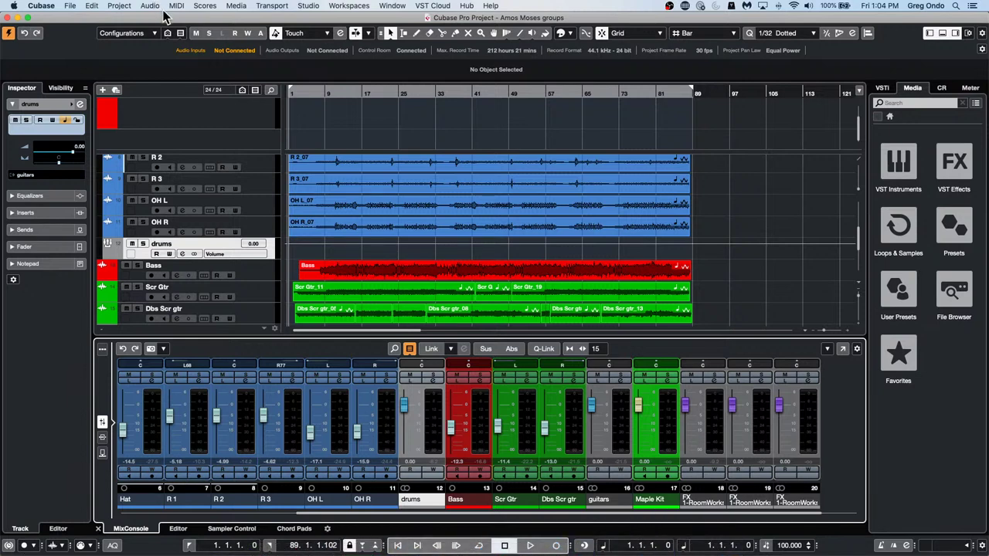
Open the Amos Moses - GO arranger project from the Desktop without activating it.
{"action": "left_click", "coordinate": [69, 7]}
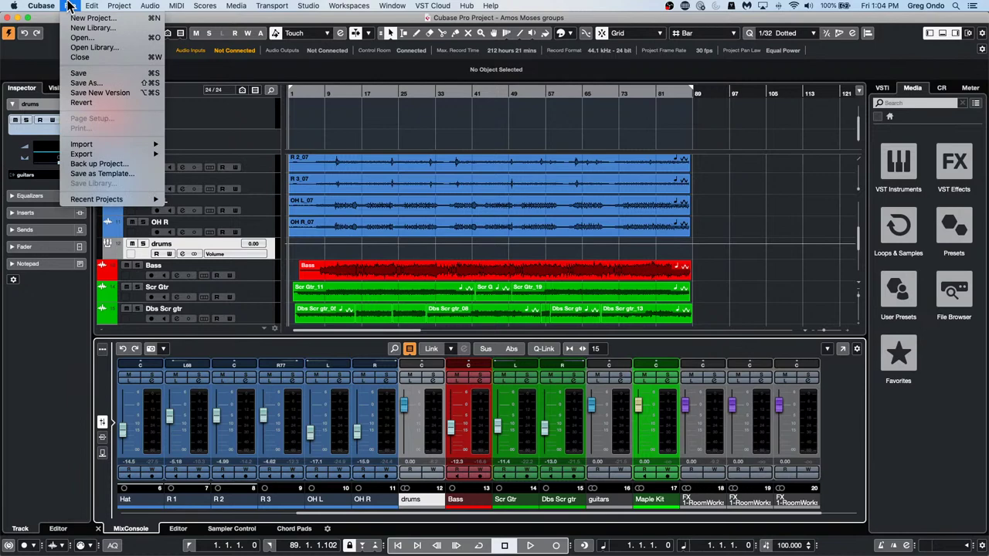
{"action": "left_click", "coordinate": [81, 39]}
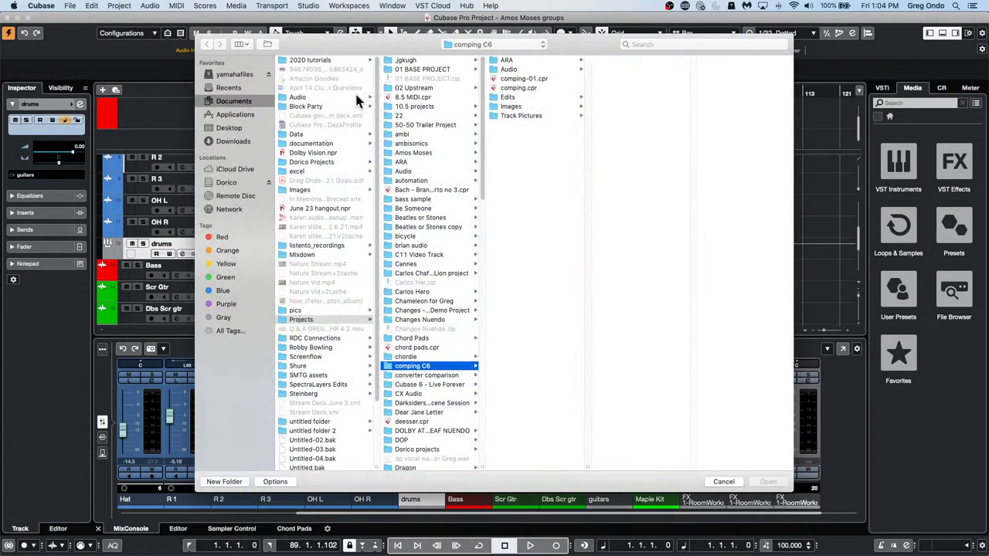
{"action": "left_click", "coordinate": [230, 129]}
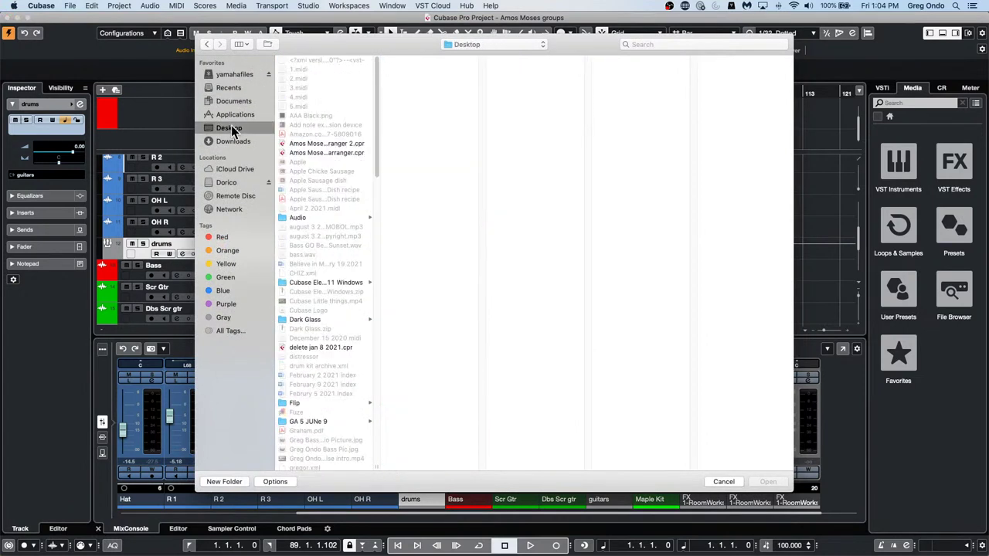
{"action": "double_click", "coordinate": [347, 153]}
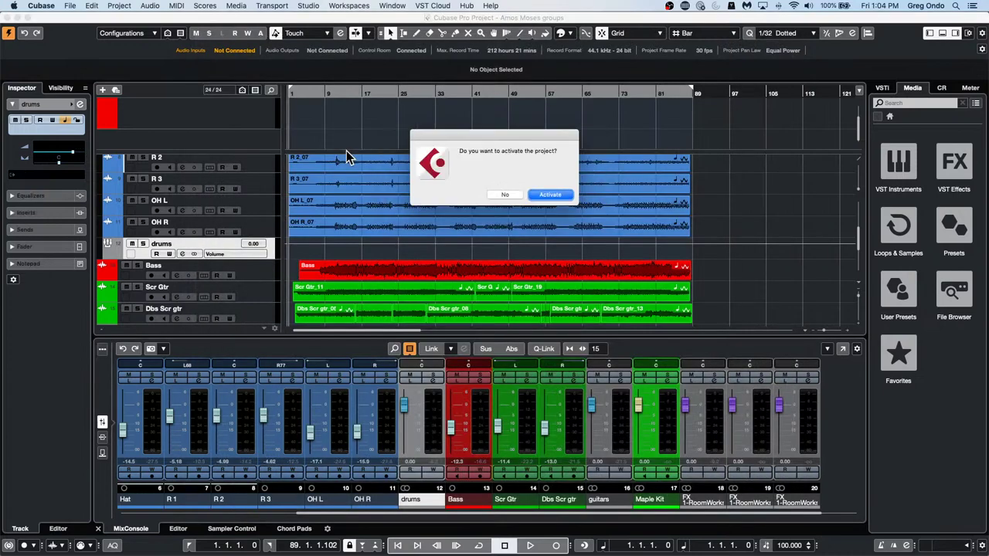
{"action": "left_click", "coordinate": [504, 195]}
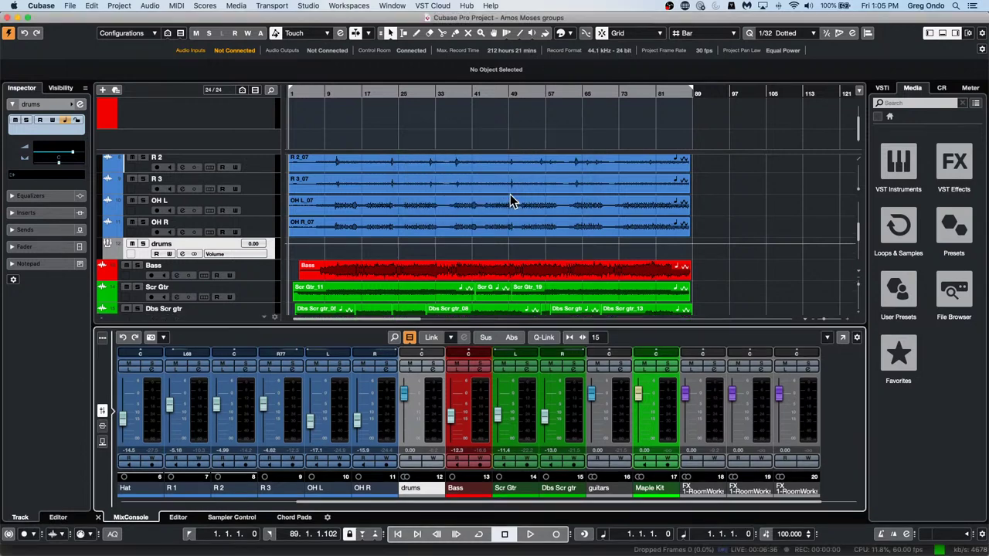
{"action": "scroll", "coordinate": [479, 205], "scroll_direction": "down", "scroll_amount": 2}
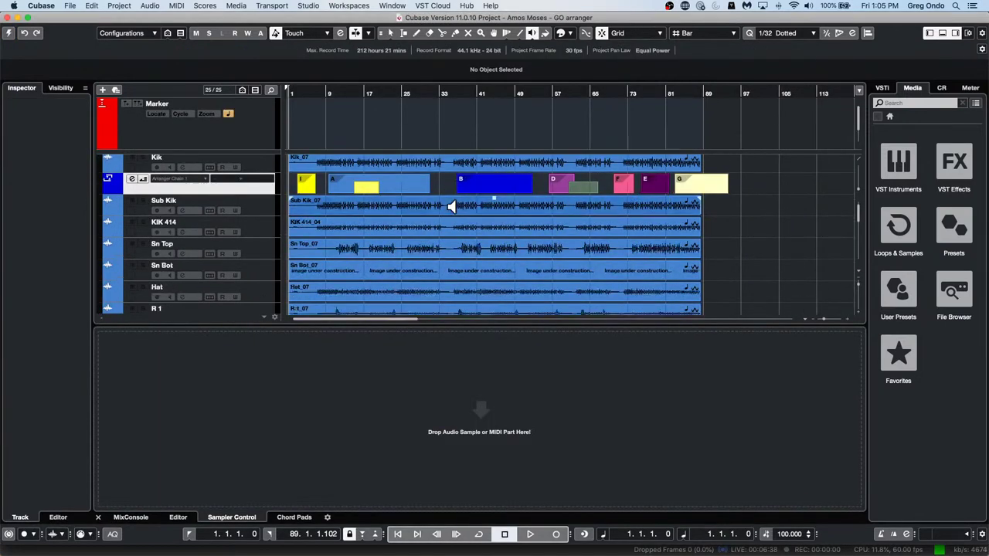
{"action": "scroll", "coordinate": [452, 207], "scroll_direction": "down", "scroll_amount": 5}
{"action": "scroll", "coordinate": [452, 206], "scroll_direction": "up", "scroll_amount": 6}
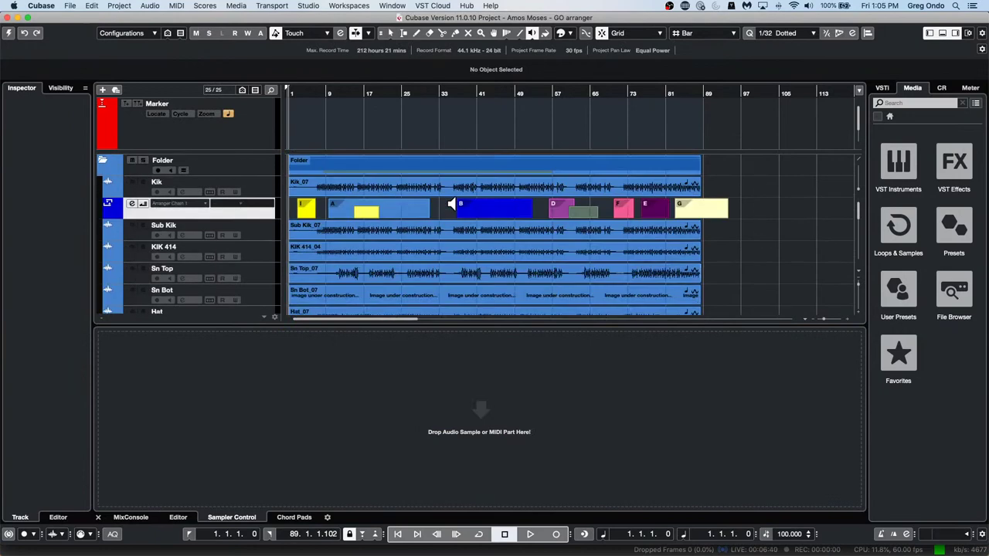
{"action": "scroll", "coordinate": [452, 205], "scroll_direction": "down", "scroll_amount": 6}
{"action": "scroll", "coordinate": [452, 206], "scroll_direction": "up", "scroll_amount": 6}
{"action": "left_click", "coordinate": [68, 5]}
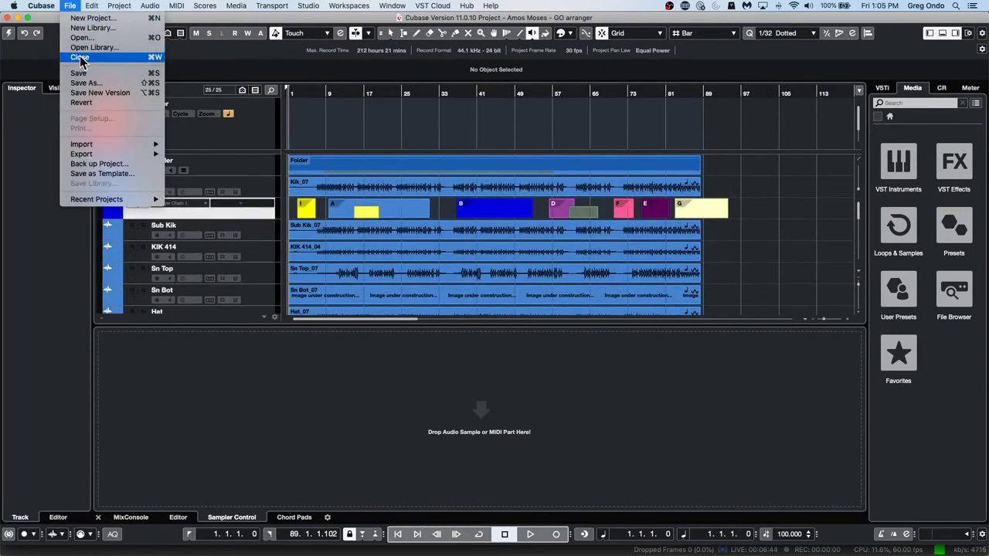
{"action": "left_click", "coordinate": [82, 37]}
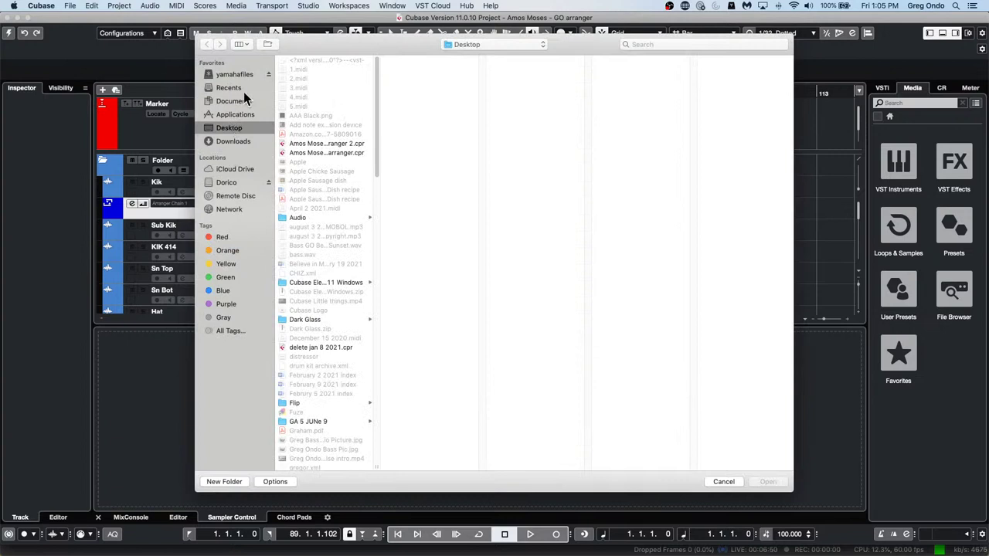
{"action": "scroll", "coordinate": [302, 256], "scroll_direction": "down", "scroll_amount": 5}
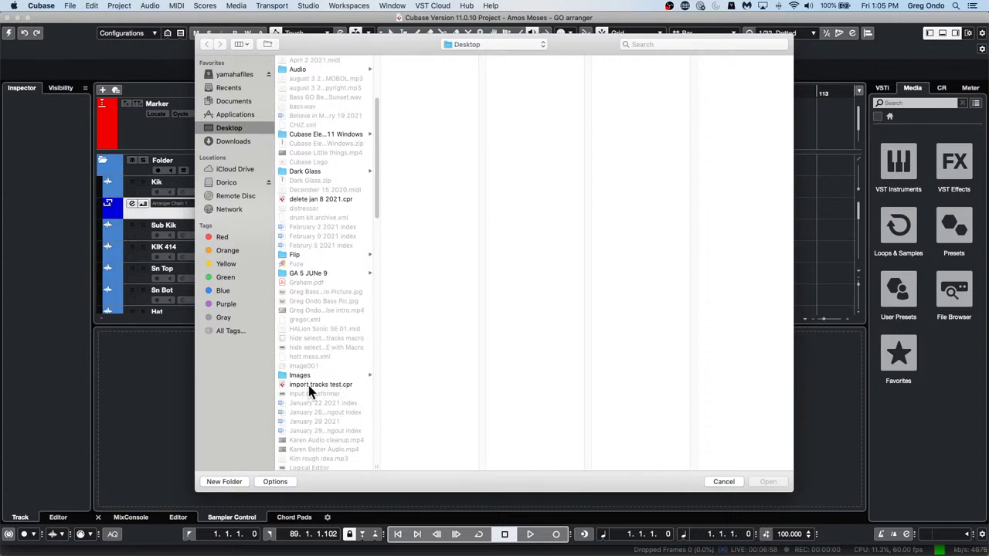
{"action": "left_click", "coordinate": [724, 482]}
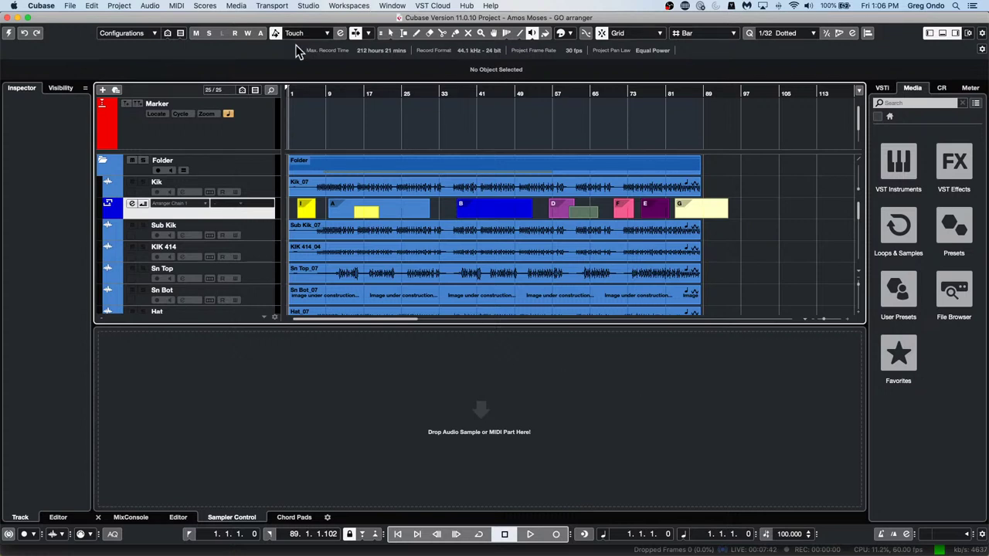
Open the recent project jump off.cpr and activate it.
{"action": "left_click", "coordinate": [69, 5]}
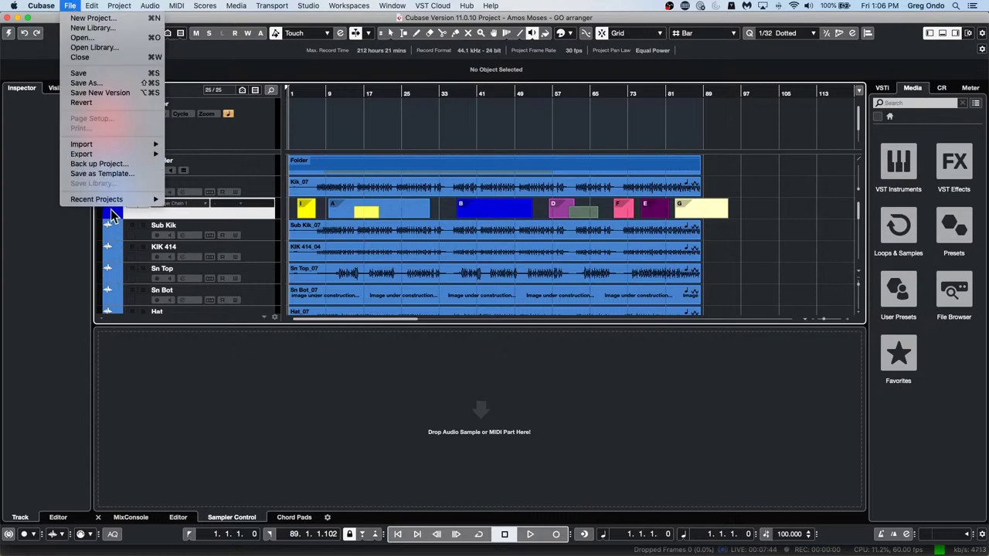
{"action": "mouse_move", "coordinate": [112, 202]}
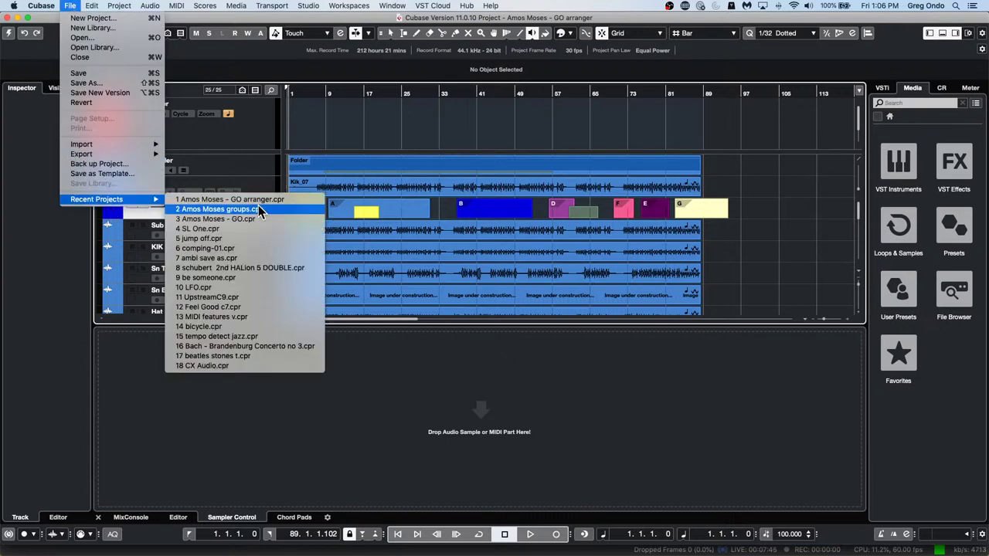
{"action": "left_click", "coordinate": [241, 240]}
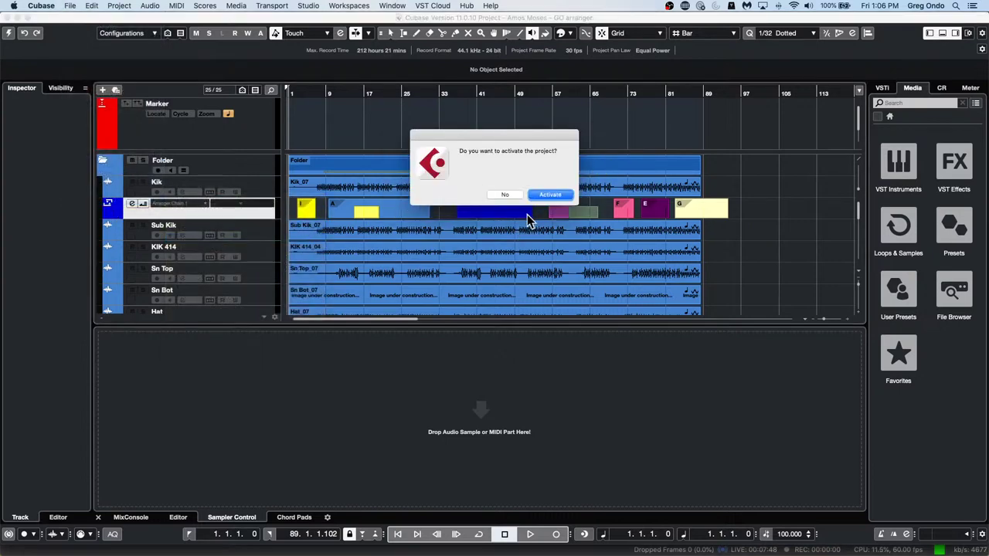
{"action": "left_click", "coordinate": [550, 196]}
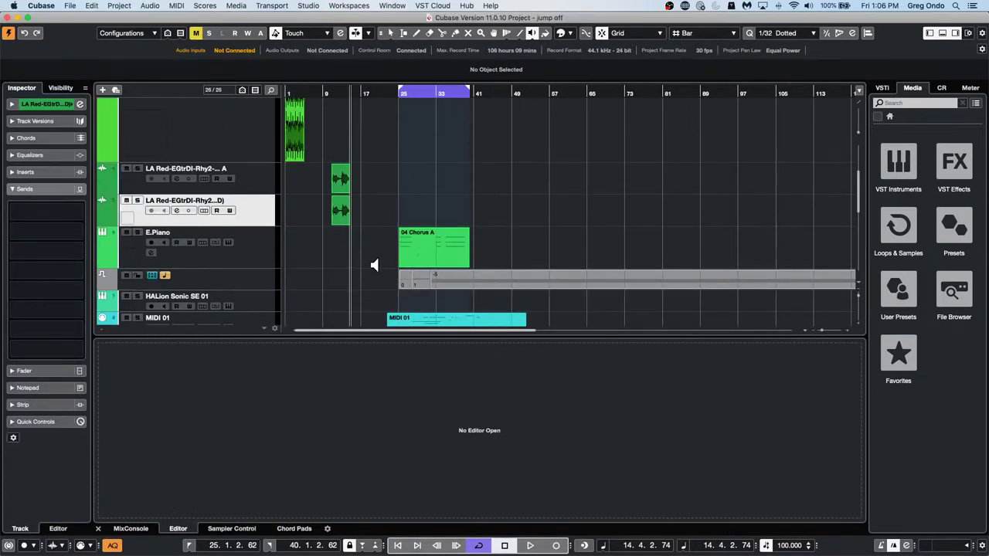
Open the 04 Chorus A part on the E.Piano track in the Key Editor using the Object Selection tool, with the arrangement enlarged.
{"action": "right_click", "coordinate": [418, 251]}
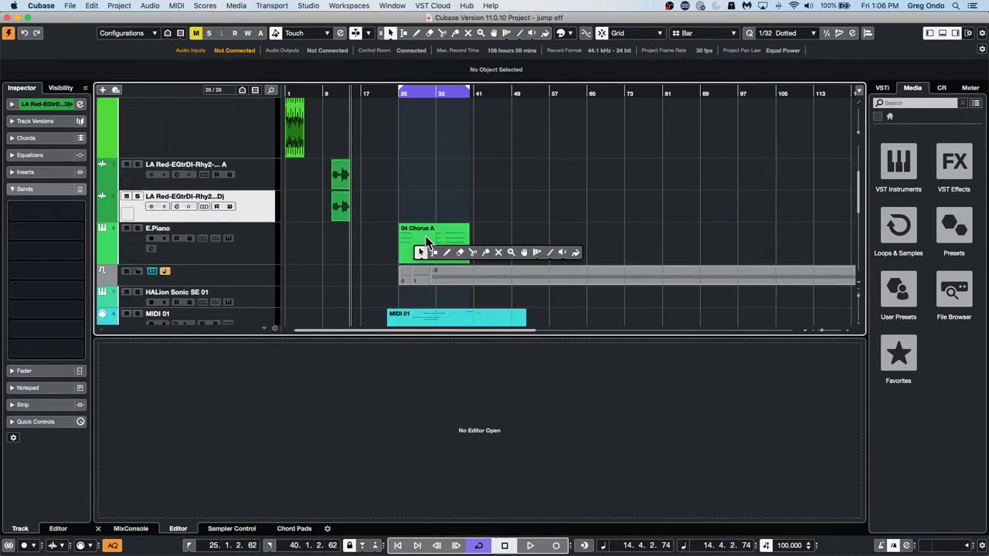
{"action": "double_click", "coordinate": [439, 235]}
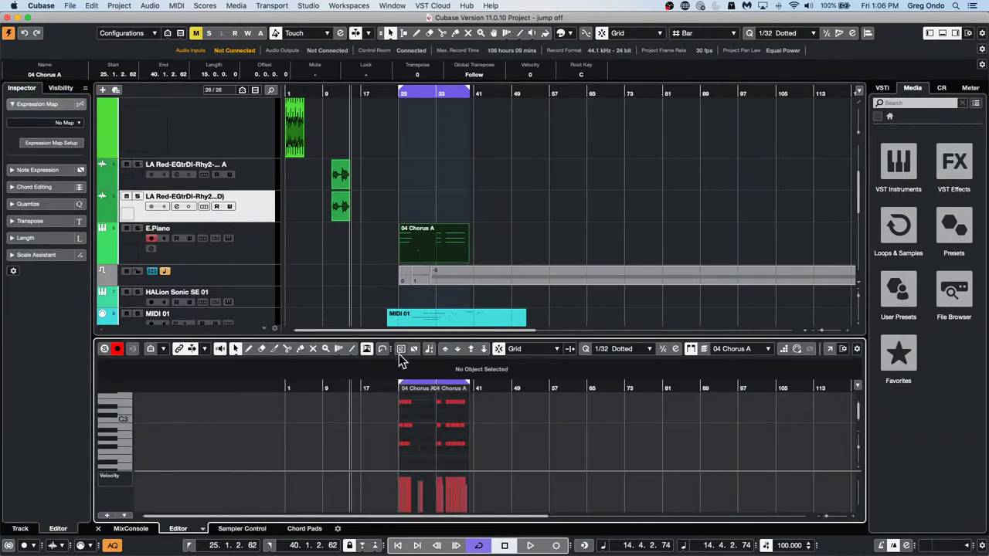
{"action": "left_click", "coordinate": [415, 386]}
{"action": "key", "text": "h"}
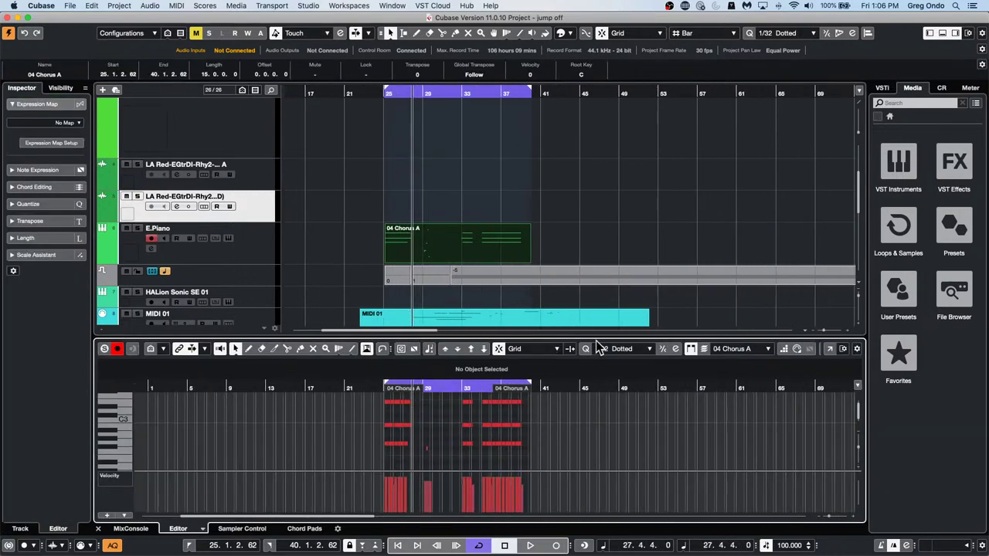
Show the Key Editor in a separate window, view its toolbar display options, and close that window.
{"action": "left_click", "coordinate": [828, 350]}
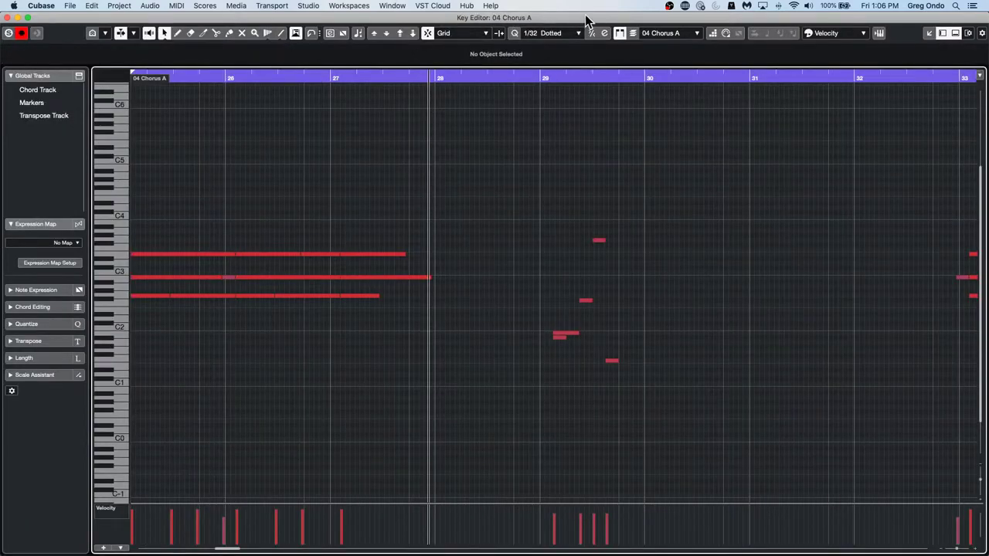
{"action": "left_click_drag", "start_coordinate": [585, 21], "coordinate": [740, 87]}
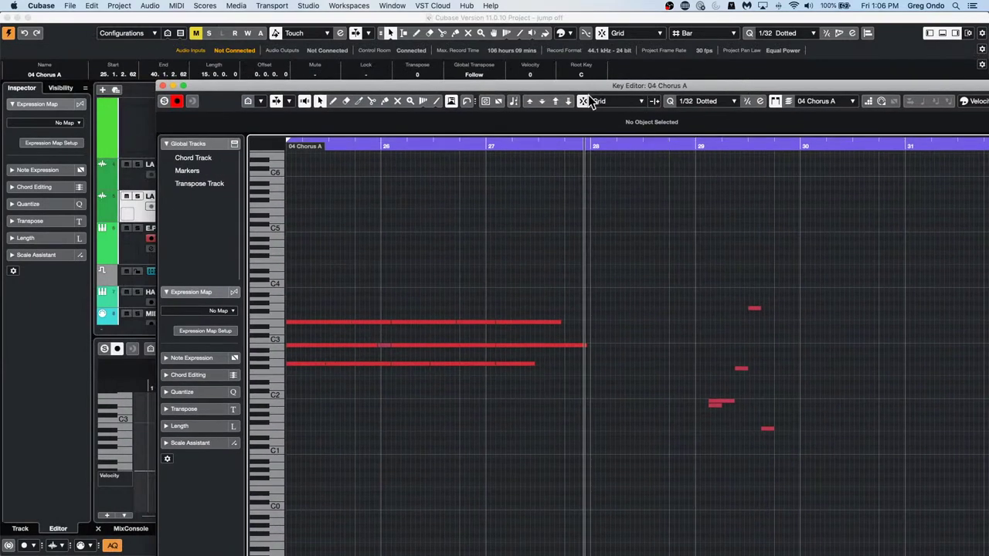
{"action": "right_click", "coordinate": [612, 95]}
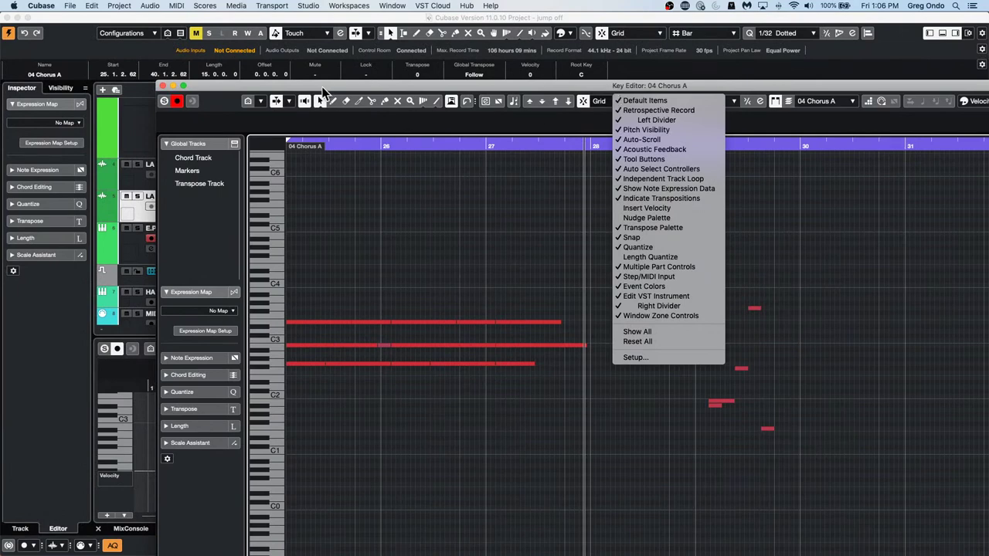
{"action": "left_click", "coordinate": [162, 85]}
{"action": "left_click", "coordinate": [163, 86]}
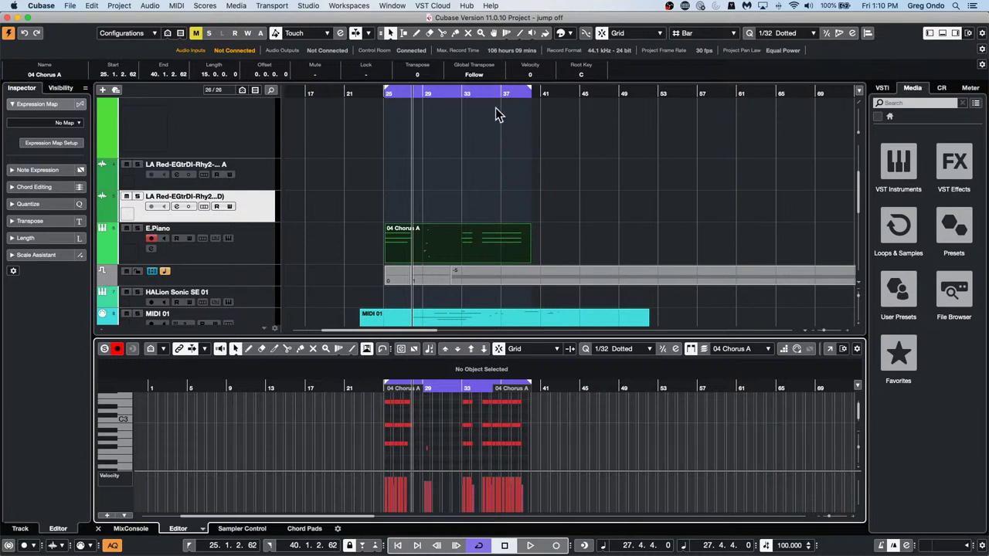
Select both audio events on the two LA Red guitar tracks and move them together to start at 8.4.2.60.
{"action": "scroll", "coordinate": [447, 90], "scroll_direction": "left", "scroll_amount": 5}
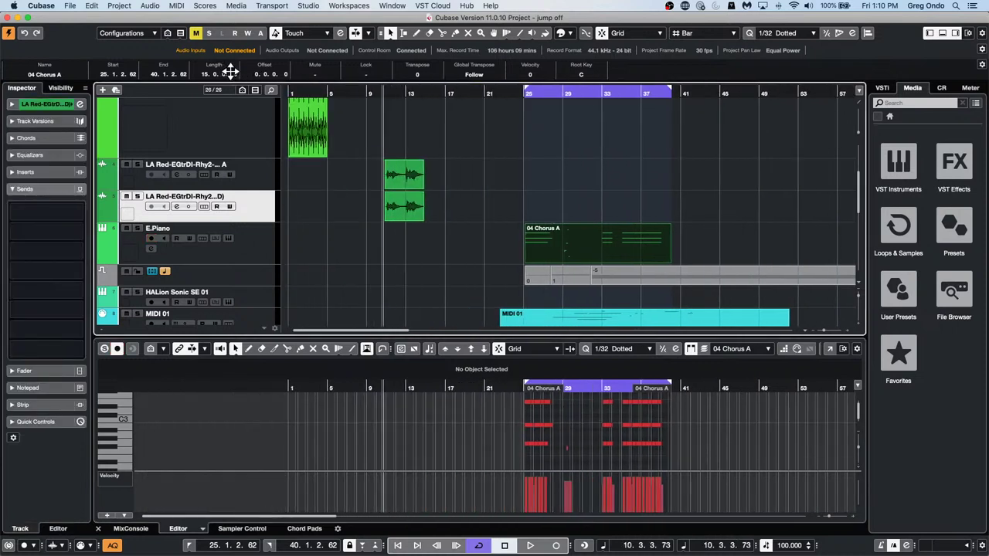
{"action": "left_click", "coordinate": [439, 173]}
{"action": "left_click_drag", "start_coordinate": [439, 177], "coordinate": [390, 235]}
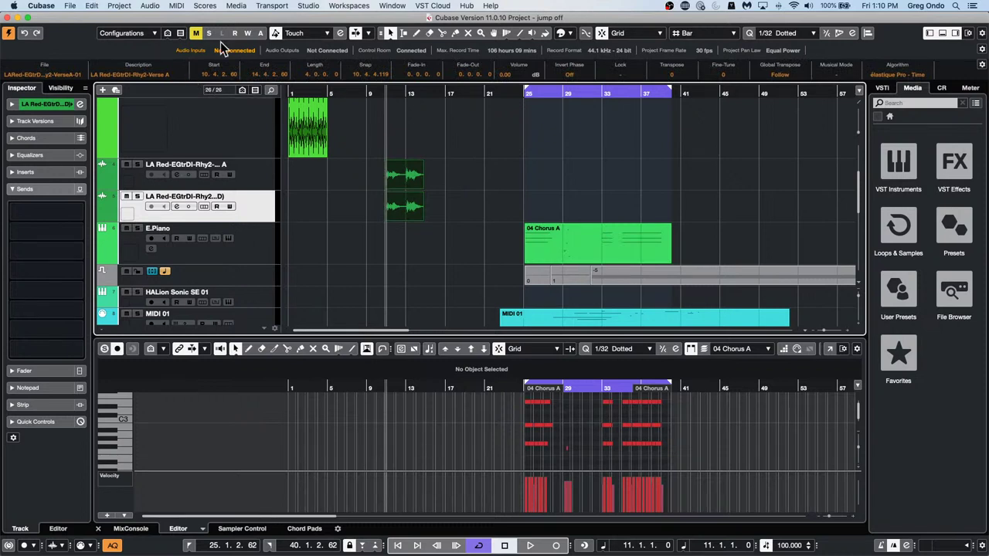
{"action": "mouse_move", "coordinate": [408, 178]}
{"action": "left_click", "coordinate": [540, 175]}
{"action": "mouse_move", "coordinate": [397, 167]}
{"action": "left_mouse_down"}
{"action": "mouse_move", "coordinate": [511, 177]}
{"action": "mouse_move", "coordinate": [370, 177]}
{"action": "mouse_move", "coordinate": [435, 166]}
{"action": "mouse_move", "coordinate": [380, 174]}
{"action": "left_mouse_up"}
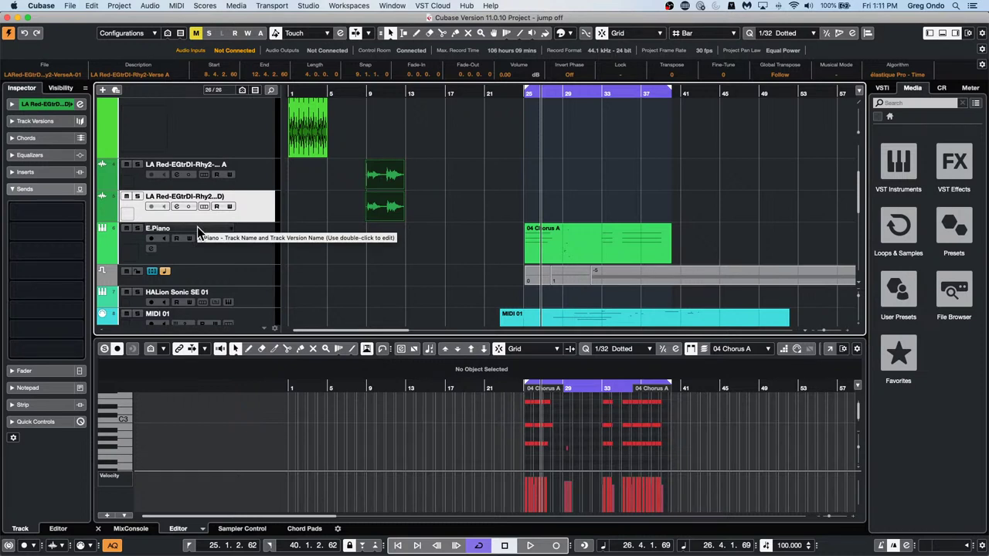
{"action": "mouse_move", "coordinate": [387, 177]}
{"action": "left_mouse_down"}
{"action": "mouse_move", "coordinate": [466, 189]}
{"action": "mouse_move", "coordinate": [392, 182]}
{"action": "left_mouse_up"}
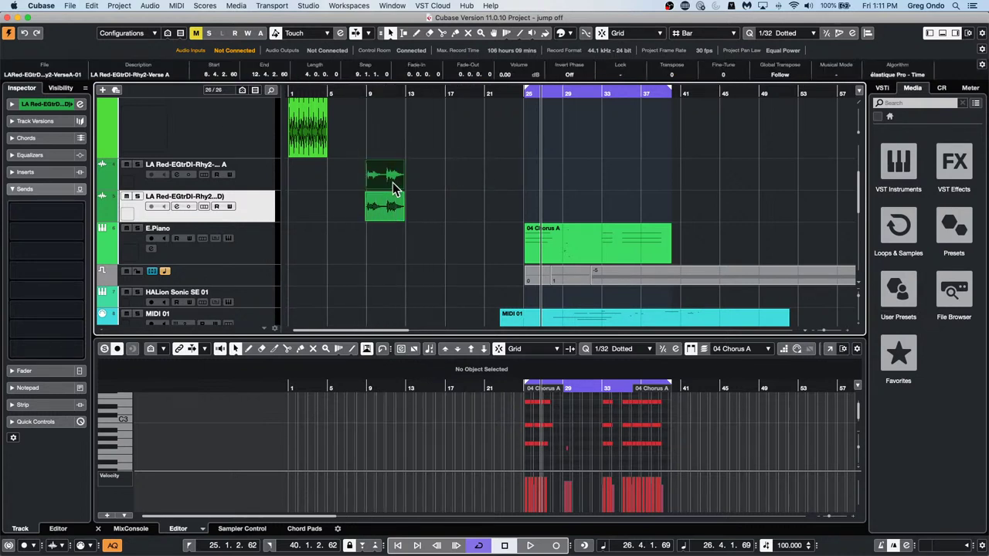
{"action": "left_click", "coordinate": [92, 6]}
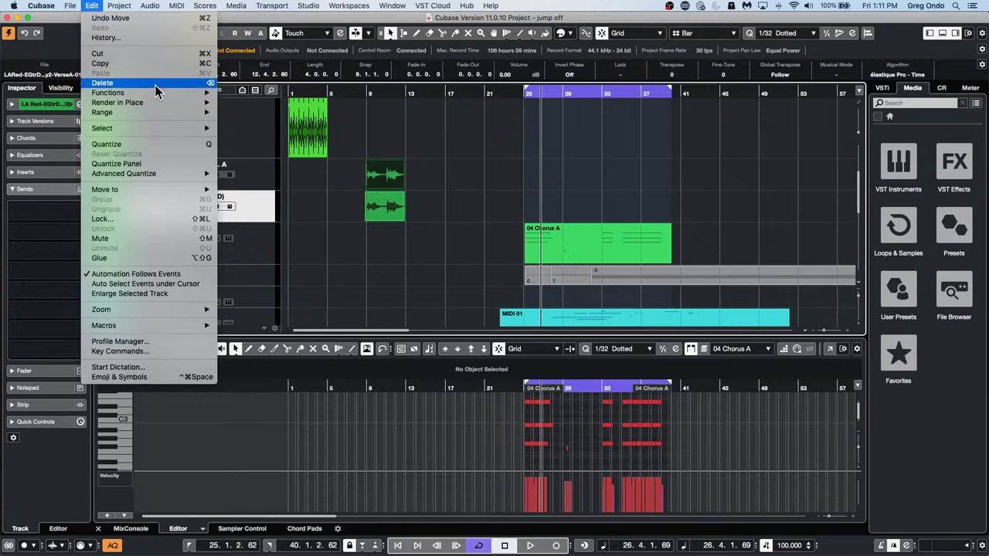
{"action": "mouse_move", "coordinate": [153, 92]}
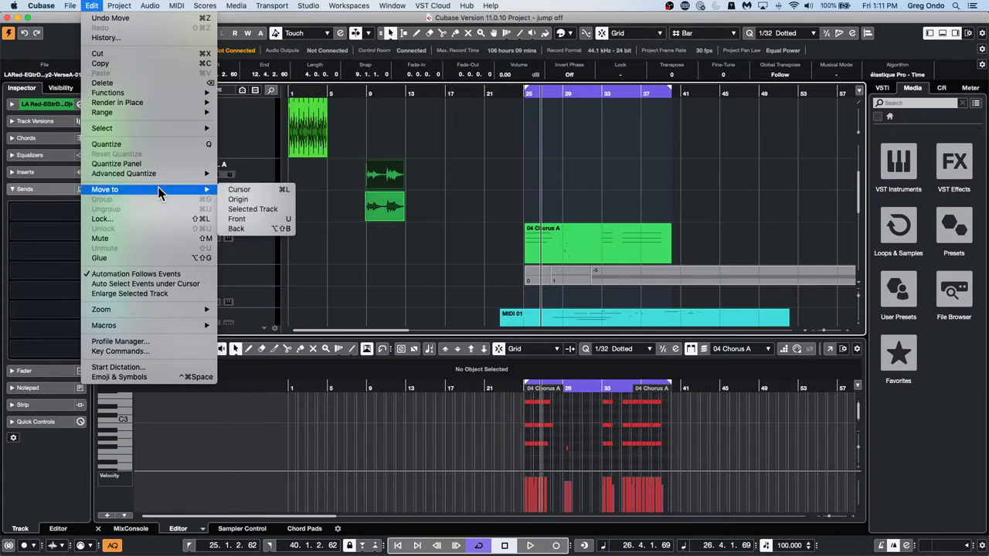
{"action": "mouse_move", "coordinate": [175, 131]}
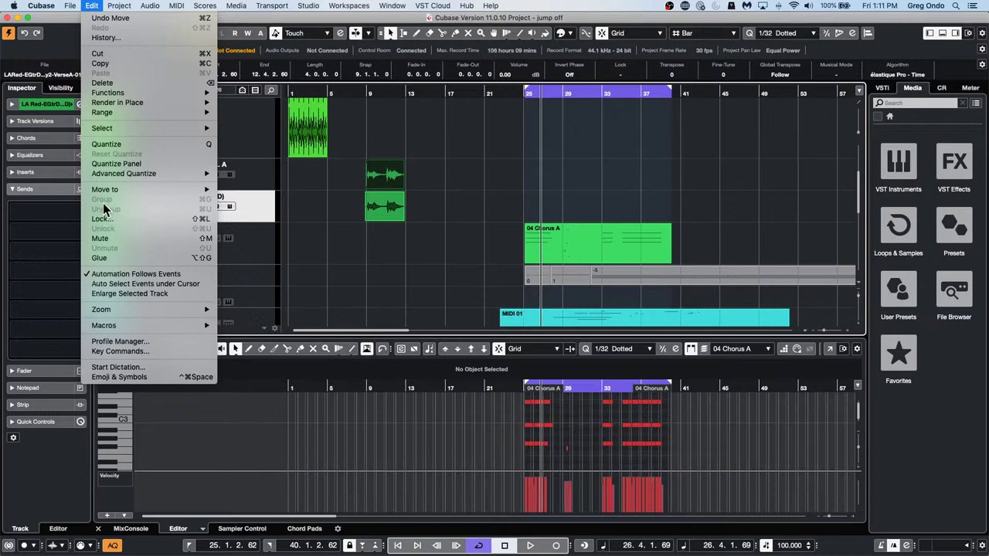
{"action": "mouse_move", "coordinate": [108, 190]}
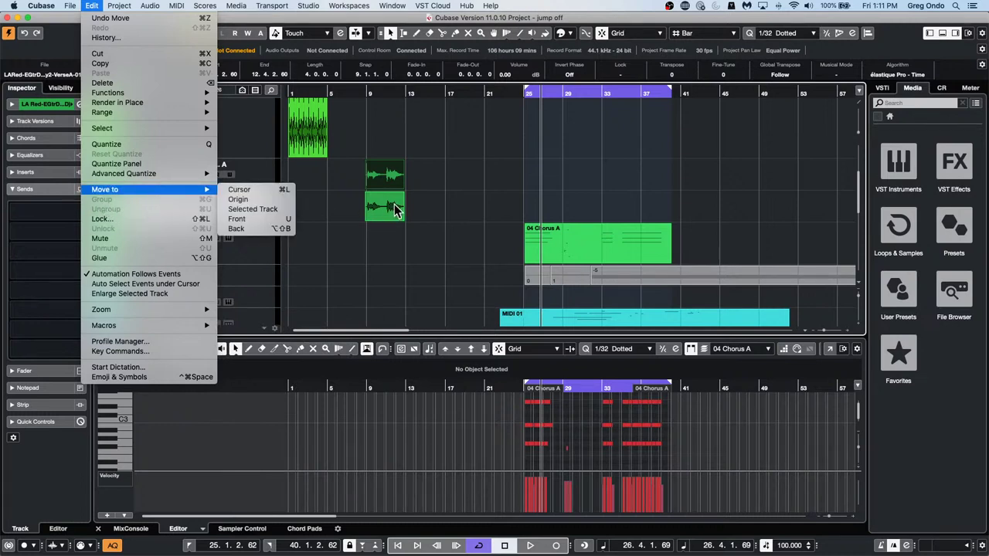
{"action": "left_click", "coordinate": [387, 165]}
Select both LA Red guitar events and group them.
{"action": "mouse_move", "coordinate": [392, 174]}
{"action": "left_mouse_down"}
{"action": "mouse_move", "coordinate": [457, 171]}
{"action": "mouse_move", "coordinate": [386, 172]}
{"action": "mouse_move", "coordinate": [410, 182]}
{"action": "mouse_move", "coordinate": [391, 183]}
{"action": "left_mouse_up"}
{"action": "left_click", "coordinate": [380, 303]}
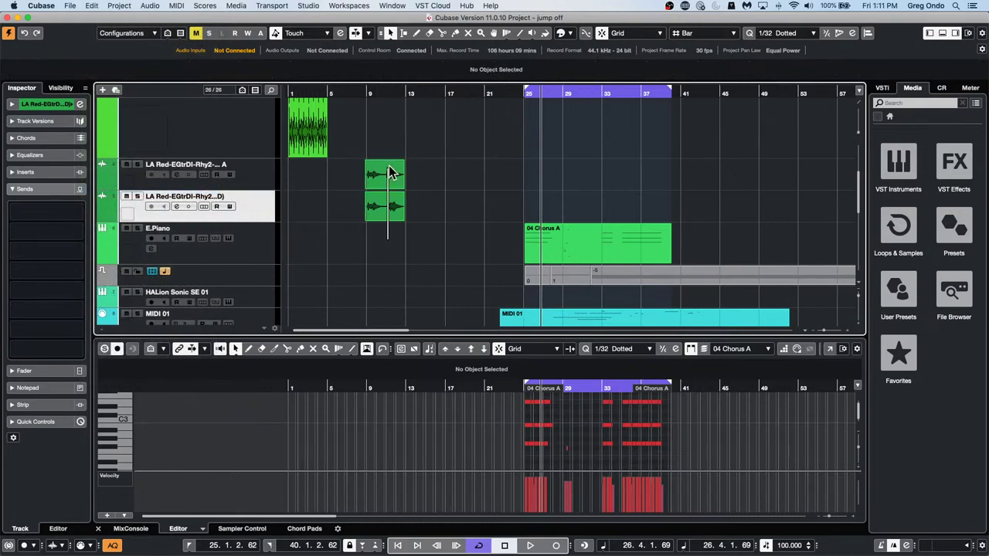
{"action": "left_click", "coordinate": [90, 5]}
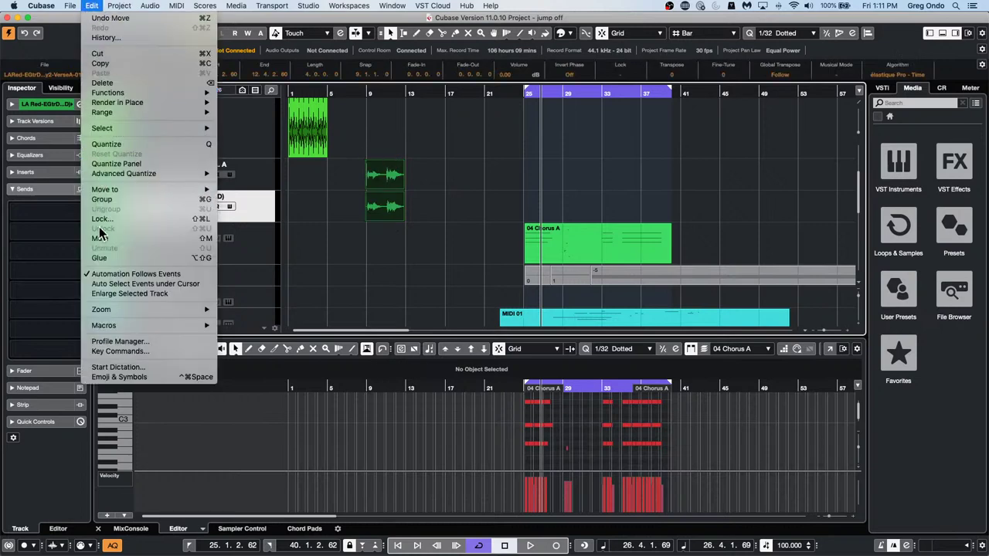
{"action": "left_click", "coordinate": [128, 199]}
Move the grouped LA Red guitar events together to start at 10.1.1.0.
{"action": "left_click", "coordinate": [400, 182]}
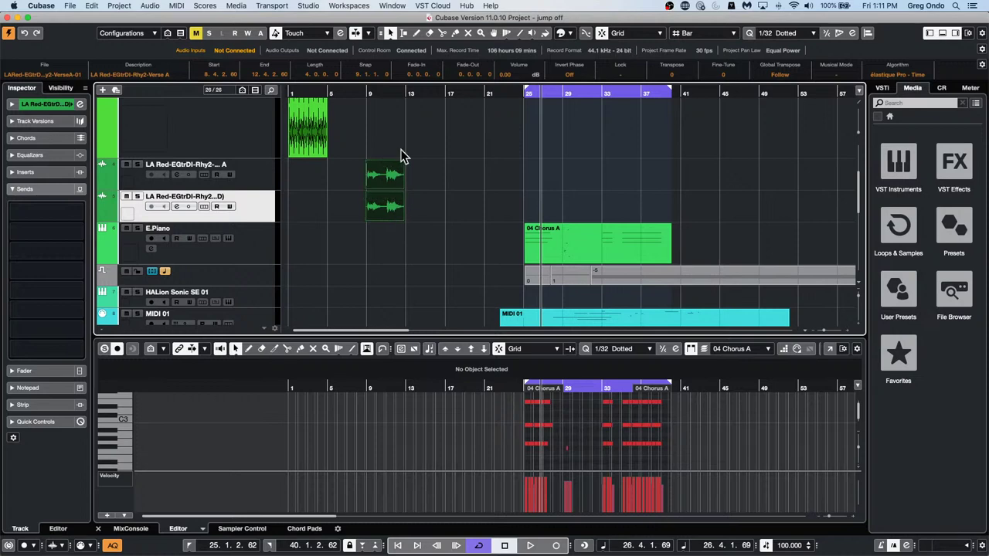
{"action": "left_click", "coordinate": [401, 93]}
{"action": "left_click_drag", "start_coordinate": [400, 93], "coordinate": [400, 128]}
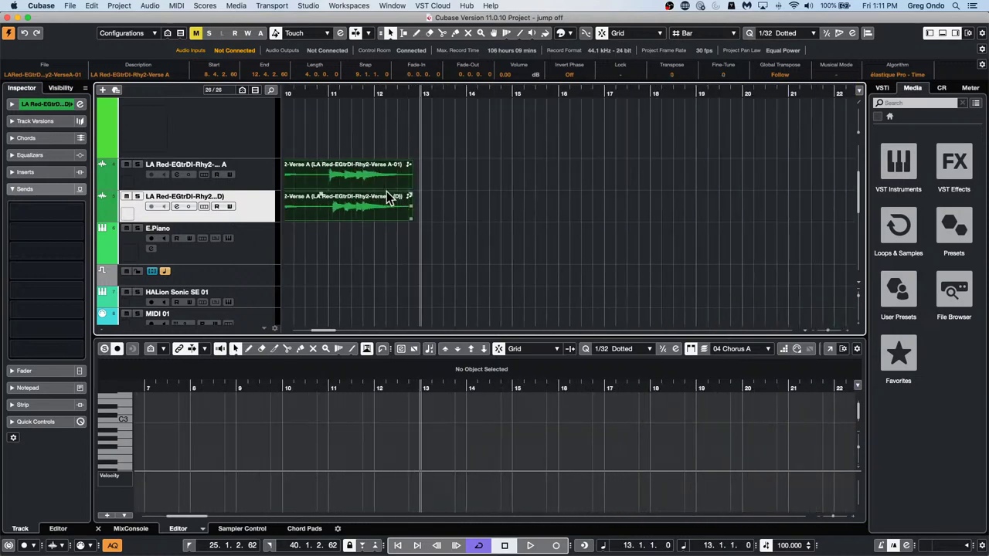
{"action": "left_click_drag", "start_coordinate": [410, 217], "coordinate": [464, 207]}
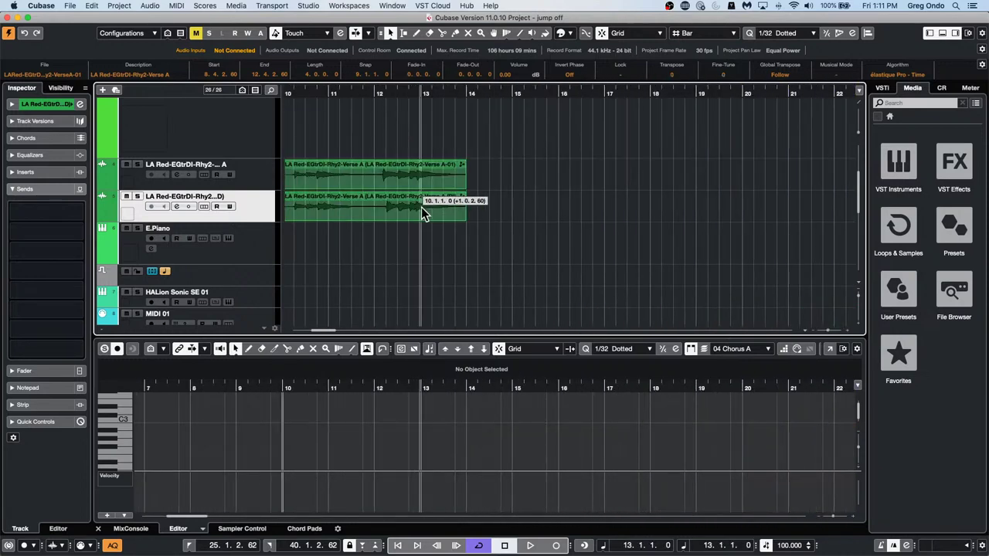
Move the grouped LA Red guitar events together to start at 11.1.1.0, and ungroup them.
{"action": "left_click", "coordinate": [373, 224]}
{"action": "left_click_drag", "start_coordinate": [374, 219], "coordinate": [428, 226]}
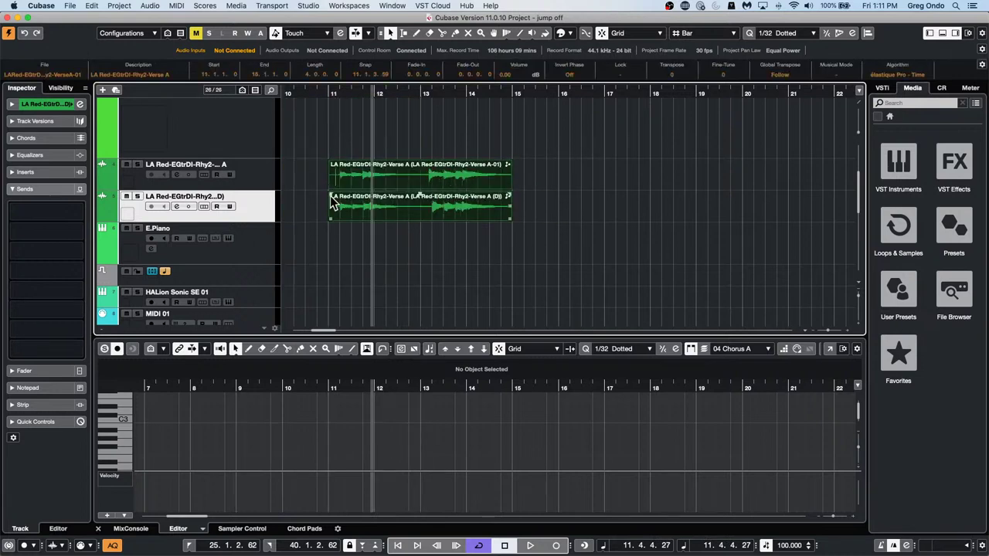
{"action": "left_click", "coordinate": [94, 5]}
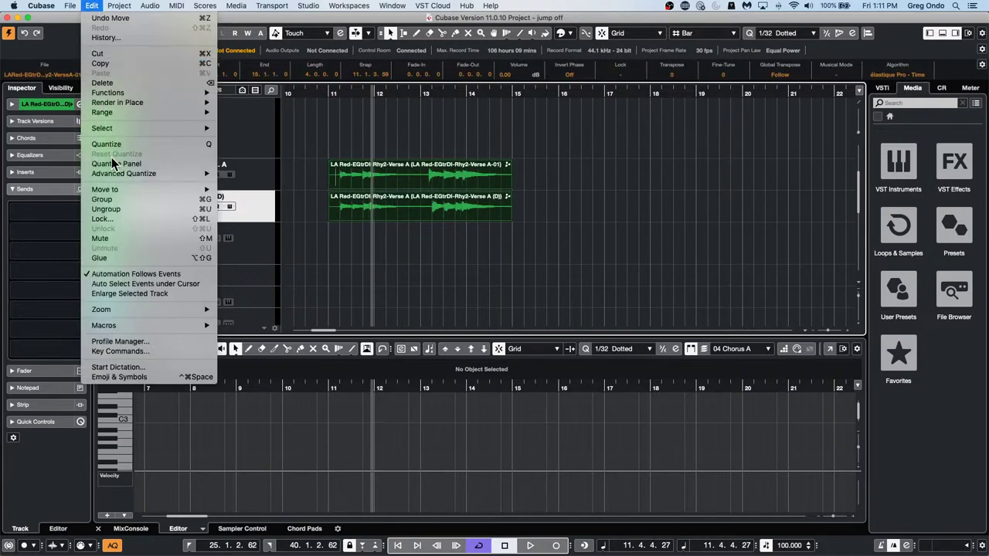
{"action": "left_click", "coordinate": [109, 209]}
{"action": "left_click", "coordinate": [374, 228]}
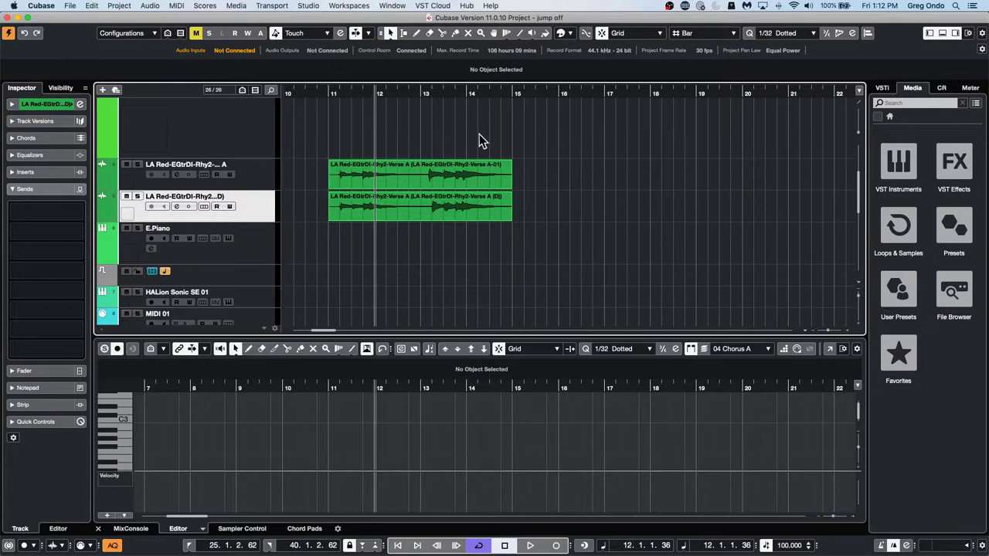
{"action": "left_click", "coordinate": [449, 178]}
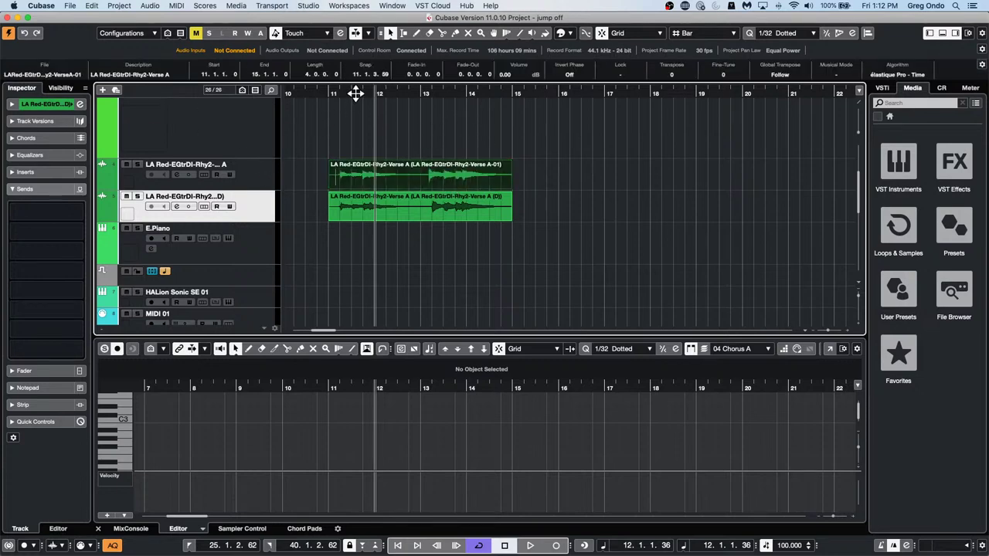
Open the tempo detect jazz project and activate it.
{"action": "left_click_drag", "start_coordinate": [355, 93], "coordinate": [361, 71]}
{"action": "left_click", "coordinate": [72, 6]}
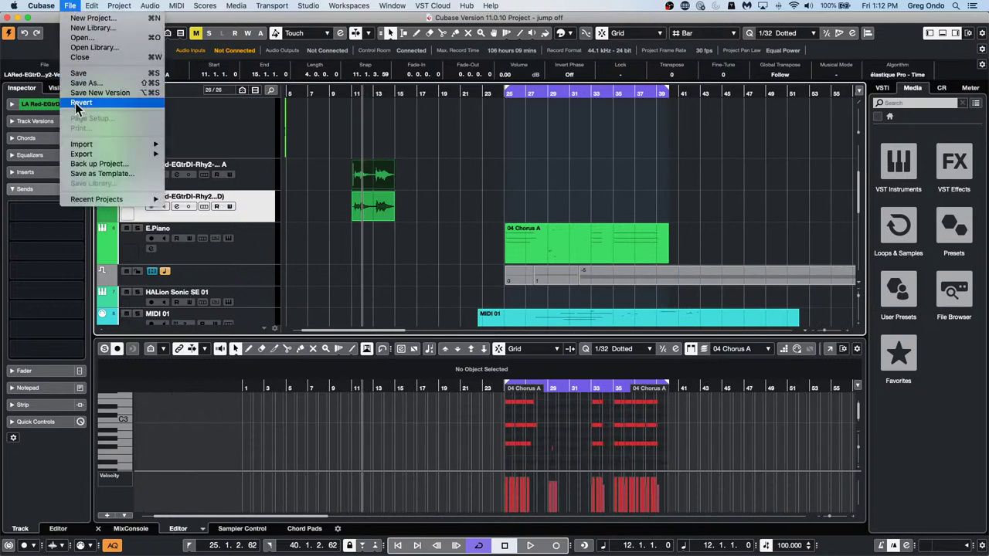
{"action": "mouse_move", "coordinate": [88, 199]}
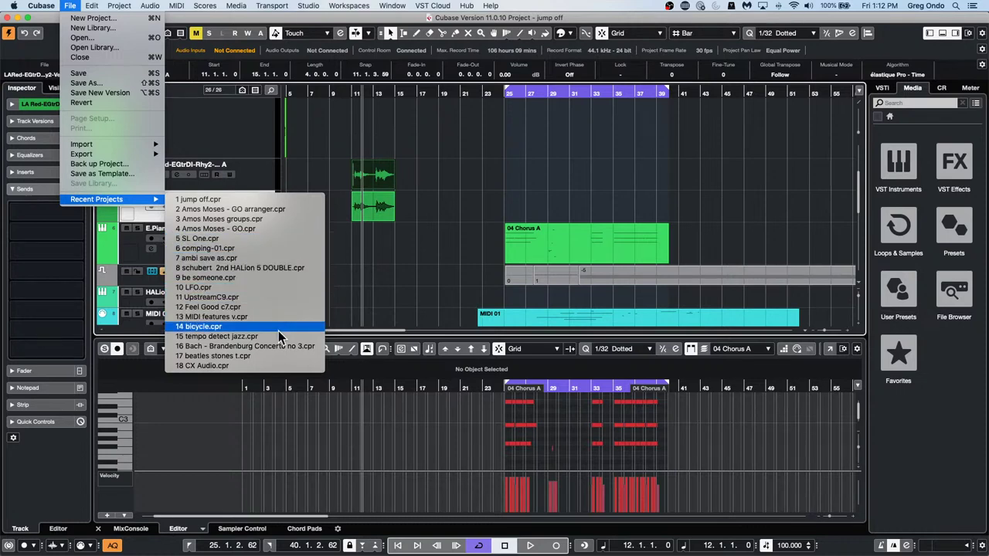
{"action": "key", "text": "Escape"}
{"action": "key", "text": "cmd+o"}
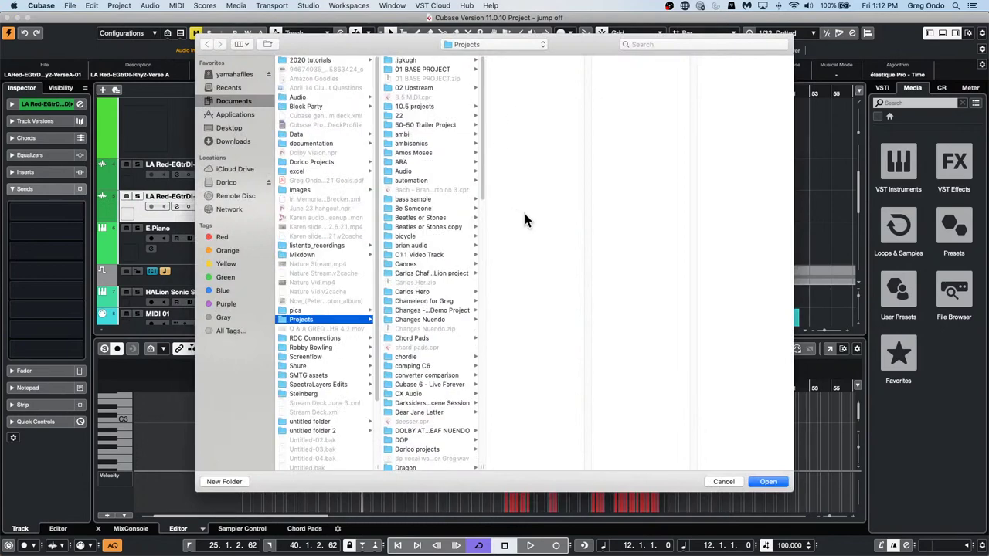
{"action": "left_click", "coordinate": [766, 480]}
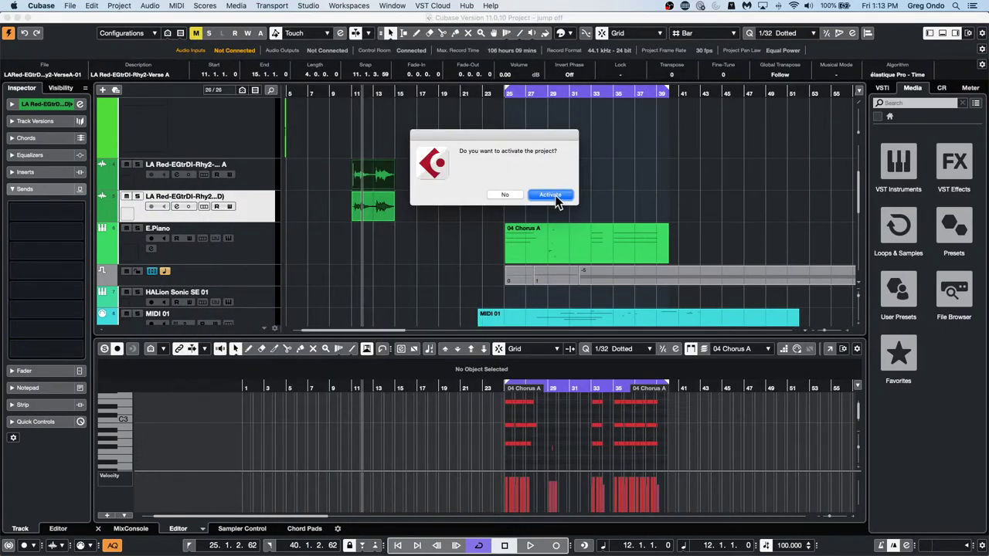
{"action": "left_click", "coordinate": [549, 195]}
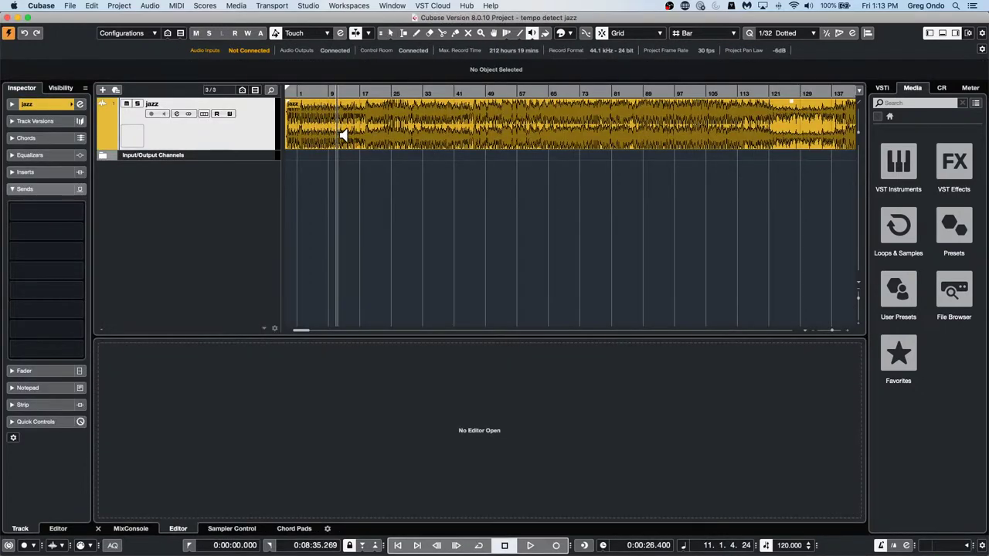
Select the jazz audio event with the Object Selection tool and play it from its start.
{"action": "right_click", "coordinate": [349, 132]}
{"action": "left_click", "coordinate": [349, 132]}
{"action": "left_click", "coordinate": [299, 95]}
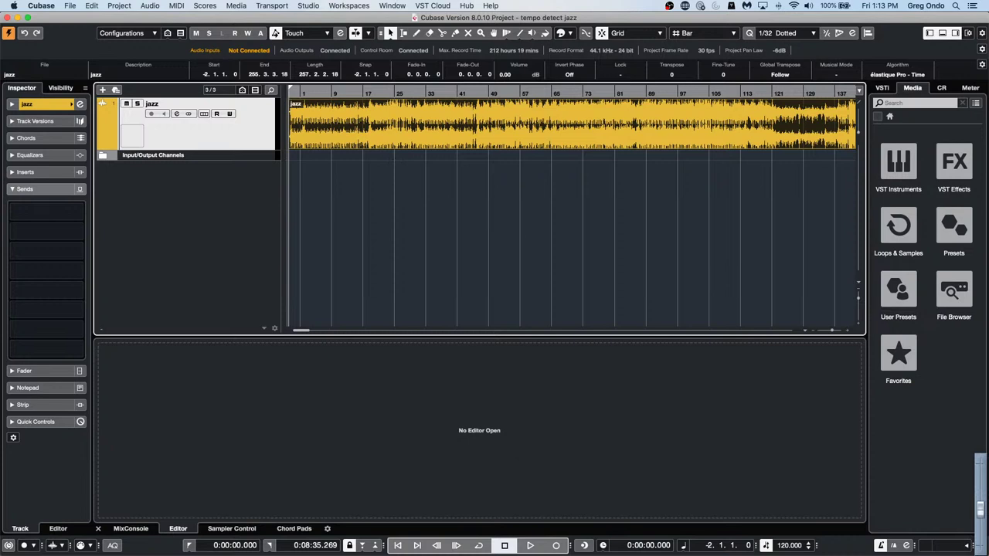
{"action": "key", "text": "space"}
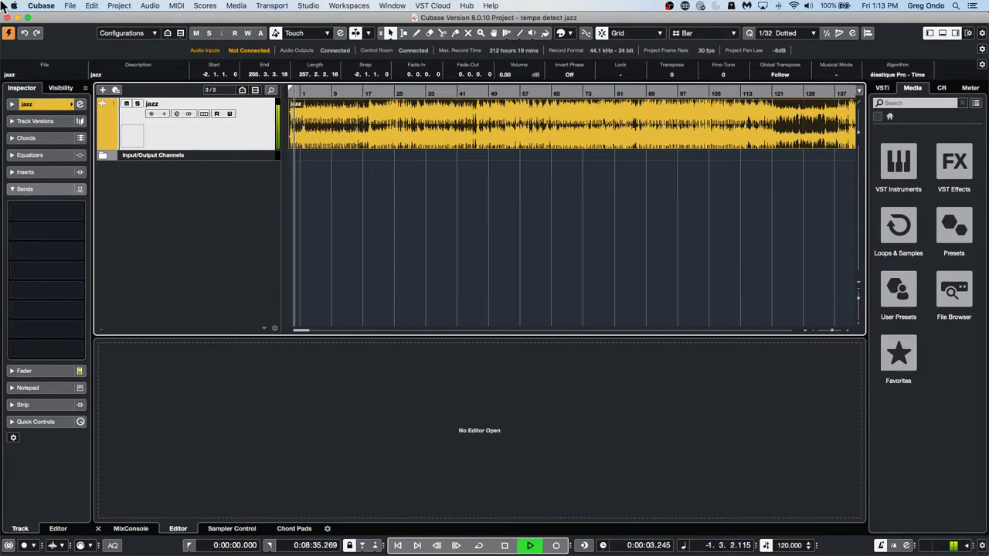
Analyze the jazz event with Tempo Detection to generate a tempo map, close the Tempo Detection Panel and stop playback.
{"action": "left_click", "coordinate": [91, 5]}
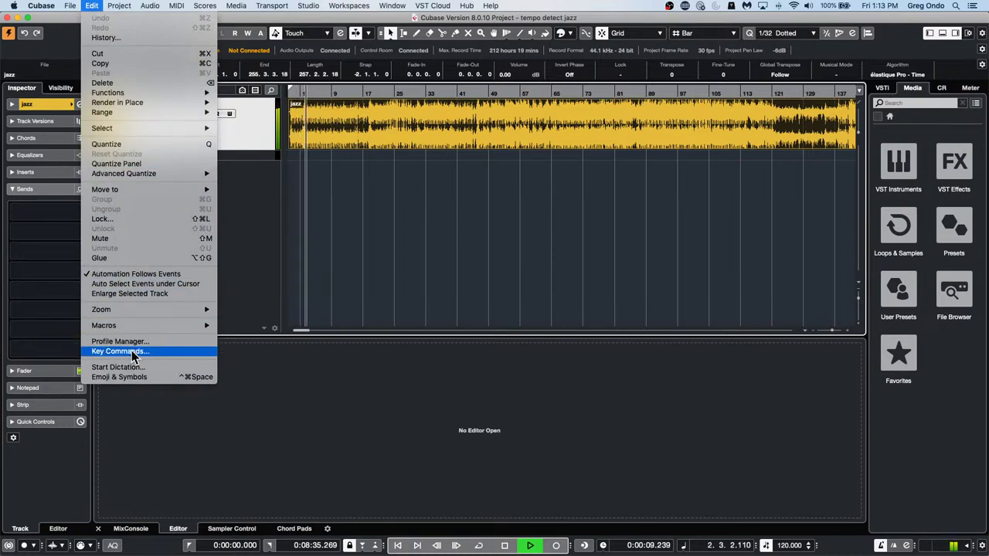
{"action": "mouse_move", "coordinate": [119, 5]}
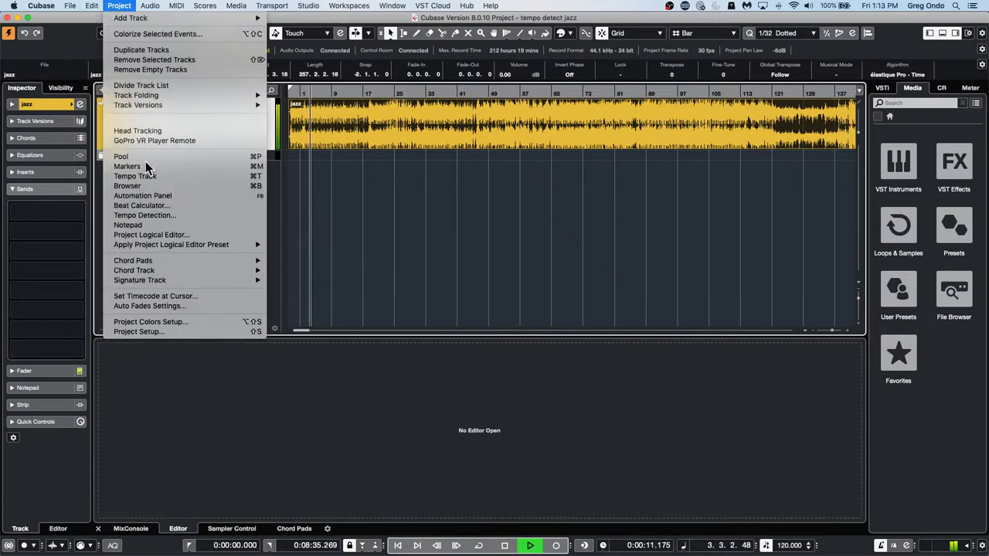
{"action": "left_click", "coordinate": [192, 214]}
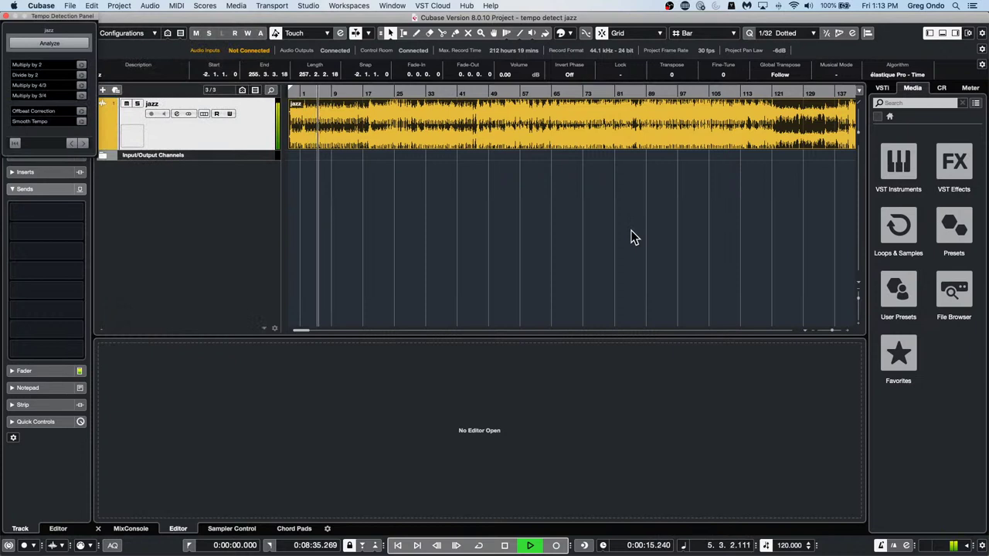
{"action": "left_click_drag", "start_coordinate": [74, 15], "coordinate": [549, 203]}
{"action": "left_click", "coordinate": [531, 234]}
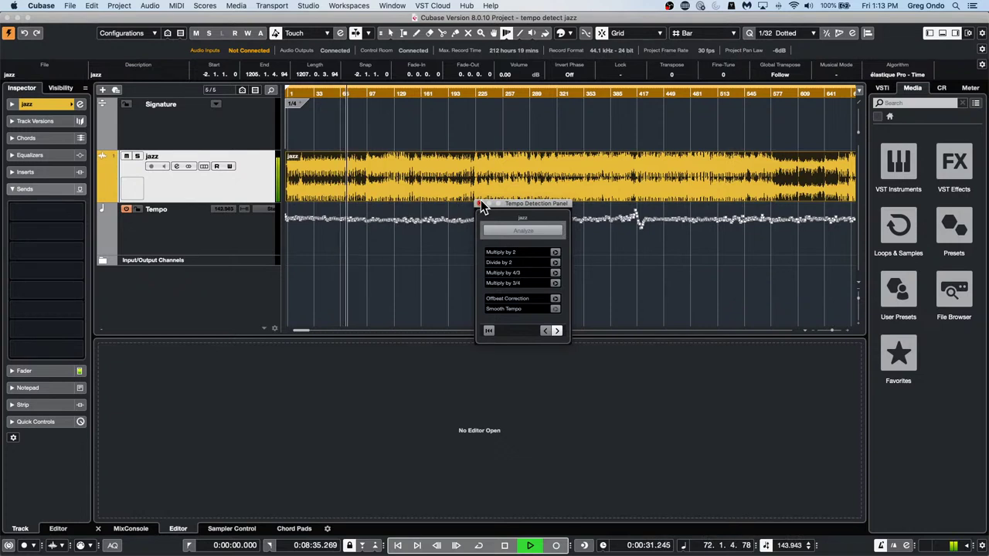
{"action": "left_click", "coordinate": [479, 203]}
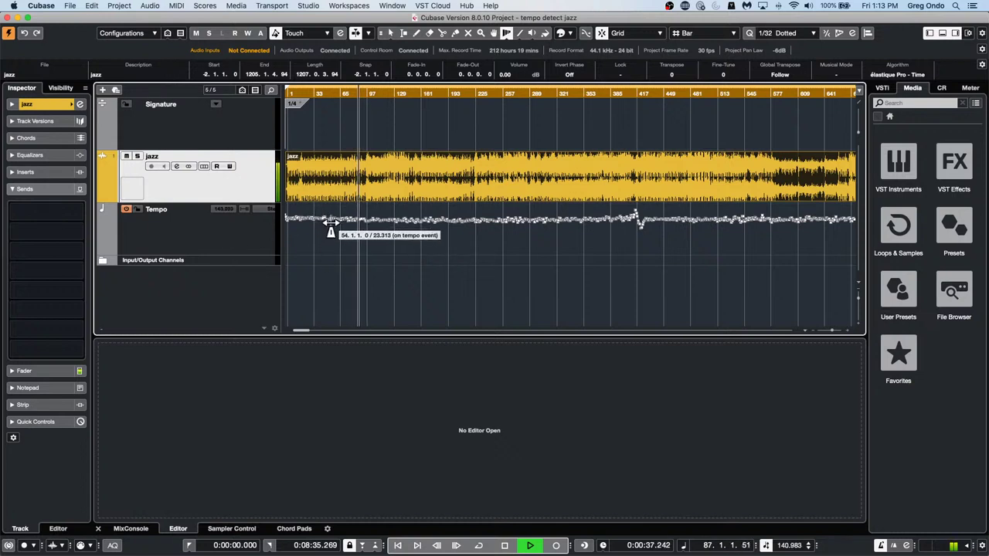
{"action": "key", "text": "space"}
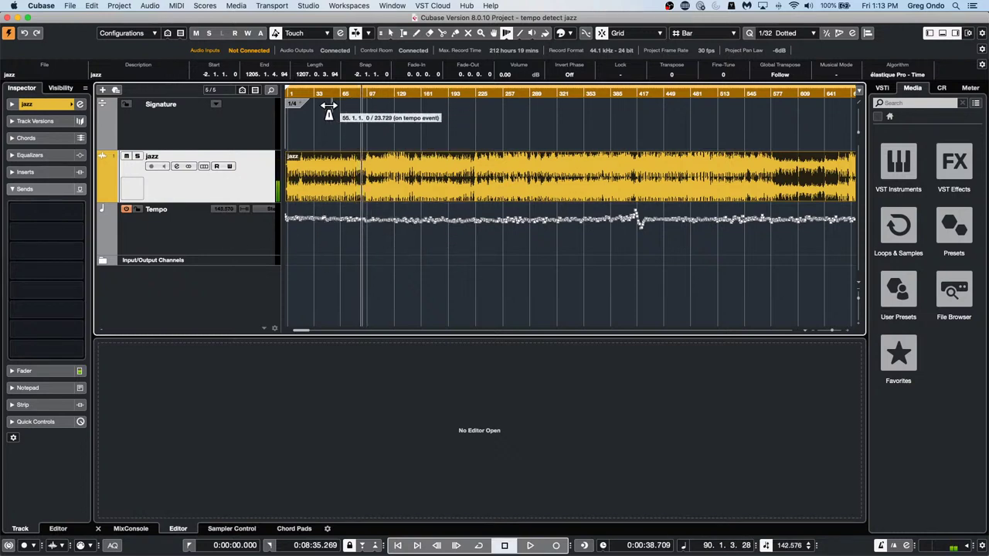
Try moving the detected tempo events around bars 112 to 129 with Warp Grid, and undo those edits and the tempo detection.
{"action": "left_click_drag", "start_coordinate": [358, 94], "coordinate": [396, 147]}
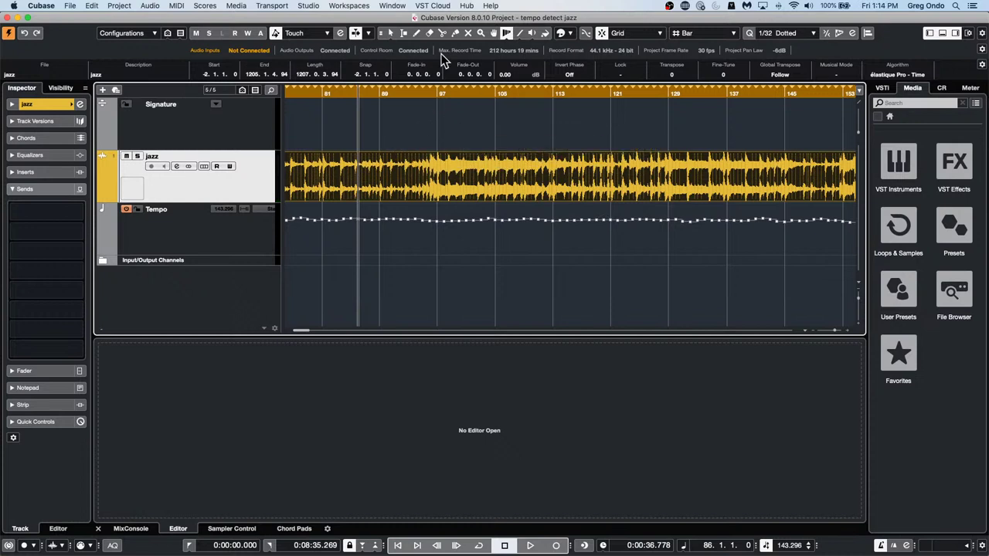
{"action": "left_click", "coordinate": [506, 35]}
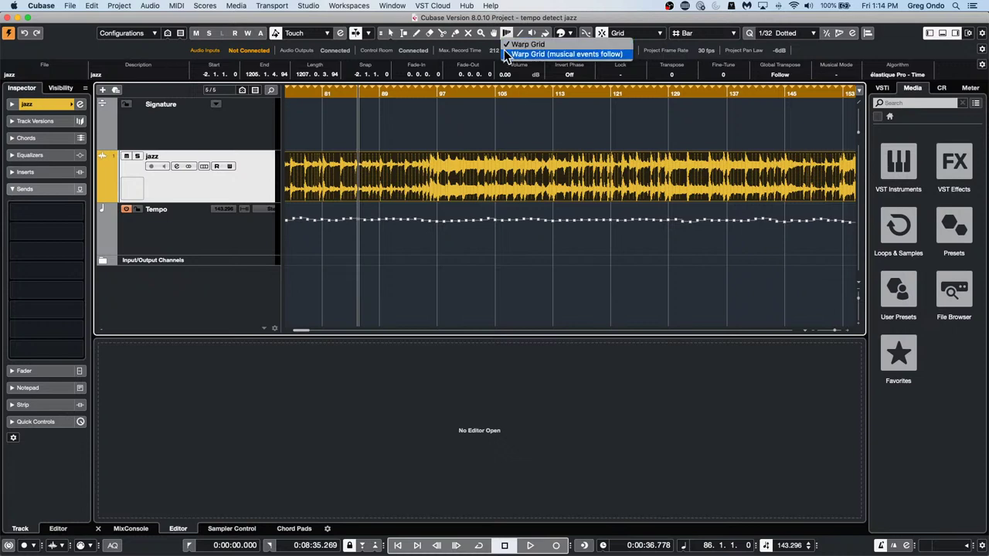
{"action": "left_click", "coordinate": [495, 95]}
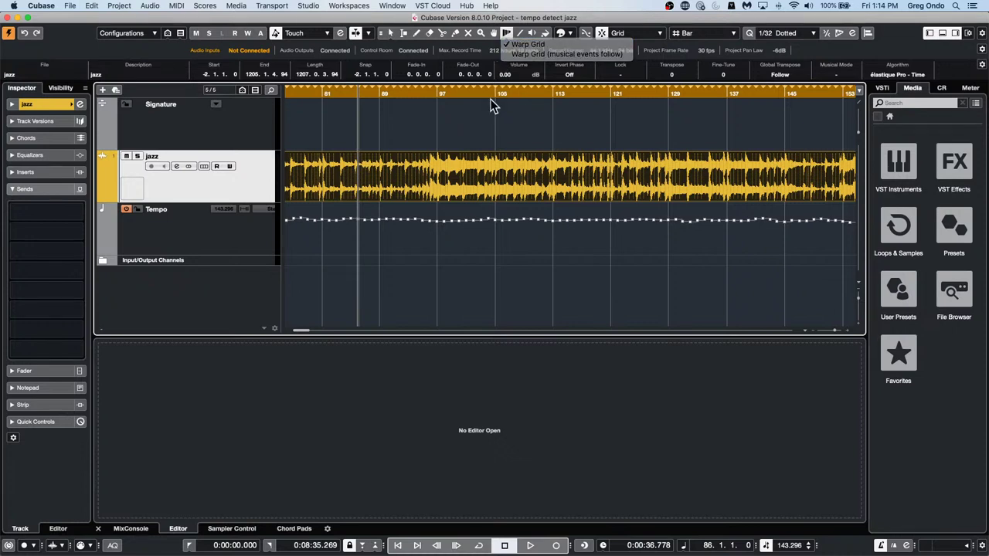
{"action": "left_click", "coordinate": [438, 93]}
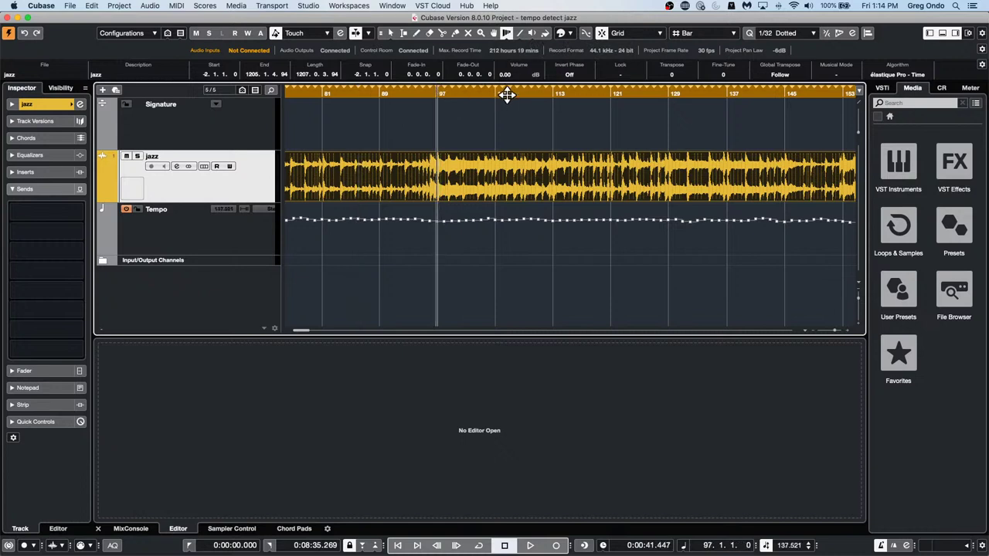
{"action": "left_click_drag", "start_coordinate": [494, 95], "coordinate": [670, 108]}
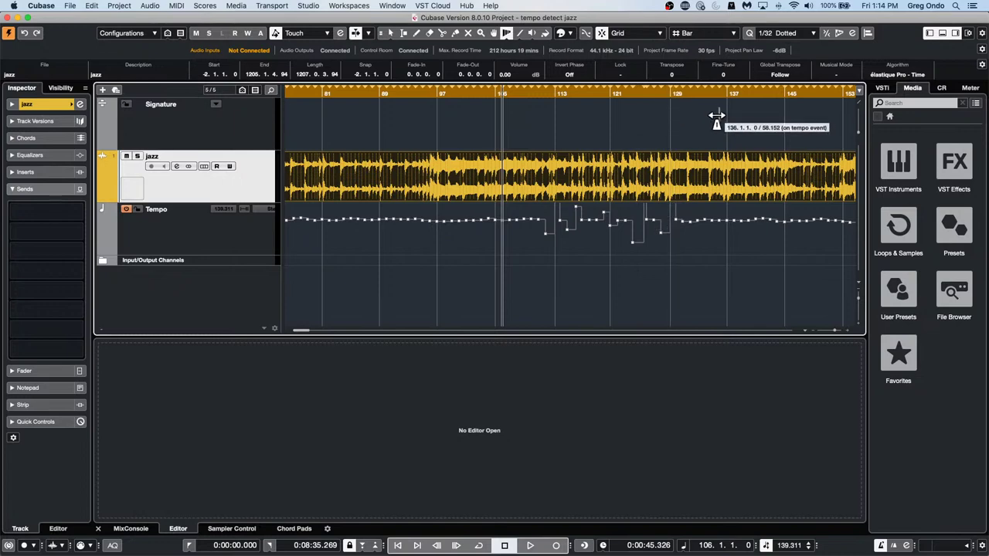
{"action": "left_click_drag", "start_coordinate": [730, 104], "coordinate": [634, 93]}
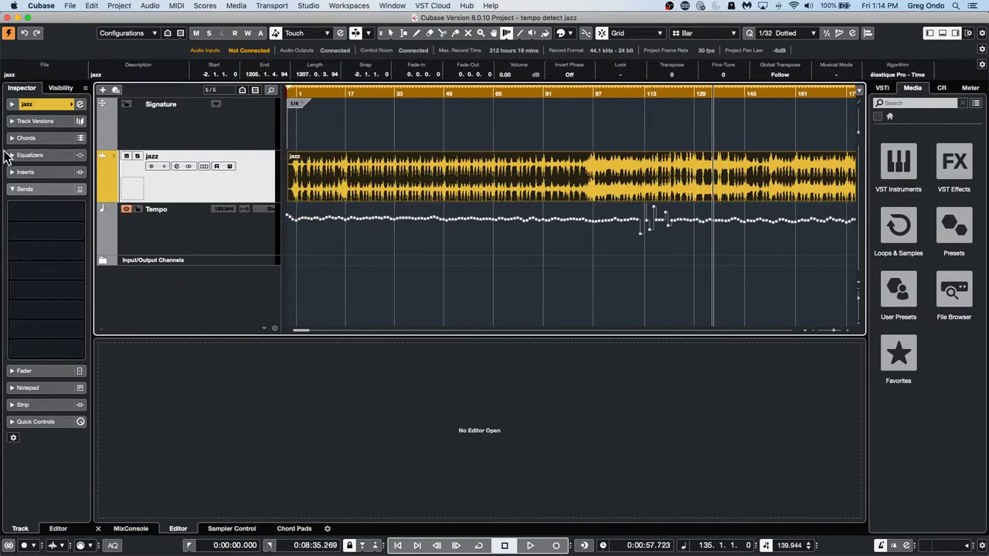
{"action": "key", "text": "super+z"}
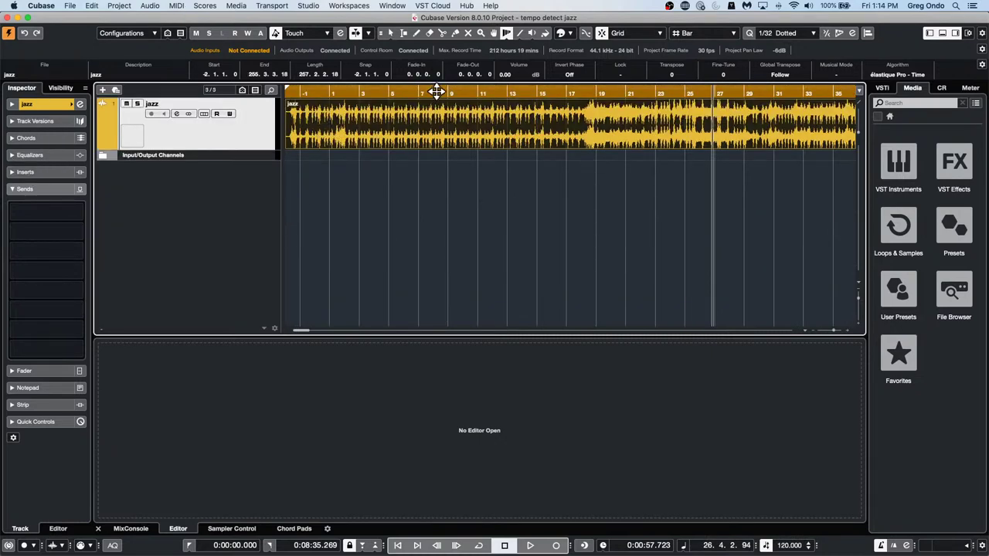
Warp the tempo grid so the starts of bars 7 through 12 line up with the jazz audio, placing bar 9 at about 22.34 s.
{"action": "mouse_move", "coordinate": [436, 91]}
{"action": "left_mouse_down"}
{"action": "mouse_move", "coordinate": [426, 93]}
{"action": "mouse_move", "coordinate": [415, 126]}
{"action": "mouse_move", "coordinate": [437, 105]}
{"action": "left_mouse_up"}
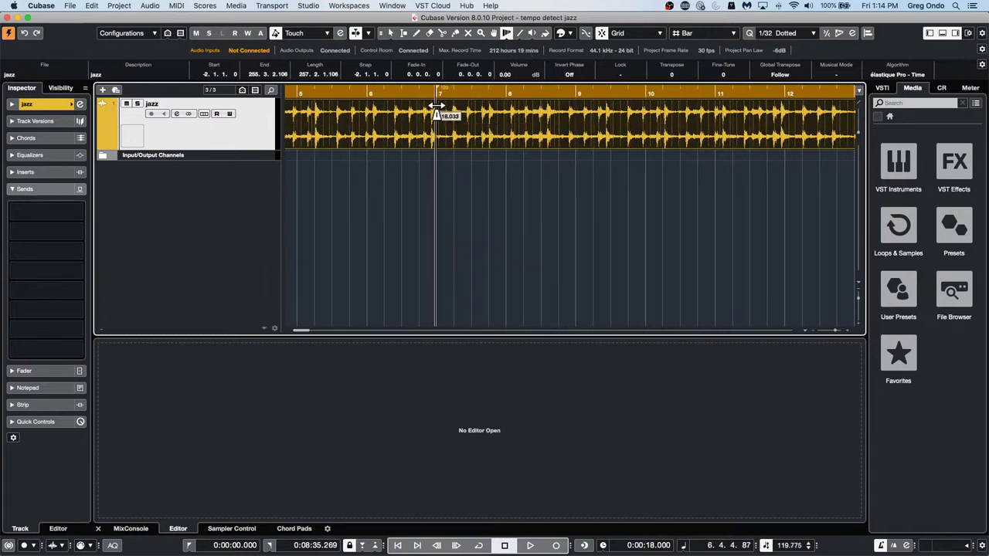
{"action": "left_click_drag", "start_coordinate": [501, 103], "coordinate": [517, 104]}
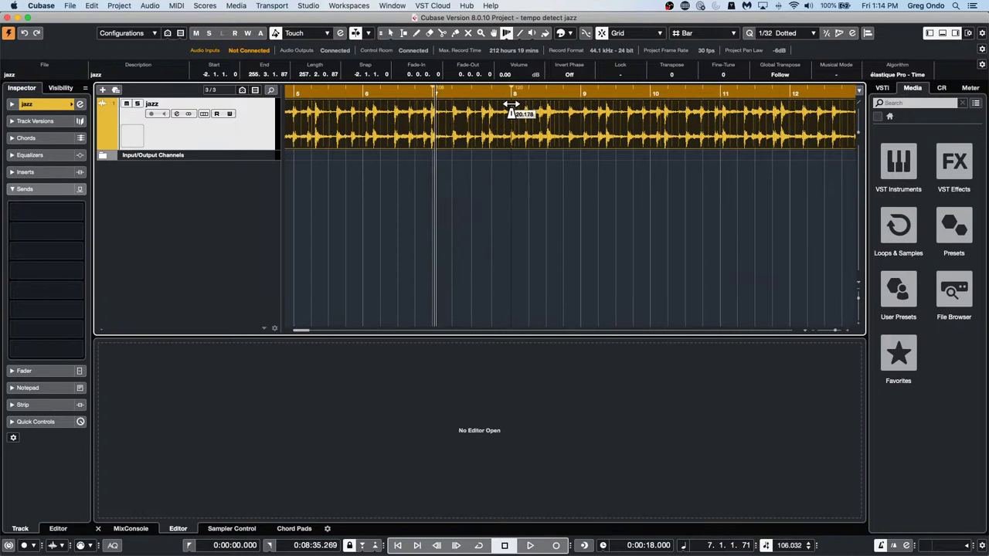
{"action": "left_click_drag", "start_coordinate": [587, 105], "coordinate": [592, 105]}
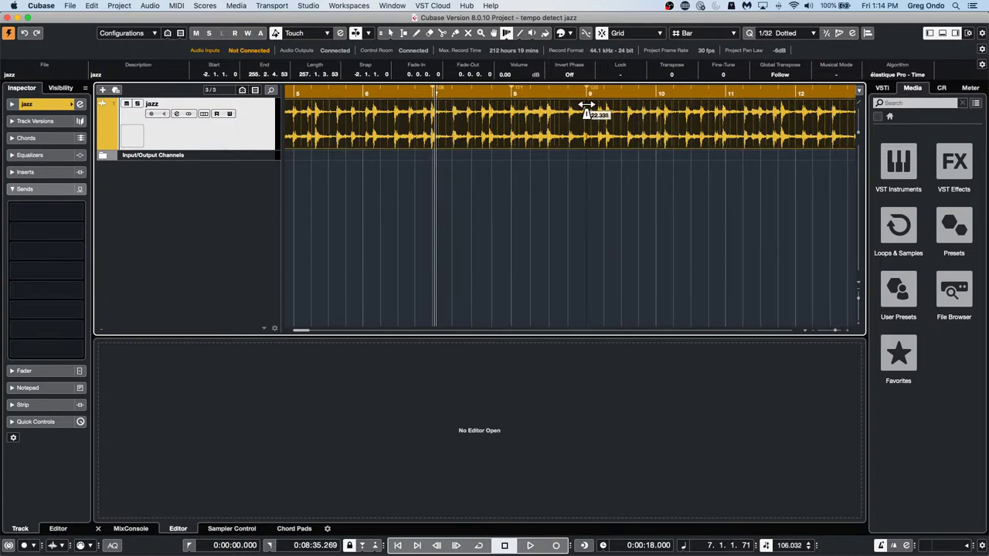
{"action": "left_click_drag", "start_coordinate": [662, 106], "coordinate": [664, 105]}
{"action": "left_click_drag", "start_coordinate": [737, 105], "coordinate": [742, 105]}
{"action": "left_click_drag", "start_coordinate": [812, 105], "coordinate": [816, 106]}
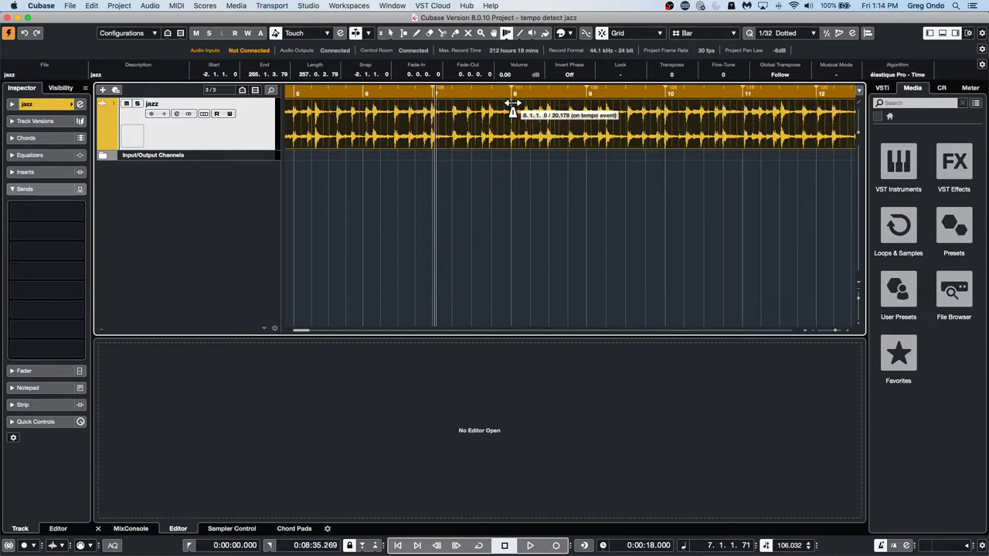
{"action": "mouse_move", "coordinate": [512, 105]}
{"action": "left_mouse_down"}
{"action": "mouse_move", "coordinate": [500, 105]}
{"action": "mouse_move", "coordinate": [530, 104]}
{"action": "mouse_move", "coordinate": [515, 103]}
{"action": "left_mouse_up"}
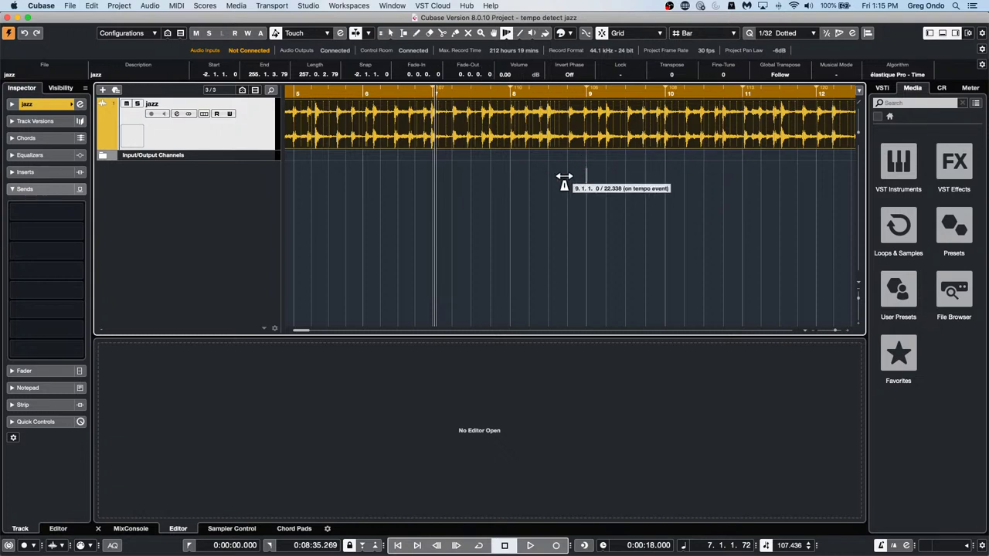
Open the recent project be someone and activate it.
{"action": "left_click", "coordinate": [69, 5]}
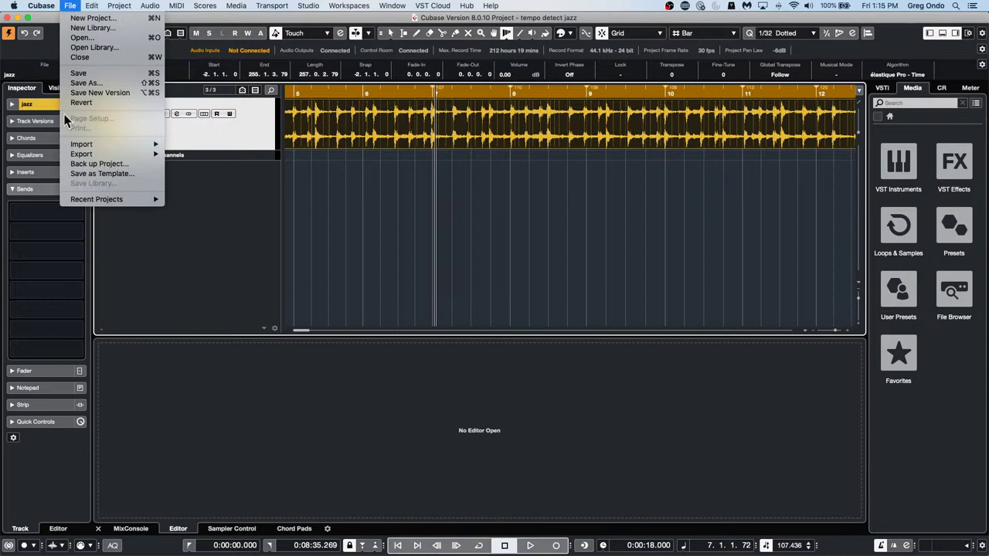
{"action": "left_click", "coordinate": [454, 227]}
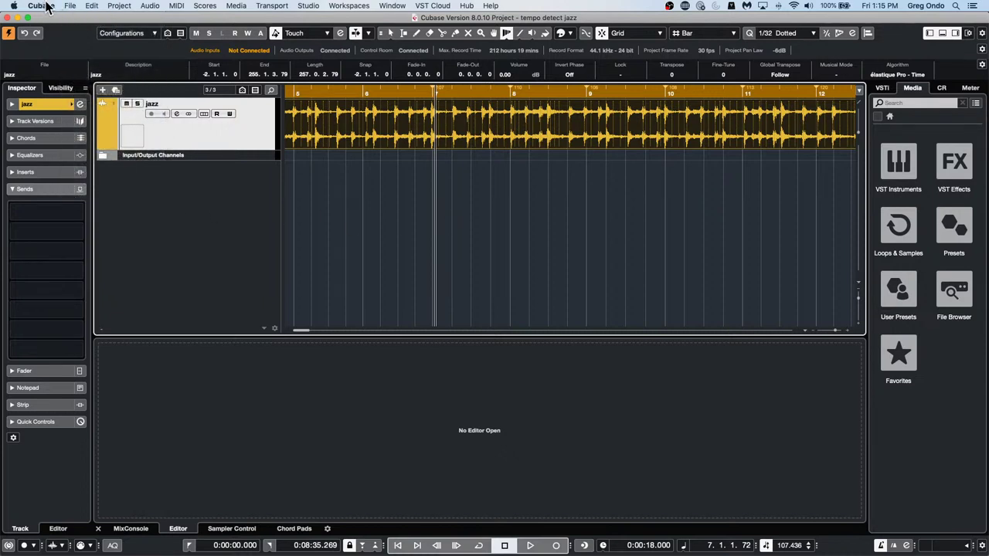
{"action": "left_click", "coordinate": [70, 5]}
{"action": "mouse_move", "coordinate": [99, 206]}
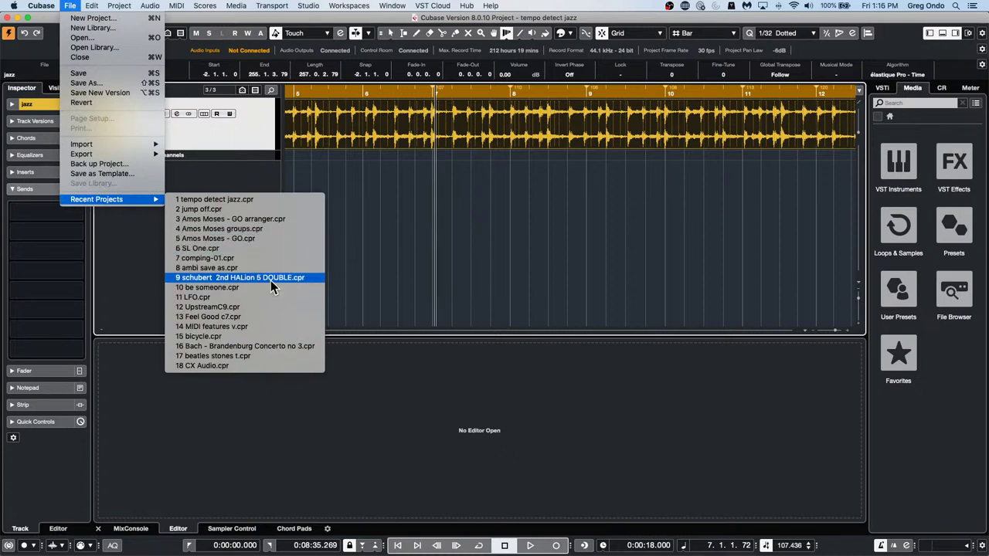
{"action": "left_click", "coordinate": [269, 288]}
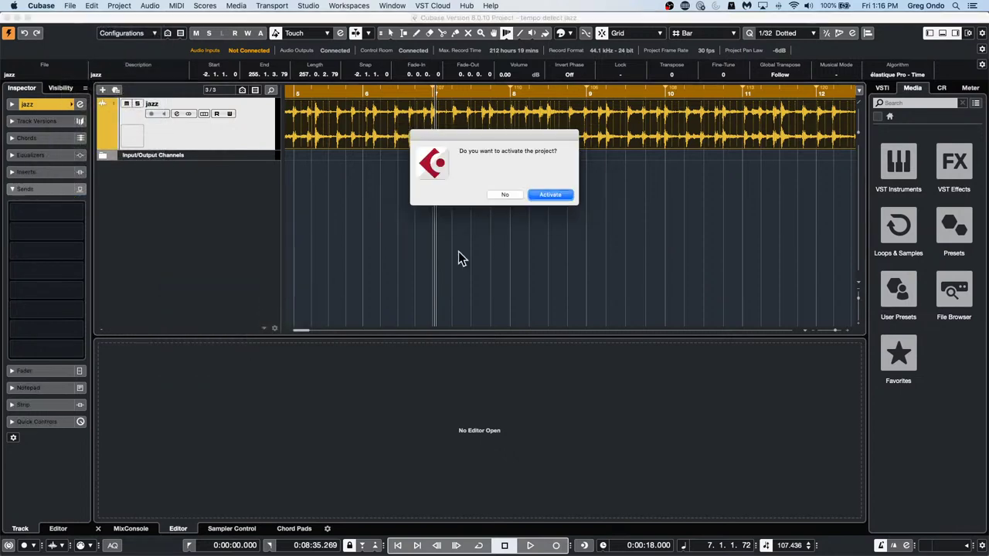
{"action": "left_click", "coordinate": [549, 195]}
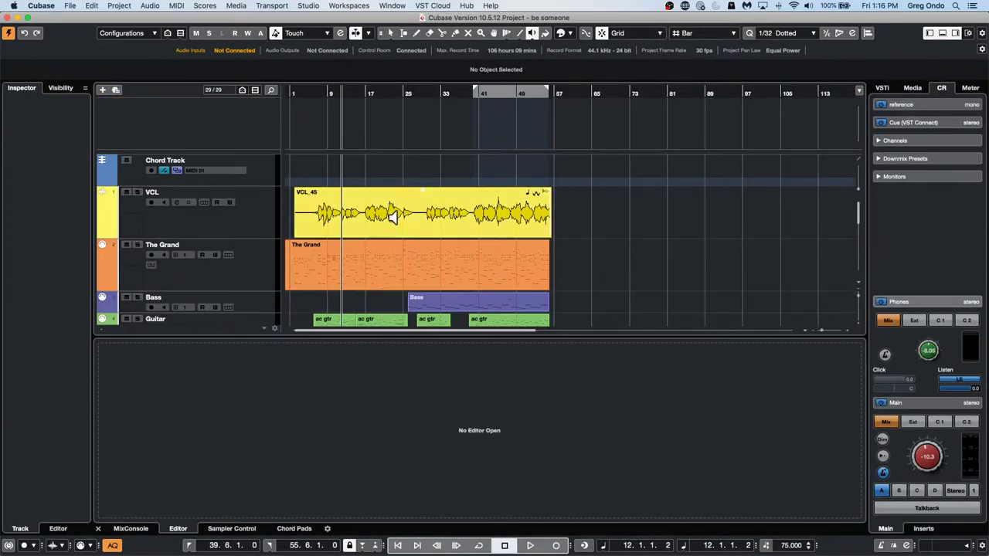
Switch to the Object Selection tool and select the VCL_45 audio event on the VCL track.
{"action": "right_click", "coordinate": [396, 217]}
{"action": "left_click", "coordinate": [396, 217]}
{"action": "left_click", "coordinate": [381, 222]}
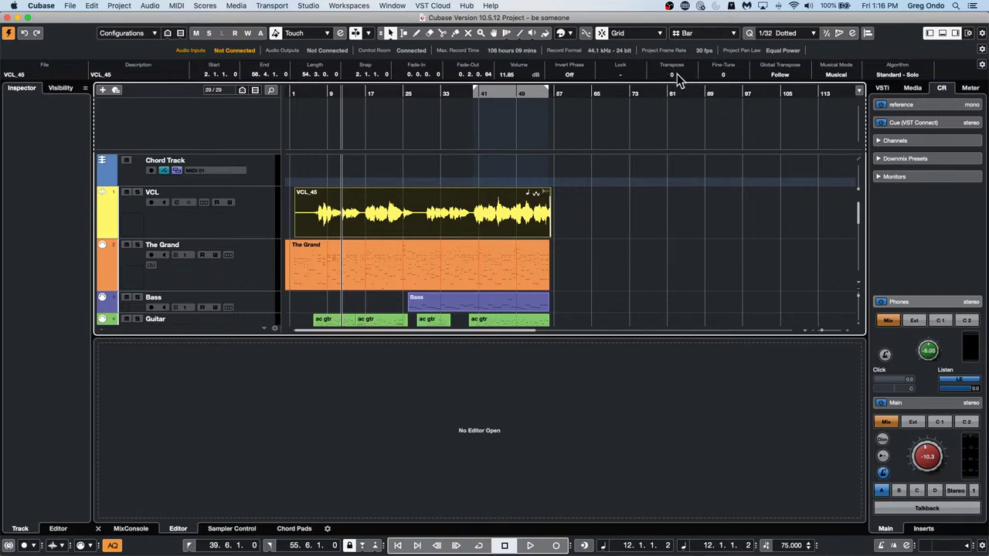
Set the VCL_45 event's fine-tune to 8 and show its VariAudio pitch segments around bar 12 in the sample editor.
{"action": "left_click", "coordinate": [730, 74]}
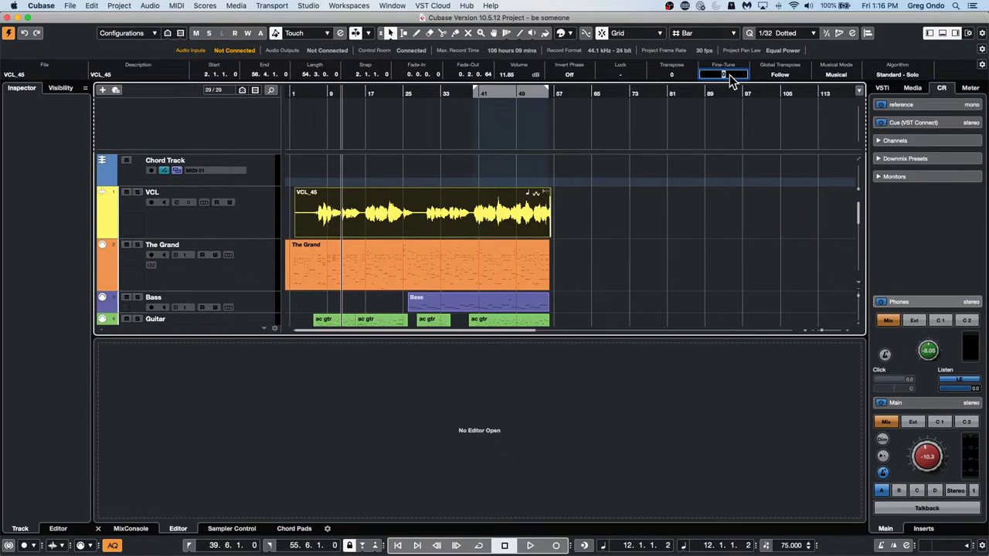
{"action": "left_click", "coordinate": [390, 35]}
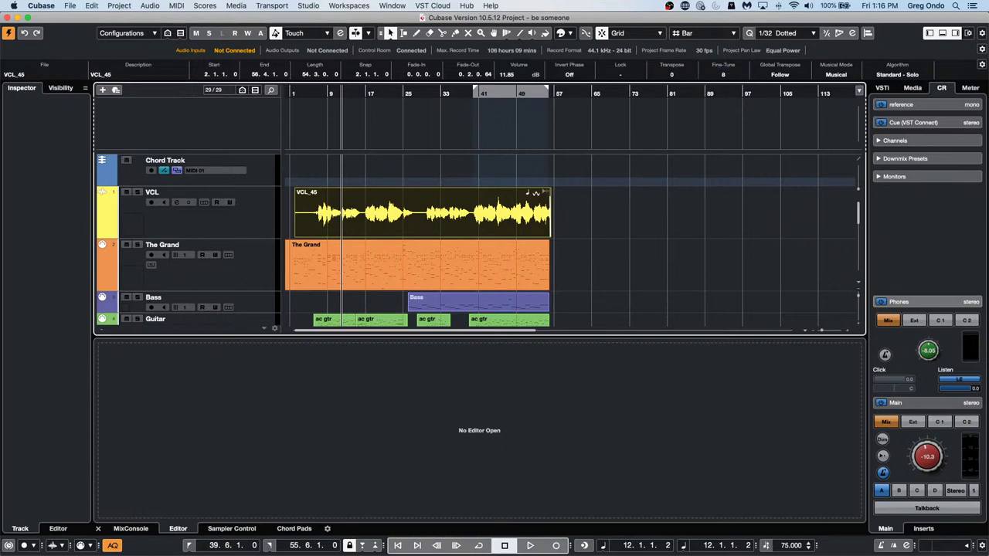
{"action": "left_click", "coordinate": [459, 215]}
{"action": "double_click", "coordinate": [407, 216]}
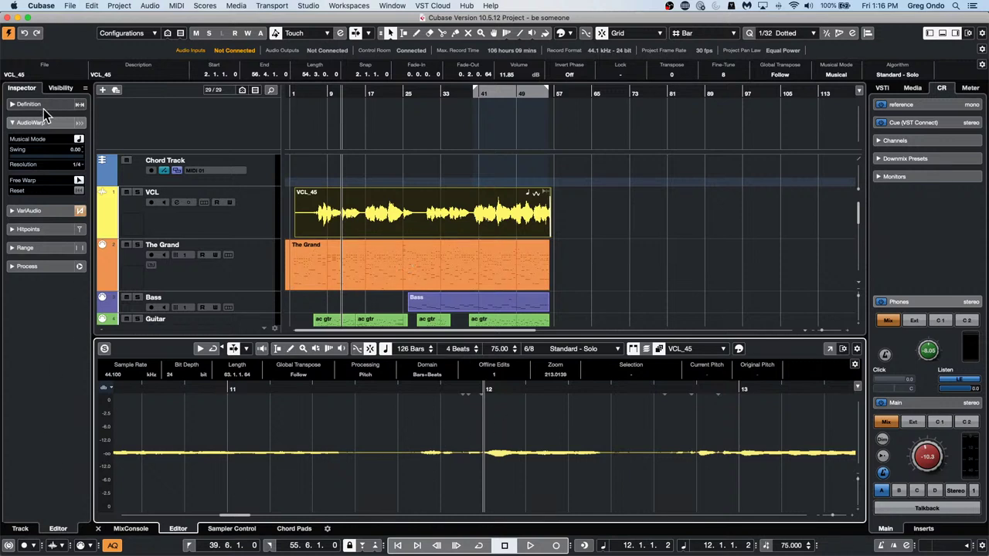
{"action": "left_click", "coordinate": [54, 209]}
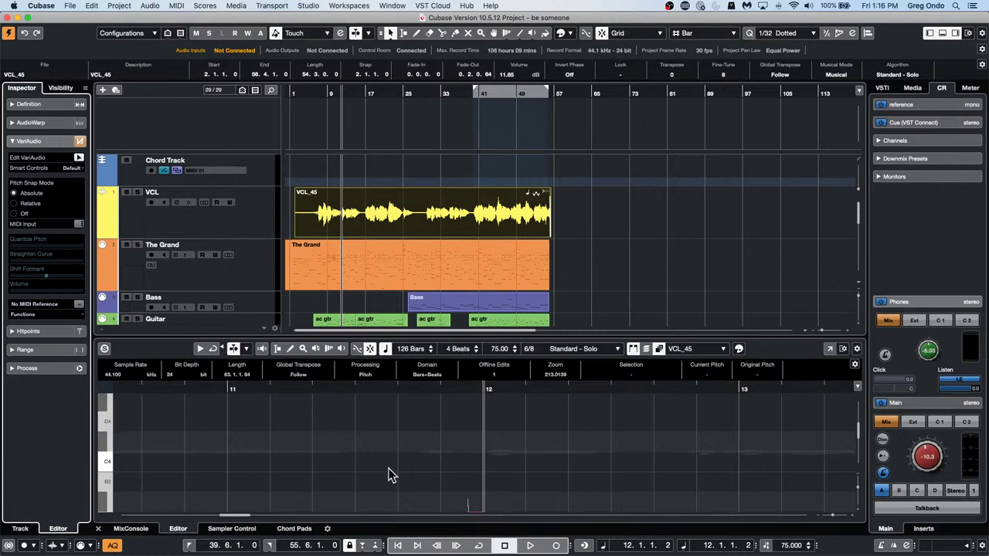
{"action": "scroll", "coordinate": [376, 433], "scroll_direction": "down", "scroll_amount": 2}
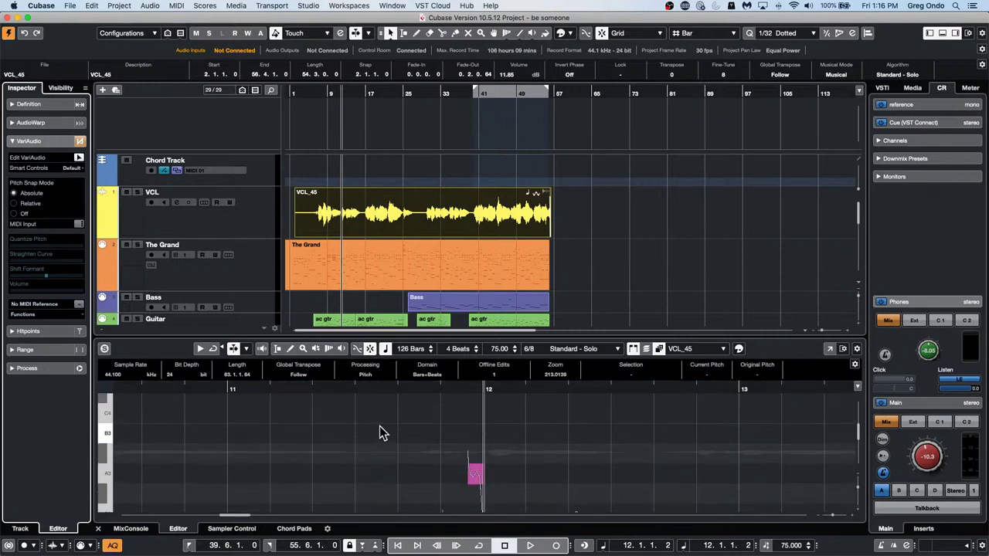
{"action": "scroll", "coordinate": [380, 431], "scroll_direction": "down", "scroll_amount": 3}
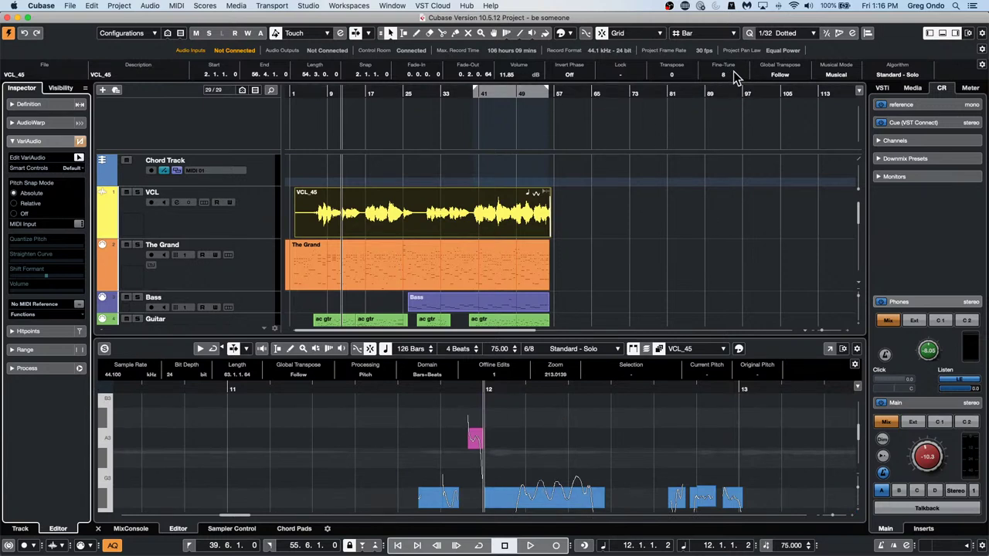
Clear the VariAudio segment selection and reset the VCL_45 event's fine-tune to 0.
{"action": "left_click_drag", "start_coordinate": [450, 435], "coordinate": [619, 514]}
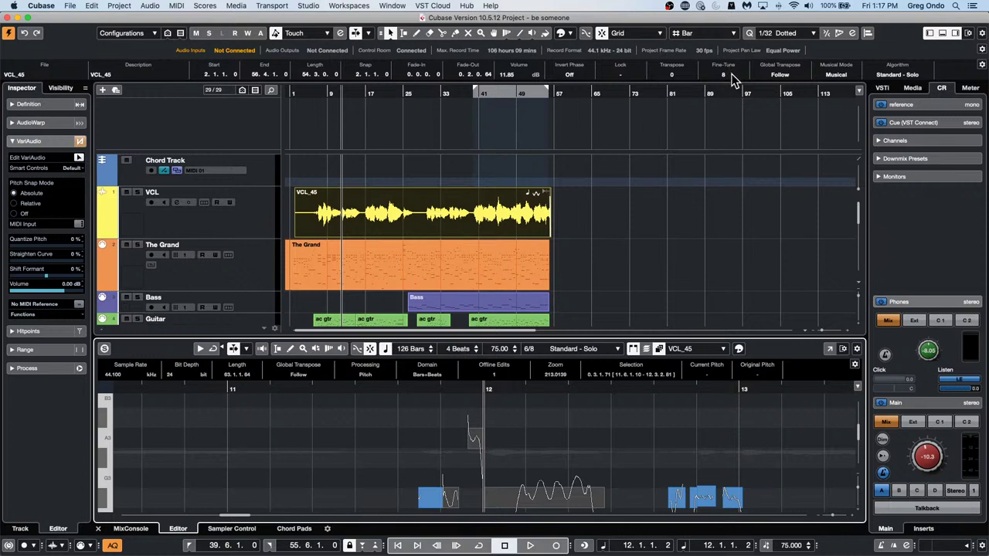
{"action": "left_click", "coordinate": [527, 438]}
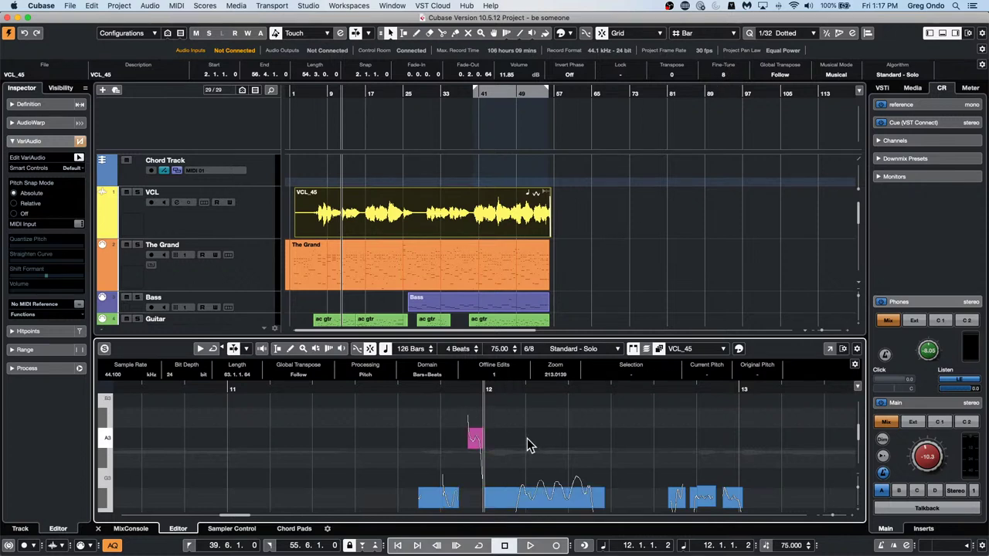
{"action": "left_click", "coordinate": [736, 74]}
{"action": "type", "text": "0"}
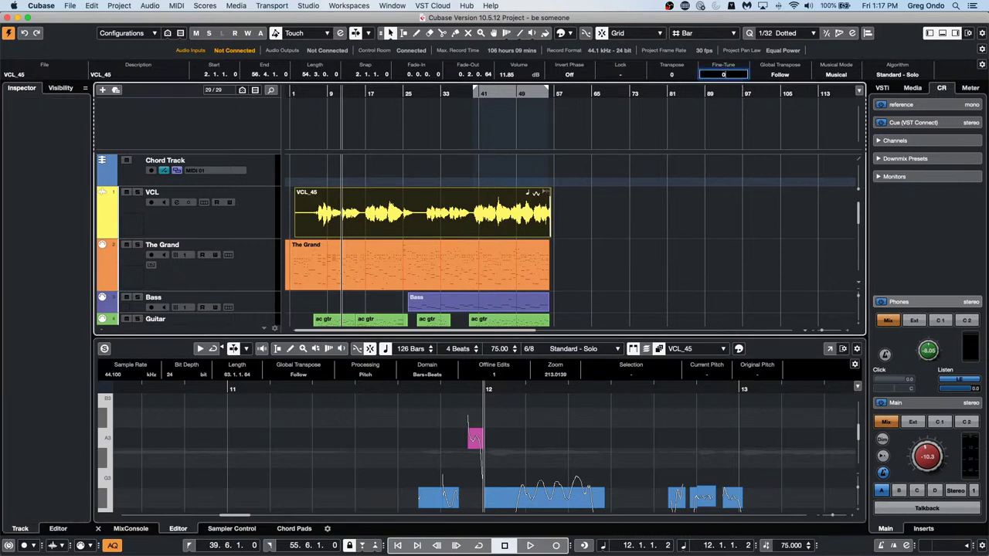
{"action": "key", "text": "Return"}
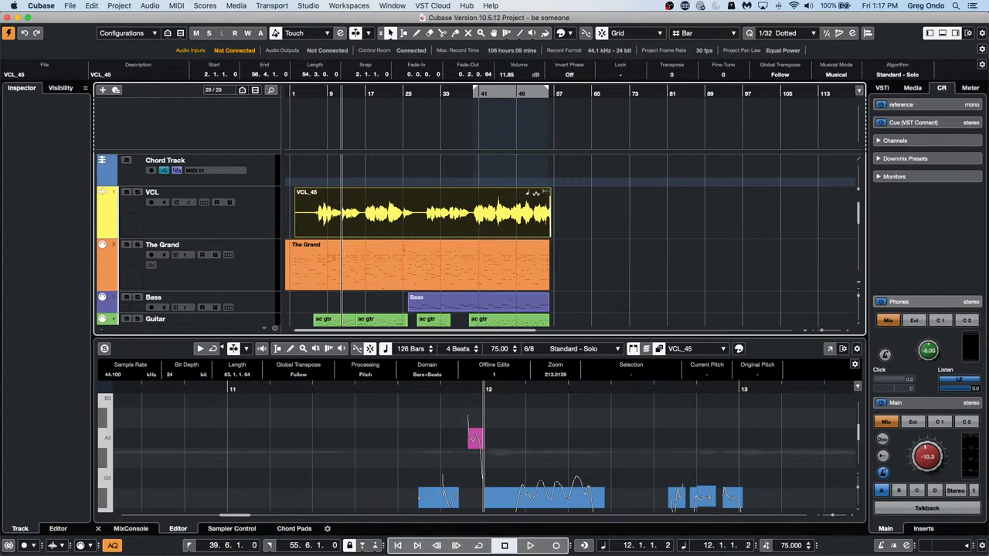
Play the project while trying a transpose of 8 on the VCL_45 event, and return the transpose to 0.
{"action": "key", "text": "space"}
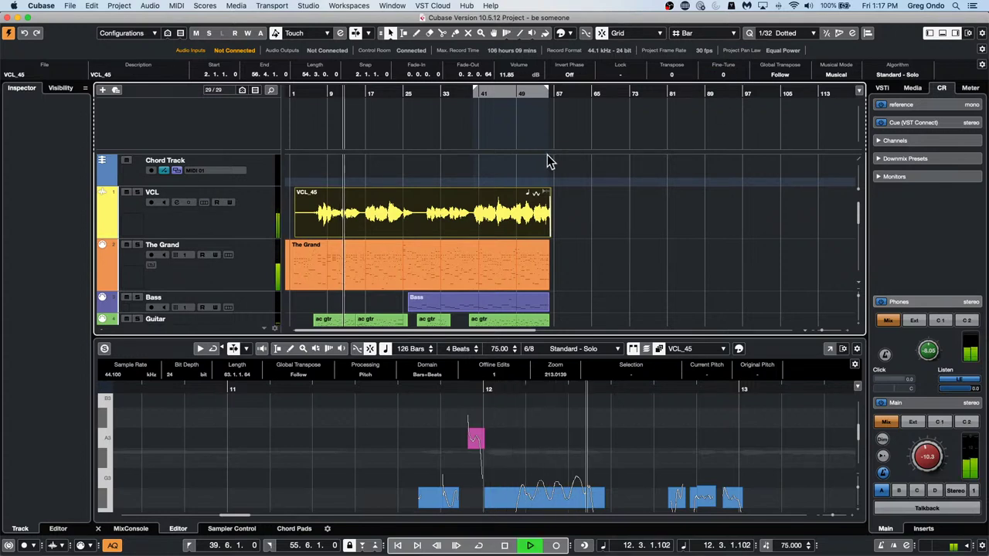
{"action": "left_click", "coordinate": [674, 75]}
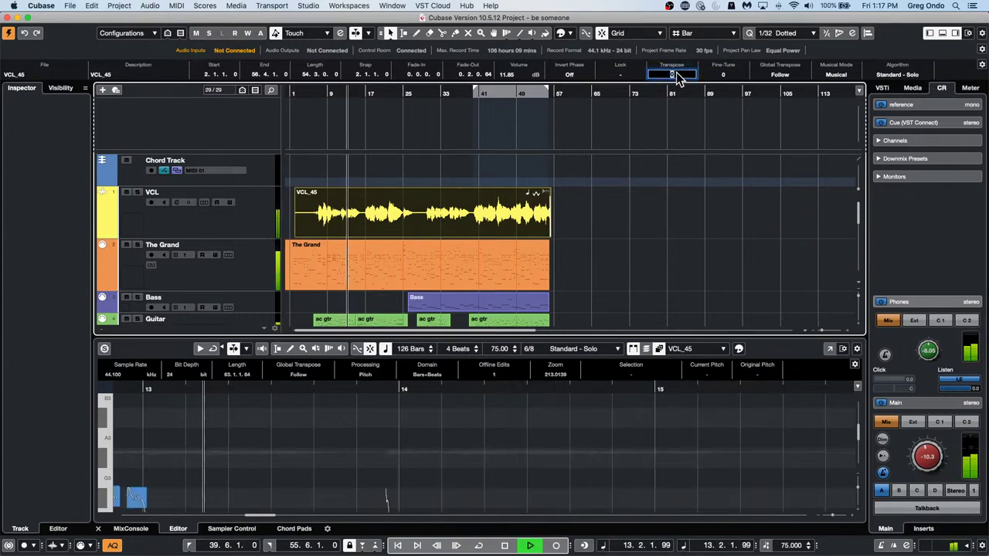
{"action": "type", "text": "8"}
{"action": "key", "text": "Return"}
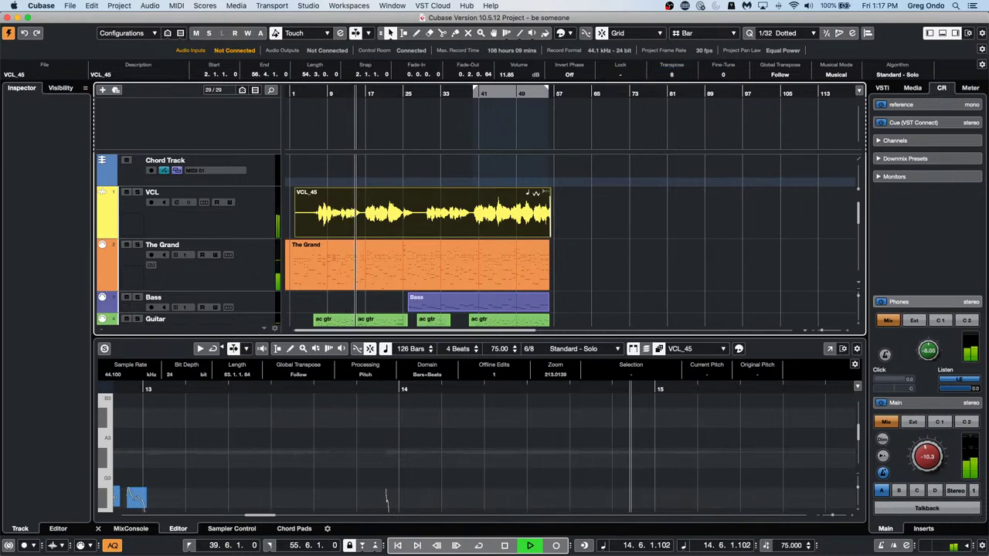
{"action": "left_click", "coordinate": [676, 73]}
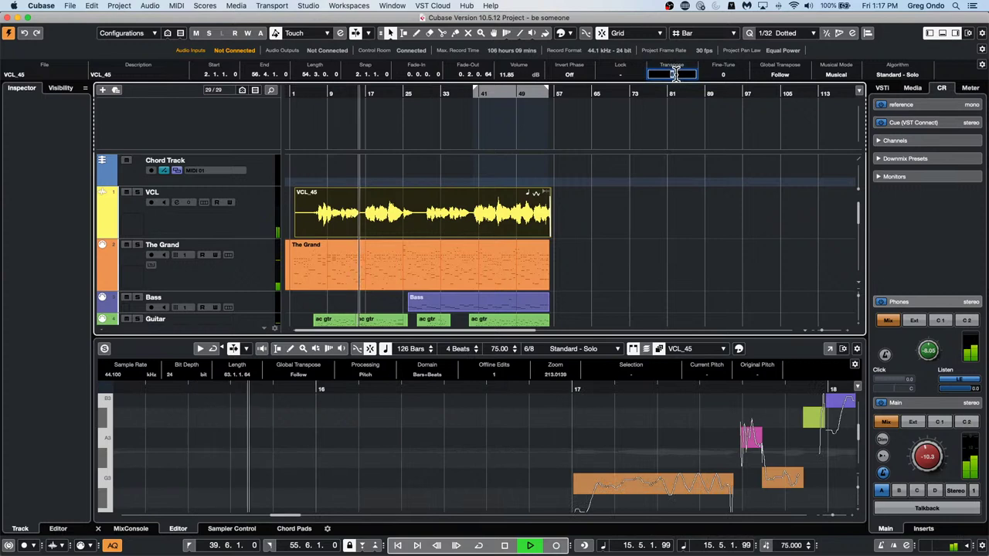
{"action": "type", "text": "0"}
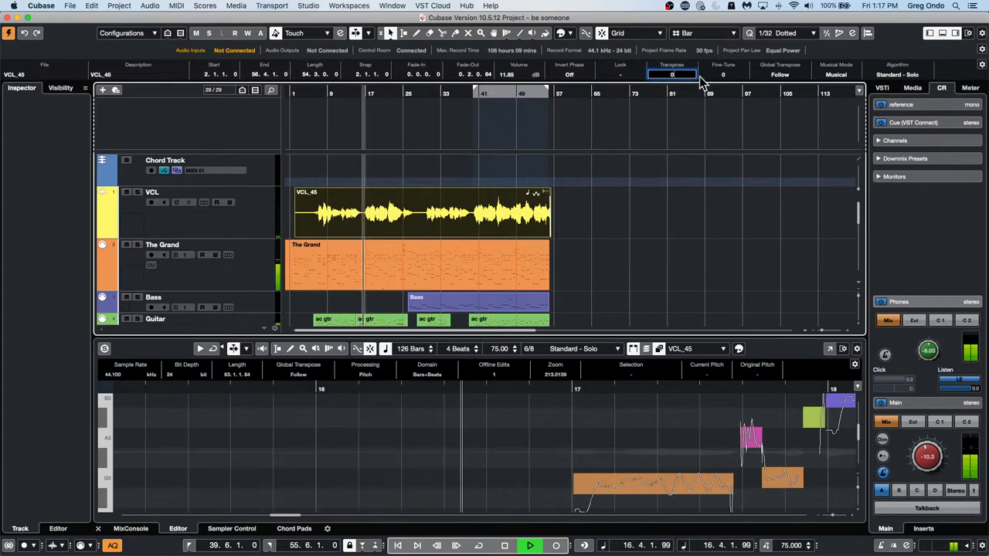
Try a fine-tune of 8 on the VCL_45 event during playback, return it to 0, and stop playback.
{"action": "left_click", "coordinate": [728, 74]}
{"action": "type", "text": "8"}
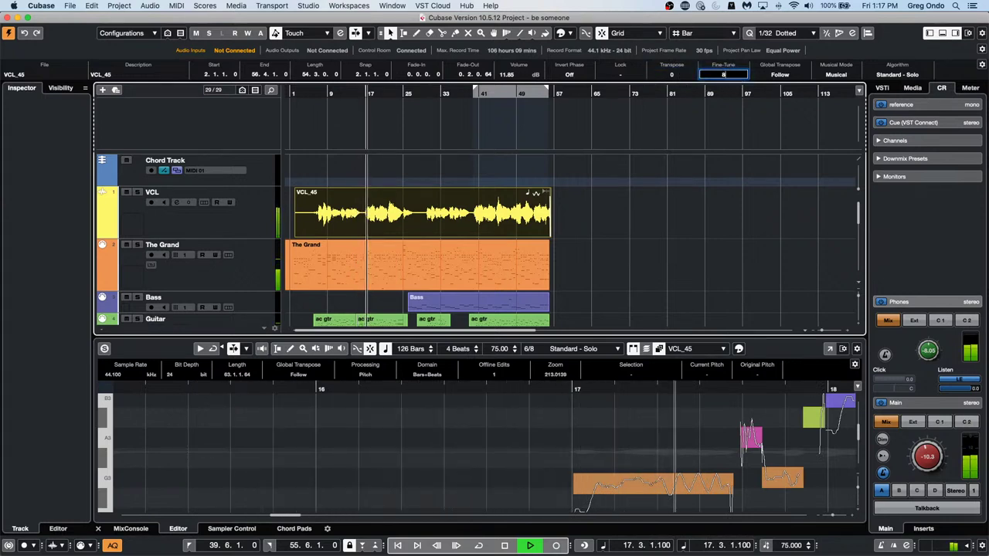
{"action": "key", "text": "Return"}
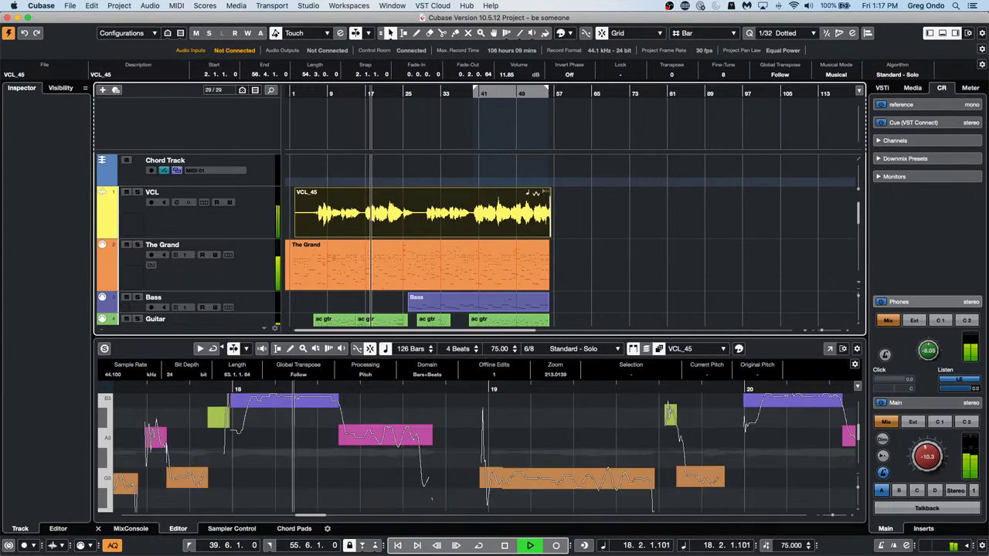
{"action": "left_click", "coordinate": [726, 74]}
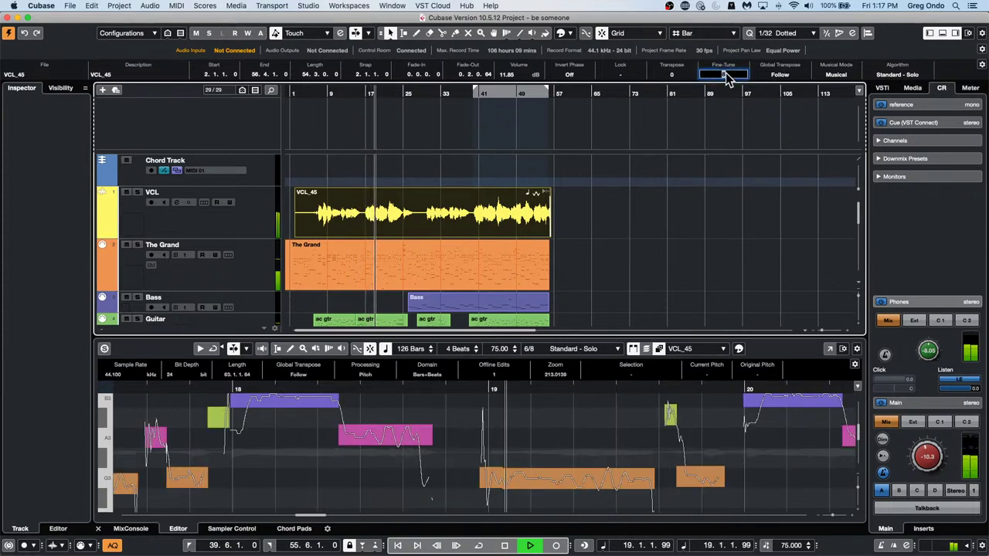
{"action": "type", "text": "0"}
{"action": "key", "text": "Return"}
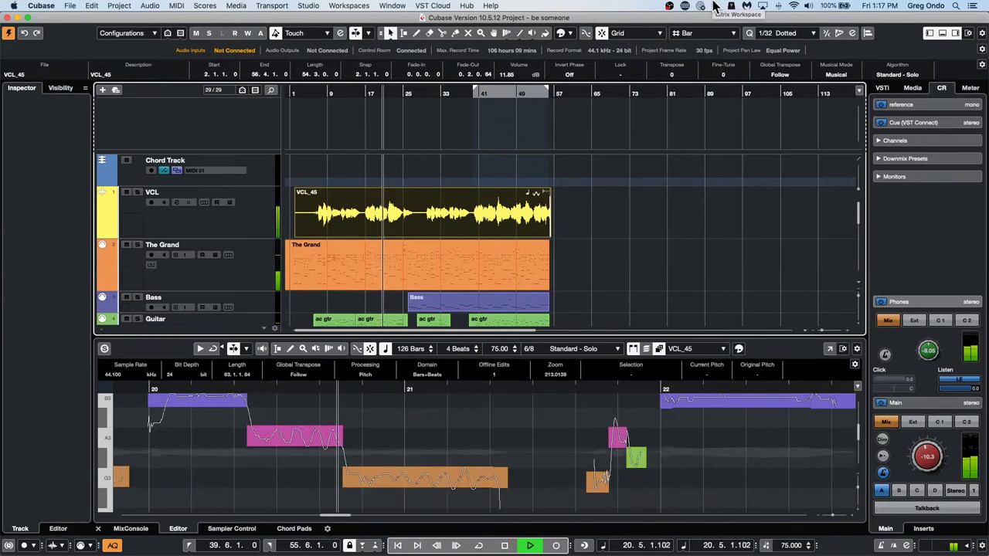
{"action": "key", "text": "space"}
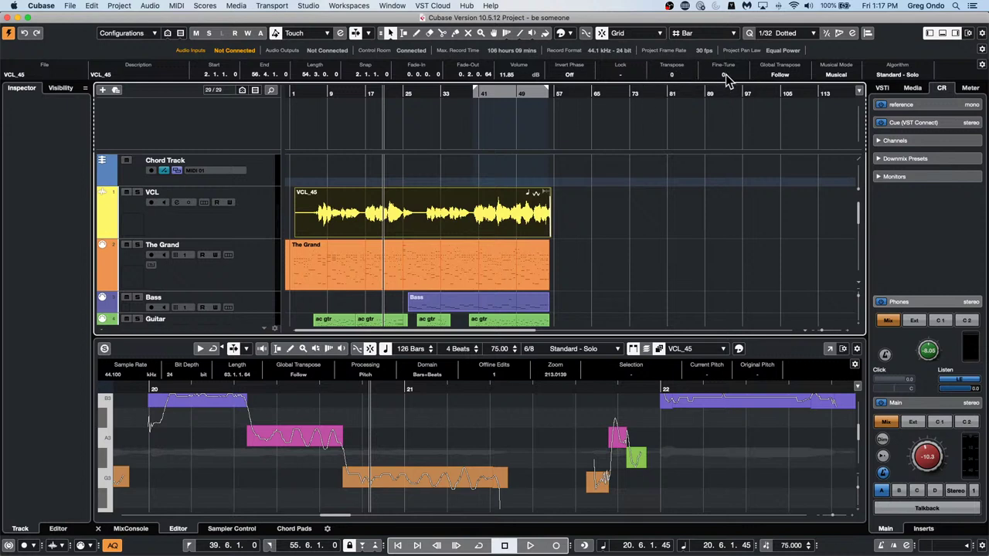
Select the two consecutive long VariAudio segments running from the middle of bar 20 into bar 21.
{"action": "left_click", "coordinate": [255, 435]}
{"action": "left_click", "coordinate": [456, 481], "text": "shift"}
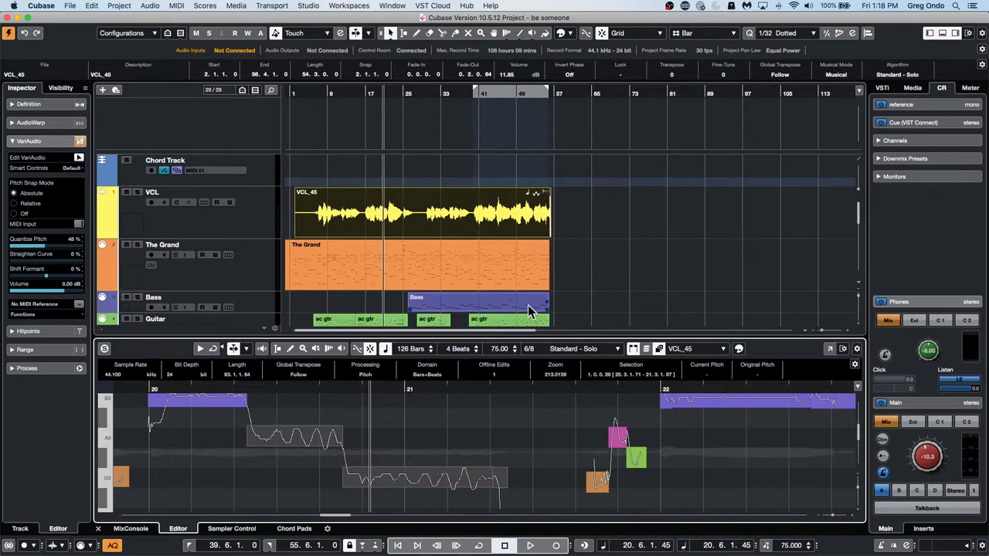
Select The Grand track and solo it while playing the project from bar 10.
{"action": "left_click", "coordinate": [442, 267]}
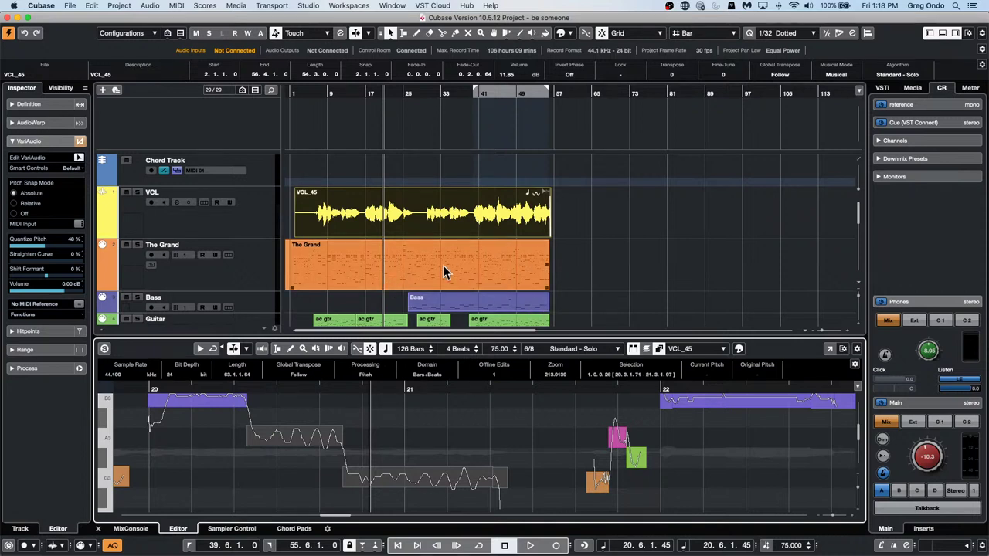
{"action": "left_click", "coordinate": [255, 279]}
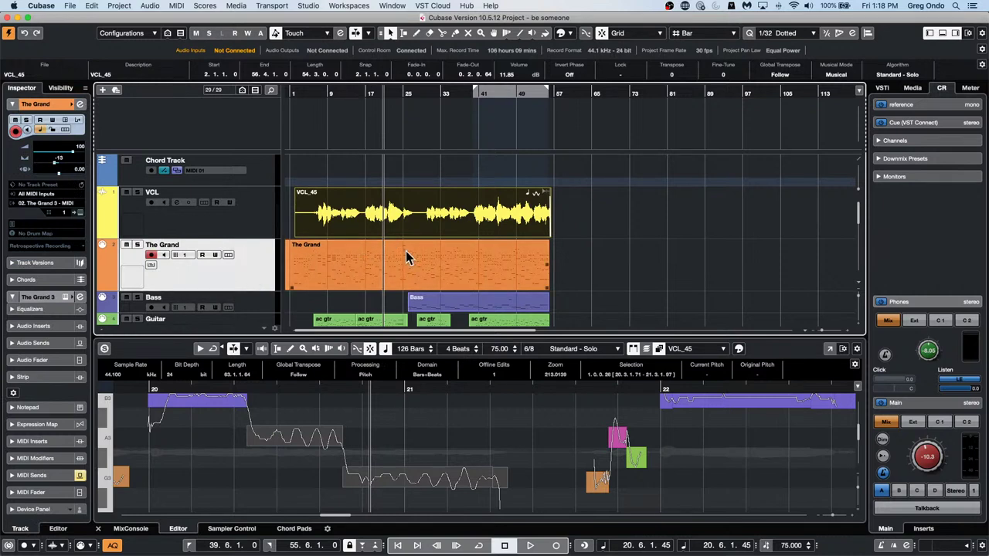
{"action": "scroll", "coordinate": [407, 250], "scroll_direction": "down", "scroll_amount": 2}
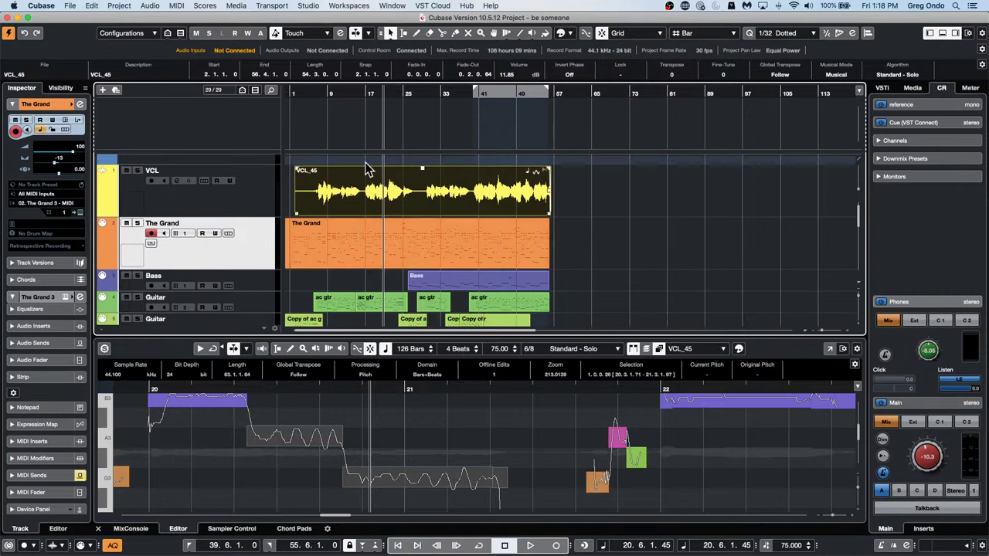
{"action": "left_click", "coordinate": [330, 94]}
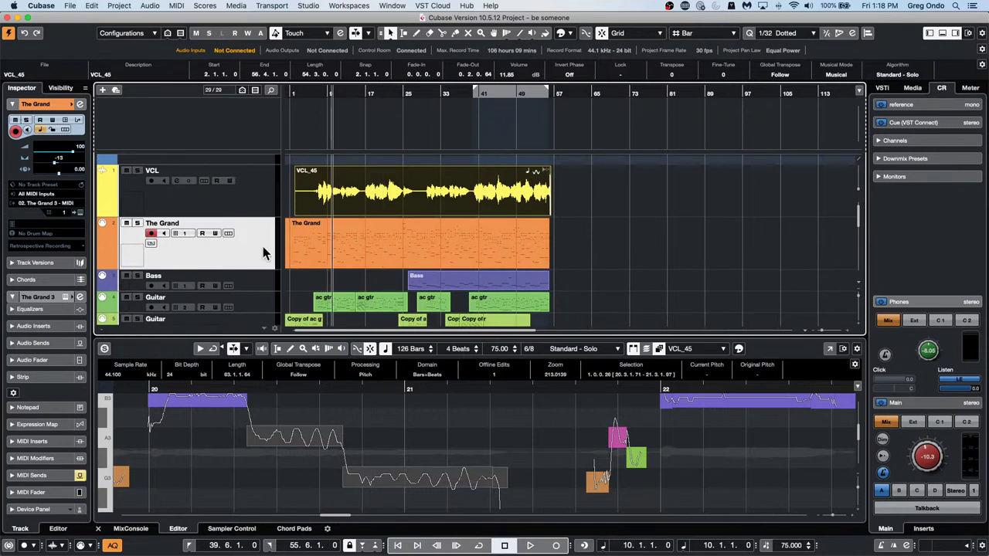
{"action": "key", "text": "space"}
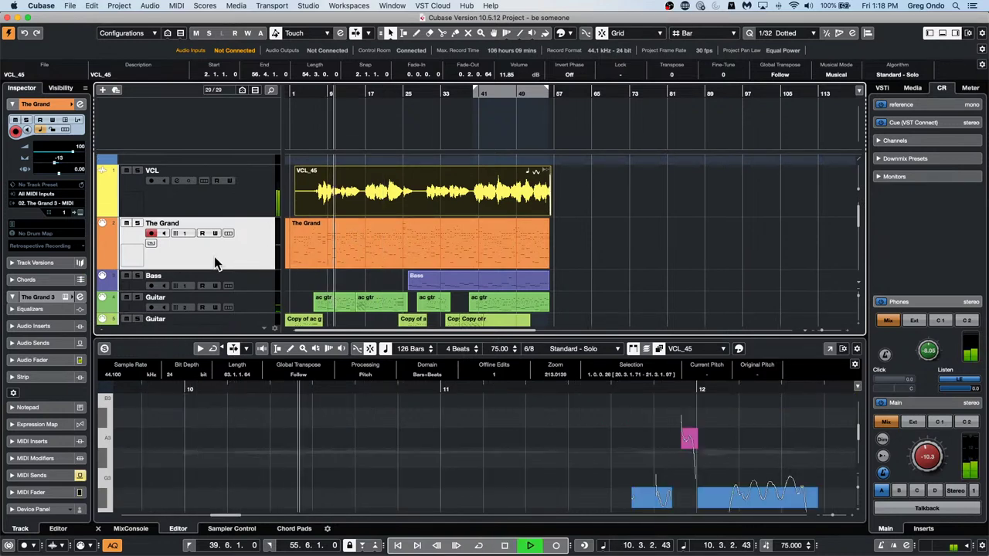
{"action": "left_click", "coordinate": [137, 222]}
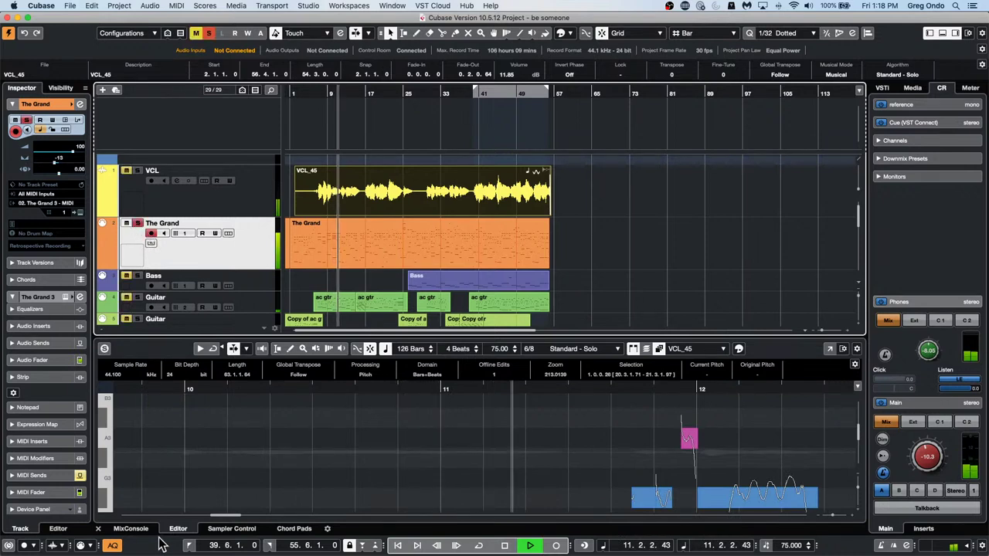
Load Micro Tuner in the first MIDI insert of The Grand track and set its root to G.
{"action": "left_click", "coordinate": [41, 440]}
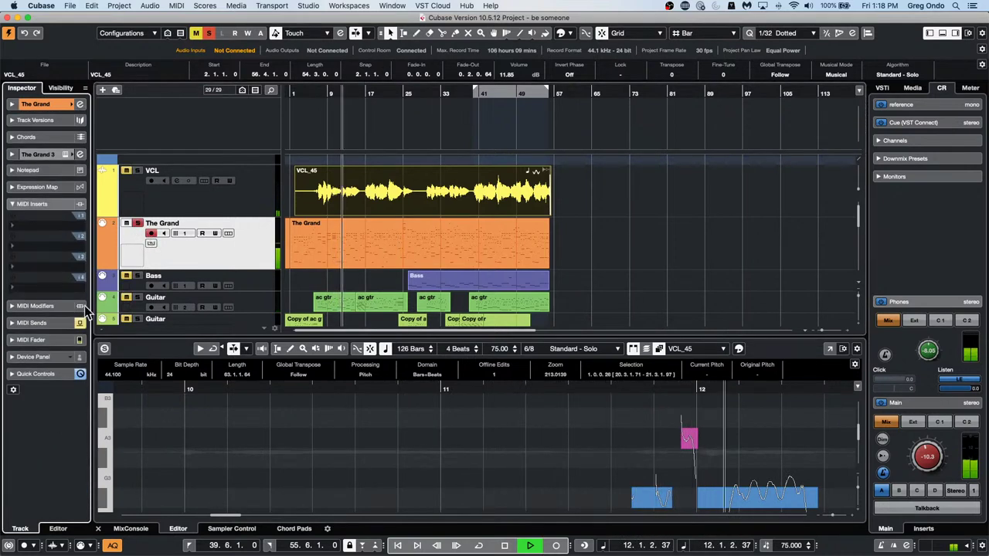
{"action": "left_click", "coordinate": [54, 224]}
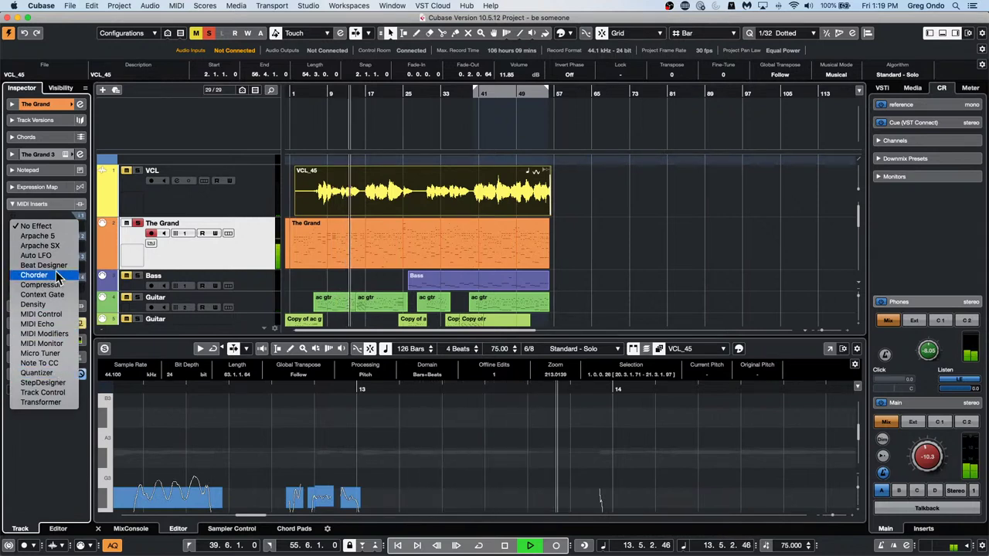
{"action": "left_click", "coordinate": [48, 354]}
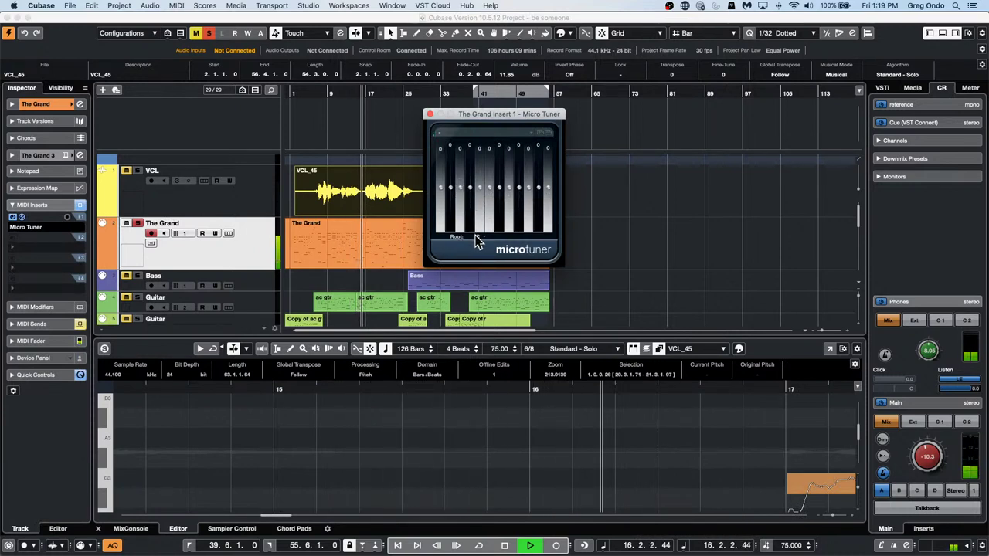
{"action": "left_click", "coordinate": [477, 240]}
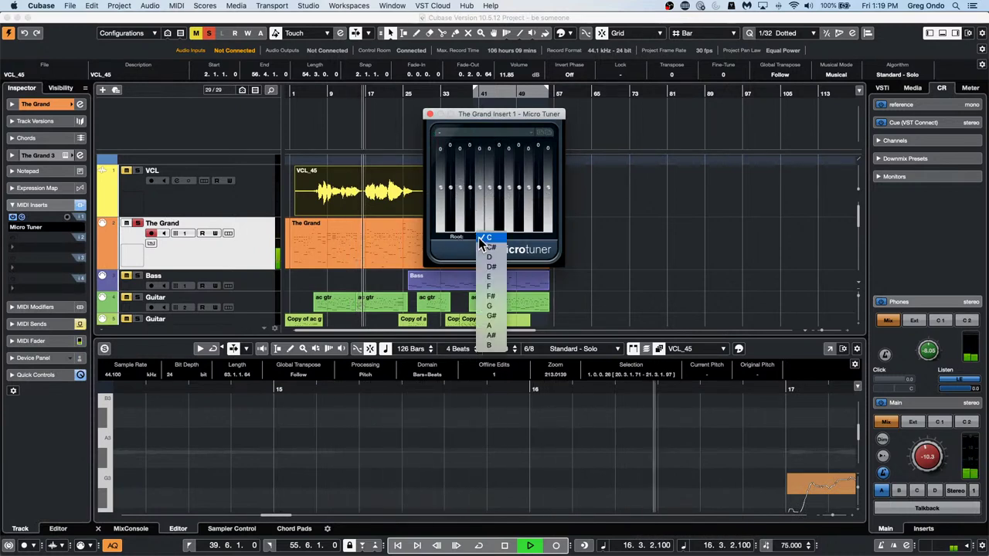
{"action": "left_click", "coordinate": [490, 308]}
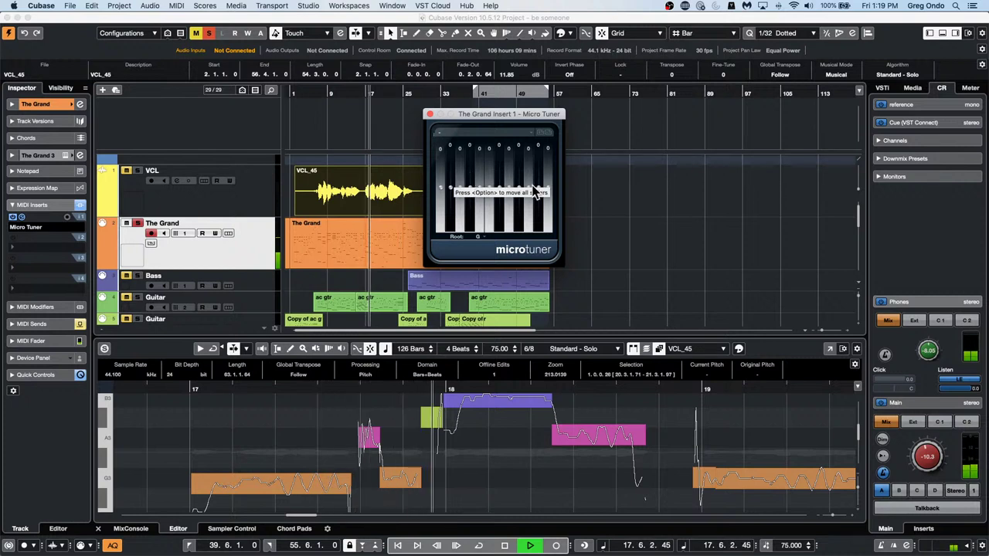
Detune Micro Tuner's first, third, eighth, tenth and twelfth sliders to 54, -55, 38, -49 and 35, and stop playback.
{"action": "left_click_drag", "start_coordinate": [508, 188], "coordinate": [507, 174]}
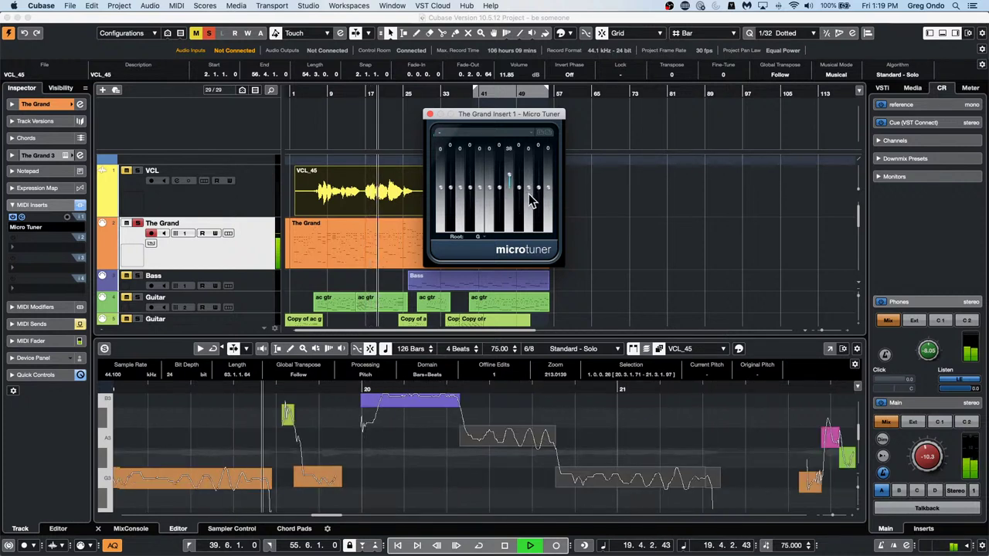
{"action": "mouse_move", "coordinate": [528, 194]}
{"action": "left_mouse_down"}
{"action": "mouse_move", "coordinate": [528, 213]}
{"action": "mouse_move", "coordinate": [551, 179]}
{"action": "left_mouse_up"}
{"action": "mouse_move", "coordinate": [459, 188]}
{"action": "left_mouse_down"}
{"action": "mouse_move", "coordinate": [460, 205]}
{"action": "mouse_move", "coordinate": [440, 176]}
{"action": "left_mouse_up"}
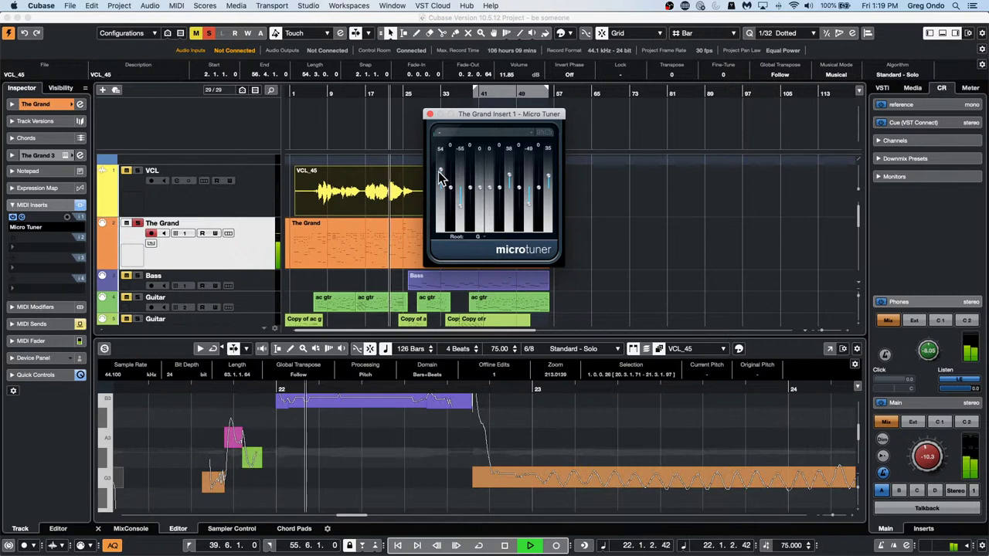
{"action": "key", "text": "space"}
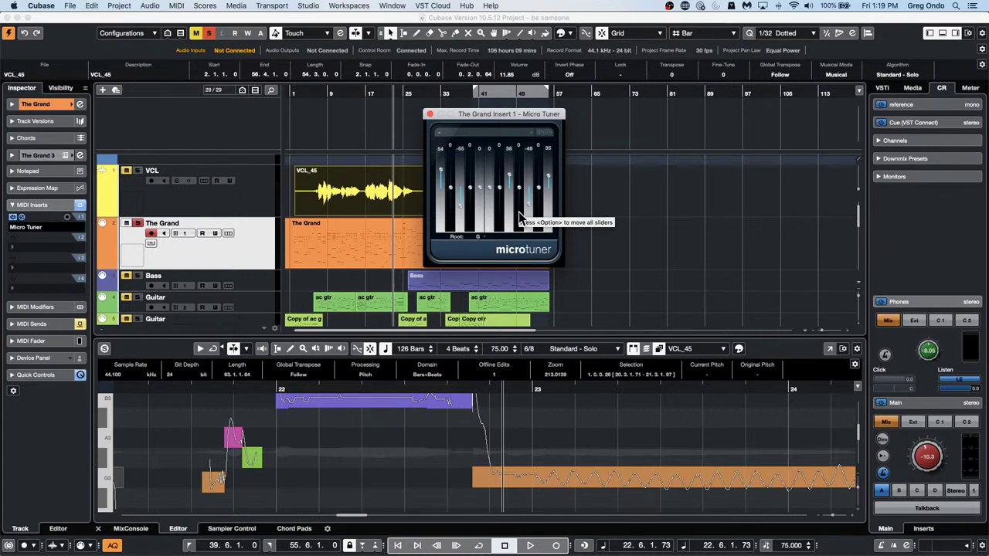
Return Micro Tuner's detuned sliders to about zero, leaving the first, tenth and twelfth at -2, -3 and -5.
{"action": "left_click", "coordinate": [440, 188]}
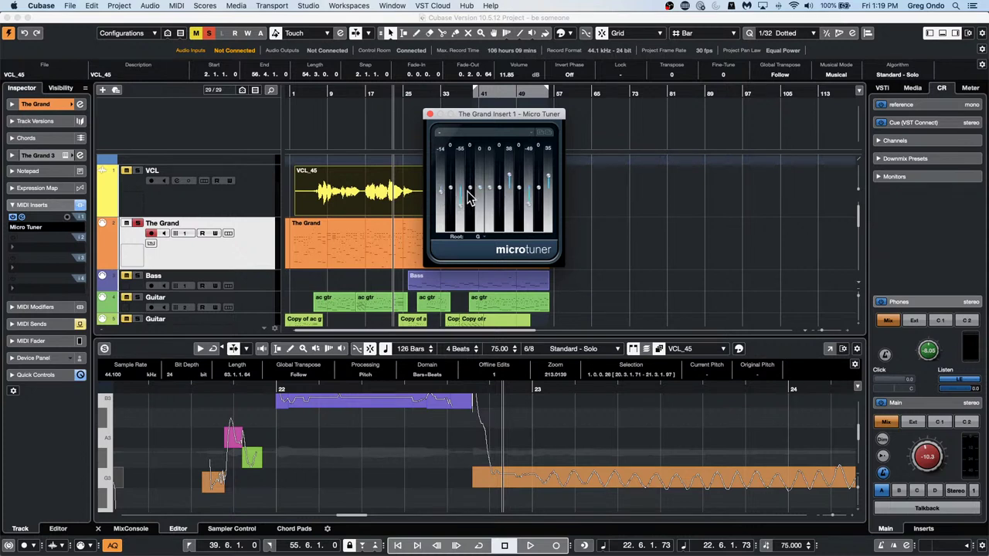
{"action": "left_click", "coordinate": [459, 190]}
{"action": "left_click", "coordinate": [442, 189]}
{"action": "left_click", "coordinate": [461, 192]}
{"action": "left_click", "coordinate": [511, 191]}
{"action": "left_click", "coordinate": [461, 194]}
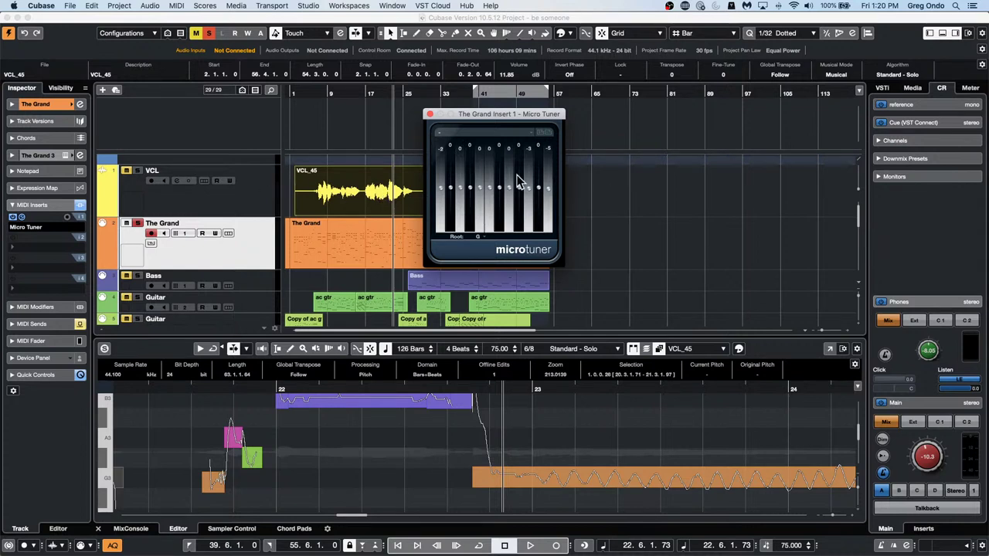
Close Micro Tuner and remove it from The Grand track's first MIDI insert by choosing No Effect.
{"action": "left_click", "coordinate": [430, 115]}
{"action": "left_click", "coordinate": [40, 228]}
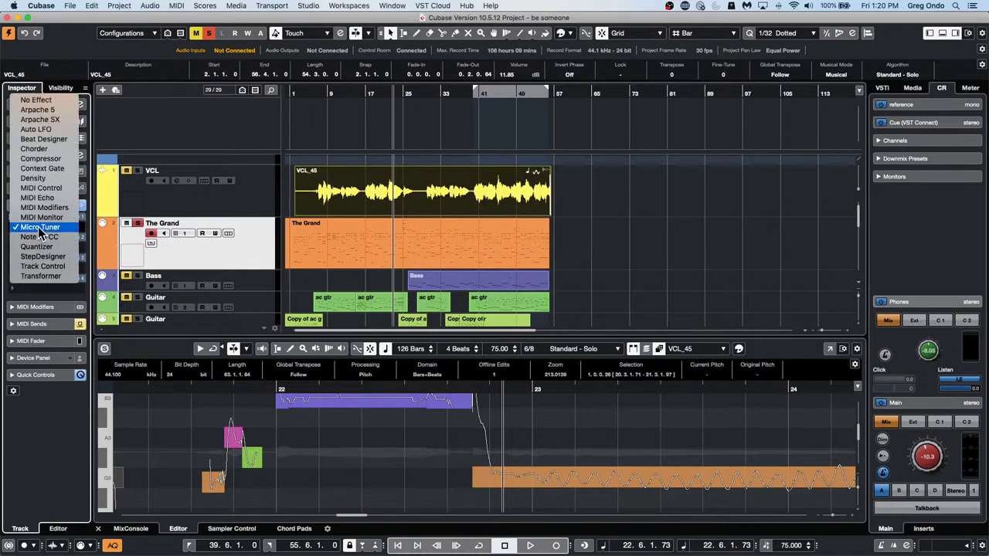
{"action": "left_click", "coordinate": [77, 102]}
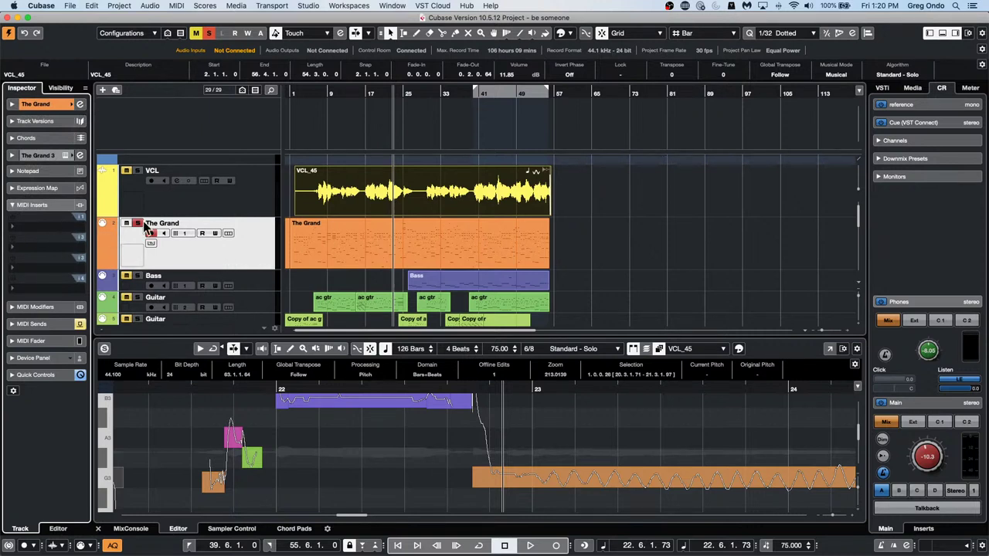
Open The Grand 3 instrument from its track and examine its tuning options and Pure Minor scale presets, closing it without choosing one.
{"action": "left_click", "coordinate": [151, 233]}
{"action": "left_click", "coordinate": [48, 105]}
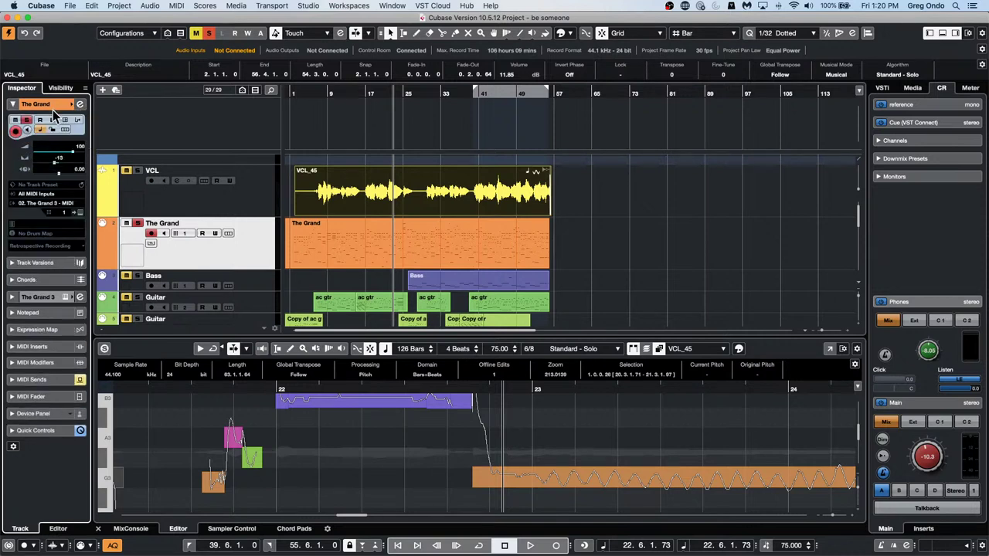
{"action": "left_click", "coordinate": [79, 213]}
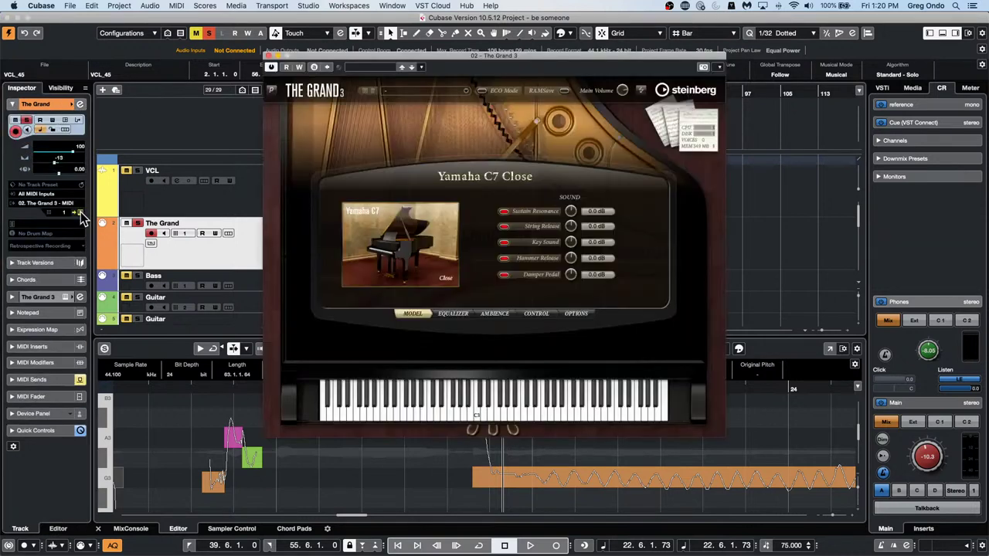
{"action": "left_click", "coordinate": [593, 316]}
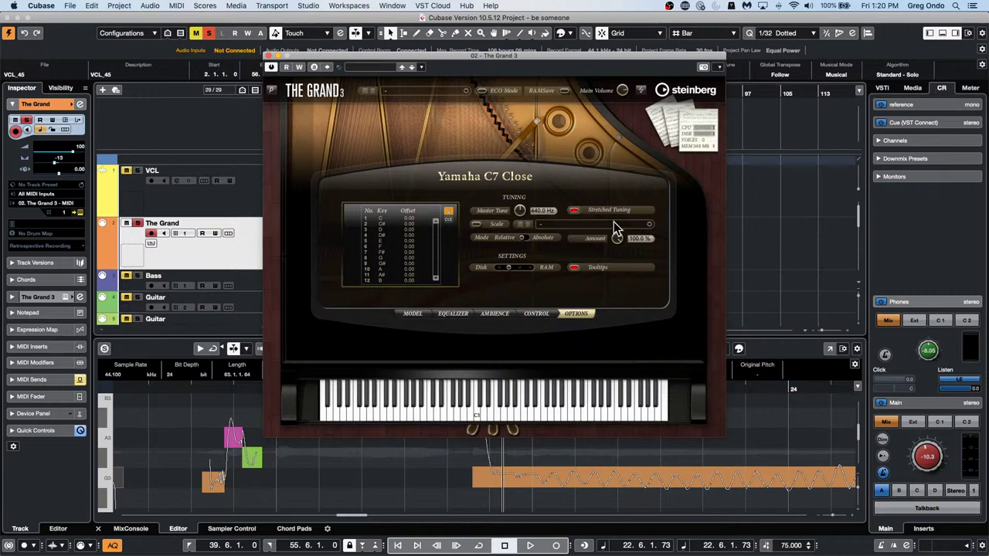
{"action": "left_click", "coordinate": [585, 226]}
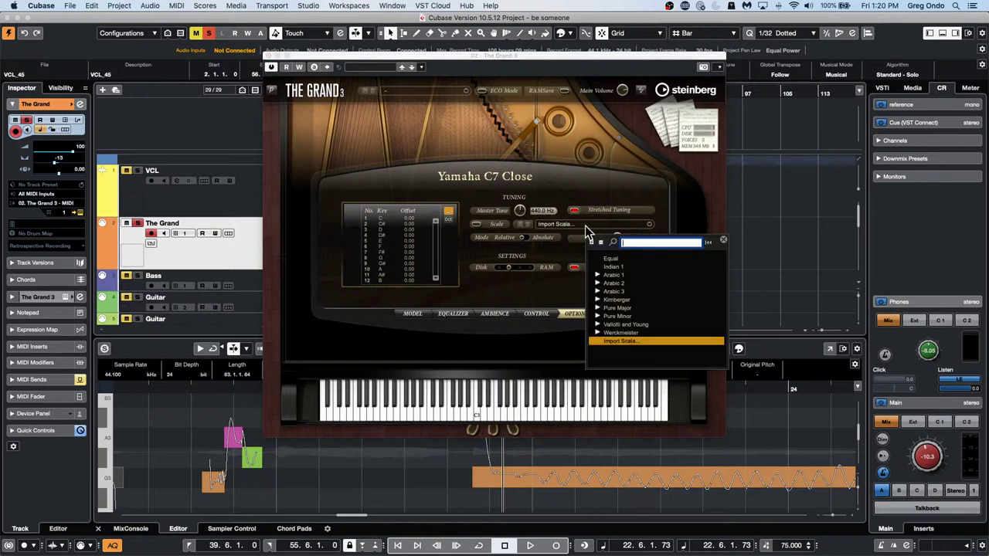
{"action": "left_click", "coordinate": [598, 316]}
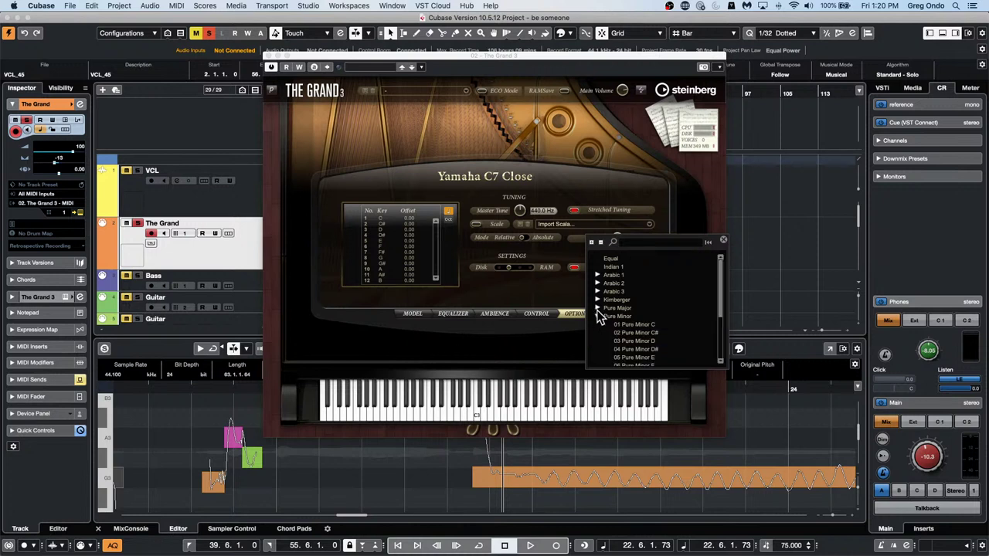
{"action": "left_click", "coordinate": [599, 316]}
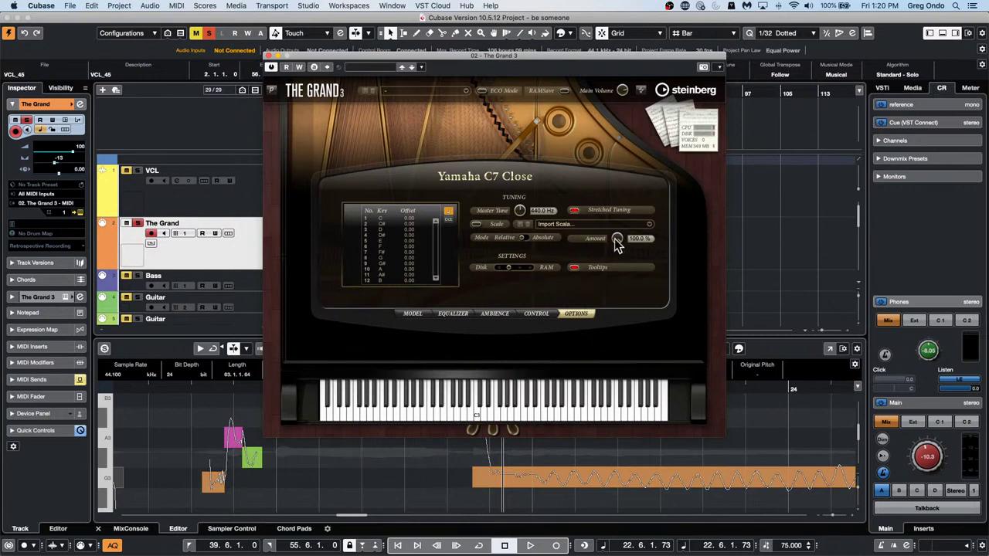
{"action": "left_click", "coordinate": [267, 58]}
{"action": "left_click", "coordinate": [479, 299]}
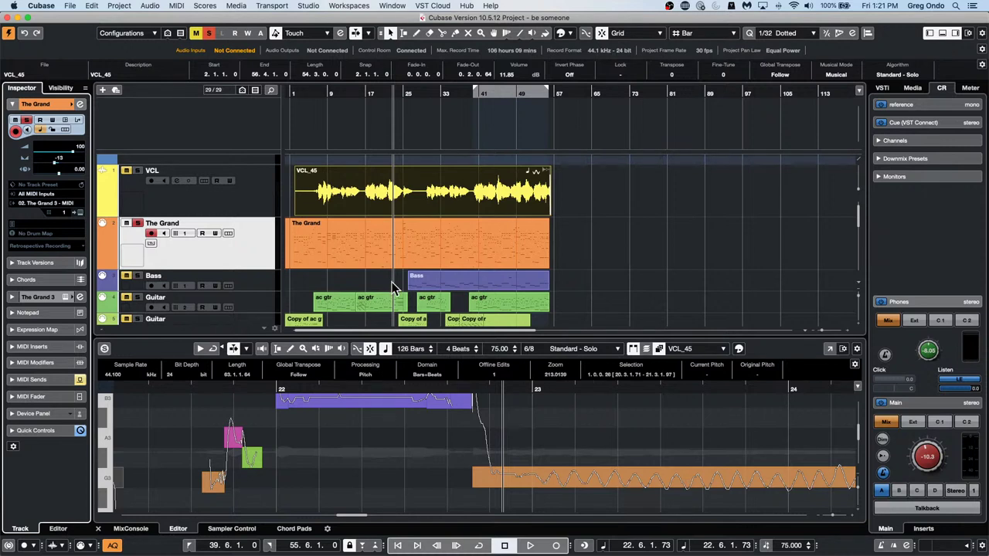
Show the VCL track's Volume automation lane, select the track and display the MixConsole in the lower zone.
{"action": "left_click", "coordinate": [101, 215]}
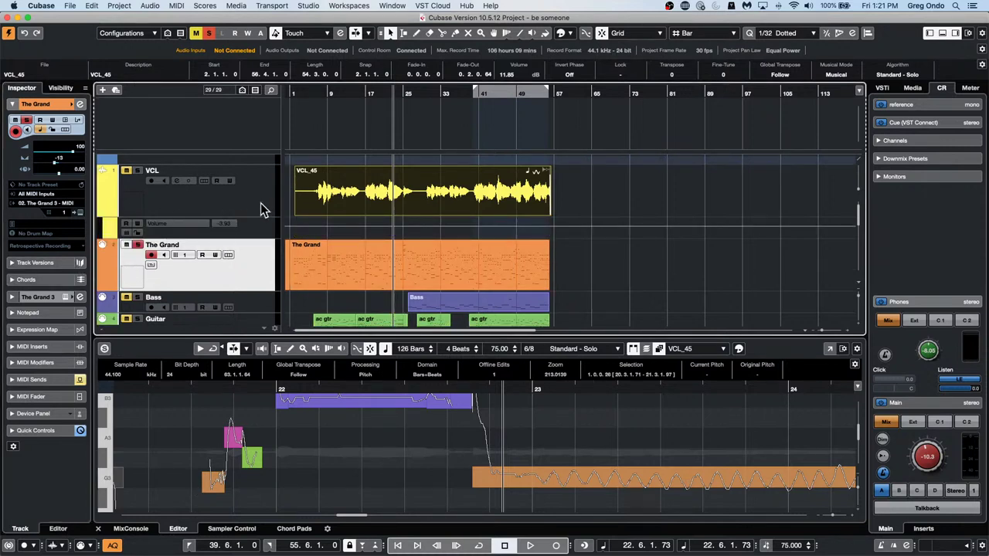
{"action": "left_click", "coordinate": [263, 205]}
{"action": "left_click", "coordinate": [132, 530]}
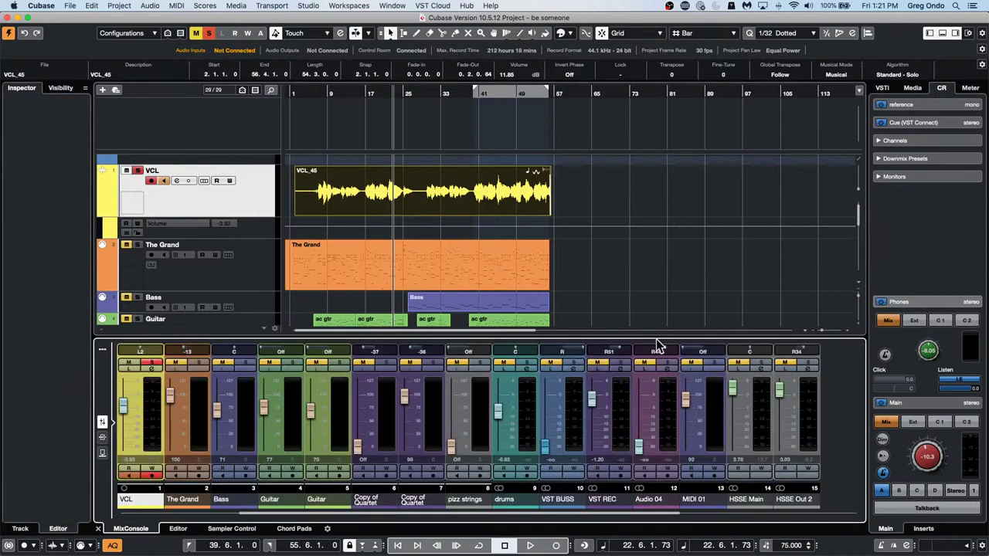
Enable automation writing on the VCL channel and record small volume fader moves from about bar 25 to bar 32 during playback.
{"action": "key", "text": "space"}
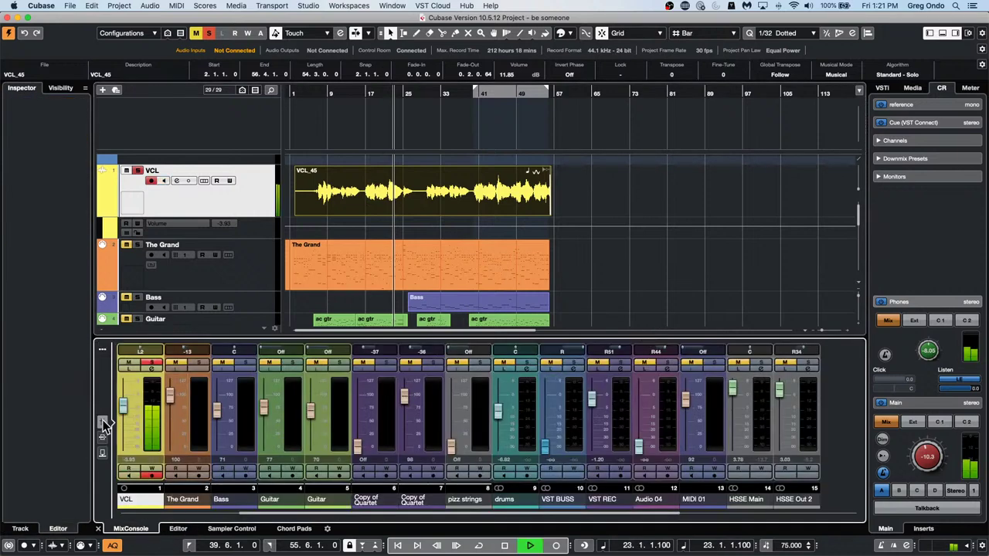
{"action": "left_click", "coordinate": [152, 469]}
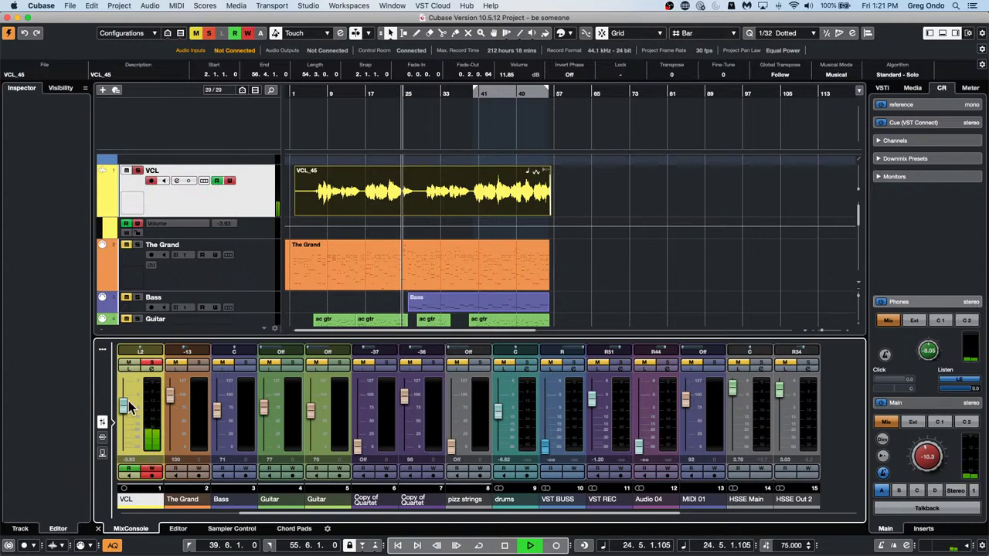
{"action": "mouse_move", "coordinate": [129, 407]}
{"action": "left_mouse_down"}
{"action": "mouse_move", "coordinate": [125, 421]}
{"action": "mouse_move", "coordinate": [126, 394]}
{"action": "mouse_move", "coordinate": [127, 420]}
{"action": "mouse_move", "coordinate": [127, 408]}
{"action": "left_mouse_up"}
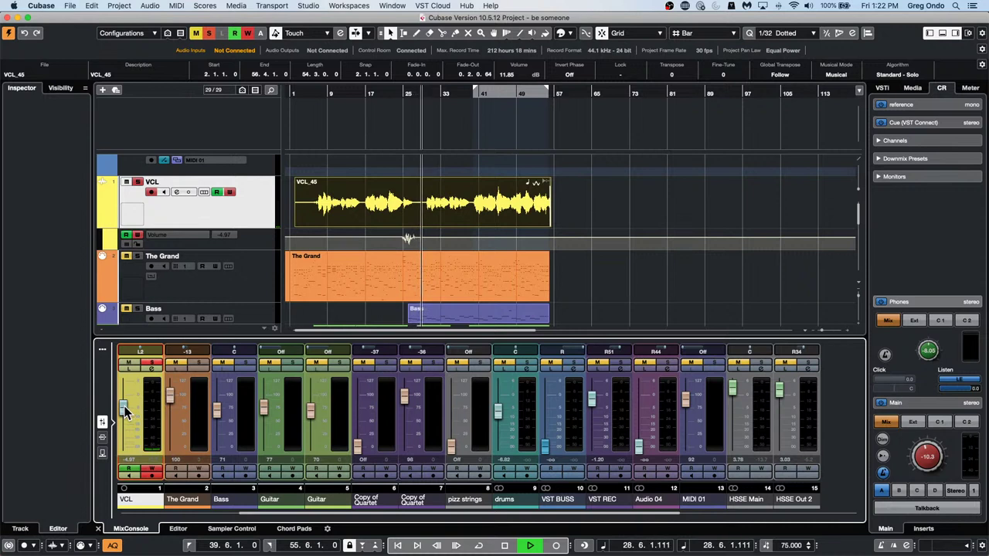
{"action": "mouse_move", "coordinate": [125, 409]}
{"action": "left_mouse_down"}
{"action": "mouse_move", "coordinate": [130, 423]}
{"action": "mouse_move", "coordinate": [129, 409]}
{"action": "left_mouse_up"}
{"action": "key", "text": "space"}
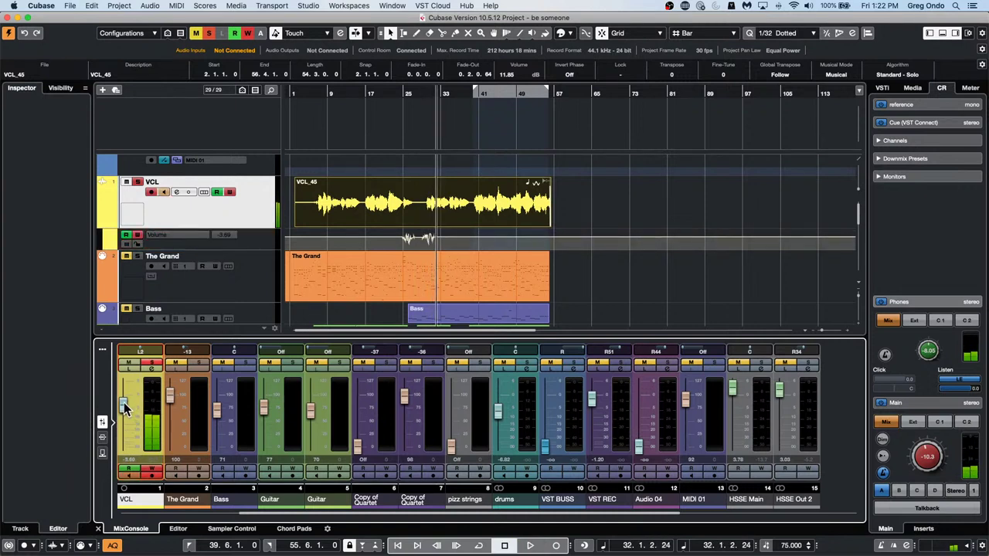
Toggle VCL's automation lane, move the cursor to bar 28 with the timeline enlarged, and heighten the Volume lane to inspect the written curve.
{"action": "left_click", "coordinate": [105, 224]}
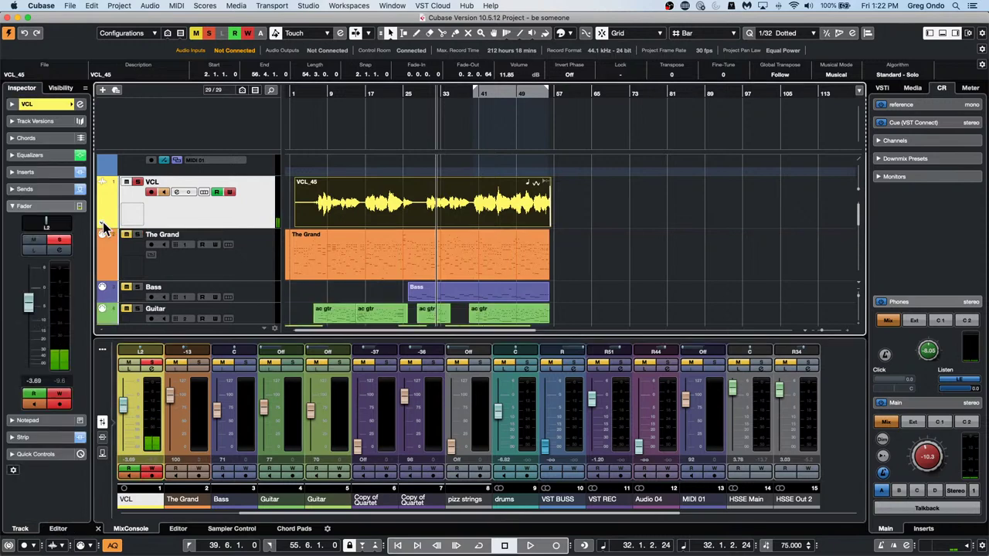
{"action": "left_click", "coordinate": [105, 226]}
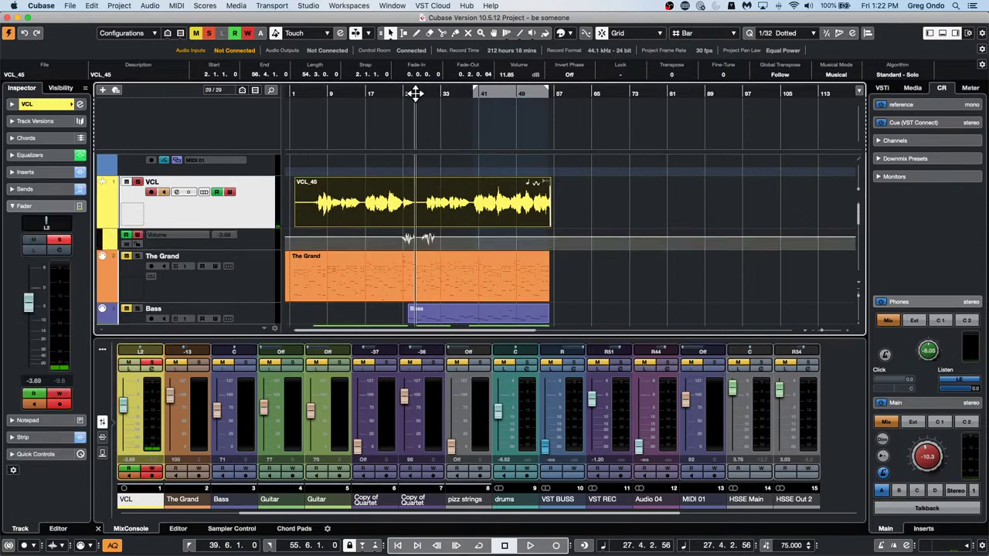
{"action": "left_click_drag", "start_coordinate": [414, 93], "coordinate": [332, 147]}
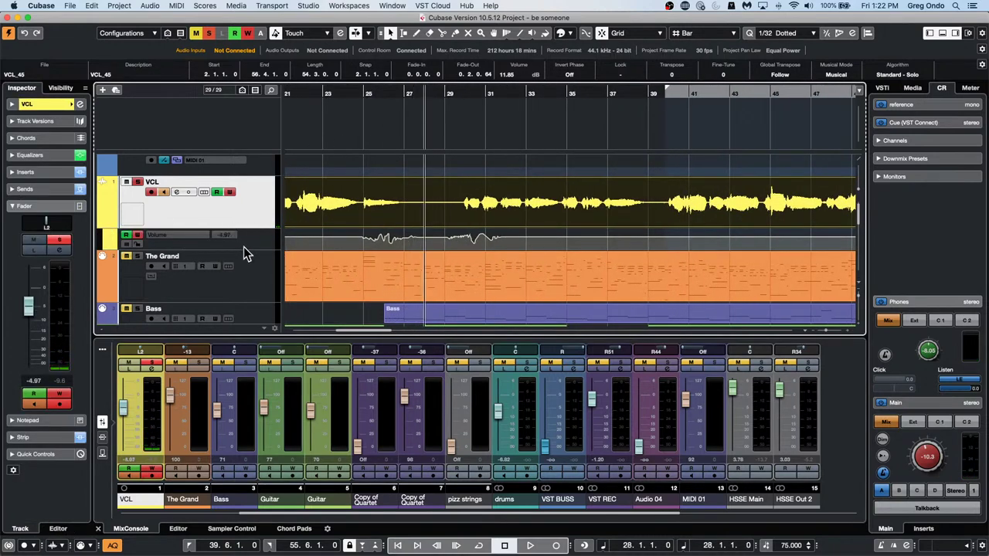
{"action": "left_click_drag", "start_coordinate": [243, 248], "coordinate": [242, 278]}
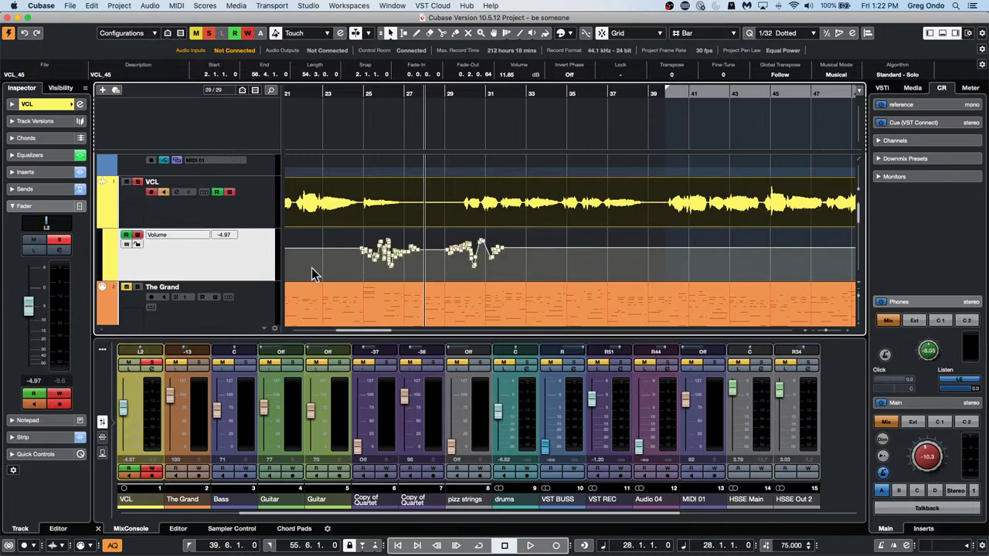
Select the written volume points between bars 25 and 32 and remove all automation from the VCL track.
{"action": "left_click", "coordinate": [183, 234]}
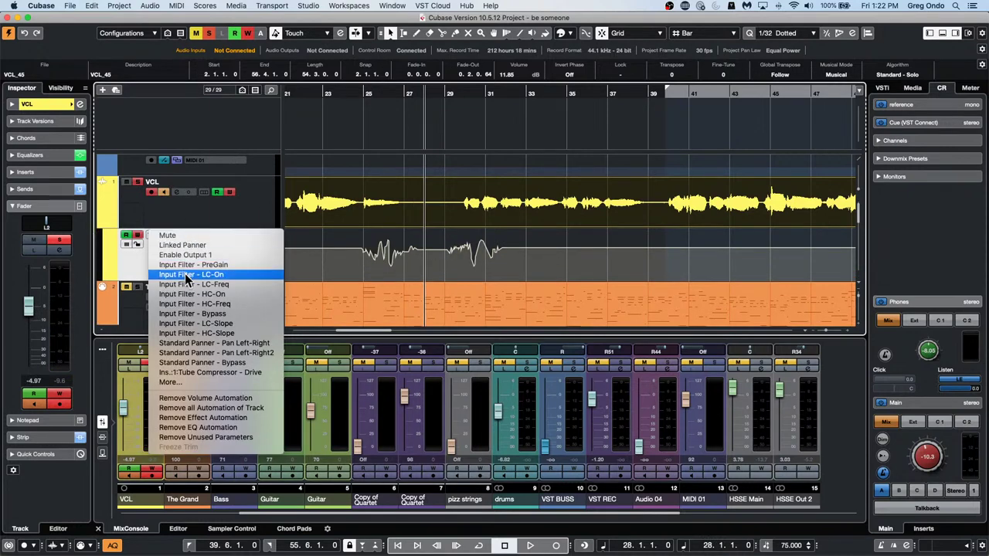
{"action": "left_click", "coordinate": [506, 268]}
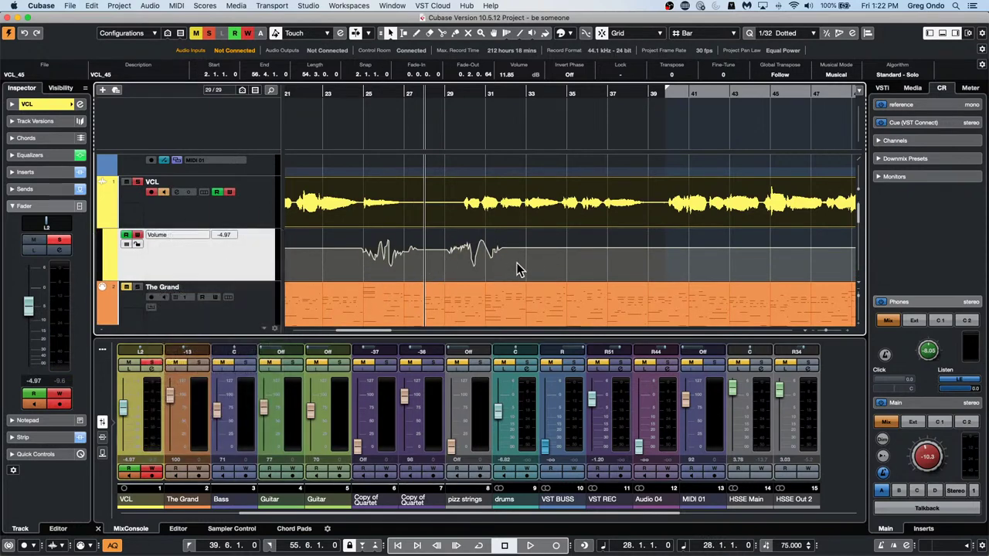
{"action": "left_click", "coordinate": [197, 235]}
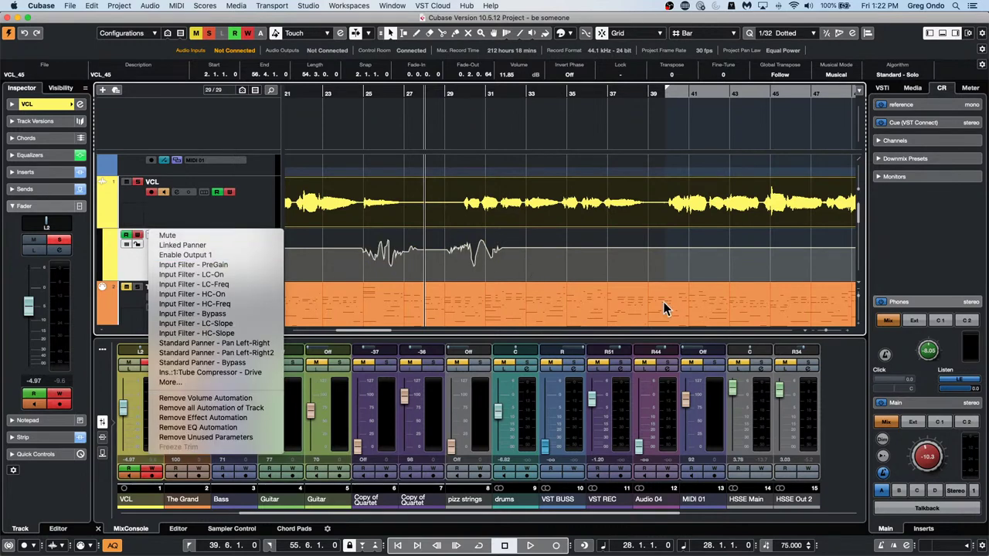
{"action": "left_click", "coordinate": [547, 269]}
{"action": "left_click_drag", "start_coordinate": [532, 275], "coordinate": [344, 238]}
{"action": "left_click", "coordinate": [207, 234]}
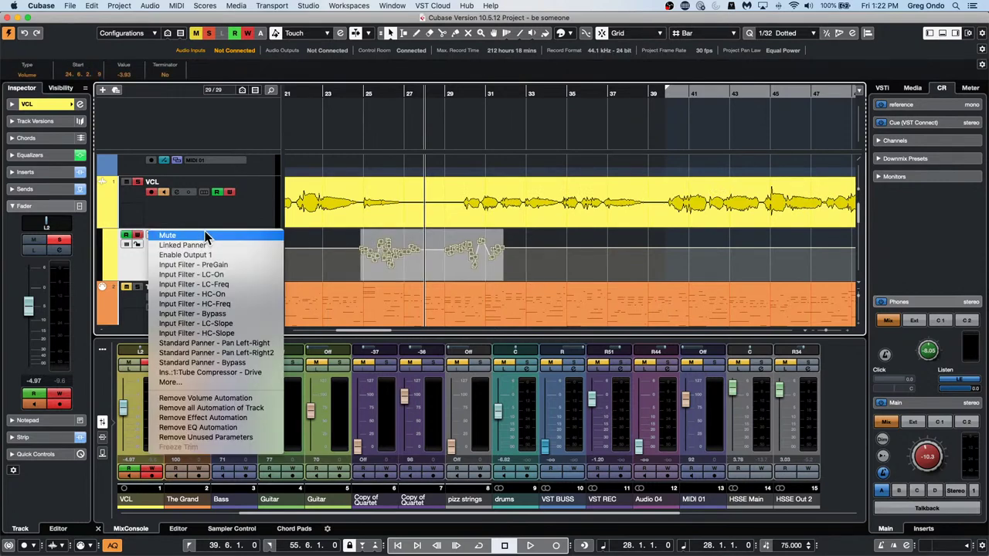
{"action": "left_click", "coordinate": [274, 409]}
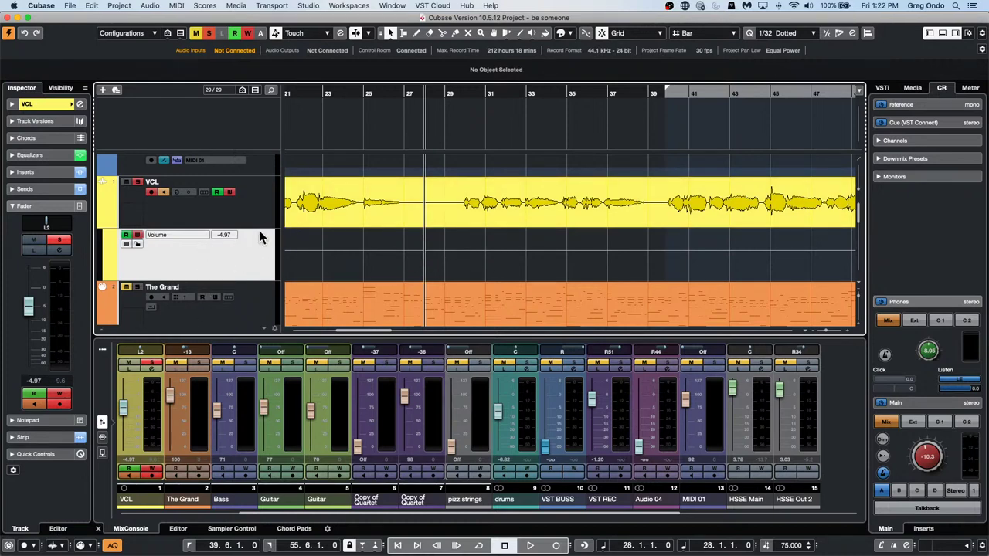
During playback, write equalizer automation in VCL's channel settings with bands 1 to 4 at -6.7, 7.9, 18.3 and -7.1 dB.
{"action": "key", "text": "space"}
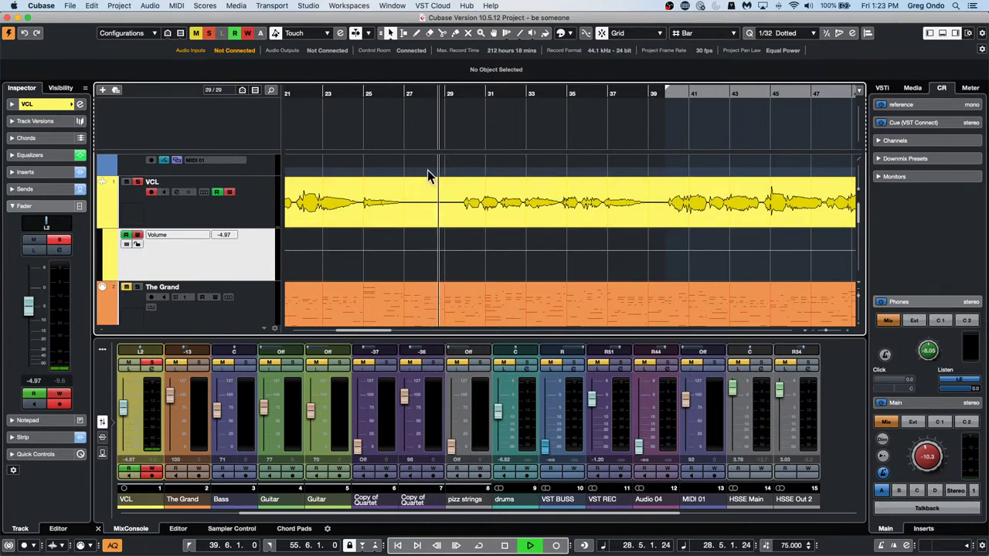
{"action": "left_click", "coordinate": [80, 104]}
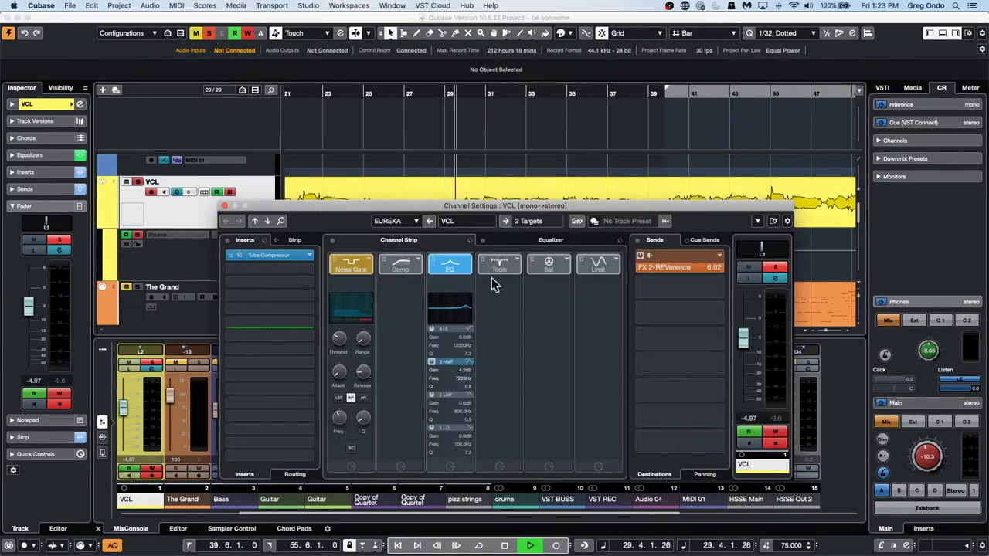
{"action": "left_click", "coordinate": [549, 241]}
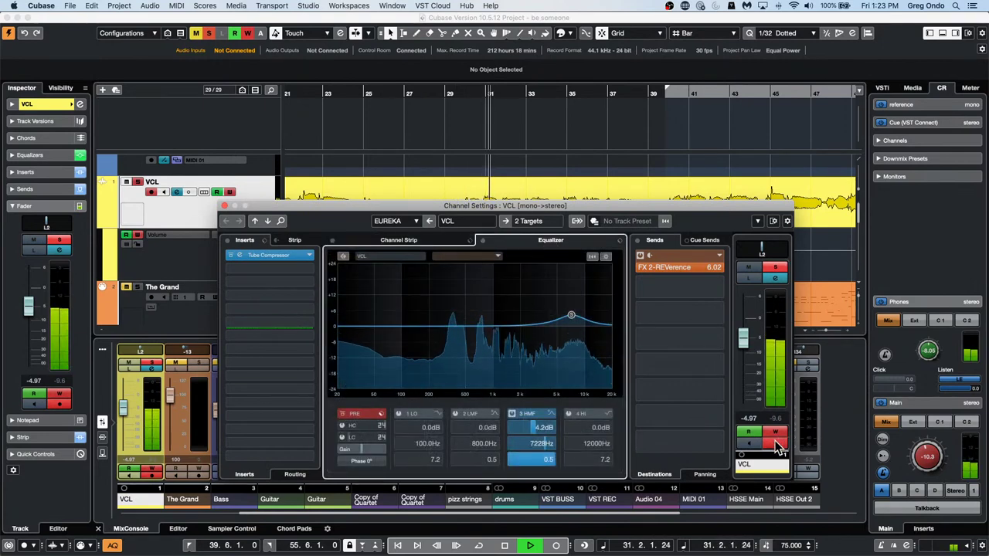
{"action": "left_click_drag", "start_coordinate": [477, 326], "coordinate": [477, 308]}
{"action": "left_click_drag", "start_coordinate": [526, 328], "coordinate": [426, 343]}
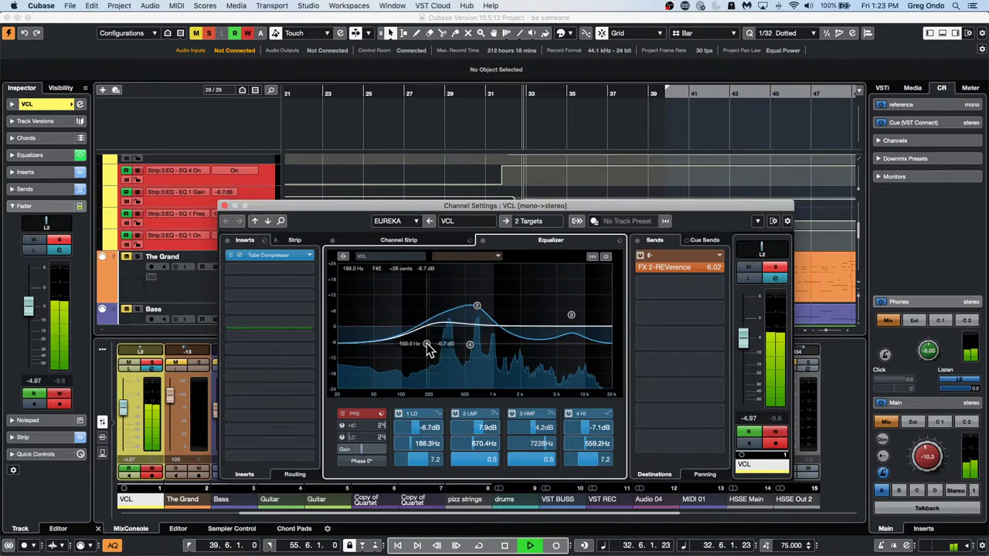
{"action": "left_click_drag", "start_coordinate": [571, 315], "coordinate": [584, 278]}
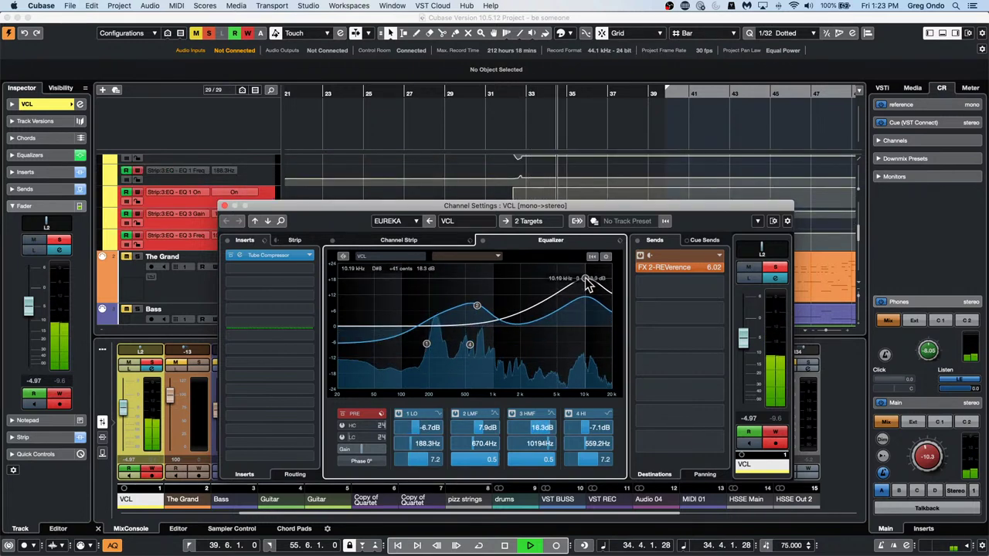
Write a dip in VCL's REVerence send level to about -7.14 during playback.
{"action": "left_click", "coordinate": [699, 270]}
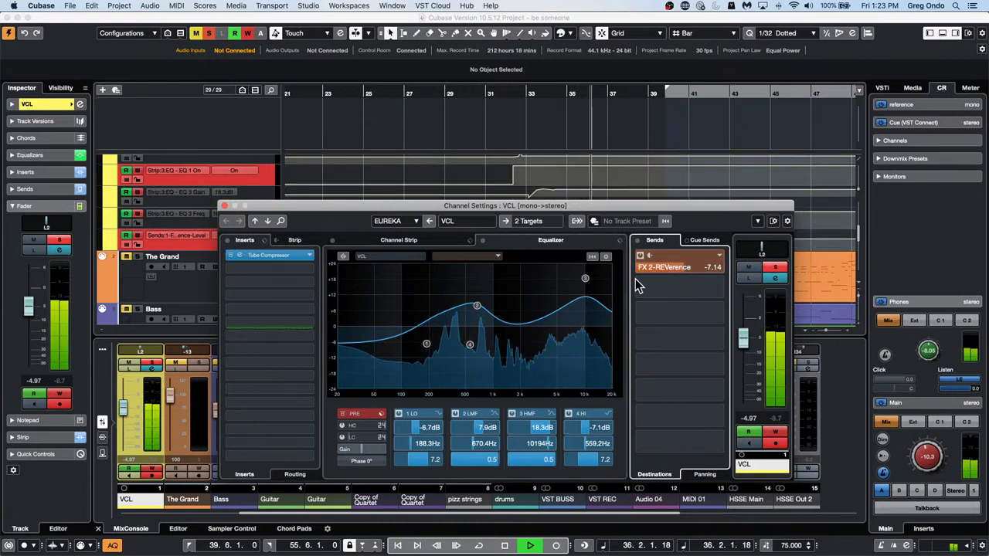
{"action": "mouse_move", "coordinate": [682, 286]}
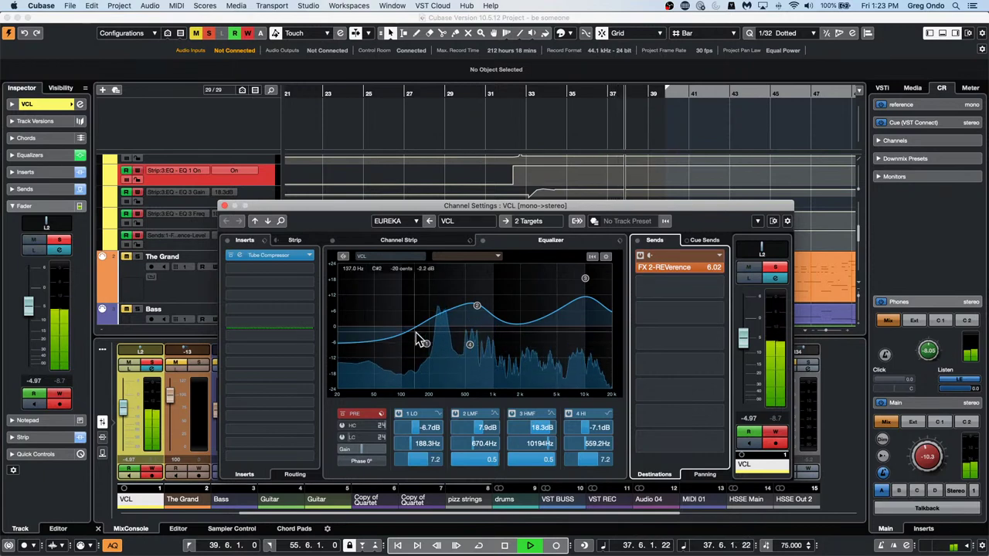
Write EQ band 1 at -6.1 dB and 174.2 Hz, and pan the VCL channel to L90 during playback.
{"action": "left_click_drag", "start_coordinate": [425, 343], "coordinate": [423, 342]}
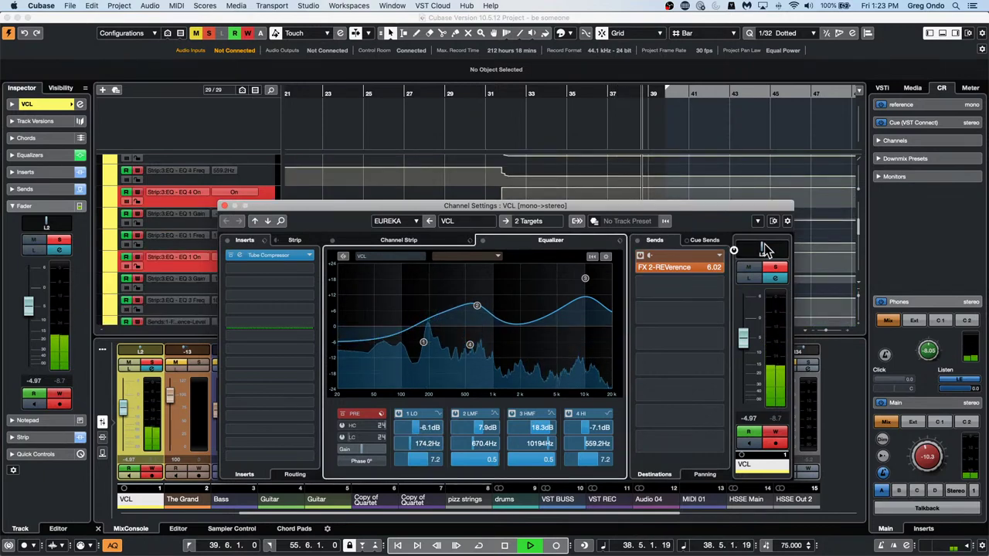
{"action": "left_click_drag", "start_coordinate": [766, 249], "coordinate": [770, 248]}
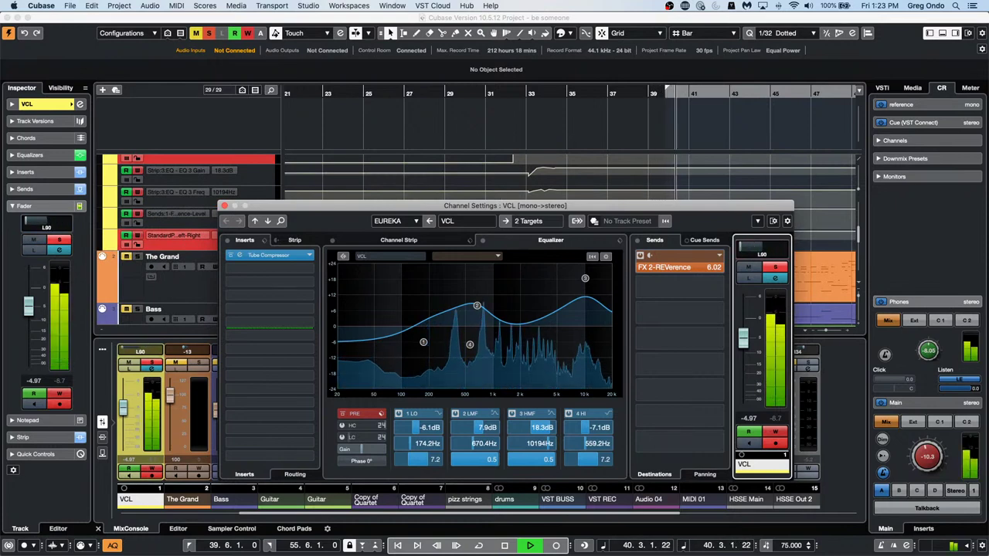
Write a VCL volume drop to -10.6 dB during playback, close the channel settings and show the track's automation lanes.
{"action": "left_click_drag", "start_coordinate": [740, 340], "coordinate": [740, 355]}
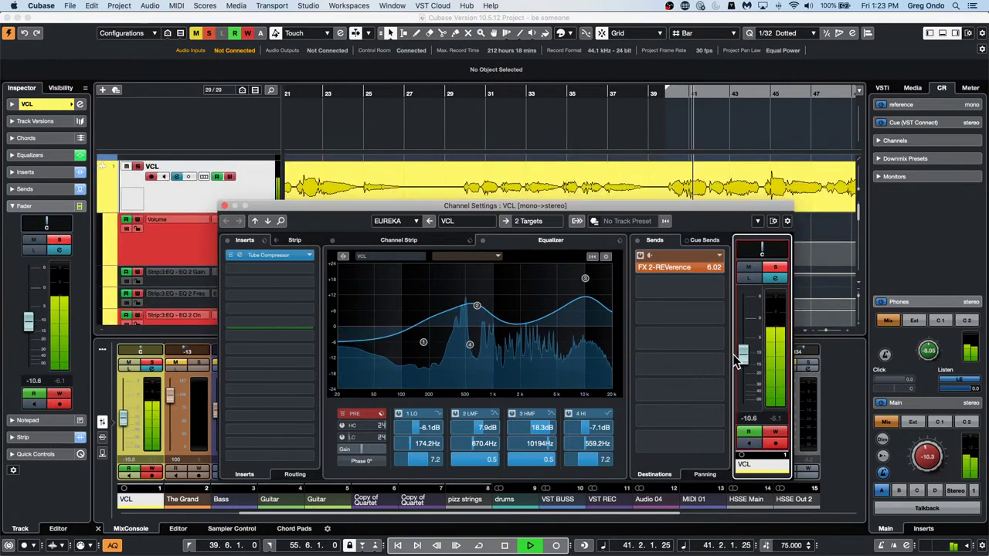
{"action": "key", "text": "space"}
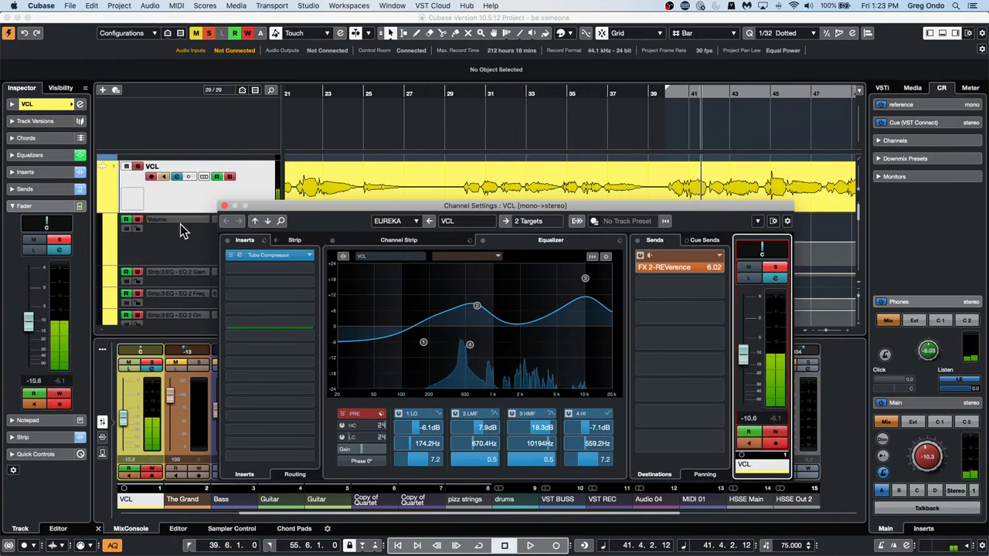
{"action": "left_click", "coordinate": [101, 213]}
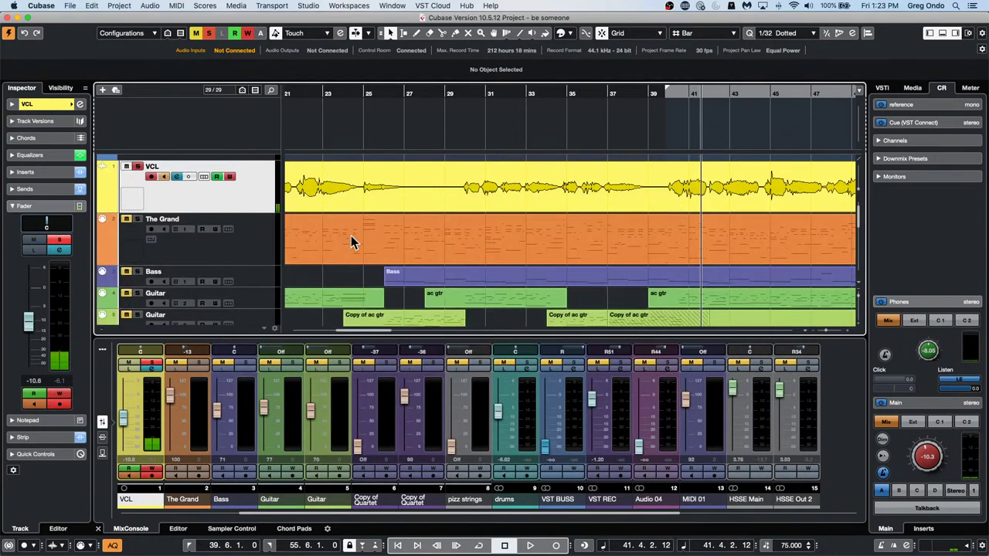
{"action": "left_click", "coordinate": [100, 213]}
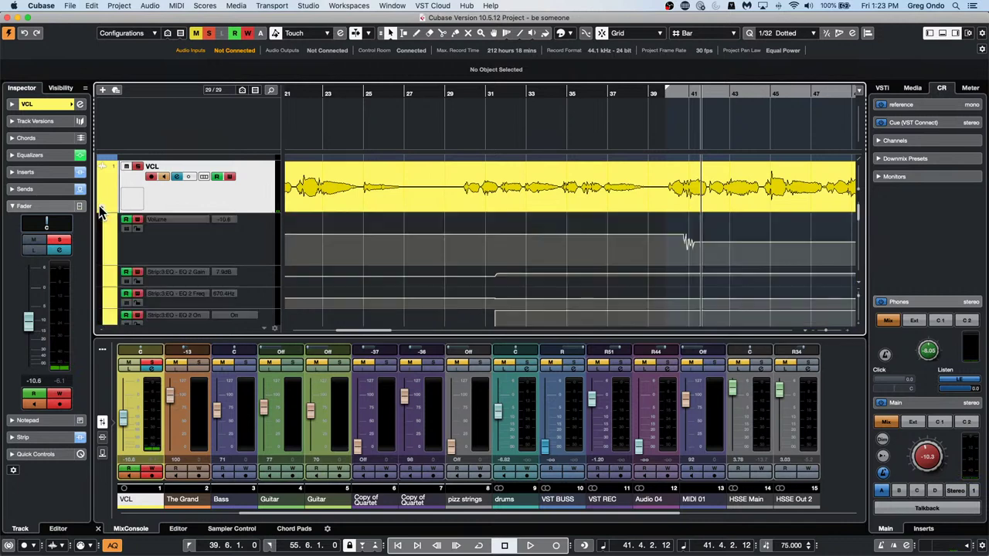
Remove the volume automation from the VCL track and look over its equalizer automation lanes.
{"action": "left_click", "coordinate": [186, 221]}
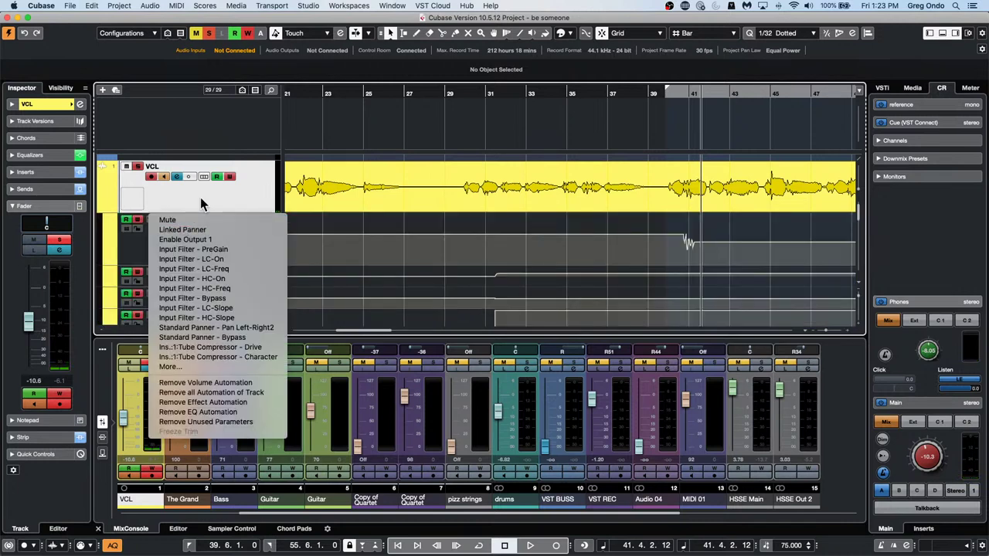
{"action": "left_click", "coordinate": [201, 197]}
{"action": "left_click", "coordinate": [205, 242]}
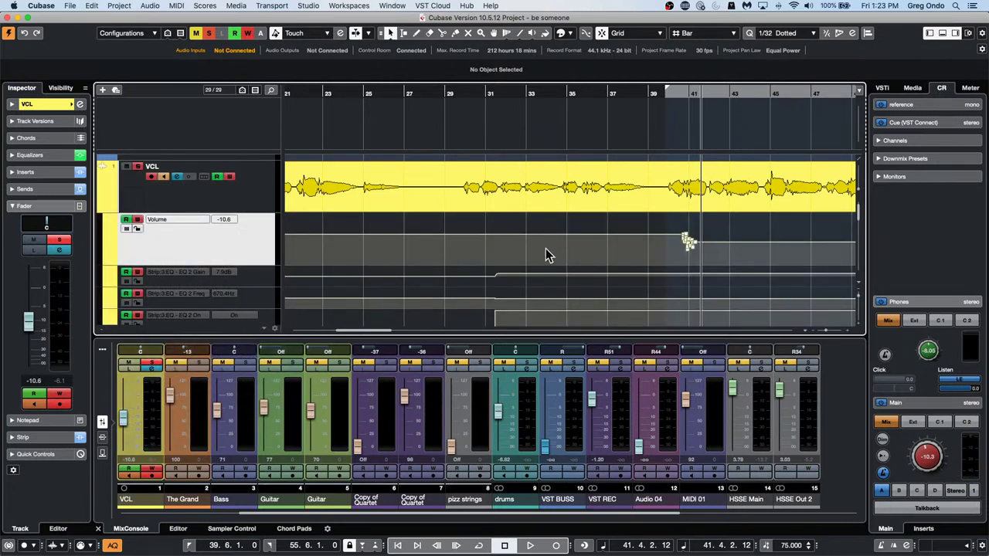
{"action": "scroll", "coordinate": [548, 248], "scroll_direction": "down", "scroll_amount": 2}
{"action": "right_click", "coordinate": [240, 203]}
{"action": "left_click", "coordinate": [240, 203]}
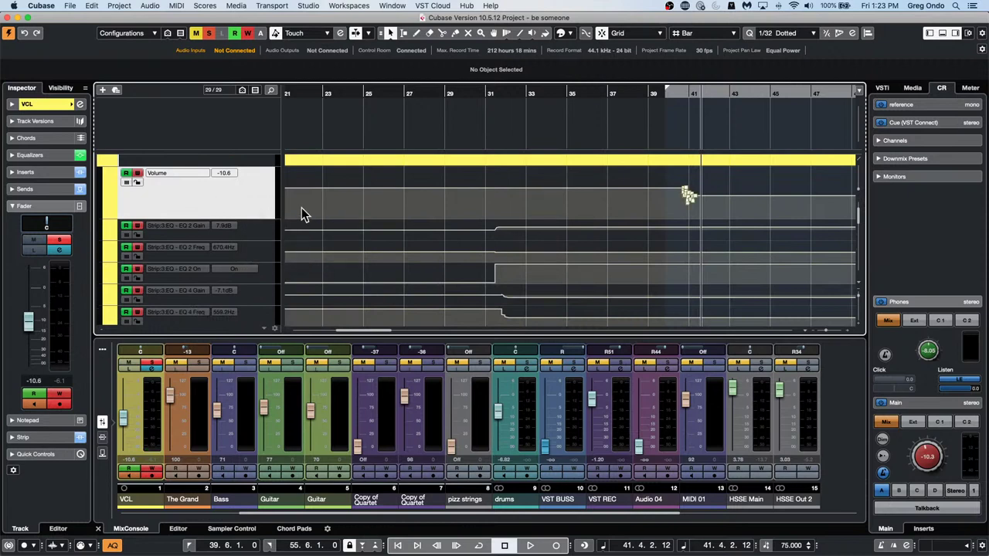
{"action": "left_click", "coordinate": [195, 176]}
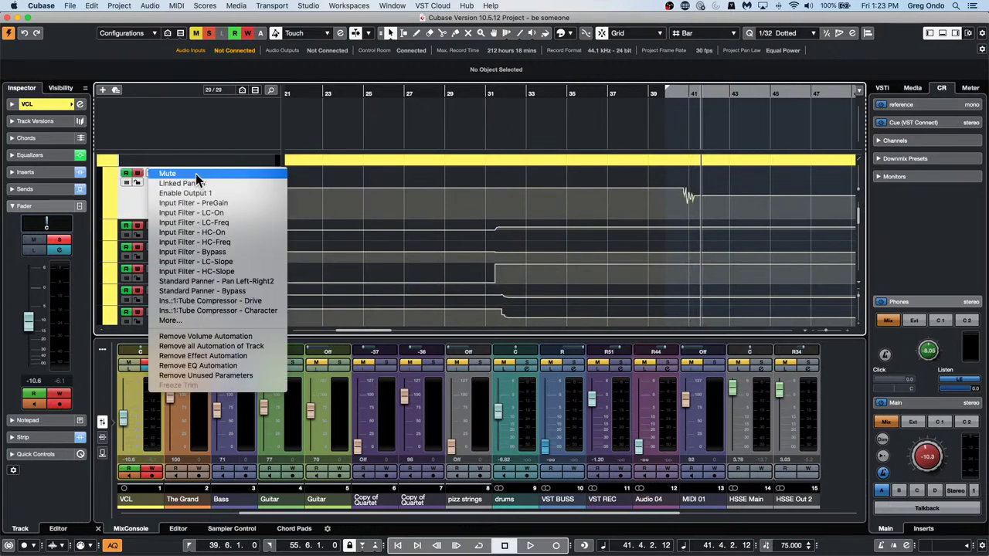
{"action": "left_click", "coordinate": [233, 347]}
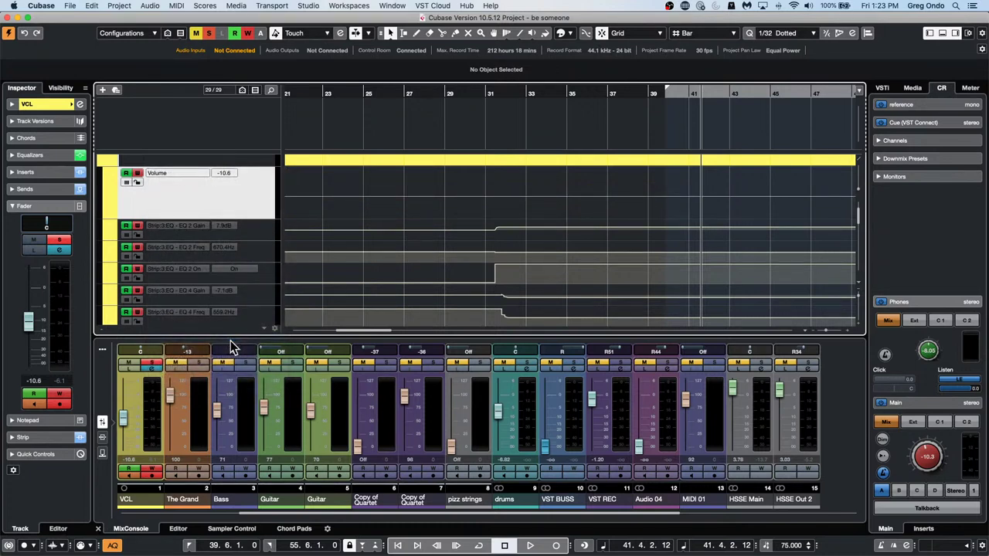
{"action": "scroll", "coordinate": [453, 189], "scroll_direction": "down", "scroll_amount": 3}
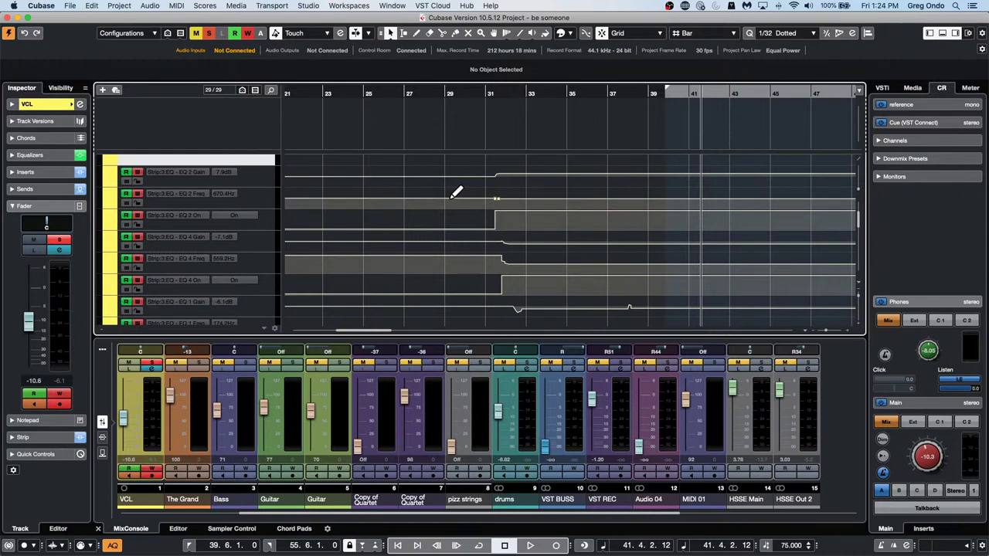
{"action": "scroll", "coordinate": [452, 203], "scroll_direction": "up", "scroll_amount": 1}
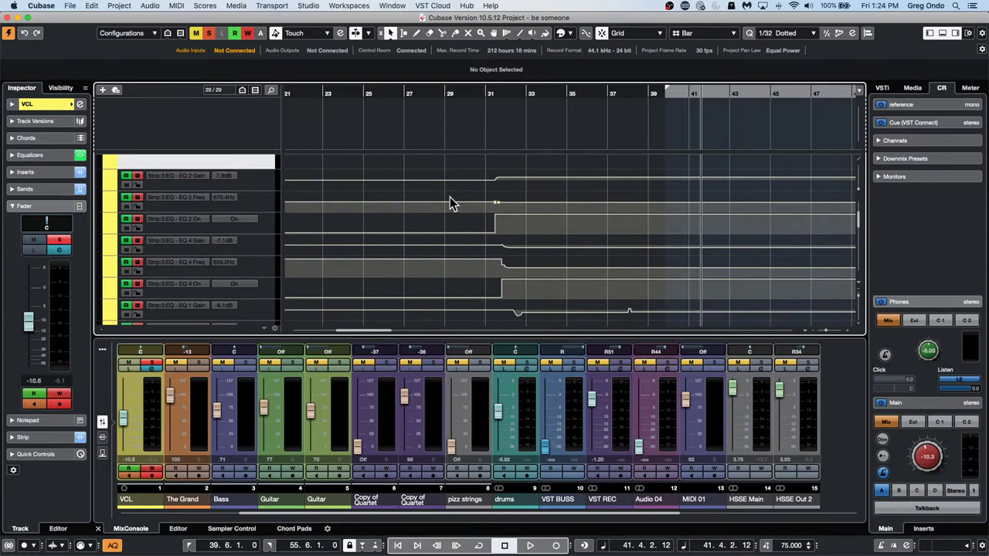
Open the recent project tempo detect jazz.cpr.
{"action": "left_click", "coordinate": [70, 6]}
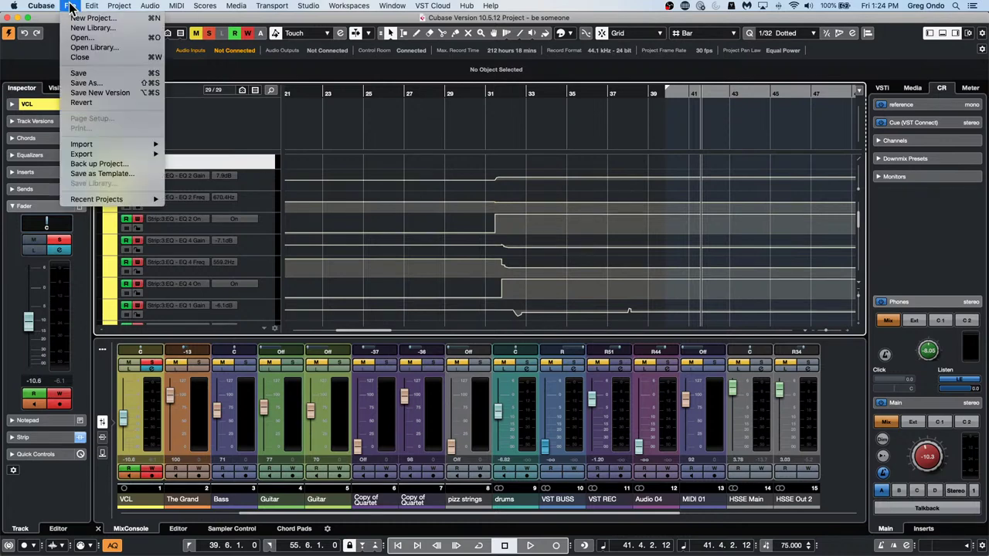
{"action": "mouse_move", "coordinate": [114, 201]}
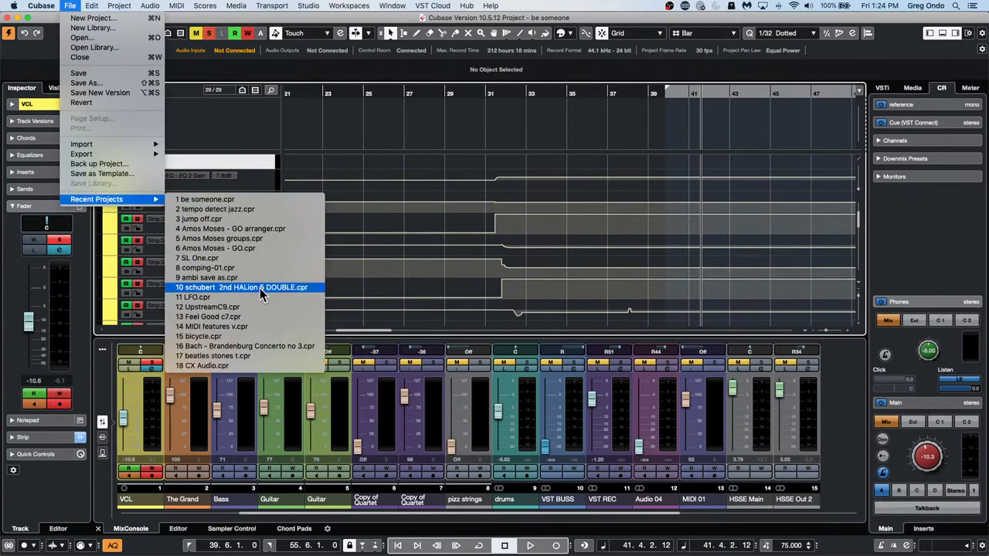
{"action": "left_click", "coordinate": [273, 210]}
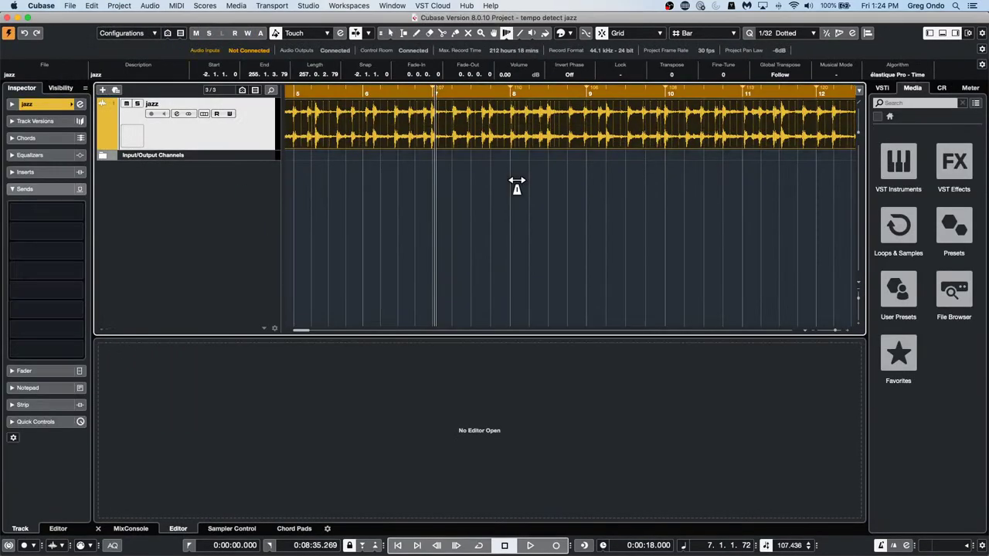
Play the jazz track from bar 6 and switch to the Object Selection tool.
{"action": "left_click_drag", "start_coordinate": [397, 90], "coordinate": [391, 93]}
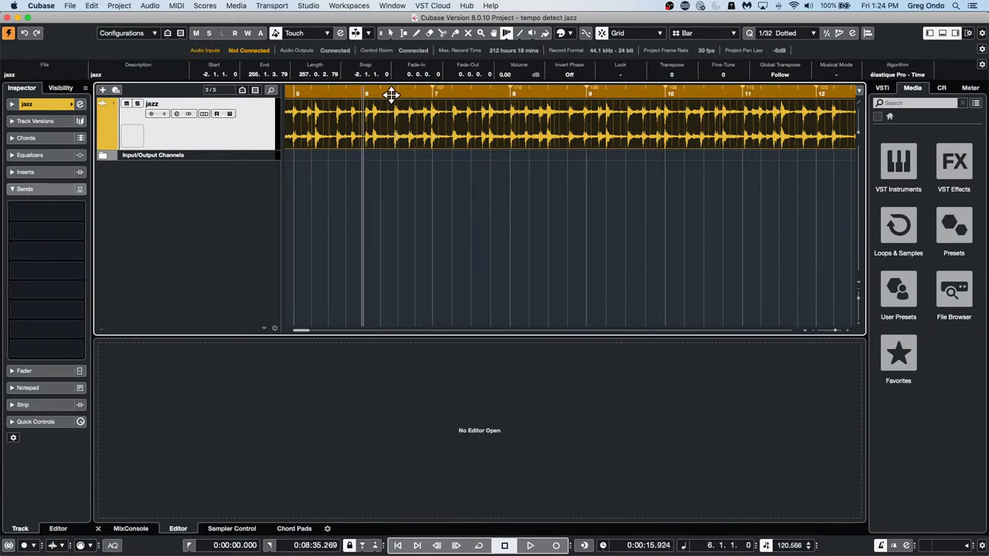
{"action": "key", "text": "space"}
{"action": "right_click", "coordinate": [420, 139]}
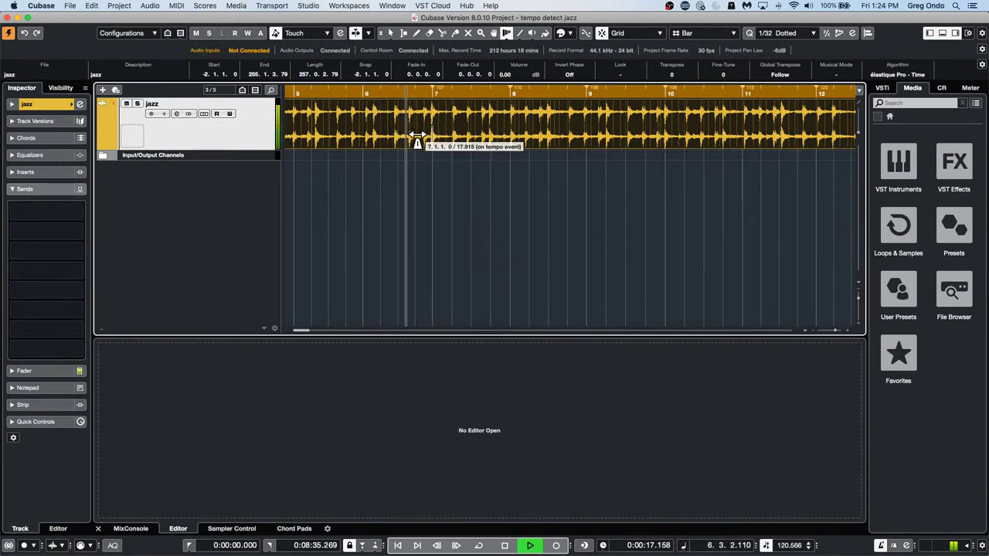
{"action": "left_click", "coordinate": [420, 139]}
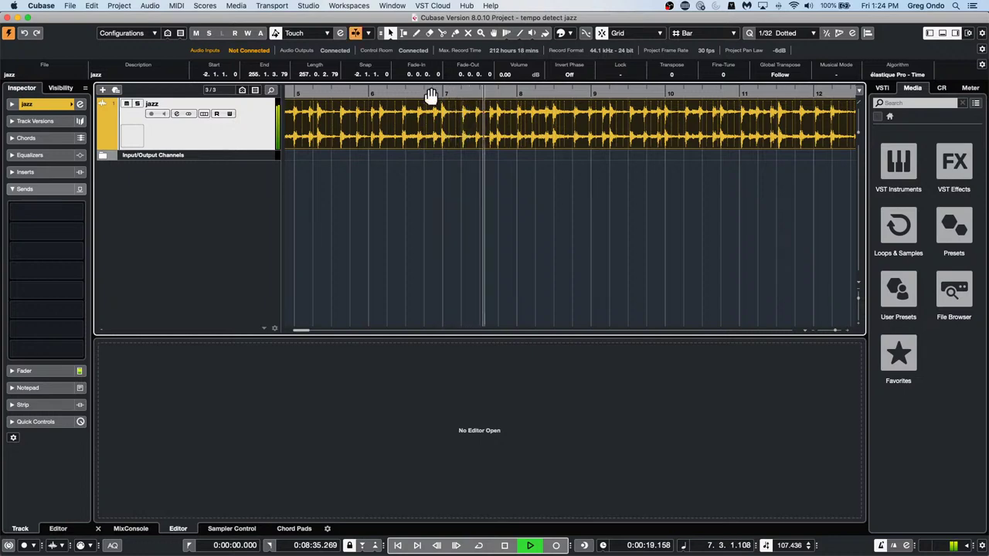
Apply the Time Stretch process to the jazz event with a ratio of 120 and the MPEX - Mix Fast algorithm.
{"action": "key", "text": "g"}
{"action": "key", "text": "g"}
{"action": "key", "text": "g"}
{"action": "key", "text": "g"}
{"action": "key", "text": "g"}
{"action": "key", "text": "g"}
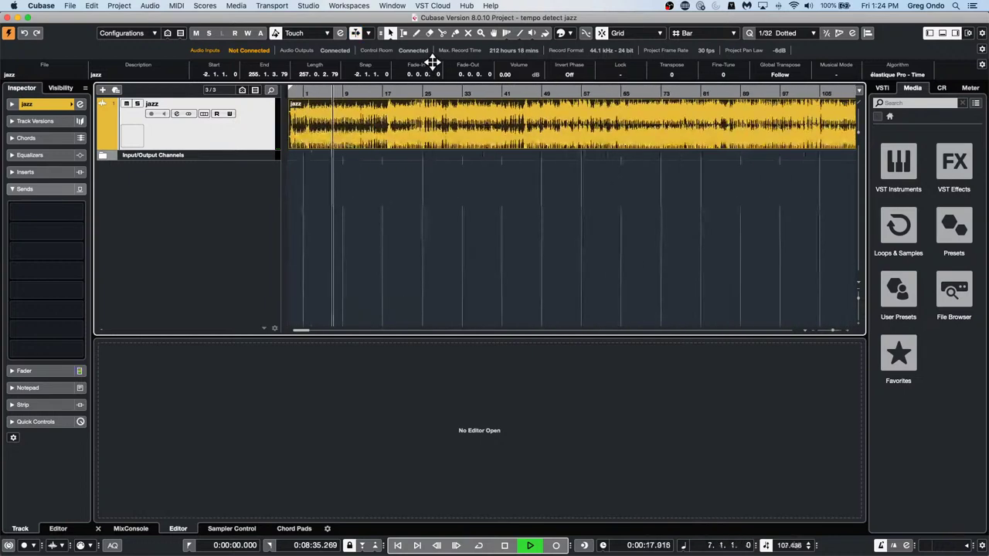
{"action": "left_click", "coordinate": [119, 5]}
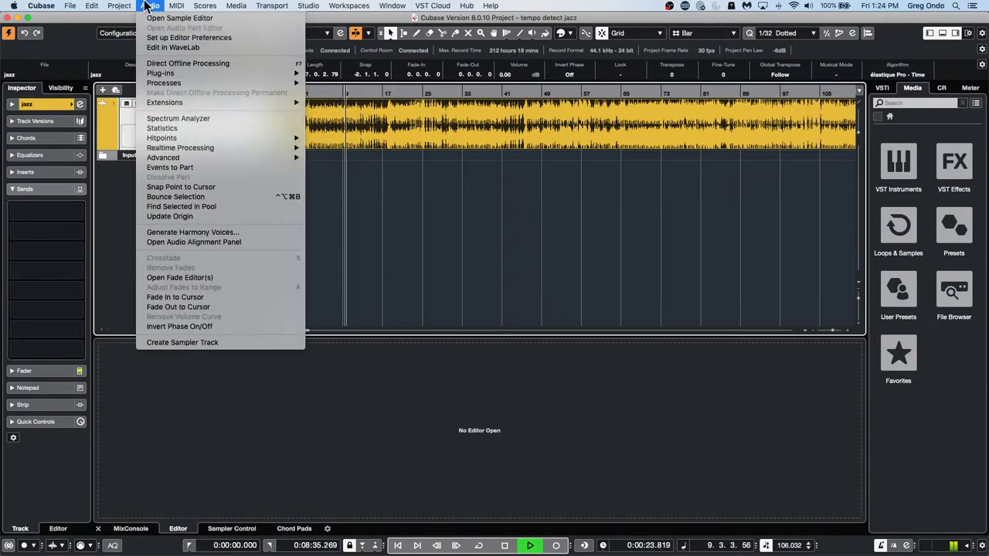
{"action": "mouse_move", "coordinate": [149, 10]}
{"action": "mouse_move", "coordinate": [178, 81]}
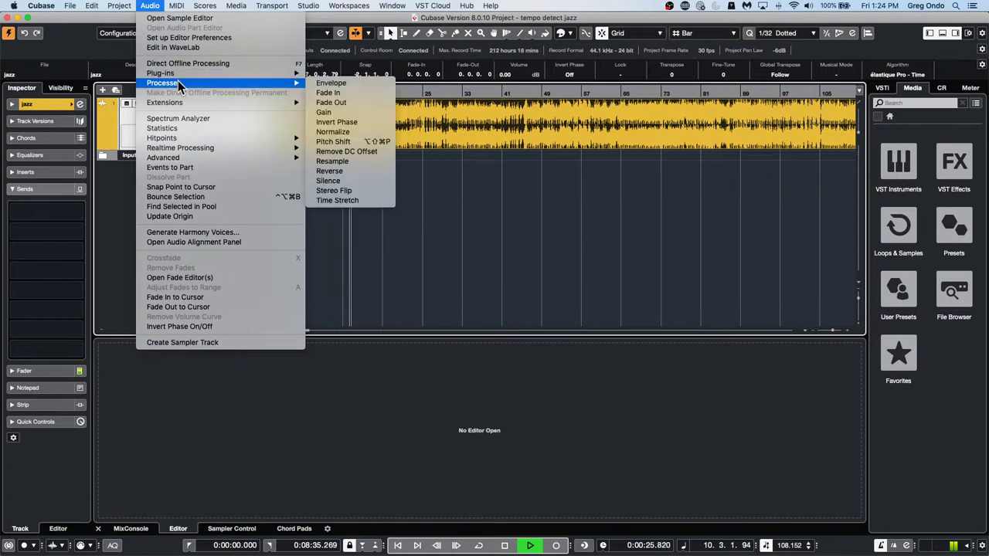
{"action": "left_click", "coordinate": [371, 201]}
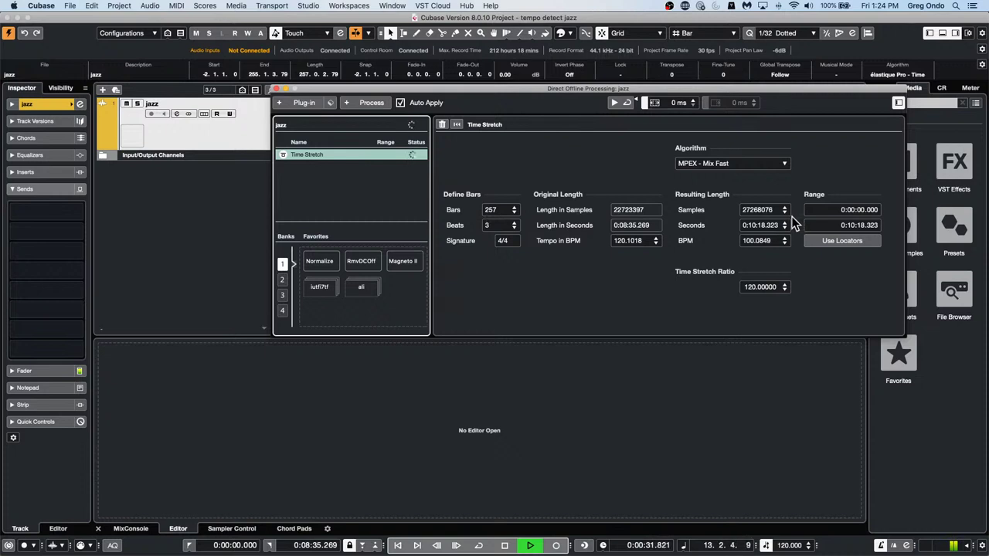
{"action": "key", "text": "space"}
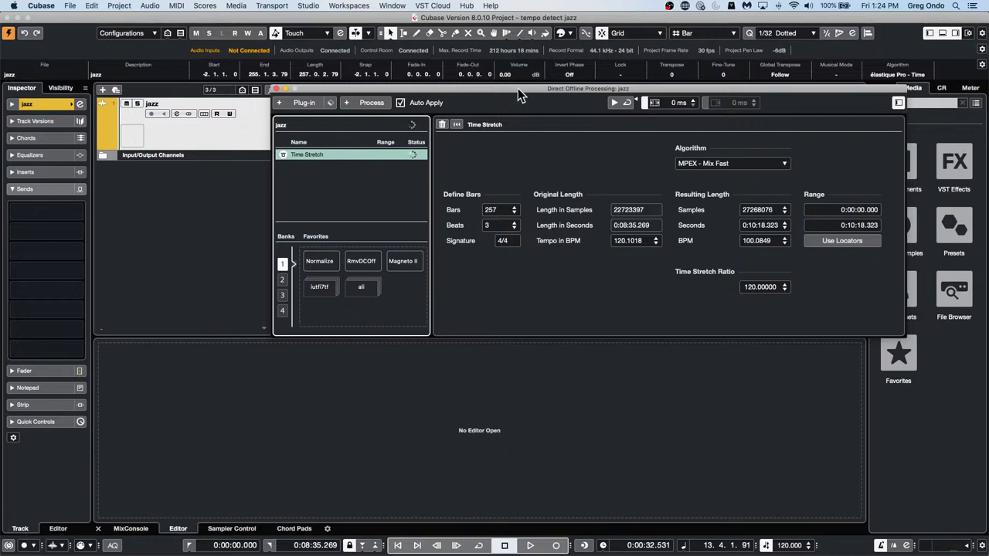
Audition the stretched jazz event, undo the Time Stretch and listen to the original briefly.
{"action": "left_click_drag", "start_coordinate": [524, 88], "coordinate": [486, 177]}
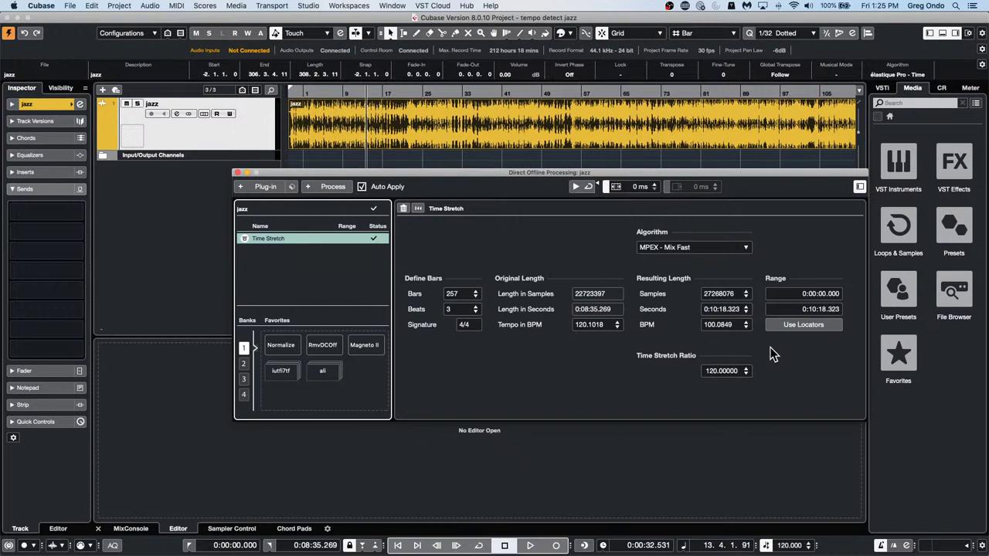
{"action": "key", "text": "space"}
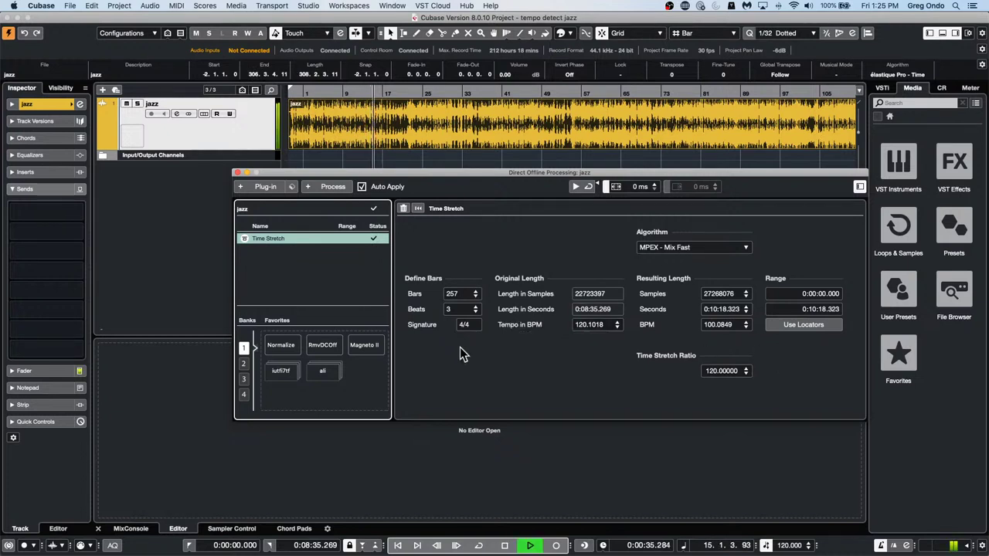
{"action": "key", "text": "space"}
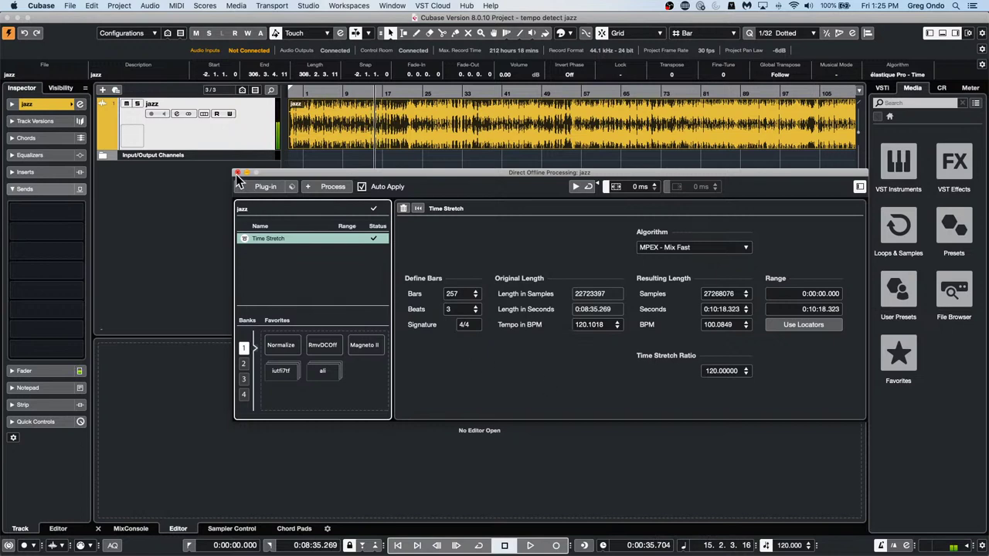
{"action": "left_click", "coordinate": [237, 173]}
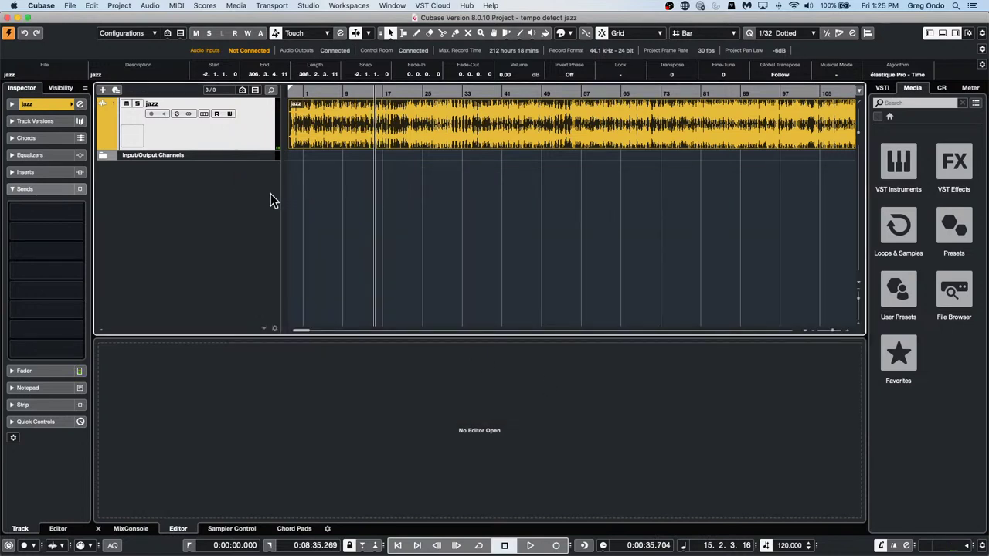
{"action": "key", "text": "space"}
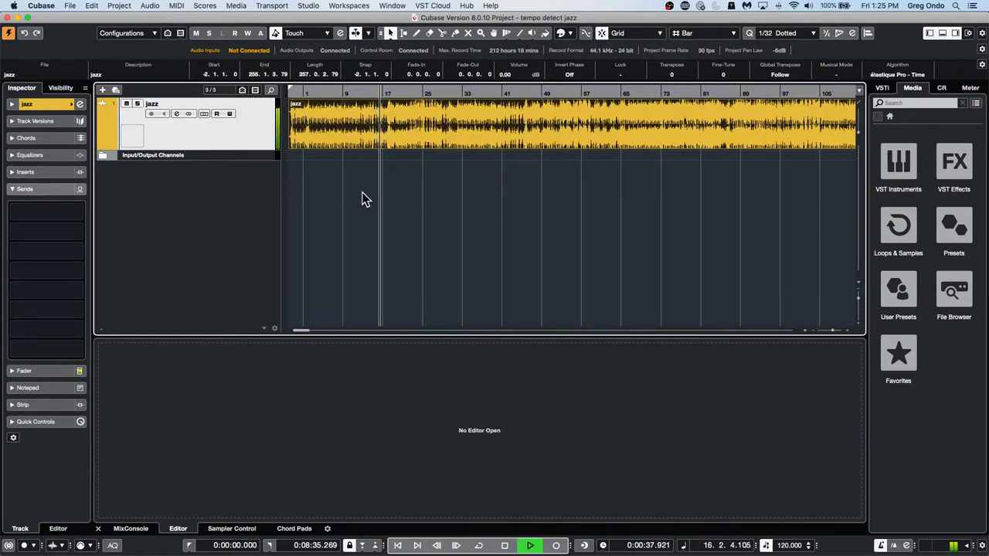
{"action": "key", "text": "space"}
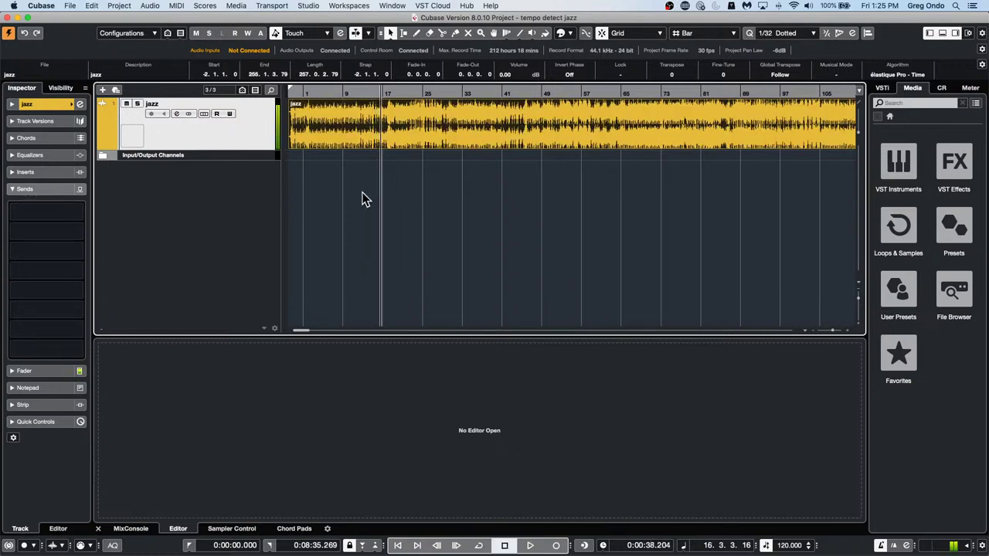
Analyze the jazz event with Tempo Detection and apply Offbeat Correction to the detected tempo.
{"action": "left_click", "coordinate": [86, 6]}
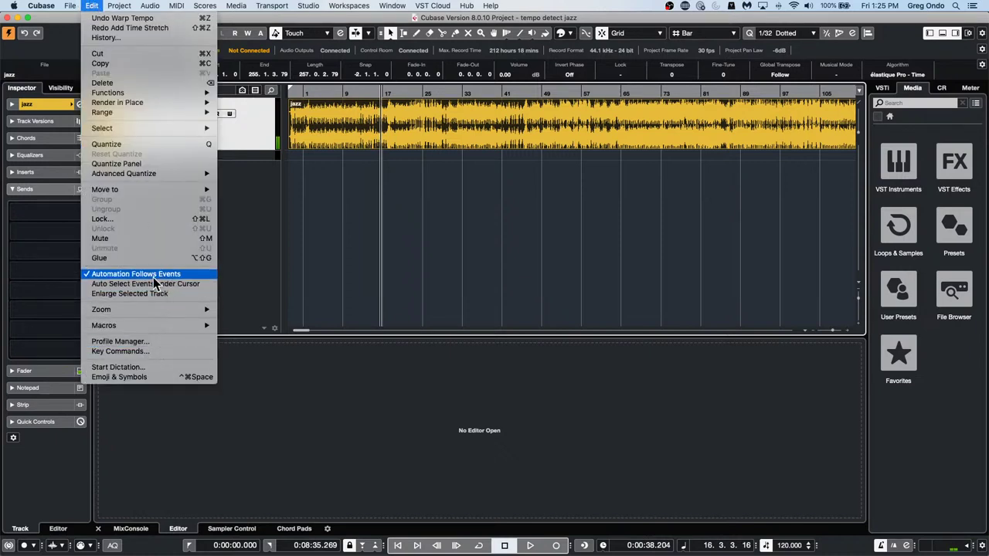
{"action": "mouse_move", "coordinate": [119, 5]}
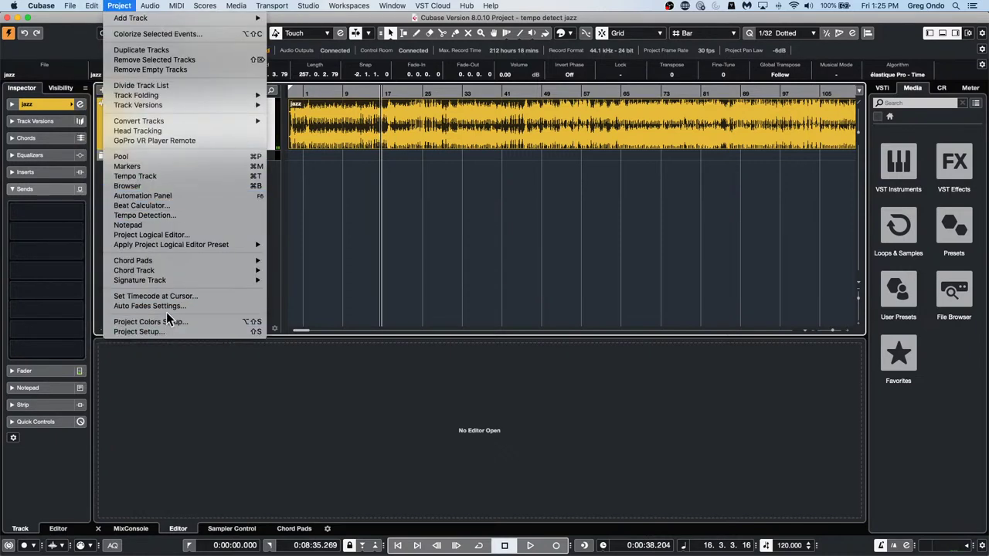
{"action": "left_click", "coordinate": [166, 215]}
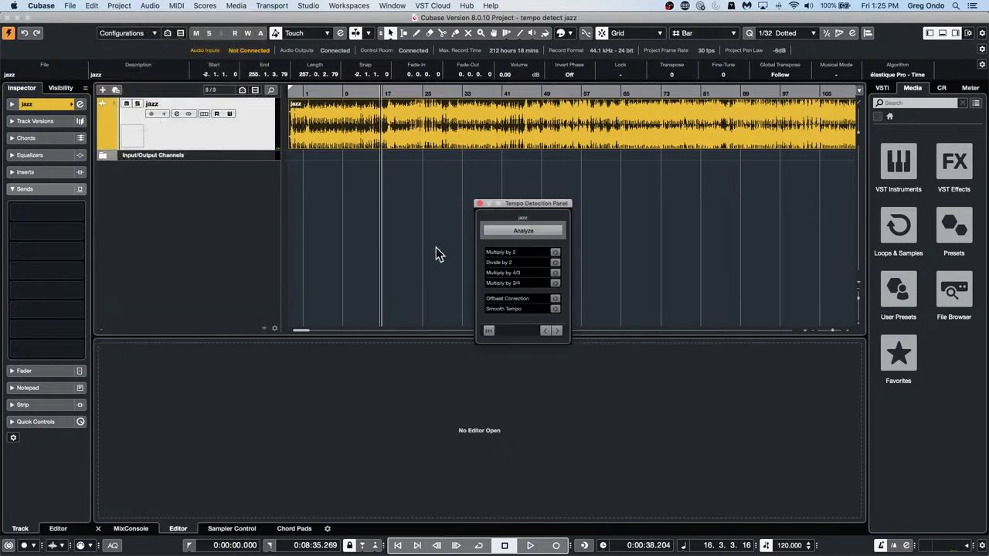
{"action": "left_click", "coordinate": [513, 233]}
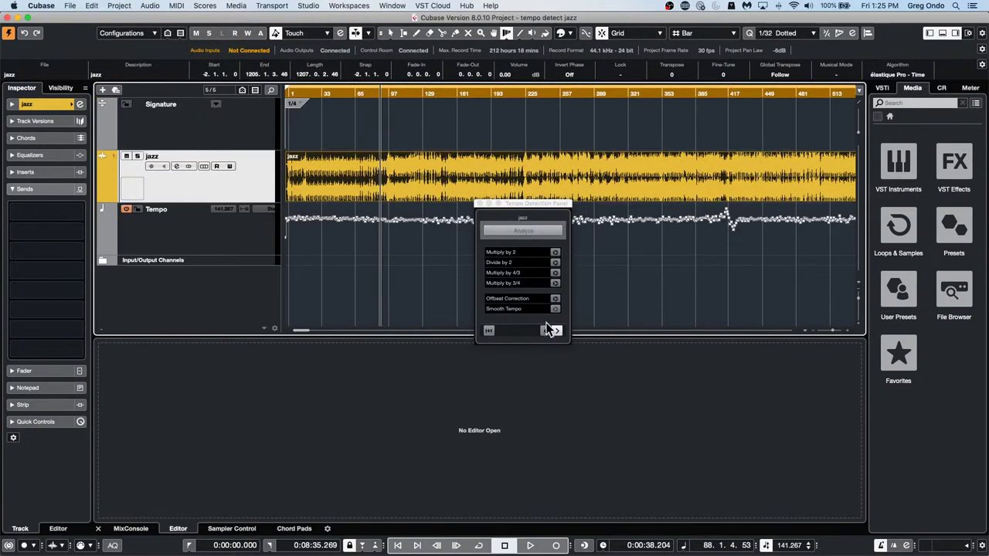
{"action": "left_click", "coordinate": [556, 298]}
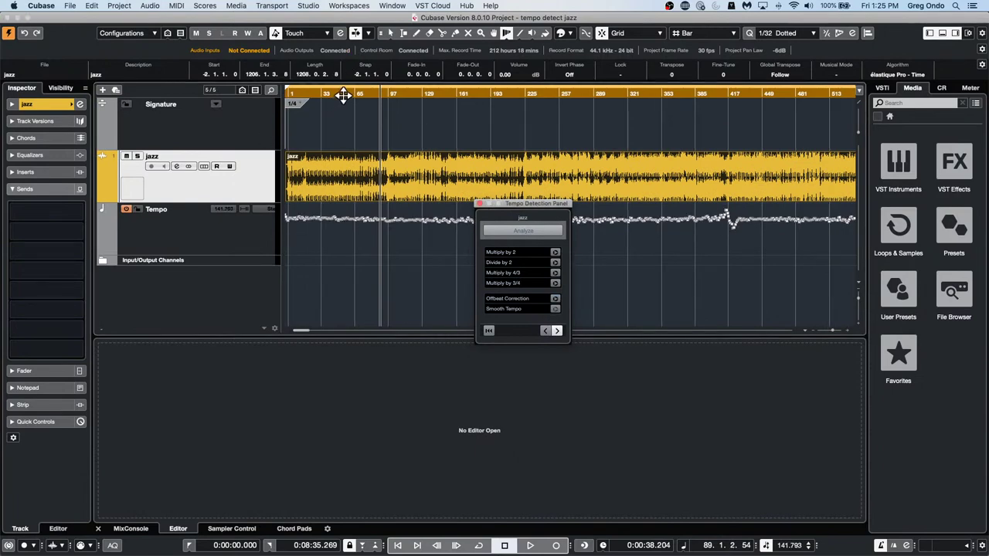
Play the jazz track from its beginning to check the detected tempo.
{"action": "key", "text": "h"}
{"action": "key", "text": "h"}
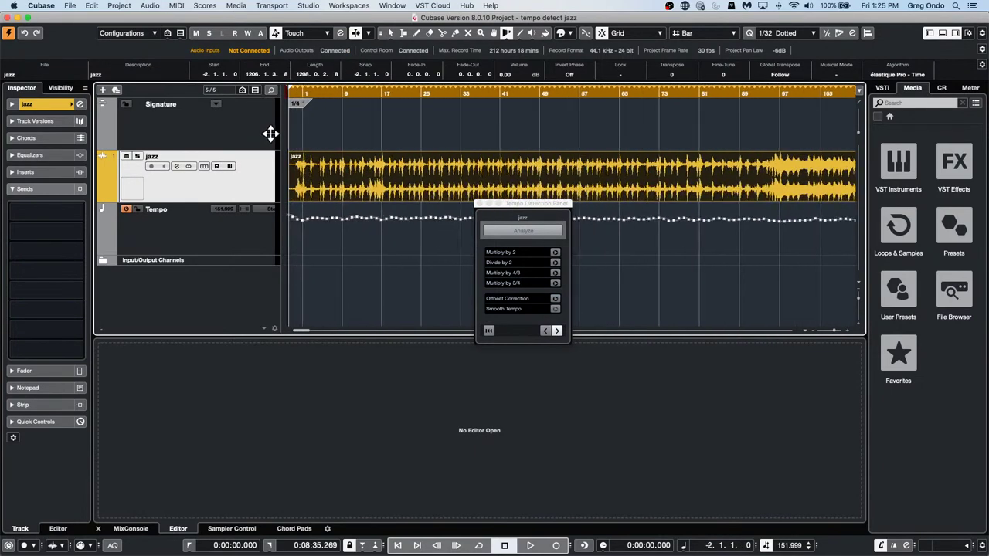
{"action": "key", "text": "space"}
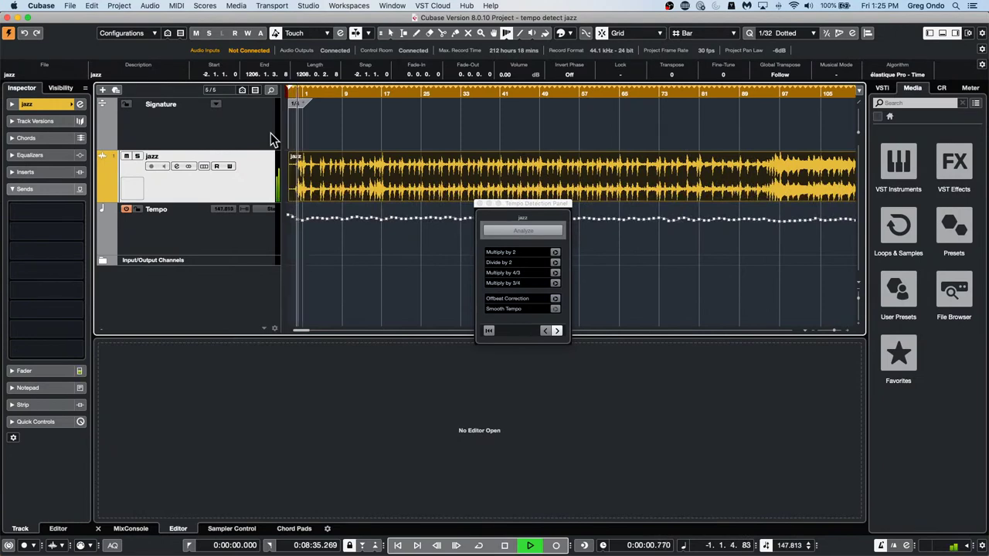
Stop playback, end the tempo detection session by switching to the Draw tool, and insert a 4/4 time signature at bar 1.
{"action": "key", "text": "space"}
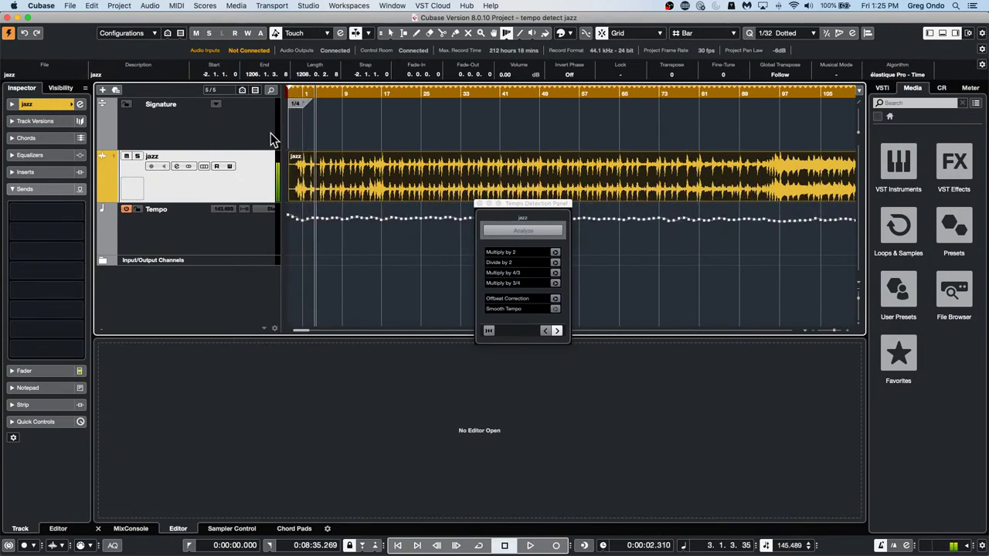
{"action": "key", "text": "Home"}
{"action": "key", "text": "h"}
{"action": "key", "text": "h"}
{"action": "key", "text": "h"}
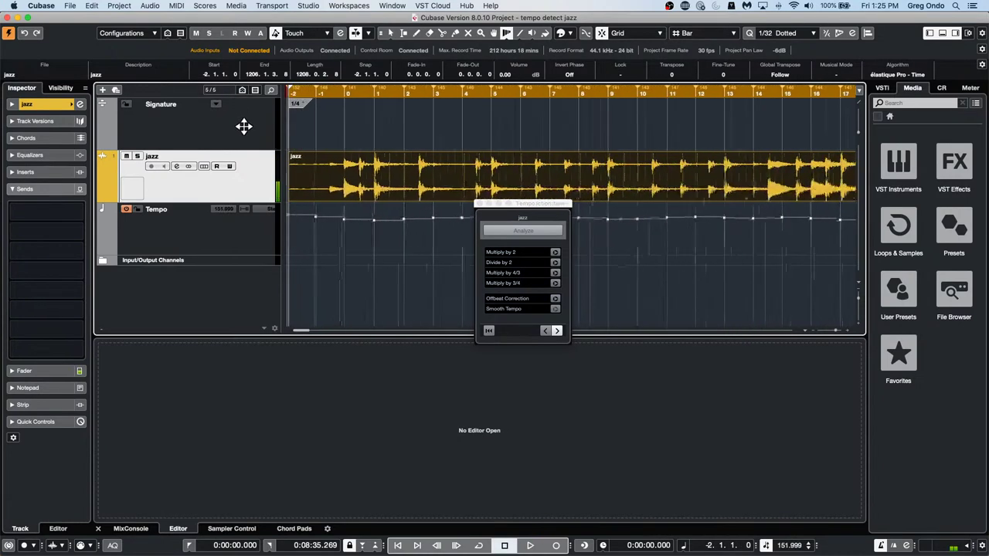
{"action": "right_click", "coordinate": [386, 133]}
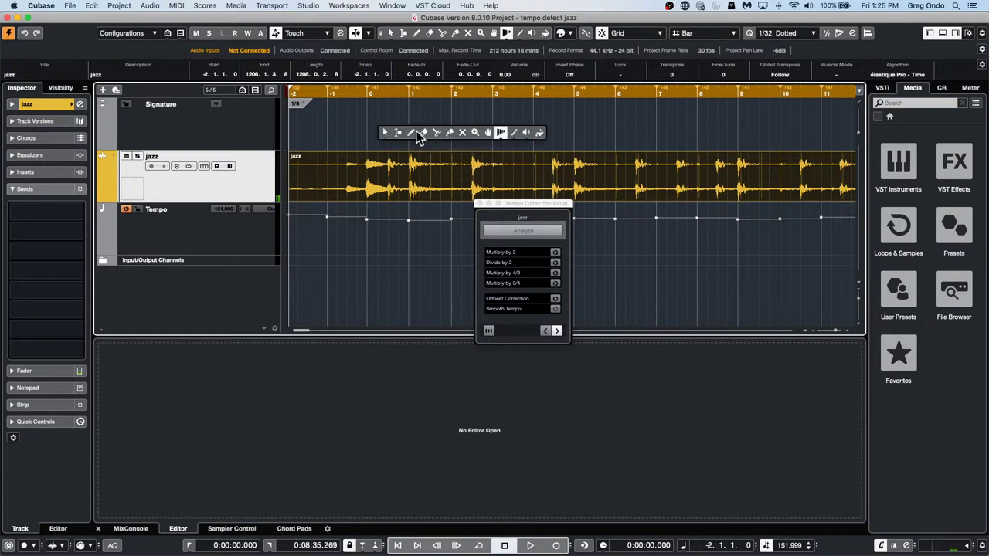
{"action": "left_click", "coordinate": [416, 133]}
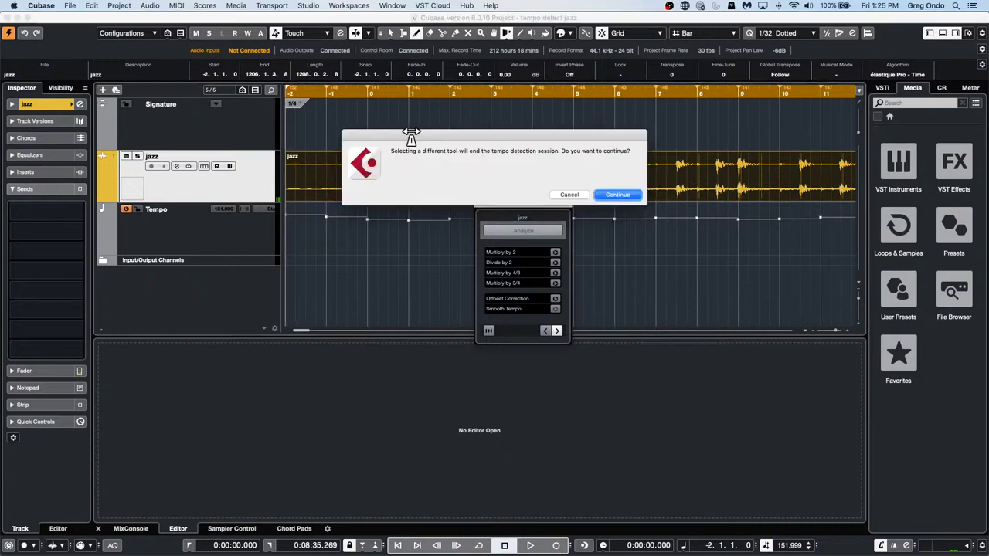
{"action": "left_click", "coordinate": [617, 196]}
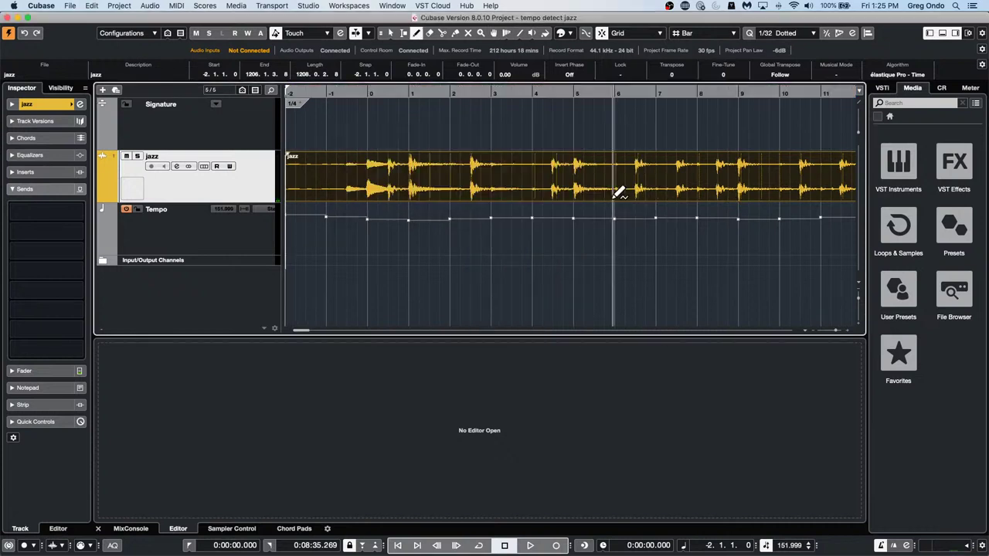
{"action": "left_click", "coordinate": [426, 104]}
Play the jazz track from near its beginning and examine the bar grid and detected tempo curve across the recording.
{"action": "left_click", "coordinate": [297, 87]}
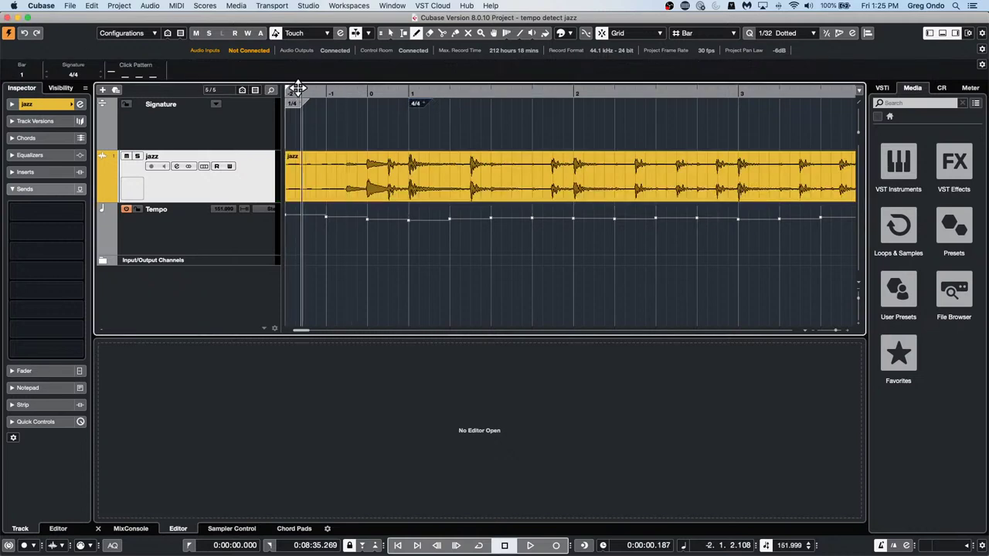
{"action": "key", "text": "space"}
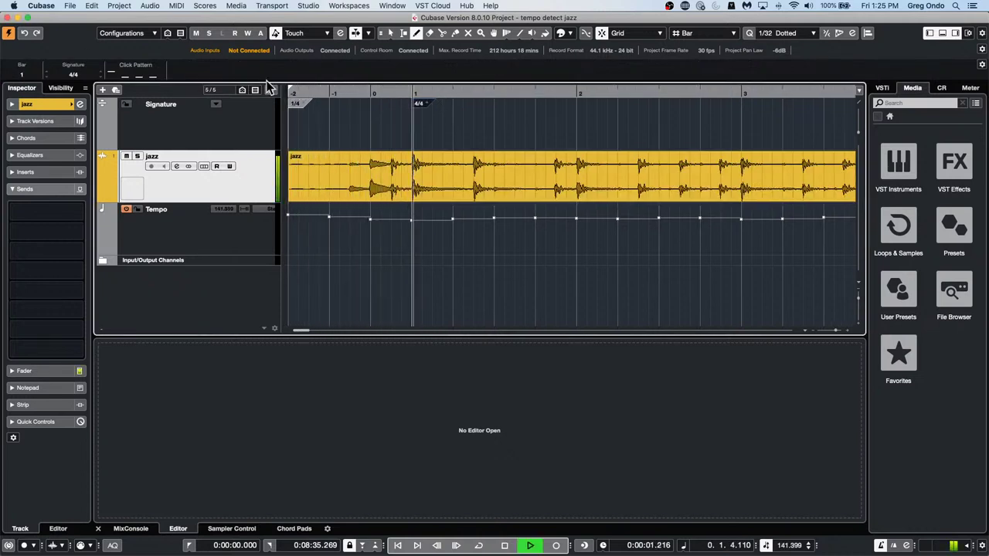
{"action": "key", "text": "g"}
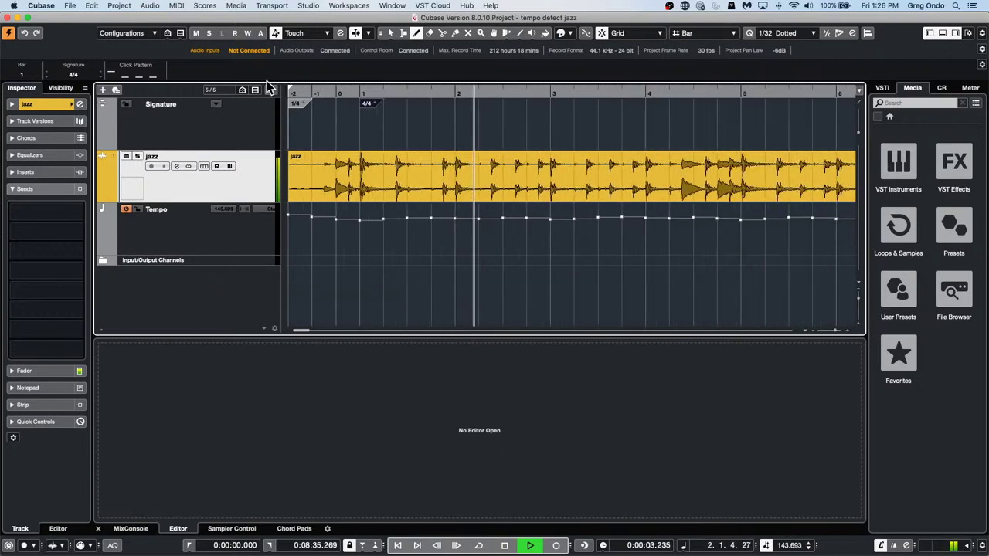
{"action": "key", "text": "g"}
{"action": "key", "text": "g"}
{"action": "key", "text": "g"}
{"action": "key", "text": "g"}
{"action": "key", "text": "g"}
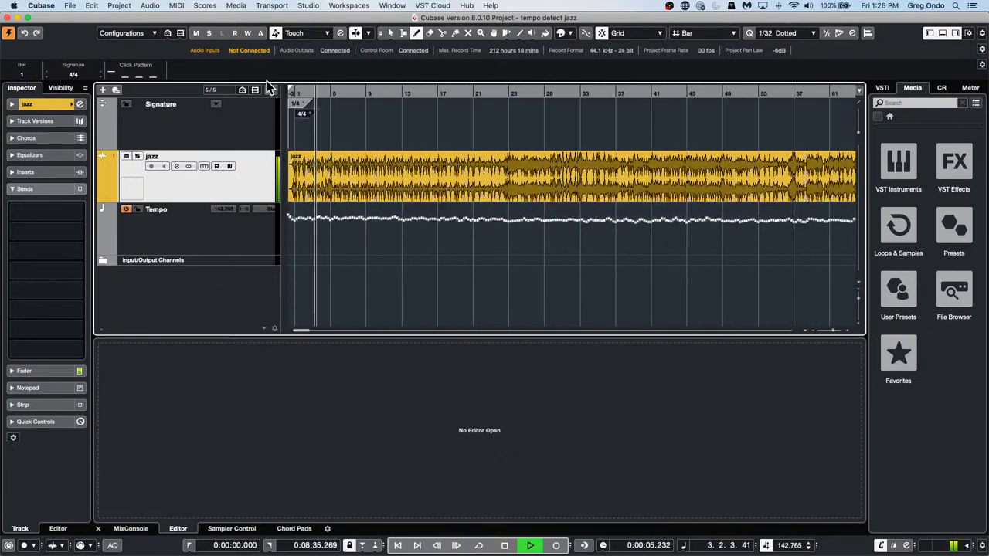
{"action": "key", "text": "g"}
{"action": "key", "text": "g"}
{"action": "key", "text": "g"}
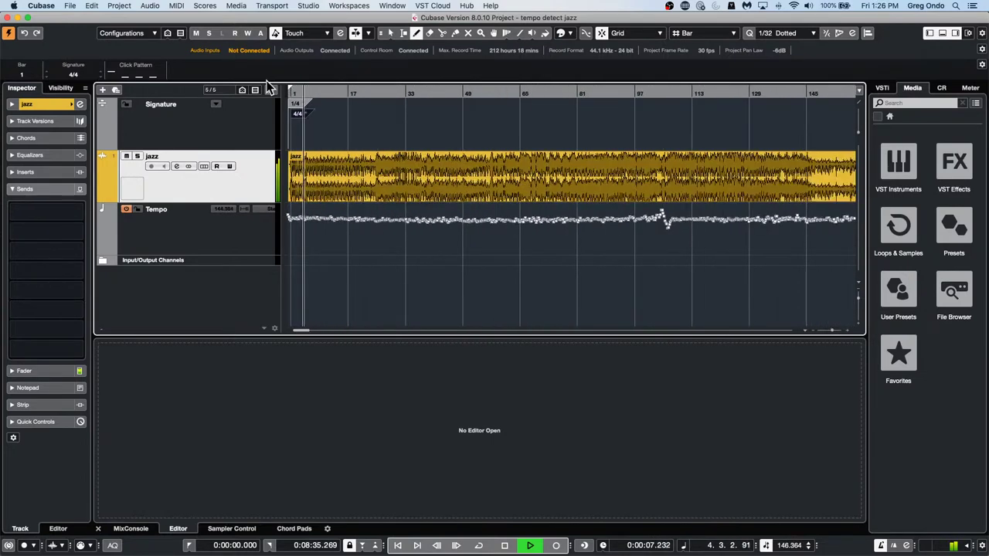
{"action": "key", "text": "g"}
{"action": "key", "text": "g"}
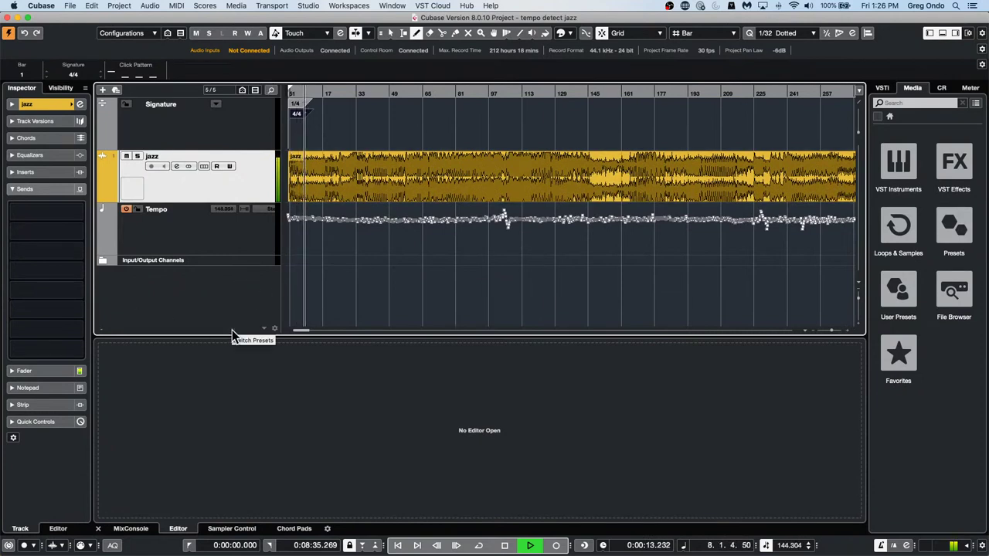
Apply Set Definition From Tempo to the jazz event, saving the definition in the project only and setting all tracks to Musical Time Base.
{"action": "right_click", "coordinate": [389, 196]}
{"action": "left_click", "coordinate": [385, 179]}
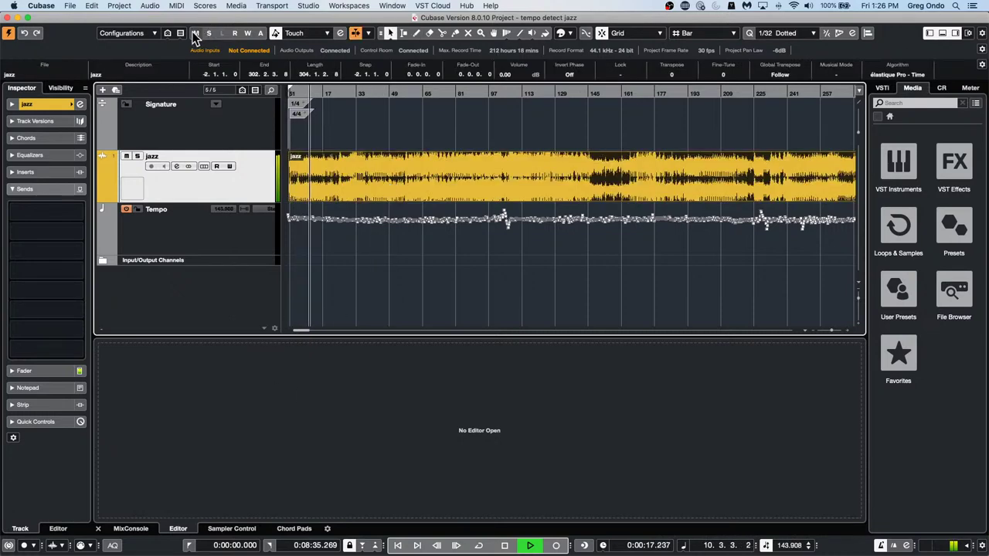
{"action": "left_click", "coordinate": [119, 5]}
{"action": "mouse_move", "coordinate": [150, 5]}
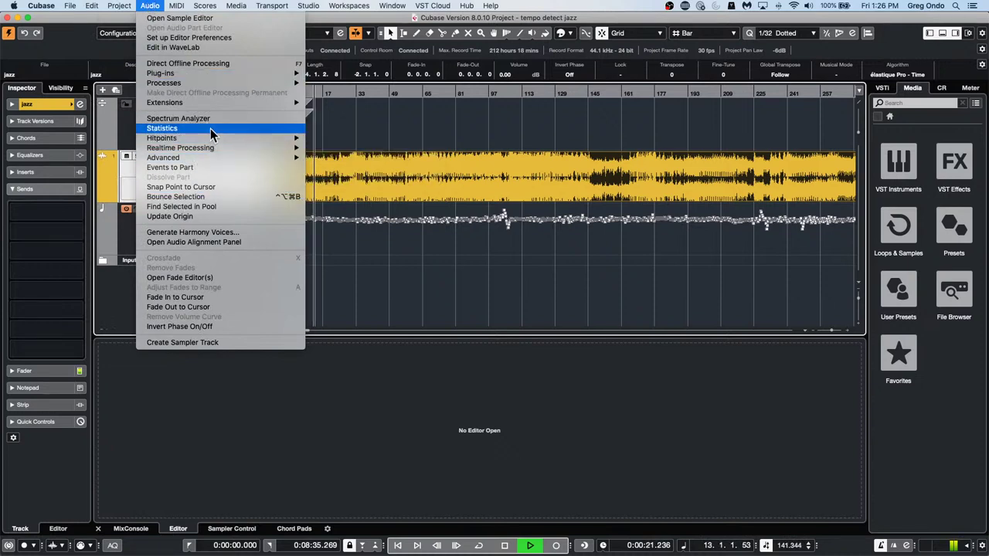
{"action": "mouse_move", "coordinate": [209, 157]}
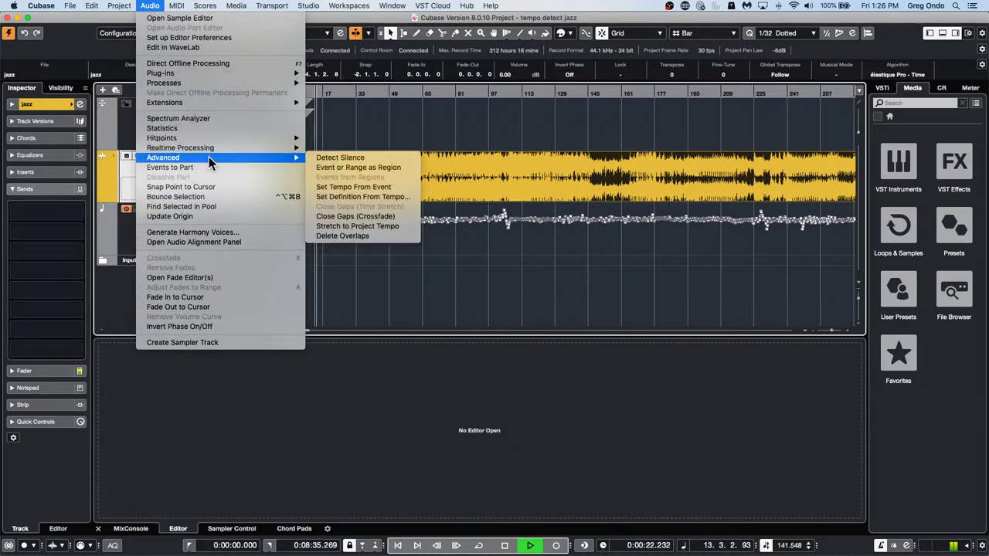
{"action": "left_click", "coordinate": [393, 197]}
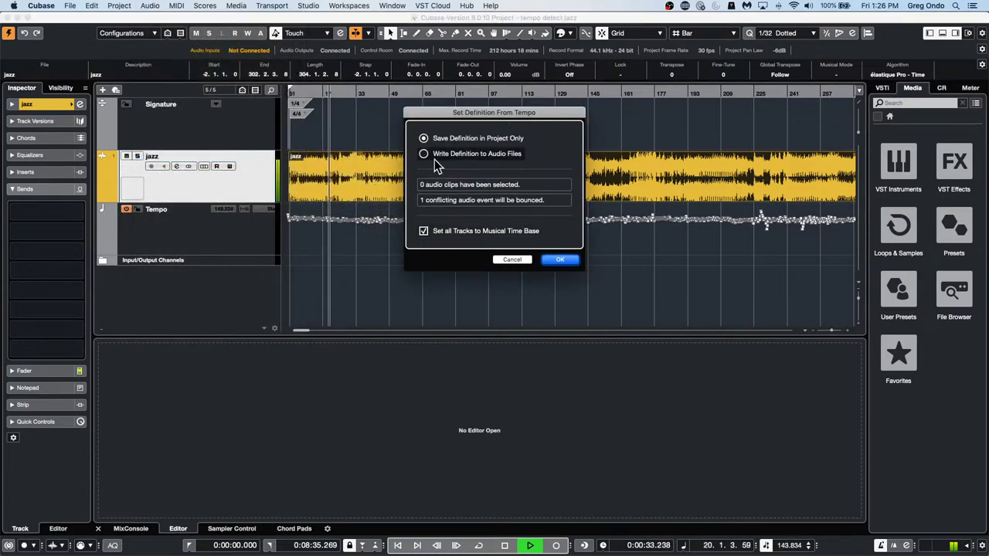
{"action": "left_click", "coordinate": [561, 260]}
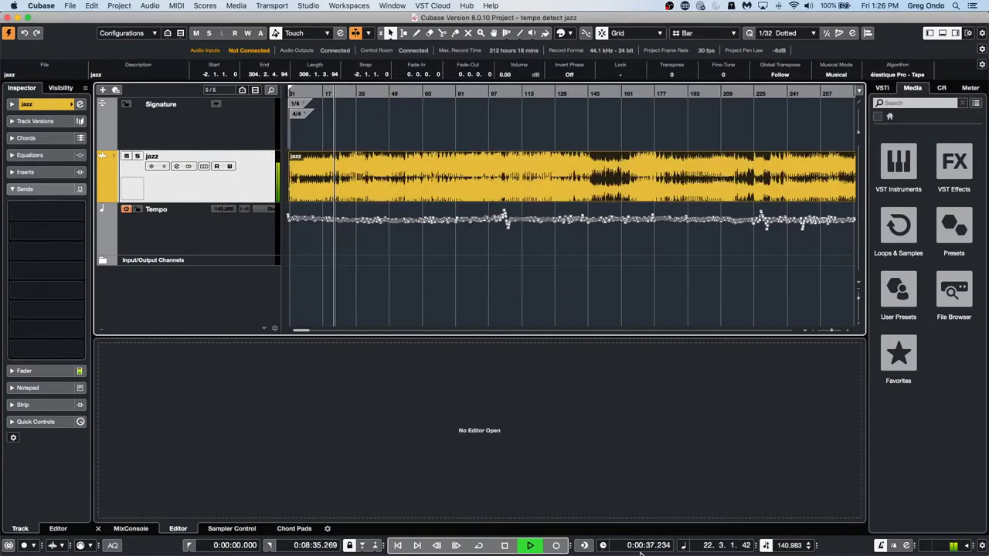
Switch the tempo track off to hear the jazz event at the fixed tempo, and switch it back on.
{"action": "left_click", "coordinate": [792, 546]}
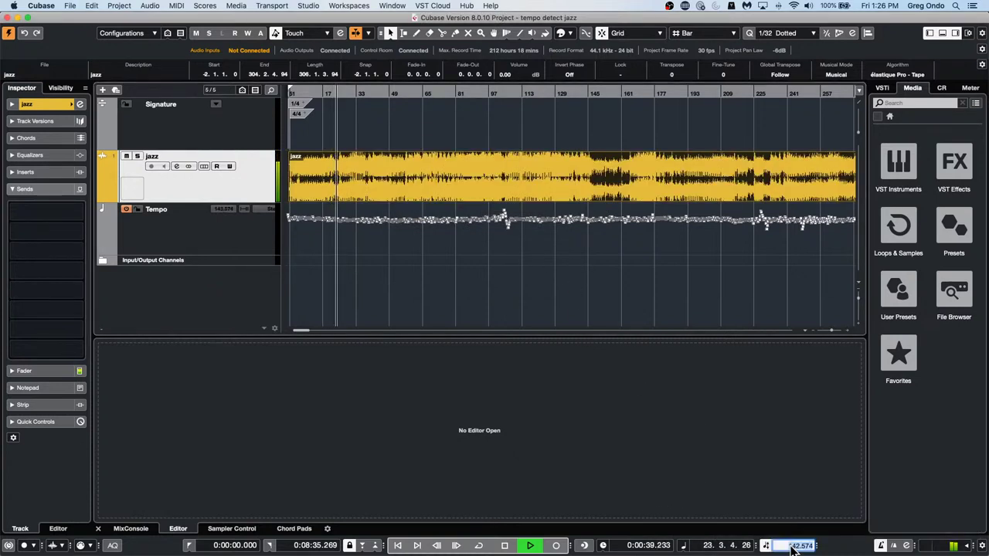
{"action": "left_click", "coordinate": [766, 546]}
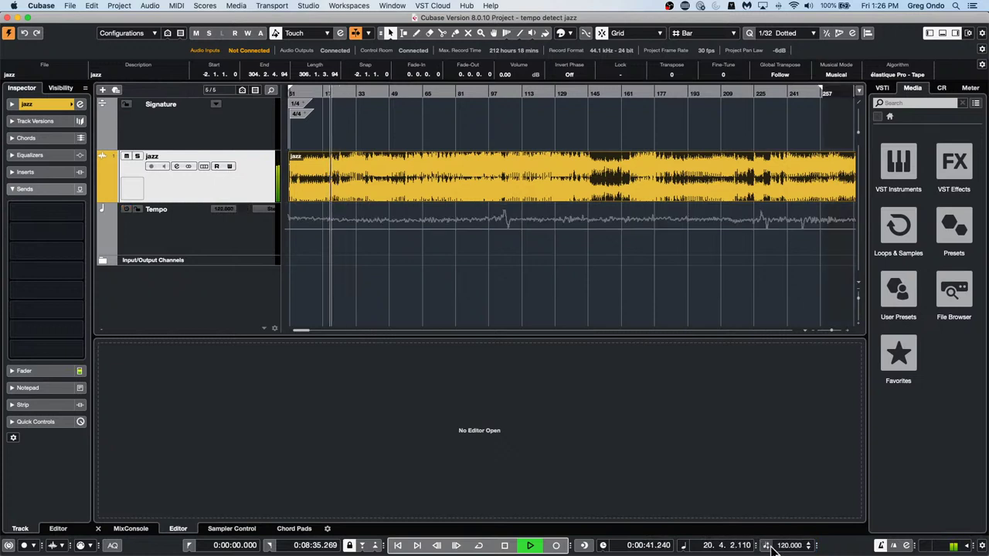
{"action": "left_click", "coordinate": [766, 546]}
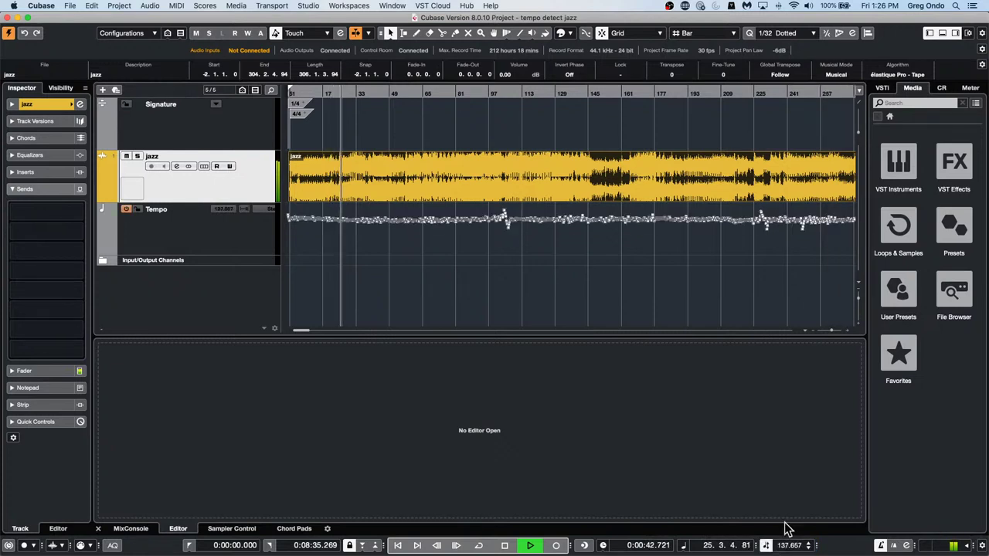
Set the jazz event's stretching algorithm to élastique Pro - Time.
{"action": "left_click", "coordinate": [889, 75]}
{"action": "mouse_move", "coordinate": [888, 74]}
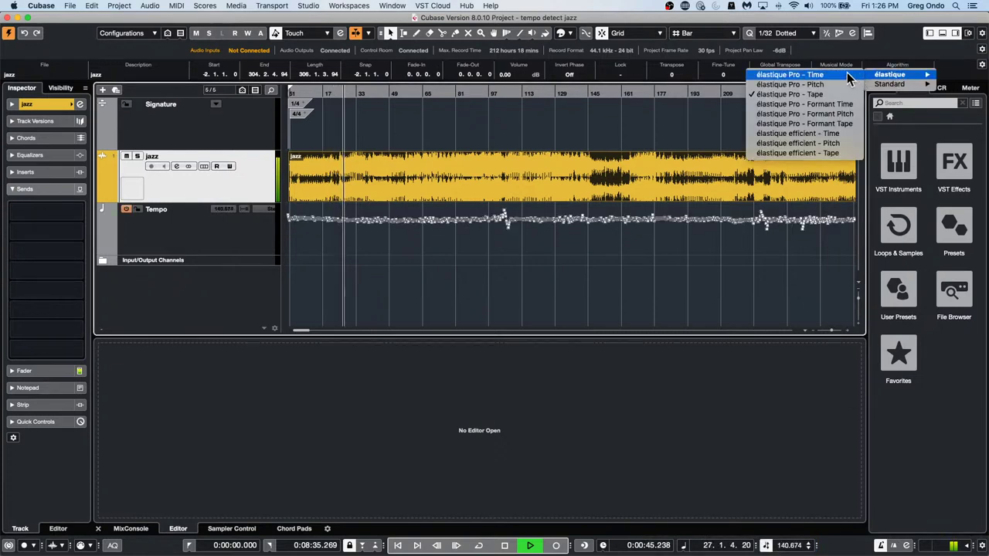
{"action": "left_click", "coordinate": [847, 75]}
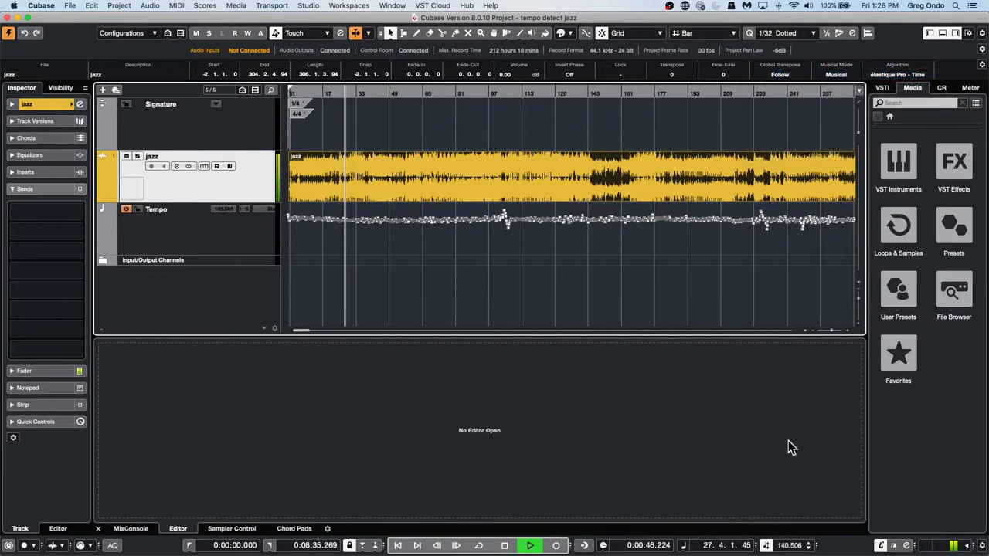
Deactivate the tempo track and set the fixed project tempo to 132 during playback.
{"action": "left_click", "coordinate": [766, 546]}
{"action": "left_click", "coordinate": [796, 545]}
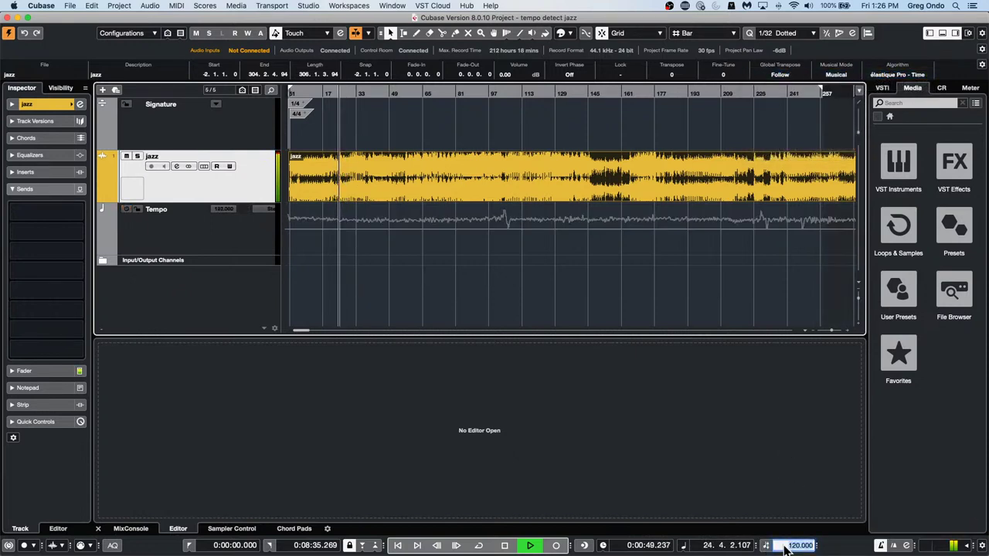
{"action": "type", "text": "132"}
{"action": "key", "text": "Return"}
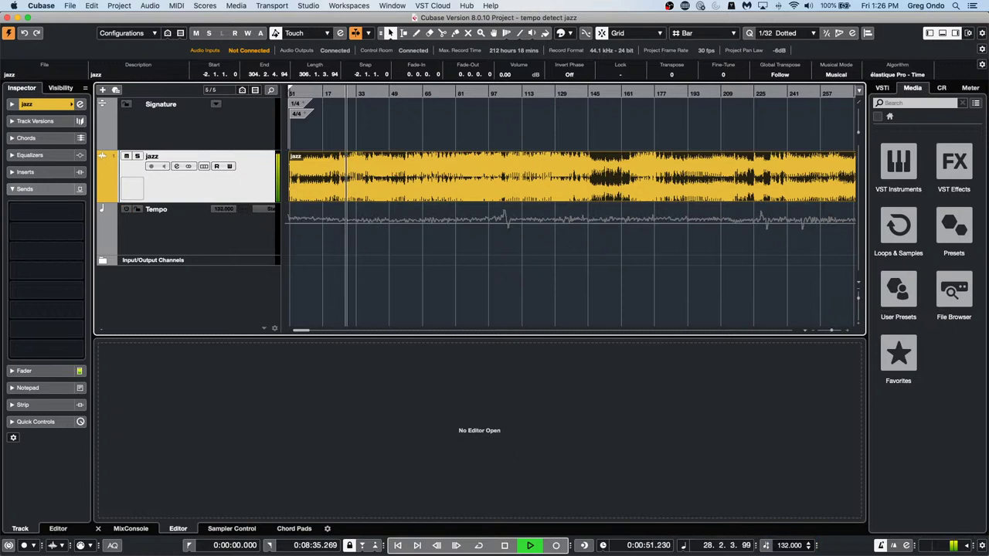
Set the fixed project tempo to 168 to hear the jazz event faster.
{"action": "left_click", "coordinate": [785, 547]}
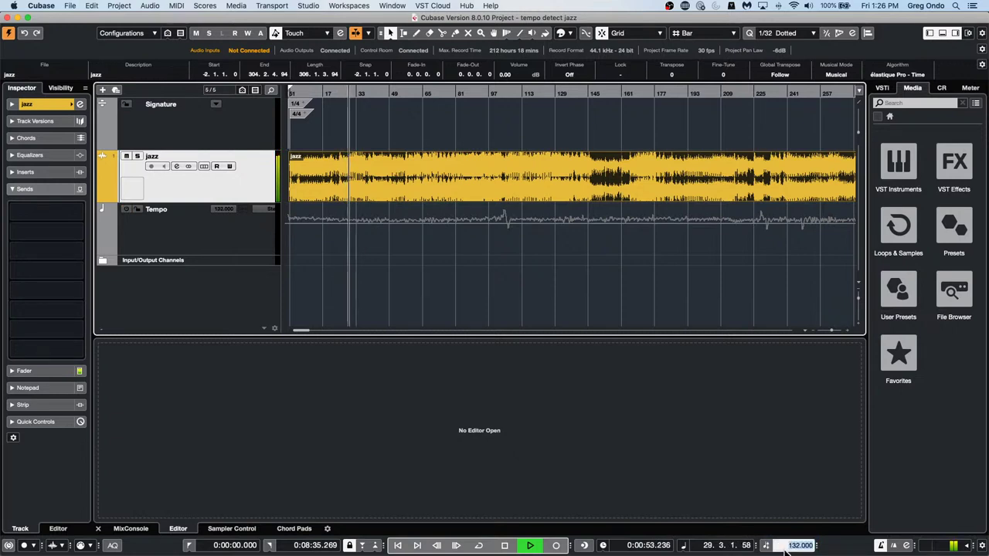
{"action": "type", "text": "16"}
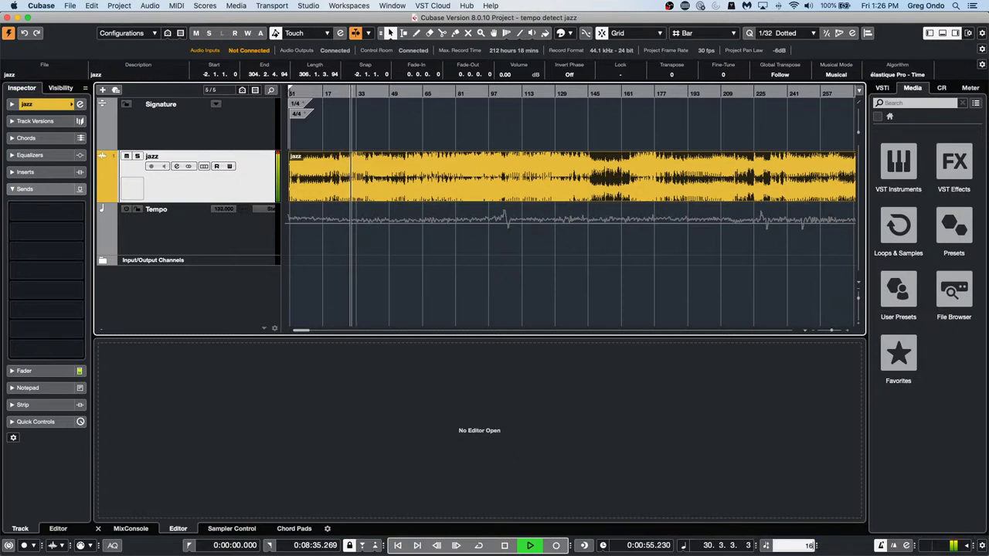
{"action": "type", "text": "8"}
{"action": "key", "text": "Return"}
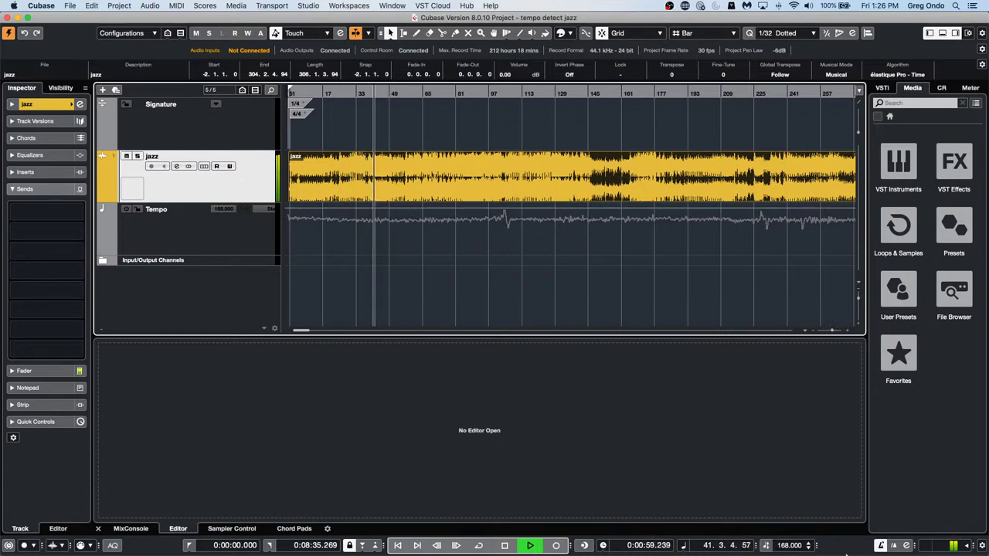
Set the fixed project tempo to 124, listen to the slower jazz event and stop playback.
{"action": "left_click", "coordinate": [789, 545]}
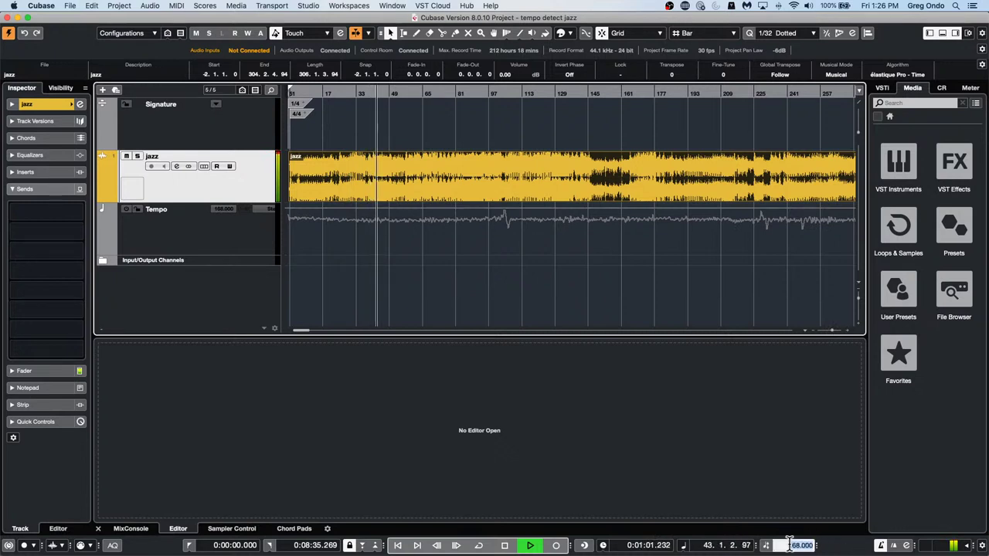
{"action": "type", "text": "12"}
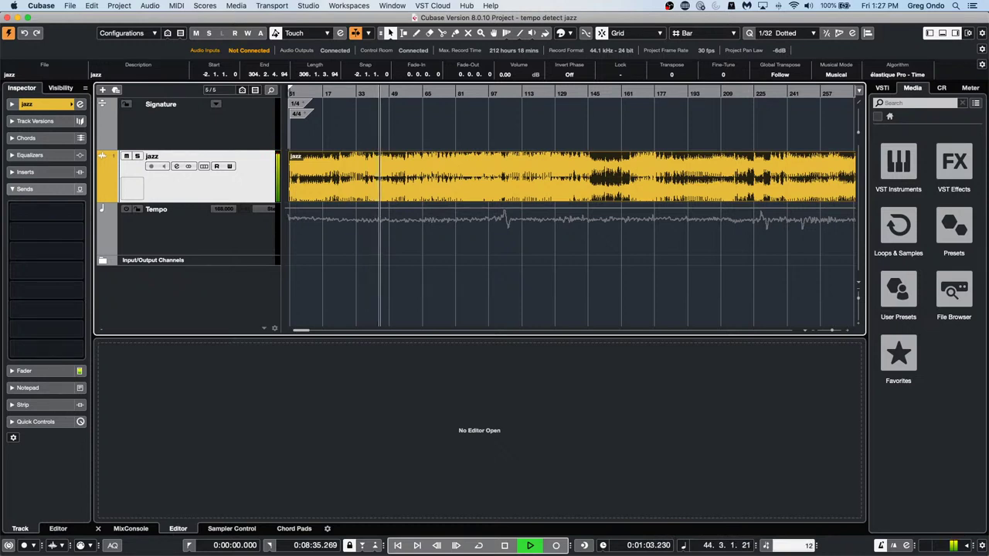
{"action": "type", "text": "4"}
{"action": "key", "text": "Return"}
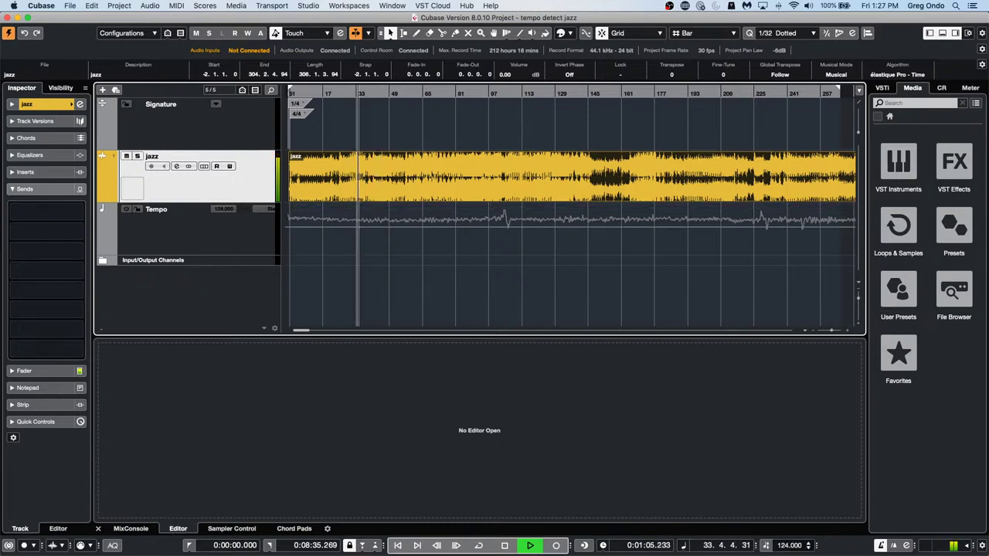
{"action": "key", "text": "space"}
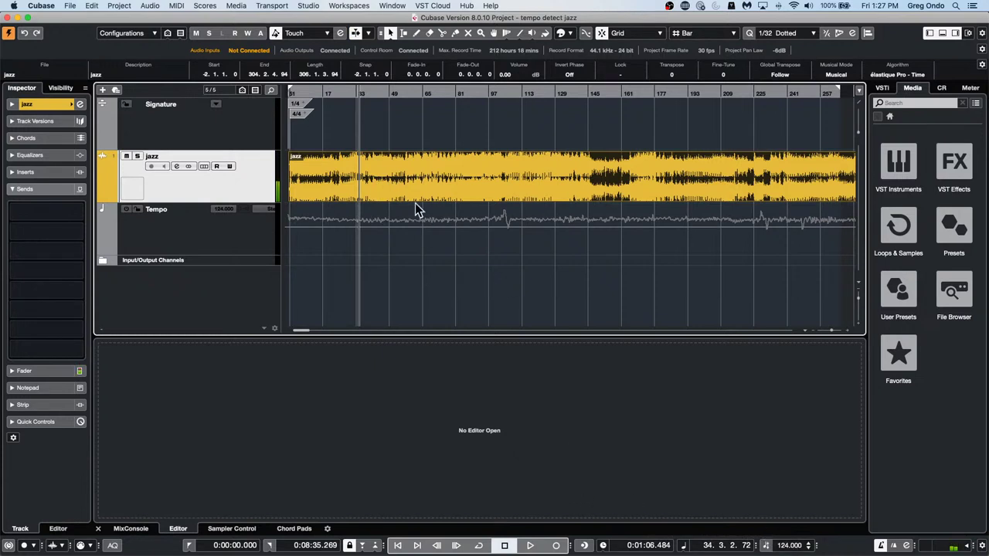
{"action": "left_click", "coordinate": [150, 6]}
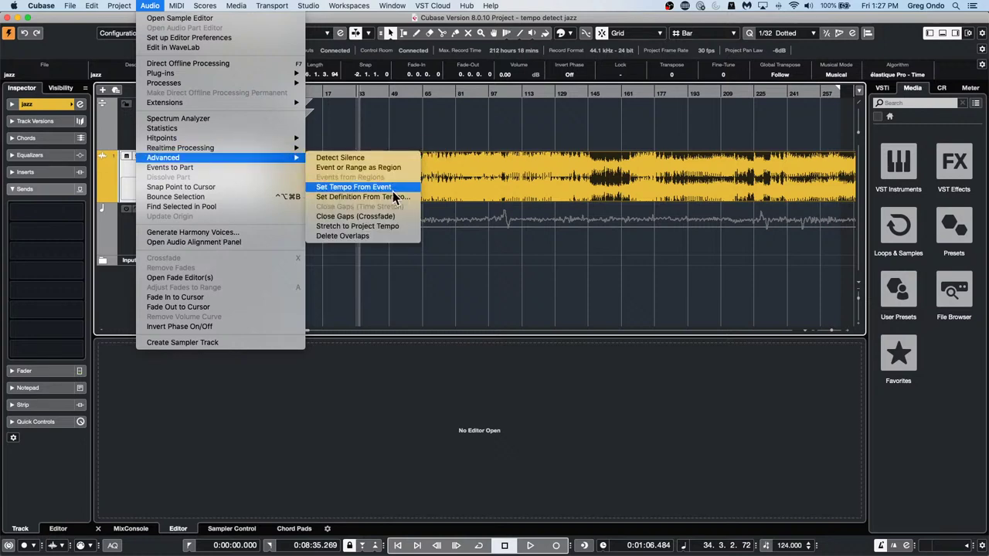
{"action": "left_click", "coordinate": [574, 271]}
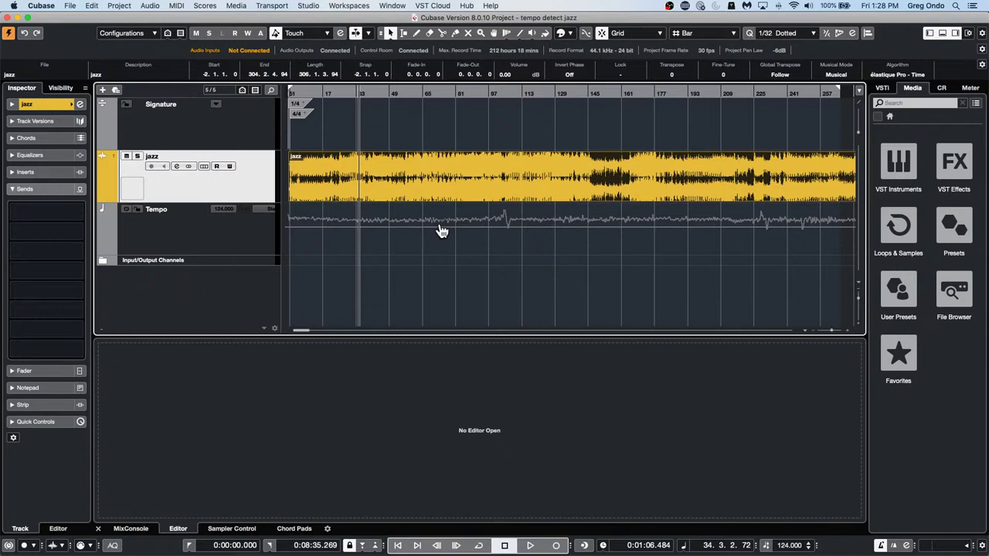
Open the recent project Amos Moses - GO.cpr and make it the active project.
{"action": "left_click", "coordinate": [70, 7]}
{"action": "mouse_move", "coordinate": [124, 199]}
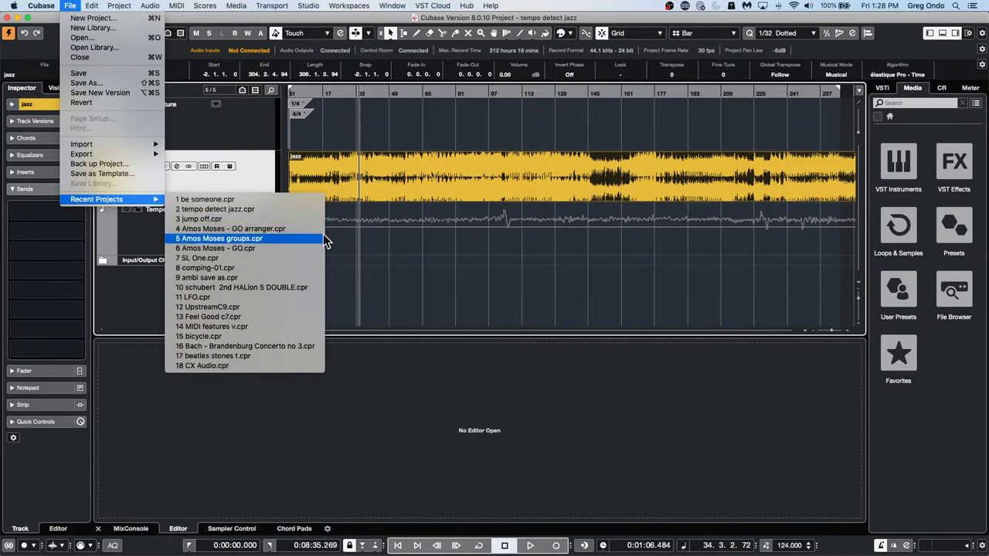
{"action": "left_click", "coordinate": [286, 248]}
{"action": "left_click", "coordinate": [561, 196]}
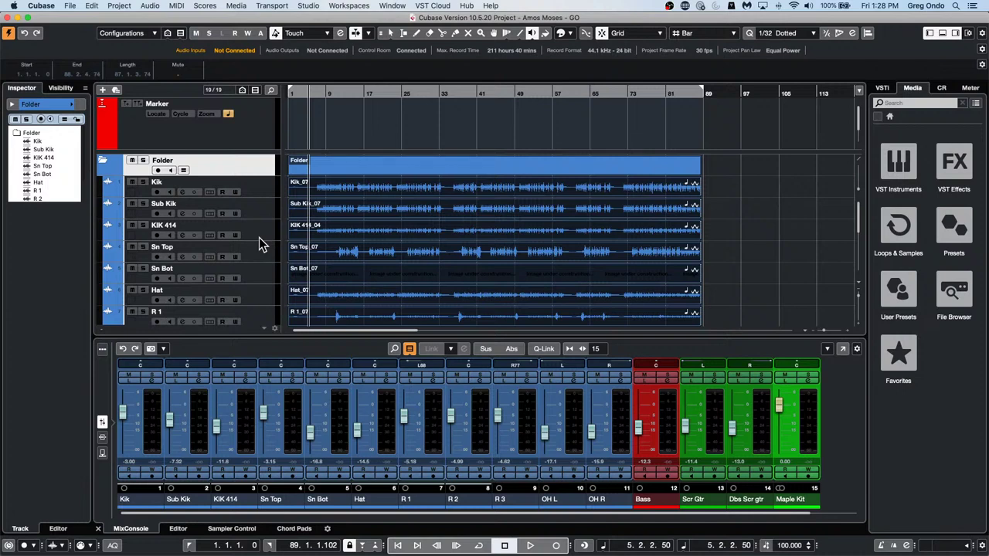
Delete the folder part together with the audio events on the drum tracks inside it.
{"action": "key", "text": "Delete"}
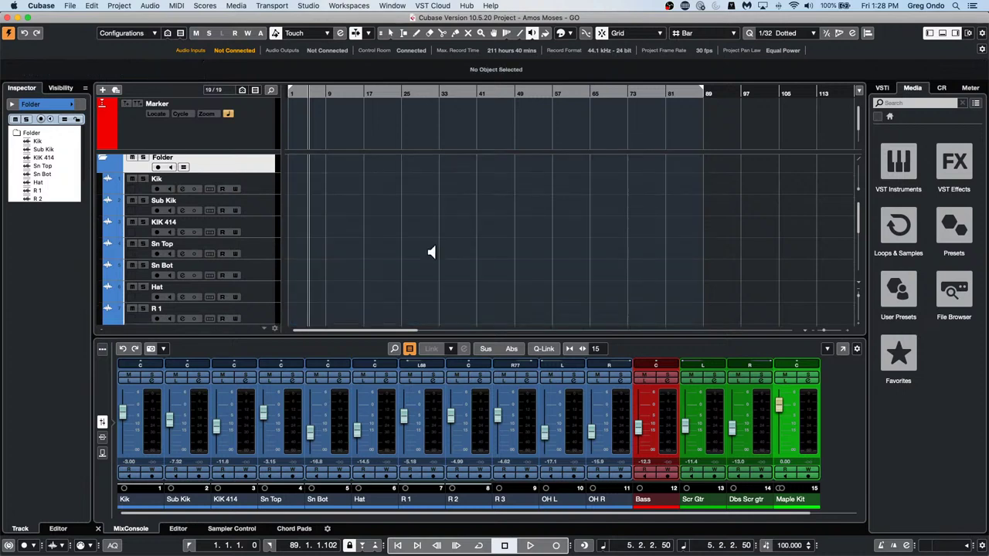
{"action": "scroll", "coordinate": [431, 252], "scroll_direction": "down", "scroll_amount": 5}
{"action": "scroll", "coordinate": [431, 252], "scroll_direction": "up", "scroll_amount": 6}
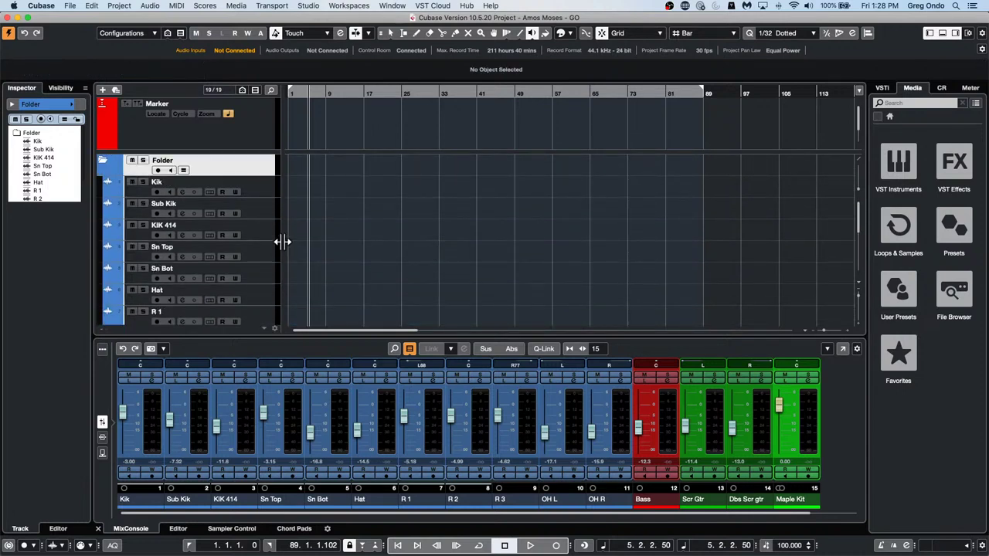
{"action": "scroll", "coordinate": [440, 208], "scroll_direction": "down", "scroll_amount": 5}
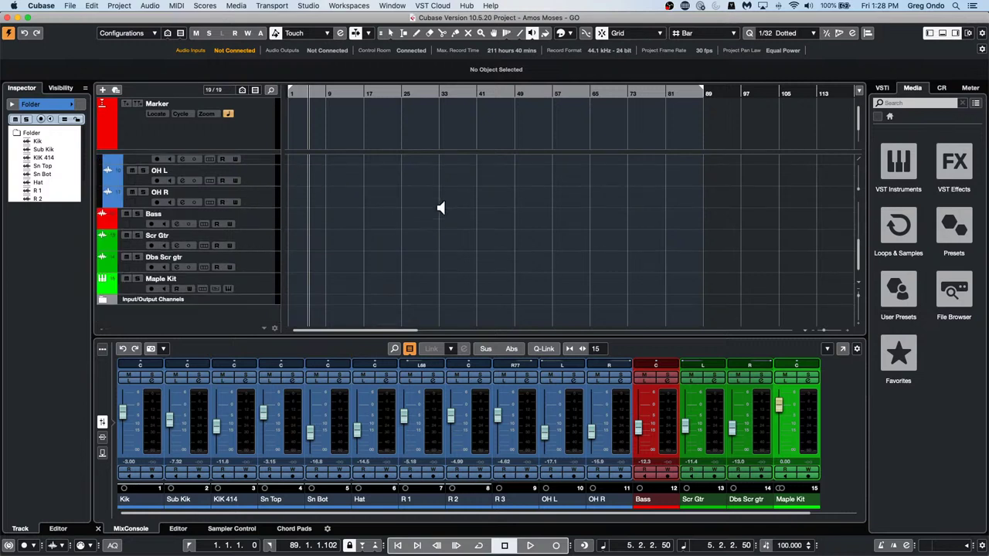
{"action": "scroll", "coordinate": [440, 208], "scroll_direction": "up", "scroll_amount": 5}
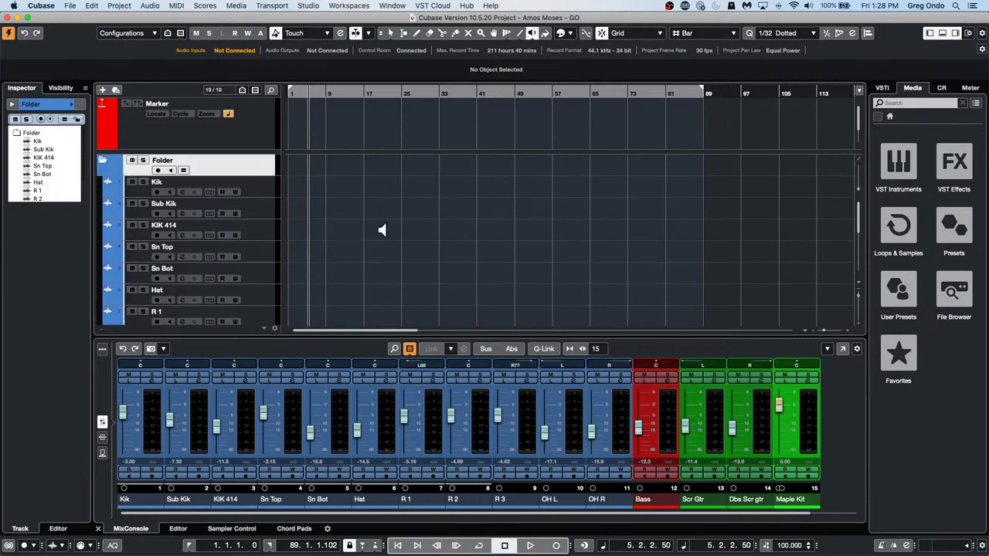
{"action": "scroll", "coordinate": [331, 188], "scroll_direction": "down", "scroll_amount": 5}
{"action": "scroll", "coordinate": [331, 188], "scroll_direction": "up", "scroll_amount": 5}
Create a new empty project and store it in the JAN folder.
{"action": "left_click", "coordinate": [70, 6]}
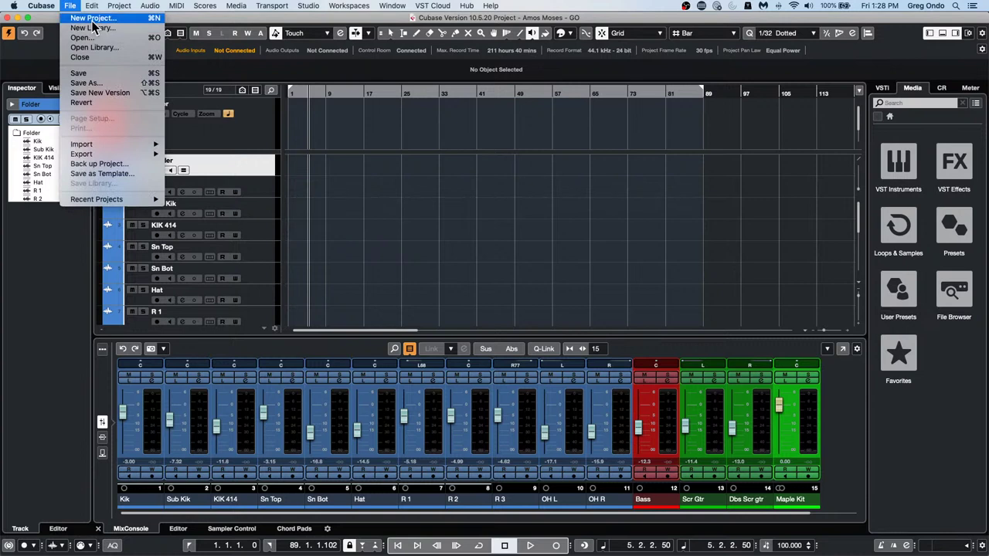
{"action": "mouse_move", "coordinate": [116, 144]}
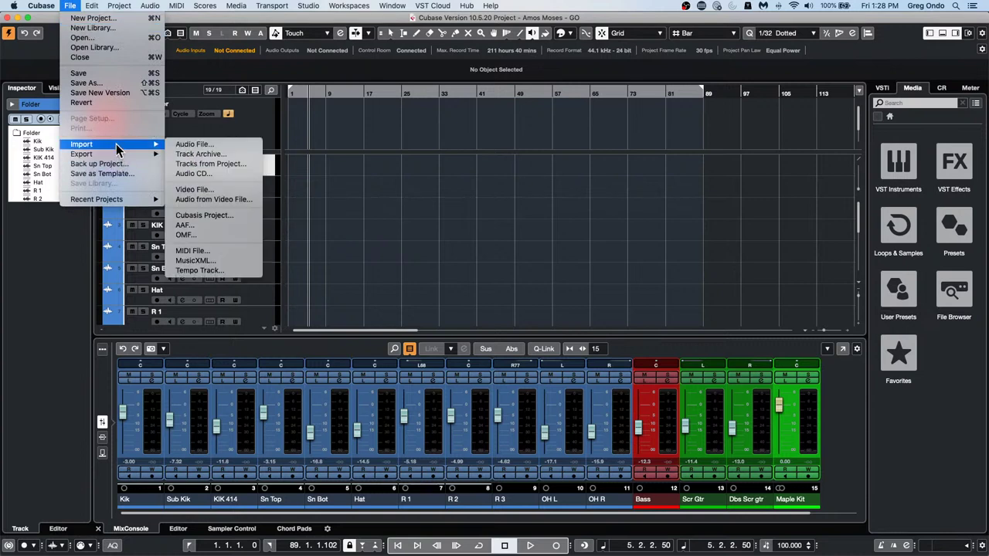
{"action": "left_click", "coordinate": [92, 19]}
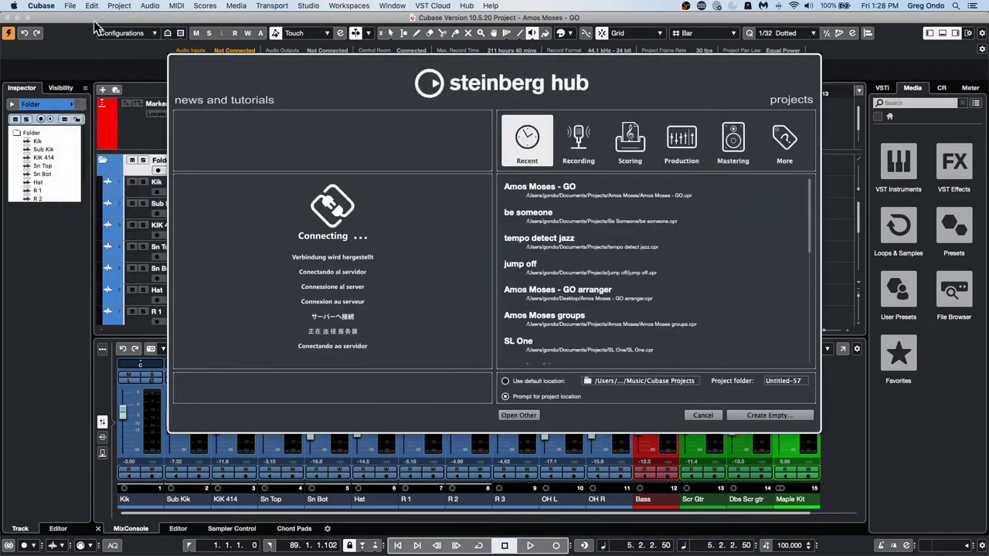
{"action": "key", "text": "Return"}
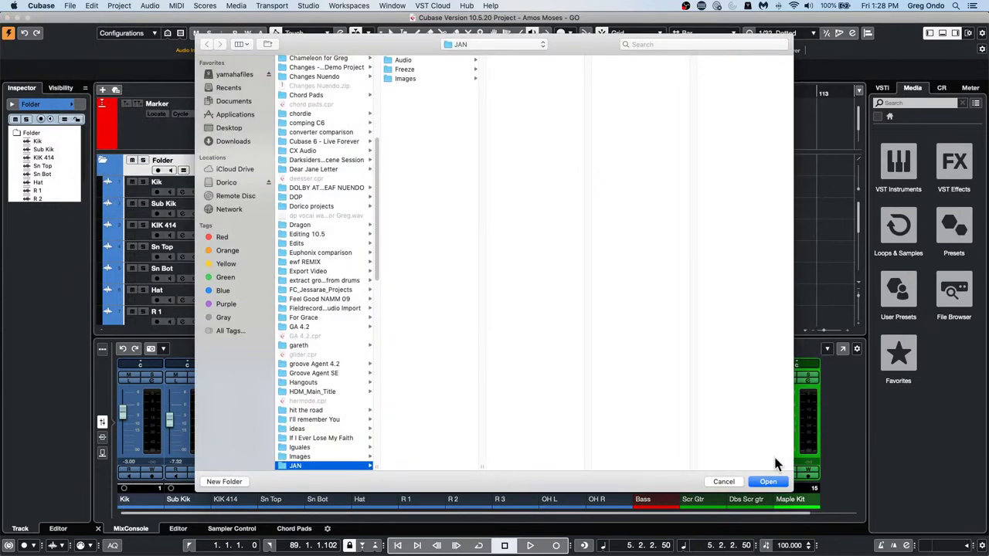
{"action": "left_click", "coordinate": [769, 482]}
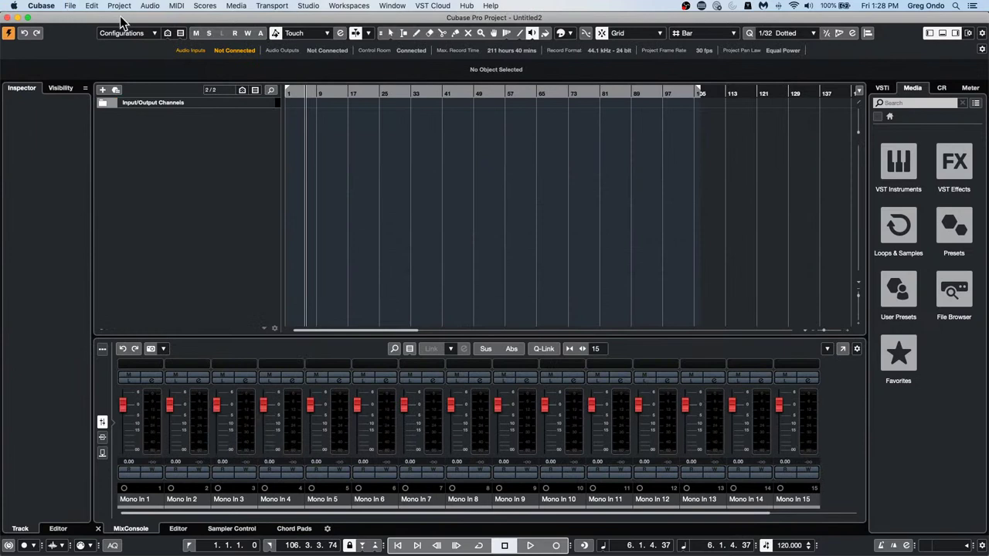
Start a track import from another project, choosing be someone.cpr in the Be Someone folder under Documents, Projects.
{"action": "left_click", "coordinate": [70, 6]}
{"action": "mouse_move", "coordinate": [115, 144]}
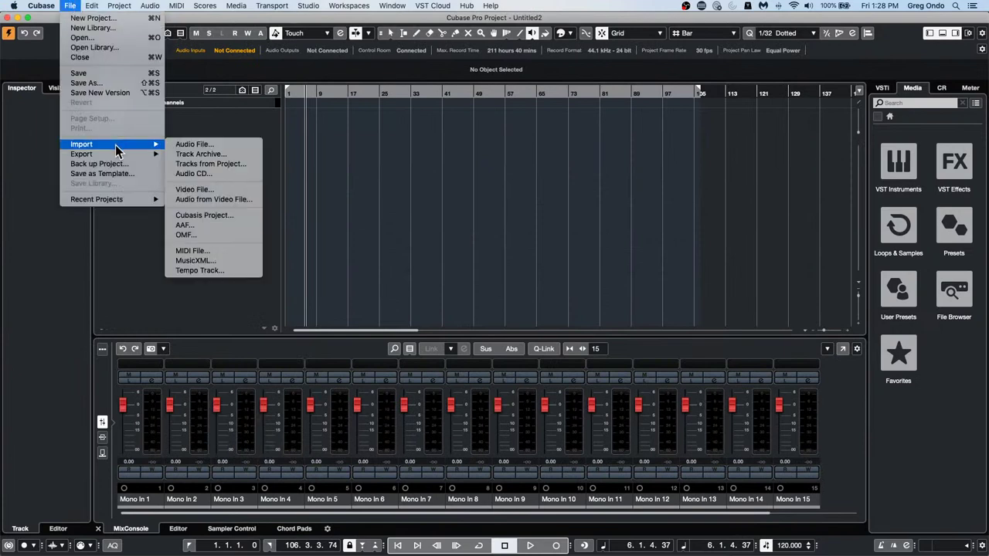
{"action": "left_click", "coordinate": [205, 163]}
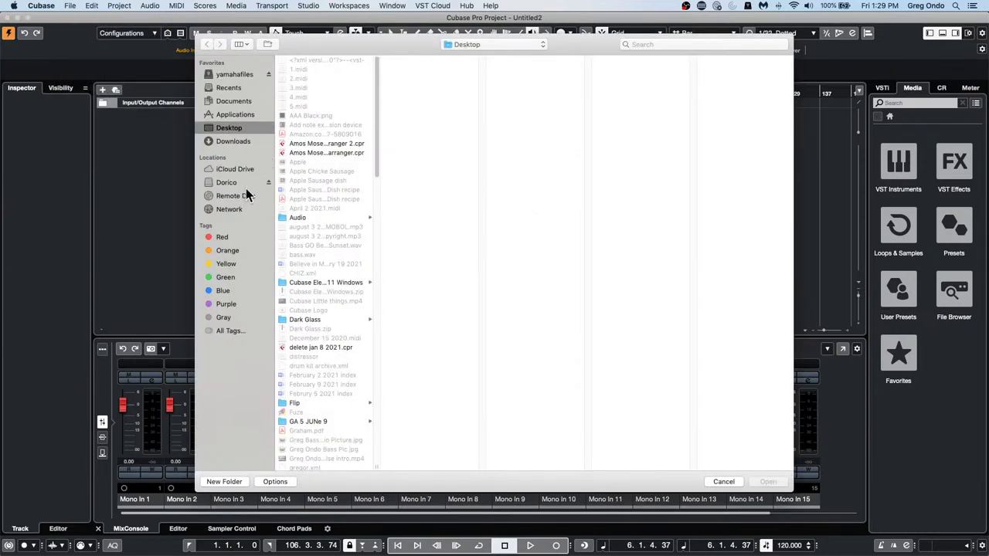
{"action": "left_click", "coordinate": [241, 101]}
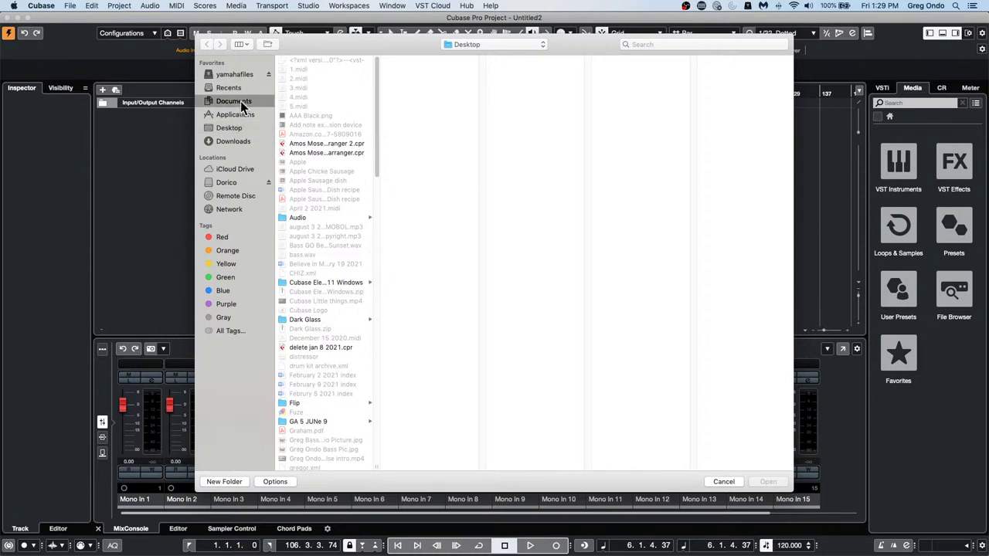
{"action": "scroll", "coordinate": [340, 266], "scroll_direction": "down", "scroll_amount": 1}
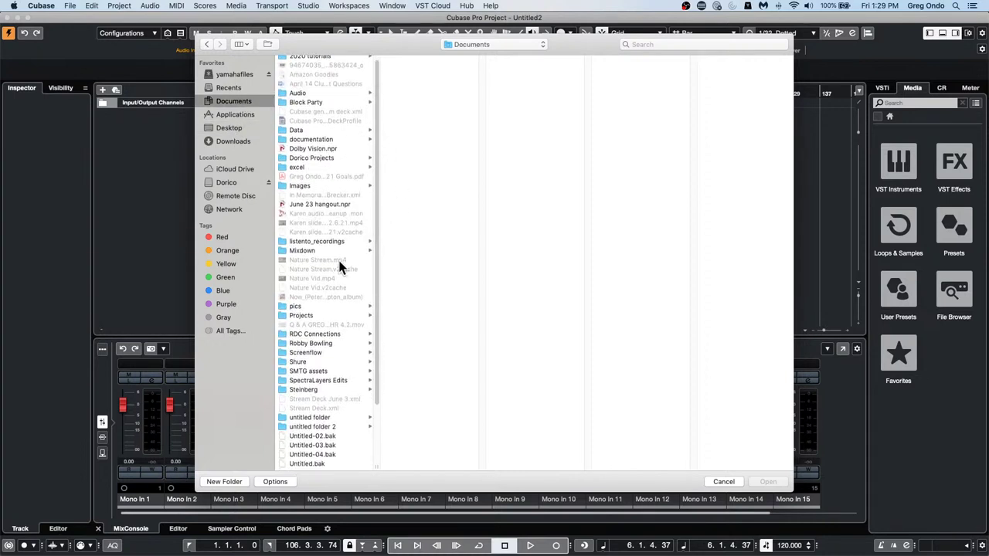
{"action": "left_click", "coordinate": [309, 314]}
{"action": "left_click", "coordinate": [428, 208]}
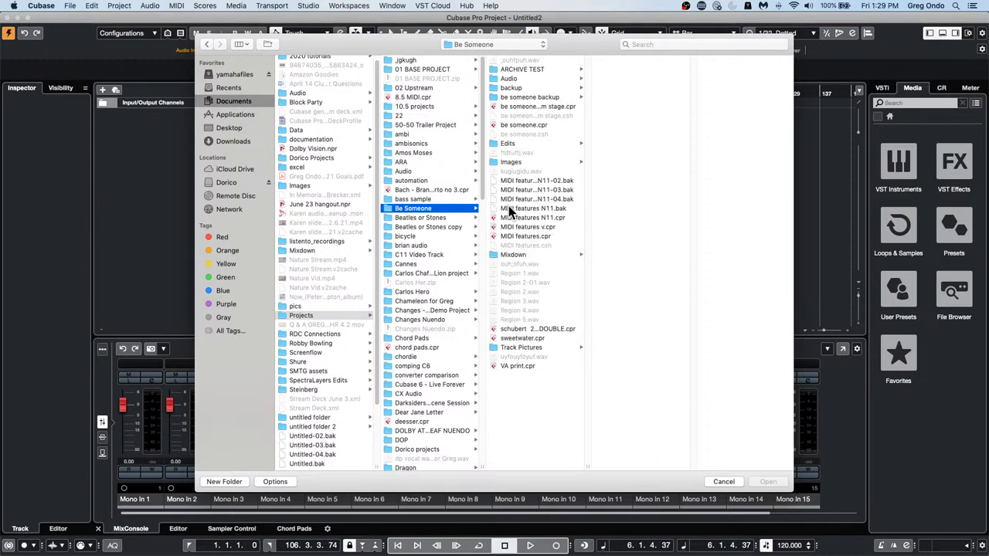
{"action": "left_click", "coordinate": [527, 124]}
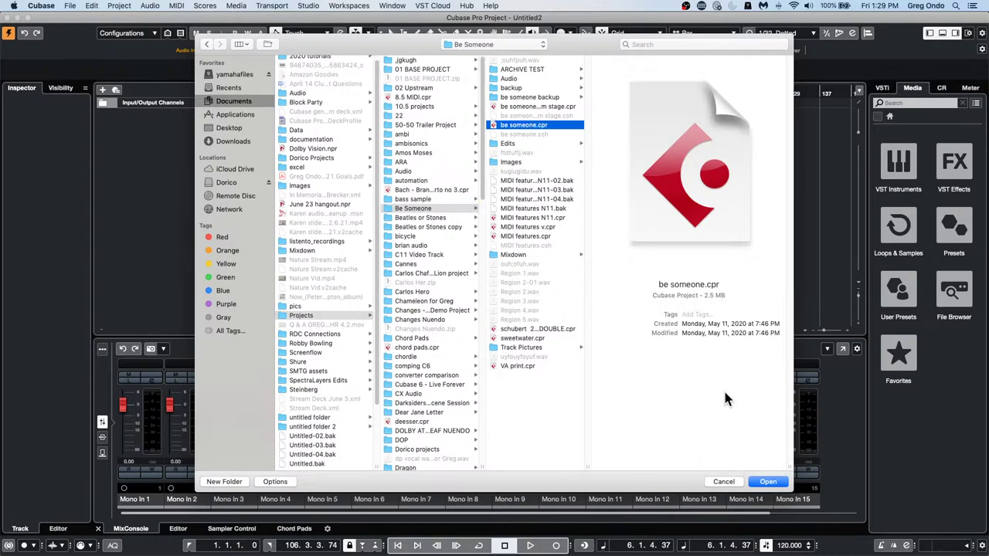
{"action": "left_click", "coordinate": [767, 482]}
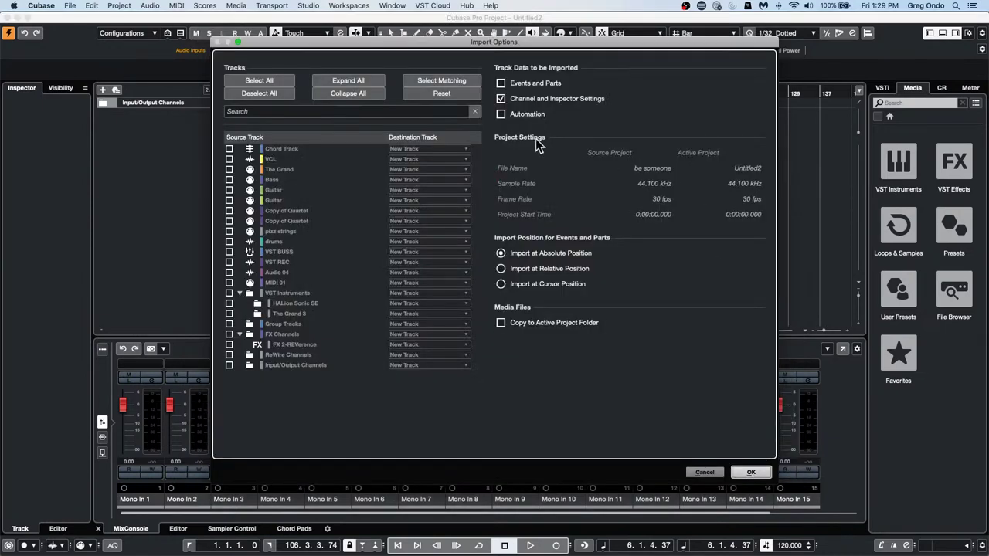
Import all source tracks as new tracks with only their channel and inspector settings, leaving the missing ports unmapped.
{"action": "left_click", "coordinate": [259, 81]}
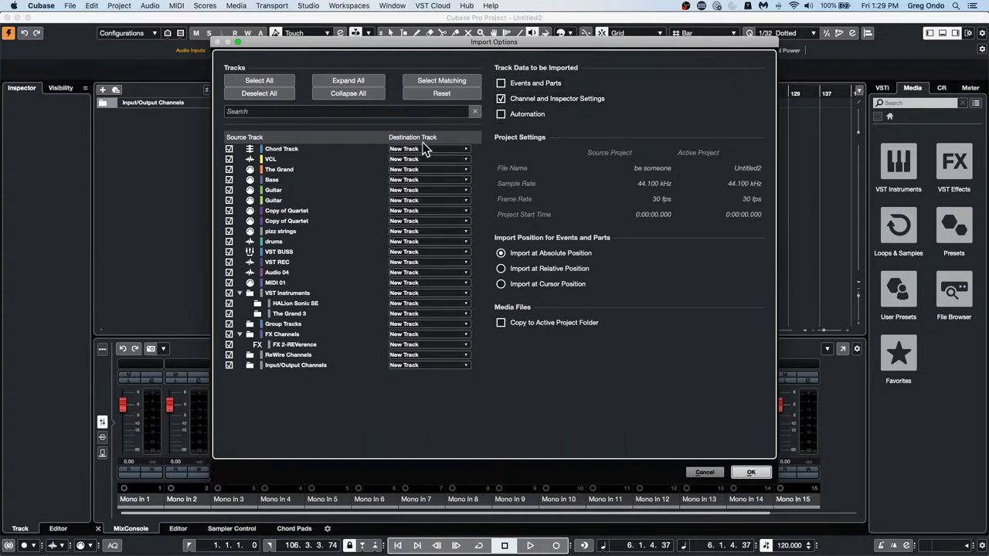
{"action": "left_click", "coordinate": [753, 475]}
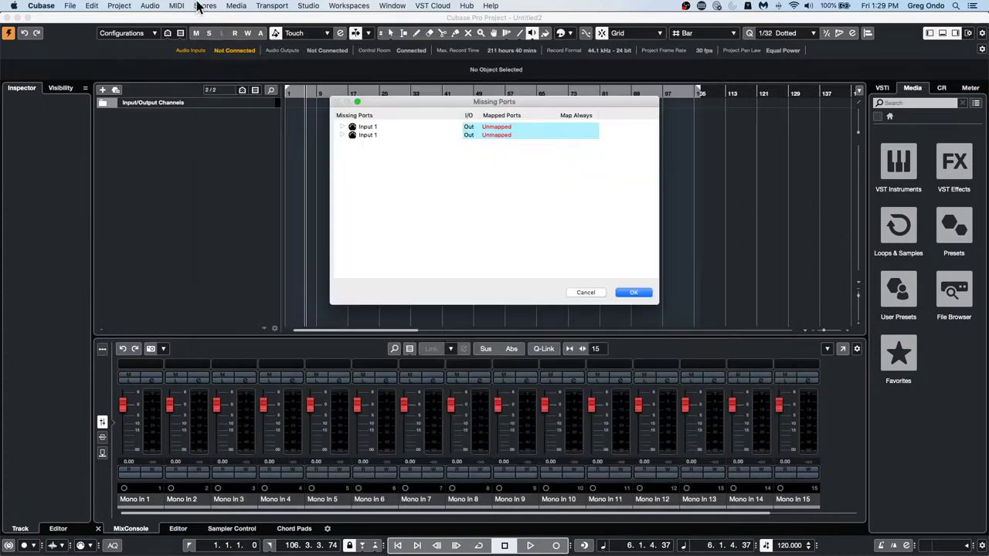
{"action": "left_click", "coordinate": [635, 293]}
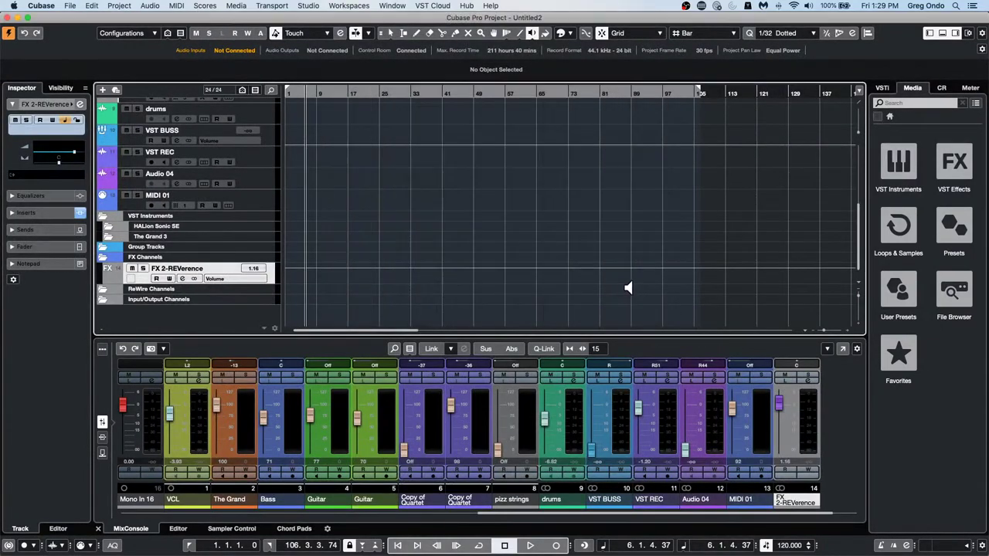
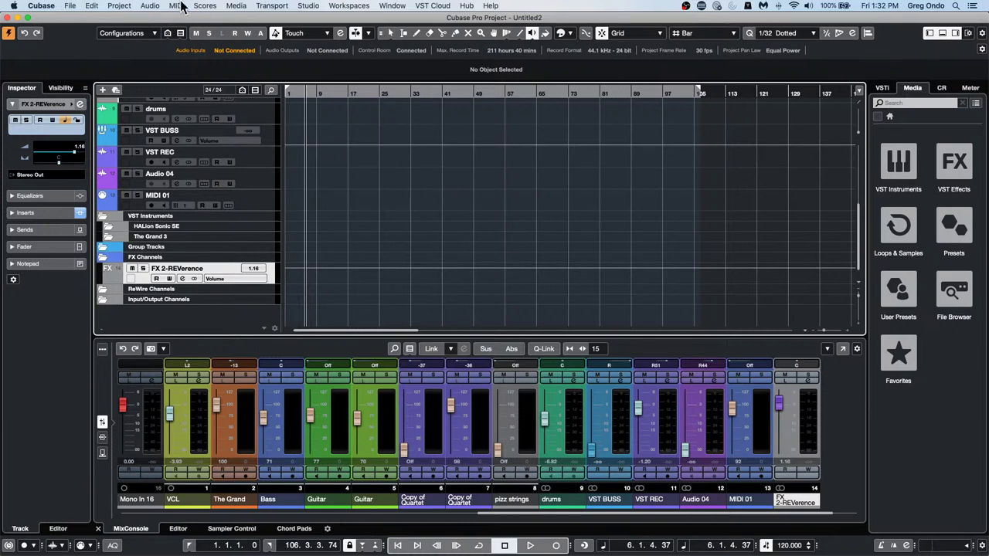
Close the untitled project and the Amos Moses - GO project without saving either one.
{"action": "left_click", "coordinate": [7, 17]}
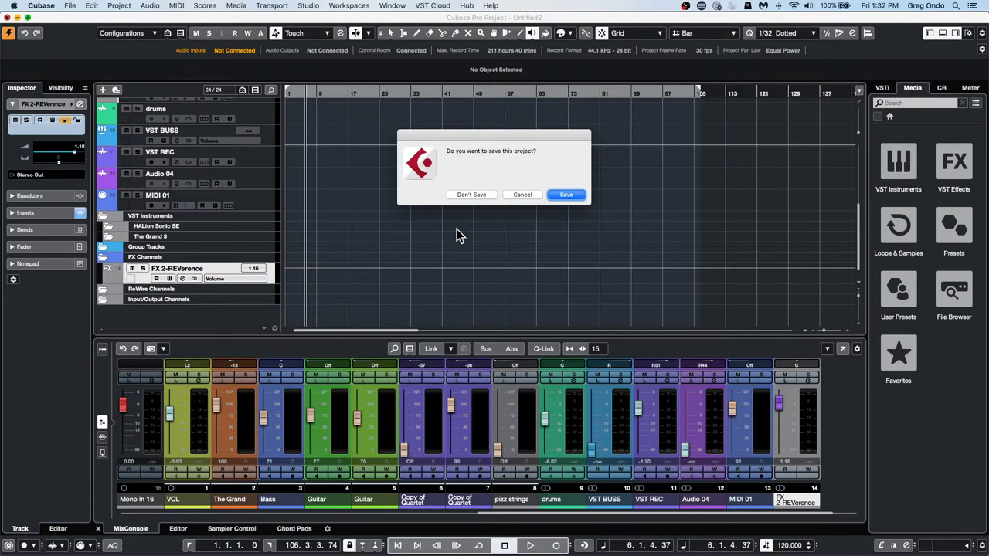
{"action": "left_click", "coordinate": [484, 198]}
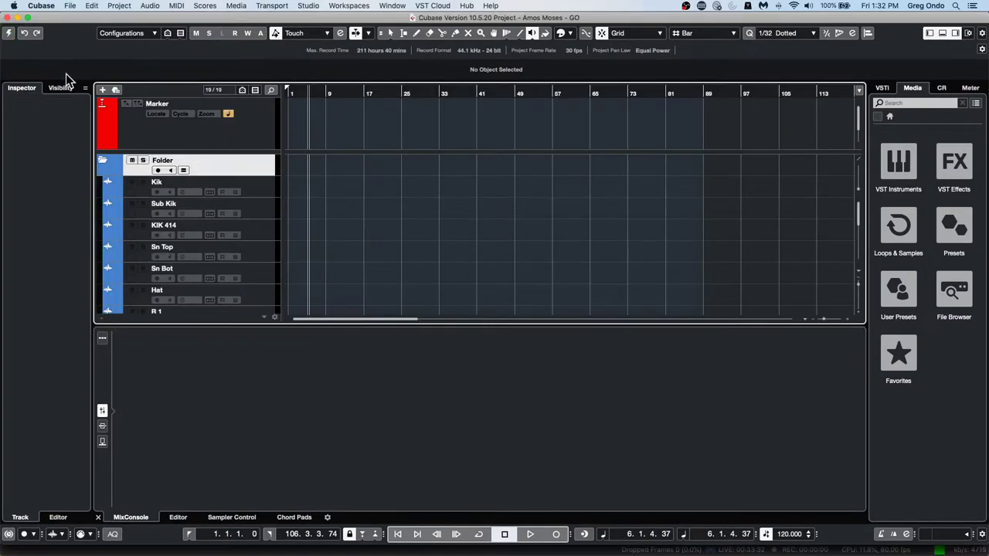
{"action": "left_click", "coordinate": [6, 17]}
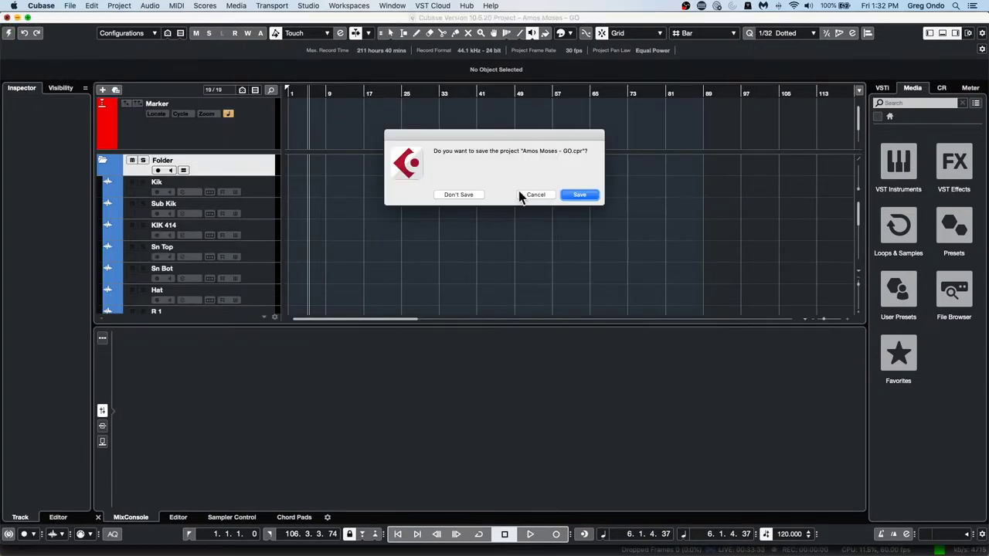
{"action": "left_click", "coordinate": [461, 195]}
Switch to the already open be someone project.
{"action": "left_click", "coordinate": [354, 7]}
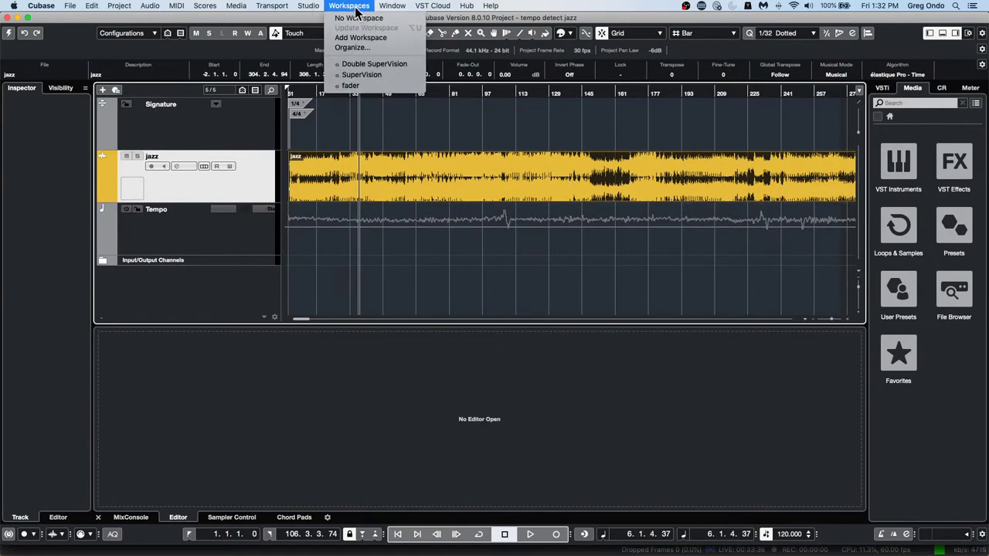
{"action": "mouse_move", "coordinate": [300, 5]}
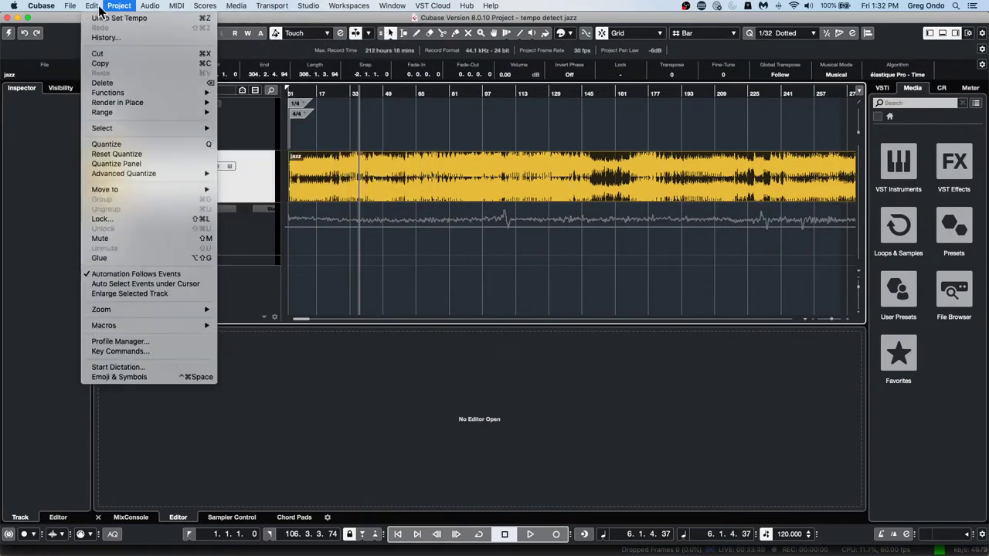
{"action": "mouse_move", "coordinate": [59, 8]}
{"action": "mouse_move", "coordinate": [392, 6]}
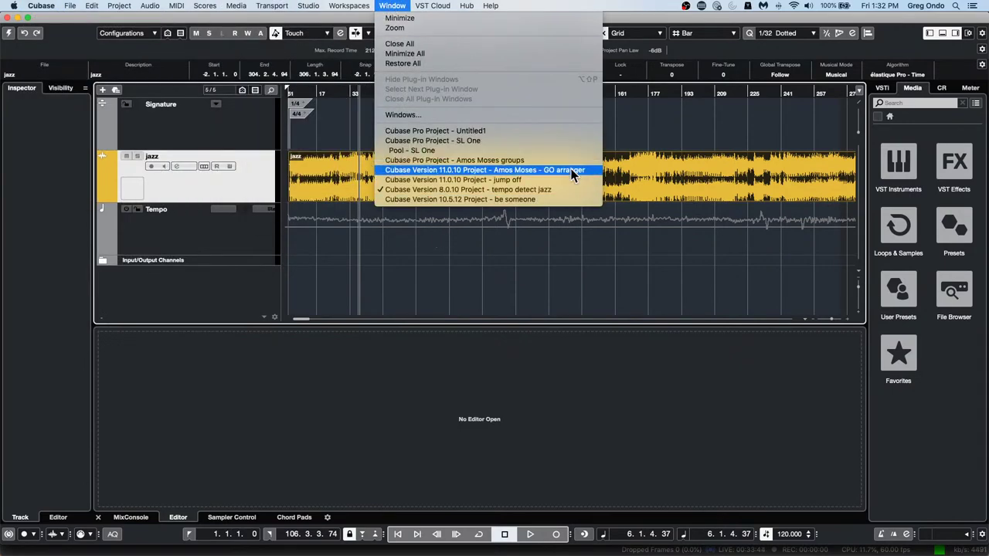
{"action": "left_click", "coordinate": [570, 200]}
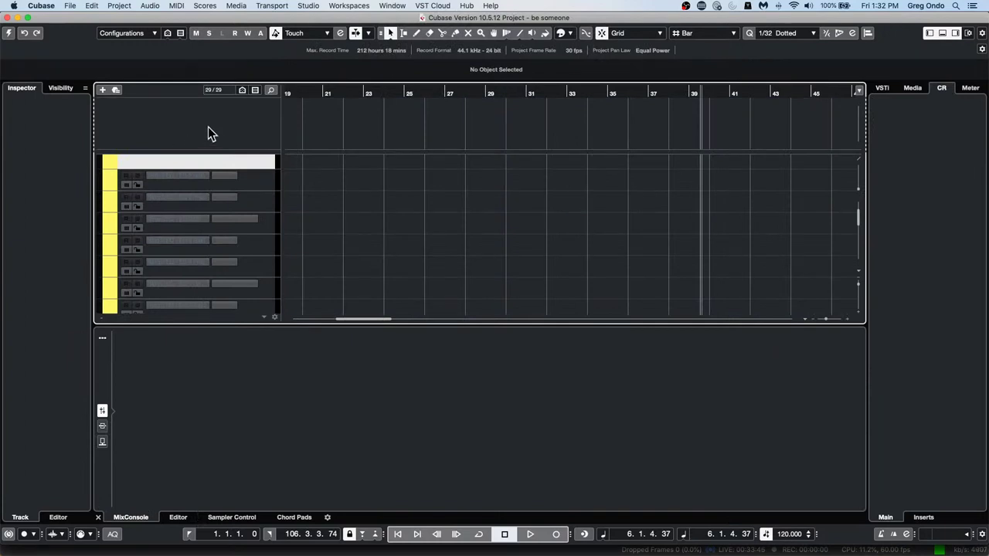
Open the VCL vocal event in the Sample Editor and enable VariAudio editing to inspect its pitch segments around bars 17 to 25.
{"action": "double_click", "coordinate": [409, 232]}
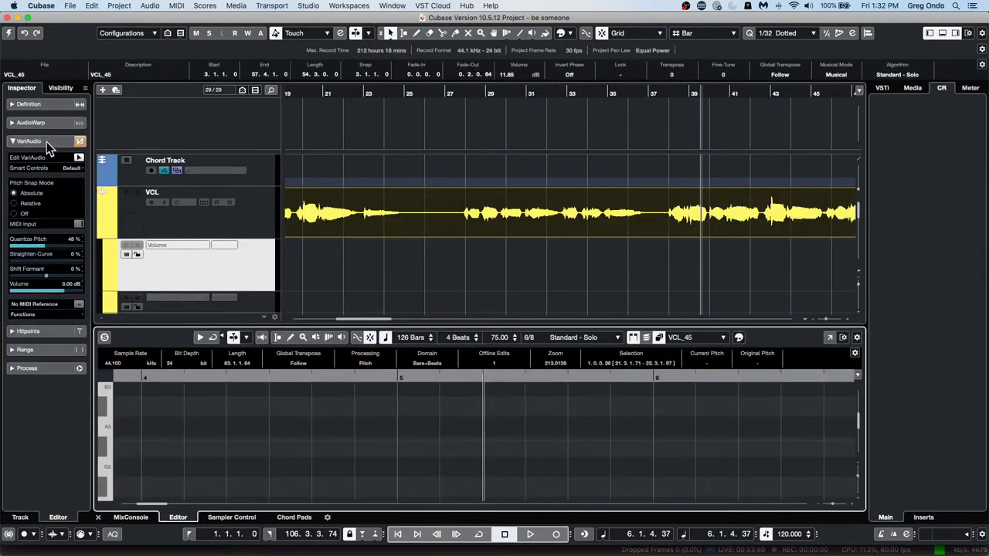
{"action": "left_click", "coordinate": [46, 142]}
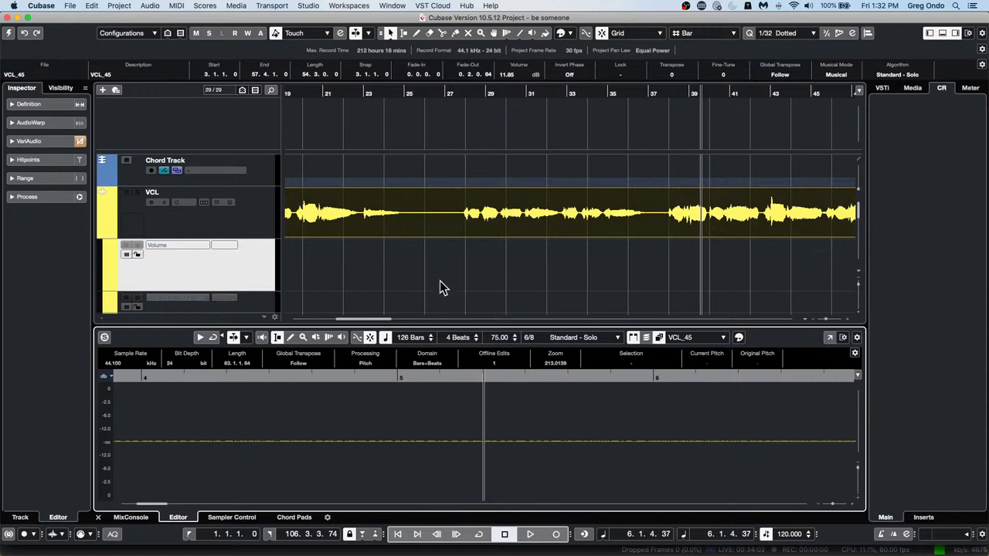
{"action": "left_click_drag", "start_coordinate": [375, 380], "coordinate": [415, 349]}
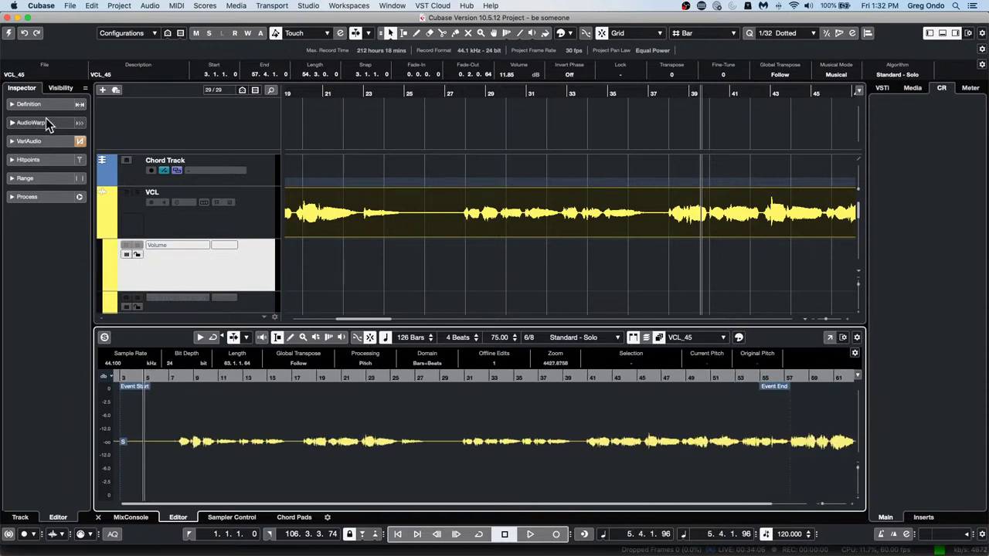
{"action": "left_click", "coordinate": [44, 140]}
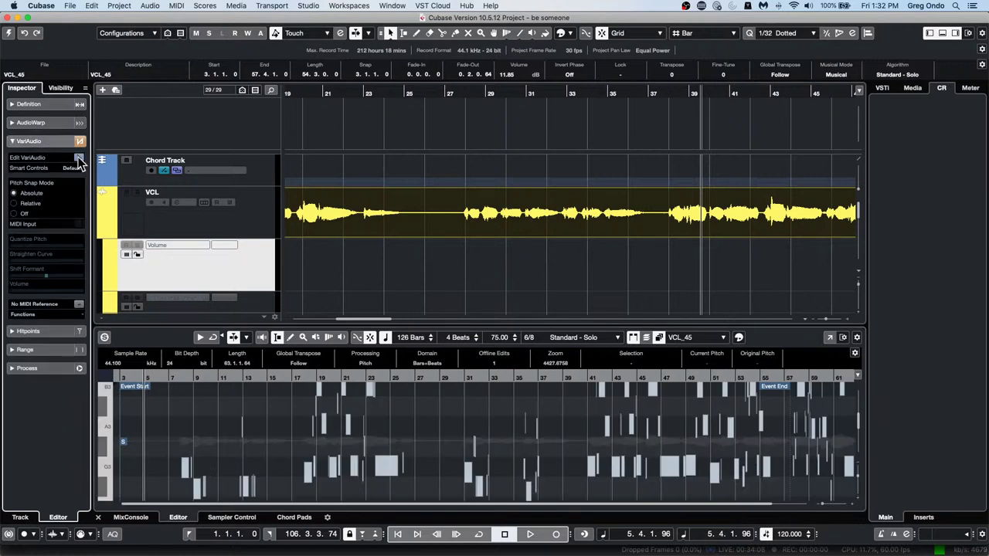
{"action": "left_click", "coordinate": [78, 157]}
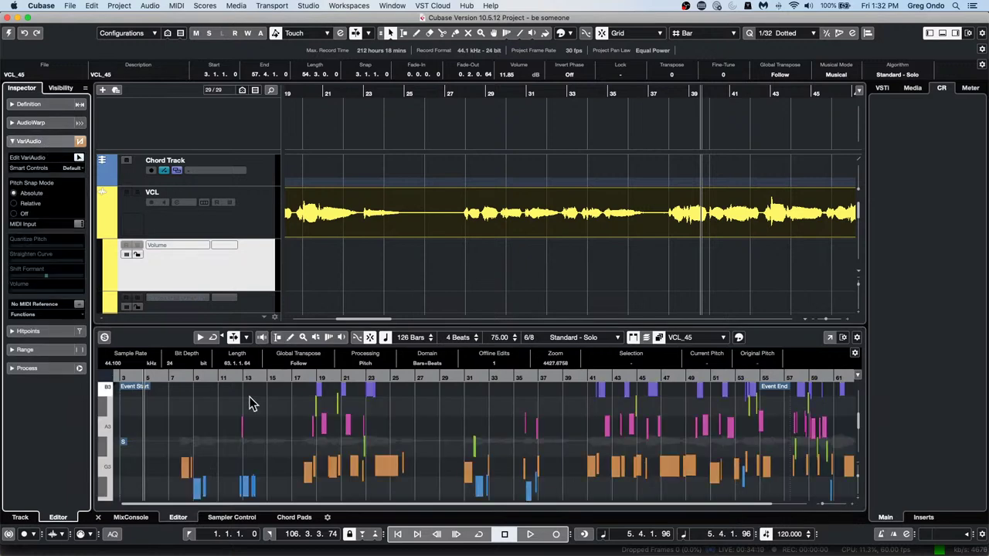
{"action": "left_click_drag", "start_coordinate": [315, 377], "coordinate": [311, 415]}
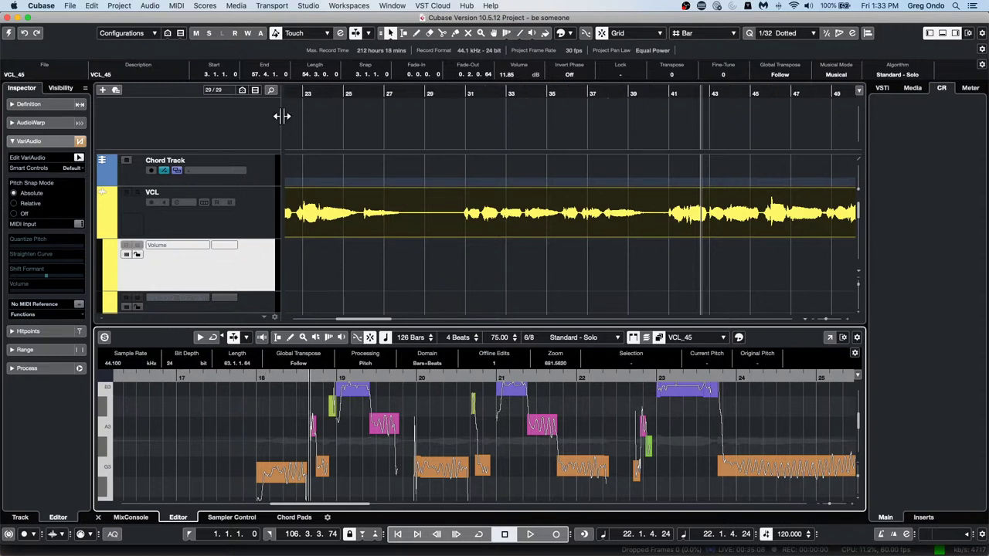
Open bicycle.cpr from the bicycle folder within Projects and activate that project.
{"action": "left_click", "coordinate": [69, 7]}
{"action": "mouse_move", "coordinate": [98, 198]}
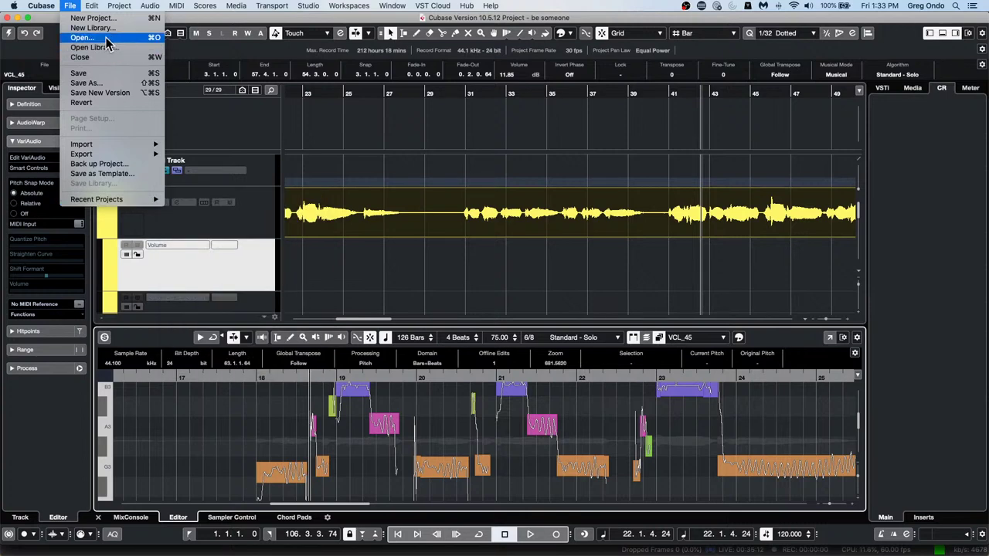
{"action": "left_click", "coordinate": [261, 70]}
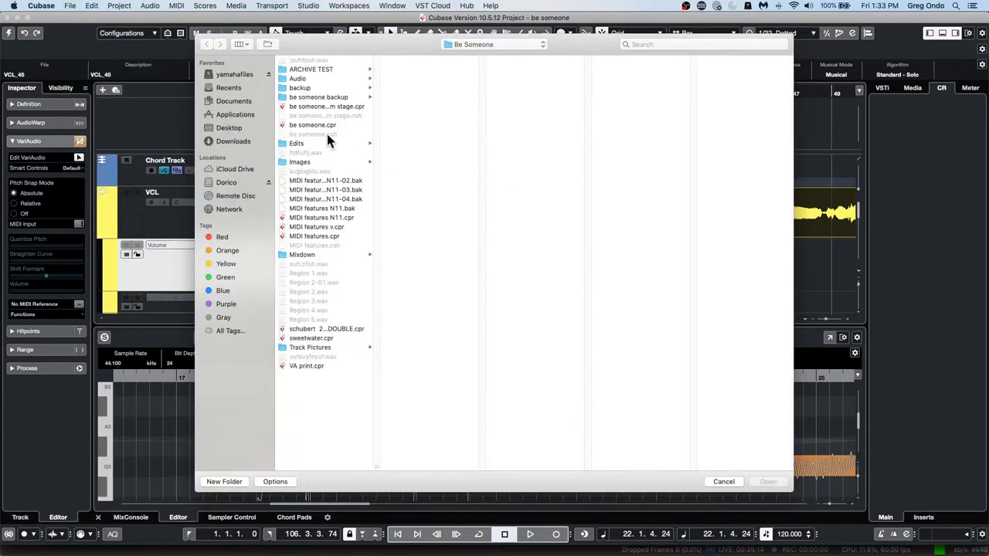
{"action": "left_click", "coordinate": [499, 44]}
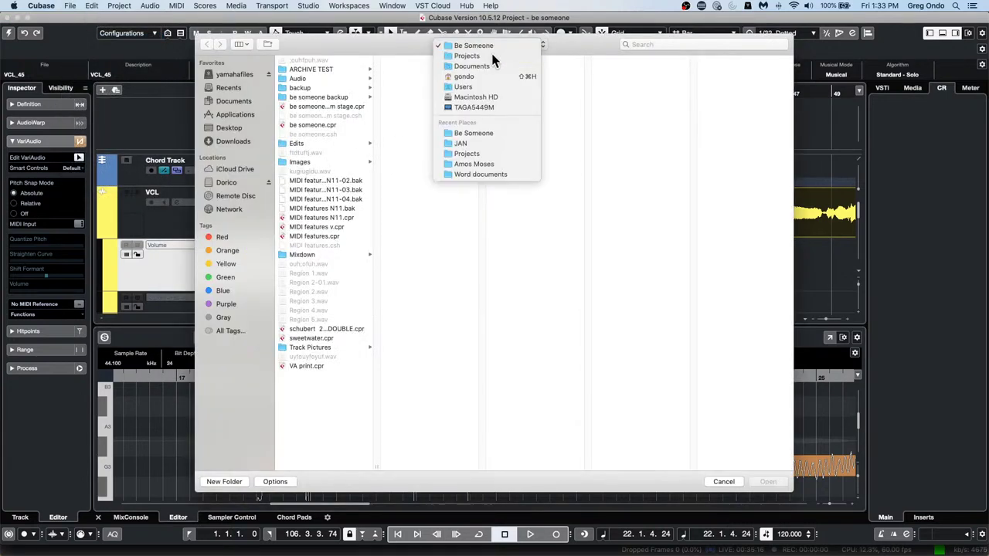
{"action": "left_click", "coordinate": [491, 51]}
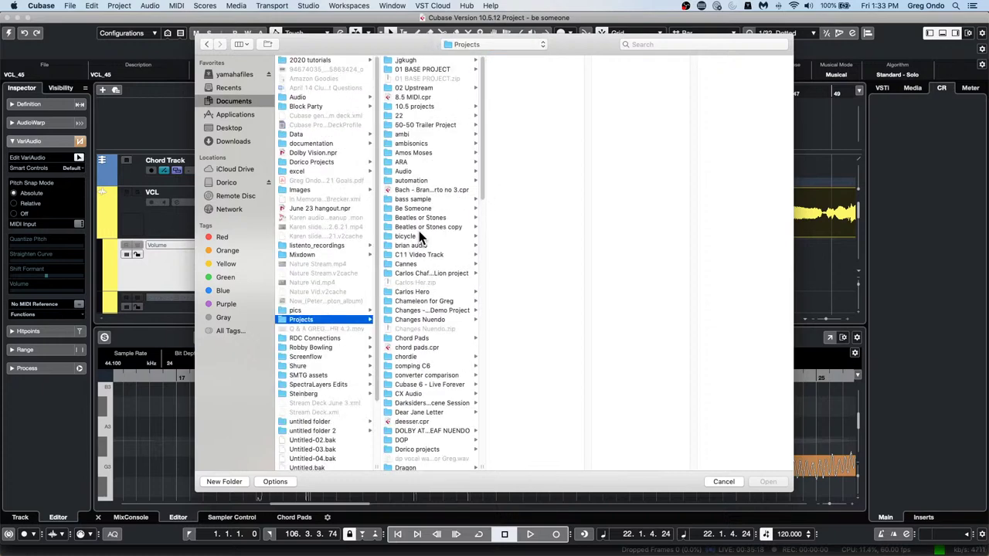
{"action": "left_click", "coordinate": [418, 236]}
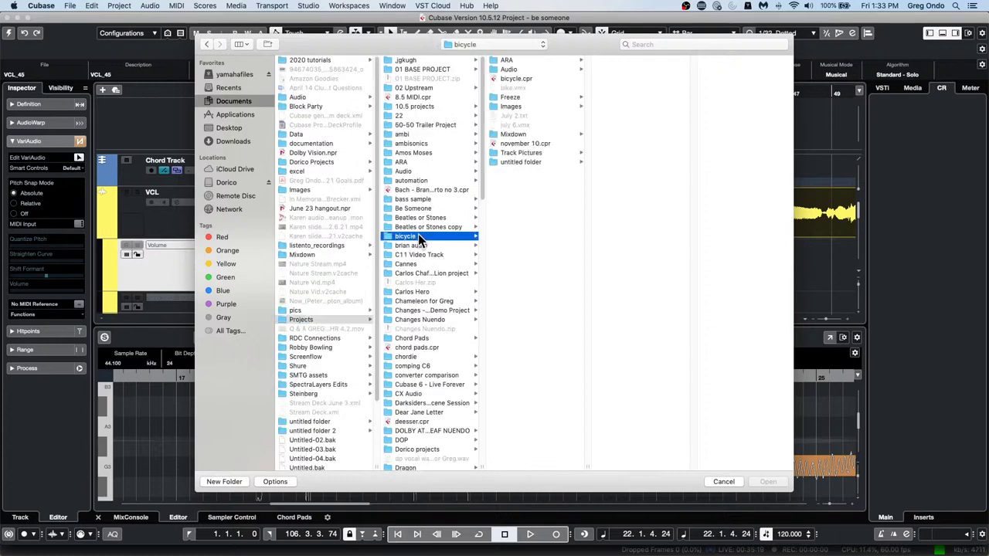
{"action": "double_click", "coordinate": [525, 78]}
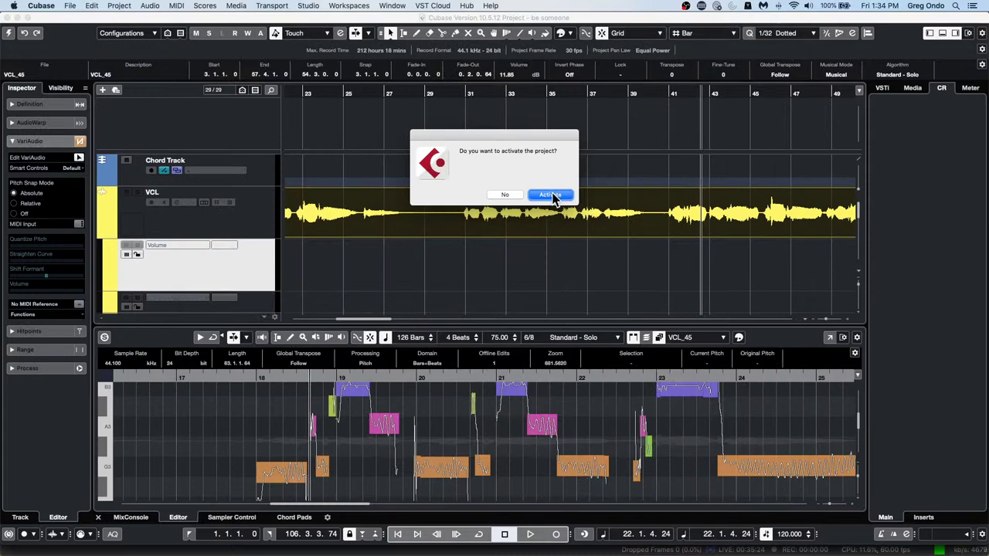
{"action": "left_click", "coordinate": [550, 196]}
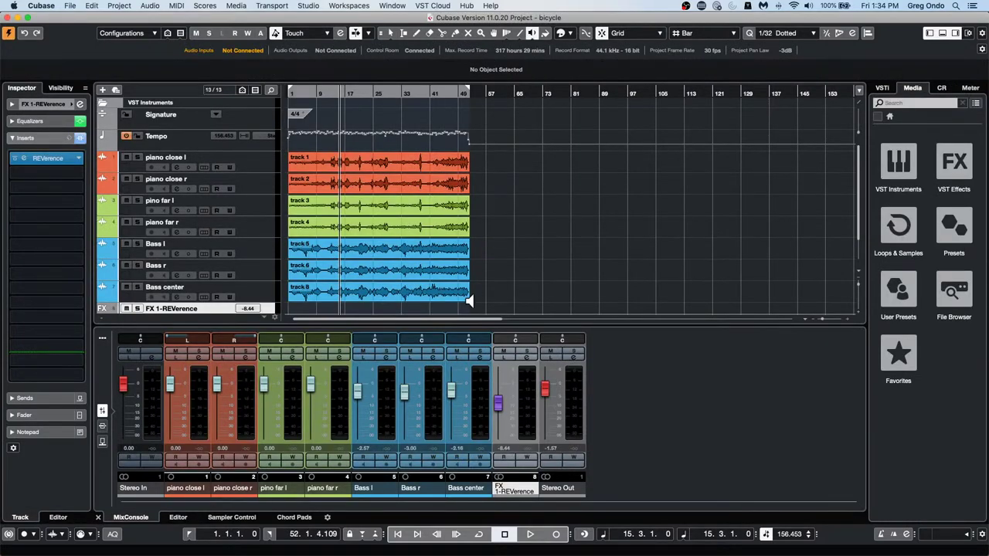
Enable automation writing on Stereo Out during playback, pull its fader down to about -56.3 dB, and stop playback.
{"action": "key", "text": "space"}
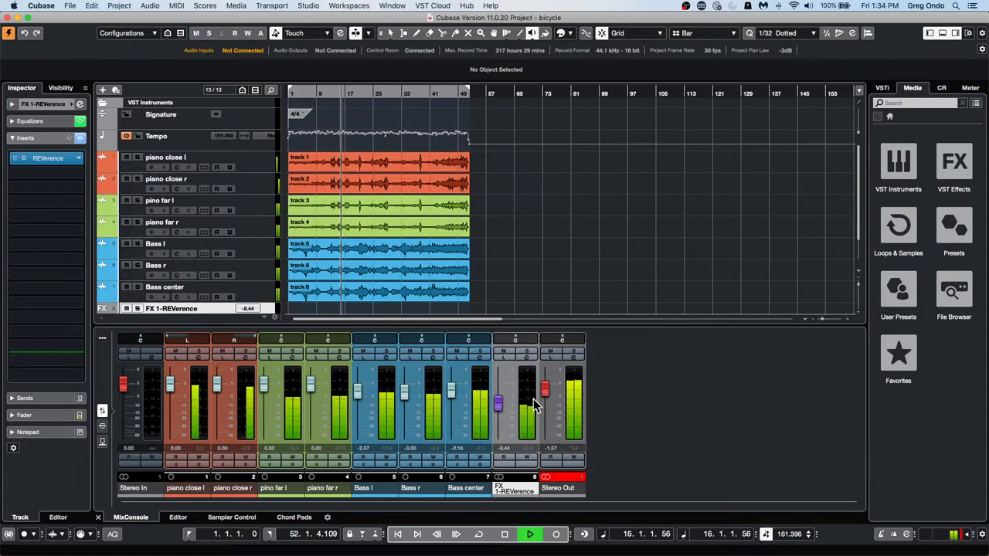
{"action": "left_click", "coordinate": [578, 460]}
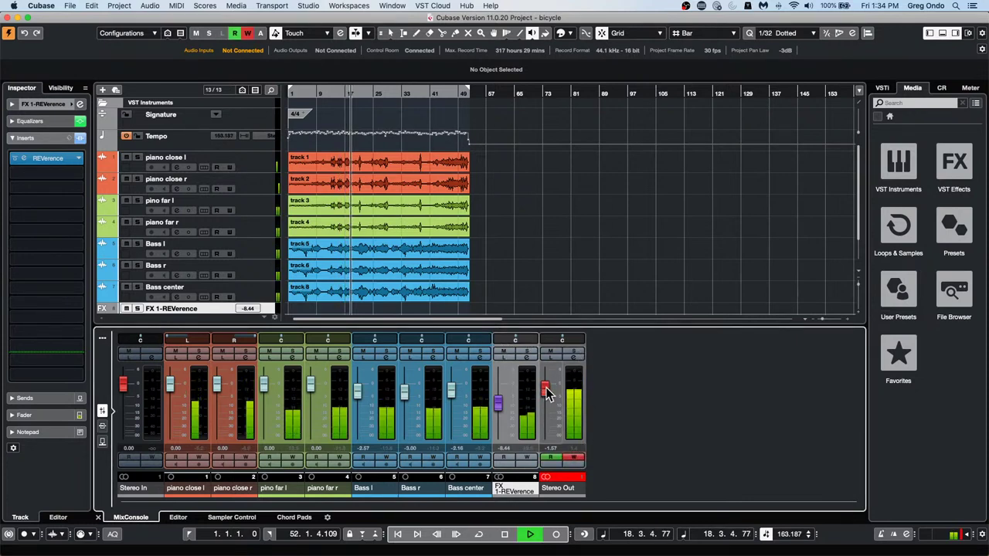
{"action": "left_click_drag", "start_coordinate": [545, 391], "coordinate": [543, 431]}
{"action": "key", "text": "space"}
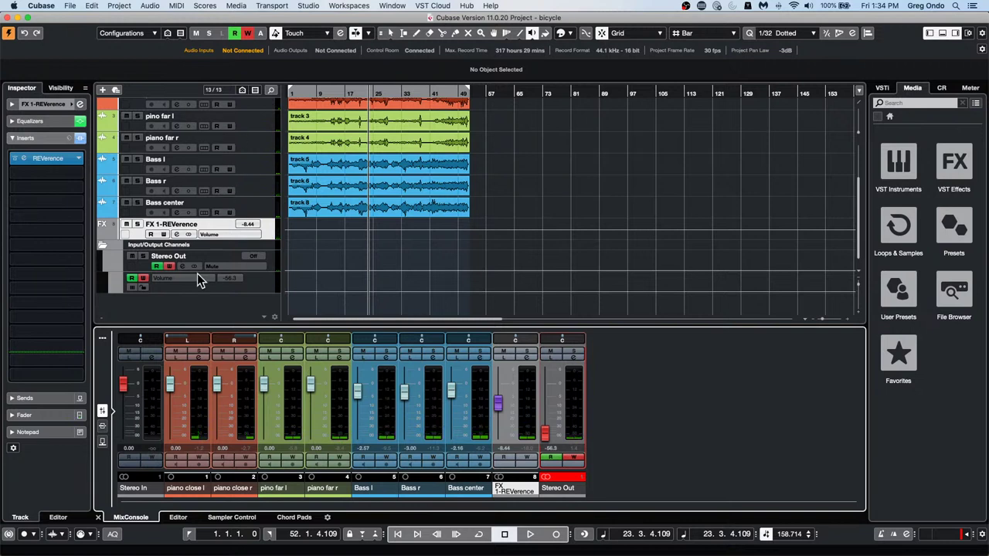
Collapse and reopen the Input/Output Channels folder in the track list and select its Stereo Out track.
{"action": "left_click", "coordinate": [102, 245]}
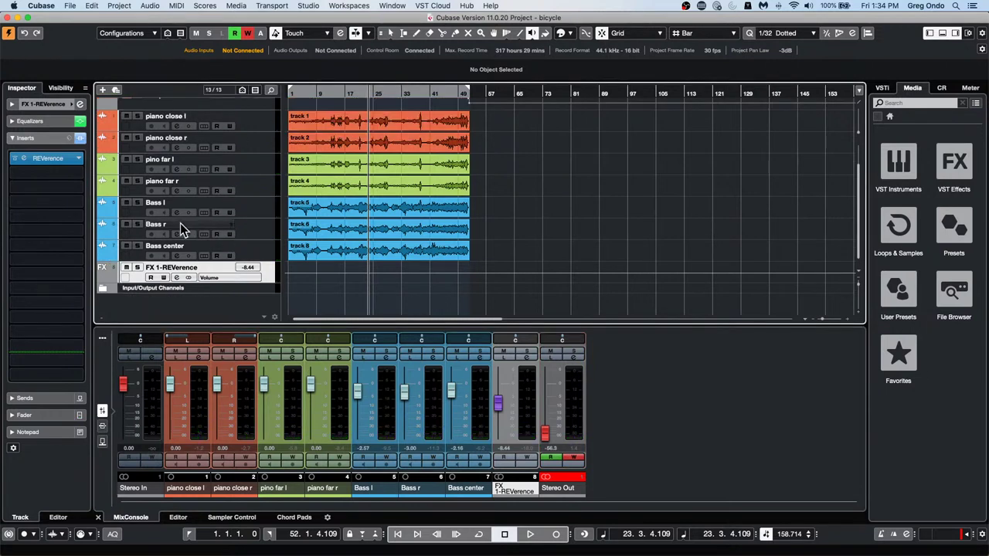
{"action": "left_click", "coordinate": [103, 288]}
{"action": "scroll", "coordinate": [176, 251], "scroll_direction": "down", "scroll_amount": 2}
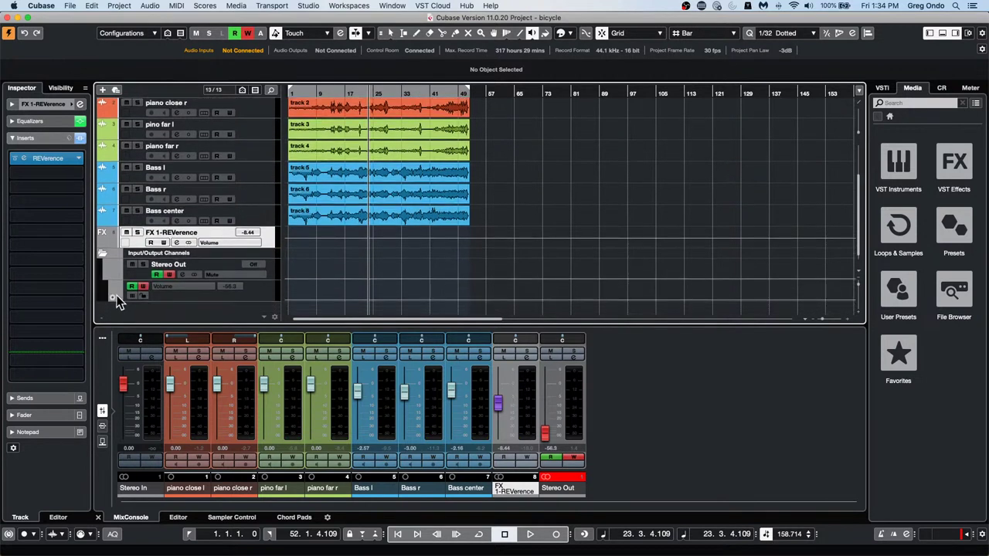
{"action": "left_click", "coordinate": [139, 282]}
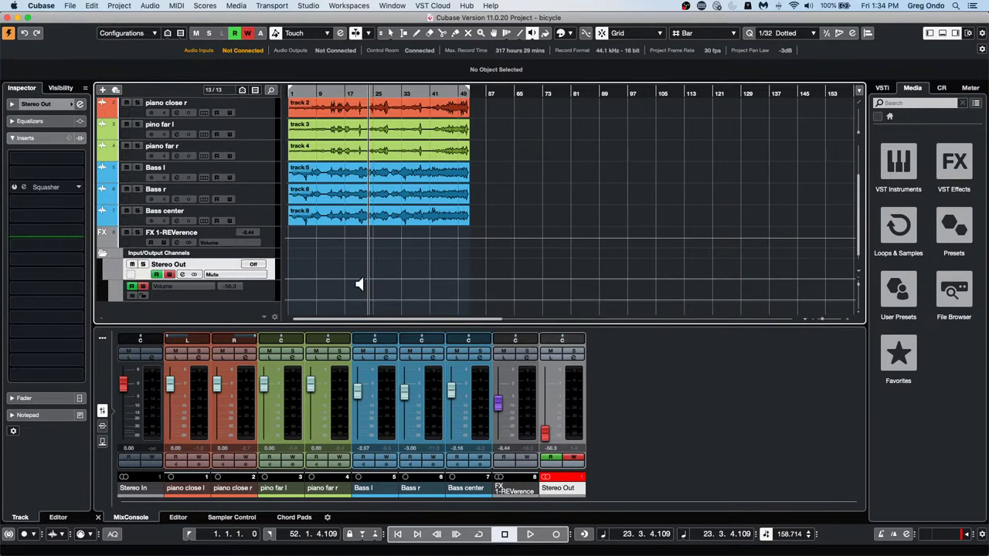
Draw mute automation on the Stereo Out track that is on from about bar 36 to bar 43.
{"action": "right_click", "coordinate": [409, 272]}
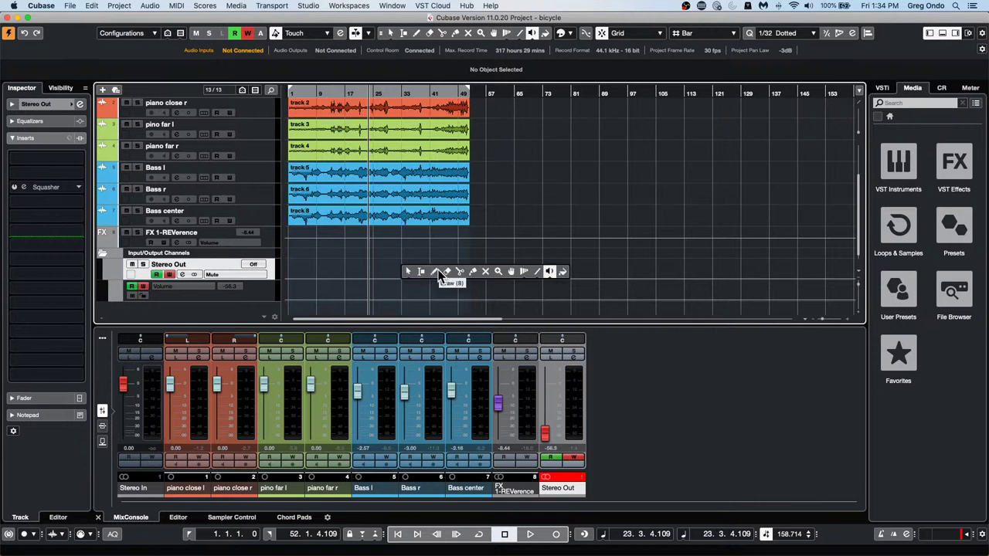
{"action": "left_click", "coordinate": [434, 272]}
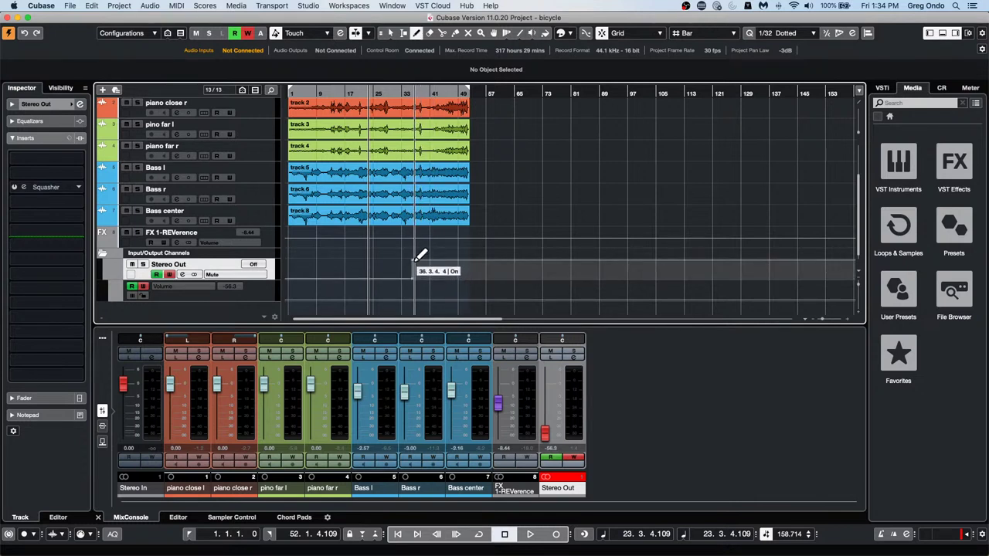
{"action": "left_click_drag", "start_coordinate": [421, 259], "coordinate": [463, 274]}
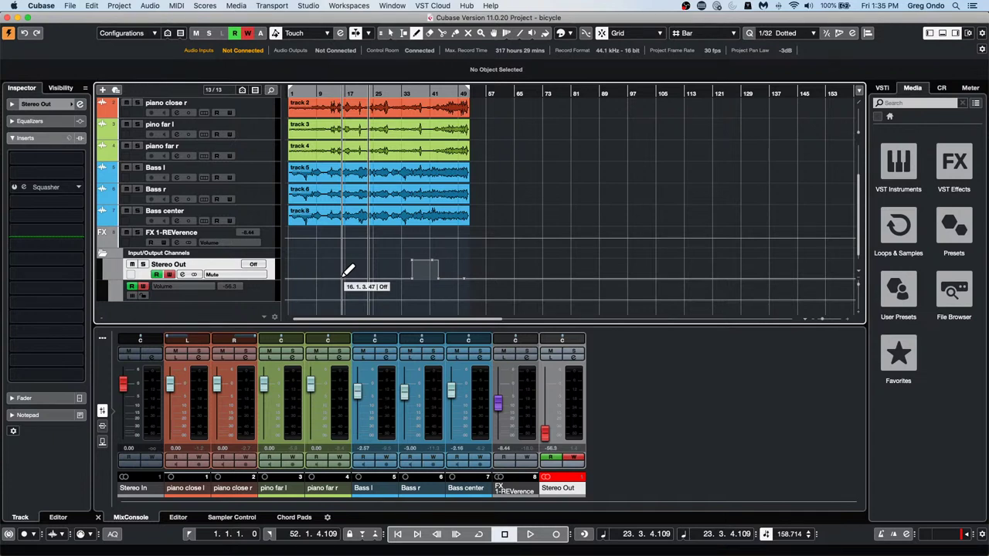
{"action": "left_click", "coordinate": [412, 263]}
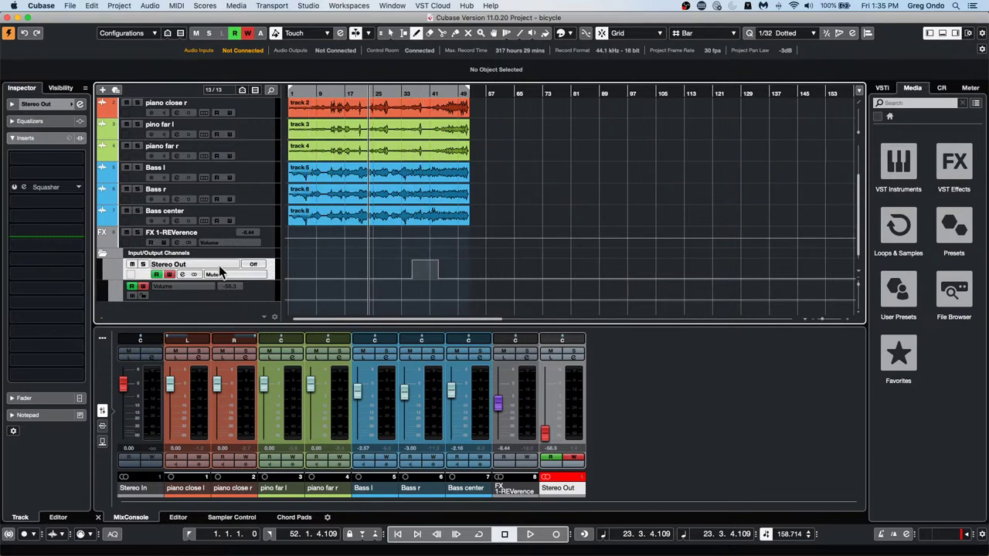
Erase the mute automation points from the Stereo Out track and return to the selection tool.
{"action": "right_click", "coordinate": [439, 275]}
{"action": "left_click", "coordinate": [479, 280]}
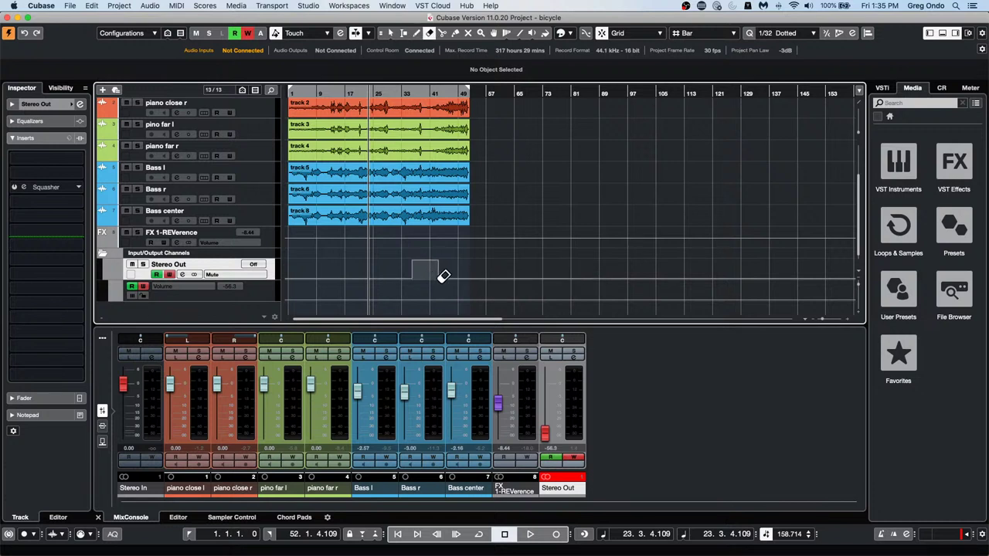
{"action": "left_click", "coordinate": [442, 262]}
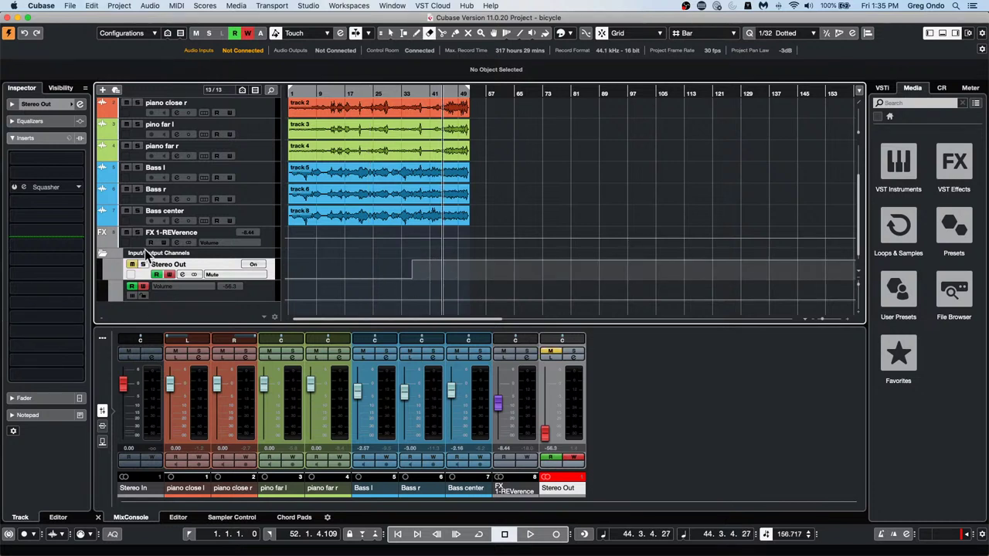
{"action": "key", "text": "1"}
{"action": "key", "text": "super+z"}
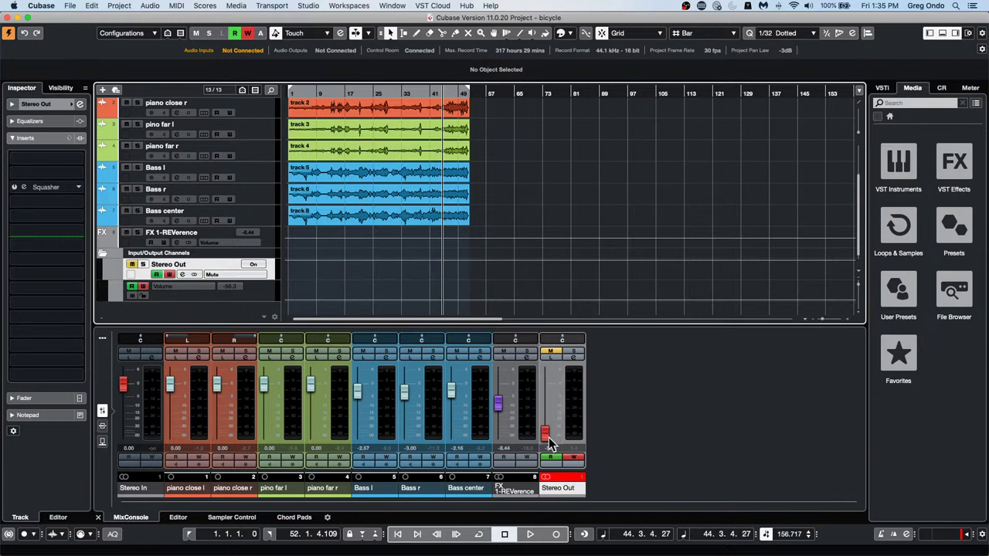
Raise the Stereo Out fader to 6.02 dB and draw a falling straight volume automation line from about bar 36 to 56.
{"action": "left_click_drag", "start_coordinate": [546, 434], "coordinate": [551, 374]}
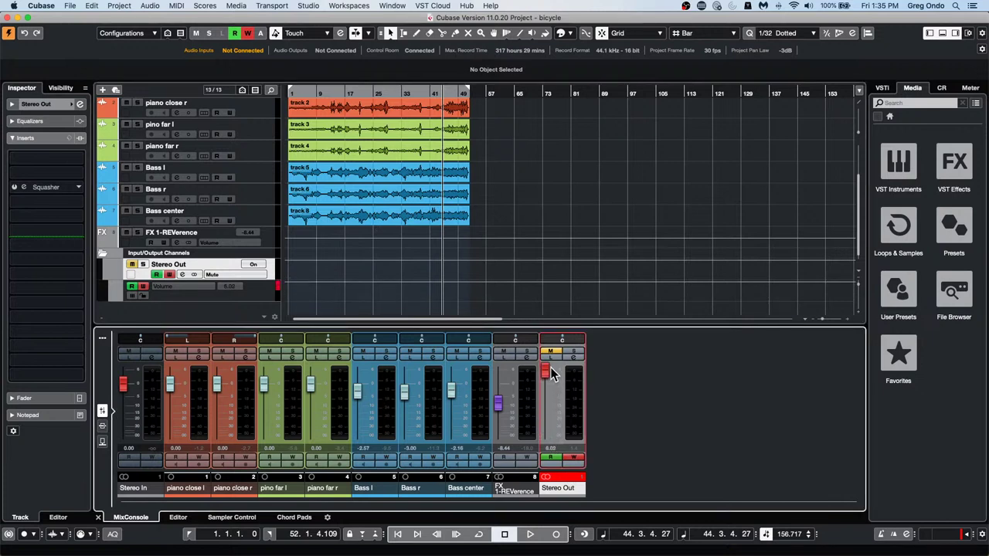
{"action": "right_click", "coordinate": [403, 295]}
{"action": "left_click", "coordinate": [529, 296]}
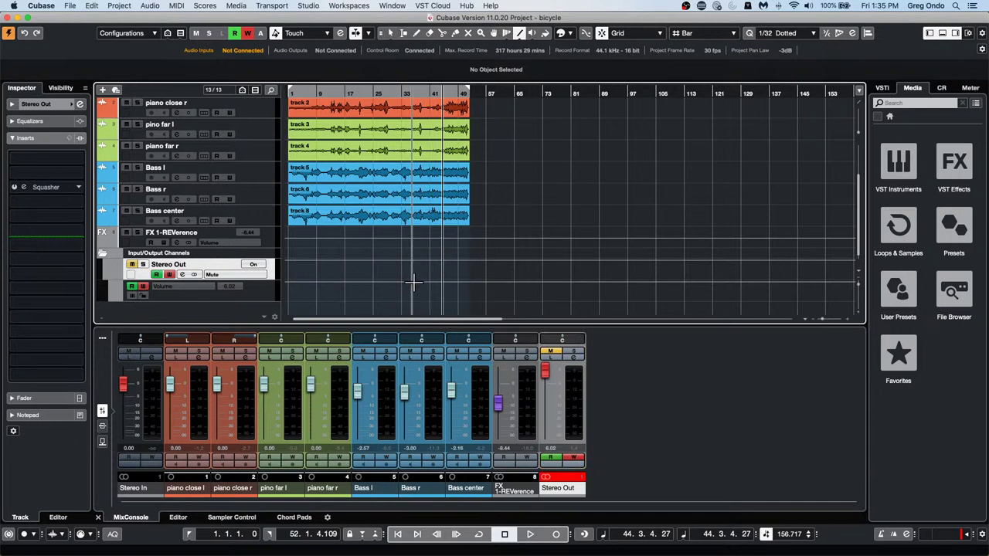
{"action": "left_click_drag", "start_coordinate": [412, 283], "coordinate": [480, 313]}
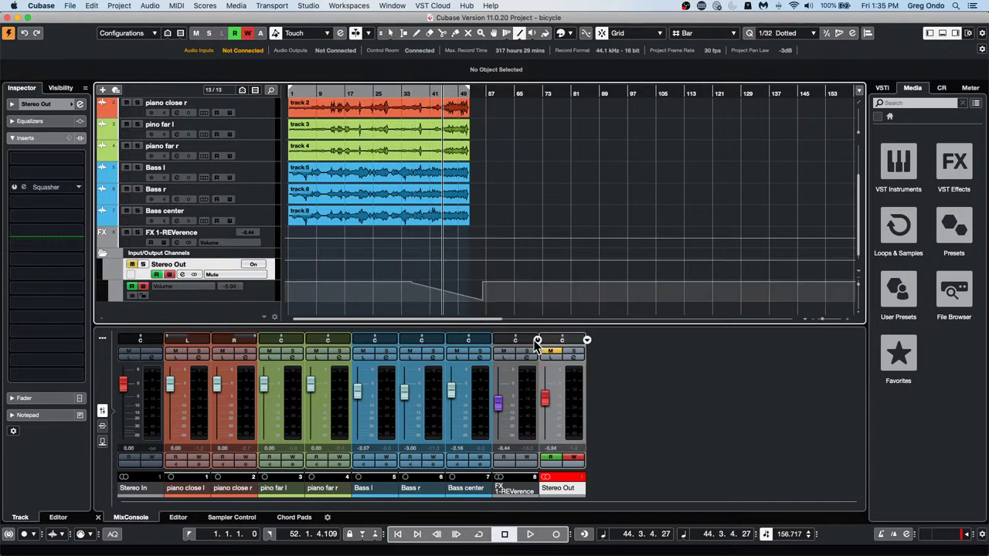
Draw rising and falling straight lines of Stereo Out volume automation between about bar 3 and bar 44.
{"action": "right_click", "coordinate": [403, 289]}
{"action": "key", "text": "Escape"}
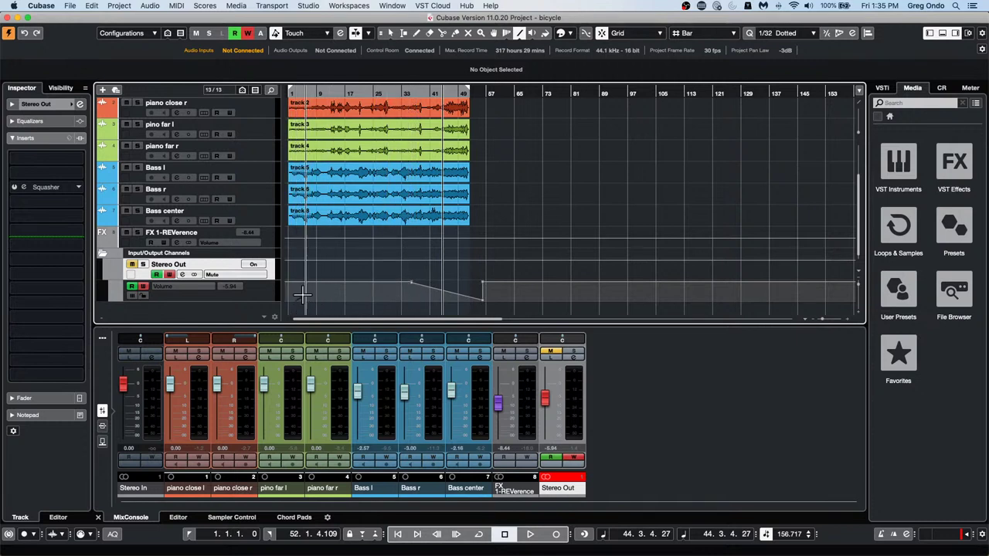
{"action": "mouse_move", "coordinate": [294, 300]}
{"action": "left_mouse_down"}
{"action": "mouse_move", "coordinate": [343, 283]}
{"action": "mouse_move", "coordinate": [395, 296]}
{"action": "mouse_move", "coordinate": [419, 284]}
{"action": "mouse_move", "coordinate": [442, 295]}
{"action": "left_mouse_up"}
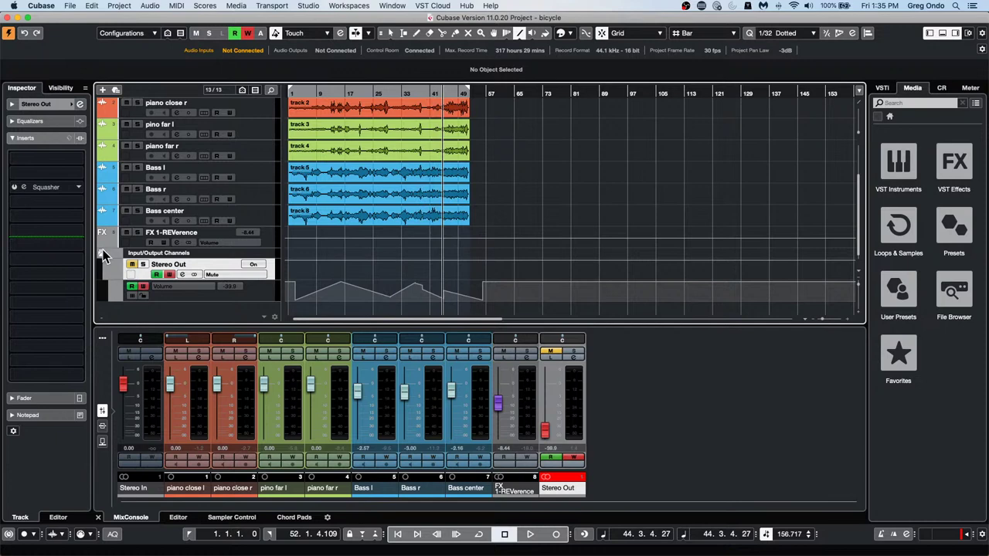
Collapse the Input/Output Channels folder to hide the Stereo Out automation and look over the remaining tracks.
{"action": "left_click", "coordinate": [103, 254]}
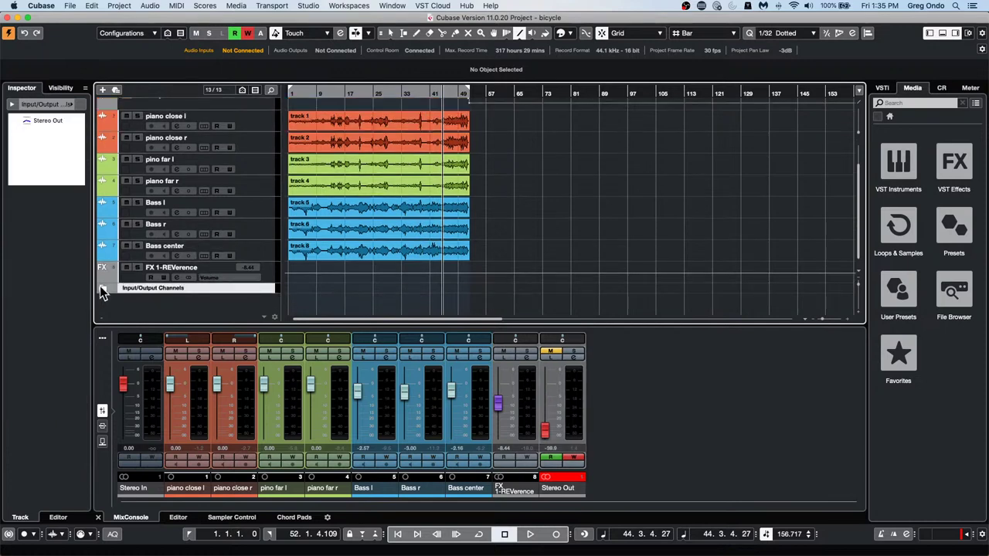
{"action": "left_click", "coordinate": [102, 287]}
{"action": "left_click", "coordinate": [102, 287]}
{"action": "scroll", "coordinate": [224, 234], "scroll_direction": "up", "scroll_amount": 2}
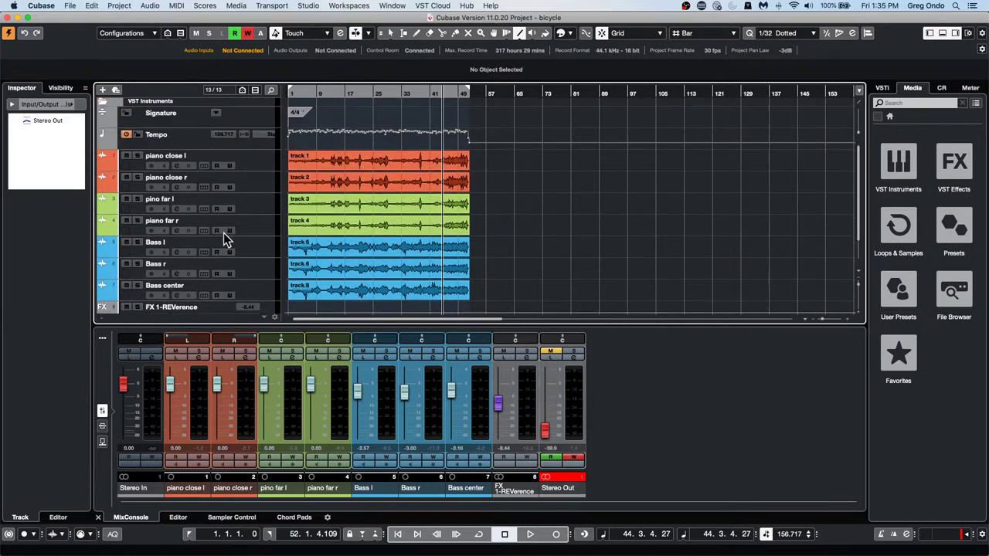
{"action": "scroll", "coordinate": [224, 232], "scroll_direction": "down", "scroll_amount": 2}
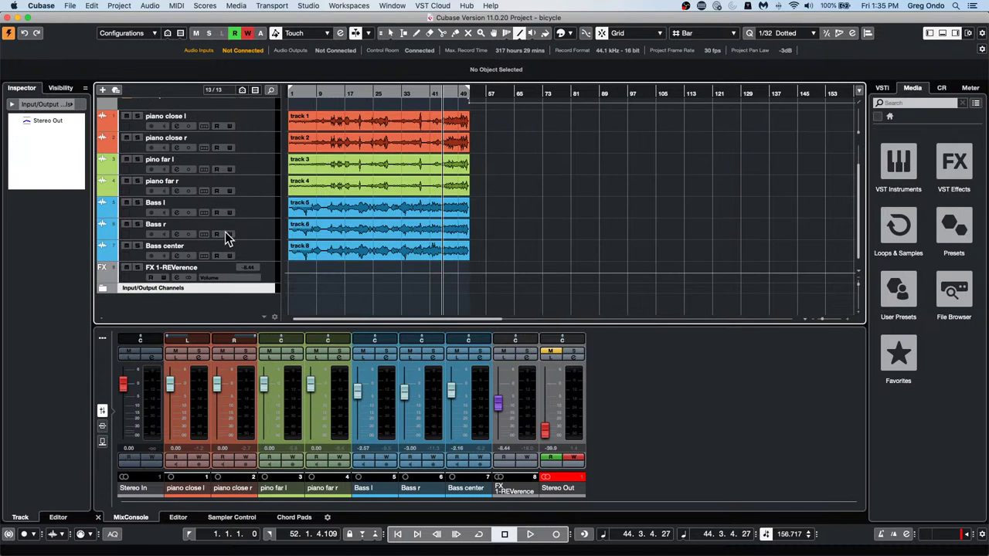
Expand the Input/Output Channels folder and draw a falling Stereo Out volume line from about bar 44 to bar 66.
{"action": "left_click", "coordinate": [101, 290]}
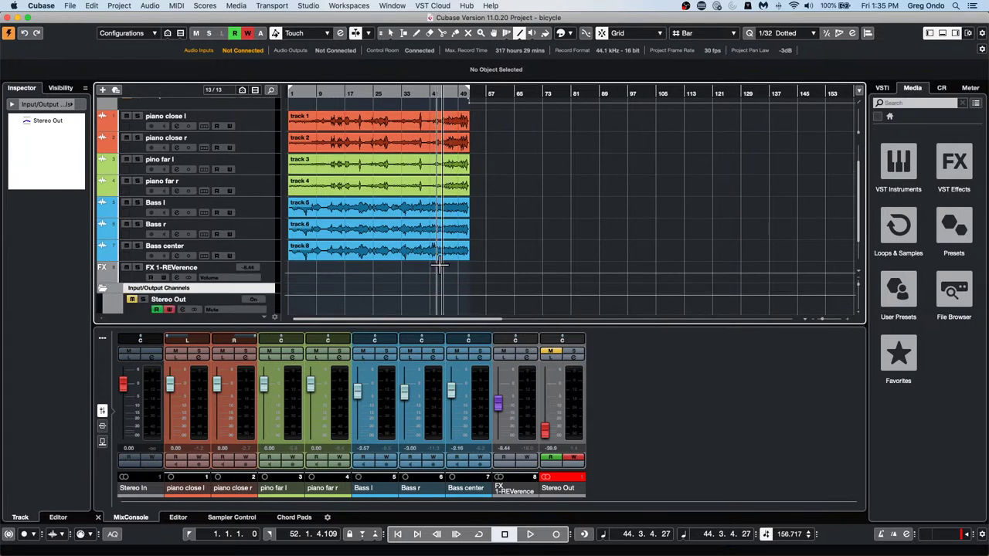
{"action": "left_click", "coordinate": [109, 311]}
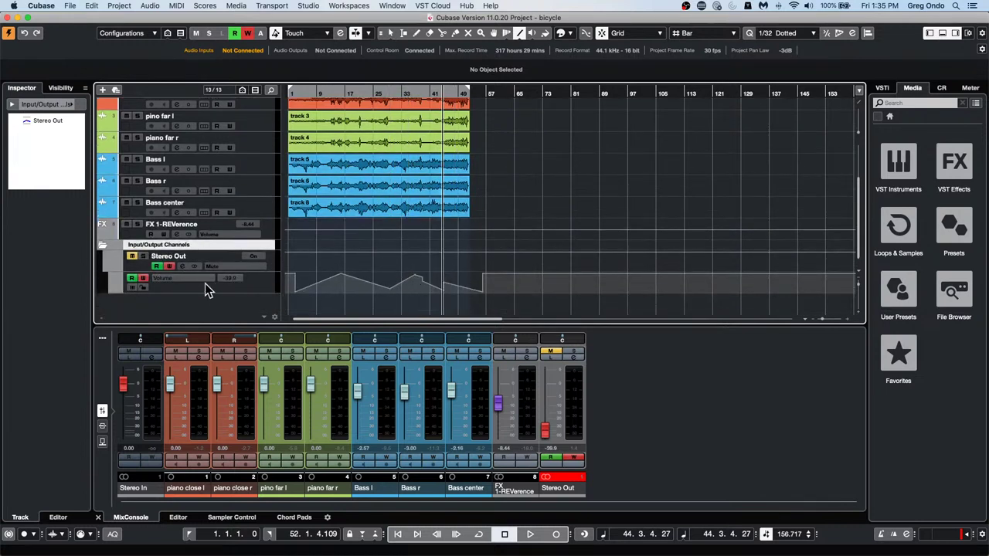
{"action": "left_click_drag", "start_coordinate": [444, 278], "coordinate": [521, 292]}
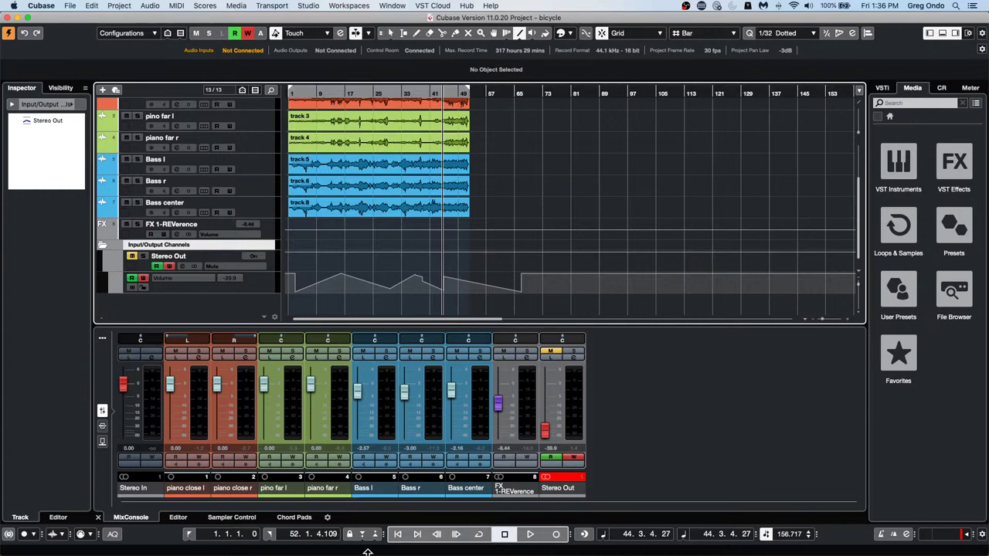
Switch to Finder and open the file information for HALion 6 in the Applications folder.
{"action": "mouse_move", "coordinate": [374, 552]}
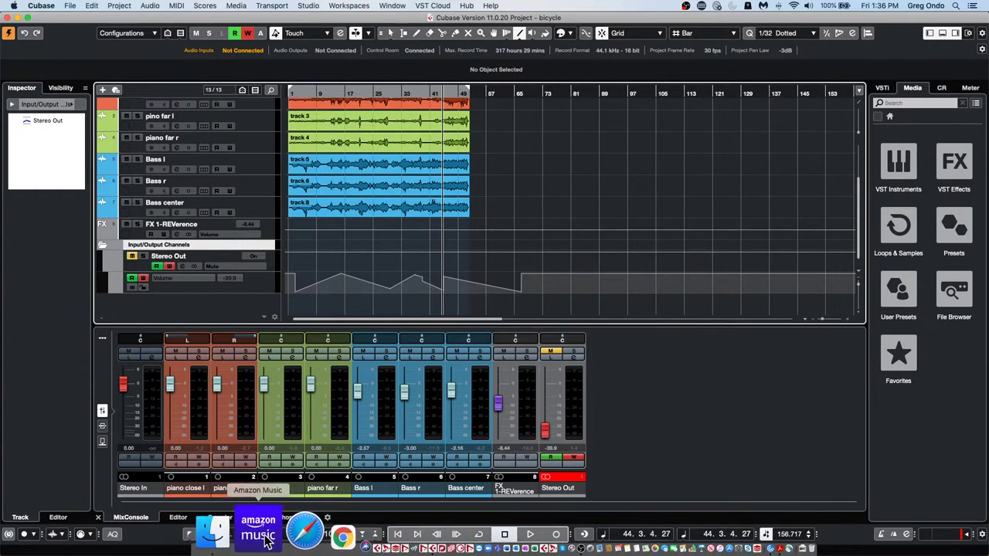
{"action": "left_click", "coordinate": [255, 533]}
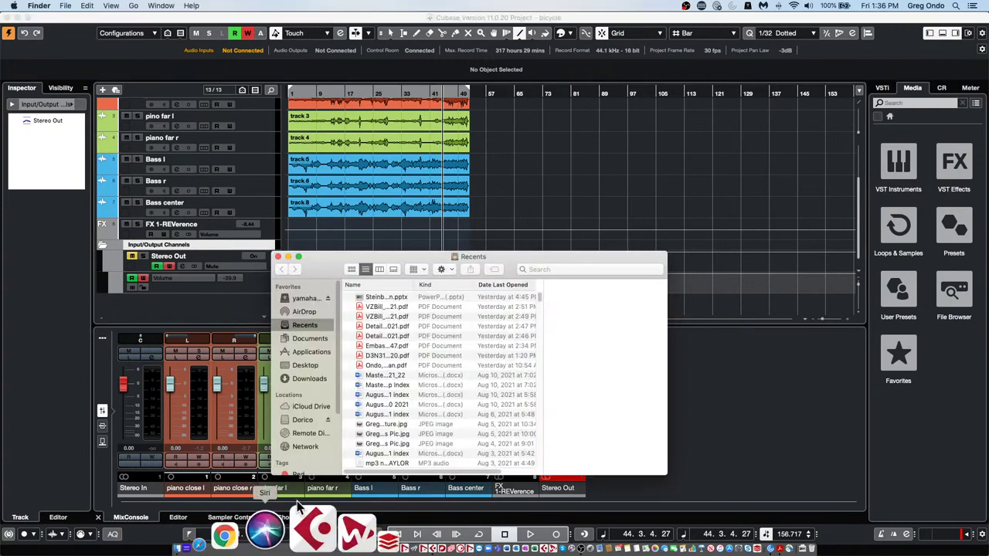
{"action": "left_click", "coordinate": [306, 354]}
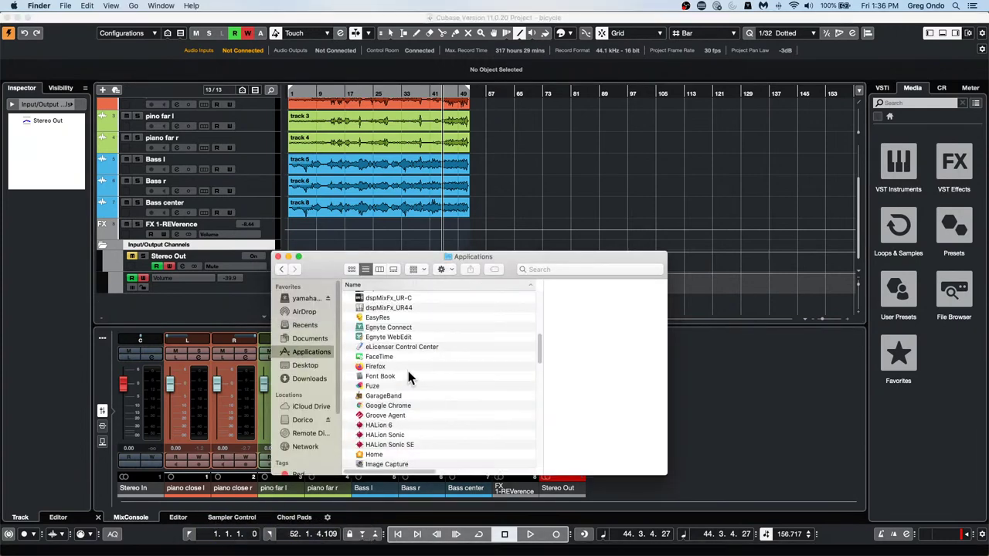
{"action": "scroll", "coordinate": [381, 391], "scroll_direction": "down", "scroll_amount": 1}
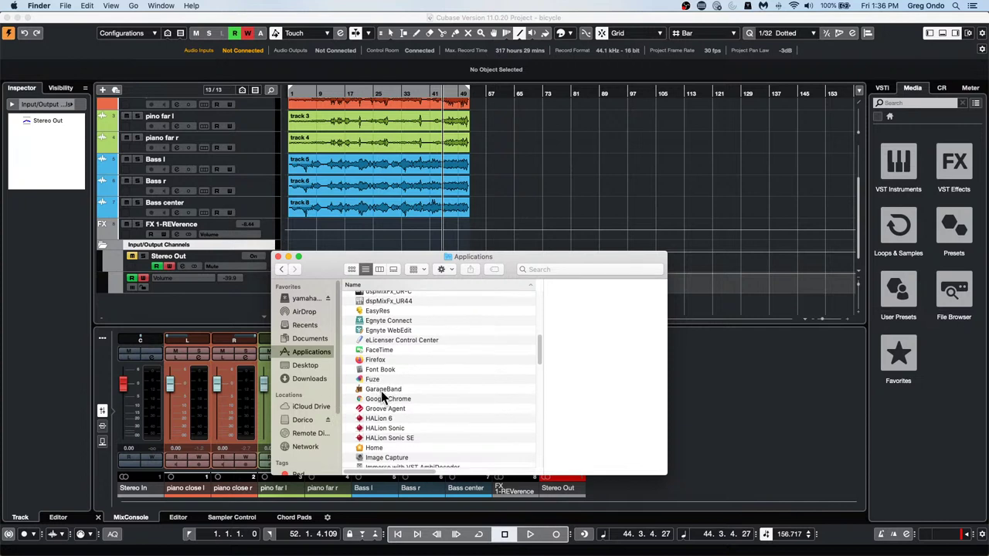
{"action": "right_click", "coordinate": [376, 415]}
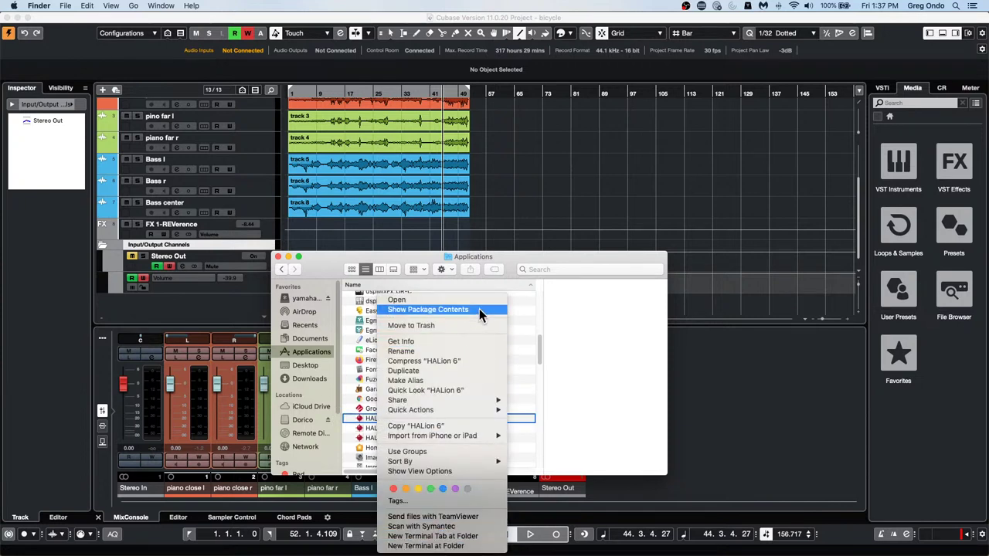
{"action": "left_click", "coordinate": [467, 341]}
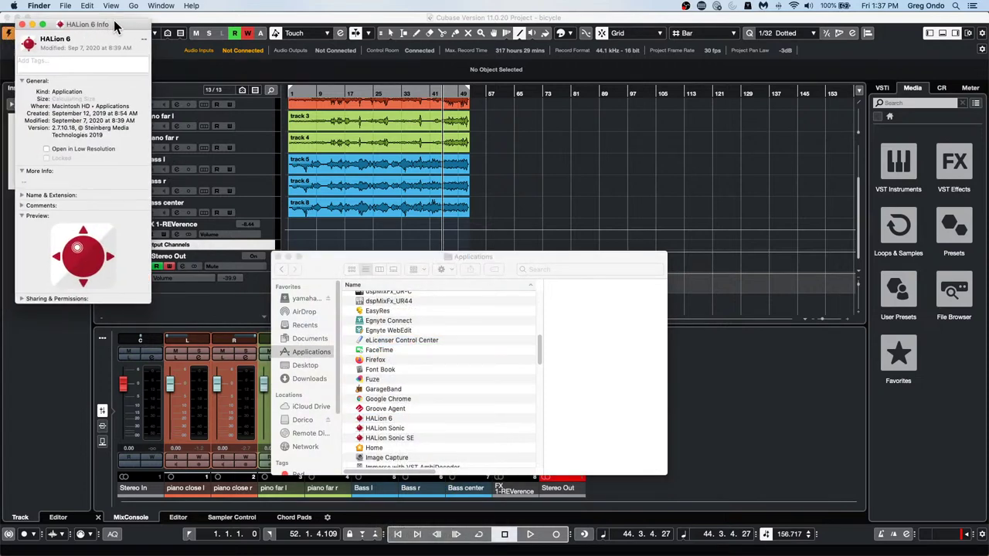
Examine the name, extension and comments in the HALion 6 file information, close it and return to Cubase.
{"action": "left_click_drag", "start_coordinate": [95, 22], "coordinate": [249, 146]}
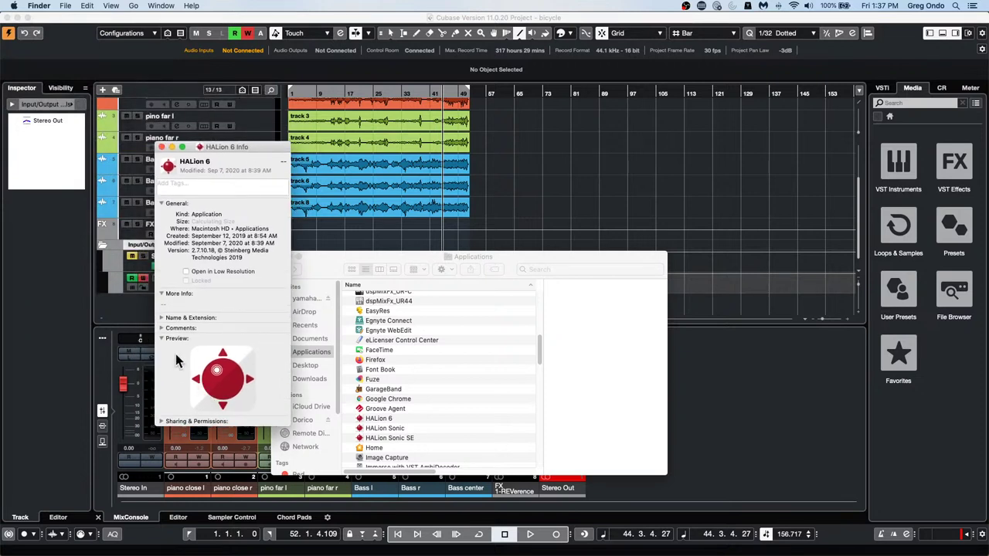
{"action": "left_click", "coordinate": [160, 317]}
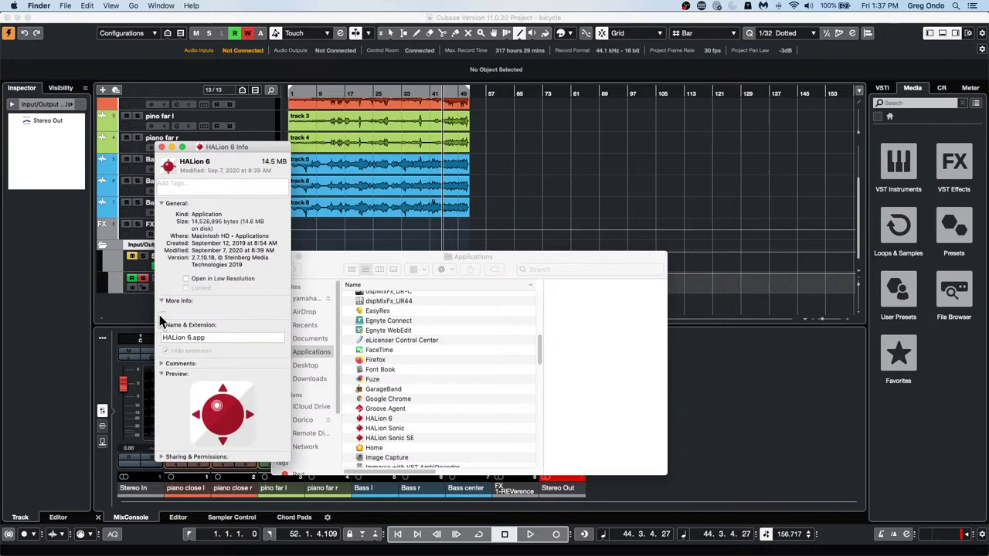
{"action": "left_click", "coordinate": [162, 362]}
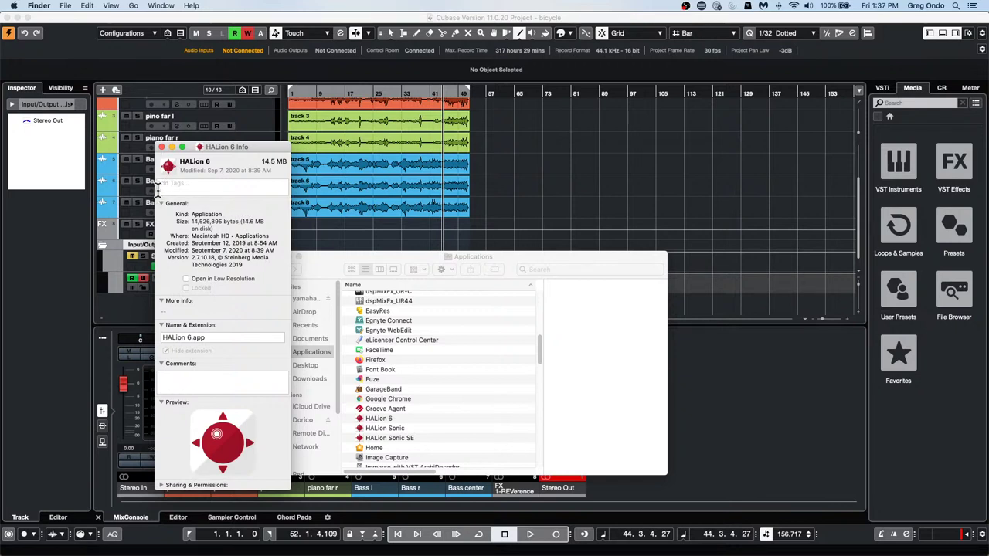
{"action": "left_click", "coordinate": [160, 147]}
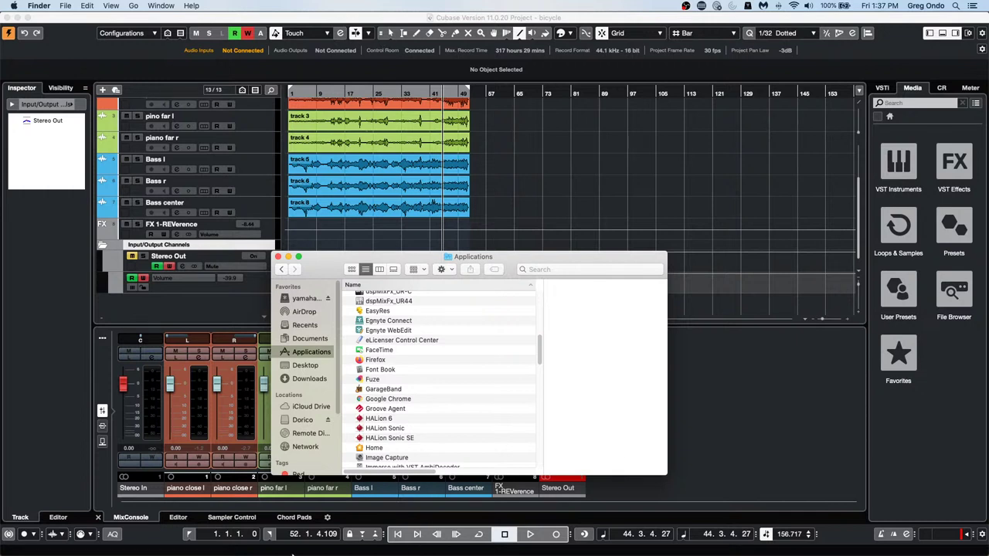
{"action": "mouse_move", "coordinate": [293, 554]}
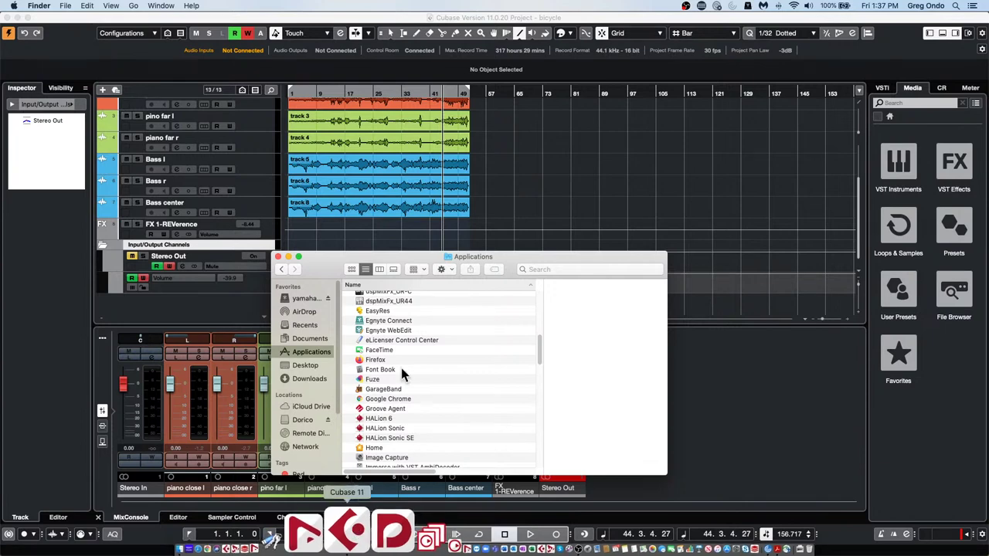
{"action": "left_click", "coordinate": [480, 136]}
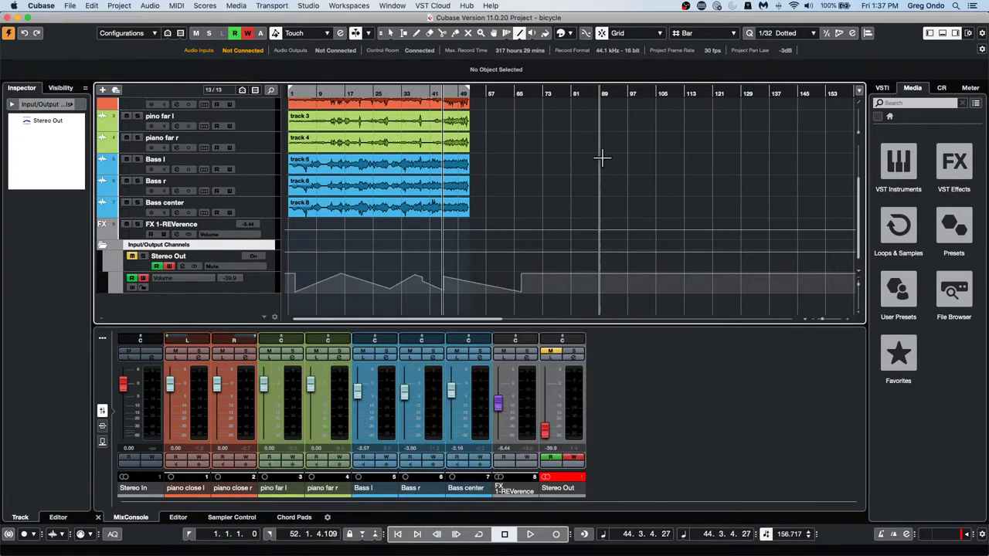
Look up the installed Cubase Pro version and build in the program's About information.
{"action": "left_click", "coordinate": [255, 6]}
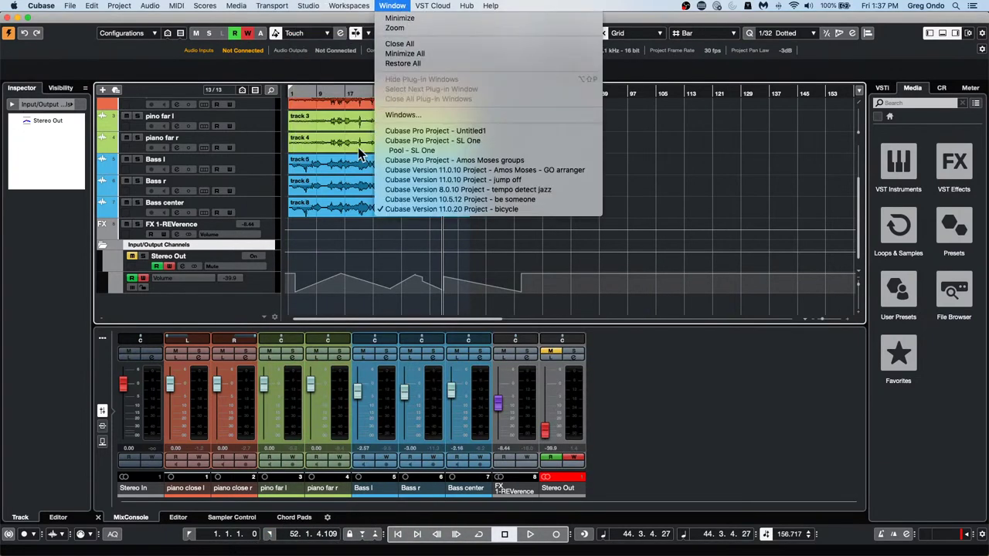
{"action": "left_click", "coordinate": [337, 235]}
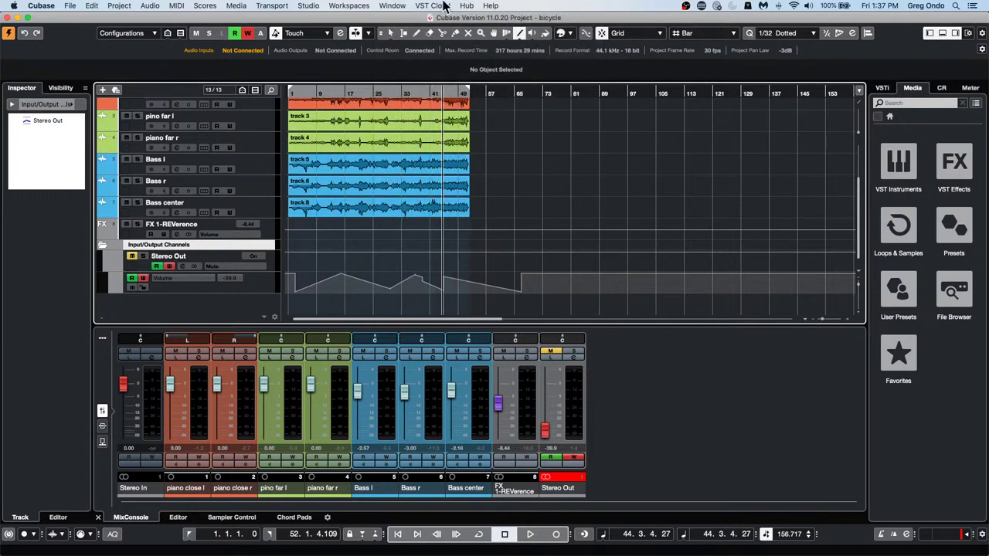
{"action": "left_click", "coordinate": [392, 5]}
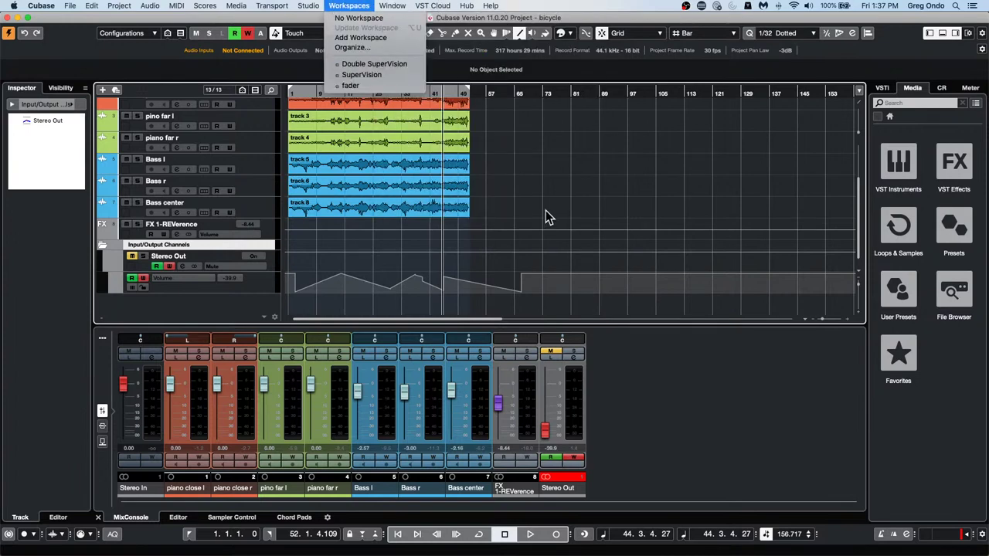
{"action": "left_click", "coordinate": [545, 215]}
{"action": "left_click", "coordinate": [489, 5]}
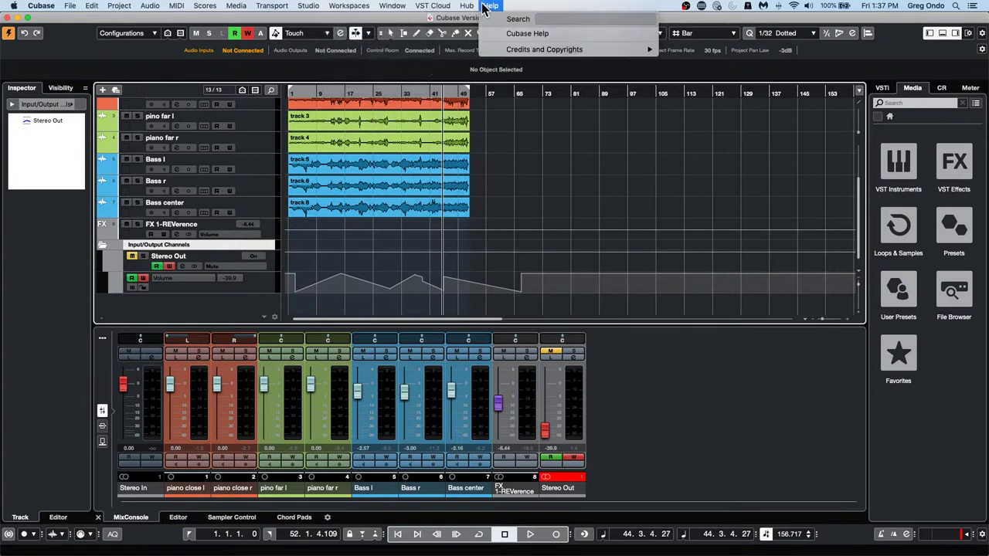
{"action": "mouse_move", "coordinate": [41, 6]}
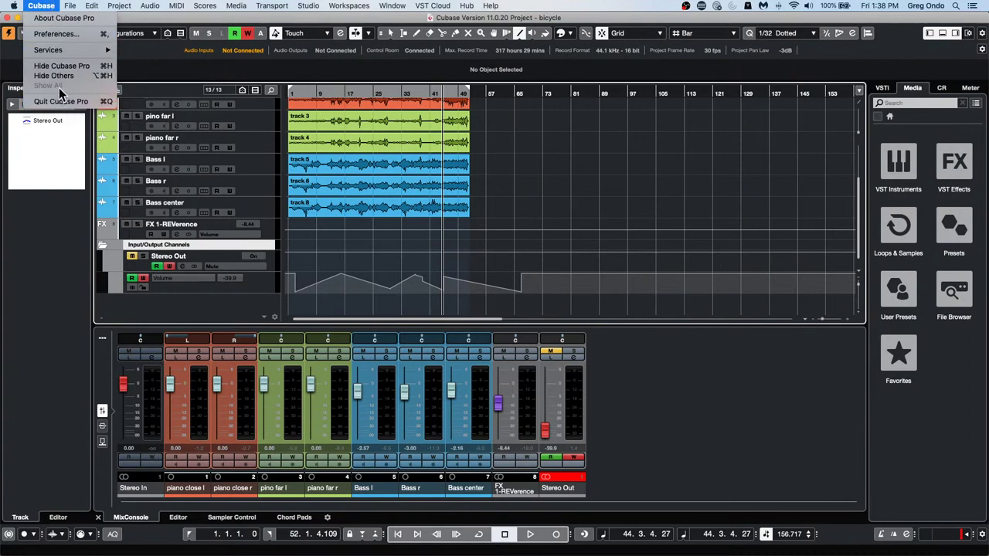
{"action": "left_click", "coordinate": [62, 17]}
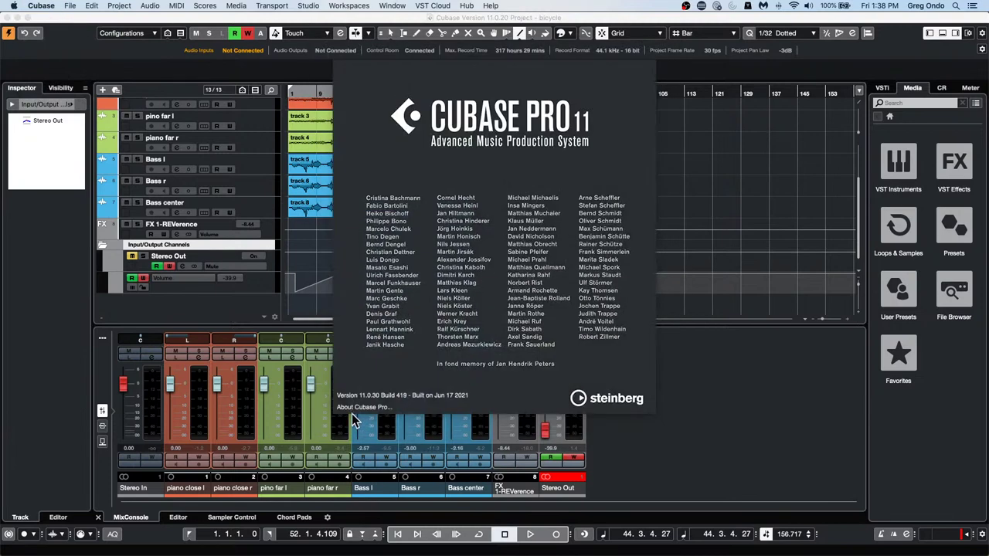
{"action": "left_click", "coordinate": [632, 285]}
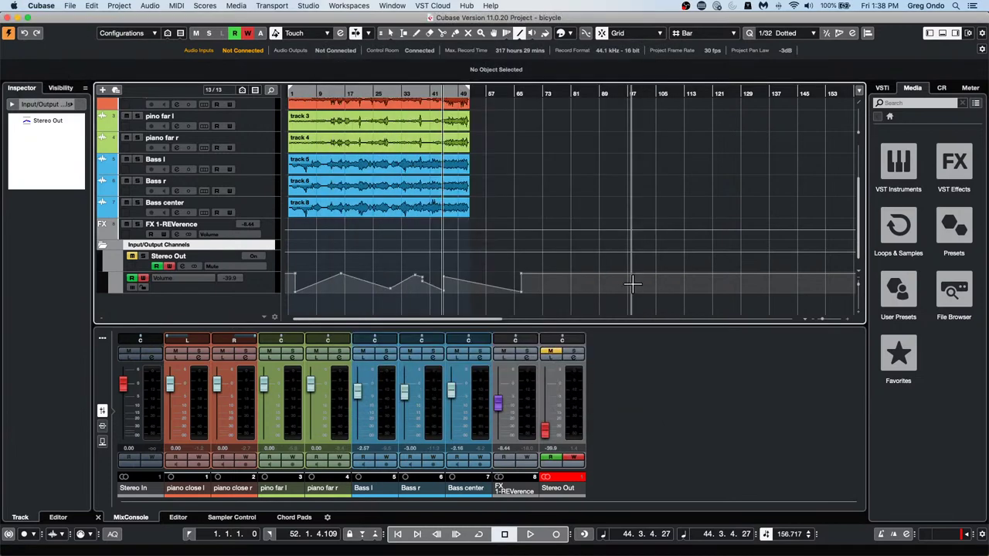
Switch to the Object Selection tool and add a 5.1 output bus in the Audio Connections.
{"action": "right_click", "coordinate": [513, 183]}
{"action": "left_click", "coordinate": [517, 185]}
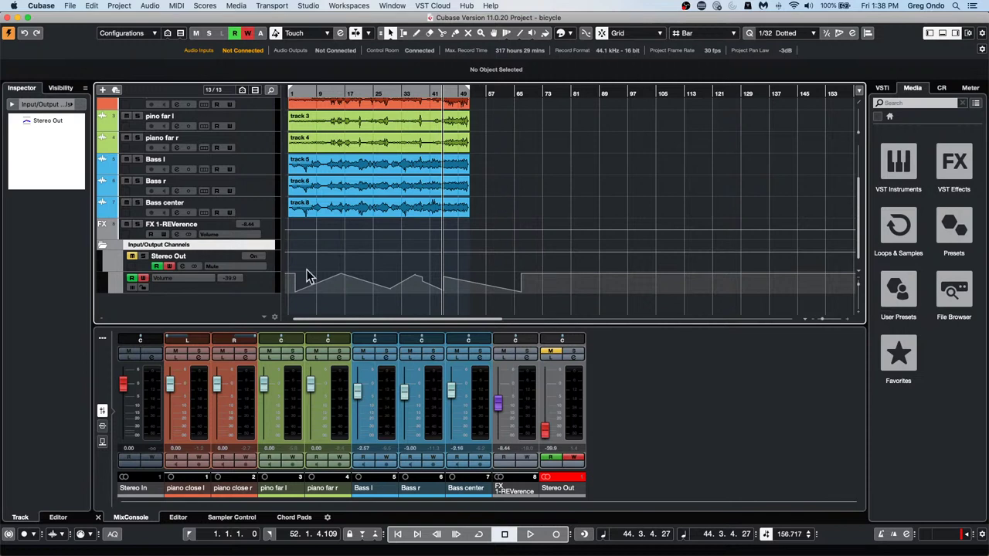
{"action": "left_click", "coordinate": [309, 6]}
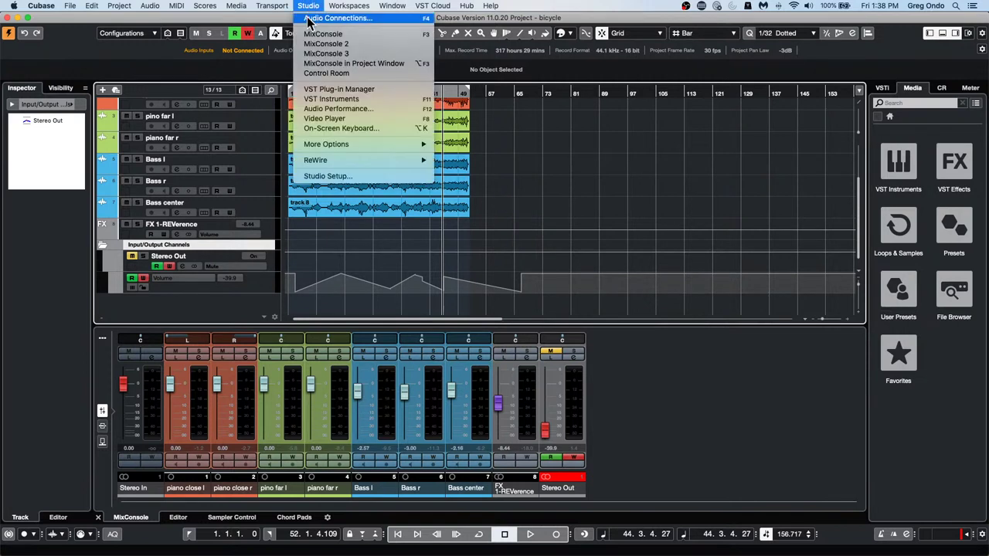
{"action": "left_click", "coordinate": [309, 21]}
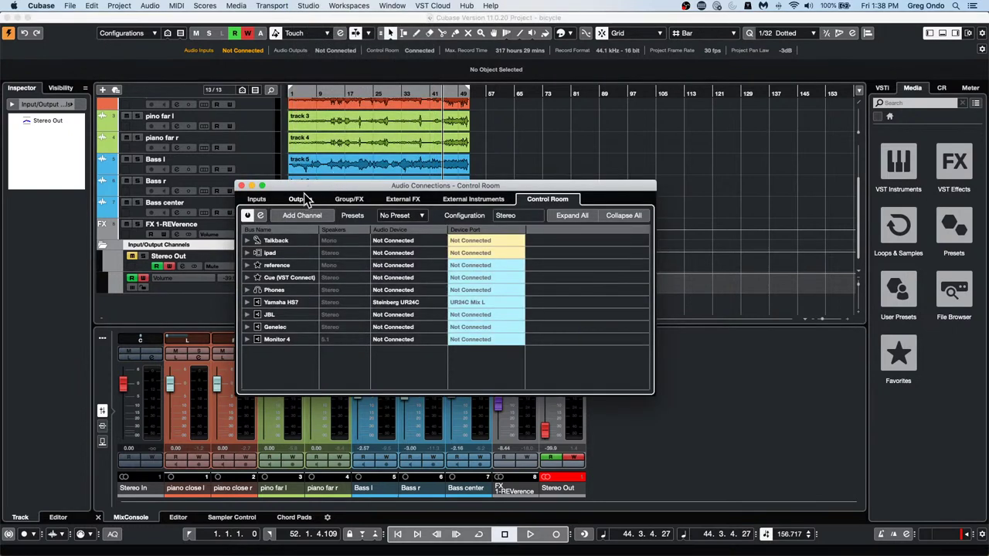
{"action": "left_click", "coordinate": [301, 199]}
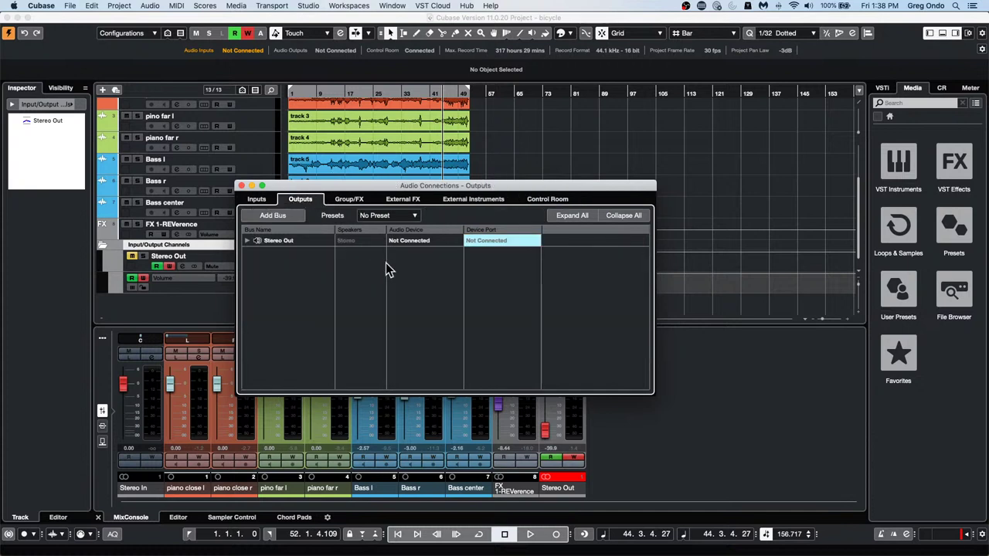
{"action": "right_click", "coordinate": [273, 261]}
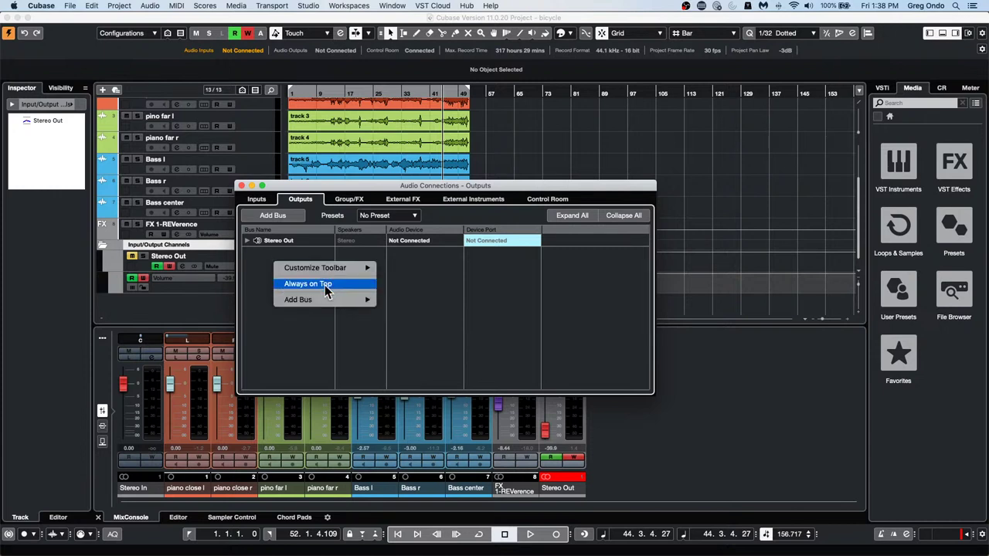
{"action": "mouse_move", "coordinate": [324, 300]}
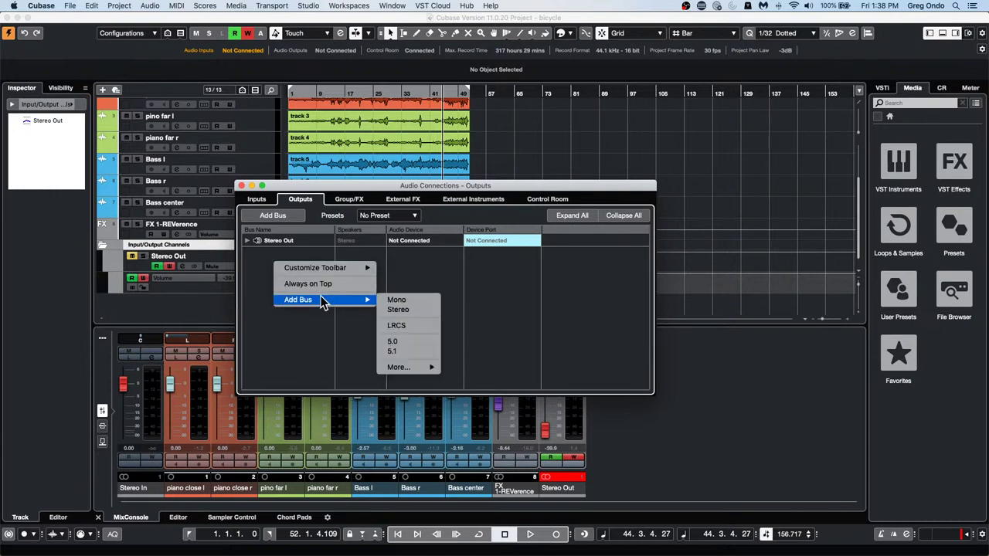
{"action": "left_click", "coordinate": [424, 357]}
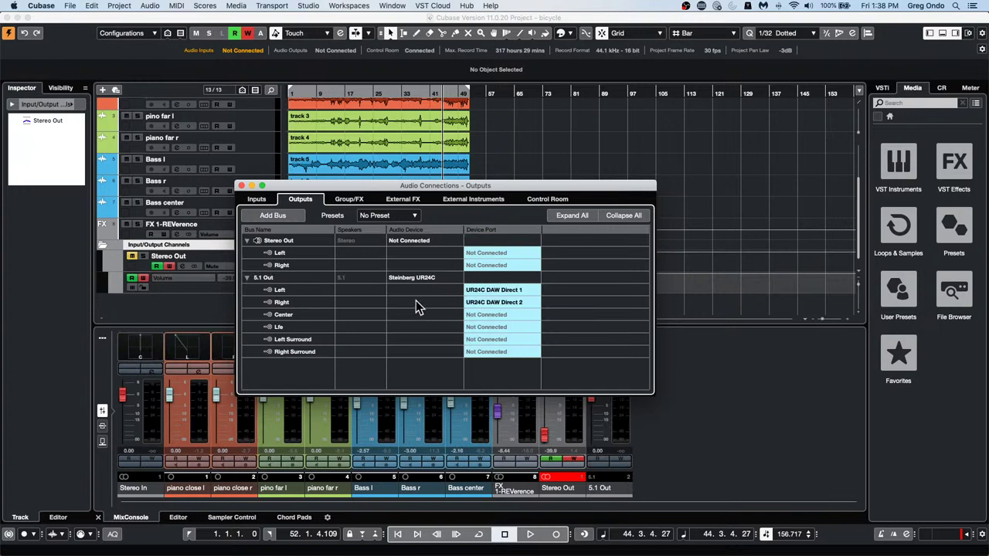
{"action": "left_click", "coordinate": [241, 186]}
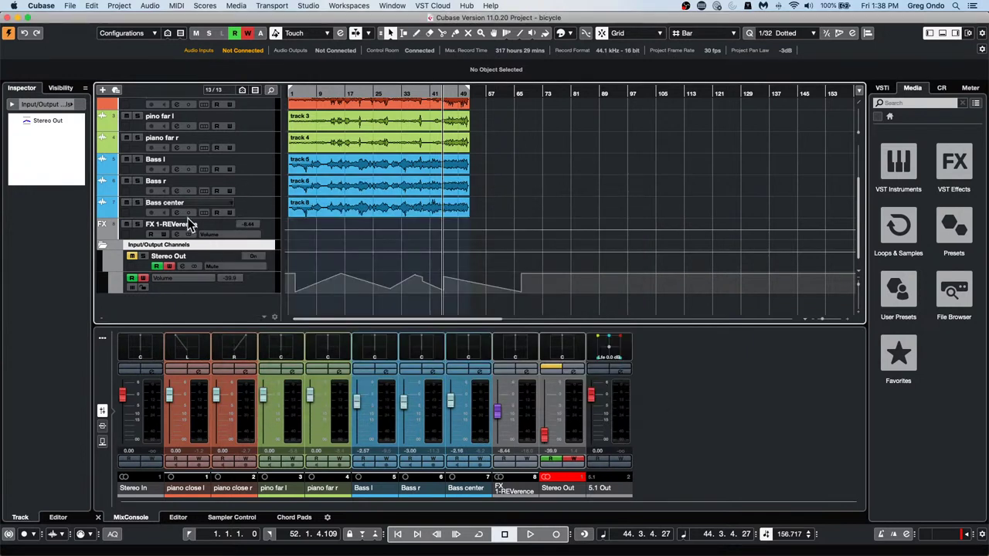
Route the output of the Bass center track to the 5.1 Out bus.
{"action": "left_click", "coordinate": [232, 210]}
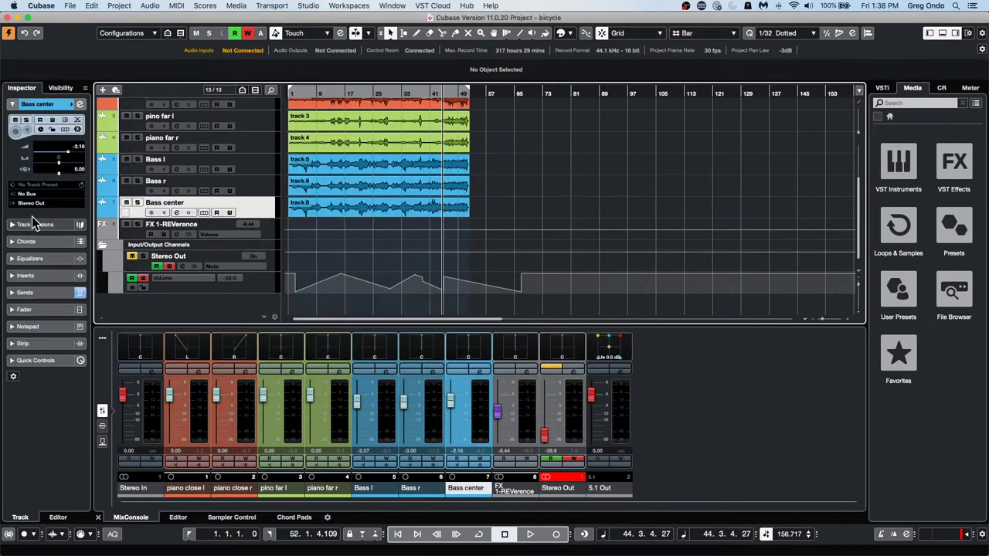
{"action": "left_click", "coordinate": [52, 202]}
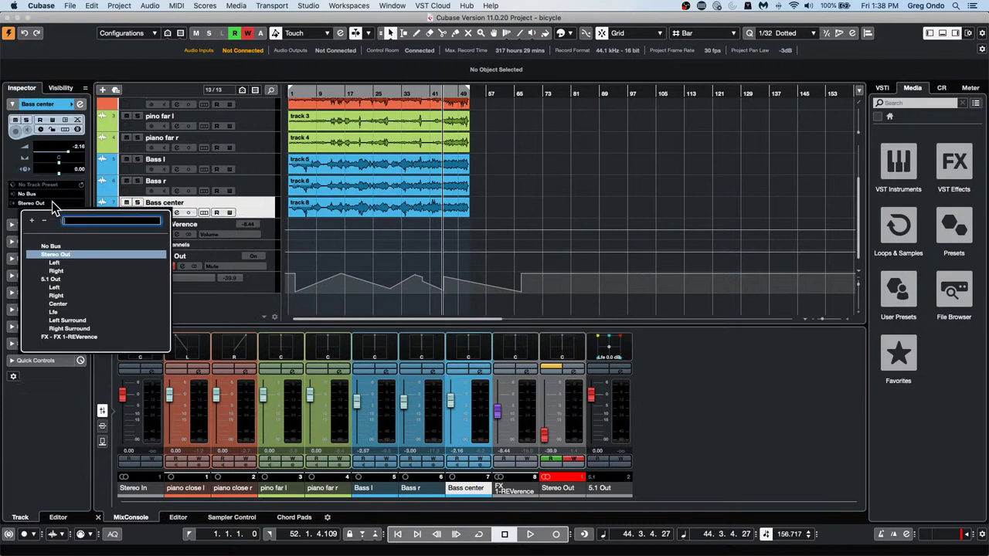
{"action": "left_click", "coordinate": [54, 280]}
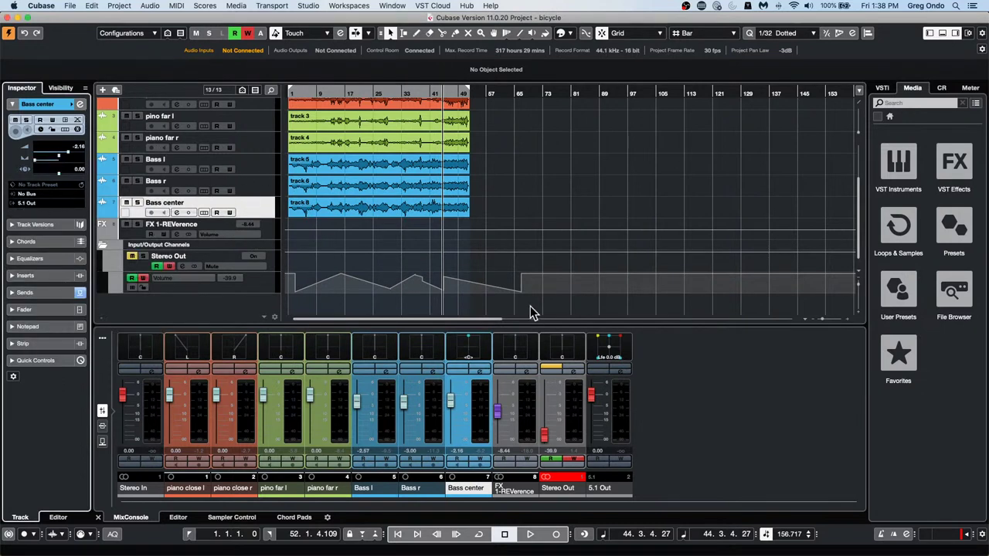
Pan Bass center in the VST MultiPanner to about R16 and F24 within the surround field.
{"action": "double_click", "coordinate": [471, 349]}
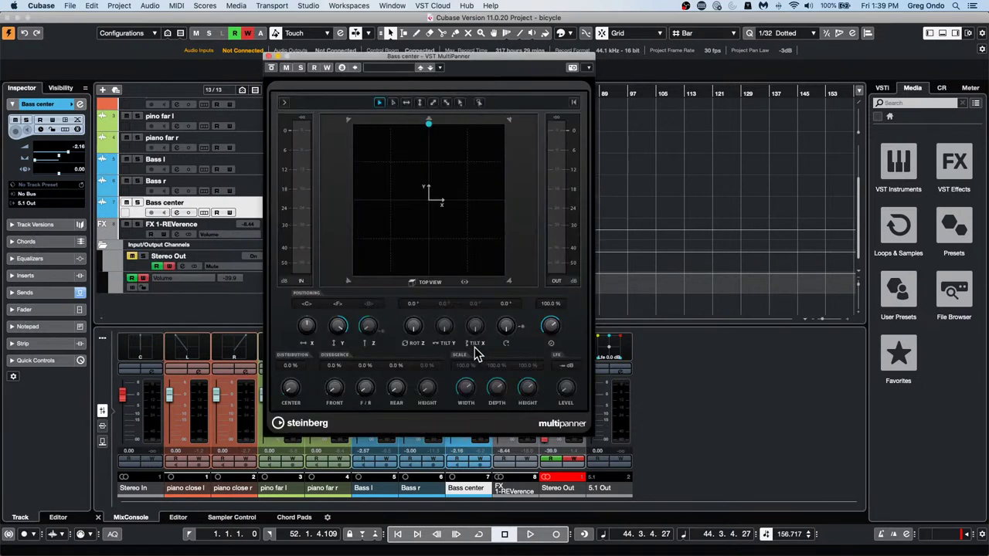
{"action": "left_click_drag", "start_coordinate": [459, 170], "coordinate": [473, 225]}
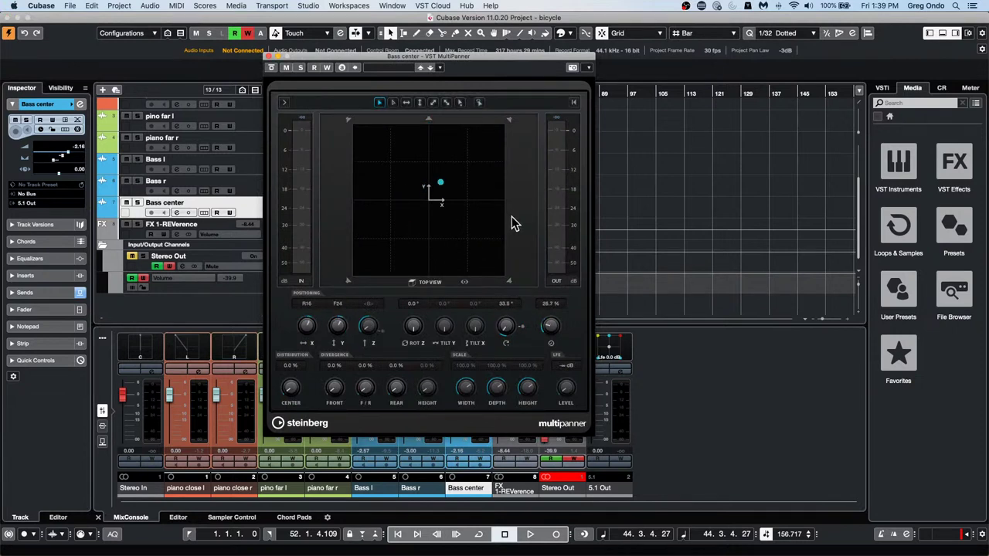
{"action": "left_click", "coordinate": [270, 58]}
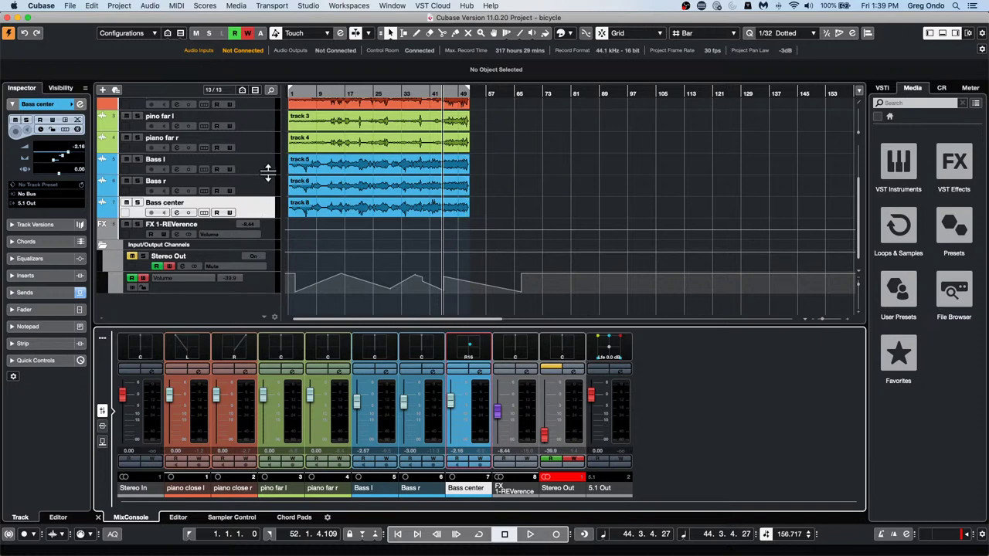
Review the output buses and the Control Room channels in the Audio Connections.
{"action": "left_click", "coordinate": [313, 7]}
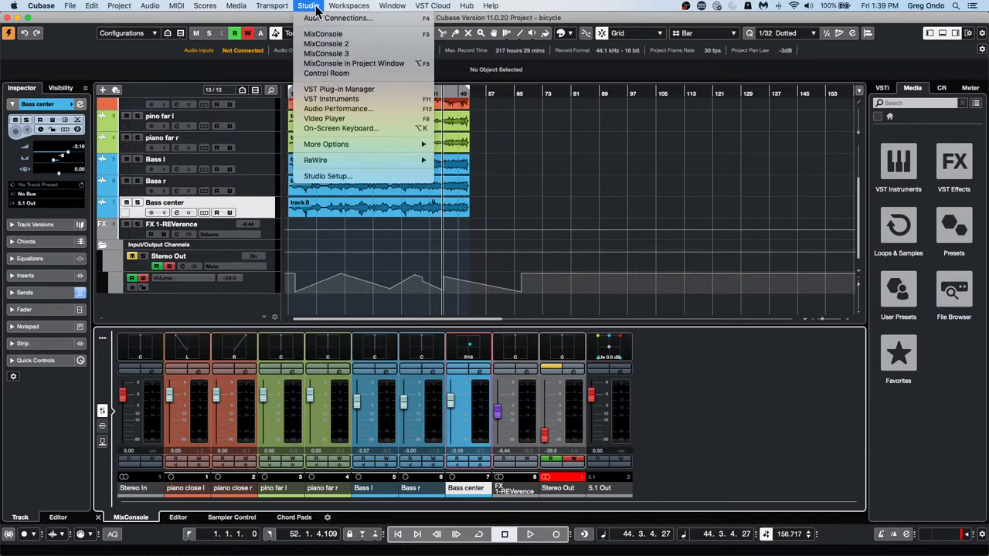
{"action": "left_click", "coordinate": [314, 7]}
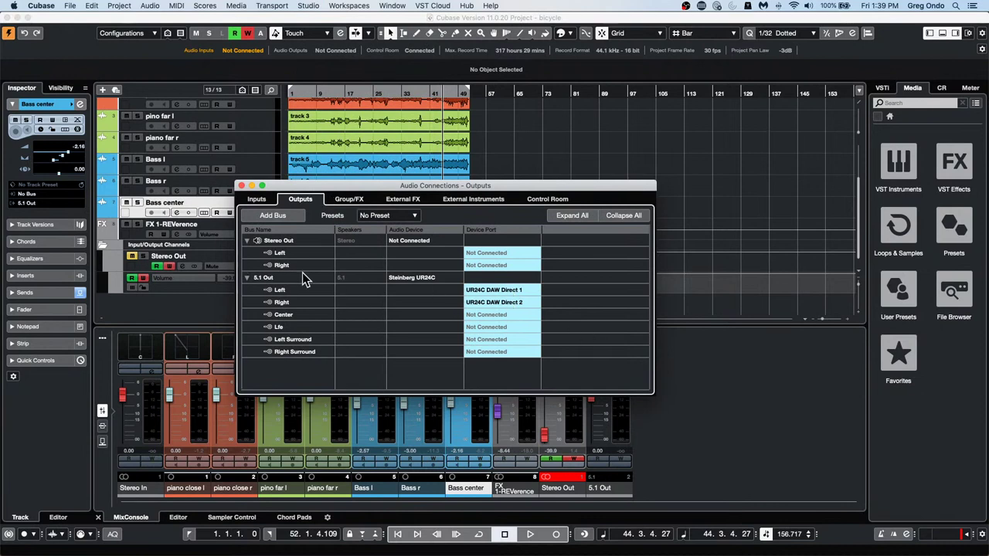
{"action": "left_click", "coordinate": [534, 199]}
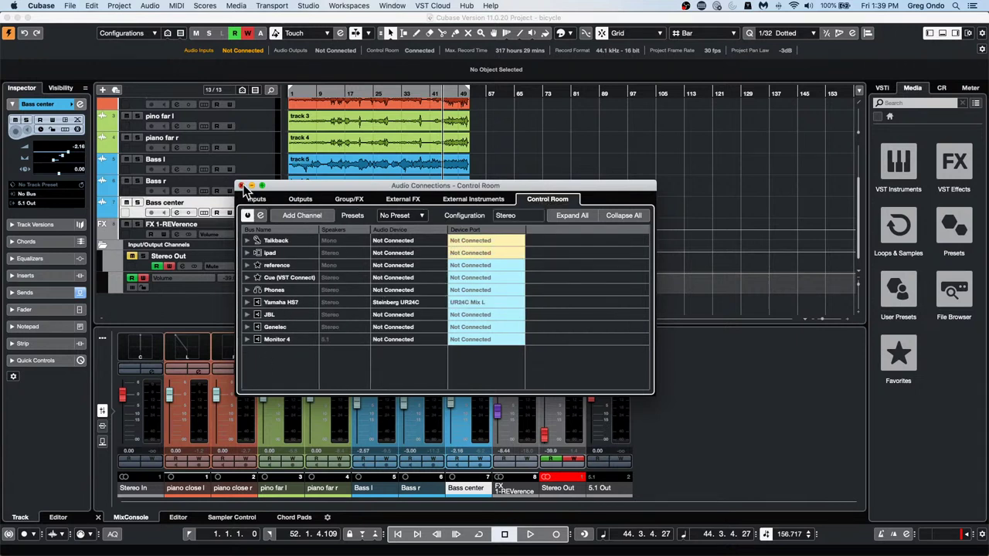
{"action": "left_click", "coordinate": [242, 186]}
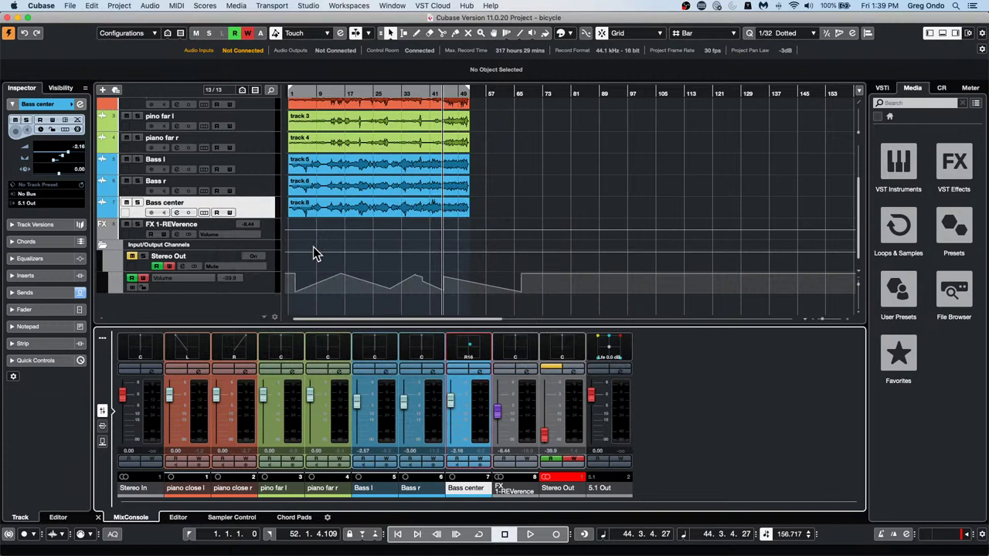
Check the output routing choices available for the Bass center track and the insert slots of the mixer channels.
{"action": "left_click", "coordinate": [260, 207]}
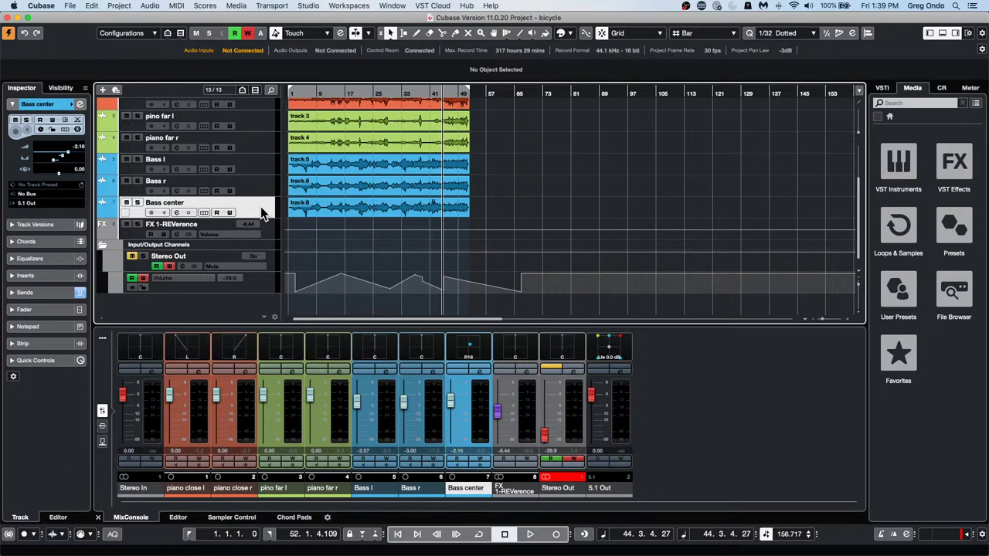
{"action": "left_click", "coordinate": [42, 202]}
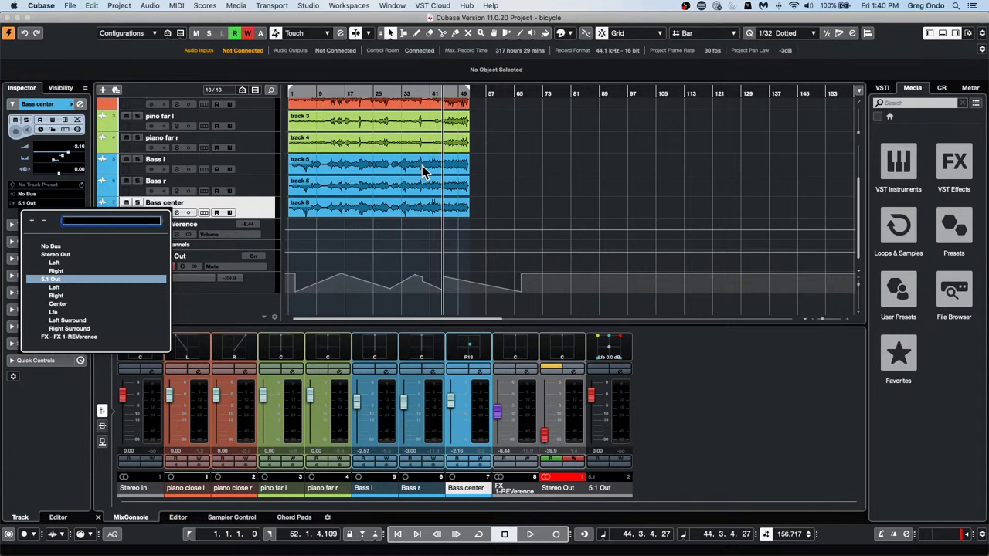
{"action": "left_click", "coordinate": [346, 407]}
{"action": "left_click", "coordinate": [101, 426]}
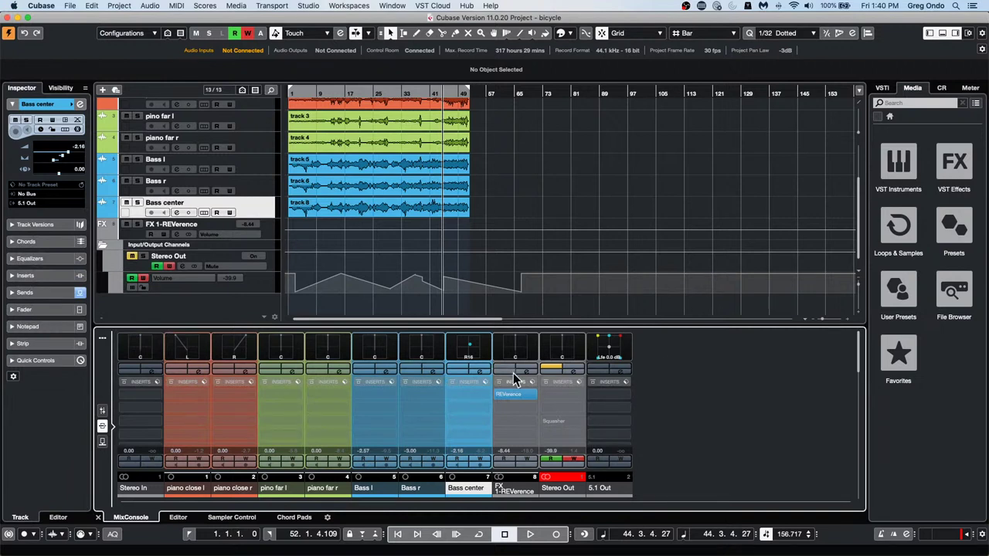
{"action": "left_click", "coordinate": [101, 410]}
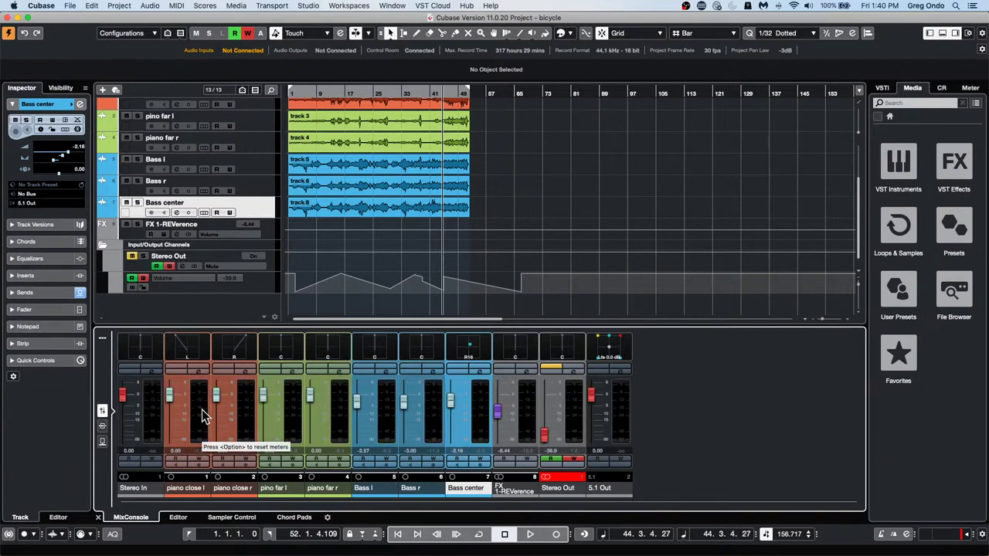
Revert the bicycle project to its previously saved version.
{"action": "left_click", "coordinate": [70, 5]}
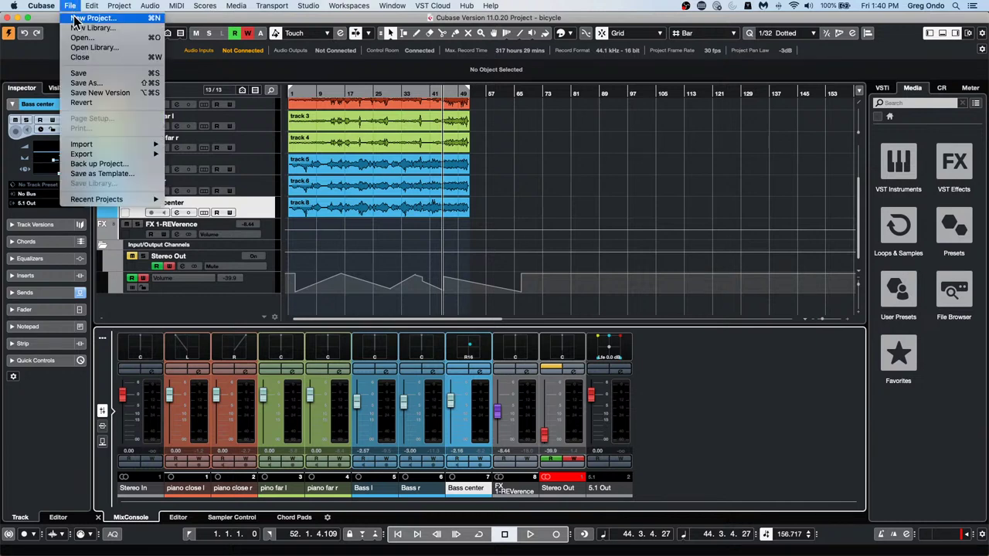
{"action": "left_click", "coordinate": [93, 105]}
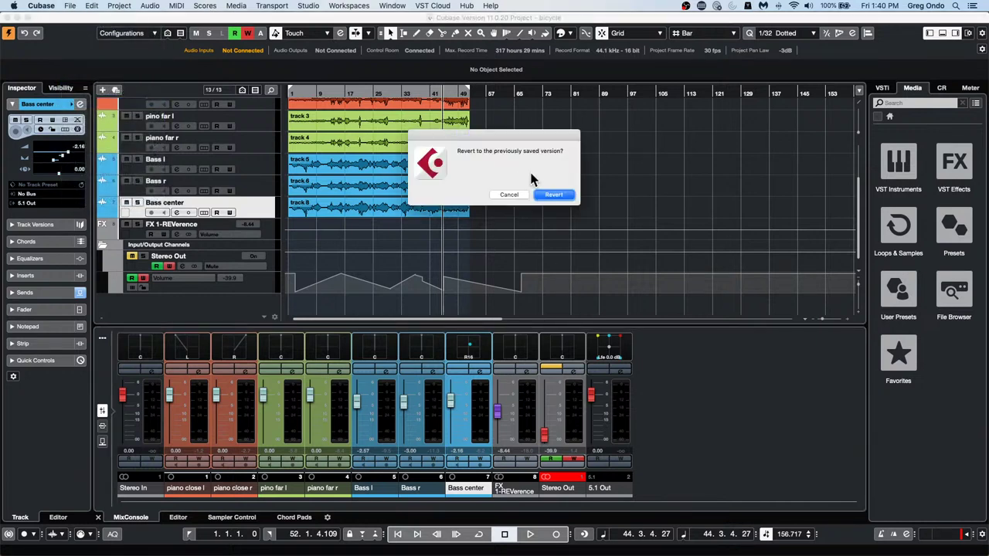
{"action": "left_click", "coordinate": [553, 195]}
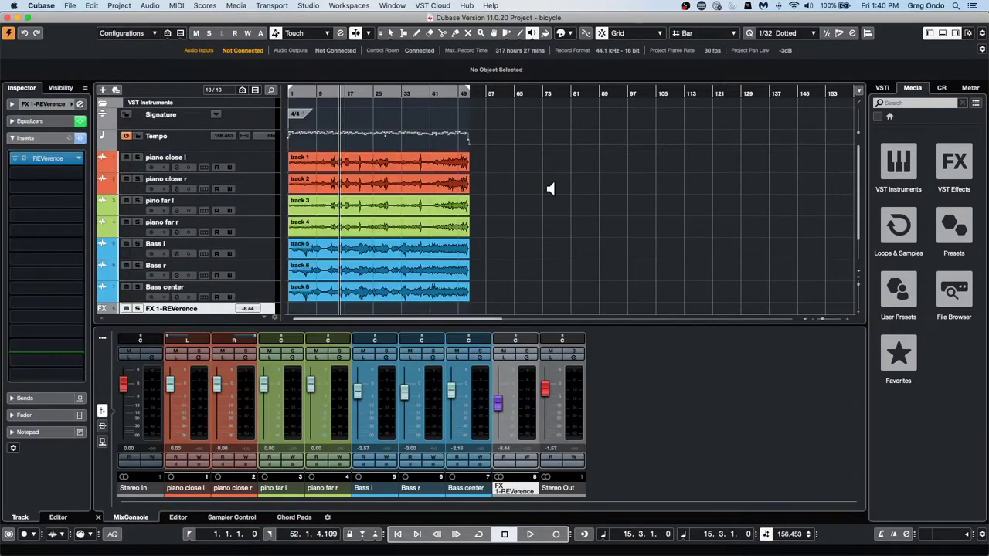
Select the mixer channels from piano close l through Bass center, show their inserts and enable Q-Link.
{"action": "left_click", "coordinate": [199, 427]}
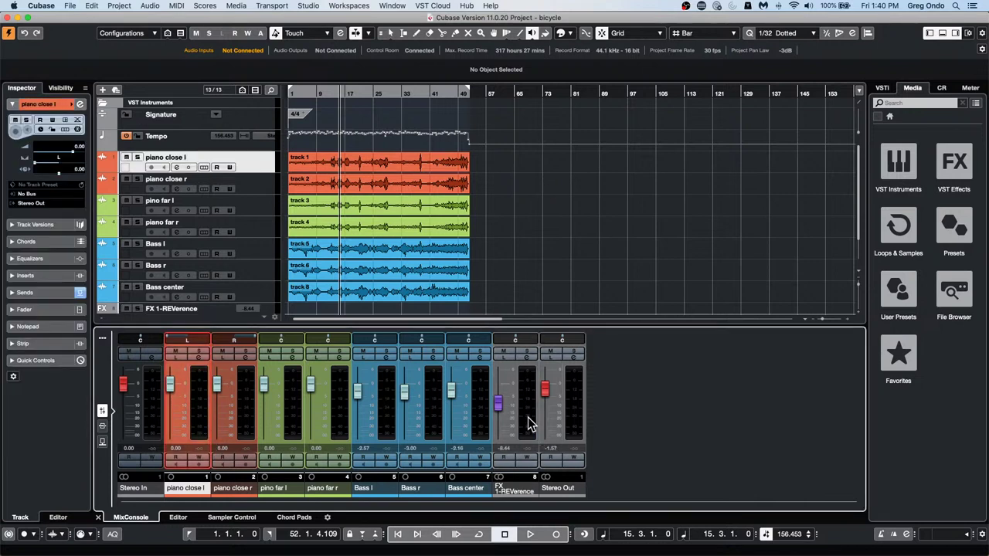
{"action": "left_click", "coordinate": [480, 408], "text": "shift"}
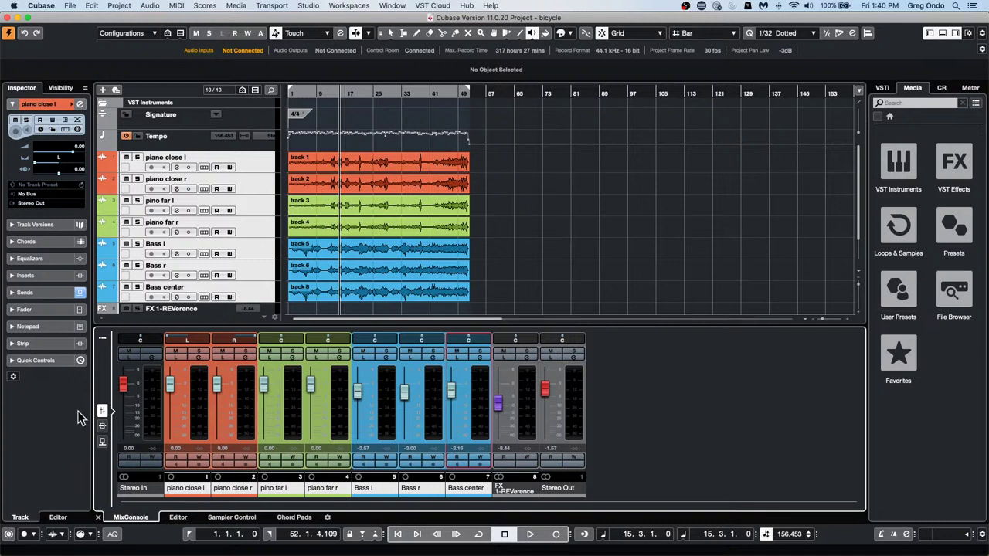
{"action": "left_click", "coordinate": [102, 427]}
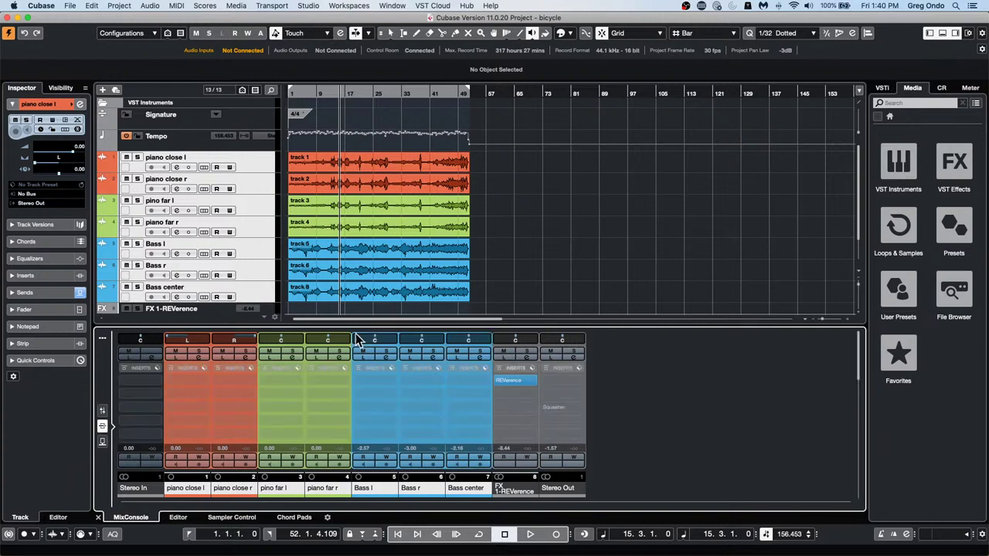
{"action": "left_click", "coordinate": [102, 338]}
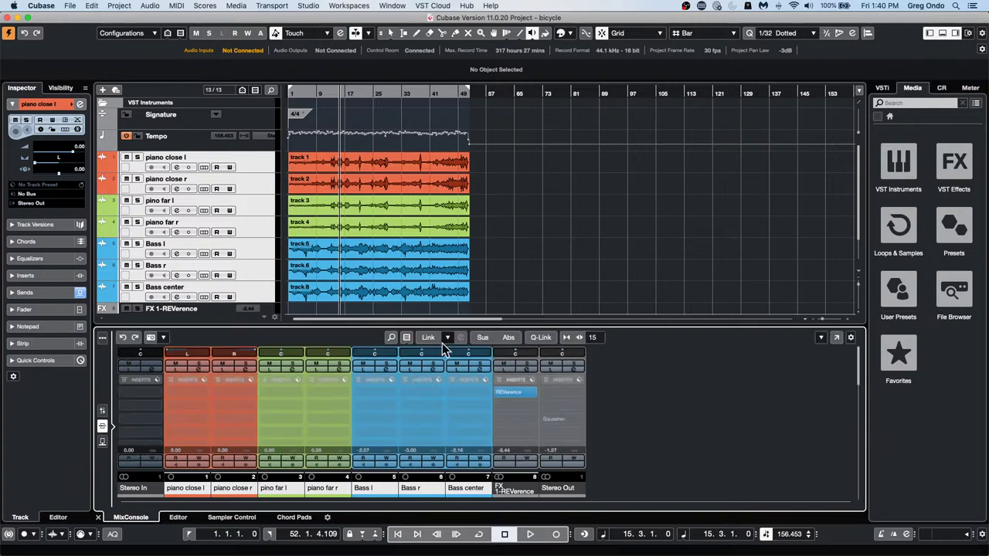
{"action": "left_click", "coordinate": [539, 340]}
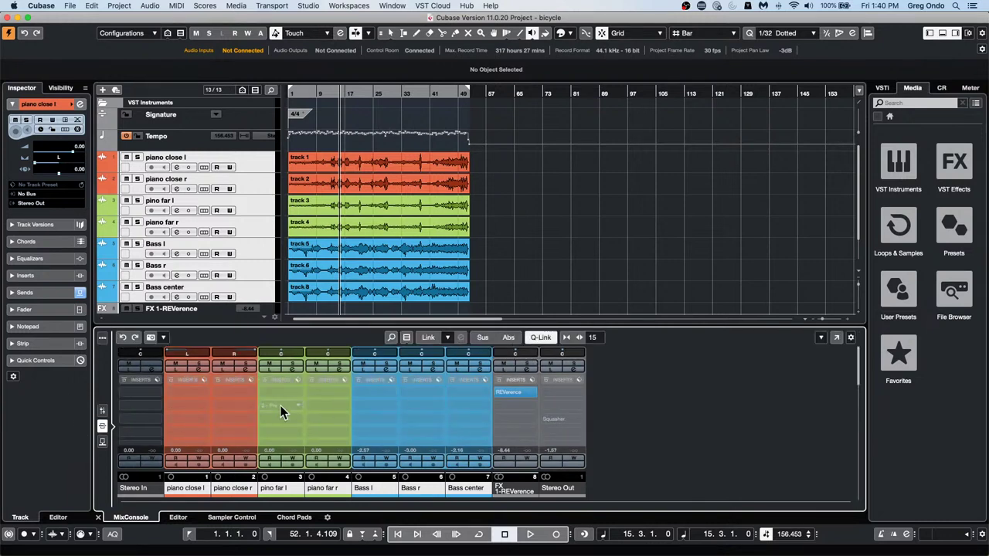
Insert the Dynamics Compressor in the first insert slot of the linked channels and move its window clear of the mixer.
{"action": "left_click", "coordinate": [203, 396]}
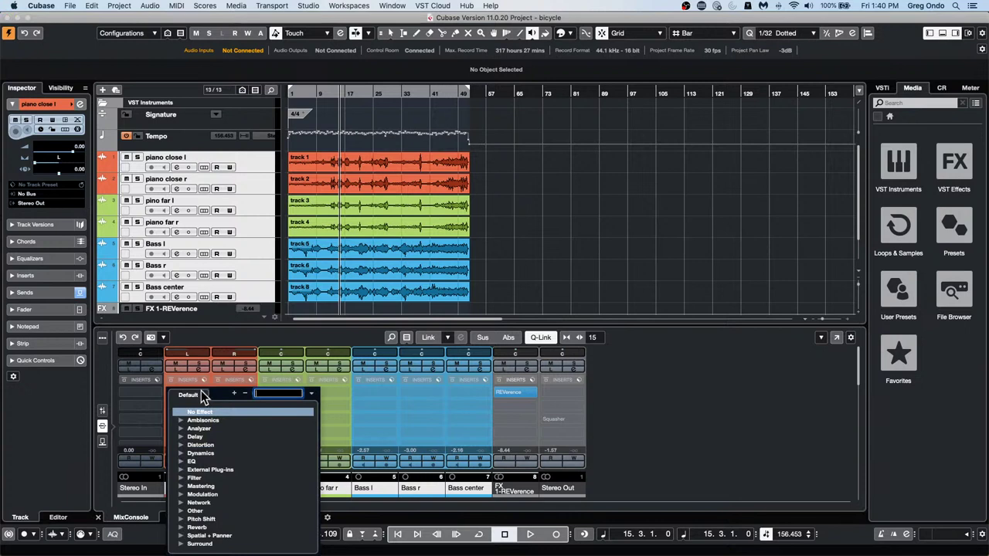
{"action": "left_click", "coordinate": [181, 453]}
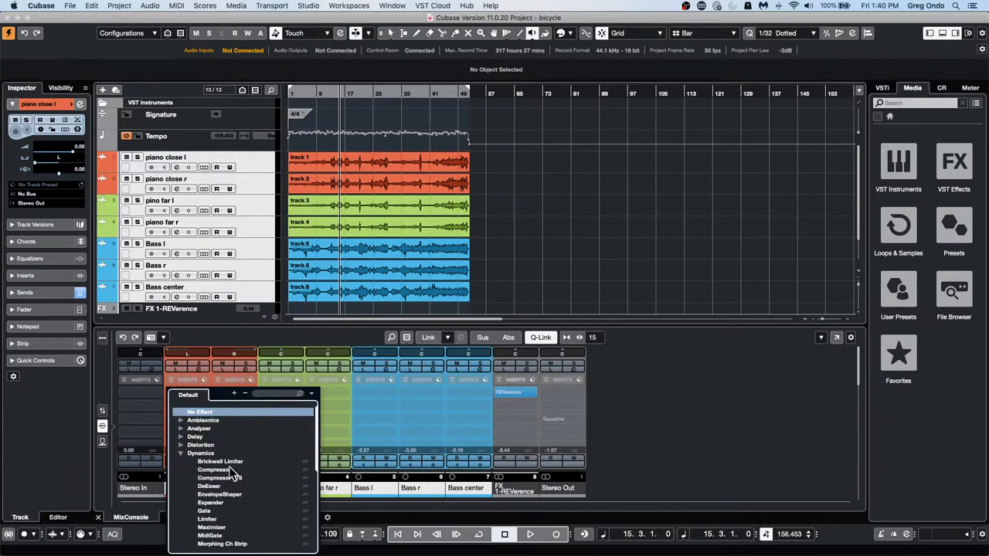
{"action": "left_click", "coordinate": [230, 471]}
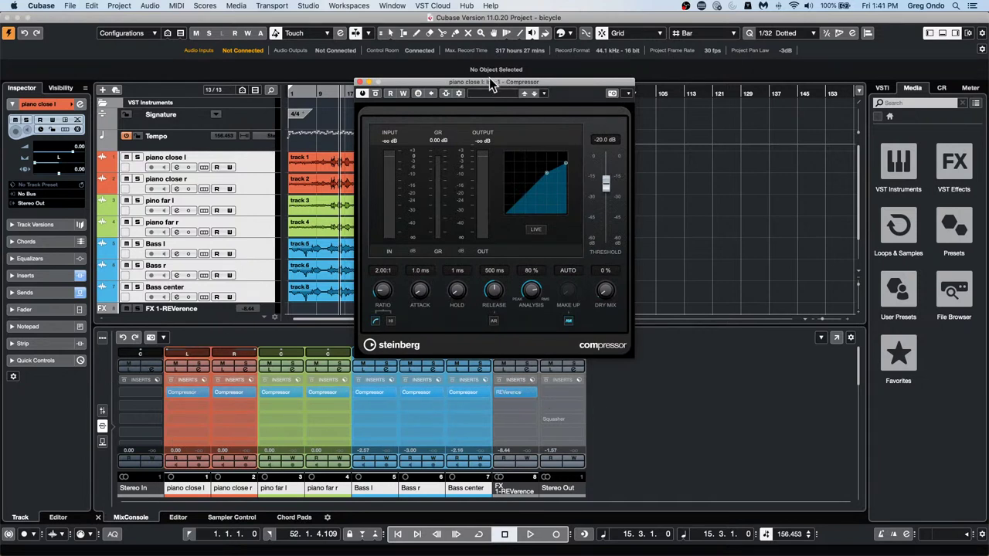
{"action": "left_click_drag", "start_coordinate": [488, 84], "coordinate": [778, 91]}
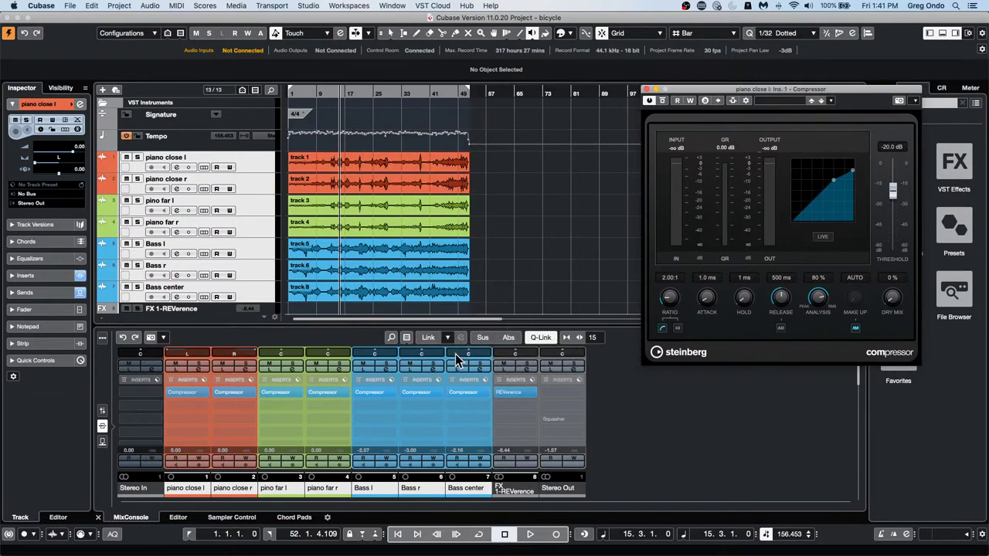
{"action": "mouse_move", "coordinate": [480, 397]}
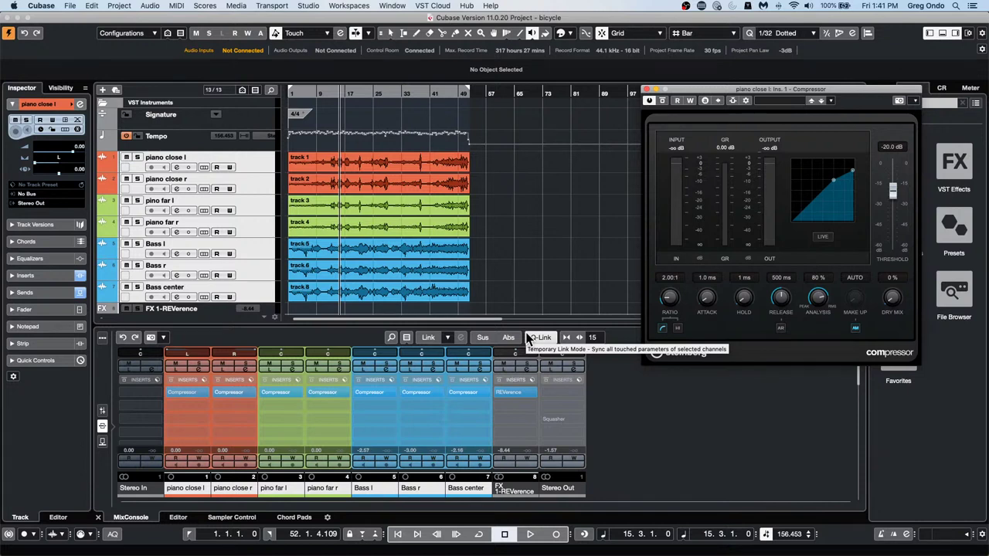
Select the piano close r track and delete its track 2 audio event with the Erase tool.
{"action": "left_click", "coordinate": [255, 184]}
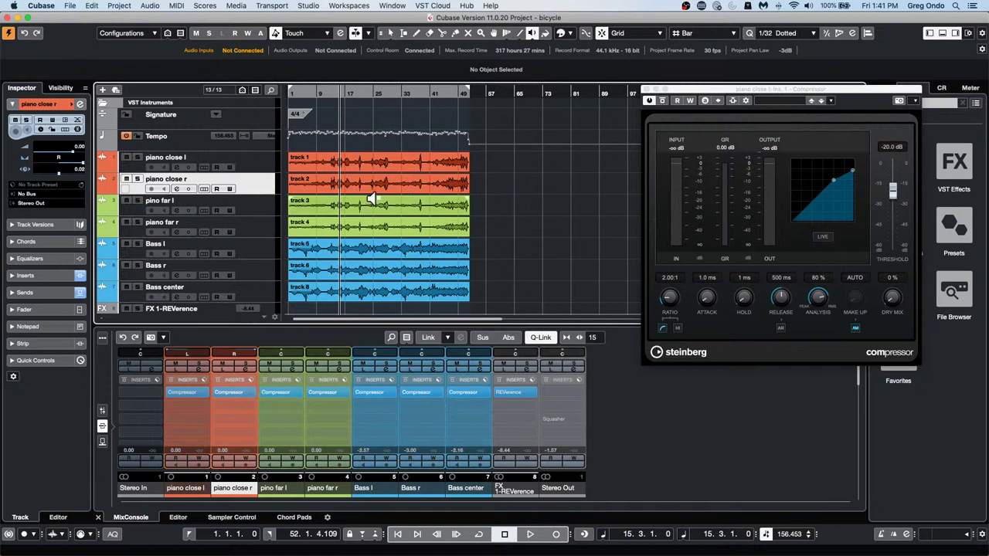
{"action": "right_click", "coordinate": [261, 189]}
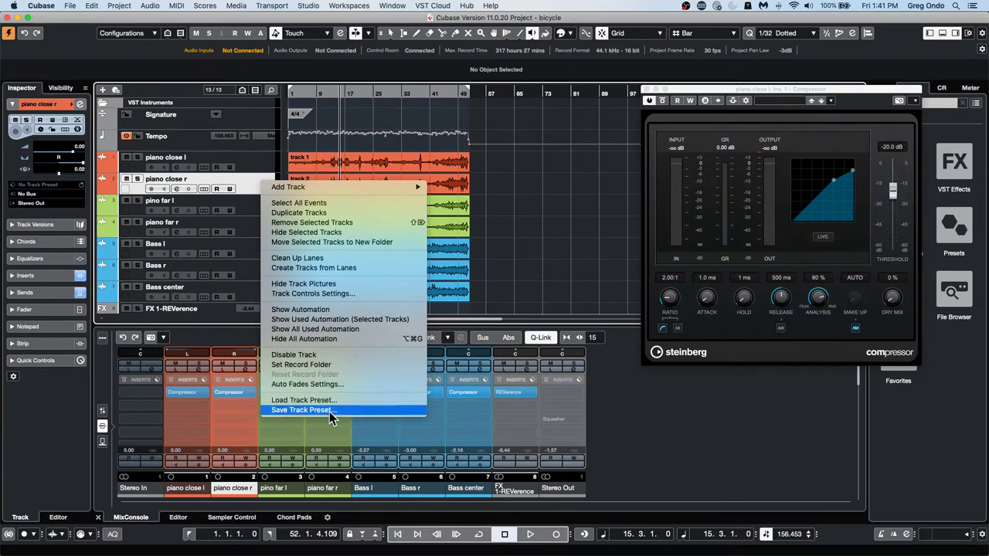
{"action": "left_click", "coordinate": [459, 199]}
{"action": "left_click", "coordinate": [456, 193]}
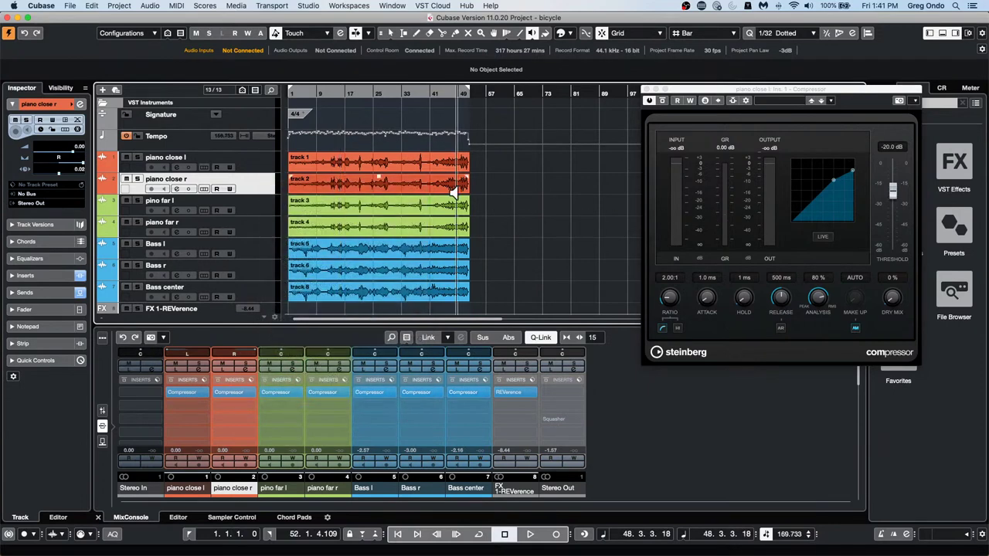
{"action": "right_click", "coordinate": [434, 185]}
{"action": "left_click", "coordinate": [484, 190]}
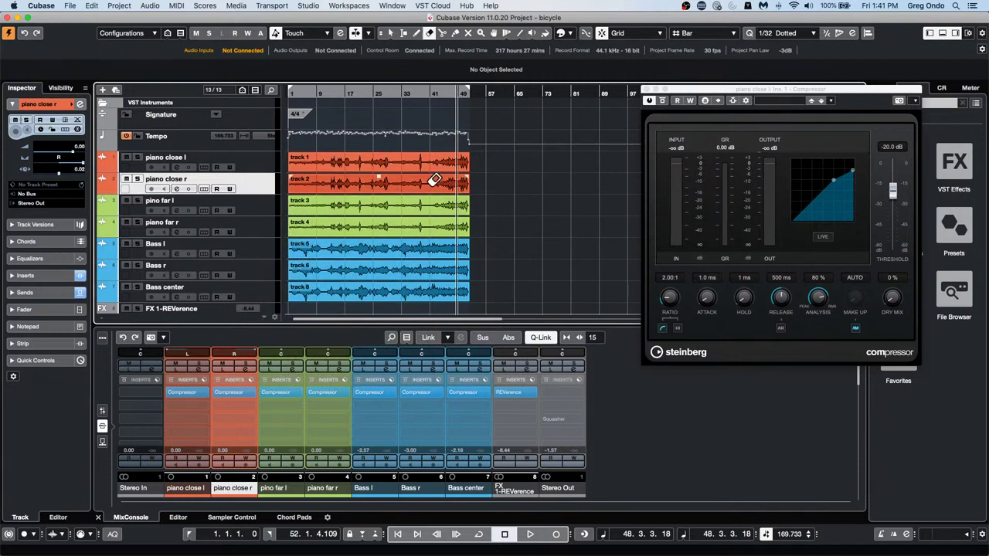
{"action": "left_click", "coordinate": [432, 182]}
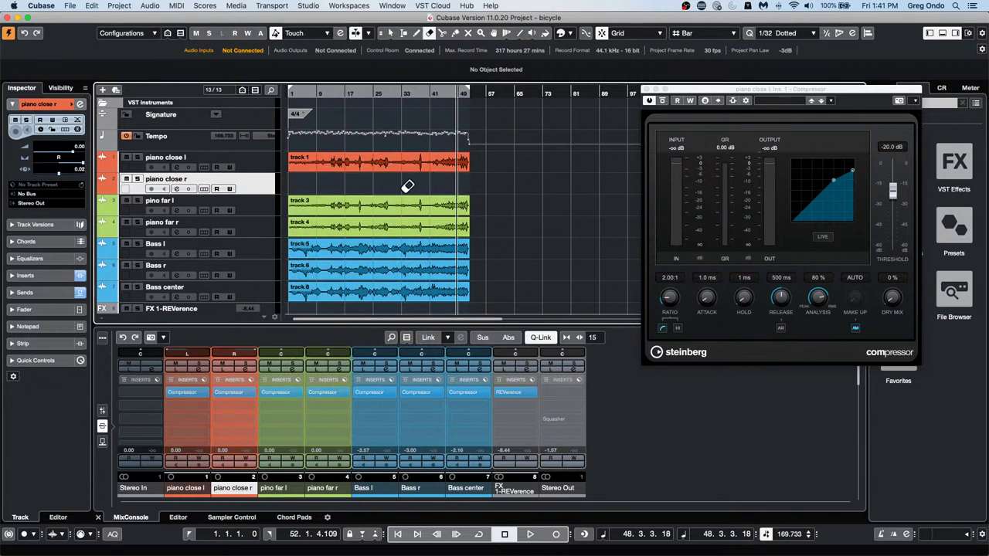
Save the piano close r track as a track preset named "default with ssl comp".
{"action": "right_click", "coordinate": [263, 184]}
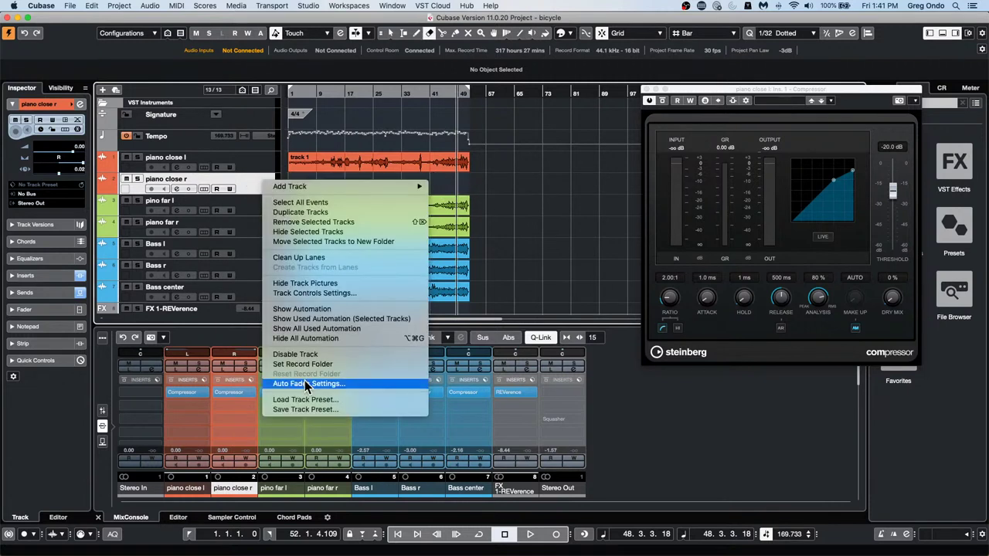
{"action": "left_click", "coordinate": [319, 409]}
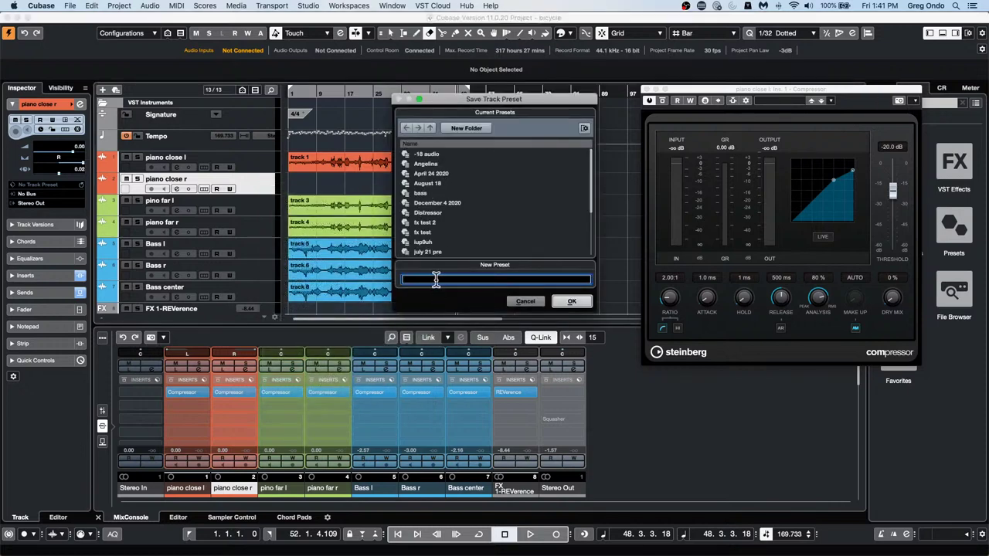
{"action": "type", "text": "default with ssl comp"}
{"action": "left_click", "coordinate": [572, 301]}
Add a track after piano close r from the audio track preset "default with ssl comp" and close the Compressor window.
{"action": "right_click", "coordinate": [247, 187]}
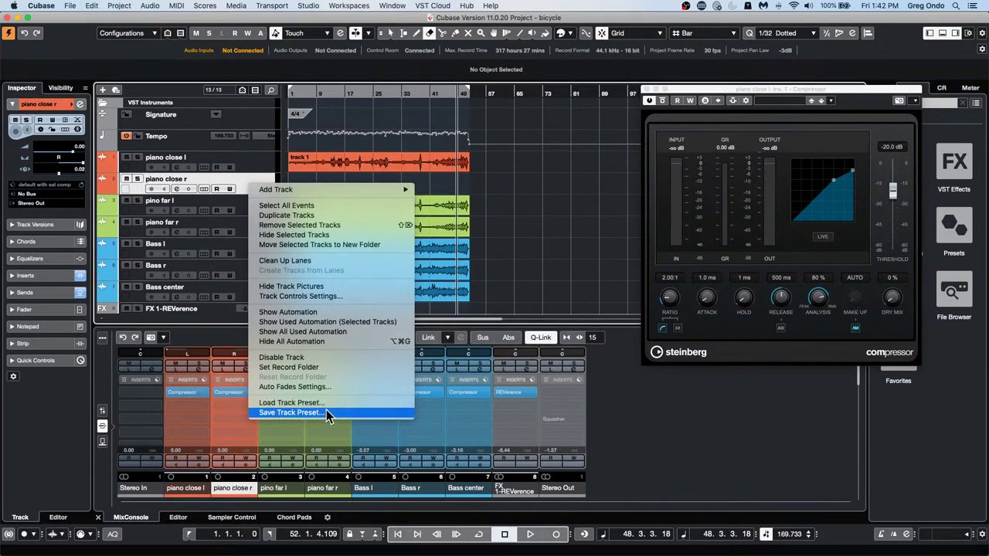
{"action": "mouse_move", "coordinate": [339, 191]}
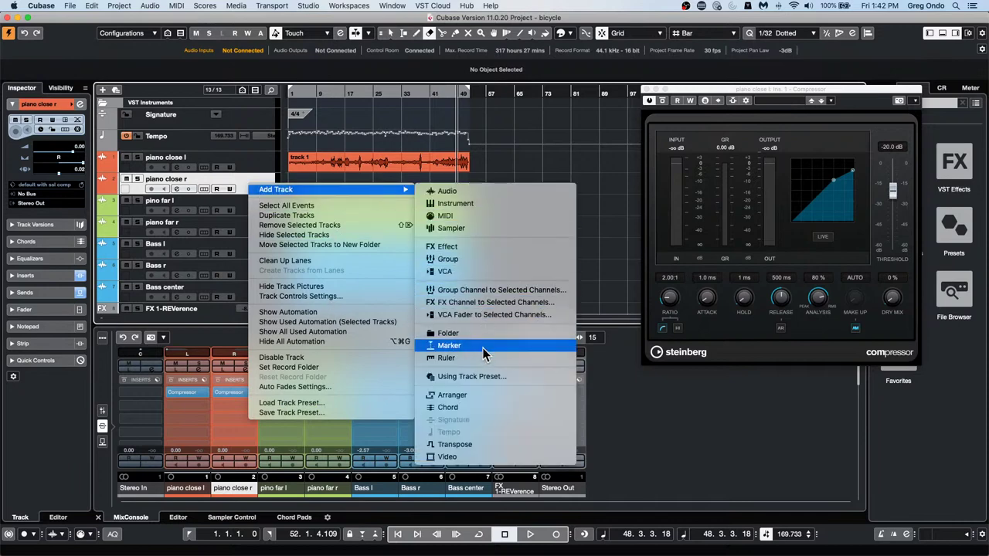
{"action": "left_click", "coordinate": [473, 376]}
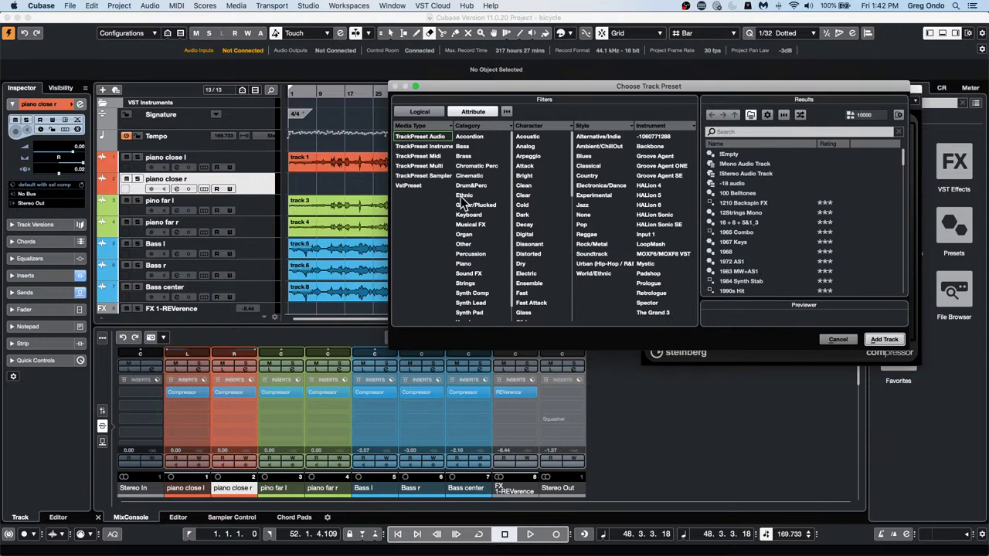
{"action": "left_click", "coordinate": [435, 136]}
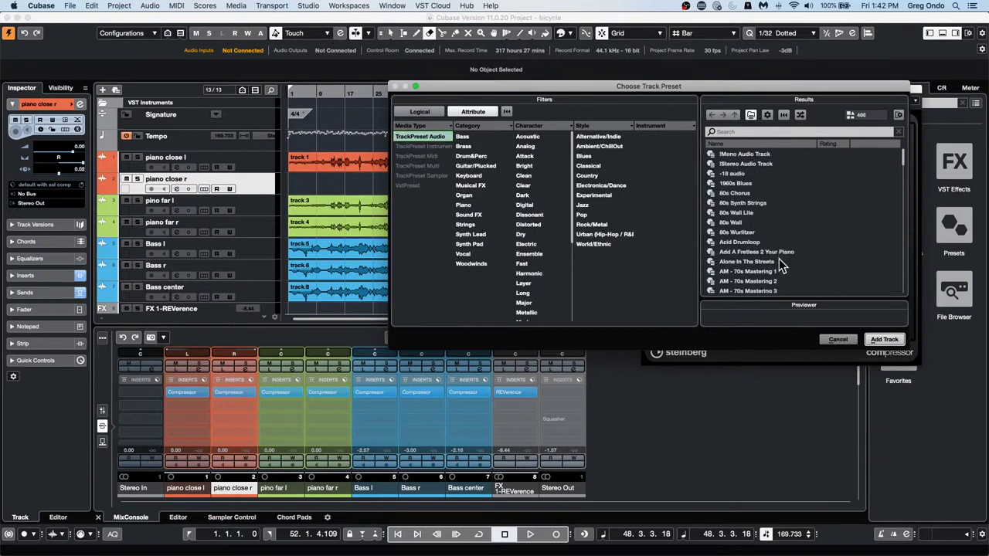
{"action": "scroll", "coordinate": [782, 259], "scroll_direction": "down", "scroll_amount": 10}
{"action": "scroll", "coordinate": [781, 261], "scroll_direction": "down", "scroll_amount": 15}
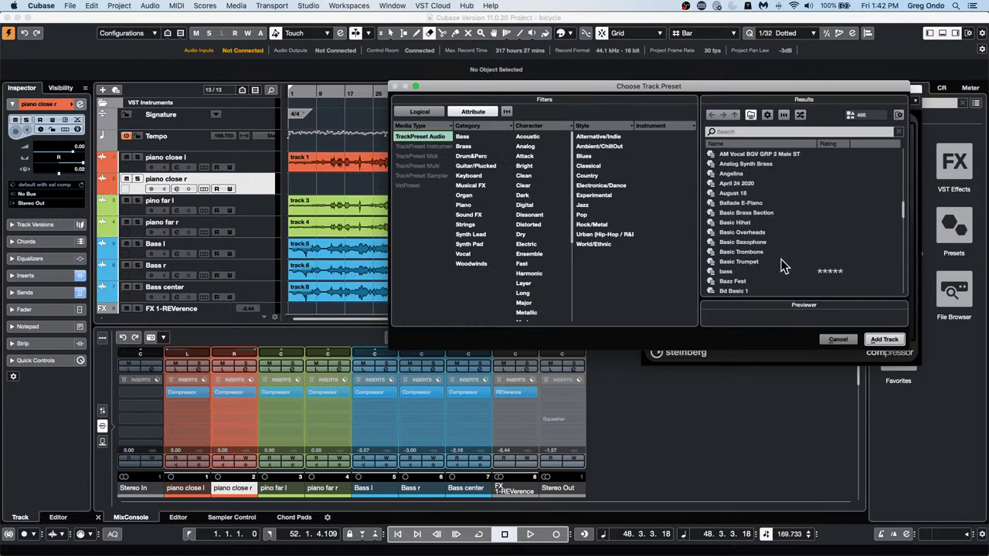
{"action": "scroll", "coordinate": [781, 260], "scroll_direction": "down", "scroll_amount": 15}
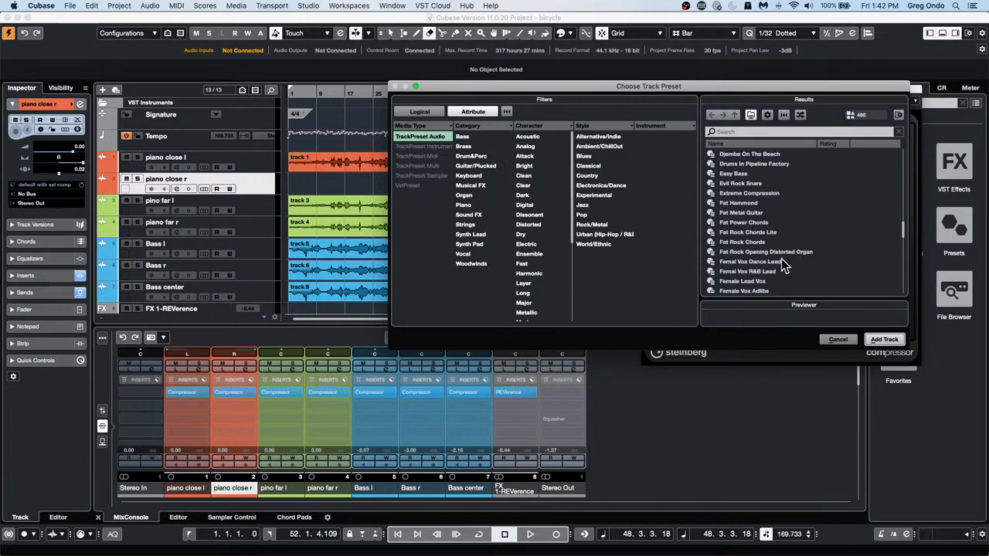
{"action": "scroll", "coordinate": [782, 262], "scroll_direction": "up", "scroll_amount": 20}
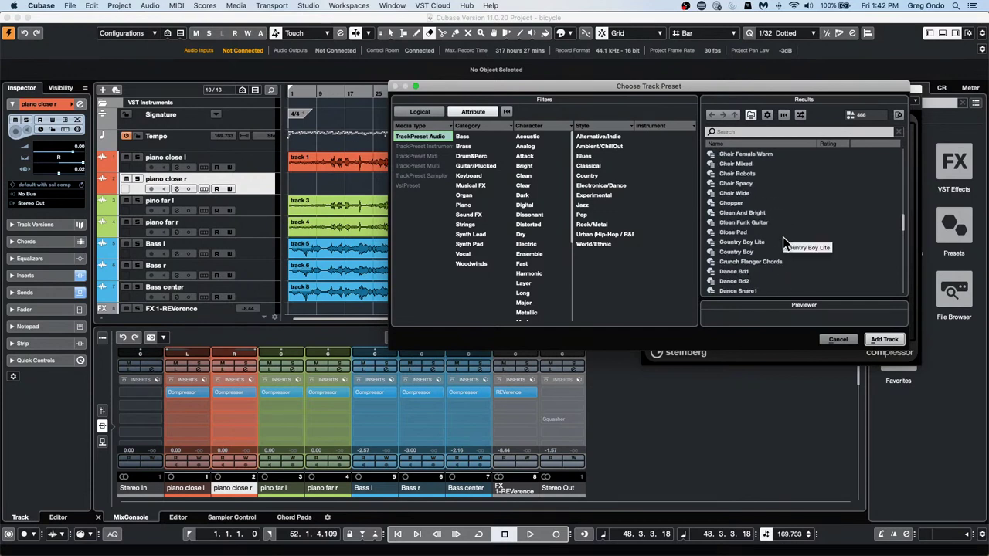
{"action": "scroll", "coordinate": [782, 244], "scroll_direction": "down", "scroll_amount": 4}
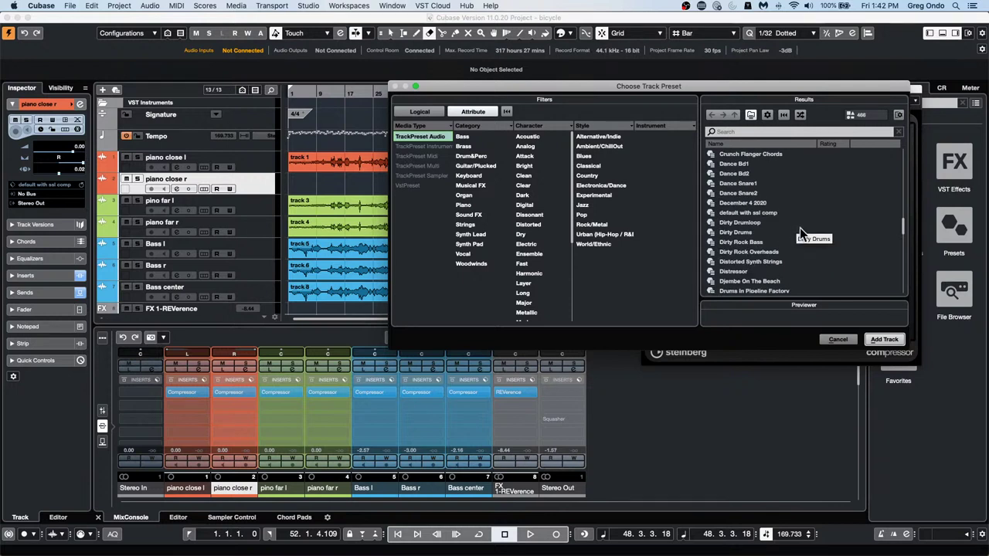
{"action": "double_click", "coordinate": [755, 211]}
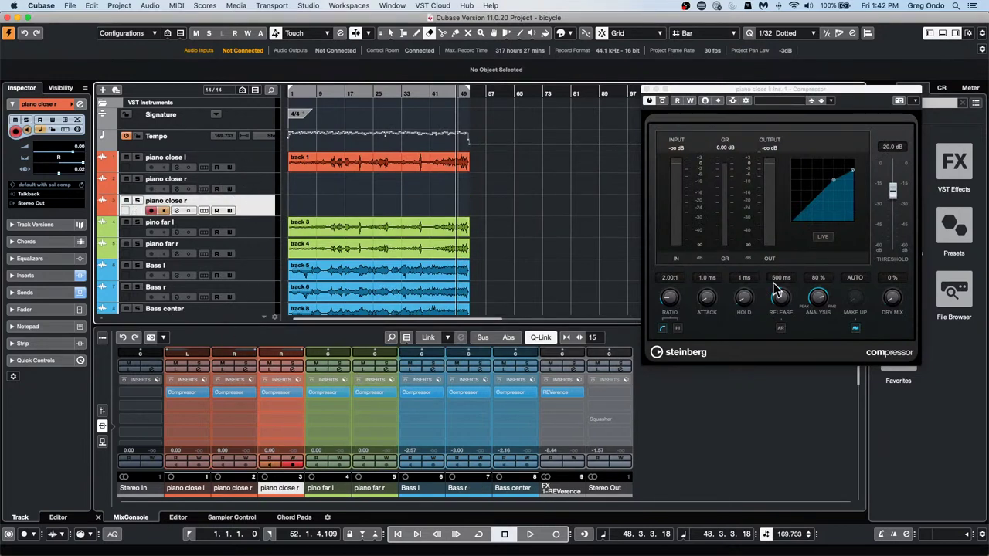
{"action": "left_click", "coordinate": [648, 89]}
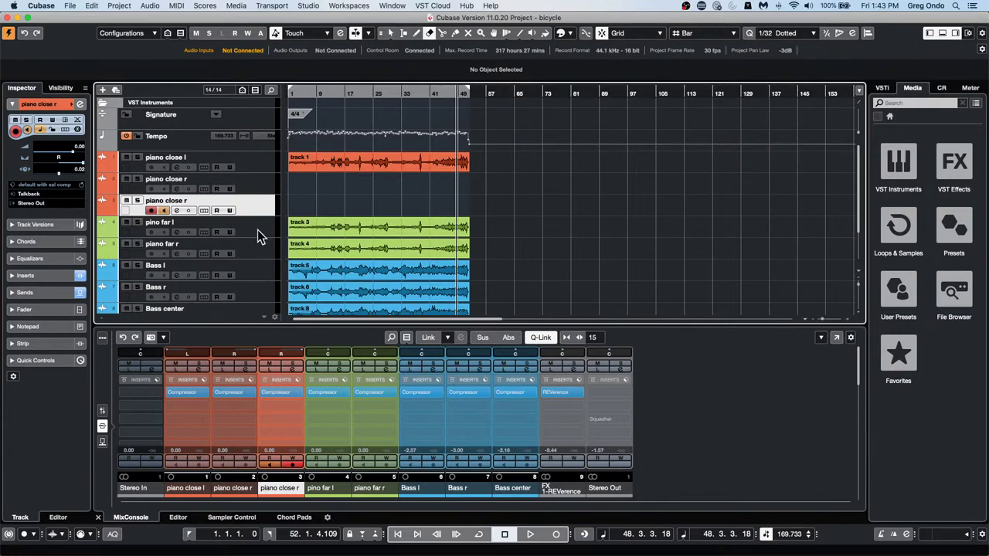
{"action": "right_click", "coordinate": [253, 196]}
{"action": "mouse_move", "coordinate": [402, 202]}
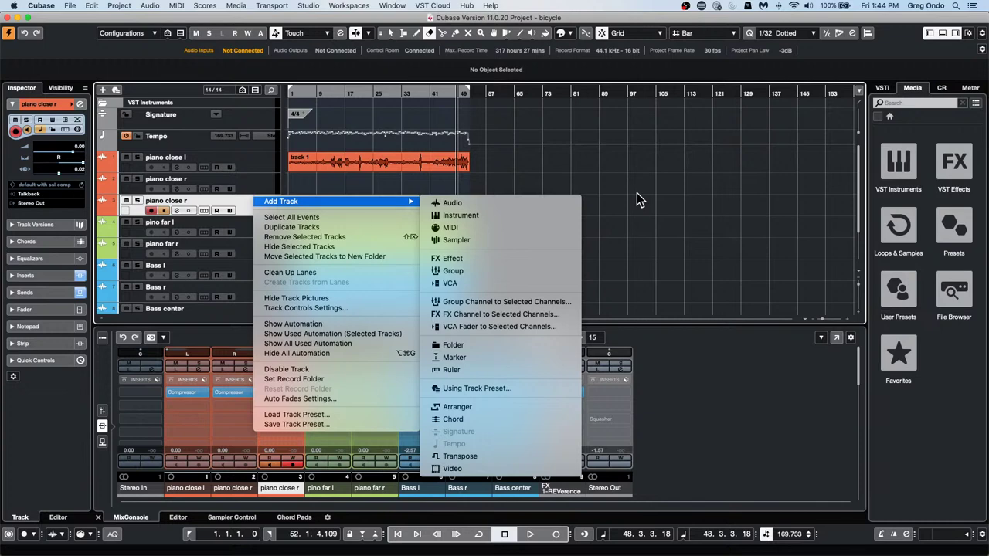
{"action": "left_click", "coordinate": [626, 176]}
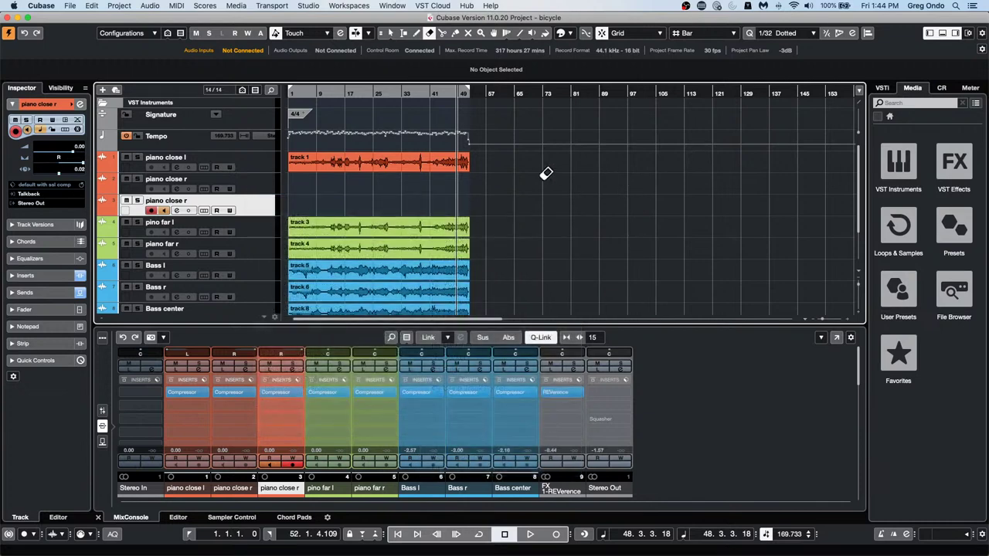
Examine the VST 2 plug-in path settings in the VST Plug-in Manager, then hide them and close the manager.
{"action": "left_click", "coordinate": [313, 6]}
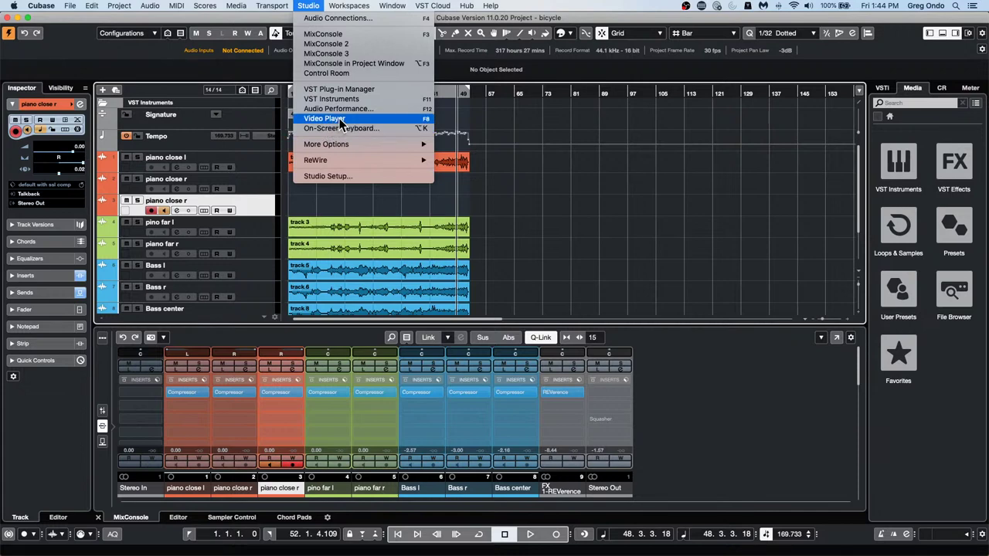
{"action": "left_click", "coordinate": [349, 90]}
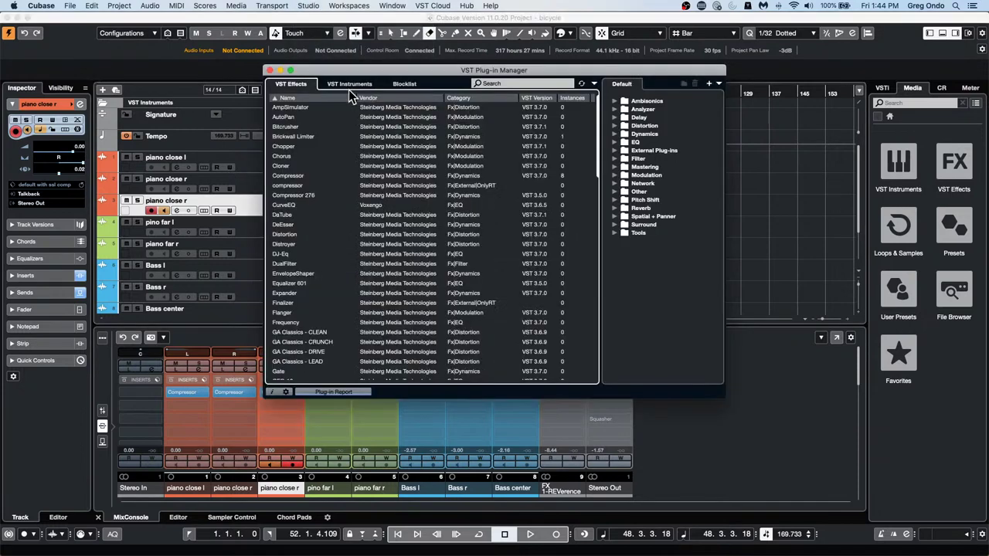
{"action": "left_click", "coordinate": [285, 391]}
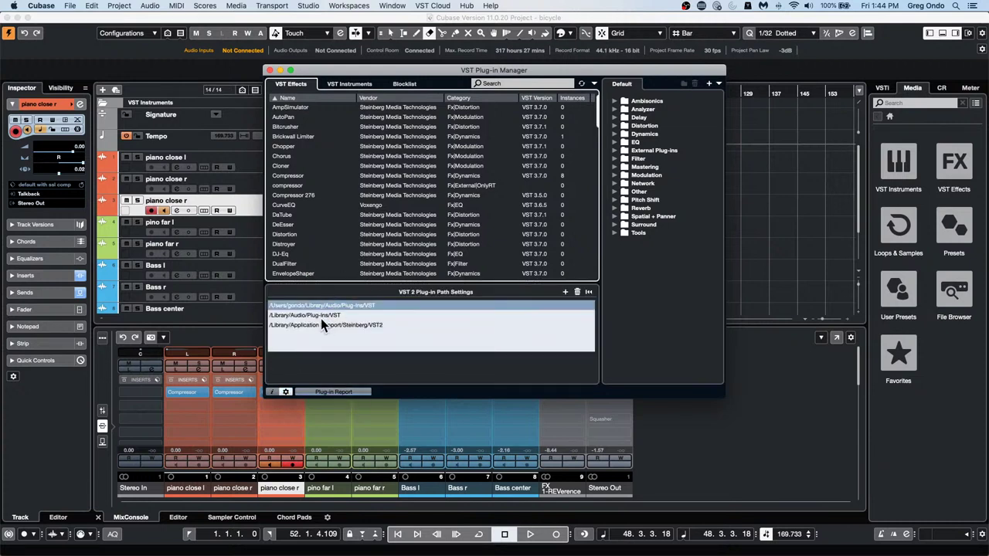
{"action": "left_click", "coordinate": [285, 392]}
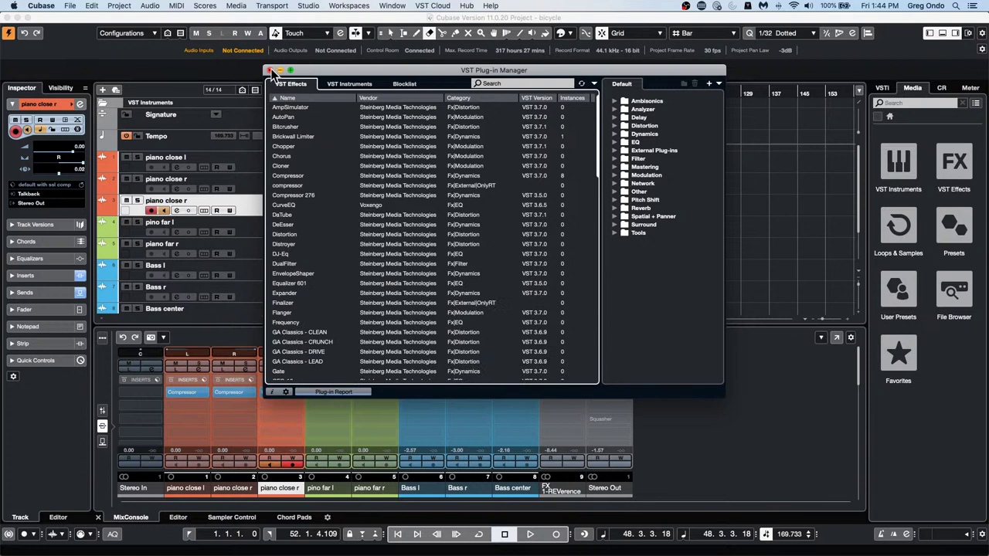
{"action": "left_click", "coordinate": [269, 71]}
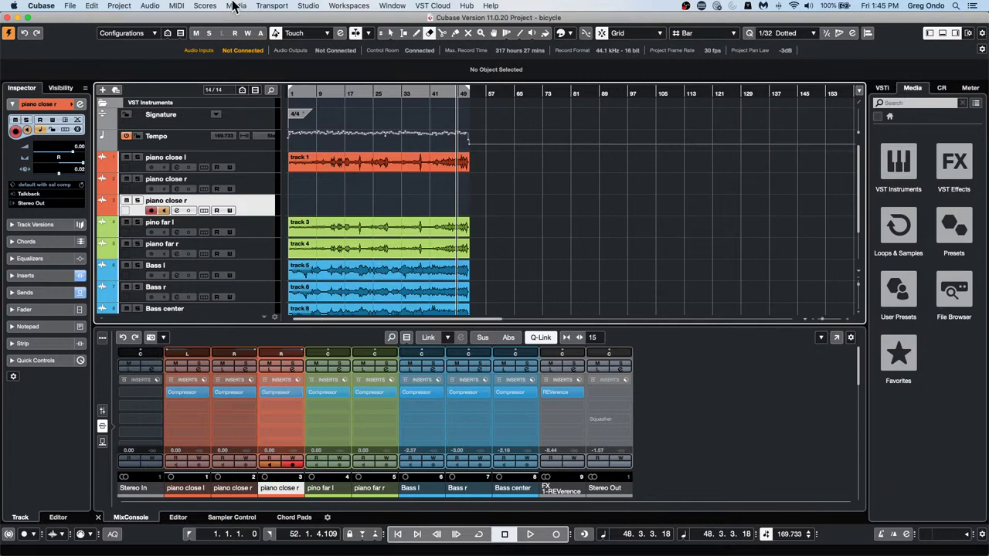
Bring up the project's import options.
{"action": "left_click", "coordinate": [69, 6]}
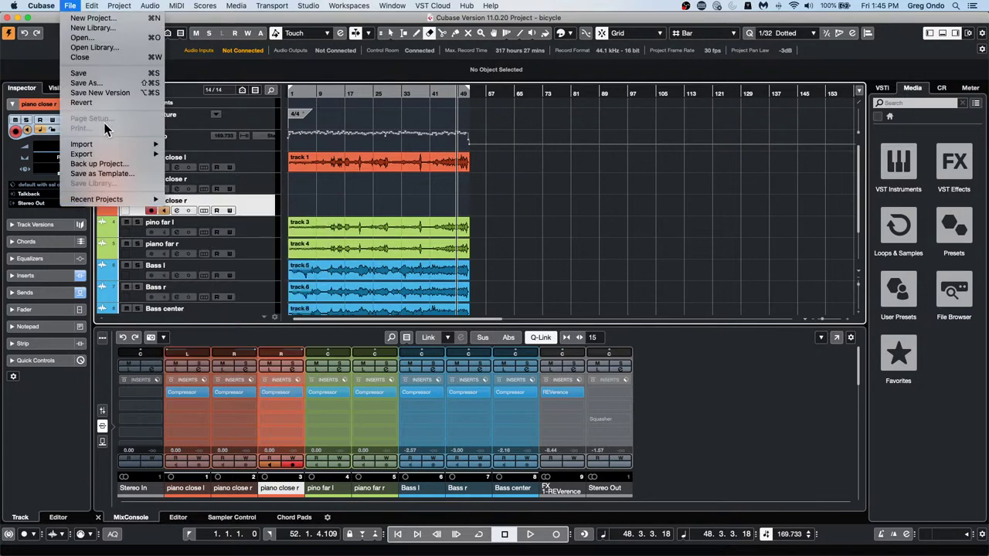
{"action": "mouse_move", "coordinate": [107, 144]}
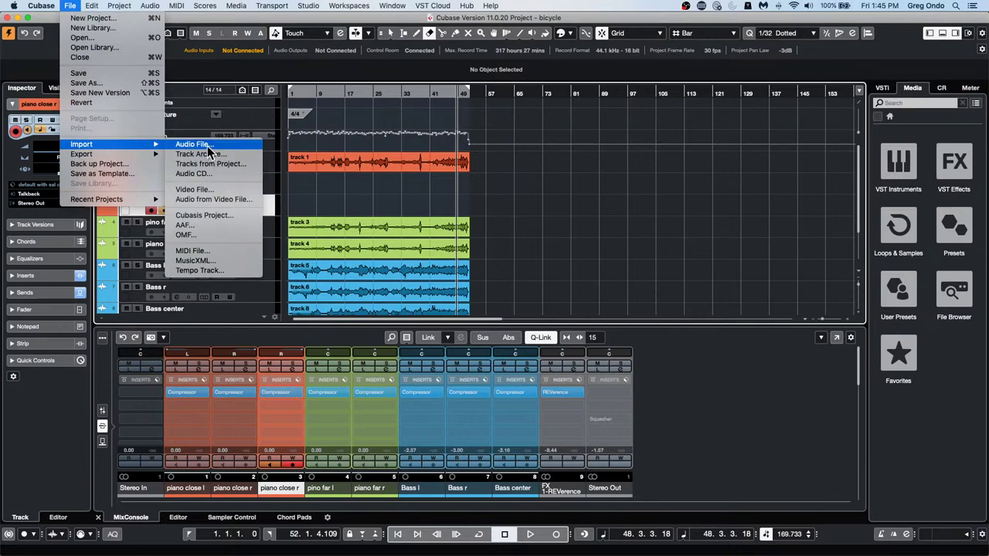
Create a new empty project and save it in the JAN folder.
{"action": "left_click", "coordinate": [101, 18]}
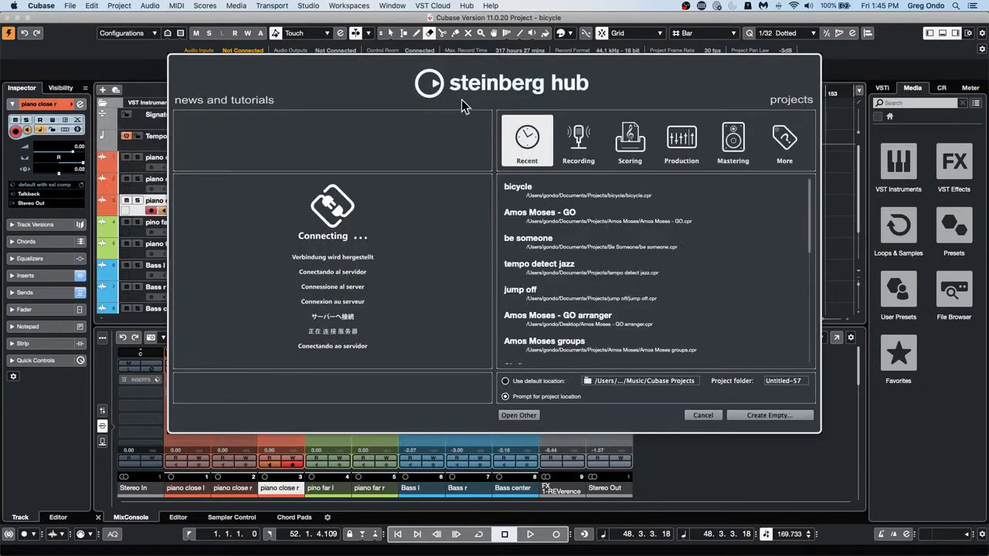
{"action": "left_click", "coordinate": [778, 415]}
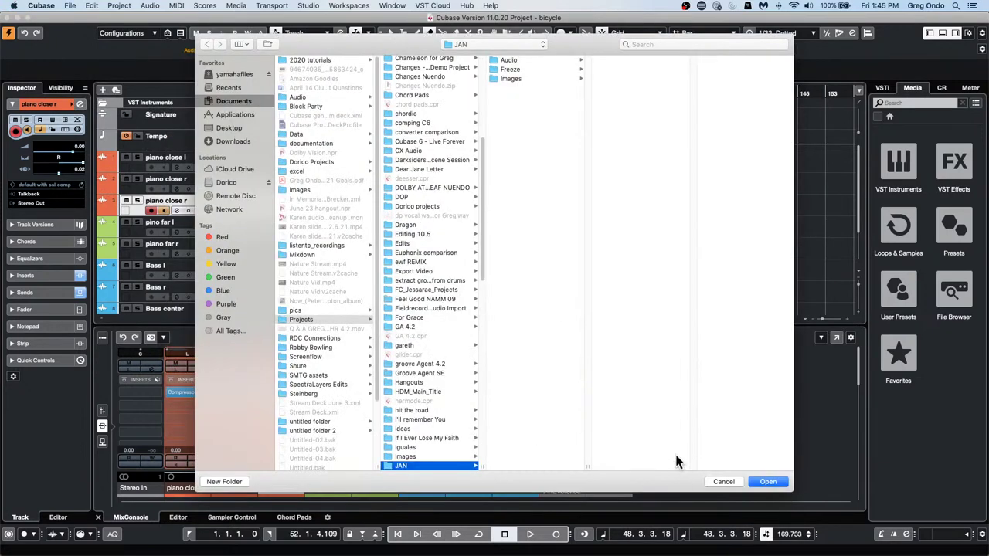
{"action": "left_click", "coordinate": [775, 482]}
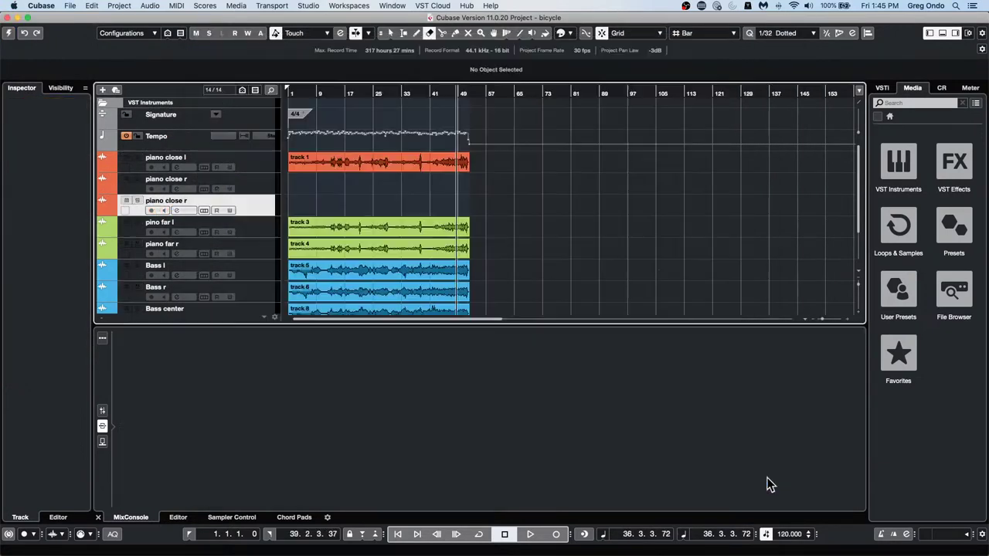
Add one instrument track using HALion Sonic SE, routed to Stereo Out.
{"action": "right_click", "coordinate": [145, 127]}
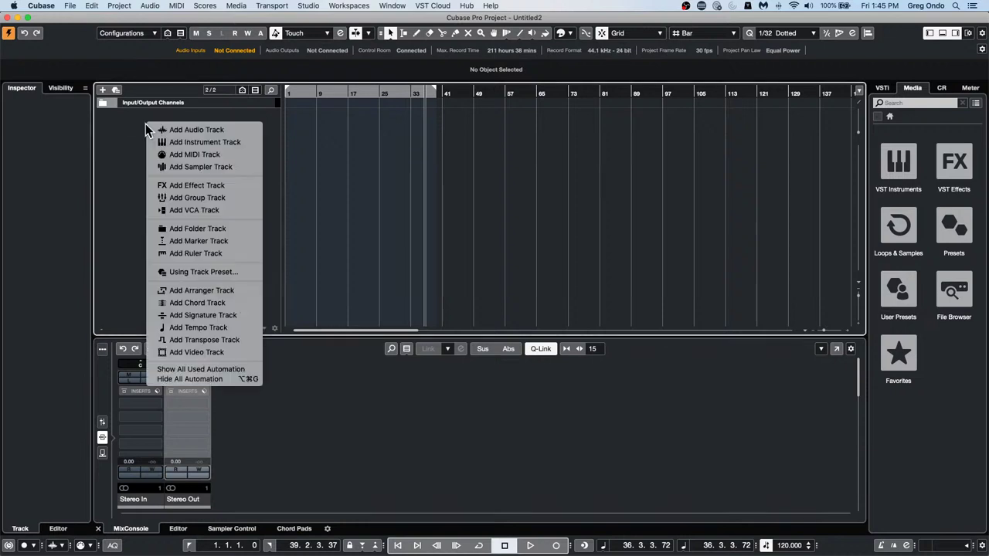
{"action": "left_click", "coordinate": [220, 143]}
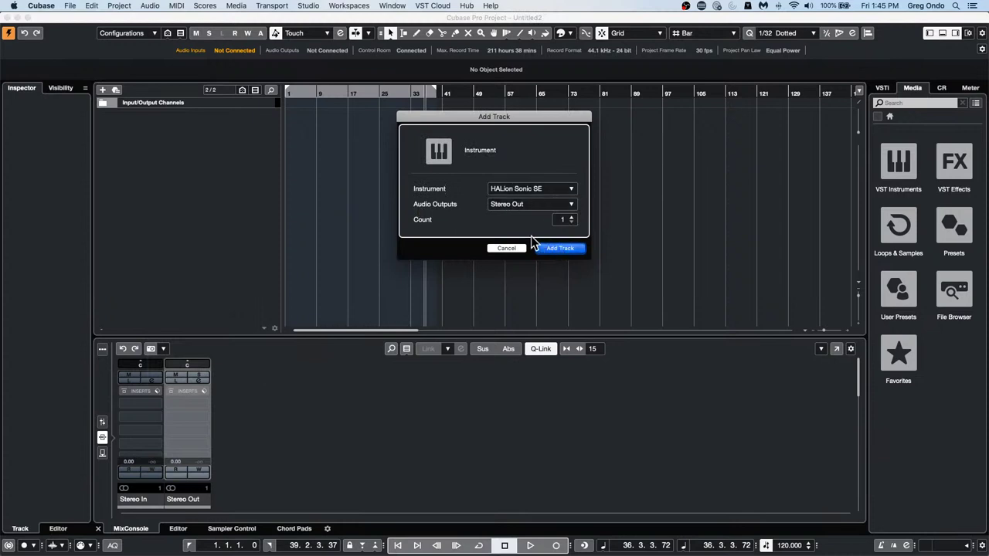
{"action": "key", "text": "Return"}
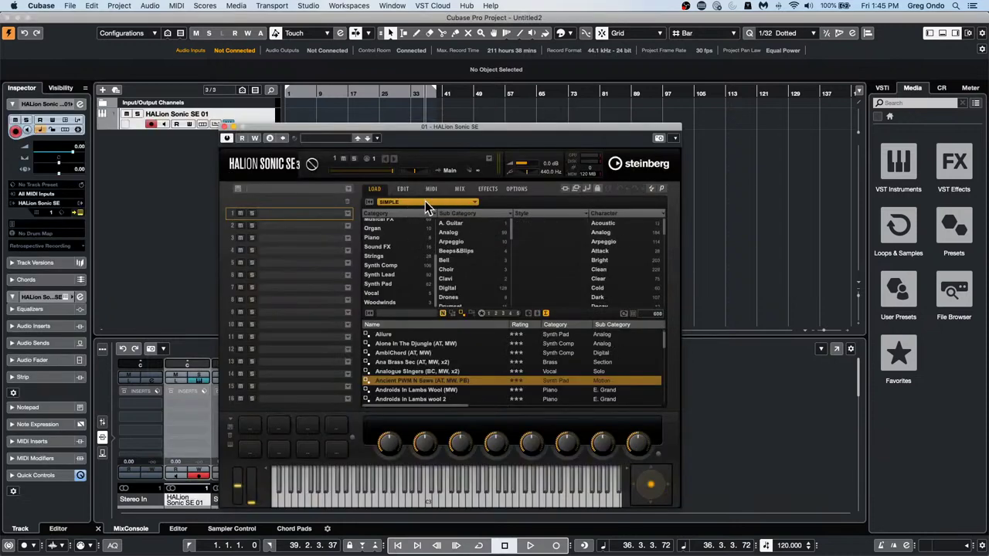
Load the Violoncello Solo Combi program from HALion Symphonic Orchestra, filtered by Strings and Cello.
{"action": "left_click", "coordinate": [425, 200]}
{"action": "scroll", "coordinate": [431, 298], "scroll_direction": "down", "scroll_amount": 2}
{"action": "scroll", "coordinate": [431, 297], "scroll_direction": "up", "scroll_amount": 2}
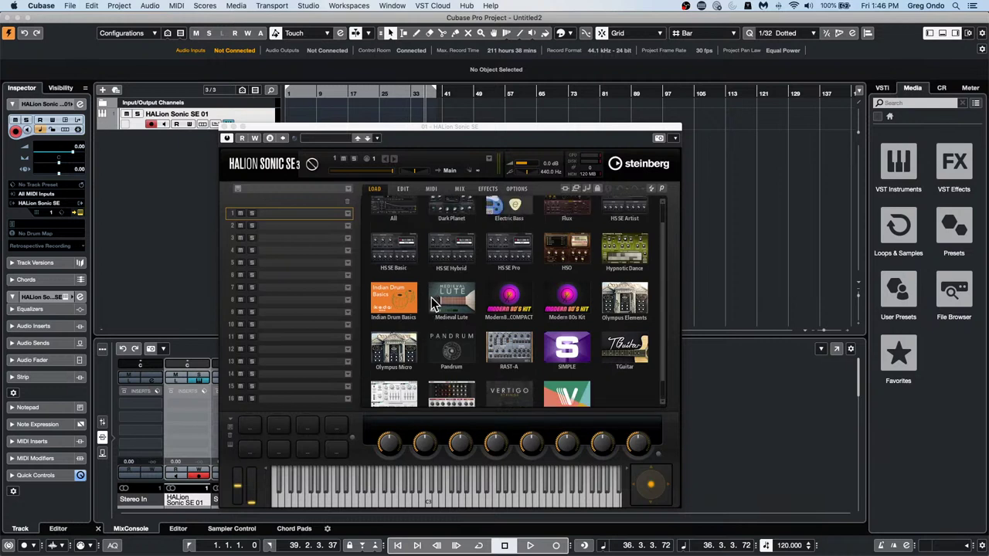
{"action": "scroll", "coordinate": [431, 298], "scroll_direction": "down", "scroll_amount": 1}
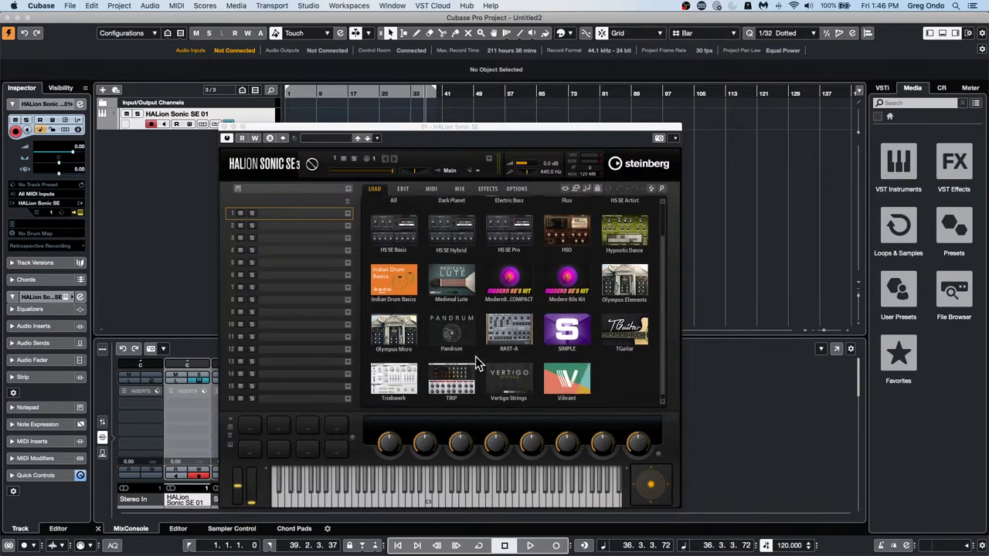
{"action": "scroll", "coordinate": [475, 358], "scroll_direction": "up", "scroll_amount": 1}
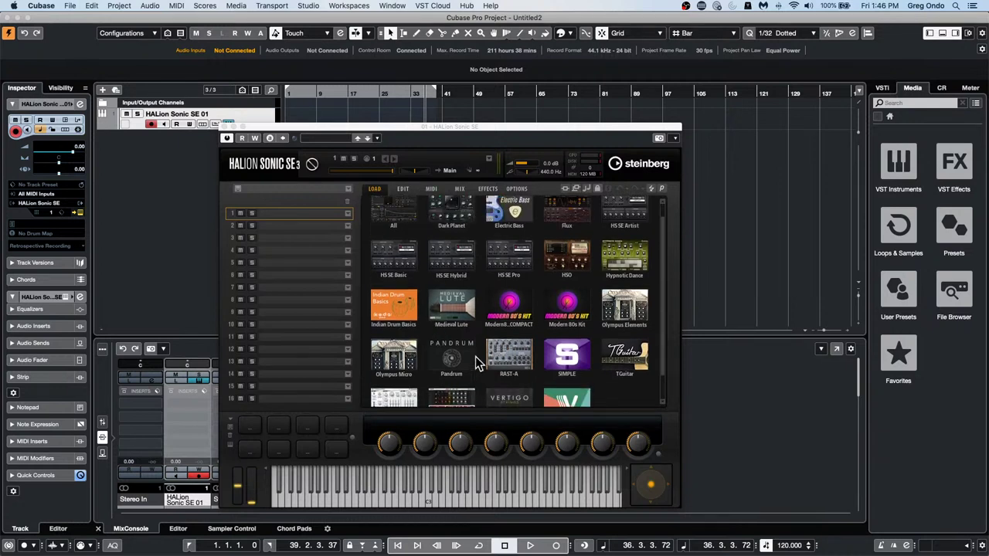
{"action": "left_click", "coordinate": [568, 267]}
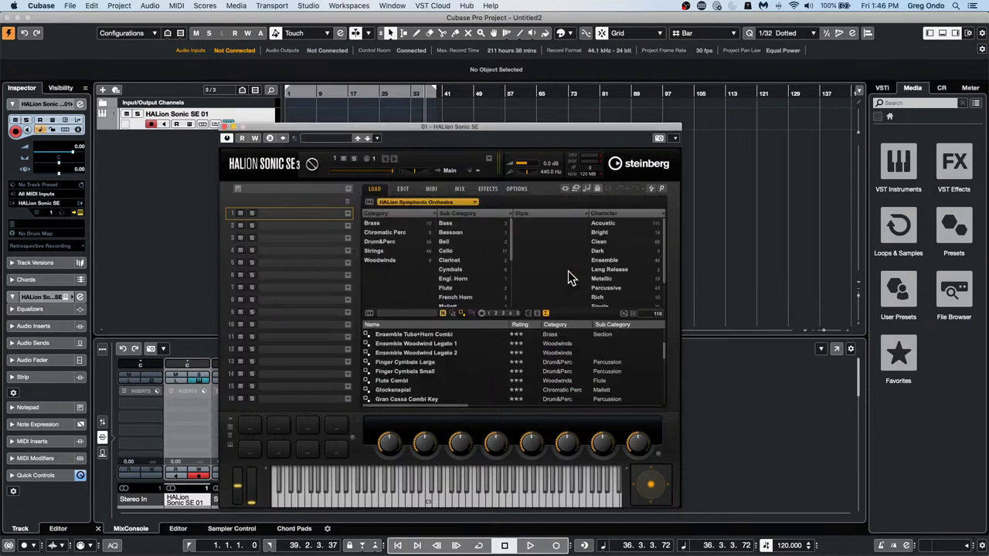
{"action": "left_click", "coordinate": [388, 249]}
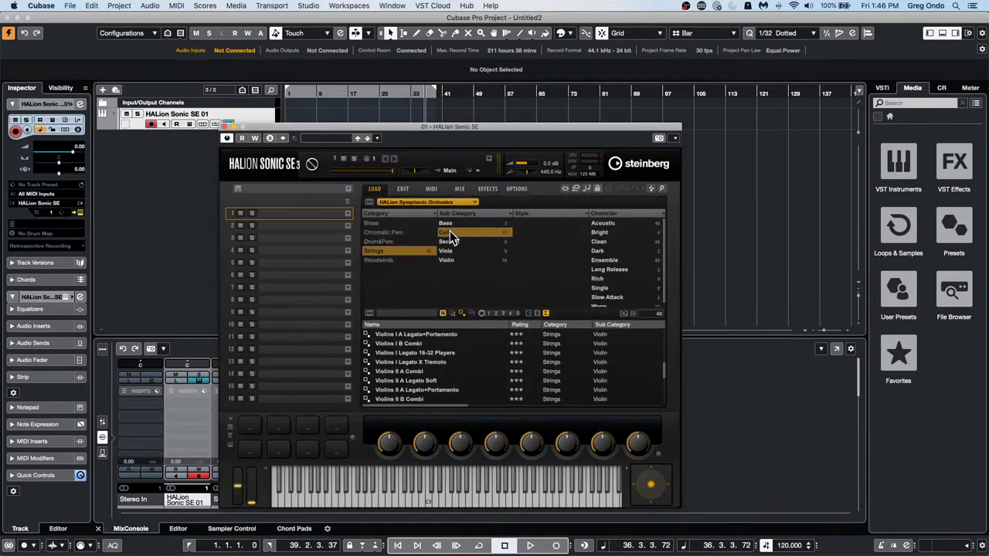
{"action": "left_click", "coordinate": [449, 233]}
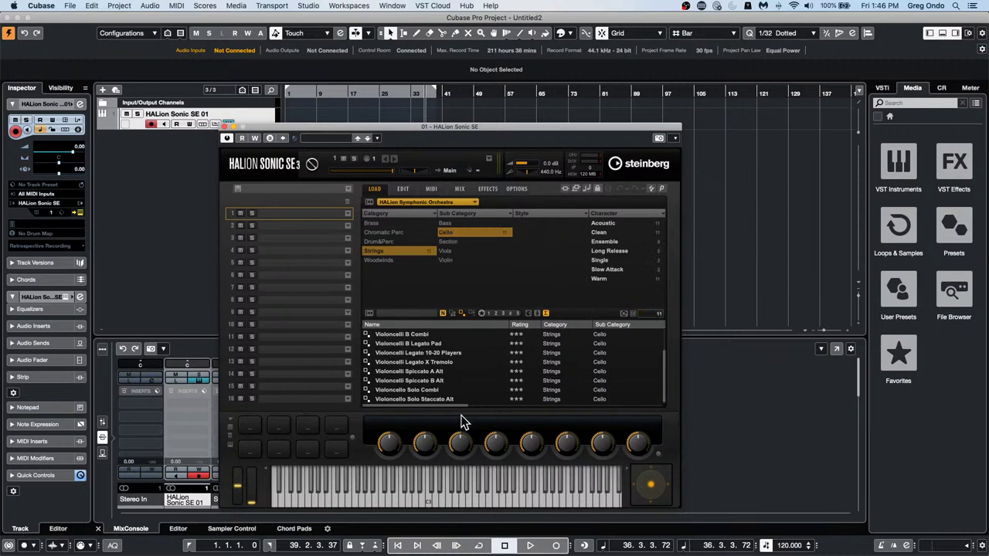
{"action": "left_click", "coordinate": [446, 390]}
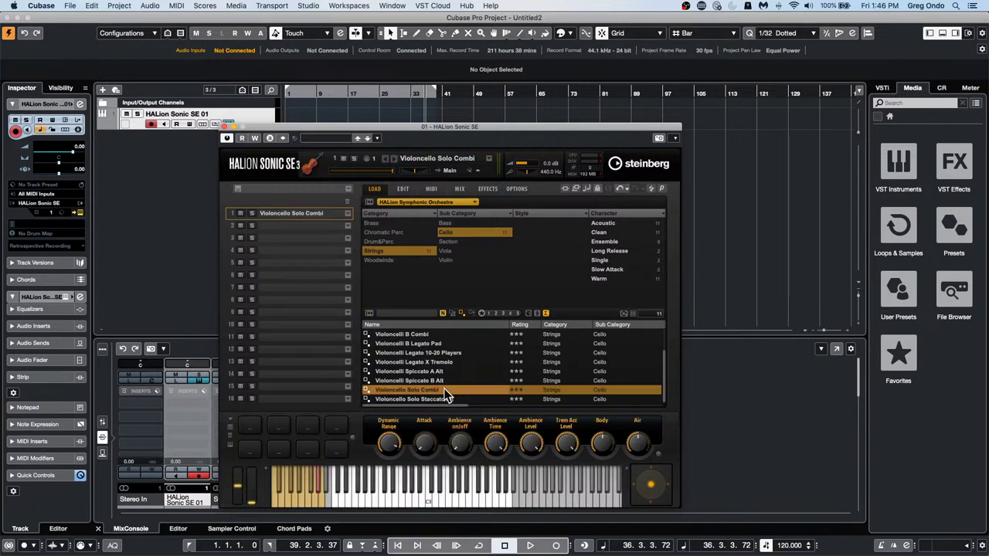
Audition the loaded solo cello sound by playing notes on the instrument's on-screen keyboard.
{"action": "left_click", "coordinate": [459, 506]}
{"action": "left_click", "coordinate": [433, 504]}
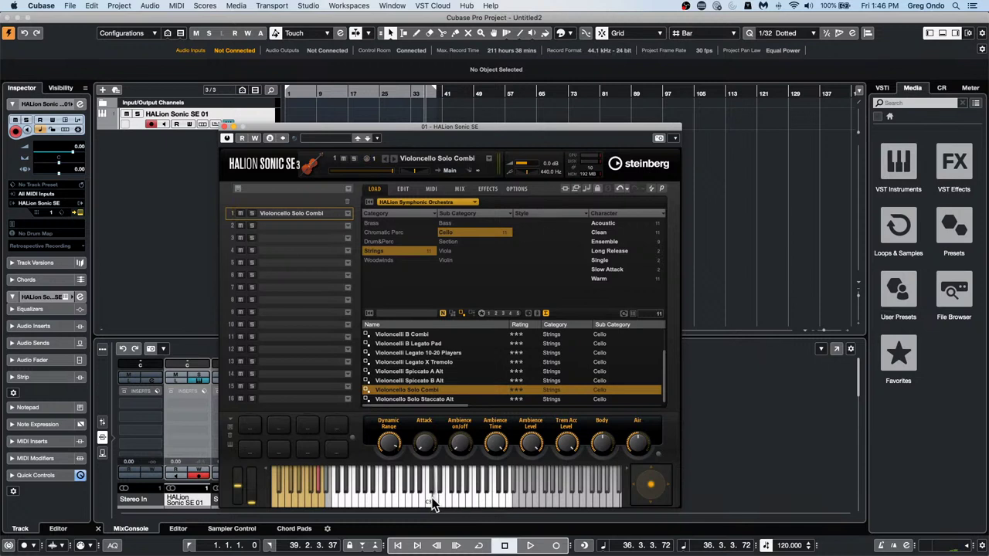
{"action": "left_click", "coordinate": [972, 549]}
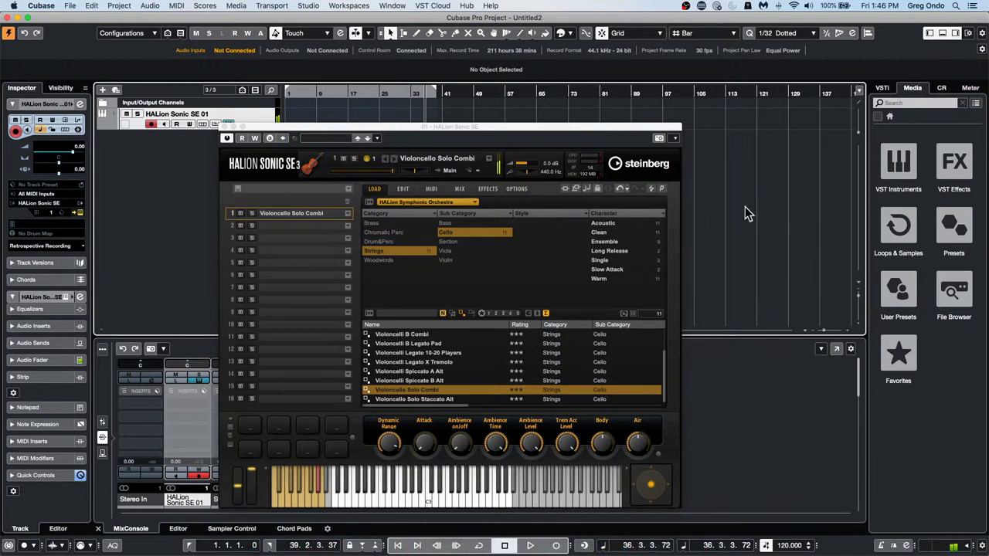
Move the instrument window aside and draw an empty 32-bar part on the HALion Sonic SE 01 track, from bar 1 to bar 33.
{"action": "left_click_drag", "start_coordinate": [337, 125], "coordinate": [551, 185]}
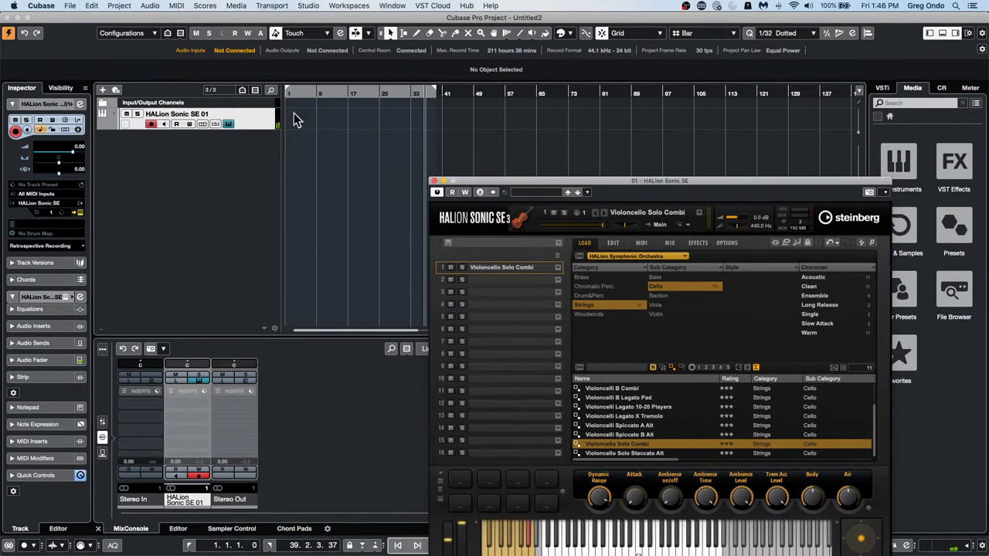
{"action": "right_click", "coordinate": [304, 124]}
{"action": "left_click", "coordinate": [331, 131]}
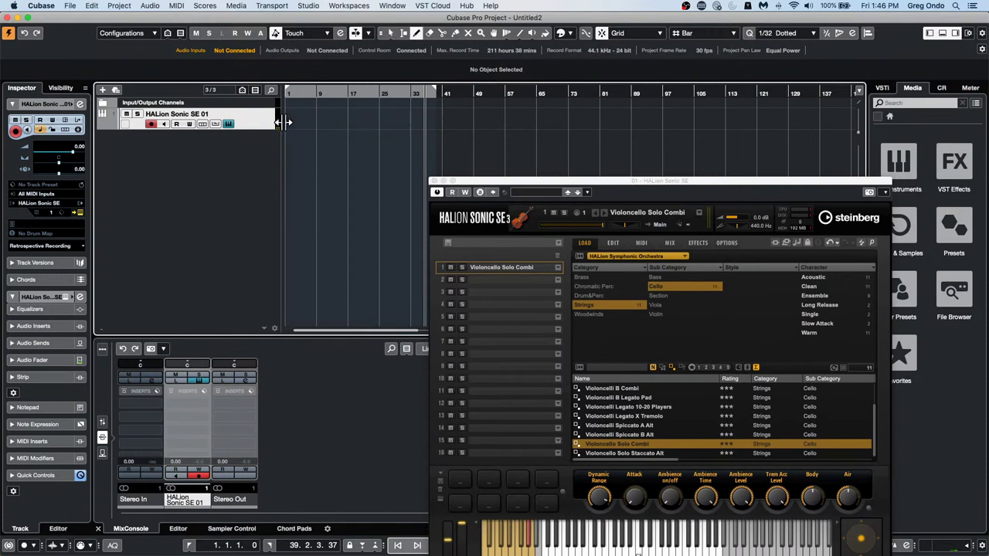
{"action": "left_click_drag", "start_coordinate": [291, 118], "coordinate": [416, 121]}
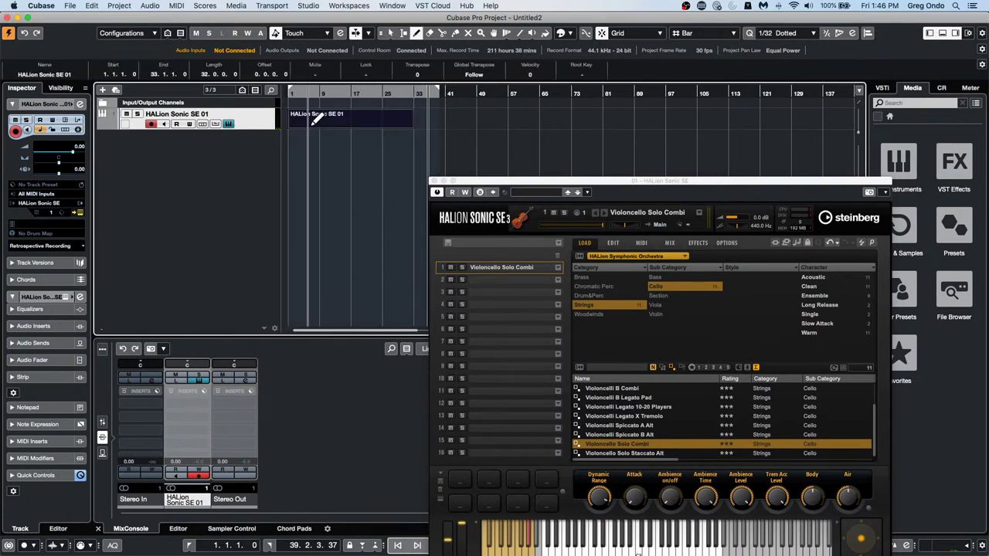
Close the instrument window and open the new part in a separate, full-screen Key Editor window.
{"action": "key", "text": "1"}
{"action": "double_click", "coordinate": [312, 124]}
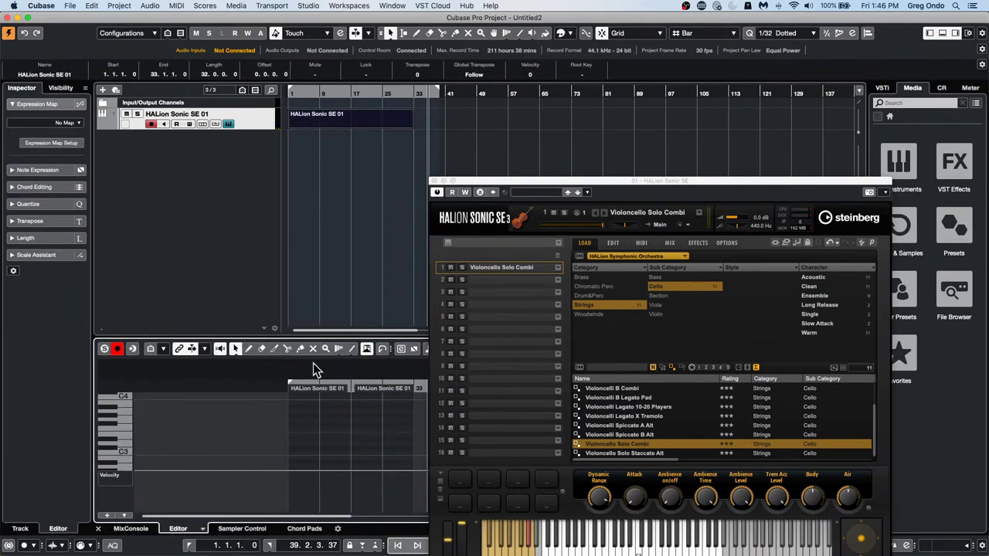
{"action": "left_click", "coordinate": [433, 181]}
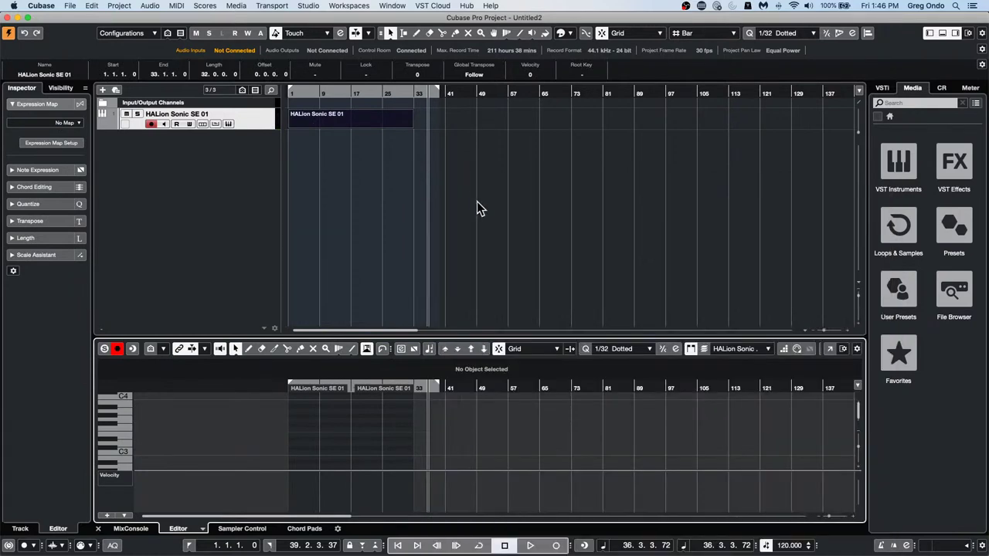
{"action": "left_click", "coordinate": [831, 350]}
{"action": "double_click", "coordinate": [962, 86]}
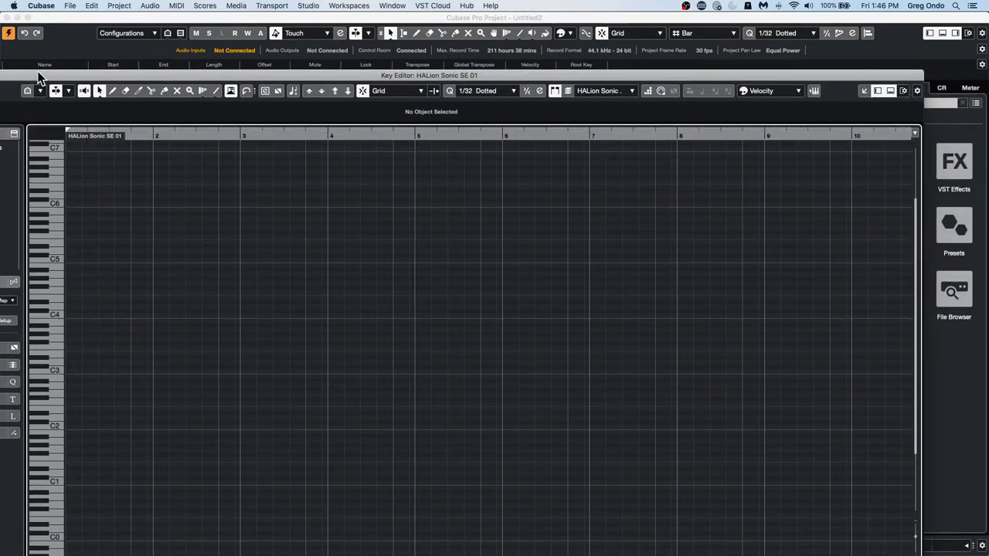
{"action": "left_click_drag", "start_coordinate": [38, 75], "coordinate": [100, 71]}
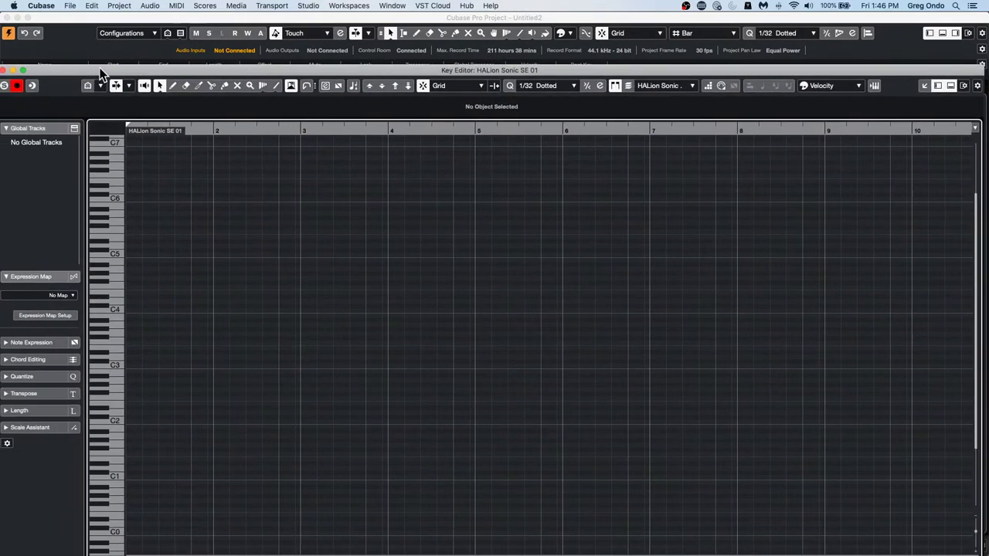
{"action": "left_click", "coordinate": [23, 70]}
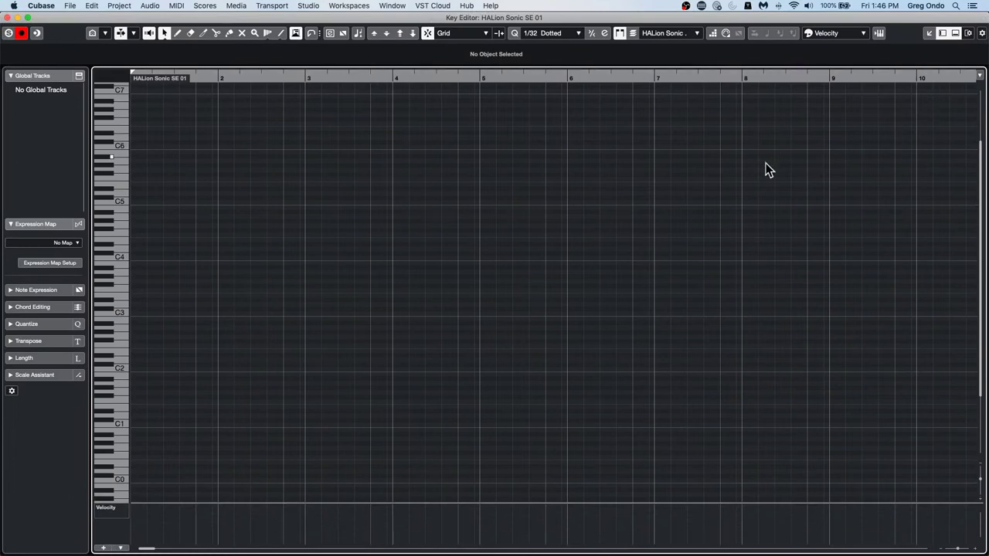
Set the quantize value to 1/8 Triplet and use Step Input to enter a run of notes across bars 1 and 2.
{"action": "left_click", "coordinate": [556, 35]}
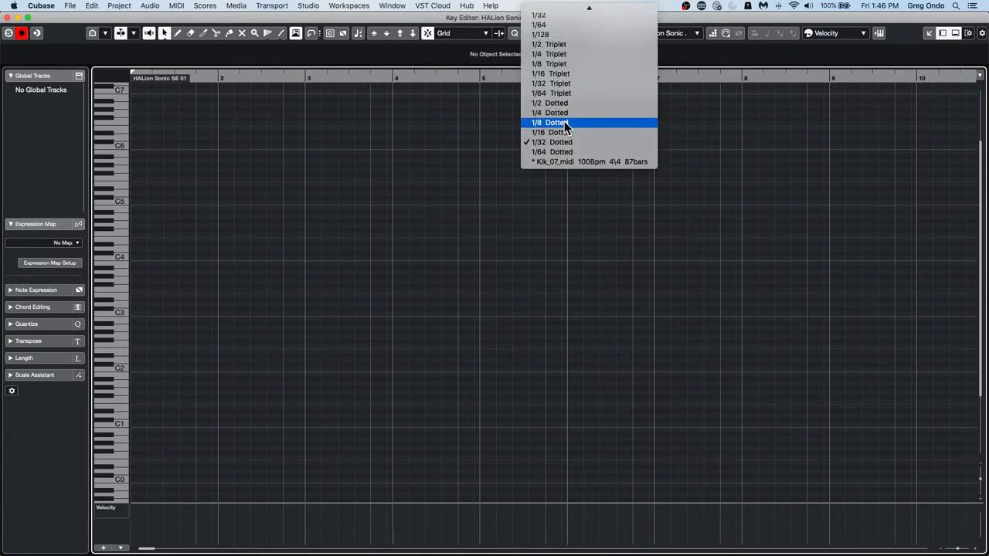
{"action": "left_click", "coordinate": [581, 124]}
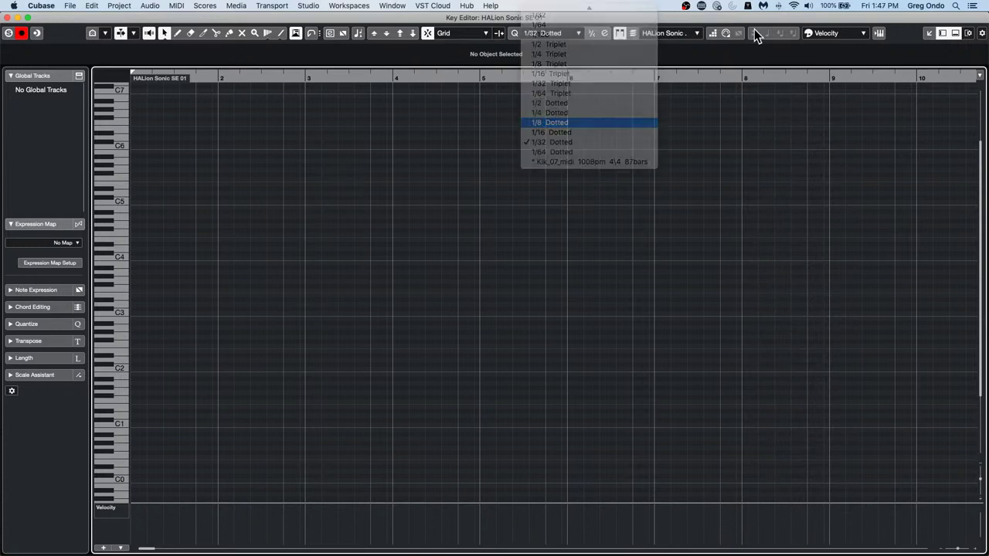
{"action": "left_click", "coordinate": [565, 34]}
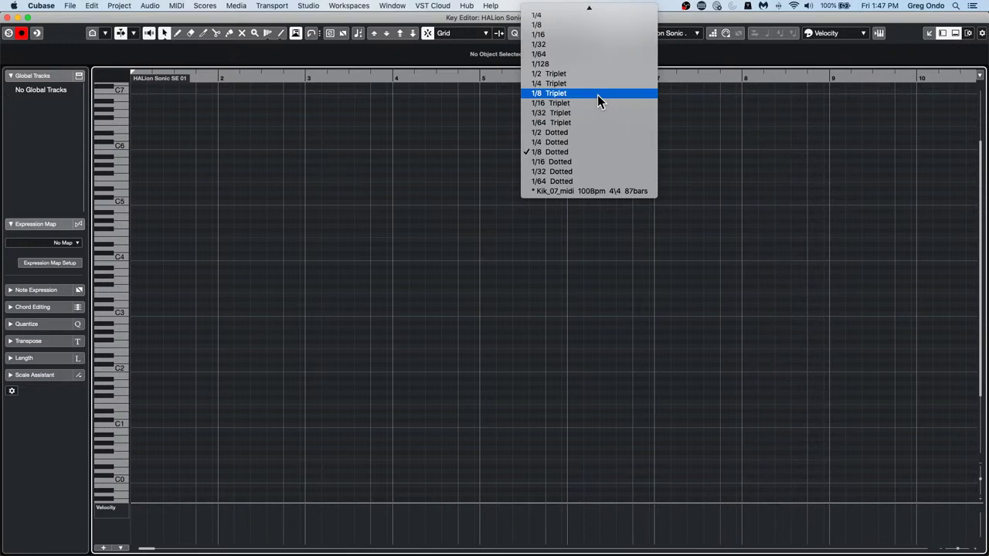
{"action": "left_click", "coordinate": [598, 95]}
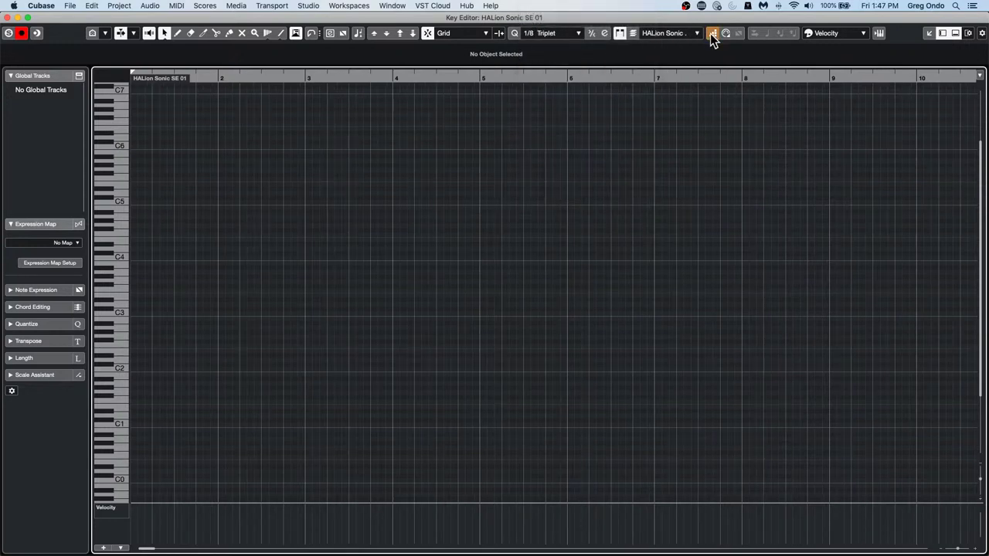
{"action": "left_click", "coordinate": [711, 34]}
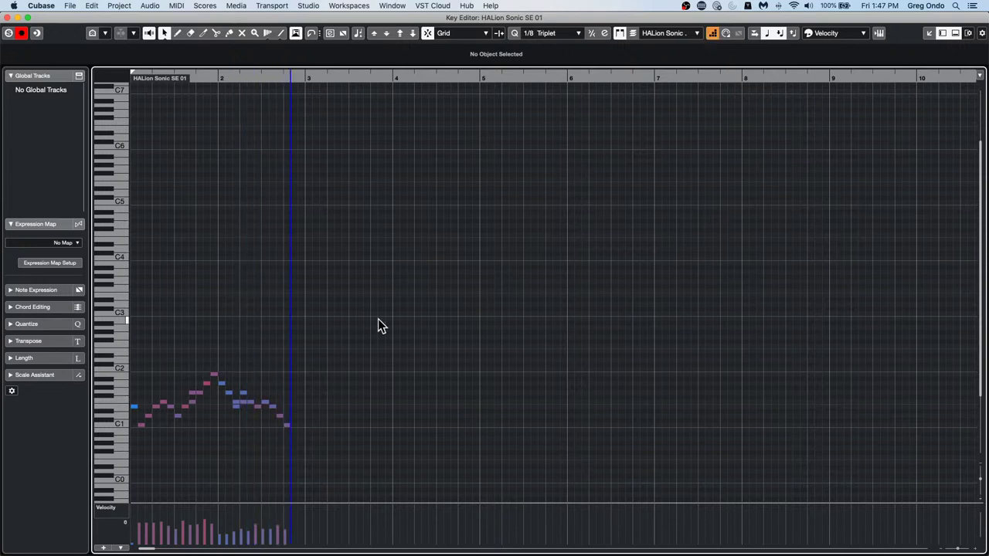
Play back the step-entered notes in the Key Editor.
{"action": "right_click", "coordinate": [242, 398]}
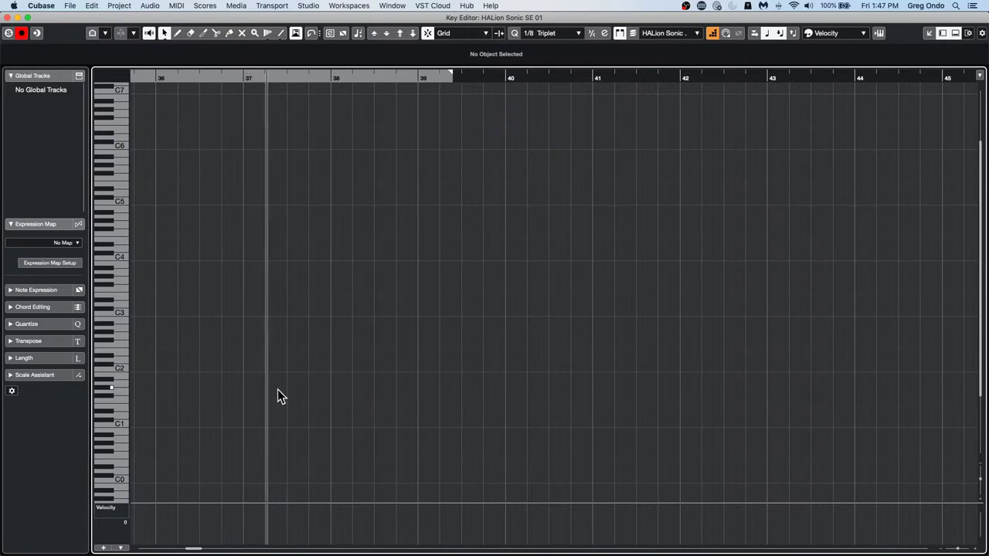
{"action": "key", "text": "space"}
{"action": "key", "text": "space"}
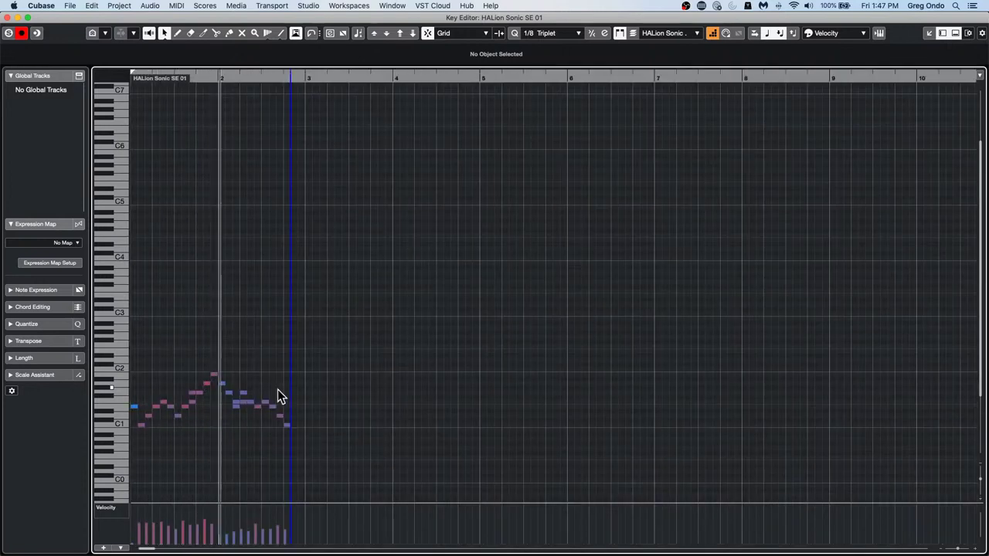
Try to remove the overlapping G1 note just before beat 4 of bar 1 with the Erase tool.
{"action": "right_click", "coordinate": [193, 400]}
{"action": "left_click", "coordinate": [216, 394]}
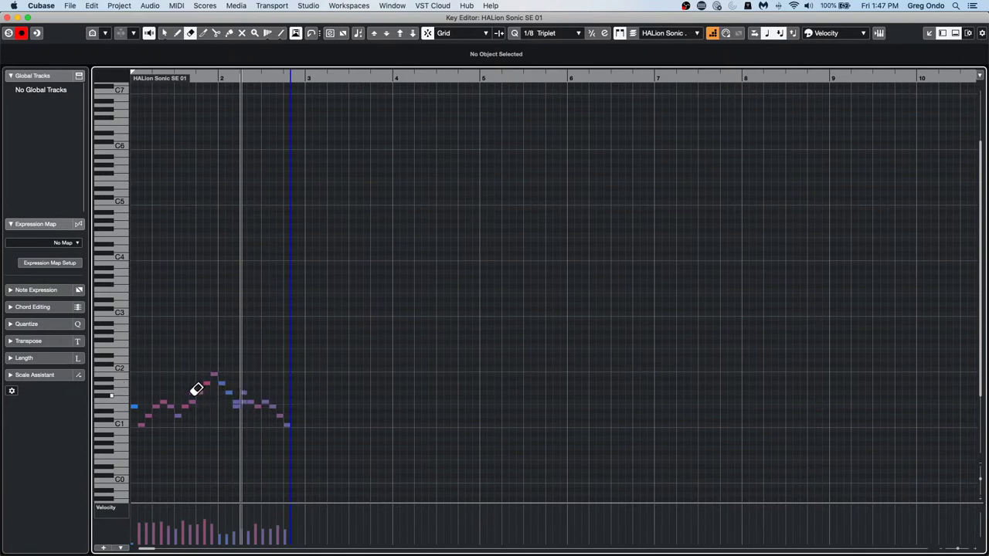
{"action": "left_click", "coordinate": [196, 391]}
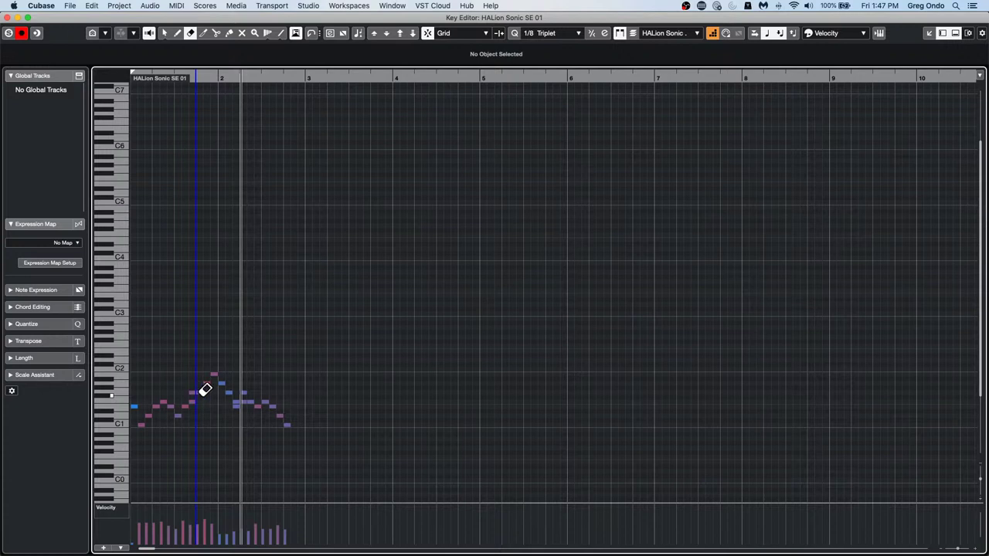
Turn off Step Input and delete the overlapping G1 note at 1.3.3.80.
{"action": "left_click_drag", "start_coordinate": [199, 74], "coordinate": [141, 82]}
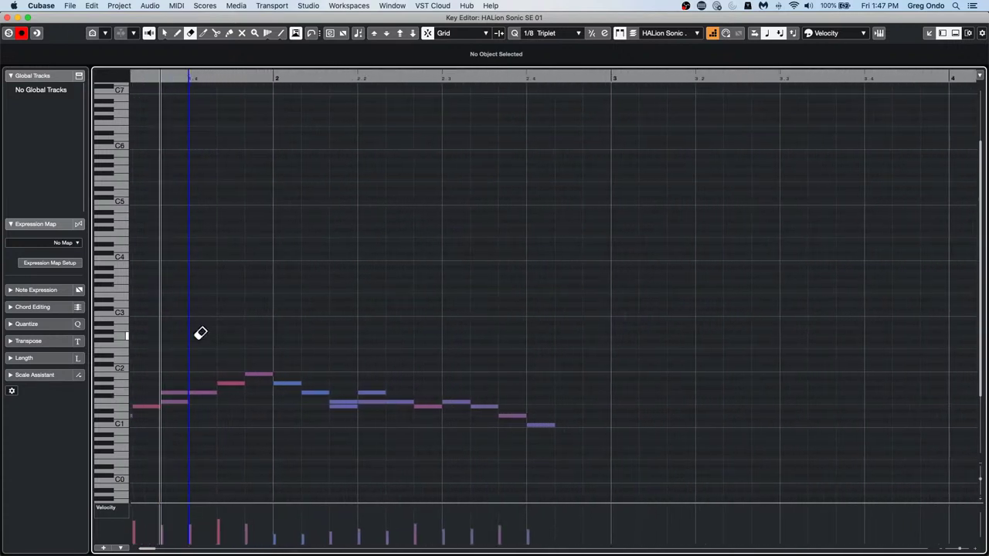
{"action": "right_click", "coordinate": [186, 390]}
{"action": "left_click", "coordinate": [193, 354]}
{"action": "left_click", "coordinate": [169, 392]}
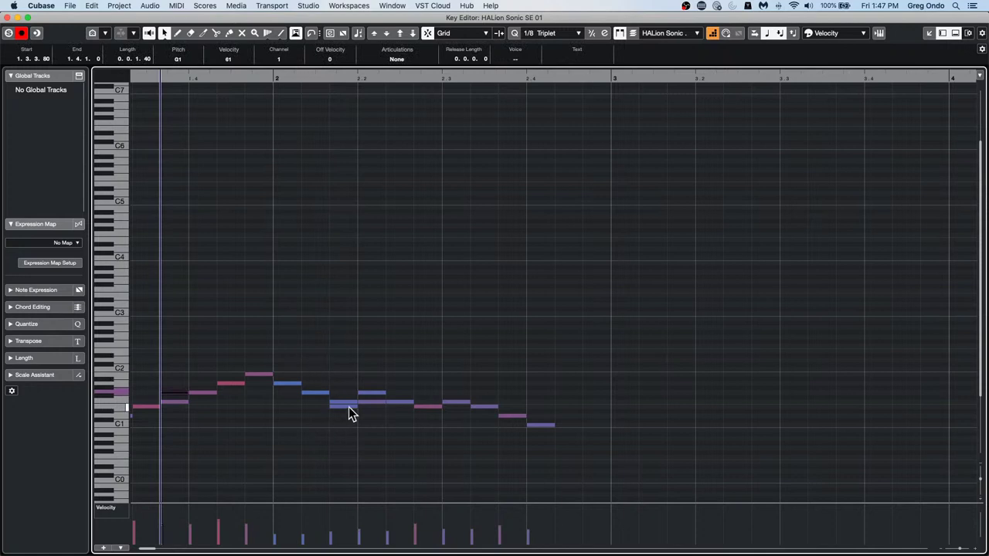
{"action": "left_click", "coordinate": [713, 34]}
{"action": "key", "text": "ctrl+Right"}
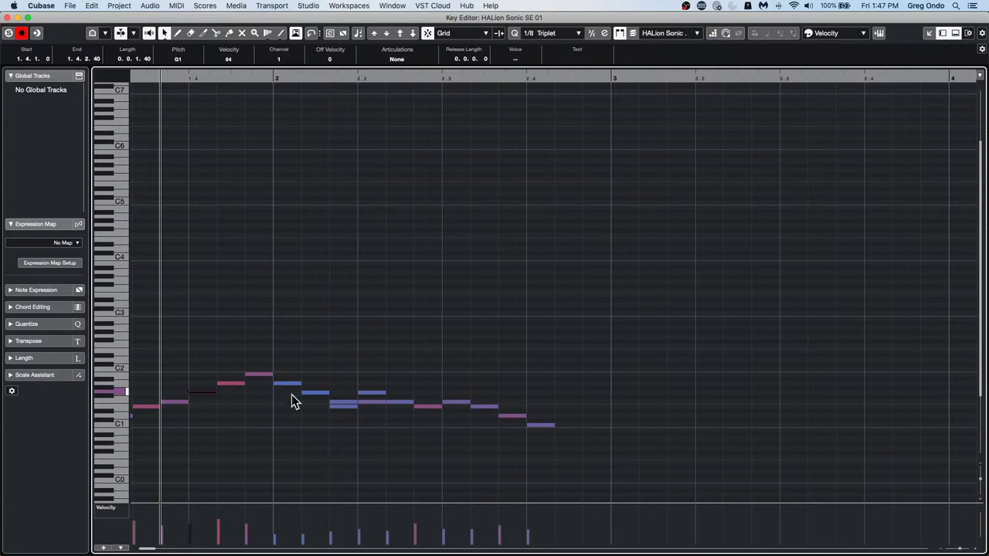
Delete the overlapping F1 note just before beat 2 of bar 2.
{"action": "left_click", "coordinate": [347, 407]}
{"action": "key", "text": "Right"}
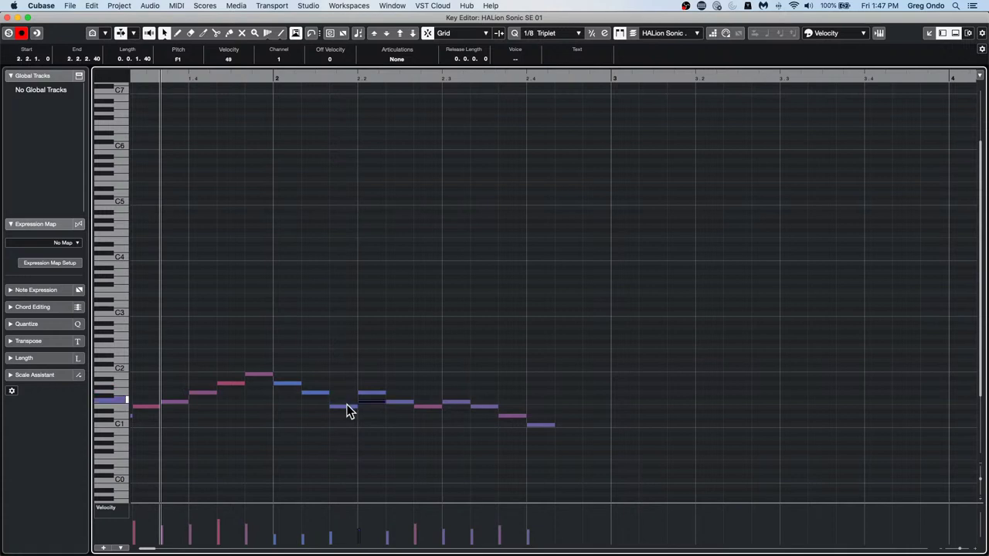
Enlarge the Velocity lane and draw a nearly even velocity level across the notes of bars 1 and 2.
{"action": "left_click_drag", "start_coordinate": [368, 79], "coordinate": [131, 77]}
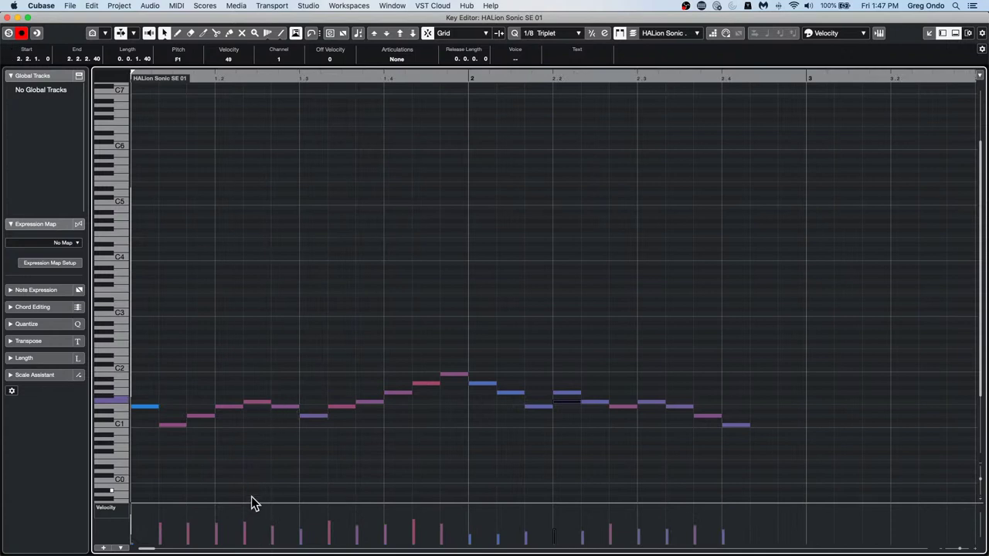
{"action": "left_click_drag", "start_coordinate": [251, 503], "coordinate": [252, 471]}
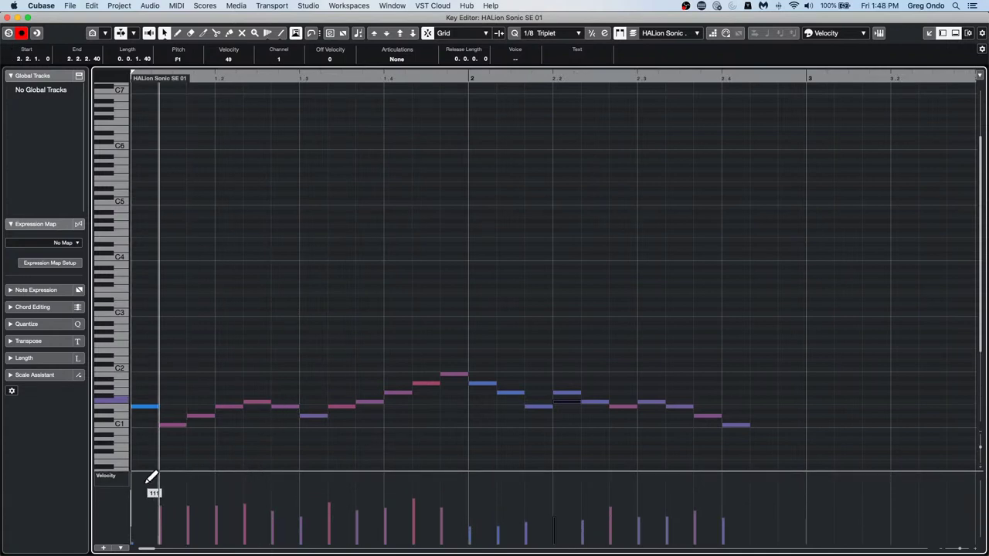
{"action": "mouse_move", "coordinate": [142, 481]}
{"action": "left_mouse_down"}
{"action": "mouse_move", "coordinate": [503, 505]}
{"action": "mouse_move", "coordinate": [742, 495]}
{"action": "mouse_move", "coordinate": [329, 495]}
{"action": "mouse_move", "coordinate": [162, 479]}
{"action": "left_mouse_up"}
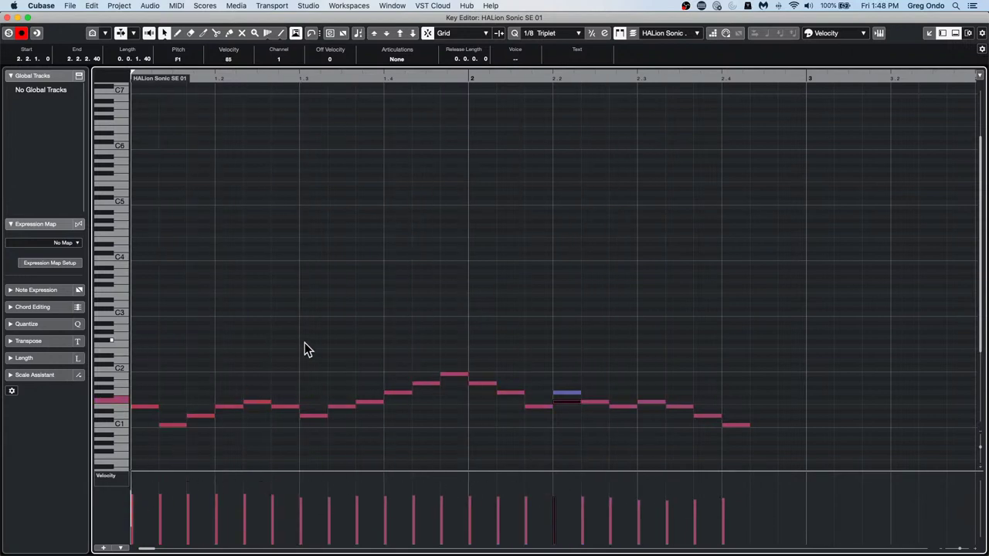
Play back the passage from bar 1 with the levelled velocities.
{"action": "key", "text": "space"}
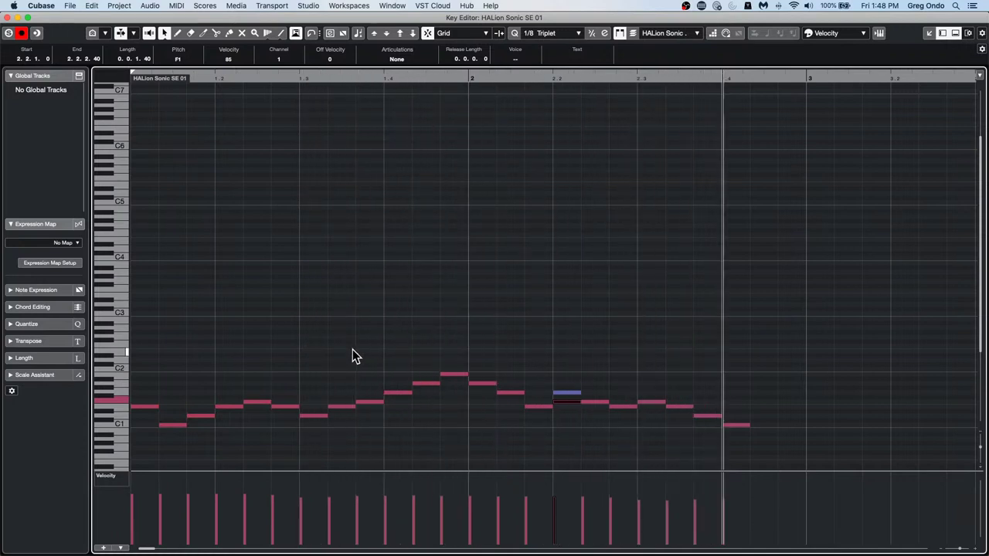
{"action": "left_click", "coordinate": [555, 500]}
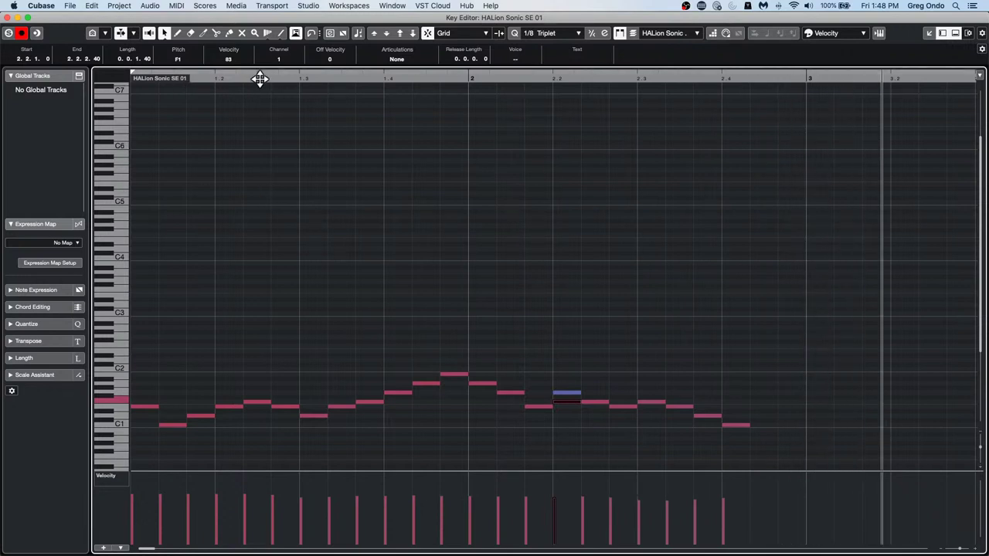
{"action": "key", "text": "space"}
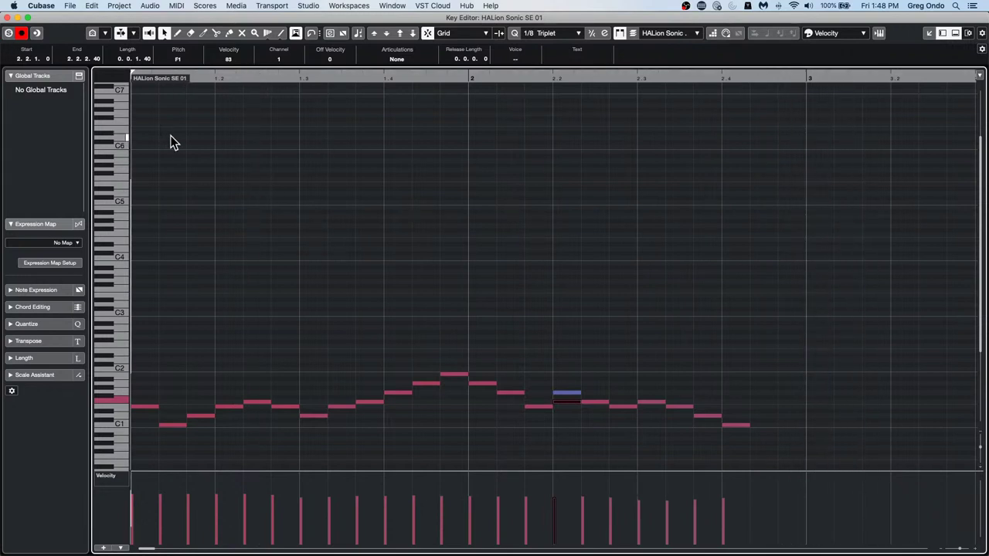
{"action": "key", "text": "space"}
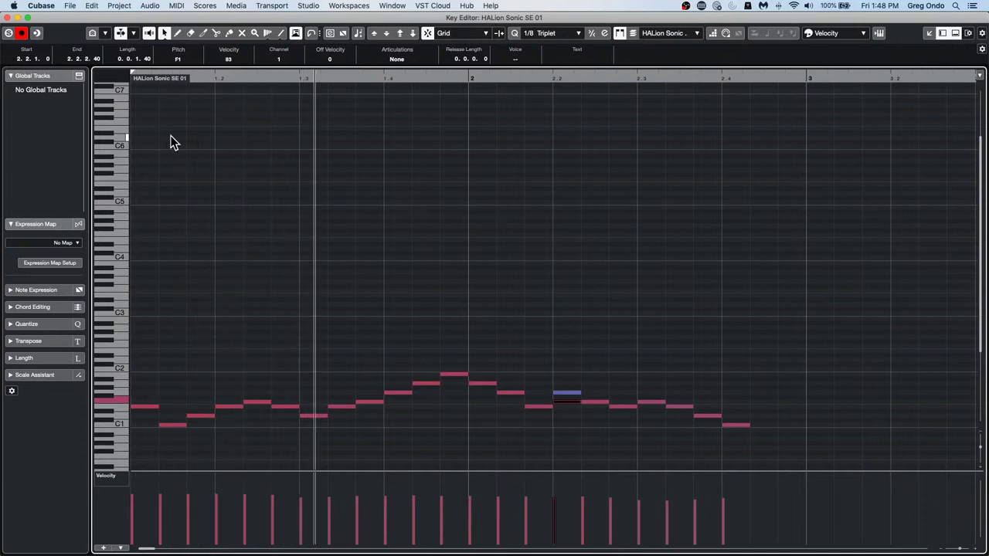
Accent the first triplet note of each beat from bar 1 through beat 2 of bar 2 by raising its velocity.
{"action": "left_click", "coordinate": [151, 480]}
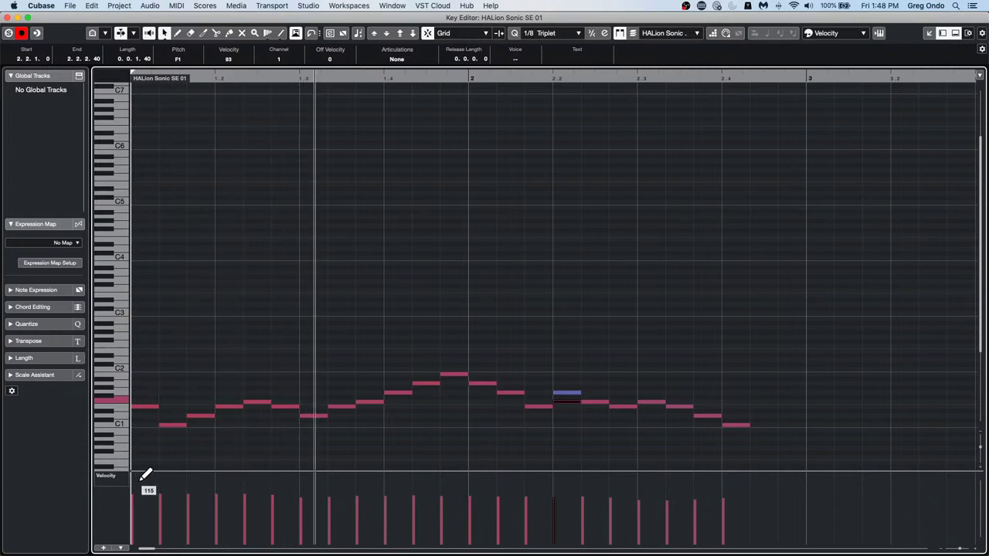
{"action": "left_click", "coordinate": [231, 476]}
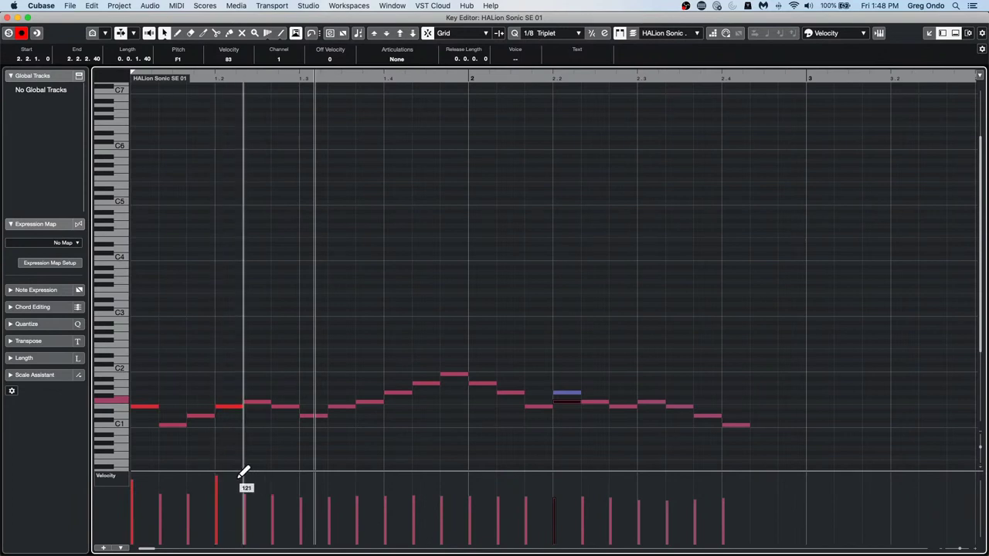
{"action": "left_click", "coordinate": [314, 476]}
{"action": "left_click", "coordinate": [392, 477]}
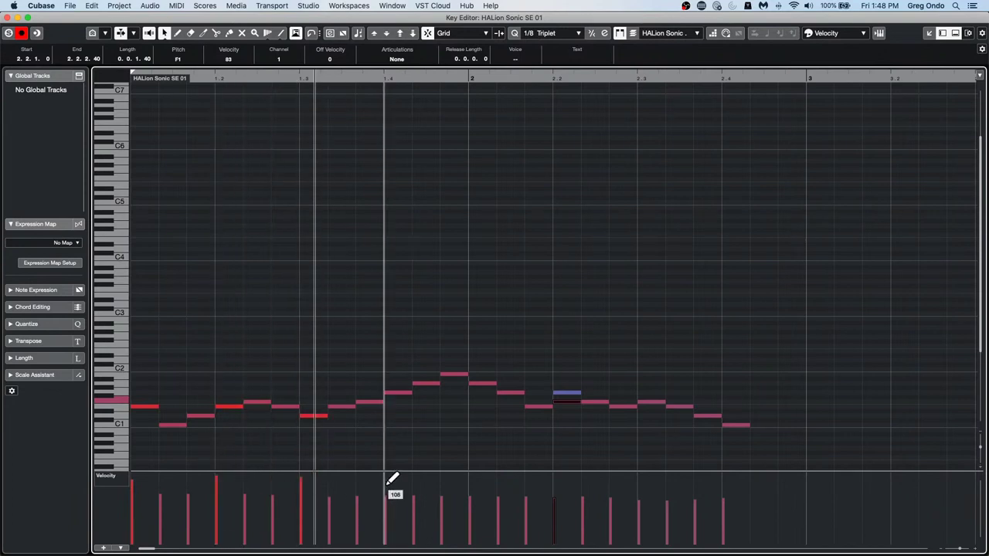
{"action": "left_click", "coordinate": [477, 476]}
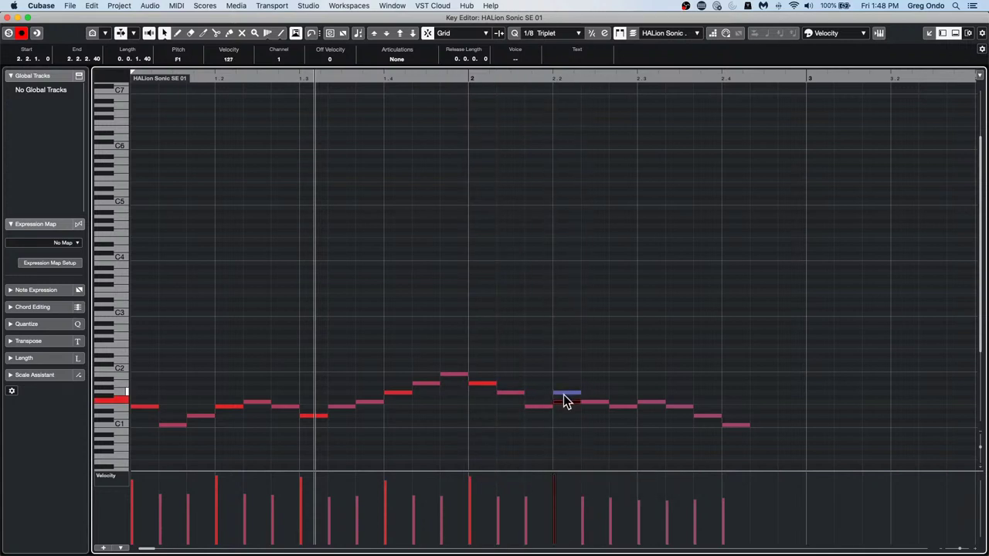
Delete the overlapping G1 note on beat 2 of bar 2 and raise the F1 note there to F#1.
{"action": "left_click_drag", "start_coordinate": [564, 404], "coordinate": [564, 393]}
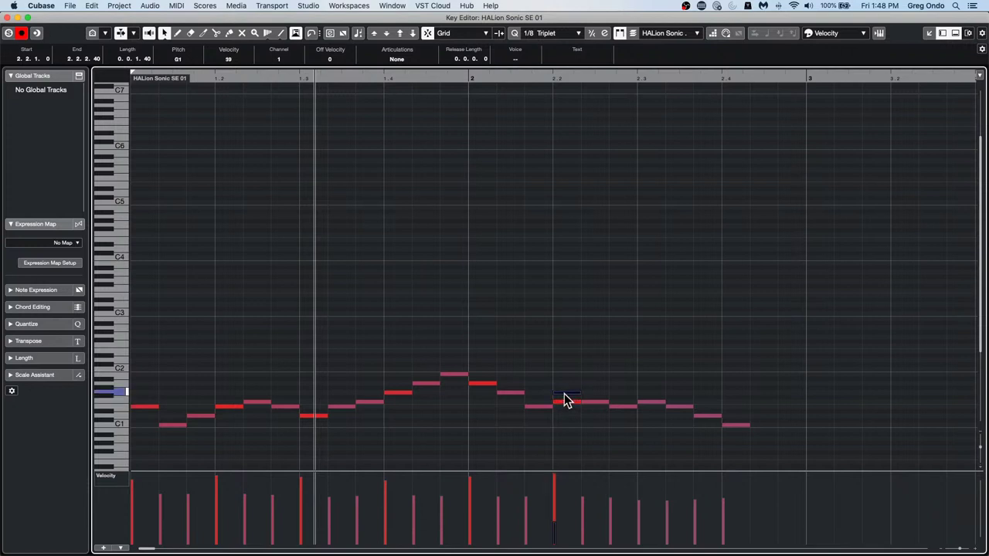
{"action": "key", "text": "Right"}
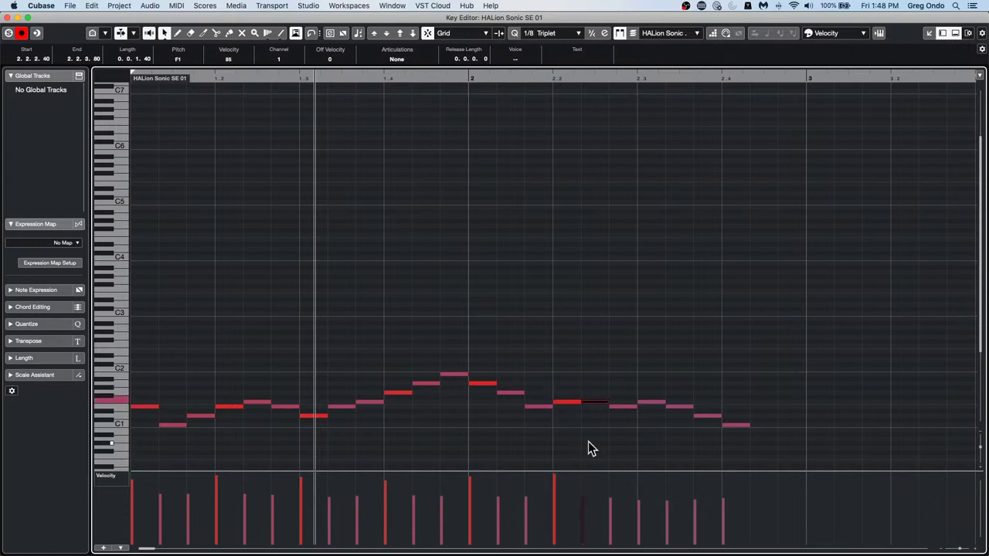
{"action": "key", "text": "Left"}
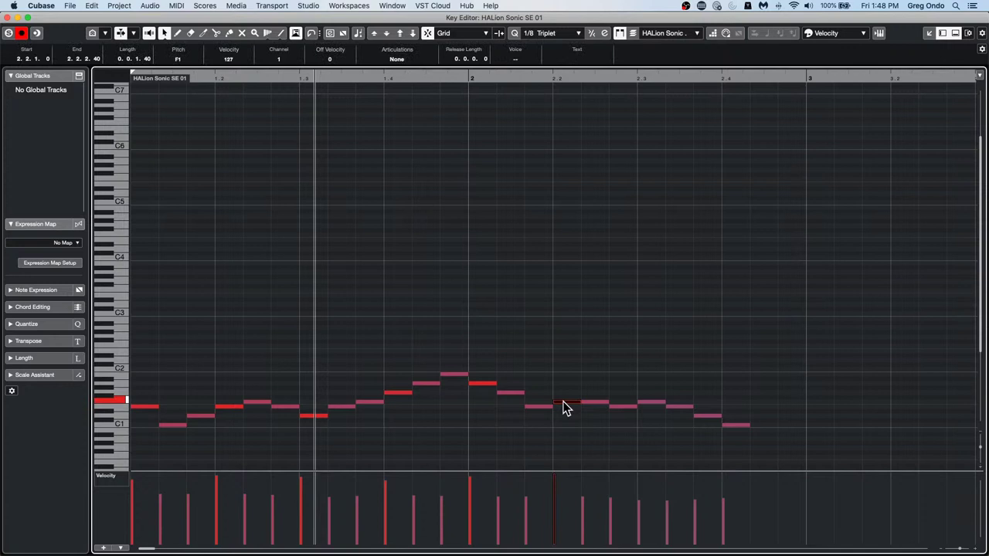
{"action": "key", "text": "Up"}
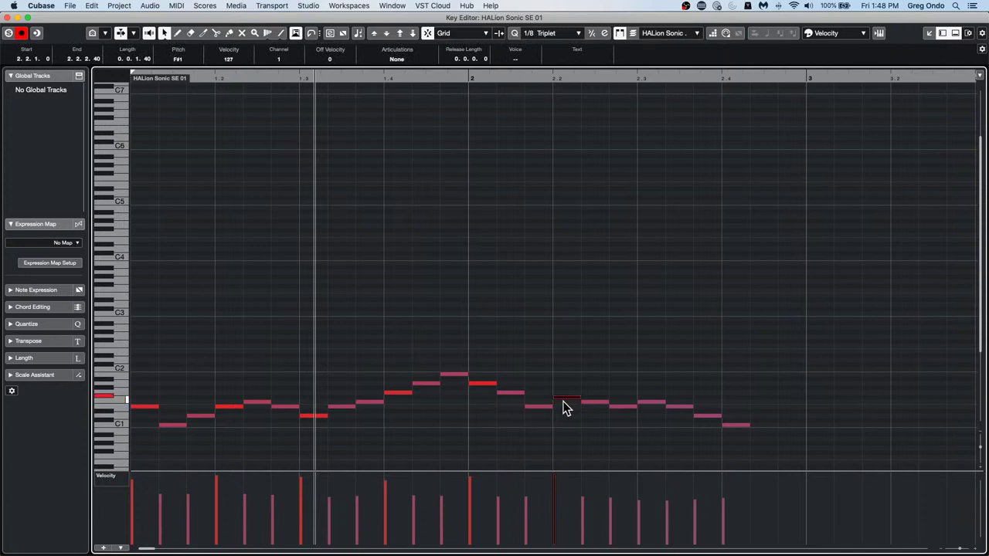
Raise the velocity of the note on beat 3 of bar 2 with the Draw tool.
{"action": "right_click", "coordinate": [651, 481]}
{"action": "left_click", "coordinate": [665, 481]}
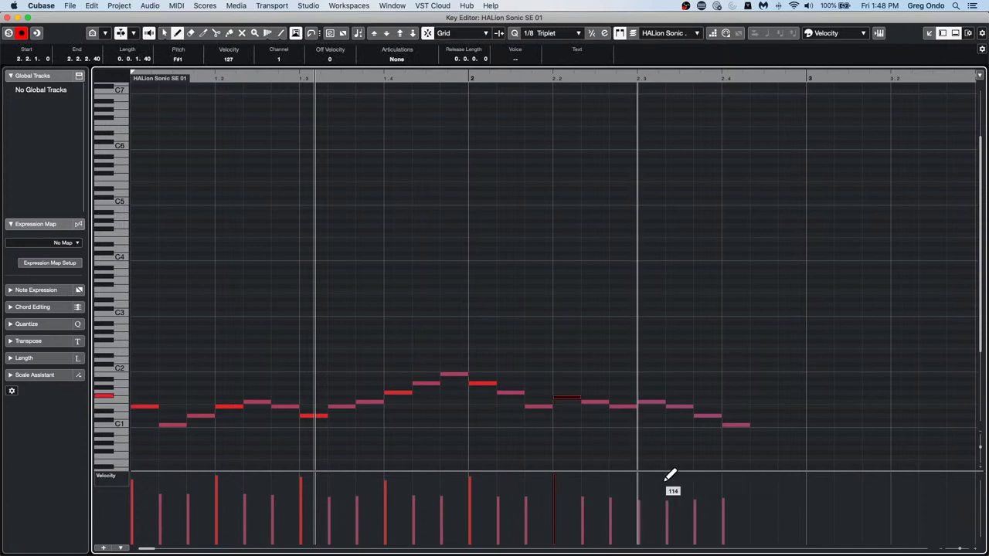
{"action": "left_click", "coordinate": [640, 476]}
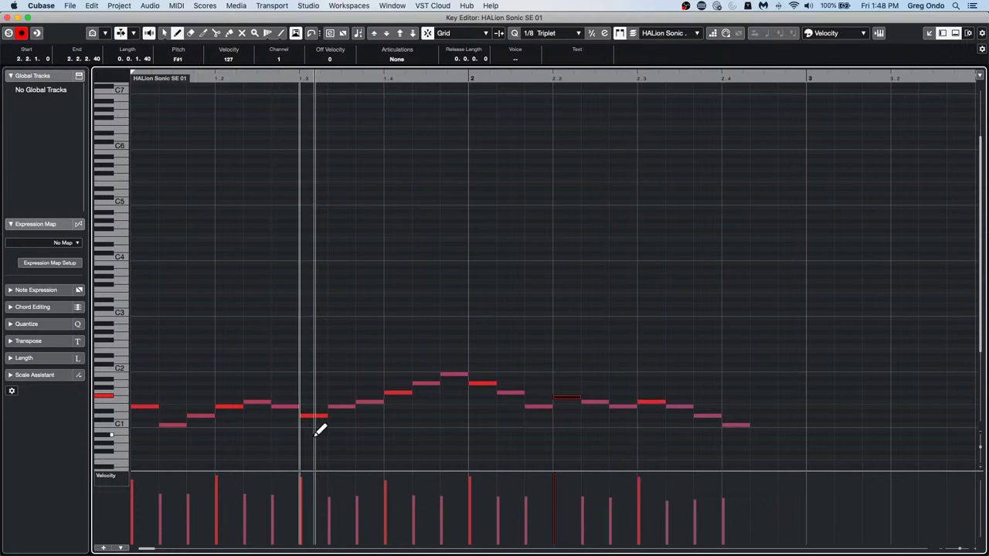
Lower the velocity of the third triplet note in each beat through beat 2 of bar 2, and of the final C1 note.
{"action": "left_click", "coordinate": [193, 518]}
{"action": "left_click", "coordinate": [277, 520]}
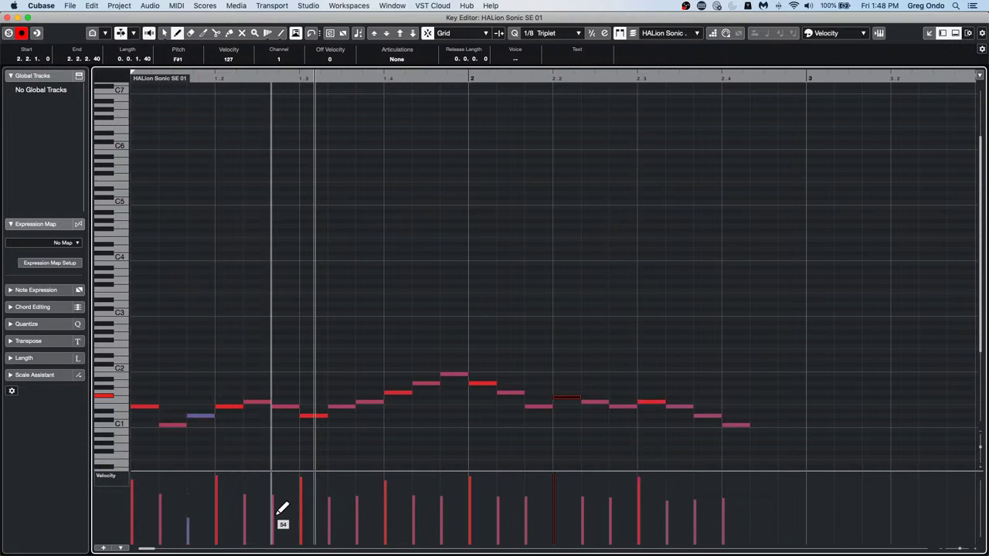
{"action": "left_click", "coordinate": [369, 529]}
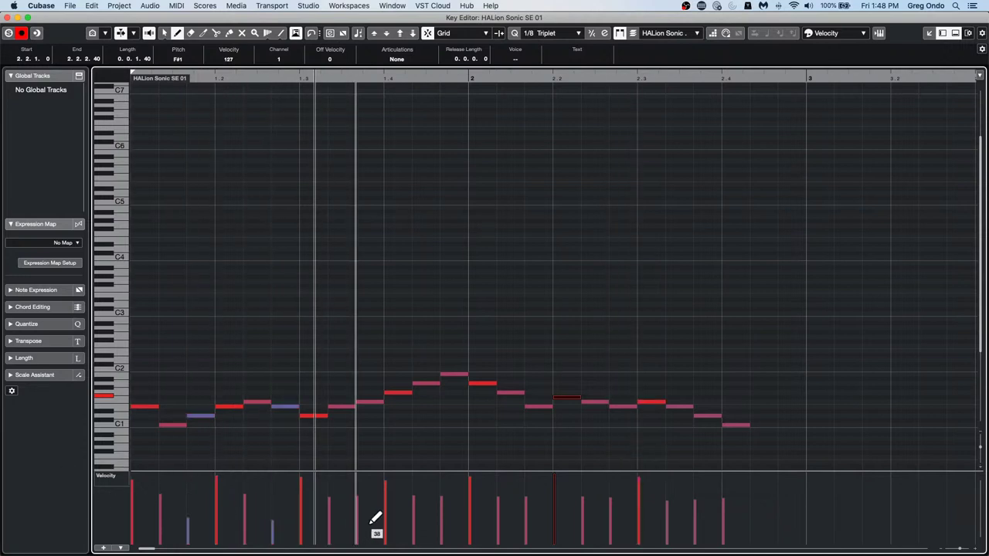
{"action": "left_click", "coordinate": [447, 523]}
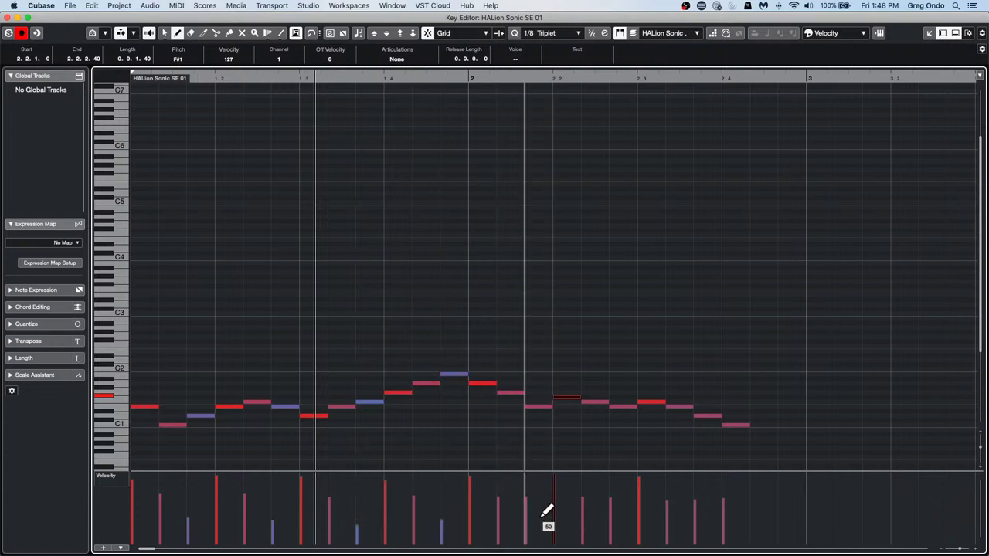
{"action": "left_click", "coordinate": [533, 524]}
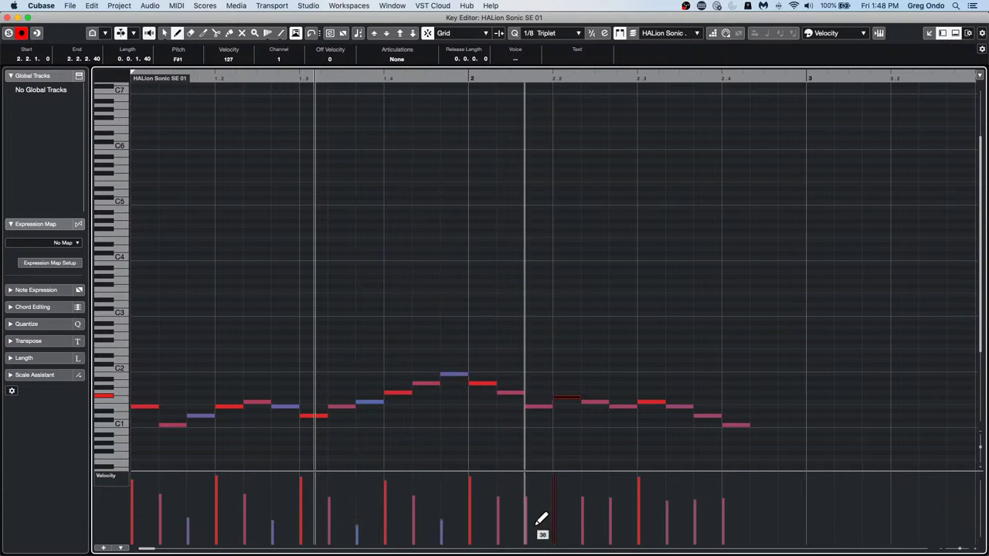
{"action": "left_click", "coordinate": [622, 526]}
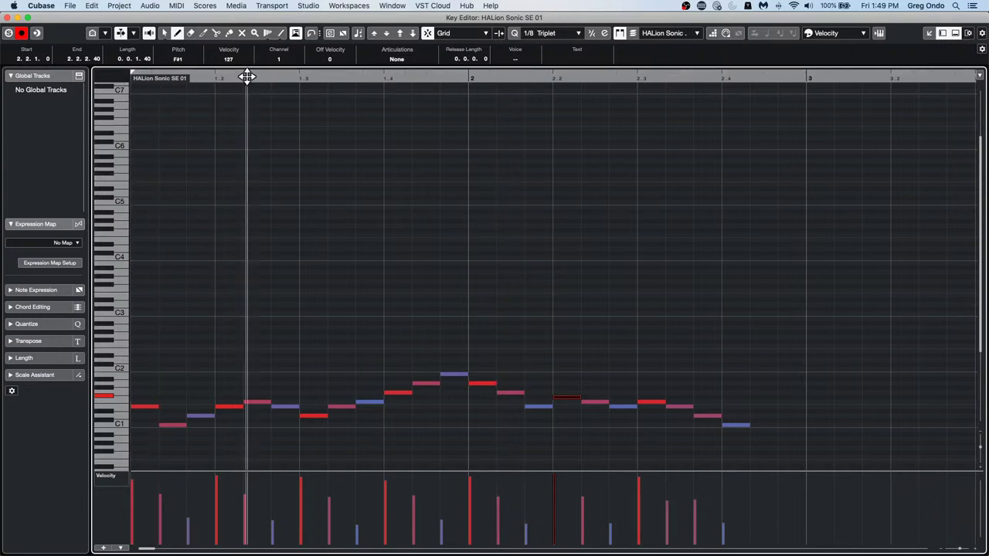
Close the separate Key Editor window and play the cello passage from the project start.
{"action": "key", "text": "space"}
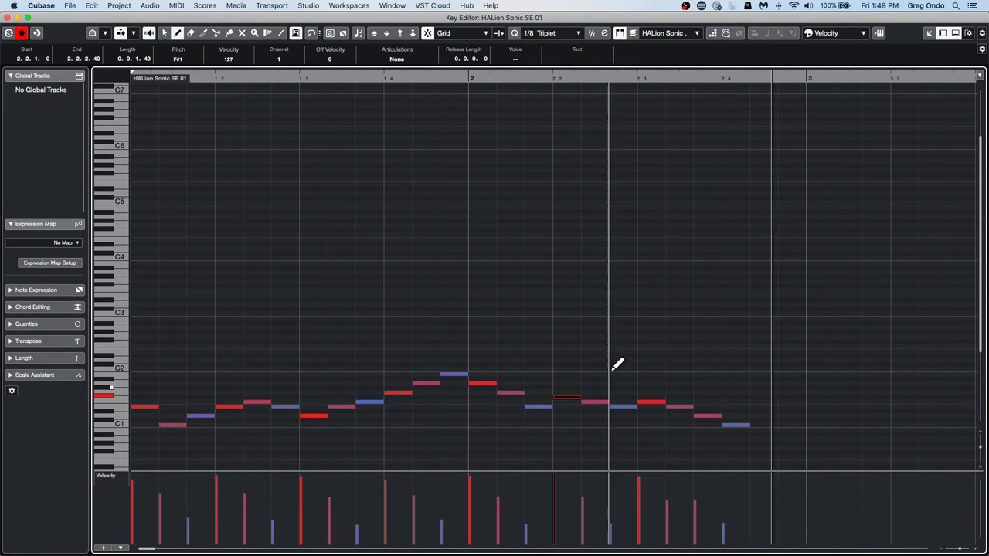
{"action": "left_click", "coordinate": [8, 17]}
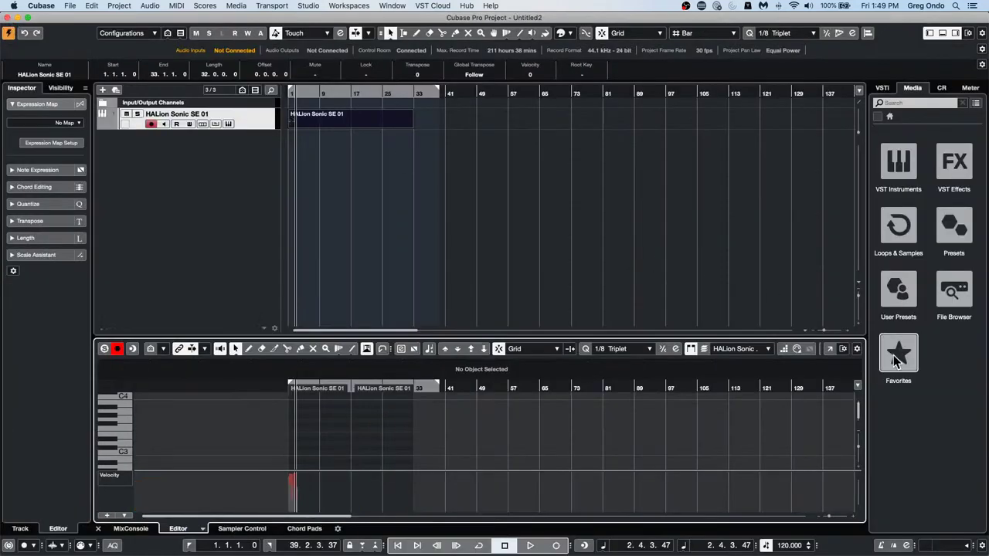
{"action": "mouse_move", "coordinate": [980, 533]}
{"action": "key", "text": "Home"}
{"action": "key", "text": "space"}
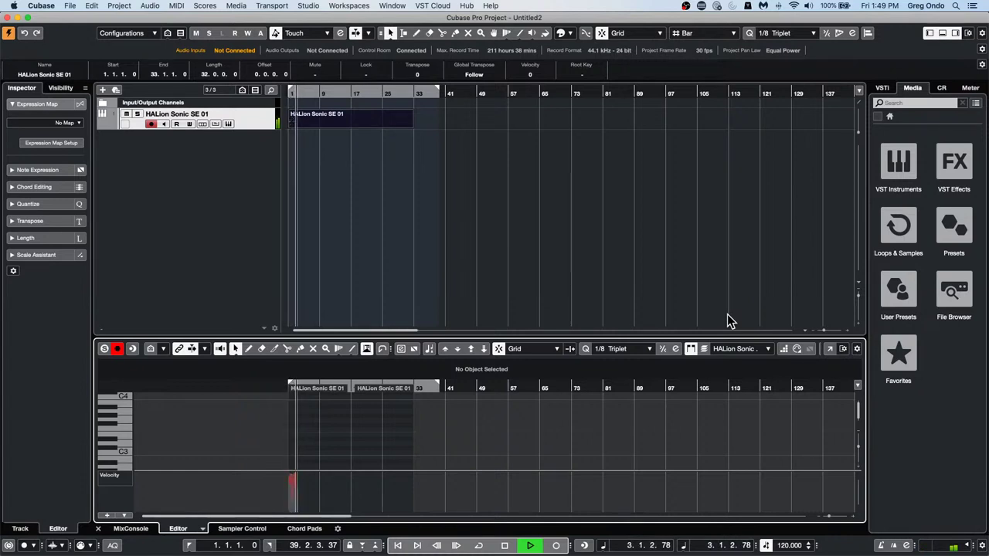
{"action": "key", "text": "space"}
Set the project tempo to 80 BPM and play the passage back from bar 1.
{"action": "left_click", "coordinate": [309, 93]}
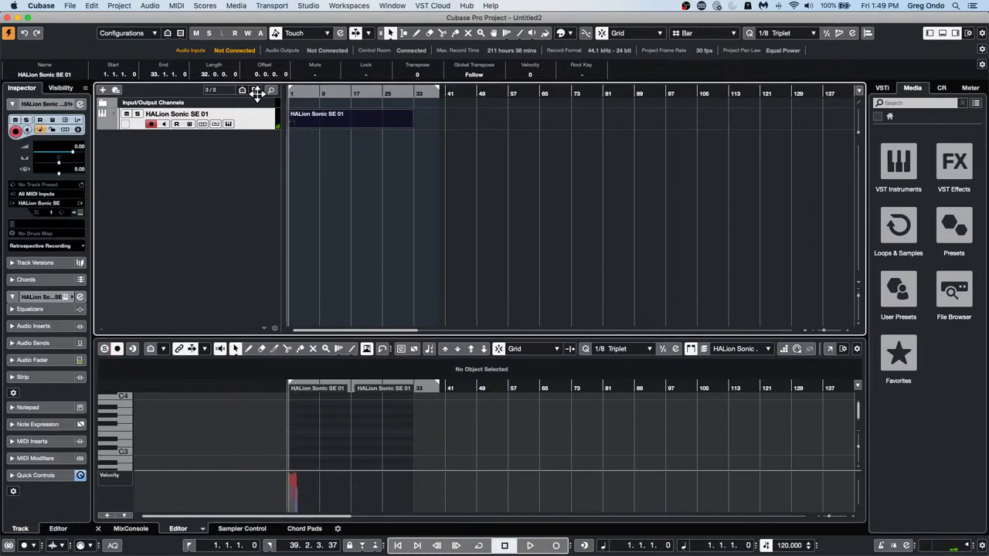
{"action": "key", "text": "h"}
{"action": "key", "text": "h"}
{"action": "key", "text": "h"}
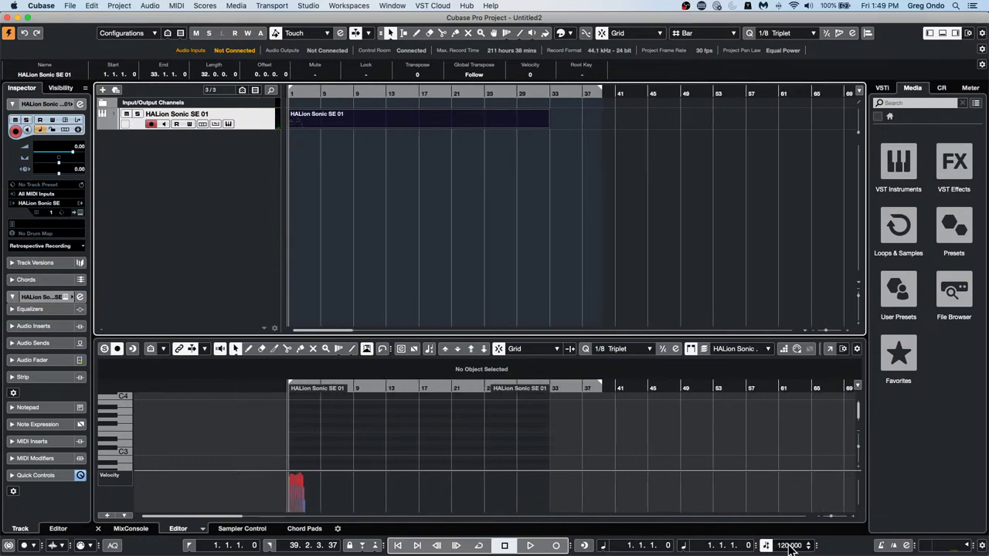
{"action": "scroll", "coordinate": [790, 546], "scroll_direction": "down", "scroll_amount": 2}
{"action": "left_click", "coordinate": [788, 546]}
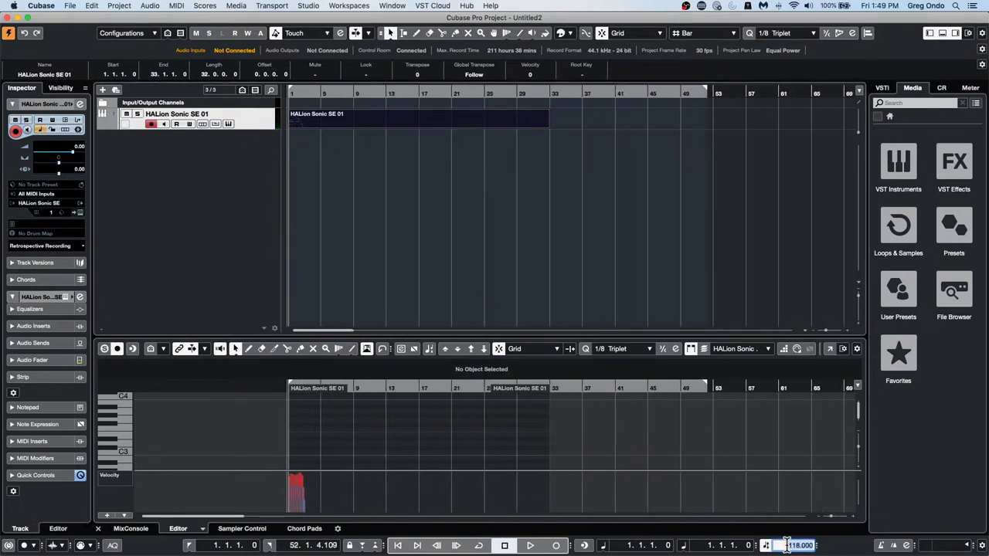
{"action": "type", "text": "80"}
{"action": "key", "text": "Return"}
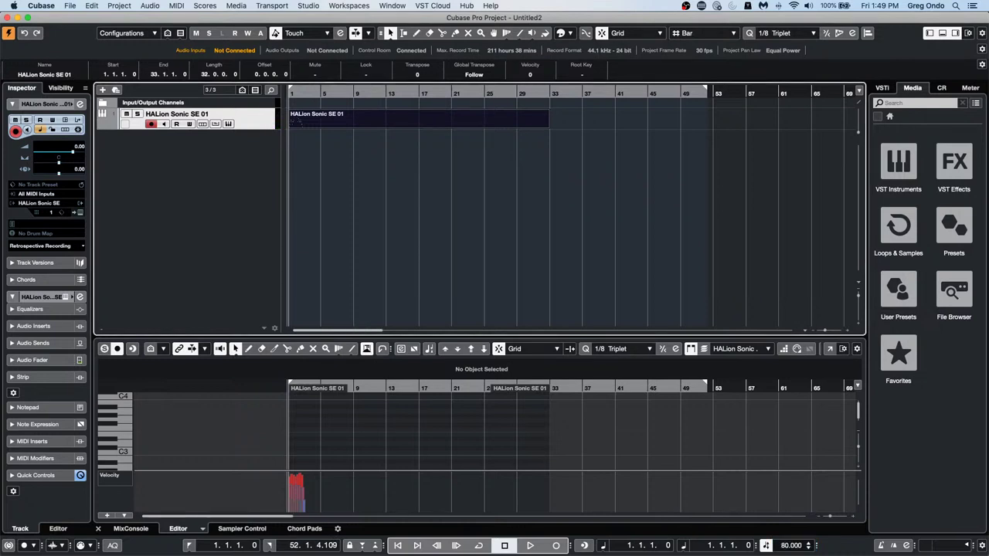
{"action": "key", "text": "space"}
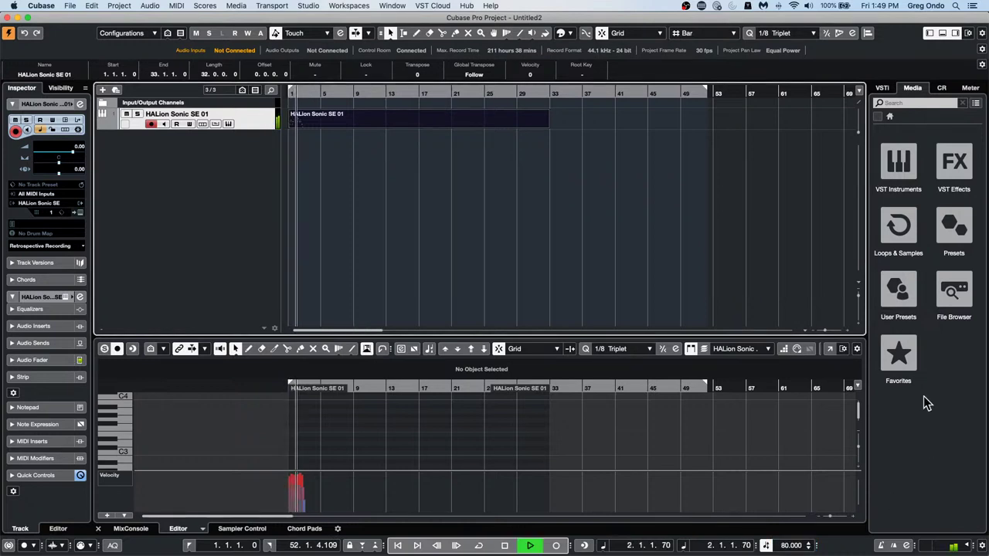
{"action": "key", "text": "space"}
Examine the triplet notes and velocities of bars 1 and 2 in the lower-zone Key Editor.
{"action": "double_click", "coordinate": [307, 123]}
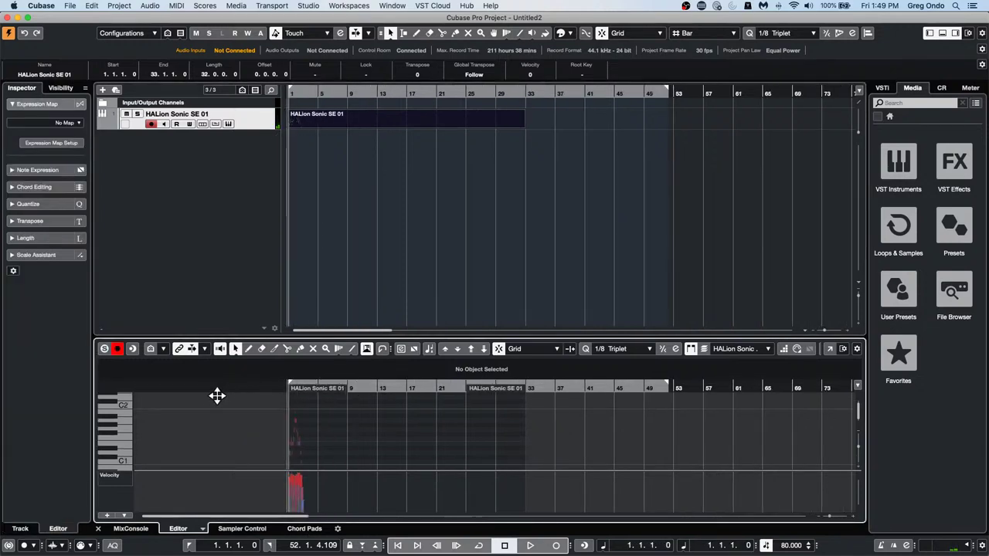
{"action": "key", "text": "h"}
{"action": "key", "text": "h"}
{"action": "key", "text": "h"}
{"action": "key", "text": "h"}
{"action": "key", "text": "h"}
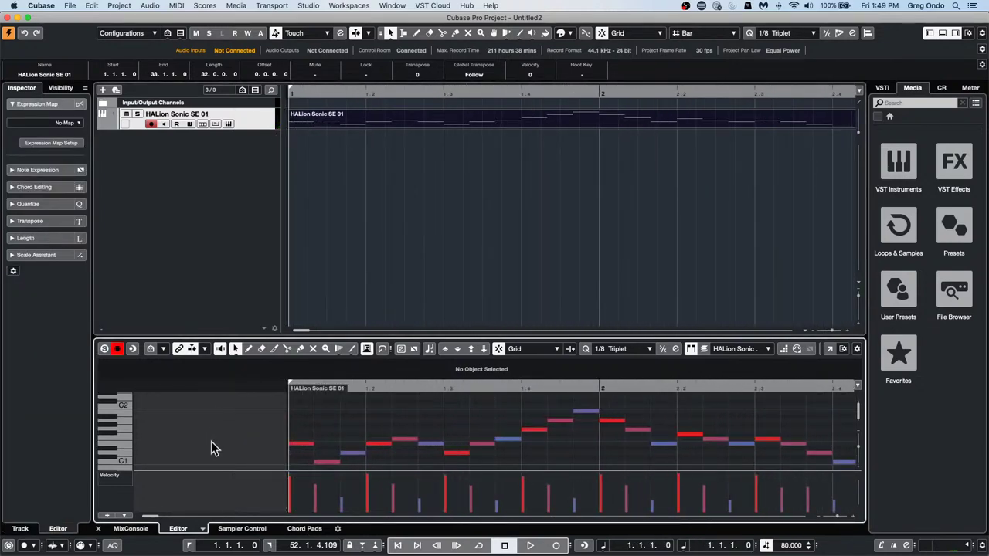
{"action": "left_click", "coordinate": [363, 454]}
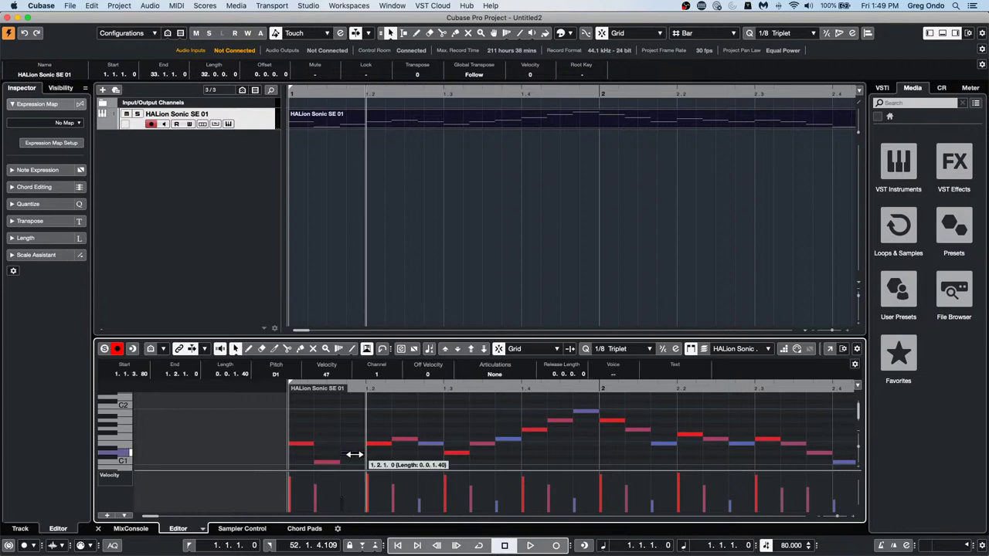
{"action": "left_click", "coordinate": [386, 468]}
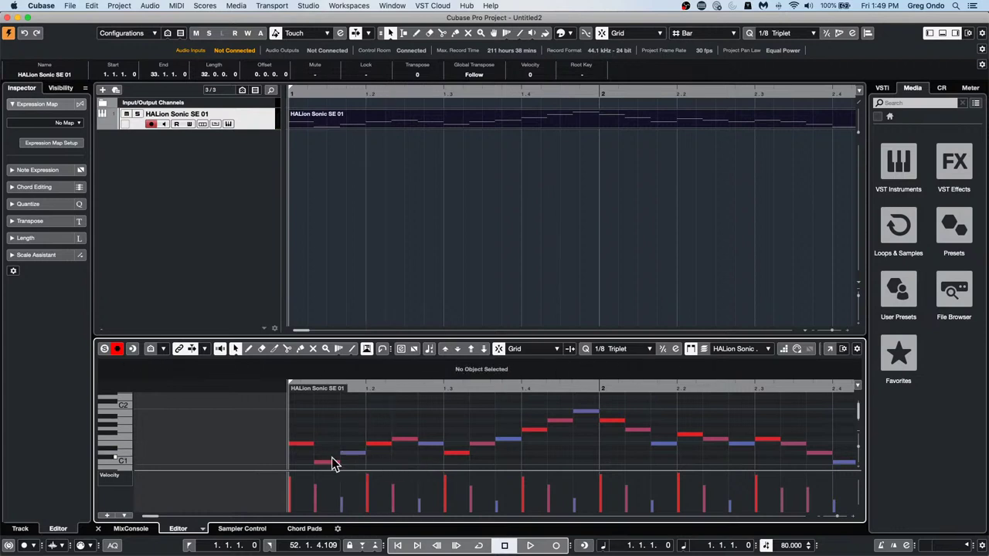
With snapping off, shorten the third triplet notes of bar 1's first three beats and shift several later note starts slightly off the grid.
{"action": "left_click", "coordinate": [365, 454]}
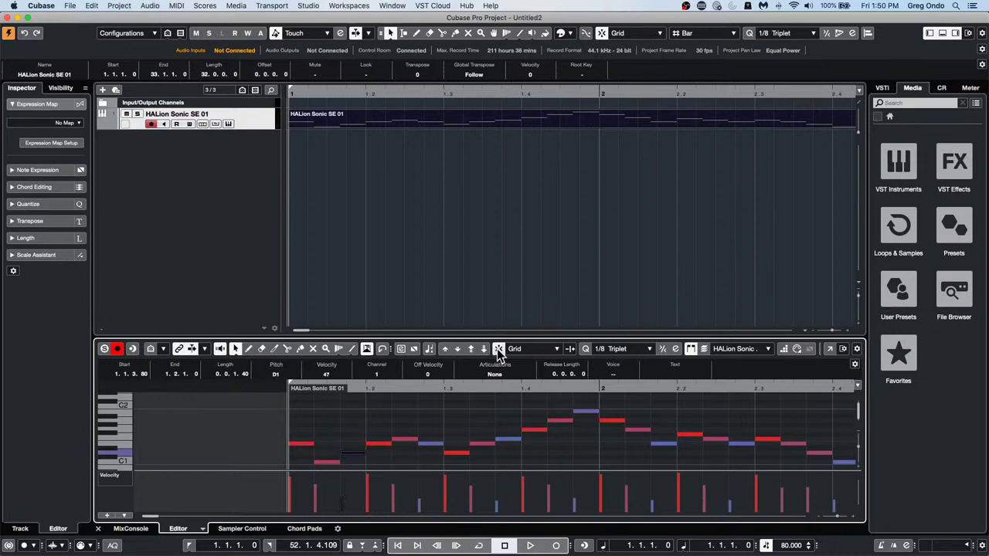
{"action": "left_click", "coordinate": [369, 466]}
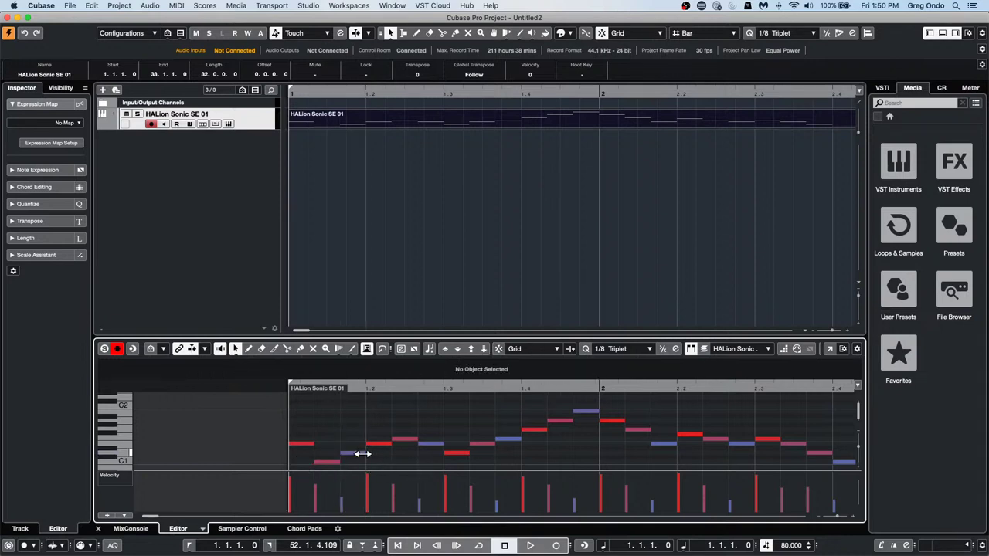
{"action": "left_click_drag", "start_coordinate": [362, 454], "coordinate": [358, 454]}
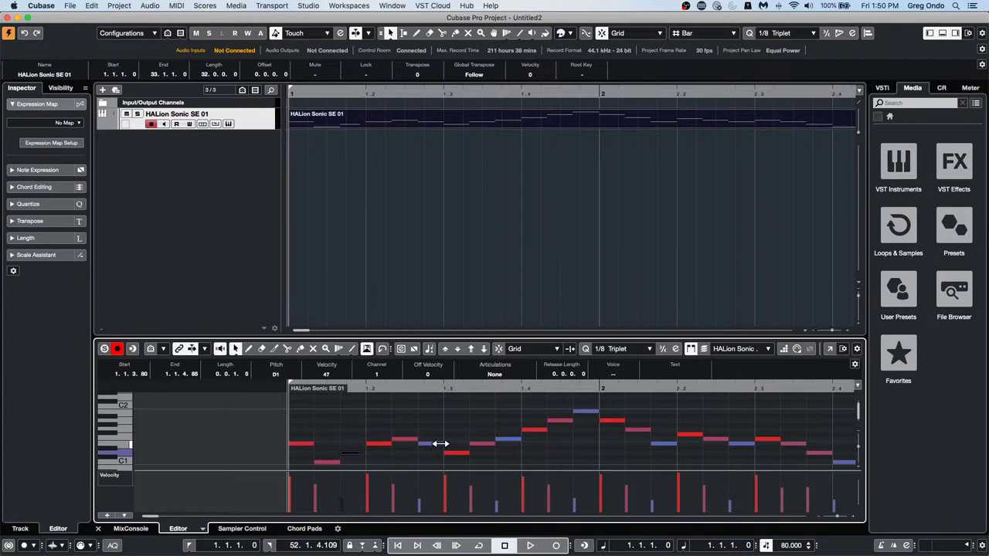
{"action": "left_click", "coordinate": [439, 443]}
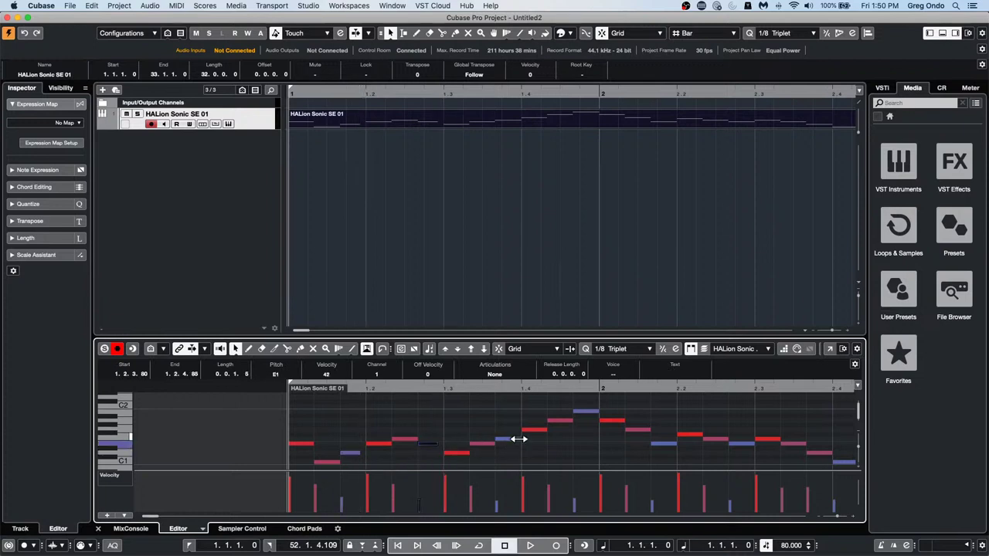
{"action": "left_click_drag", "start_coordinate": [519, 439], "coordinate": [555, 420]}
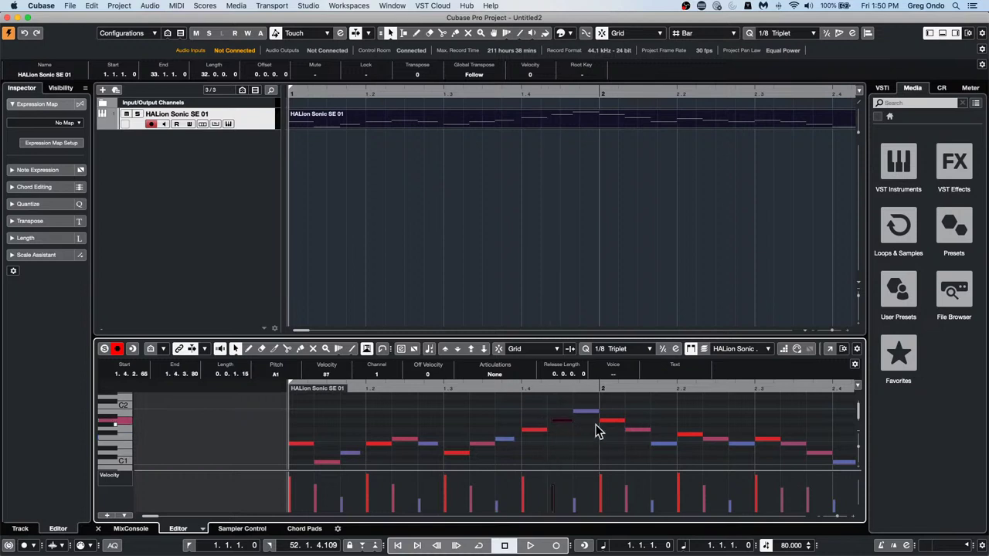
{"action": "left_click_drag", "start_coordinate": [629, 431], "coordinate": [749, 439]}
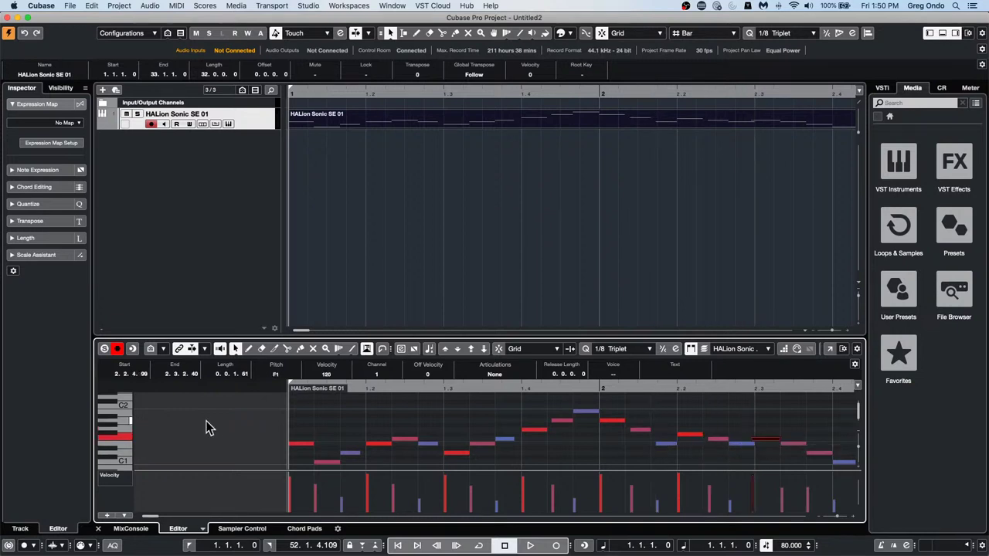
Play the edited cello passage from the project start through bar 2, stop, and return the zoomed-out project to bar 1.
{"action": "key", "text": "space"}
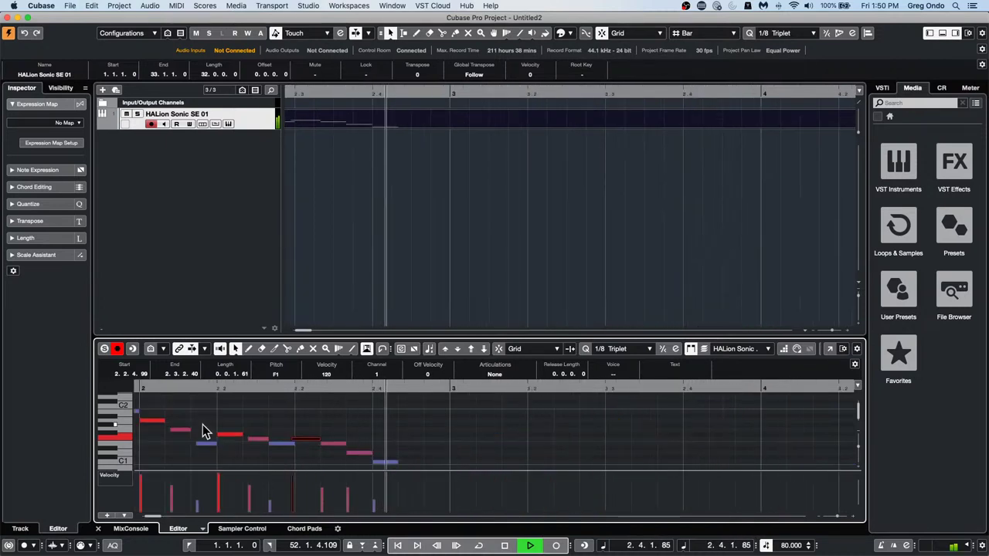
{"action": "key", "text": "space"}
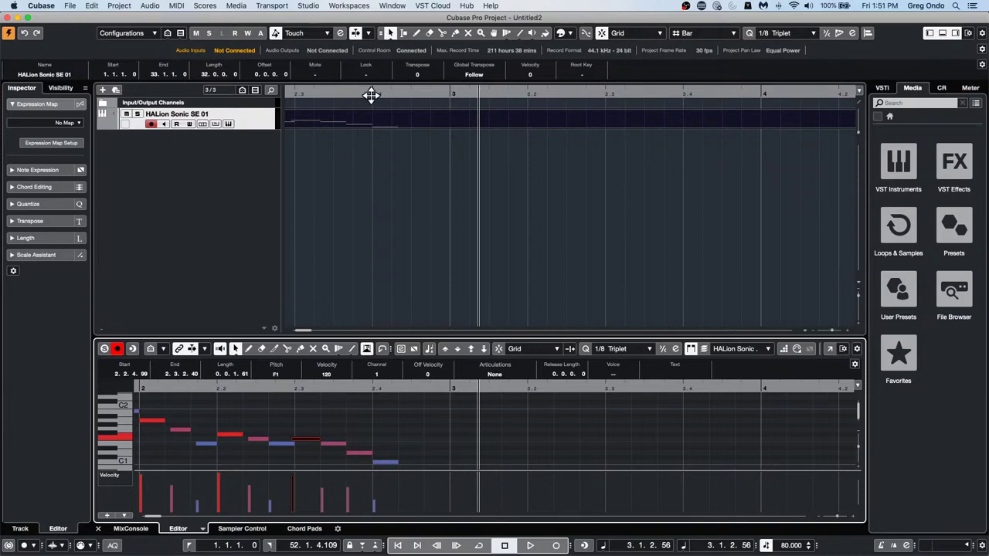
{"action": "left_click_drag", "start_coordinate": [371, 94], "coordinate": [129, 23]}
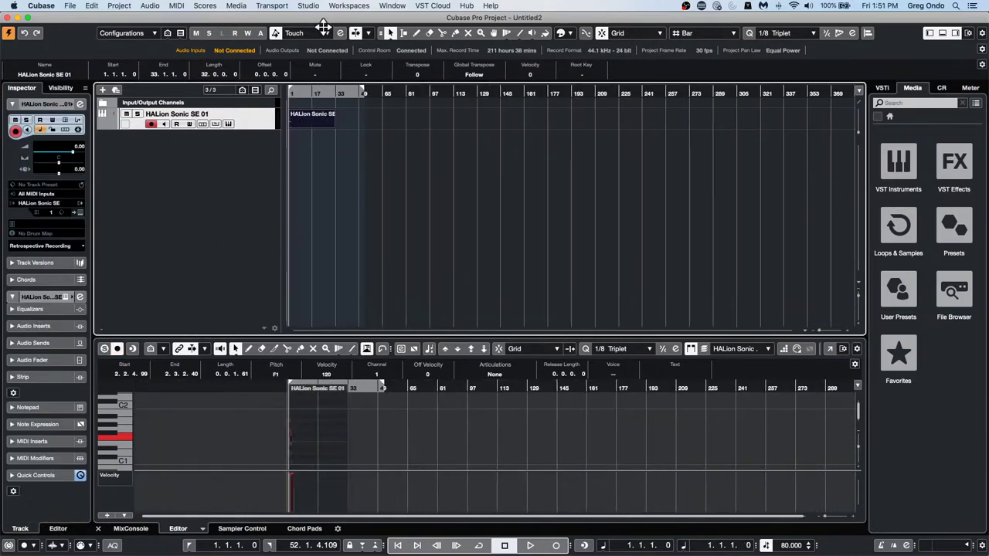
Open the recent project Amos Moses - GO.cpr and activate it.
{"action": "left_click", "coordinate": [70, 5]}
{"action": "mouse_move", "coordinate": [102, 199]}
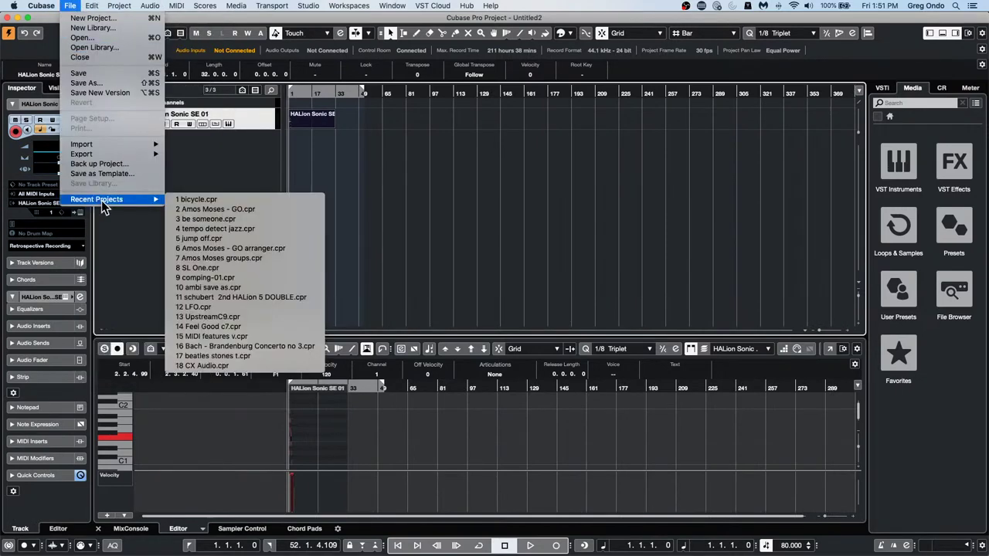
{"action": "left_click", "coordinate": [251, 212]}
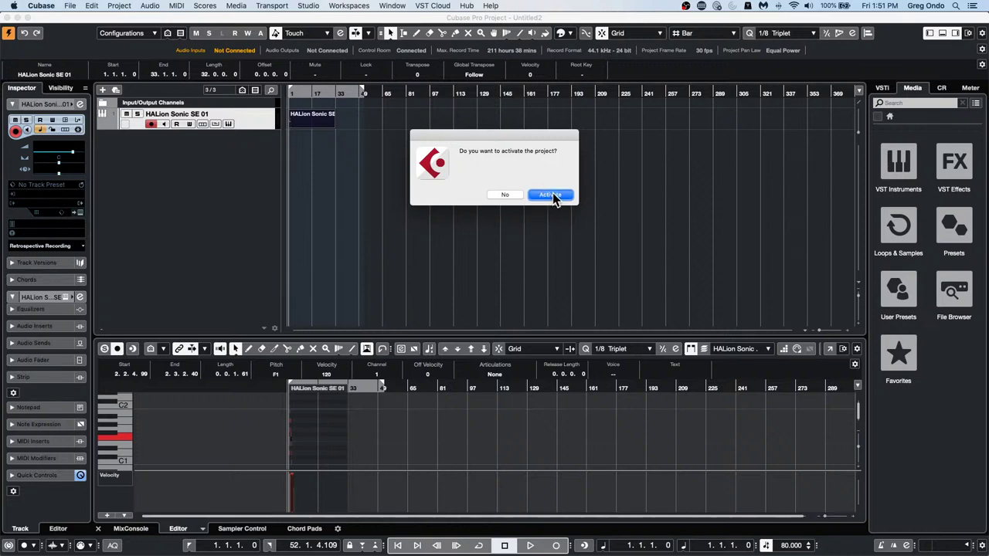
{"action": "left_click", "coordinate": [550, 196]}
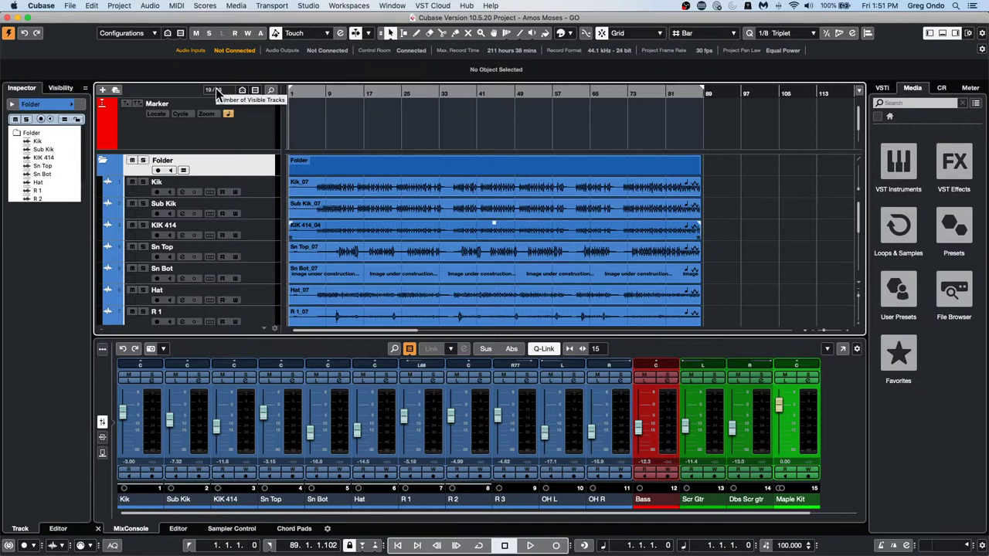
Start playback and insert the Chopper effect in the first insert slot of the Stereo Out channel.
{"action": "key", "text": "space"}
{"action": "scroll", "coordinate": [518, 515], "scroll_direction": "right", "scroll_amount": 1}
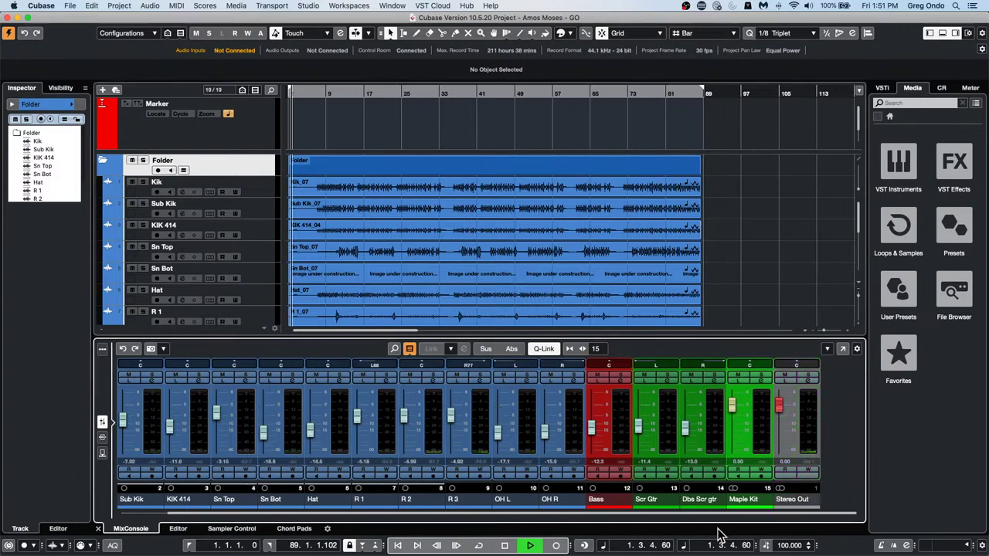
{"action": "left_click", "coordinate": [808, 379]}
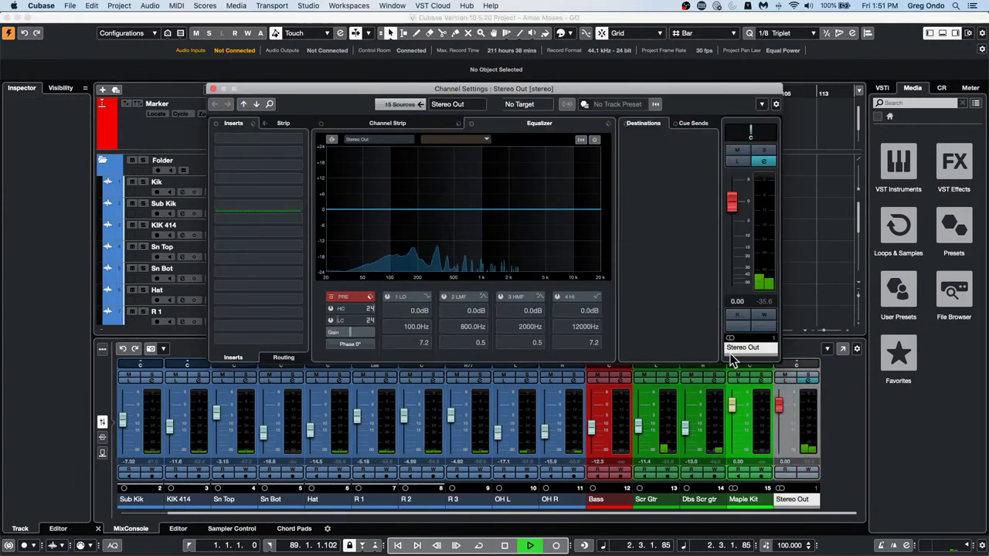
{"action": "left_click", "coordinate": [300, 139]}
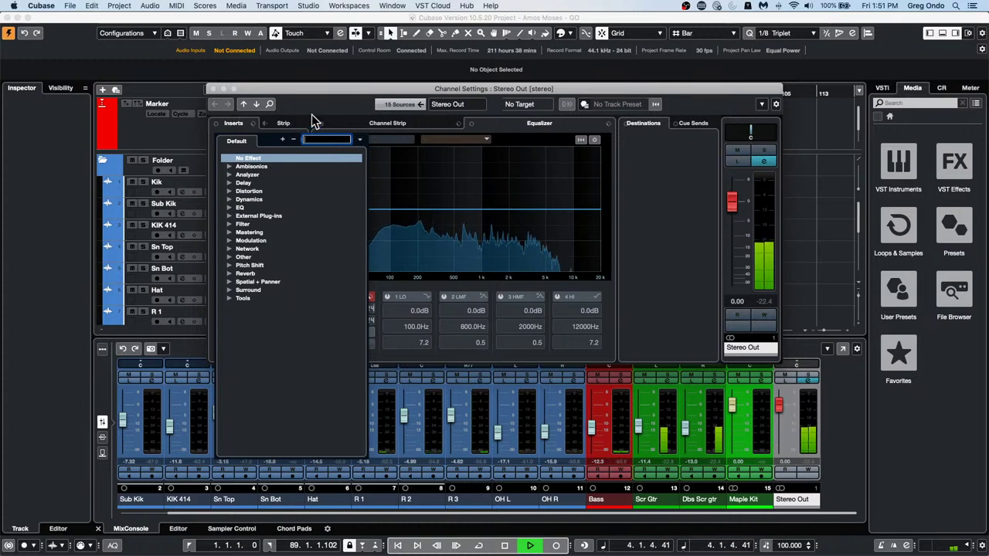
{"action": "type", "text": "chop"}
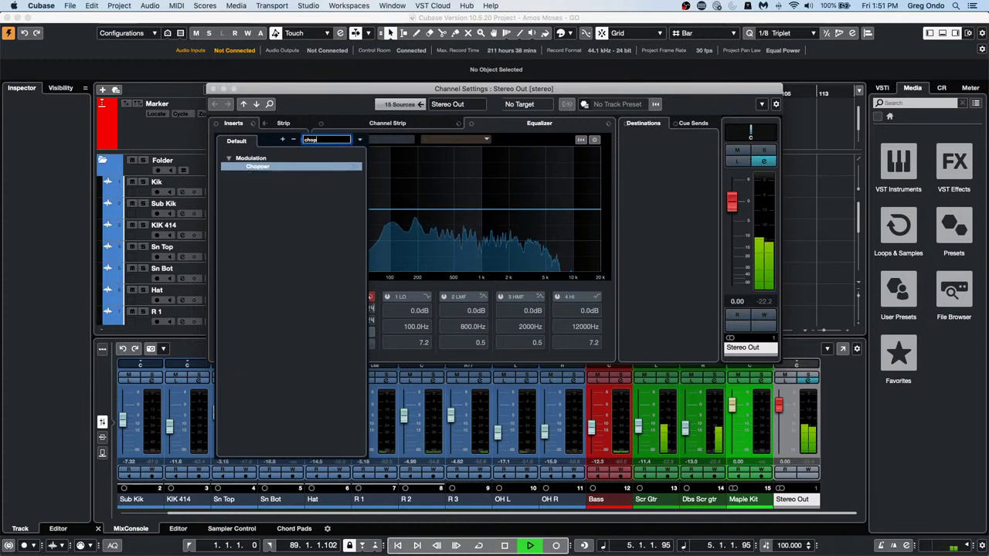
{"action": "type", "text": "per"}
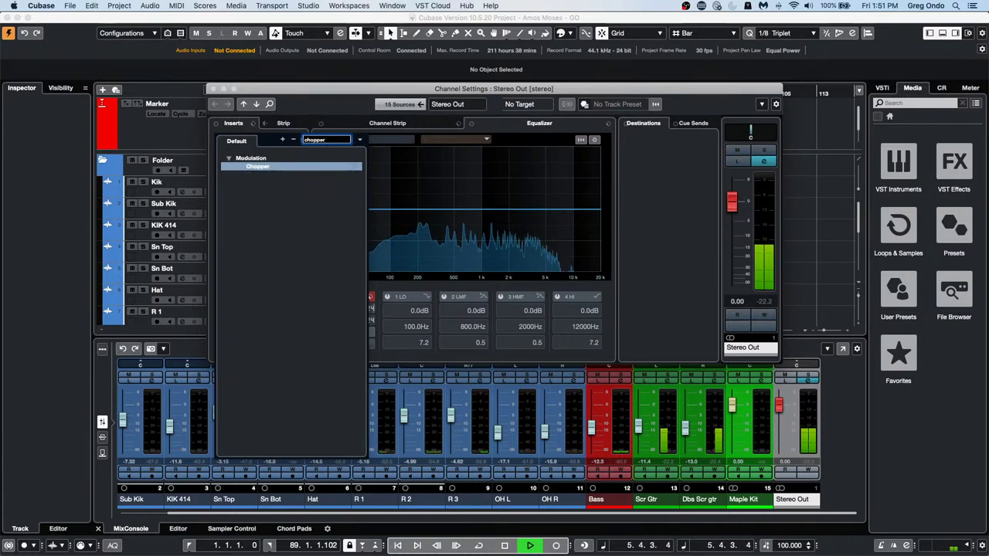
{"action": "key", "text": "Return"}
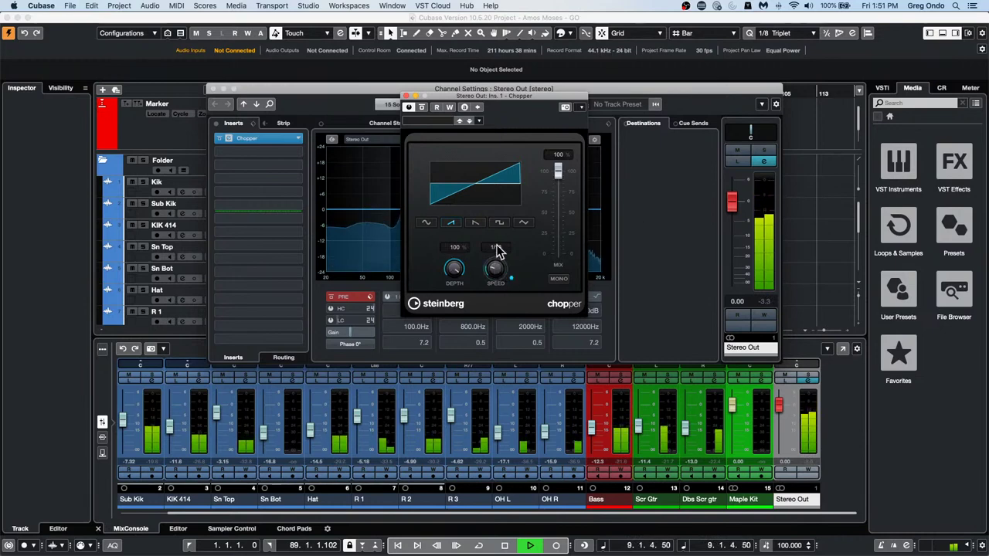
Audition Chopper speeds and waveforms during playback, including a square wave, settle on a sine wave at 1/16, and stop.
{"action": "scroll", "coordinate": [496, 249], "scroll_direction": "down", "scroll_amount": 3}
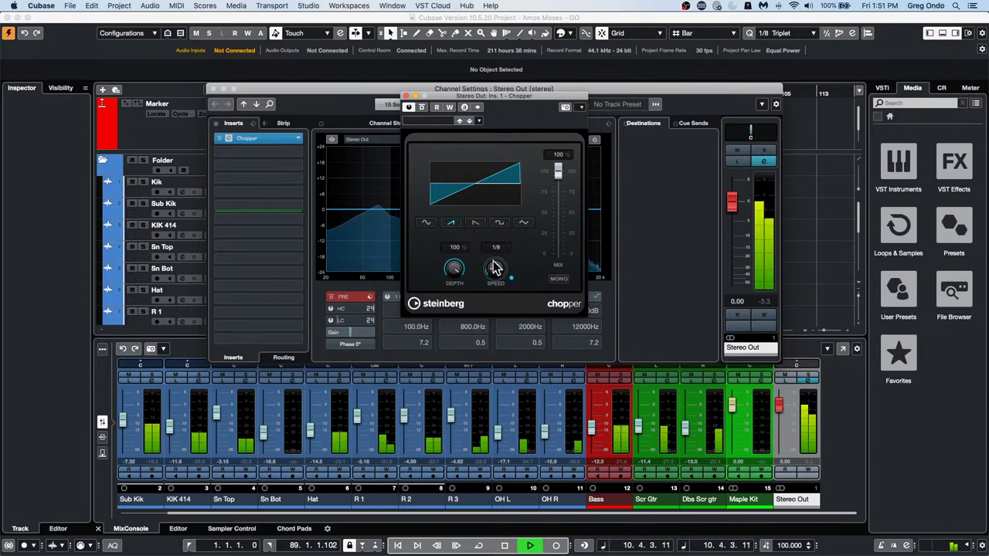
{"action": "scroll", "coordinate": [488, 267], "scroll_direction": "down", "scroll_amount": 2}
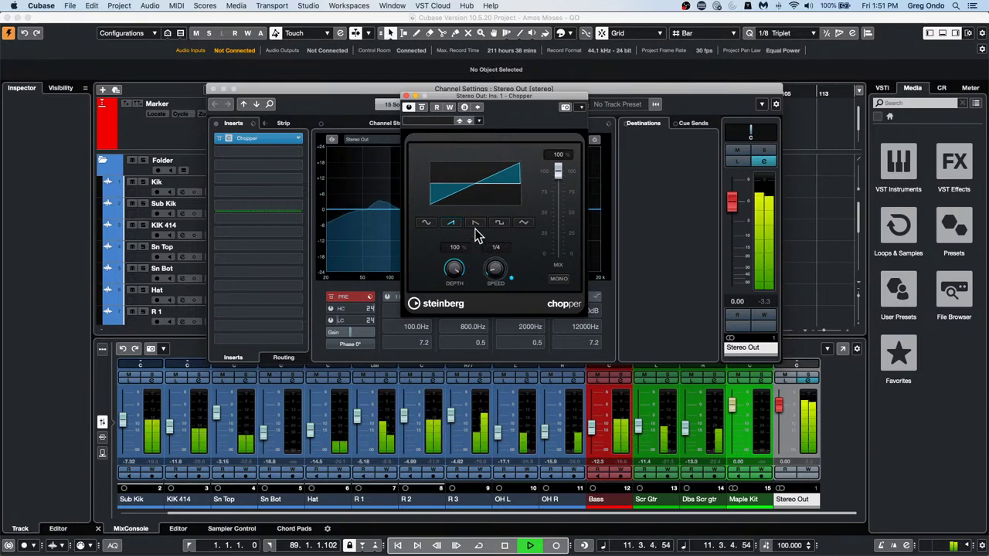
{"action": "left_click", "coordinate": [500, 221]}
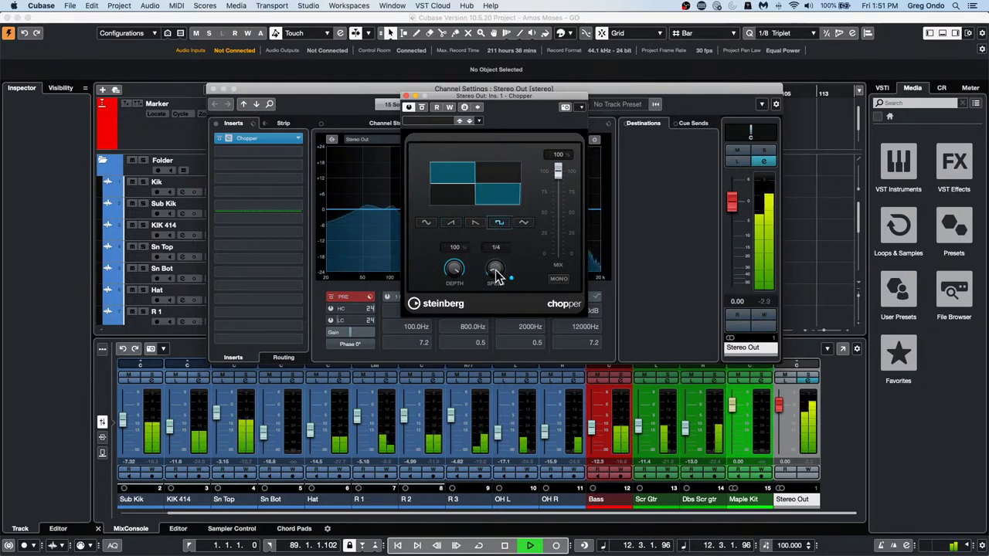
{"action": "scroll", "coordinate": [493, 268], "scroll_direction": "up", "scroll_amount": 4}
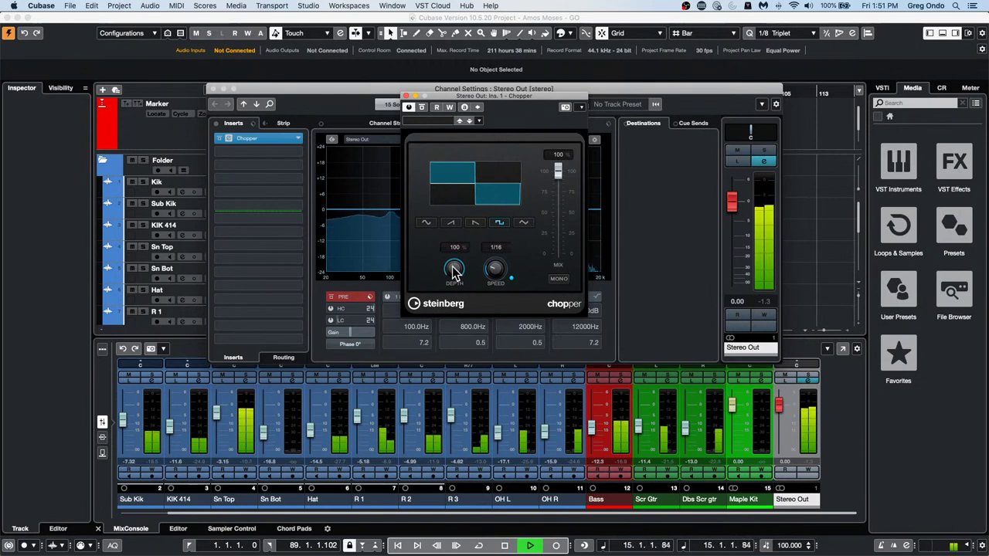
{"action": "left_click", "coordinate": [428, 222]}
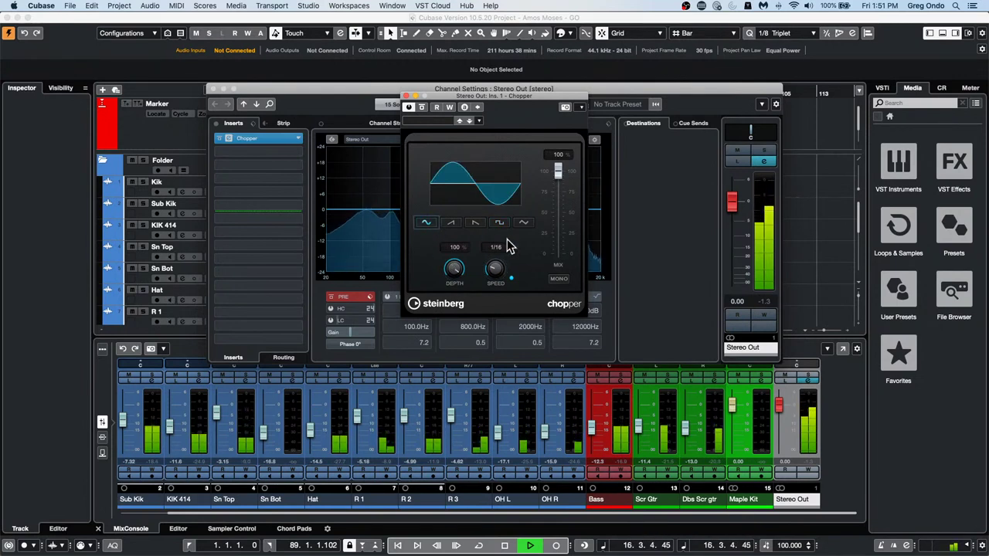
{"action": "key", "text": "space"}
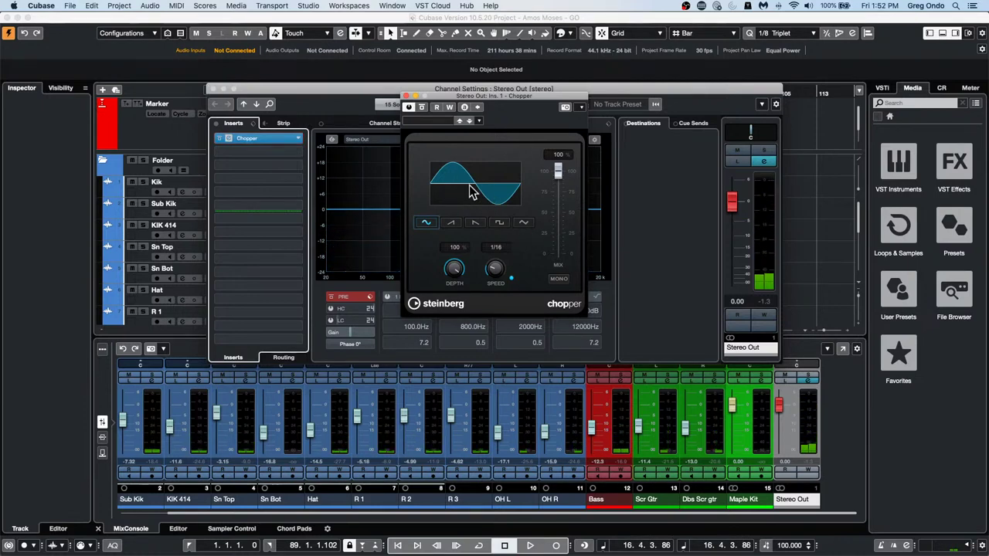
Close the Stereo Out channel settings, keeping Chopper open, and start playback from bar 17.
{"action": "left_click", "coordinate": [214, 89]}
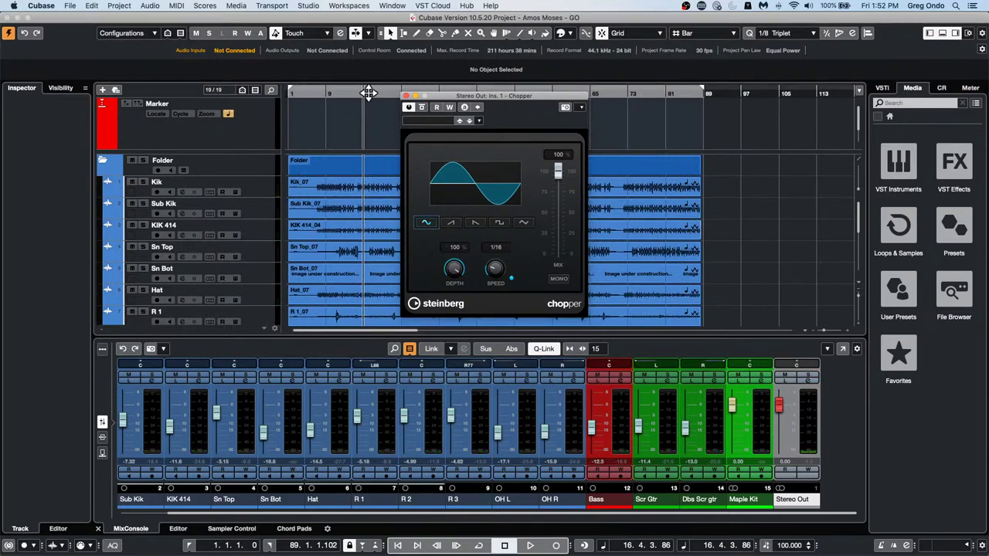
{"action": "left_click_drag", "start_coordinate": [364, 93], "coordinate": [401, 137]}
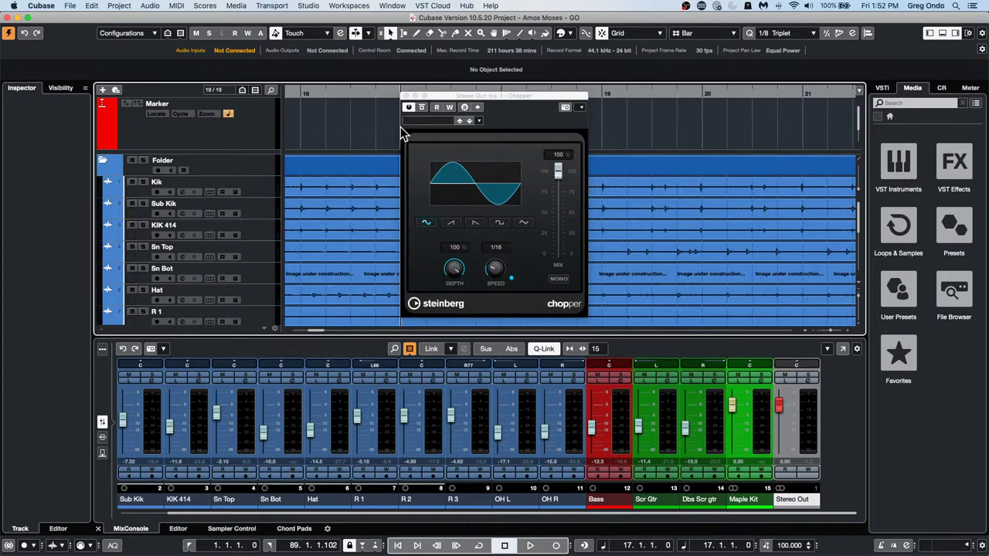
{"action": "key", "text": "space"}
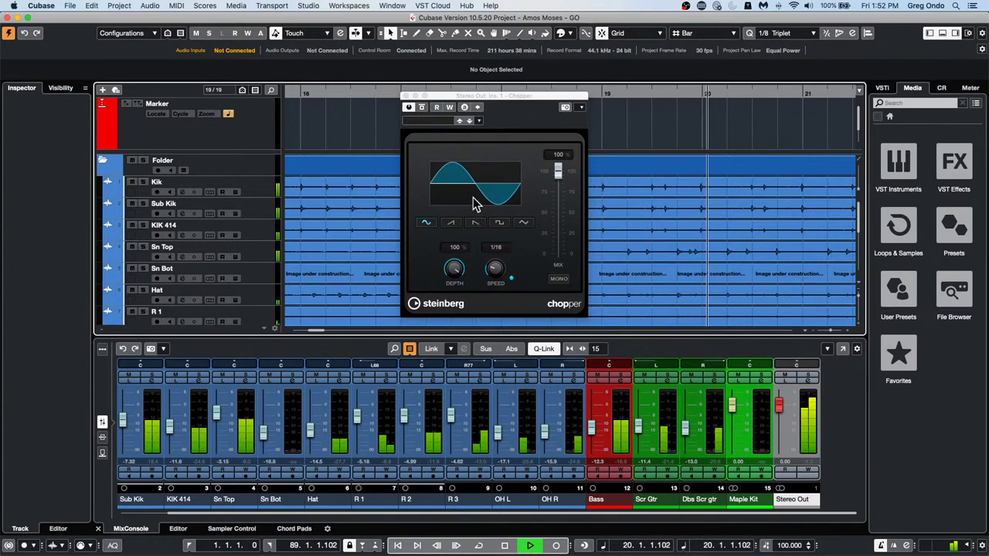
Enable automation writing on Chopper and record waveform, speed, depth and mix changes, ending on square, 94% depth and 84% mix, then stop playback.
{"action": "left_click", "coordinate": [449, 107]}
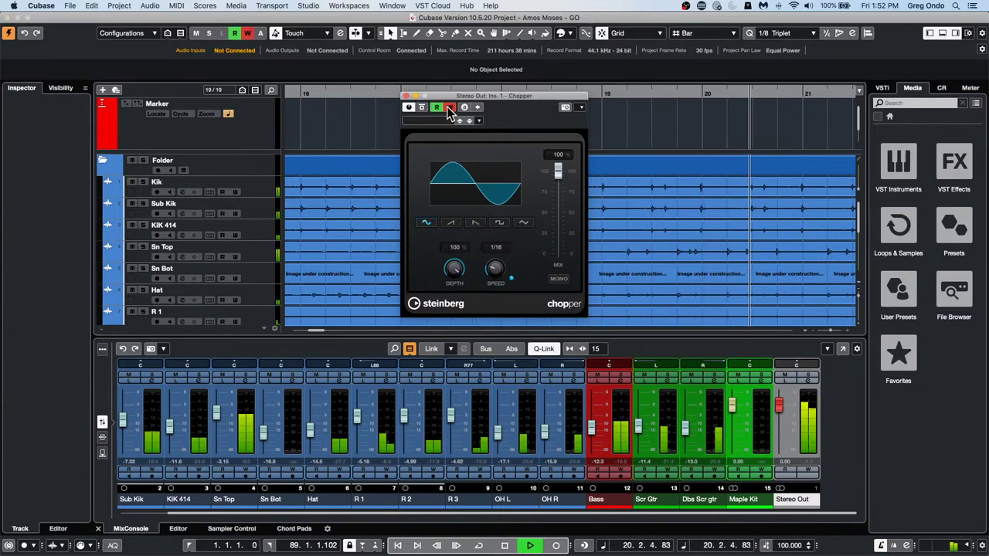
{"action": "left_click", "coordinate": [475, 223]}
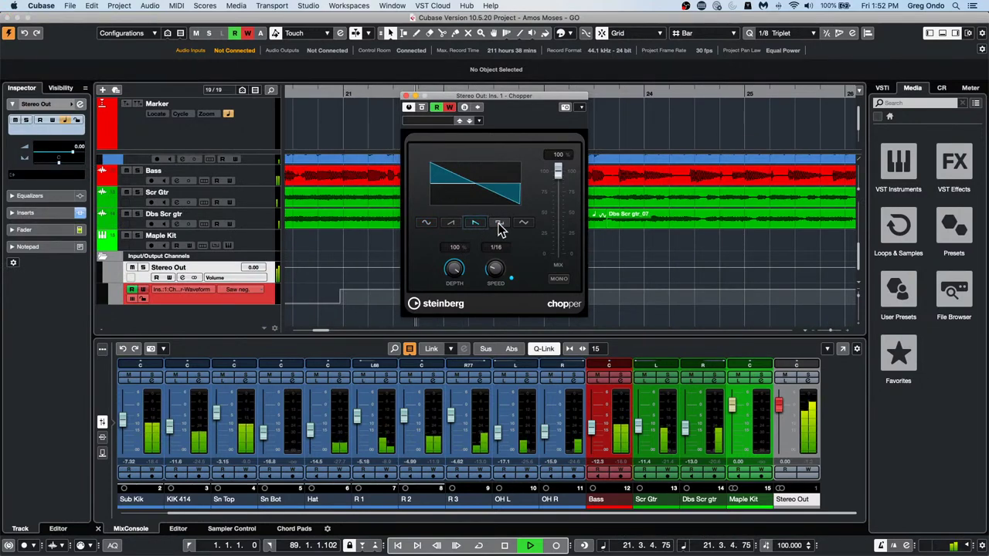
{"action": "left_click", "coordinate": [526, 226]}
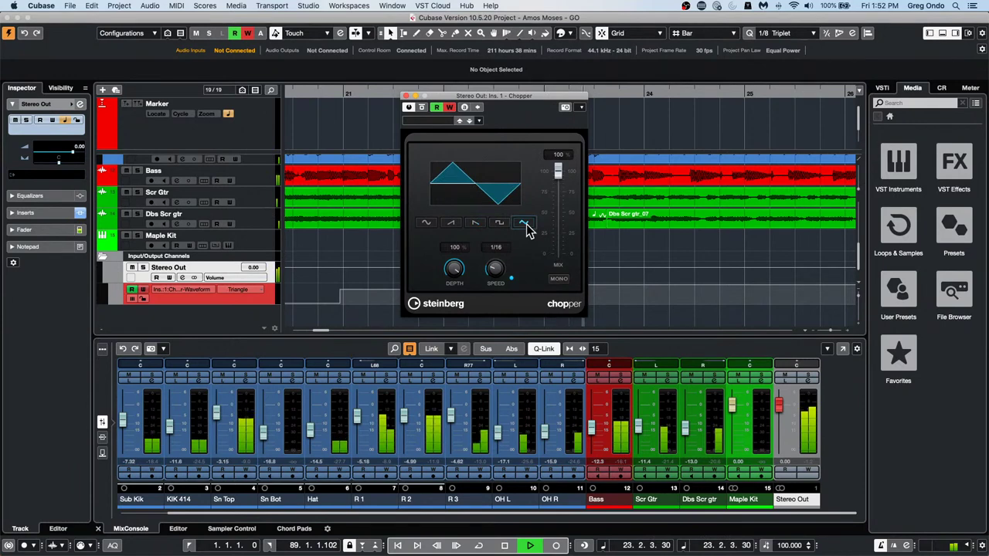
{"action": "left_click", "coordinate": [451, 223]}
{"action": "mouse_move", "coordinate": [495, 271]}
{"action": "left_mouse_down"}
{"action": "mouse_move", "coordinate": [452, 284]}
{"action": "mouse_move", "coordinate": [448, 315]}
{"action": "mouse_move", "coordinate": [454, 275]}
{"action": "mouse_move", "coordinate": [492, 281]}
{"action": "mouse_move", "coordinate": [496, 268]}
{"action": "left_mouse_up"}
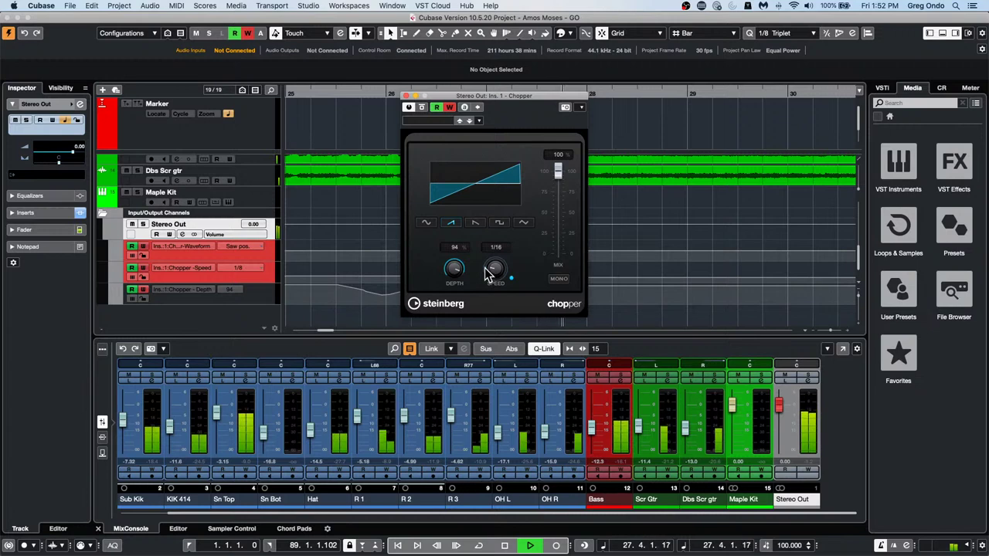
{"action": "left_click", "coordinate": [499, 223]}
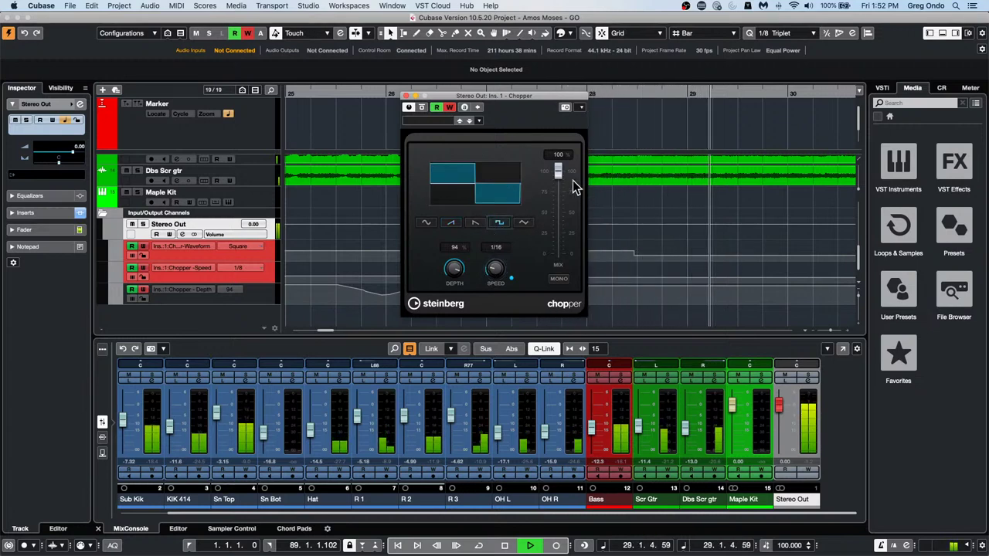
{"action": "mouse_move", "coordinate": [559, 172]}
{"action": "left_mouse_down"}
{"action": "mouse_move", "coordinate": [561, 207]}
{"action": "mouse_move", "coordinate": [565, 191]}
{"action": "left_mouse_up"}
{"action": "key", "text": "space"}
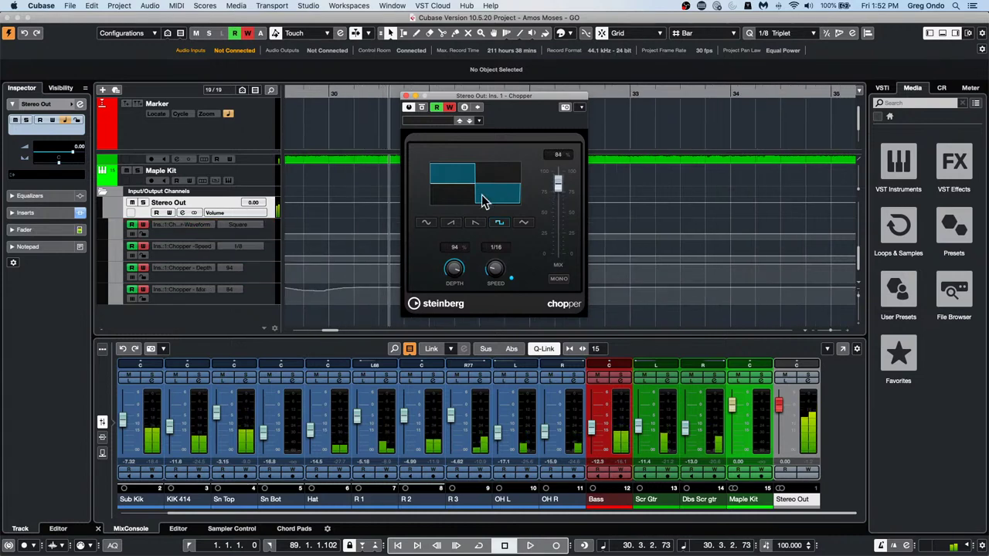
Return to bar 20 and select the automation point just before bar 21 in the Chopper waveform lane to inspect it.
{"action": "left_click_drag", "start_coordinate": [376, 94], "coordinate": [307, 106]}
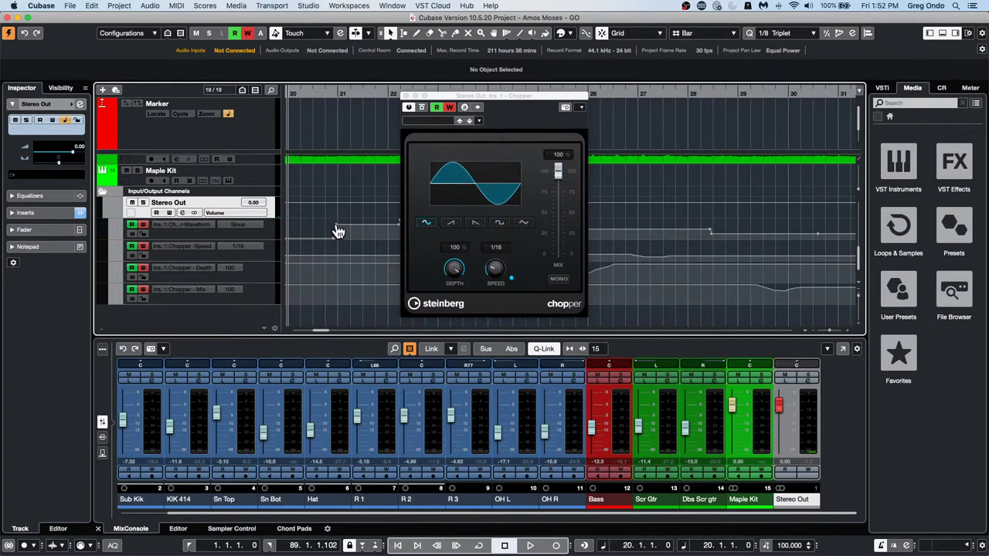
{"action": "mouse_move", "coordinate": [338, 232]}
{"action": "left_click", "coordinate": [343, 232]}
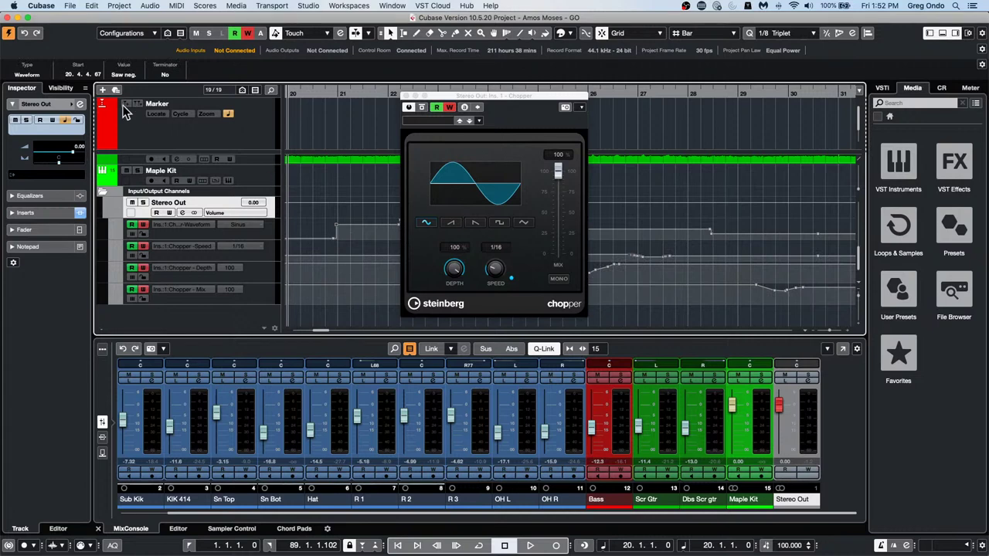
Set the selected Chopper waveform automation point's start position to bar 21.
{"action": "left_click", "coordinate": [70, 75]}
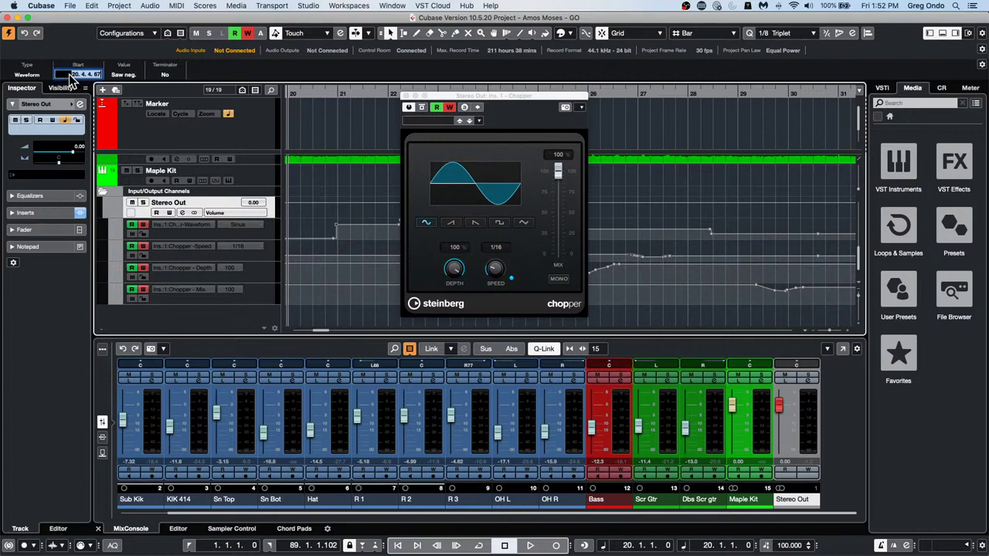
{"action": "type", "text": "21"}
{"action": "key", "text": "Return"}
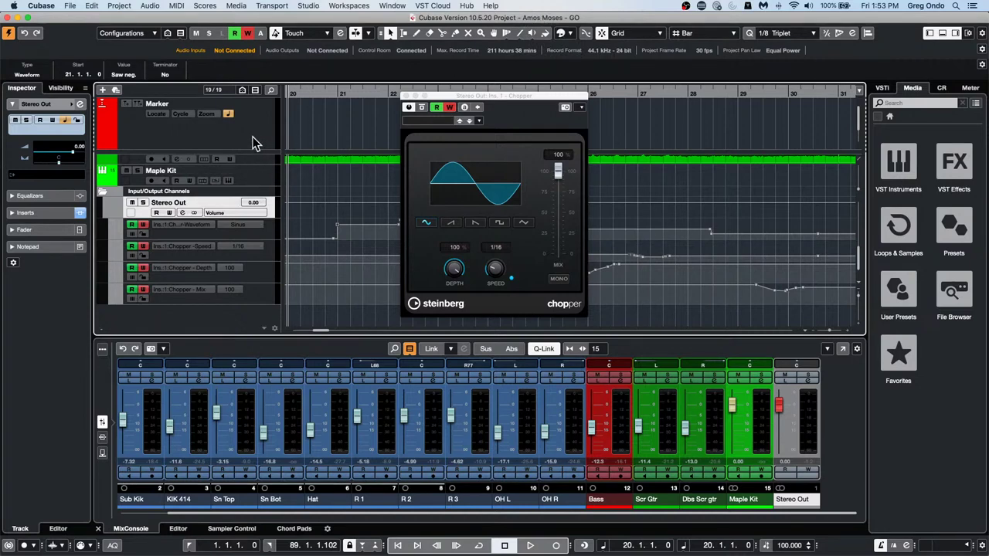
Add a chord track below the Stereo Out automation lanes.
{"action": "right_click", "coordinate": [272, 210]}
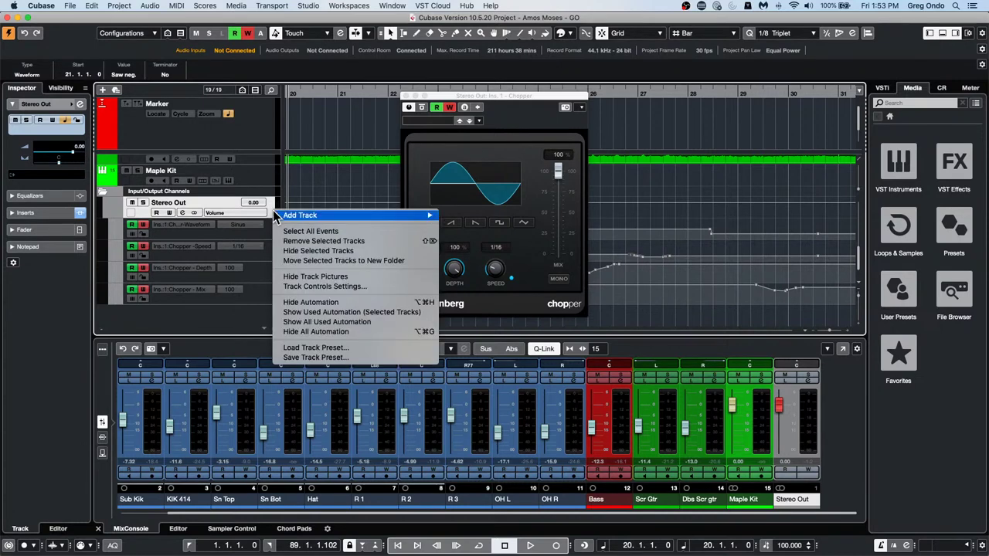
{"action": "mouse_move", "coordinate": [276, 218]}
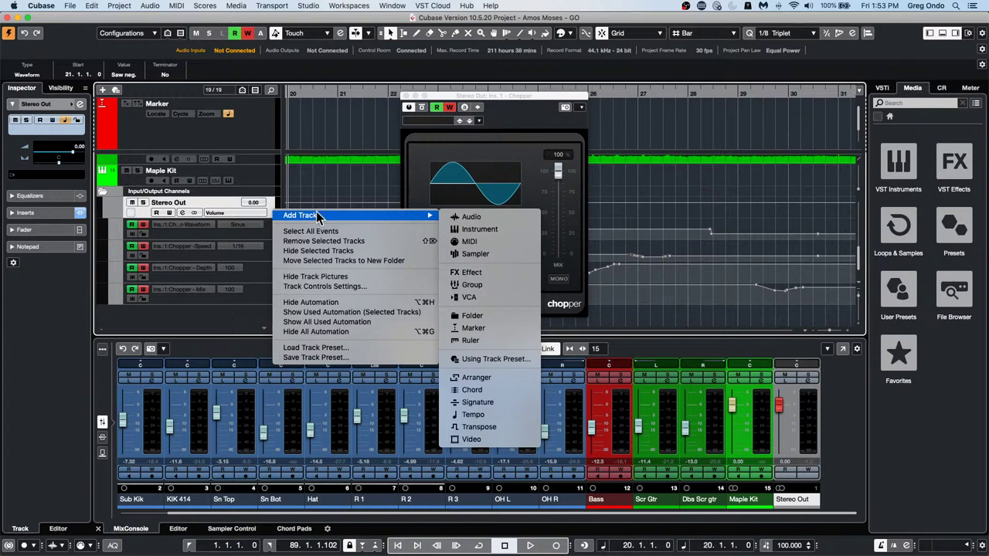
{"action": "mouse_move", "coordinate": [421, 216]}
{"action": "left_click", "coordinate": [487, 391]}
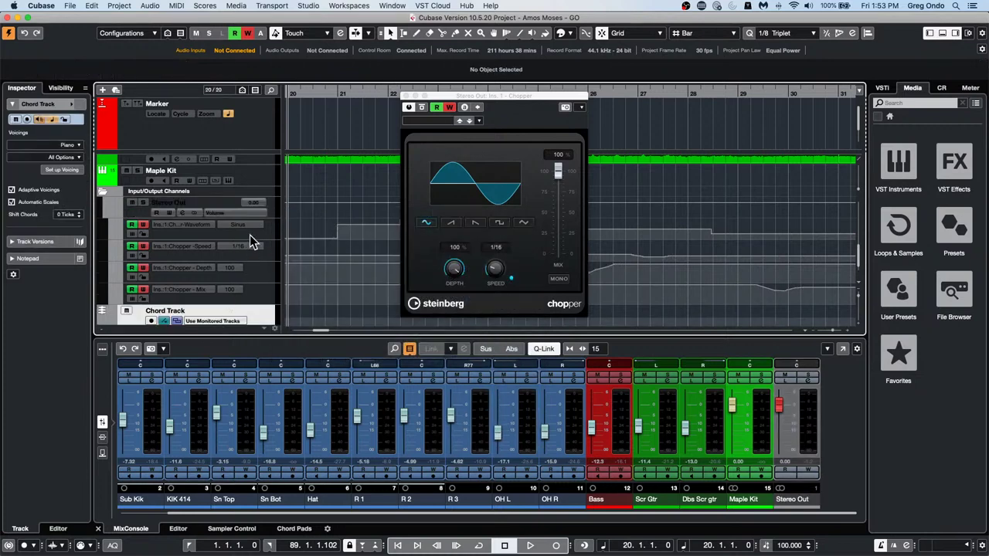
{"action": "scroll", "coordinate": [249, 235], "scroll_direction": "down", "scroll_amount": 1}
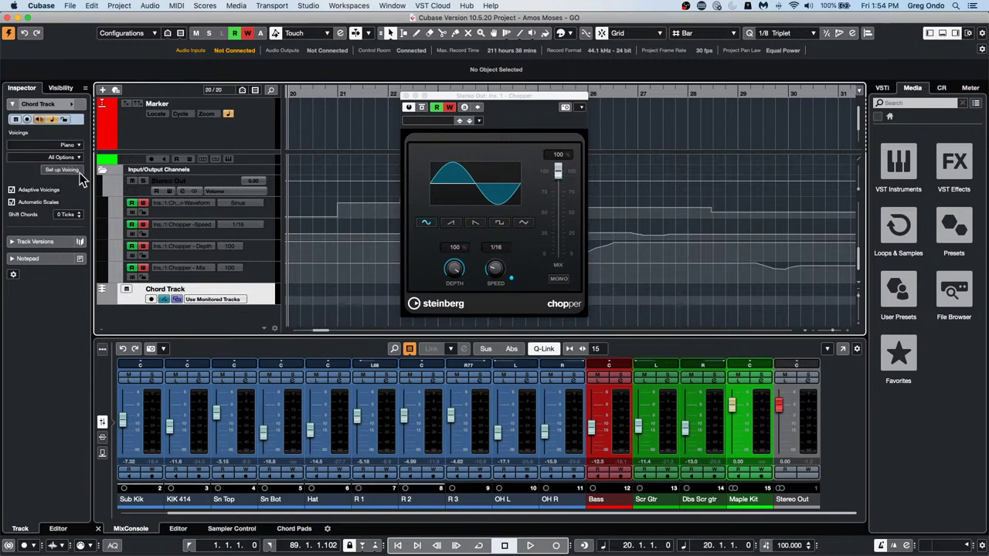
Limit the chord track's custom voicing styles to Triads, turning off the maj9, min9, 4-note and 5-note styles.
{"action": "left_click", "coordinate": [47, 170]}
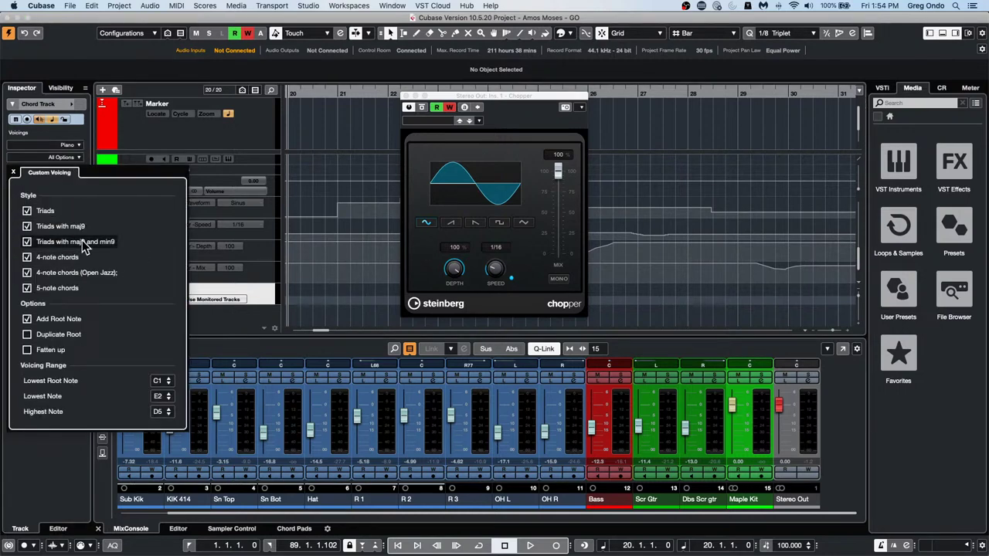
{"action": "left_click", "coordinate": [27, 227]}
{"action": "left_click", "coordinate": [27, 257]}
{"action": "left_click", "coordinate": [27, 273]}
{"action": "left_click", "coordinate": [27, 288]}
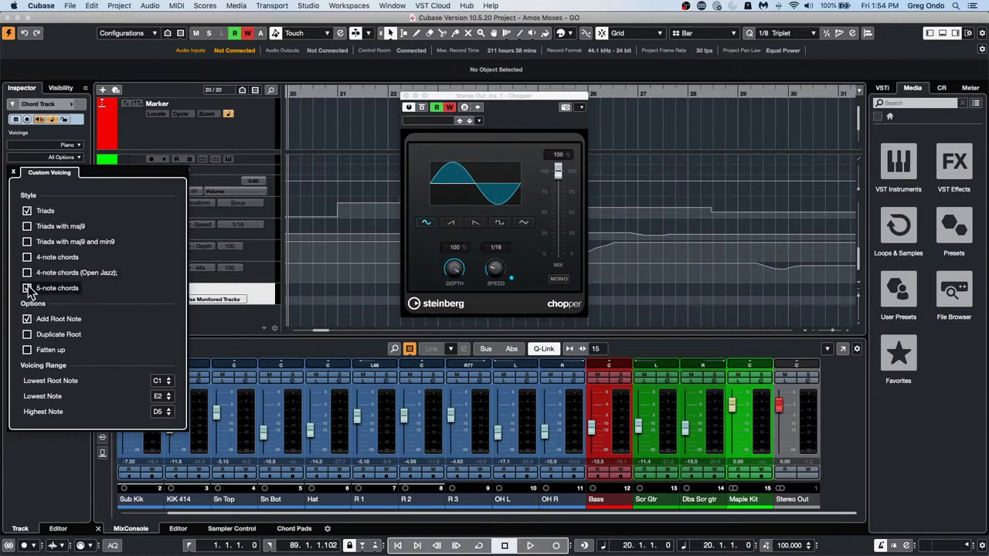
Draw a chord event at bar 20 on the chord track.
{"action": "left_click", "coordinate": [330, 282]}
{"action": "right_click", "coordinate": [324, 294]}
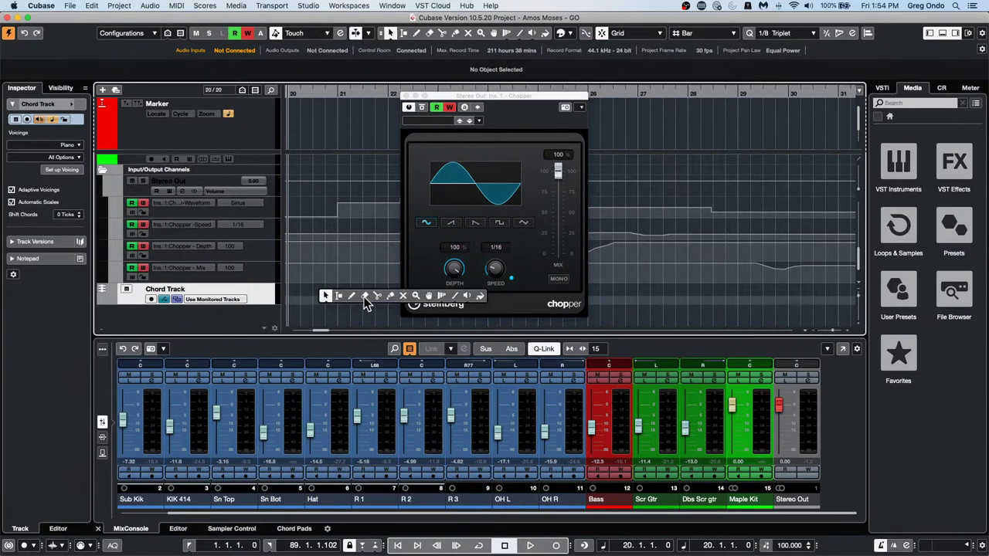
{"action": "left_click", "coordinate": [351, 294]}
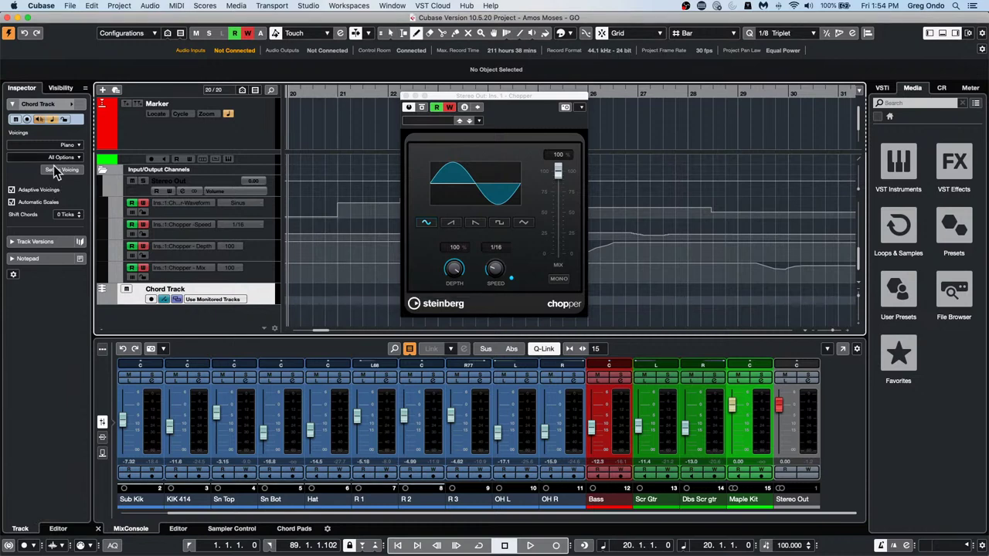
{"action": "left_click", "coordinate": [337, 294]}
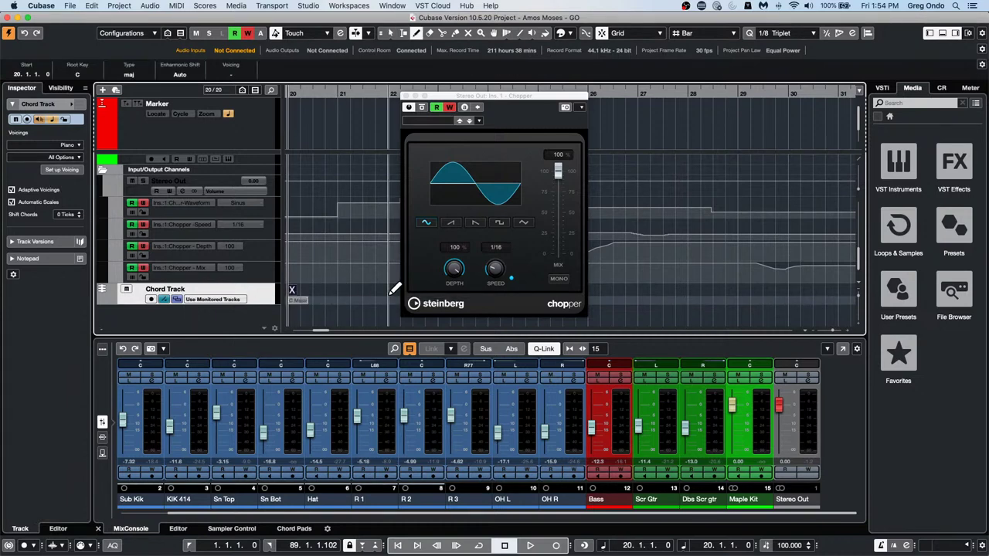
Define the bar 20 chord event as D diminished with G in the bass.
{"action": "right_click", "coordinate": [291, 289]}
{"action": "left_click", "coordinate": [291, 289]}
{"action": "double_click", "coordinate": [292, 291]}
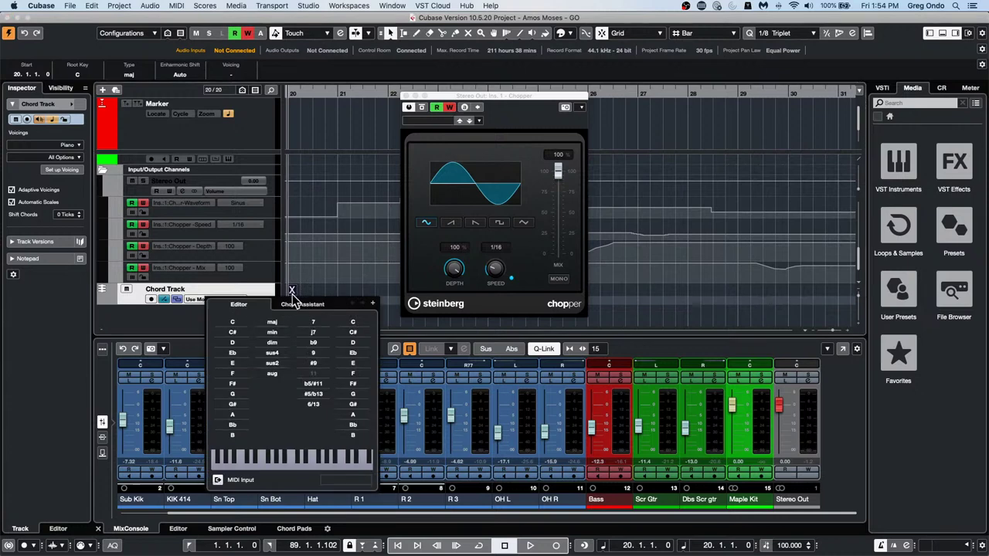
{"action": "left_click", "coordinate": [233, 343]}
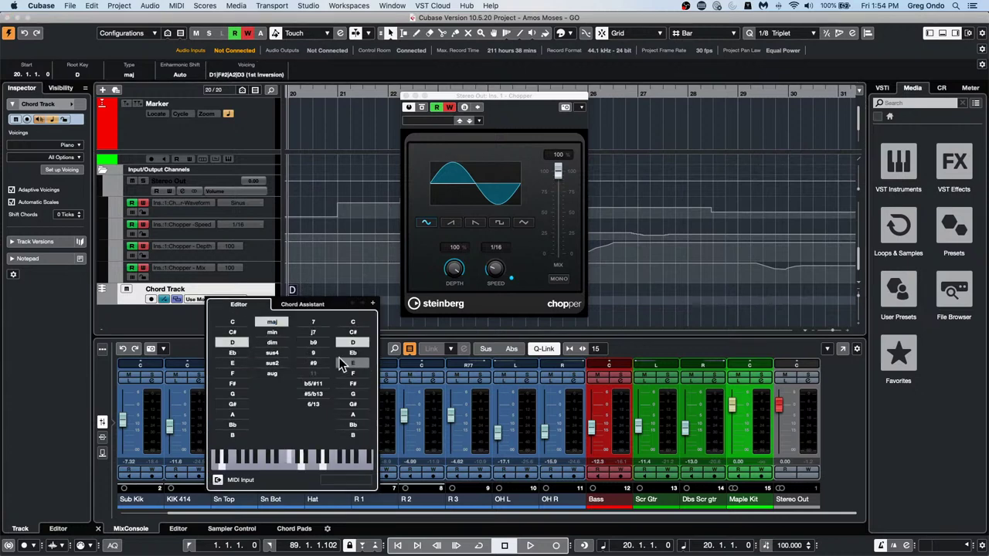
{"action": "left_click", "coordinate": [323, 343]}
{"action": "left_click", "coordinate": [320, 365]}
{"action": "left_click", "coordinate": [353, 394]}
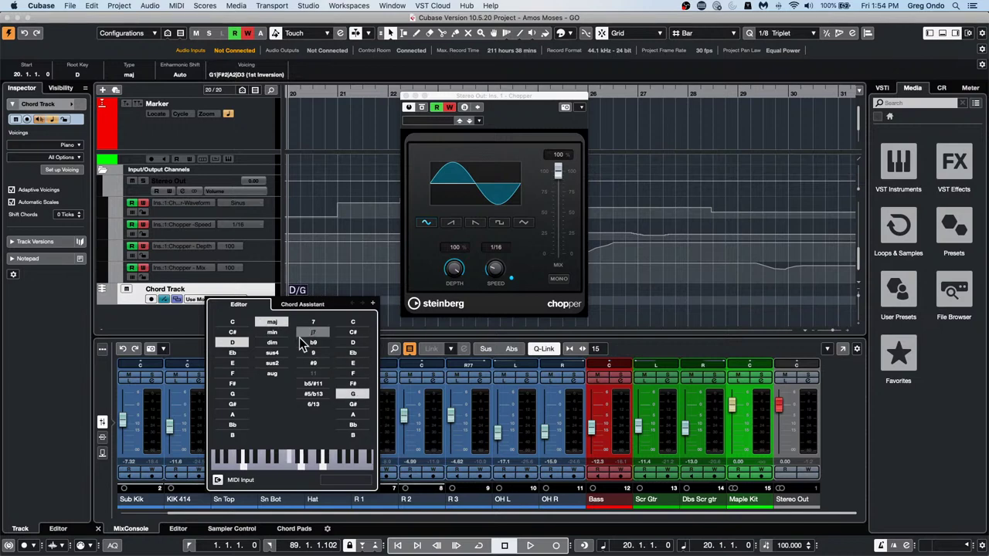
{"action": "left_click", "coordinate": [272, 342]}
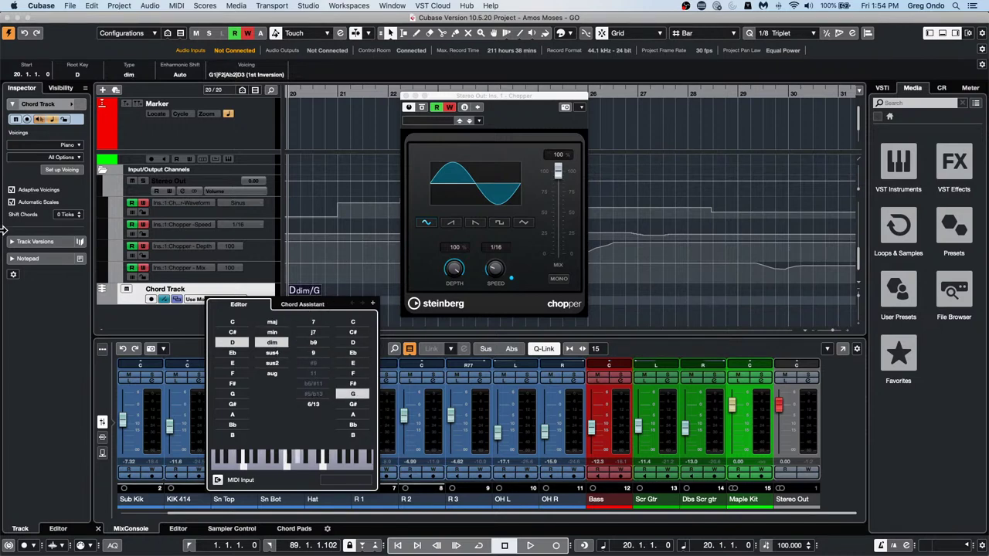
Disable Adaptive Voicings and Automatic Scales for the chord track and set its voicing library to Basic.
{"action": "left_click", "coordinate": [12, 190]}
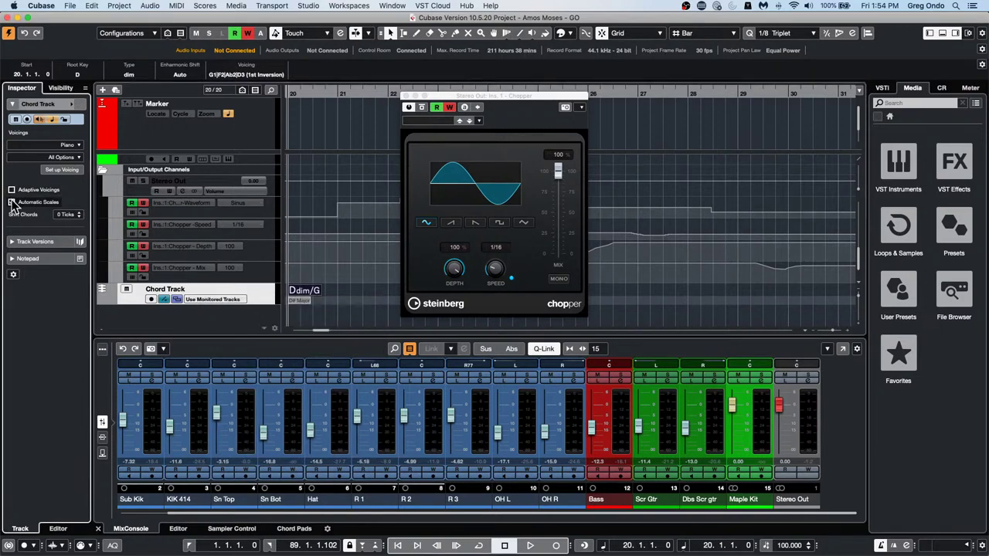
{"action": "left_click", "coordinate": [12, 202]}
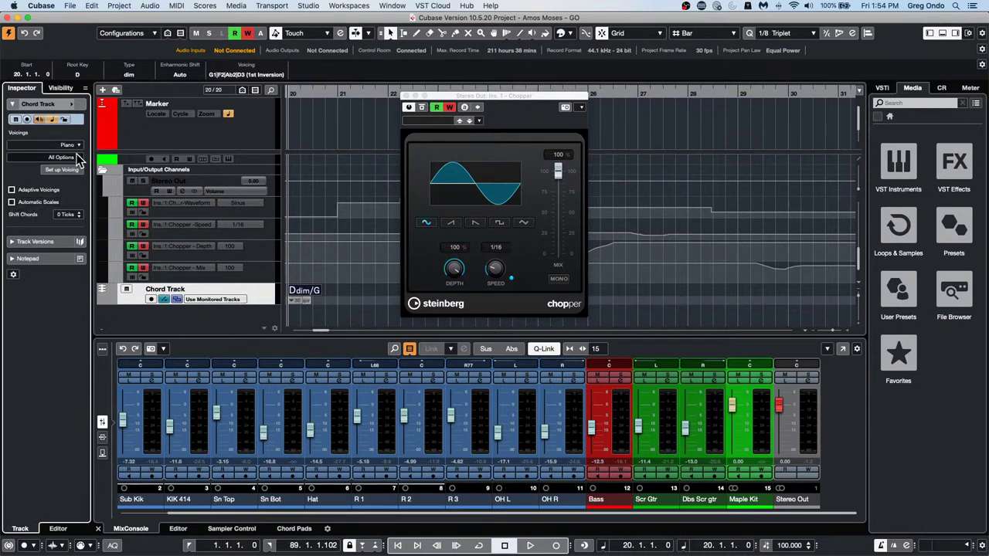
{"action": "left_click", "coordinate": [77, 158]}
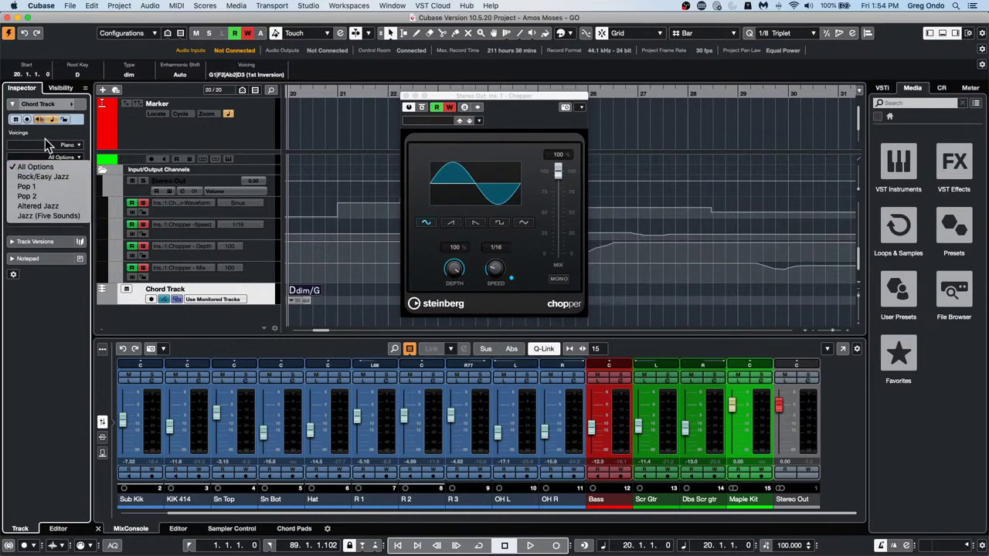
{"action": "left_click", "coordinate": [70, 145]}
{"action": "left_click", "coordinate": [73, 146]}
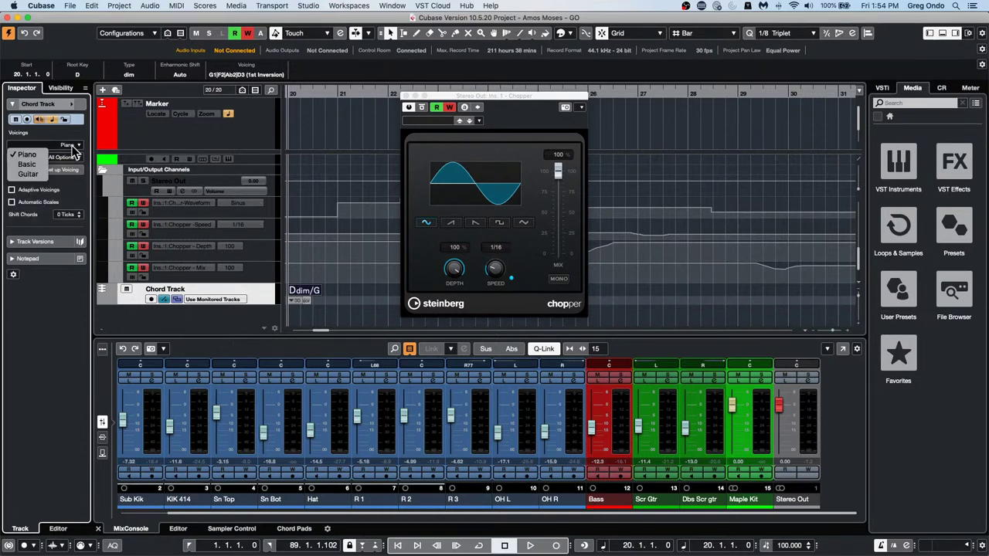
{"action": "left_click", "coordinate": [28, 165]}
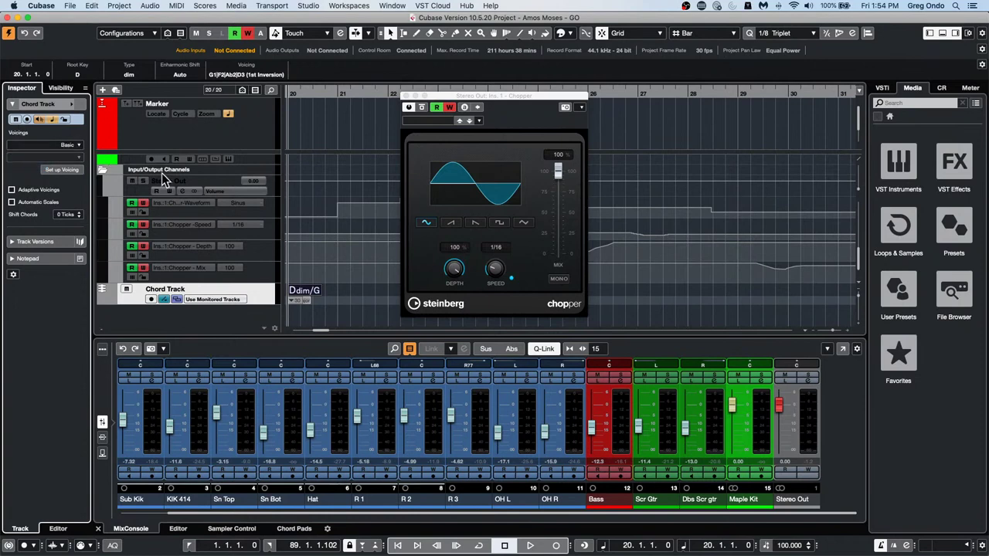
Draw another chord event at bar 21 on the chord track and return to the selection tool.
{"action": "right_click", "coordinate": [340, 293]}
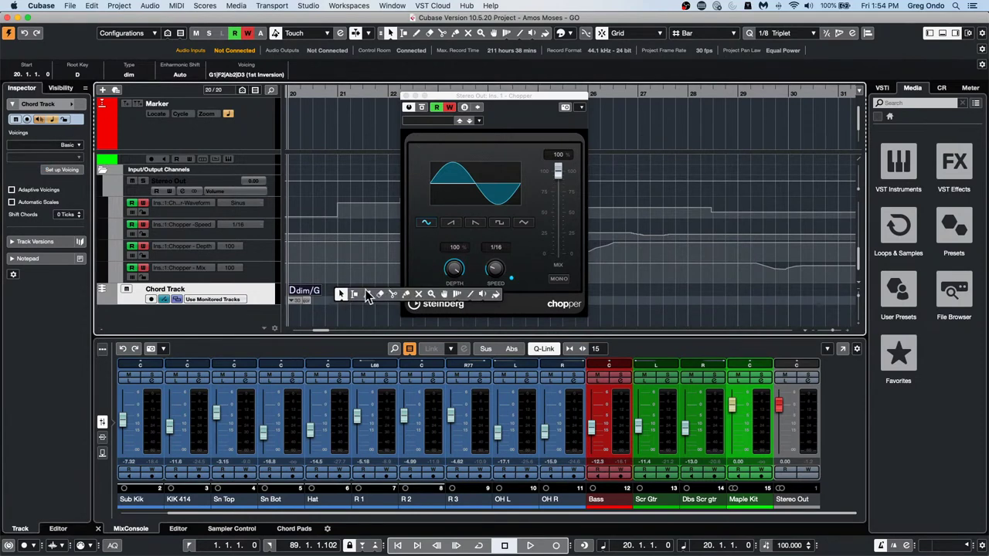
{"action": "left_click", "coordinate": [368, 297]}
{"action": "left_click", "coordinate": [342, 294]}
{"action": "key", "text": "1"}
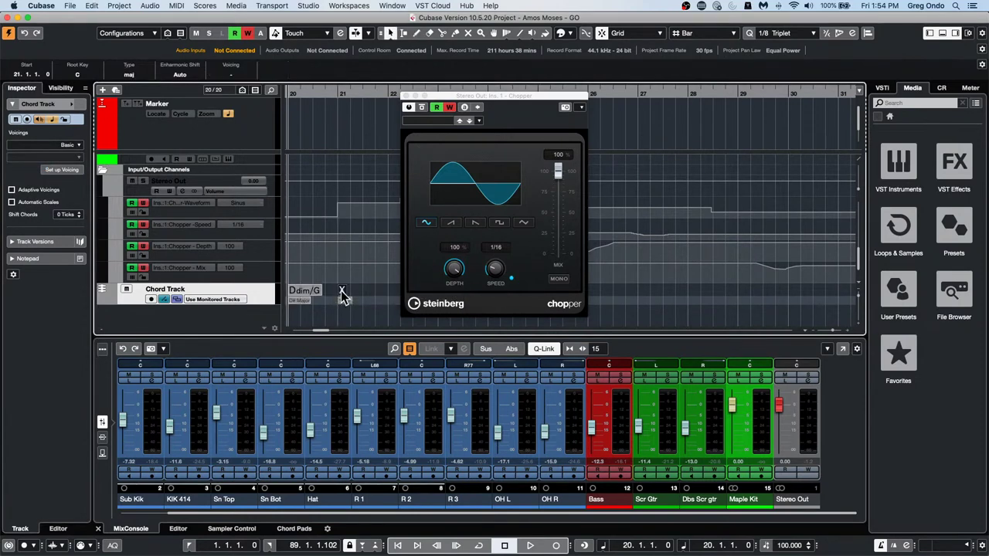
Define the bar 21 chord as D major with #9 and b5/#11 tensions, and close the chord editor.
{"action": "double_click", "coordinate": [342, 293]}
{"action": "left_click", "coordinate": [282, 342]}
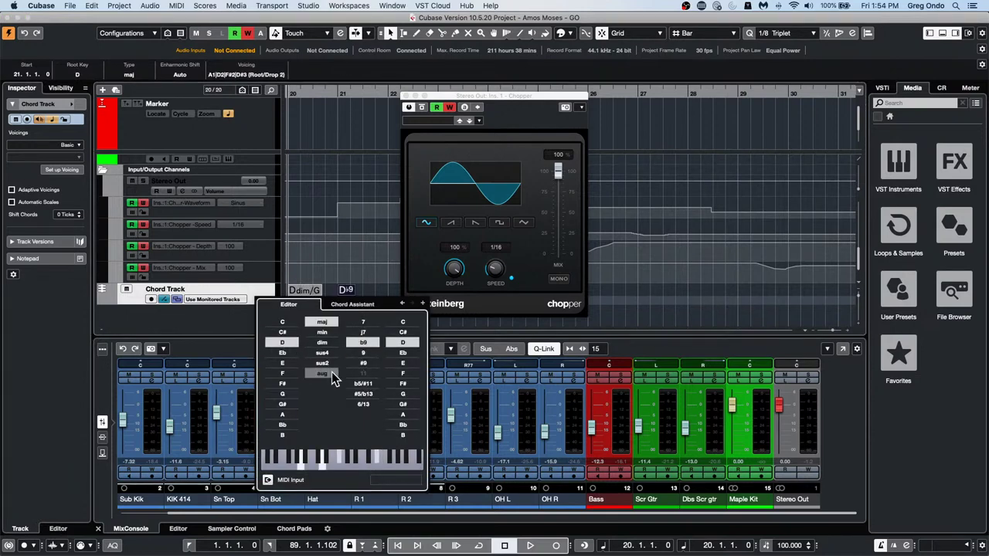
{"action": "left_click", "coordinate": [321, 364]}
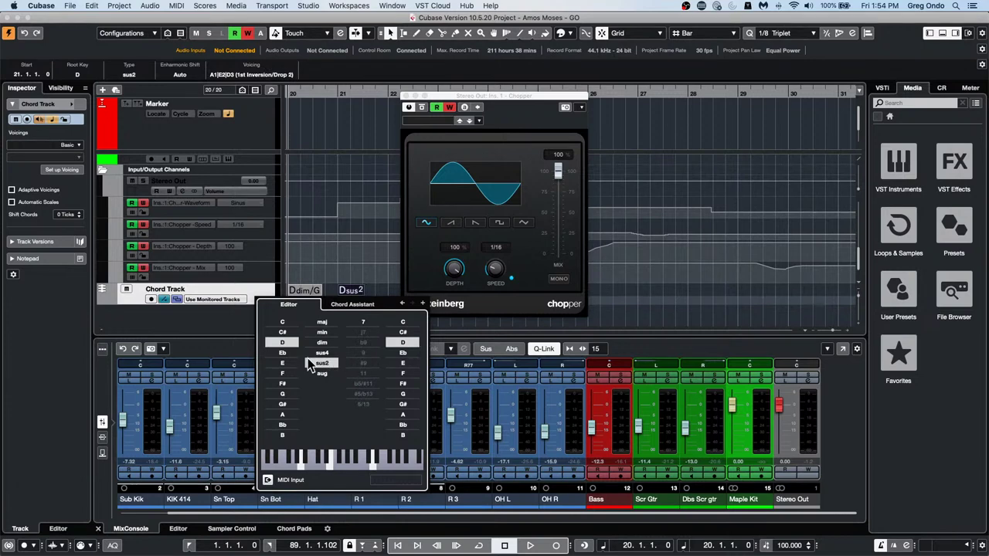
{"action": "left_click", "coordinate": [323, 322]}
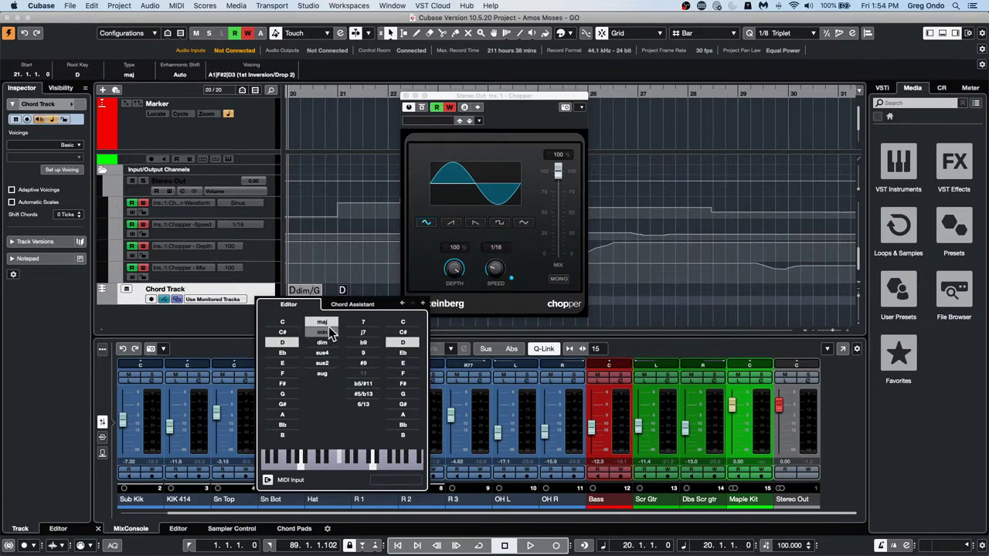
{"action": "left_click", "coordinate": [363, 363]}
{"action": "left_click", "coordinate": [363, 383]}
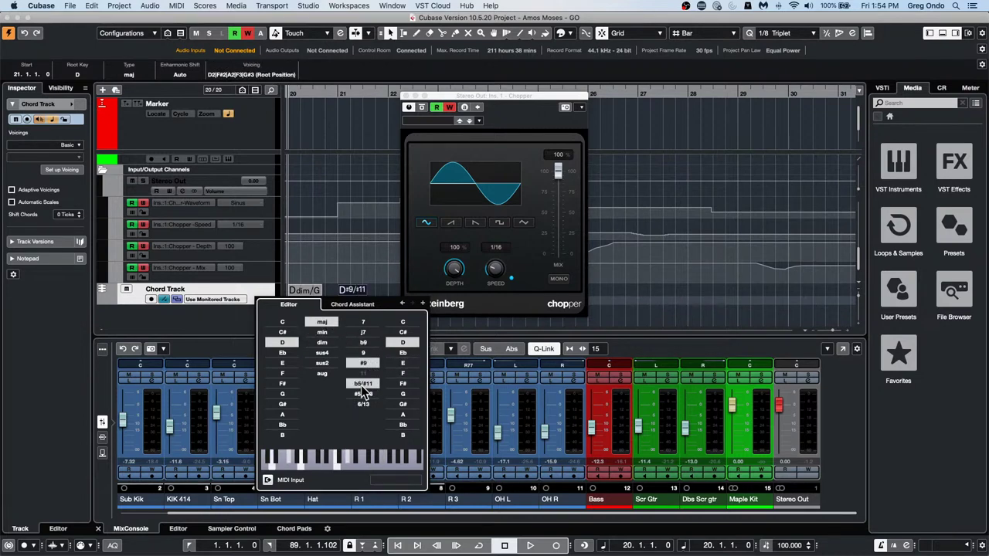
{"action": "left_click", "coordinate": [56, 171]}
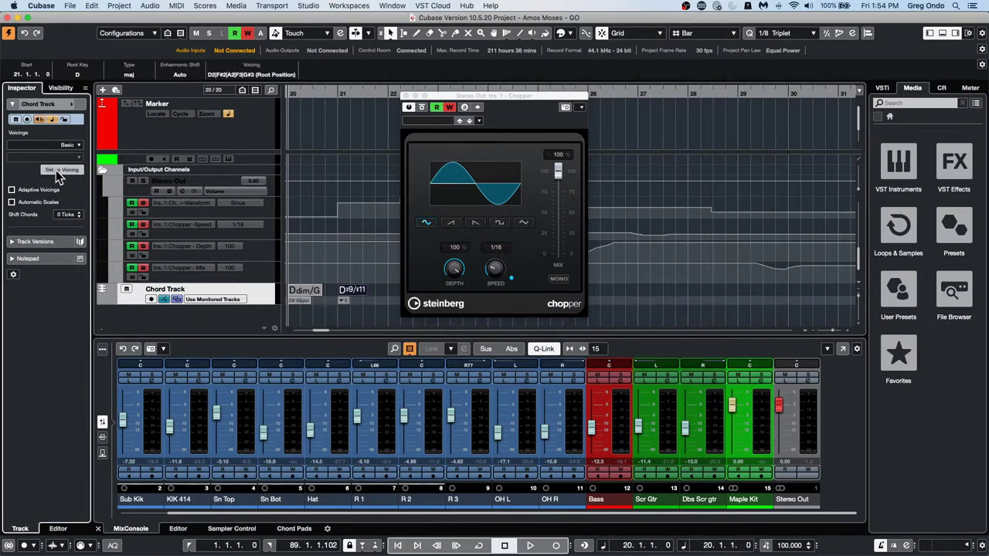
Enable Adaptive Voicings and Automatic Scales for the chord track and set its voicing library to Piano.
{"action": "left_click", "coordinate": [56, 171]}
{"action": "left_click", "coordinate": [47, 270]}
{"action": "left_click", "coordinate": [12, 190]}
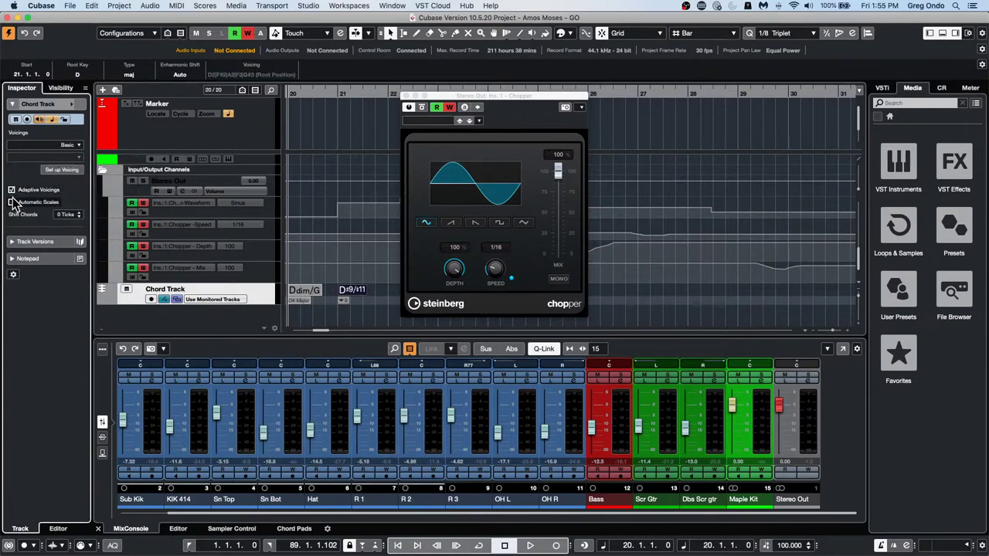
{"action": "left_click", "coordinate": [11, 202]}
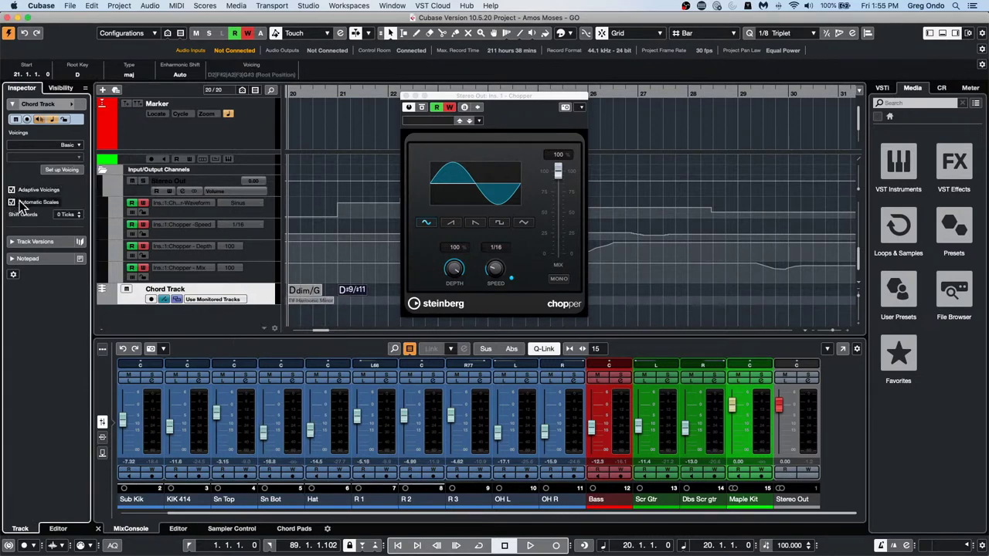
{"action": "left_click", "coordinate": [76, 169]}
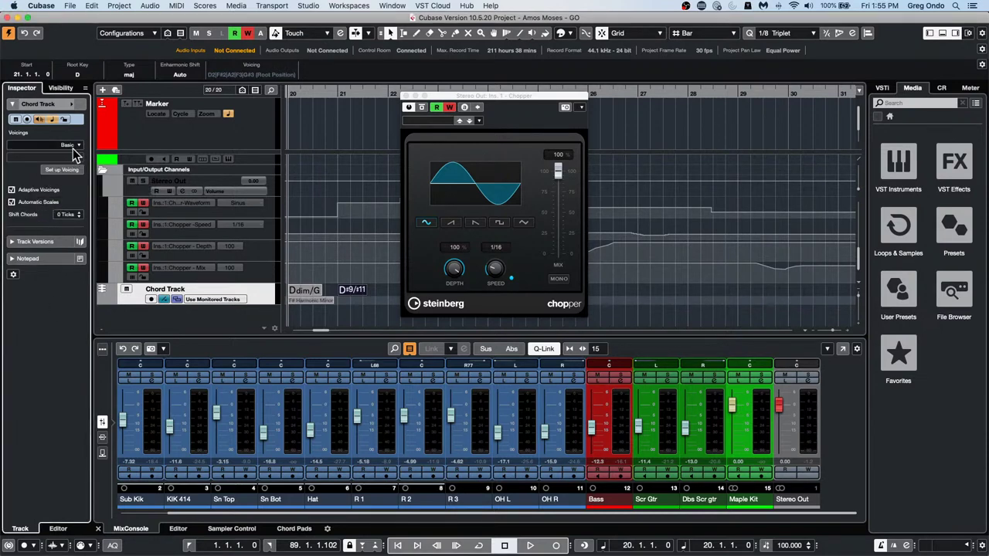
{"action": "left_click", "coordinate": [77, 145]}
{"action": "left_click", "coordinate": [28, 155]}
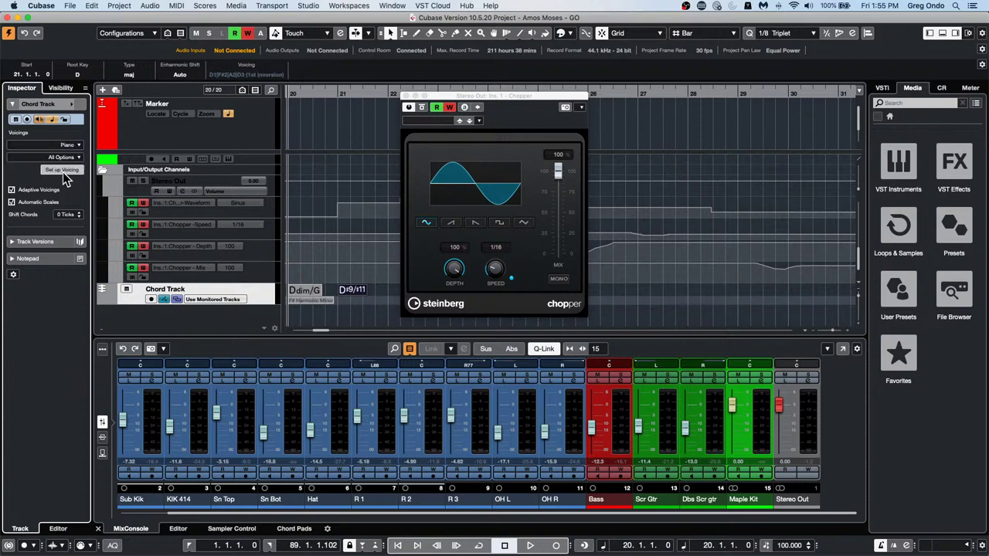
Turn off Triads with maj9, Triads with maj9 and min9, and 5-note chords in the custom voicing styles.
{"action": "left_click", "coordinate": [65, 175]}
{"action": "left_click", "coordinate": [28, 226]}
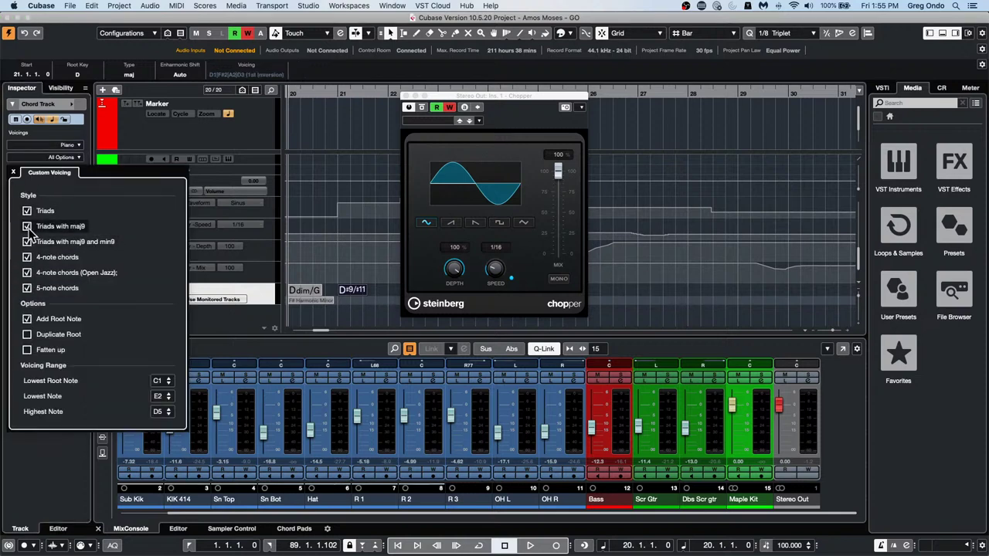
{"action": "left_click", "coordinate": [27, 242]}
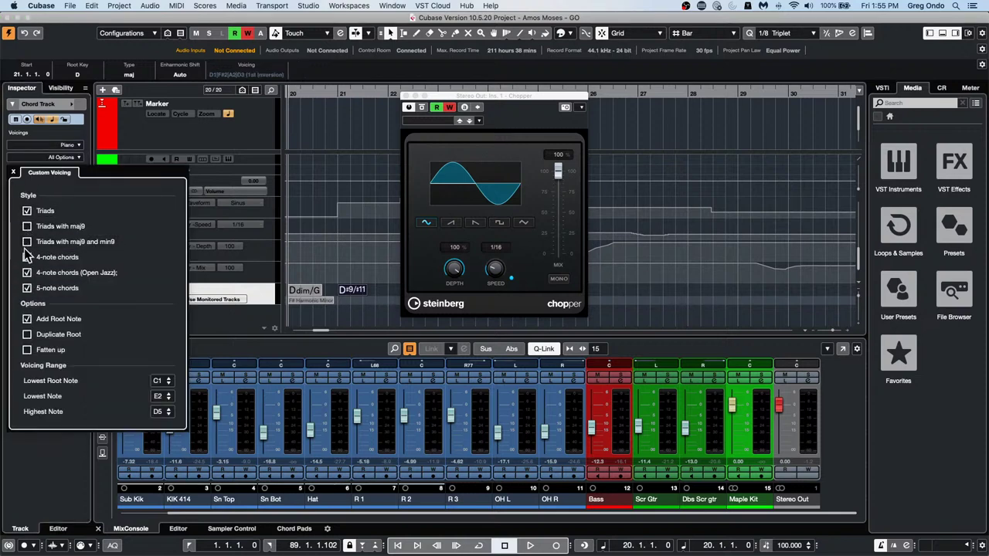
{"action": "left_click", "coordinate": [28, 289]}
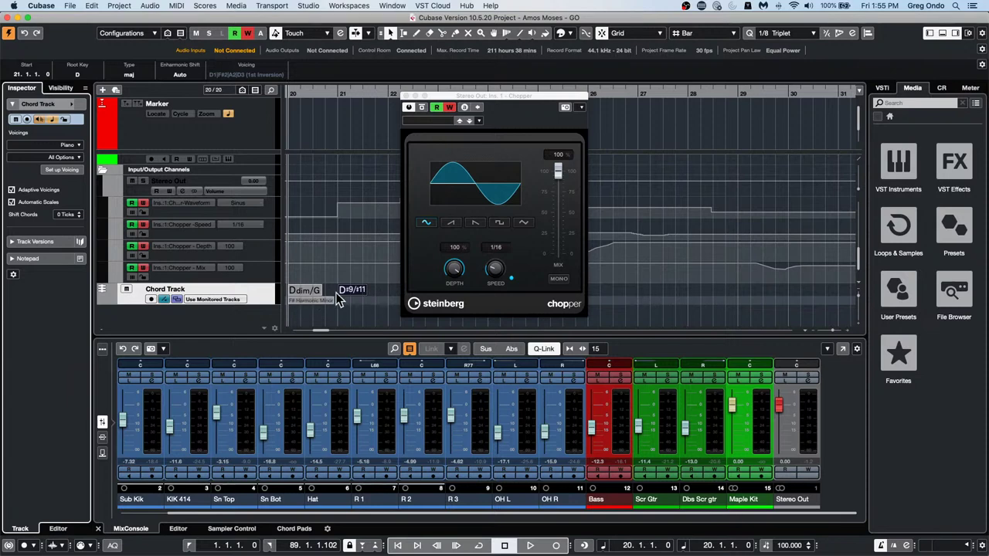
Redefine the bar 21 chord as D sus4 with 7 and 9 tensions over a G bass, and close the Chopper window.
{"action": "double_click", "coordinate": [343, 289]}
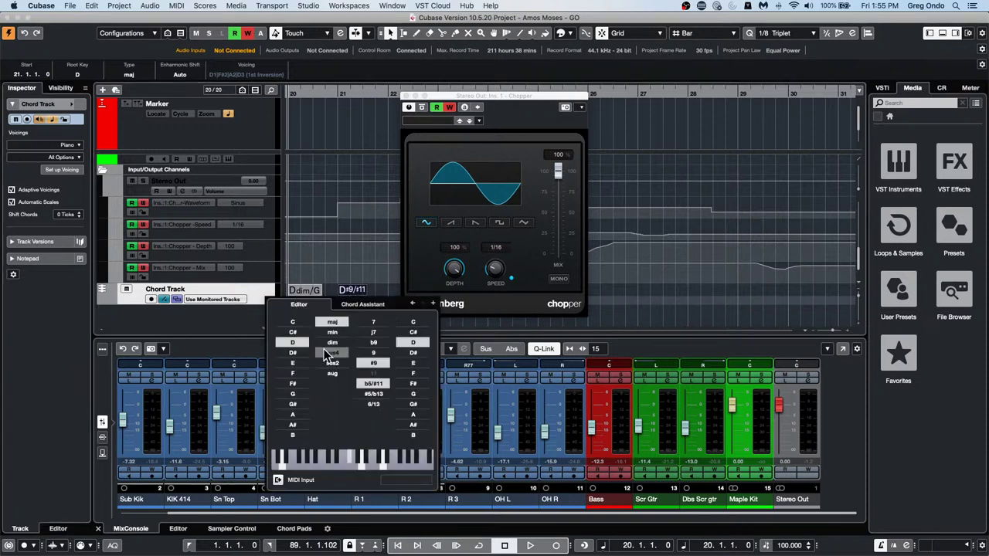
{"action": "left_click", "coordinate": [374, 363]}
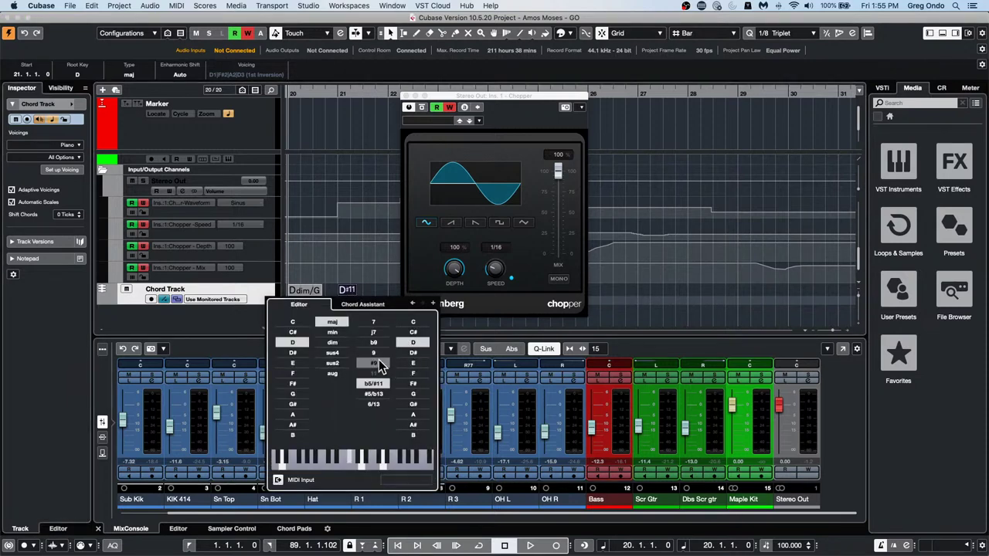
{"action": "left_click", "coordinate": [374, 394]}
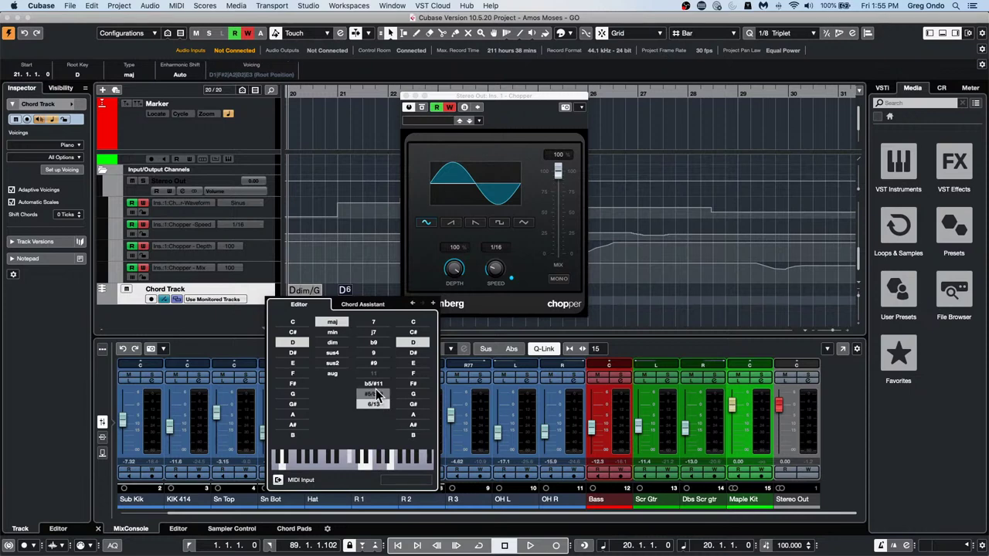
{"action": "left_click", "coordinate": [332, 353]}
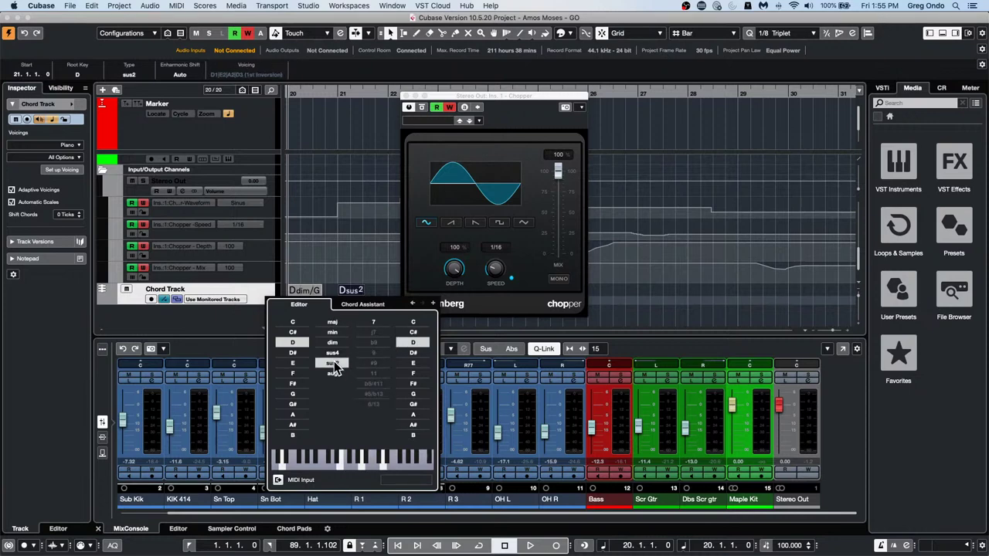
{"action": "left_click", "coordinate": [373, 354]}
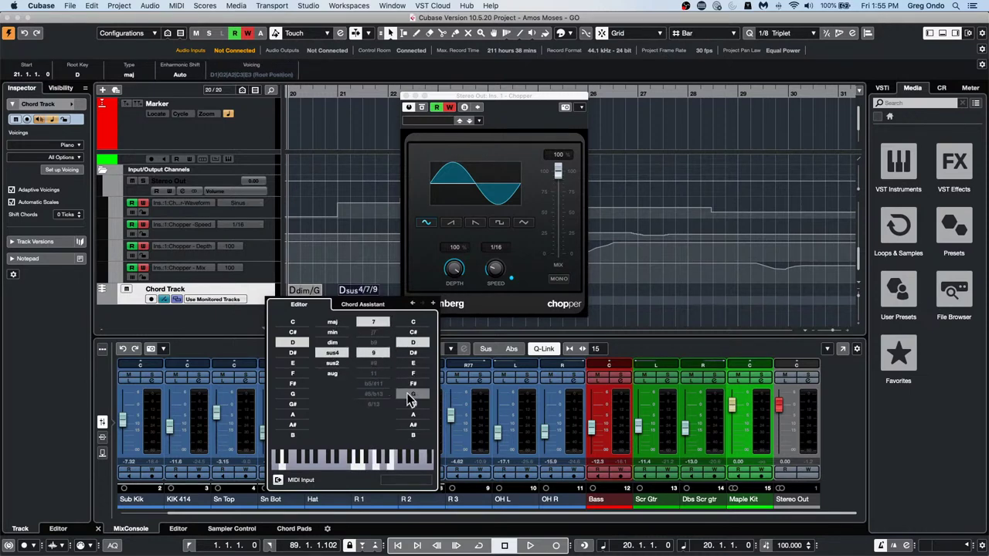
{"action": "left_click", "coordinate": [410, 395]}
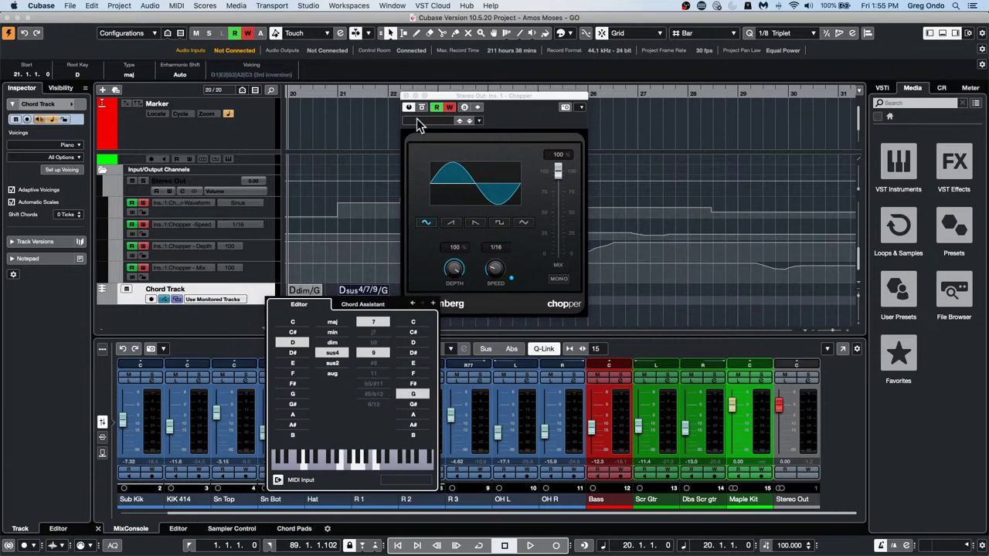
{"action": "left_click", "coordinate": [405, 96]}
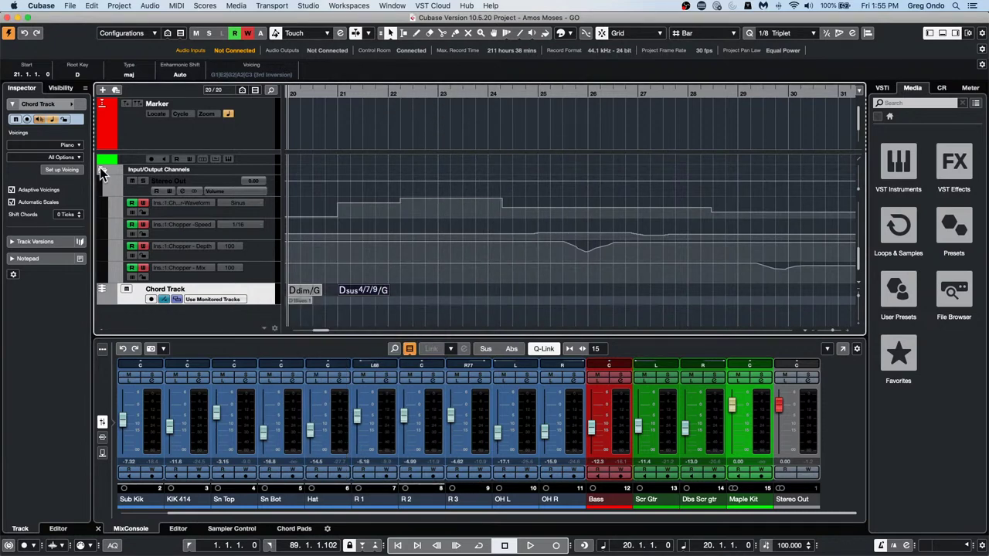
Review the chord track's custom voicing styles, options and range, and close the voicing setup.
{"action": "left_click", "coordinate": [62, 172]}
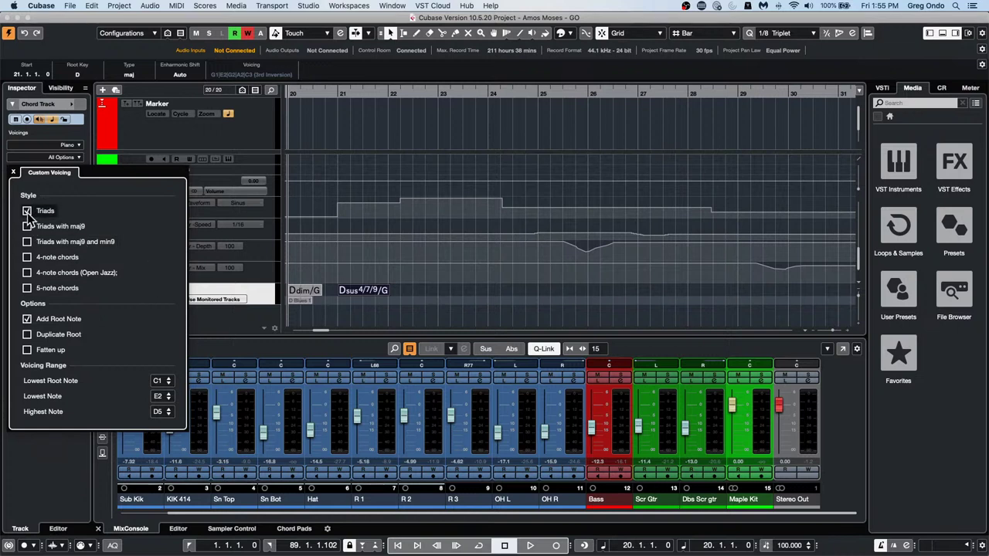
{"action": "left_click", "coordinate": [442, 279]}
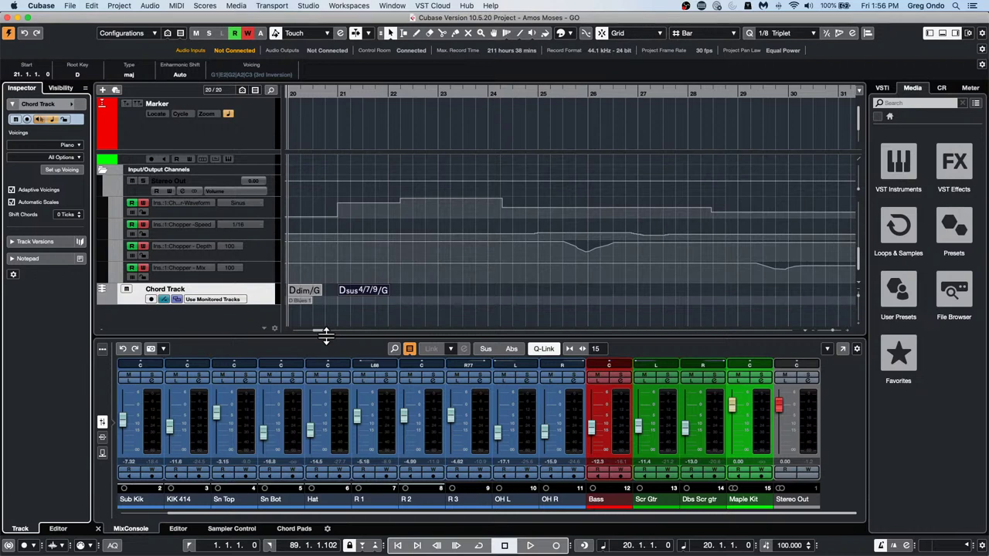
Open the project's audio Pool, examine the commands available for a Dbs Scr gtr clip, and close the Pool.
{"action": "left_click", "coordinate": [291, 6]}
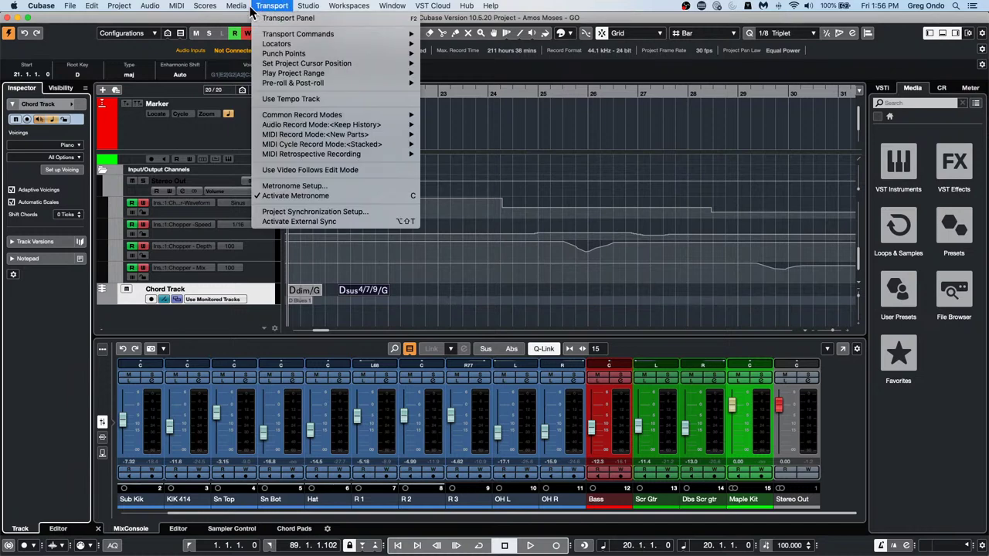
{"action": "mouse_move", "coordinate": [236, 6]}
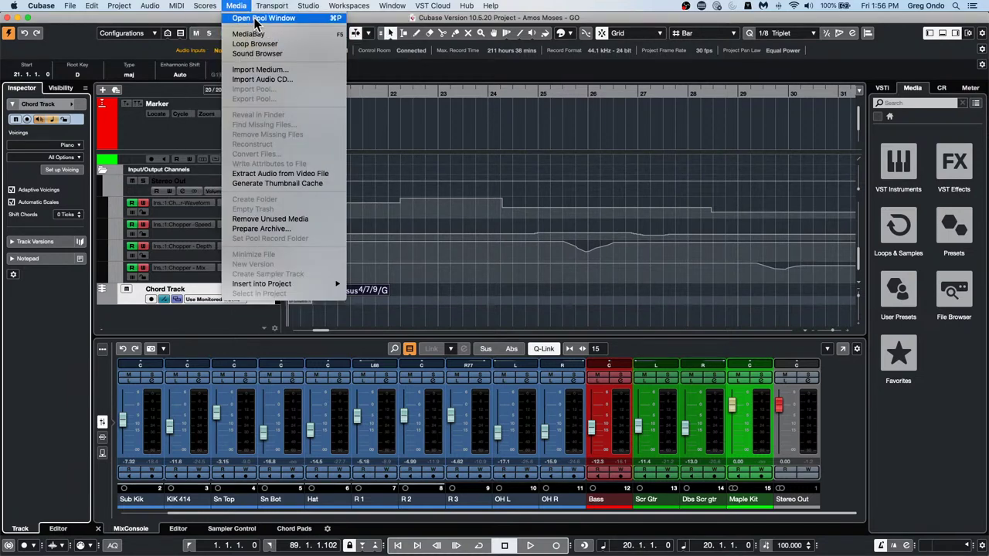
{"action": "left_click", "coordinate": [259, 18]}
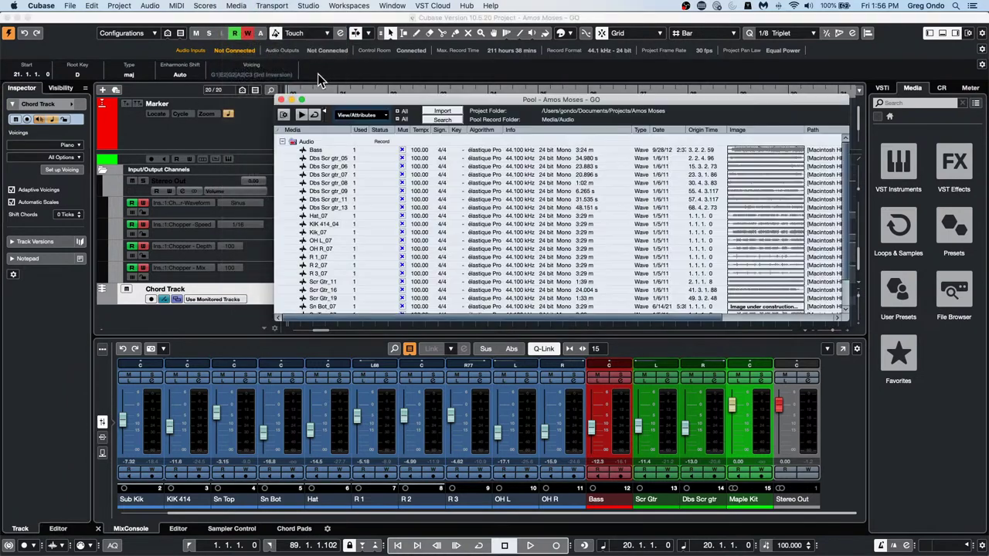
{"action": "right_click", "coordinate": [319, 198]}
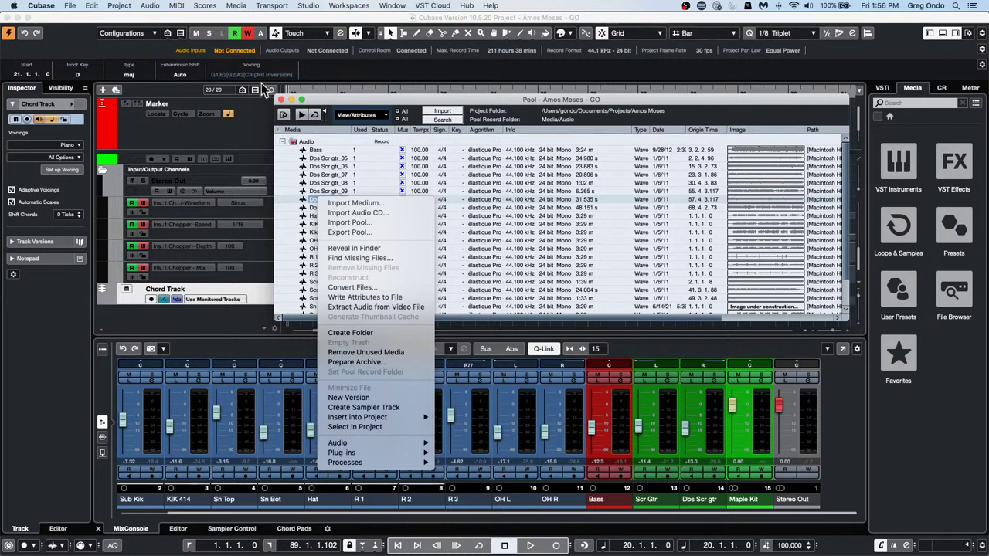
{"action": "left_click", "coordinate": [284, 101]}
{"action": "left_click", "coordinate": [281, 100]}
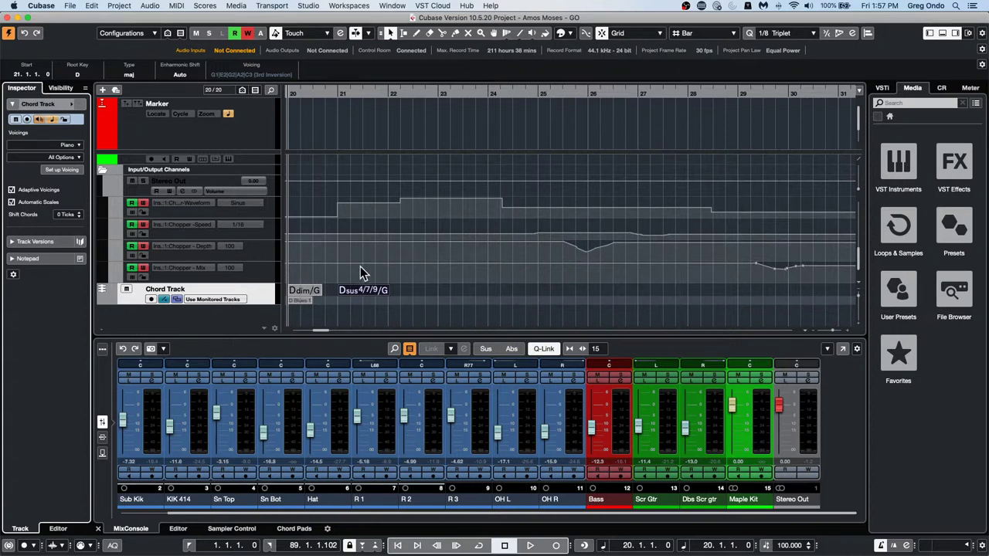
Add one instrument track below the chord track using Groove Agent SE, routed to Stereo Out.
{"action": "right_click", "coordinate": [263, 291]}
{"action": "mouse_move", "coordinate": [379, 289]}
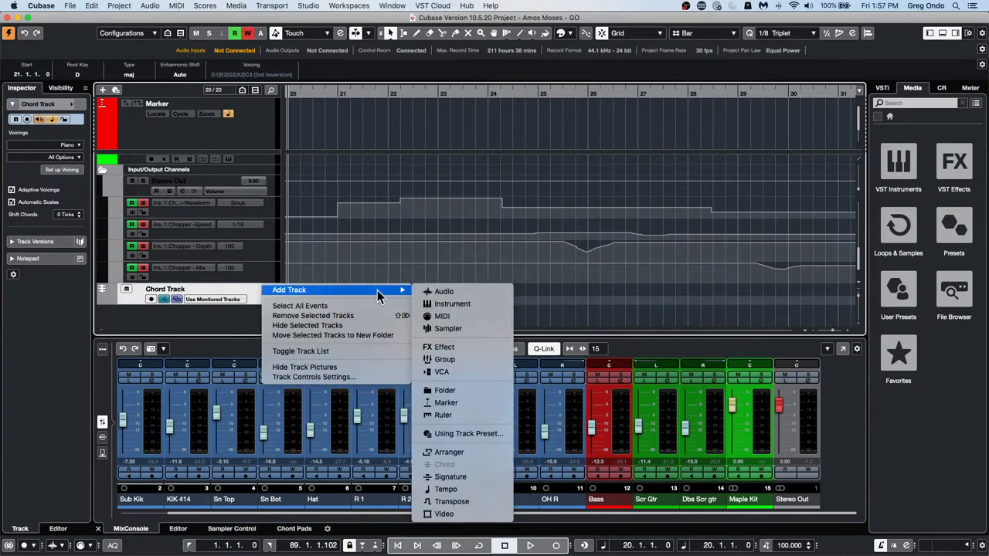
{"action": "left_click", "coordinate": [474, 304]}
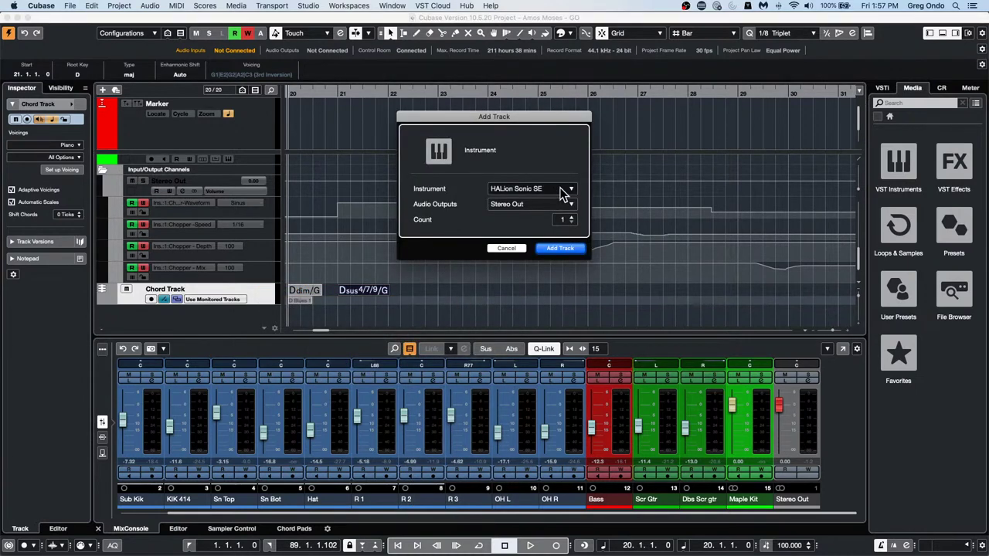
{"action": "left_click", "coordinate": [560, 195]}
{"action": "left_click", "coordinate": [484, 255]}
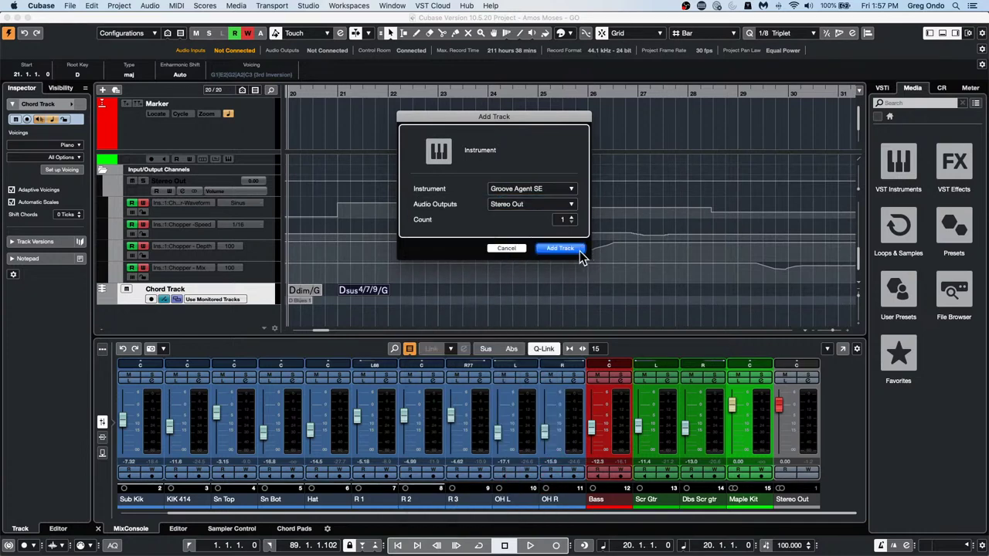
{"action": "left_click", "coordinate": [550, 250]}
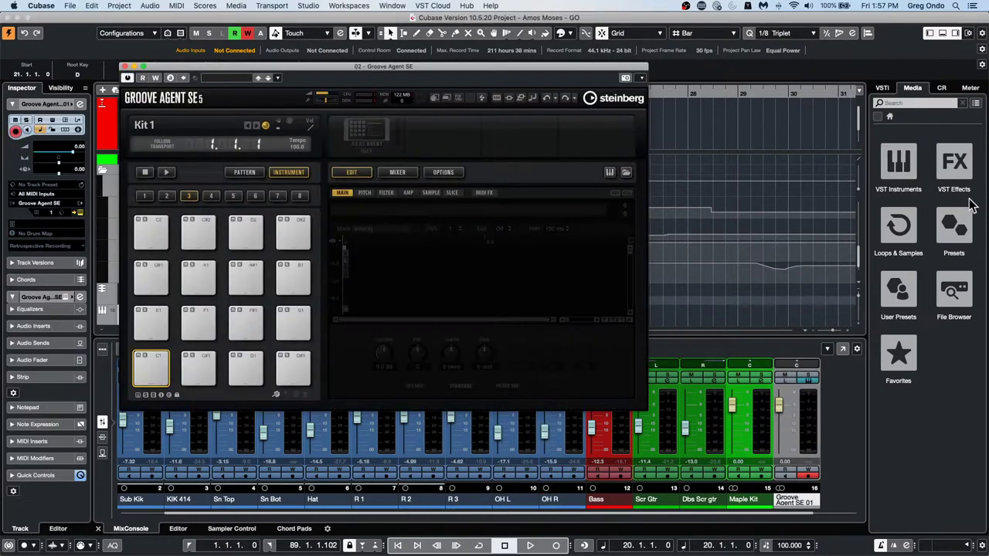
Open the Dancefloor Tech House library in Loops & Samples and filter it to the Beats sub category.
{"action": "left_click", "coordinate": [892, 230]}
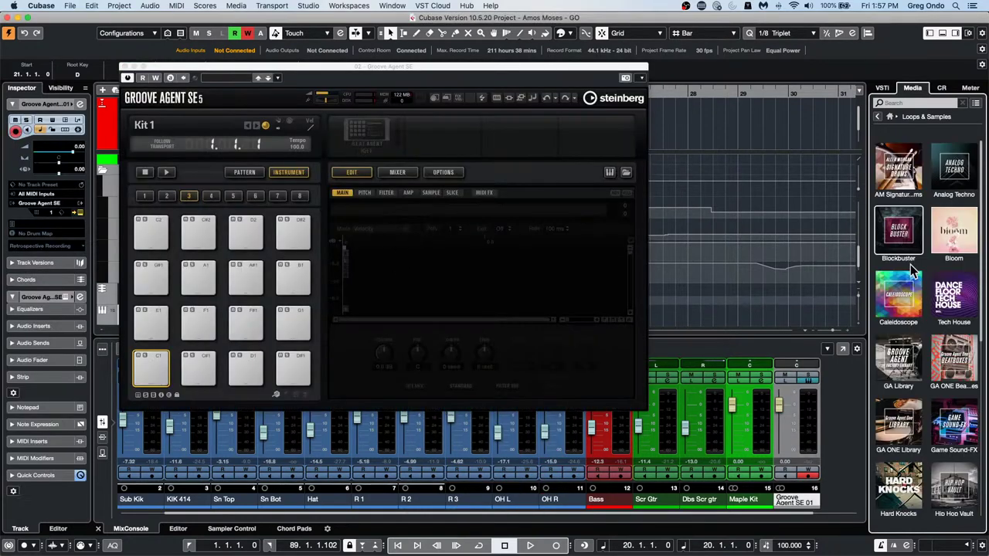
{"action": "left_click", "coordinate": [955, 297]}
{"action": "scroll", "coordinate": [890, 178], "scroll_direction": "down", "scroll_amount": 2}
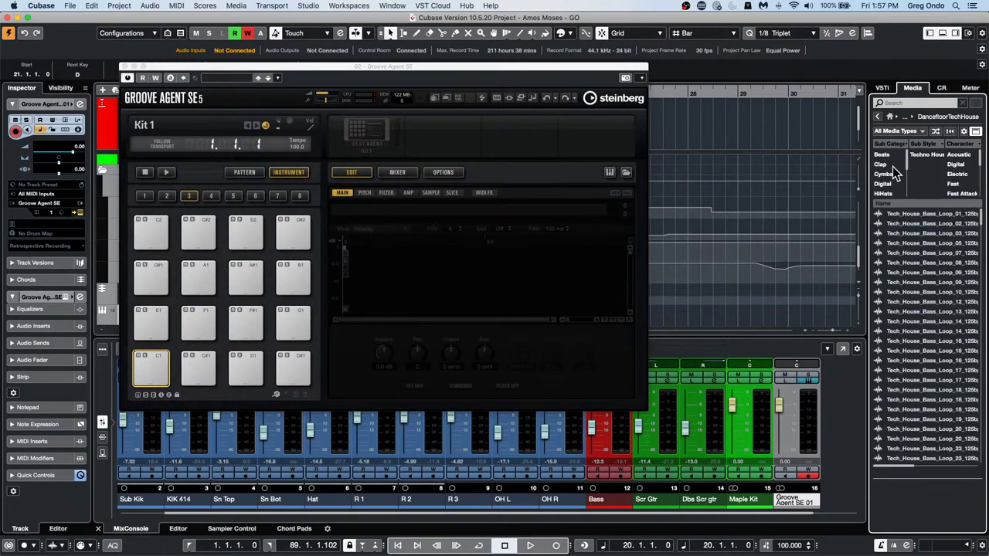
{"action": "left_click", "coordinate": [884, 158]}
Load Tech_House_Drum_Loop_16 onto Groove Agent's C1 pad and audition it.
{"action": "left_click", "coordinate": [919, 341]}
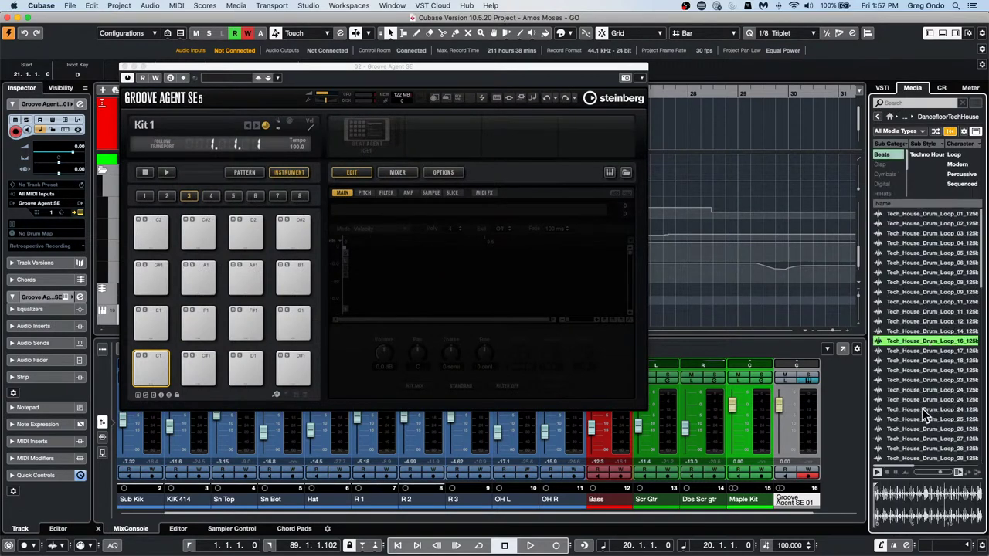
{"action": "left_click_drag", "start_coordinate": [920, 344], "coordinate": [160, 373]}
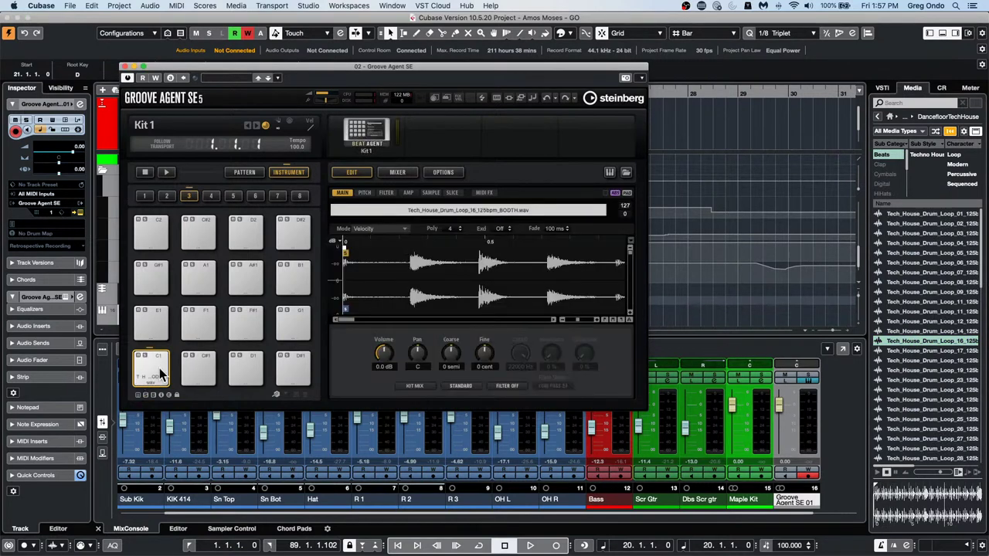
{"action": "left_click", "coordinate": [155, 371]}
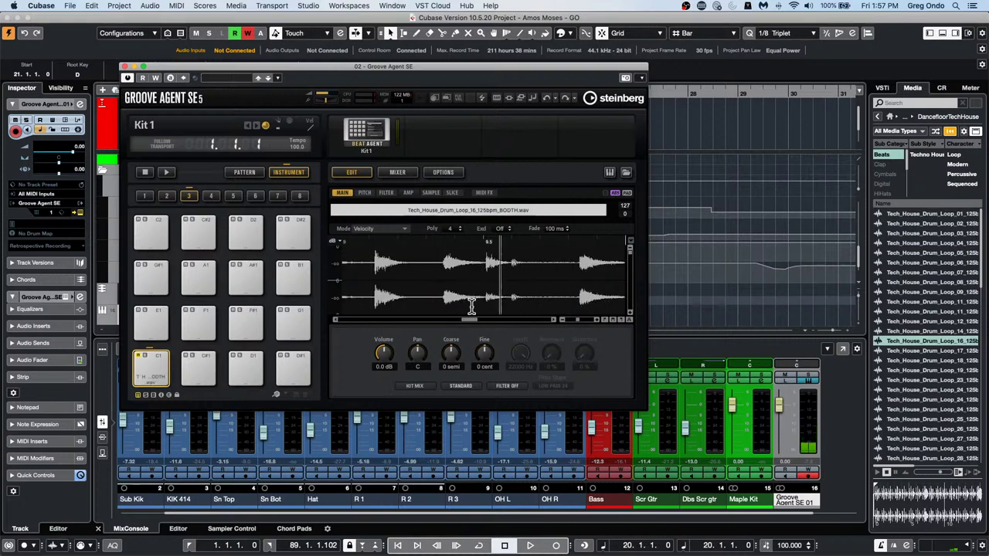
Slice the loaded loop across the Groove Agent pads, and undo both the slicing and the sample load.
{"action": "left_click", "coordinate": [451, 193]}
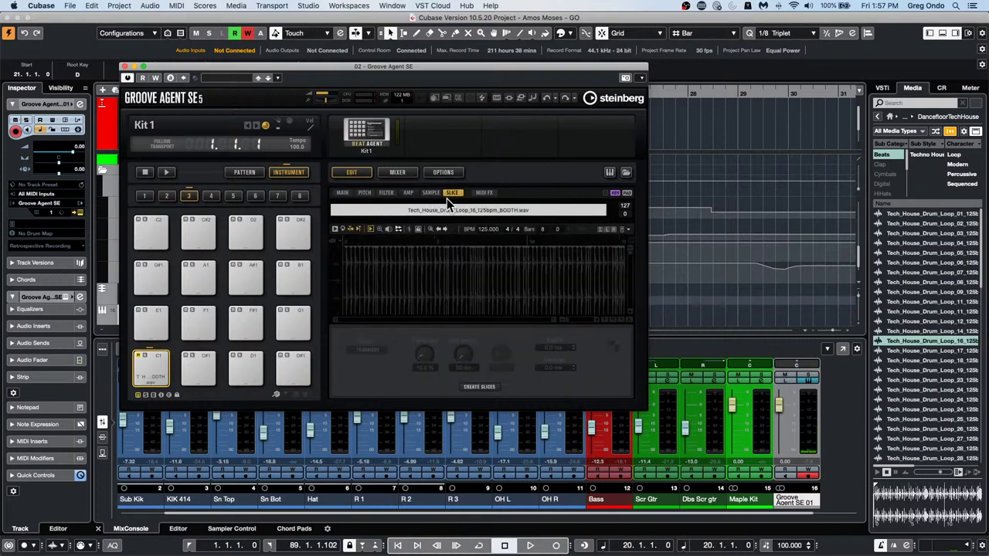
{"action": "left_click", "coordinate": [481, 387]}
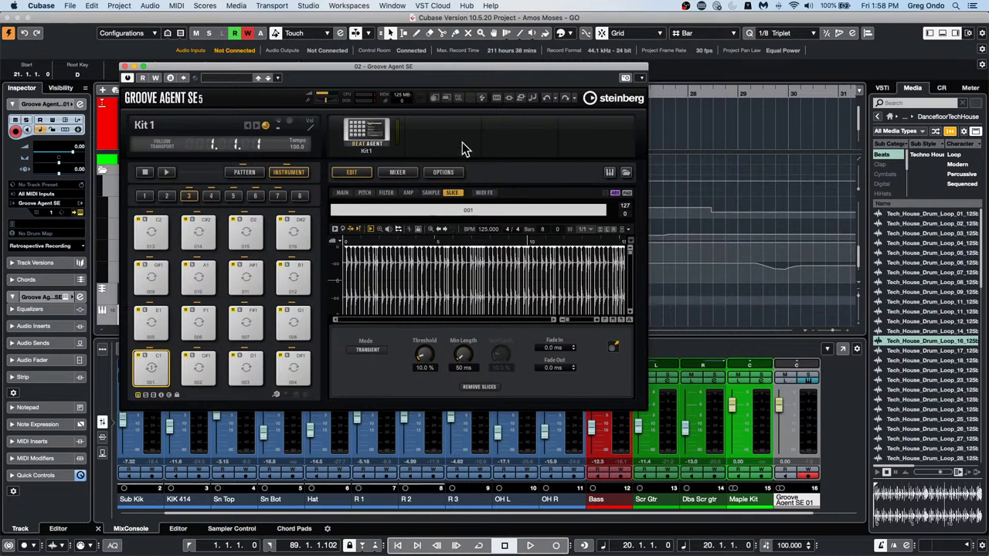
{"action": "left_click", "coordinate": [545, 99]}
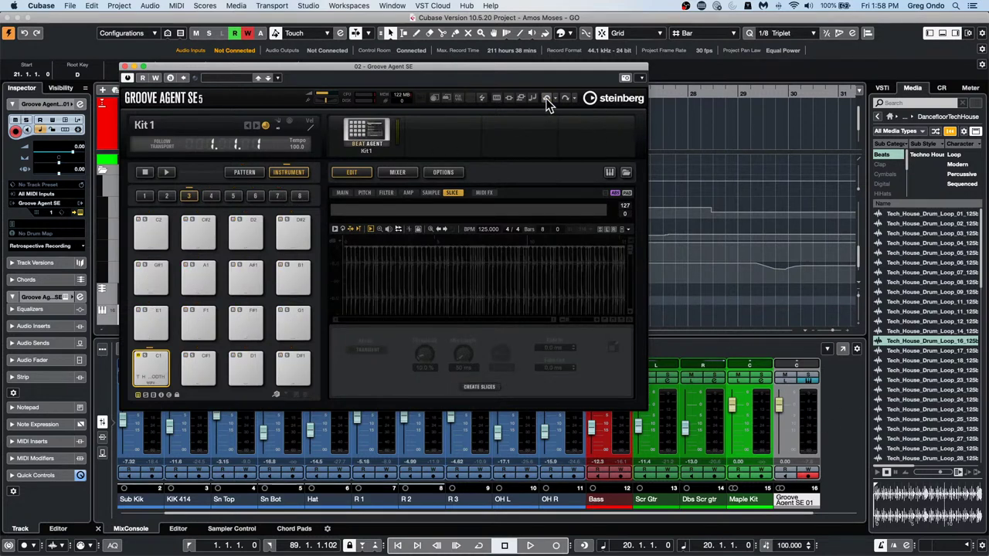
{"action": "left_click", "coordinate": [546, 99]}
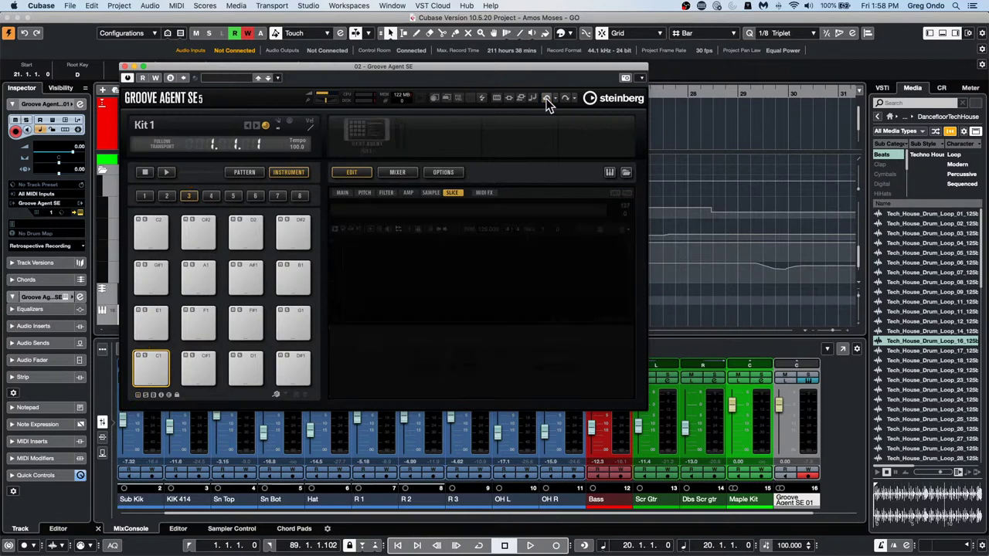
Preview other drum loops, load Tech_House_Drum_Loop_04 onto pad C1, and create slices from it across the pads.
{"action": "left_click", "coordinate": [939, 430]}
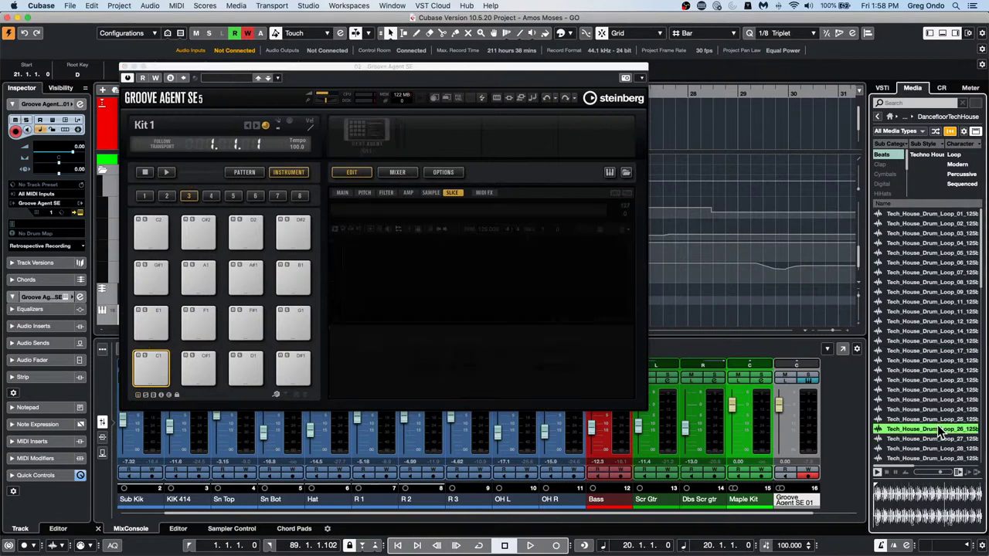
{"action": "left_click", "coordinate": [923, 244]}
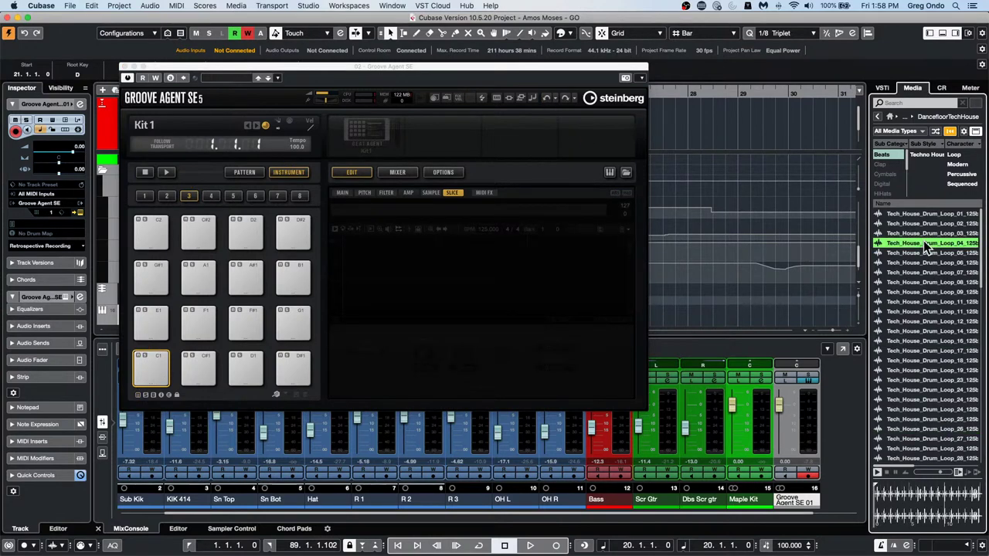
{"action": "left_click_drag", "start_coordinate": [925, 245], "coordinate": [156, 376]}
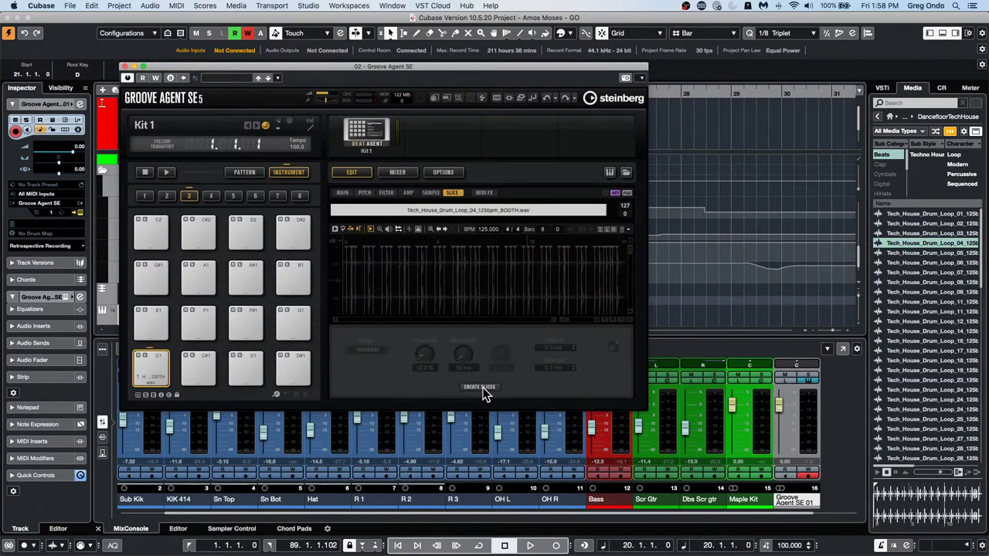
{"action": "left_click", "coordinate": [483, 388]}
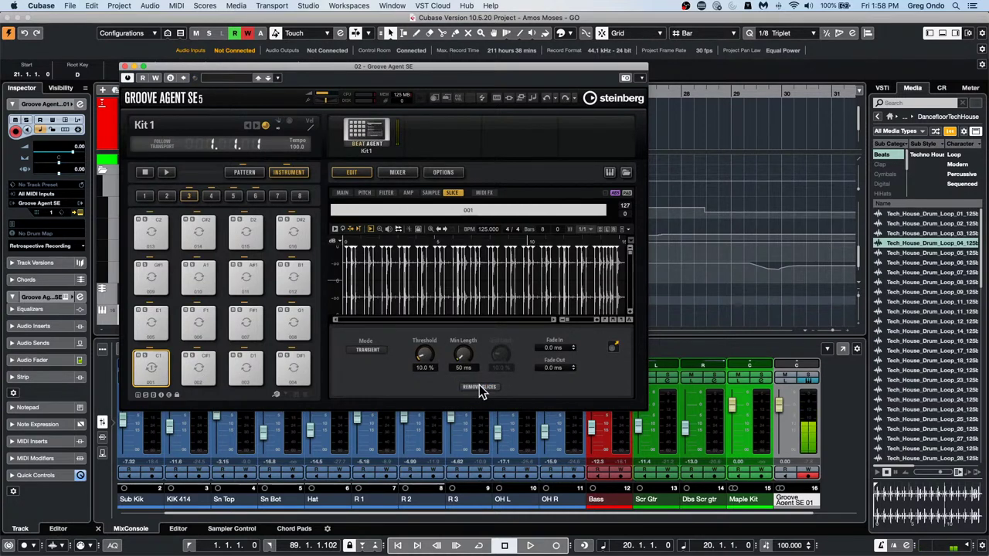
Open the Stereo Out channel settings and remove the Chopper insert together with its automation lanes.
{"action": "left_click", "coordinate": [788, 503]}
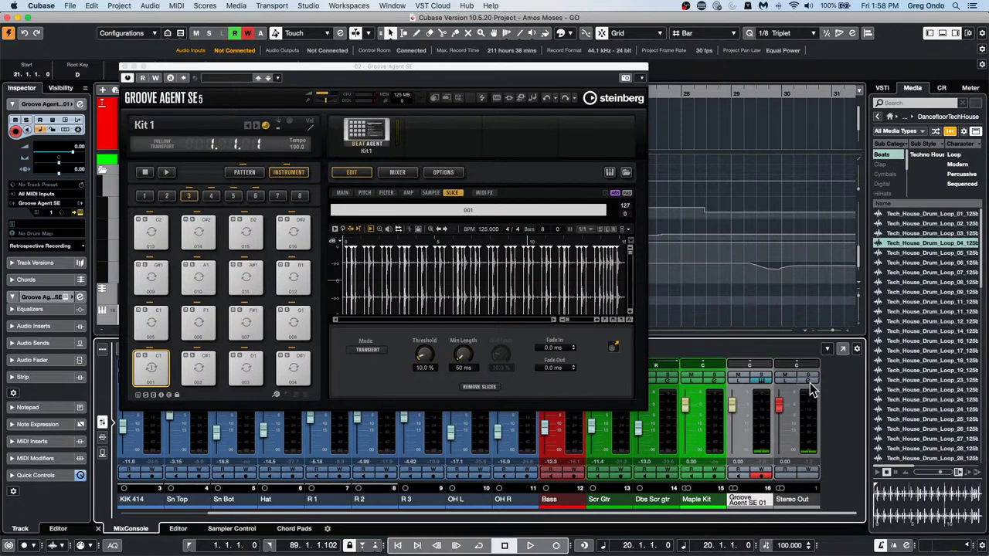
{"action": "left_click", "coordinate": [808, 380]}
{"action": "left_click_drag", "start_coordinate": [698, 100], "coordinate": [772, 421]}
{"action": "left_click", "coordinate": [274, 452]}
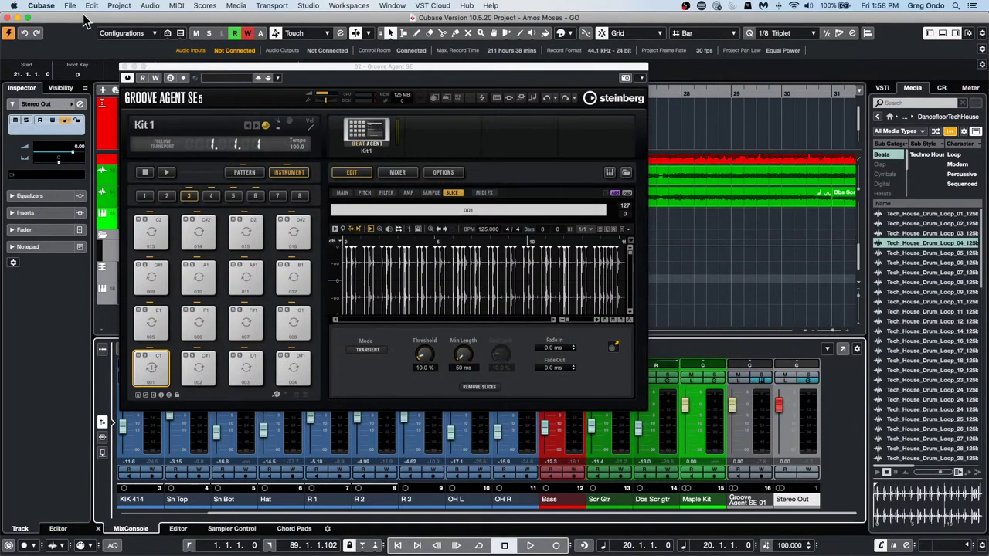
Select the Groove Agent SE 01 track and close its instrument window.
{"action": "left_click_drag", "start_coordinate": [241, 73], "coordinate": [486, 110]}
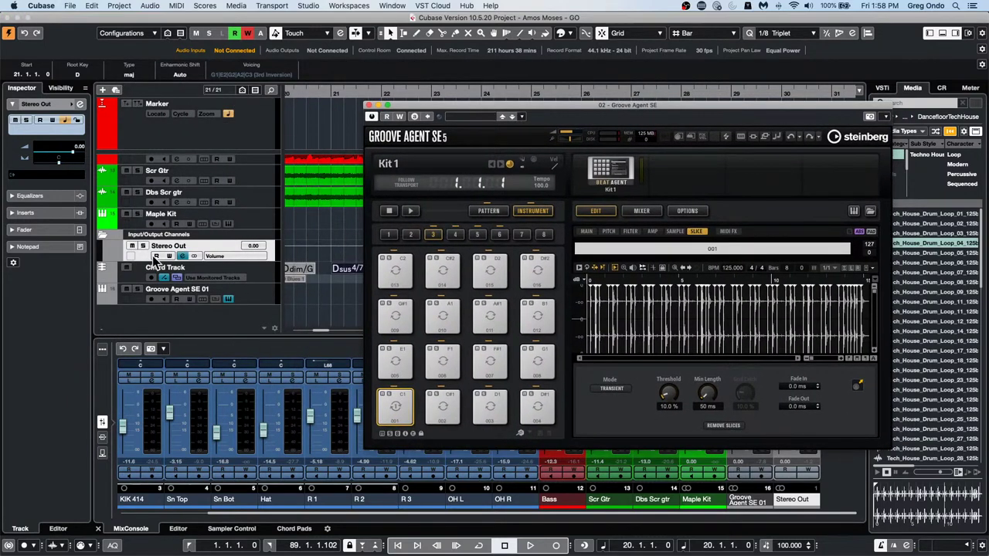
{"action": "scroll", "coordinate": [236, 219], "scroll_direction": "up", "scroll_amount": 8}
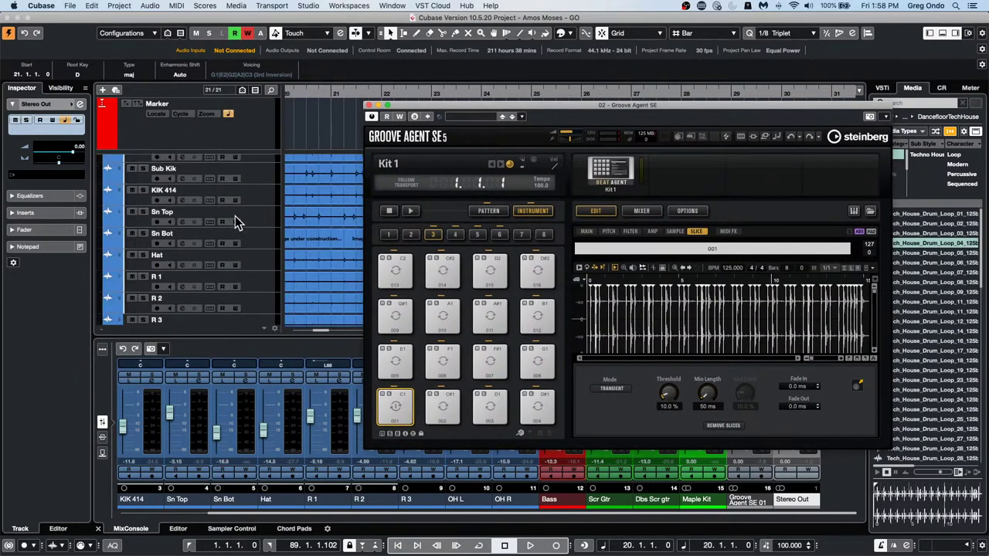
{"action": "scroll", "coordinate": [236, 219], "scroll_direction": "down", "scroll_amount": 8}
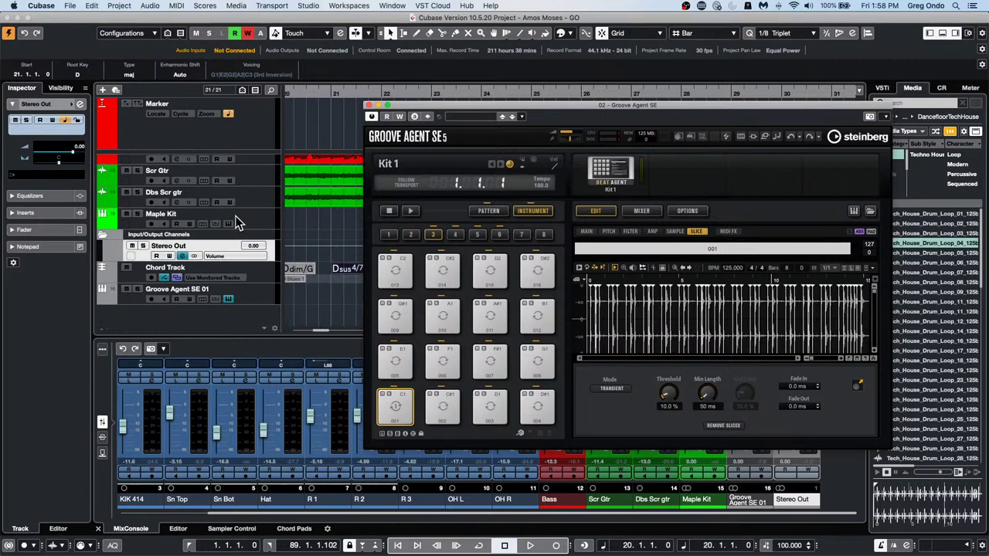
{"action": "left_click", "coordinate": [253, 301]}
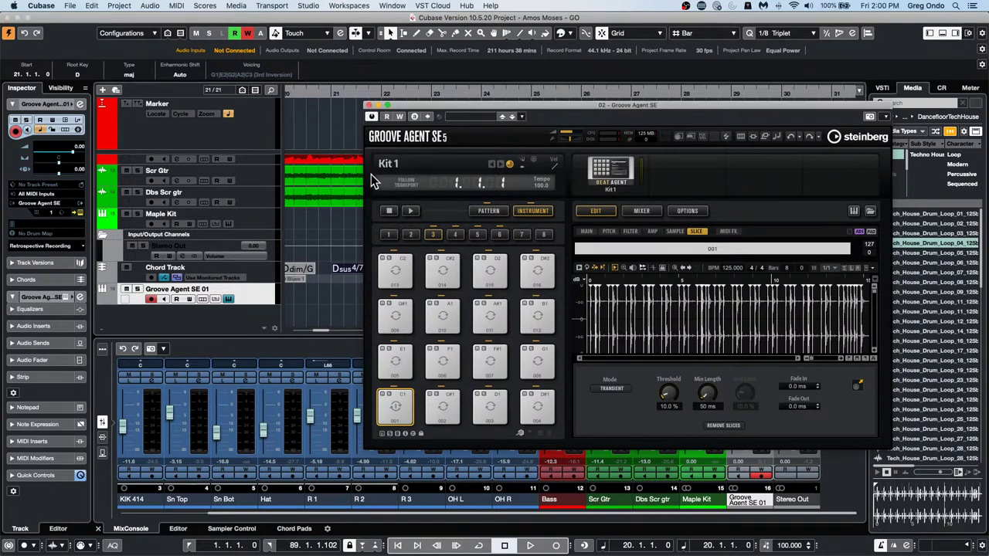
{"action": "left_click", "coordinate": [370, 105]}
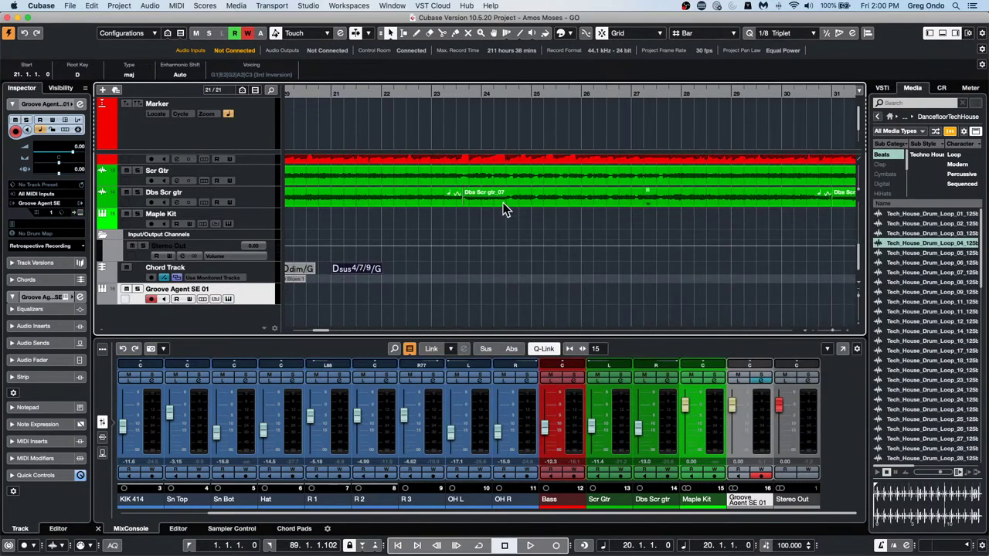
Open the Bass event in the sample editor and activate the audition tool in Play mode.
{"action": "double_click", "coordinate": [441, 161]}
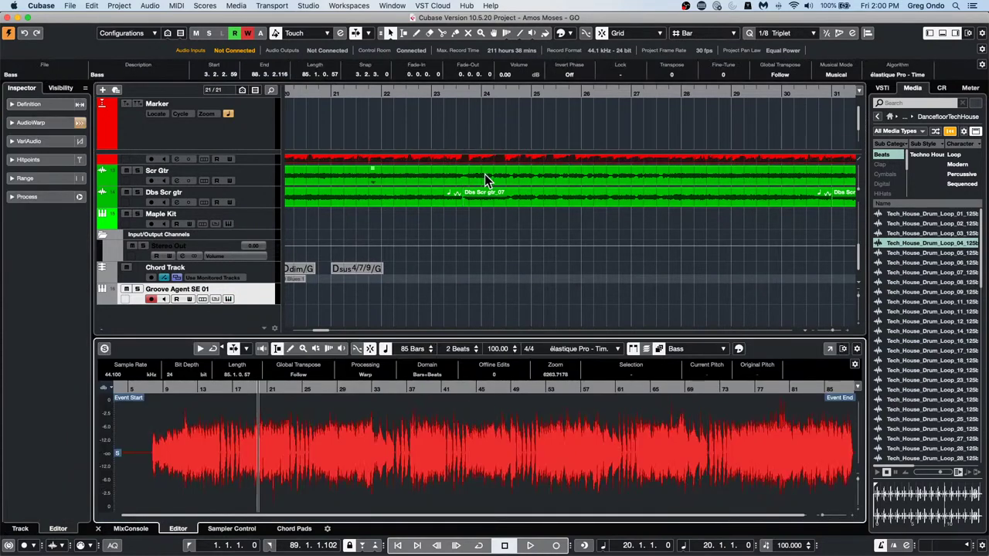
{"action": "scroll", "coordinate": [485, 173], "scroll_direction": "up", "scroll_amount": 5}
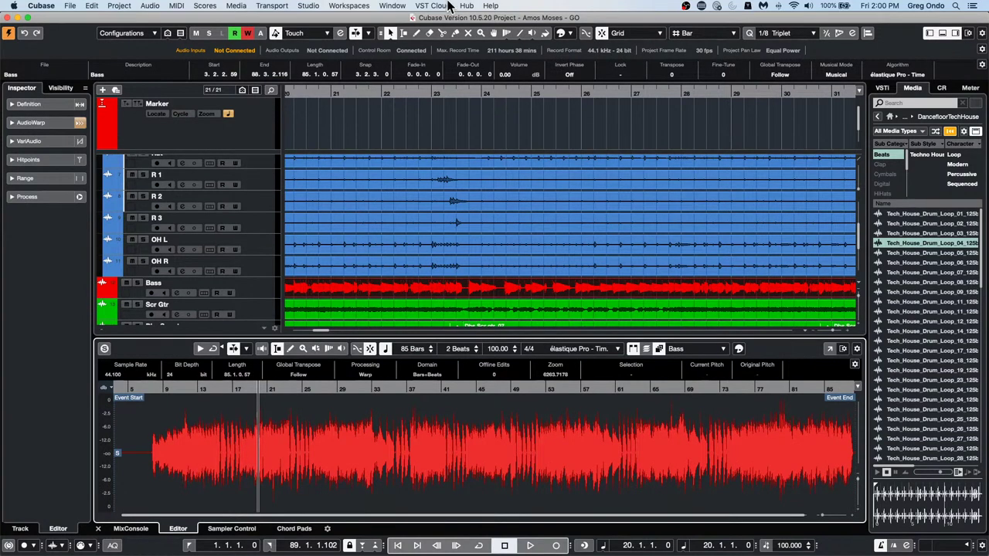
{"action": "left_click", "coordinate": [530, 35]}
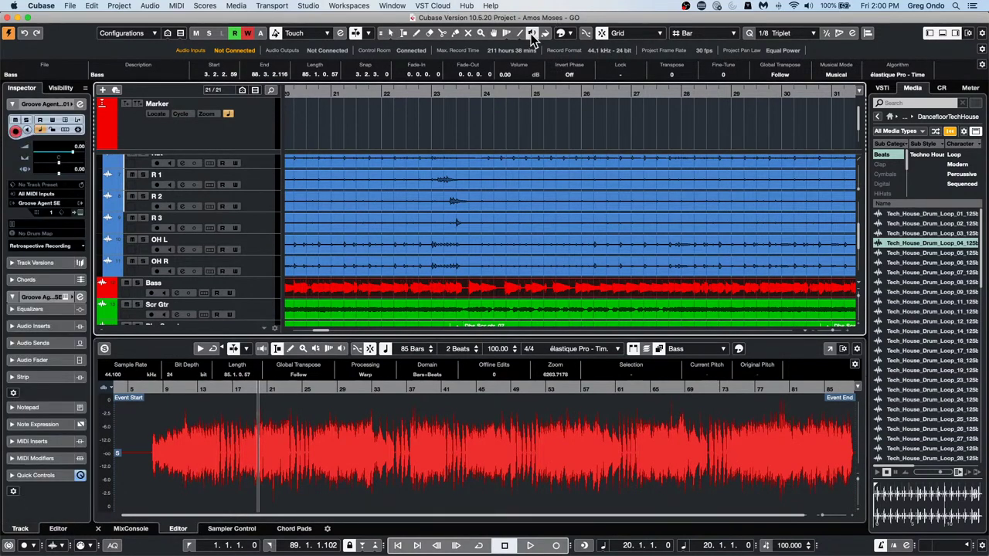
{"action": "left_click", "coordinate": [535, 36]}
{"action": "left_click", "coordinate": [541, 45]}
Audition the Bass event from several positions in the project using the Play tool.
{"action": "left_click", "coordinate": [502, 290]}
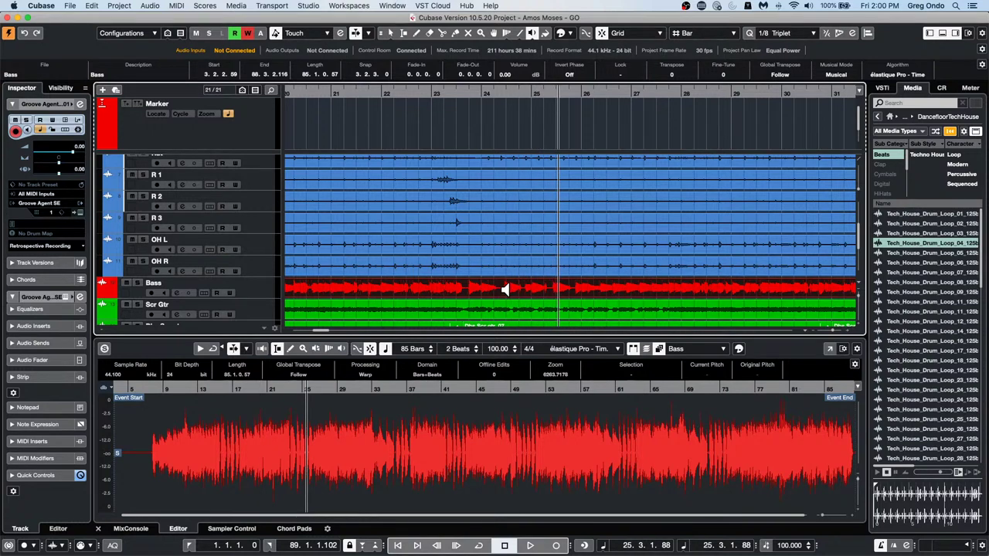
{"action": "key", "text": "space"}
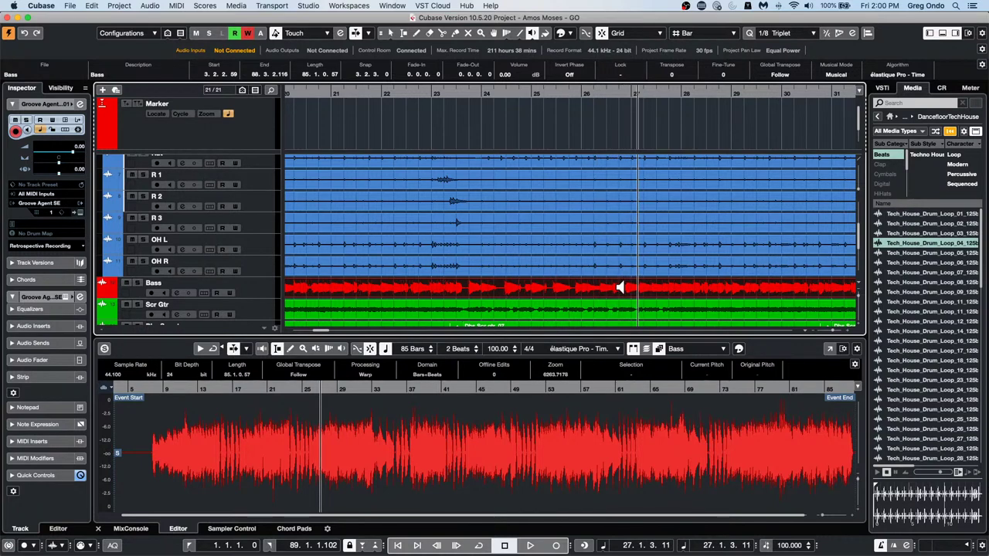
{"action": "left_click", "coordinate": [511, 91]}
{"action": "left_click_drag", "start_coordinate": [511, 91], "coordinate": [512, 71]}
{"action": "left_click", "coordinate": [684, 288]}
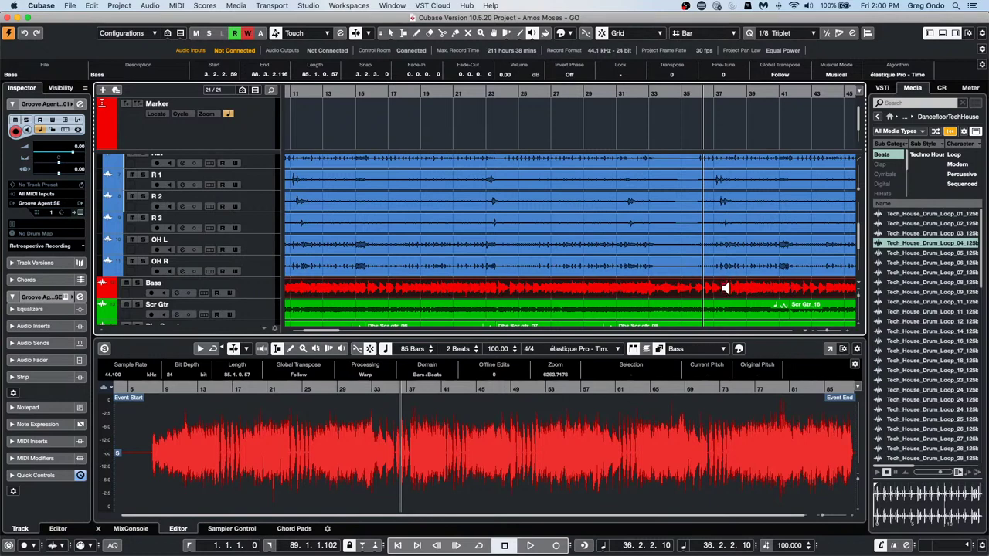
{"action": "left_click_drag", "start_coordinate": [723, 288], "coordinate": [720, 288]}
Switch the audition tool to Scrub mode and scrub the Bass event around bar 38.
{"action": "left_click", "coordinate": [368, 89]}
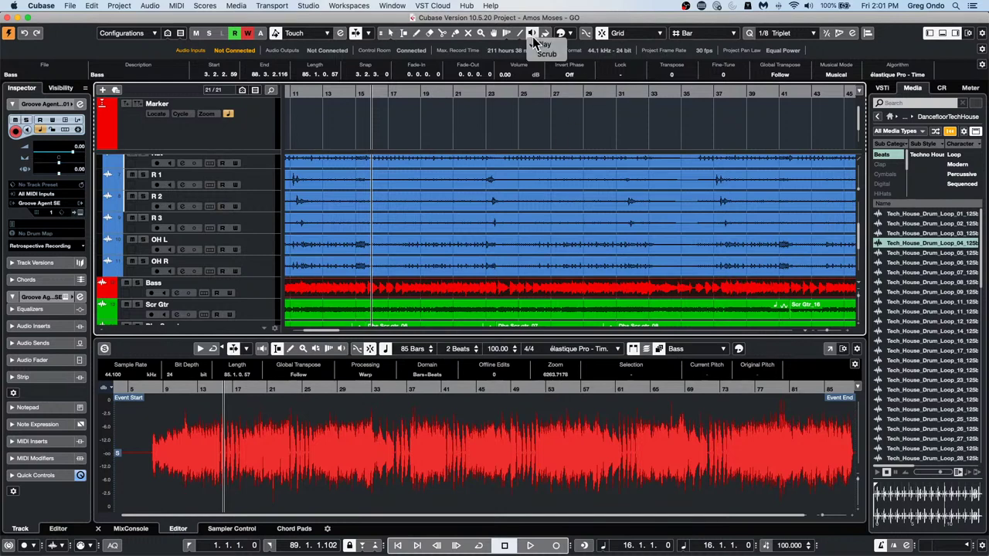
{"action": "left_click", "coordinate": [546, 54]}
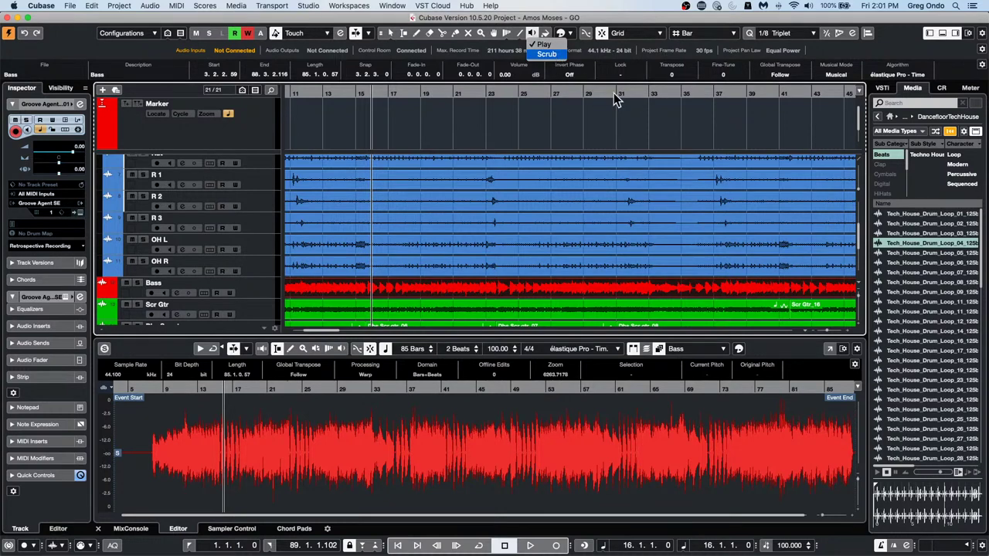
{"action": "left_click", "coordinate": [732, 290]}
{"action": "left_click_drag", "start_coordinate": [734, 290], "coordinate": [732, 289]}
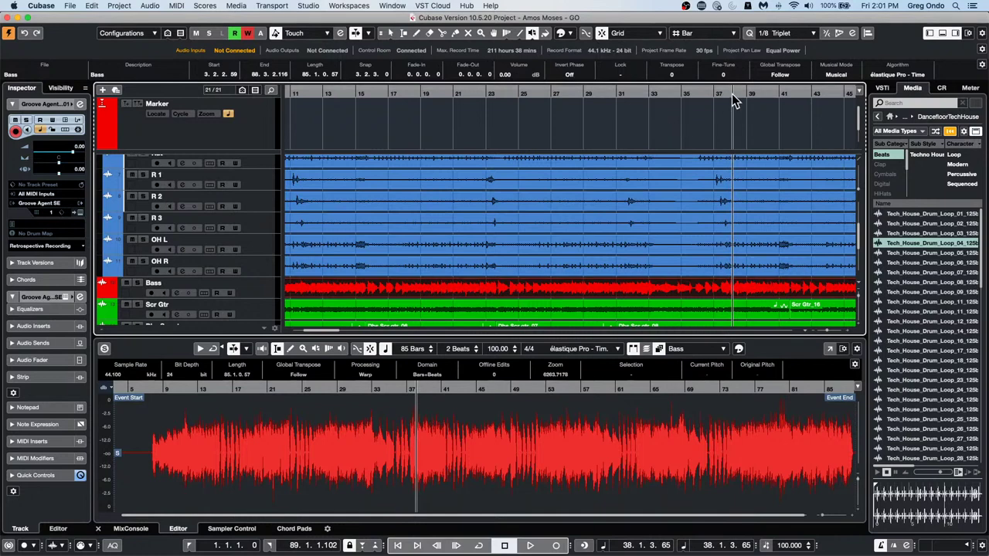
Scrub back and forth through the Bass event between about bars 22 and 39.
{"action": "left_click", "coordinate": [454, 93]}
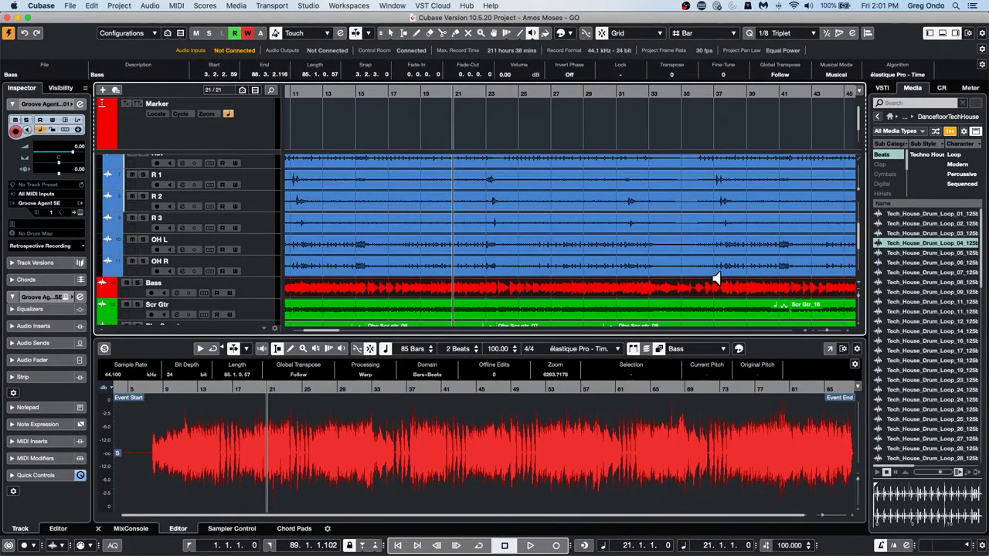
{"action": "left_click", "coordinate": [746, 289]}
{"action": "left_click", "coordinate": [673, 289]}
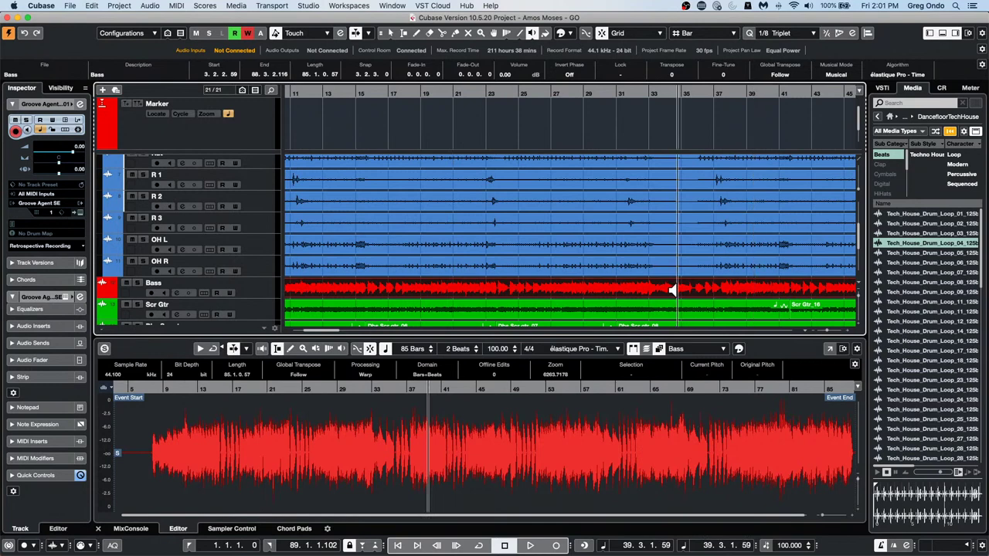
{"action": "left_click", "coordinate": [614, 289]}
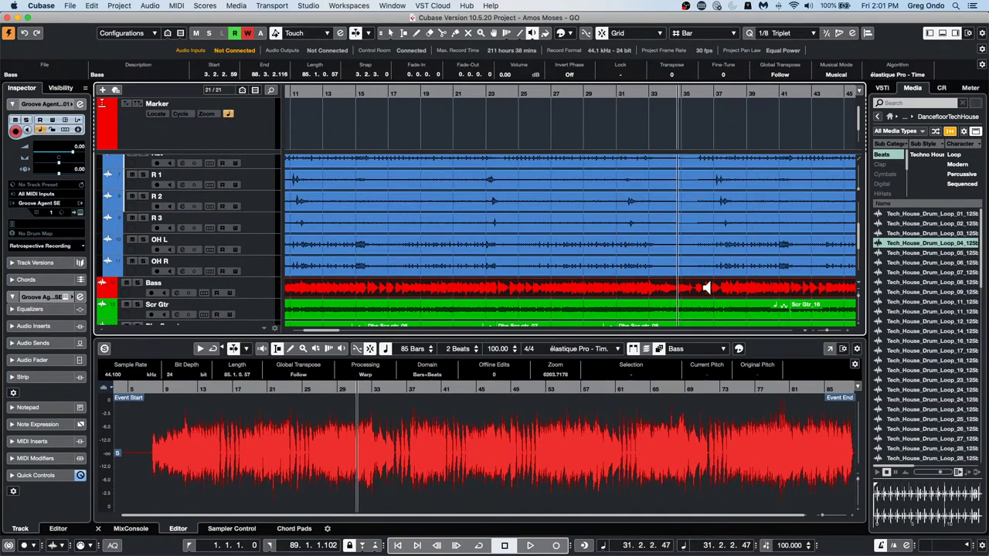
{"action": "left_click", "coordinate": [738, 287]}
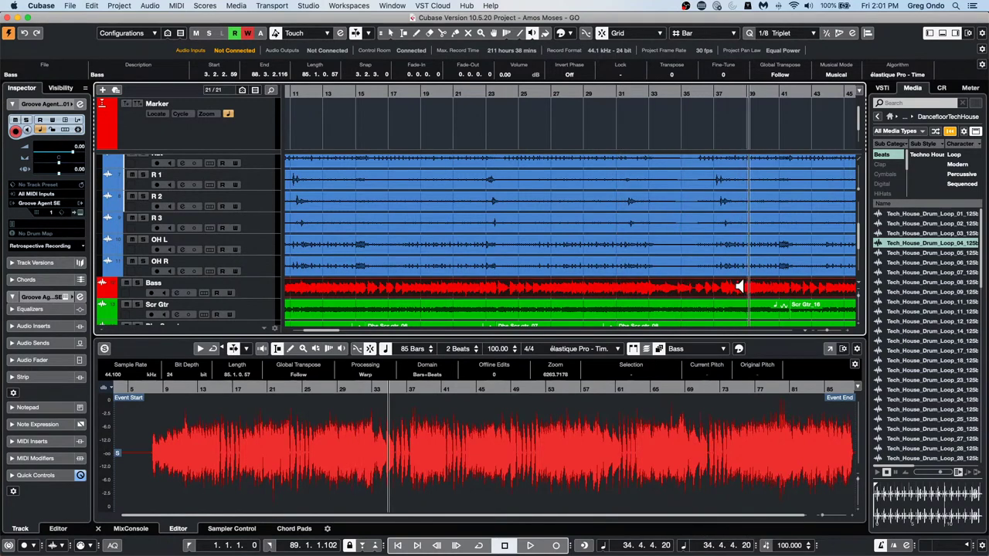
{"action": "left_click", "coordinate": [605, 289]}
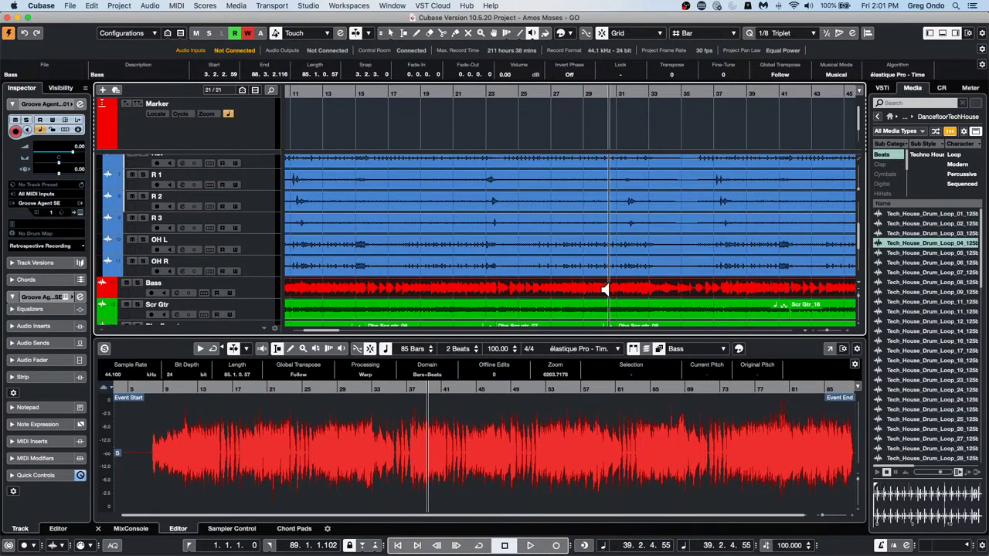
{"action": "left_click", "coordinate": [552, 286]}
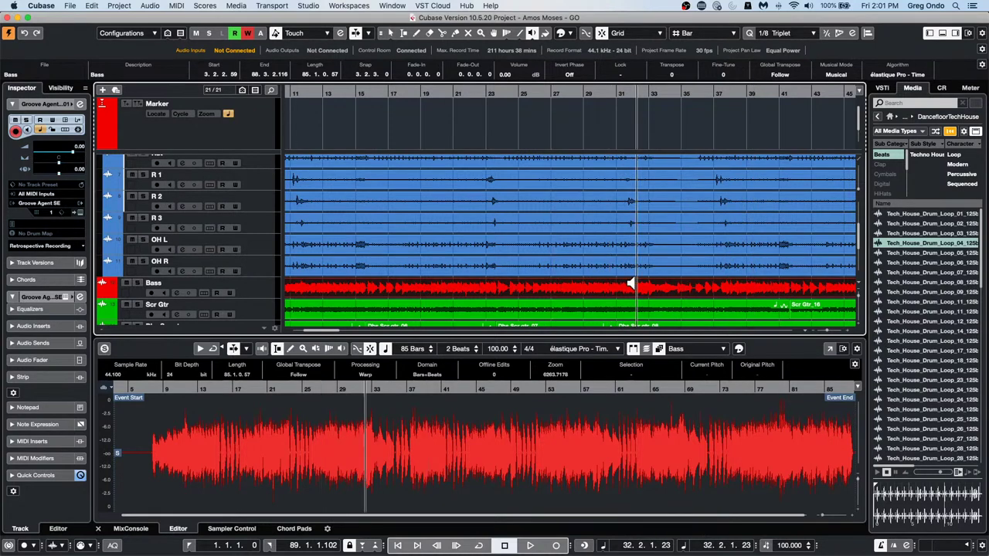
{"action": "left_click", "coordinate": [493, 288]}
{"action": "left_click", "coordinate": [472, 288]}
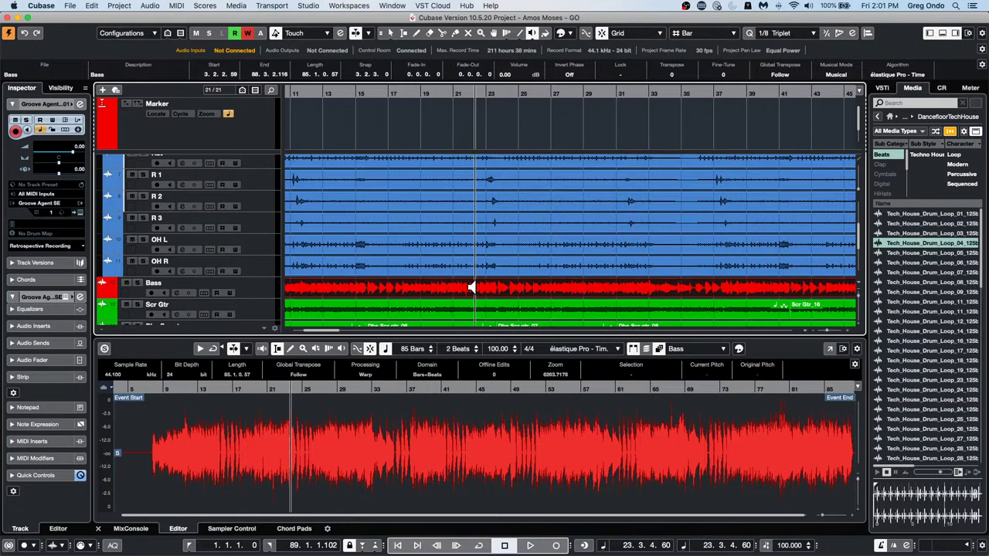
{"action": "left_click", "coordinate": [618, 288]}
{"action": "left_click", "coordinate": [646, 287]}
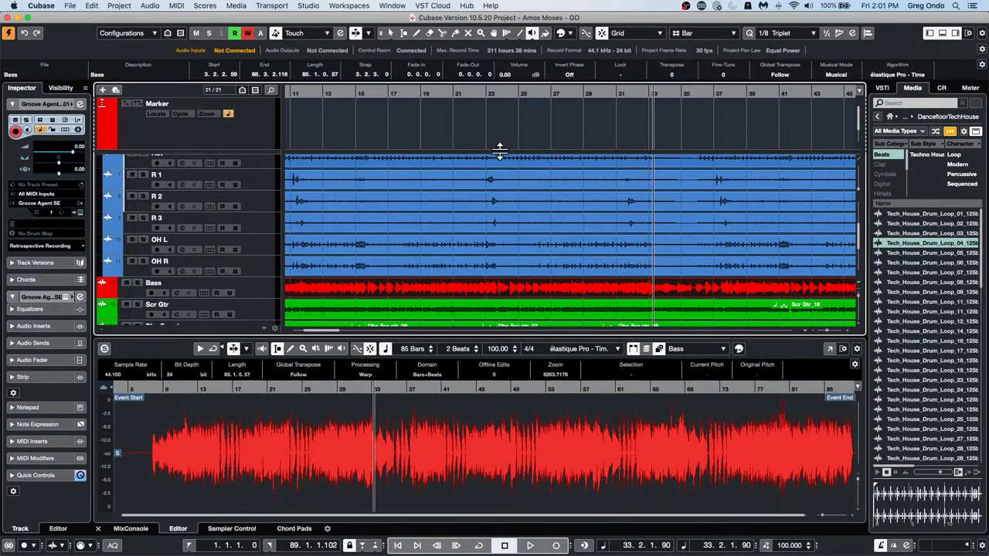
{"action": "left_click", "coordinate": [504, 94]}
{"action": "left_click", "coordinate": [658, 287]}
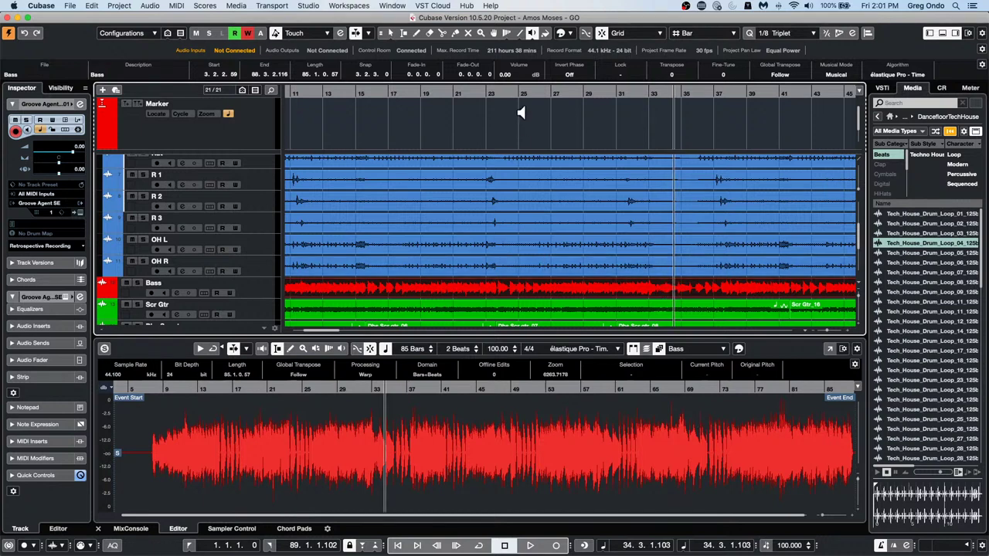
{"action": "left_click", "coordinate": [509, 293]}
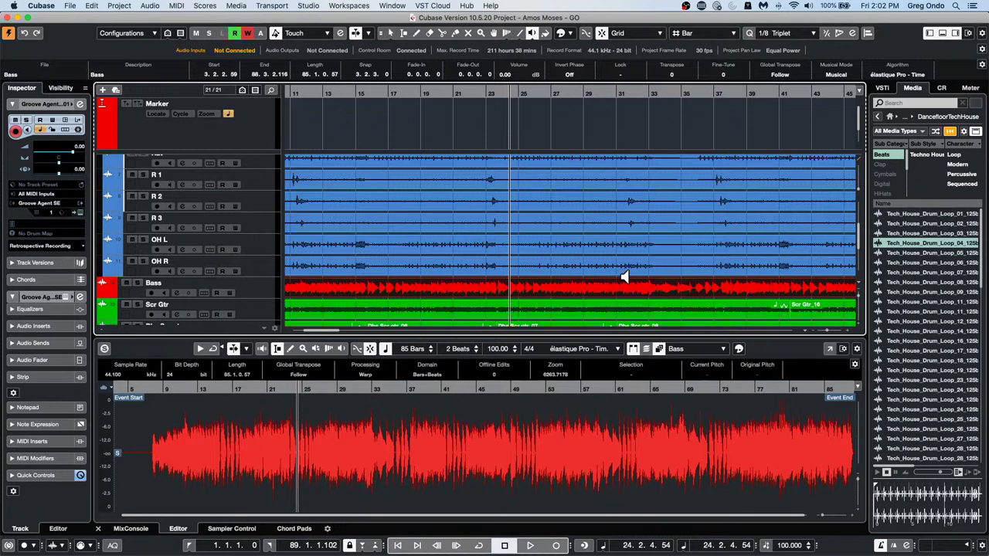
Show the full song length with the lower zone hidden and return to the Object Selection tool.
{"action": "left_click", "coordinate": [448, 87]}
{"action": "left_click_drag", "start_coordinate": [447, 82], "coordinate": [452, 48]}
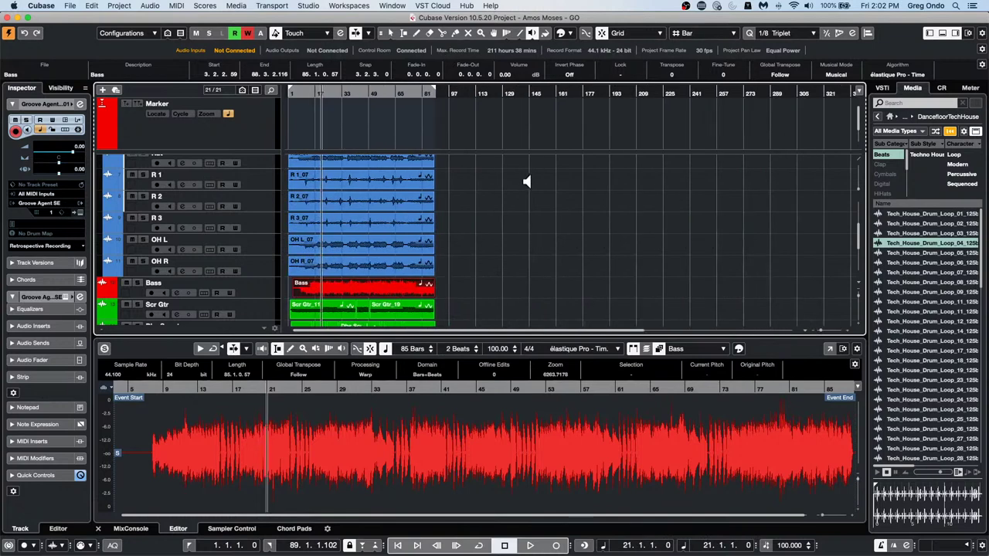
{"action": "scroll", "coordinate": [525, 183], "scroll_direction": "up", "scroll_amount": 5}
{"action": "scroll", "coordinate": [520, 182], "scroll_direction": "up", "scroll_amount": 2}
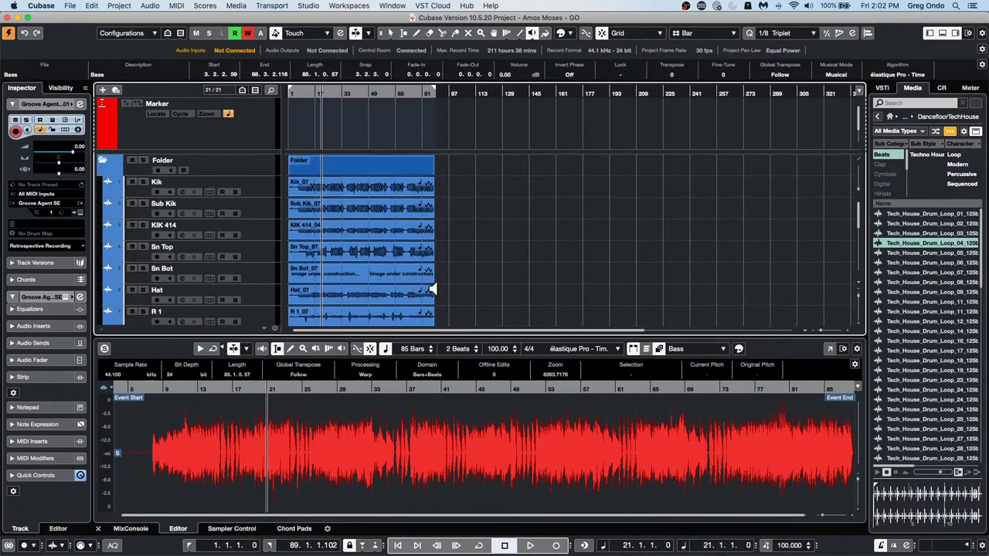
{"action": "left_click", "coordinate": [941, 33]}
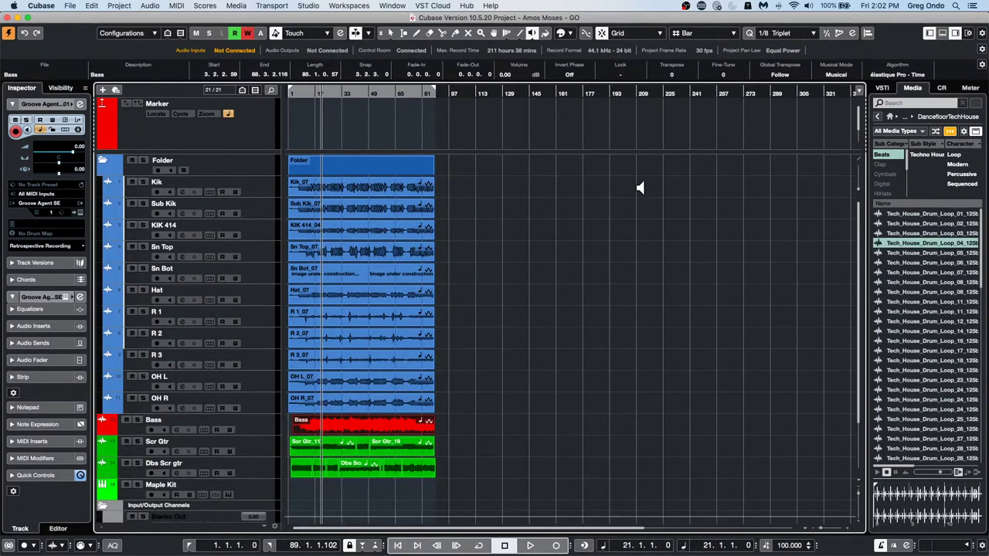
{"action": "right_click", "coordinate": [498, 194]}
{"action": "left_click", "coordinate": [498, 195]}
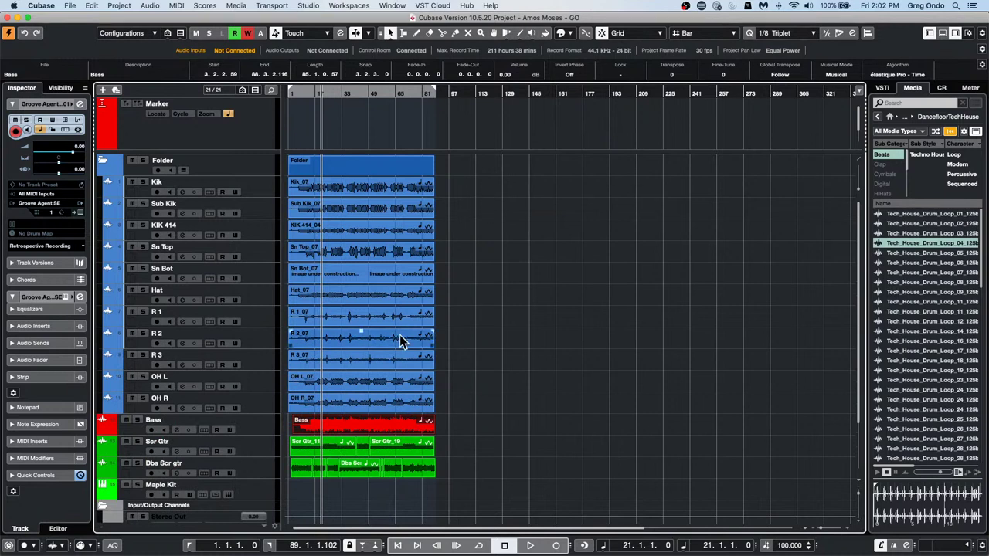
Select all Bass, Scr Gtr and Dbs Scr gtr events, move them to the project start, and undo the move.
{"action": "left_click_drag", "start_coordinate": [441, 426], "coordinate": [303, 482]}
{"action": "left_click_drag", "start_coordinate": [339, 426], "coordinate": [384, 422]}
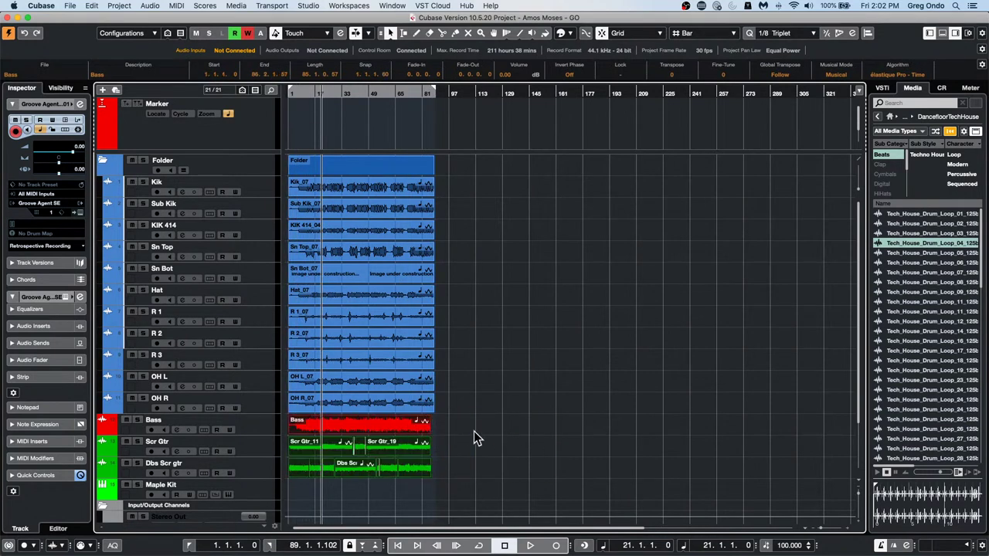
{"action": "key", "text": "super+z"}
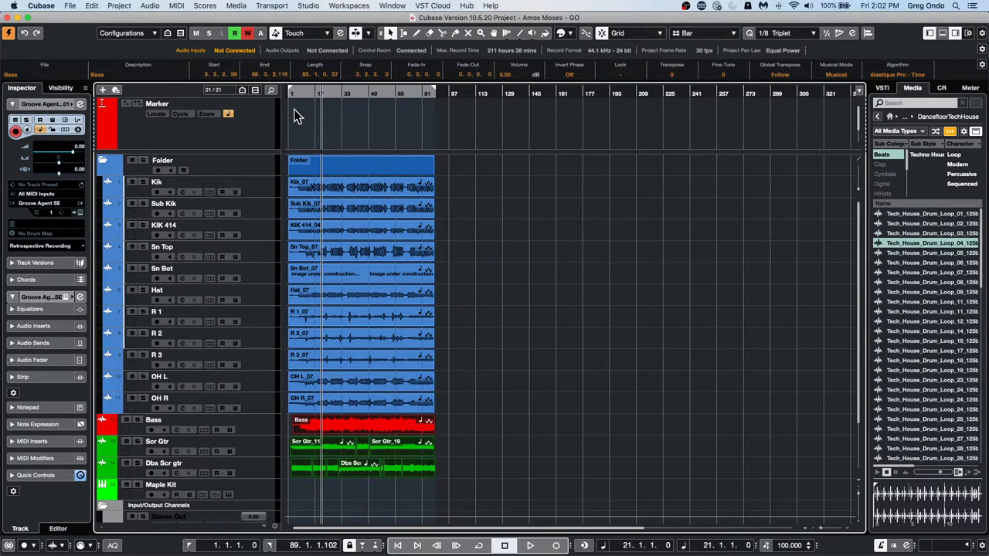
Group the selected Bass, Scr Gtr and Dbs Scr gtr events and move the group slightly earlier.
{"action": "left_click", "coordinate": [118, 6]}
{"action": "mouse_move", "coordinate": [91, 5]}
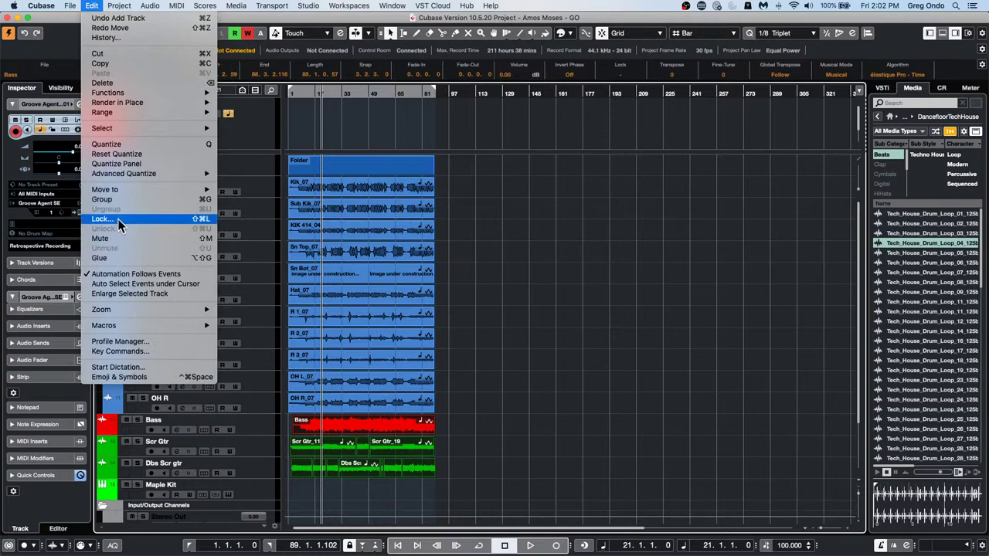
{"action": "left_click", "coordinate": [124, 199]}
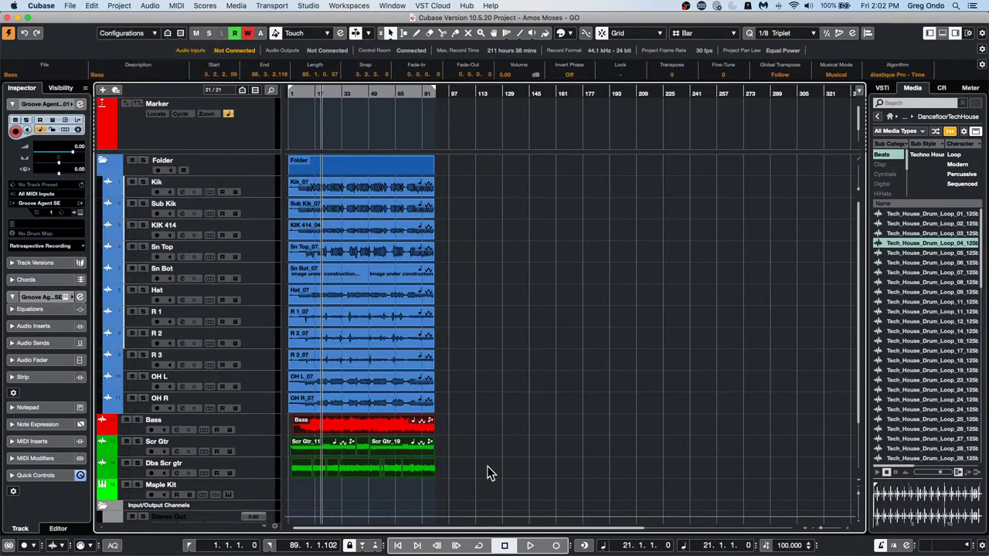
{"action": "left_click_drag", "start_coordinate": [378, 427], "coordinate": [411, 425]}
{"action": "left_click", "coordinate": [575, 440]}
Ungroup the Bass and guitar events and select the Sub Kik track.
{"action": "left_click", "coordinate": [92, 5]}
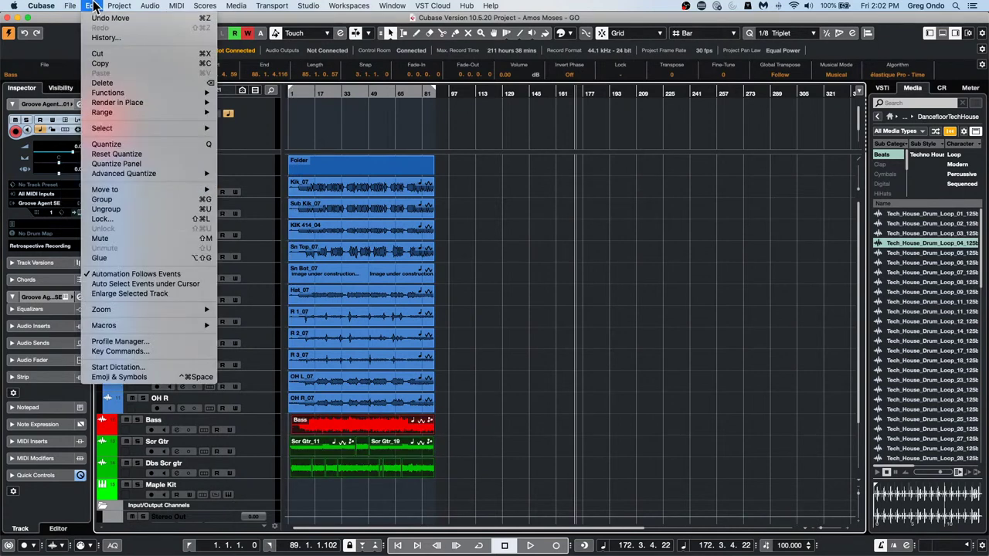
{"action": "left_click", "coordinate": [108, 200]}
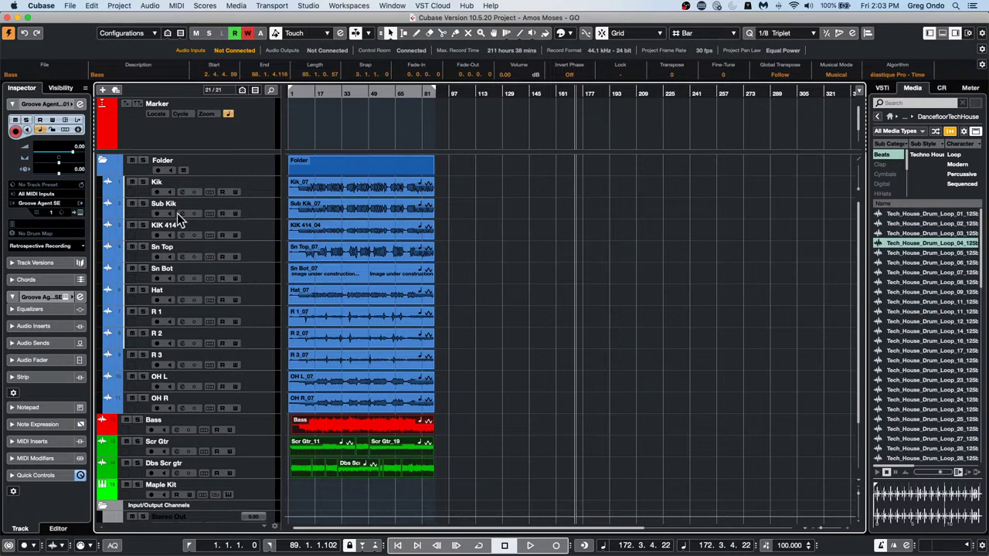
{"action": "left_click", "coordinate": [248, 212]}
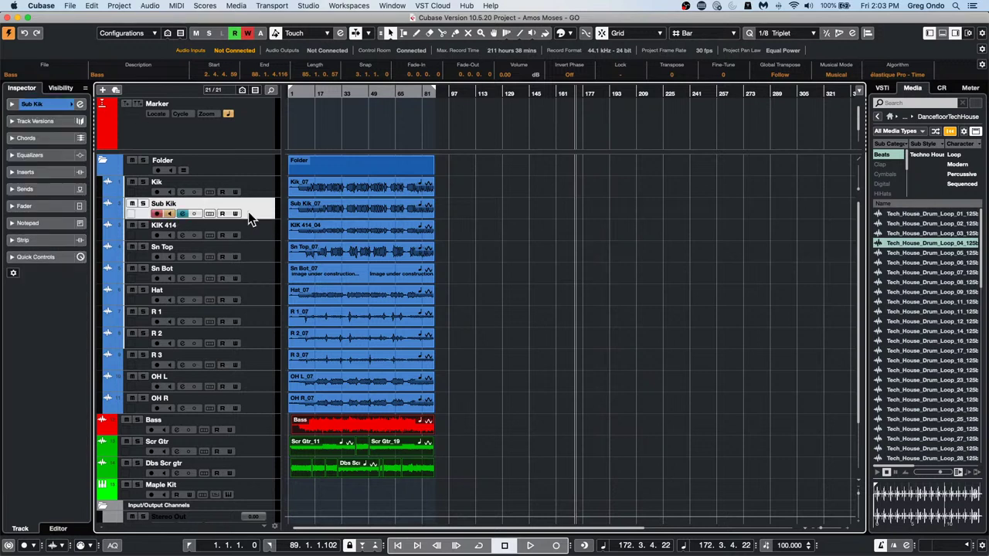
Review the media file options for exporting the selected Sub Kik track, and cancel the export.
{"action": "left_click", "coordinate": [69, 7]}
{"action": "mouse_move", "coordinate": [98, 158]}
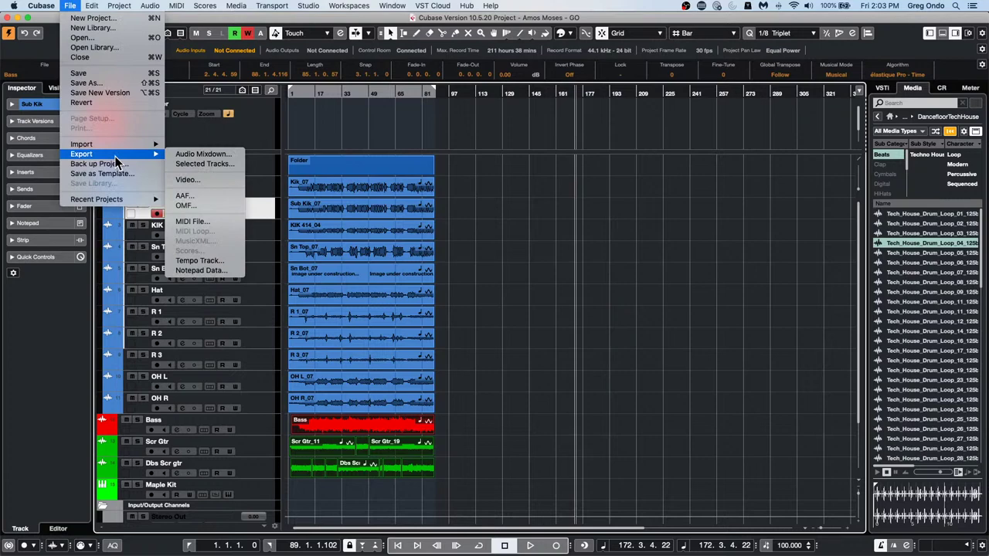
{"action": "left_click", "coordinate": [219, 166]}
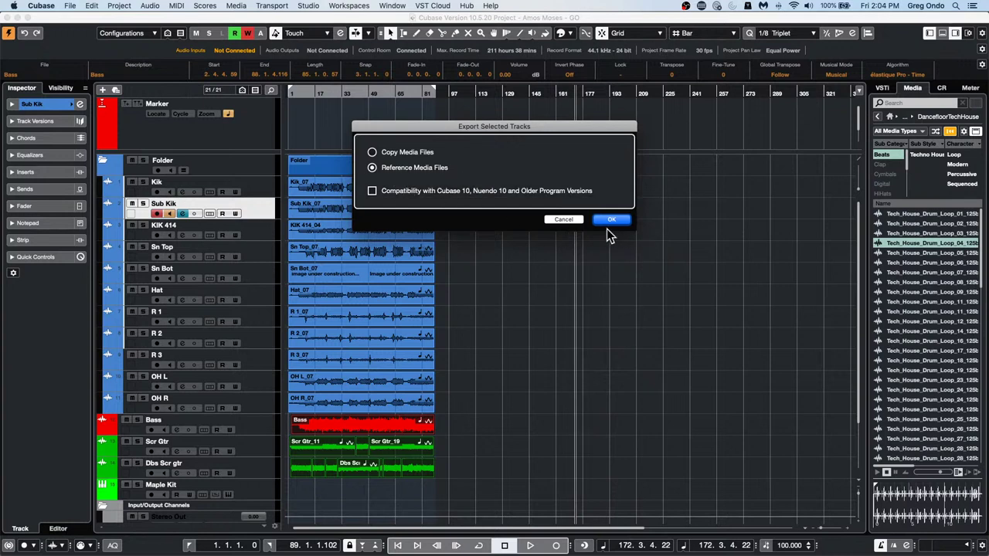
{"action": "left_click", "coordinate": [568, 220]}
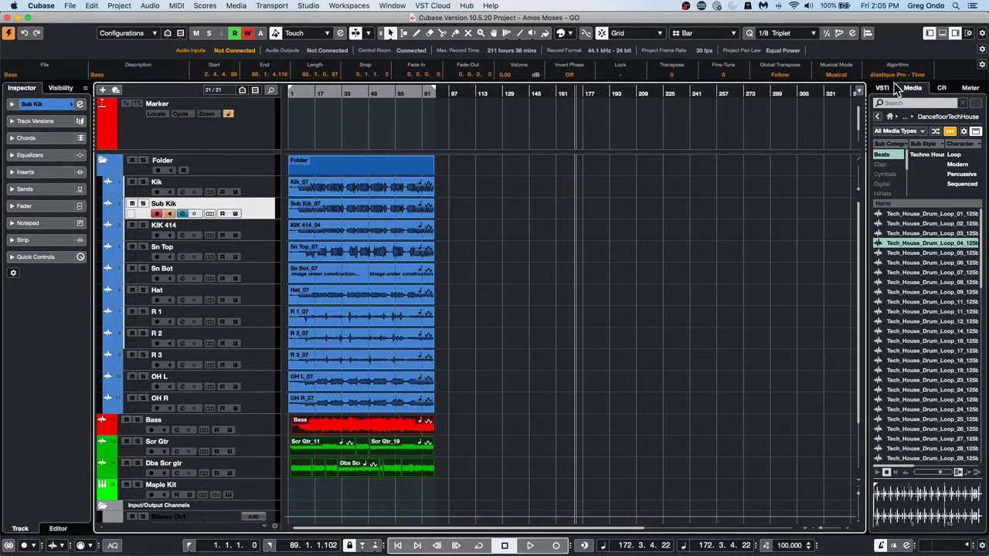
Show the lower zone, enlarge the timeline view and start playback from bar 10.
{"action": "left_click", "coordinate": [943, 33]}
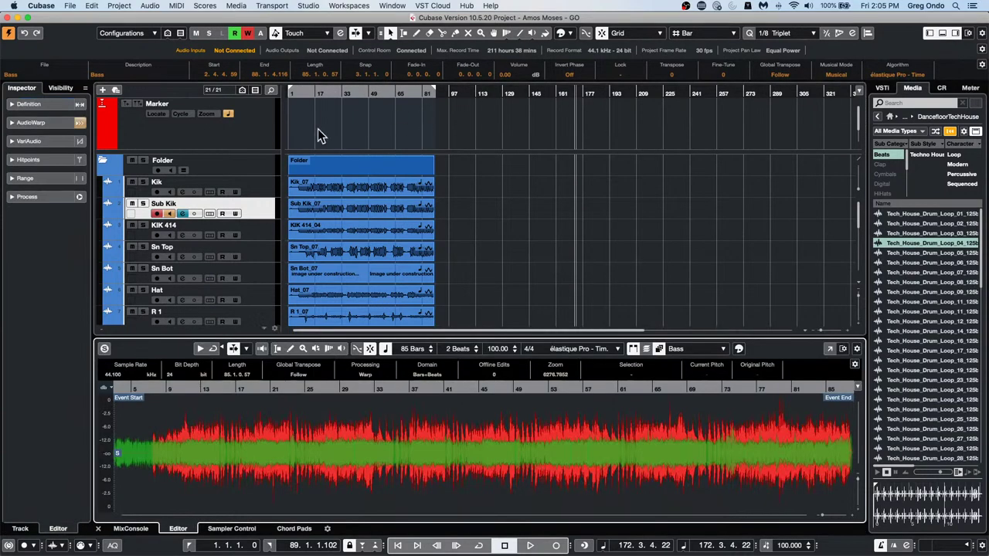
{"action": "left_click", "coordinate": [385, 93]}
{"action": "left_click_drag", "start_coordinate": [385, 94], "coordinate": [277, 121]}
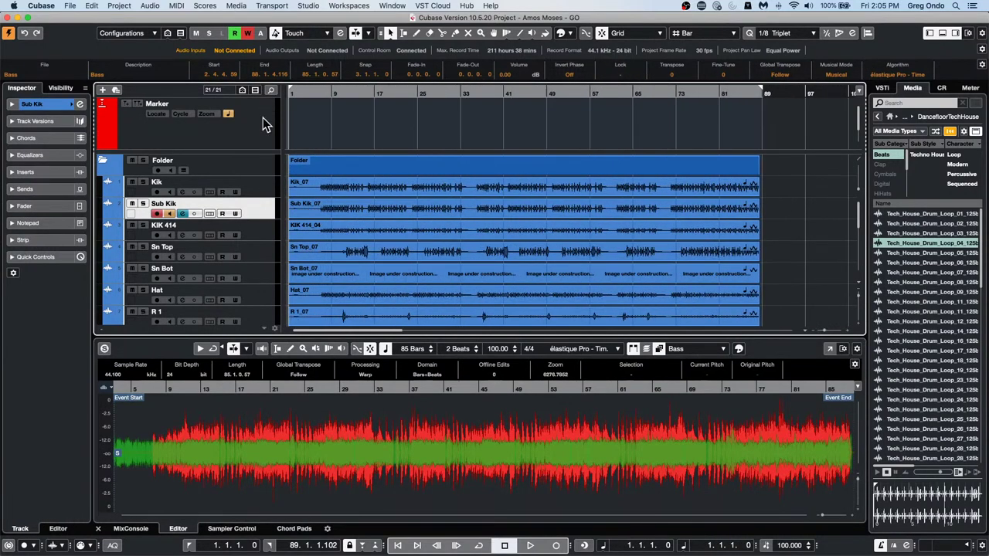
{"action": "left_click", "coordinate": [332, 94]}
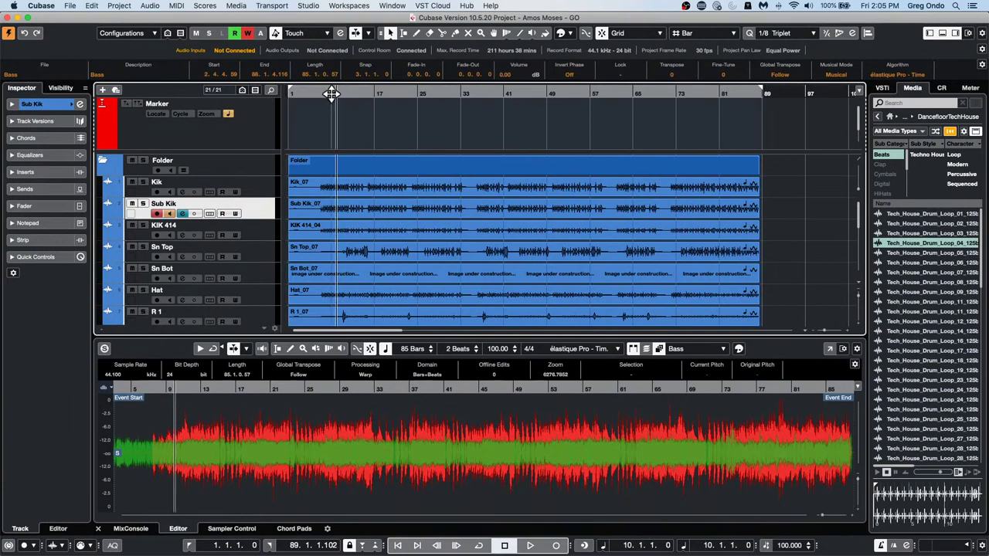
{"action": "key", "text": "space"}
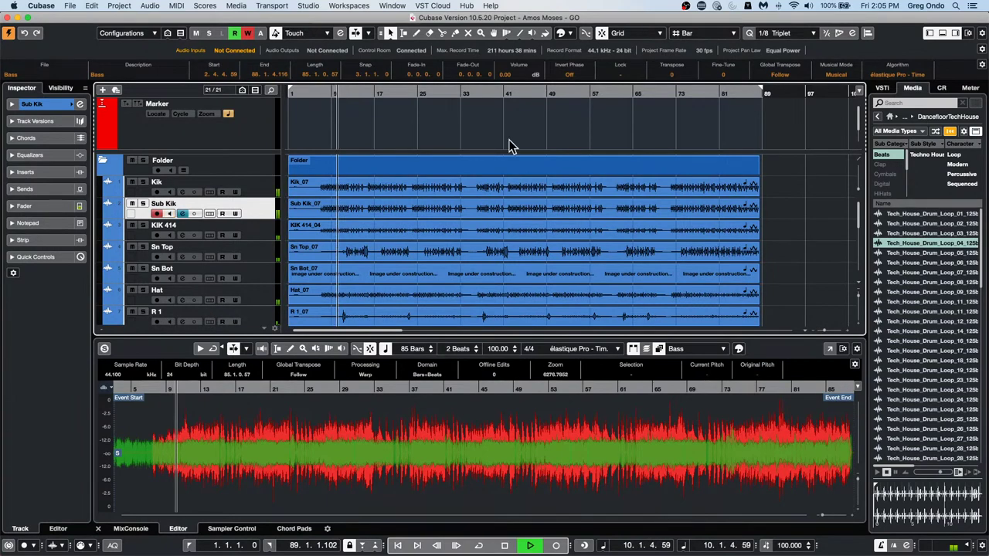
Select the Kik_07 event during playback, zoom the timeline in and back out, and stop playback.
{"action": "left_click", "coordinate": [437, 188]}
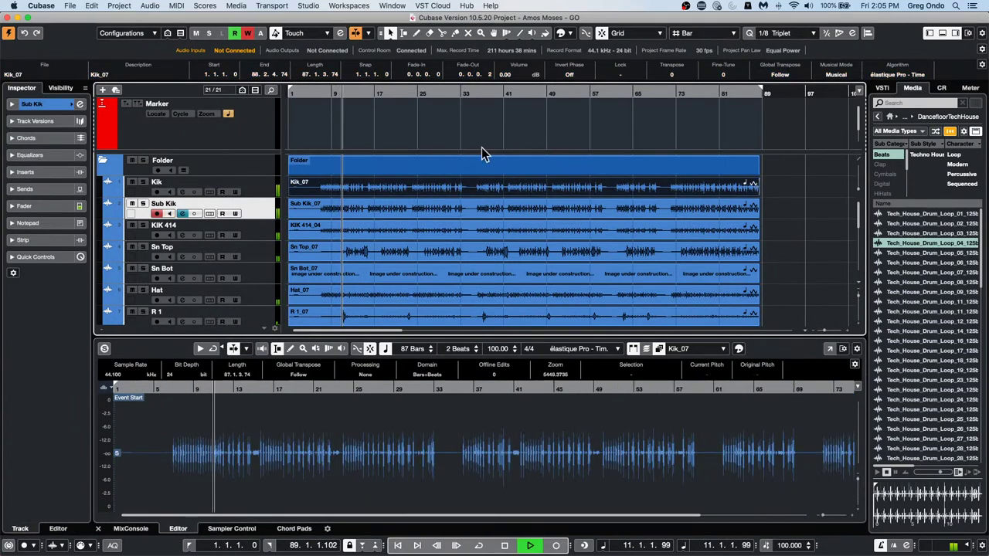
{"action": "key", "text": "h"}
{"action": "key", "text": "h"}
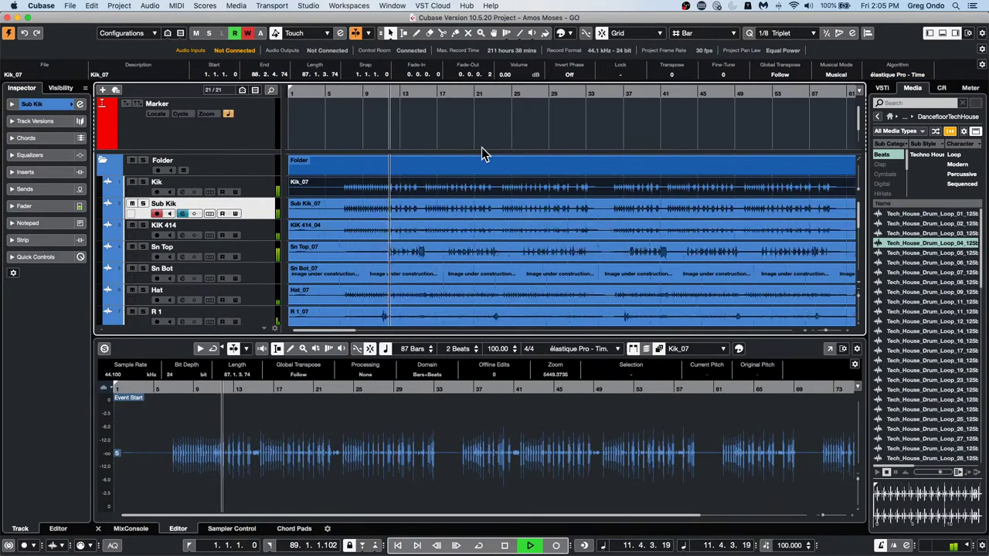
{"action": "key", "text": "g"}
{"action": "key", "text": "g"}
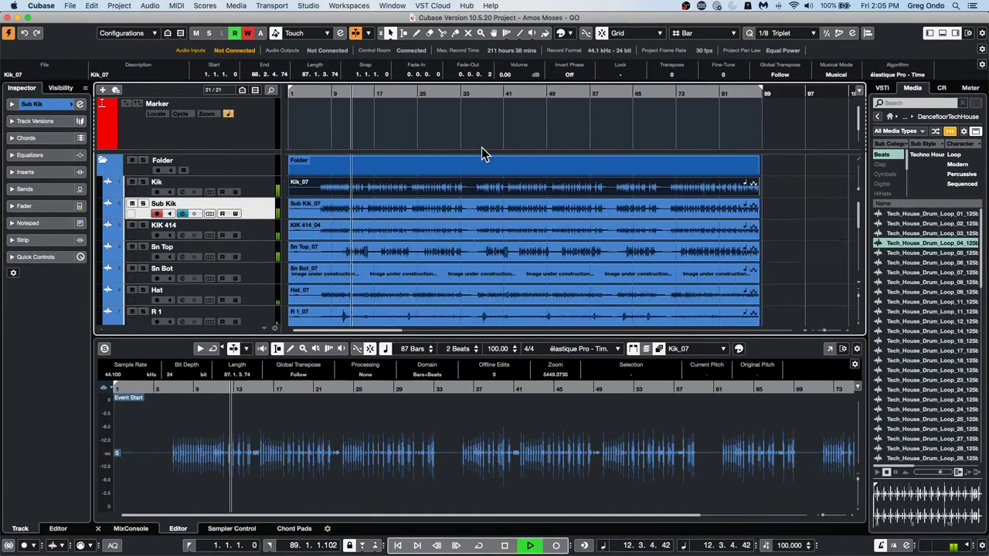
{"action": "key", "text": "space"}
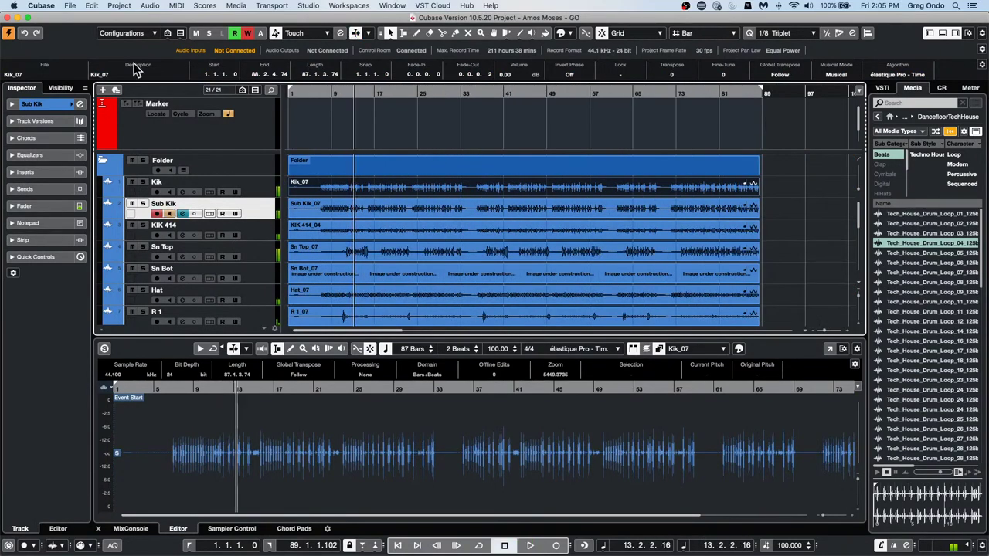
Revert the project to its last saved version.
{"action": "left_click", "coordinate": [70, 6]}
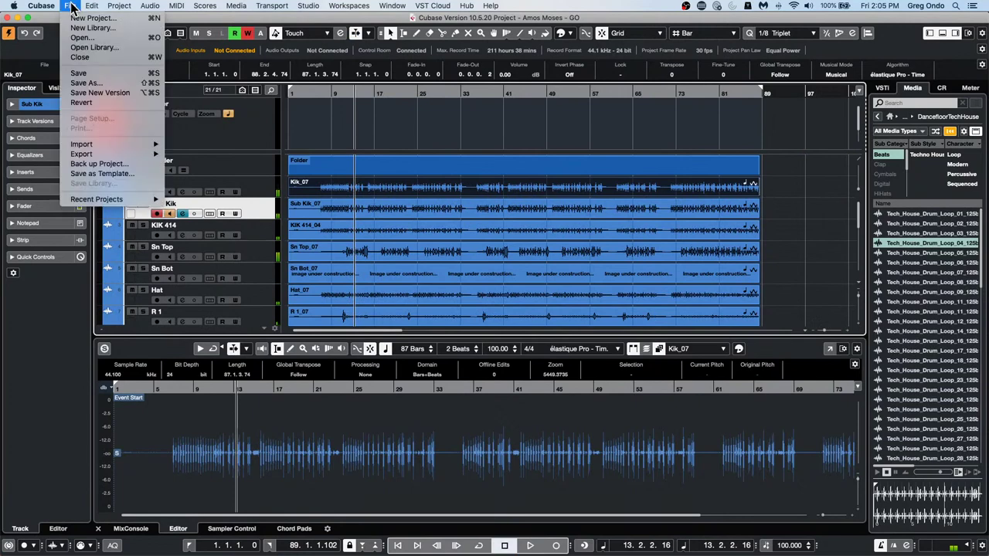
{"action": "left_click", "coordinate": [95, 102]}
{"action": "left_click", "coordinate": [570, 195]}
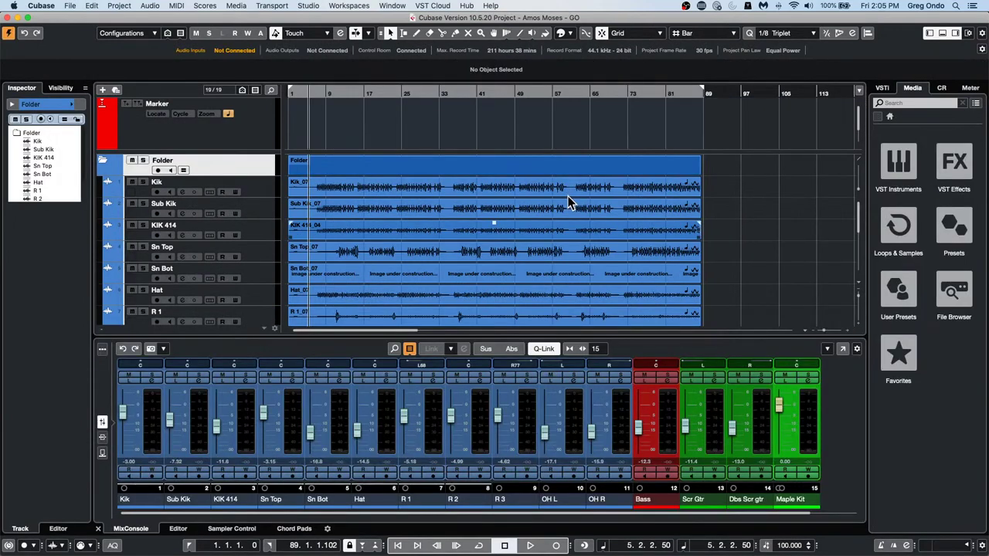
Play the reverted project from around bar 19 and zoom far into the timeline around the playback cursor.
{"action": "key", "text": "space"}
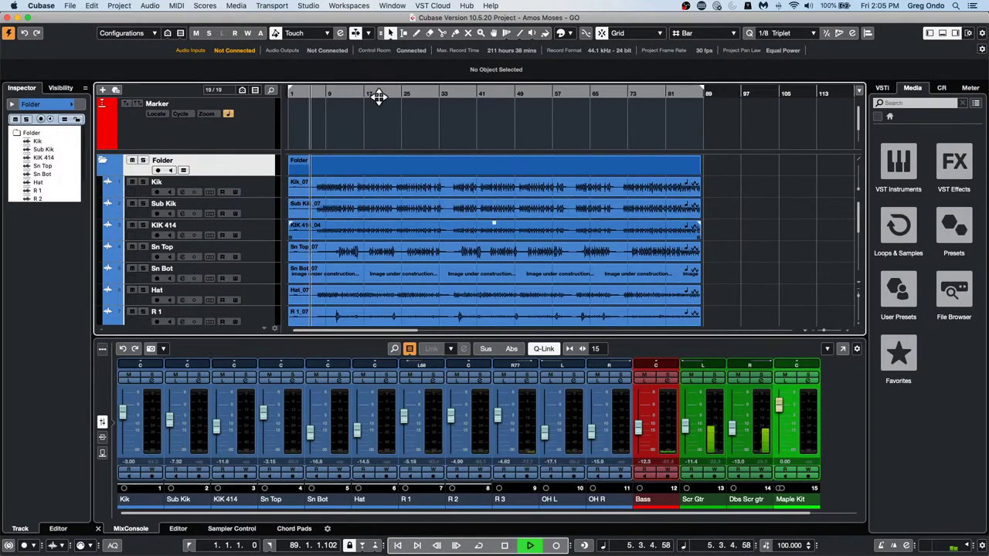
{"action": "left_click", "coordinate": [377, 94]}
{"action": "key", "text": "h"}
{"action": "key", "text": "h"}
{"action": "key", "text": "h"}
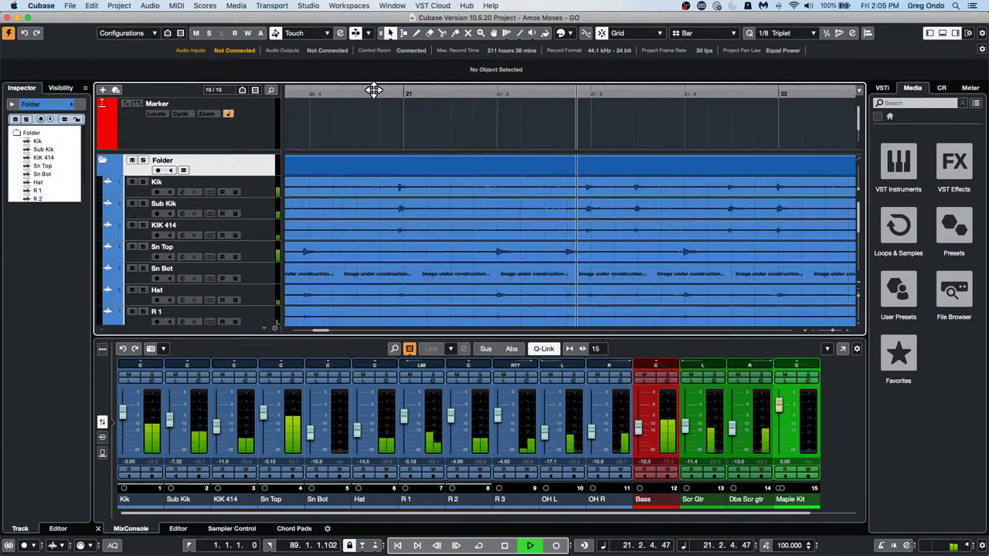
{"action": "key", "text": "h"}
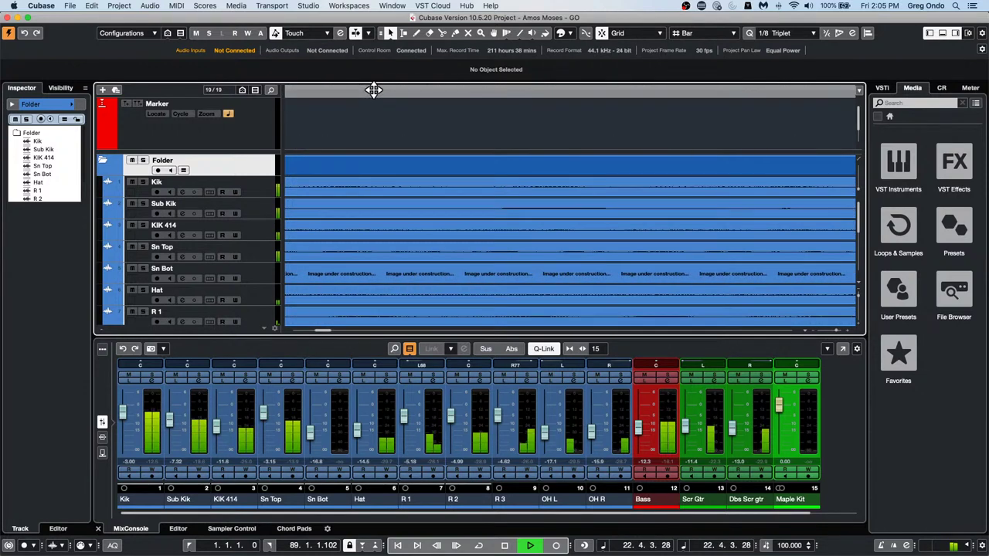
Bring the Bass and guitar tracks into view, zoom out to the full song length and stop playback.
{"action": "scroll", "coordinate": [607, 241], "scroll_direction": "down", "scroll_amount": 6}
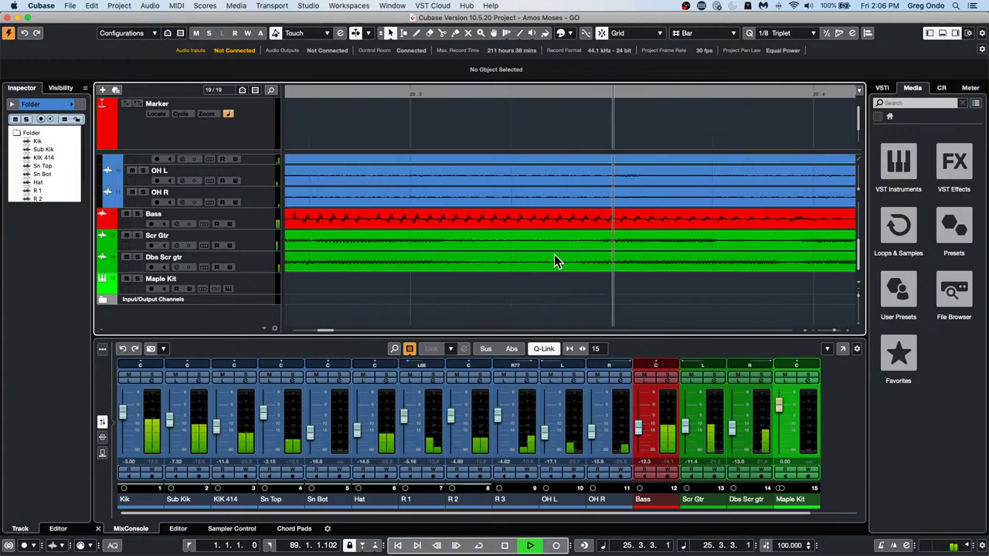
{"action": "key", "text": "g"}
{"action": "key", "text": "g"}
{"action": "key", "text": "g"}
{"action": "key", "text": "g"}
{"action": "key", "text": "g"}
{"action": "key", "text": "g"}
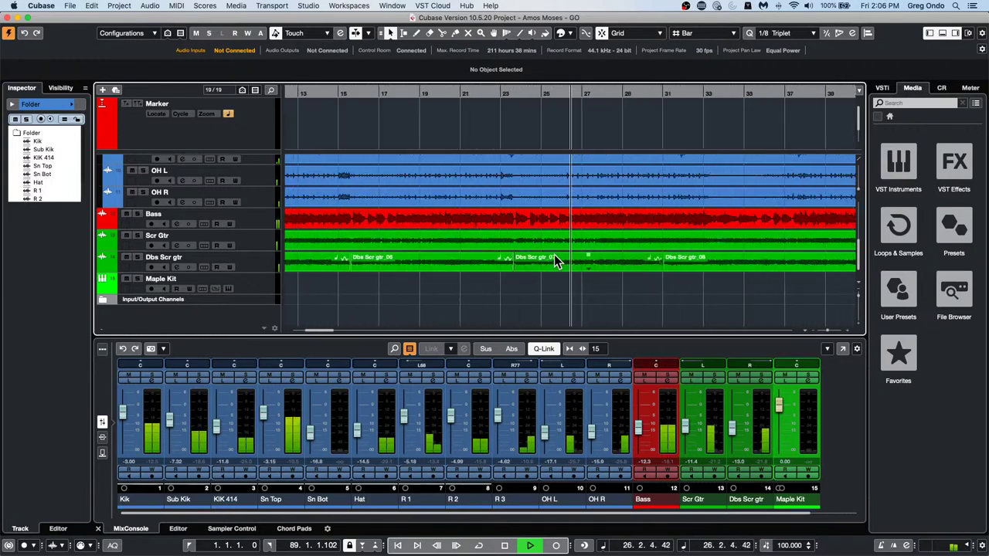
{"action": "key", "text": "g"}
{"action": "key", "text": "space"}
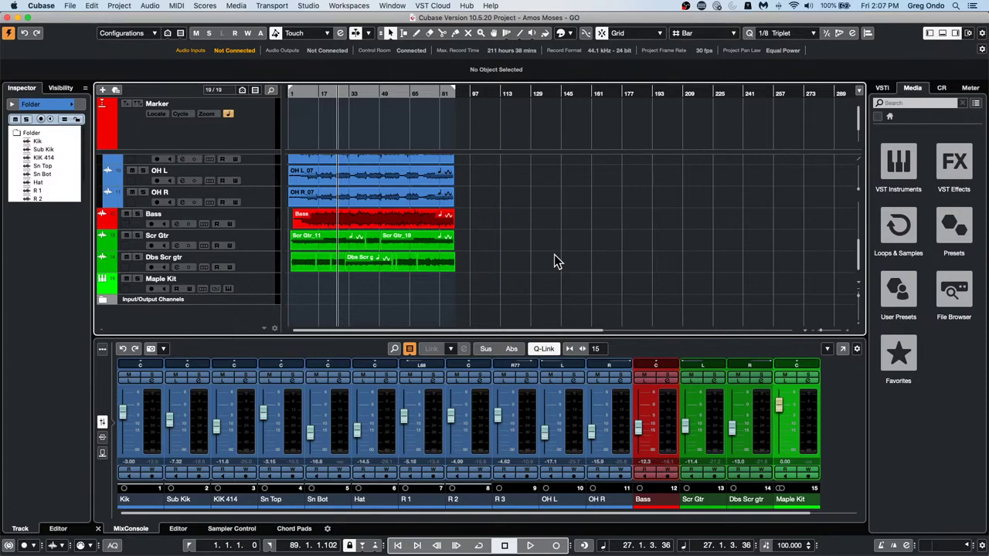
Place the project cursor at bar 16 and open the channel settings of the Sn Top track.
{"action": "scroll", "coordinate": [431, 231], "scroll_direction": "up", "scroll_amount": 5}
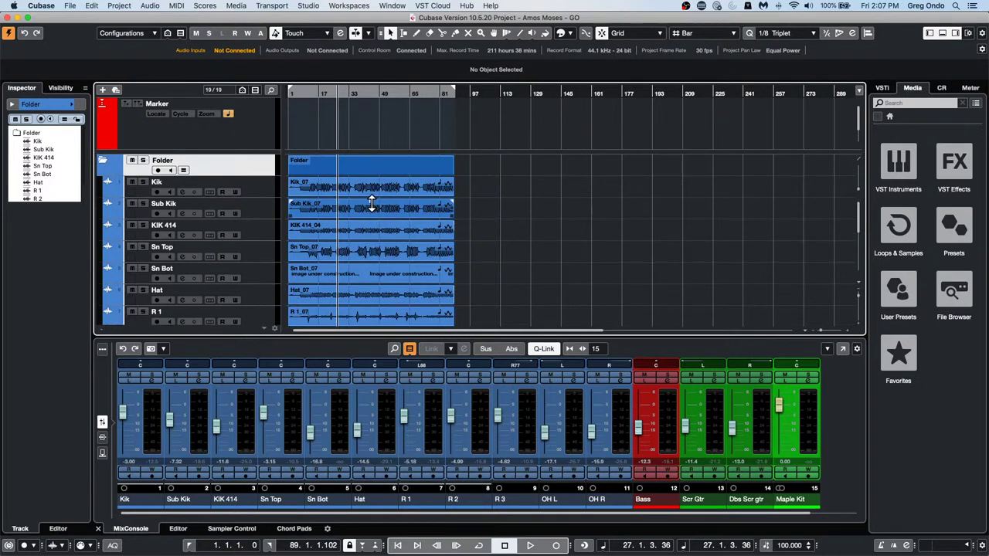
{"action": "scroll", "coordinate": [360, 199], "scroll_direction": "down", "scroll_amount": 1}
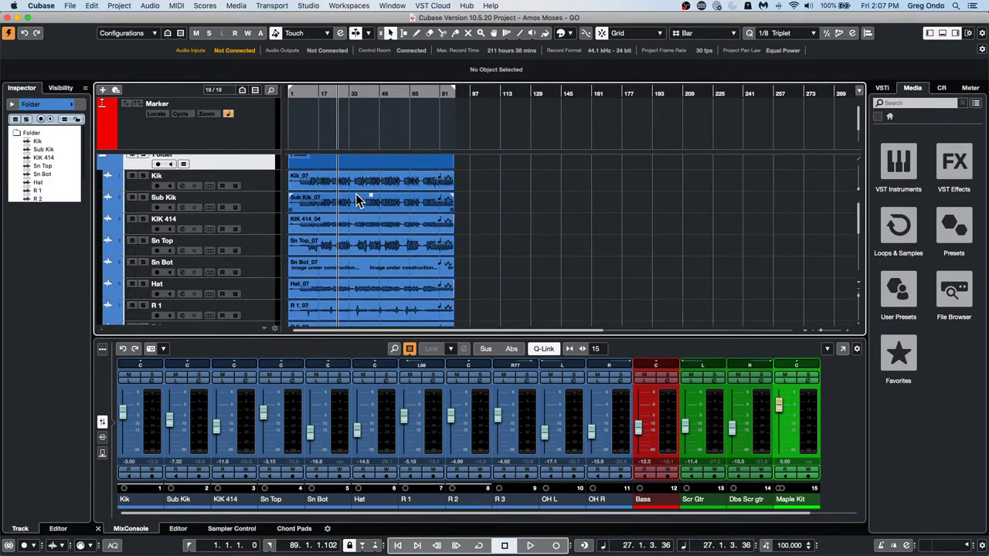
{"action": "left_click", "coordinate": [317, 94]}
{"action": "left_click_drag", "start_coordinate": [317, 95], "coordinate": [317, 115]}
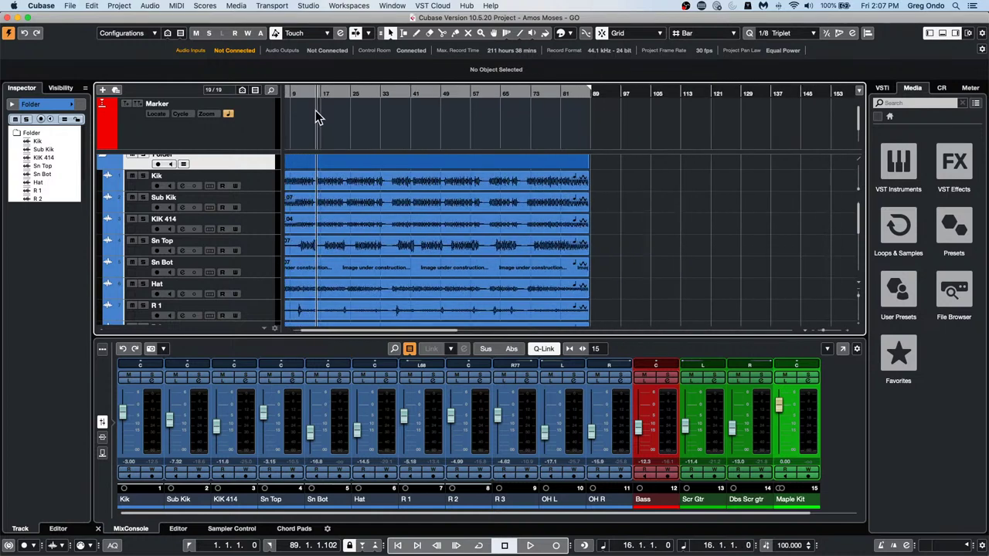
{"action": "left_click", "coordinate": [269, 249]}
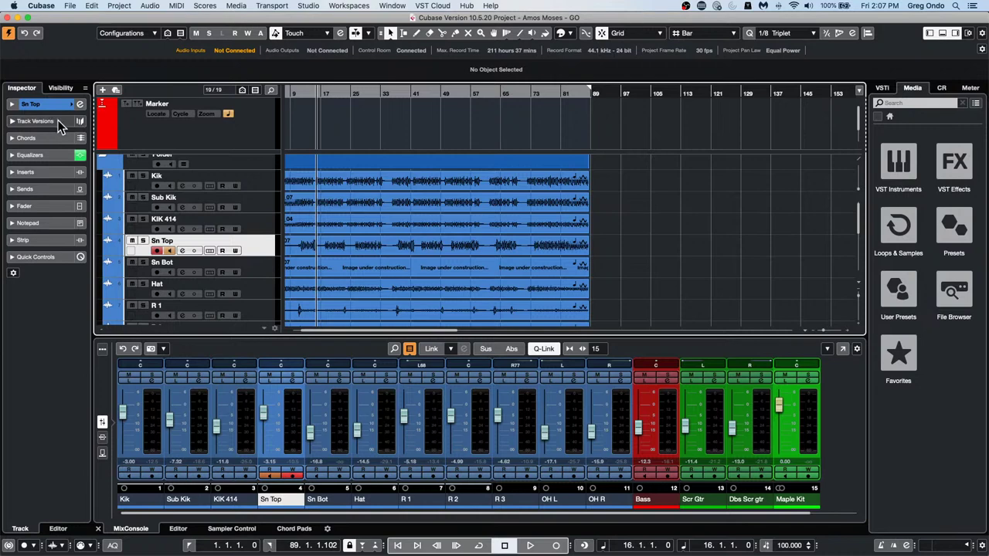
{"action": "left_click", "coordinate": [79, 103]}
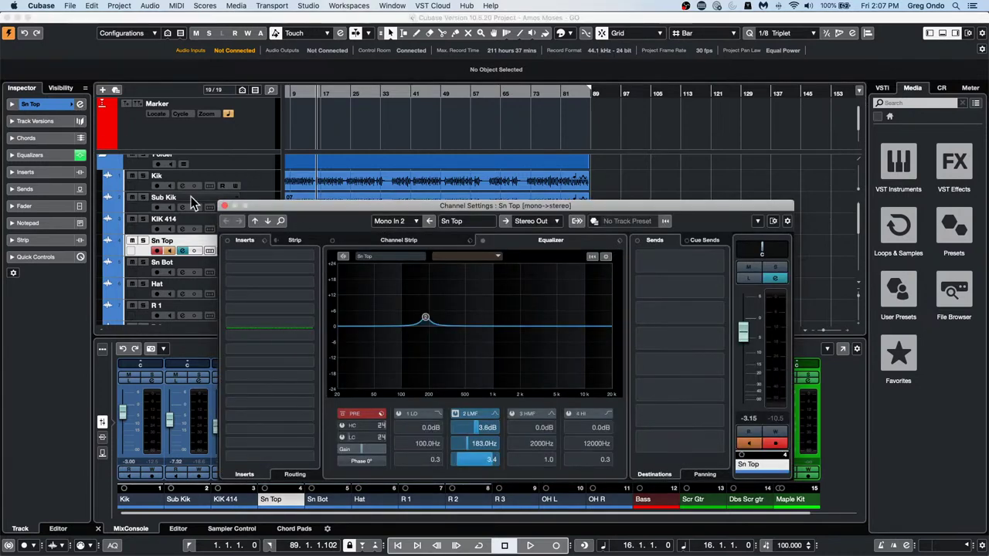
Add one stereo effect track using StereoDelay, routed to Stereo Out and created outside a folder.
{"action": "right_click", "coordinate": [140, 251]}
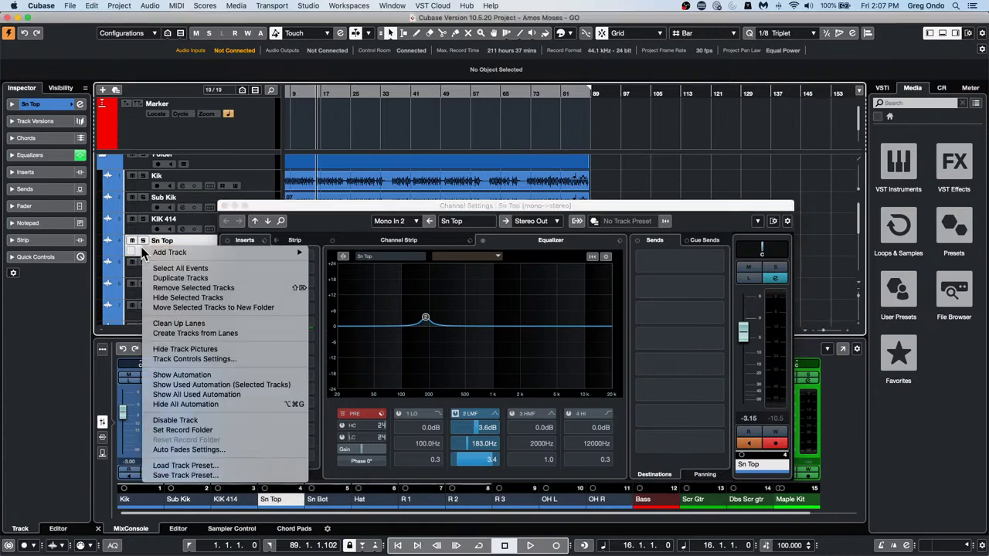
{"action": "mouse_move", "coordinate": [181, 252]}
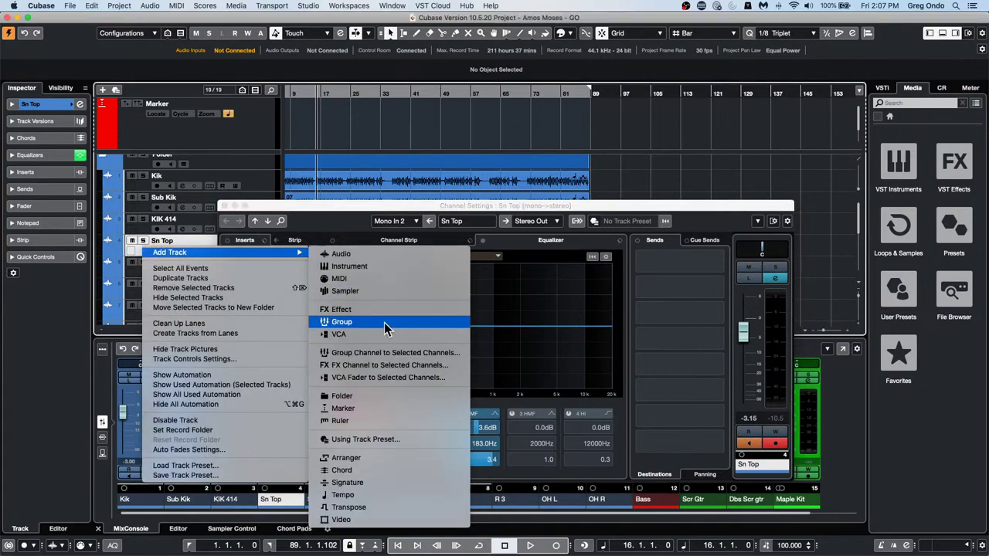
{"action": "left_click", "coordinate": [404, 310]}
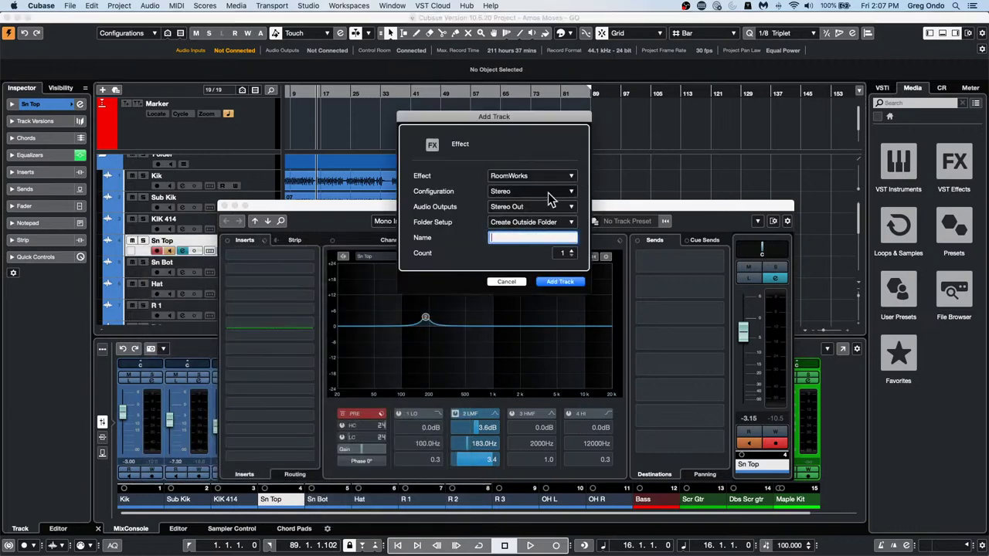
{"action": "left_click", "coordinate": [548, 191]}
{"action": "left_click", "coordinate": [537, 175]}
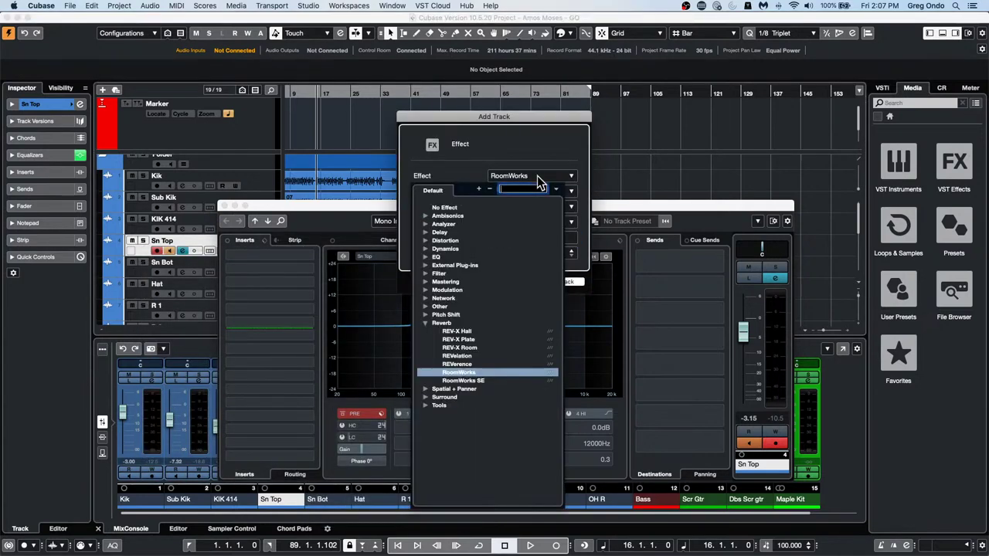
{"action": "left_click", "coordinate": [425, 232]}
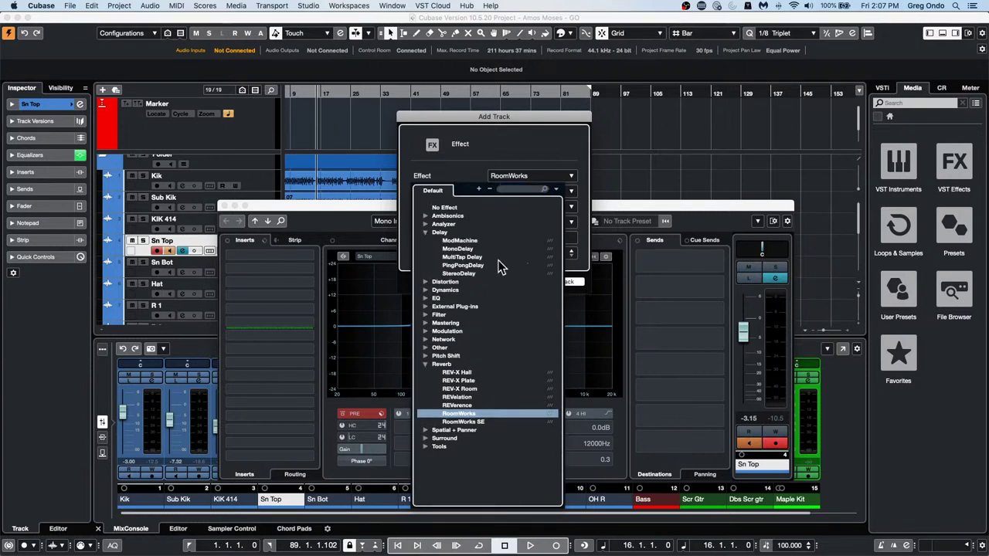
{"action": "left_click", "coordinate": [475, 274]}
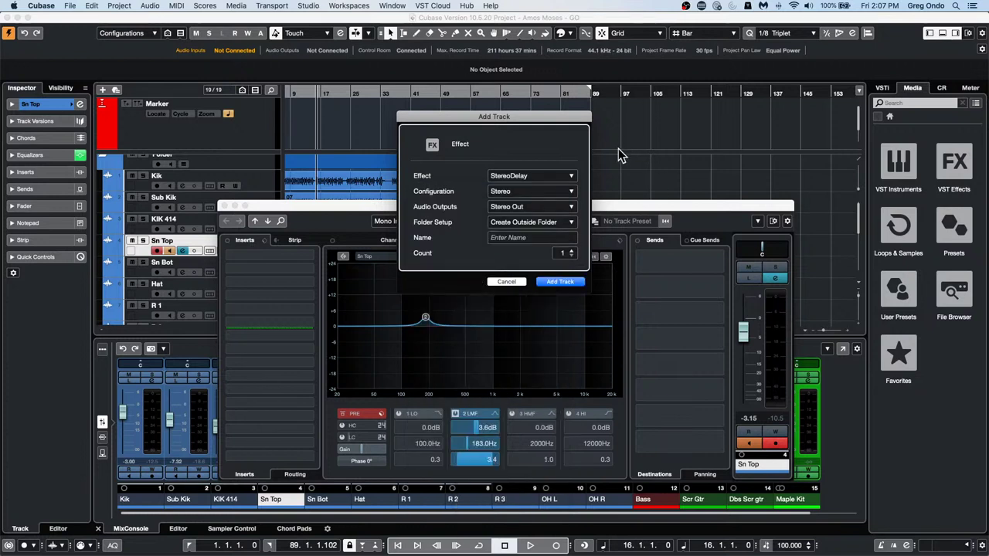
{"action": "left_click", "coordinate": [561, 281]}
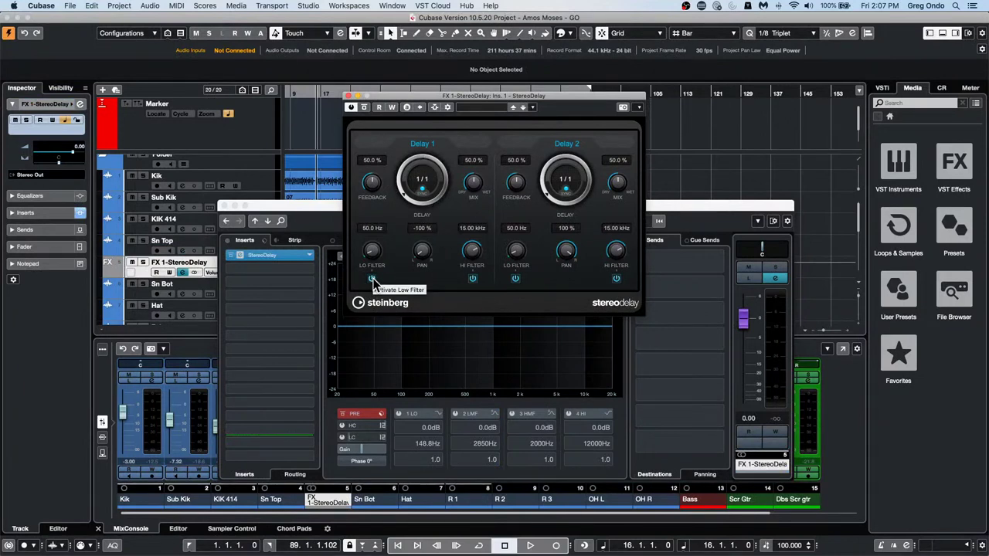
Switch off tempo sync for both Delay 1 and Delay 2 in the StereoDelay plug-in.
{"action": "left_click", "coordinate": [422, 190]}
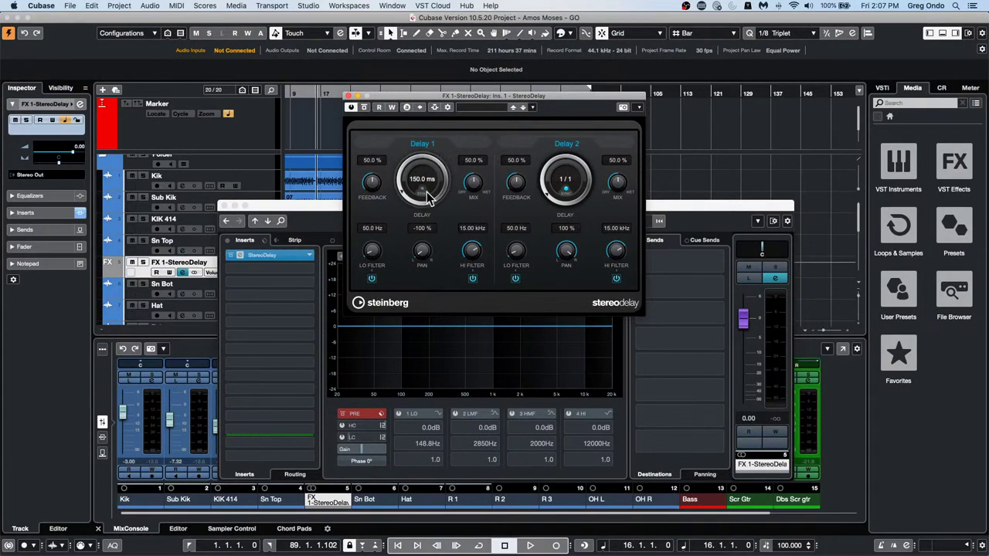
{"action": "left_click", "coordinate": [566, 180]}
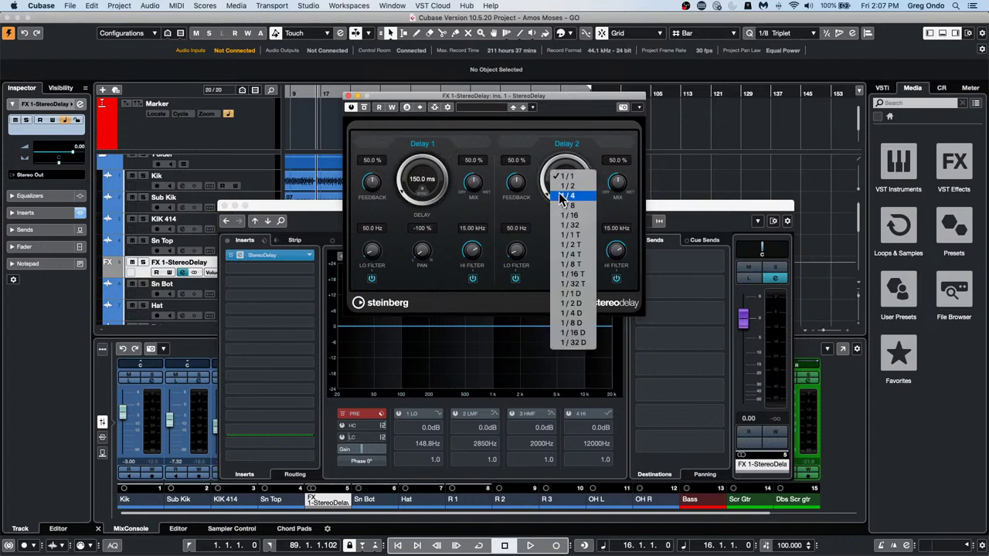
{"action": "left_click", "coordinate": [570, 175]}
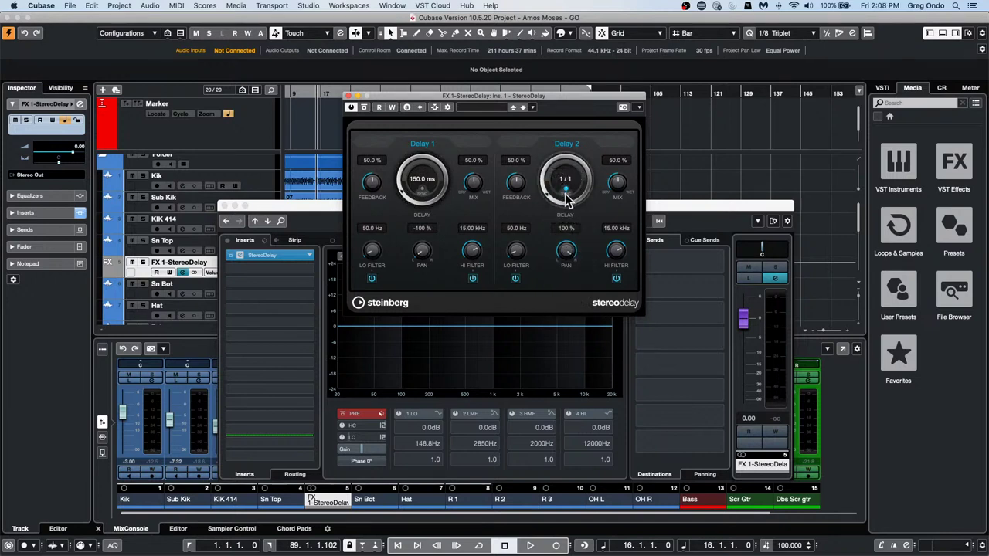
{"action": "left_click", "coordinate": [567, 192]}
Set the delay time to 5 ms for Delay 1 and 4 ms for Delay 2.
{"action": "left_click", "coordinate": [413, 179]}
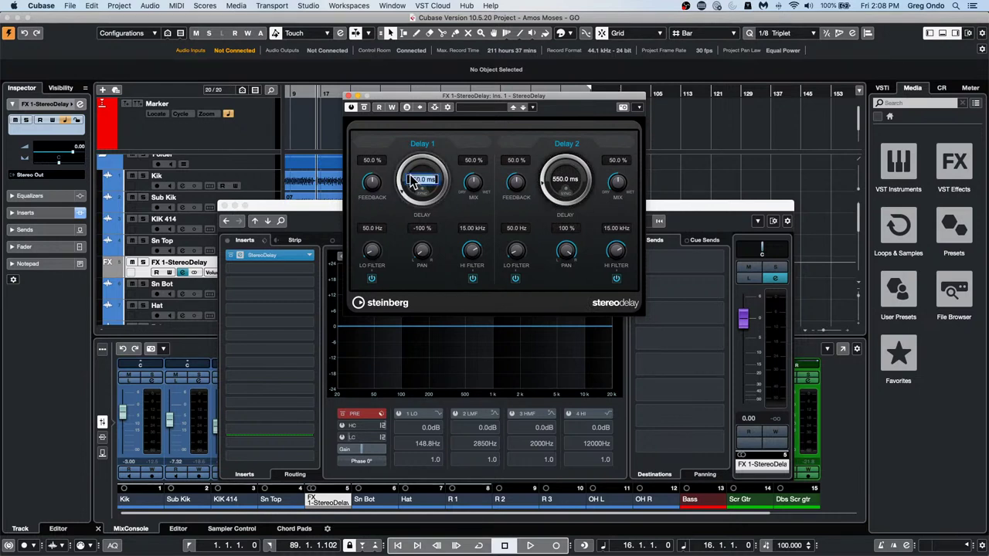
{"action": "type", "text": "5"}
{"action": "key", "text": "Return"}
{"action": "left_click", "coordinate": [568, 179]}
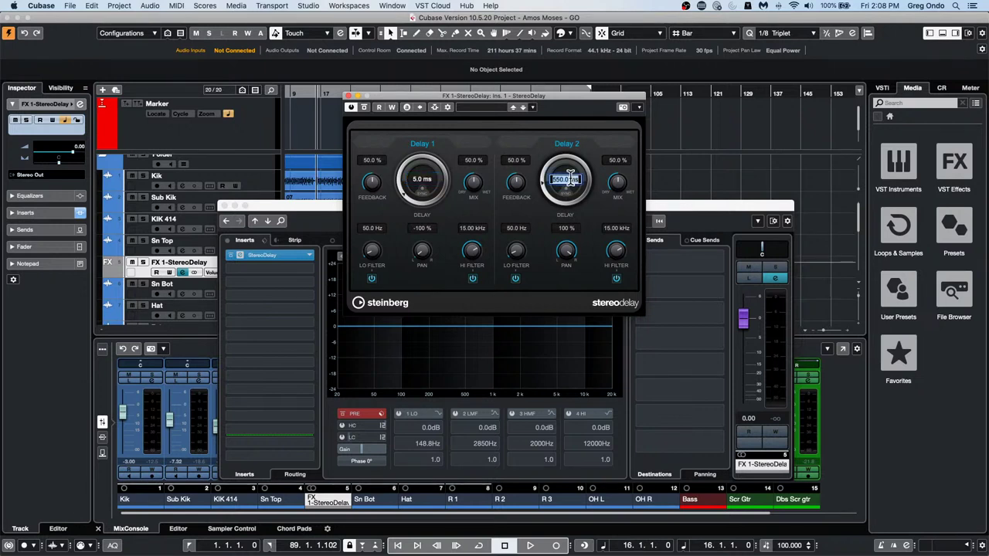
{"action": "type", "text": "4"}
{"action": "key", "text": "Return"}
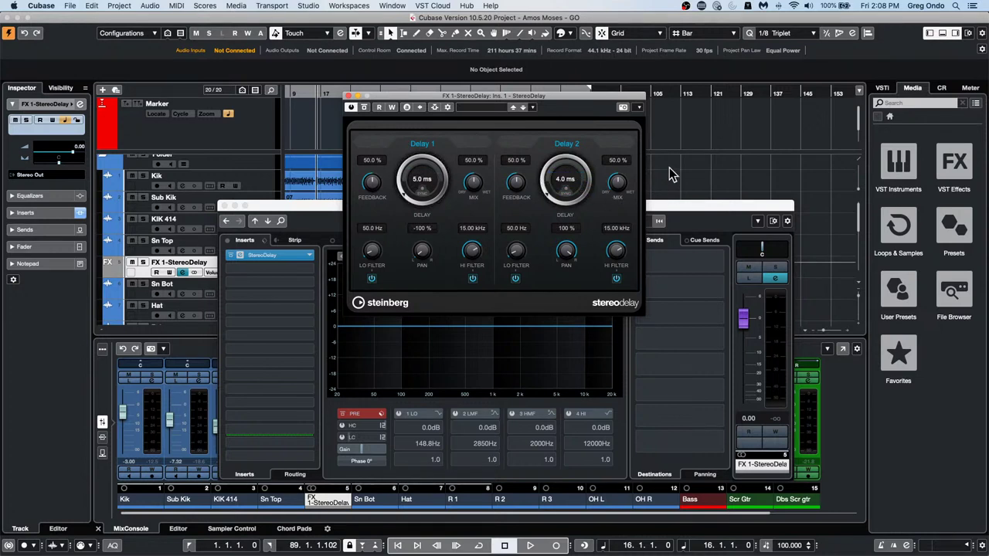
Raise the mix of both delays to 100 % and move the StereoDelay window lower over the project.
{"action": "left_click_drag", "start_coordinate": [623, 183], "coordinate": [629, 130]}
{"action": "left_click_drag", "start_coordinate": [474, 182], "coordinate": [486, 125]}
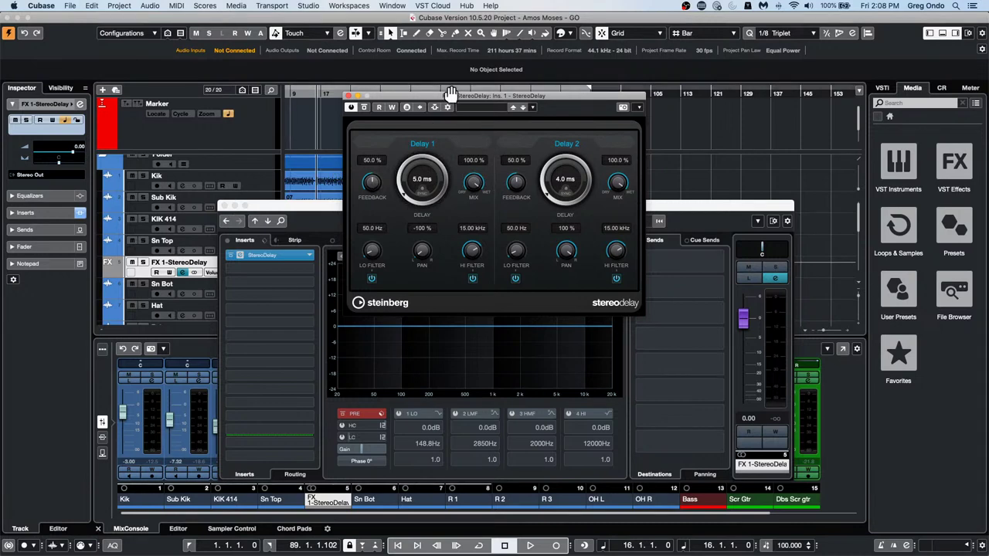
{"action": "left_click_drag", "start_coordinate": [455, 100], "coordinate": [316, 219]}
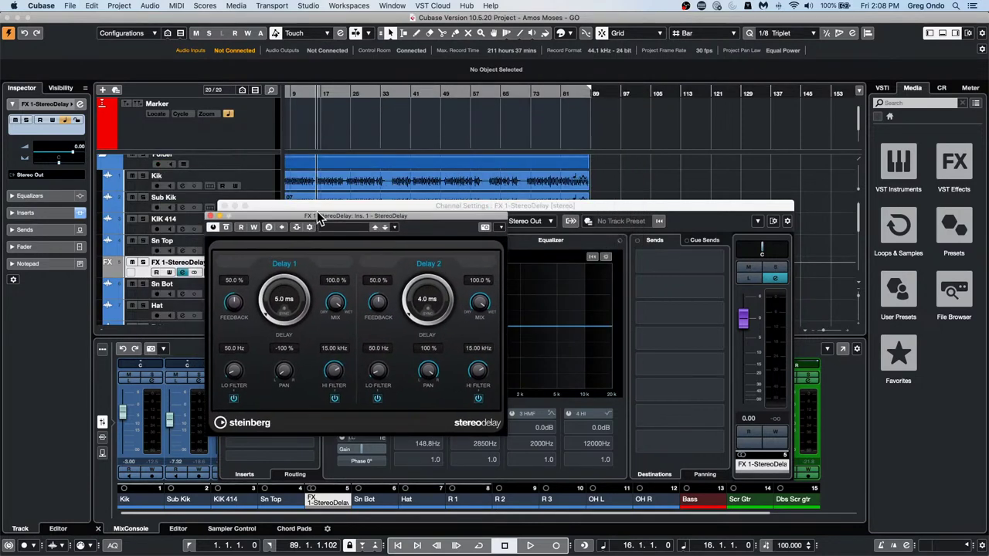
Start playback from bar 16, solo the Sn Top track and move the StereoDelay window clear of the track list.
{"action": "key", "text": "space"}
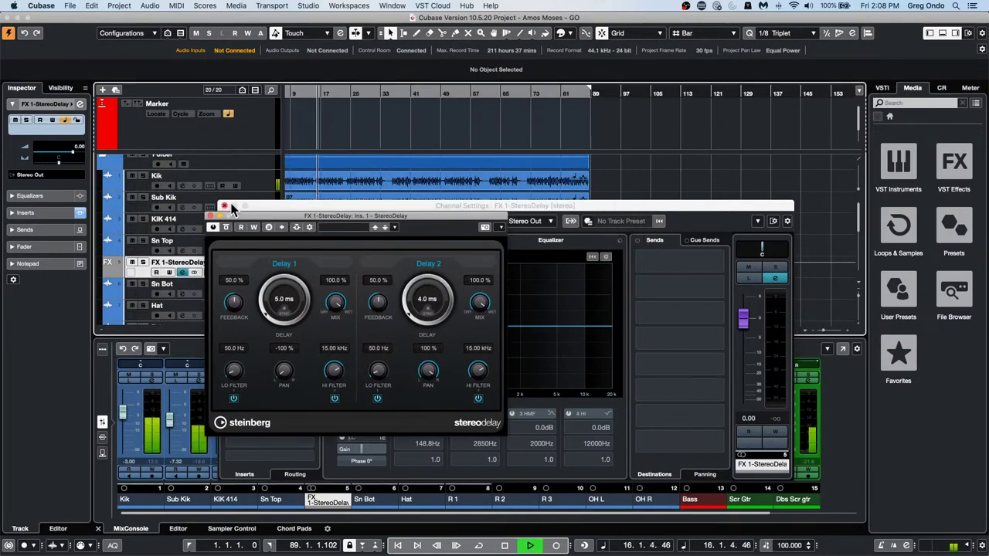
{"action": "left_click", "coordinate": [144, 241]}
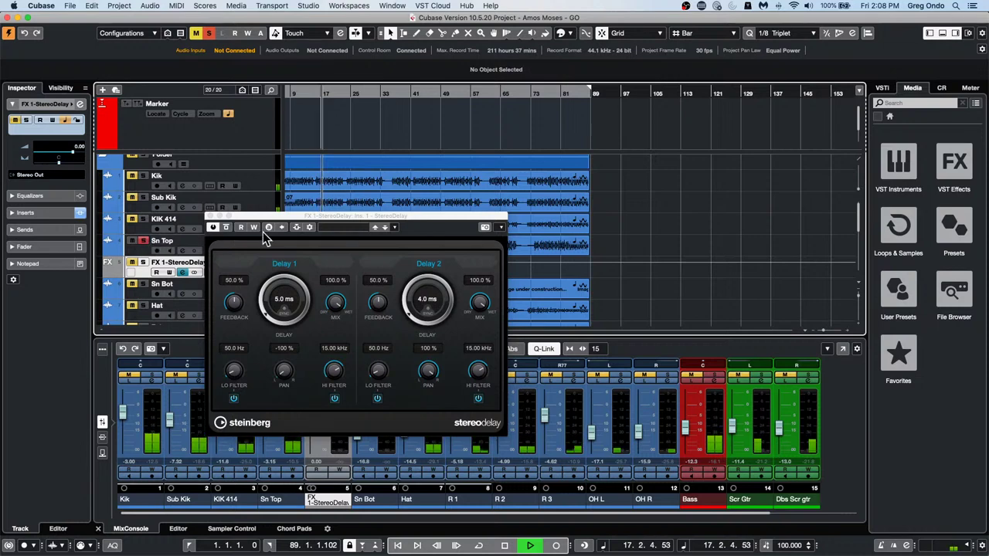
{"action": "left_click_drag", "start_coordinate": [286, 216], "coordinate": [563, 251]}
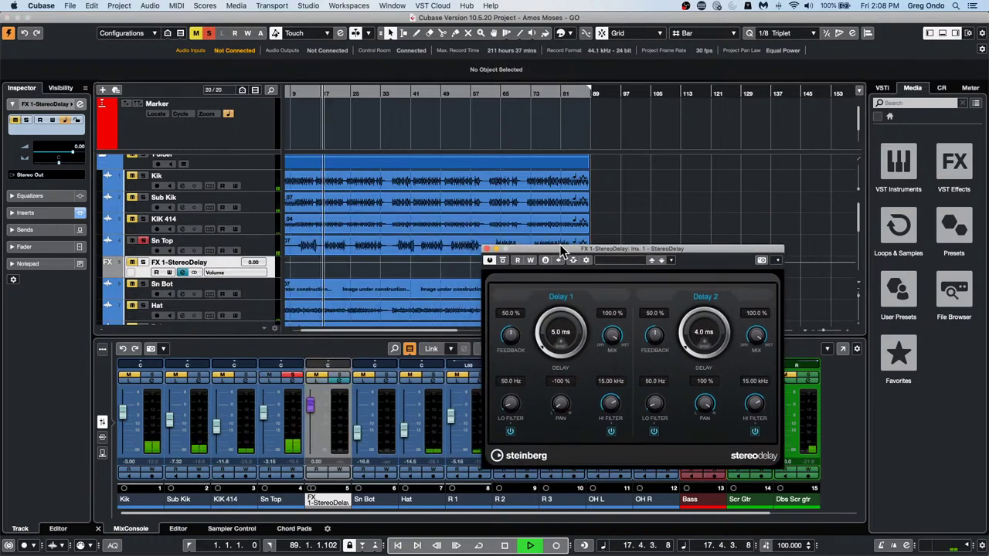
Route the first send of Sn Top to FX 1-StereoDelay, activate it at a level of 6.02 and stop playback after listening.
{"action": "left_click", "coordinate": [255, 243]}
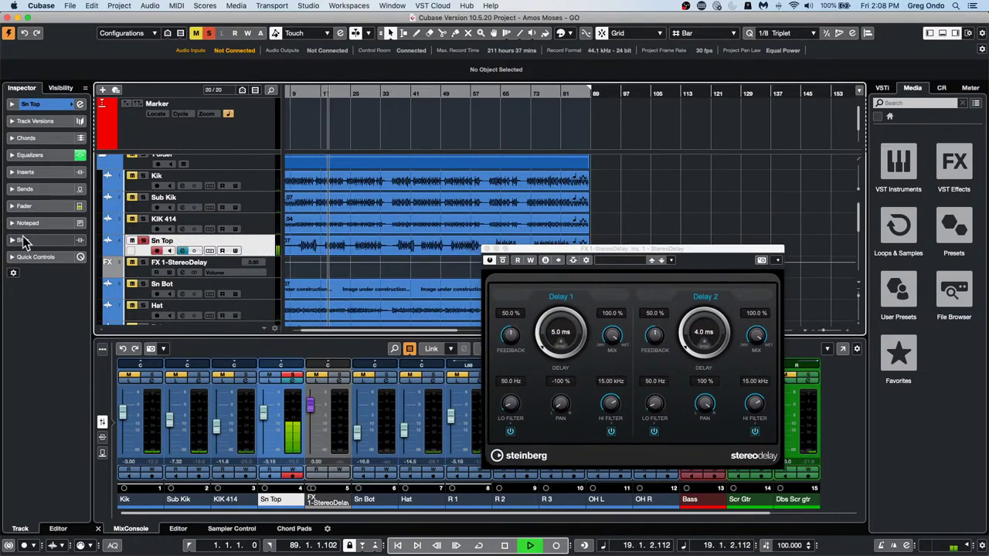
{"action": "left_click", "coordinate": [44, 190]}
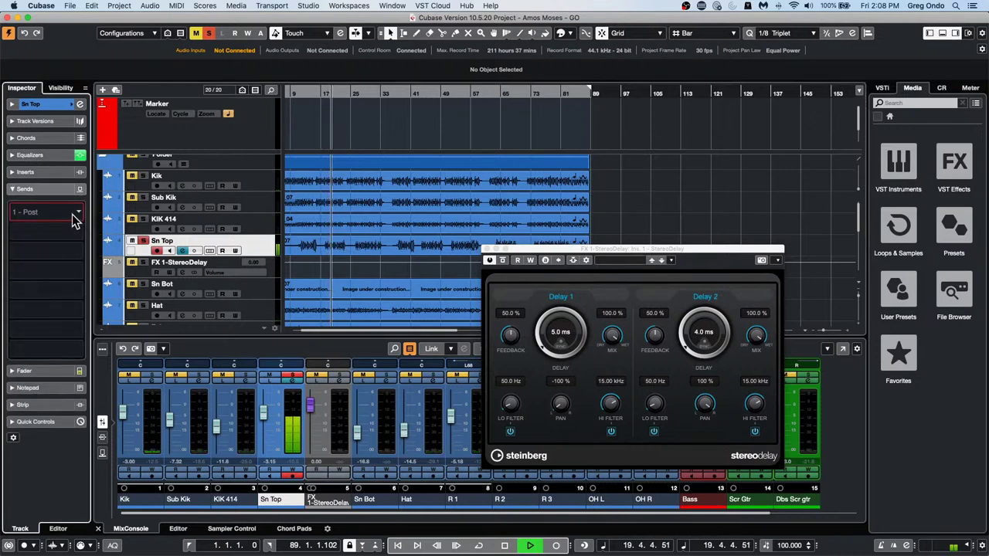
{"action": "left_click", "coordinate": [73, 215]}
{"action": "left_click", "coordinate": [55, 251]}
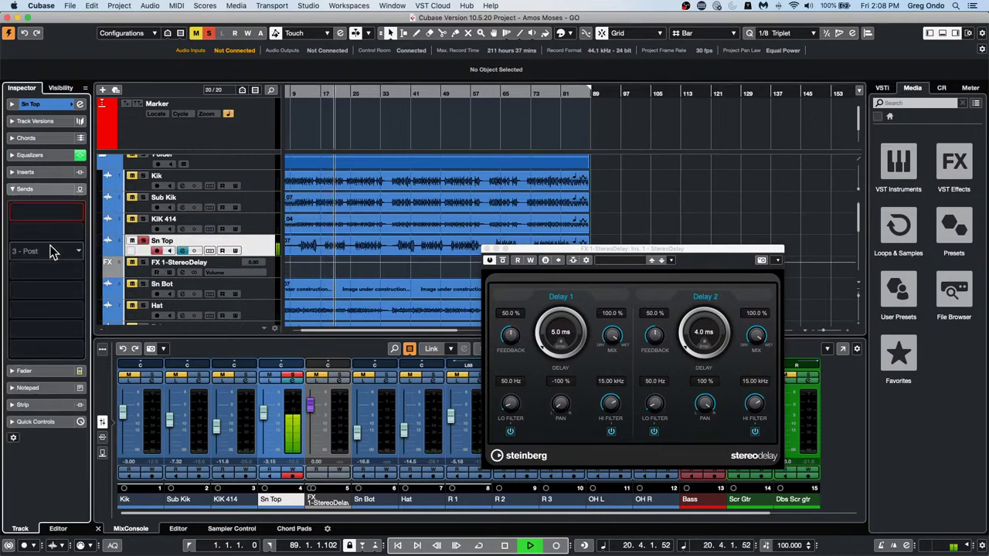
{"action": "left_click", "coordinate": [73, 215]}
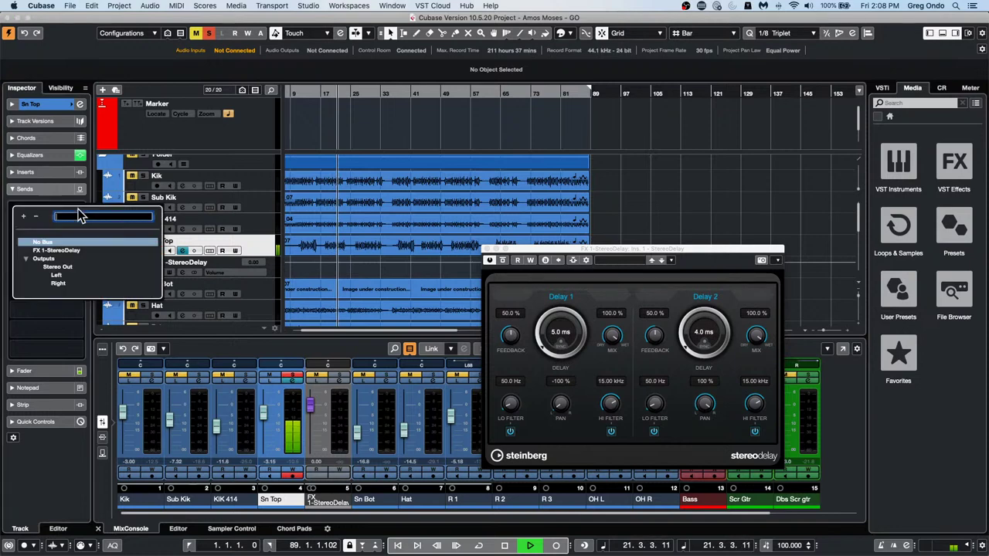
{"action": "left_click", "coordinate": [69, 252]}
{"action": "left_click", "coordinate": [14, 206]}
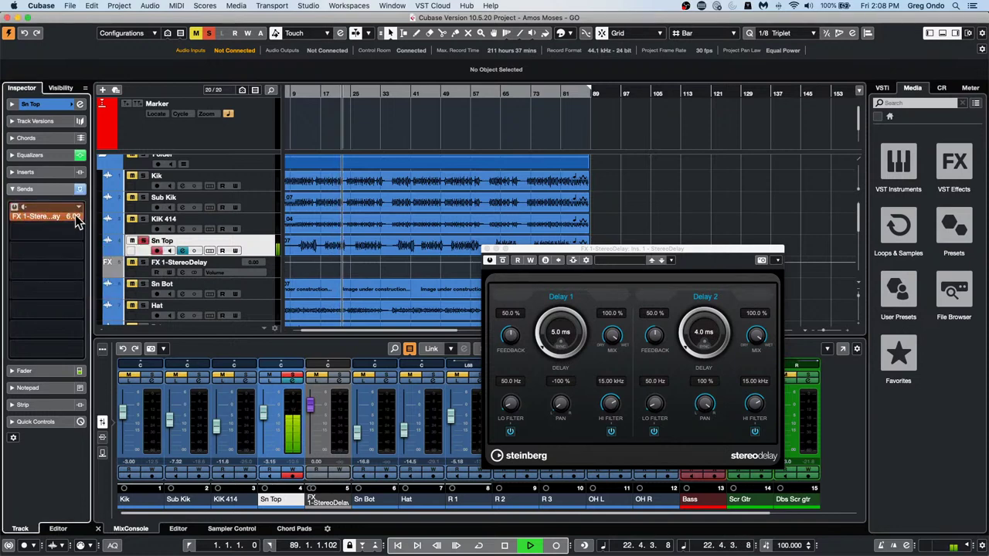
{"action": "left_click", "coordinate": [144, 241]}
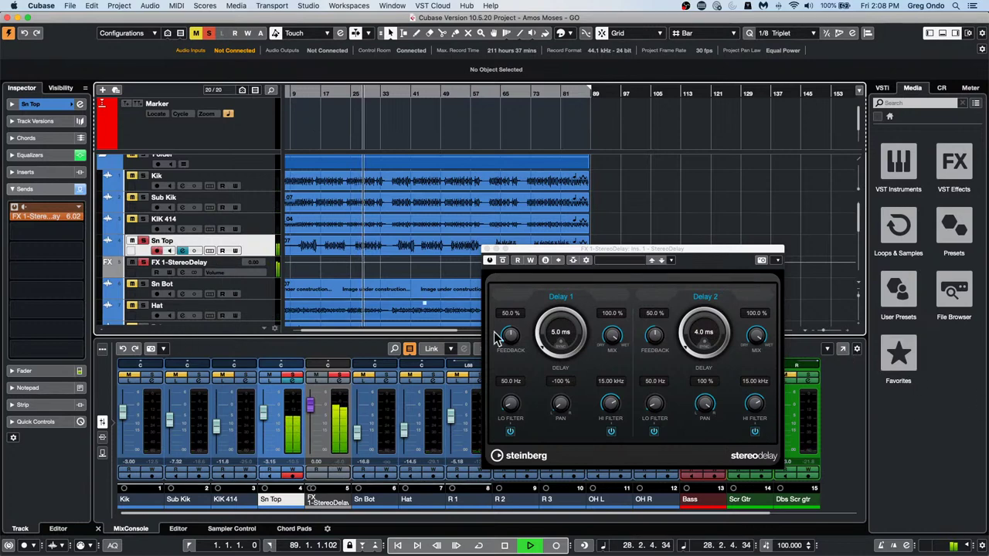
{"action": "key", "text": "space"}
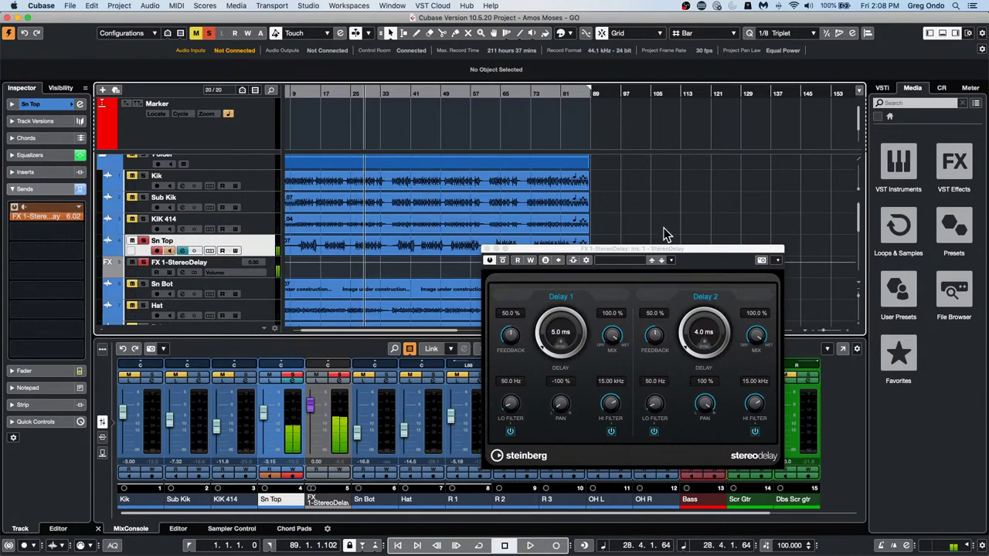
Set the delay time to 16 ms for Delay 1 and 10 ms for Delay 2.
{"action": "left_click", "coordinate": [554, 338]}
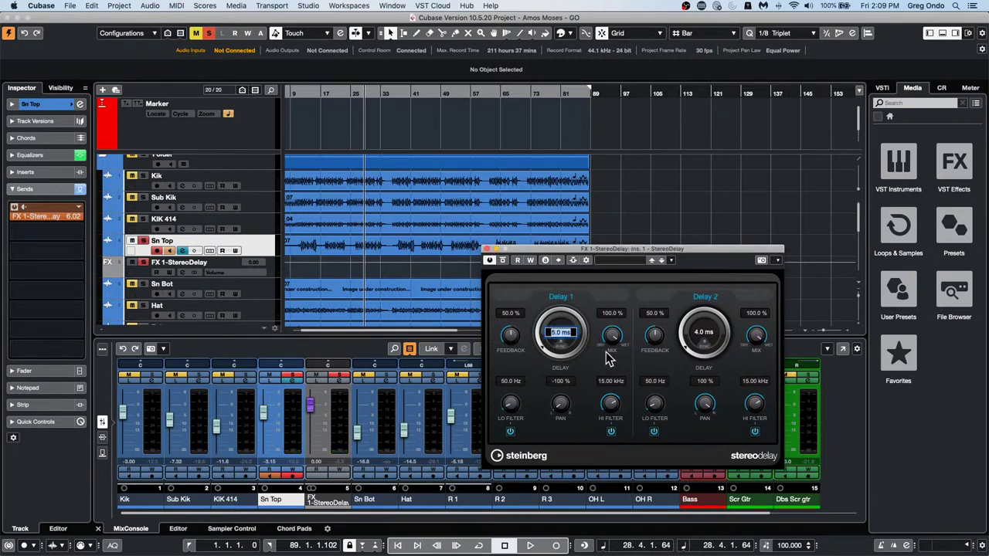
{"action": "type", "text": "16"}
{"action": "left_click", "coordinate": [704, 332]}
{"action": "type", "text": "1"}
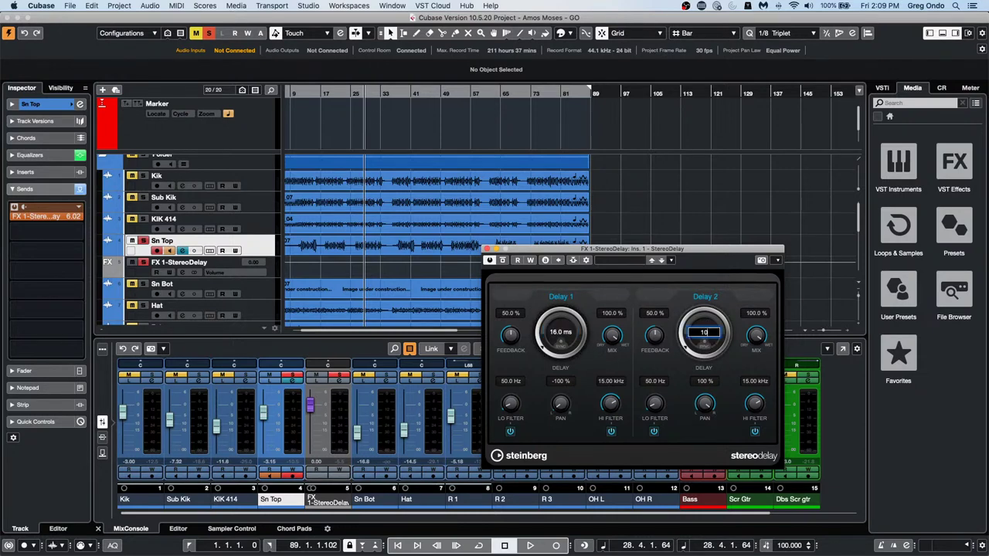
{"action": "type", "text": "0"}
{"action": "key", "text": "Return"}
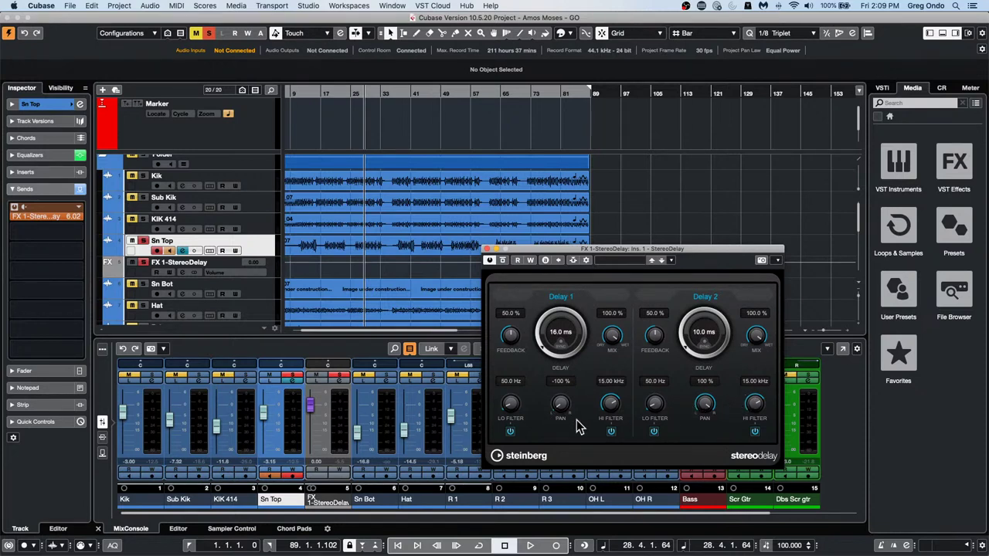
Play the soloed snare briefly with the changed delay times and close the StereoDelay window.
{"action": "key", "text": "space"}
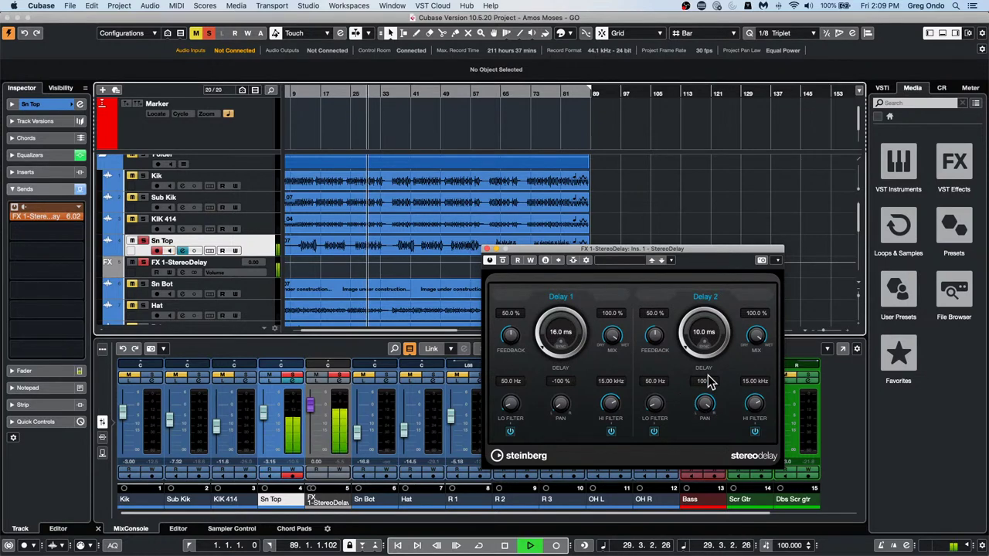
{"action": "key", "text": "space"}
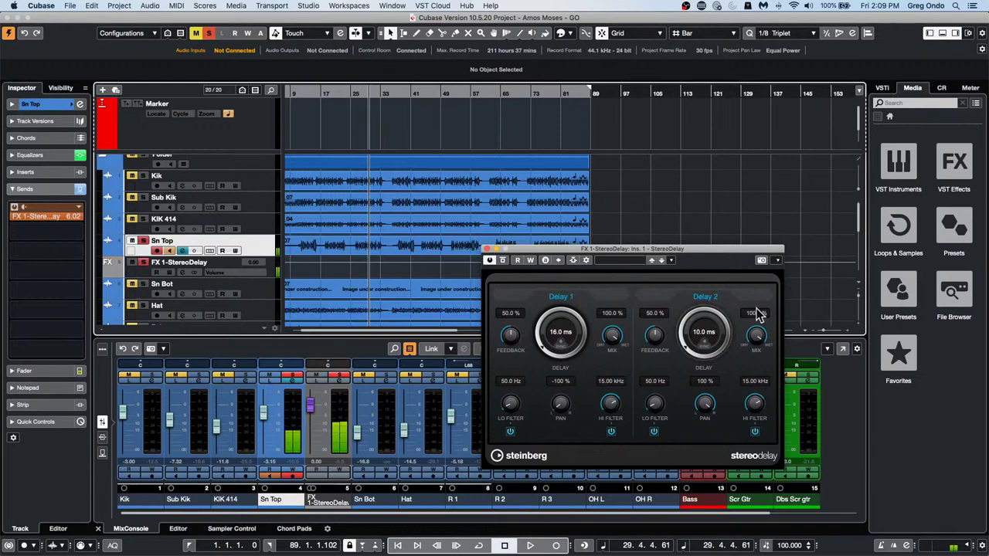
{"action": "left_click", "coordinate": [486, 250]}
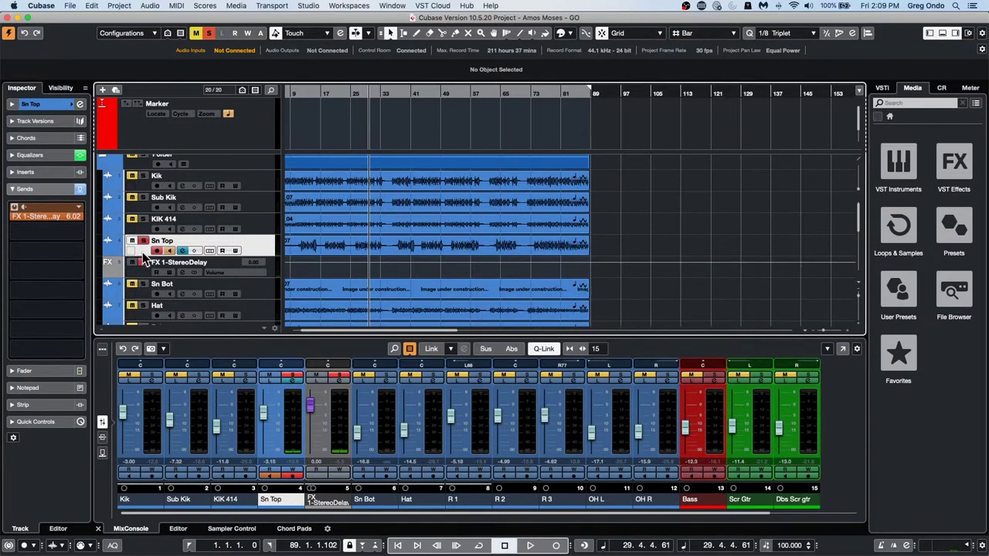
Deactivate the StereoDelay send on Sn Top and briefly play the soloed snare without the effect.
{"action": "left_click", "coordinate": [45, 215]}
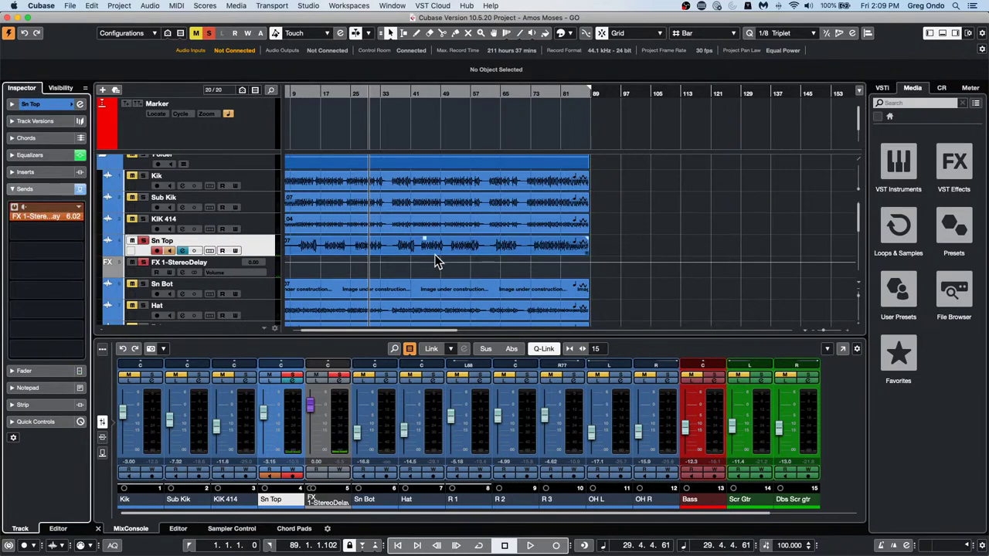
{"action": "left_click", "coordinate": [13, 206]}
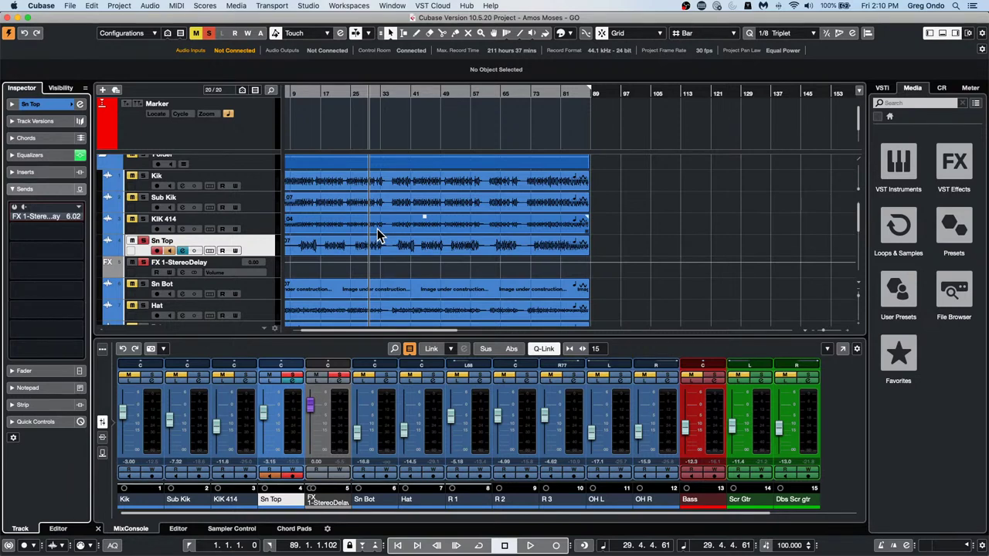
{"action": "key", "text": "space"}
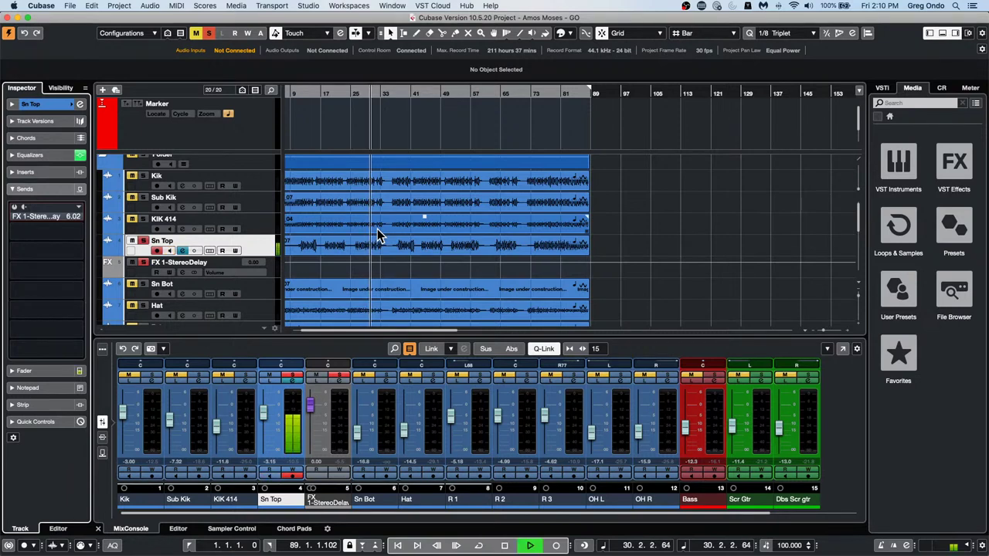
{"action": "key", "text": "space"}
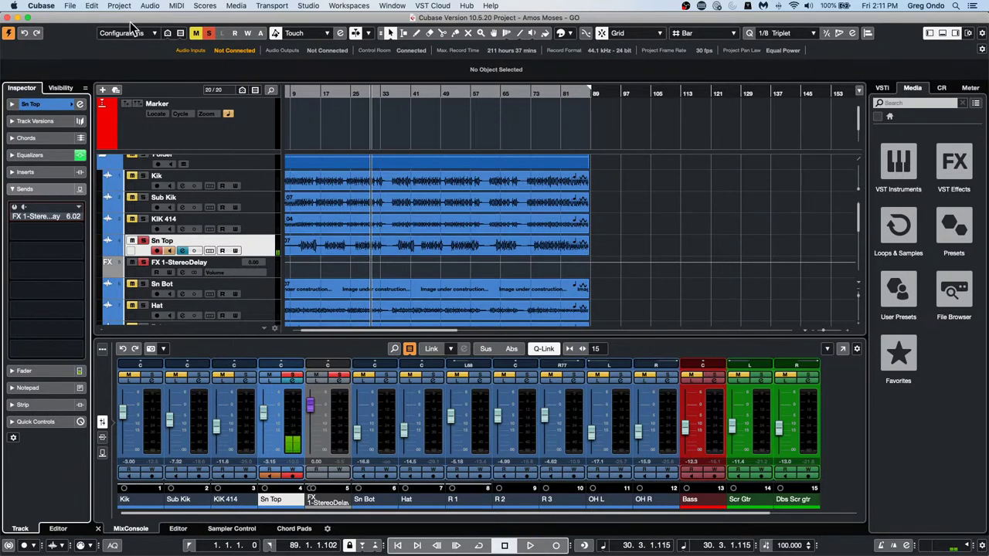
Open the recent project bicycle.cpr and make it the active project.
{"action": "left_click", "coordinate": [71, 6]}
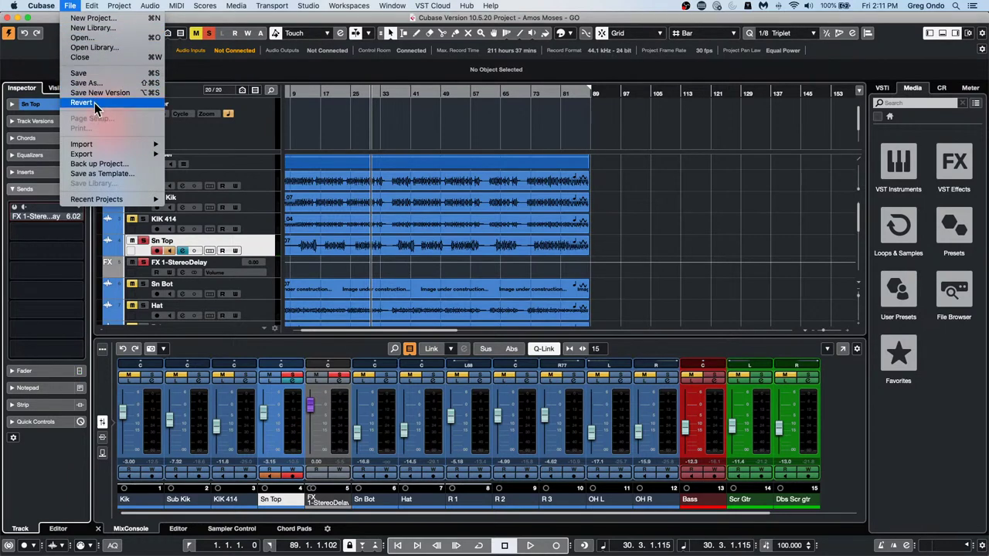
{"action": "mouse_move", "coordinate": [108, 199]}
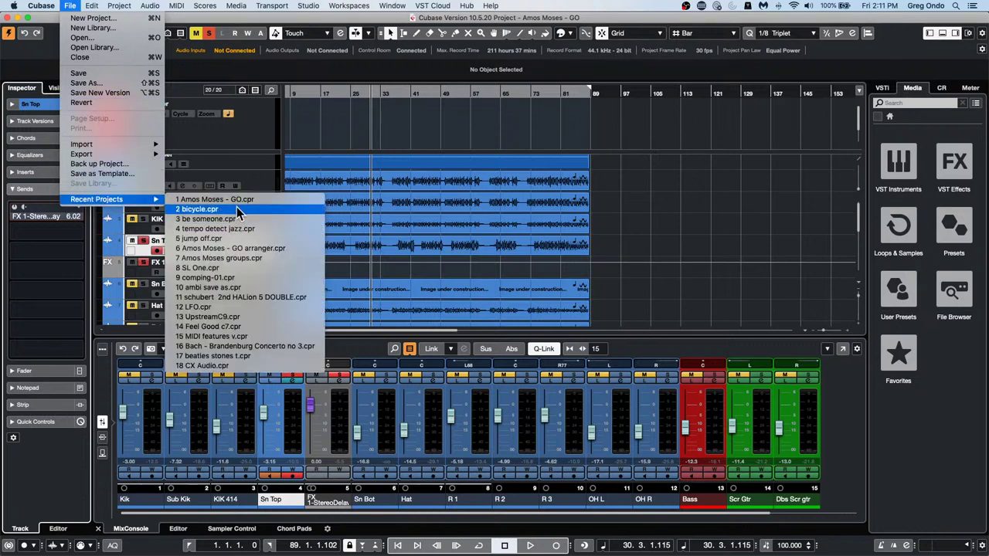
{"action": "left_click", "coordinate": [237, 207]}
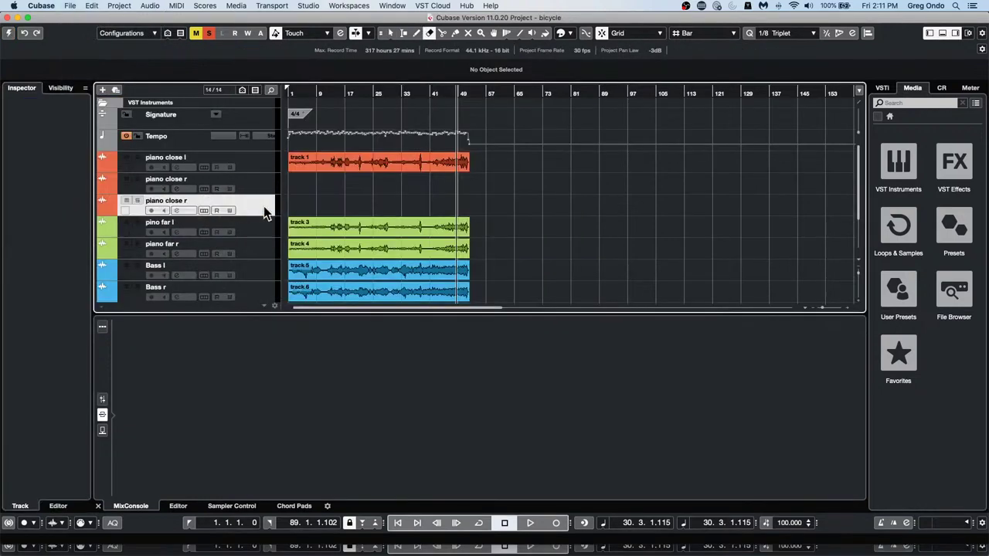
{"action": "left_click", "coordinate": [7, 35]}
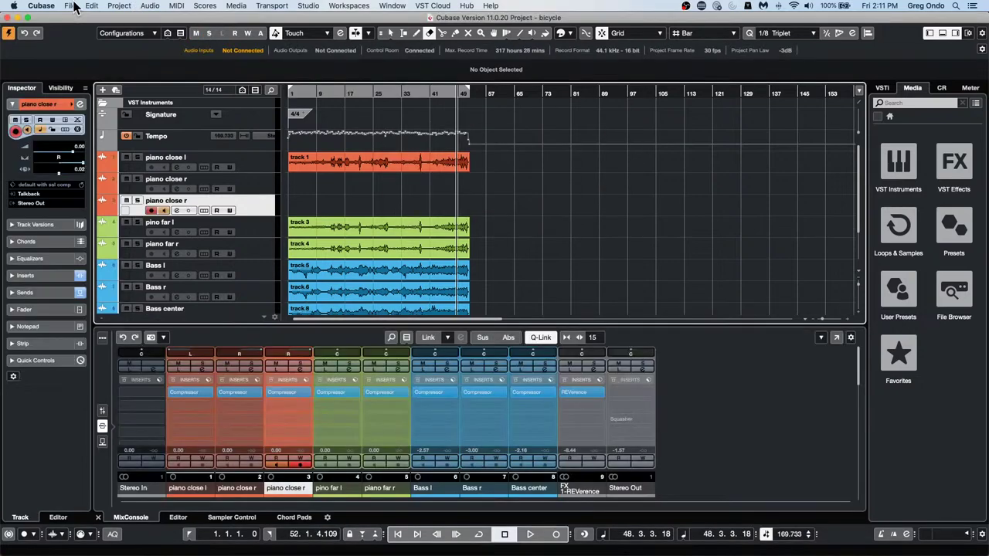
Revert the bicycle project to its previously saved version.
{"action": "left_click", "coordinate": [71, 7]}
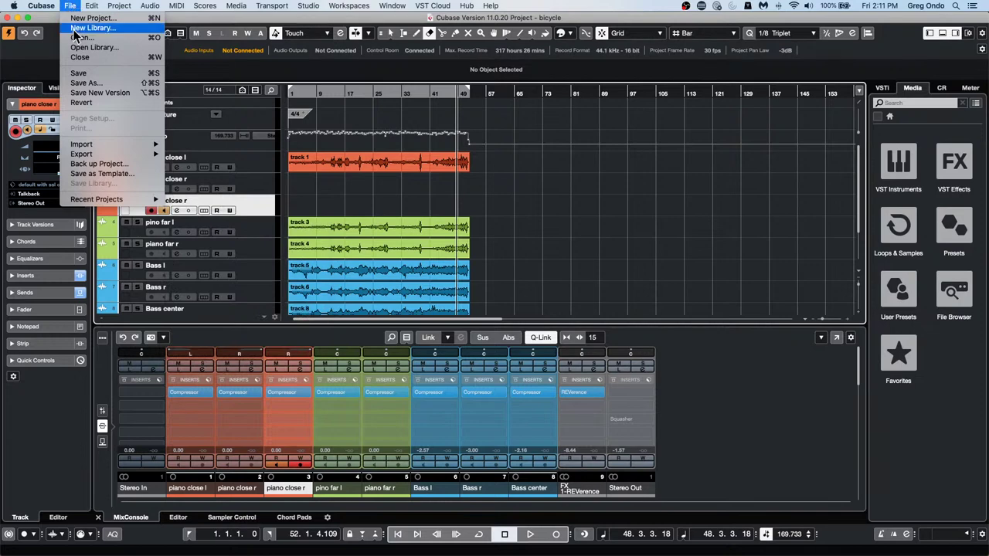
{"action": "left_click", "coordinate": [89, 102]}
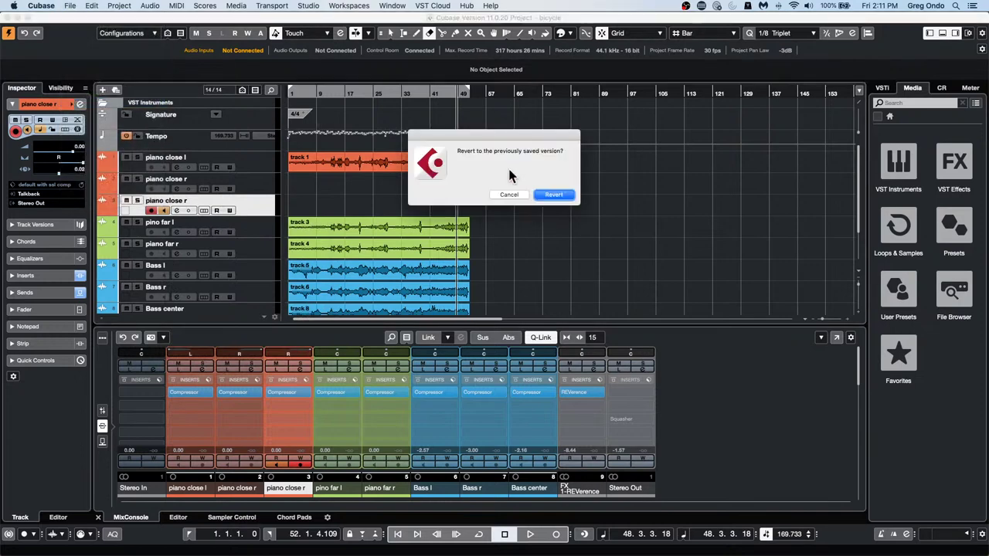
{"action": "left_click", "coordinate": [551, 195]}
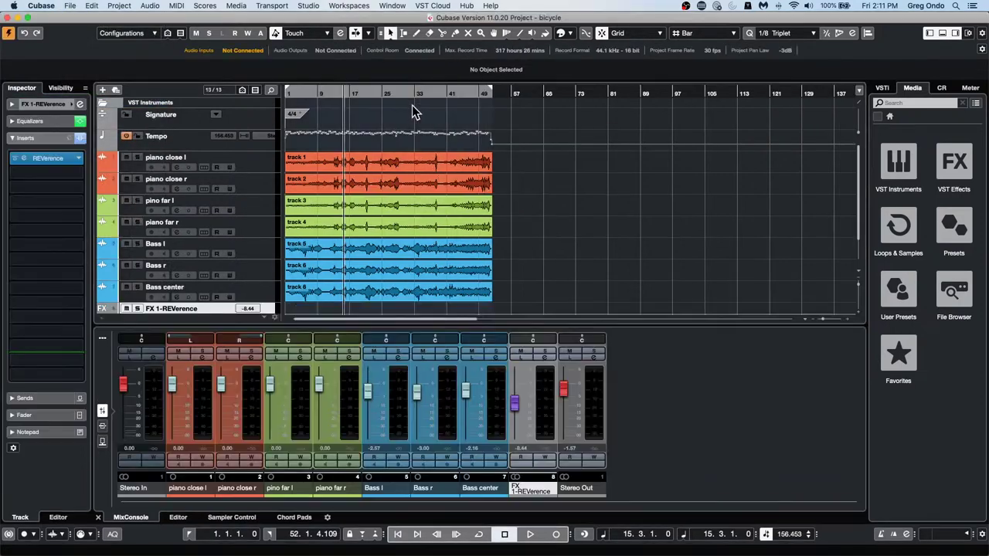
Select the four piano tracks and add one stereo group track outside any folder, routed to Stereo Out.
{"action": "left_click", "coordinate": [256, 164]}
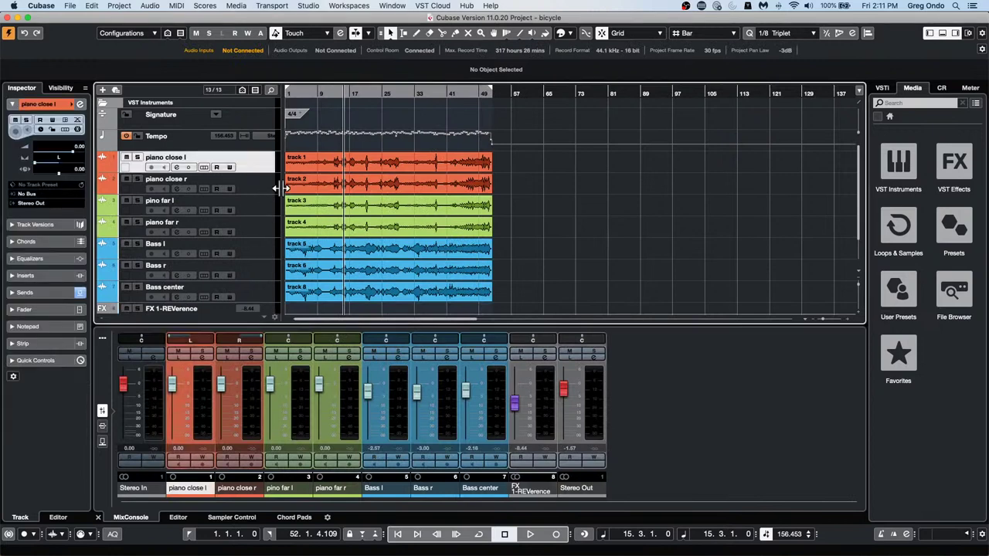
{"action": "left_click", "coordinate": [249, 231]}
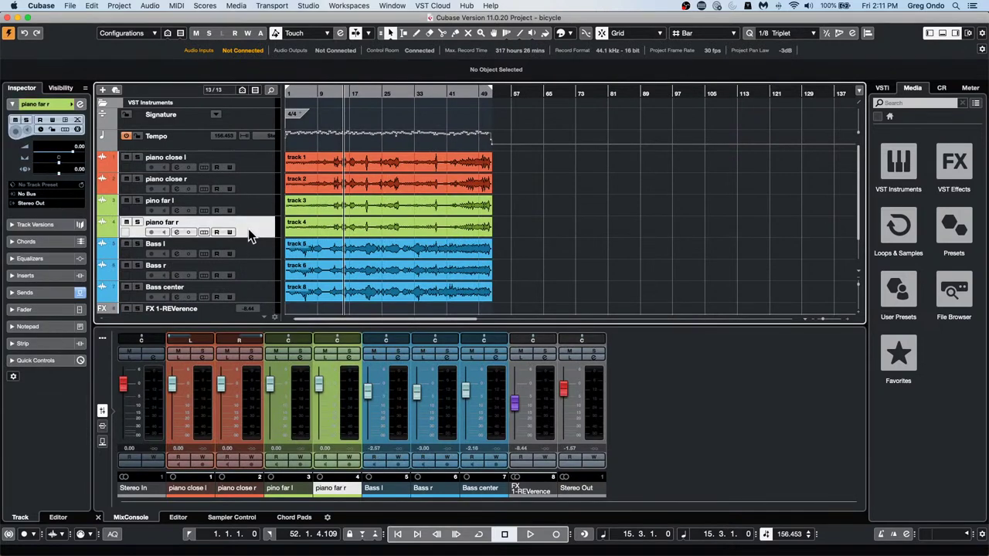
{"action": "left_click", "coordinate": [257, 160], "text": "shift"}
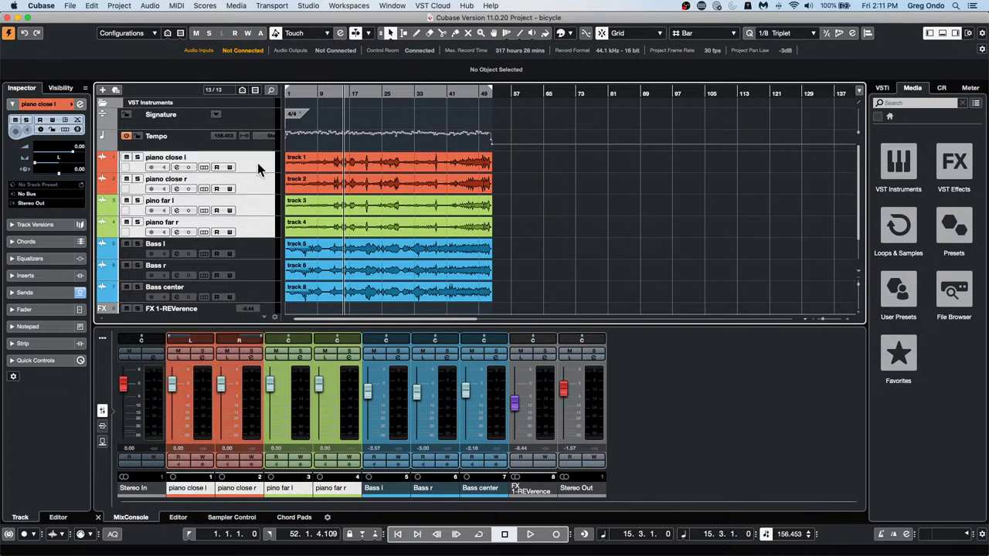
{"action": "right_click", "coordinate": [261, 229]}
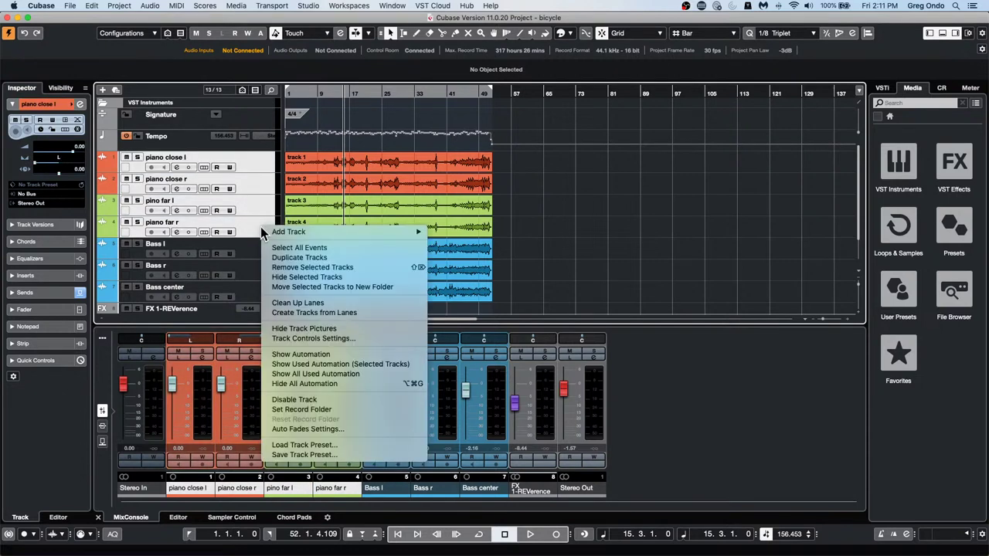
{"action": "mouse_move", "coordinate": [321, 231]}
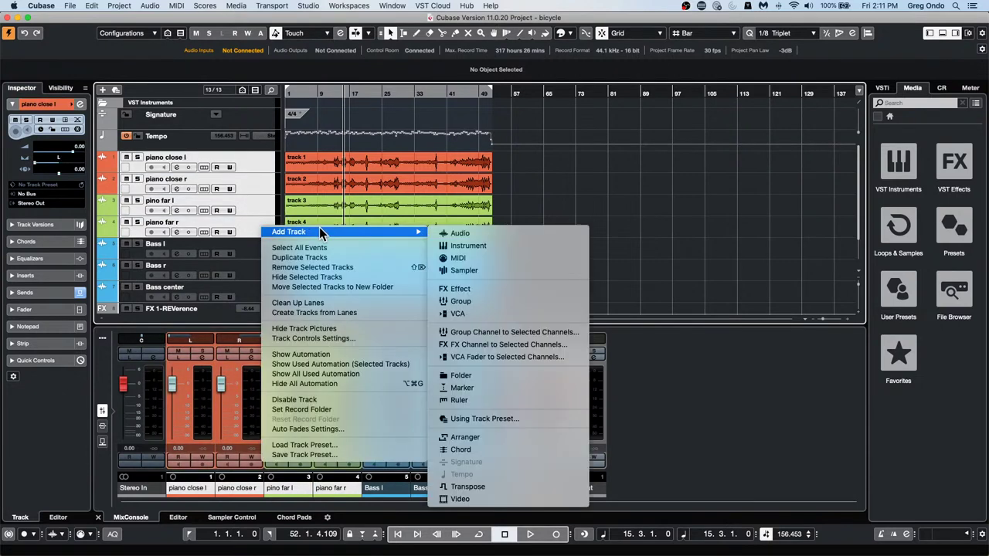
{"action": "left_click", "coordinate": [531, 302]}
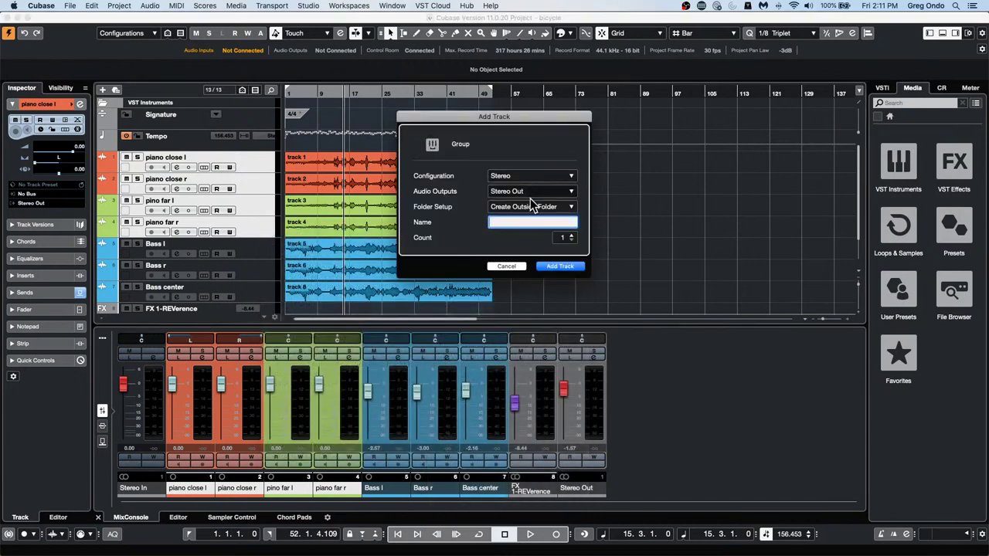
{"action": "left_click", "coordinate": [575, 267]}
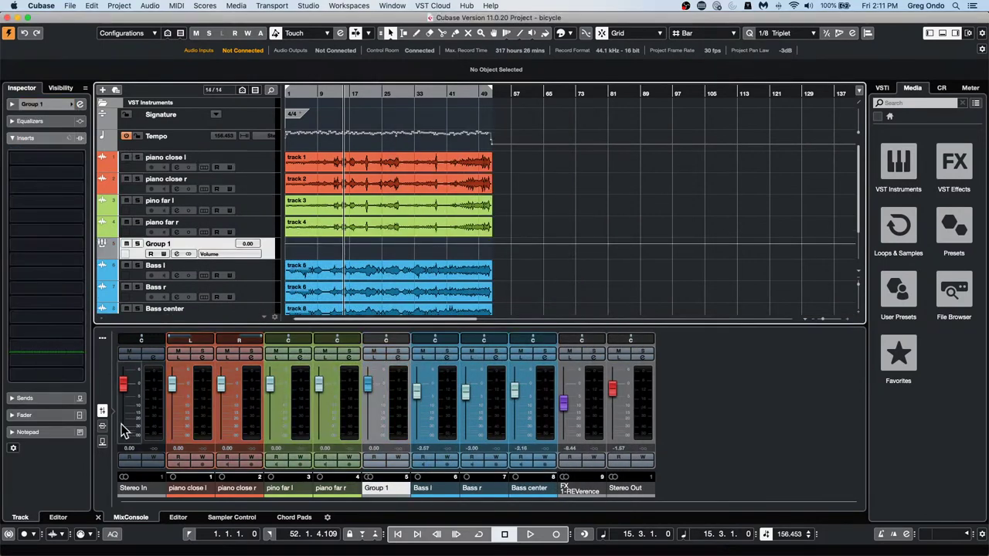
Examine the mixer channels' sends and play the project briefly to check the Group 1 meter.
{"action": "left_click", "coordinate": [102, 442]}
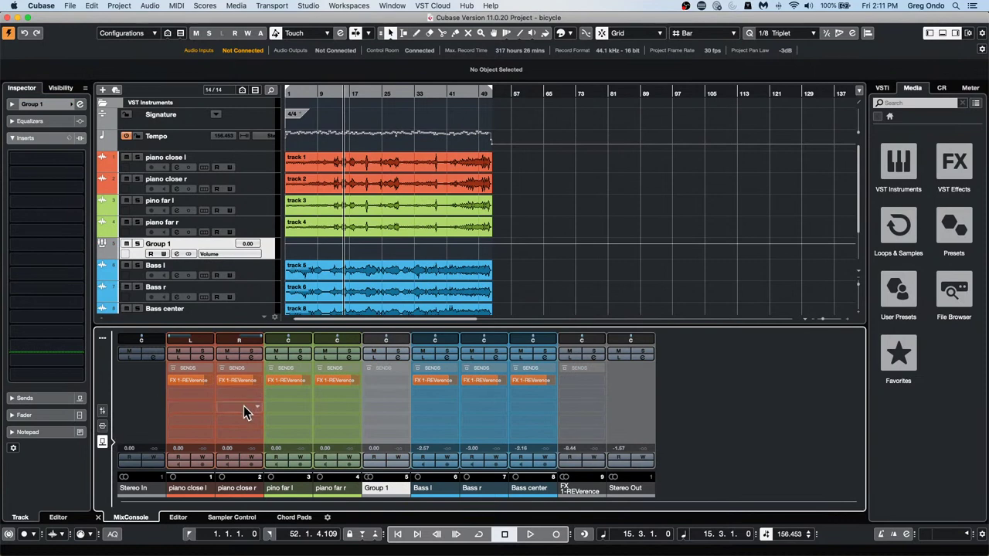
{"action": "left_click", "coordinate": [102, 411]}
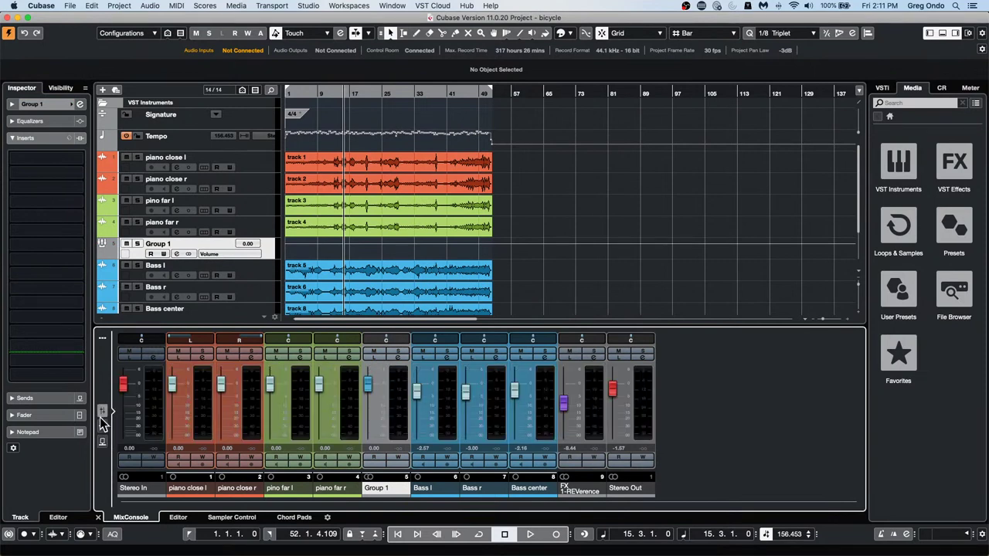
{"action": "key", "text": "space"}
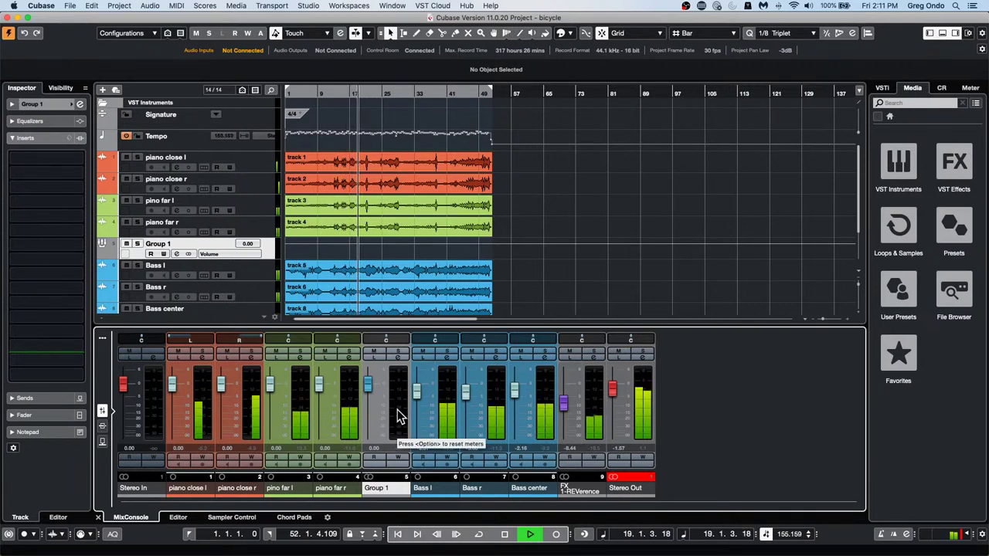
{"action": "key", "text": "space"}
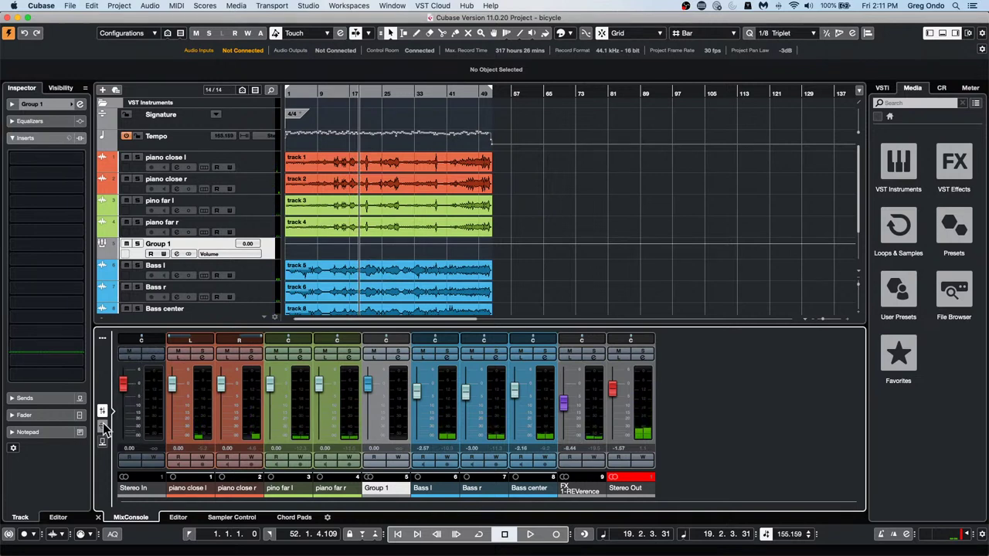
Start playback and assign Group 1 as the second send on piano close l, with the fader meters in view.
{"action": "key", "text": "space"}
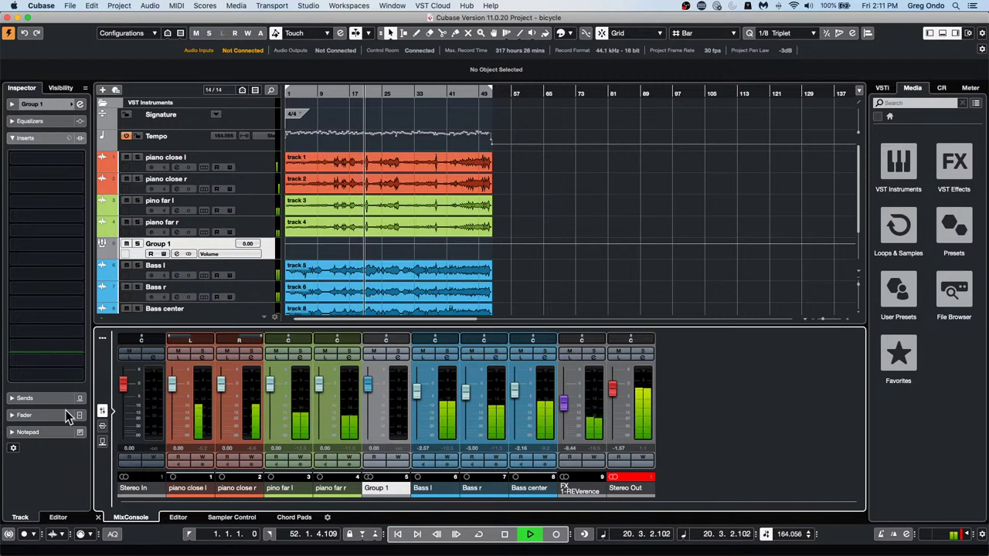
{"action": "left_click", "coordinate": [102, 442]}
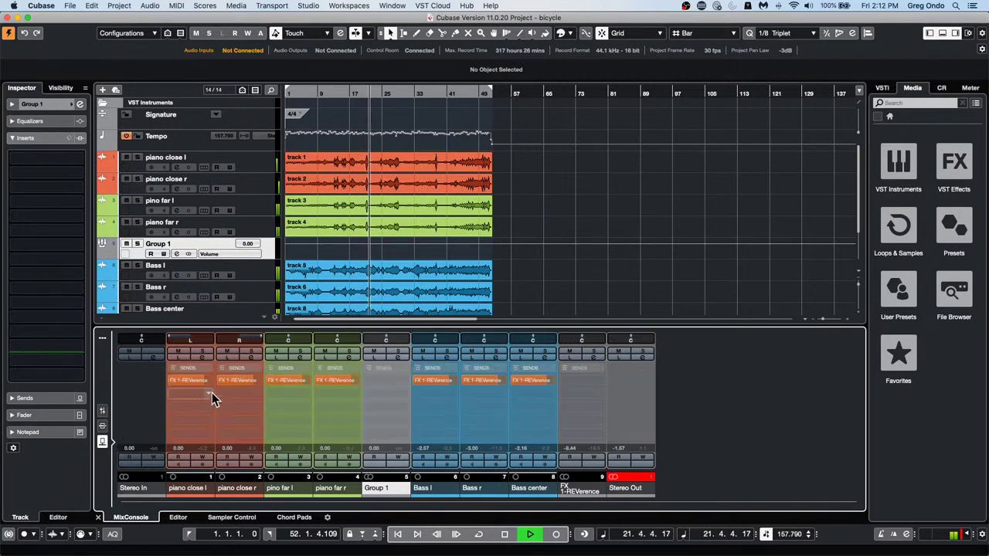
{"action": "left_click", "coordinate": [211, 395]}
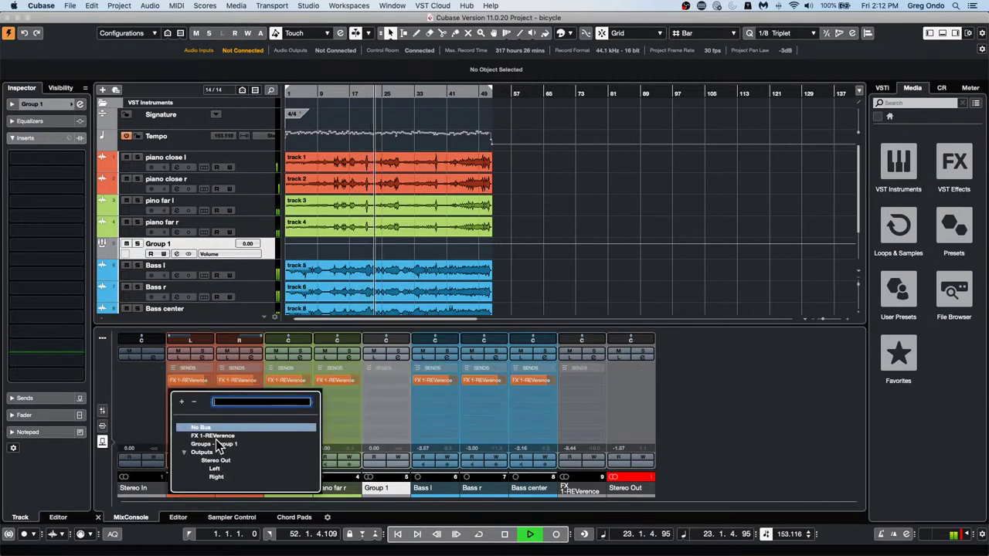
{"action": "left_click", "coordinate": [217, 444]}
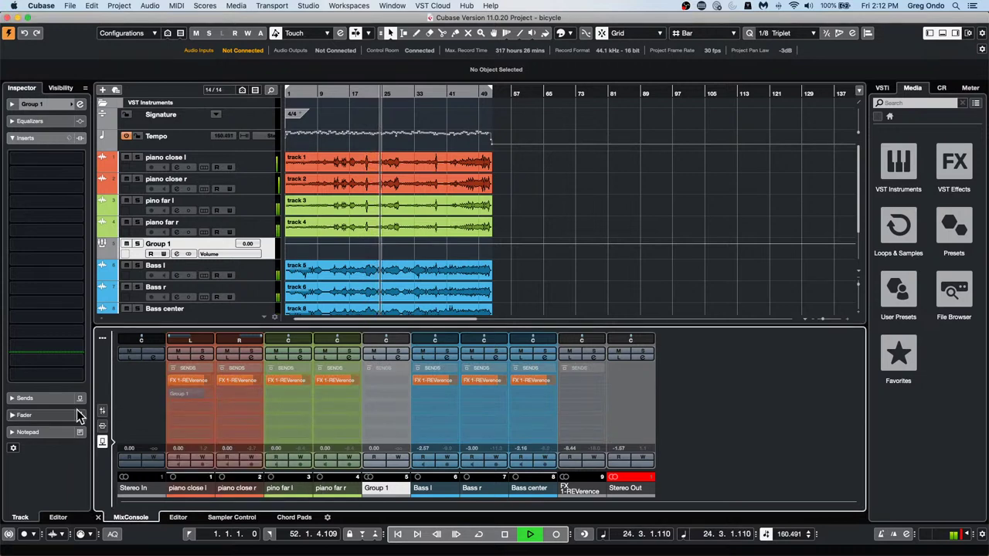
{"action": "left_click", "coordinate": [102, 410]}
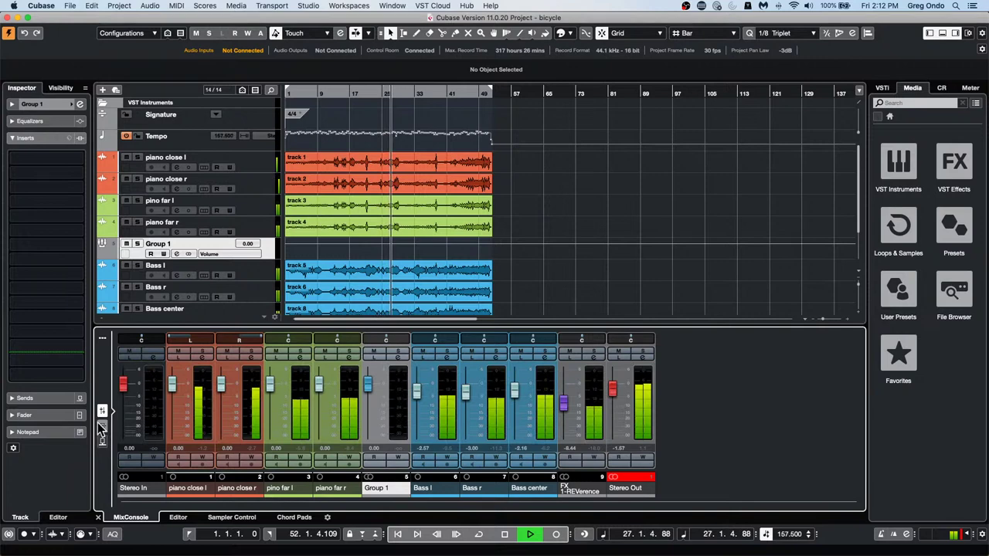
Activate the Group 1 send on piano close l, check the group's meter and stop playback.
{"action": "left_click", "coordinate": [203, 358]}
{"action": "left_click", "coordinate": [203, 358]}
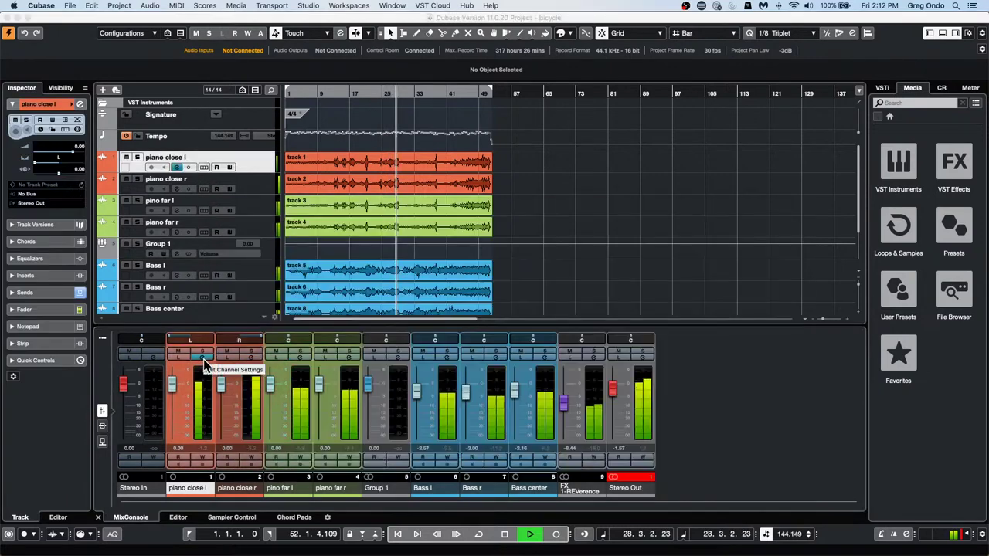
{"action": "left_click", "coordinate": [102, 441]}
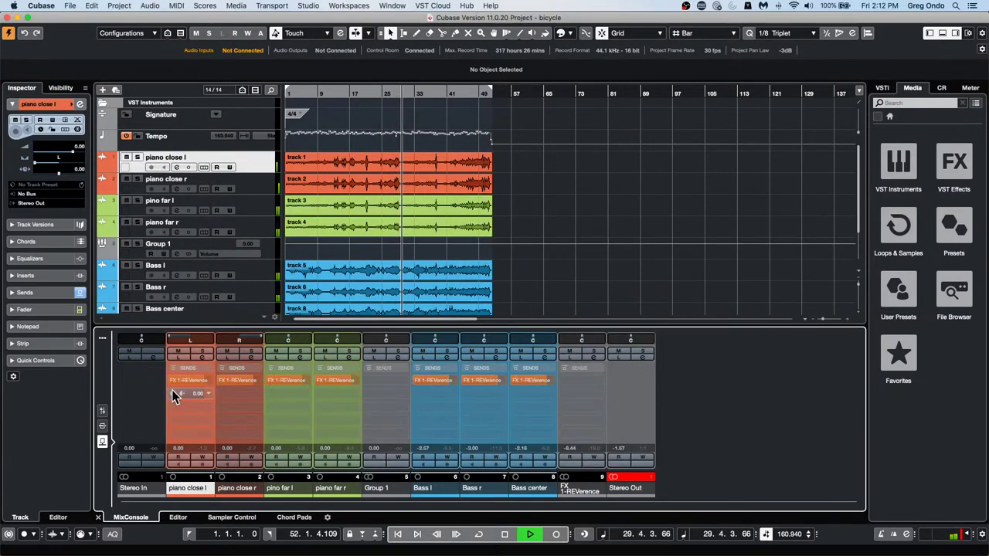
{"action": "left_click", "coordinate": [172, 393]}
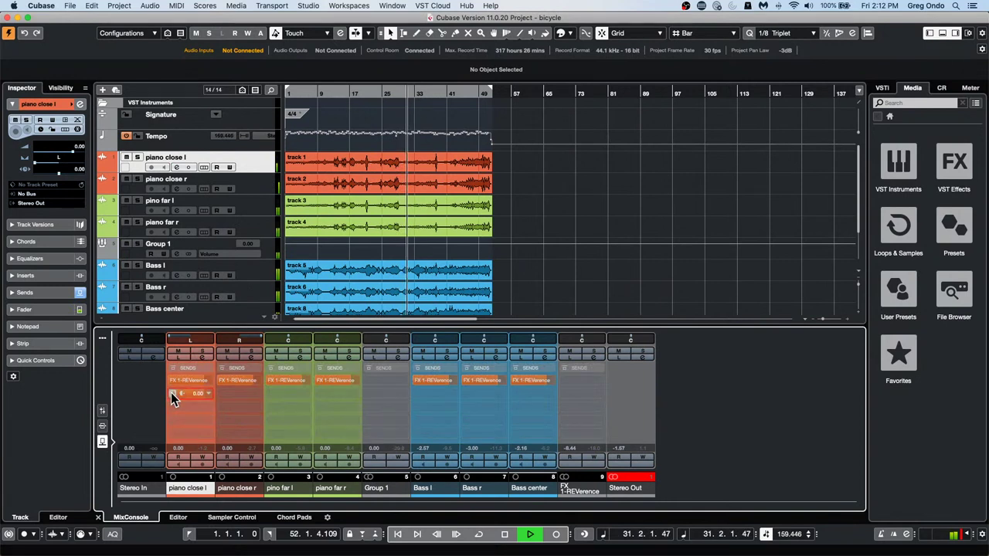
{"action": "left_click", "coordinate": [104, 415]}
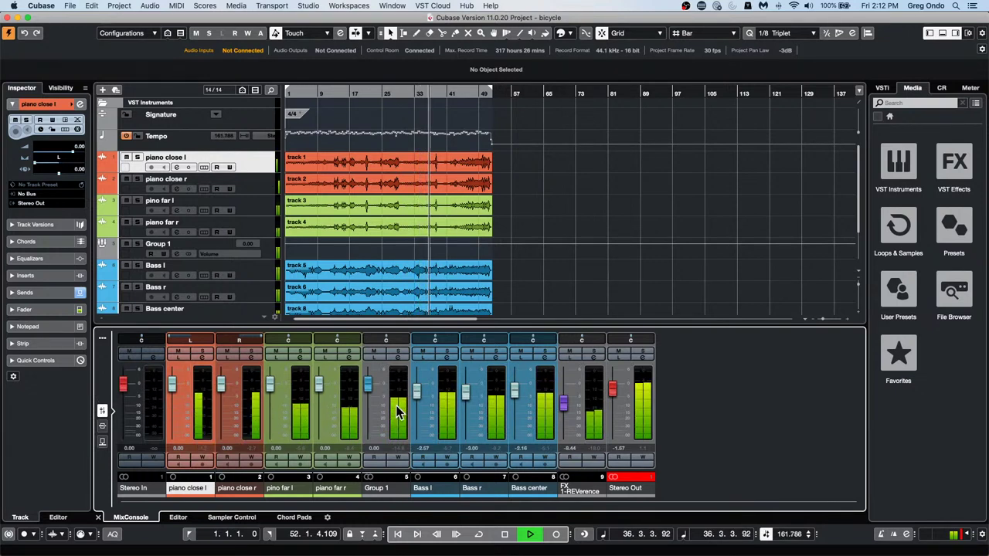
{"action": "key", "text": "space"}
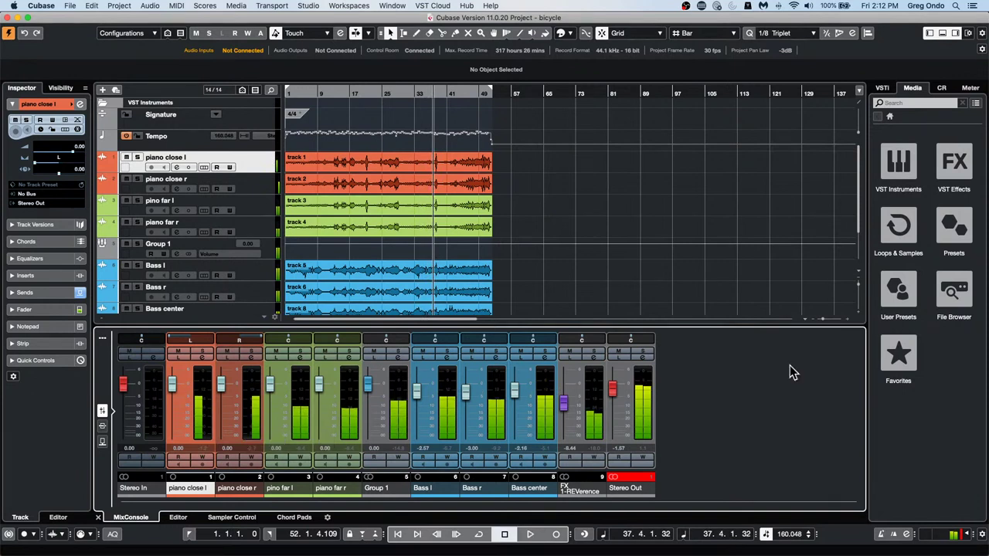
Examine the piano close l sends in its channel settings and in the mixer.
{"action": "left_click", "coordinate": [257, 270]}
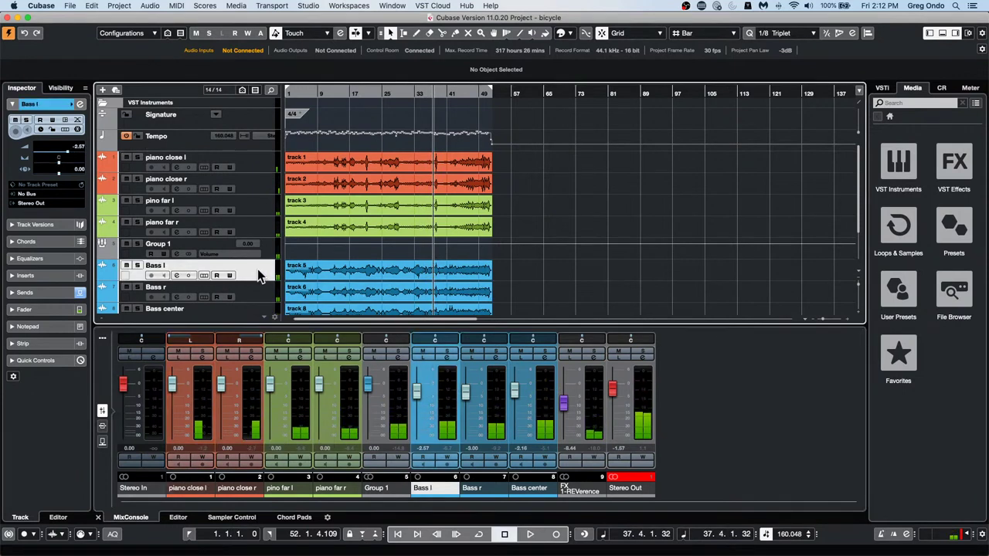
{"action": "scroll", "coordinate": [257, 272], "scroll_direction": "down", "scroll_amount": 1}
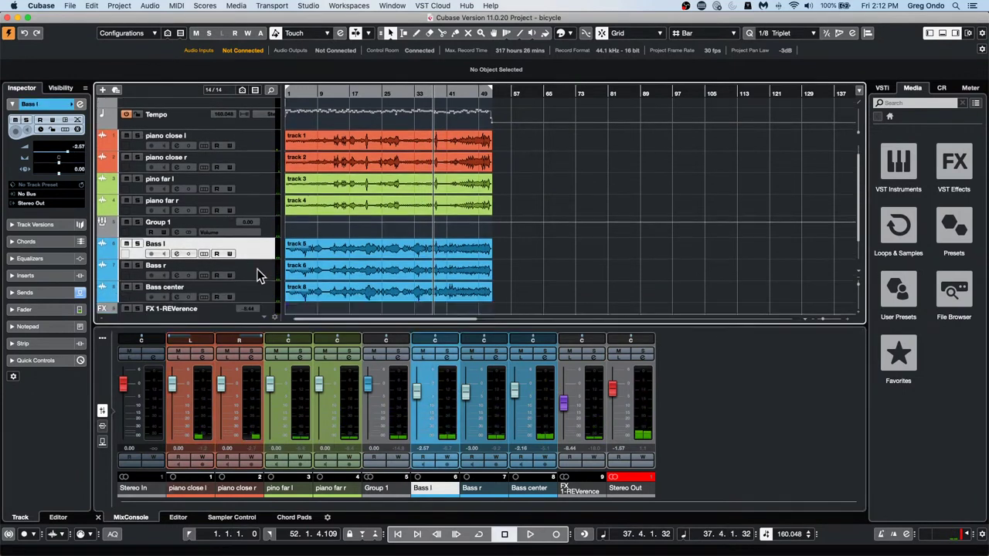
{"action": "scroll", "coordinate": [259, 276], "scroll_direction": "down", "scroll_amount": 2}
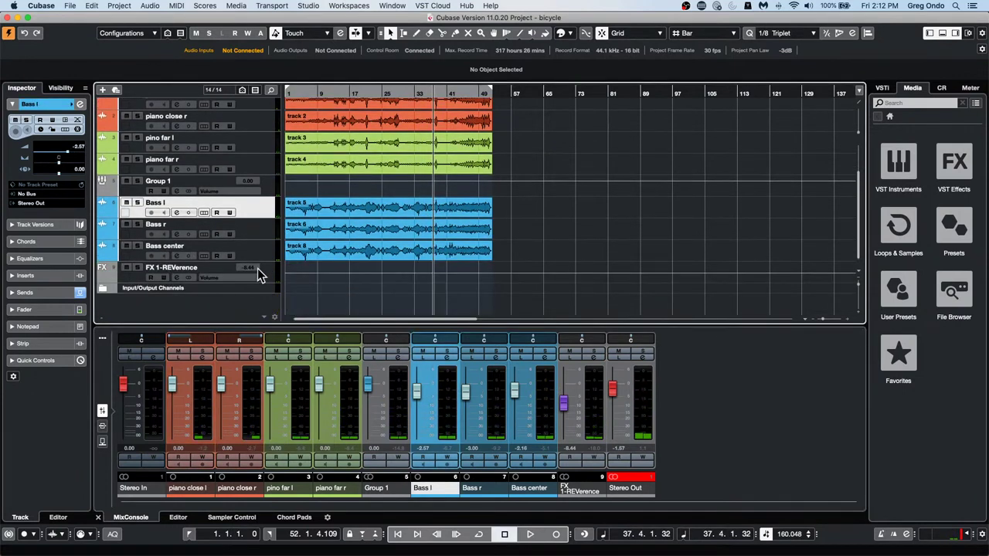
{"action": "left_click", "coordinate": [204, 357]}
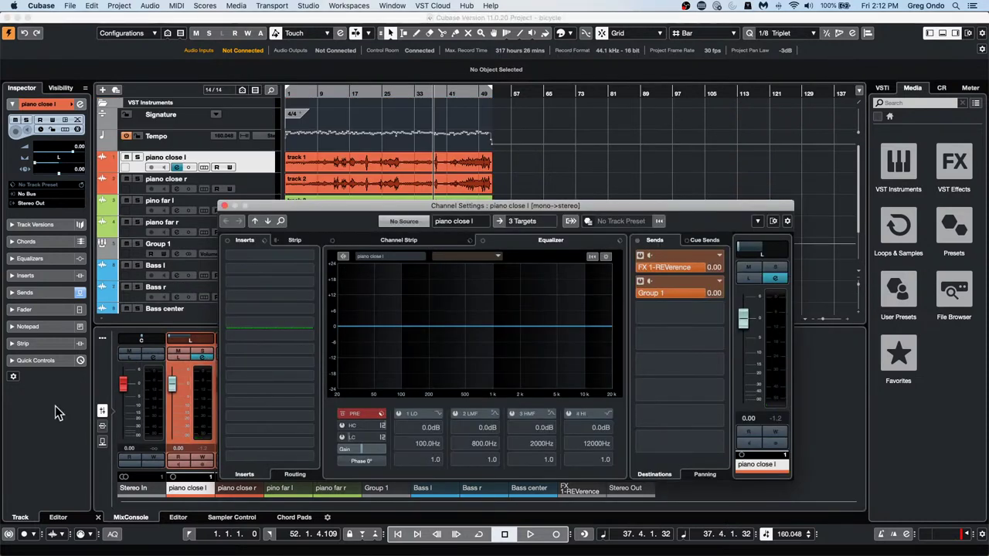
{"action": "left_click", "coordinate": [102, 441]}
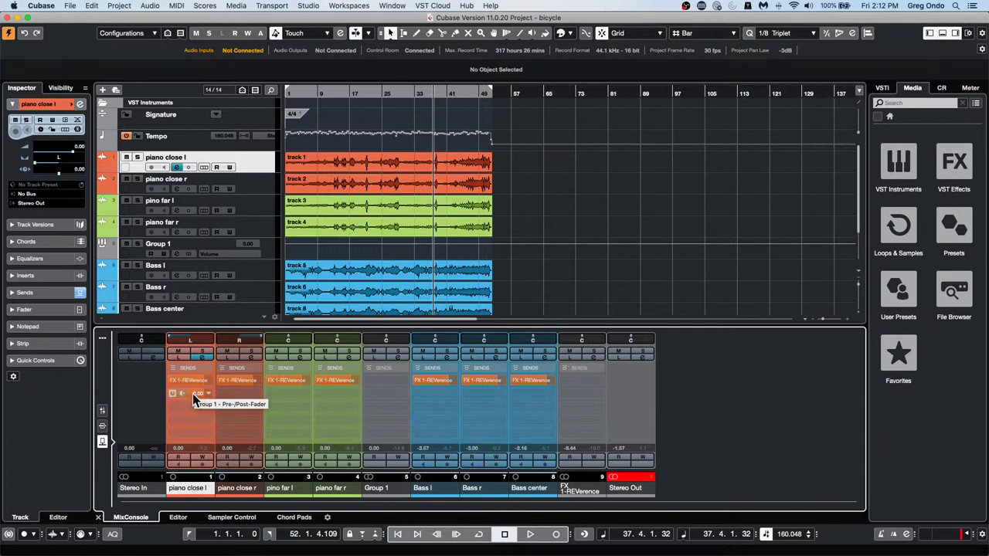
Select Bass l, Bass r and Bass center and add a stereo group channel fed by the selected channels, routed to Stereo Out.
{"action": "left_click", "coordinate": [255, 269]}
{"action": "scroll", "coordinate": [255, 282], "scroll_direction": "down", "scroll_amount": 3}
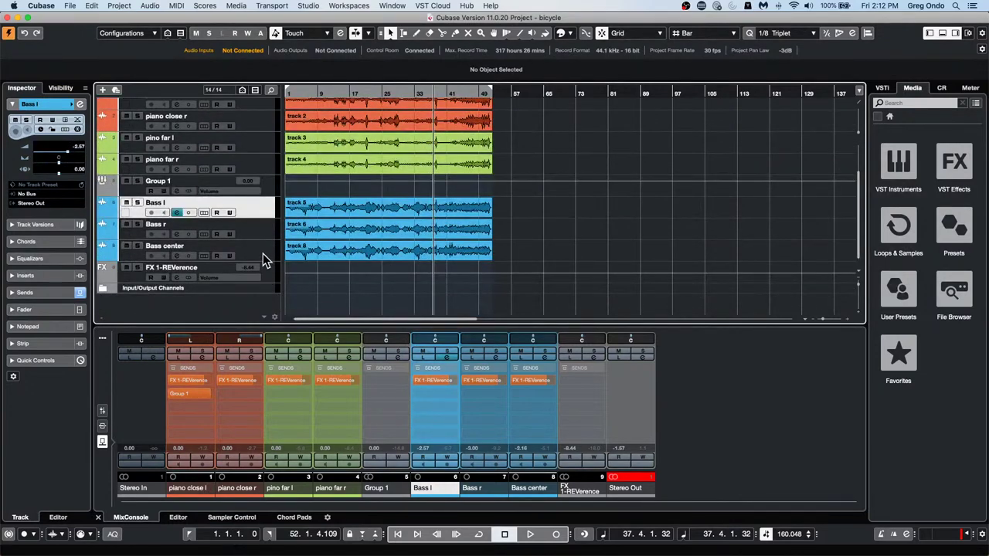
{"action": "left_click", "coordinate": [263, 253], "text": "shift"}
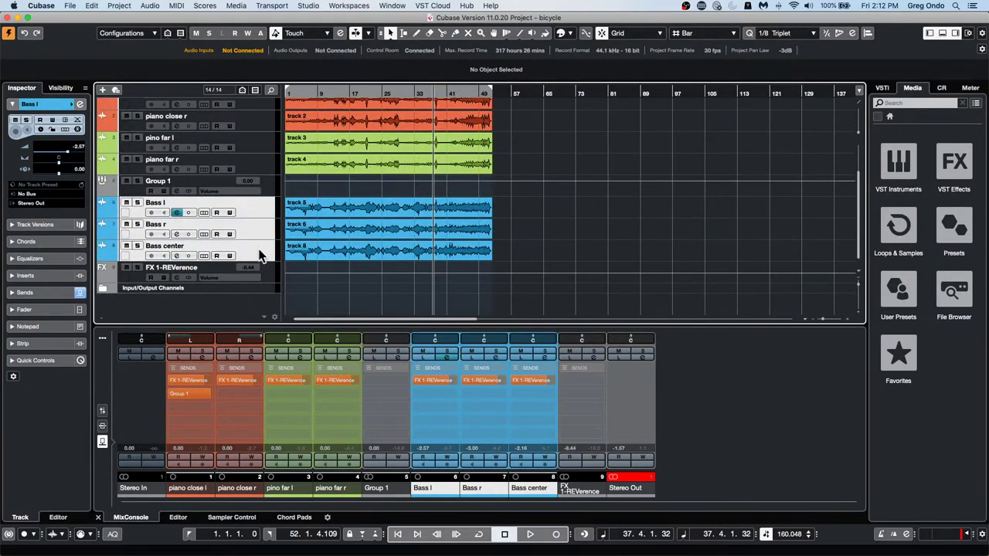
{"action": "right_click", "coordinate": [259, 255]}
{"action": "mouse_move", "coordinate": [319, 261]}
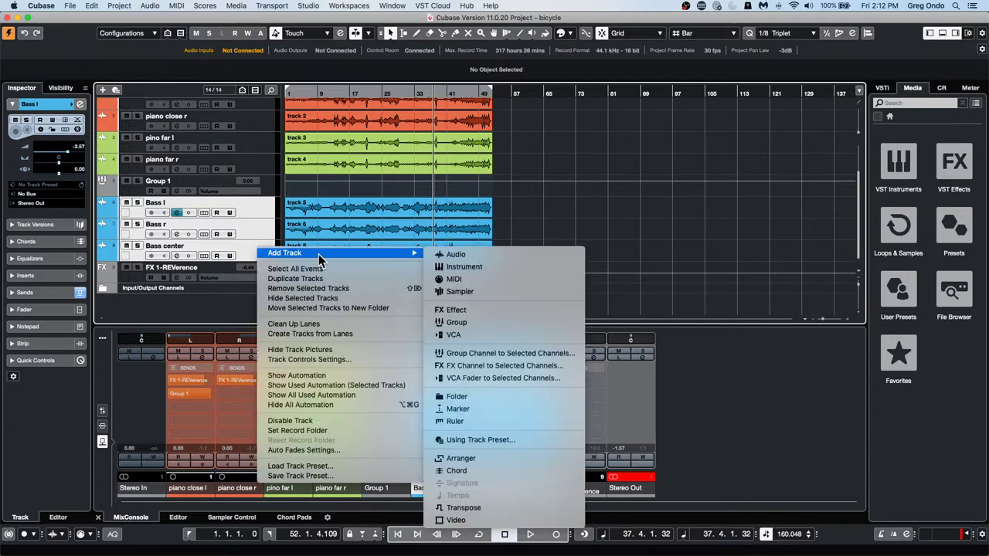
{"action": "left_click", "coordinate": [493, 353]}
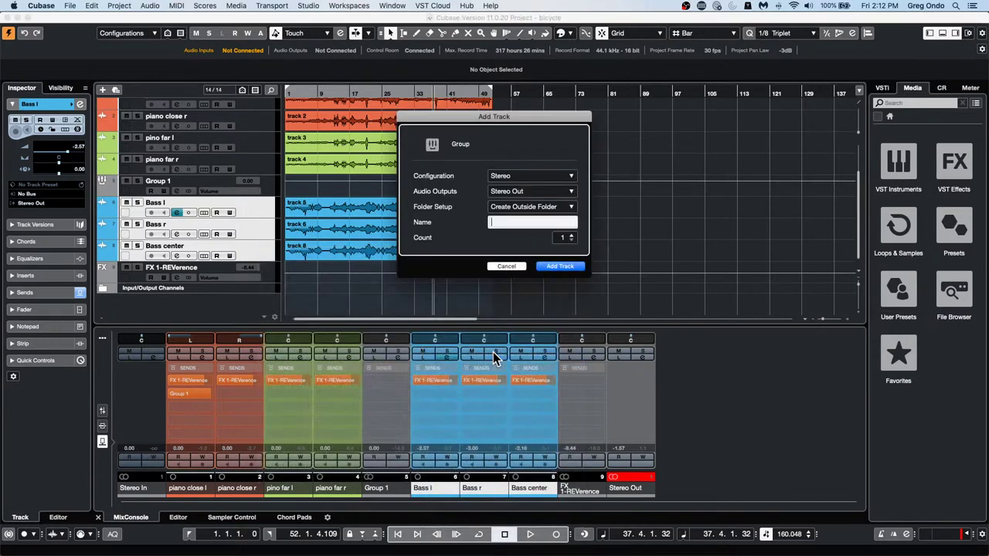
{"action": "left_click", "coordinate": [558, 266]}
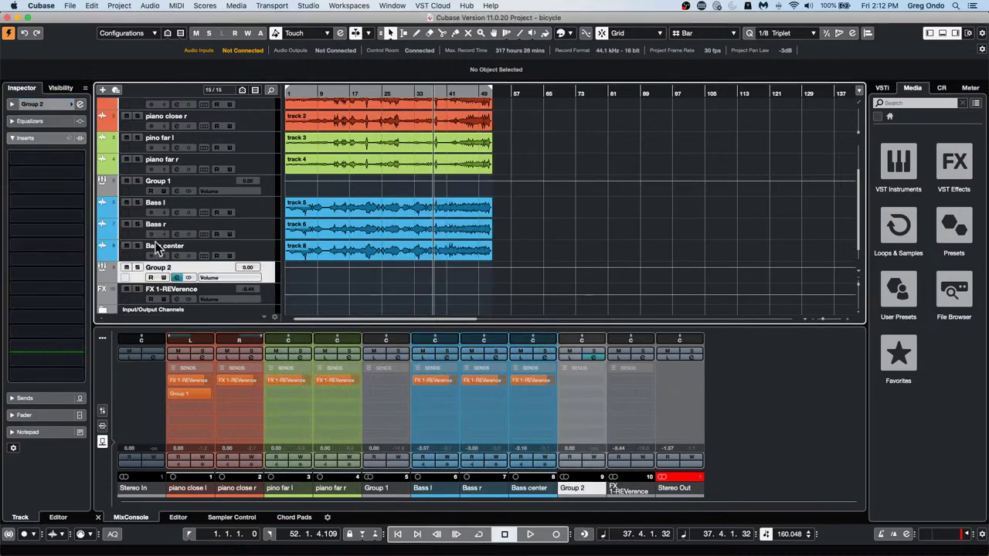
Play the project with the faders shown, solo and unsolo Group 2 to hear the grouped basses, and stop playback.
{"action": "key", "text": "space"}
{"action": "left_click", "coordinate": [103, 408]}
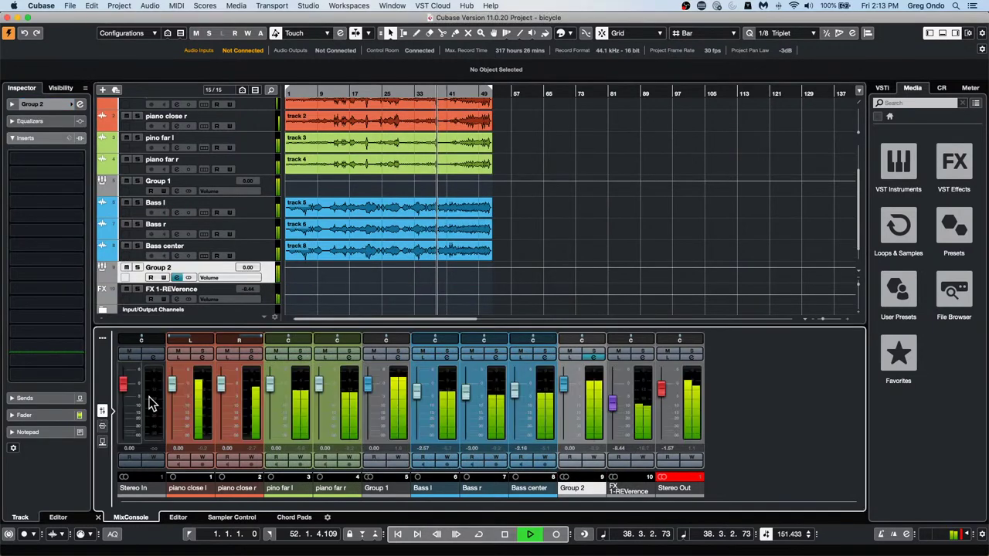
{"action": "left_click", "coordinate": [594, 355]}
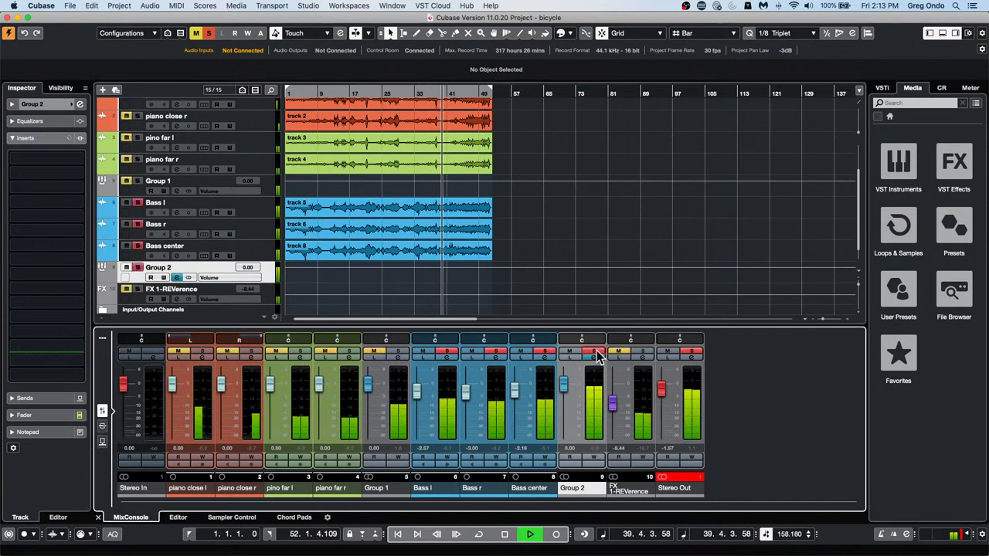
{"action": "left_click", "coordinate": [594, 354]}
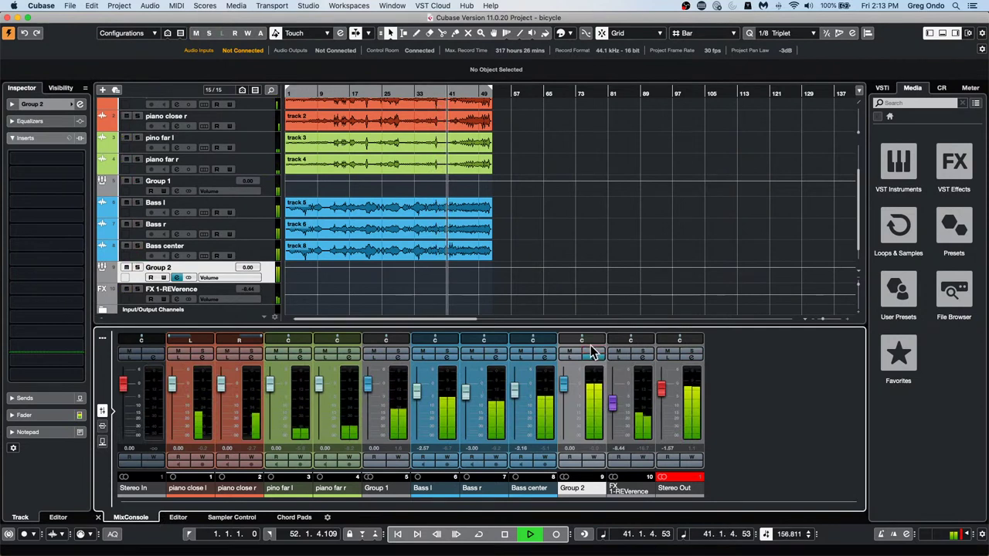
{"action": "key", "text": "space"}
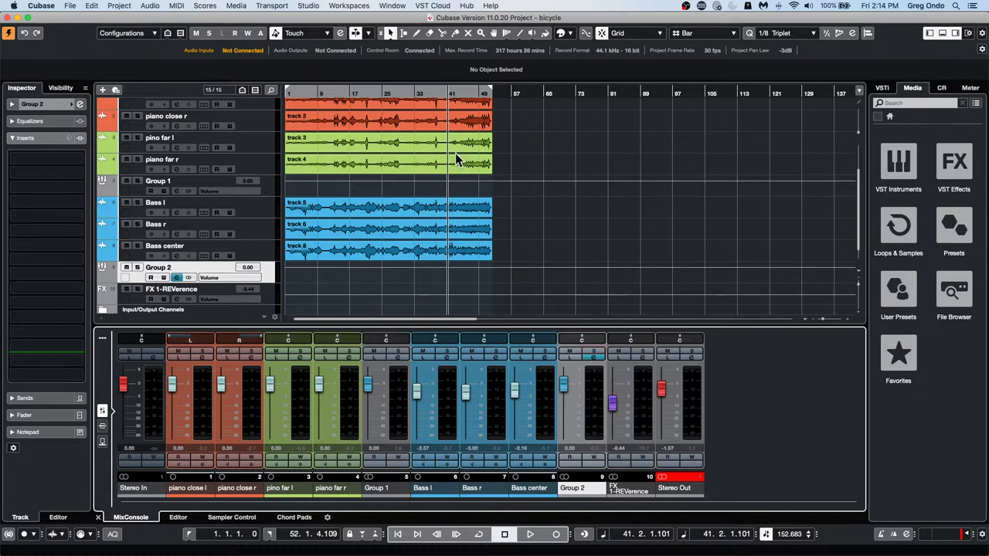
Open the recent project jump off.cpr.
{"action": "left_click", "coordinate": [71, 6]}
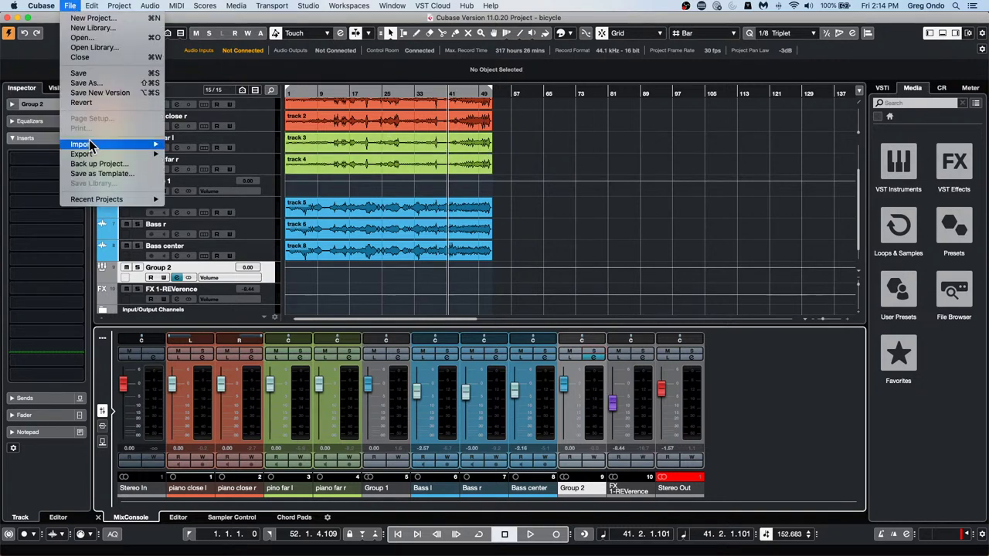
{"action": "mouse_move", "coordinate": [97, 200]}
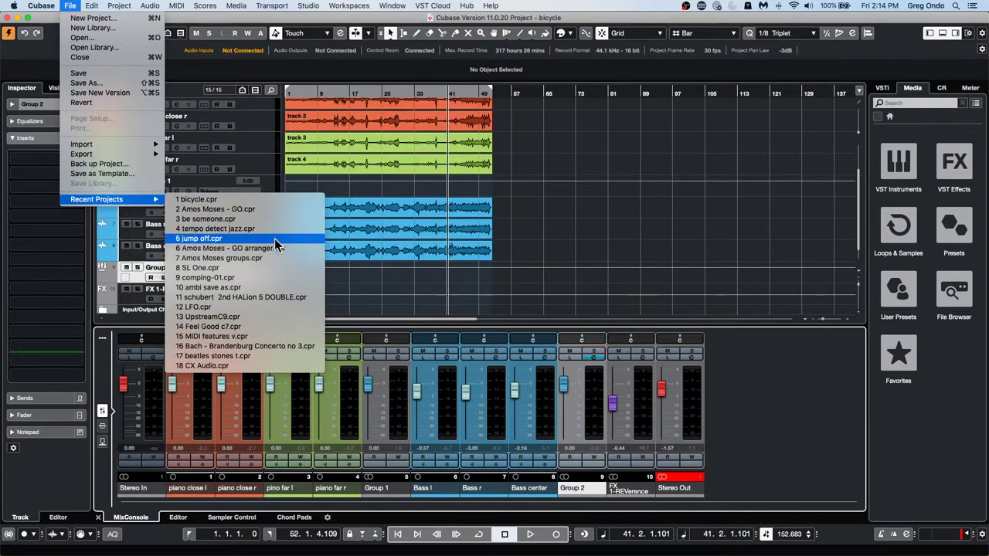
{"action": "left_click", "coordinate": [274, 239]}
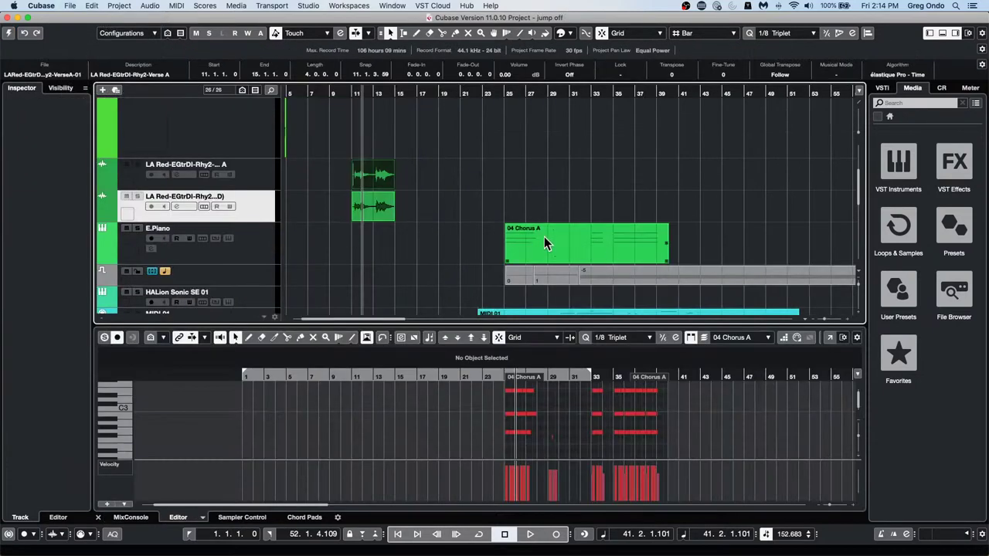
Activate the project and show the whole 04 Chorus A part in a separate Key Editor window.
{"action": "left_click", "coordinate": [533, 237]}
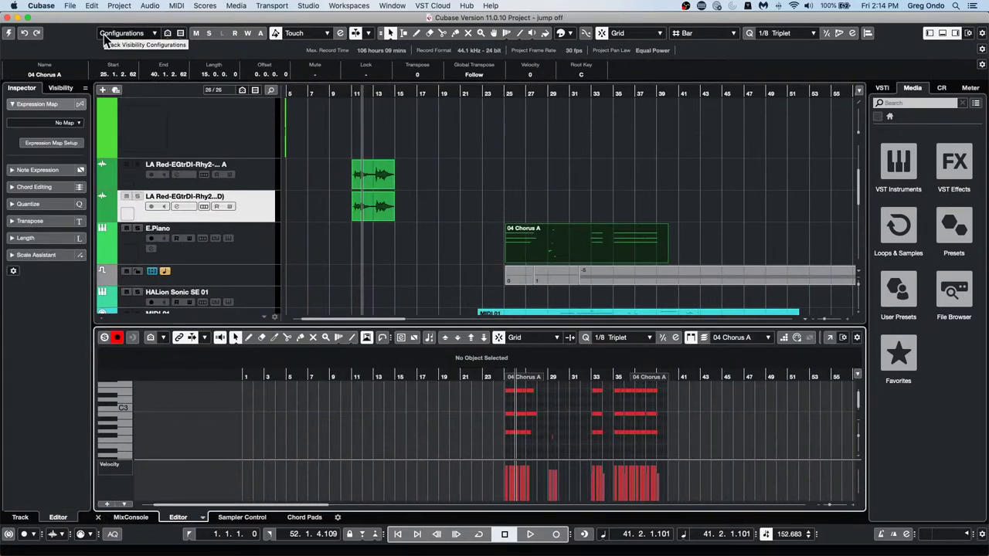
{"action": "left_click", "coordinate": [8, 33]}
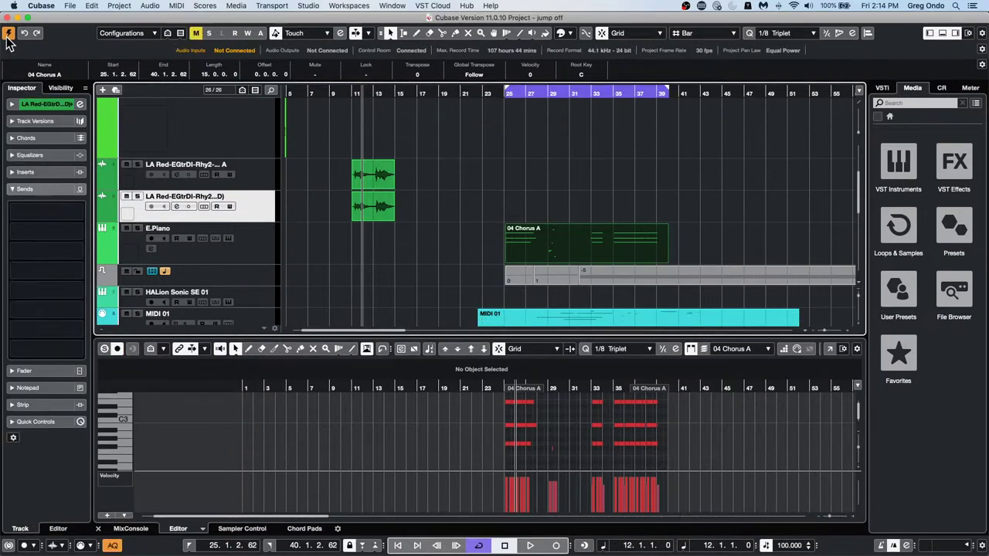
{"action": "left_click", "coordinate": [830, 348]}
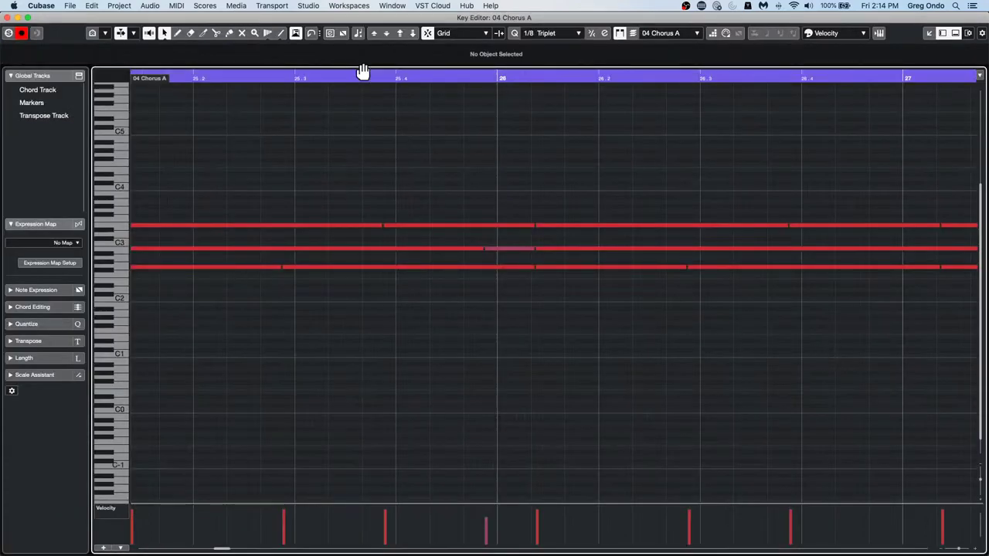
{"action": "left_click_drag", "start_coordinate": [371, 75], "coordinate": [409, 65]}
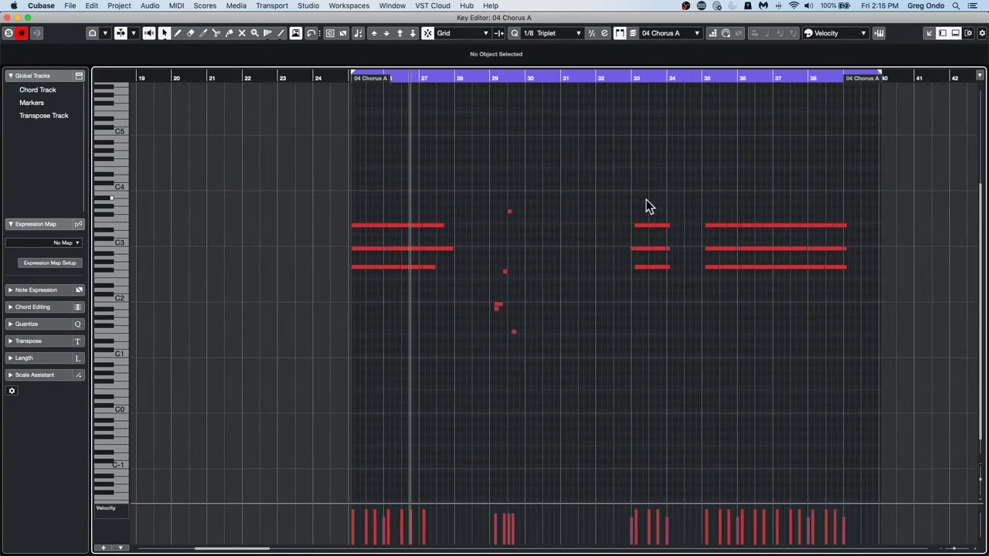
Set Scale Legato to 100, apply legato to the E3 notes around bars 33 to 35, and undo the length change.
{"action": "left_click_drag", "start_coordinate": [646, 200], "coordinate": [715, 238]}
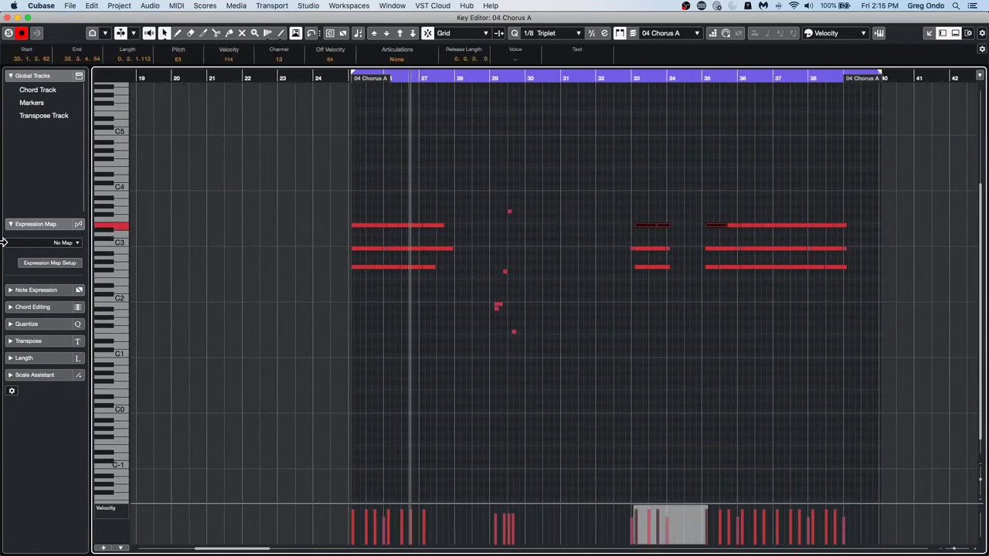
{"action": "left_click", "coordinate": [48, 357]}
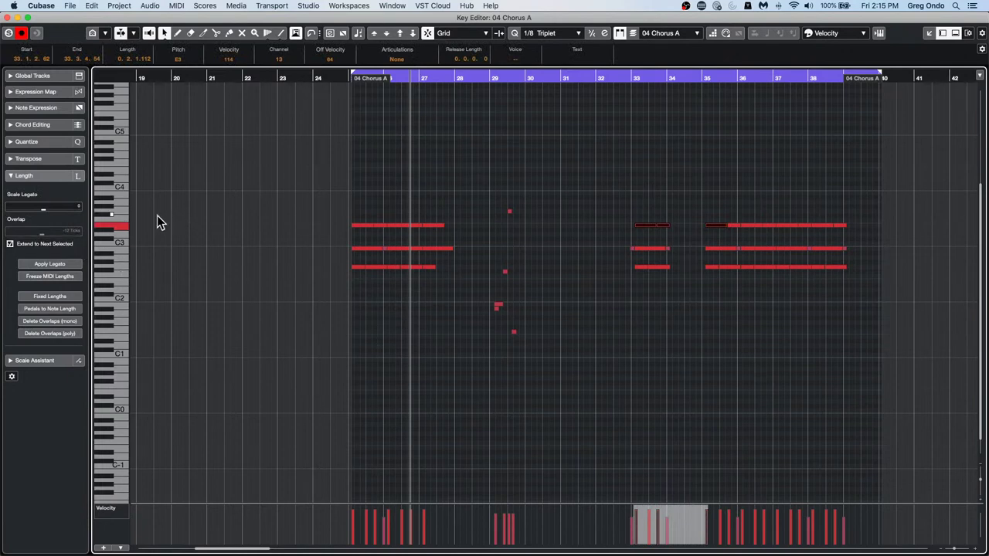
{"action": "double_click", "coordinate": [52, 207]}
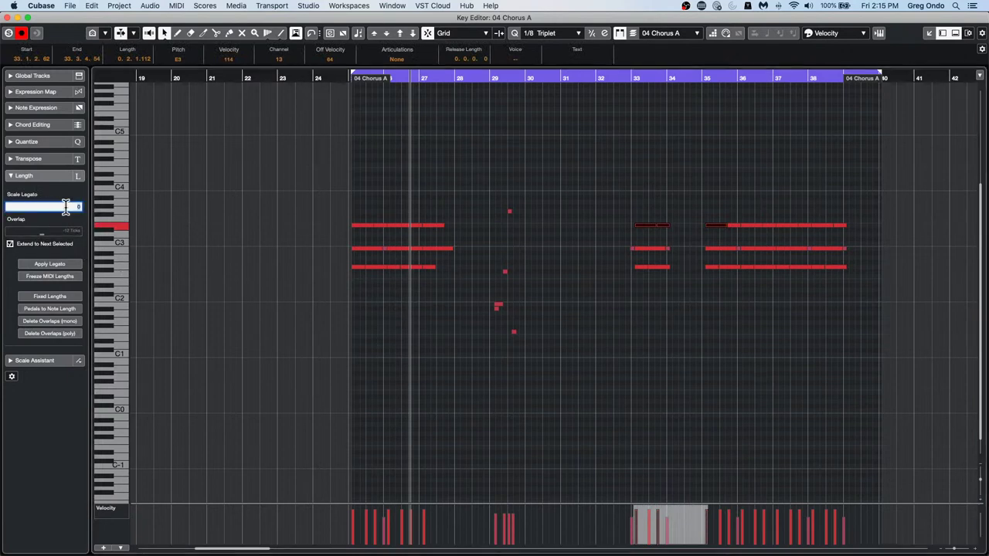
{"action": "key", "text": "Return"}
{"action": "left_click", "coordinate": [51, 263]}
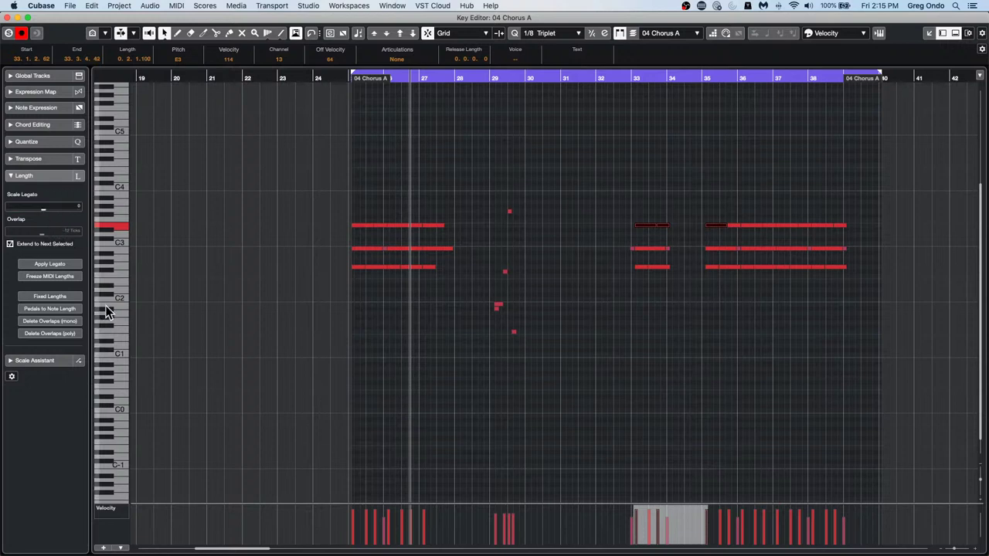
{"action": "left_click", "coordinate": [51, 265]}
{"action": "left_click", "coordinate": [600, 360]}
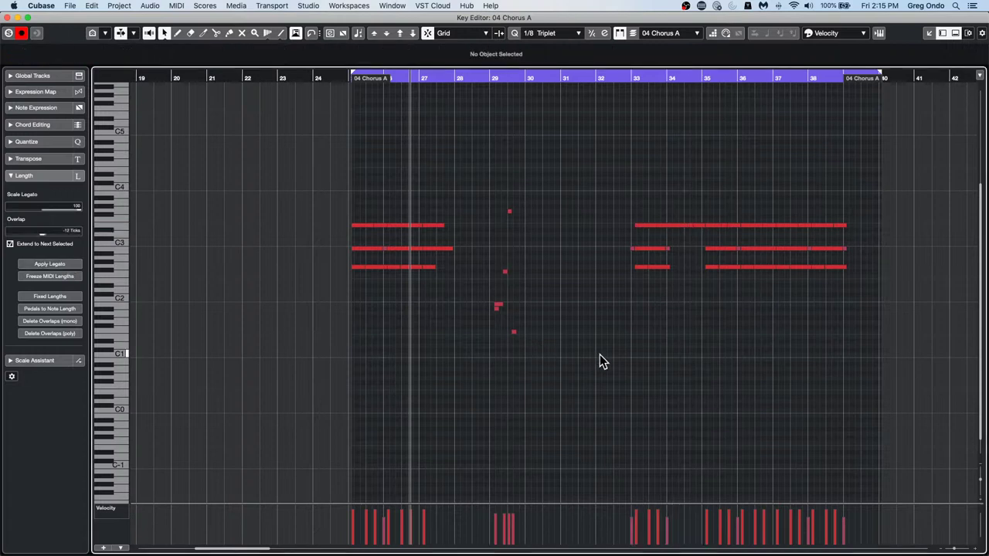
{"action": "key", "text": "super+z"}
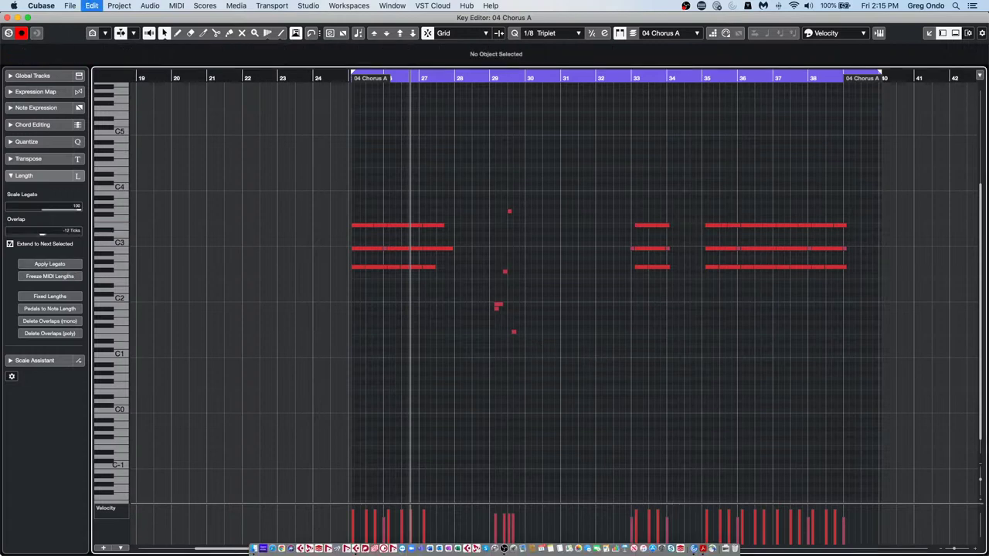
Try applying legato to the whole part and to the chord notes in bars 33 to 36, undoing each attempt.
{"action": "left_click", "coordinate": [57, 264]}
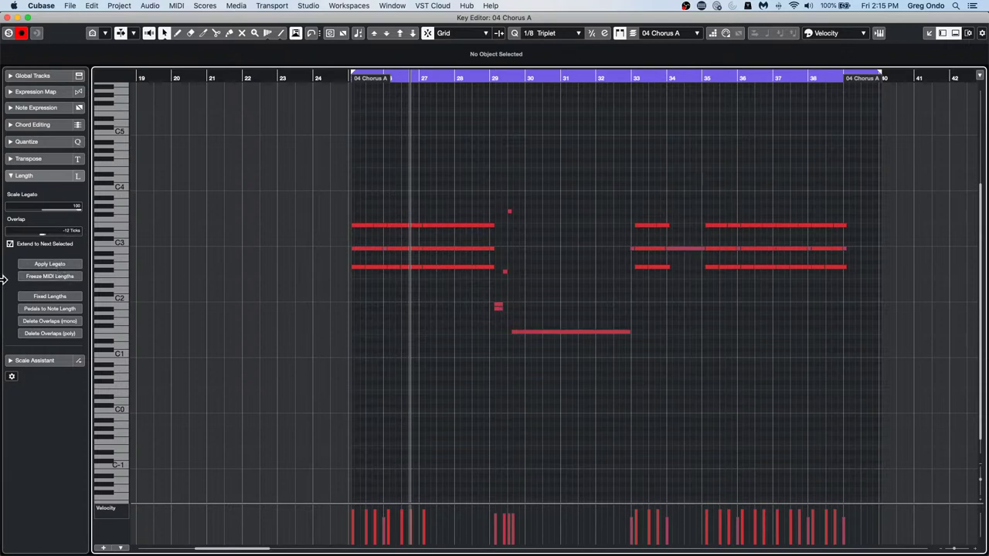
{"action": "key", "text": "super+z"}
{"action": "left_click_drag", "start_coordinate": [632, 196], "coordinate": [775, 302]}
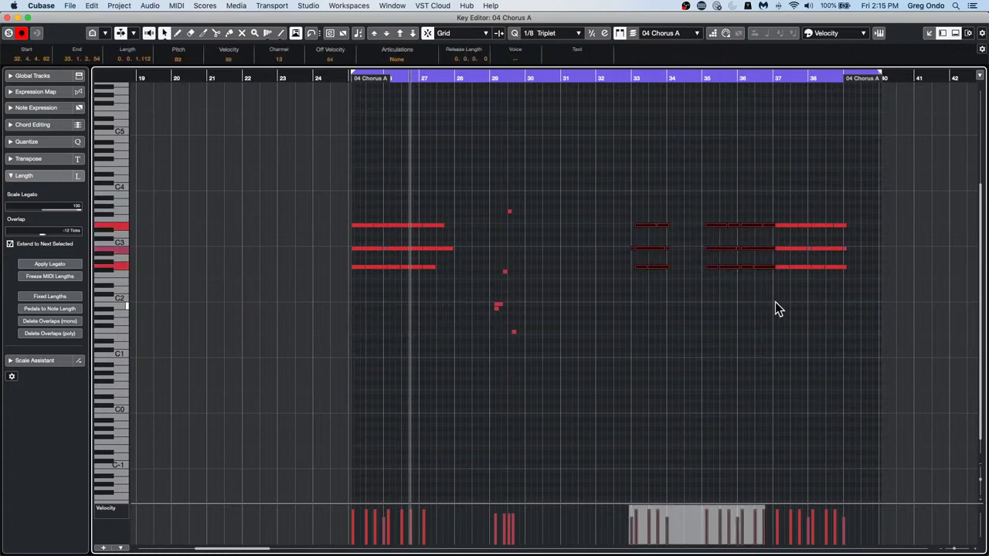
{"action": "left_click", "coordinate": [52, 263]}
{"action": "left_click", "coordinate": [706, 306]}
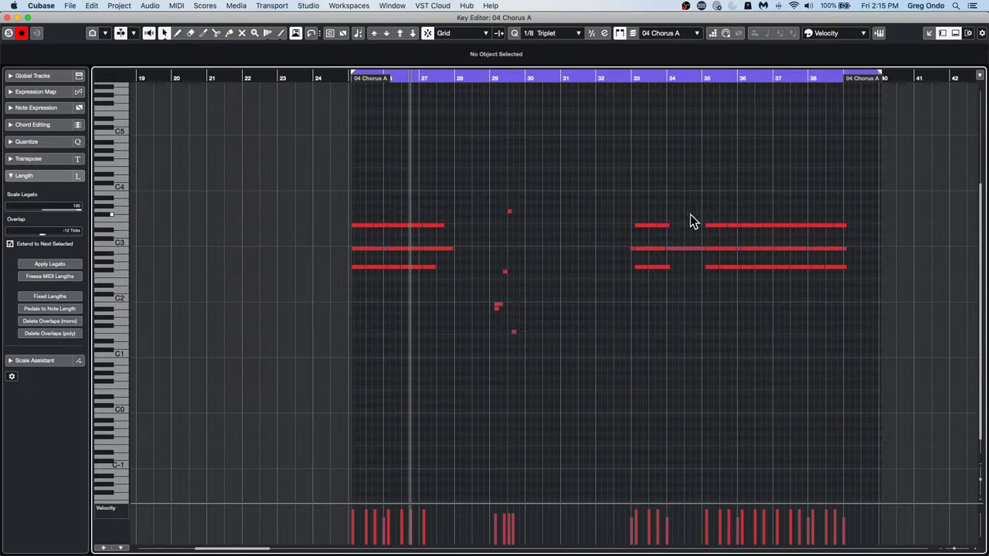
{"action": "key", "text": "super+z"}
Apply legato to the chord notes in bars 33 to 36 with Extend to Next Selected off and Overlap 0, and close the Key Editor.
{"action": "left_click_drag", "start_coordinate": [609, 198], "coordinate": [770, 329]}
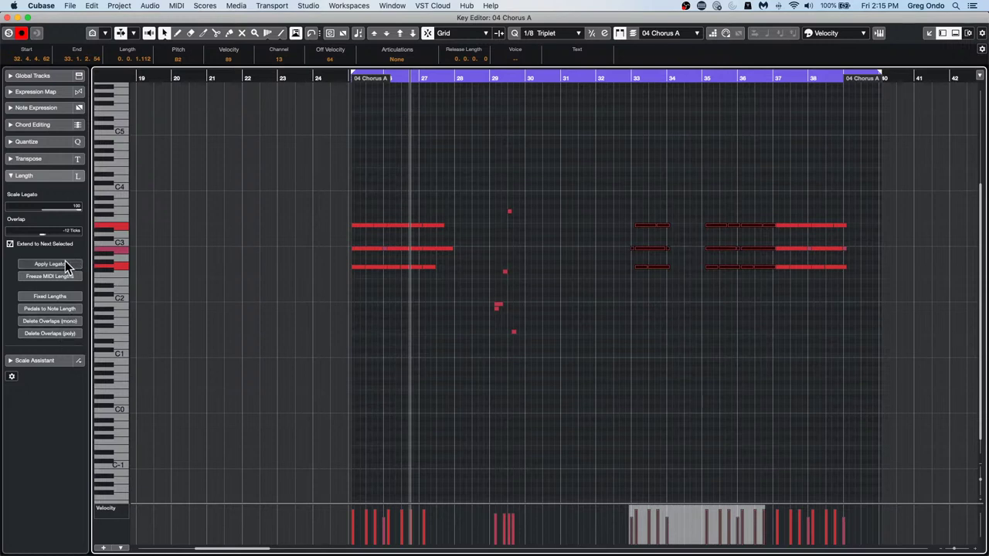
{"action": "left_click", "coordinate": [10, 244]}
{"action": "double_click", "coordinate": [62, 232]}
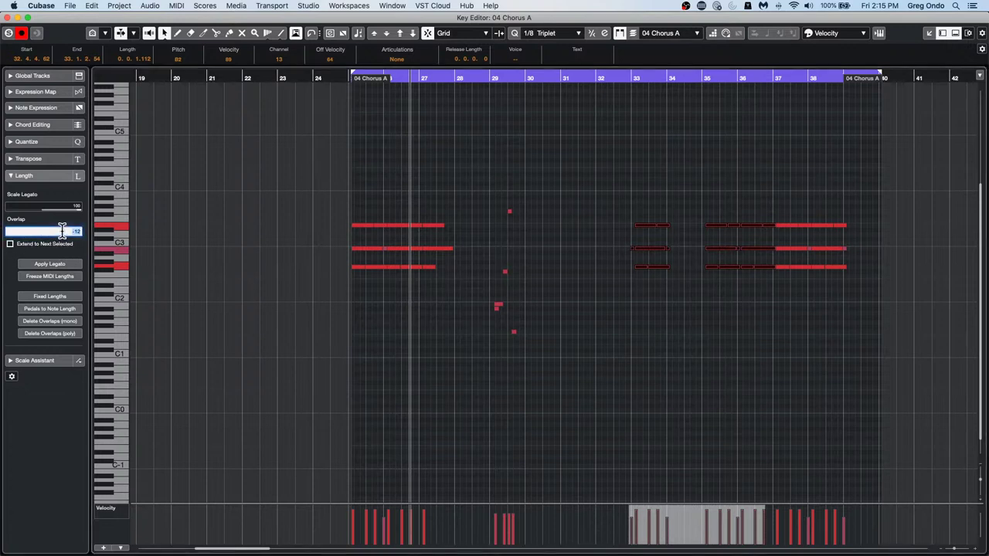
{"action": "type", "text": "0"}
{"action": "key", "text": "Return"}
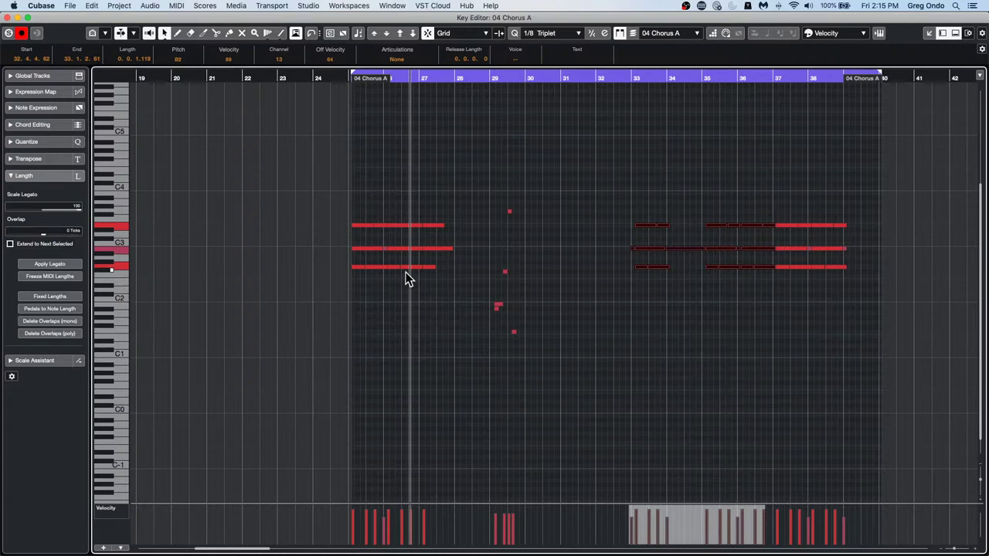
{"action": "left_click", "coordinate": [60, 265]}
{"action": "left_click", "coordinate": [495, 376]}
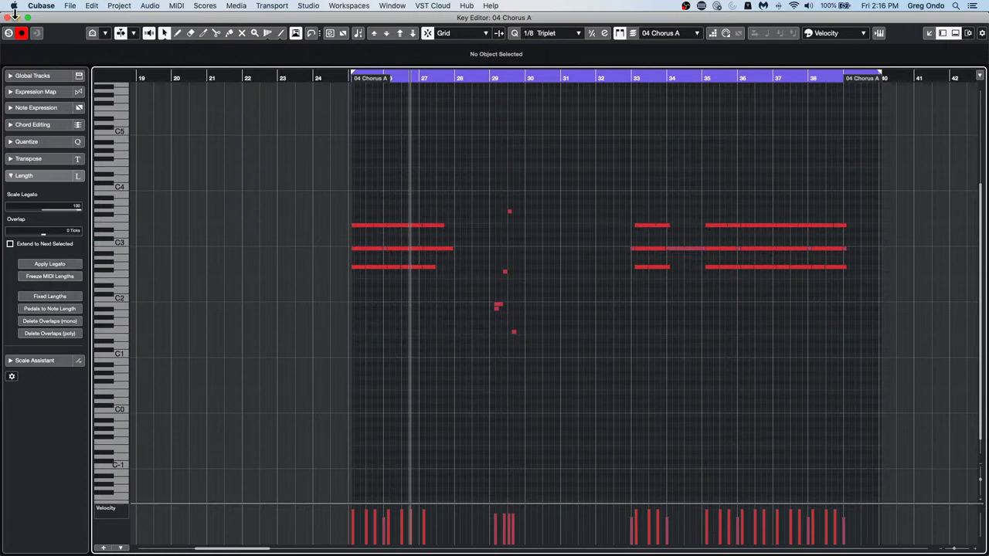
{"action": "left_click", "coordinate": [7, 17]}
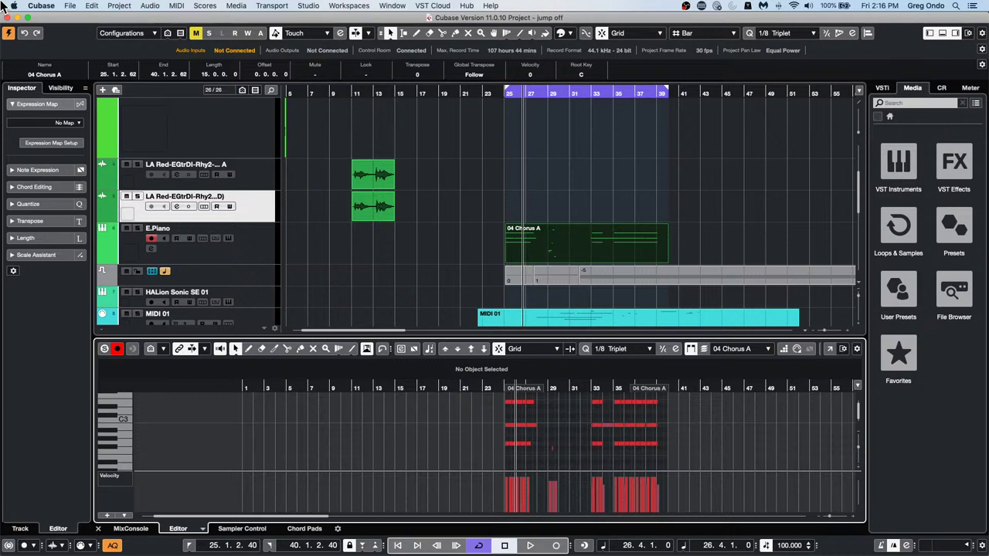
Open the recent project Amos Moses - GO.cpr.
{"action": "scroll", "coordinate": [492, 200], "scroll_direction": "down", "scroll_amount": 1}
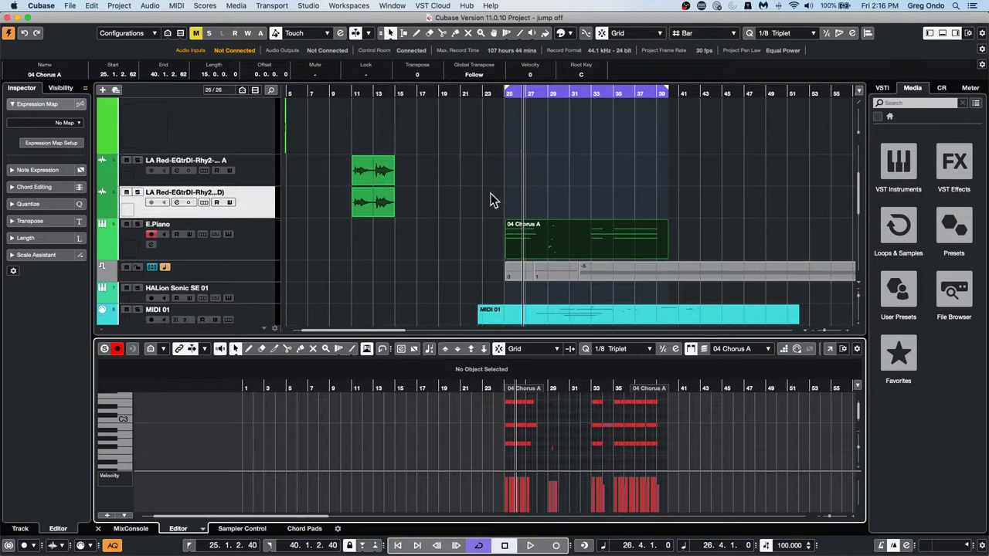
{"action": "scroll", "coordinate": [492, 197], "scroll_direction": "down", "scroll_amount": 3}
{"action": "scroll", "coordinate": [490, 194], "scroll_direction": "up", "scroll_amount": 7}
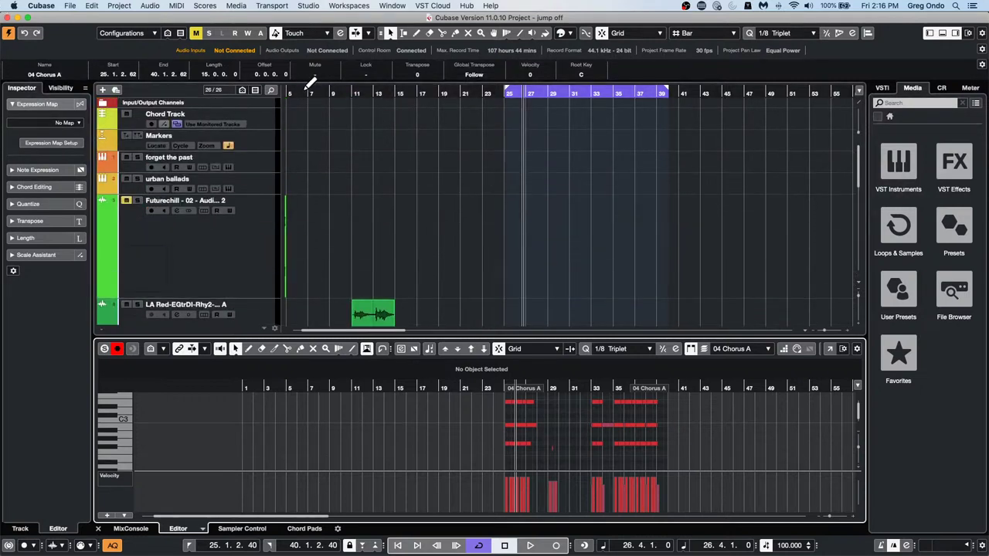
{"action": "left_click", "coordinate": [70, 6]}
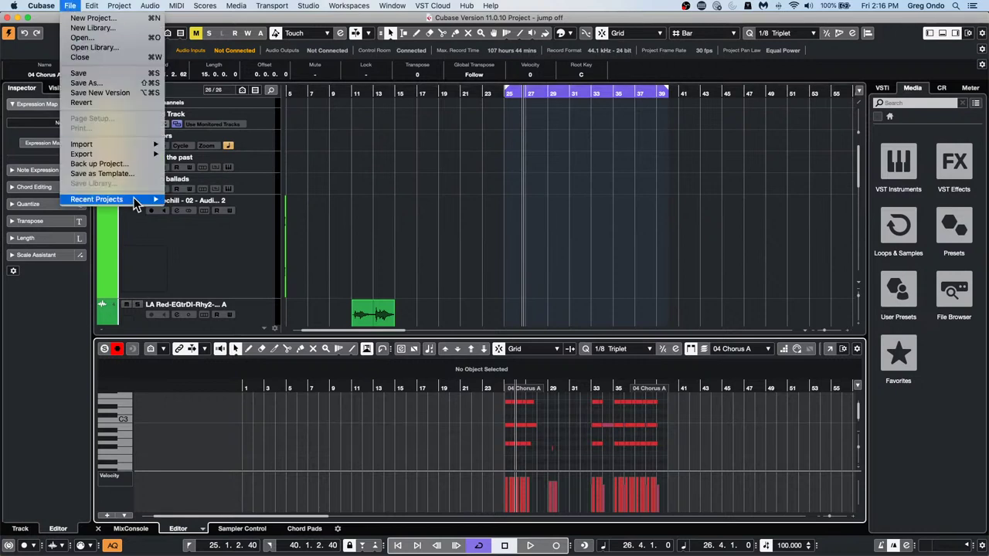
{"action": "mouse_move", "coordinate": [135, 202]}
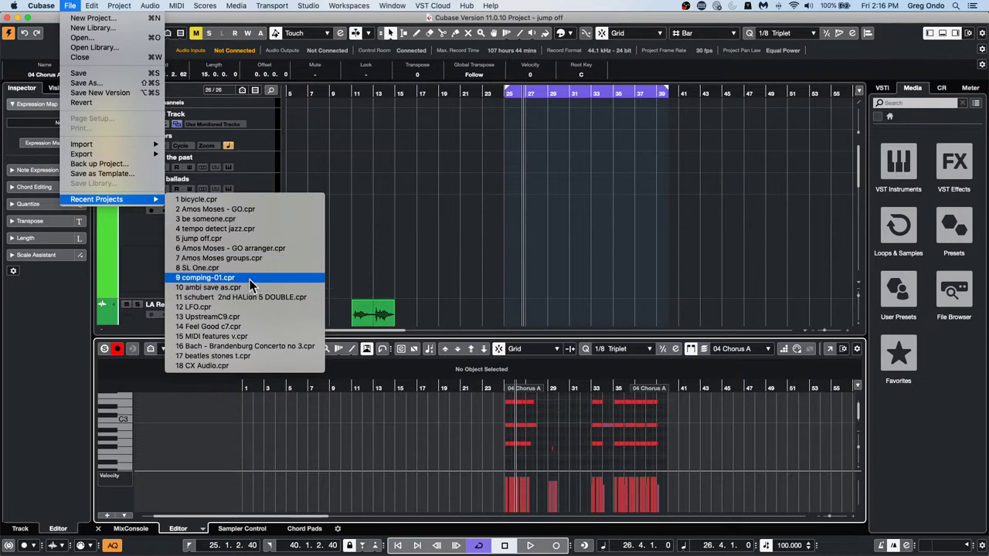
{"action": "left_click", "coordinate": [232, 209]}
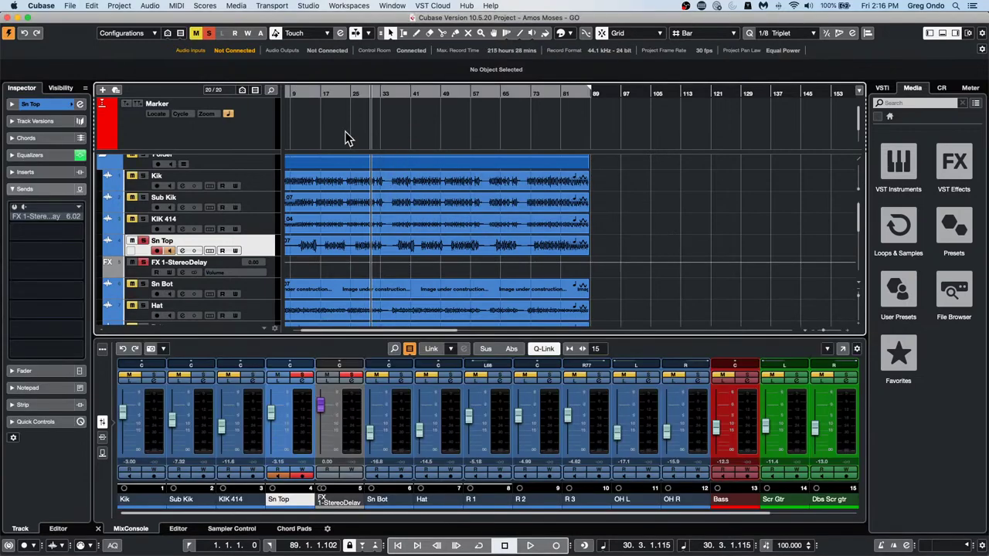
Revert the Amos Moses - GO project to its previously saved version.
{"action": "left_click", "coordinate": [68, 6]}
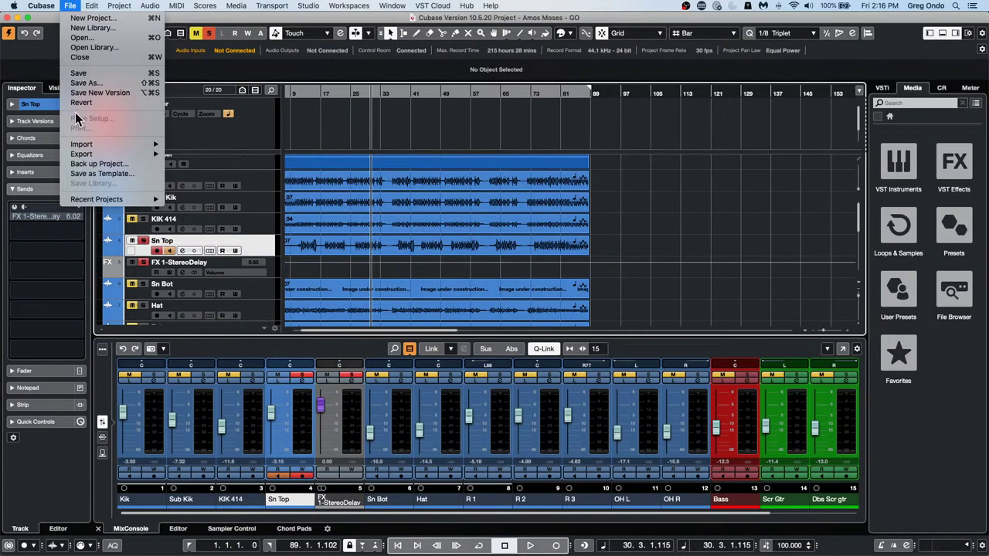
{"action": "left_click", "coordinate": [90, 103]}
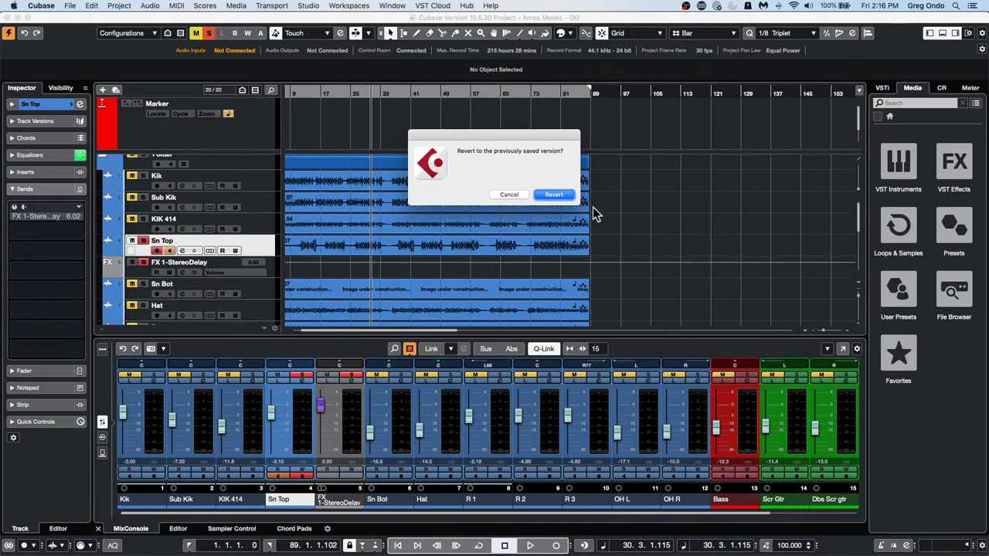
{"action": "left_click", "coordinate": [551, 196]}
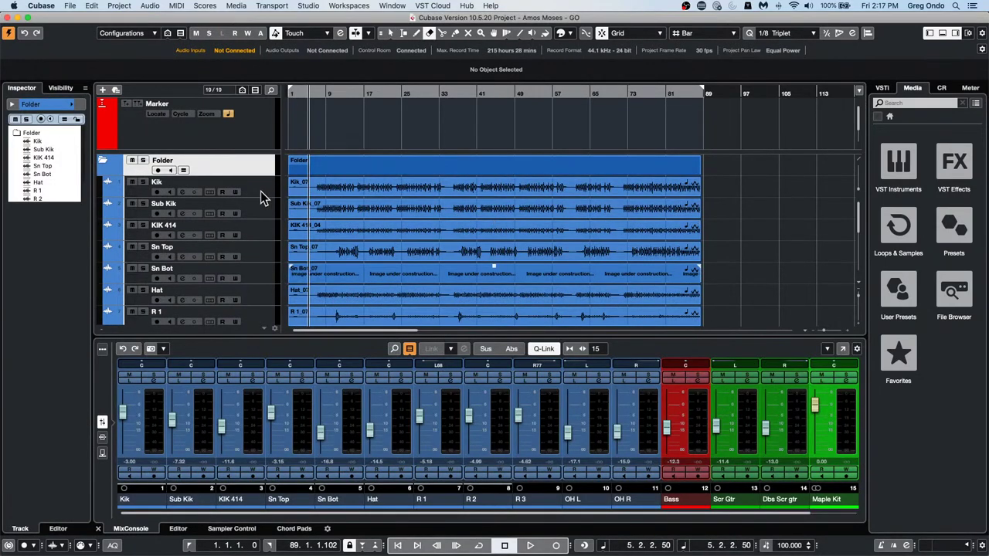
Select the drum tracks from Kik to OH R and add a stereo group channel named "drm bus" to them, routed to Stereo Out outside the folder.
{"action": "left_click", "coordinate": [261, 198]}
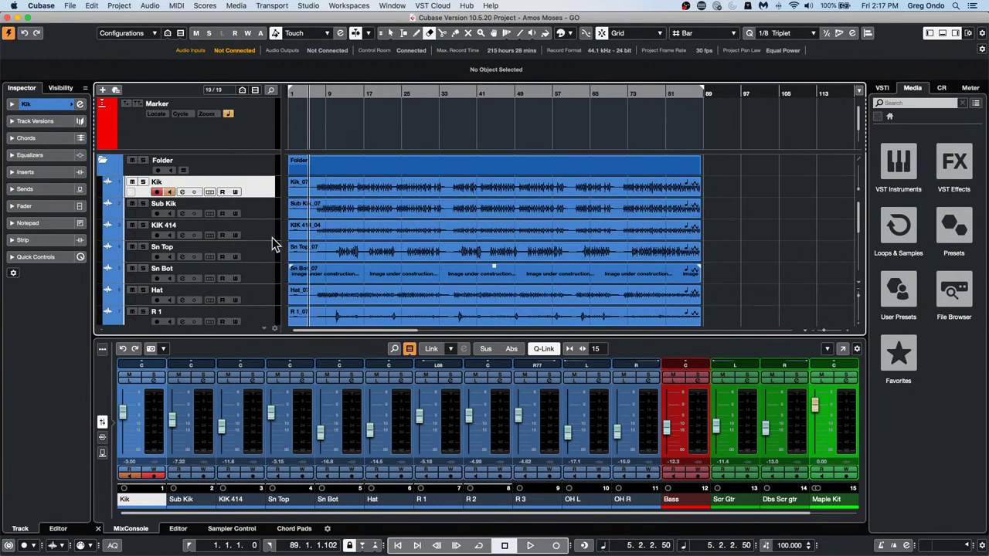
{"action": "scroll", "coordinate": [258, 234], "scroll_direction": "down", "scroll_amount": 8}
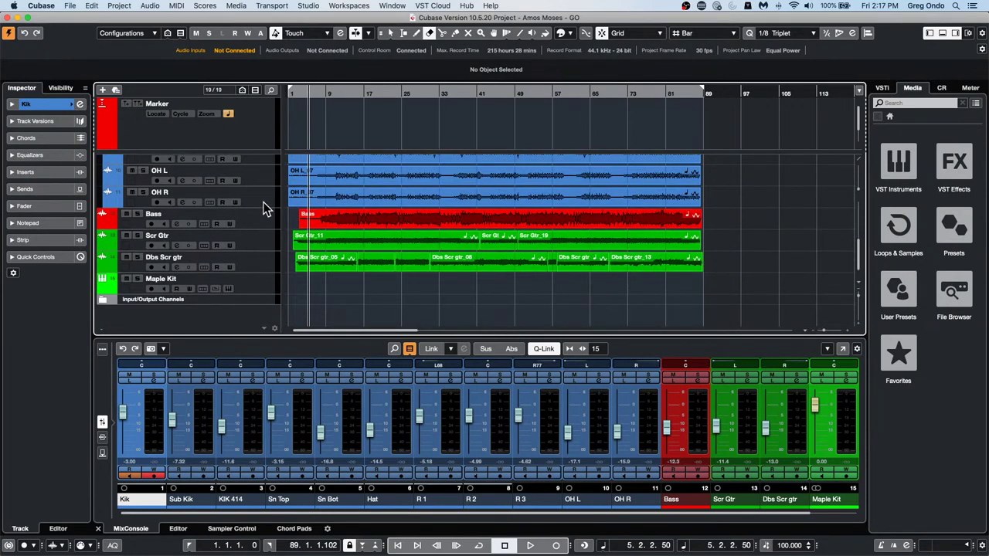
{"action": "left_click", "coordinate": [263, 202], "text": "shift"}
{"action": "scroll", "coordinate": [263, 207], "scroll_direction": "up", "scroll_amount": 8}
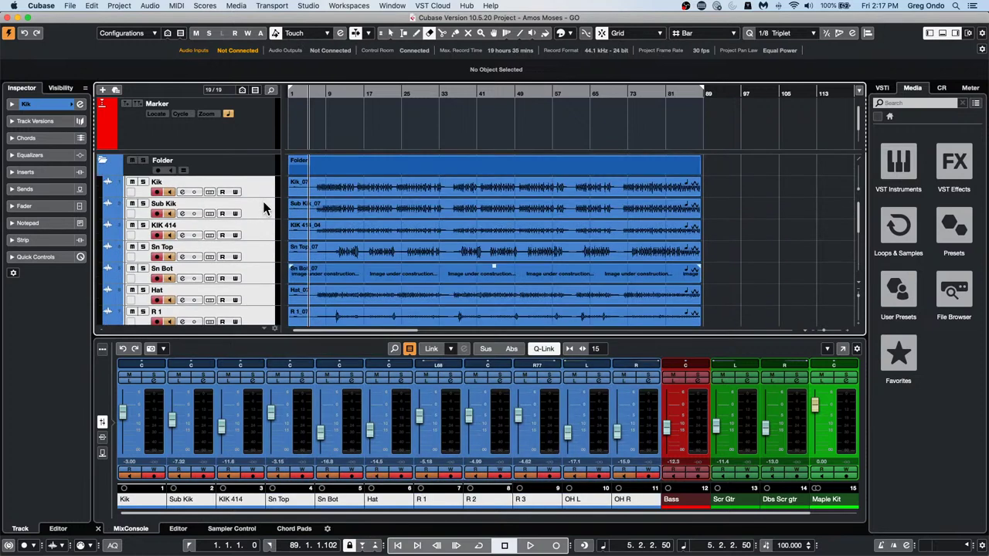
{"action": "right_click", "coordinate": [260, 190]}
{"action": "mouse_move", "coordinate": [315, 194]}
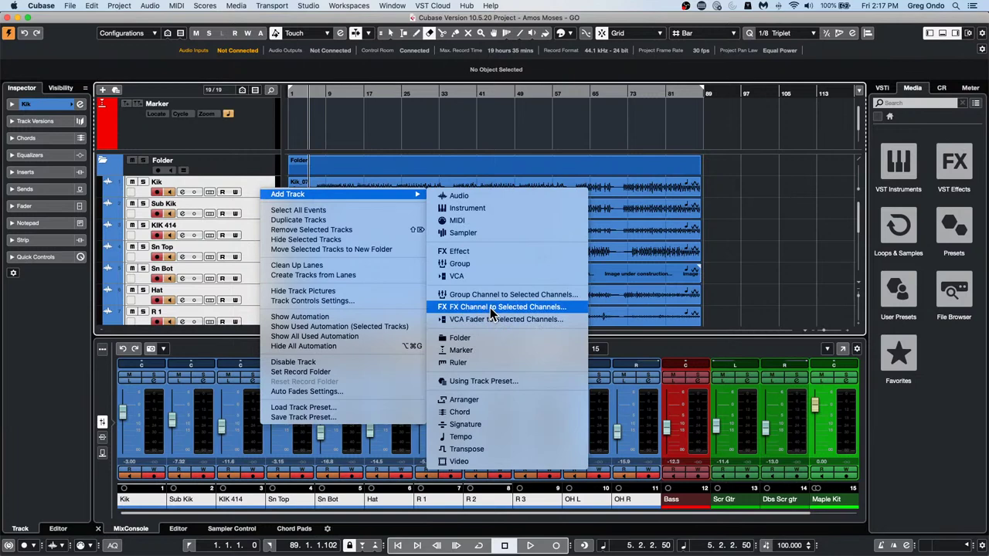
{"action": "left_click", "coordinate": [532, 298]}
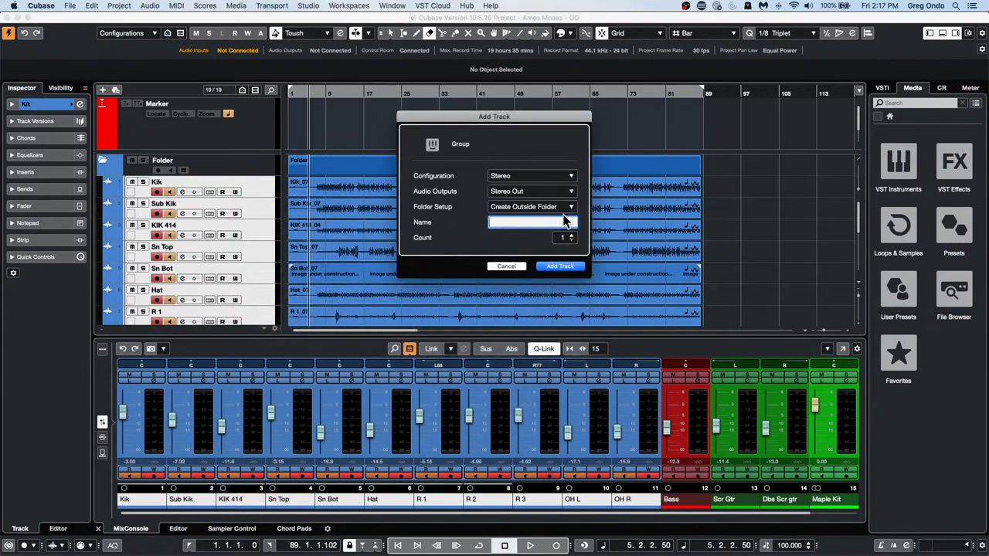
{"action": "type", "text": "dr"}
{"action": "type", "text": "m bus"}
{"action": "key", "text": "Return"}
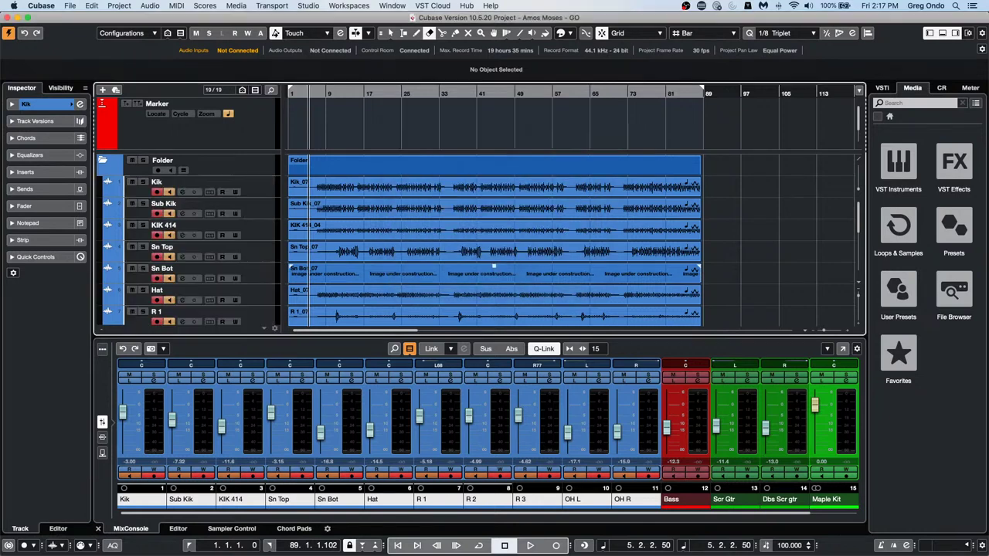
Play the project from about bar 13, raise the drum bus channel fader to 2.73, and stop playback.
{"action": "key", "text": "space"}
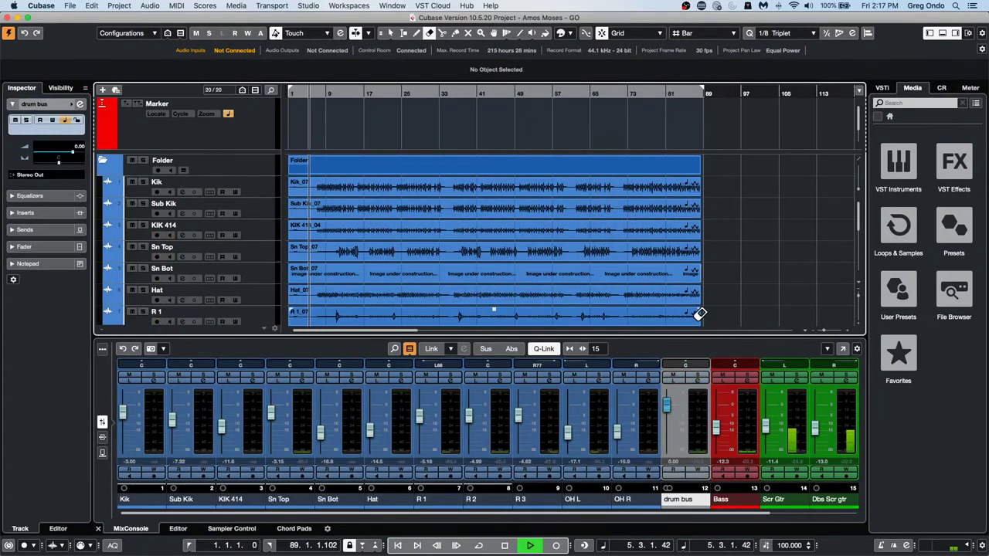
{"action": "left_click", "coordinate": [349, 98]}
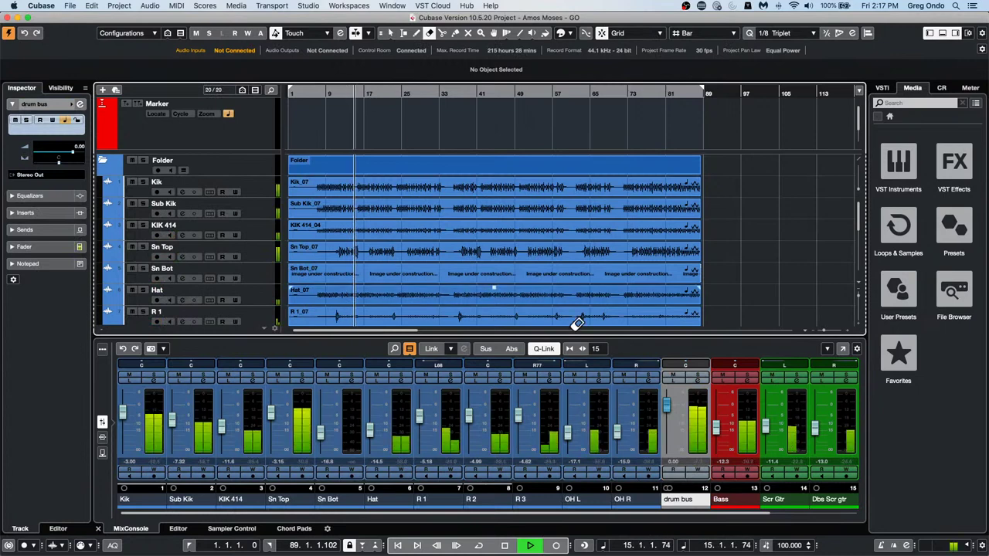
{"action": "mouse_move", "coordinate": [668, 404]}
{"action": "left_mouse_down"}
{"action": "mouse_move", "coordinate": [670, 456]}
{"action": "mouse_move", "coordinate": [670, 404]}
{"action": "left_mouse_up"}
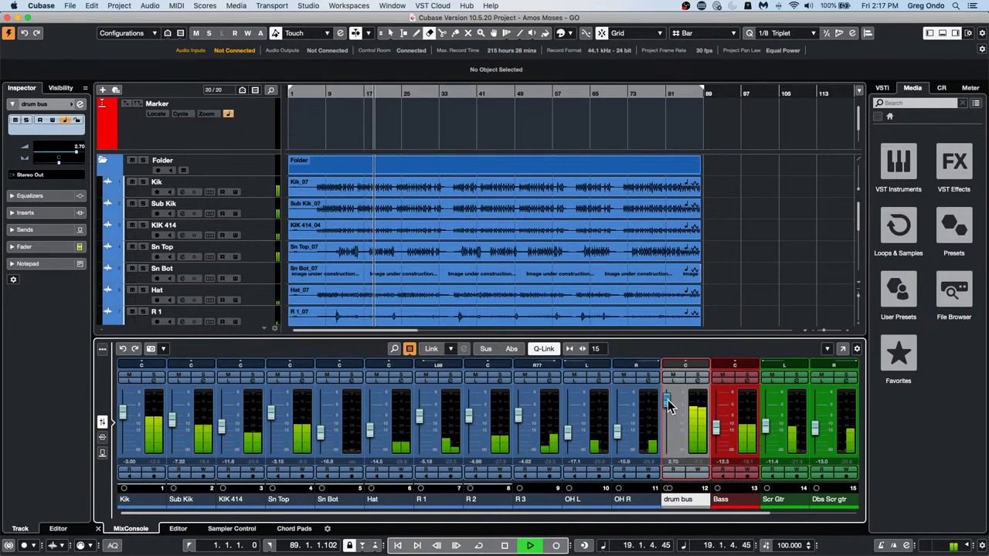
{"action": "key", "text": "space"}
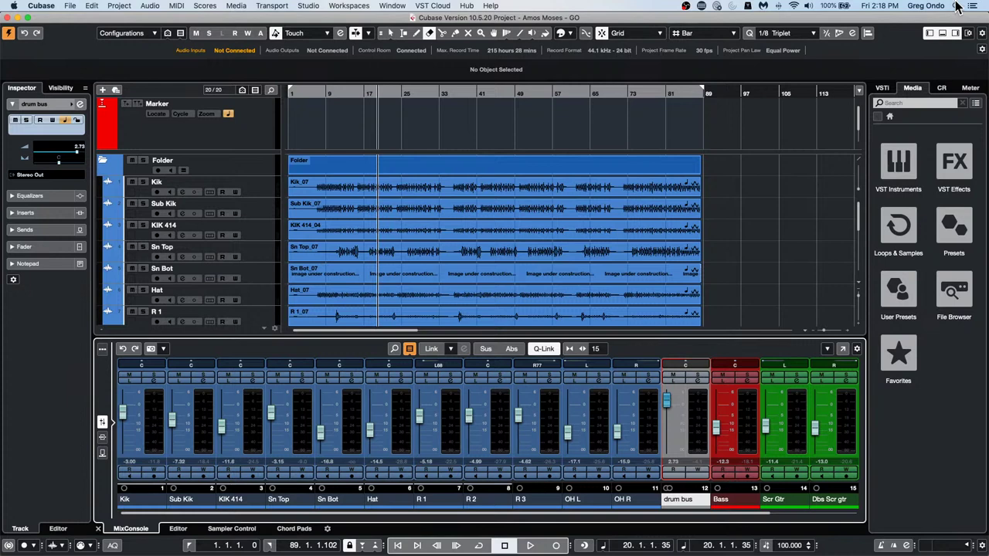
Start playback from bar 10 with the Object Selection tool active and open the Scr Gtr_11 event in the Sample Editor.
{"action": "scroll", "coordinate": [394, 274], "scroll_direction": "down", "scroll_amount": 1}
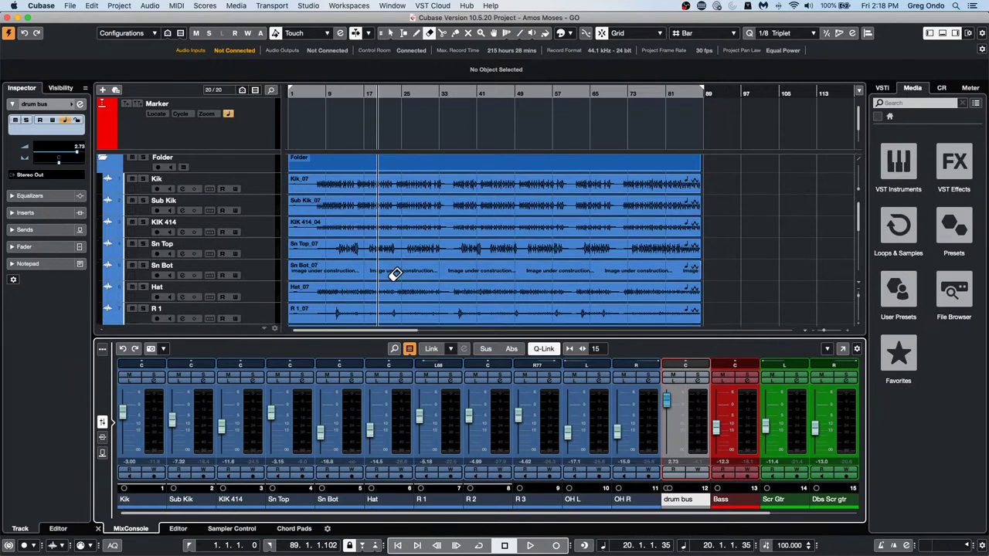
{"action": "scroll", "coordinate": [394, 274], "scroll_direction": "down", "scroll_amount": 10}
{"action": "key", "text": "1"}
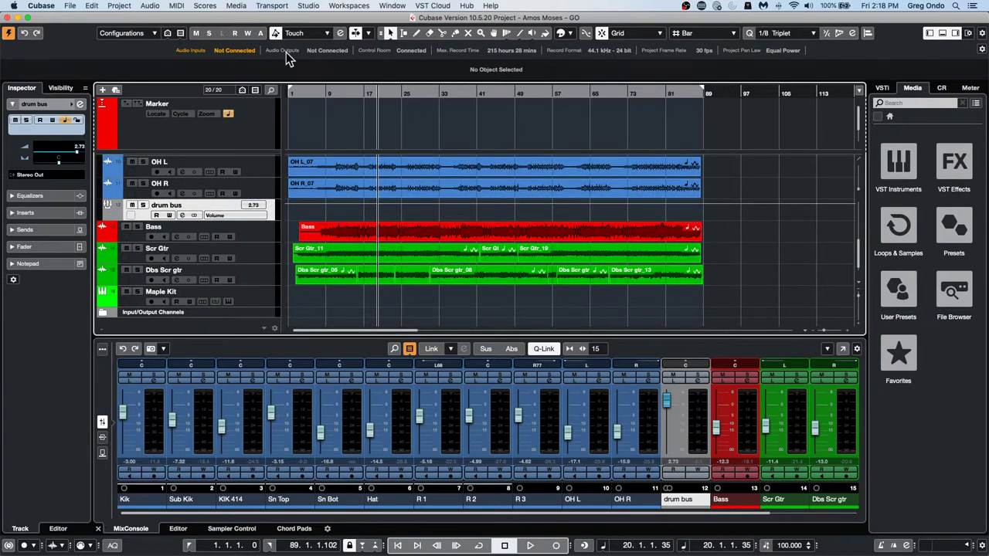
{"action": "left_click", "coordinate": [331, 93]}
{"action": "key", "text": "space"}
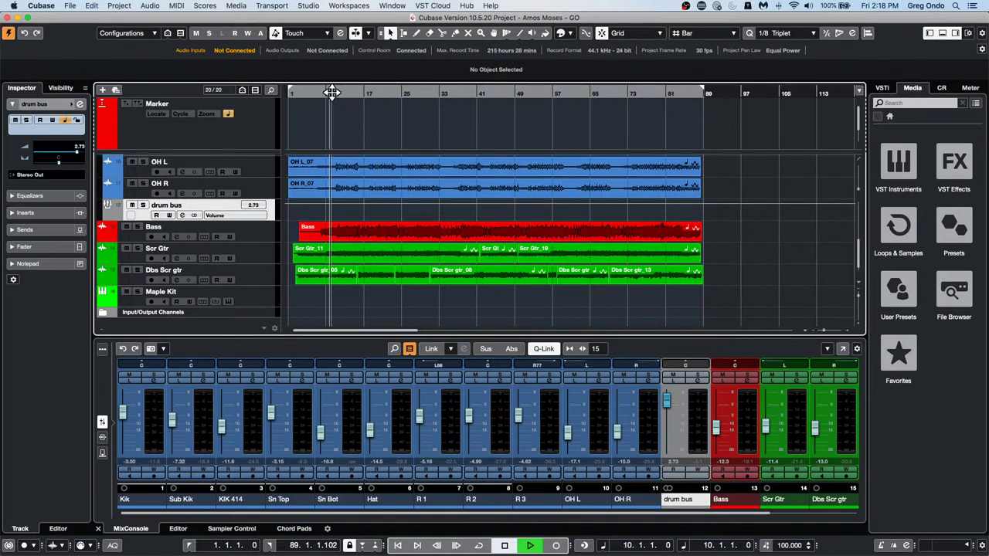
{"action": "left_click", "coordinate": [357, 248]}
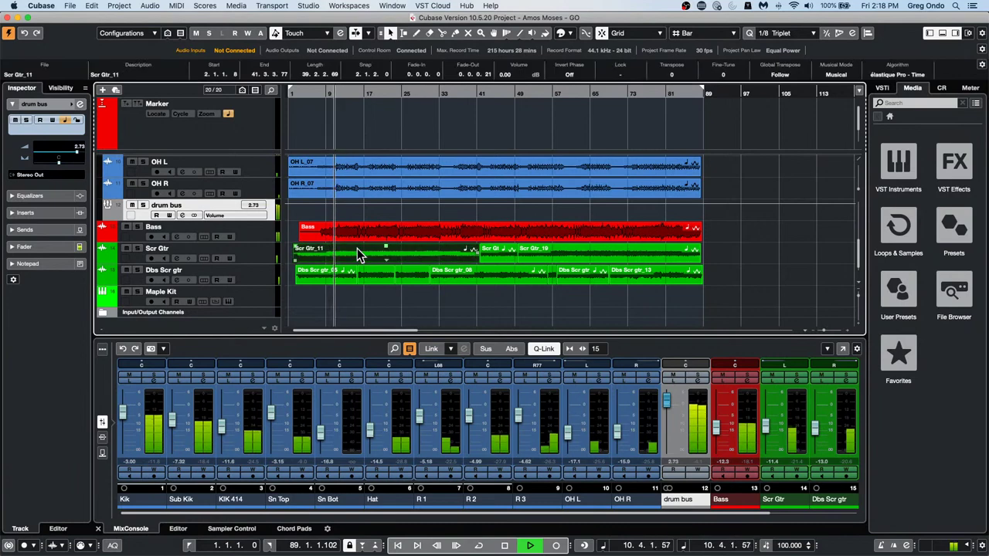
{"action": "double_click", "coordinate": [357, 248]}
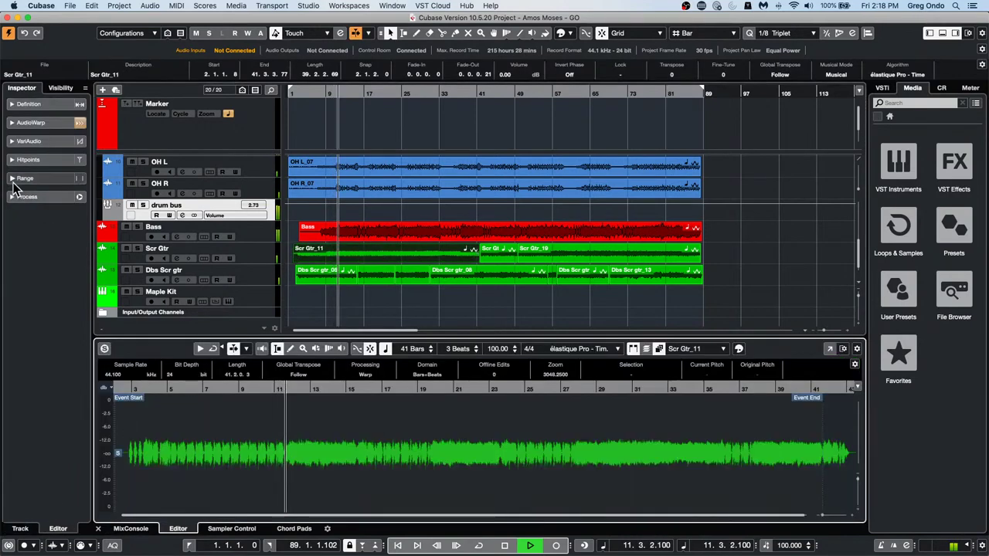
{"action": "left_click", "coordinate": [151, 6]}
{"action": "mouse_move", "coordinate": [176, 6]}
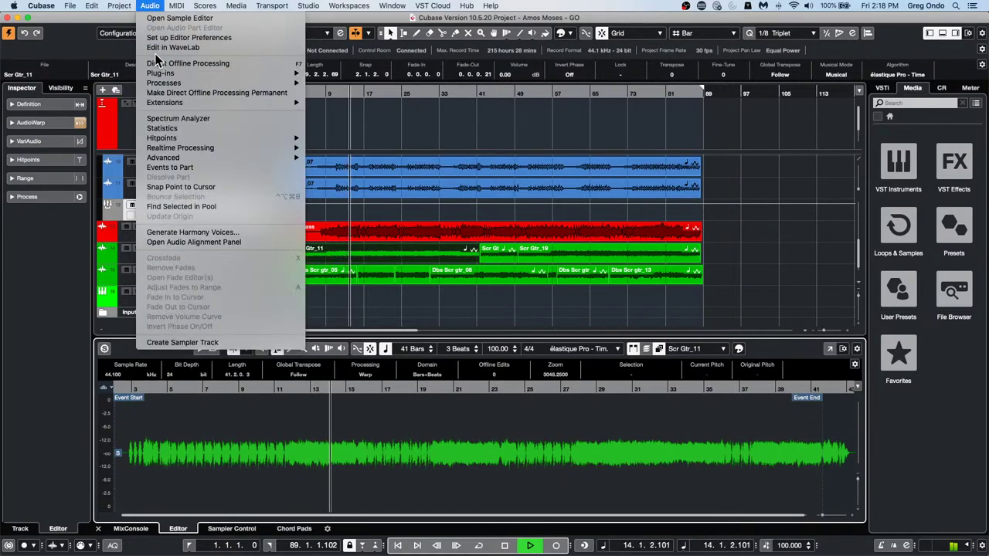
Open Direct Offline Processing for the Scr Gtr_11 event and add the Flanger modulation plug-in to it.
{"action": "left_click", "coordinate": [160, 66]}
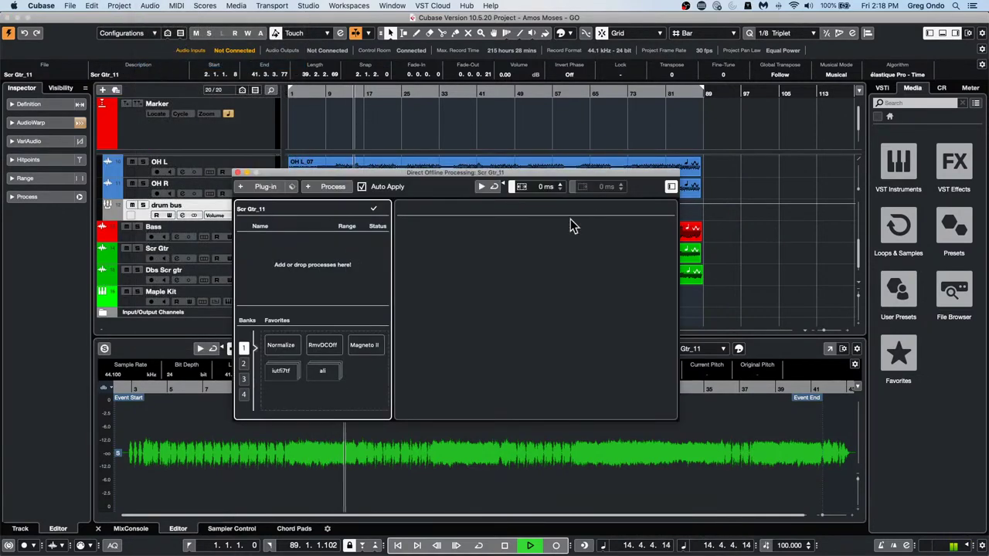
{"action": "left_click_drag", "start_coordinate": [378, 172], "coordinate": [723, 202]}
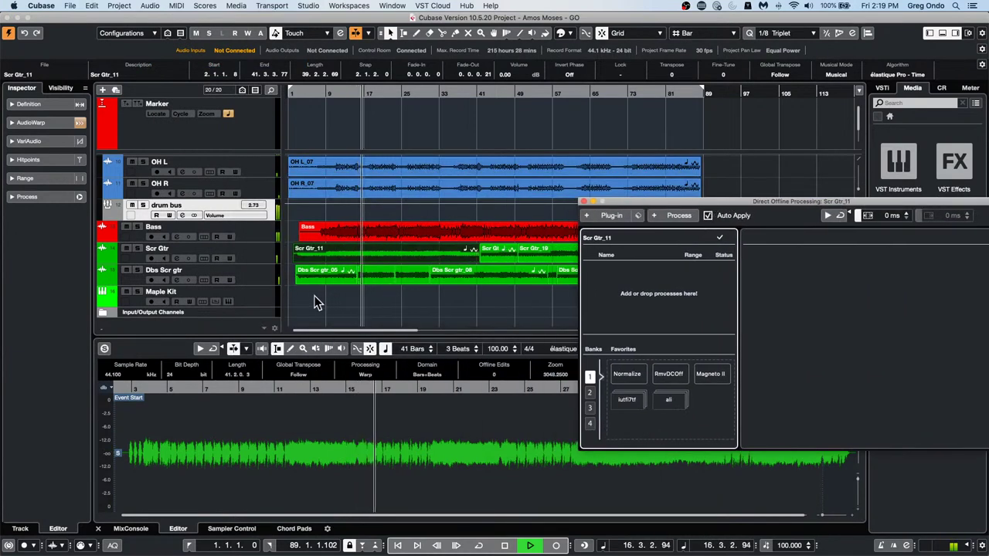
{"action": "left_click", "coordinate": [137, 248]}
{"action": "left_click", "coordinate": [137, 249]}
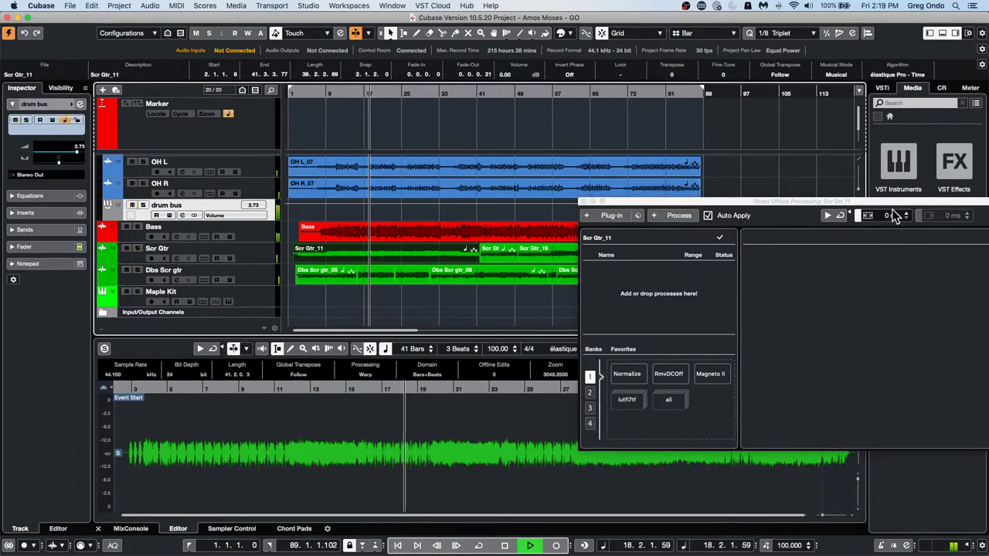
{"action": "left_click", "coordinate": [606, 215]}
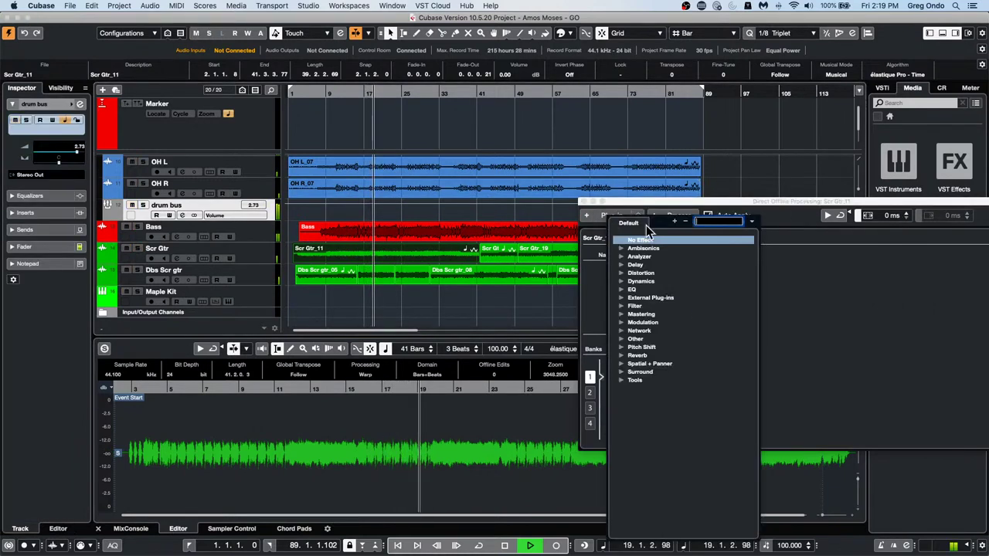
{"action": "left_click", "coordinate": [620, 322]}
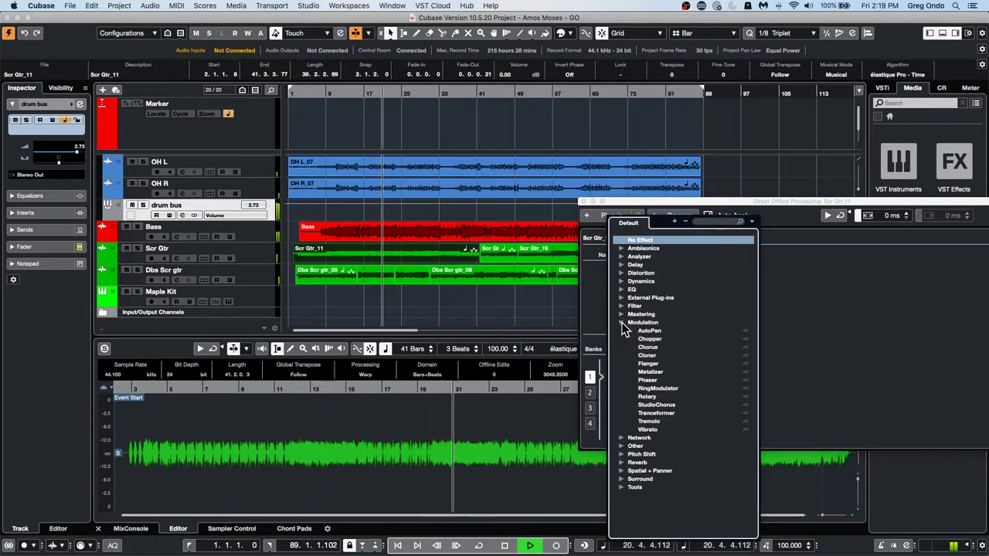
{"action": "left_click", "coordinate": [649, 363]}
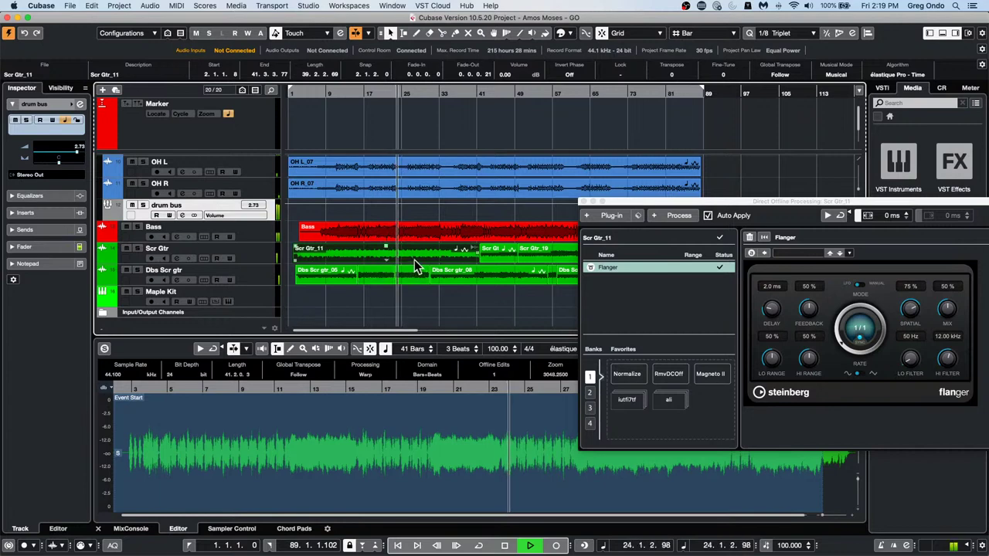
Apply the Flanger plug-in to the selected Dbs Scr gtr events together, with all events deselected at the end.
{"action": "left_click", "coordinate": [452, 302]}
{"action": "left_click", "coordinate": [326, 274]}
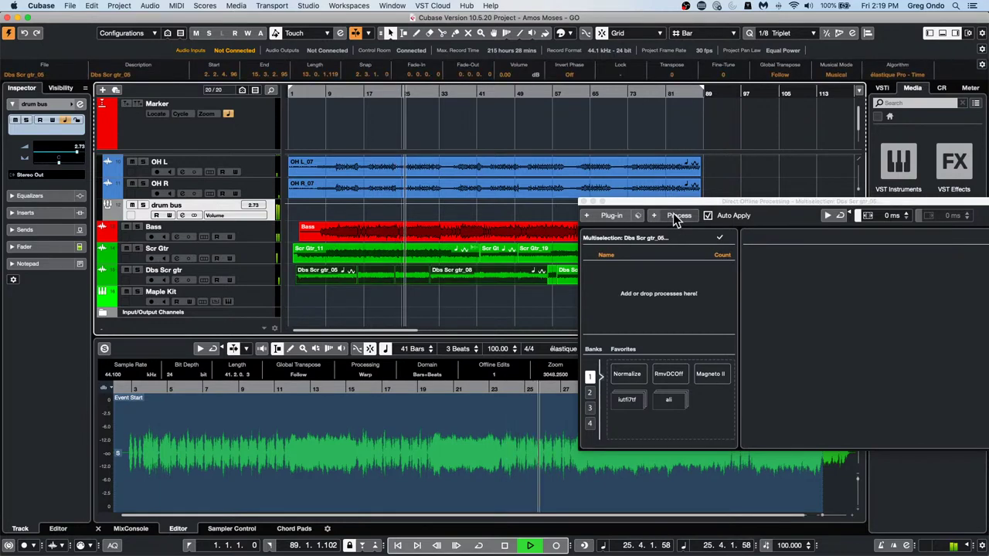
{"action": "left_click", "coordinate": [610, 216]}
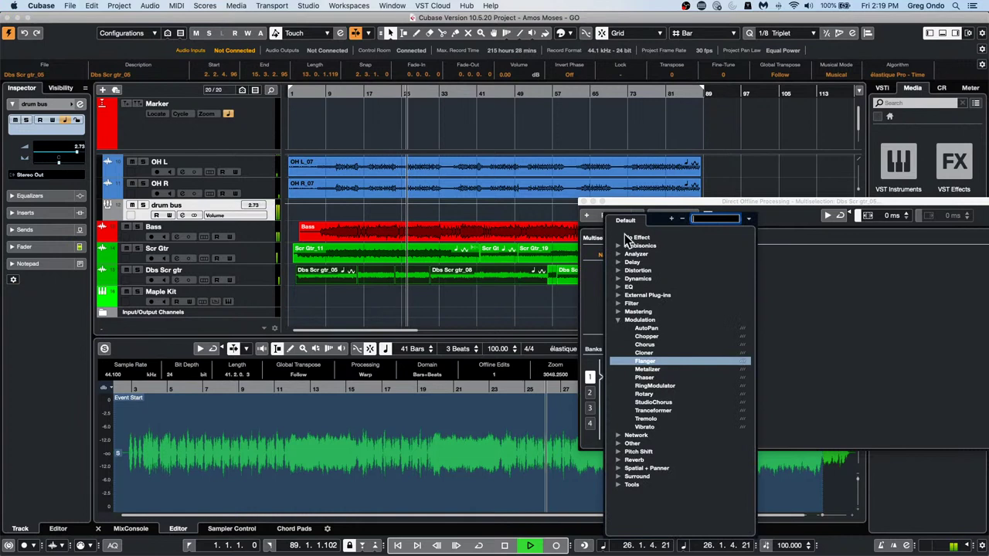
{"action": "left_click", "coordinate": [651, 366]}
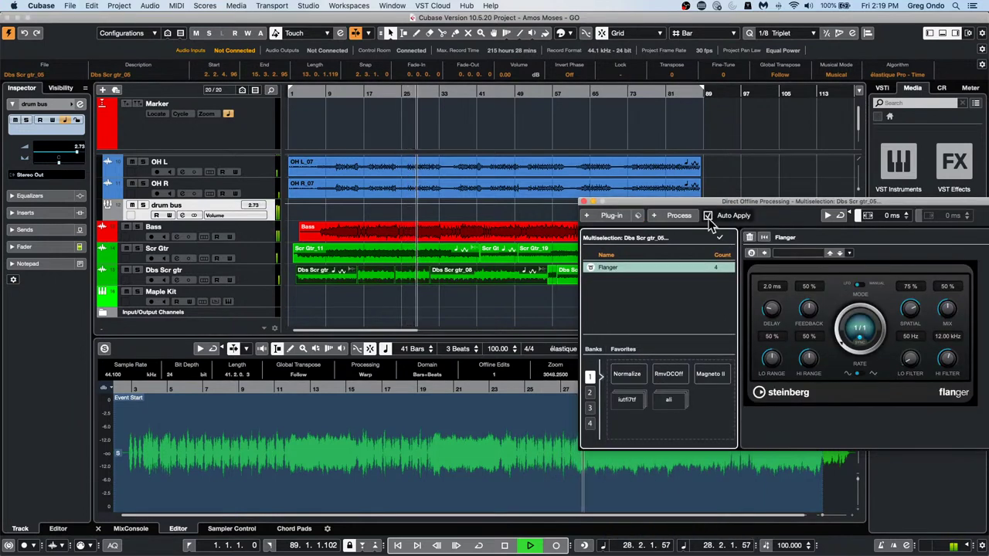
{"action": "right_click", "coordinate": [636, 267]}
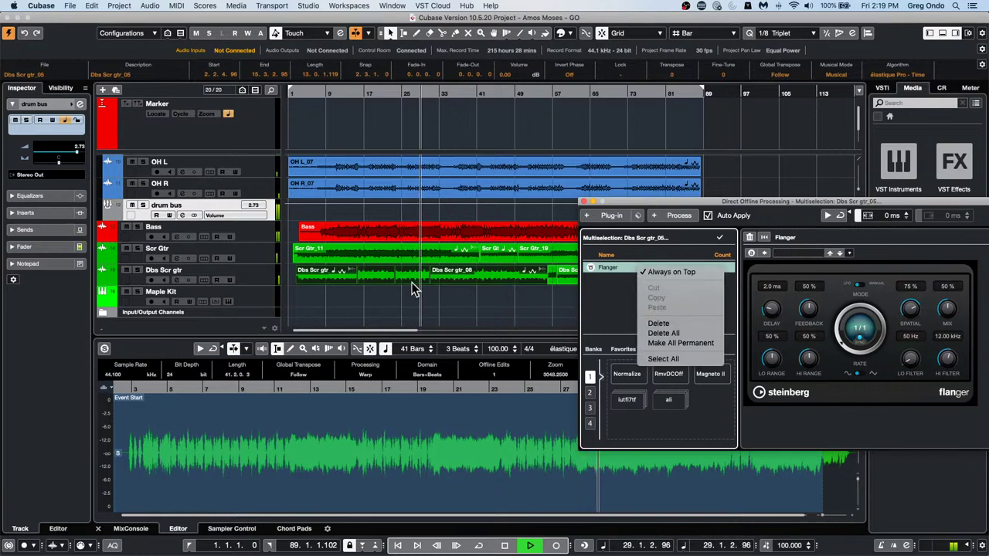
{"action": "left_click", "coordinate": [455, 274]}
{"action": "left_click", "coordinate": [464, 294]}
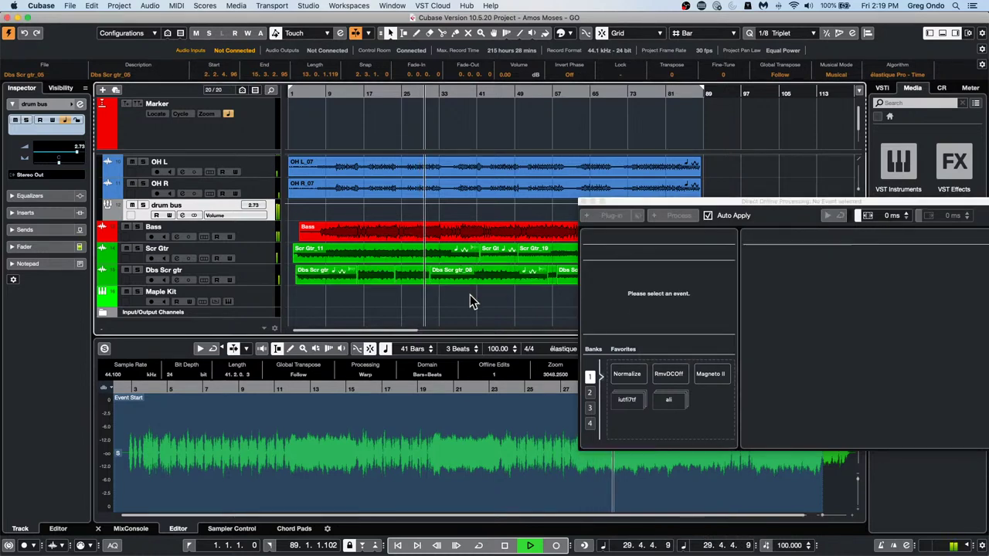
Try the Reverse process on the short Scr Gtr_16 event, stop playback and delete the process again.
{"action": "left_click", "coordinate": [497, 249]}
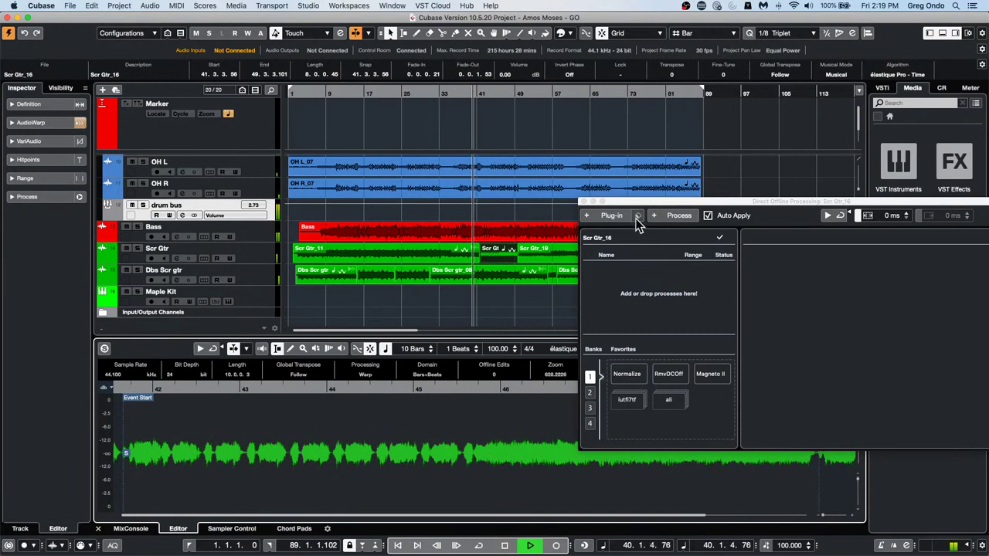
{"action": "left_click", "coordinate": [668, 216]}
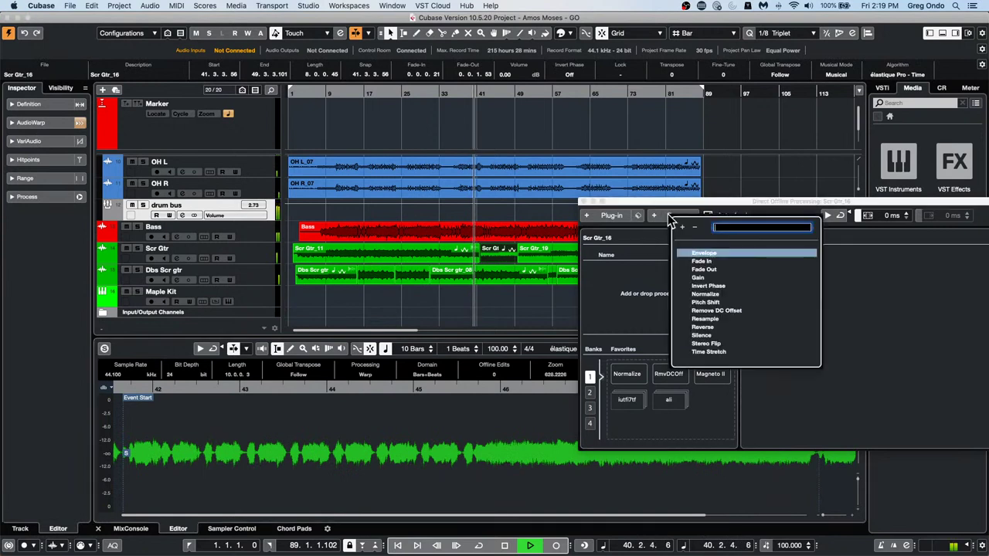
{"action": "left_click", "coordinate": [703, 327]}
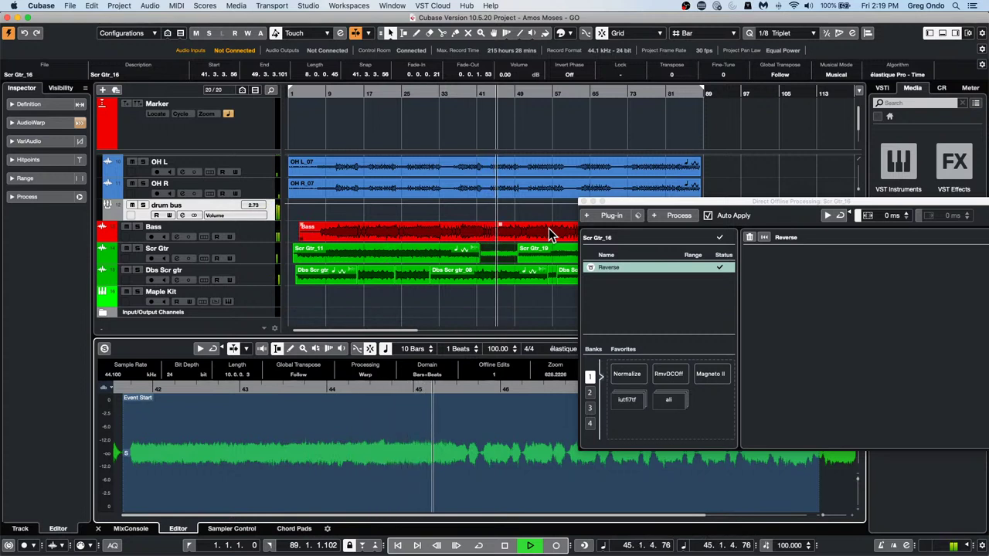
{"action": "key", "text": "space"}
{"action": "right_click", "coordinate": [643, 271]}
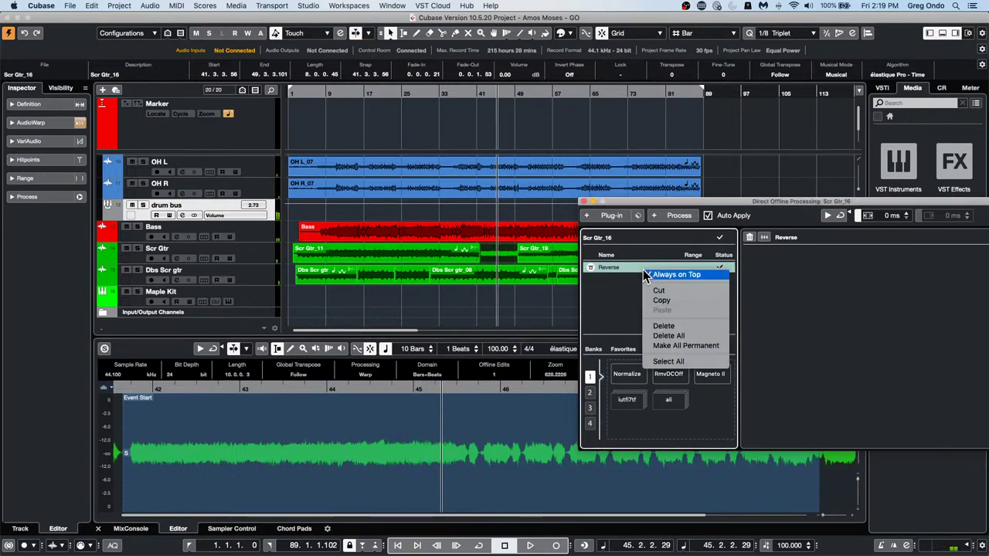
{"action": "left_click", "coordinate": [689, 325]}
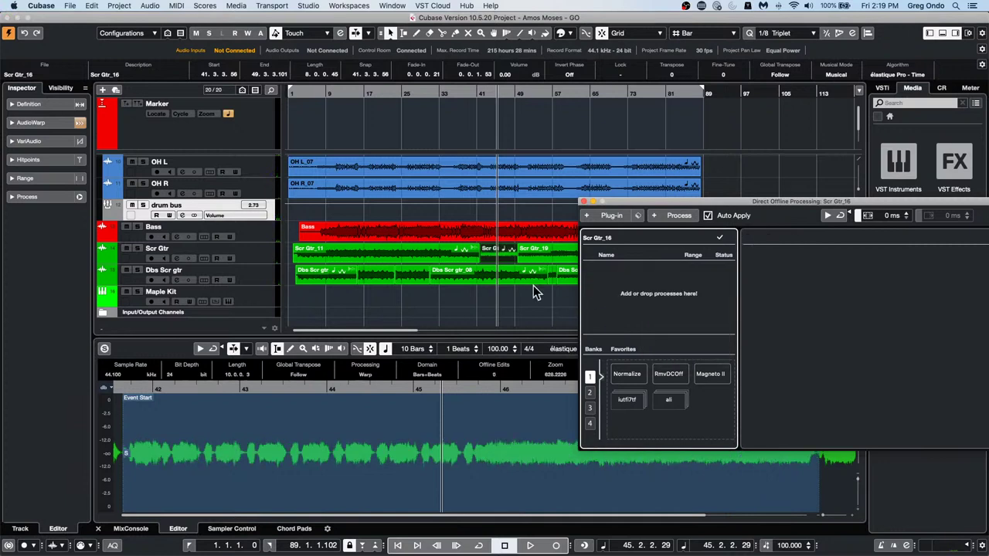
Examine the process, plug-in and audio function choices offered for the selected event in the editor's Process section.
{"action": "left_click", "coordinate": [23, 196]}
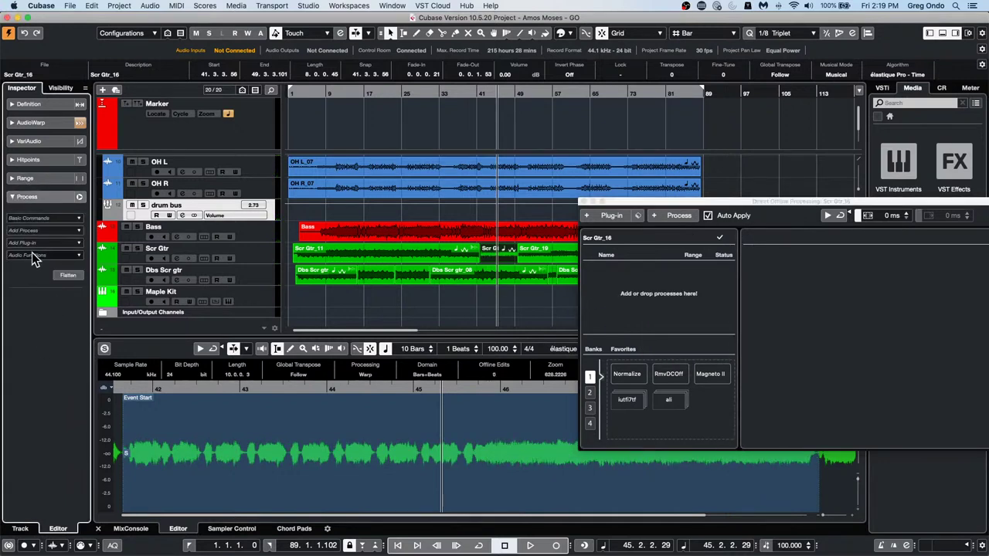
{"action": "left_click", "coordinate": [75, 230]}
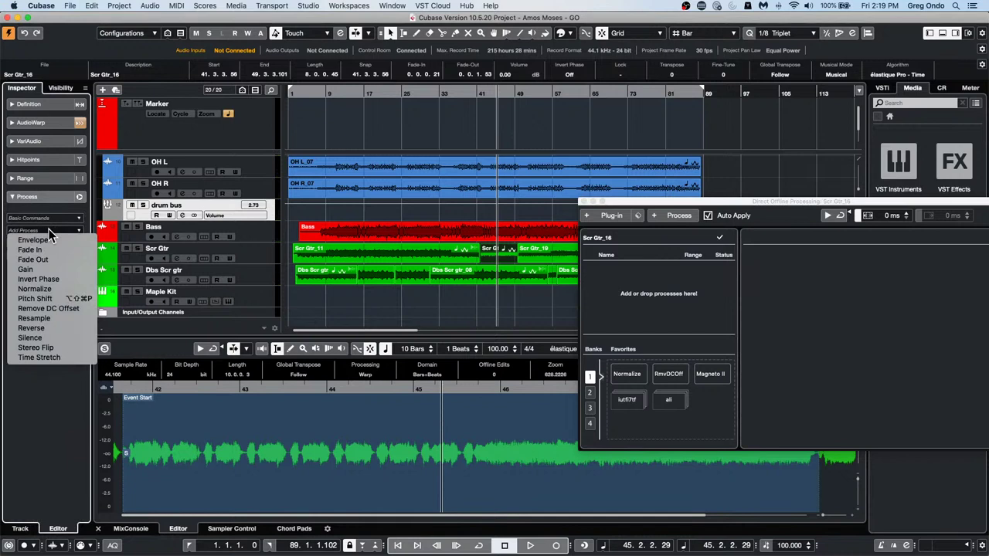
{"action": "left_click", "coordinate": [32, 404]}
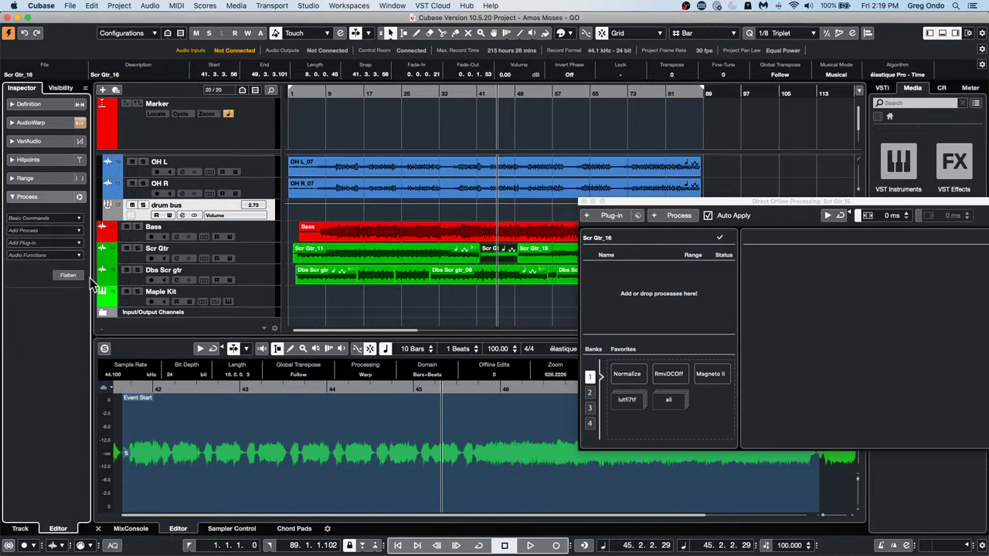
{"action": "left_click", "coordinate": [54, 241]}
{"action": "left_click", "coordinate": [65, 374]}
{"action": "left_click", "coordinate": [55, 255]}
{"action": "left_click", "coordinate": [44, 313]}
{"action": "left_click", "coordinate": [310, 301]}
{"action": "double_click", "coordinate": [310, 297]}
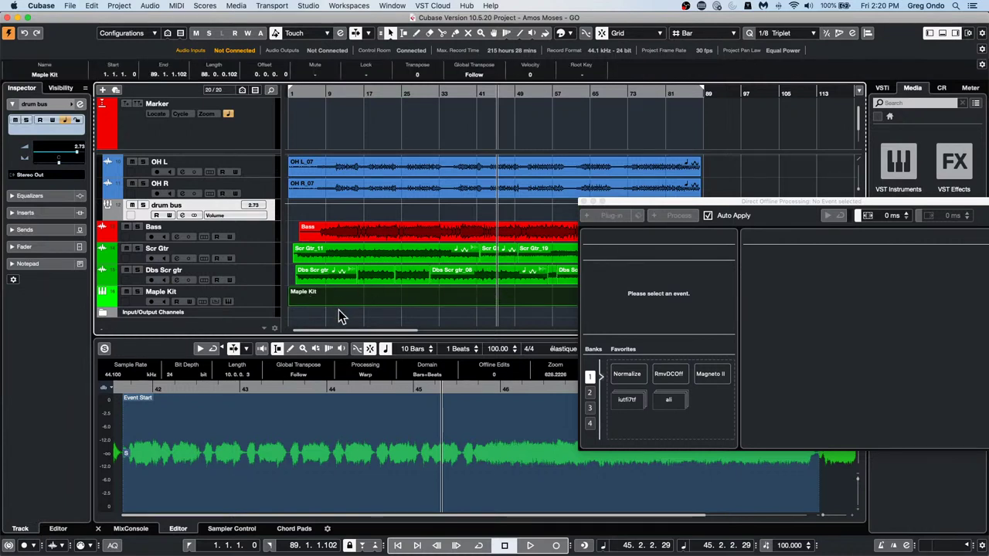
{"action": "key", "text": "Delete"}
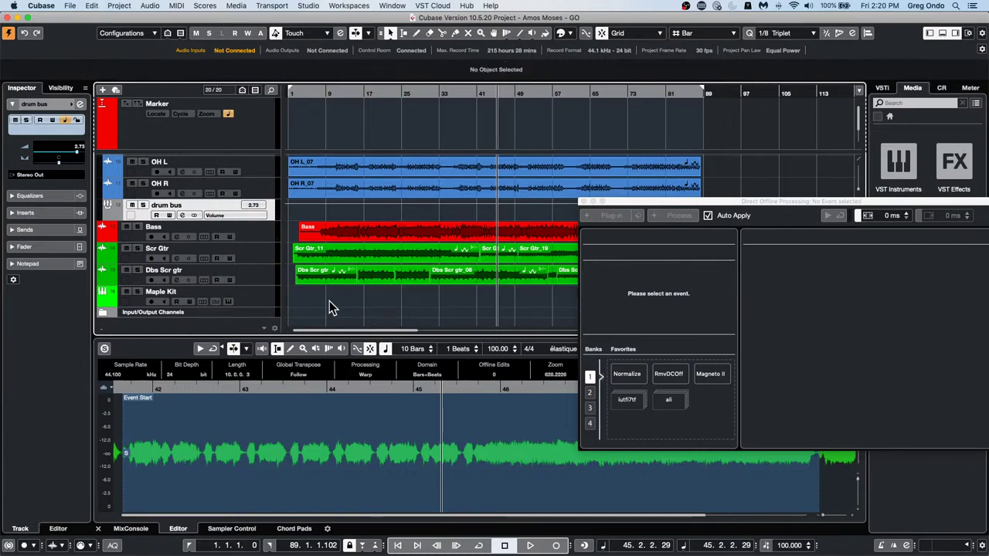
Select the Scr Gtr and Dbs Scr gtr events, delete all their offline processes and close the processing window.
{"action": "left_click_drag", "start_coordinate": [329, 299], "coordinate": [596, 258]}
{"action": "right_click", "coordinate": [627, 265]}
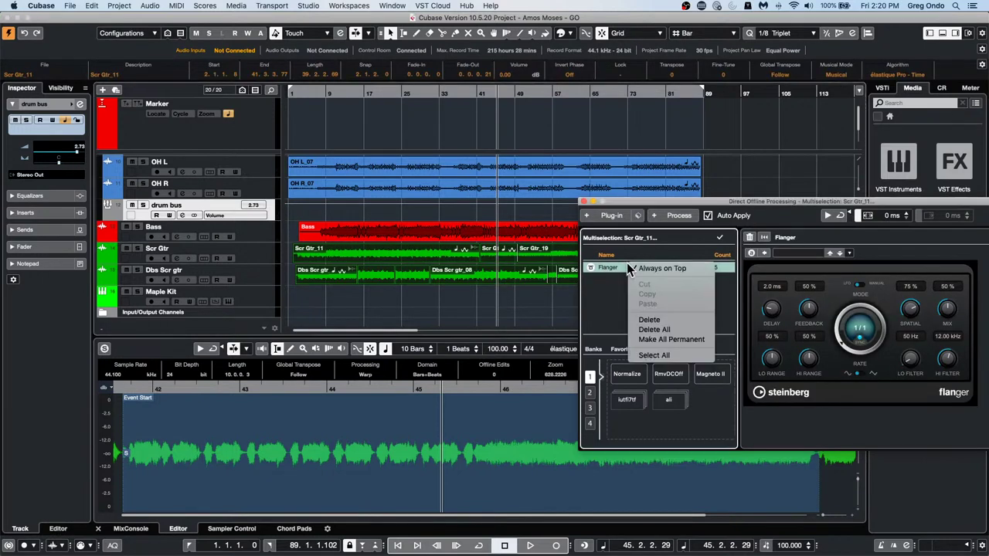
{"action": "left_click", "coordinate": [655, 329]}
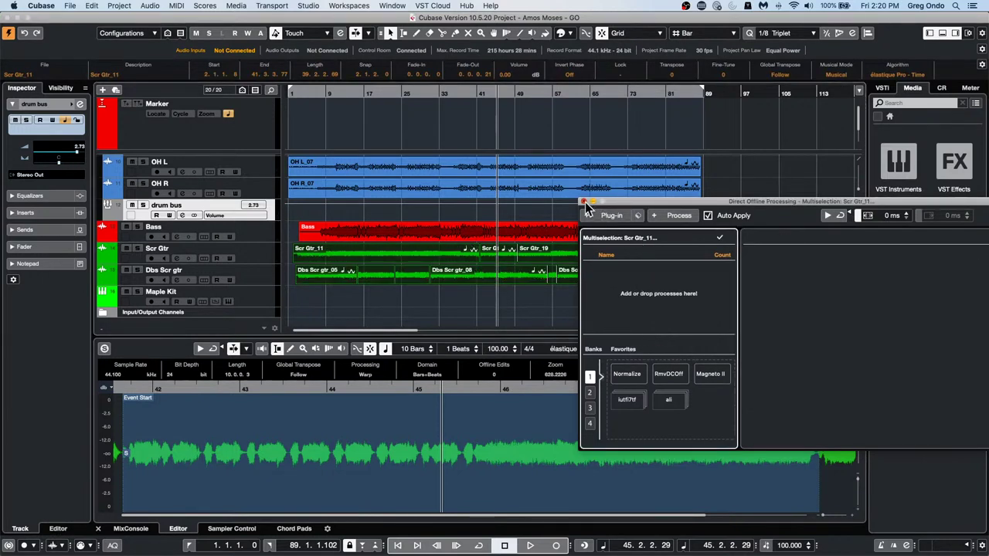
{"action": "left_click", "coordinate": [584, 202]}
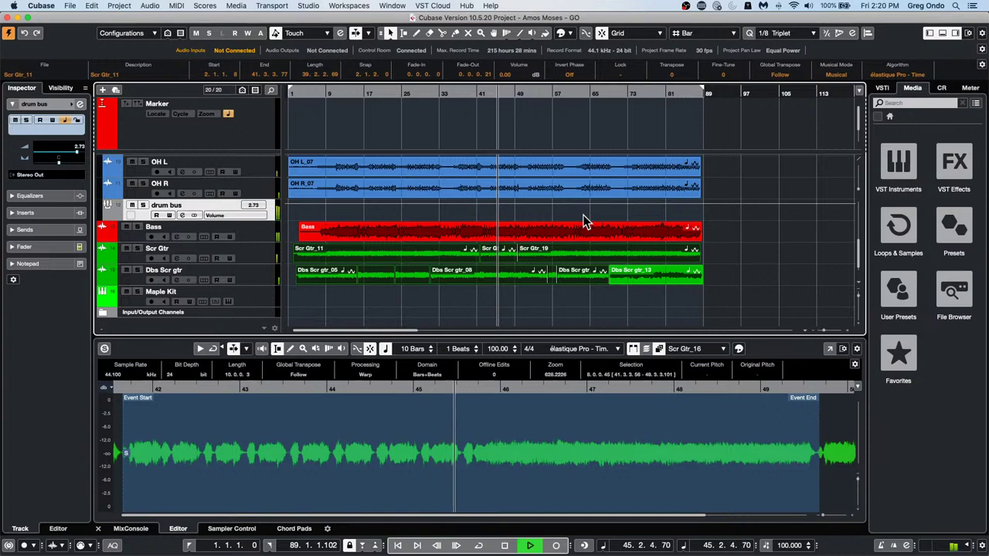
Add the Normalize process to the KIK 414_04 event in the drum folder.
{"action": "left_click", "coordinate": [451, 236]}
{"action": "scroll", "coordinate": [423, 200], "scroll_direction": "up", "scroll_amount": 5}
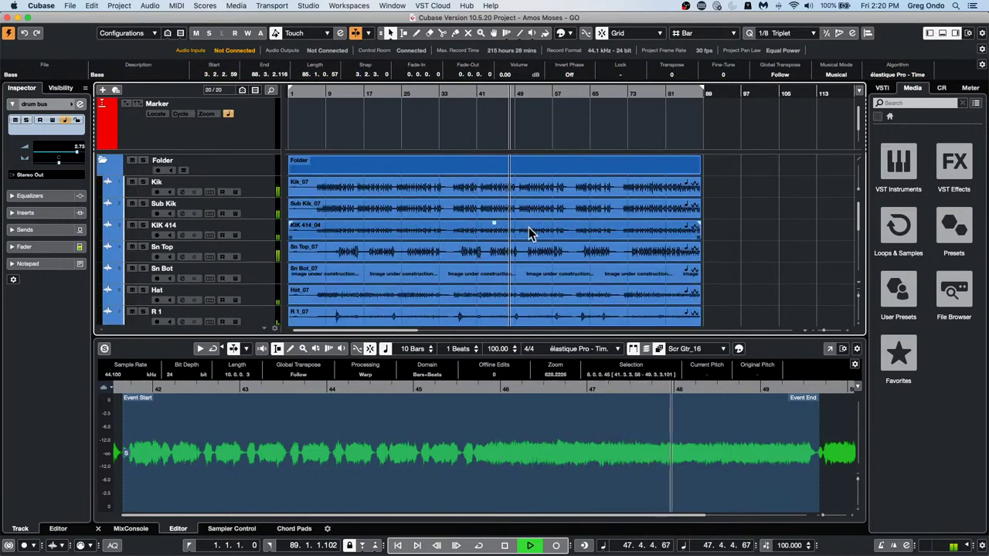
{"action": "left_click", "coordinate": [530, 234]}
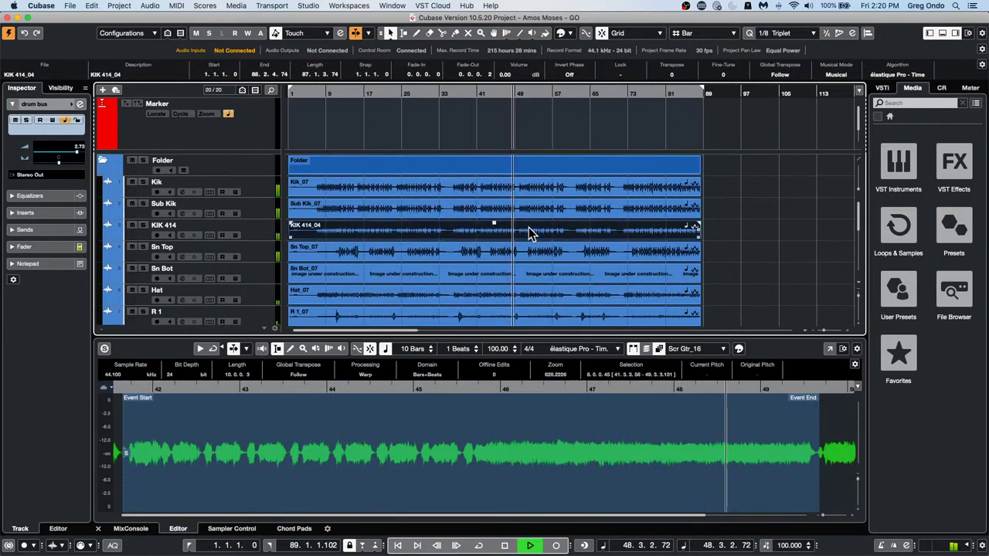
{"action": "left_click", "coordinate": [204, 7]}
{"action": "mouse_move", "coordinate": [150, 5]}
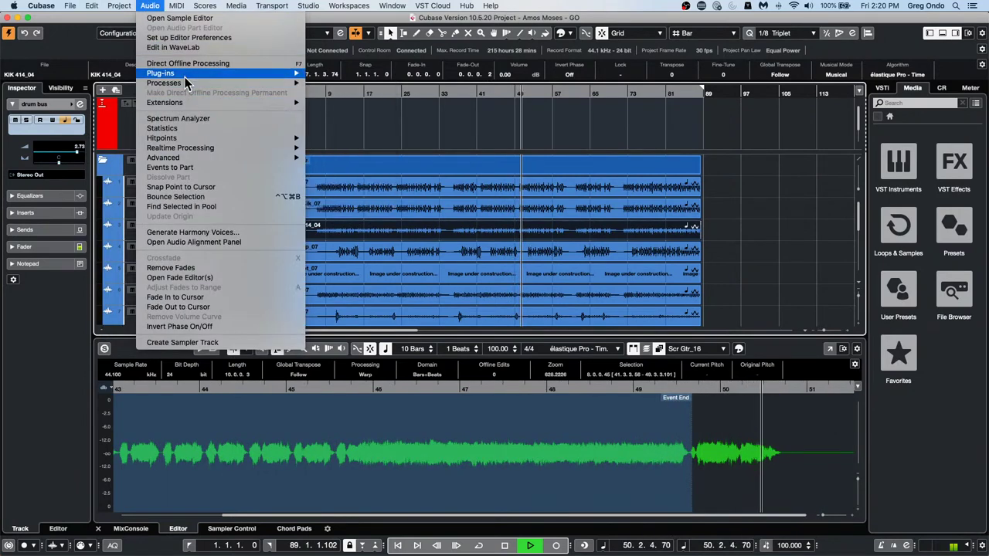
{"action": "mouse_move", "coordinate": [185, 82]}
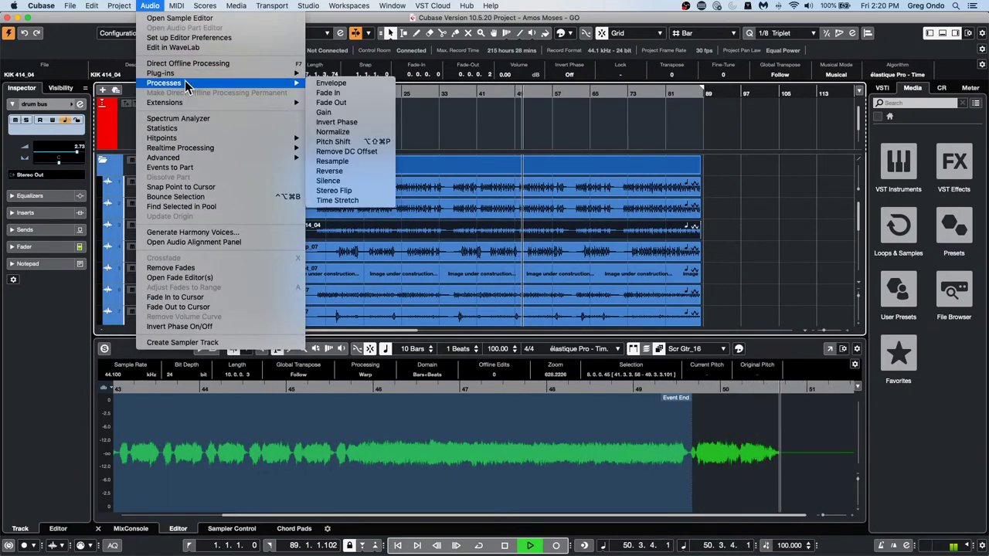
{"action": "left_click", "coordinate": [374, 133]}
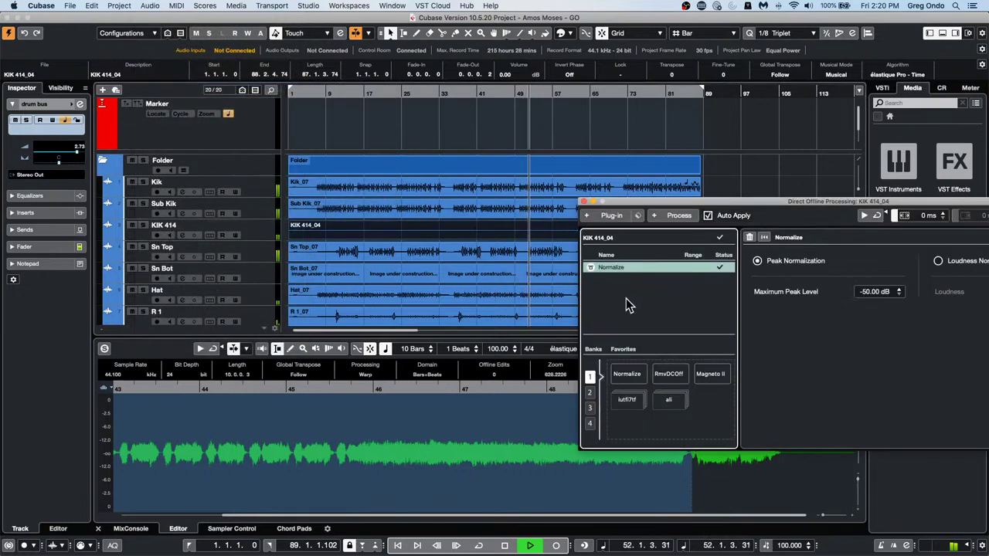
Set the Normalize process's maximum peak level to -3 dB.
{"action": "left_click", "coordinate": [882, 297]}
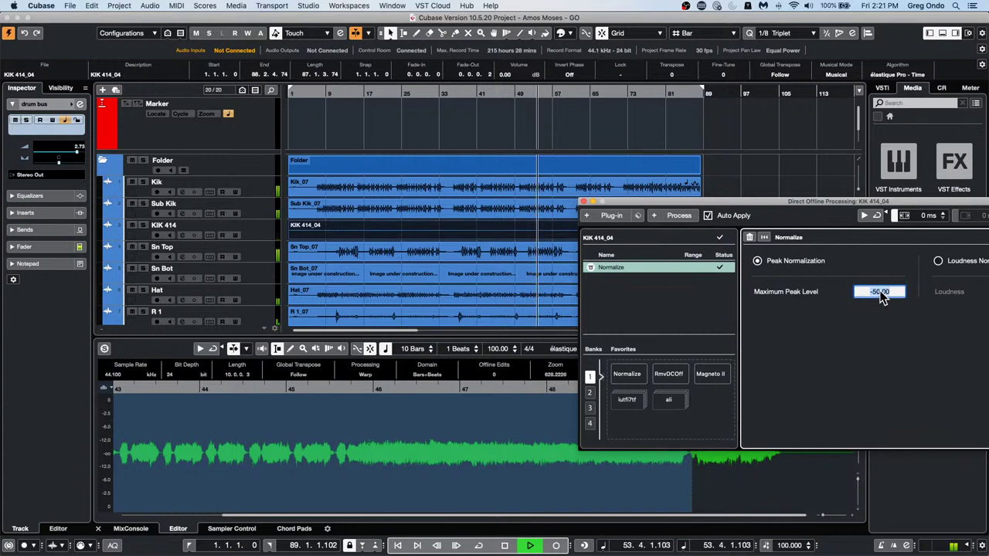
{"action": "type", "text": "-3"}
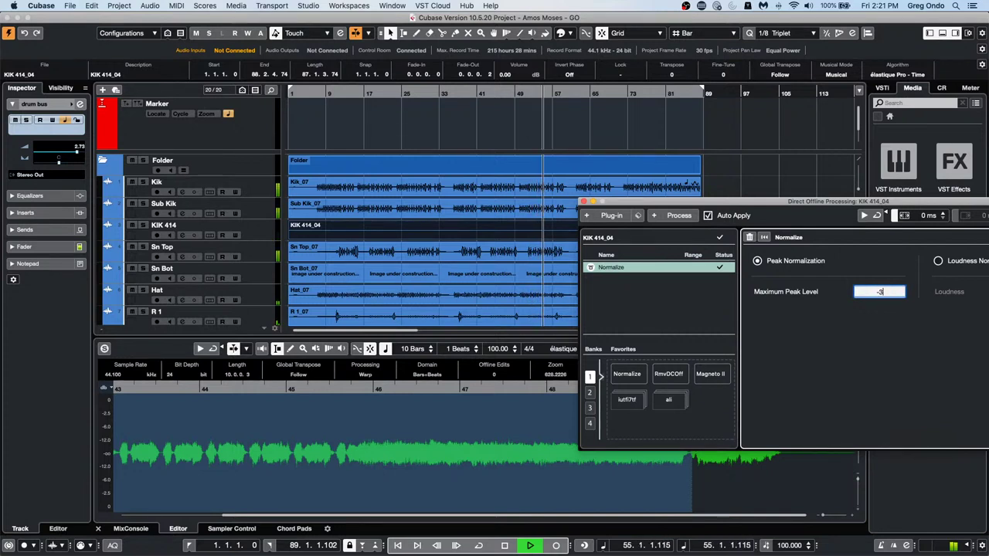
{"action": "key", "text": "Return"}
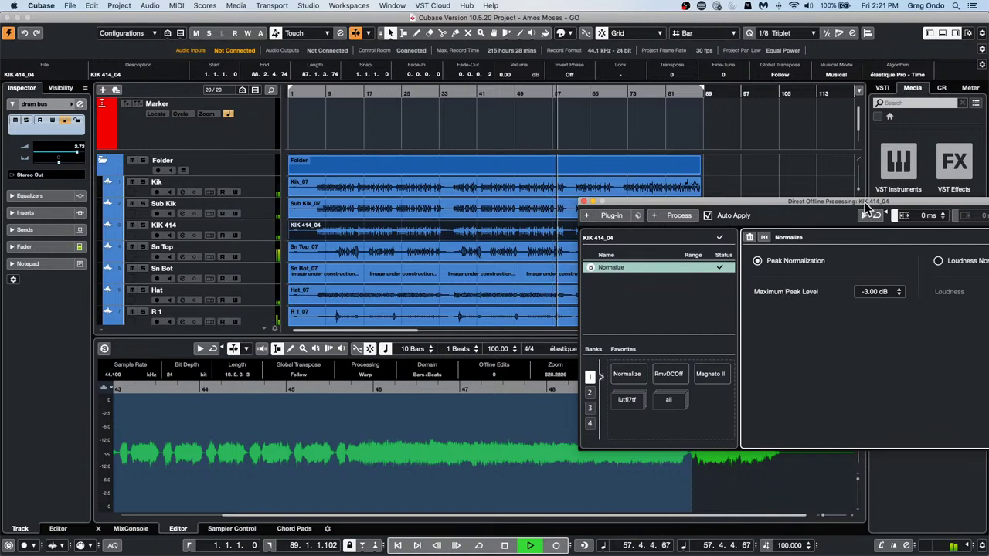
Bring the Normalize settings fully into view, switch to Loudness Normalization and return to Peak Normalization.
{"action": "left_click_drag", "start_coordinate": [782, 202], "coordinate": [473, 231]}
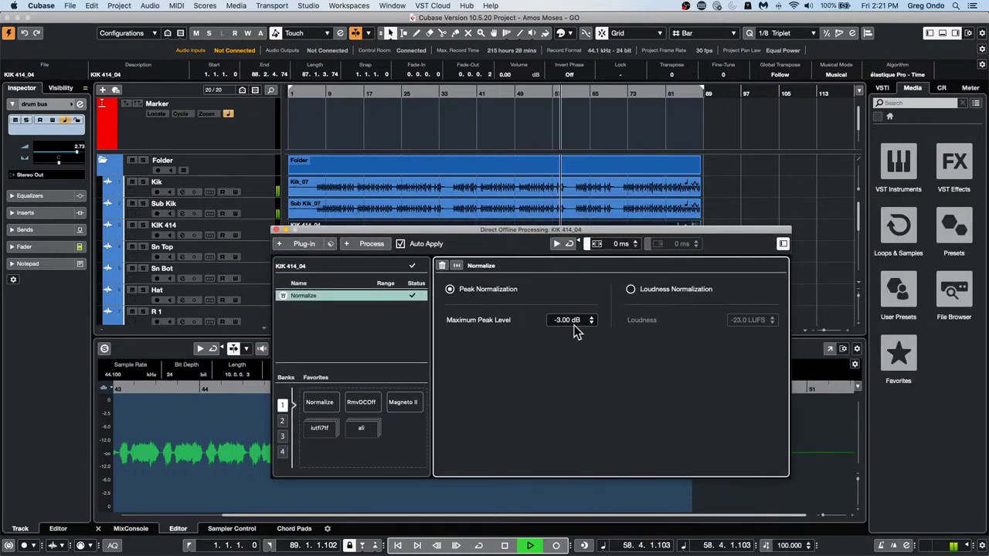
{"action": "left_click", "coordinate": [631, 289]}
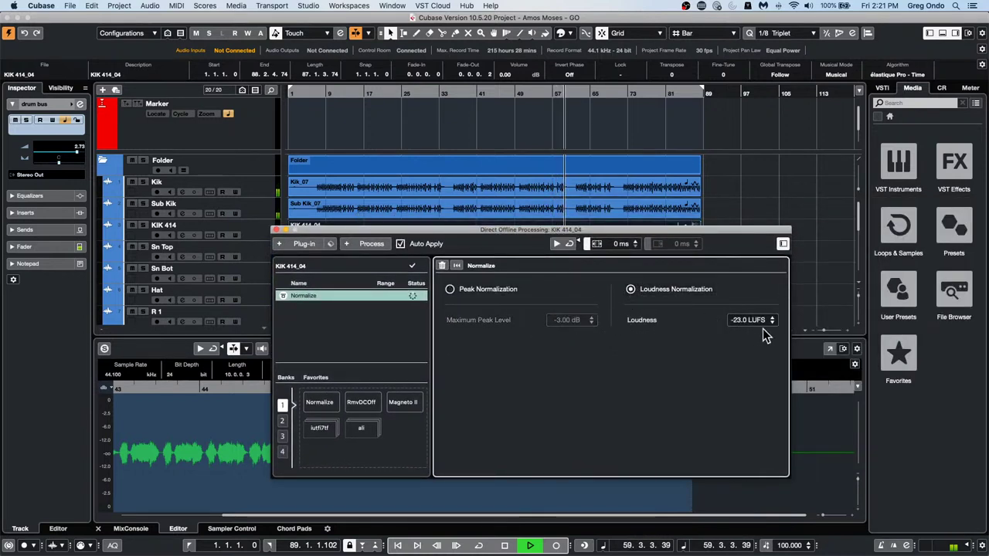
{"action": "left_click", "coordinate": [456, 288]}
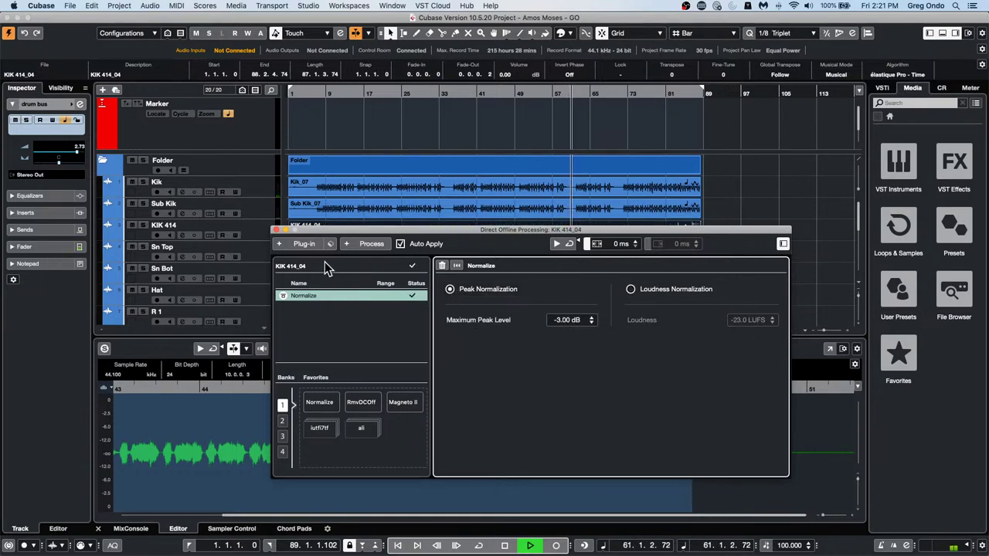
Stop playback, delete the Normalize process from the KIK 414_04 event's direct offline processing and close the processing window.
{"action": "left_click", "coordinate": [276, 230]}
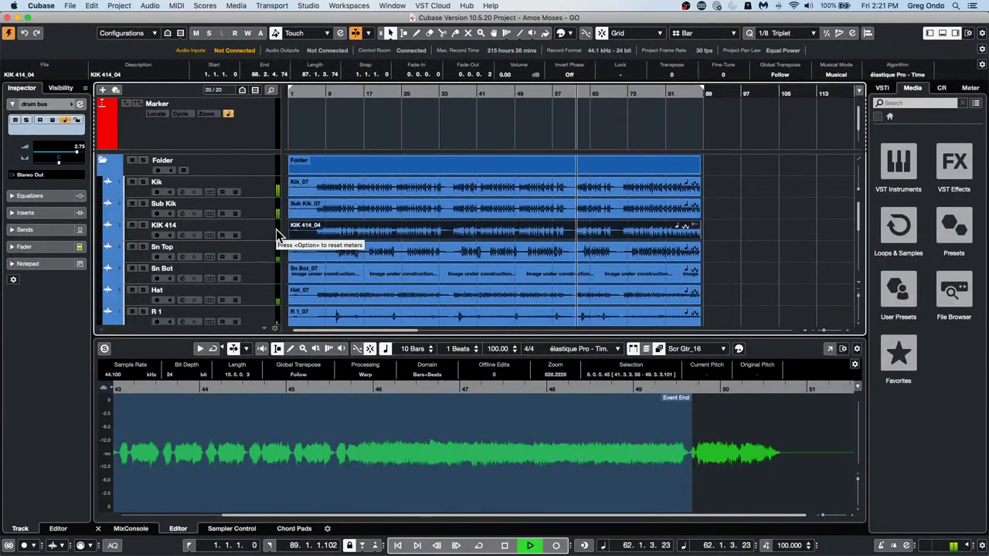
{"action": "key", "text": "space"}
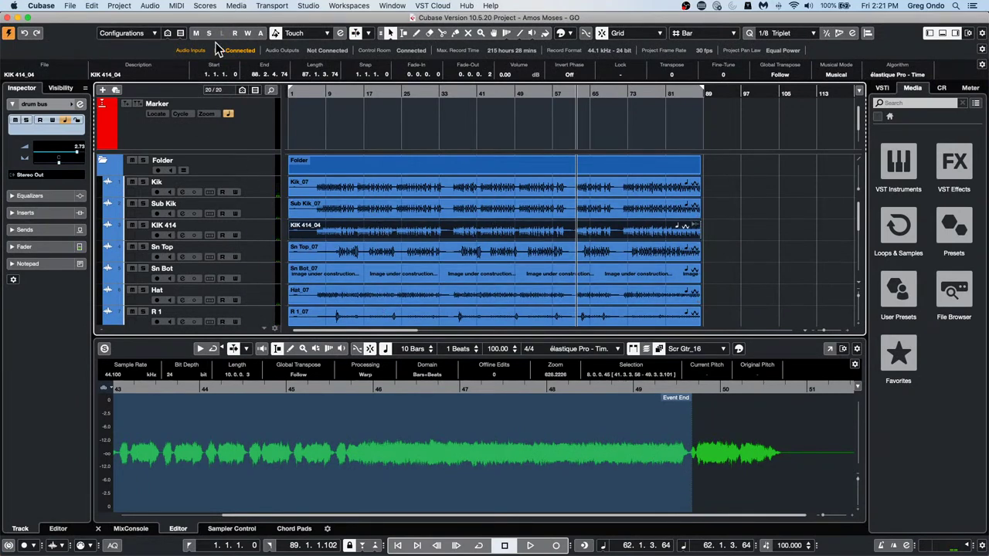
{"action": "left_click", "coordinate": [150, 6]}
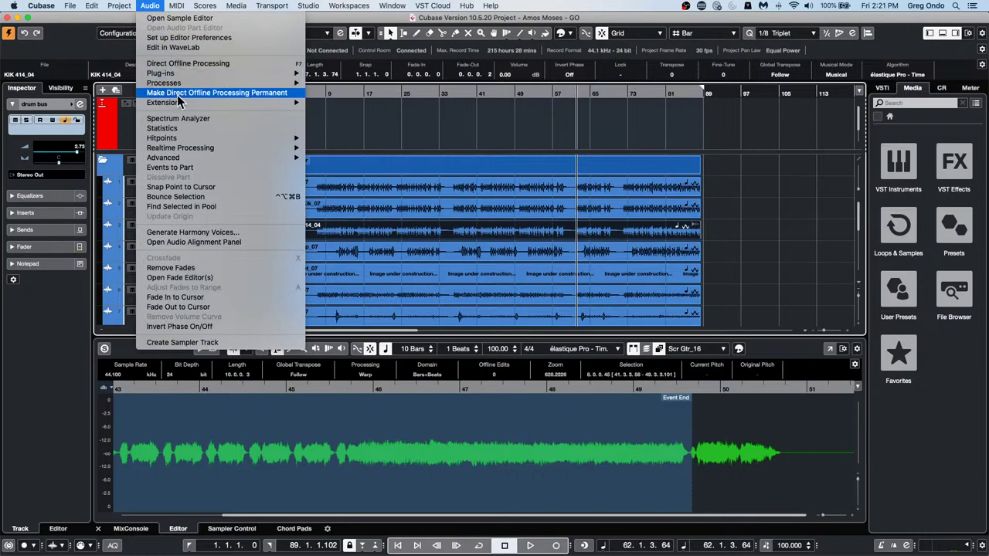
{"action": "left_click", "coordinate": [185, 63]}
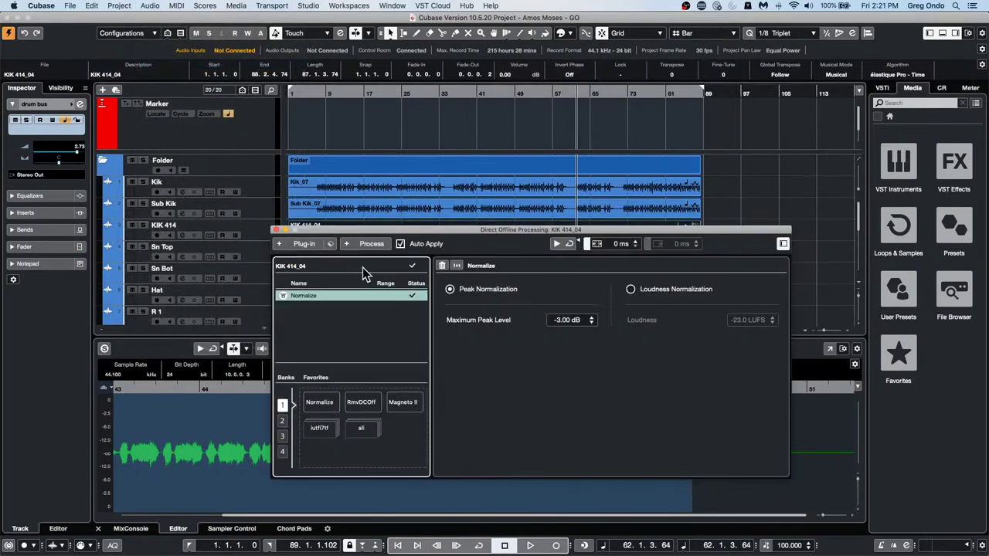
{"action": "right_click", "coordinate": [315, 298]}
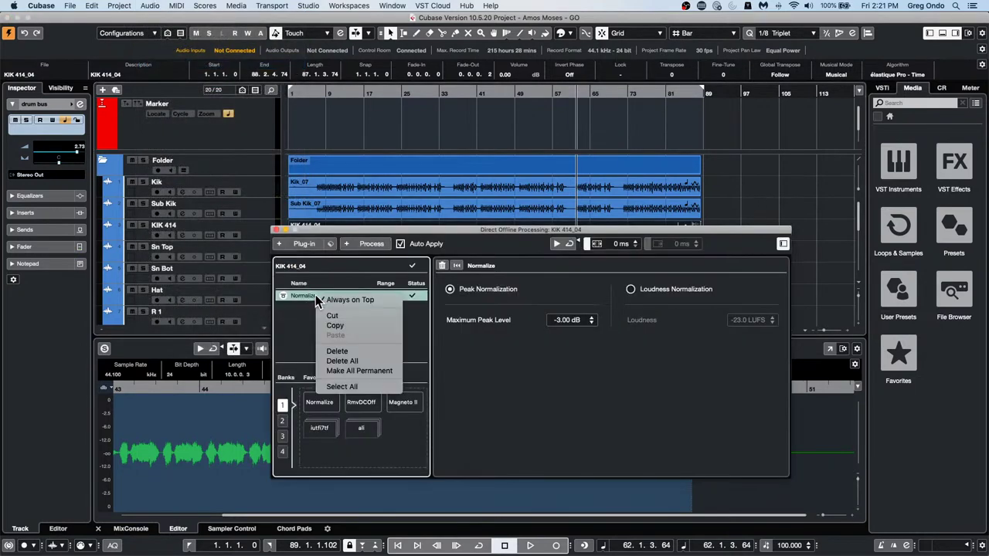
{"action": "left_click", "coordinate": [337, 351]}
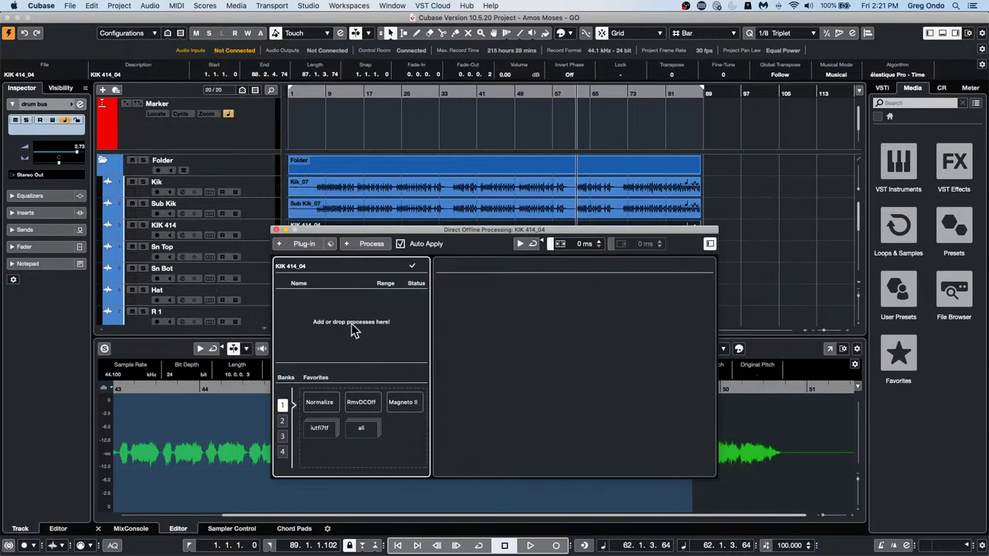
{"action": "left_click", "coordinate": [276, 231]}
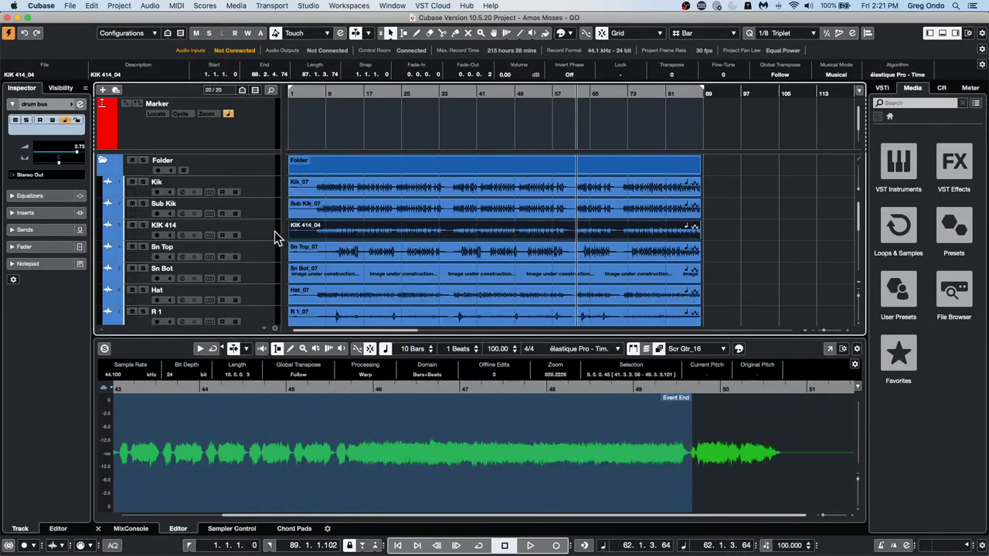
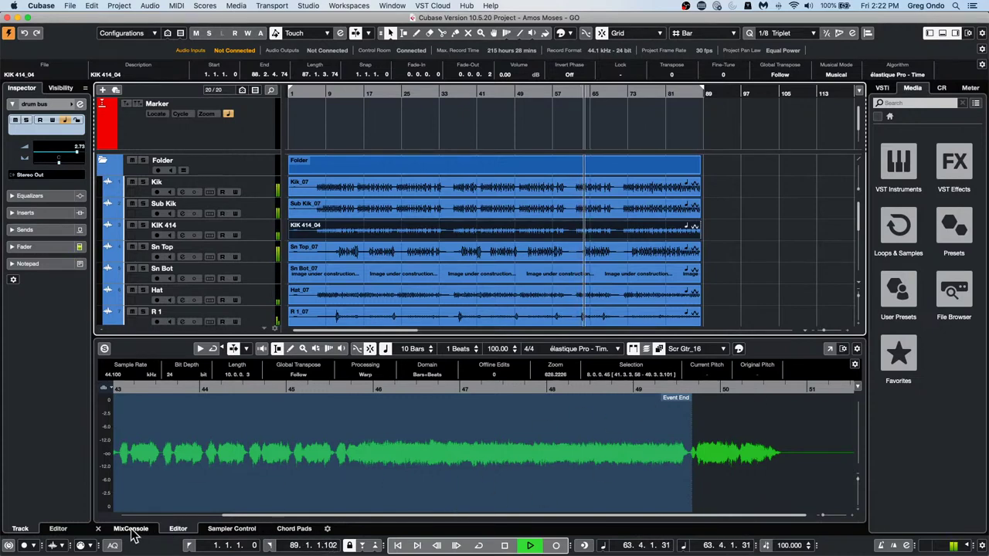
Insert the LoopMash FX effect into the first insert slot of the Stereo Out channel.
{"action": "left_click", "coordinate": [130, 529]}
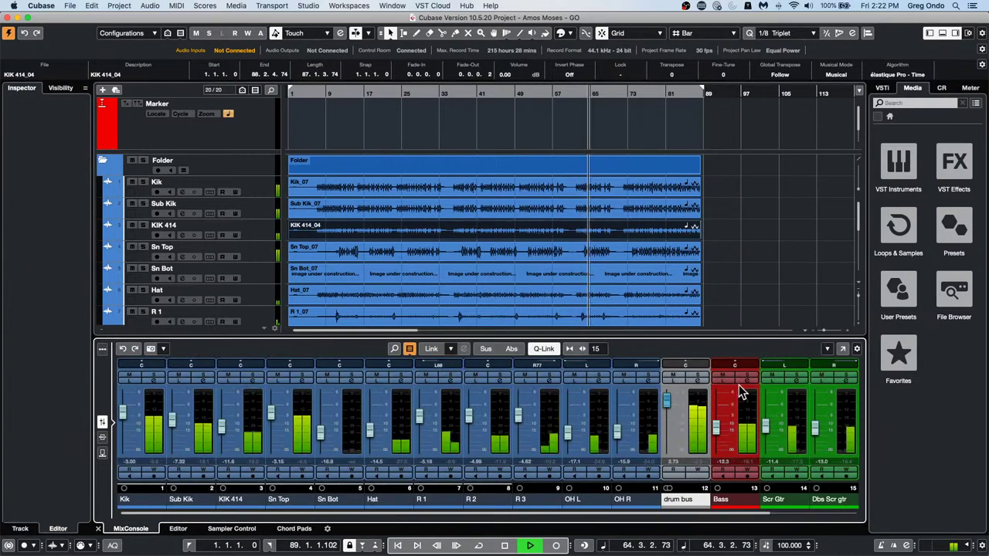
{"action": "left_click_drag", "start_coordinate": [746, 521], "coordinate": [878, 516]}
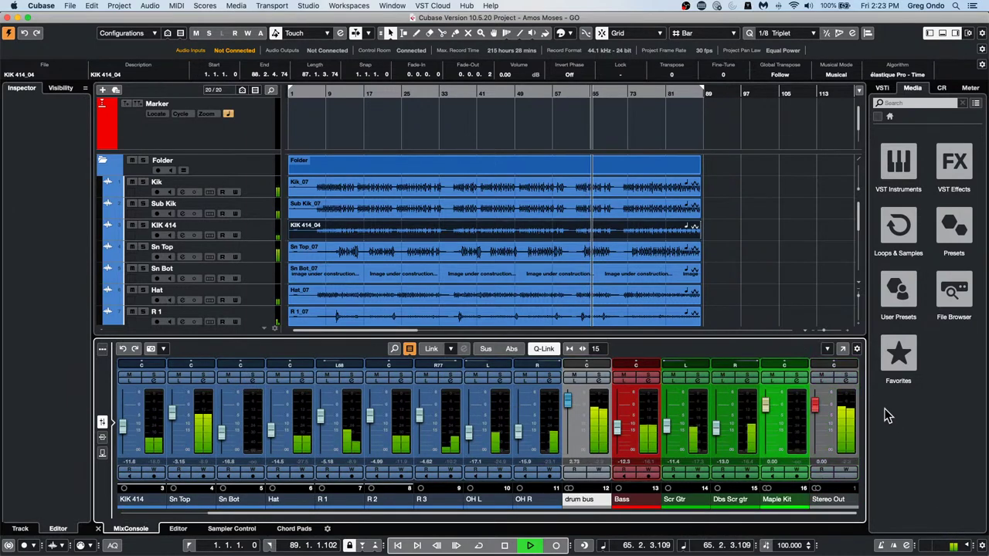
{"action": "left_click", "coordinate": [846, 379]}
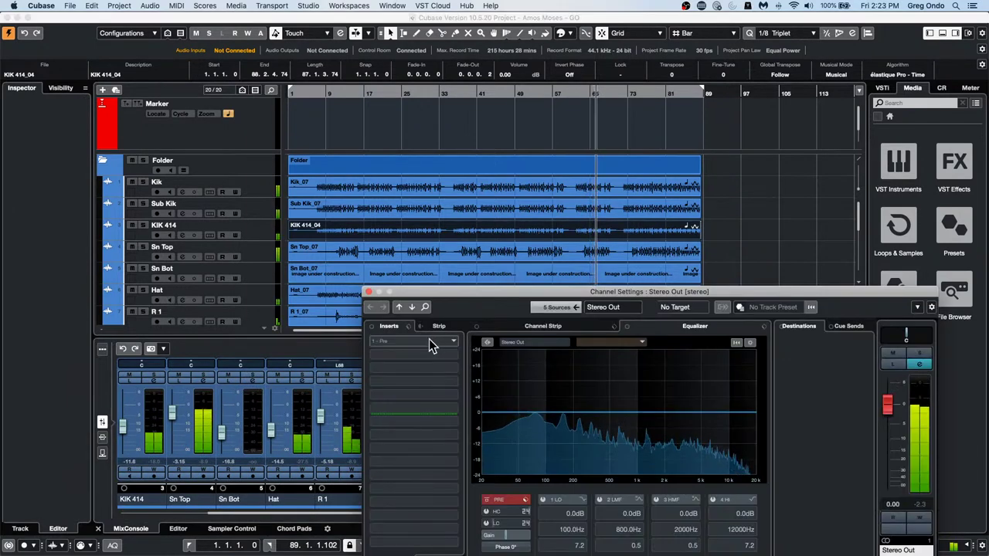
{"action": "left_click", "coordinate": [448, 341]}
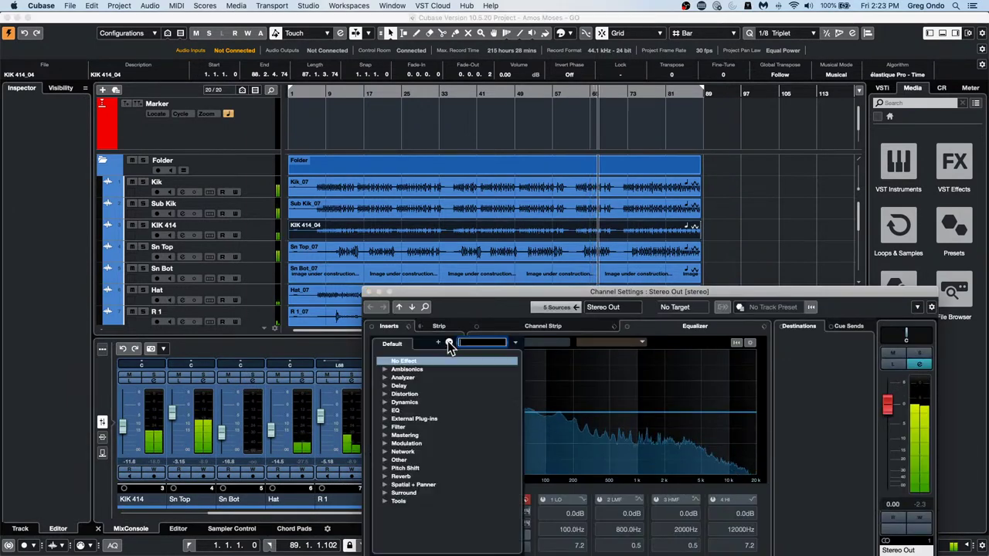
{"action": "left_click", "coordinate": [384, 460]}
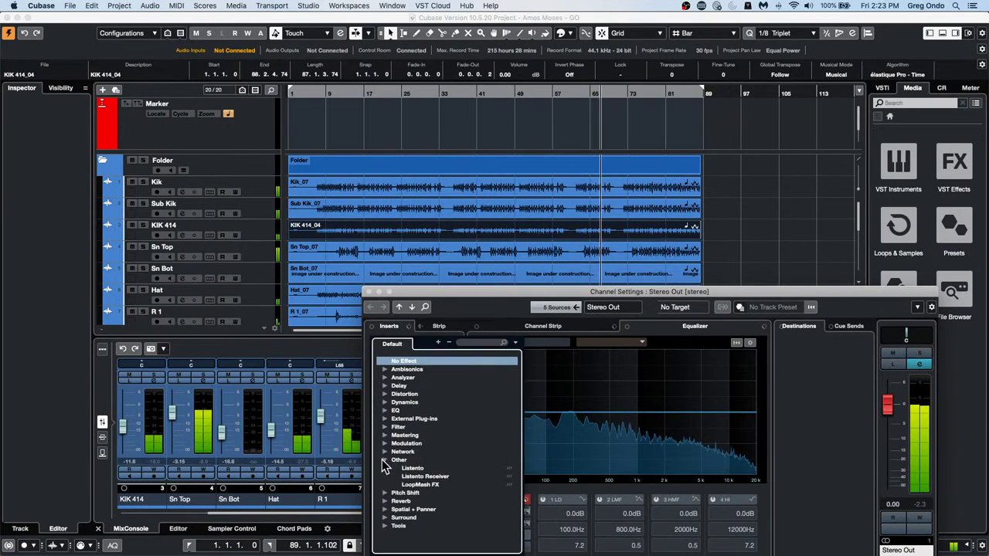
{"action": "left_click", "coordinate": [429, 485]}
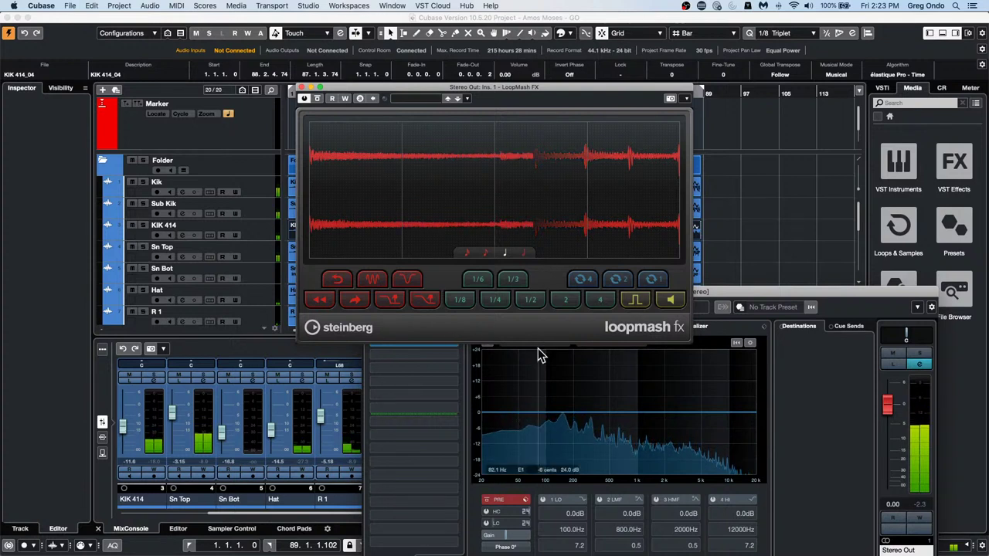
Audition LoopMash FX performance effects during playback, including the staccato effect at eighth-note and sixteenth-note intervals.
{"action": "left_click_drag", "start_coordinate": [316, 304], "coordinate": [478, 276]}
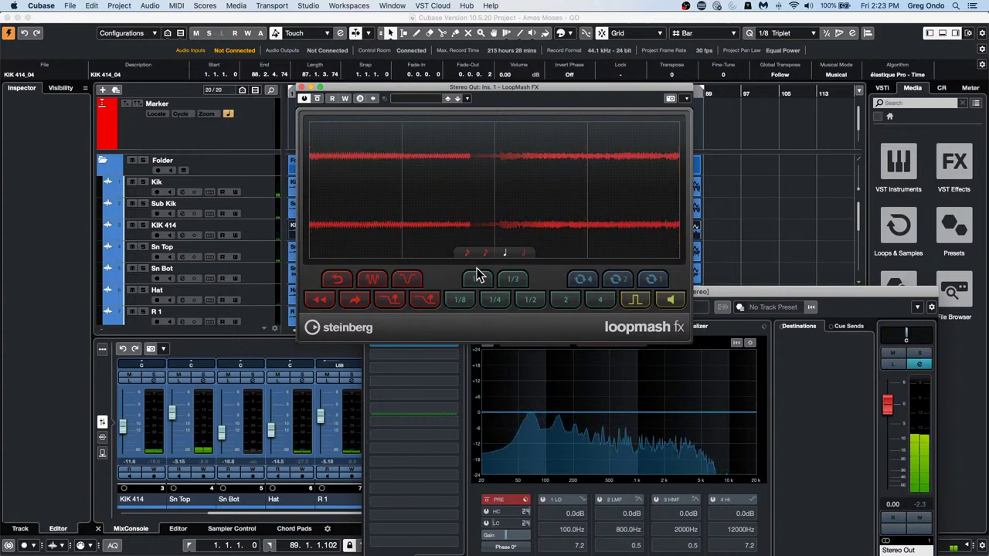
{"action": "left_click", "coordinate": [408, 286]}
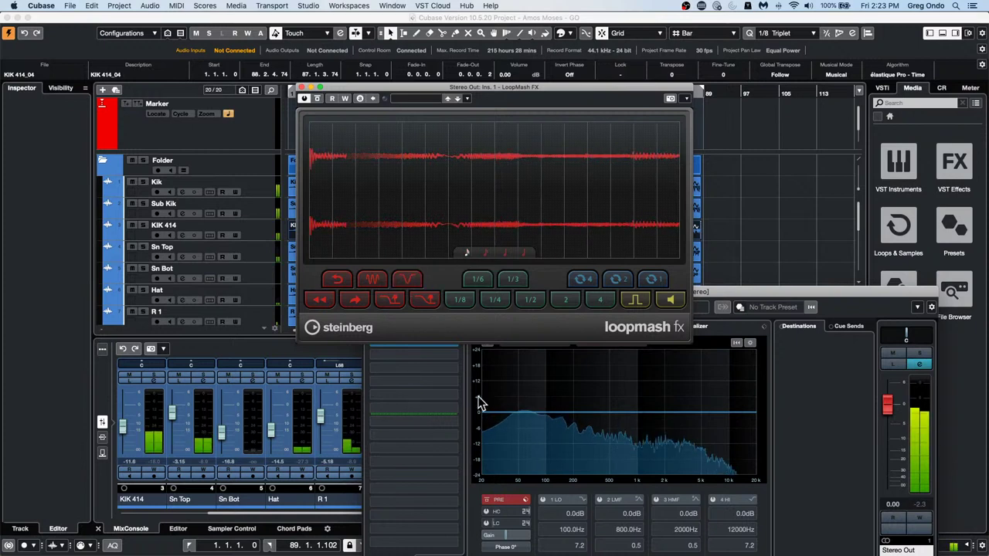
{"action": "mouse_move", "coordinate": [635, 300]}
{"action": "left_mouse_down"}
{"action": "mouse_move", "coordinate": [376, 301]}
{"action": "mouse_move", "coordinate": [552, 298]}
{"action": "mouse_move", "coordinate": [528, 304]}
{"action": "mouse_move", "coordinate": [508, 280]}
{"action": "mouse_move", "coordinate": [491, 301]}
{"action": "mouse_move", "coordinate": [510, 263]}
{"action": "mouse_move", "coordinate": [499, 281]}
{"action": "mouse_move", "coordinate": [481, 280]}
{"action": "mouse_move", "coordinate": [459, 302]}
{"action": "left_mouse_up"}
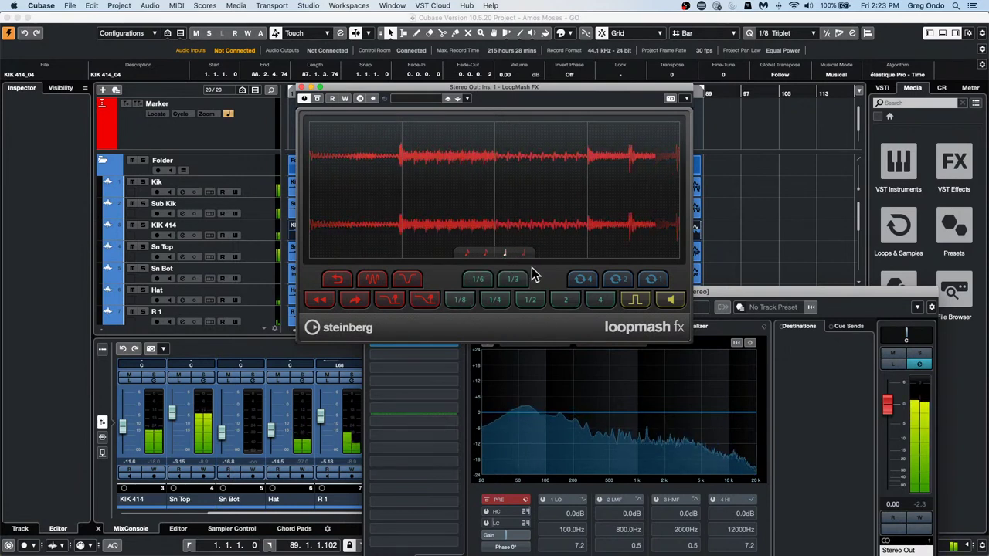
{"action": "left_click", "coordinate": [634, 303]}
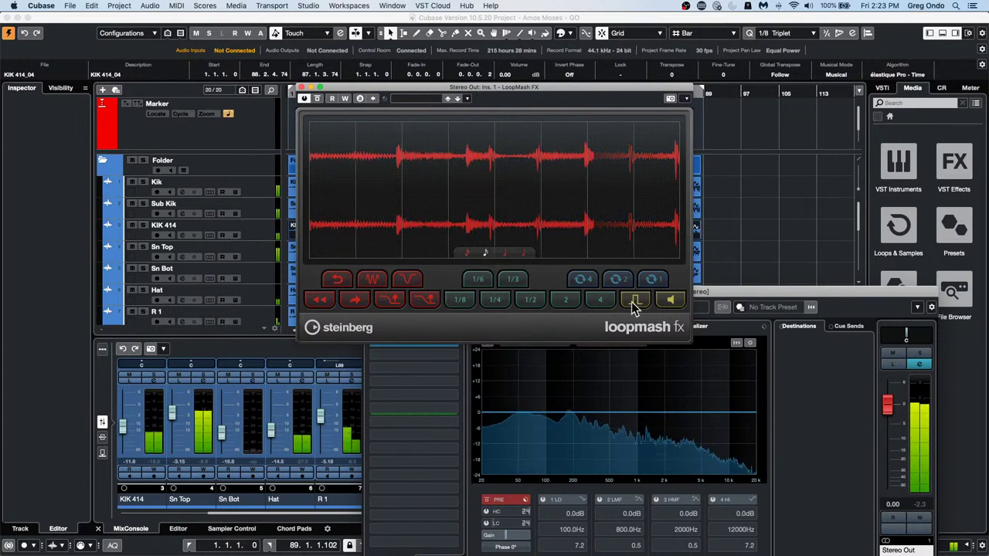
{"action": "left_click_drag", "start_coordinate": [633, 305], "coordinate": [608, 301]}
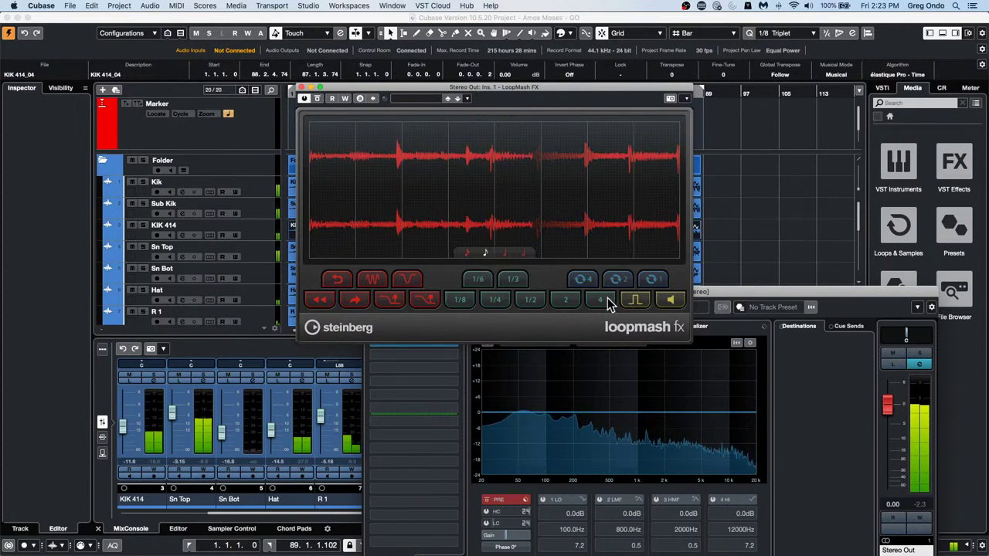
{"action": "left_click", "coordinate": [634, 300]}
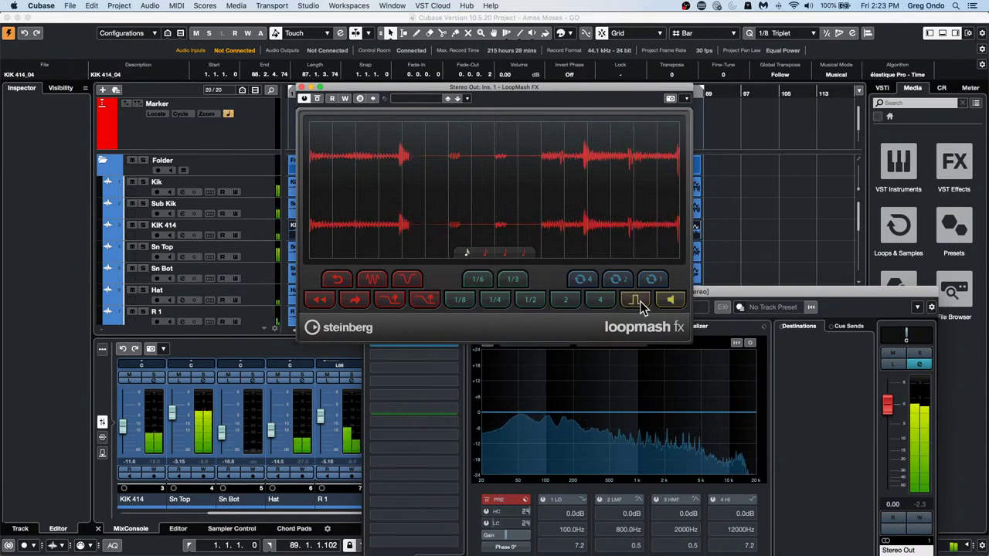
{"action": "left_click", "coordinate": [641, 307]}
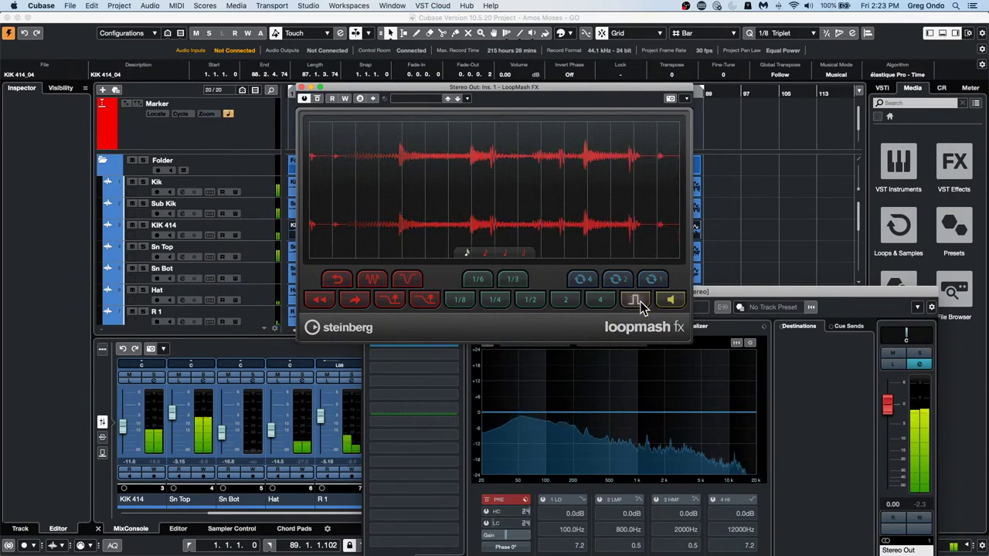
Audition LoopMash FX's turntable-style and tape-stop effects during playback, and close the plug-in and Stereo Out channel settings windows.
{"action": "left_click", "coordinate": [377, 281]}
{"action": "left_click", "coordinate": [337, 280]}
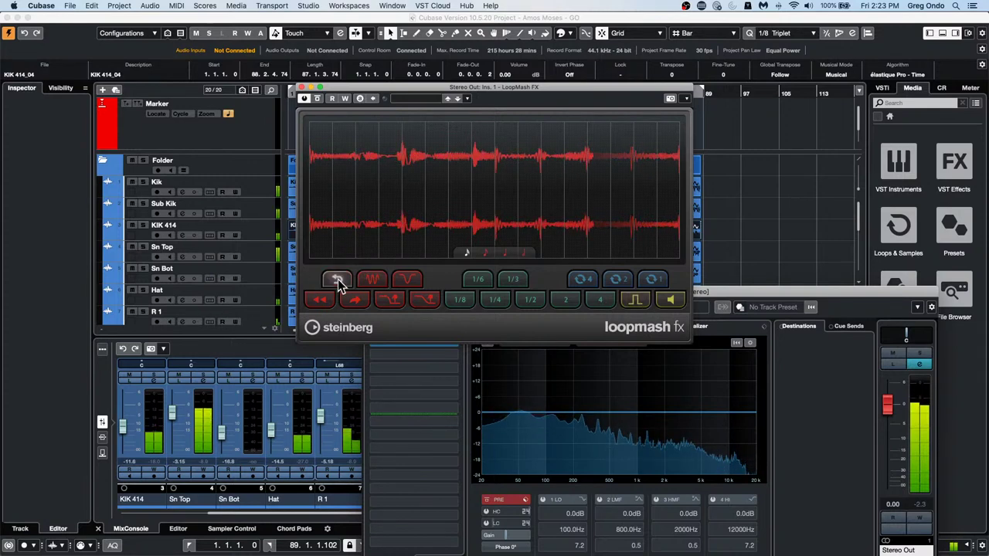
{"action": "left_click", "coordinate": [357, 306]}
{"action": "left_click", "coordinate": [388, 301]}
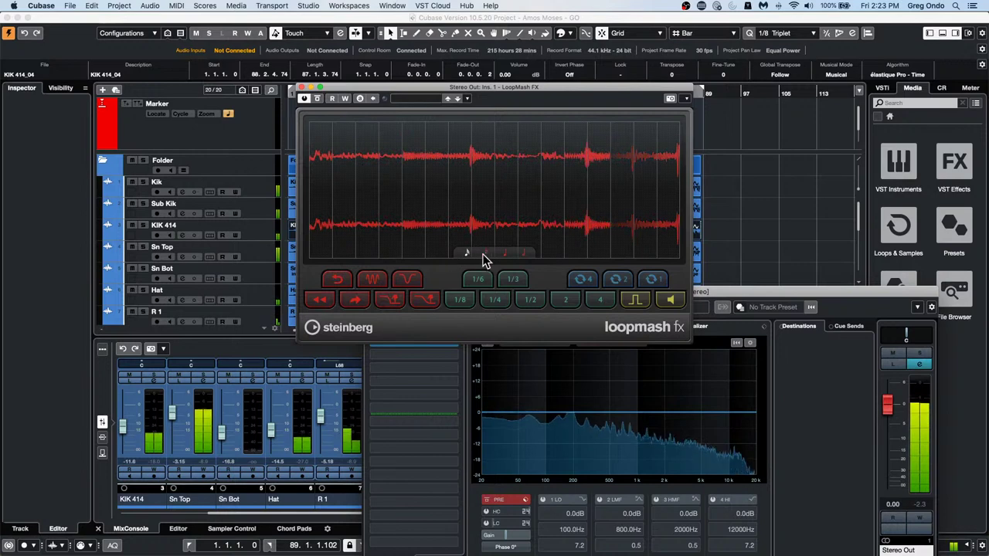
{"action": "left_click", "coordinate": [392, 301]}
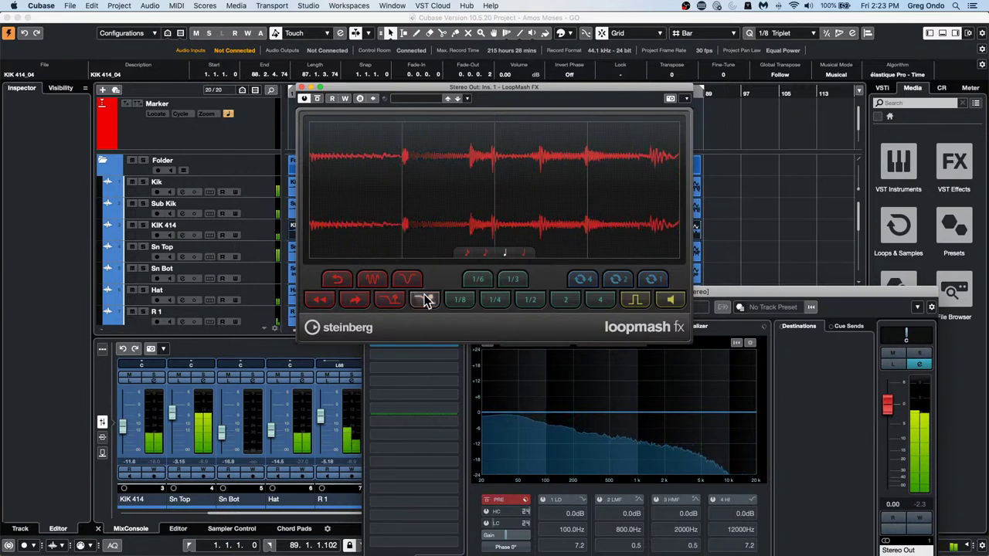
{"action": "left_click", "coordinate": [425, 302]}
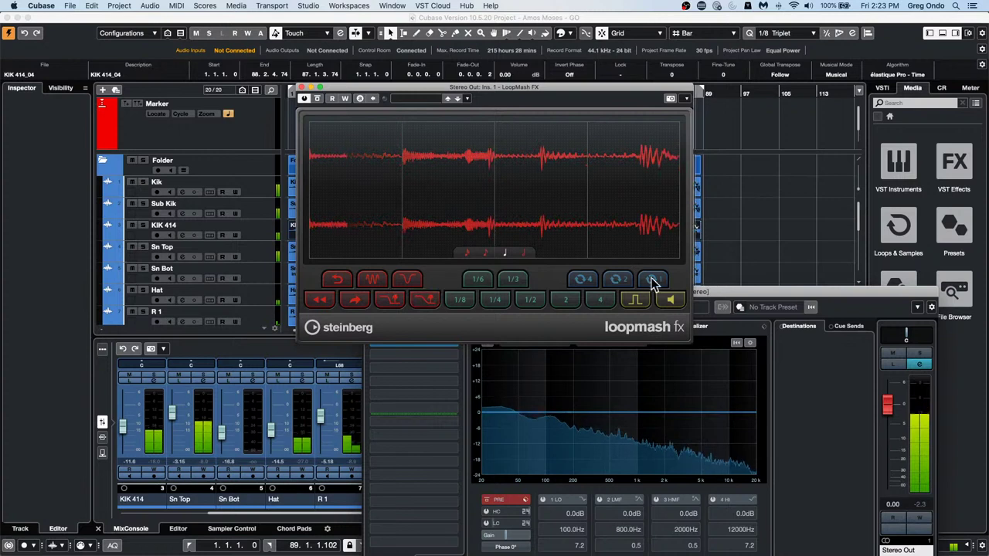
{"action": "left_click", "coordinate": [565, 300]}
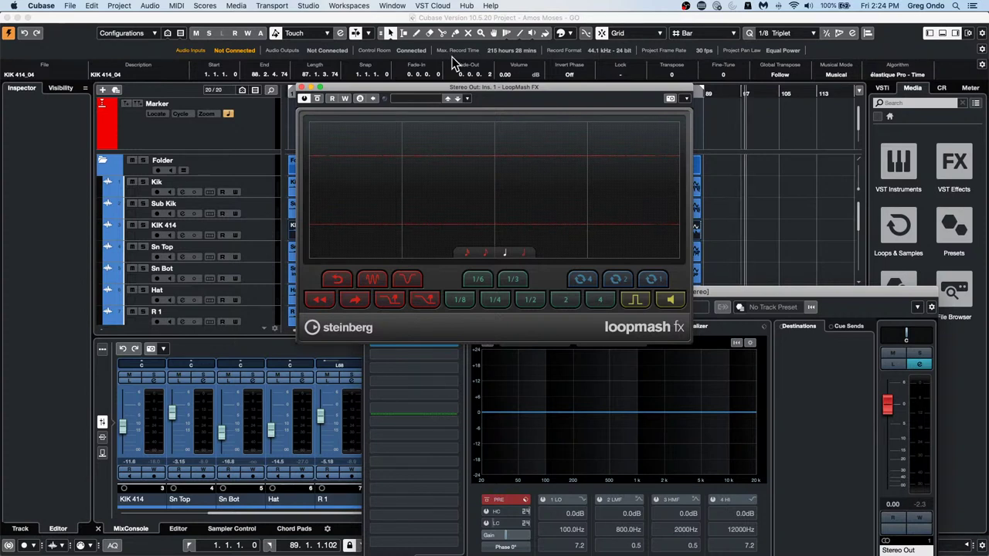
{"action": "left_click", "coordinate": [301, 87]}
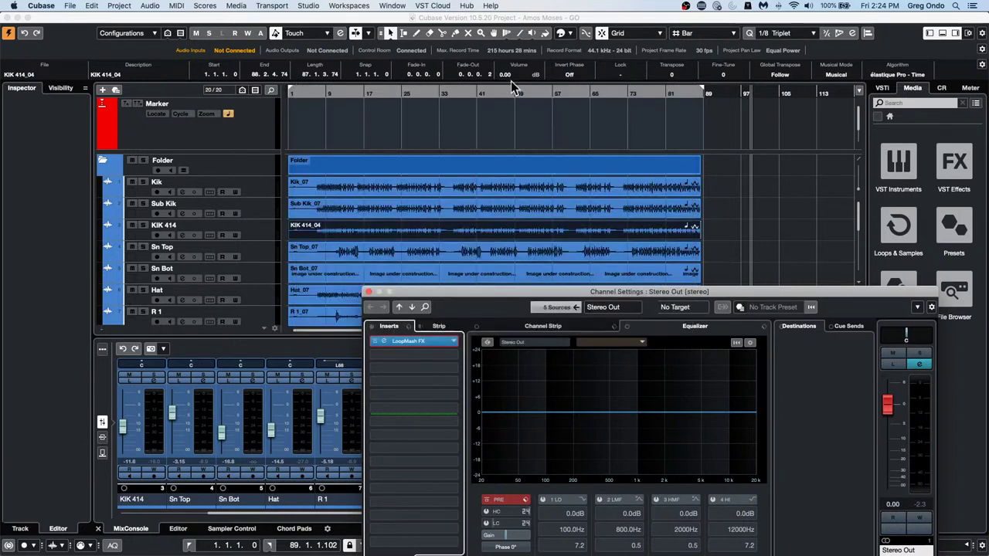
{"action": "left_click", "coordinate": [369, 291]}
Move the project cursor to different bars and zoom the arrangement in and out around them from the time ruler.
{"action": "left_click_drag", "start_coordinate": [399, 100], "coordinate": [321, 91]}
{"action": "key", "text": "space"}
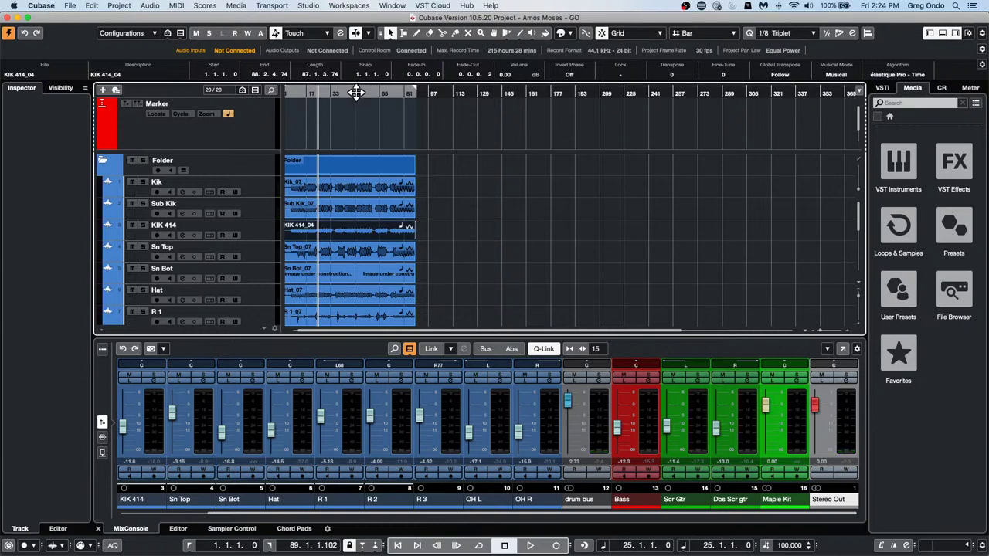
{"action": "left_click_drag", "start_coordinate": [351, 95], "coordinate": [349, 139]}
{"action": "mouse_move", "coordinate": [402, 106]}
{"action": "left_mouse_down"}
{"action": "mouse_move", "coordinate": [419, 99]}
{"action": "mouse_move", "coordinate": [414, 127]}
{"action": "mouse_move", "coordinate": [404, 91]}
{"action": "mouse_move", "coordinate": [316, 91]}
{"action": "mouse_move", "coordinate": [309, 141]}
{"action": "mouse_move", "coordinate": [441, 109]}
{"action": "mouse_move", "coordinate": [382, 106]}
{"action": "left_mouse_up"}
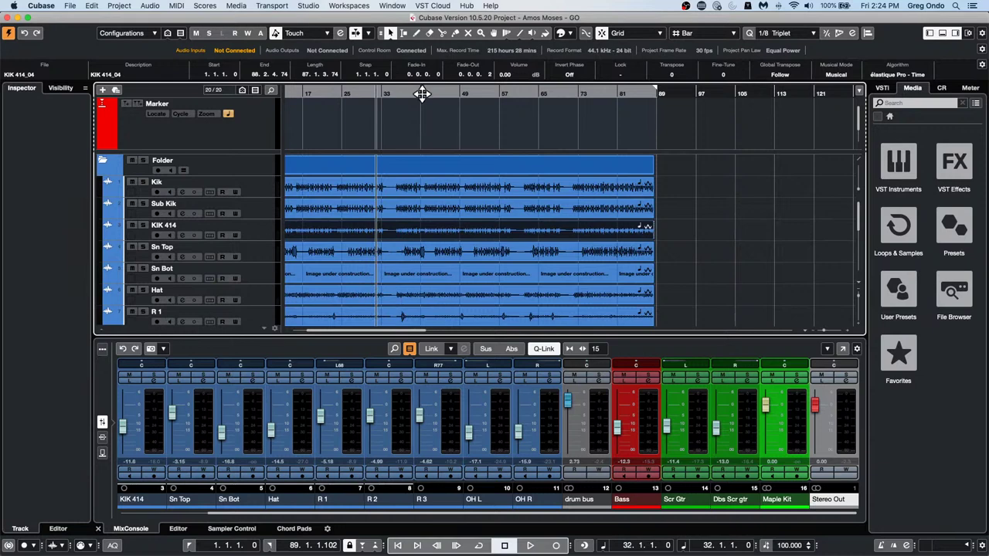
{"action": "left_click_drag", "start_coordinate": [480, 95], "coordinate": [525, 138]}
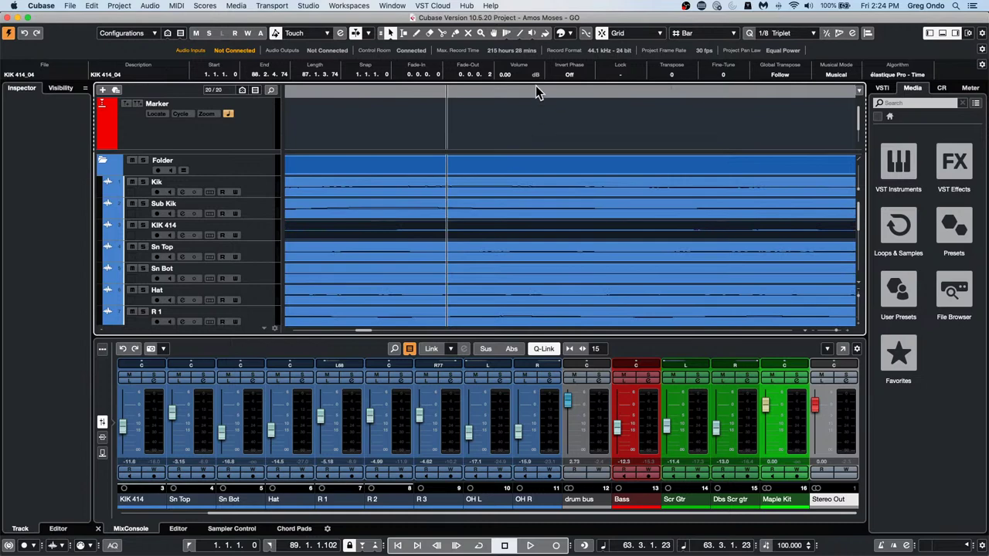
{"action": "left_click_drag", "start_coordinate": [538, 92], "coordinate": [555, 6]}
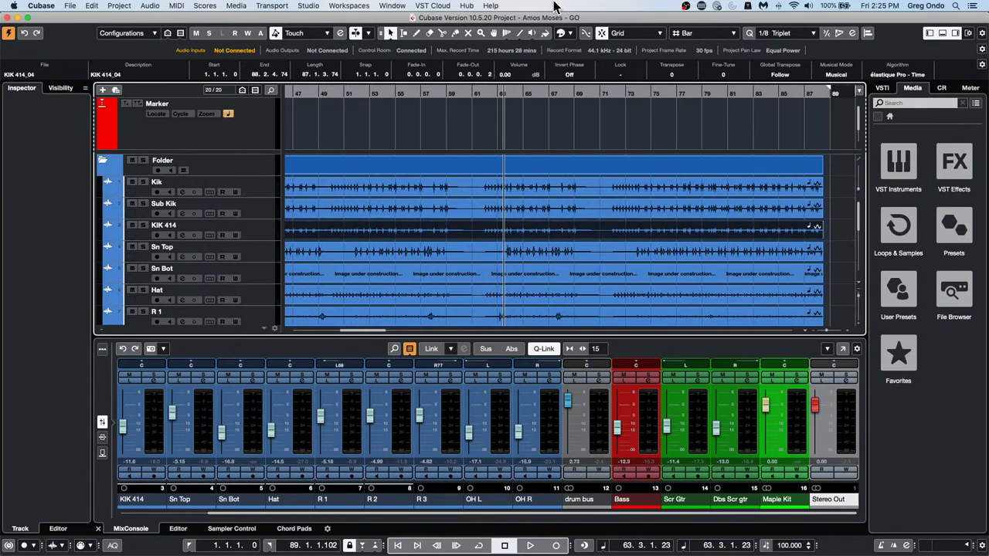
{"action": "mouse_move", "coordinate": [735, 93]}
{"action": "left_mouse_down"}
{"action": "mouse_move", "coordinate": [735, 170]}
{"action": "mouse_move", "coordinate": [725, 101]}
{"action": "left_mouse_up"}
{"action": "left_click_drag", "start_coordinate": [288, 93], "coordinate": [298, 160]}
{"action": "left_click_drag", "start_coordinate": [457, 92], "coordinate": [513, 60]}
{"action": "left_click_drag", "start_coordinate": [504, 94], "coordinate": [404, 120]}
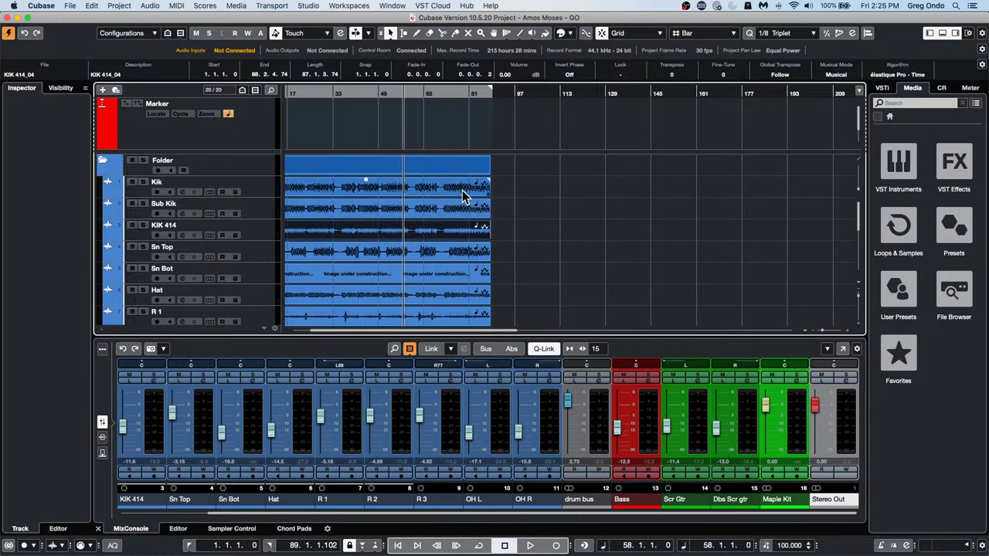
Select the Kik_07 event, and replace that selection with all audio events from Sub Kik_07 down through the guitar tracks.
{"action": "left_click", "coordinate": [514, 194]}
{"action": "left_click", "coordinate": [412, 194]}
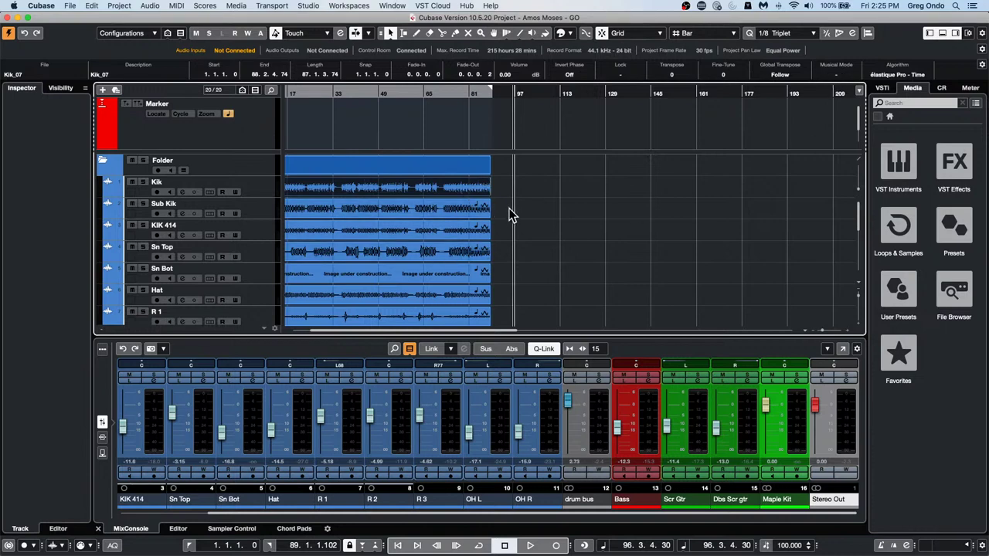
{"action": "left_click_drag", "start_coordinate": [510, 215], "coordinate": [238, 309]}
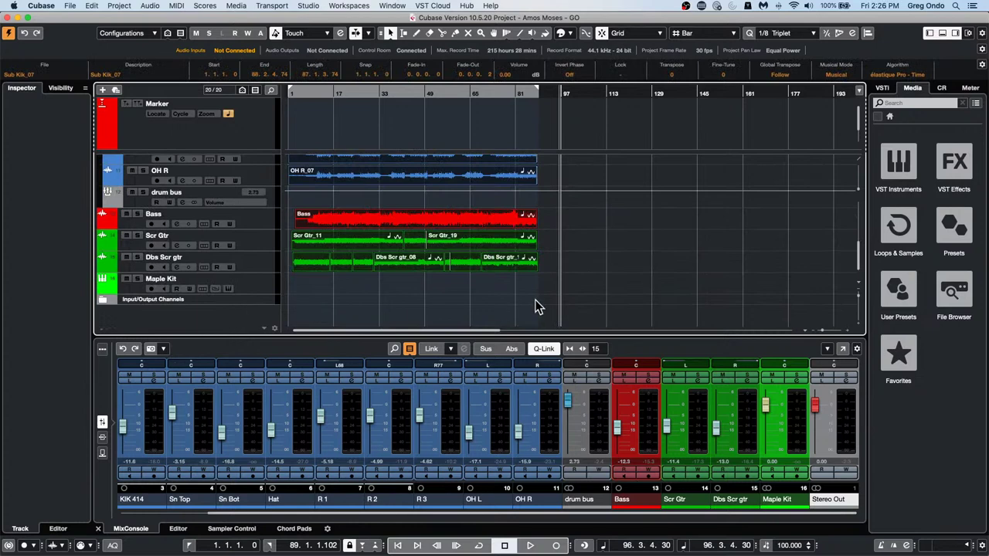
{"action": "scroll", "coordinate": [596, 203], "scroll_direction": "up", "scroll_amount": 6}
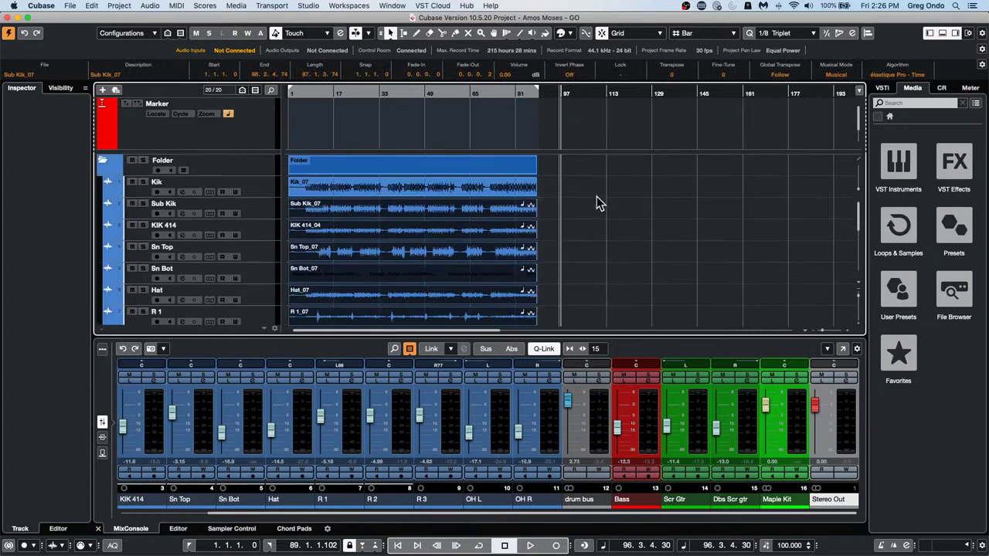
Try a project tempo of 120 BPM during playback from bar 14, and undo the tempo change.
{"action": "key", "text": "space"}
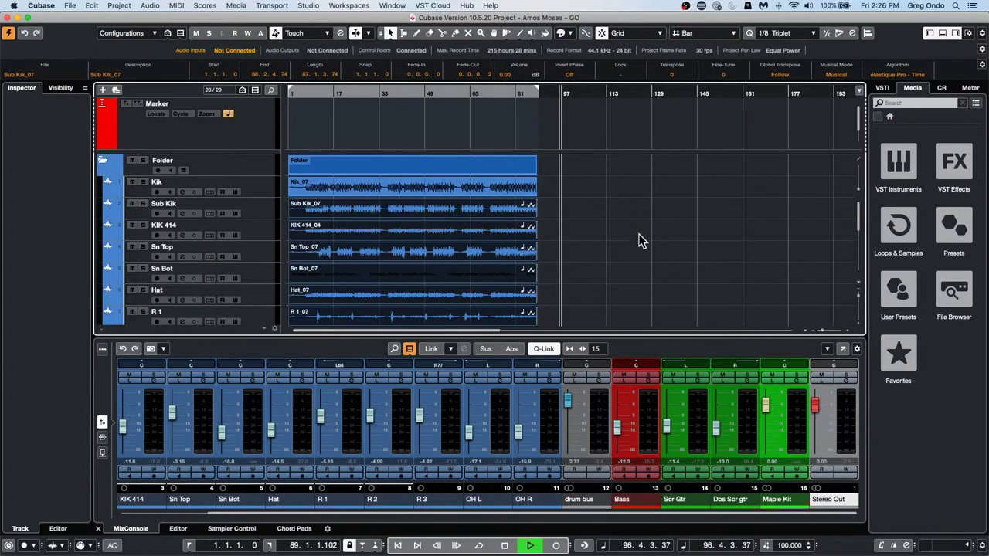
{"action": "left_click", "coordinate": [325, 93]}
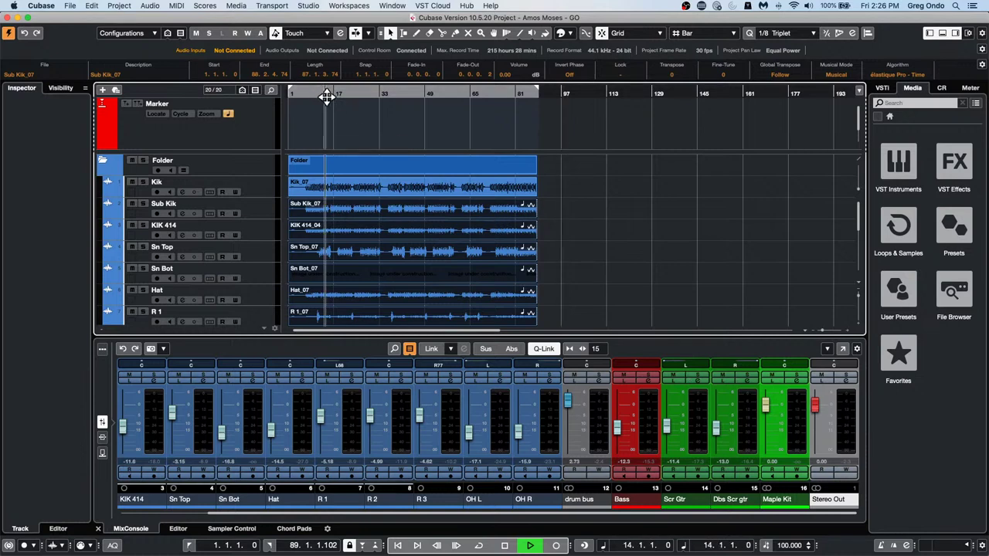
{"action": "double_click", "coordinate": [790, 545]}
{"action": "type", "text": "12"}
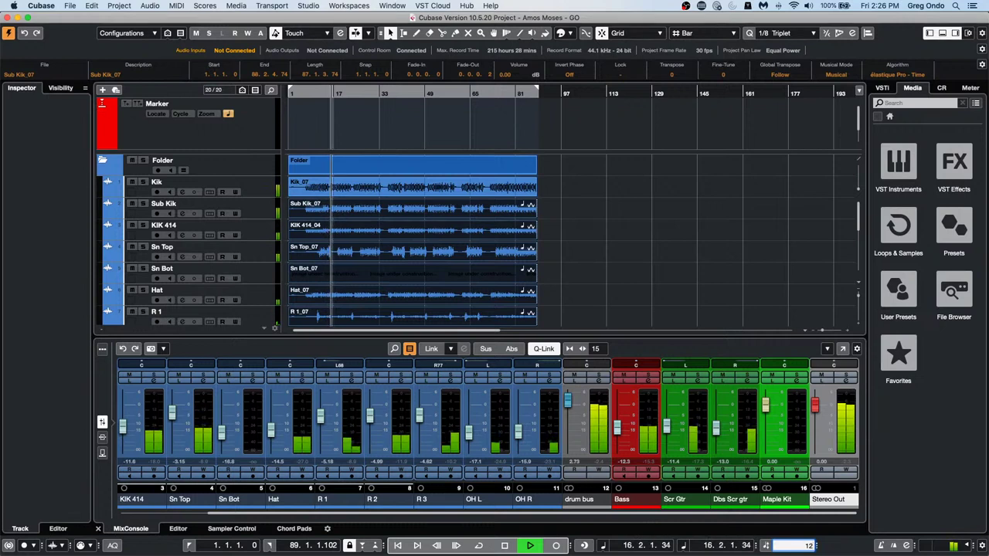
{"action": "type", "text": "0"}
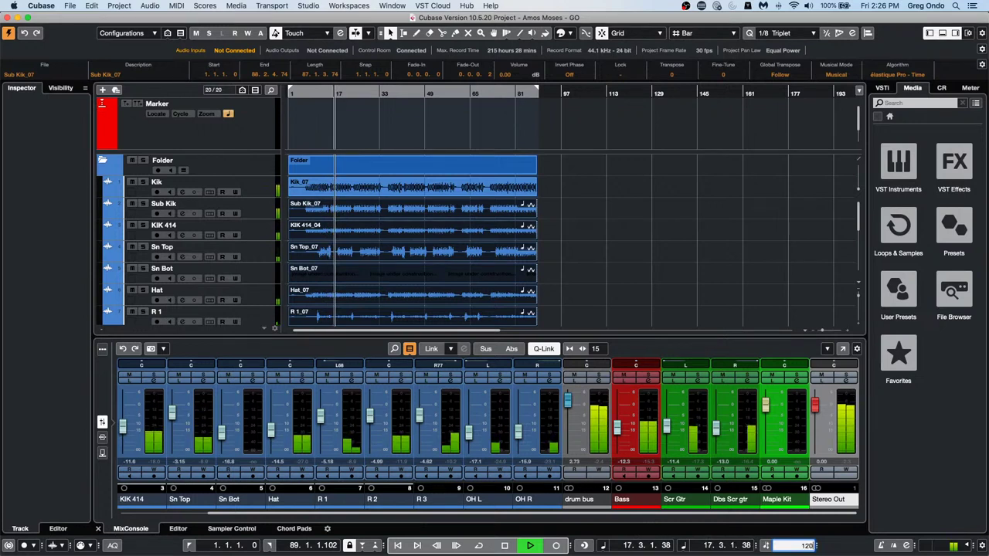
{"action": "key", "text": "Return"}
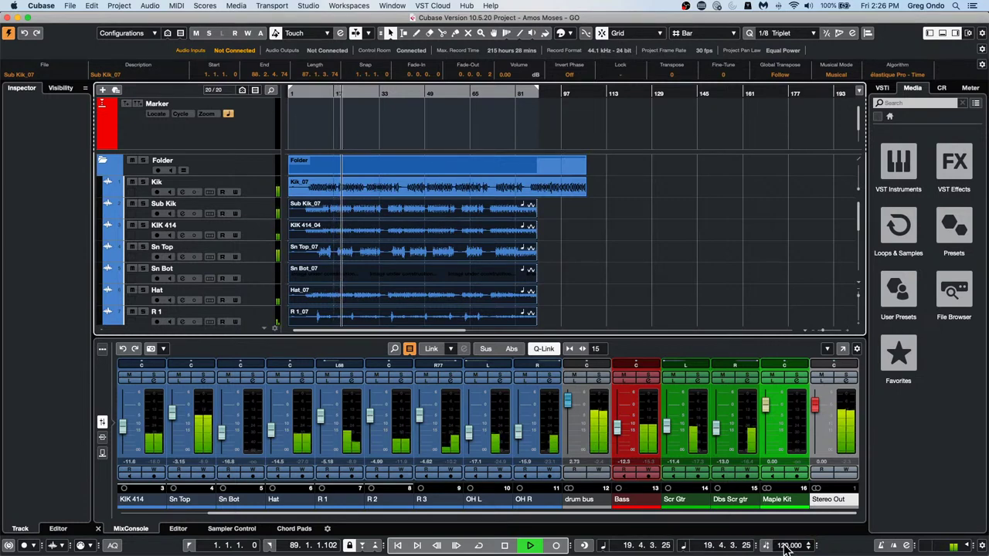
{"action": "key", "text": "space"}
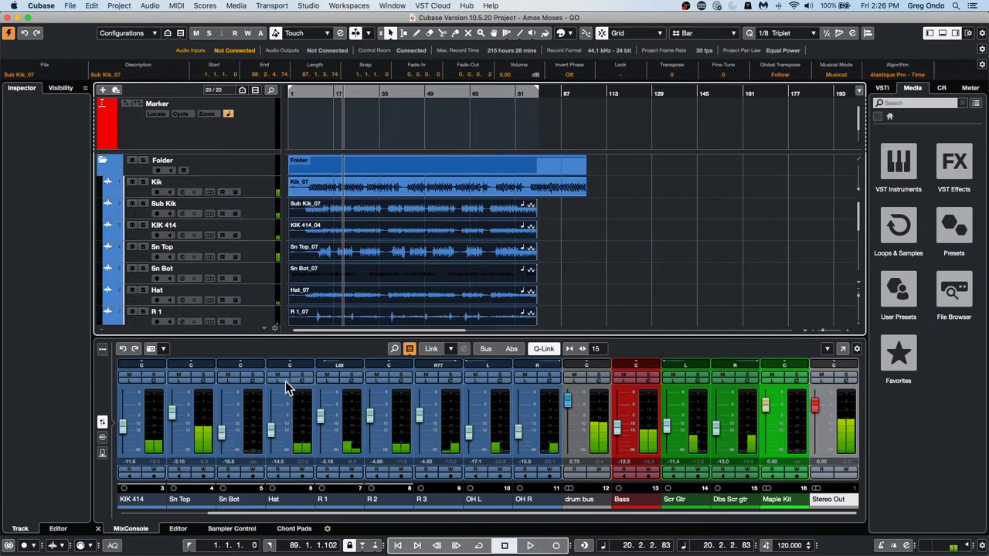
{"action": "key", "text": "ctrl+z"}
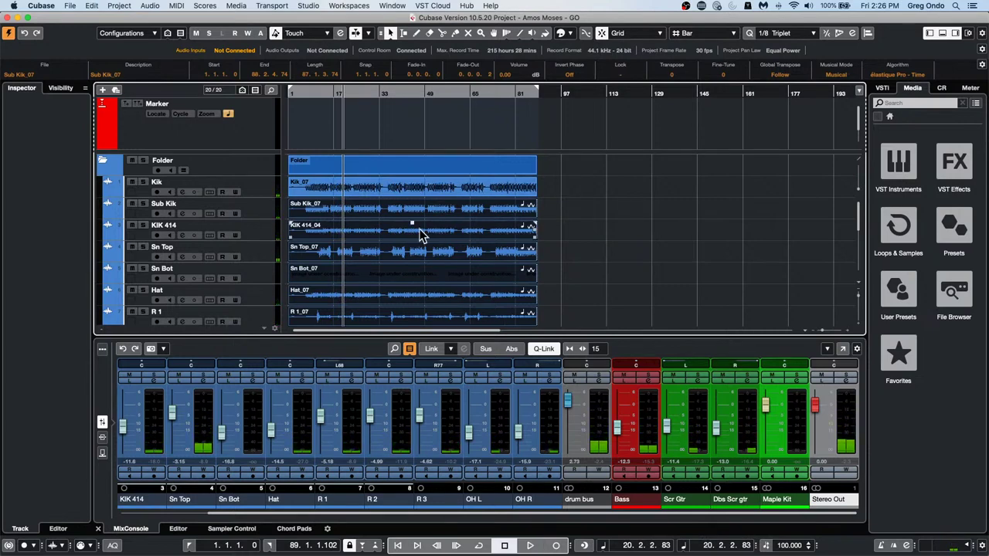
Move the Kik_07 event to start at bar 21, and view its lock options without choosing one.
{"action": "left_click", "coordinate": [508, 197]}
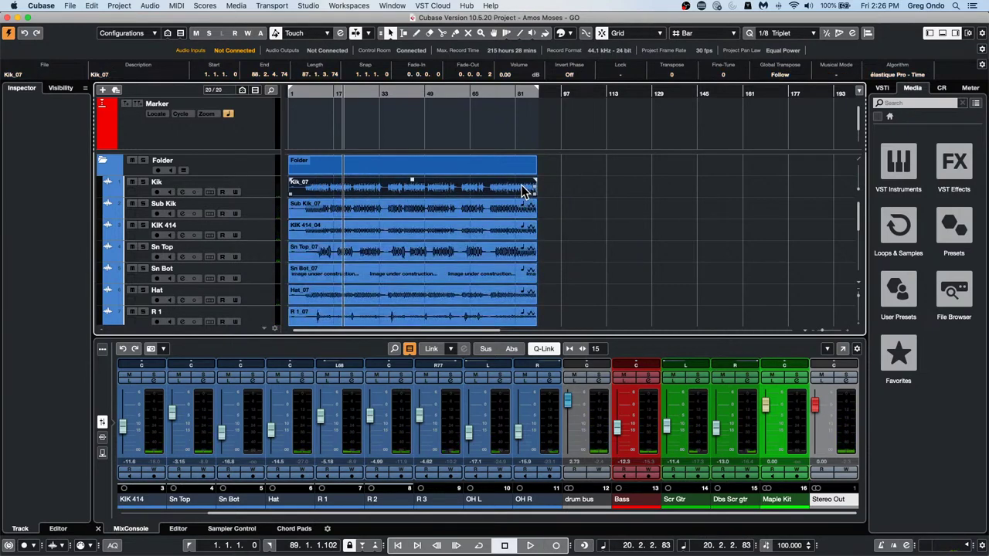
{"action": "left_click_drag", "start_coordinate": [513, 193], "coordinate": [569, 188]}
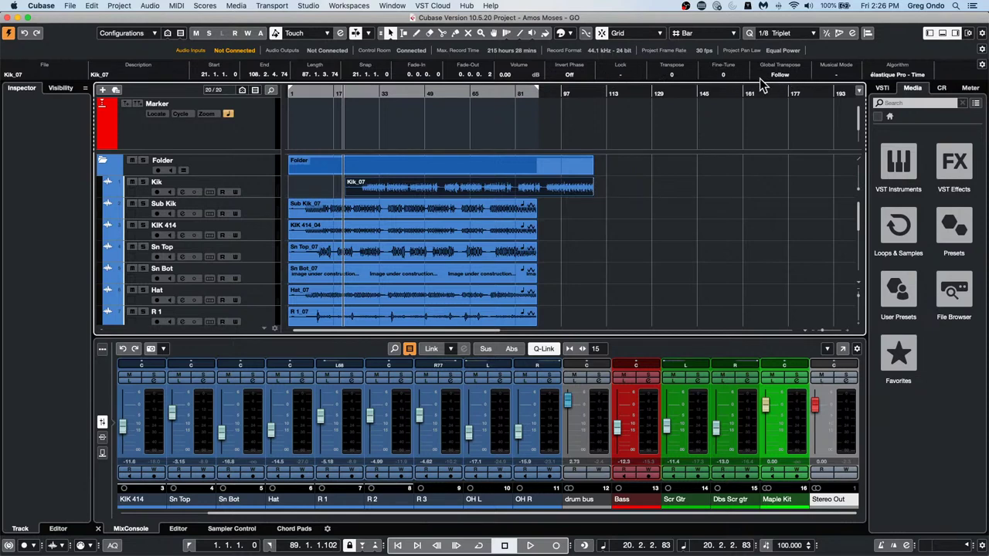
{"action": "left_click", "coordinate": [621, 76]}
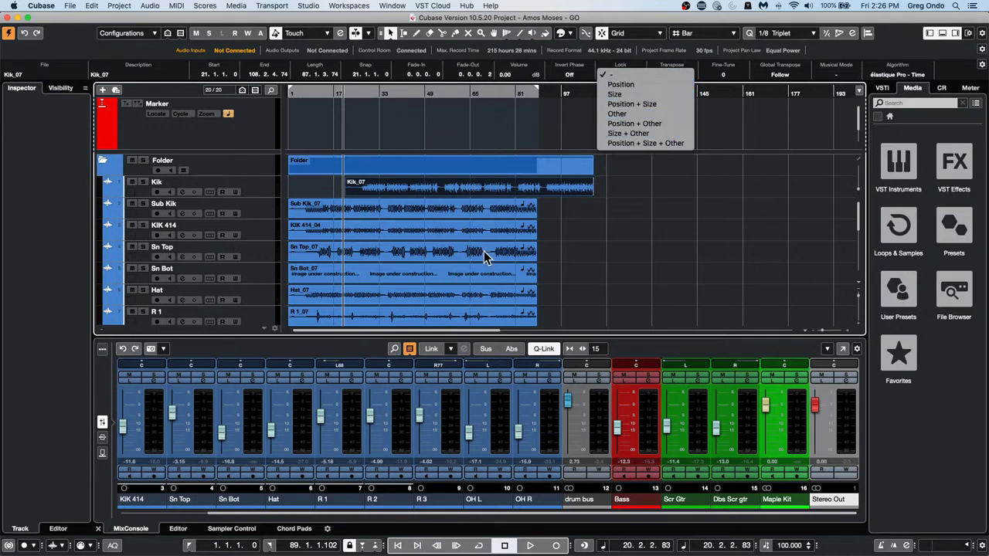
{"action": "left_click", "coordinate": [674, 188]}
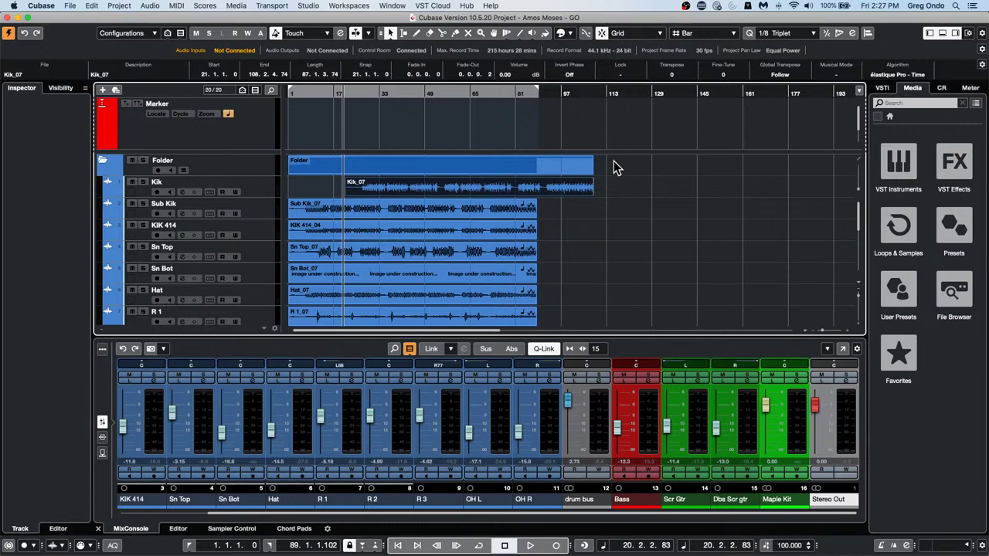
Open the project file Midi Quantize Demo.cpr, accepting Projects as its project folder, and activate it.
{"action": "left_click", "coordinate": [71, 6]}
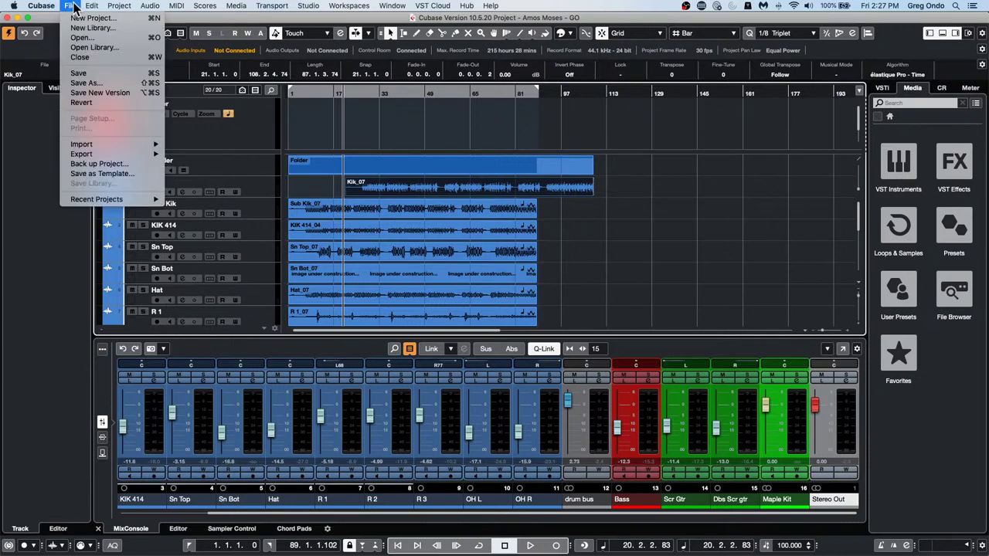
{"action": "mouse_move", "coordinate": [108, 199]}
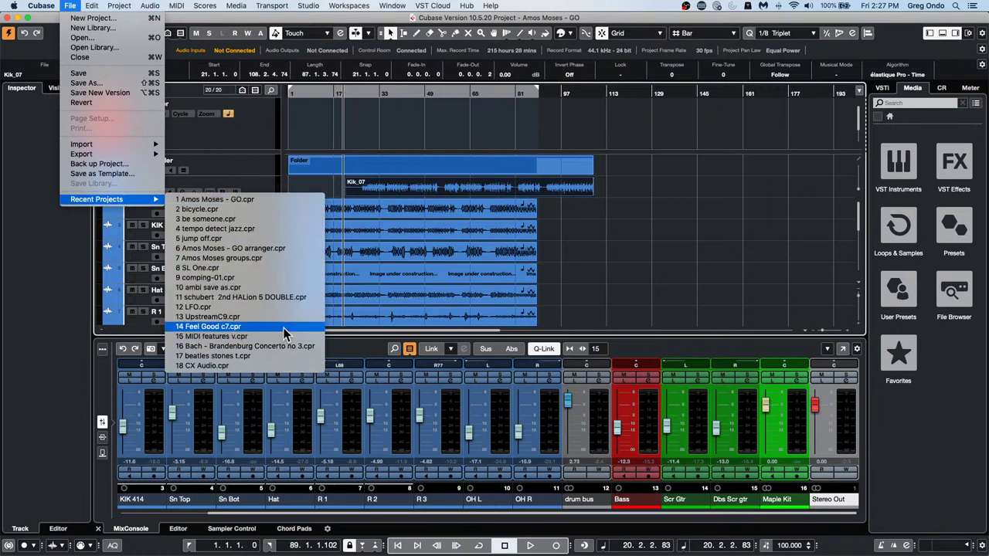
{"action": "left_click", "coordinate": [104, 45]}
{"action": "scroll", "coordinate": [436, 365], "scroll_direction": "down", "scroll_amount": 5}
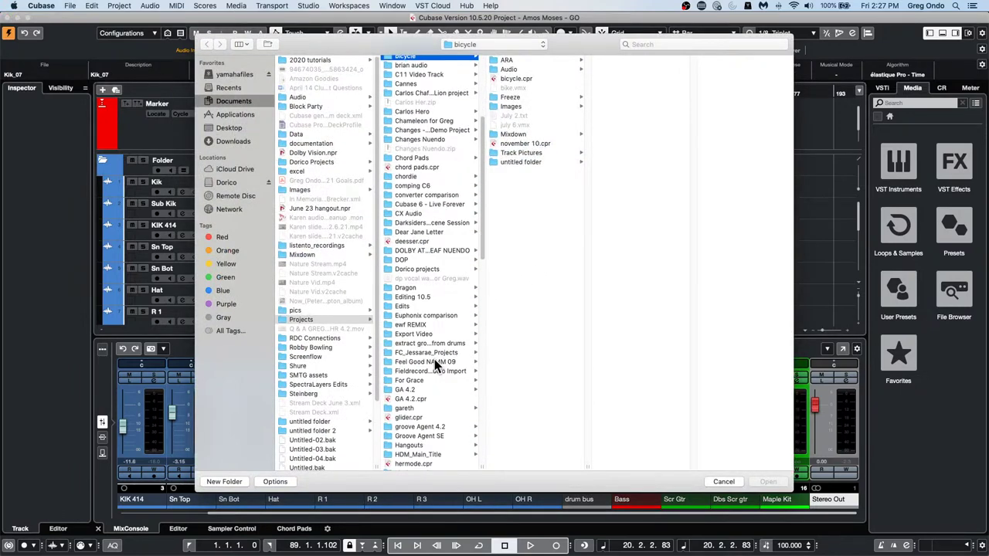
{"action": "scroll", "coordinate": [437, 366], "scroll_direction": "down", "scroll_amount": 7}
{"action": "scroll", "coordinate": [436, 366], "scroll_direction": "down", "scroll_amount": 3}
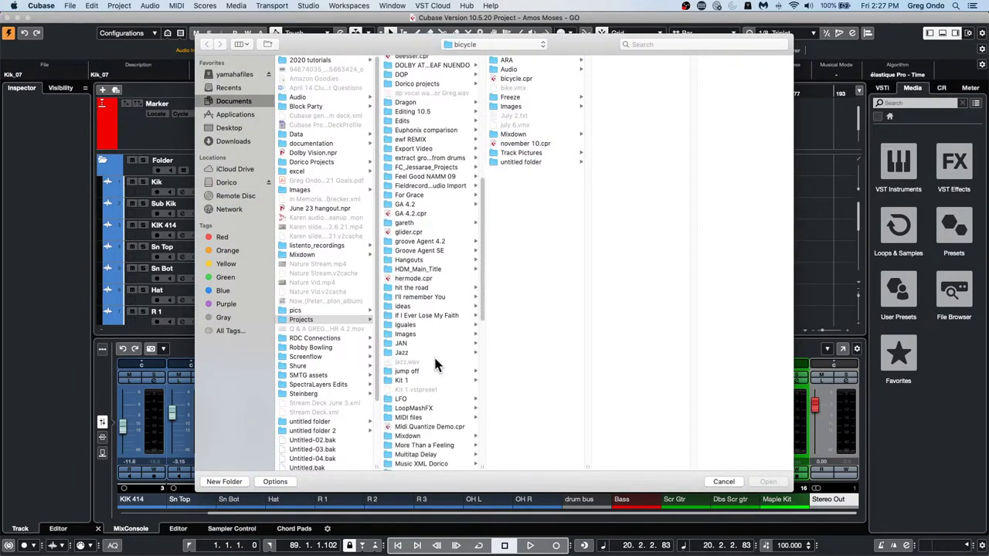
{"action": "double_click", "coordinate": [436, 429]}
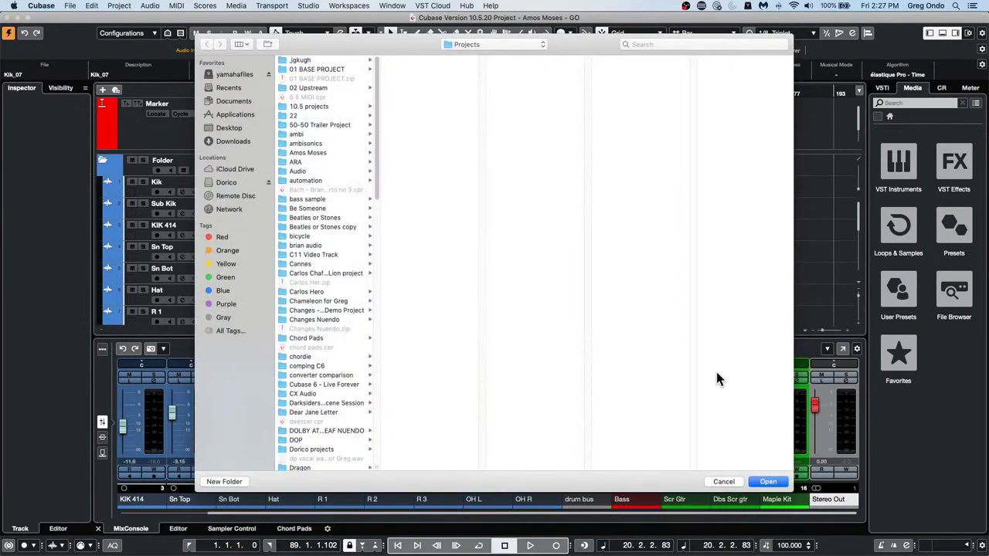
{"action": "left_click", "coordinate": [776, 479]}
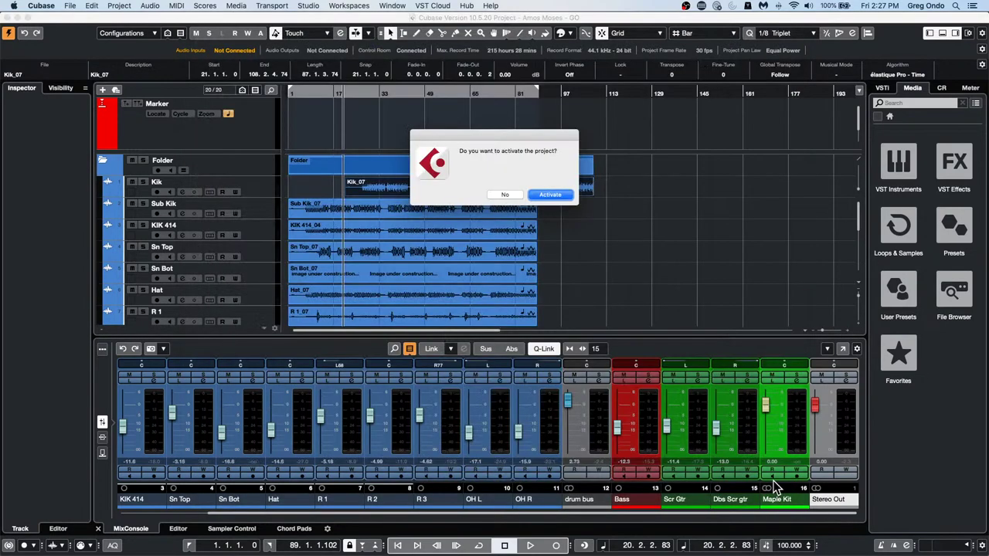
{"action": "left_click", "coordinate": [561, 195]}
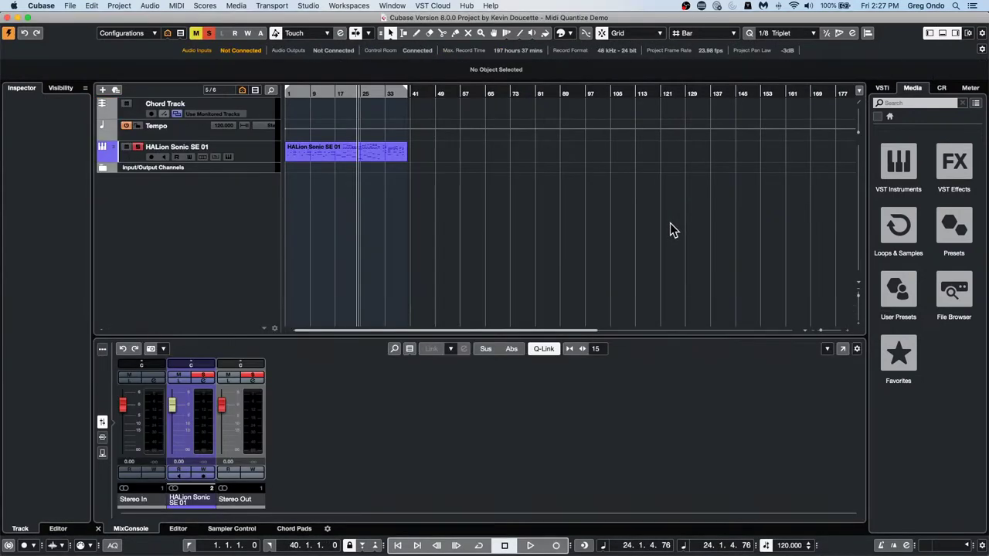
Increase the height of the HALion Sonic SE 01 track, and audition its MIDI part from the project start.
{"action": "left_click", "coordinate": [261, 154]}
{"action": "key", "text": "KP_Decimal"}
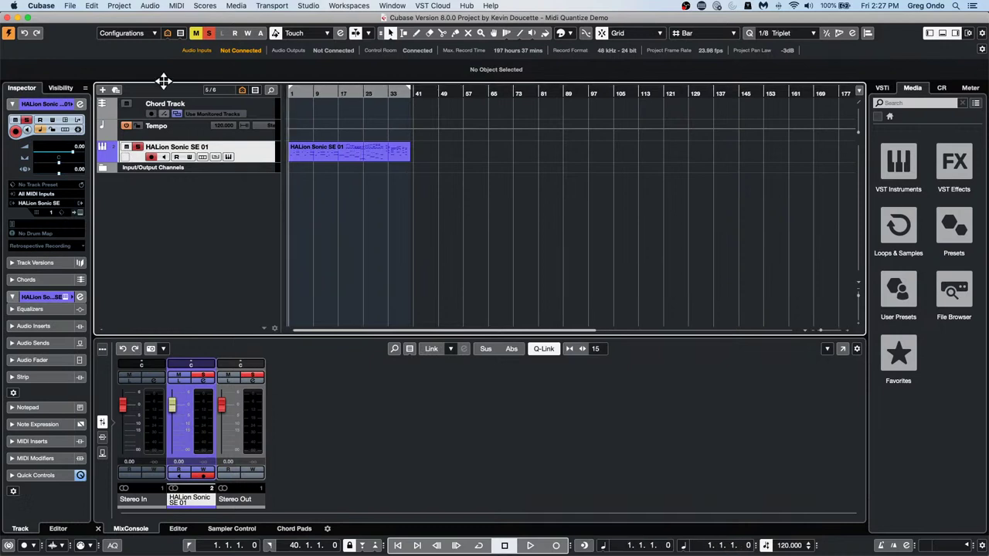
{"action": "key", "text": "h"}
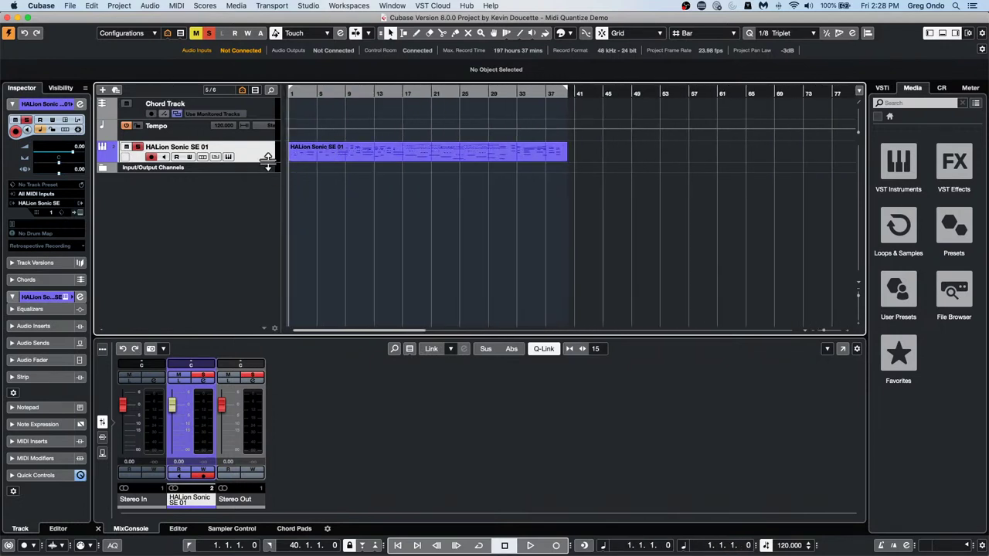
{"action": "left_click_drag", "start_coordinate": [268, 158], "coordinate": [268, 193]}
{"action": "key", "text": "space"}
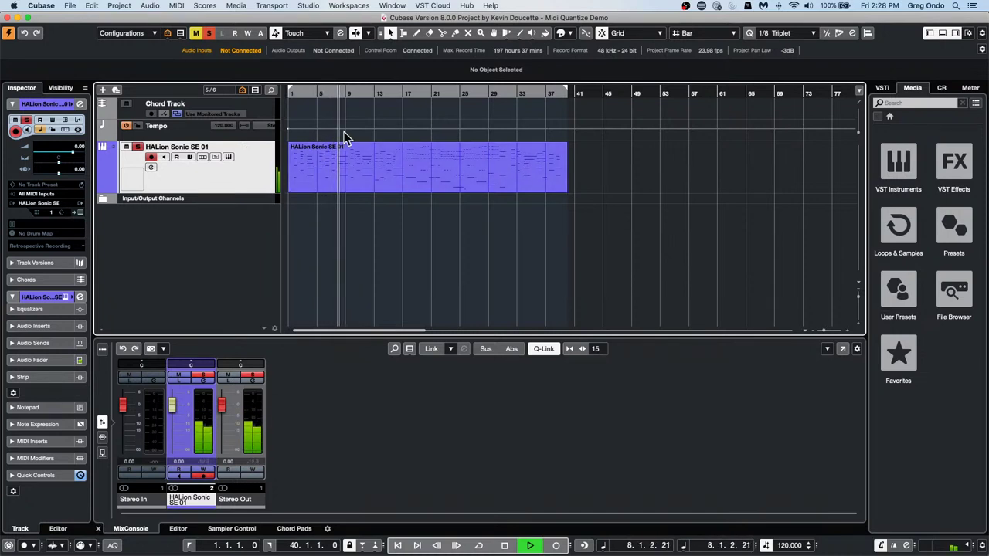
{"action": "key", "text": "space"}
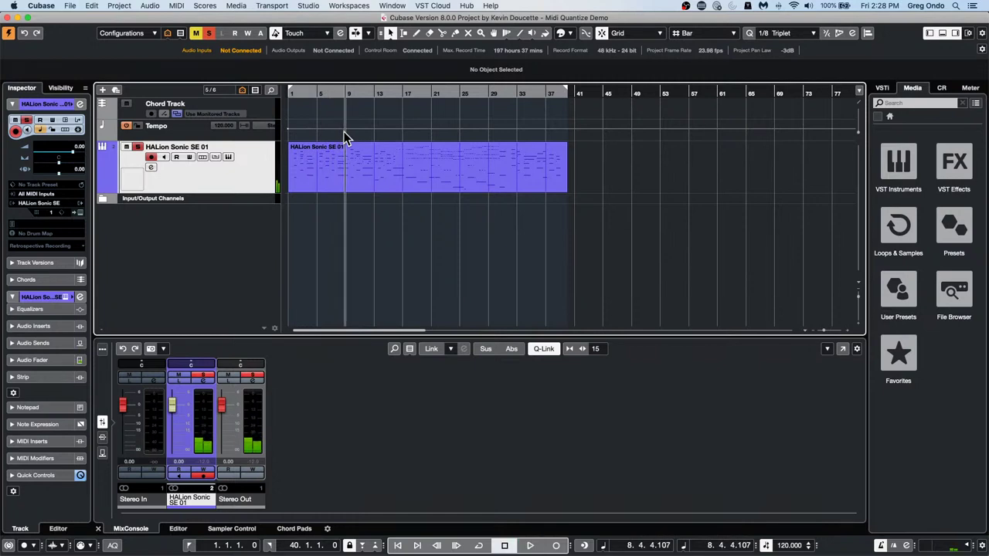
Run a Tempo Detection analysis on the HALion Sonic SE 01 MIDI part.
{"action": "left_click", "coordinate": [451, 184]}
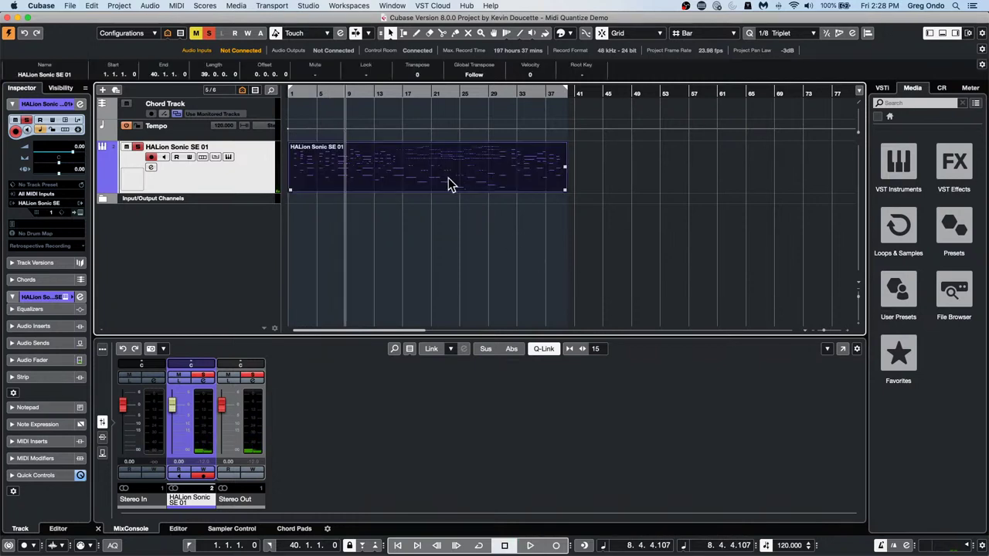
{"action": "left_click", "coordinate": [120, 6]}
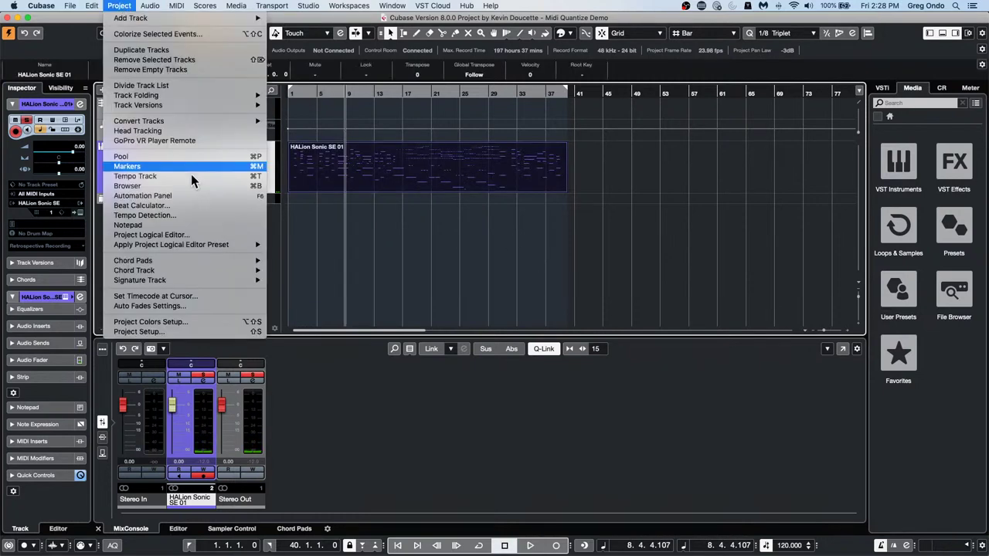
{"action": "left_click", "coordinate": [184, 214]}
{"action": "left_click", "coordinate": [528, 231]}
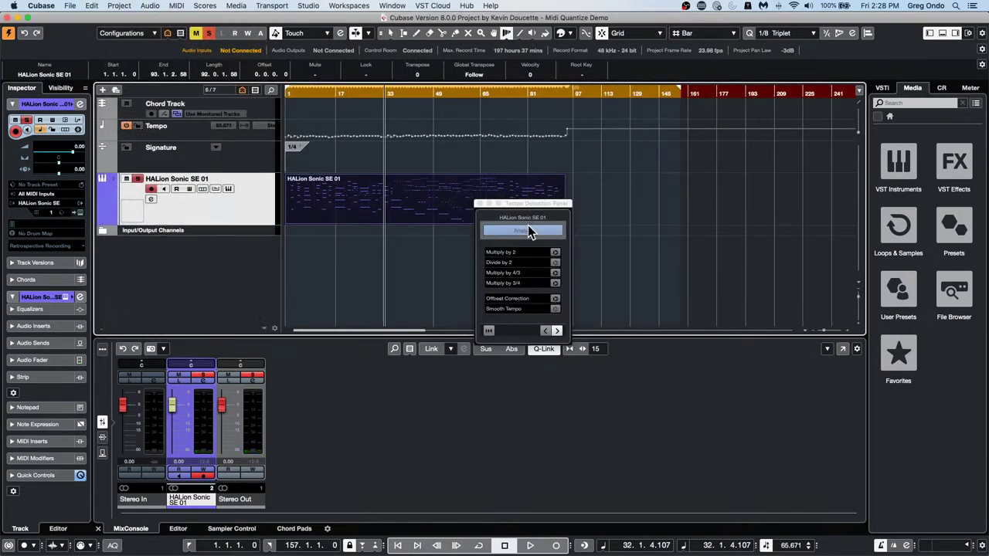
Audition the part with its detected tempo map from bar 13, and close the Tempo Detection Panel.
{"action": "left_click", "coordinate": [323, 93]}
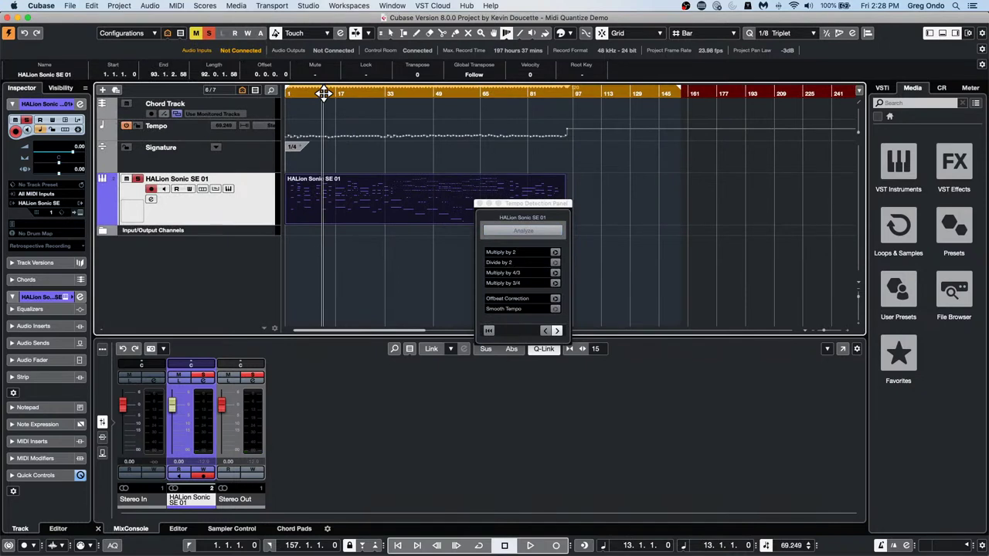
{"action": "key", "text": "space"}
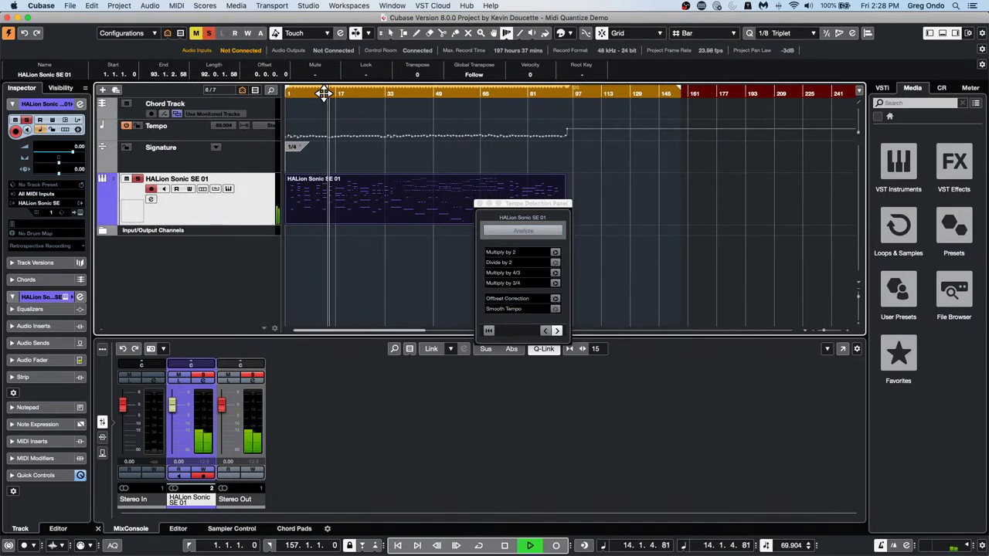
{"action": "key", "text": "space"}
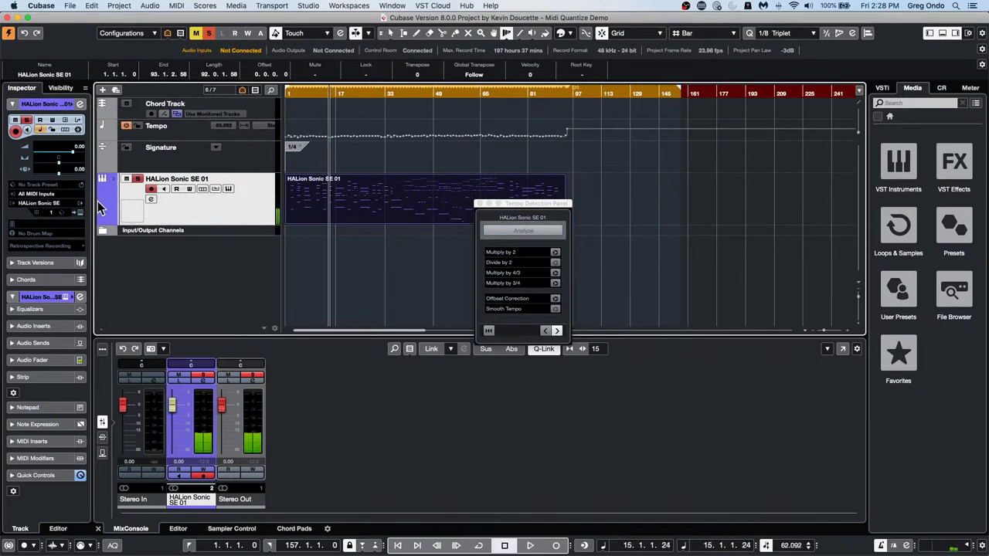
{"action": "left_click", "coordinate": [477, 203]}
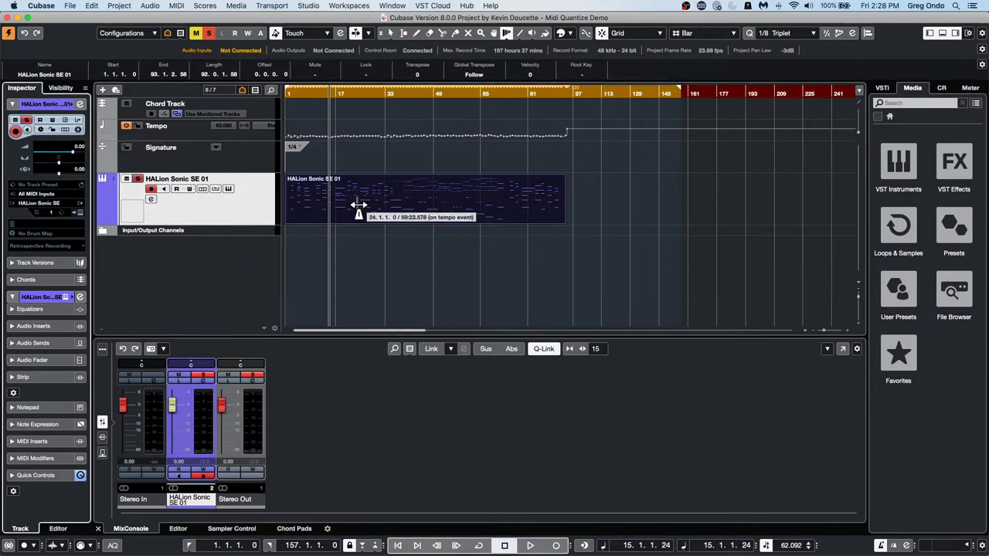
Deactivate the tempo track during playback, audition the part at a fixed tempo of 200 BPM, and stop playback.
{"action": "left_click", "coordinate": [530, 546]}
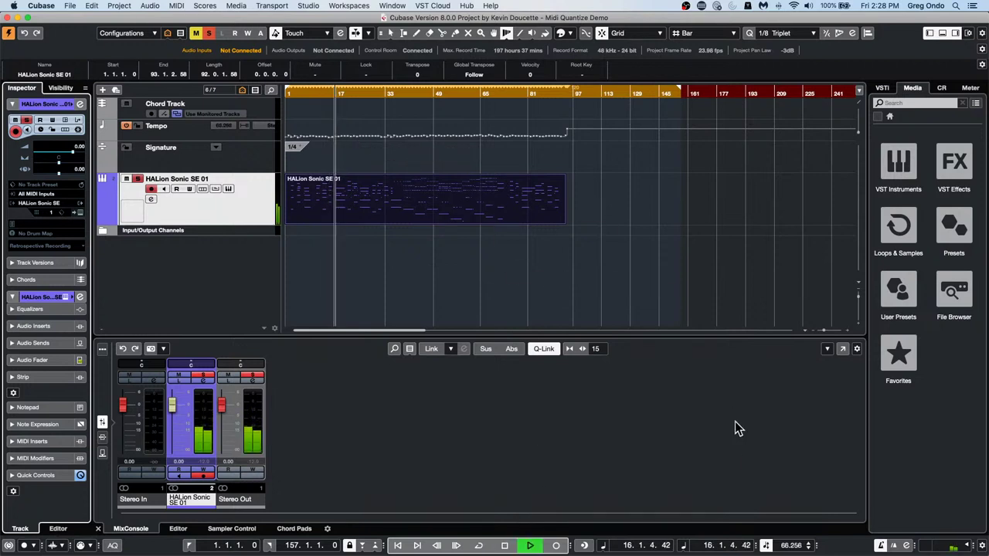
{"action": "left_click", "coordinate": [765, 545]}
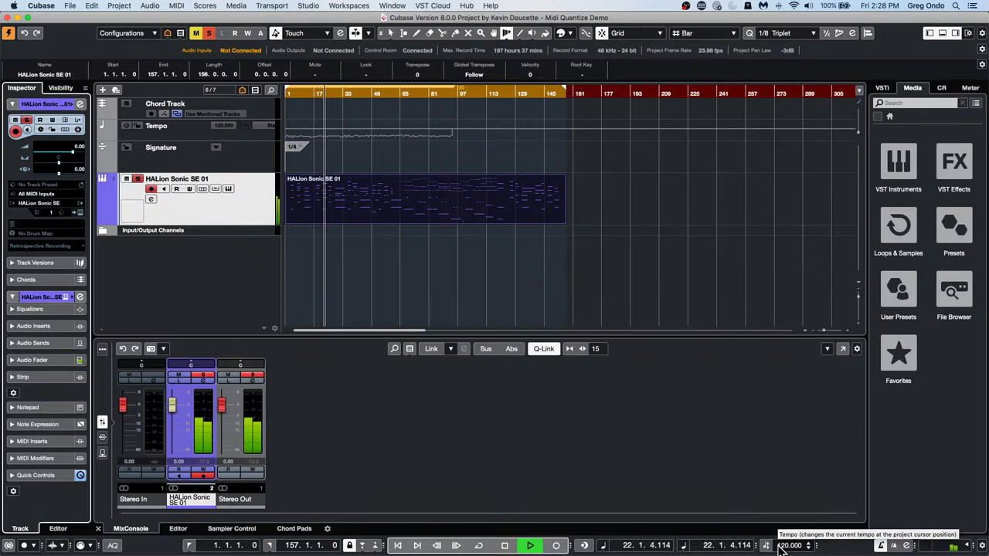
{"action": "left_click", "coordinate": [781, 546]}
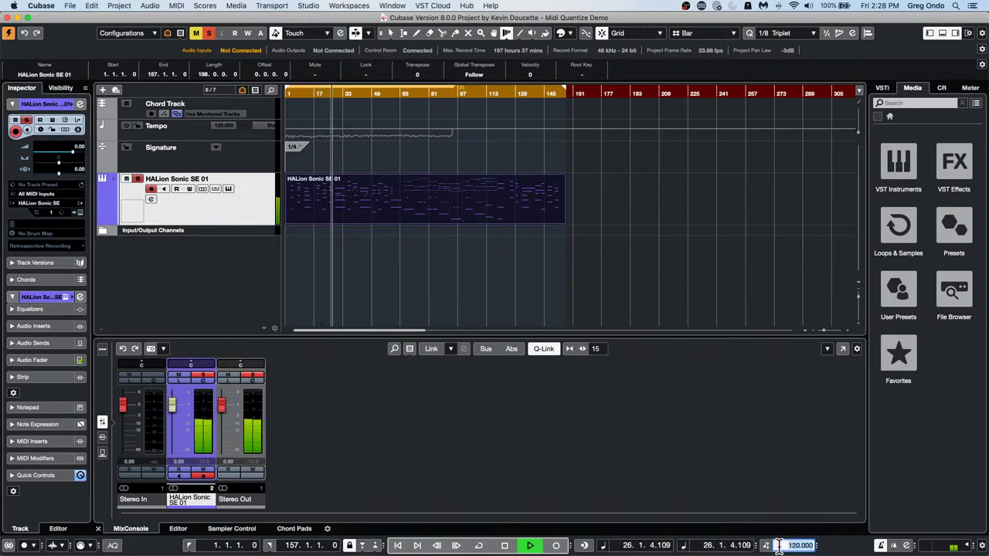
{"action": "type", "text": "200"}
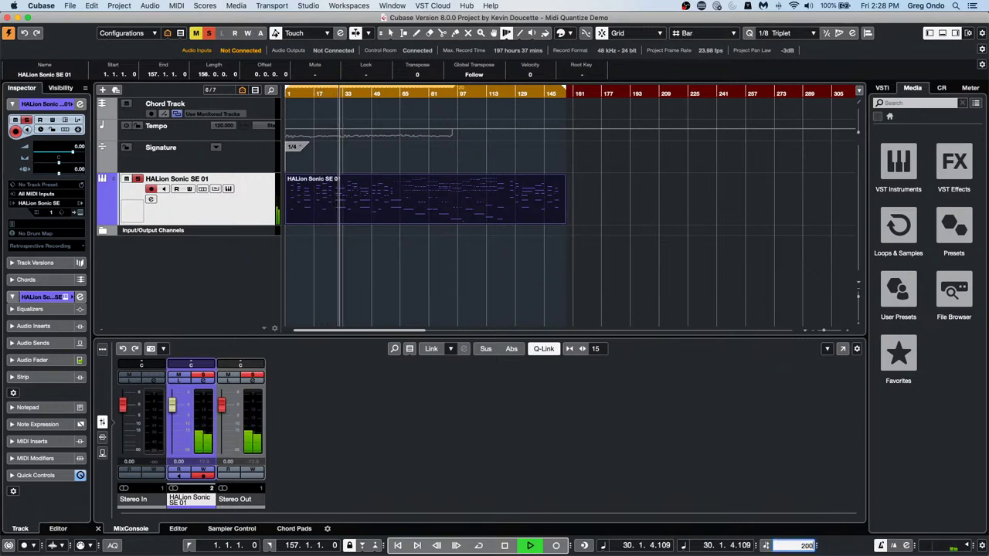
{"action": "key", "text": "Return"}
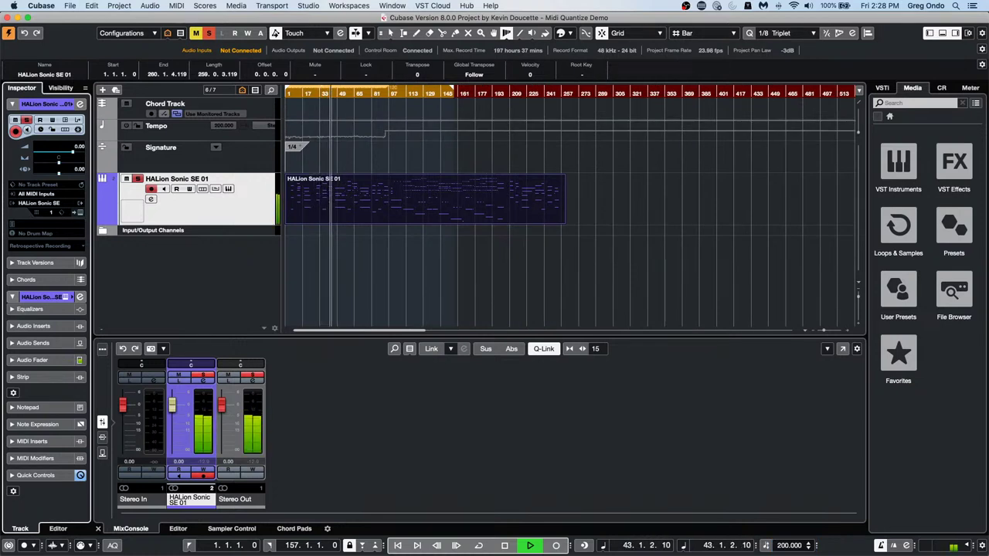
{"action": "key", "text": "space"}
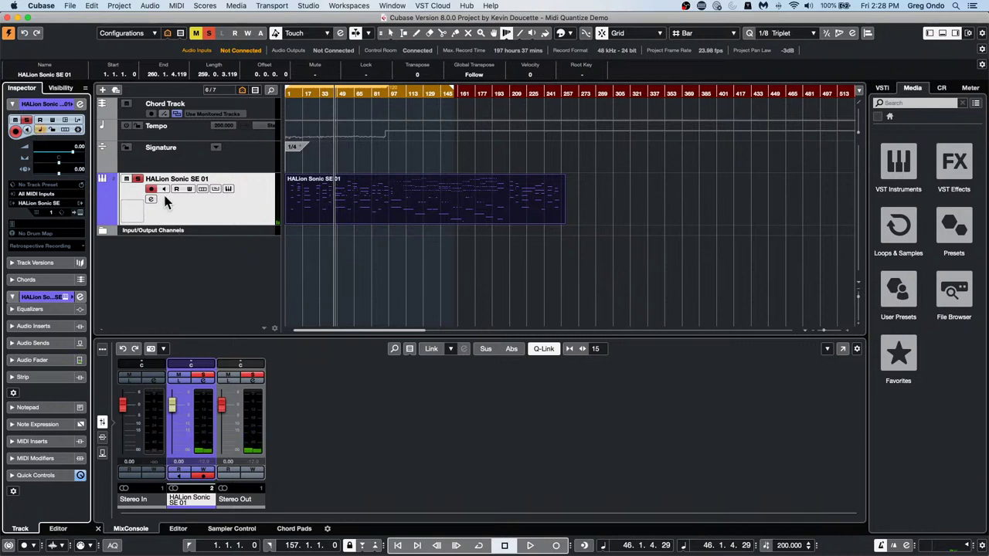
Audition the HALion Sonic SE 01 MIDI part from bar 46, stop playback, and deselect the part.
{"action": "key", "text": "space"}
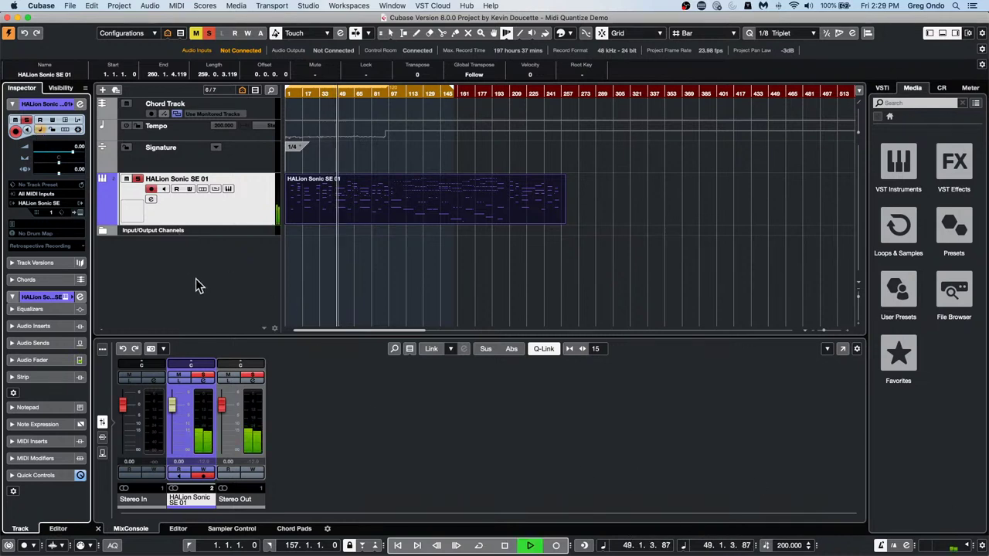
{"action": "left_click", "coordinate": [364, 216]}
{"action": "key", "text": "space"}
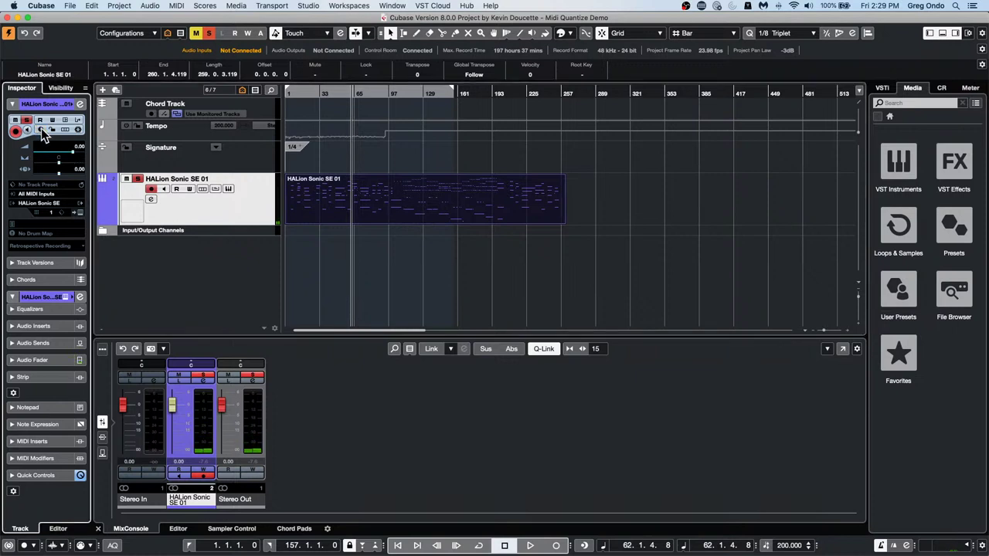
{"action": "left_click", "coordinate": [360, 265]}
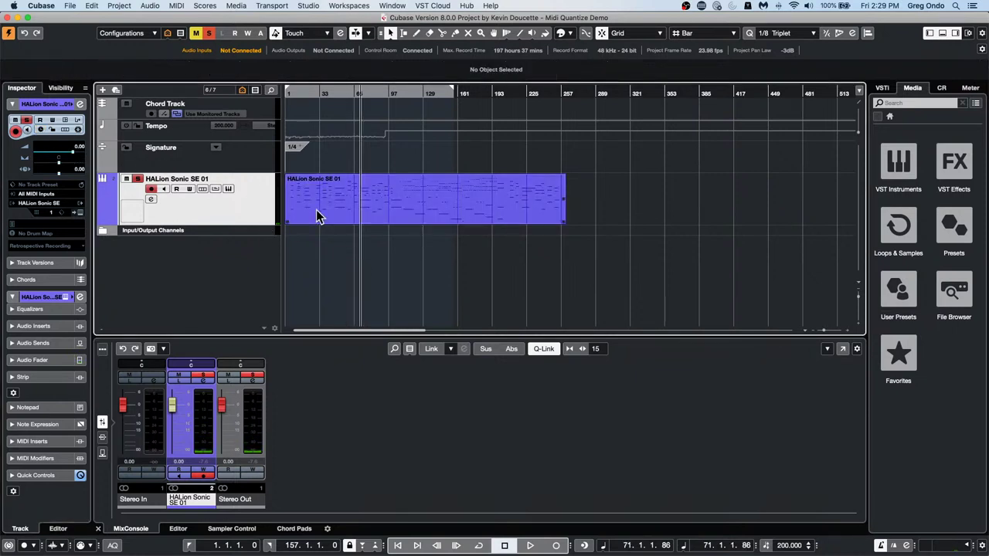
{"action": "left_click", "coordinate": [369, 219]}
{"action": "left_click", "coordinate": [393, 258]}
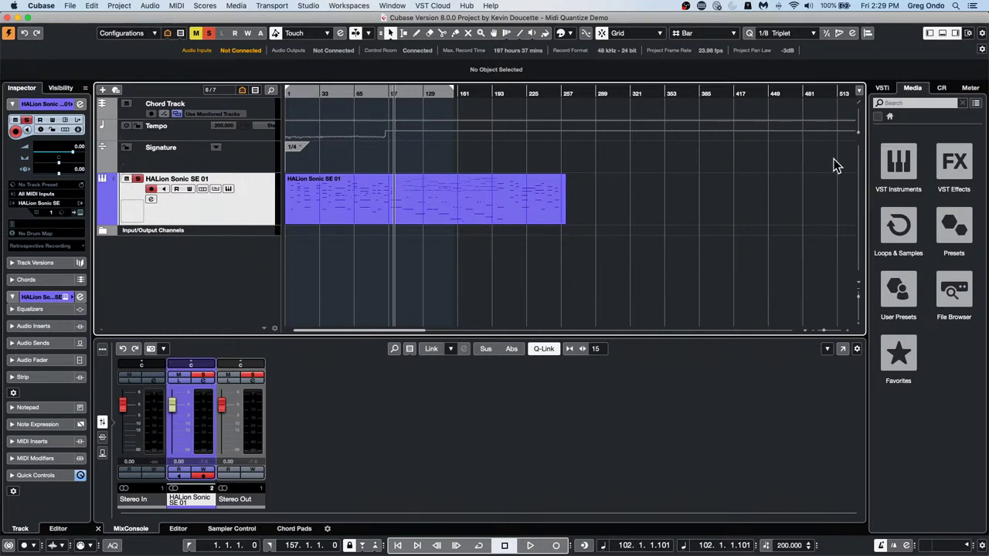
Insert the Adding-Machine-Flip-Switch_D sample from the Game Sound-FX loops and samples library as a new audio track.
{"action": "left_click", "coordinate": [894, 169]}
{"action": "left_click", "coordinate": [878, 116]}
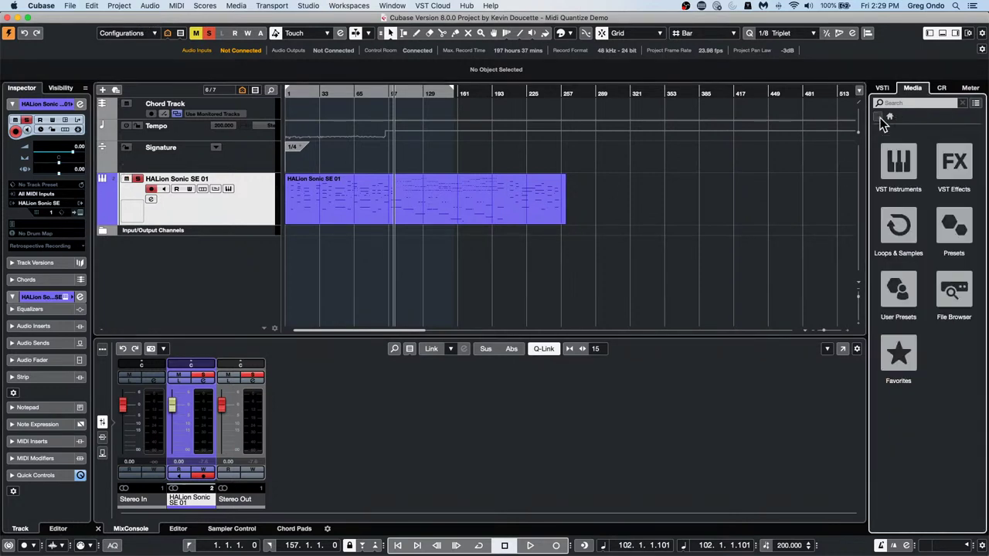
{"action": "left_click", "coordinate": [915, 238]}
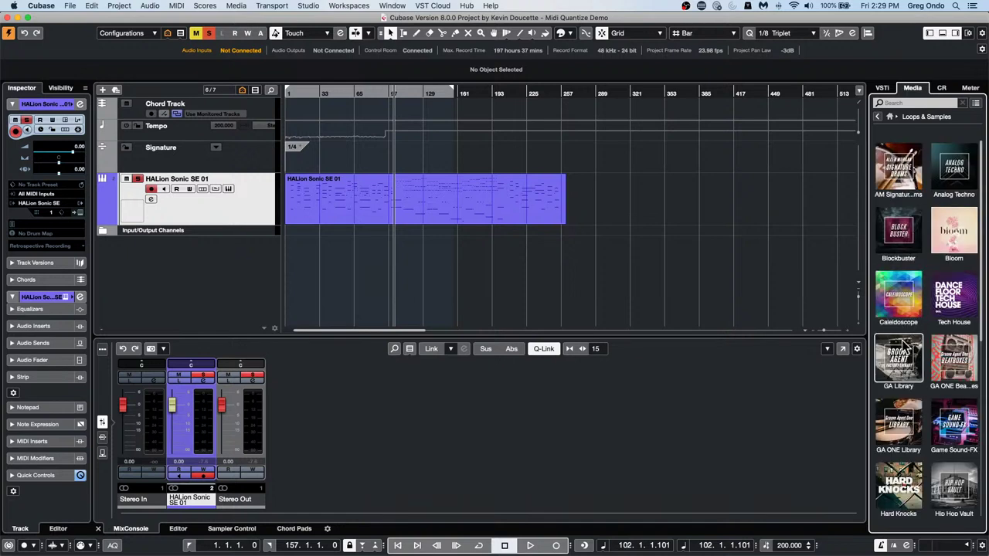
{"action": "left_click", "coordinate": [956, 424]}
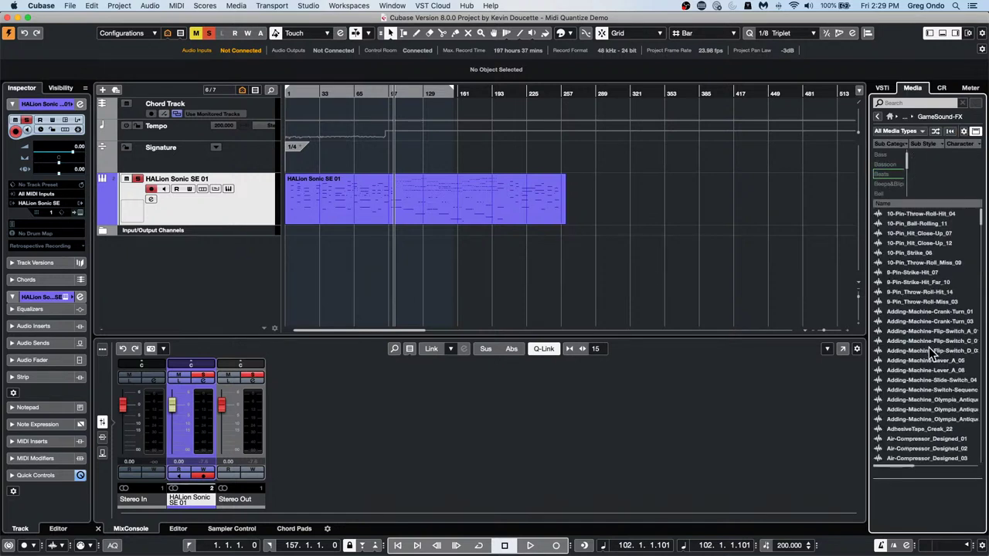
{"action": "double_click", "coordinate": [928, 348]}
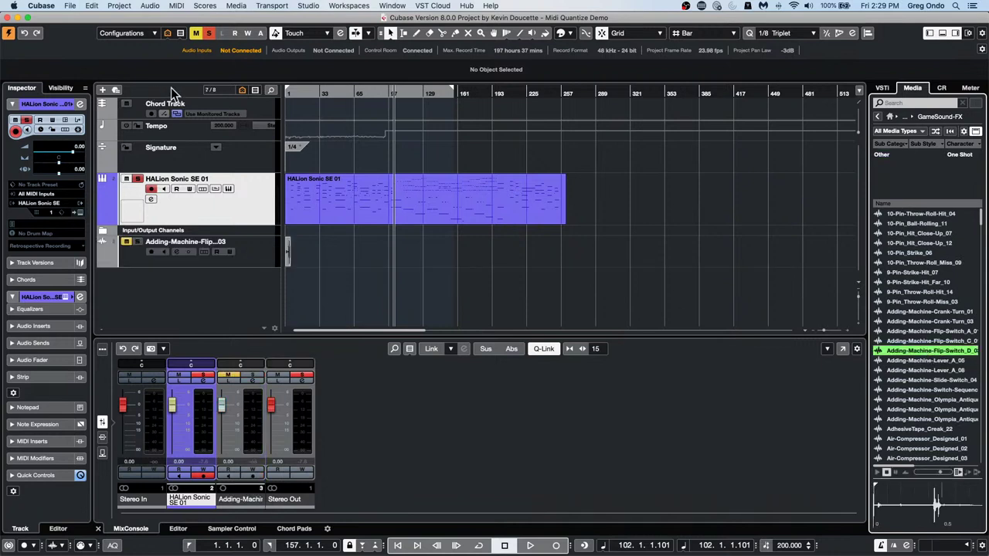
{"action": "key", "text": "h"}
{"action": "key", "text": "h"}
{"action": "key", "text": "h"}
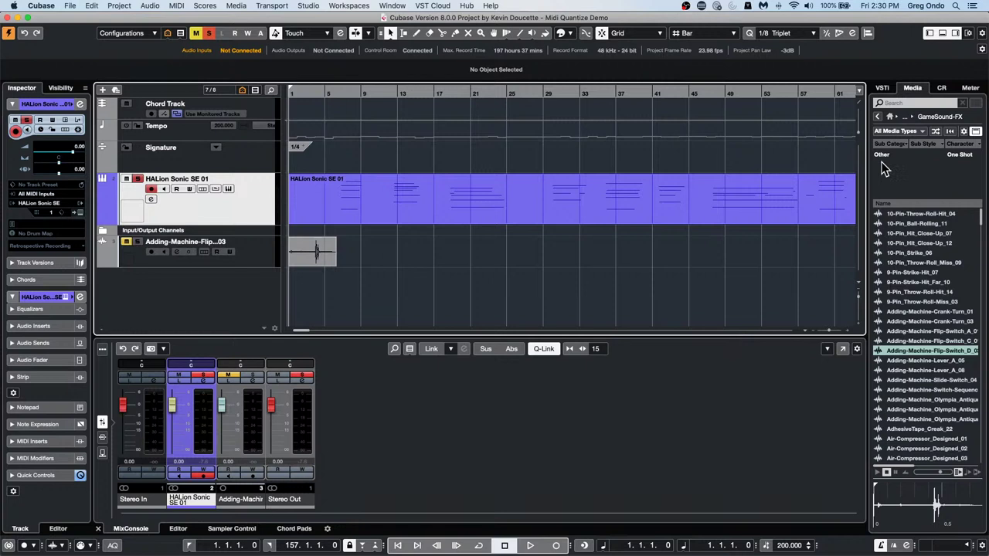
Insert Boombap - Drum Loop 01_80bpm from the Hip Hop Vault Beats category on a new track, and move its event to bar 10.
{"action": "left_click", "coordinate": [877, 116]}
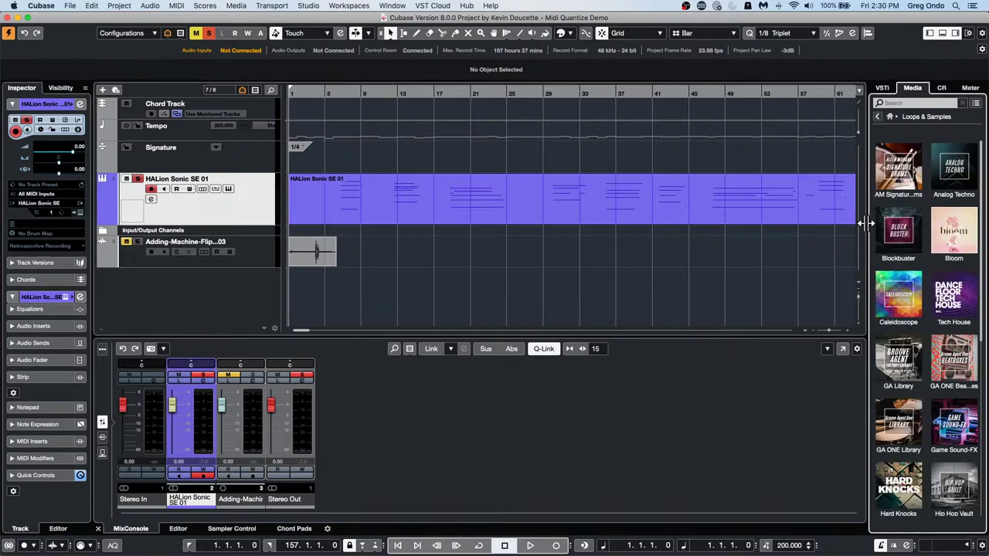
{"action": "left_click", "coordinate": [953, 482]}
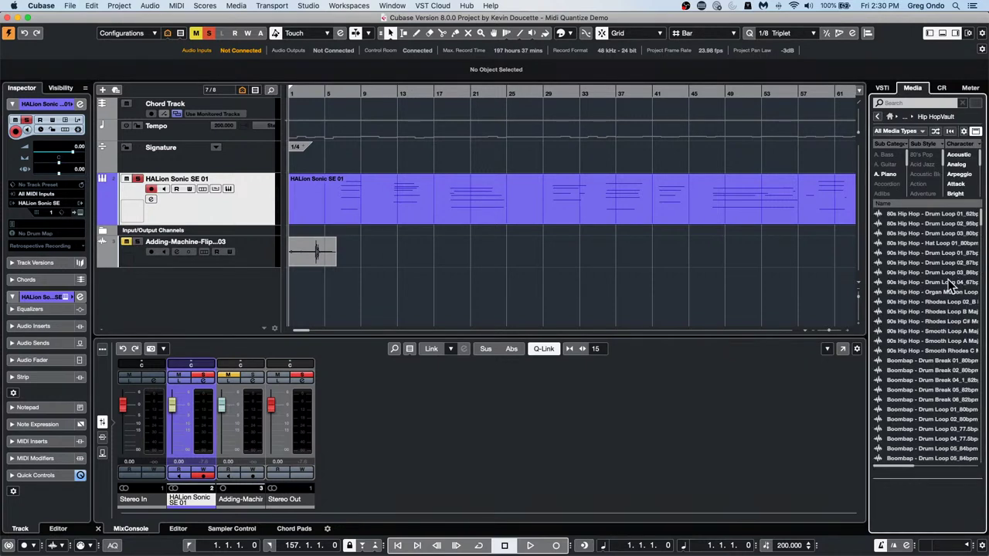
{"action": "left_click", "coordinate": [891, 183]}
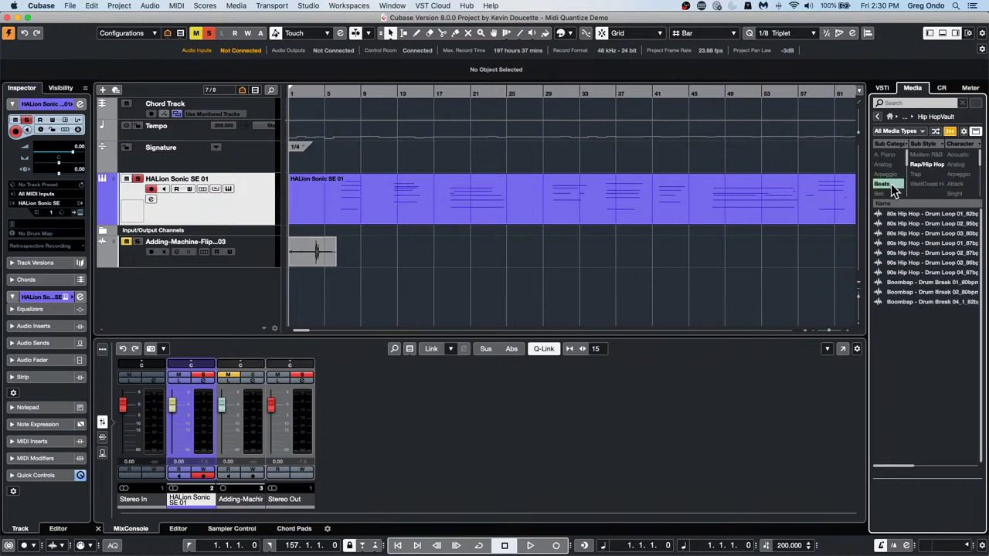
{"action": "double_click", "coordinate": [934, 331]}
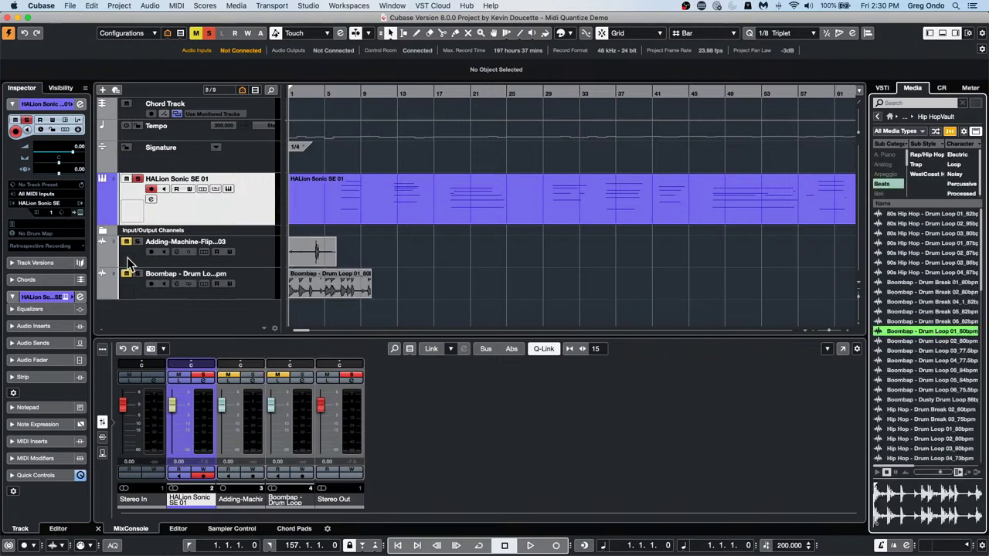
{"action": "left_click_drag", "start_coordinate": [325, 268], "coordinate": [417, 284]}
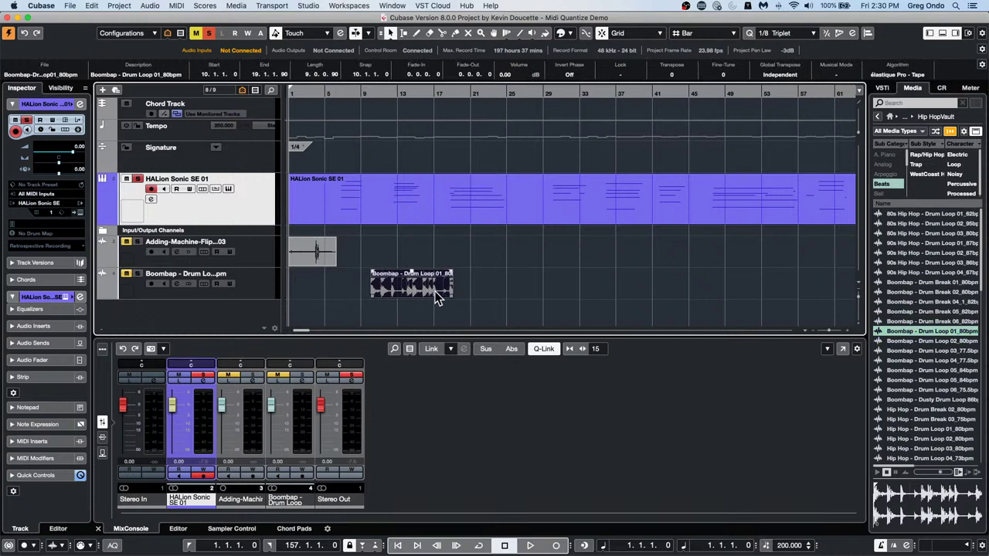
Apply the Normalize offline process to the Boombap drum loop with a maximum peak level of -30 dB.
{"action": "left_click", "coordinate": [122, 5]}
{"action": "mouse_move", "coordinate": [147, 5]}
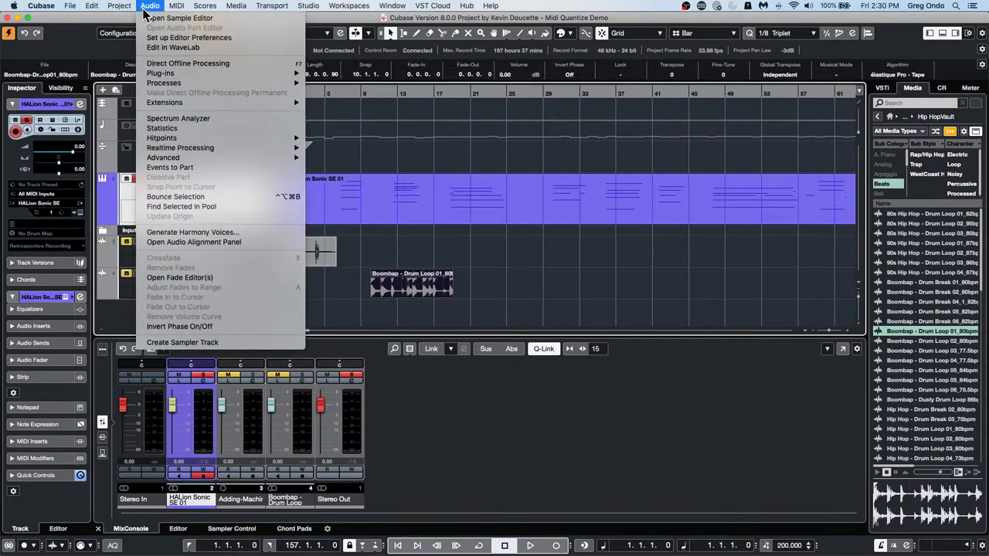
{"action": "mouse_move", "coordinate": [171, 83]}
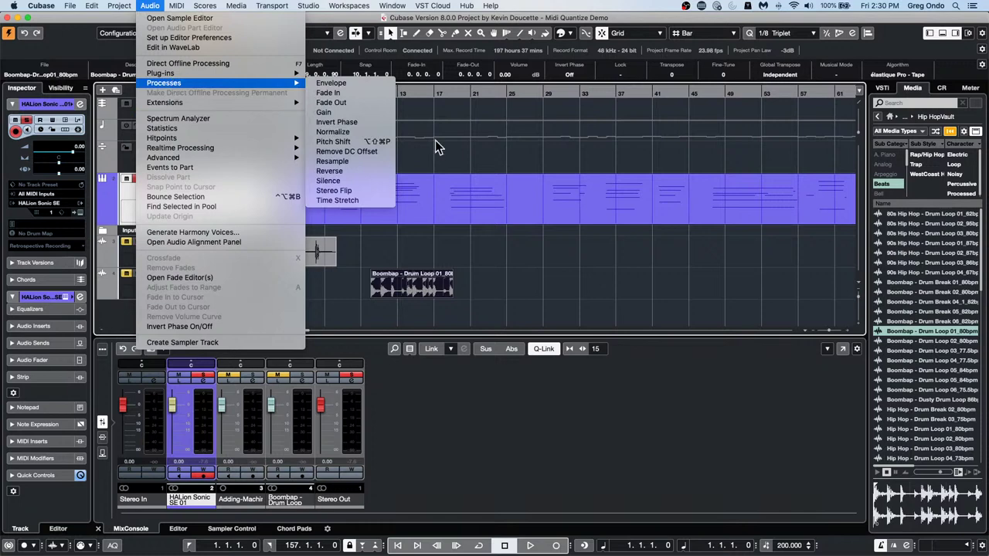
{"action": "left_click", "coordinate": [363, 134]}
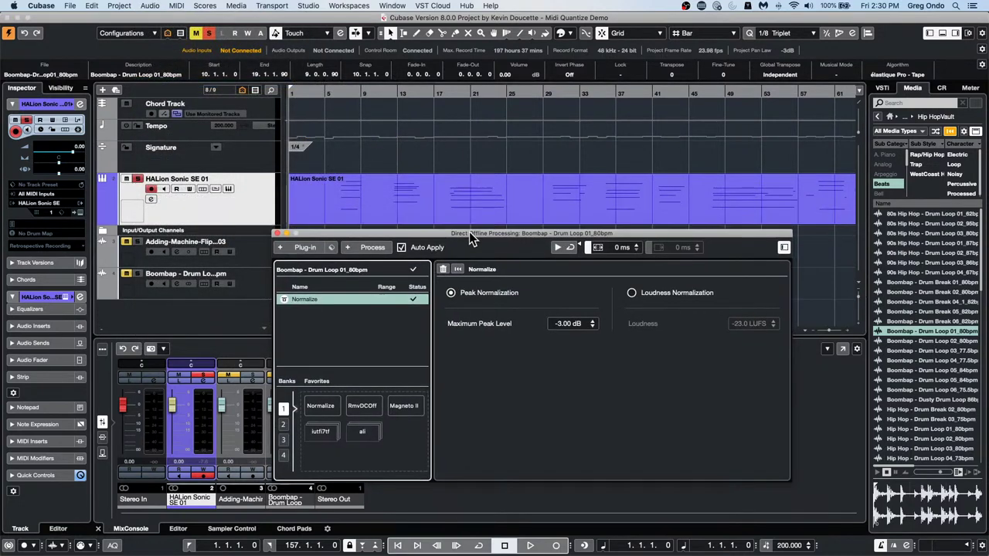
{"action": "left_click_drag", "start_coordinate": [469, 229], "coordinate": [514, 307]}
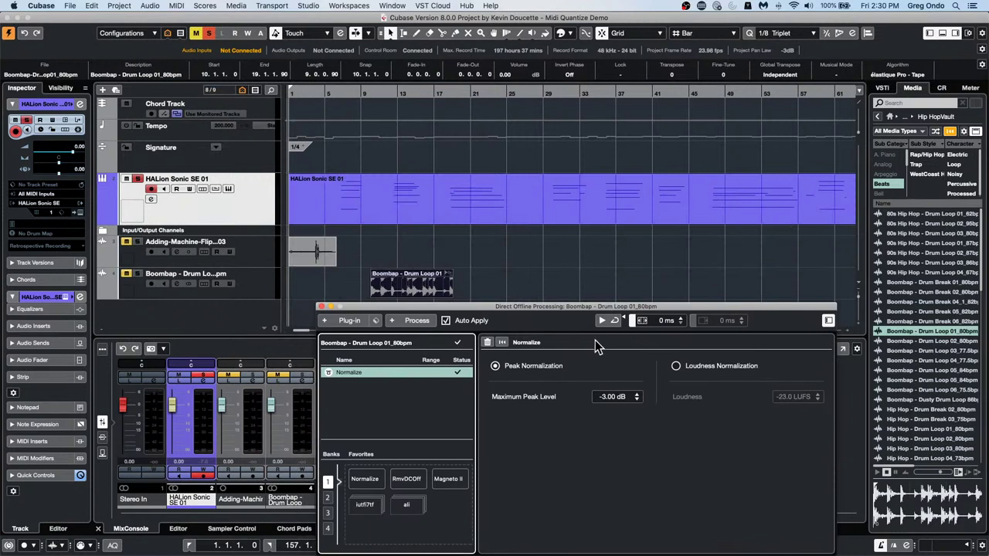
{"action": "left_click", "coordinate": [606, 398]}
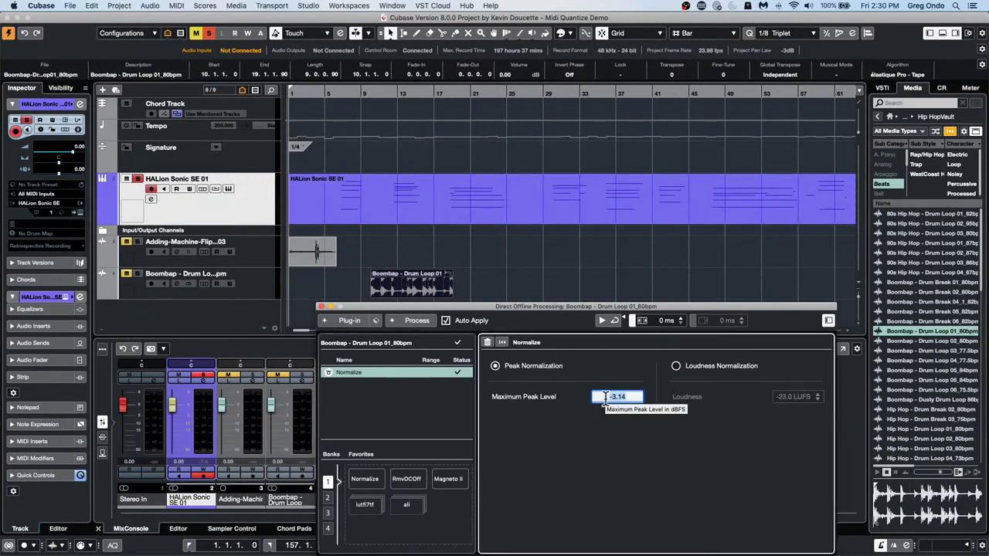
{"action": "type", "text": "-30"}
{"action": "key", "text": "Return"}
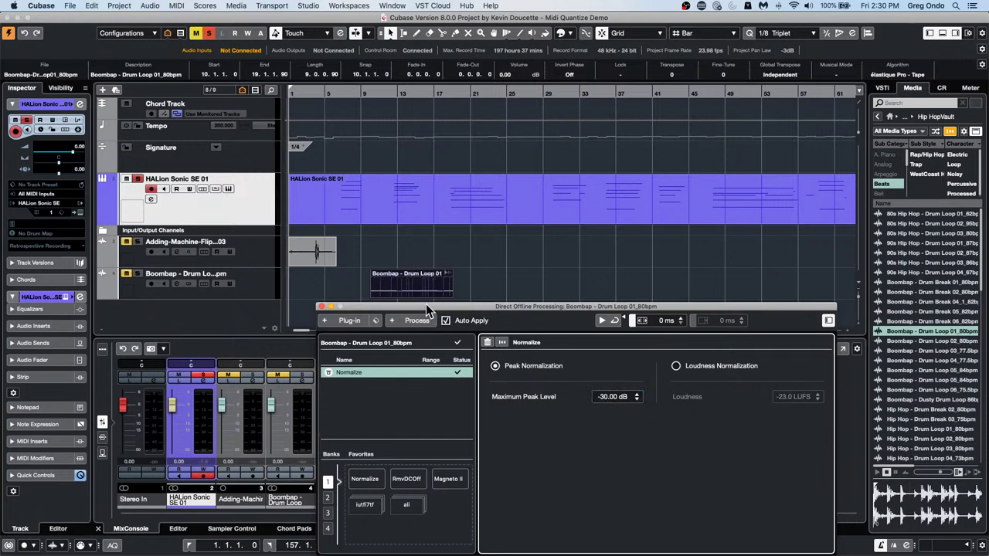
Set the drum loop's maximum peak level for normalization to -3 dB.
{"action": "left_click_drag", "start_coordinate": [425, 306], "coordinate": [595, 254]}
{"action": "left_click", "coordinate": [798, 346]}
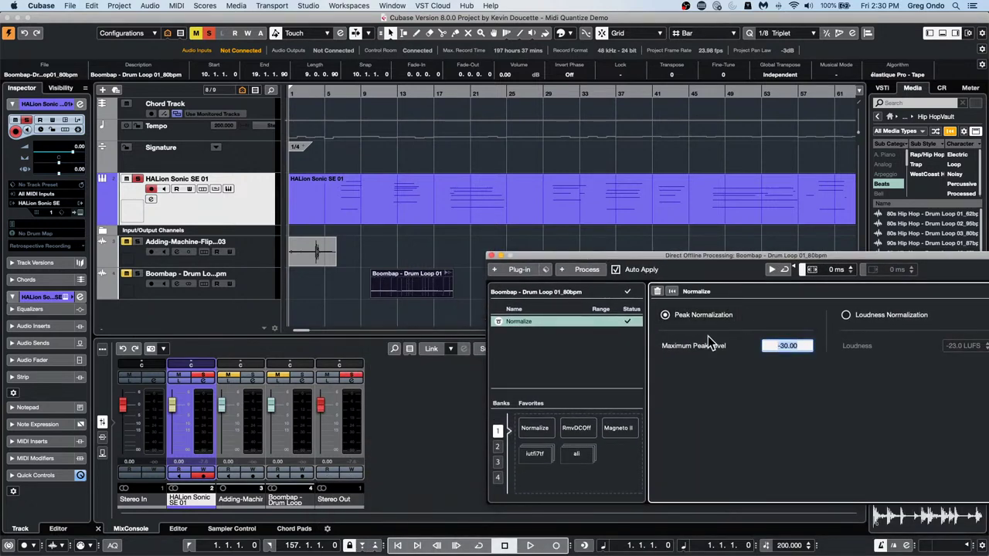
{"action": "type", "text": "-3"}
{"action": "key", "text": "Return"}
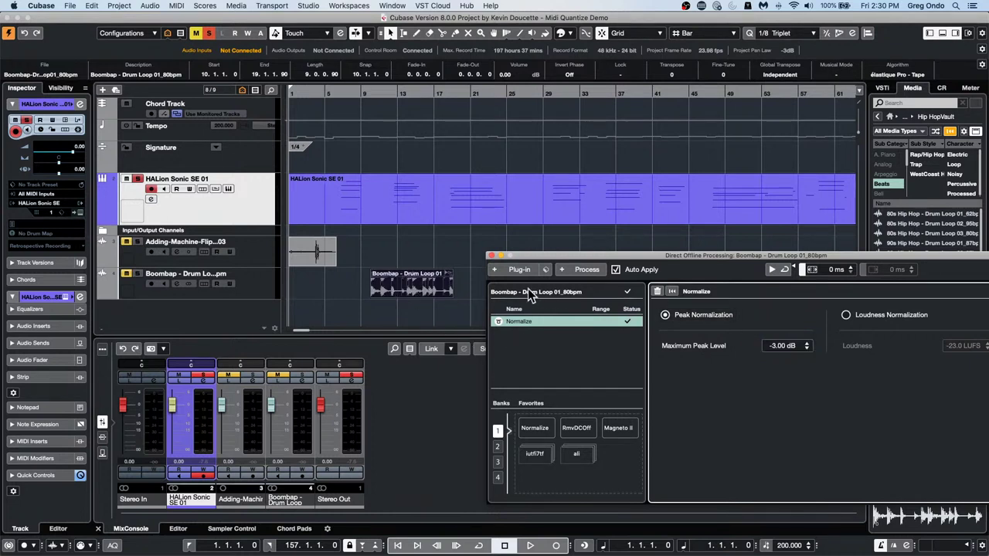
Review the available offline audio processes, and close the Direct Offline Processing window.
{"action": "left_click", "coordinate": [151, 5]}
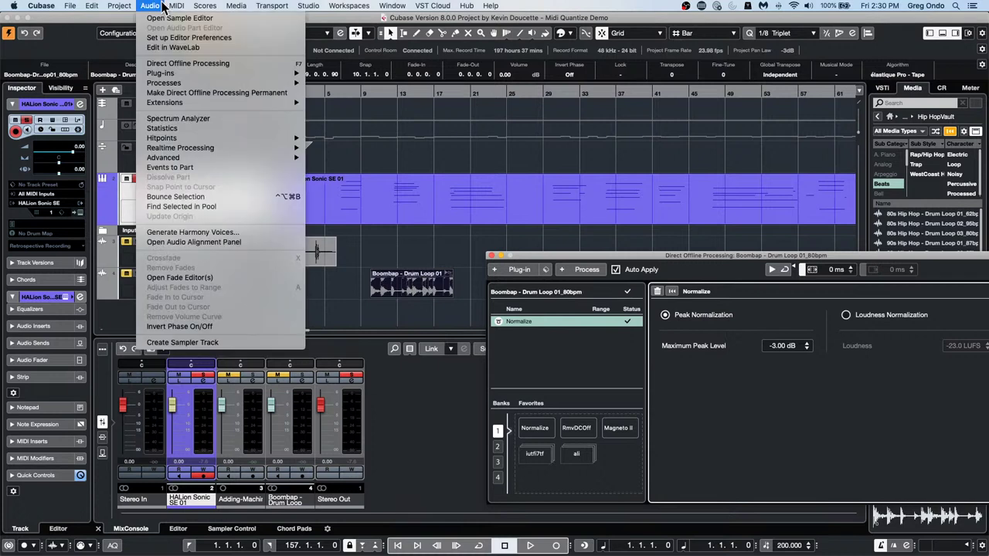
{"action": "mouse_move", "coordinate": [179, 107]}
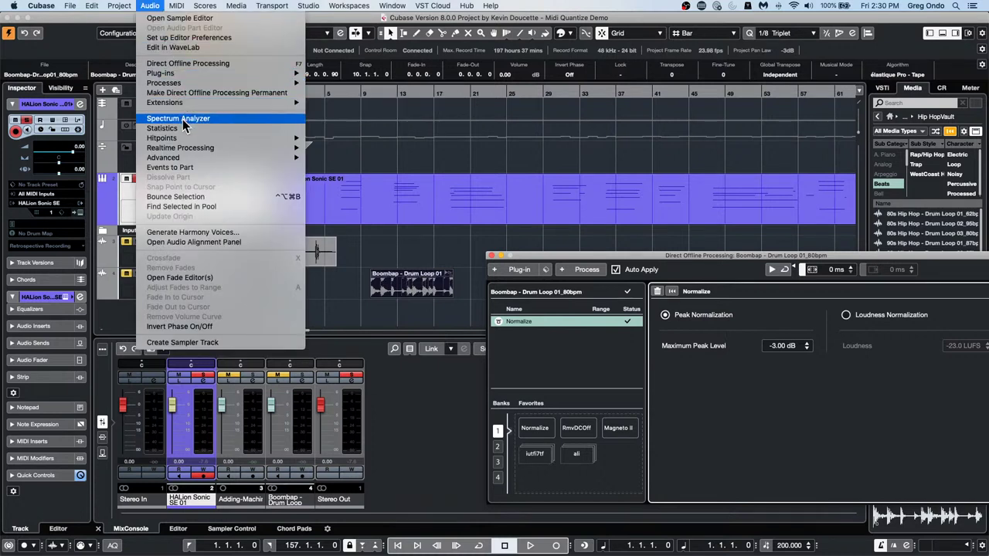
{"action": "mouse_move", "coordinate": [199, 83]}
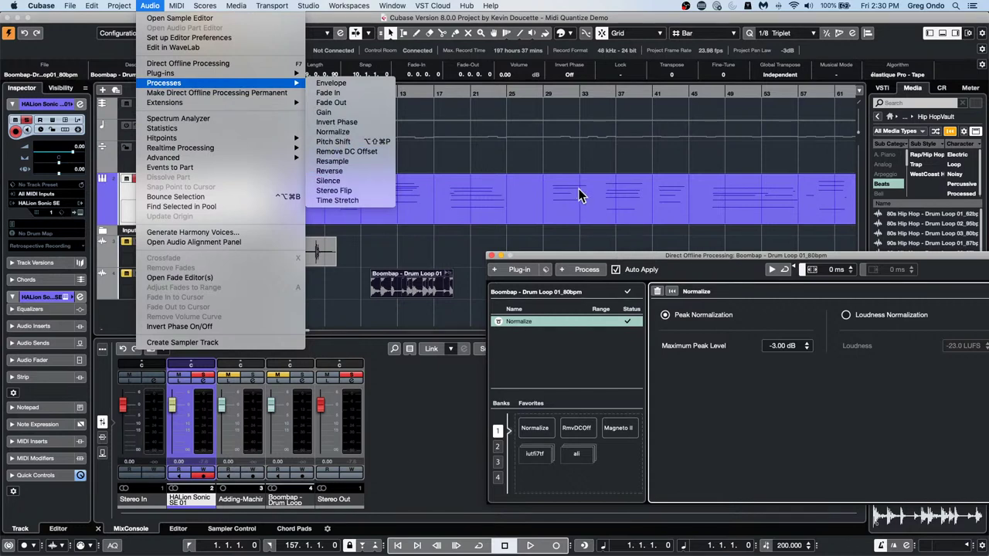
{"action": "left_click", "coordinate": [666, 264]}
{"action": "left_click", "coordinate": [491, 255]}
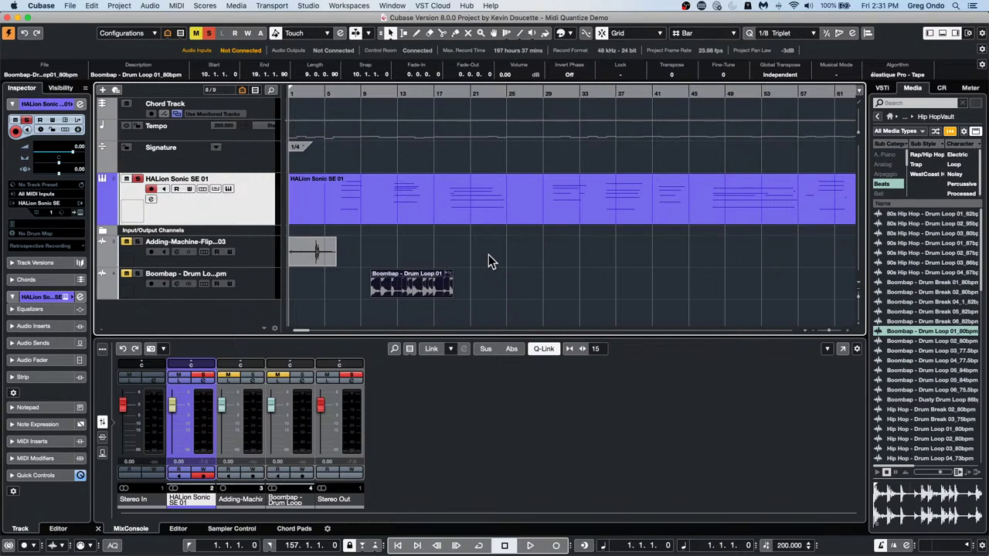
Open the recent project SL One.cpr and show its events from bar 1 onward.
{"action": "left_click", "coordinate": [515, 221]}
{"action": "left_click", "coordinate": [75, 7]}
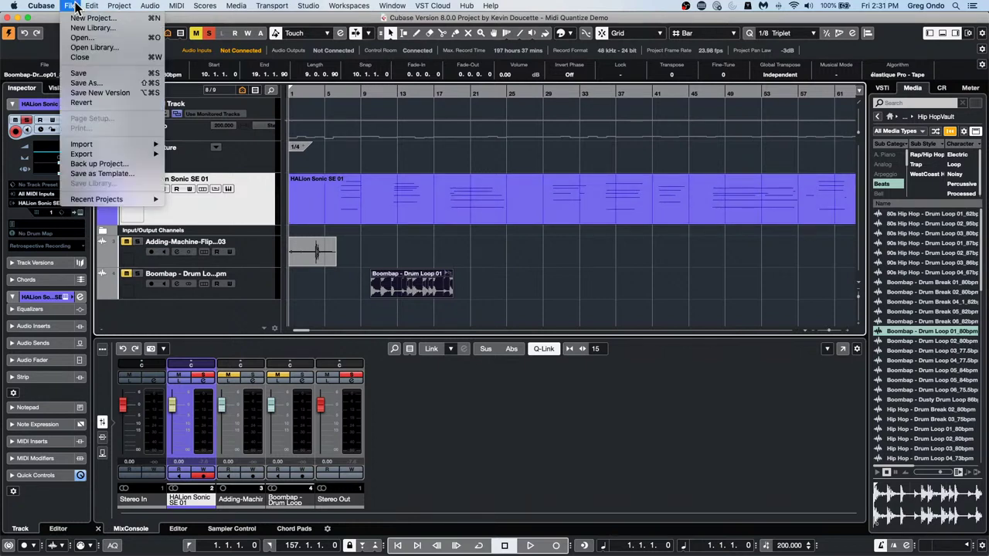
{"action": "mouse_move", "coordinate": [116, 199]}
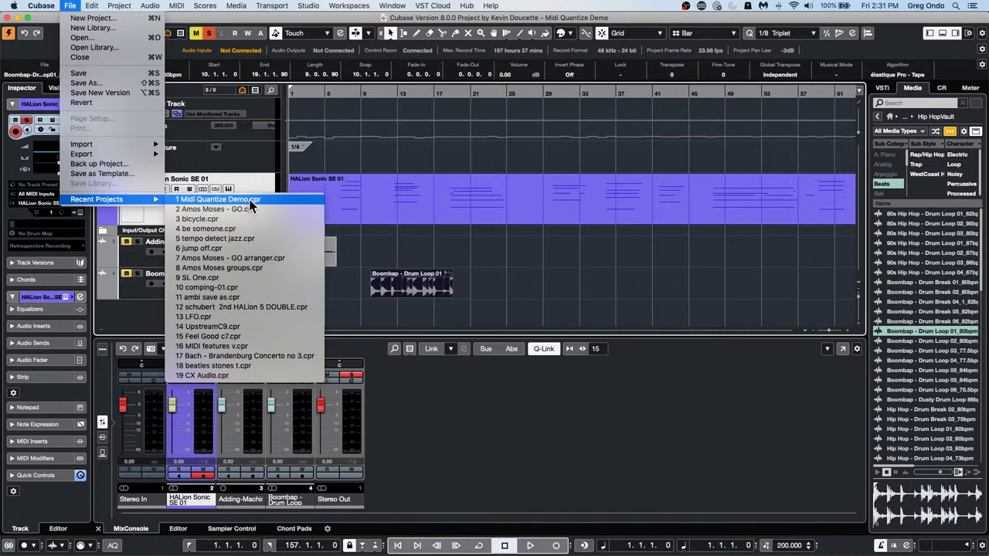
{"action": "left_click", "coordinate": [240, 277]}
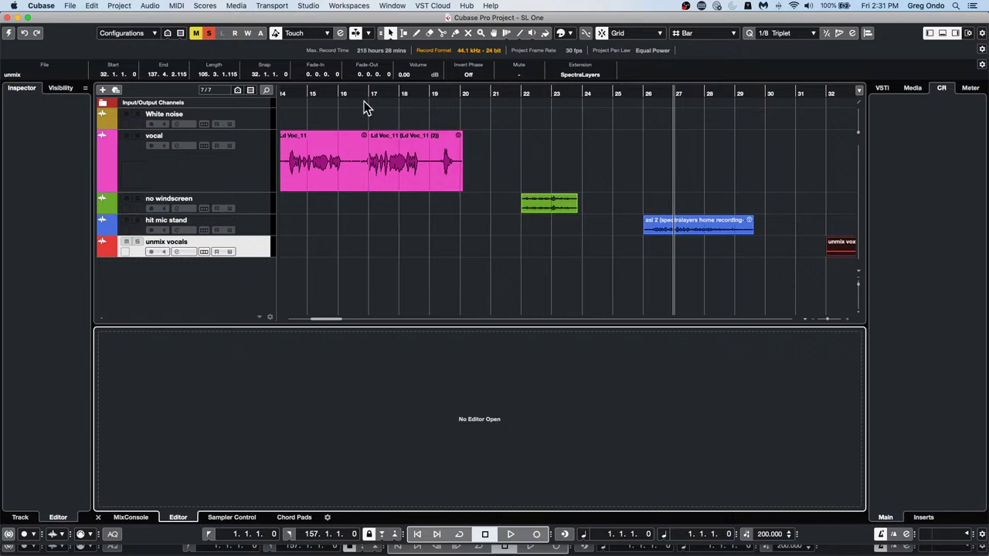
{"action": "left_click", "coordinate": [325, 88]}
{"action": "left_click_drag", "start_coordinate": [325, 88], "coordinate": [217, 71]}
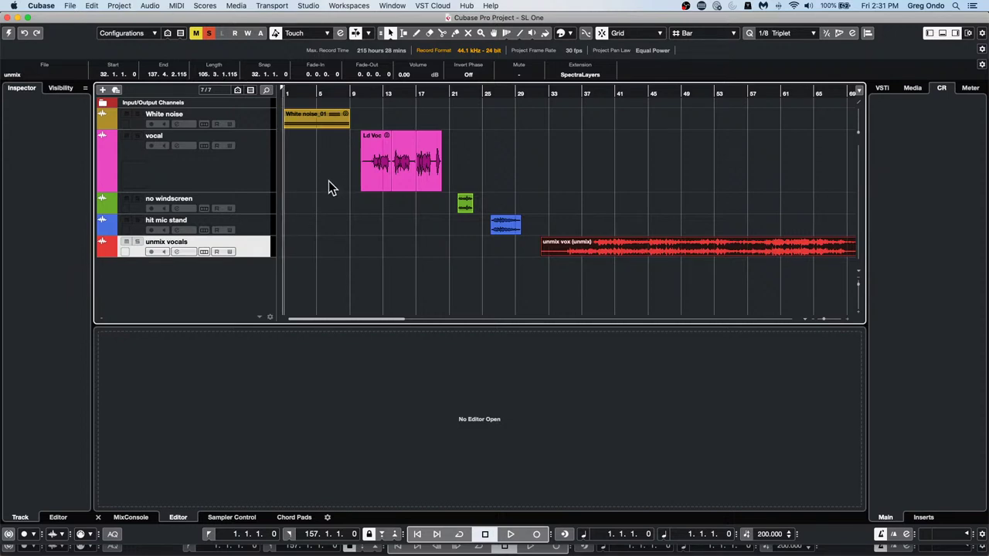
Create a new empty project in the JAN folder.
{"action": "left_click", "coordinate": [69, 5]}
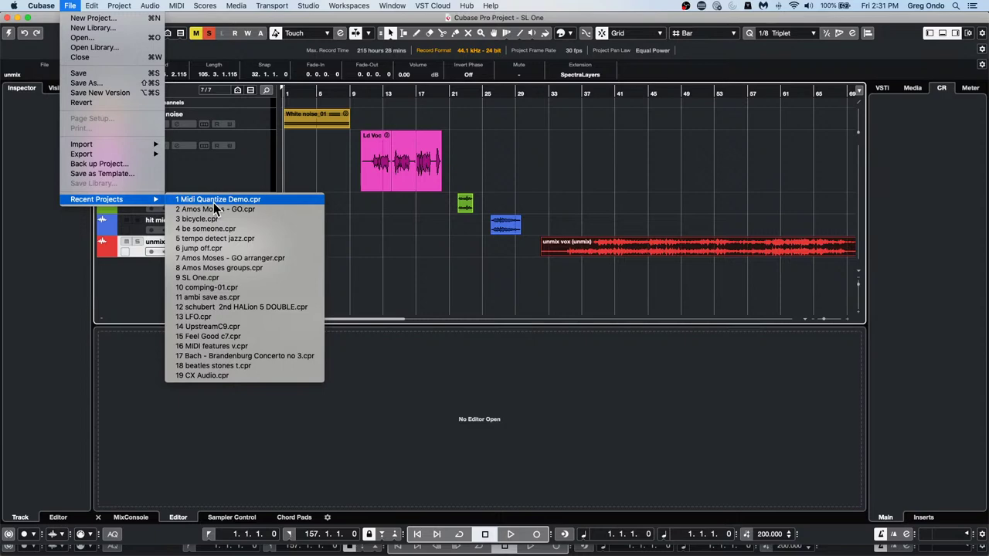
{"action": "left_click", "coordinate": [89, 17]}
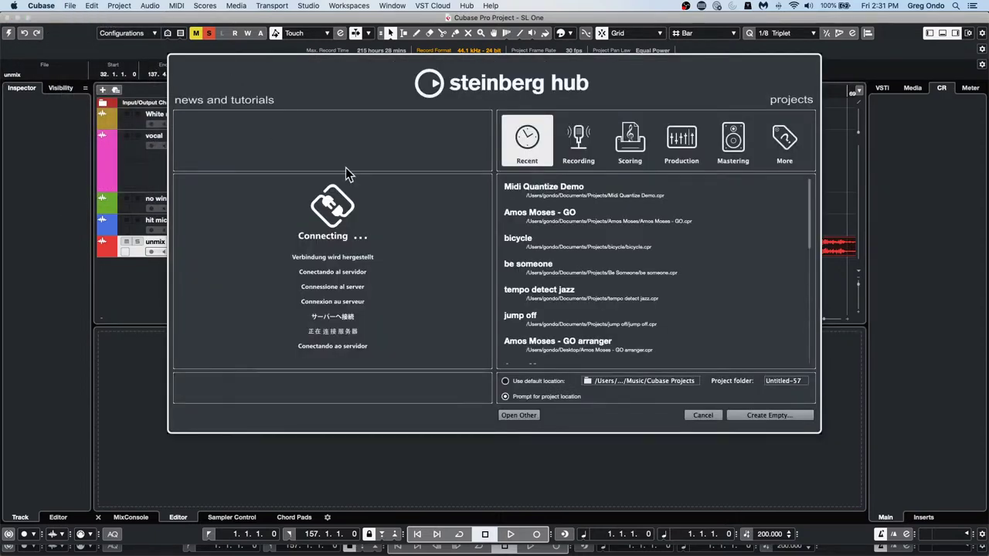
{"action": "left_click", "coordinate": [746, 413]}
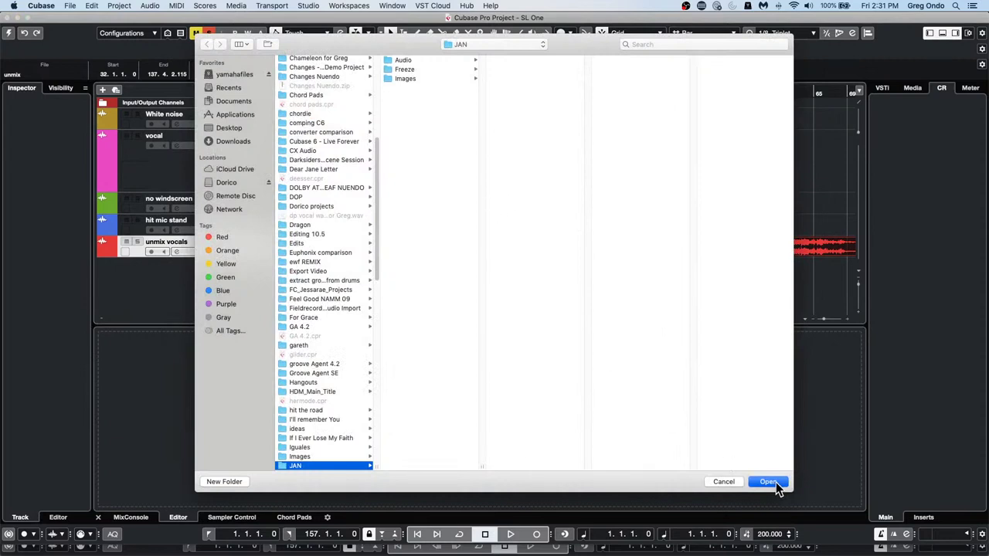
{"action": "left_click", "coordinate": [773, 482]}
{"action": "right_click", "coordinate": [193, 151]}
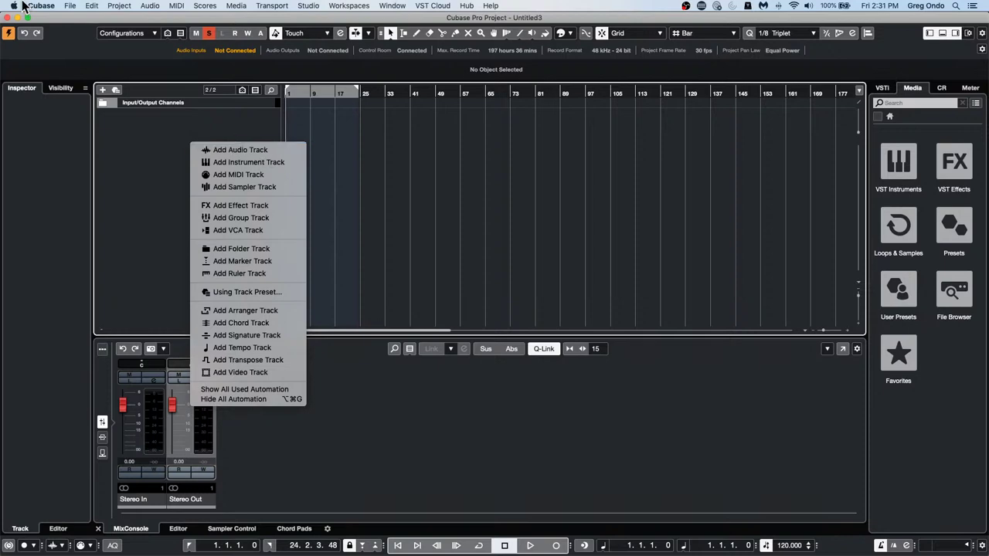
{"action": "left_click", "coordinate": [73, 10]}
{"action": "left_click", "coordinate": [71, 6]}
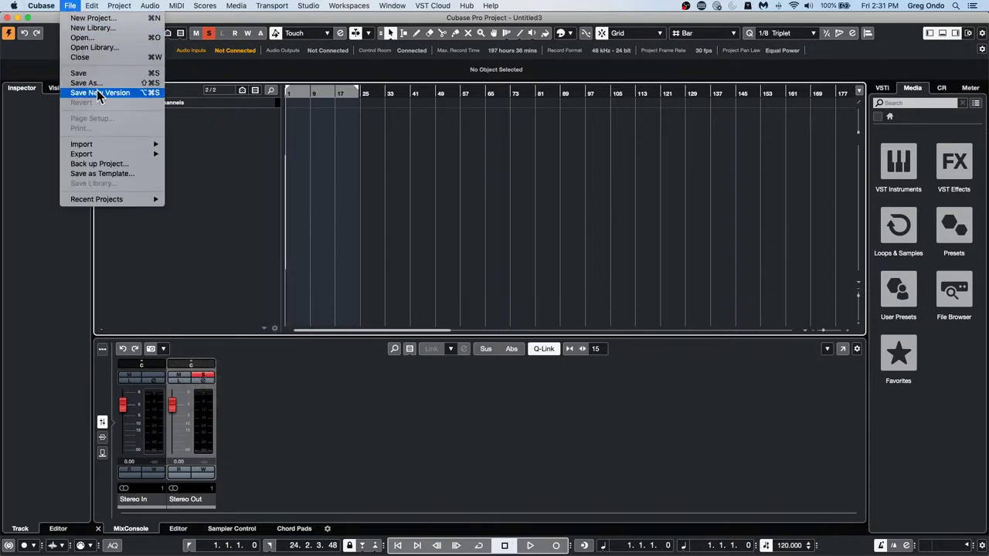
Import the audio file single coil tele buzz.wav from the Spectralayers project folder.
{"action": "mouse_move", "coordinate": [107, 144]}
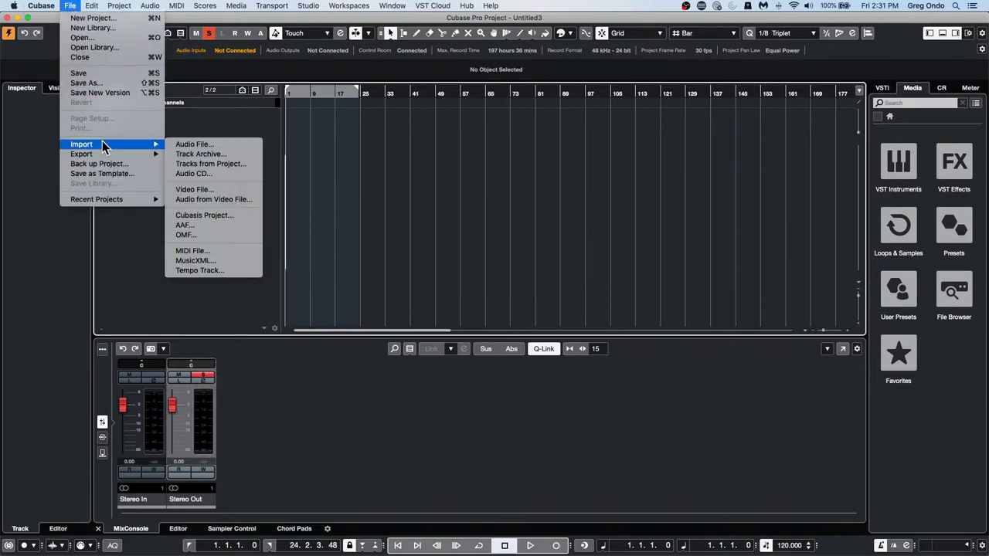
{"action": "left_click", "coordinate": [213, 147]}
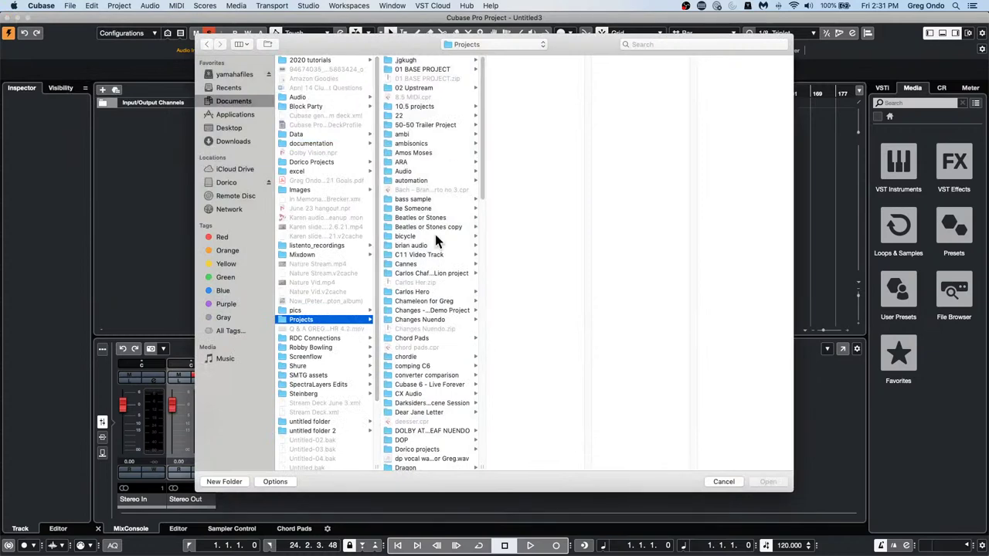
{"action": "scroll", "coordinate": [424, 255], "scroll_direction": "down", "scroll_amount": 10}
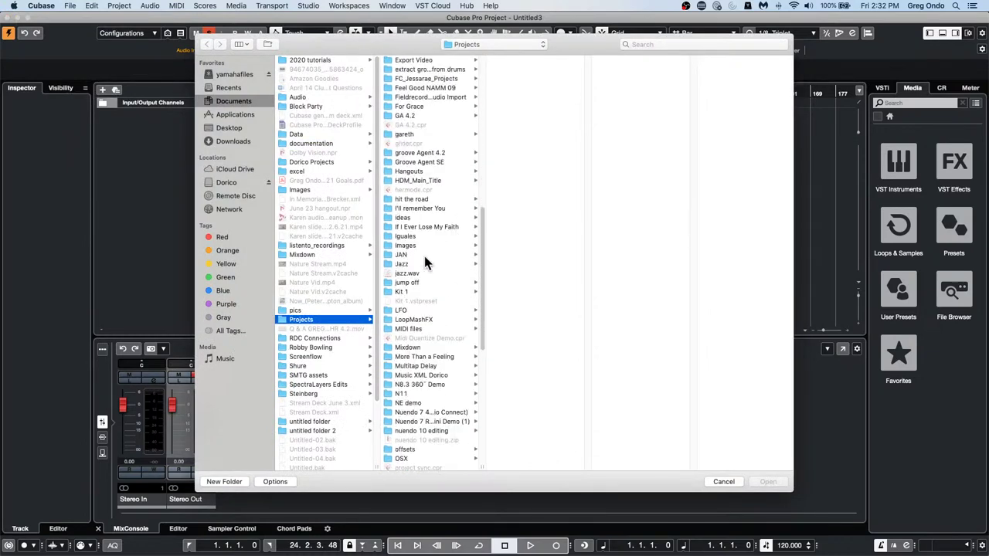
{"action": "scroll", "coordinate": [424, 260], "scroll_direction": "down", "scroll_amount": 10}
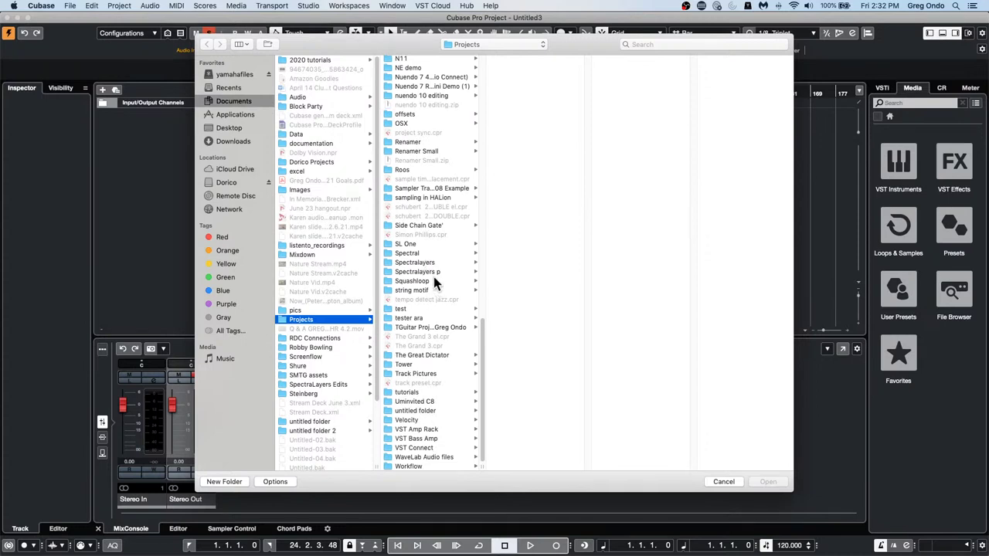
{"action": "left_click", "coordinate": [419, 273]}
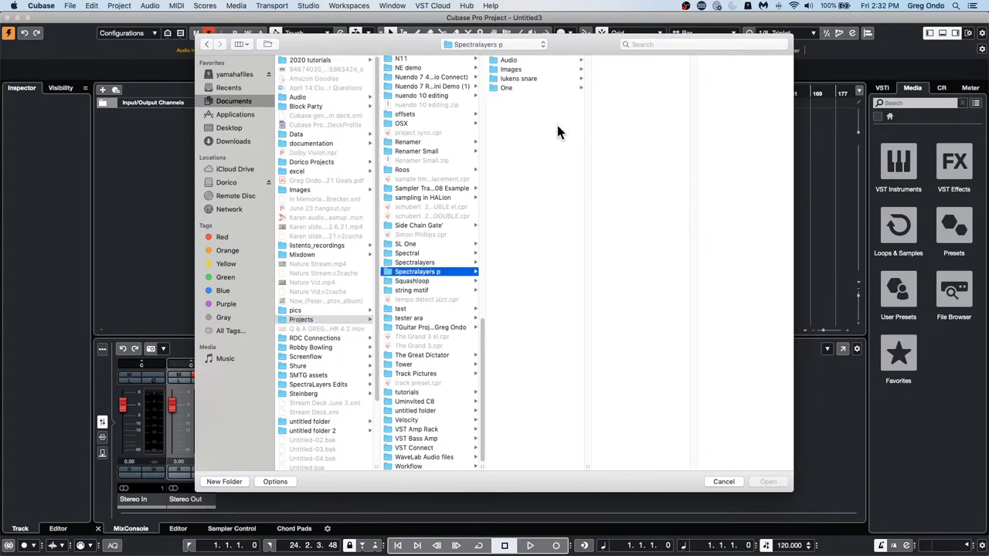
{"action": "left_click", "coordinate": [509, 61]}
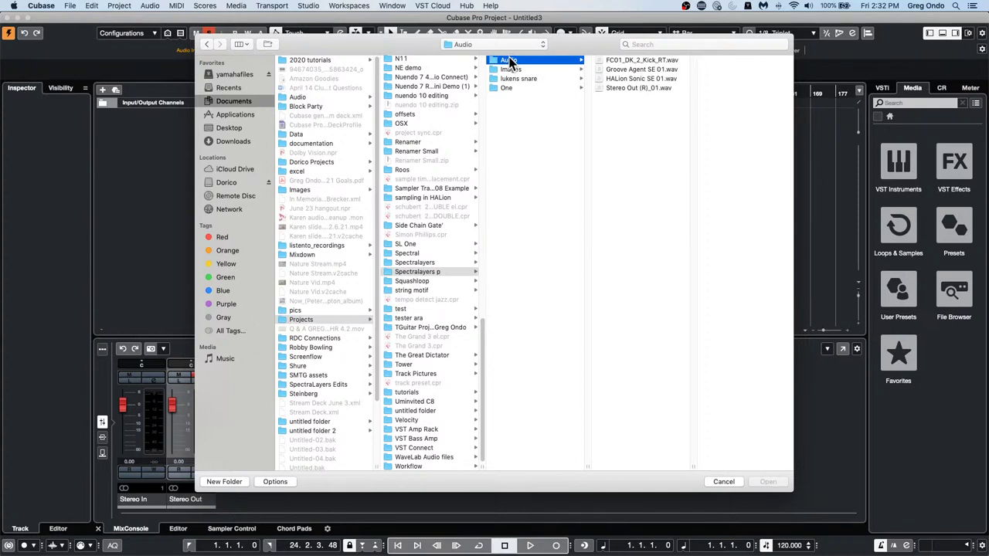
{"action": "left_click", "coordinate": [425, 263]}
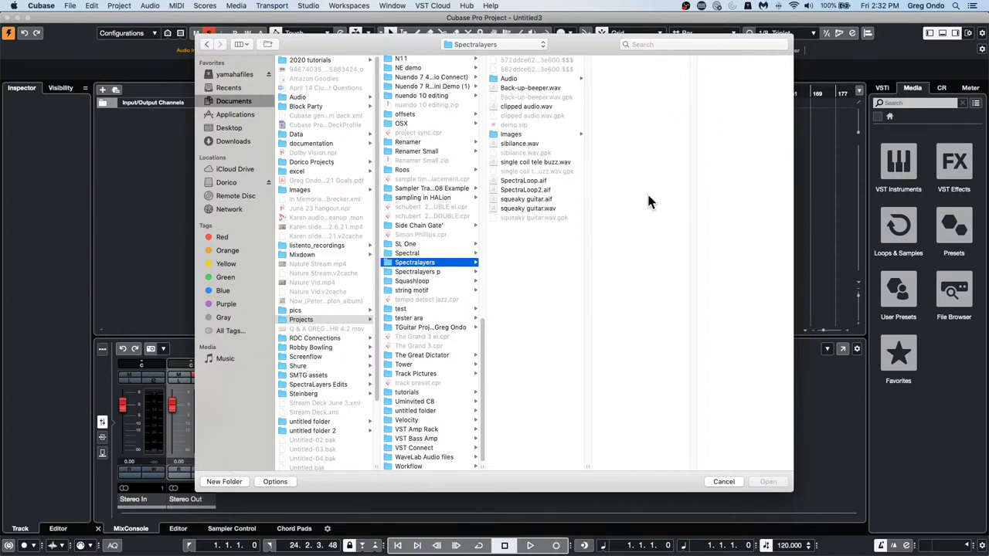
{"action": "double_click", "coordinate": [543, 161]}
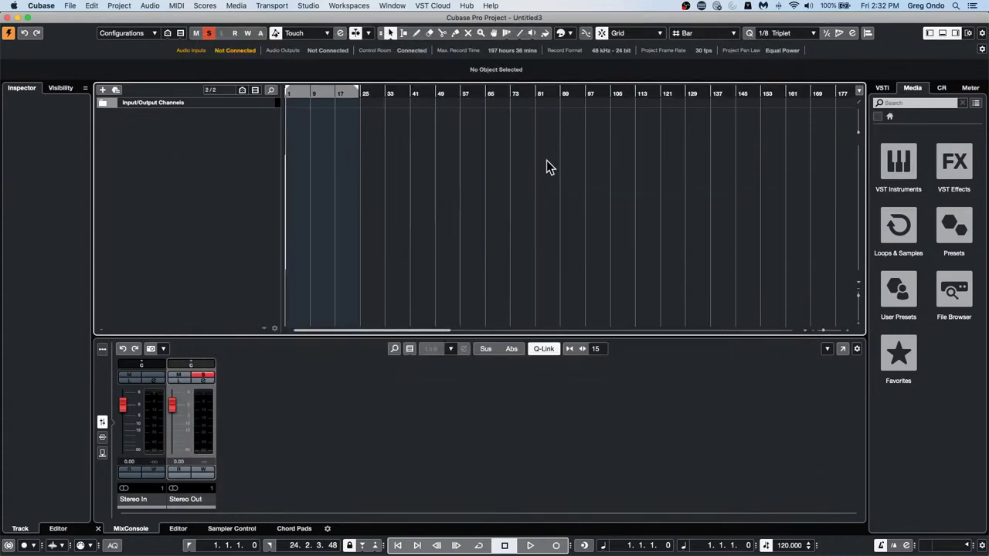
Unmute and solo the single coil tele buzz track, select its event and play it through.
{"action": "left_click_drag", "start_coordinate": [309, 93], "coordinate": [254, 119]}
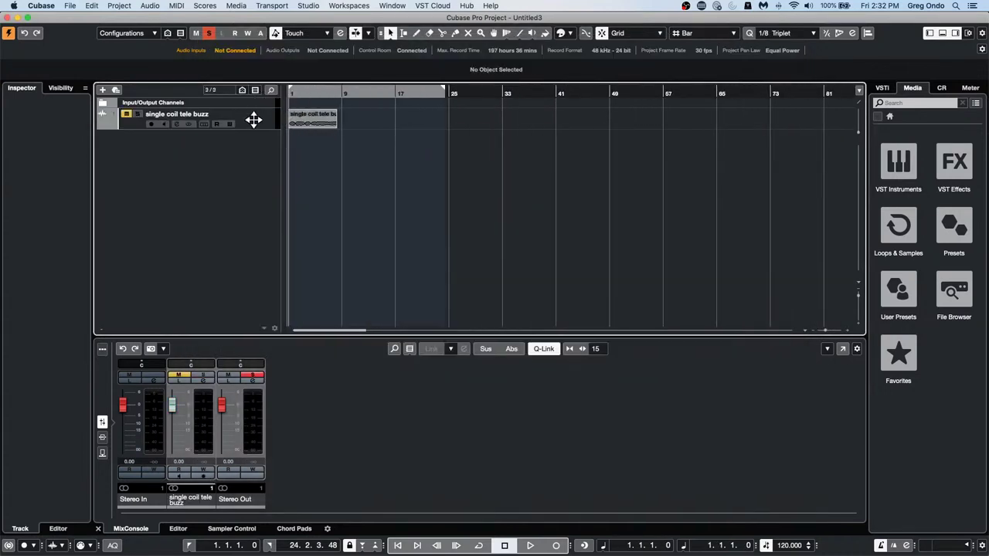
{"action": "left_click", "coordinate": [125, 114]}
{"action": "left_click", "coordinate": [137, 114]}
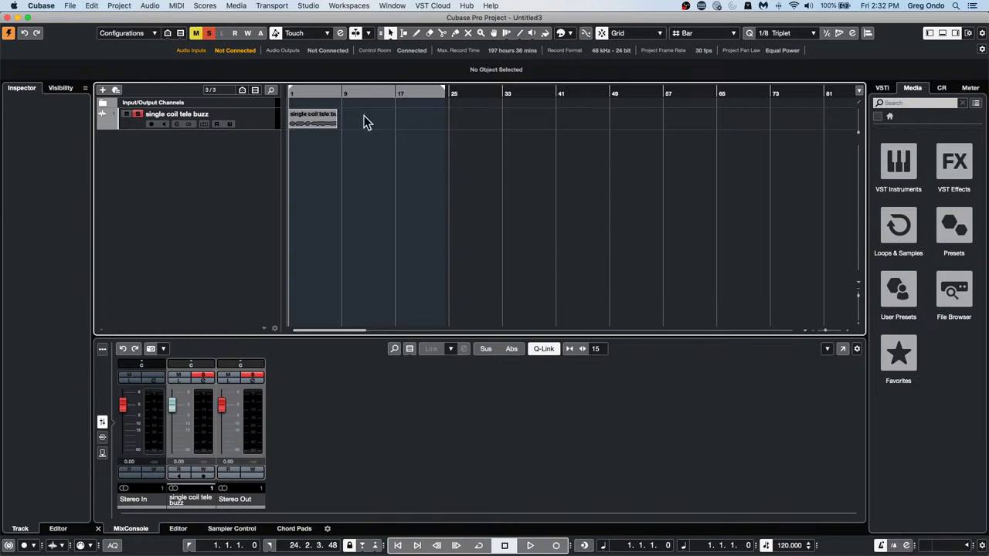
{"action": "left_click", "coordinate": [323, 121]}
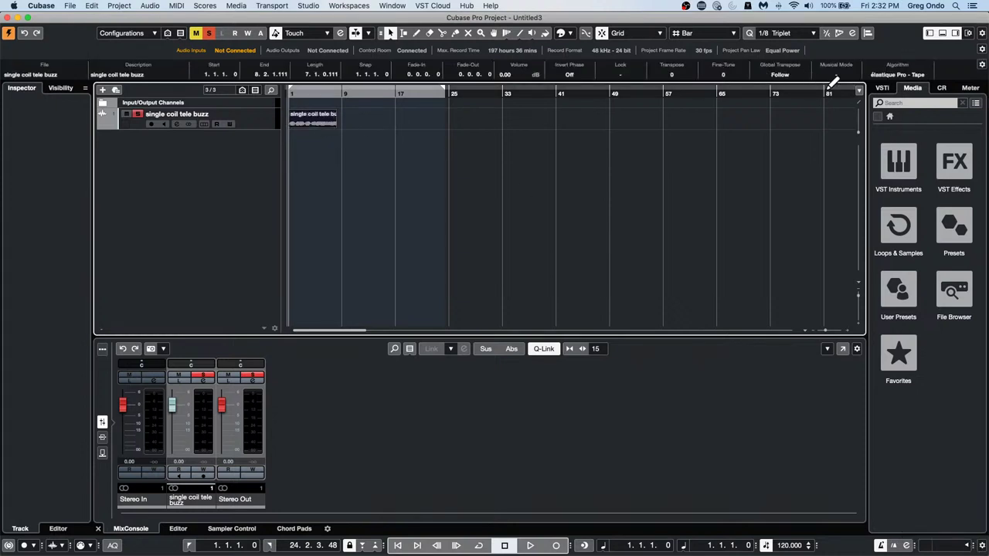
{"action": "key", "text": "space"}
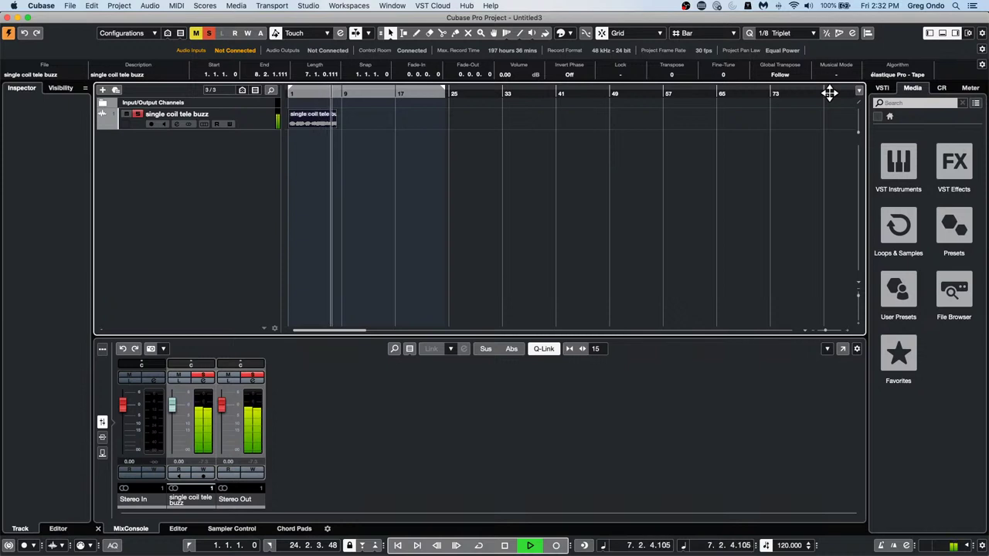
{"action": "key", "text": "space"}
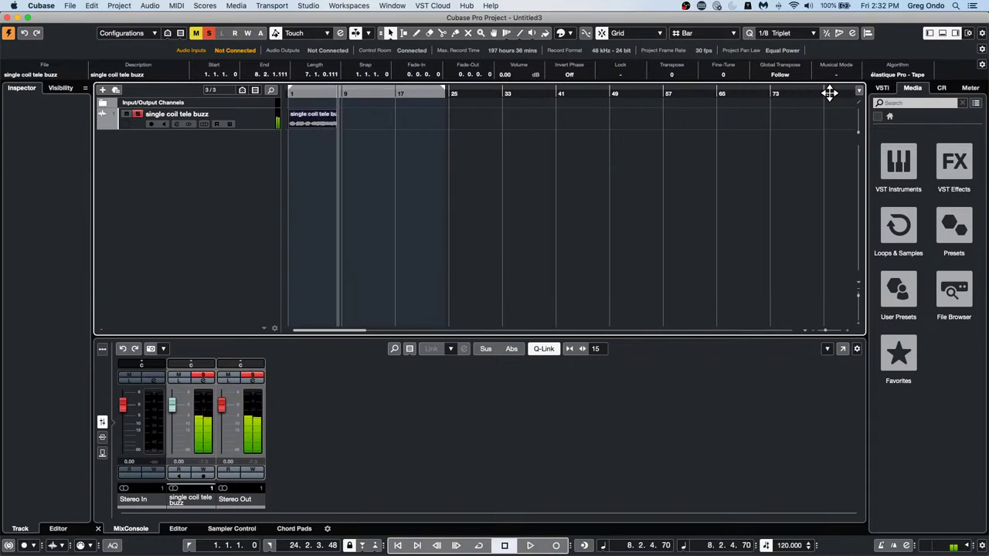
Return the cursor to the project start, zoom in on the guitar event and increase its track height.
{"action": "left_click", "coordinate": [314, 91]}
{"action": "key", "text": "Home"}
{"action": "key", "text": "shift+f"}
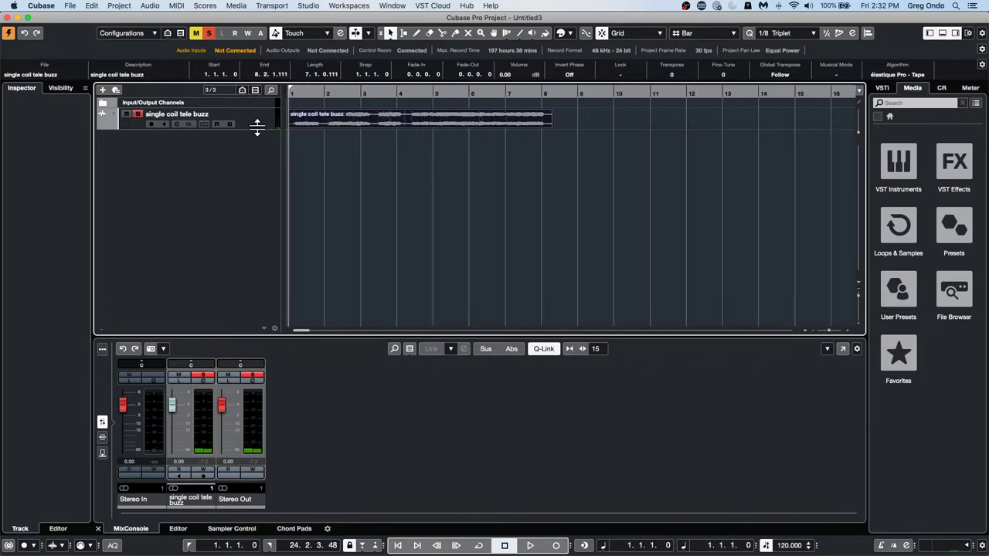
{"action": "left_click", "coordinate": [258, 128]}
{"action": "left_click_drag", "start_coordinate": [258, 128], "coordinate": [255, 160]}
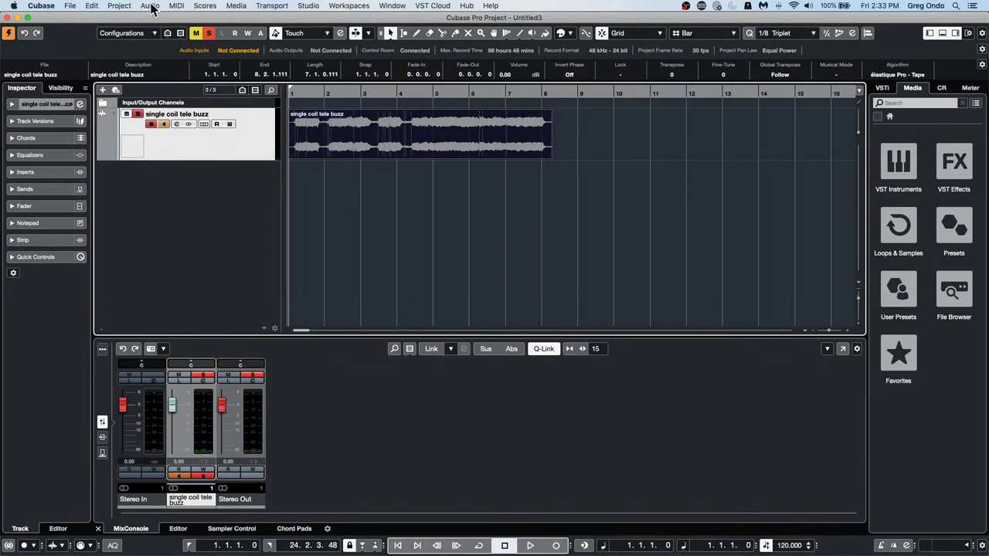
Add the SpectraLayers extension to the guitar event and open its editor in a separate maximized window.
{"action": "left_click", "coordinate": [119, 5]}
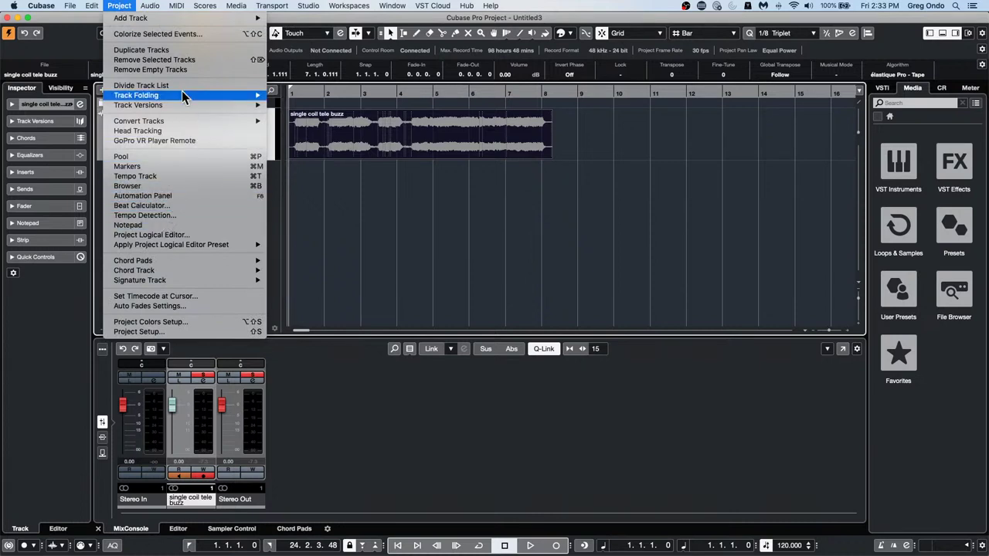
{"action": "mouse_move", "coordinate": [150, 5]}
{"action": "mouse_move", "coordinate": [193, 103]}
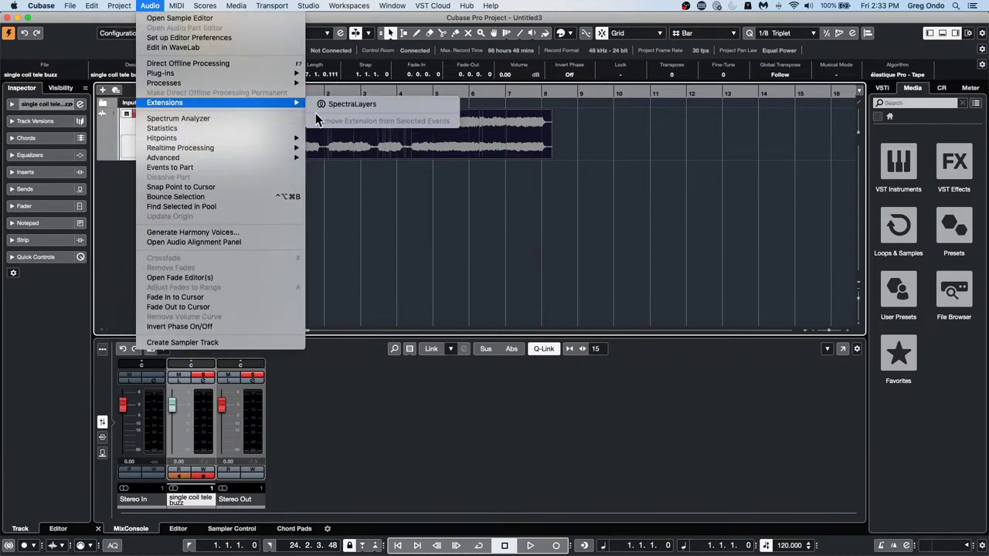
{"action": "left_click", "coordinate": [350, 108]}
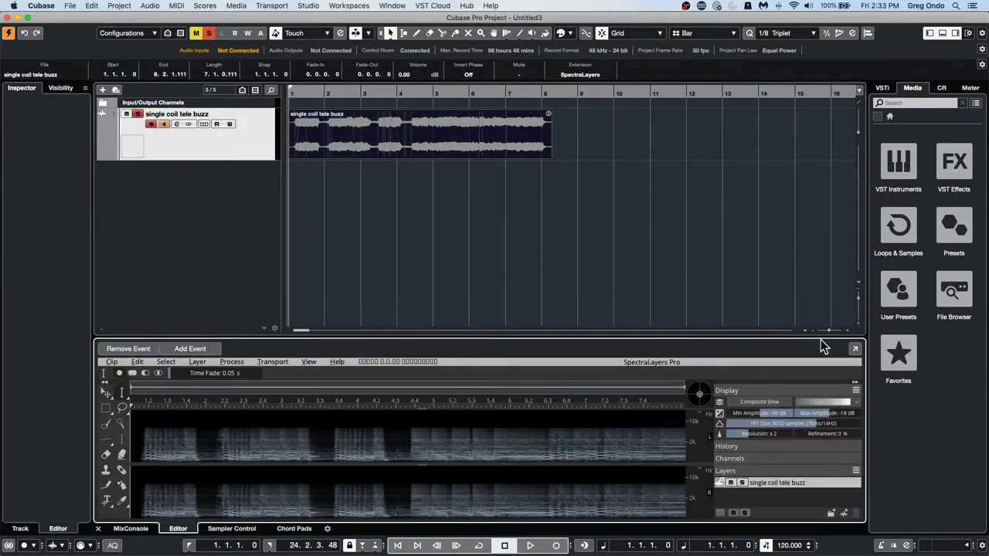
{"action": "left_click", "coordinate": [855, 349]}
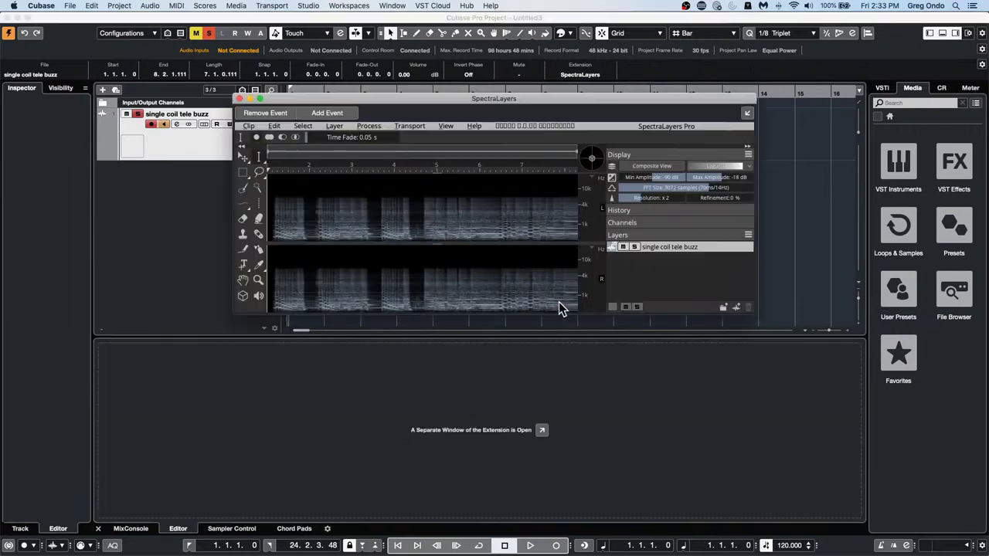
{"action": "left_click", "coordinate": [260, 99]}
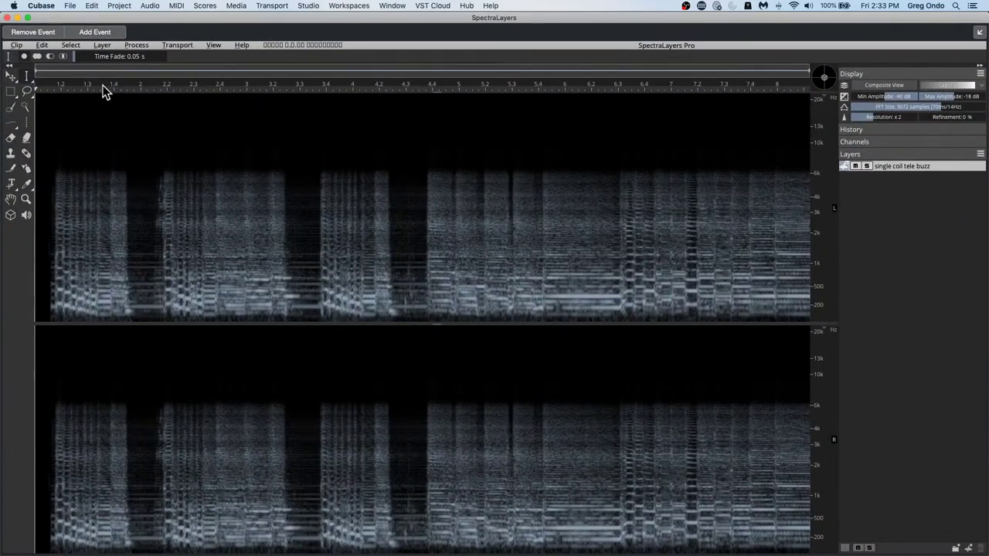
Play the clip from near its start and zoom in on the quiet gap around bar 2.
{"action": "left_click_drag", "start_coordinate": [106, 92], "coordinate": [48, 90]}
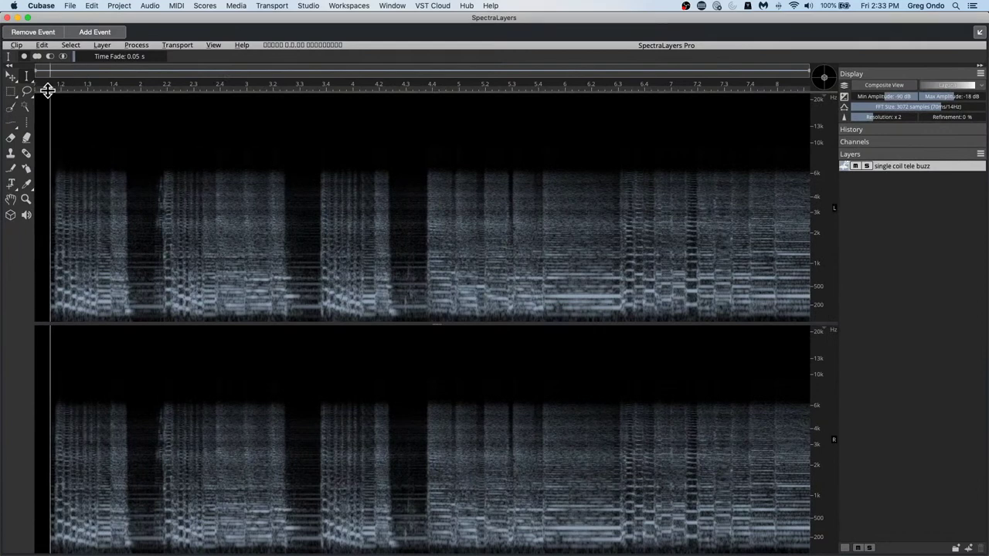
{"action": "key", "text": "space"}
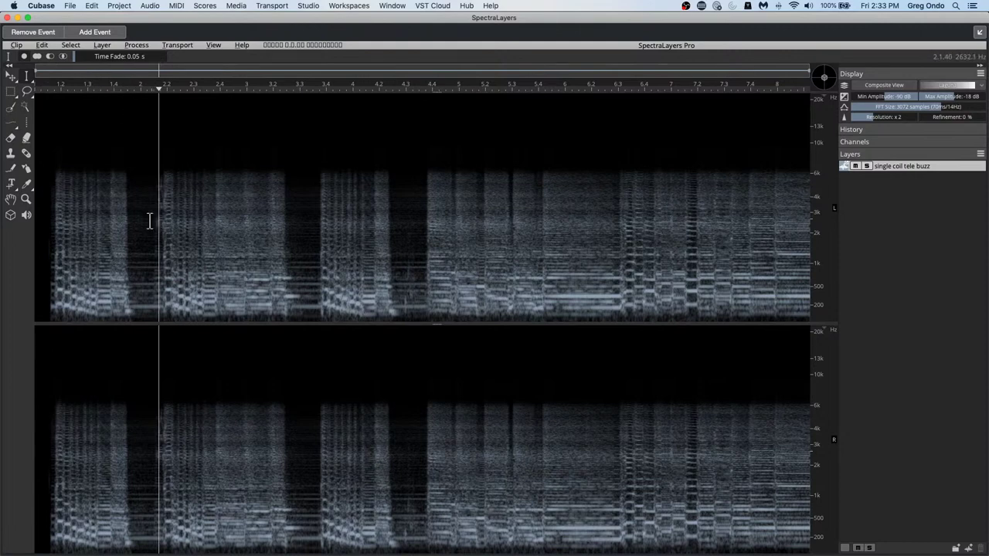
{"action": "scroll", "coordinate": [140, 228], "scroll_direction": "up", "scroll_amount": 5}
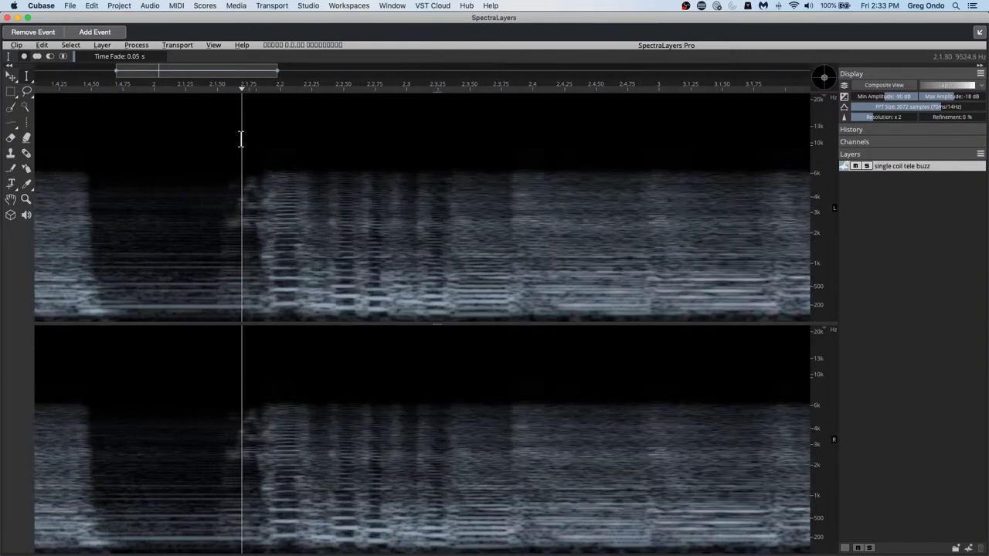
Select the quiet gap around bar 2 with a rectangular selection and register it as noise for Noise Reduction.
{"action": "left_click", "coordinate": [12, 93]}
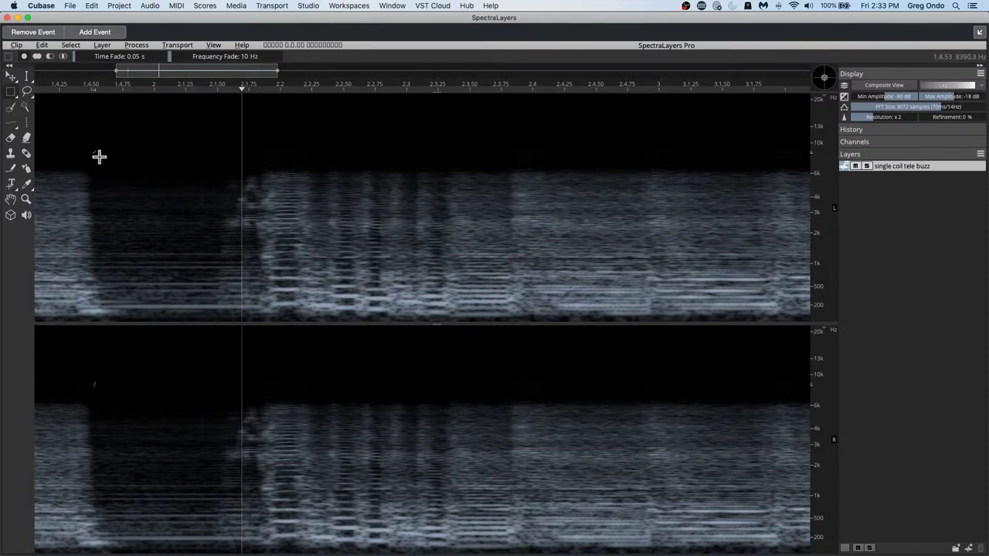
{"action": "left_click_drag", "start_coordinate": [94, 152], "coordinate": [231, 315]}
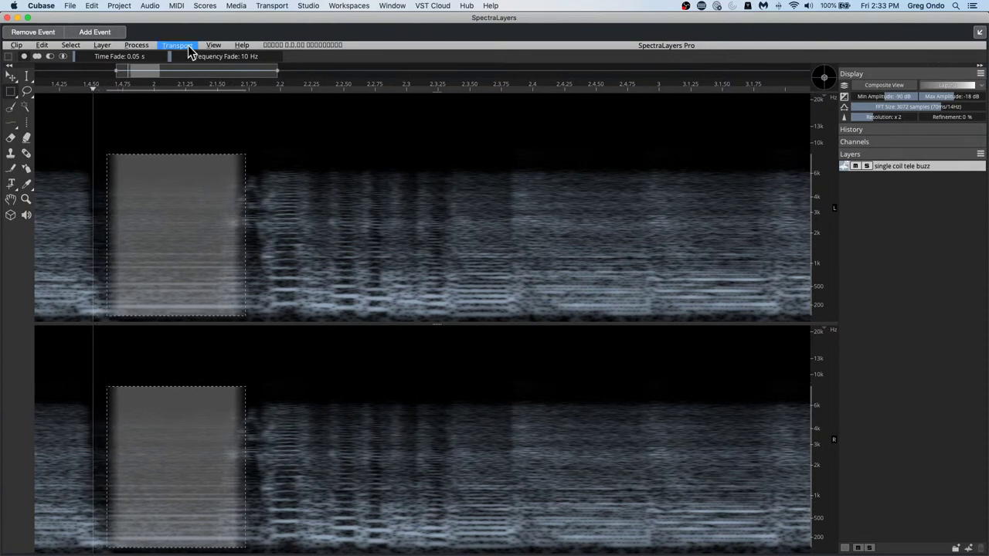
{"action": "left_click", "coordinate": [110, 46]}
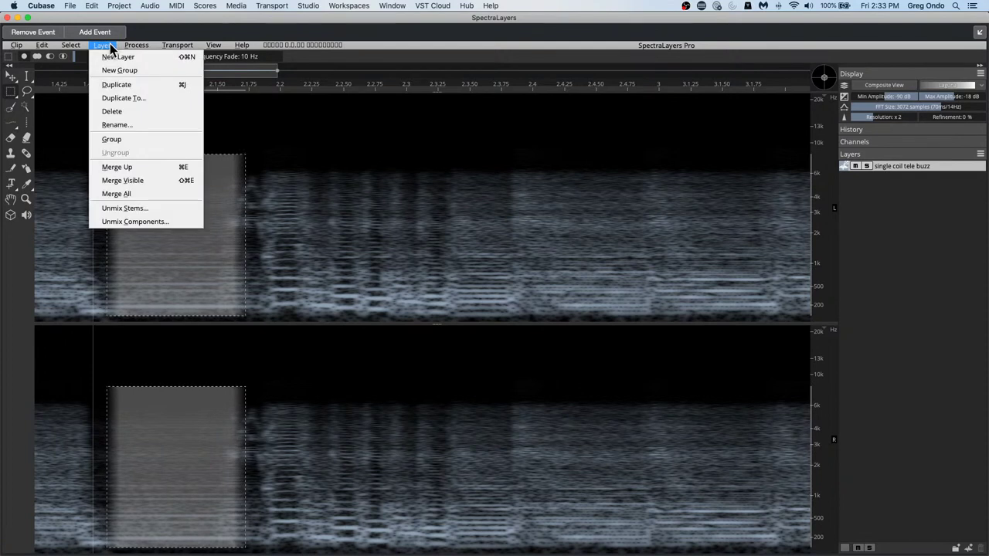
{"action": "mouse_move", "coordinate": [136, 49]}
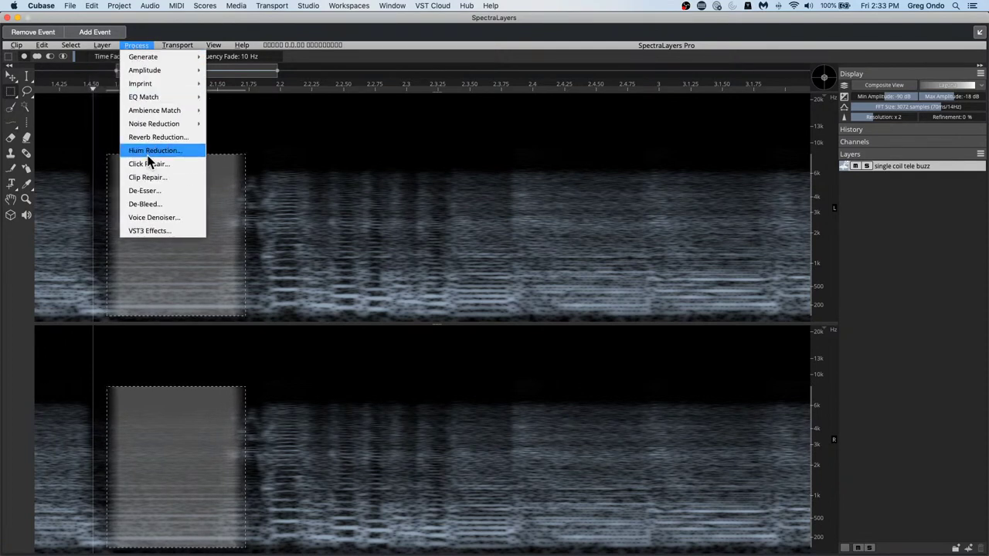
{"action": "mouse_move", "coordinate": [166, 112]}
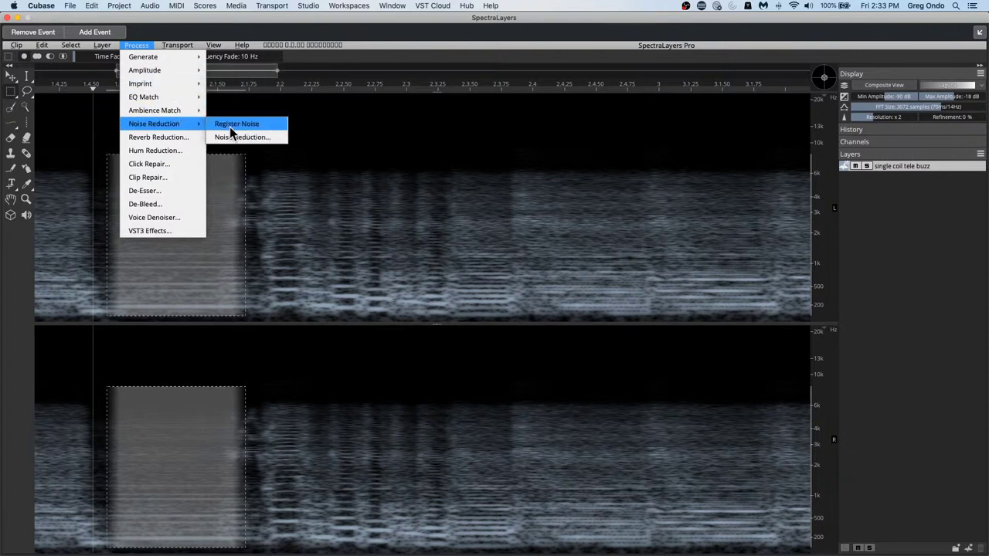
{"action": "left_click", "coordinate": [268, 131]}
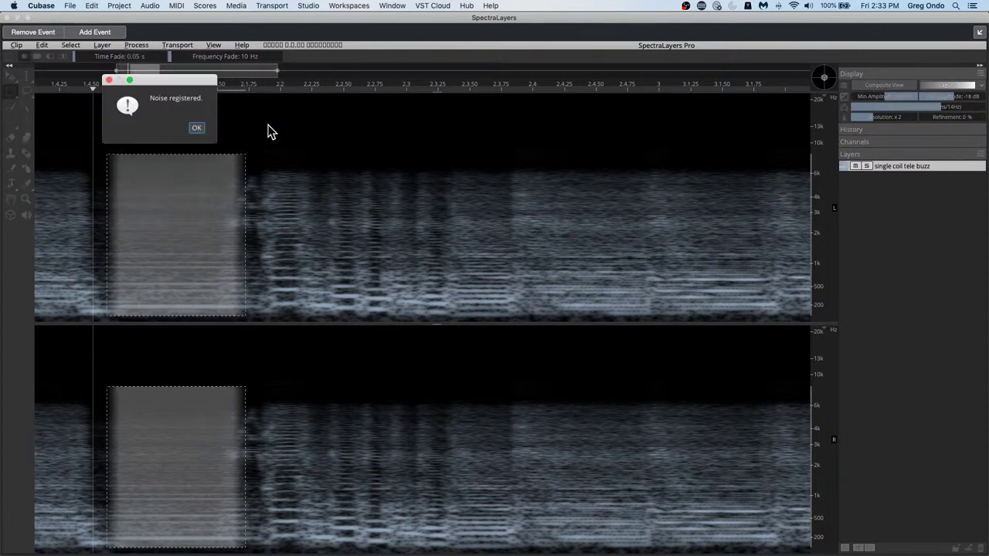
{"action": "left_click", "coordinate": [196, 129]}
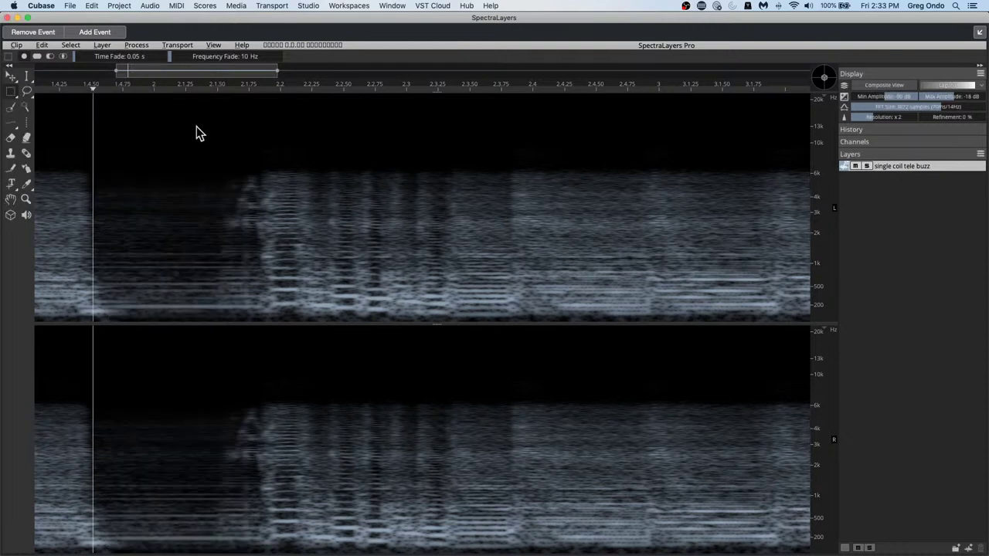
Apply Noise Reduction to the clip with a 3.0 dB tolerance and 75% reduction ratio, and play back the processed audio.
{"action": "left_click", "coordinate": [136, 45]}
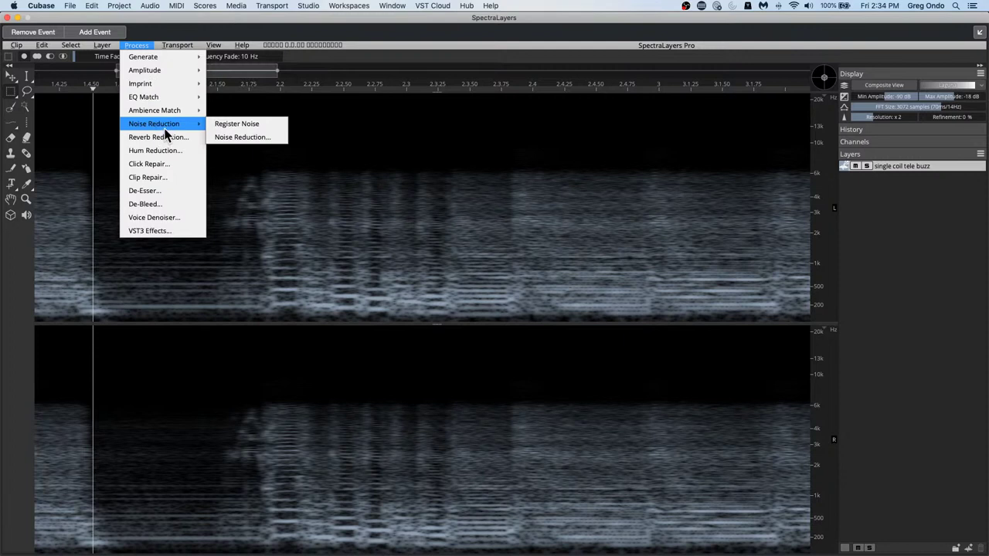
{"action": "left_click", "coordinate": [264, 143]}
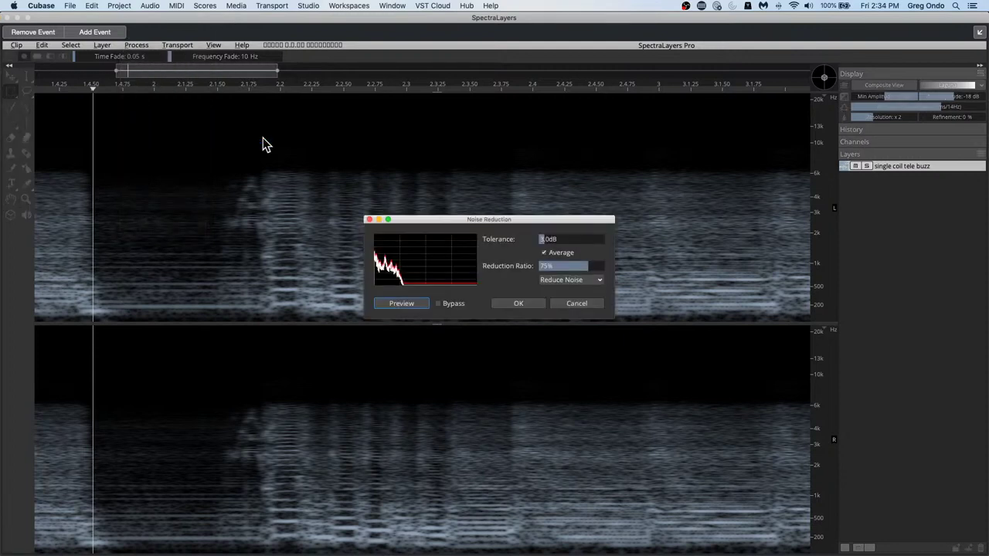
{"action": "left_click", "coordinate": [519, 304]}
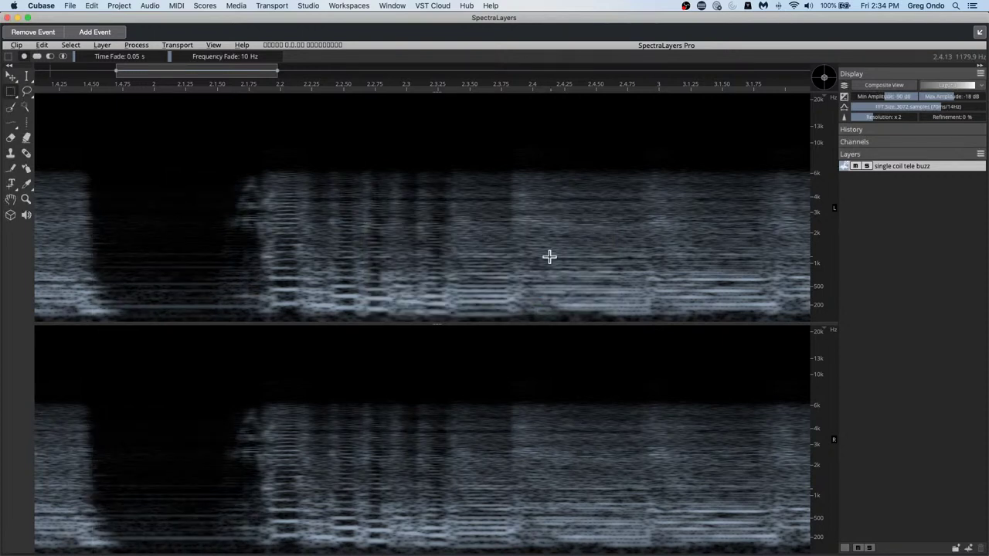
{"action": "key", "text": "space"}
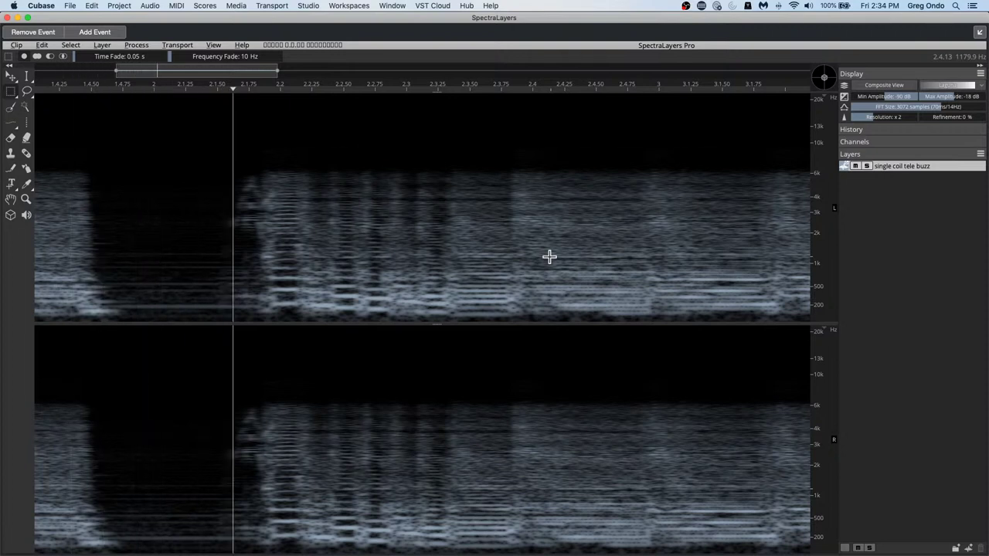
{"action": "key", "text": "space"}
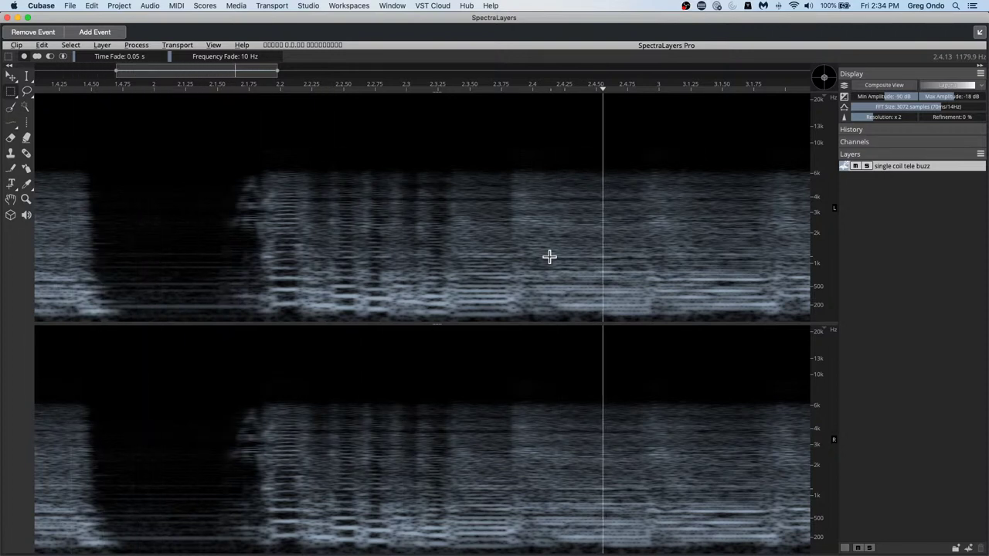
Apply Noise Reduction to the clip two more times with a 3.0 dB tolerance and 75% reduction ratio.
{"action": "left_click", "coordinate": [135, 45]}
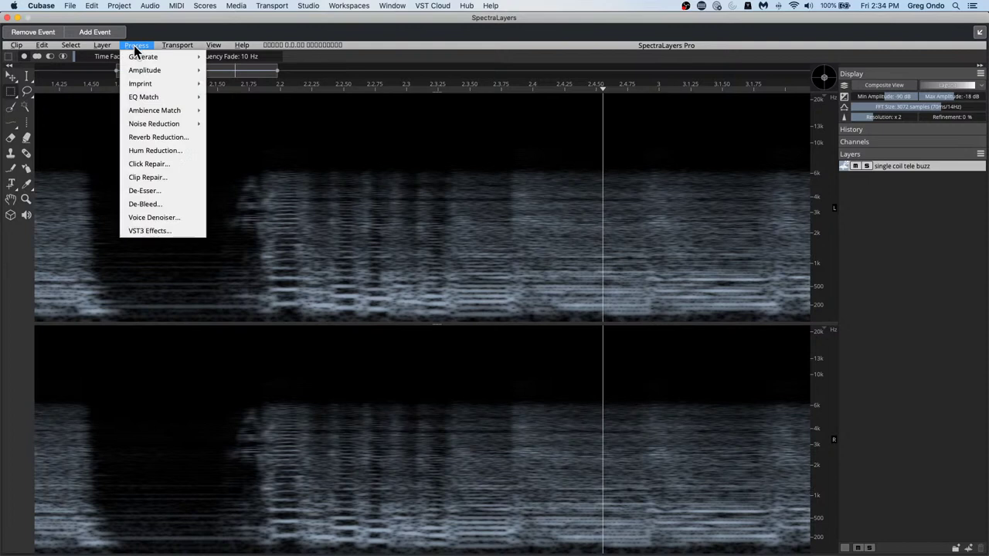
{"action": "mouse_move", "coordinate": [152, 126]}
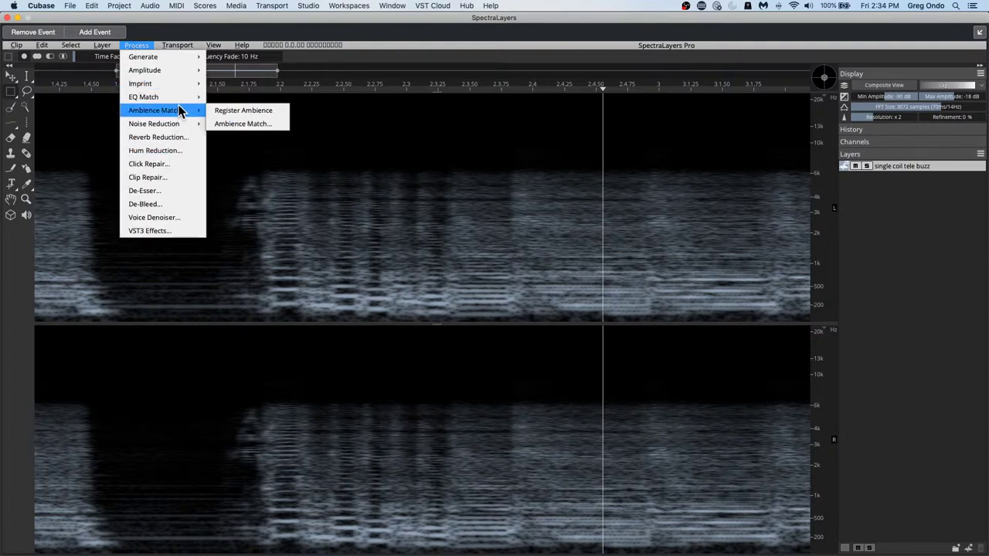
{"action": "mouse_move", "coordinate": [182, 89]}
{"action": "mouse_move", "coordinate": [191, 125]}
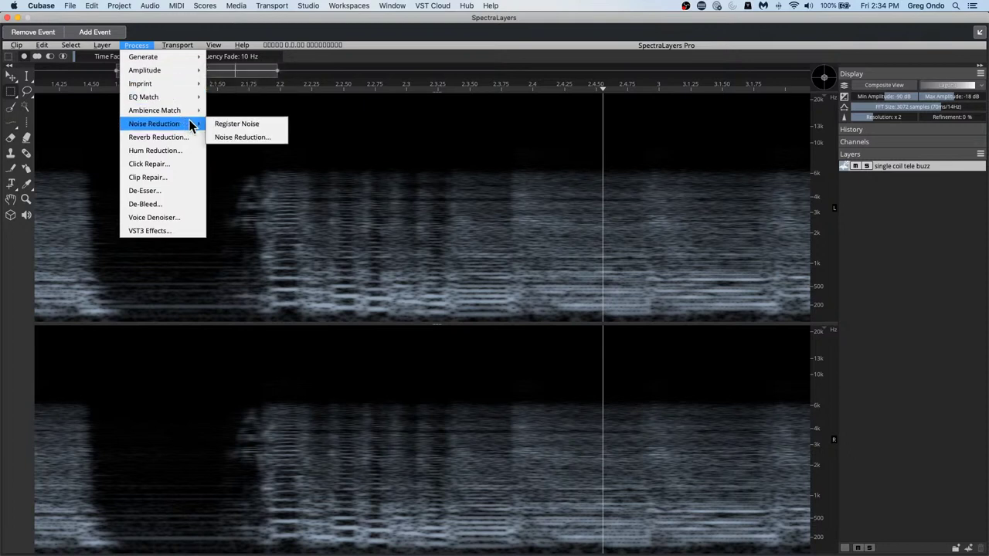
{"action": "left_click", "coordinate": [268, 139]}
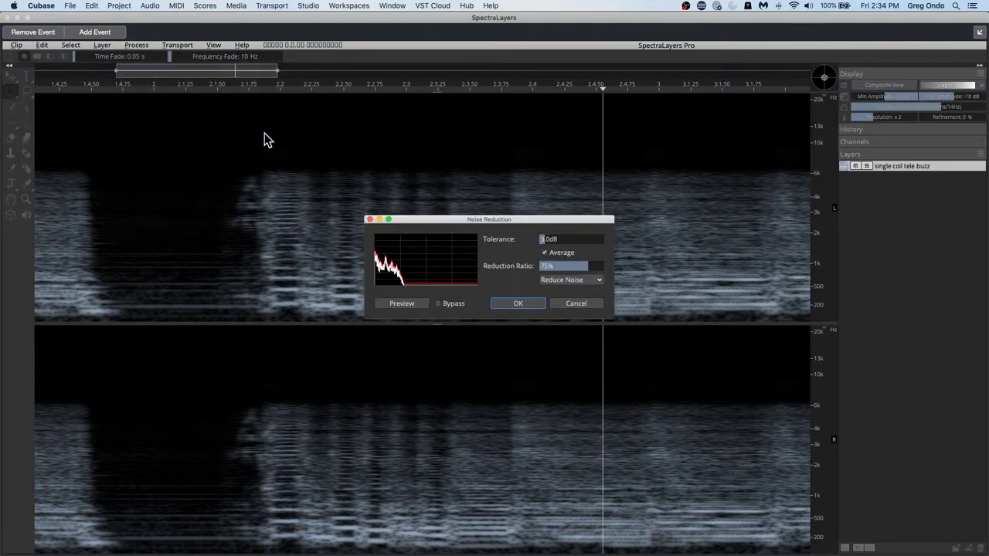
{"action": "left_click", "coordinate": [519, 304]}
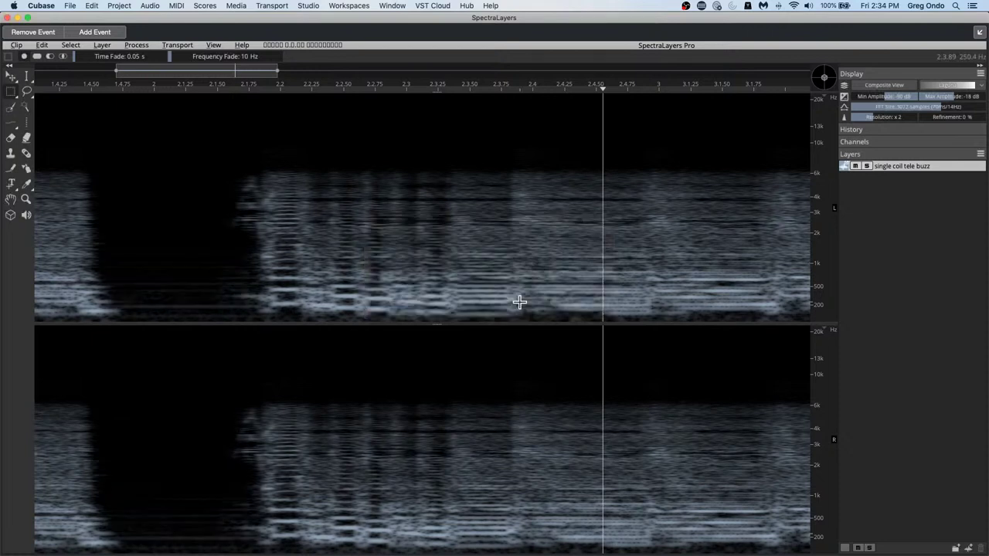
{"action": "left_click", "coordinate": [144, 48]}
{"action": "mouse_move", "coordinate": [184, 125]}
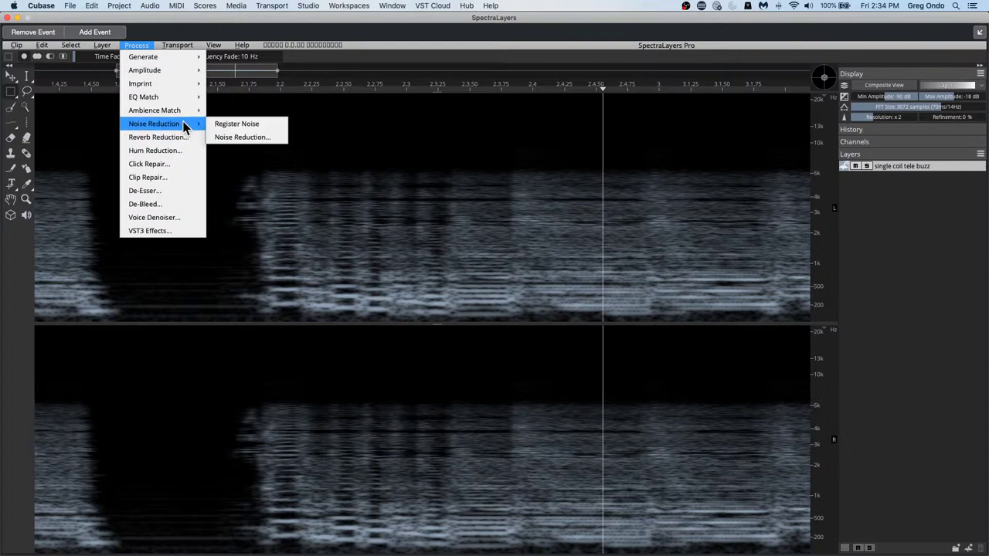
{"action": "left_click", "coordinate": [262, 132]}
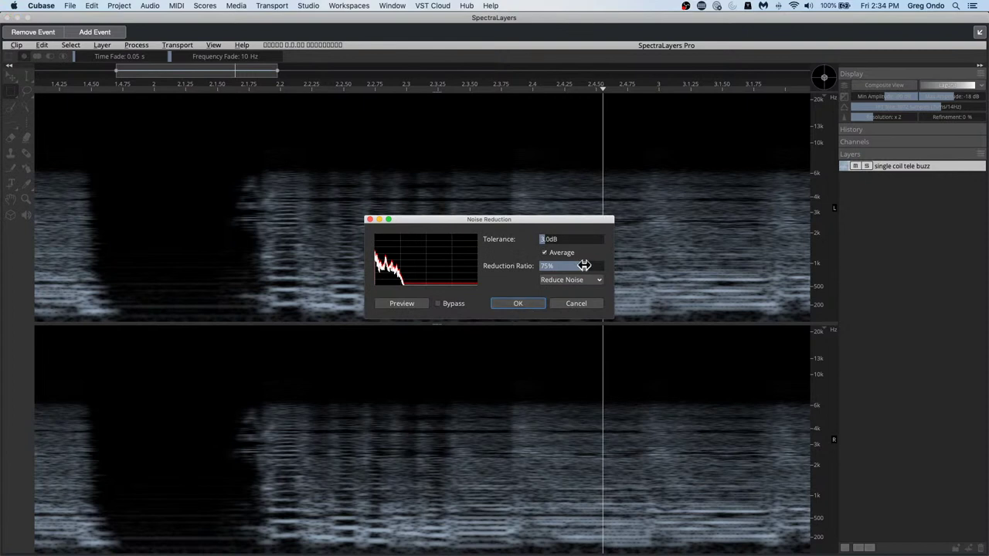
{"action": "left_click", "coordinate": [518, 306]}
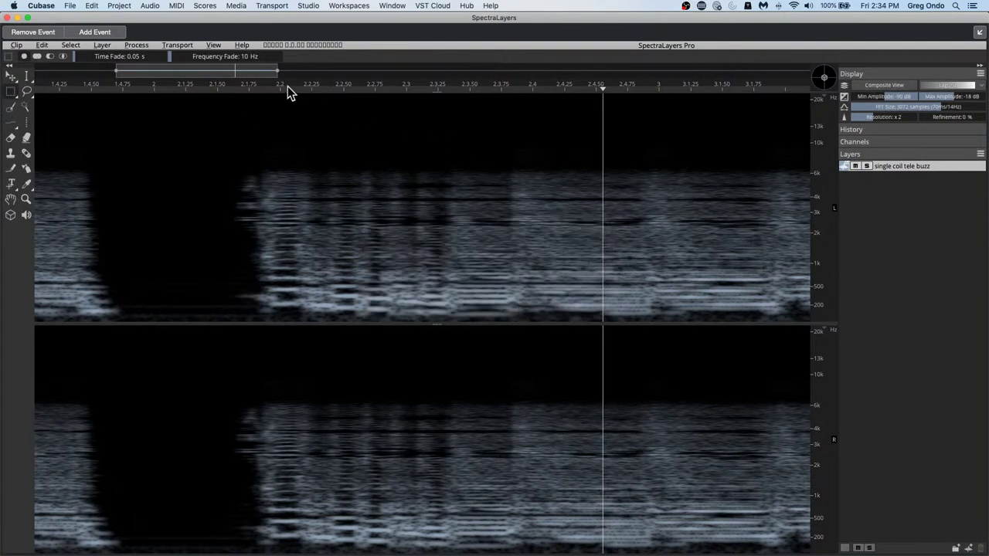
Play back the denoised clip from its start, and dock the SpectraLayers editor back in the project window.
{"action": "left_click_drag", "start_coordinate": [113, 85], "coordinate": [4, 85]}
{"action": "key", "text": "space"}
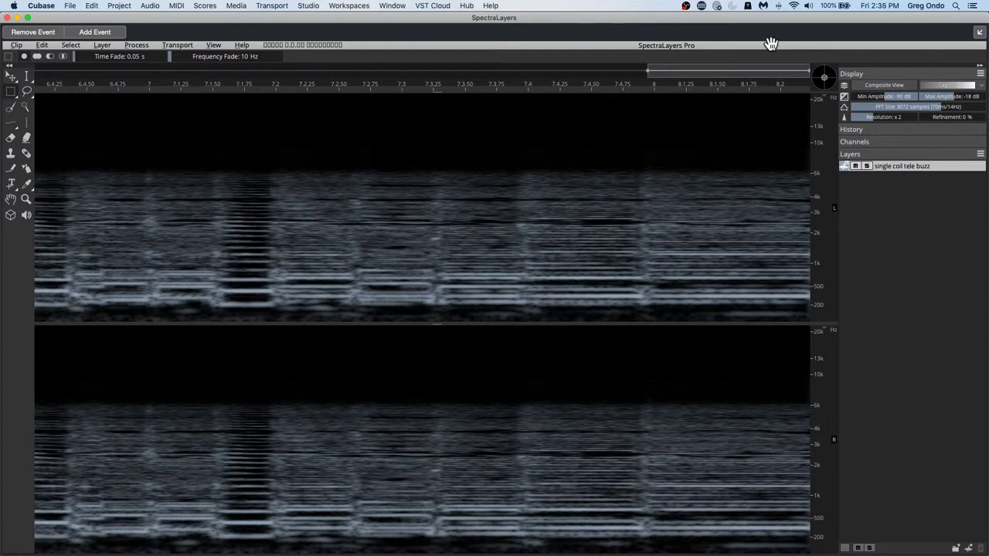
{"action": "left_click", "coordinate": [979, 31]}
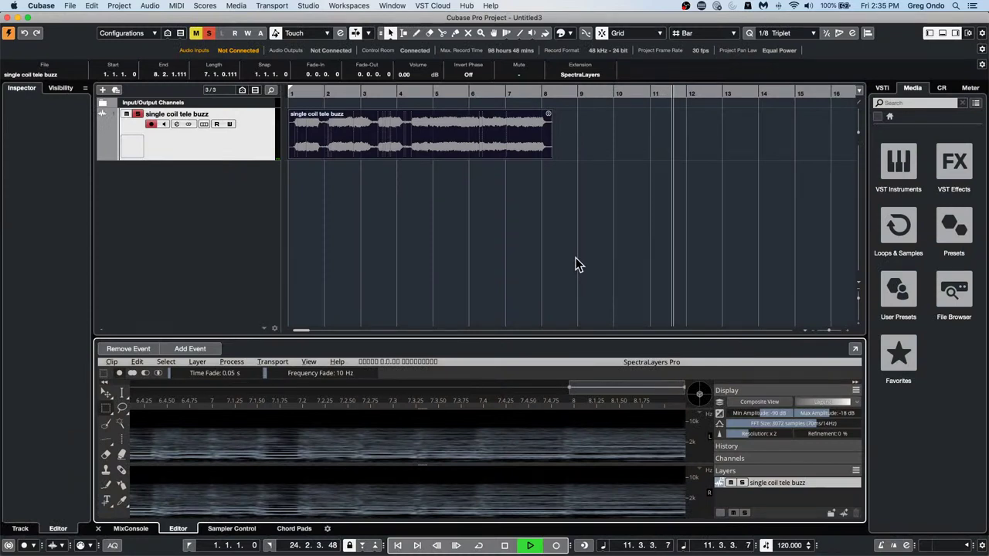
{"action": "key", "text": "space"}
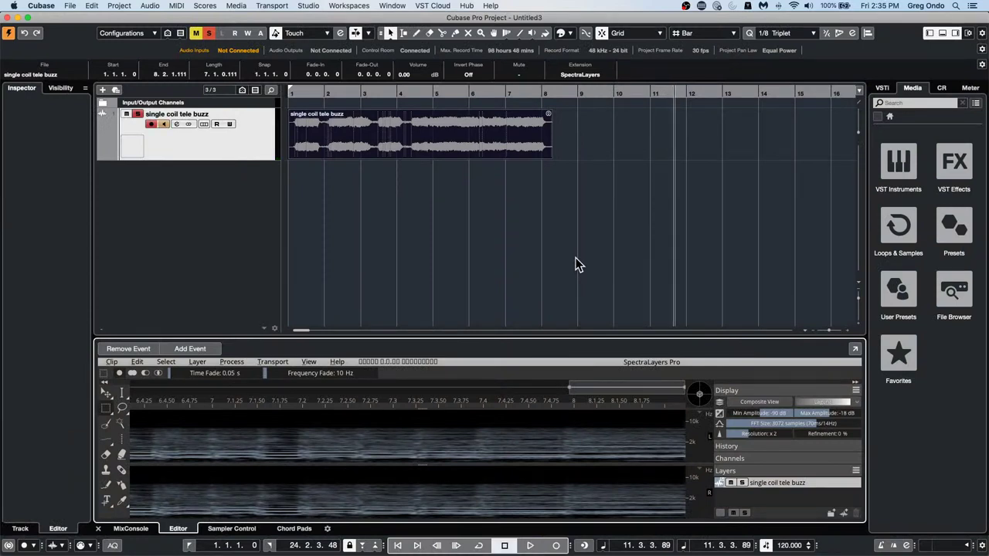
Play the processed guitar event from the project start, and stop around bar 6.
{"action": "key", "text": "Home"}
{"action": "key", "text": "space"}
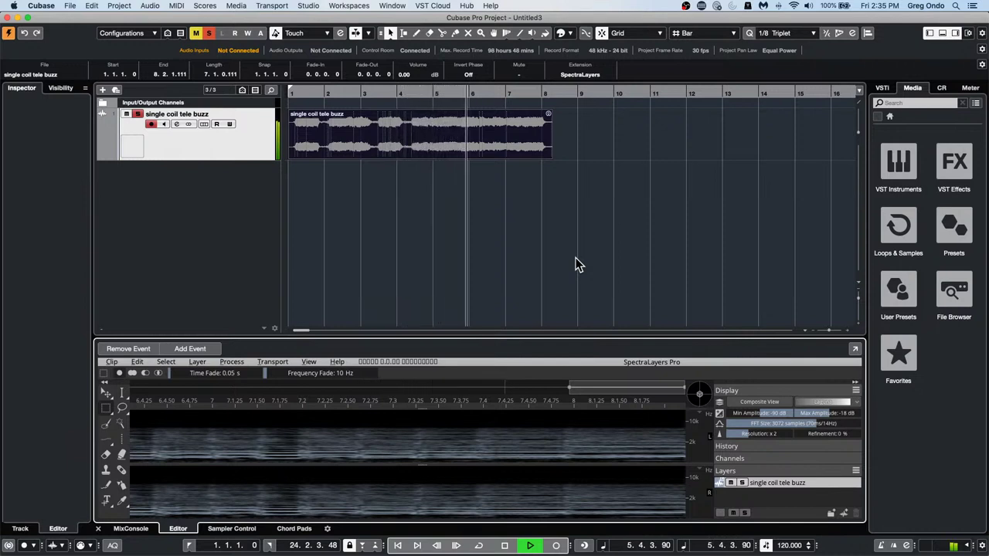
{"action": "key", "text": "space"}
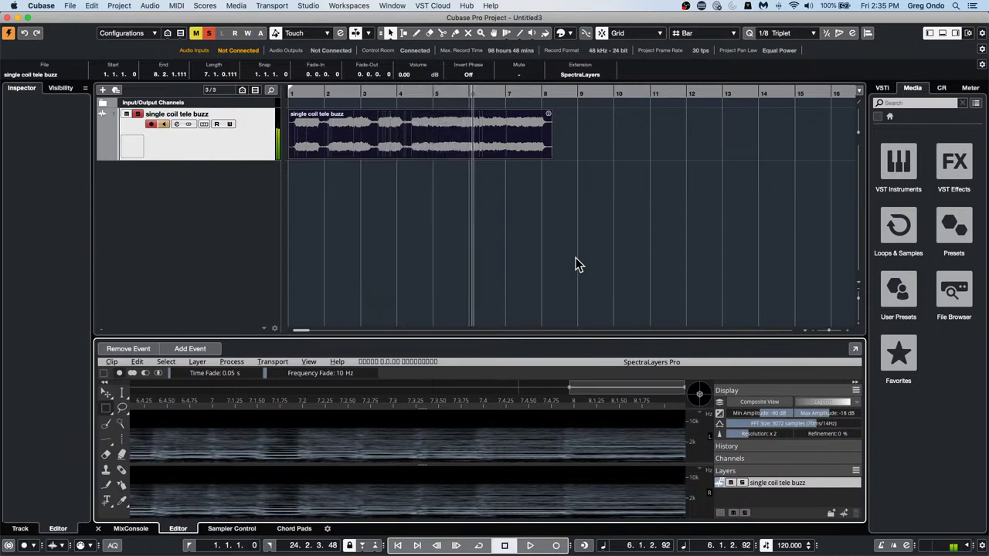
Remove the SpectraLayers extension from the guitar event and play it from the project start for comparison.
{"action": "left_click", "coordinate": [592, 75]}
{"action": "left_click", "coordinate": [592, 66]}
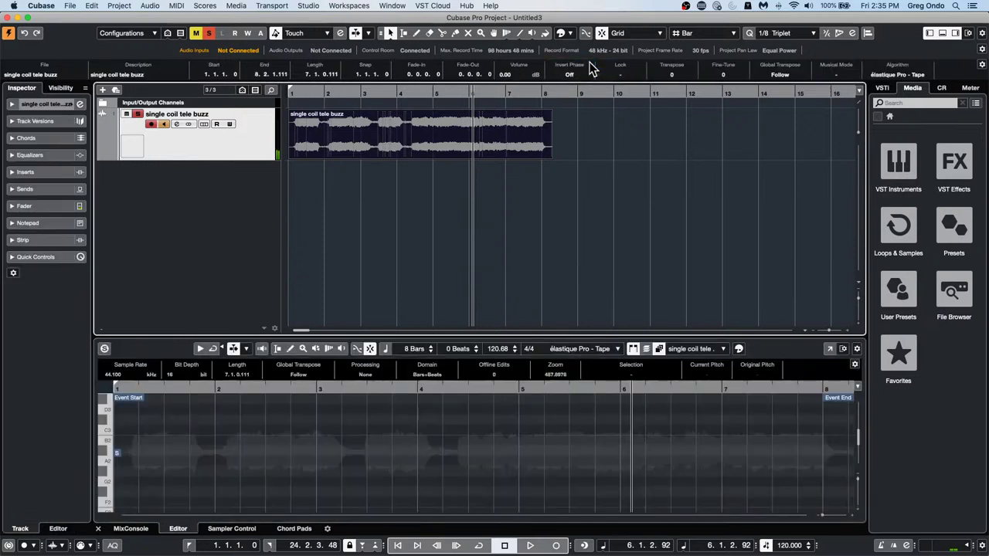
{"action": "key", "text": "Home"}
{"action": "key", "text": "space"}
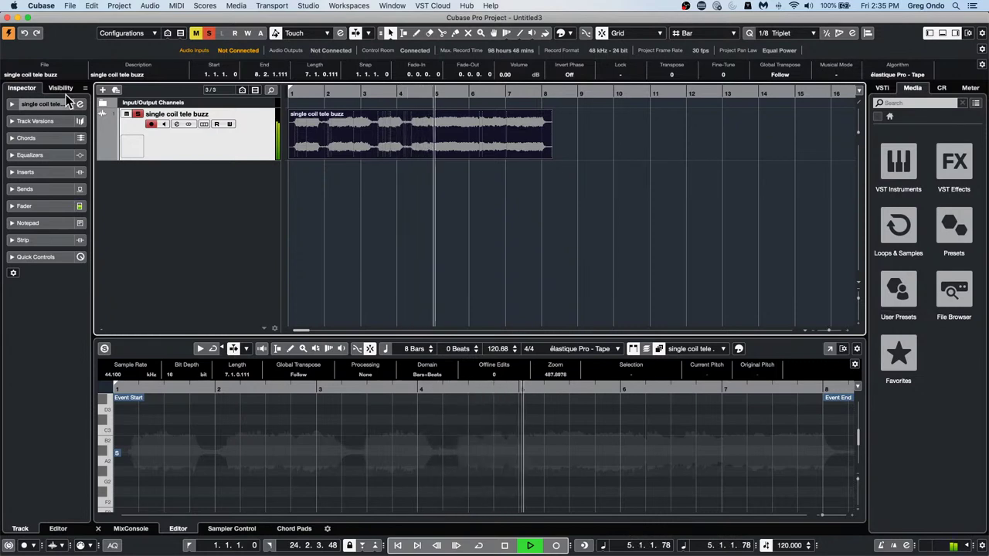
{"action": "key", "text": "space"}
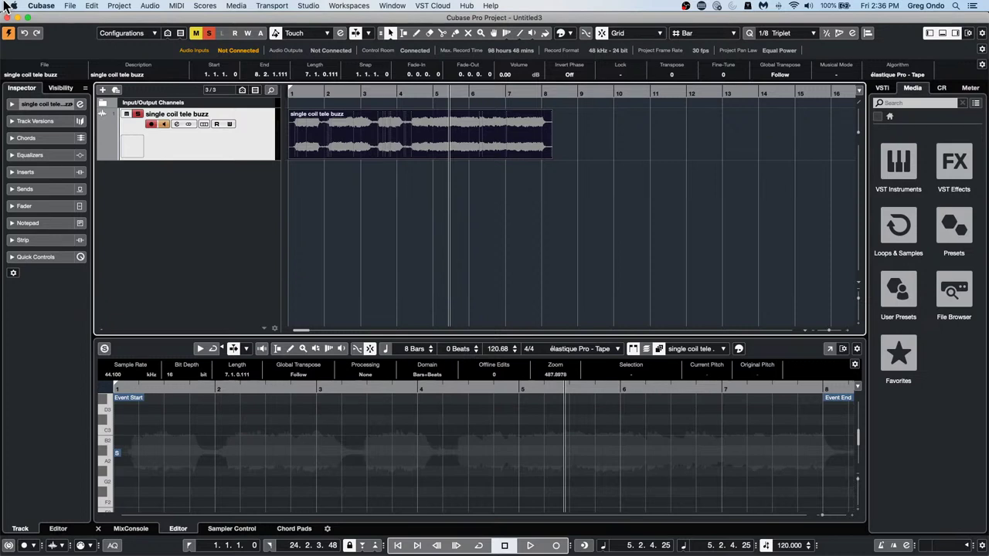
Open the recent project be someone.cpr.
{"action": "left_click", "coordinate": [11, 6]}
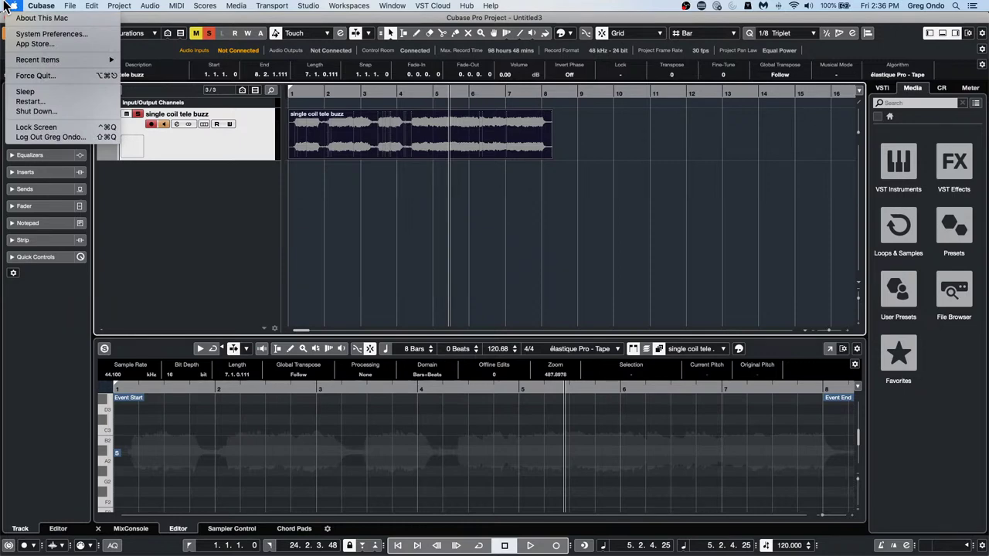
{"action": "left_click", "coordinate": [70, 6]}
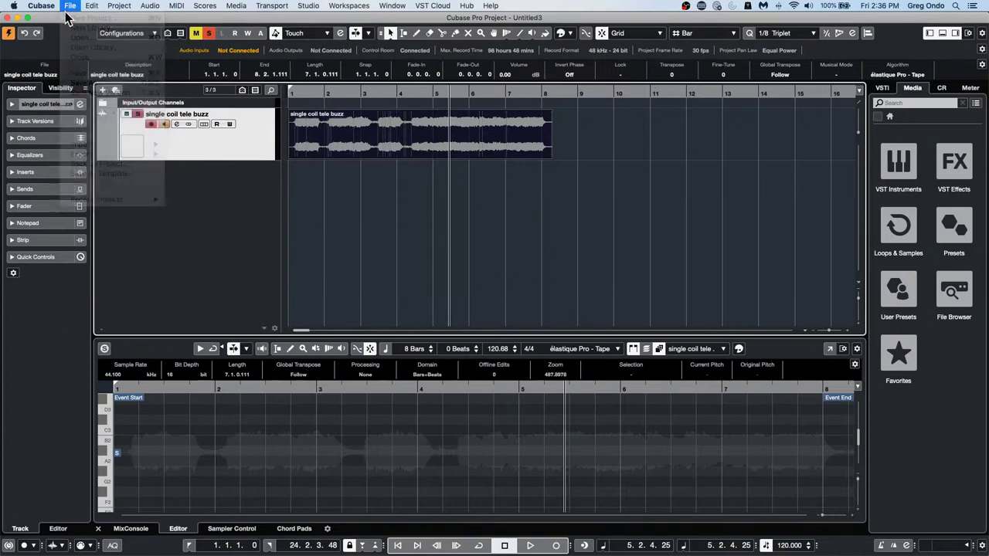
{"action": "left_click", "coordinate": [69, 5]}
{"action": "mouse_move", "coordinate": [98, 199]}
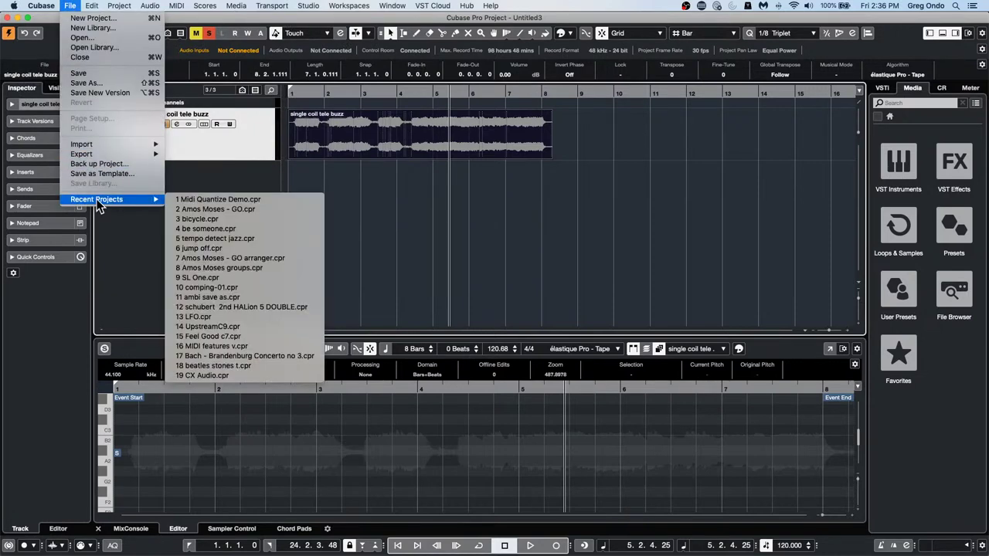
{"action": "left_click", "coordinate": [265, 230]}
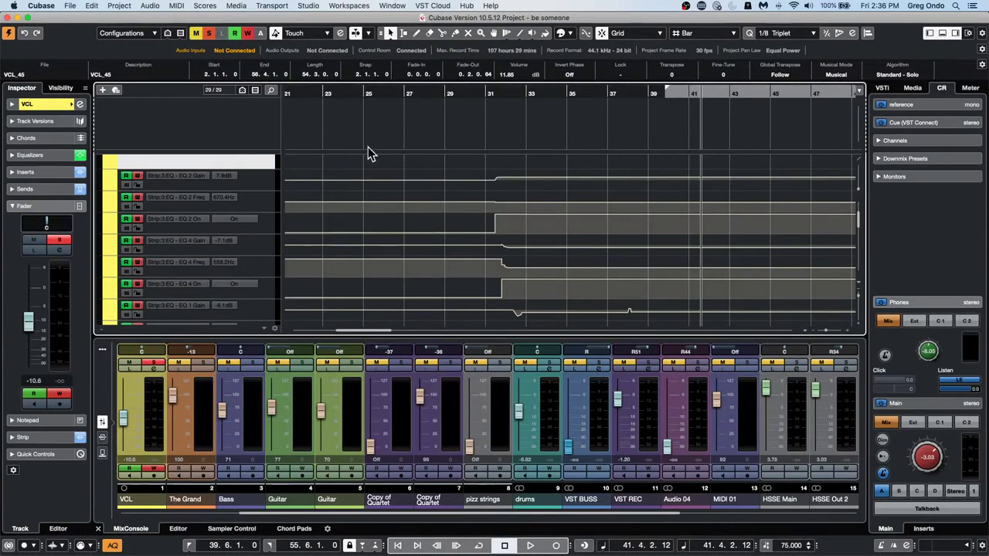
Revert the project to its last saved version and move the playback position to the project start.
{"action": "left_click", "coordinate": [70, 6]}
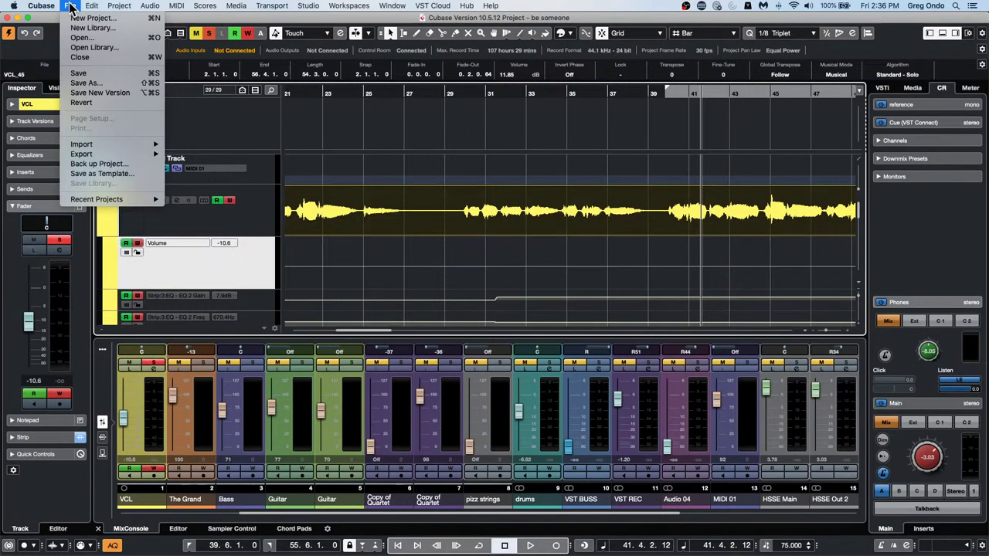
{"action": "left_click", "coordinate": [104, 102]}
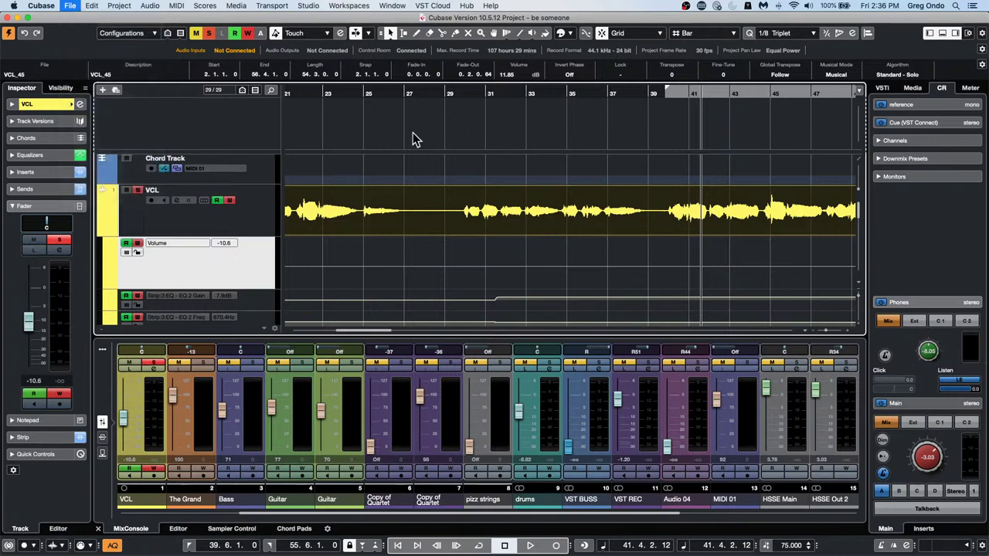
{"action": "left_click", "coordinate": [563, 195]}
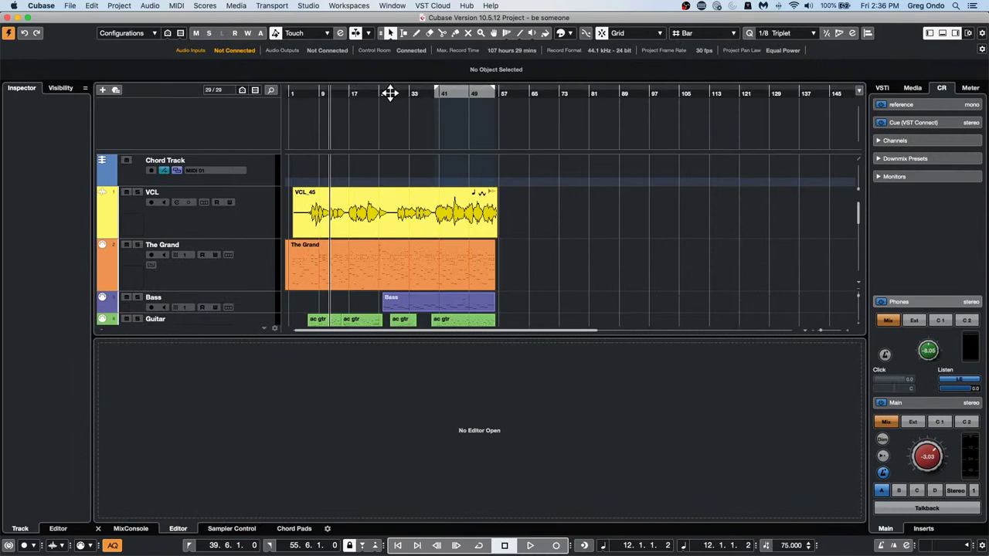
{"action": "left_click", "coordinate": [284, 94]}
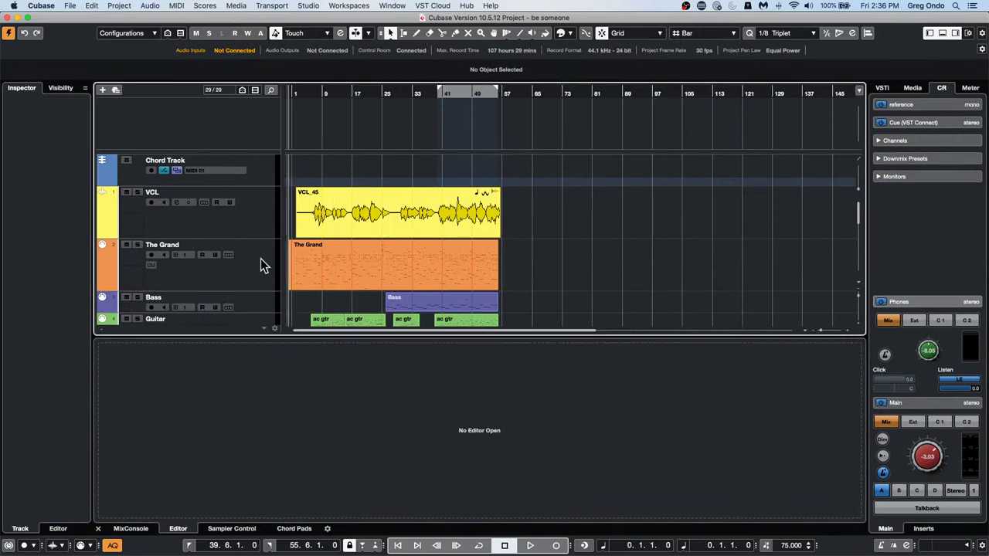
Load Pitch Correct into the second insert slot of the VCL track and start playback.
{"action": "left_click", "coordinate": [252, 218]}
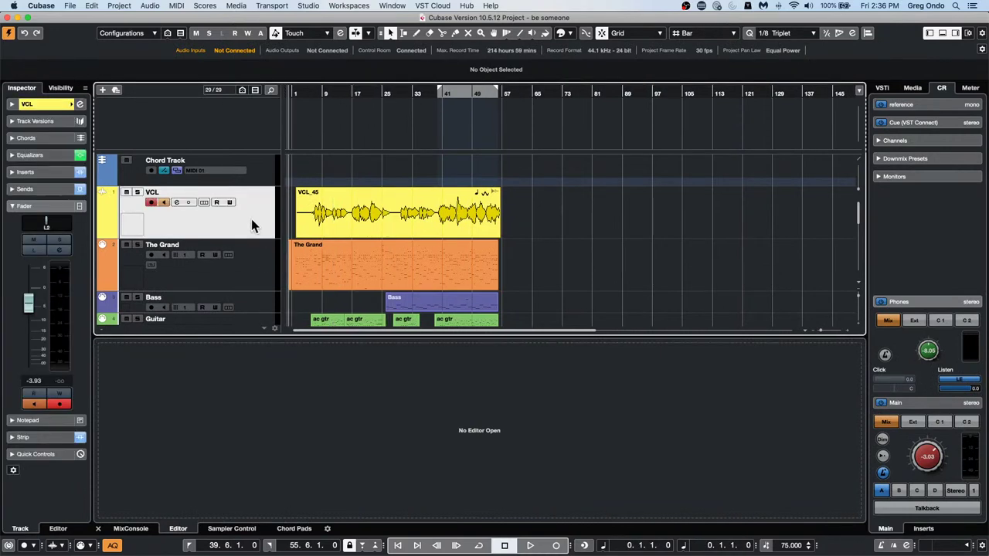
{"action": "left_click", "coordinate": [52, 171]}
{"action": "left_click", "coordinate": [64, 207]}
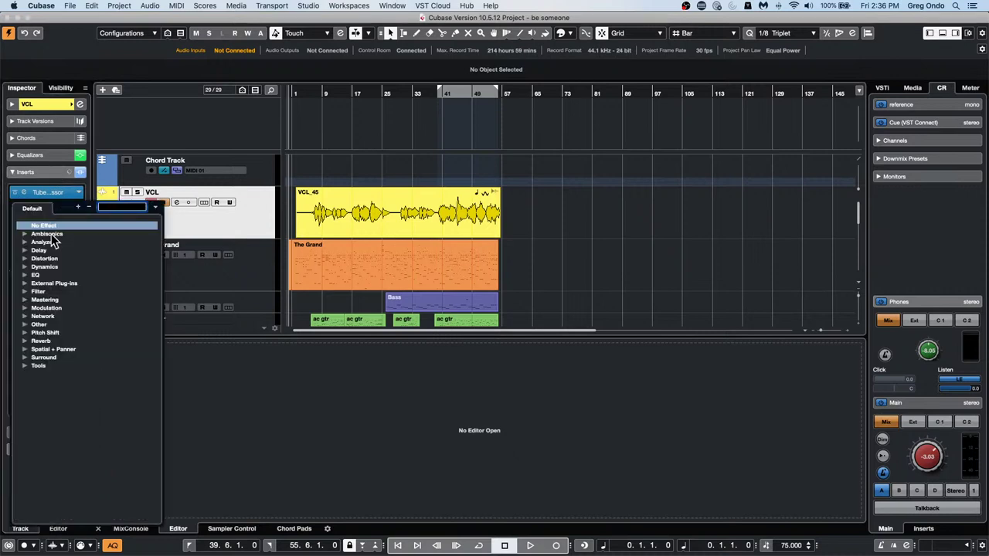
{"action": "left_click", "coordinate": [24, 333]}
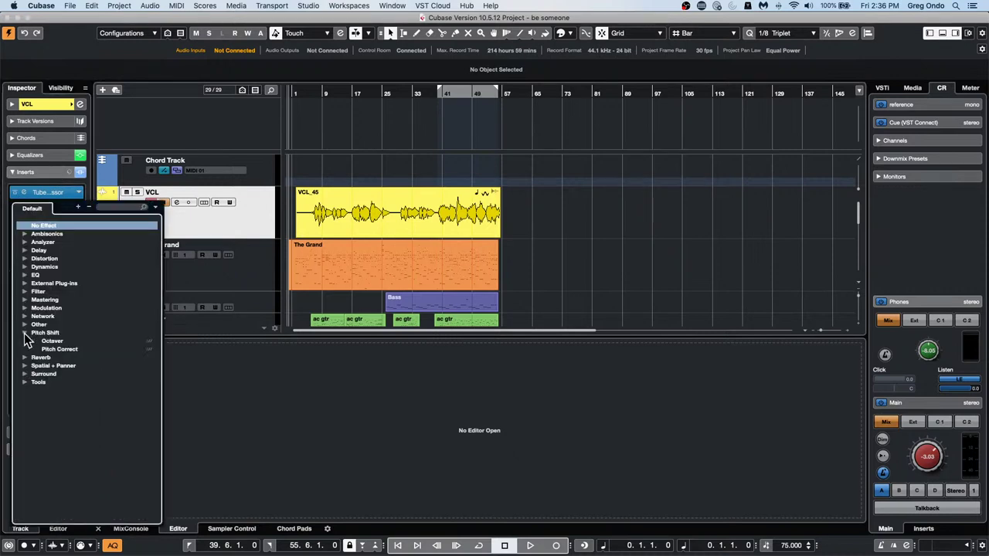
{"action": "left_click", "coordinate": [92, 347]}
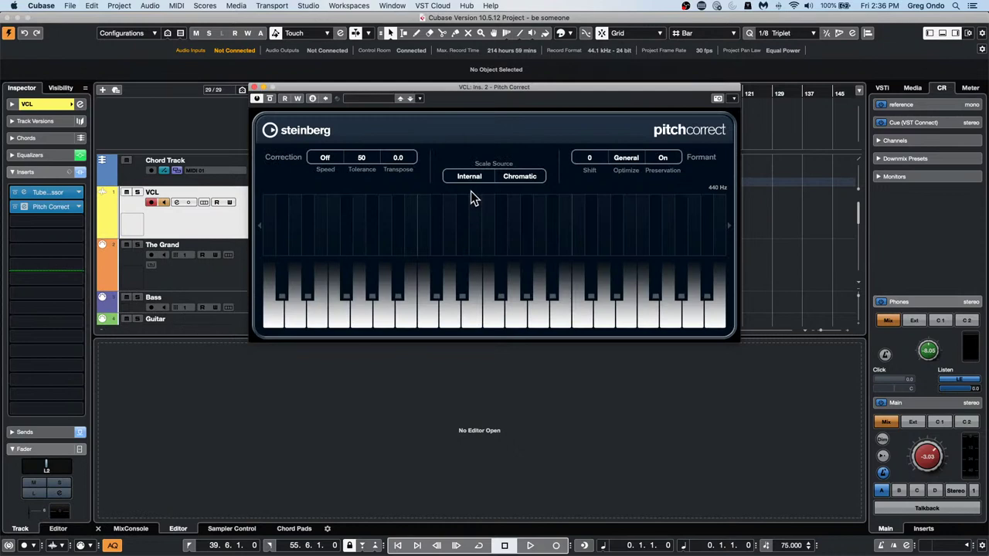
{"action": "key", "text": "space"}
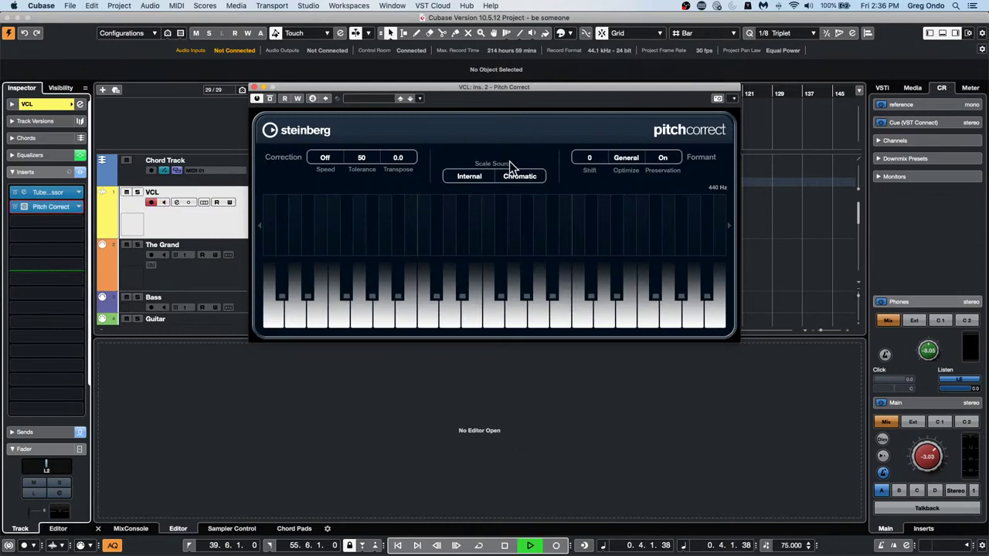
Try External - MIDI Scale as Pitch Correct's scale source, and return it to Internal.
{"action": "left_click", "coordinate": [473, 178]}
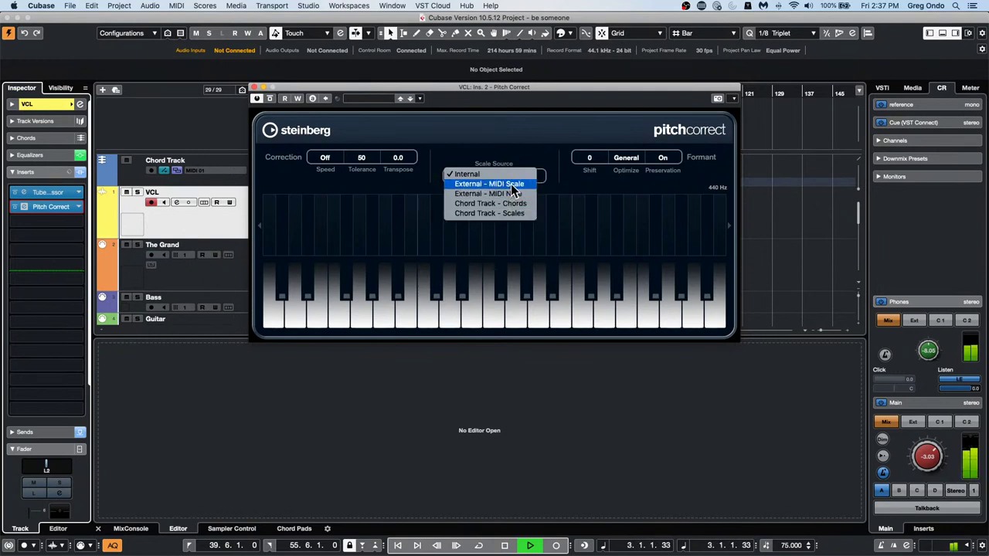
{"action": "left_click", "coordinate": [514, 184]}
{"action": "left_click", "coordinate": [528, 178]}
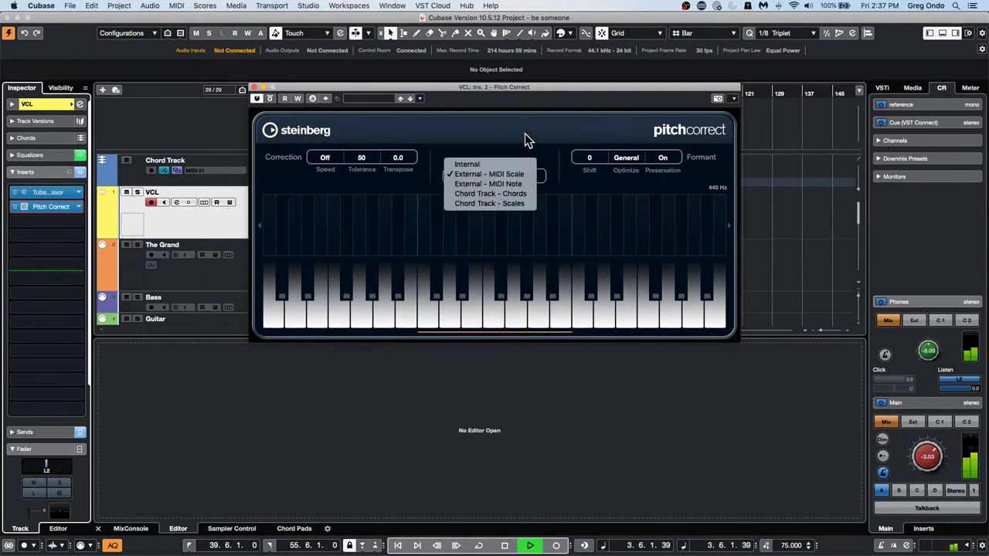
{"action": "left_click", "coordinate": [526, 134]}
{"action": "left_click", "coordinate": [523, 180]}
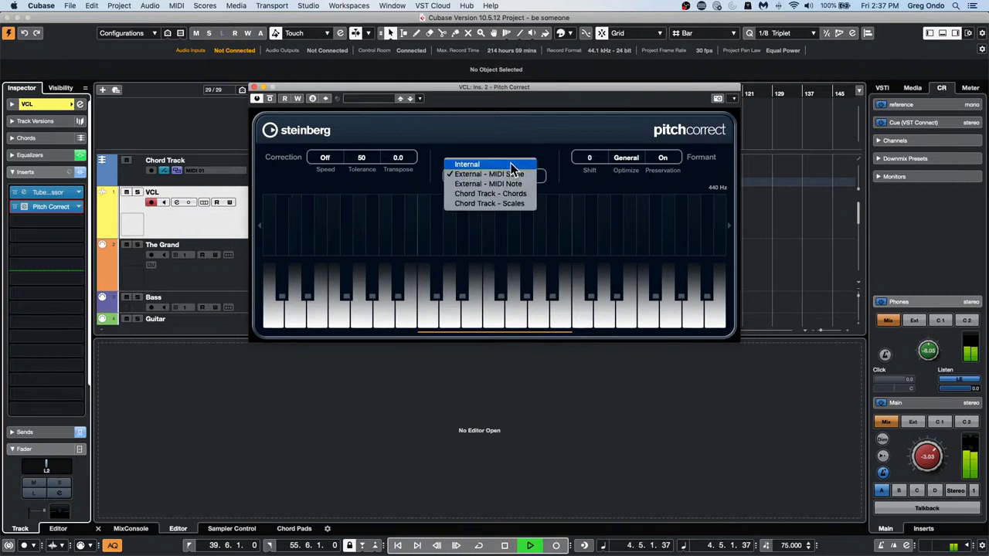
{"action": "left_click", "coordinate": [526, 164]}
Set Pitch Correct's internal scale to G Major.
{"action": "left_click", "coordinate": [532, 174]}
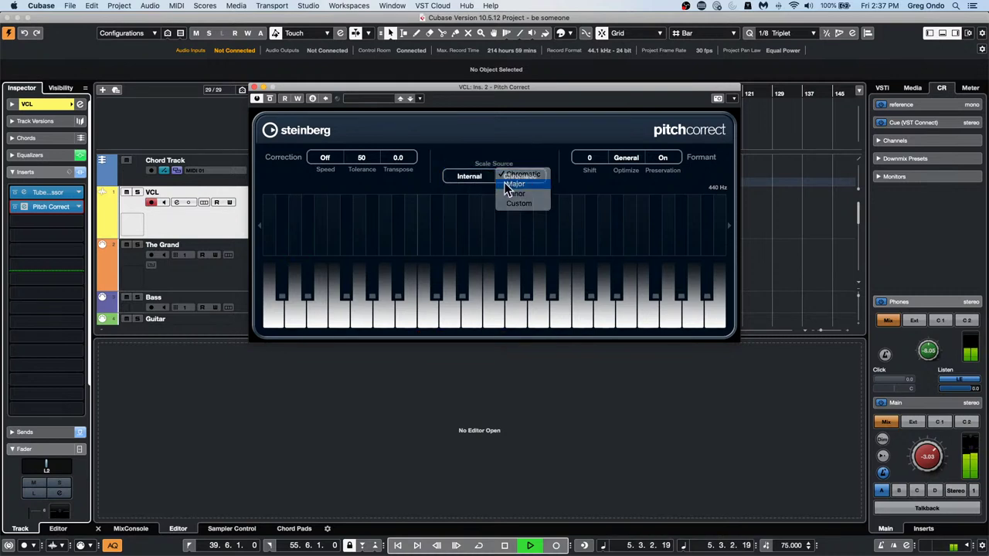
{"action": "left_click", "coordinate": [531, 183]}
{"action": "left_click", "coordinate": [537, 177]}
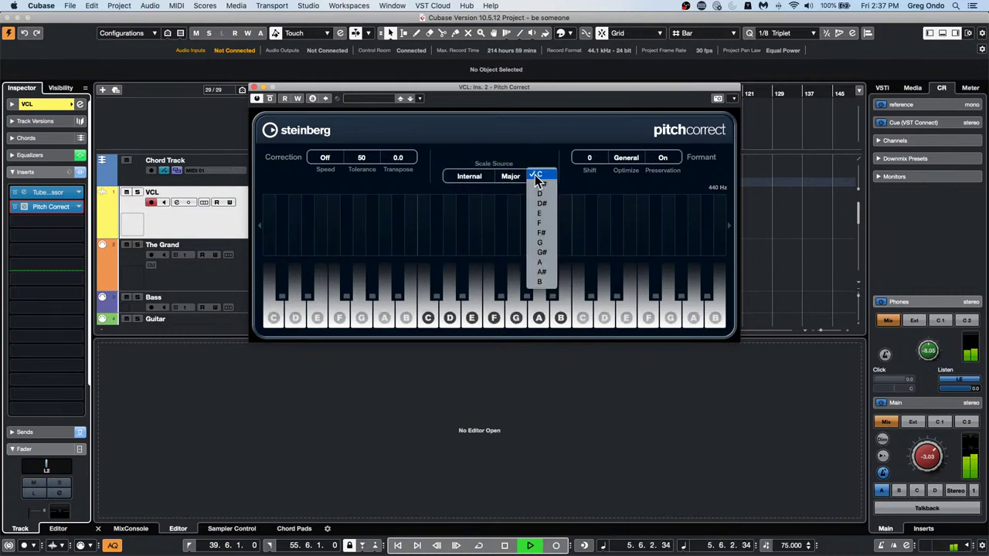
{"action": "left_click", "coordinate": [540, 243]}
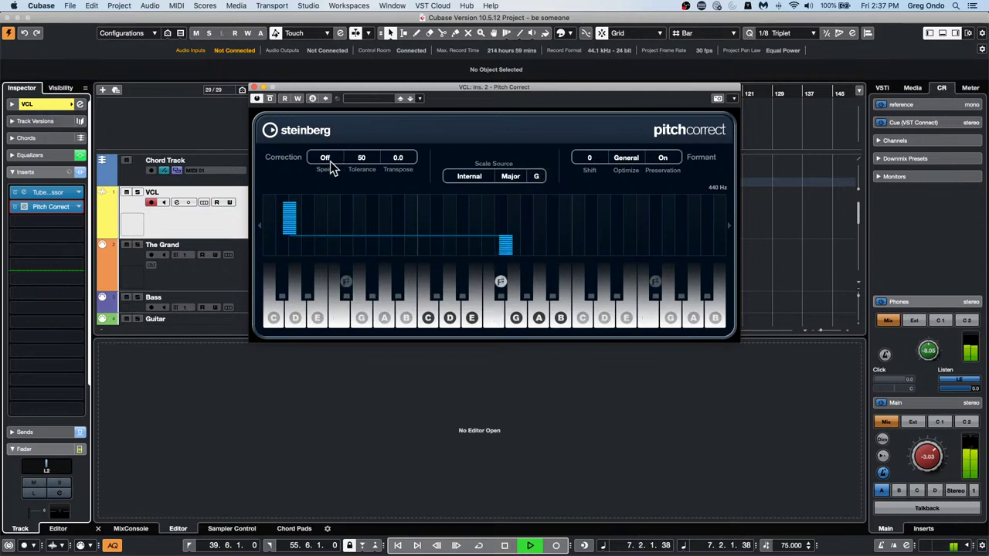
Try Pitch Correct with both the correction speed and the tolerance at 100.
{"action": "scroll", "coordinate": [333, 159], "scroll_direction": "up", "scroll_amount": 10}
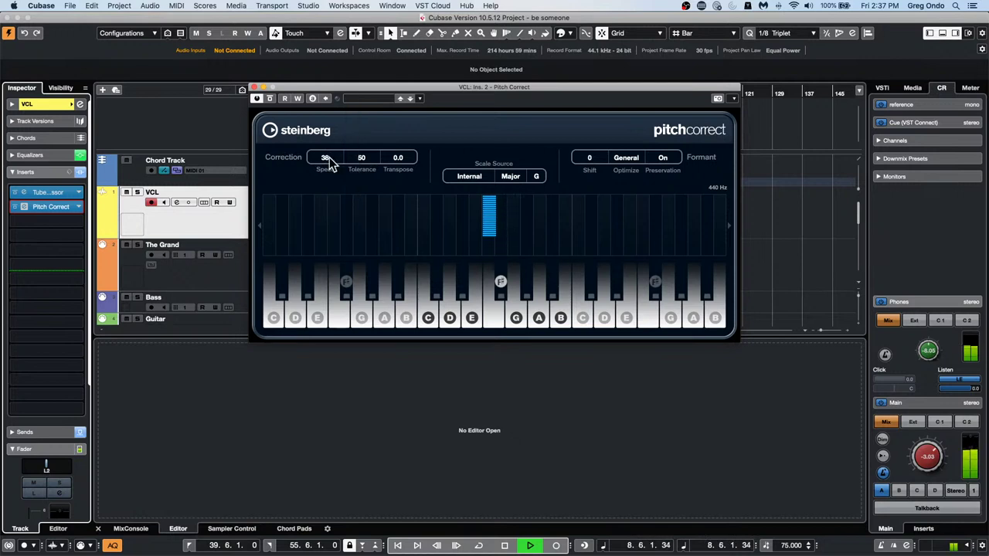
{"action": "left_click_drag", "start_coordinate": [332, 160], "coordinate": [332, 116]}
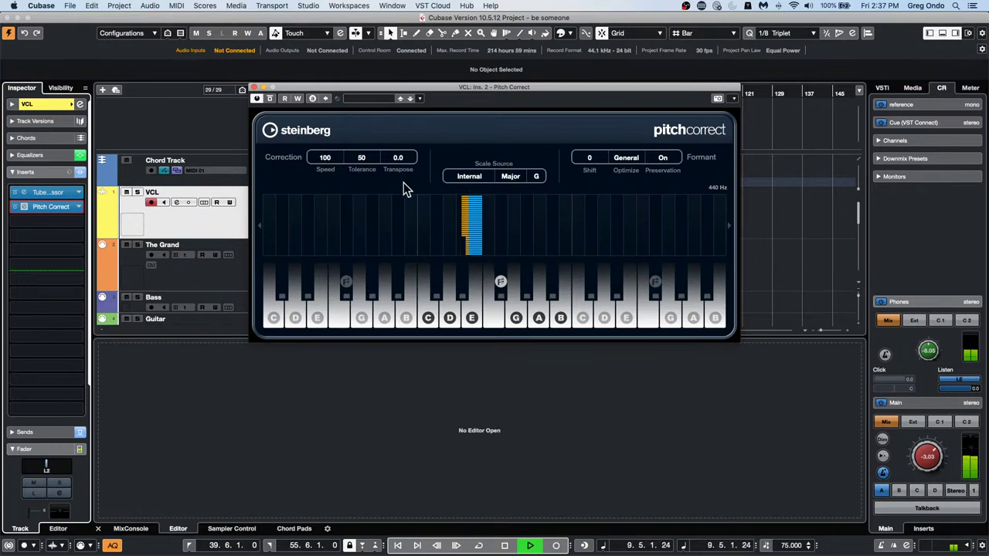
{"action": "left_click_drag", "start_coordinate": [369, 158], "coordinate": [369, 116]}
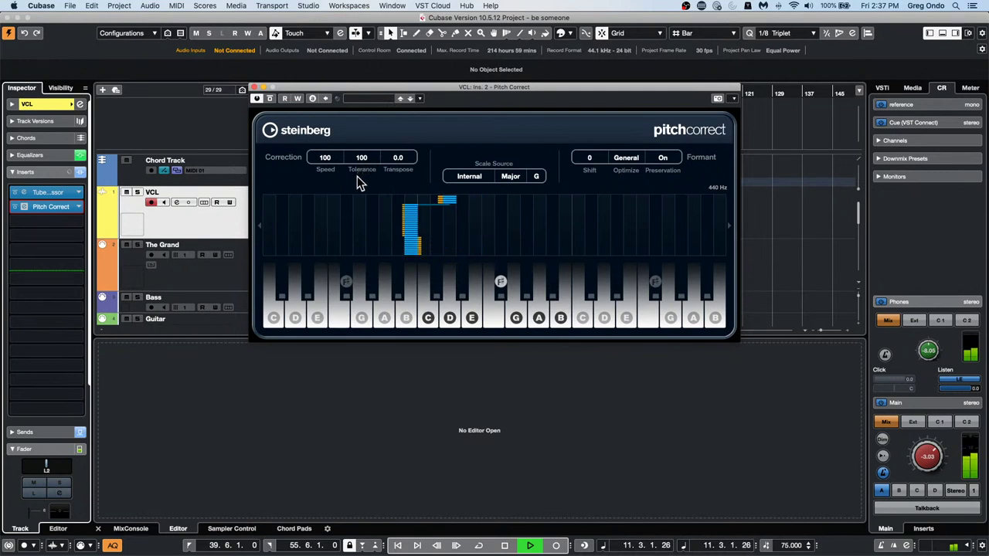
Set Pitch Correct's tolerance to 60 and its correction speed to 38.
{"action": "left_click", "coordinate": [391, 158]}
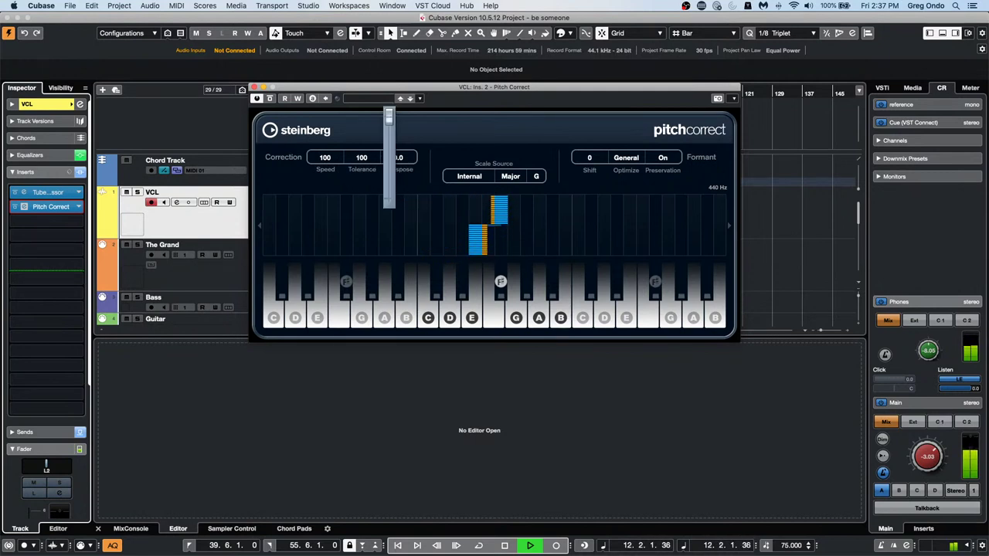
{"action": "left_click_drag", "start_coordinate": [389, 116], "coordinate": [388, 149]}
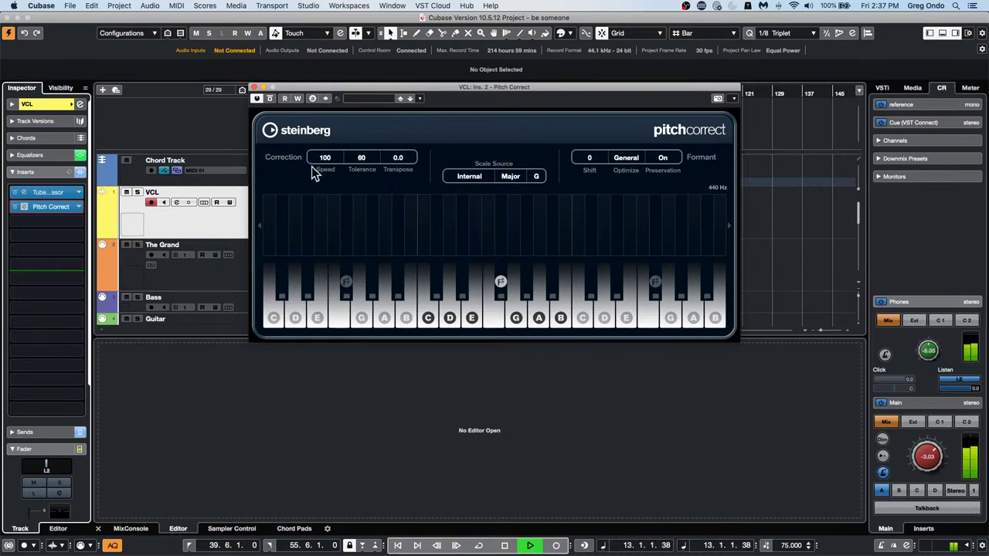
{"action": "left_click", "coordinate": [342, 158]}
{"action": "left_click_drag", "start_coordinate": [353, 116], "coordinate": [352, 165]}
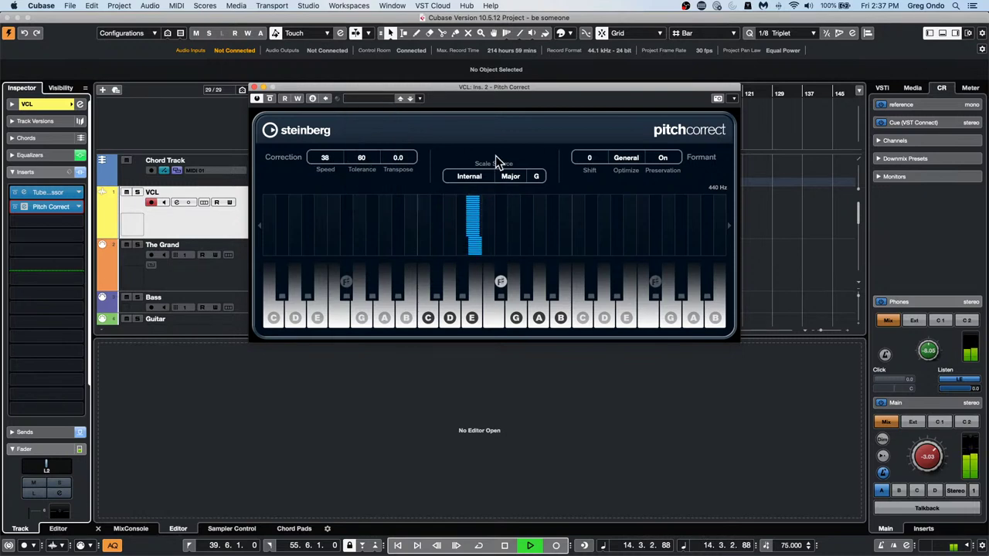
Try formant shifts of 23 and -25 in Pitch Correct, settle on -6, and stop playback.
{"action": "left_click", "coordinate": [593, 162]}
{"action": "left_click_drag", "start_coordinate": [617, 156], "coordinate": [617, 140]}
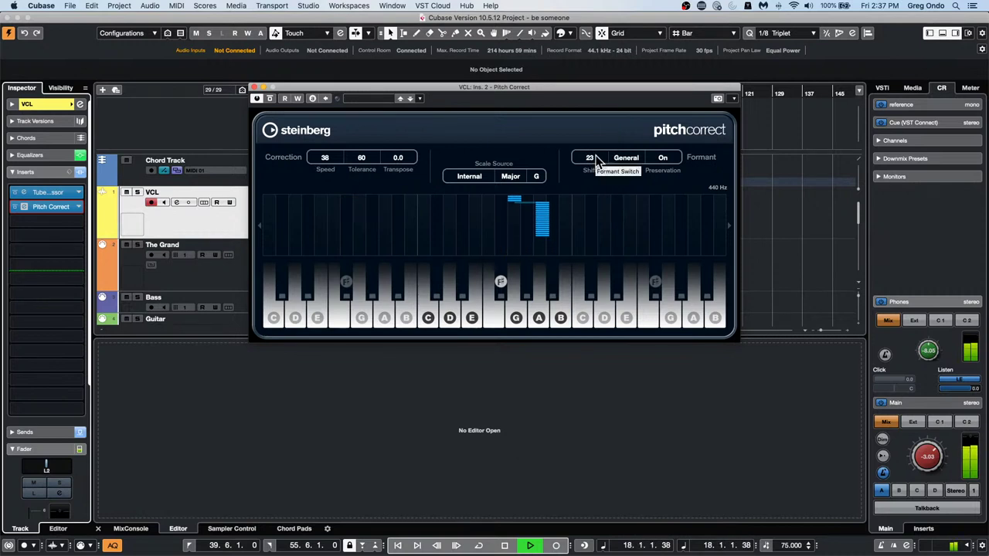
{"action": "left_click_drag", "start_coordinate": [595, 160], "coordinate": [595, 195]}
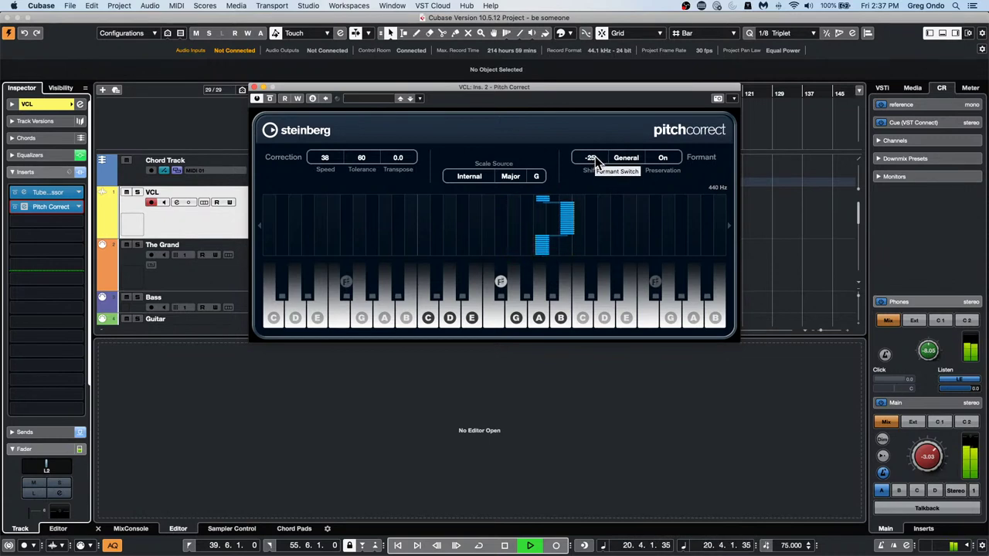
{"action": "mouse_move", "coordinate": [595, 160]}
{"action": "left_mouse_down"}
{"action": "mouse_move", "coordinate": [595, 178]}
{"action": "mouse_move", "coordinate": [596, 162]}
{"action": "left_mouse_up"}
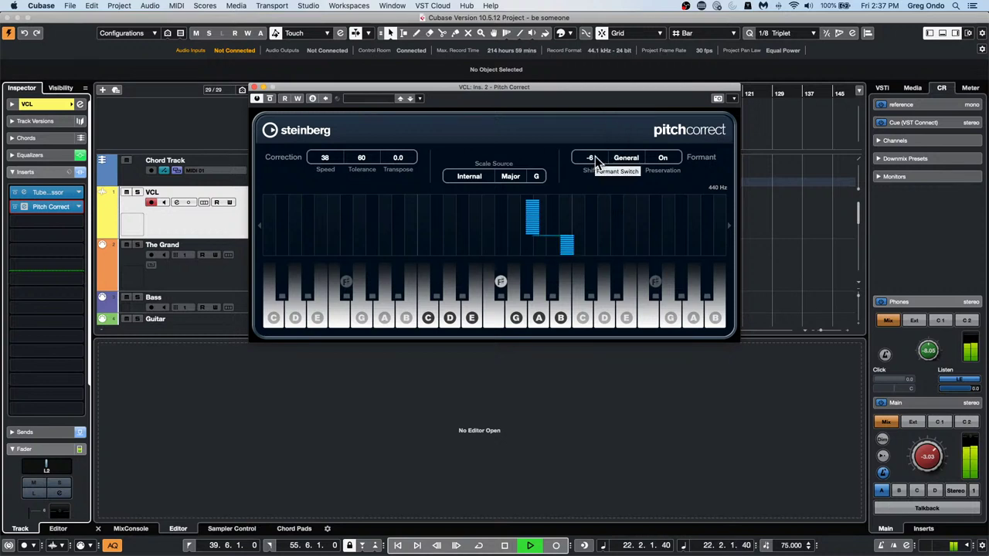
{"action": "key", "text": "space"}
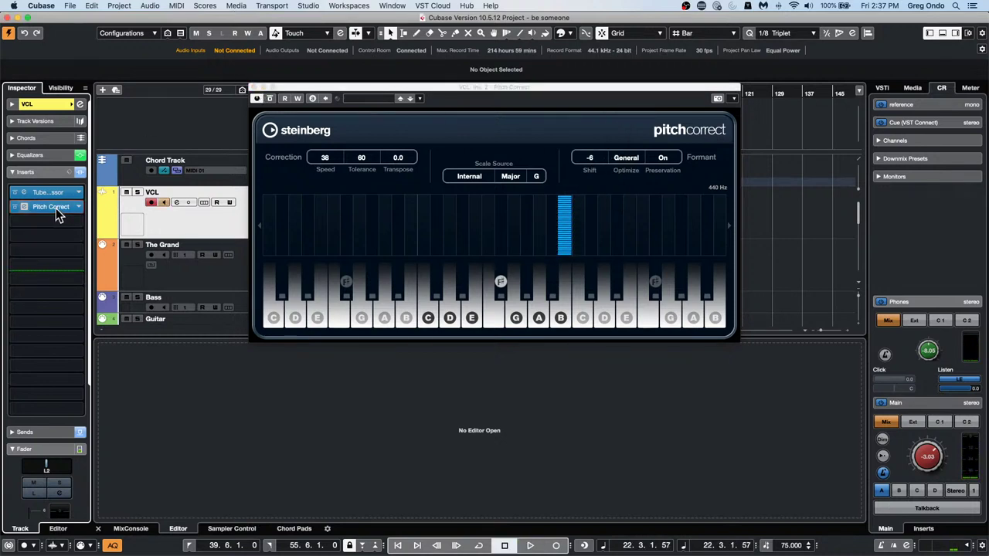
Close Pitch Correct and open the VCL_45 vocal event for editing, examining its VariAudio pitch segments around bar 22.
{"action": "left_click_drag", "start_coordinate": [55, 208], "coordinate": [239, 247]}
{"action": "double_click", "coordinate": [369, 221]}
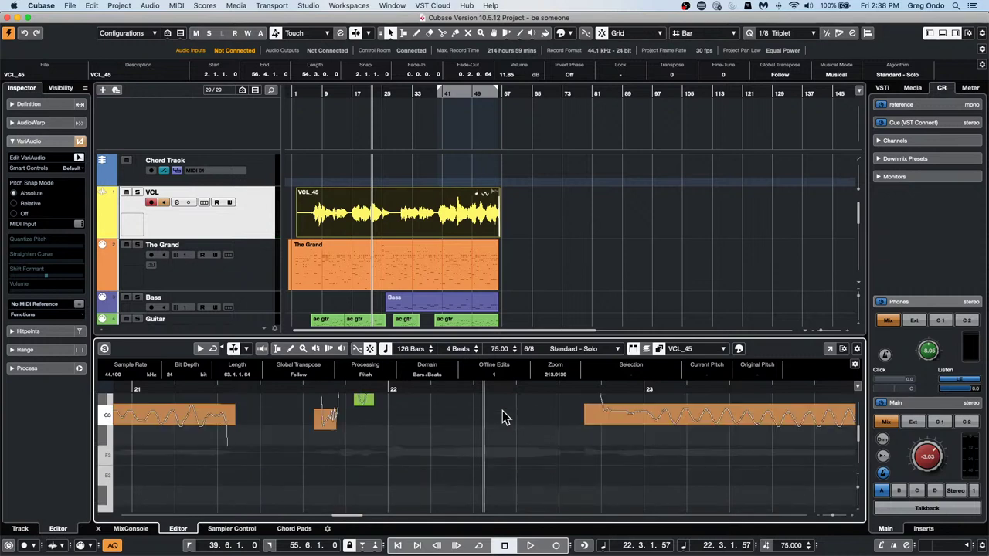
{"action": "scroll", "coordinate": [341, 398], "scroll_direction": "up", "scroll_amount": 2}
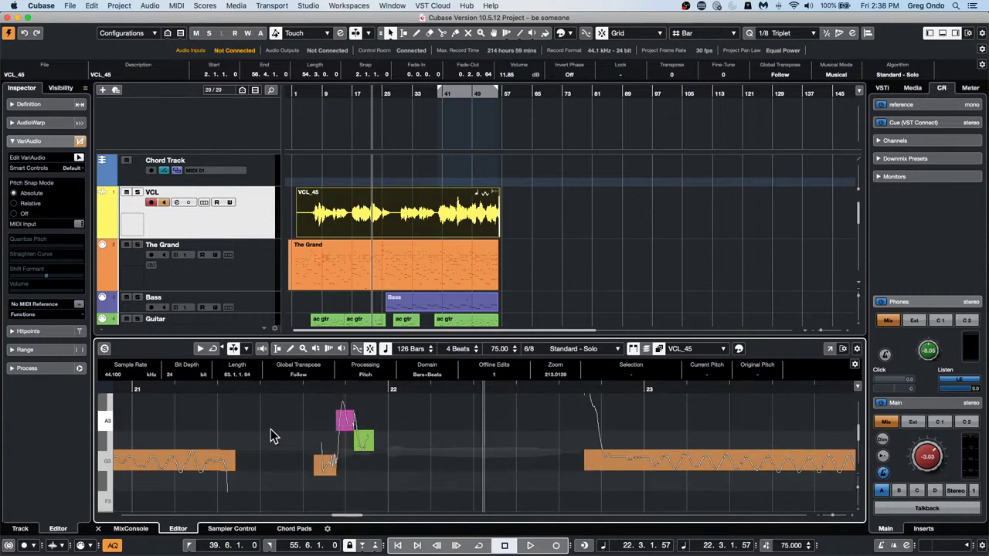
{"action": "scroll", "coordinate": [258, 429], "scroll_direction": "up", "scroll_amount": 3}
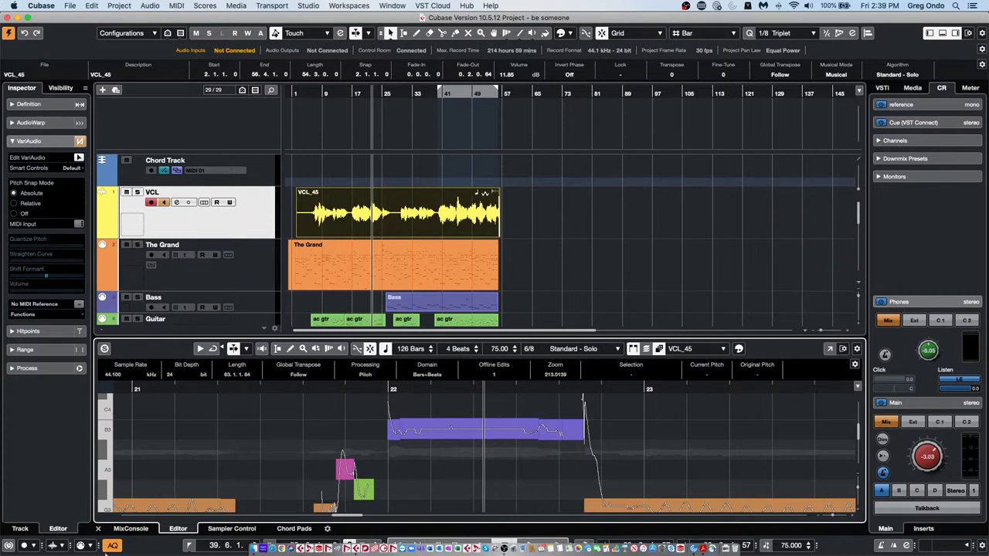
Browse the Loops & Samples library to the Night Call set and filter its content by the Beats sub category.
{"action": "left_click", "coordinate": [912, 87]}
{"action": "left_click", "coordinate": [898, 225]}
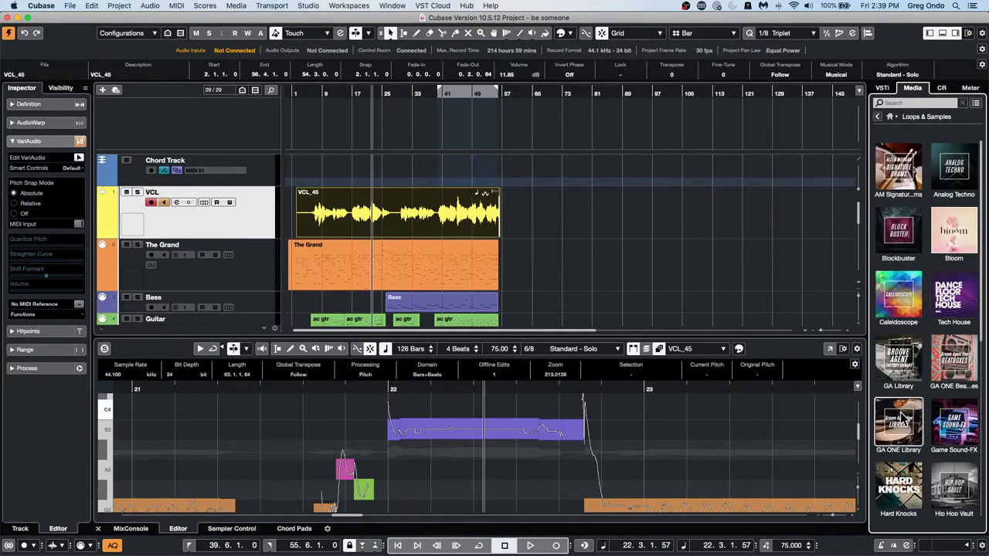
{"action": "scroll", "coordinate": [908, 407], "scroll_direction": "down", "scroll_amount": 5}
{"action": "scroll", "coordinate": [908, 406], "scroll_direction": "down", "scroll_amount": 1}
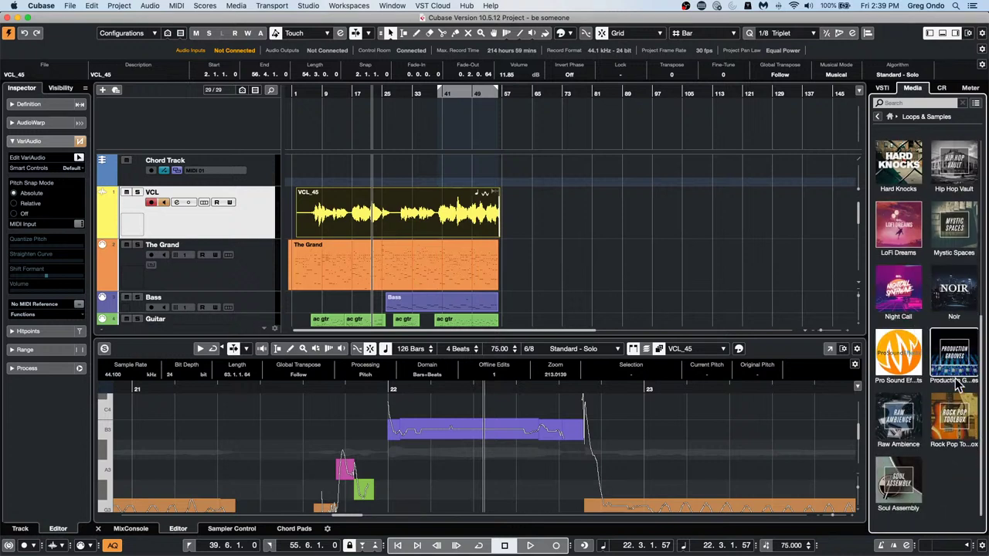
{"action": "left_click", "coordinate": [912, 299]}
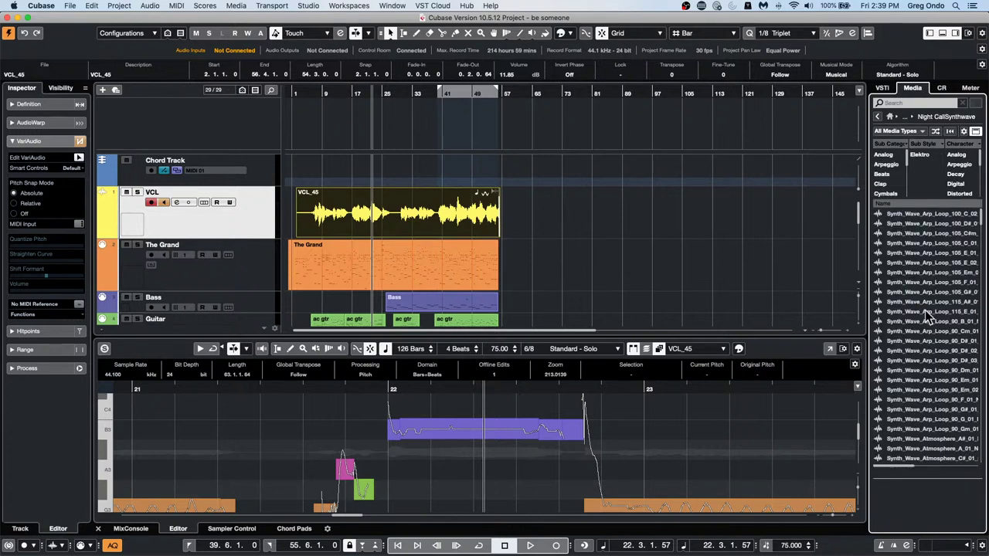
{"action": "scroll", "coordinate": [925, 274], "scroll_direction": "down", "scroll_amount": 5}
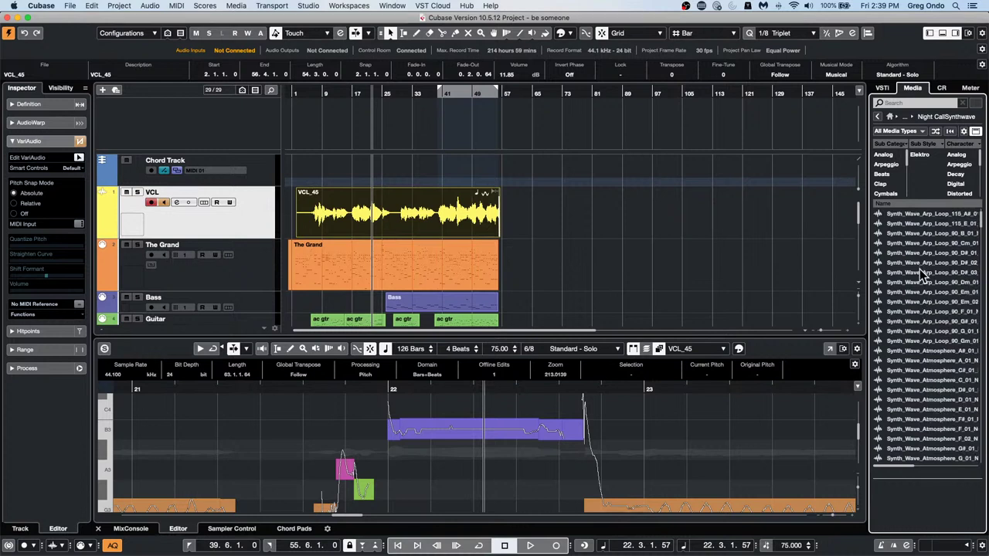
{"action": "left_click", "coordinate": [894, 176]}
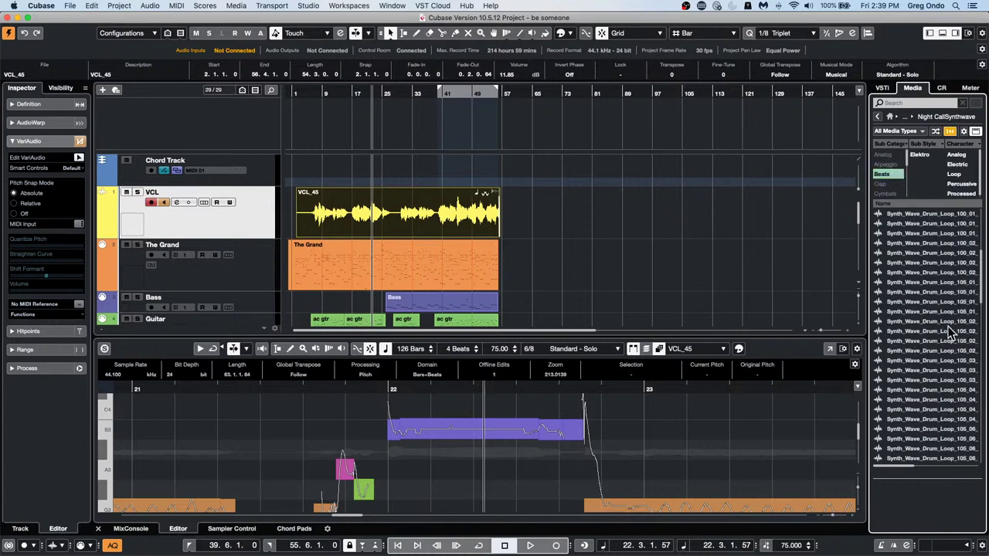
Preview a Synth_Wave_Drum_Loop_105_02 drum loop and create a sampler track from it.
{"action": "left_click", "coordinate": [929, 381]}
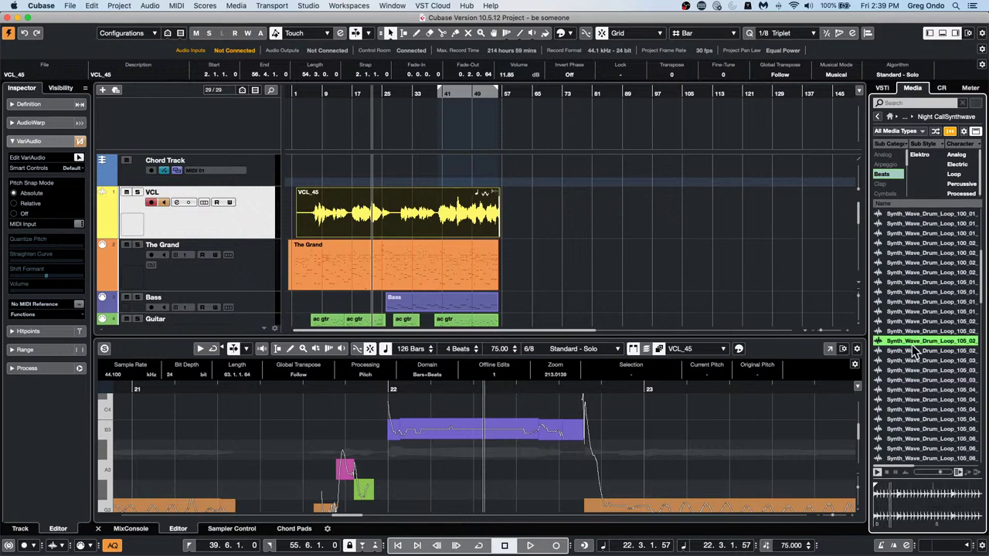
{"action": "left_click", "coordinate": [912, 342]}
{"action": "right_click", "coordinate": [915, 349]}
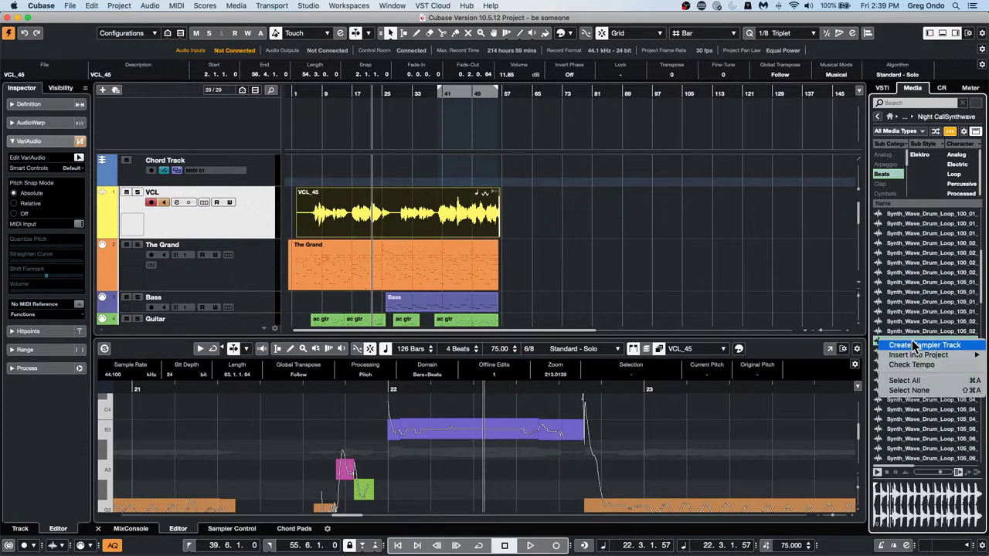
{"action": "left_click", "coordinate": [921, 347]}
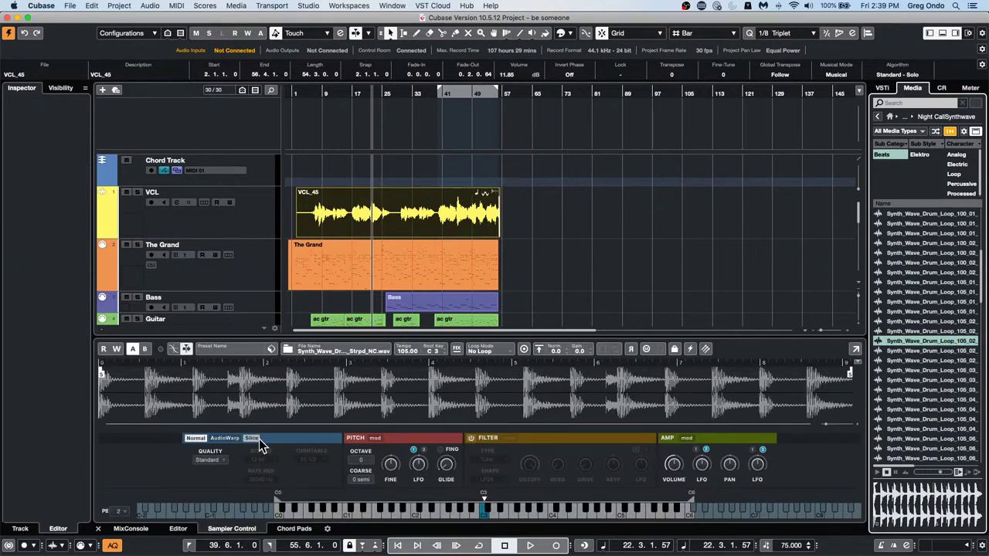
Switch the drum loop's sampler to Slice mode and audition individual slices on its keyboard.
{"action": "left_click", "coordinate": [255, 439]}
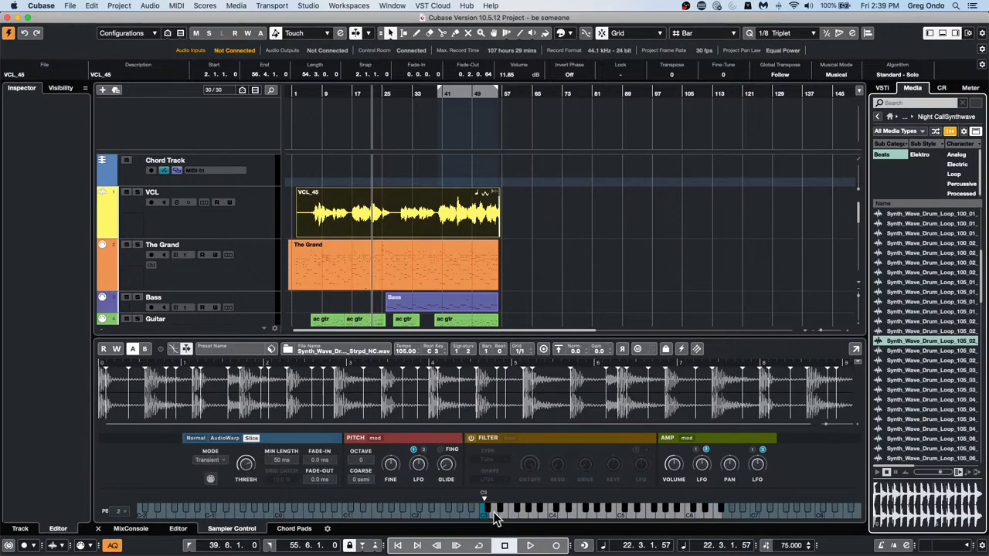
{"action": "left_click", "coordinate": [297, 289]}
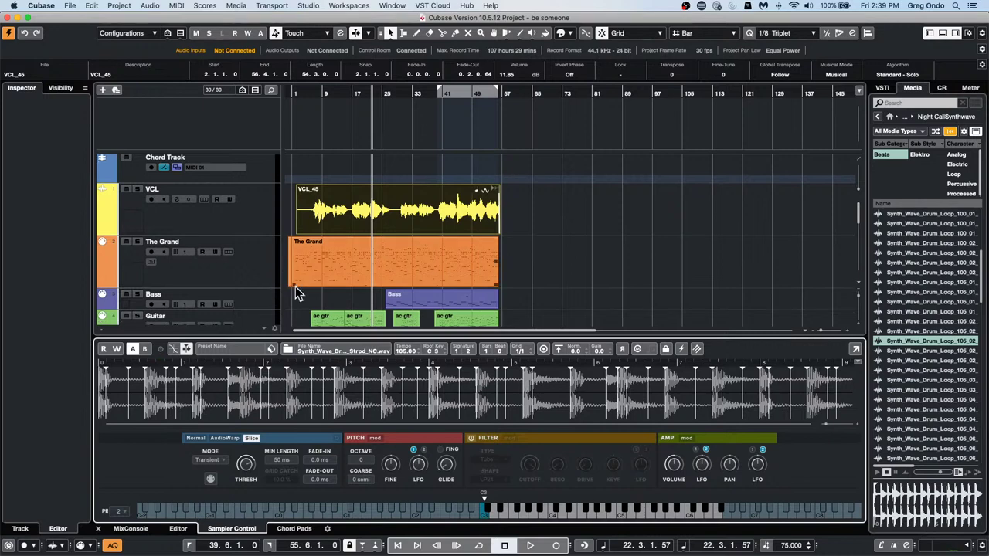
{"action": "scroll", "coordinate": [301, 287], "scroll_direction": "down", "scroll_amount": 10}
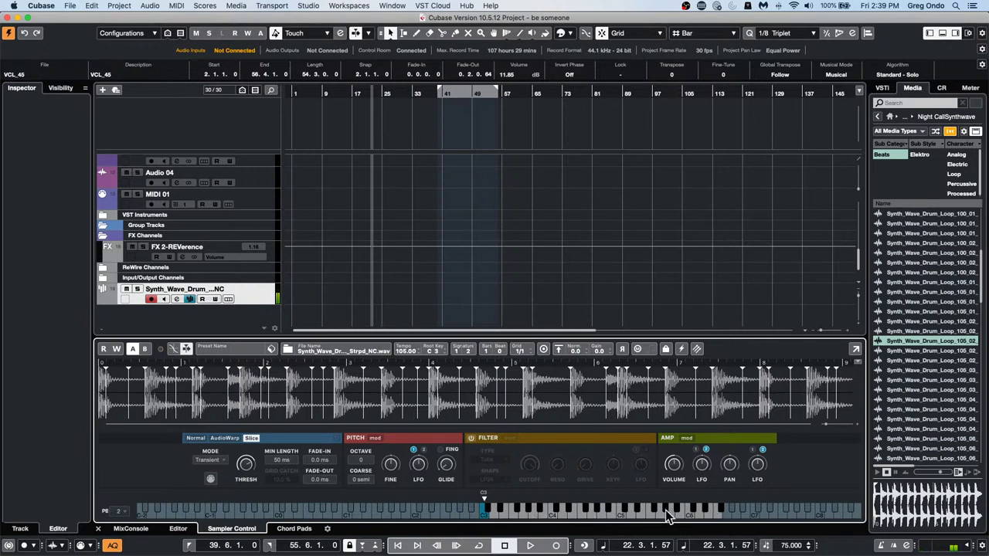
{"action": "left_click", "coordinate": [629, 514]}
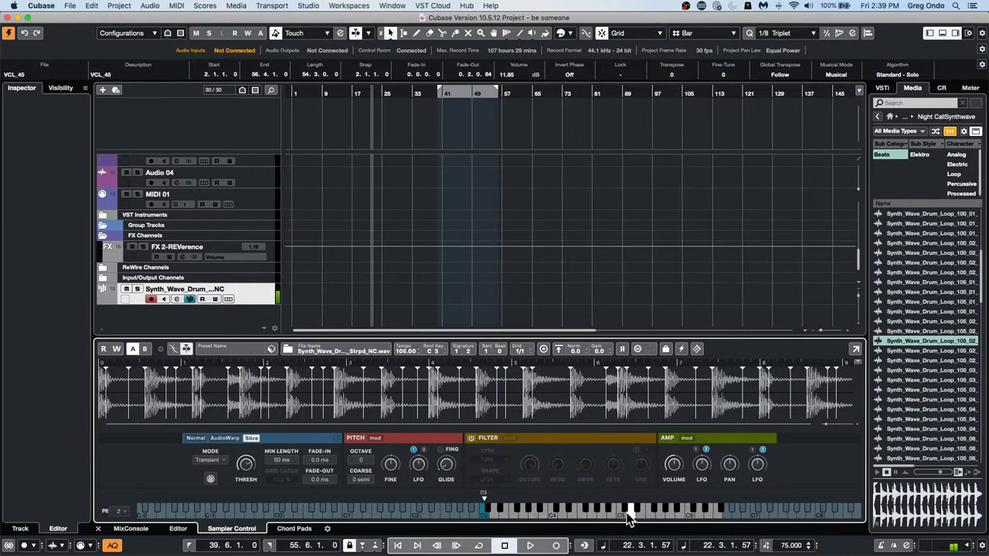
{"action": "left_click", "coordinate": [573, 513]}
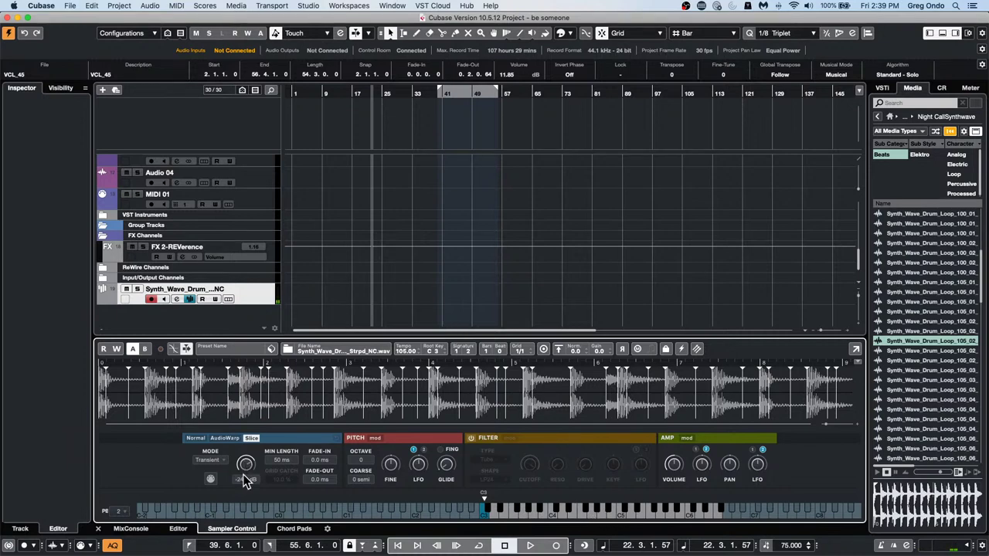
Try another slice threshold, restore it, and place the slices' MIDI part on the sampler track at bar 18.
{"action": "scroll", "coordinate": [412, 309], "scroll_direction": "up", "scroll_amount": 3}
{"action": "scroll", "coordinate": [412, 309], "scroll_direction": "down", "scroll_amount": 3}
{"action": "left_click_drag", "start_coordinate": [219, 480], "coordinate": [354, 291]}
Examine the slice notes of the new MIDI part in a separate Key Editor window, and close it.
{"action": "double_click", "coordinate": [363, 298]}
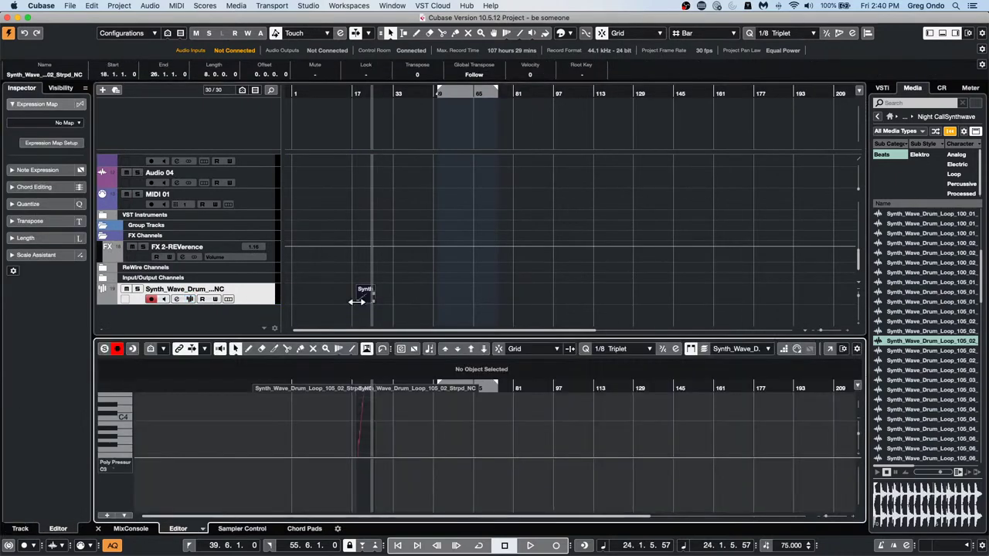
{"action": "left_click", "coordinate": [830, 348]}
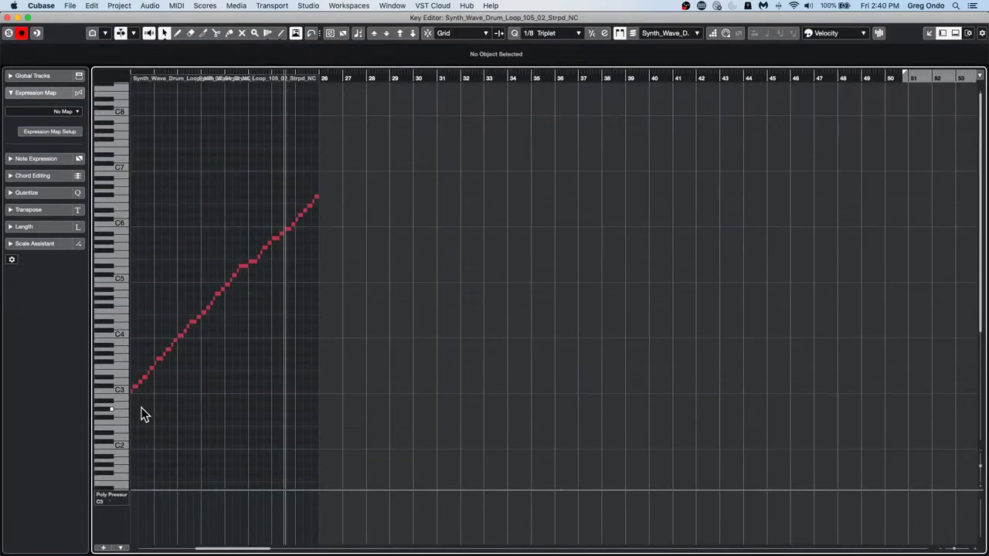
{"action": "left_click", "coordinate": [8, 18]}
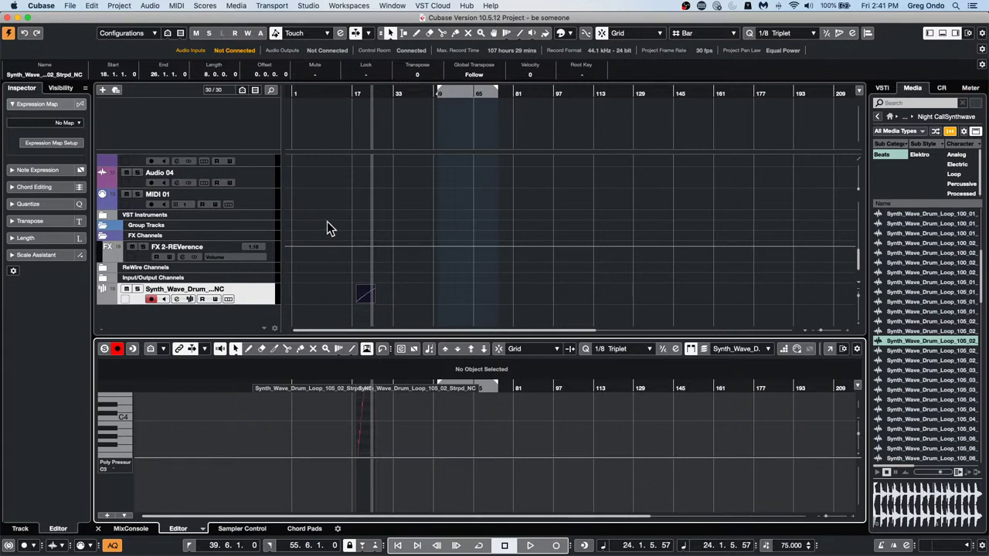
Split the VCL vocal event at bars 39, 47, 63 and 70, and return to the selection tool.
{"action": "scroll", "coordinate": [413, 190], "scroll_direction": "up", "scroll_amount": 10}
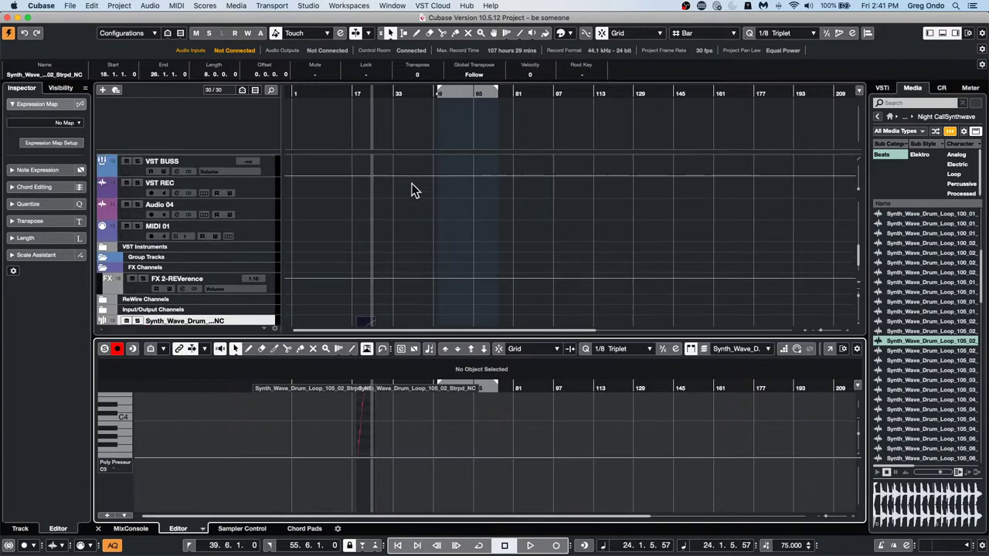
{"action": "left_click", "coordinate": [409, 222]}
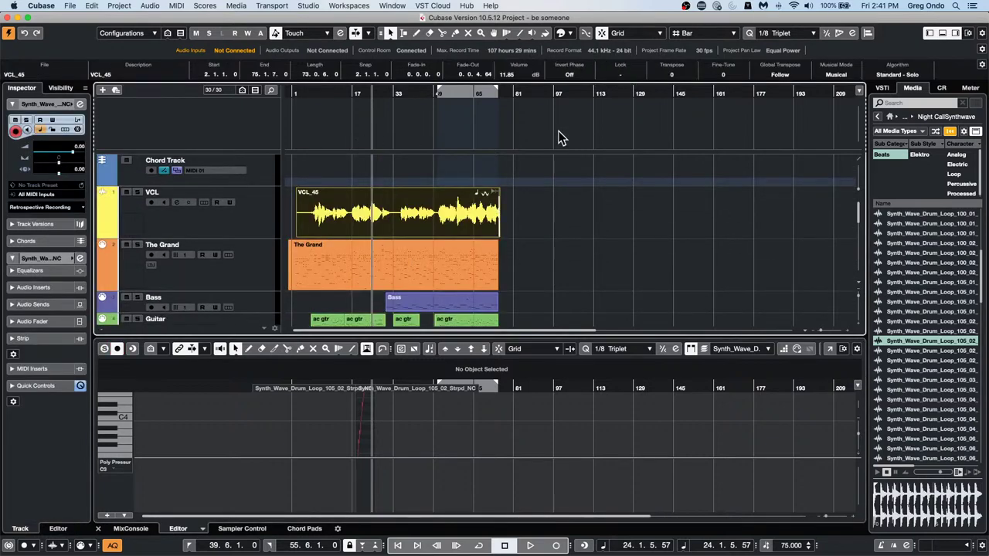
{"action": "right_click", "coordinate": [405, 214]}
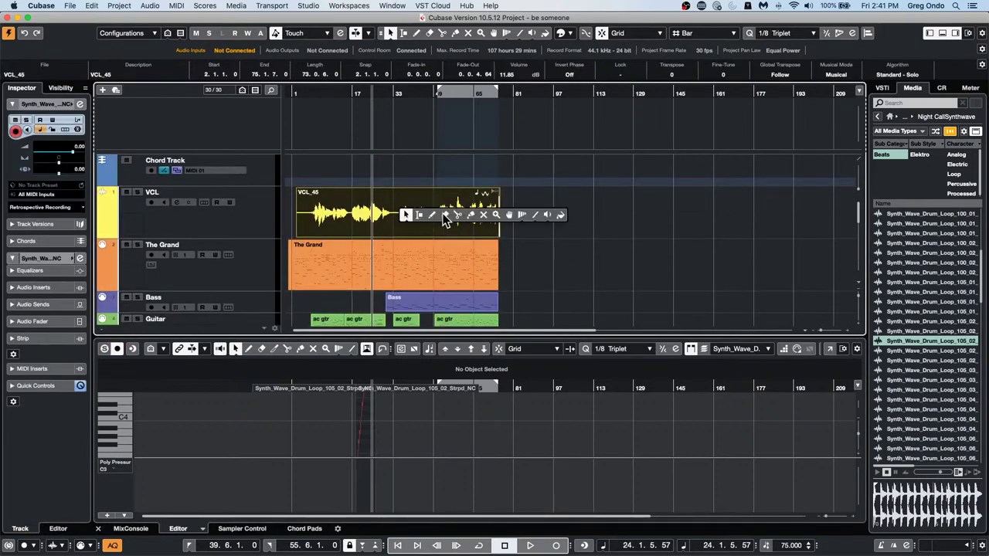
{"action": "left_click", "coordinate": [452, 217]}
{"action": "left_click", "coordinate": [433, 219]}
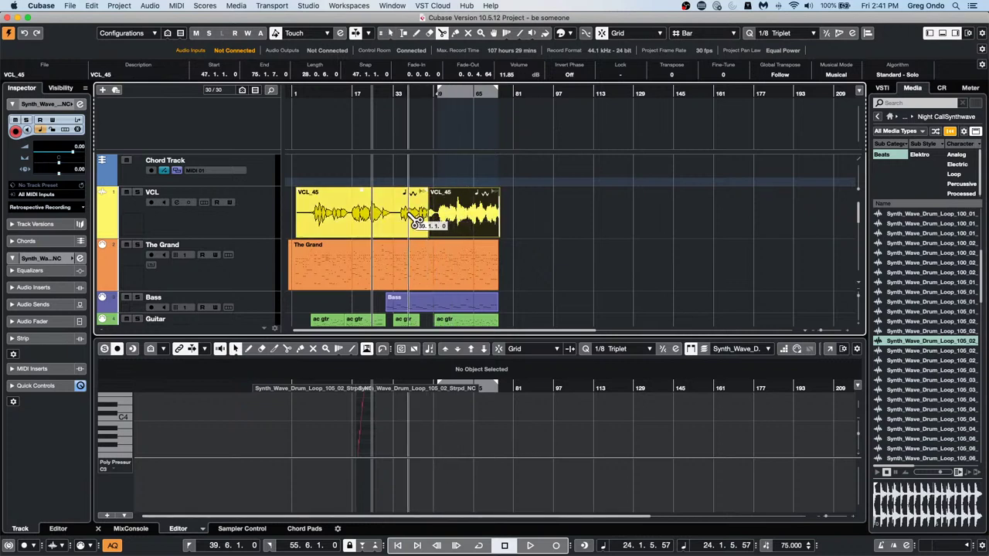
{"action": "left_click", "coordinate": [471, 220]}
{"action": "left_click", "coordinate": [488, 222]}
{"action": "key", "text": "1"}
Adjust the tuning of individual vocal segments, setting fine-tune to -3 on the segment from bar 47 to 63.
{"action": "left_click", "coordinate": [479, 203]}
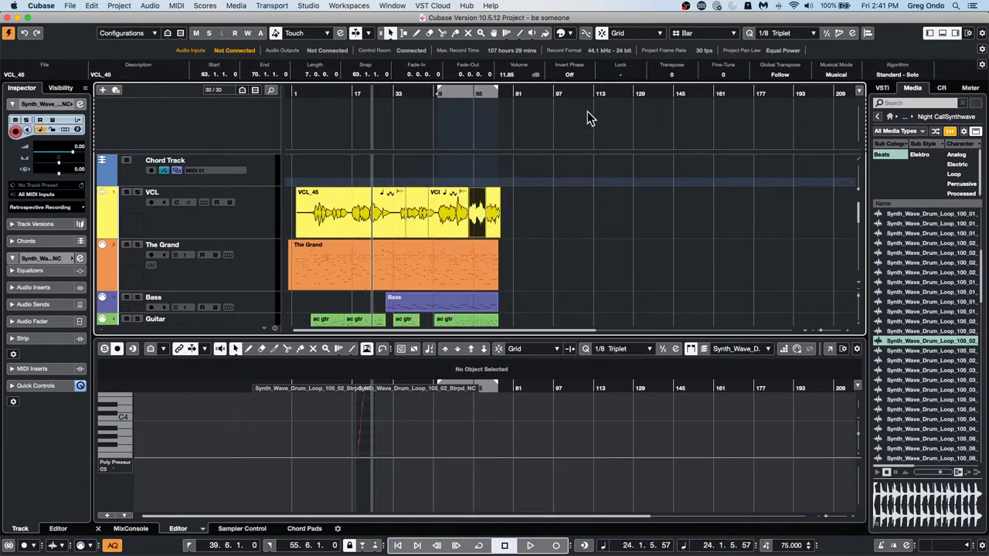
{"action": "scroll", "coordinate": [720, 80], "scroll_direction": "up", "scroll_amount": 5}
{"action": "left_click", "coordinate": [466, 225]}
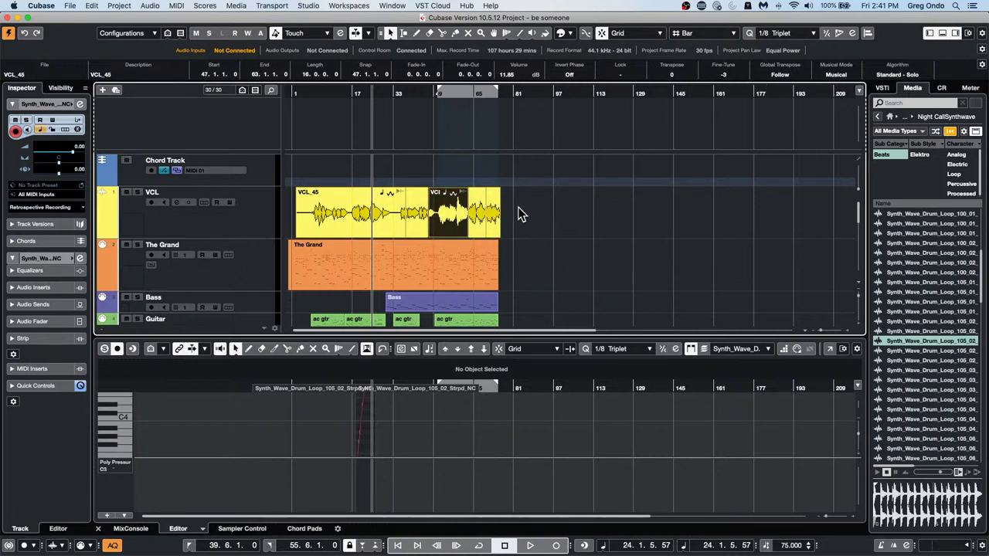
Set the fine-tune of the last VCL vocal segment, starting at bar 70, to 9.
{"action": "left_click", "coordinate": [481, 213]}
{"action": "left_click", "coordinate": [494, 214]}
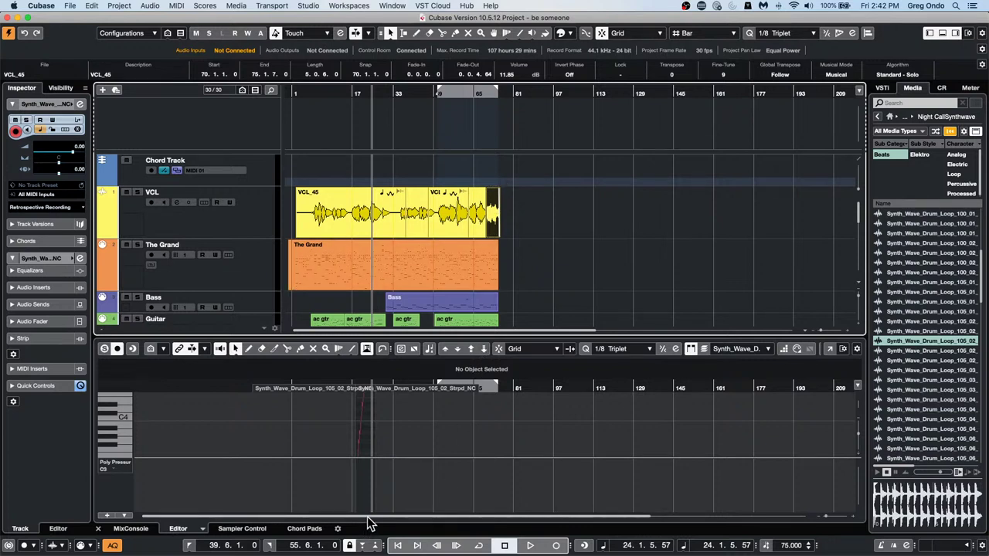
Launch Cubase 10.5 with the safe-start troubleshooting options to examine the Safe Mode choices, and dismiss them without changing preferences.
{"action": "mouse_move", "coordinate": [363, 551]}
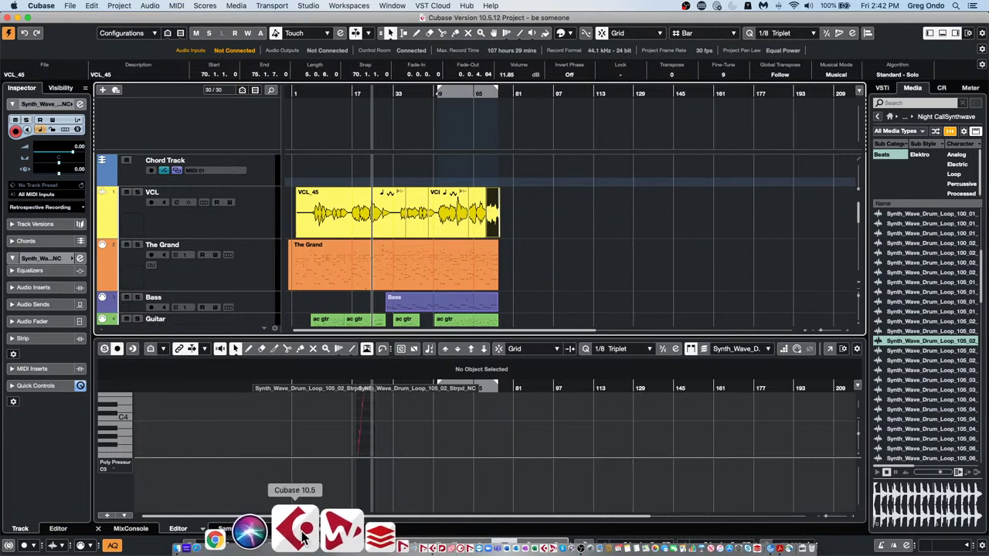
{"action": "left_click", "coordinate": [303, 533], "text": "alt+shift+super"}
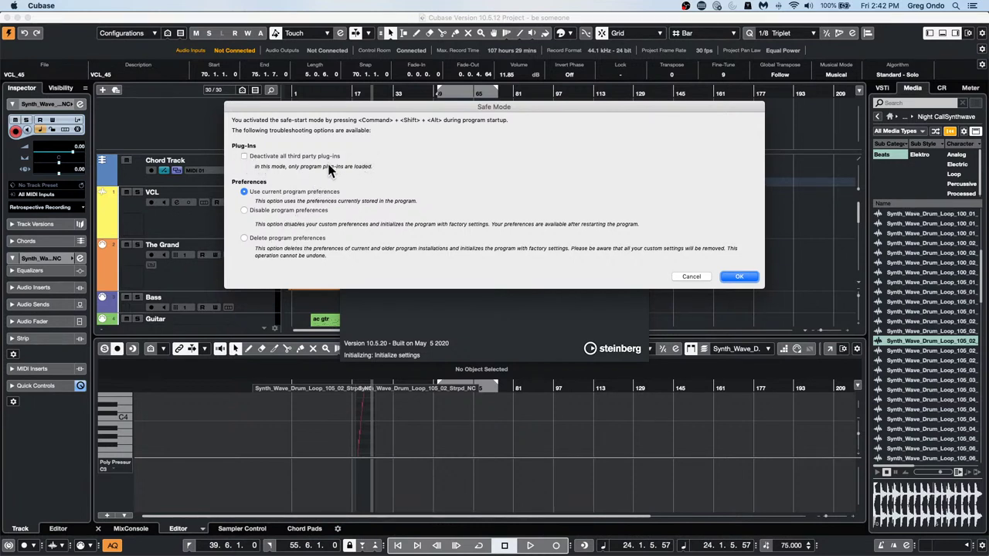
{"action": "left_click", "coordinate": [694, 277]}
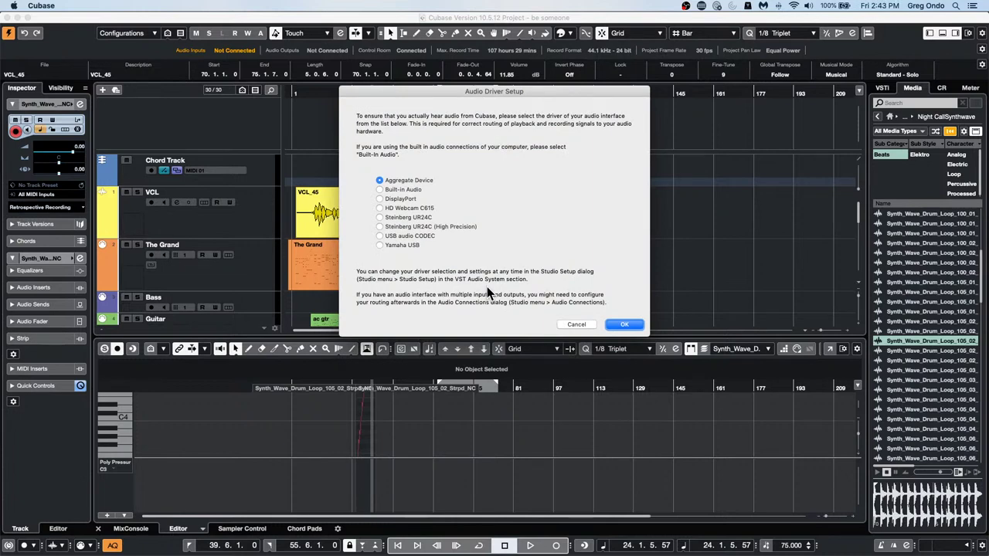
Keep Aggregate Device as the audio driver for the newly launched program, and dismiss the Steinberg Hub without opening a project.
{"action": "left_click", "coordinate": [625, 324]}
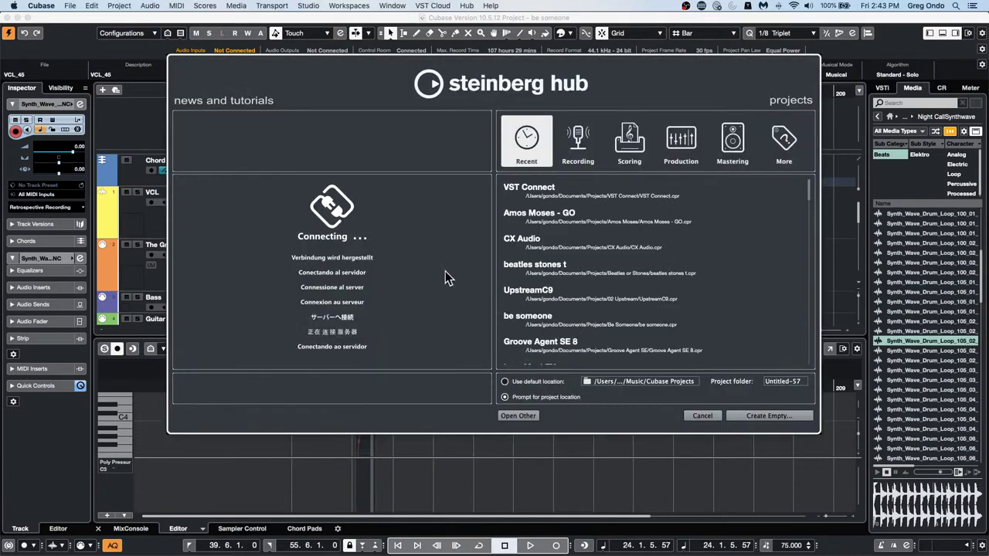
{"action": "left_click", "coordinate": [709, 416]}
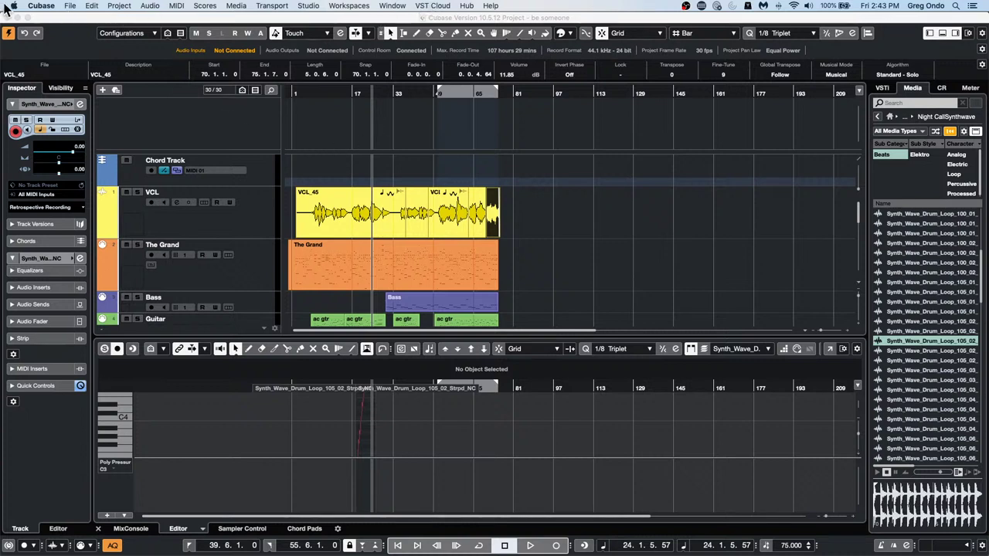
Check the version information of the newly launched Cubase Pro, and return to the be someone project.
{"action": "left_click", "coordinate": [33, 9]}
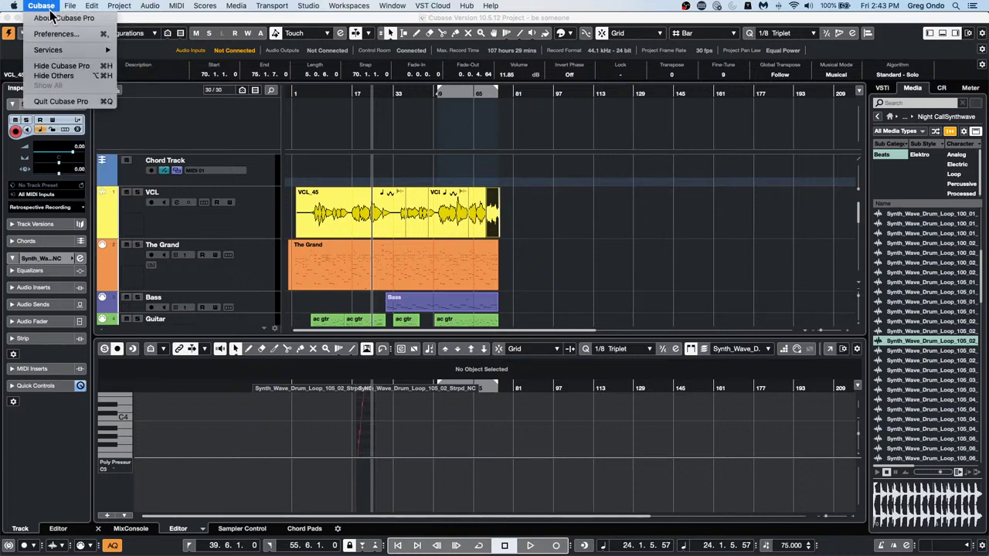
{"action": "left_click", "coordinate": [51, 17]}
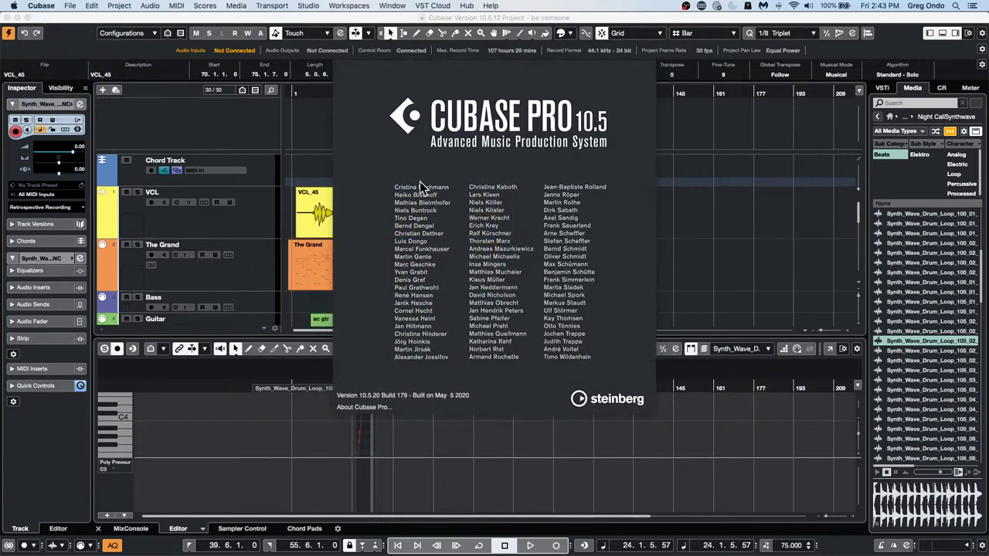
{"action": "left_click", "coordinate": [420, 180]}
{"action": "left_click", "coordinate": [70, 6]}
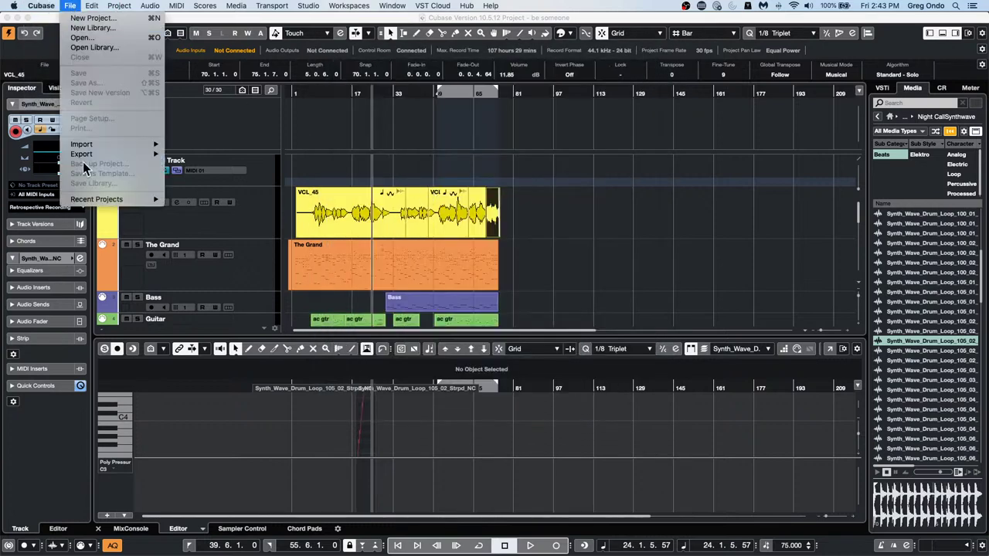
{"action": "mouse_move", "coordinate": [38, 6]}
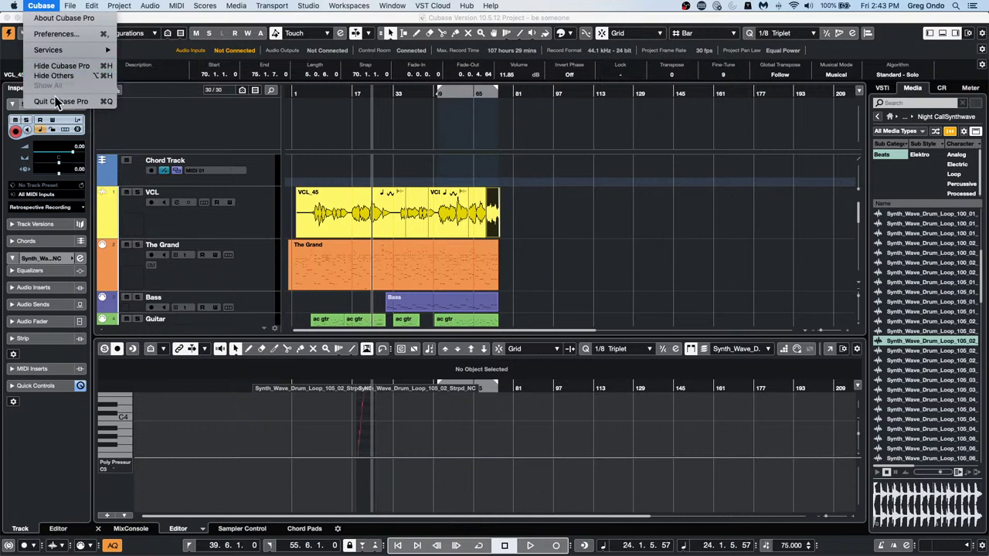
{"action": "key", "text": "Escape"}
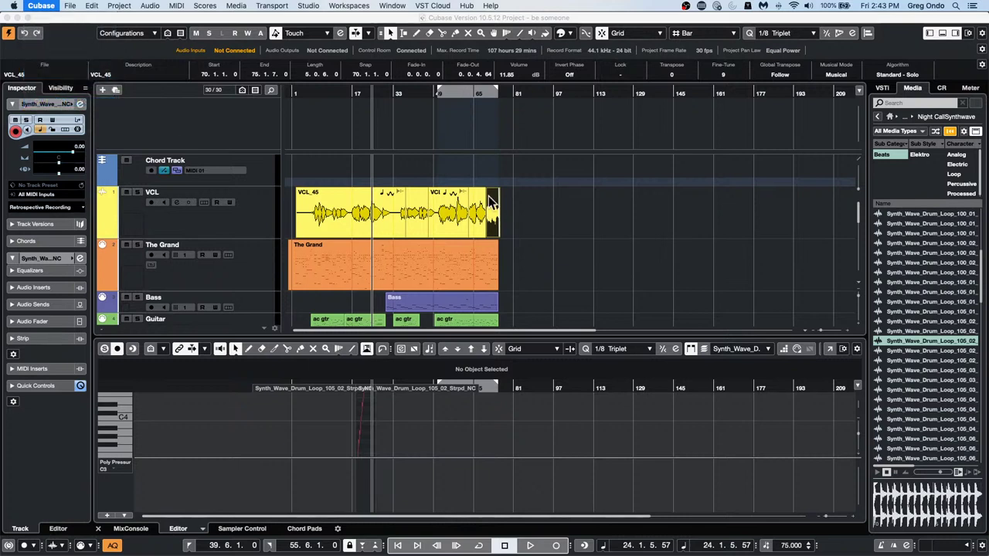
{"action": "left_click", "coordinate": [538, 205]}
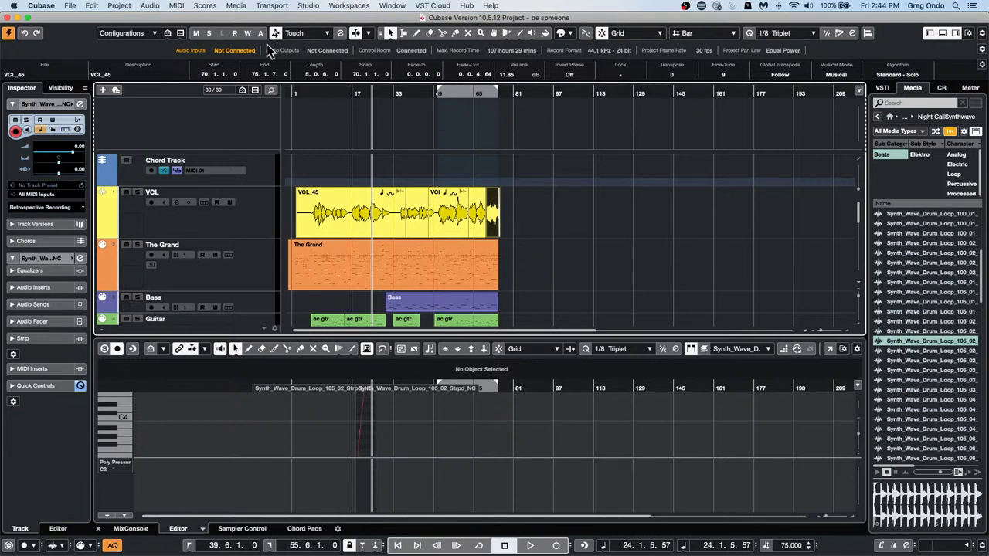
Add one instrument track below The Grand using Groove Agent SE with stereo audio outputs.
{"action": "right_click", "coordinate": [249, 255]}
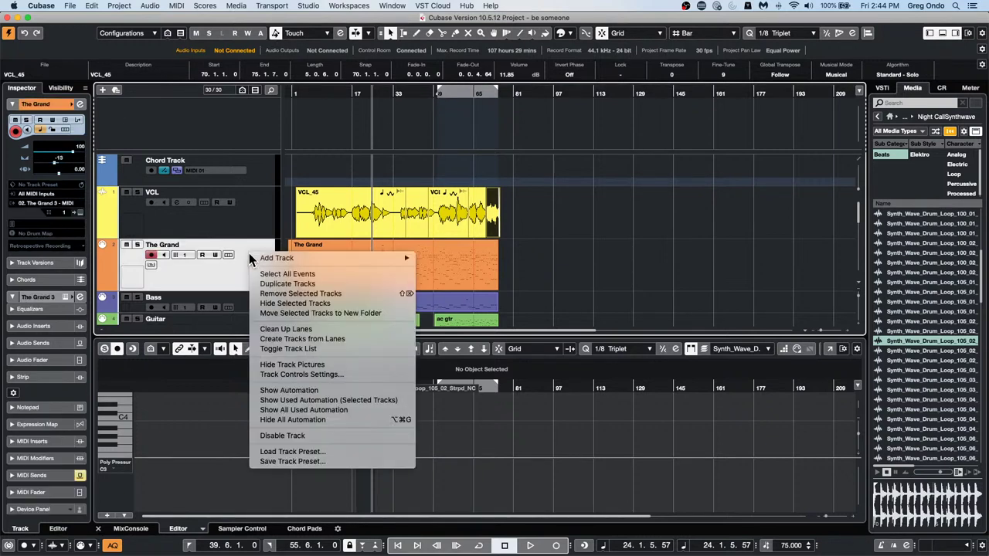
{"action": "mouse_move", "coordinate": [270, 258]}
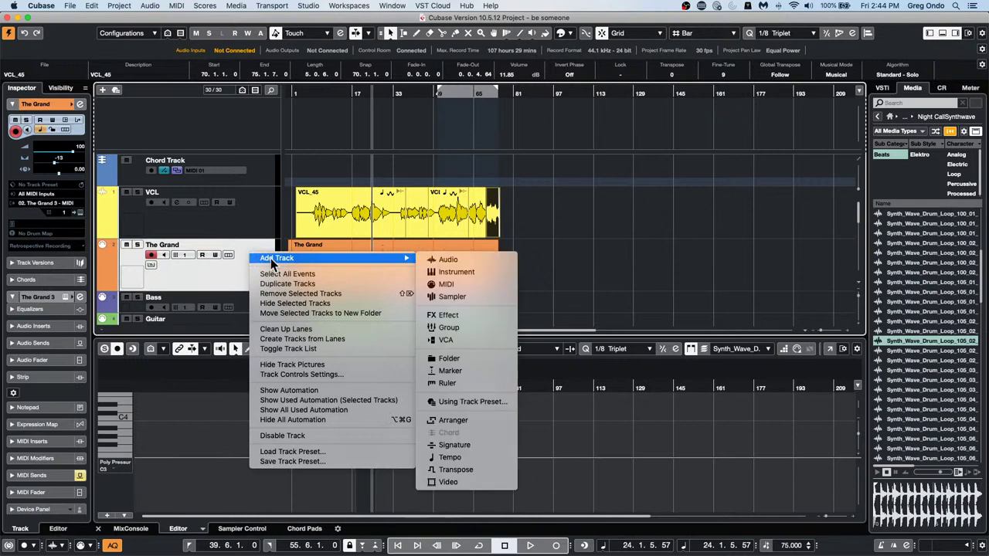
{"action": "left_click", "coordinate": [461, 270]}
{"action": "left_click", "coordinate": [553, 188]}
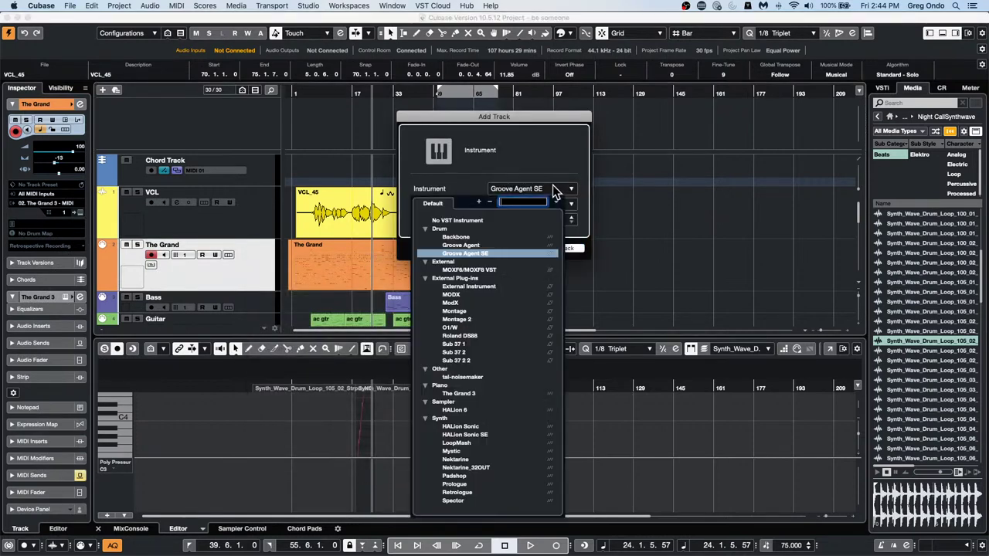
{"action": "left_click", "coordinate": [489, 254]}
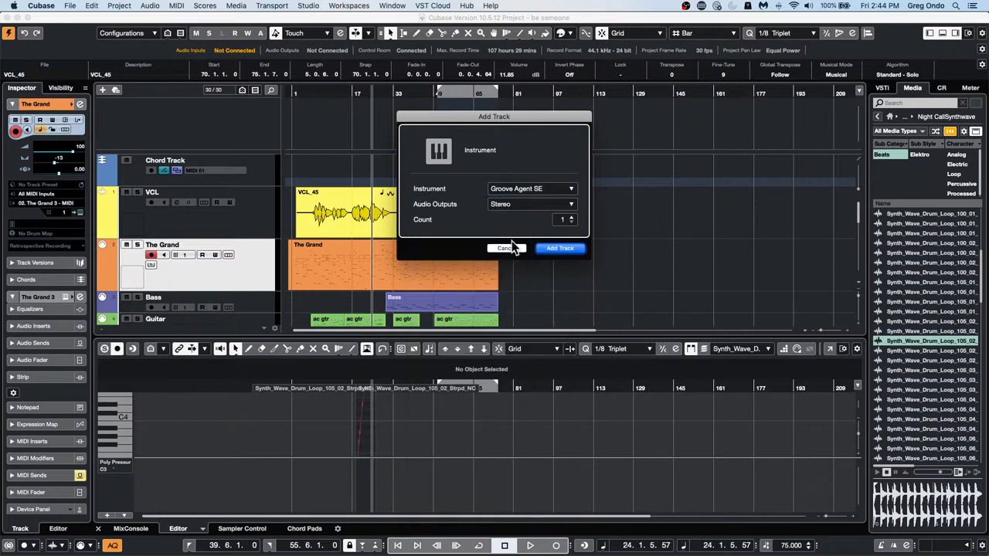
{"action": "left_click", "coordinate": [559, 248]}
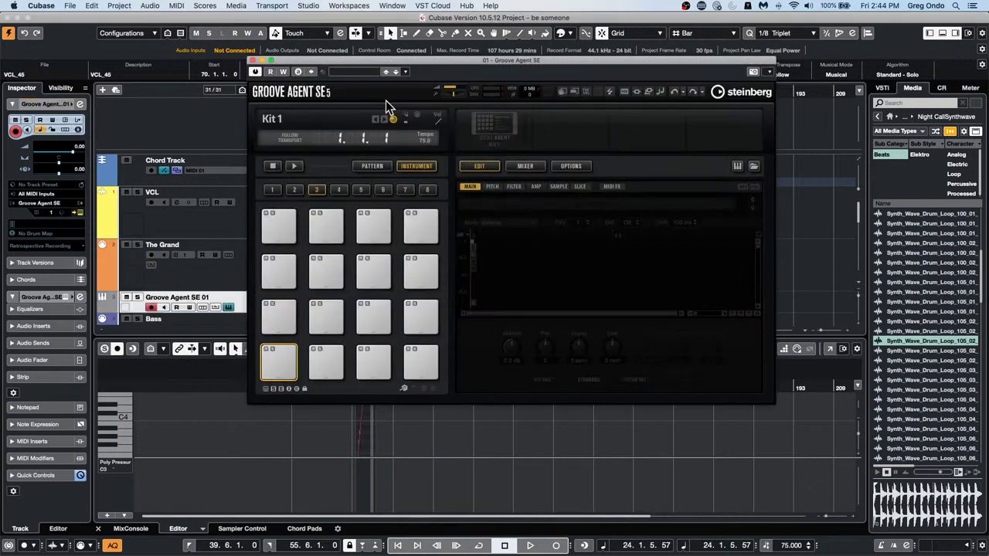
Load the Rolling the Dice Mix 01 kit from Simon Phillips Studio Drums into Groove Agent SE, and close the program browser.
{"action": "right_click", "coordinate": [514, 128]}
{"action": "left_click", "coordinate": [538, 145]}
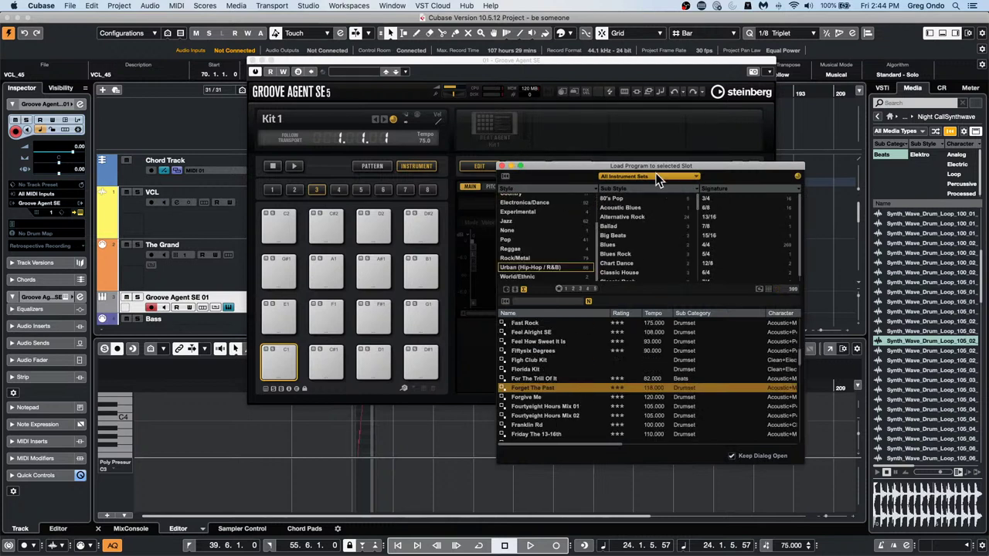
{"action": "left_click", "coordinate": [655, 176]}
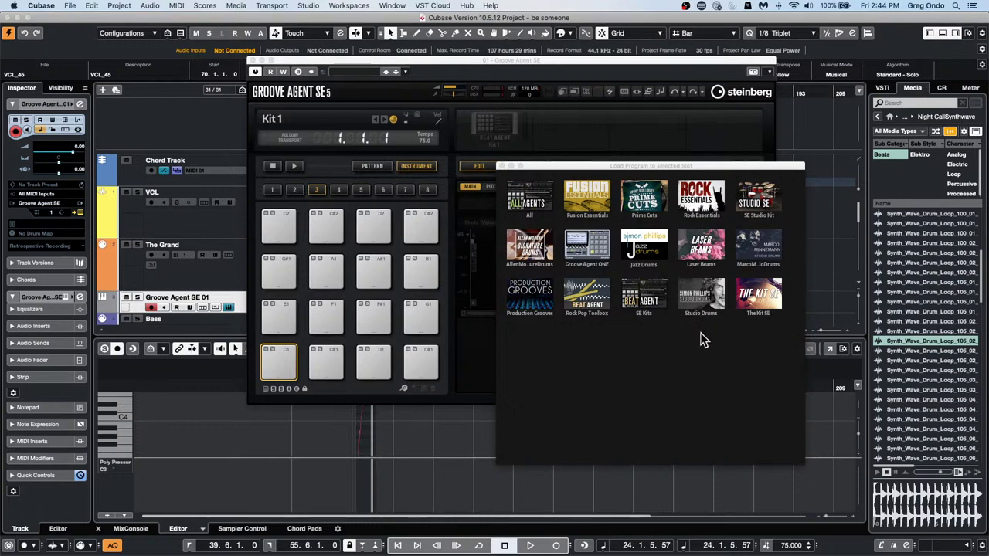
{"action": "left_click", "coordinate": [701, 296]}
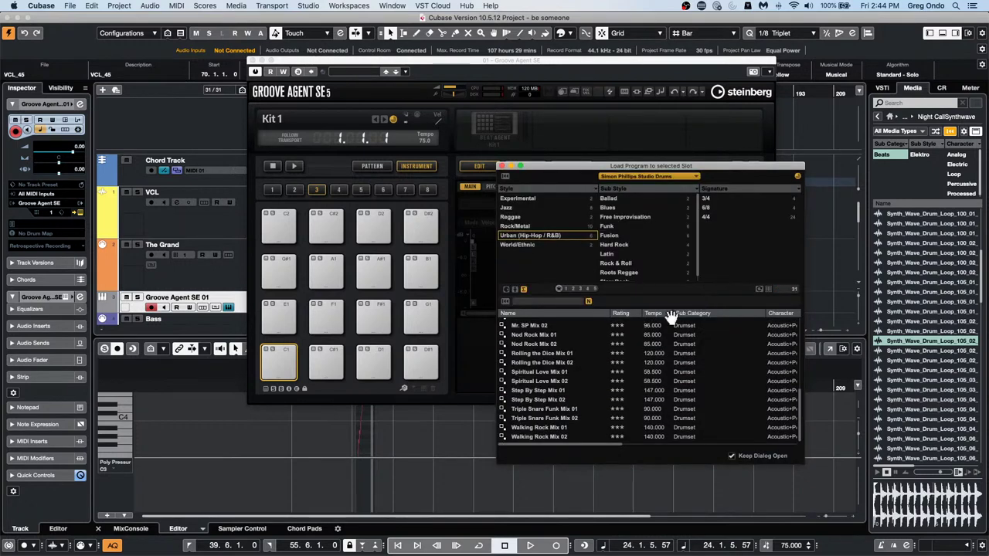
{"action": "double_click", "coordinate": [559, 354]}
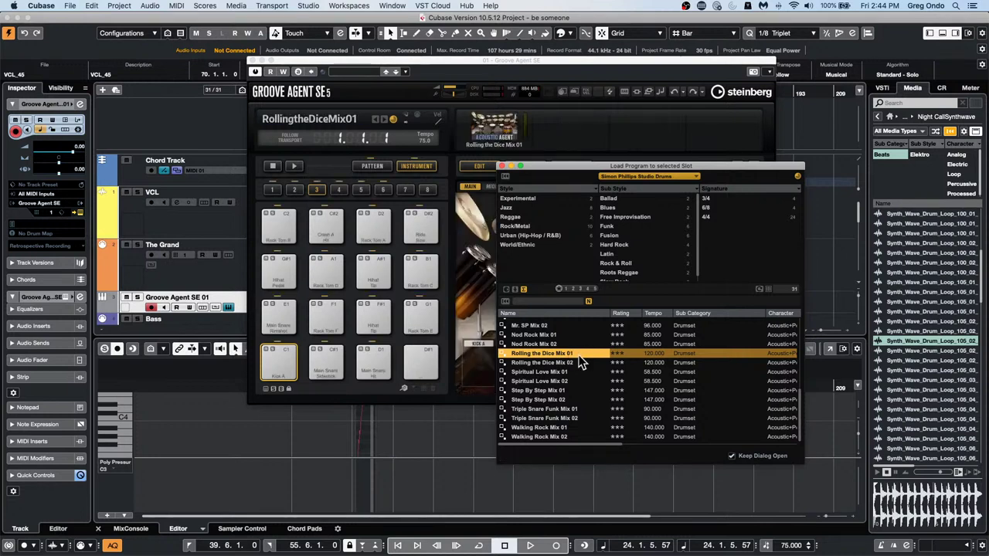
{"action": "left_click", "coordinate": [502, 165]}
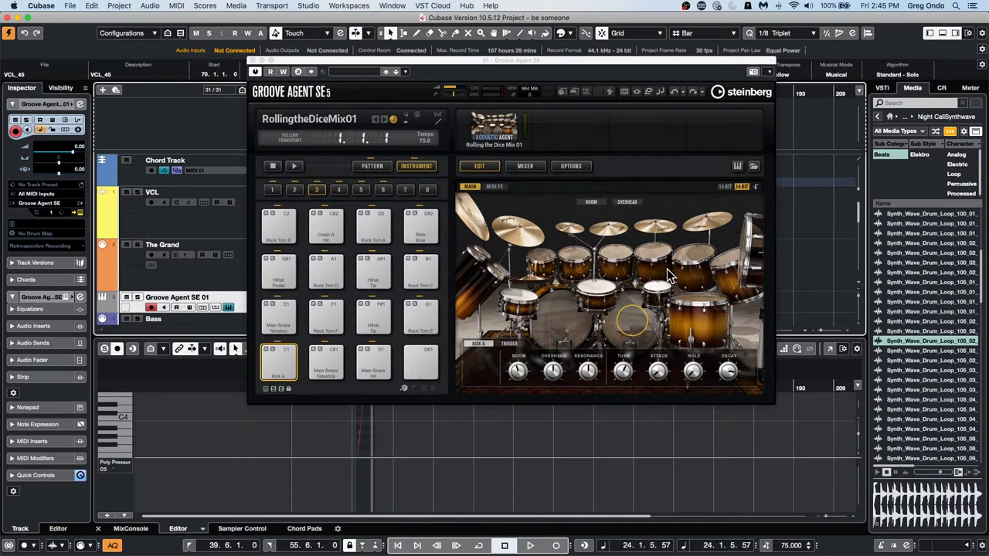
Set the Kick A trigger type to Dist 2, and close the Groove Agent SE window.
{"action": "left_click", "coordinate": [513, 346]}
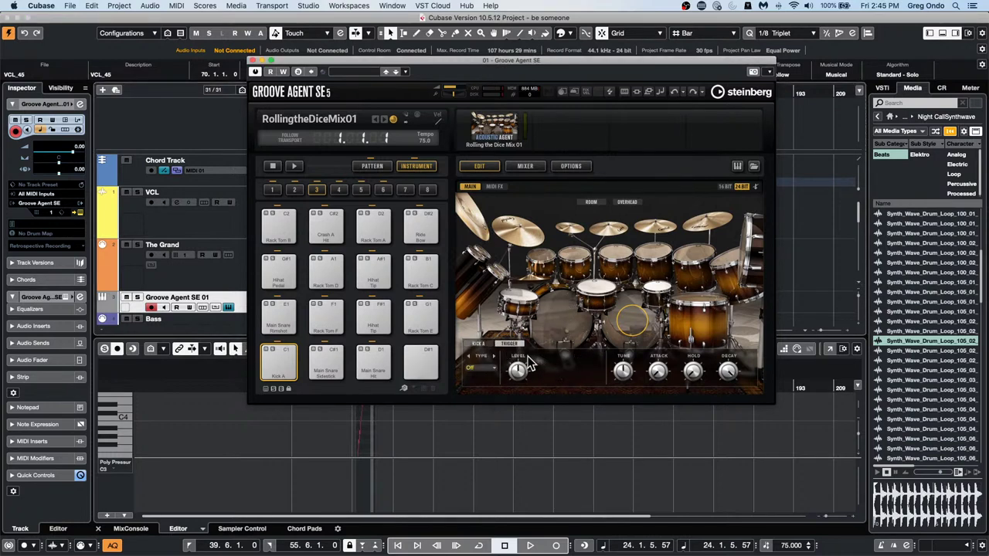
{"action": "left_click", "coordinate": [484, 345]}
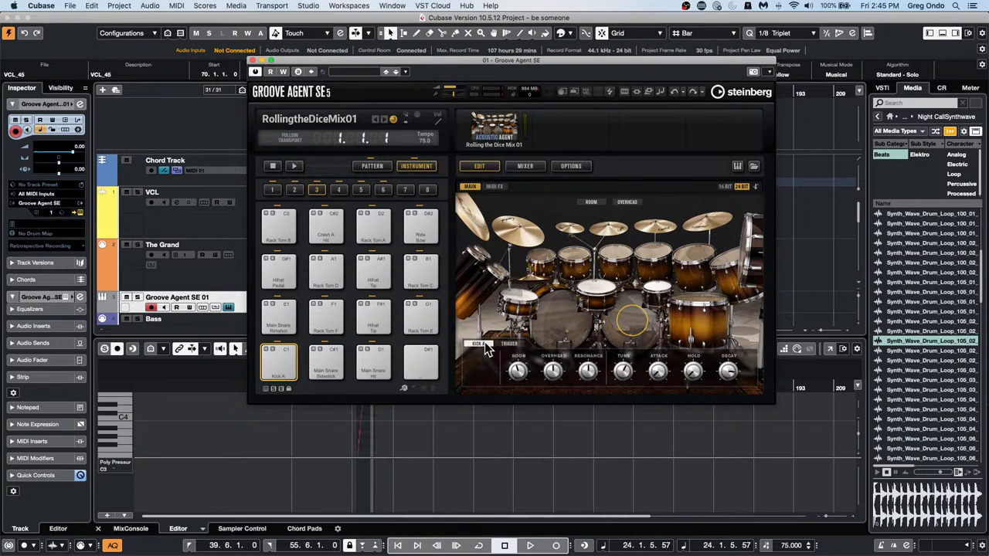
{"action": "left_click", "coordinate": [509, 344]}
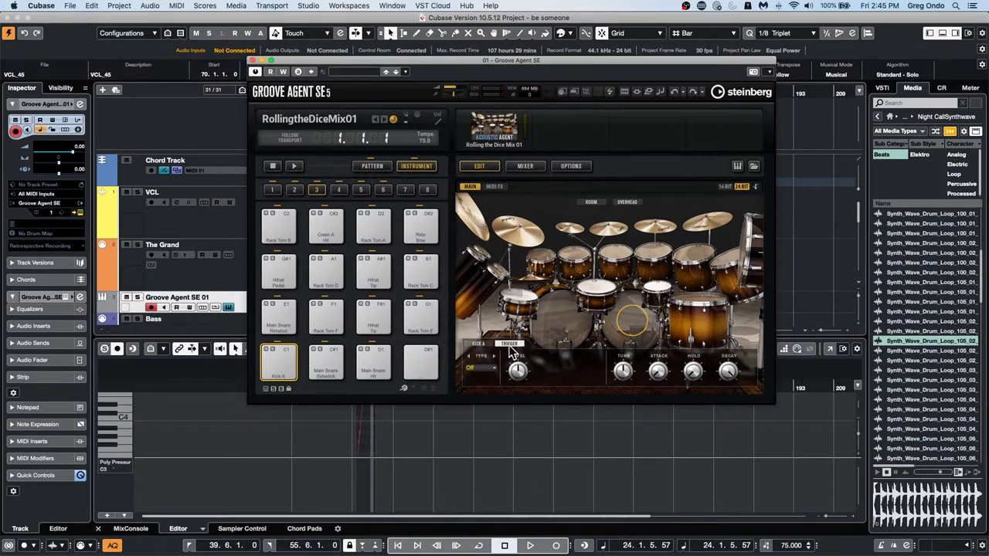
{"action": "left_click", "coordinate": [494, 356]}
{"action": "left_click", "coordinate": [493, 366]}
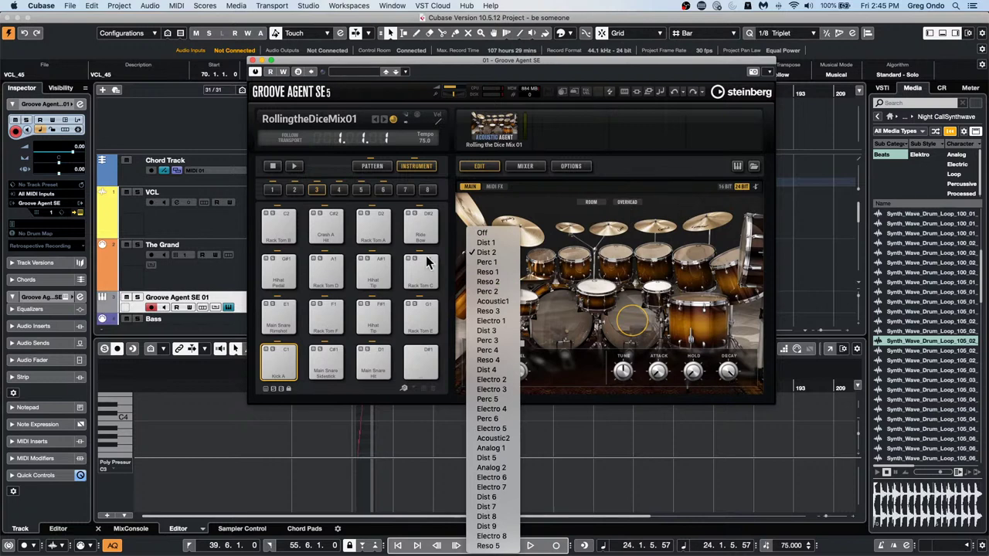
{"action": "left_click", "coordinate": [255, 66]}
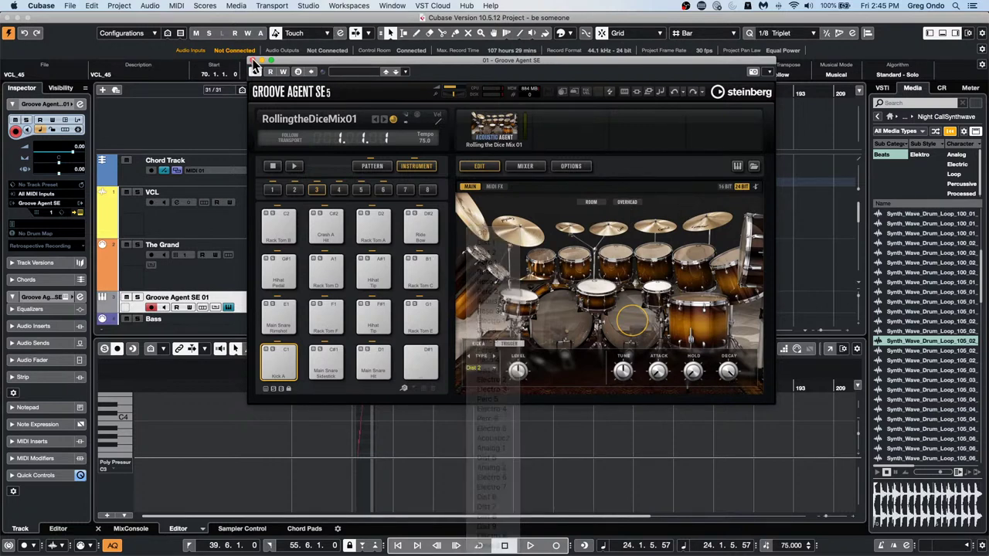
{"action": "left_click", "coordinate": [252, 61]}
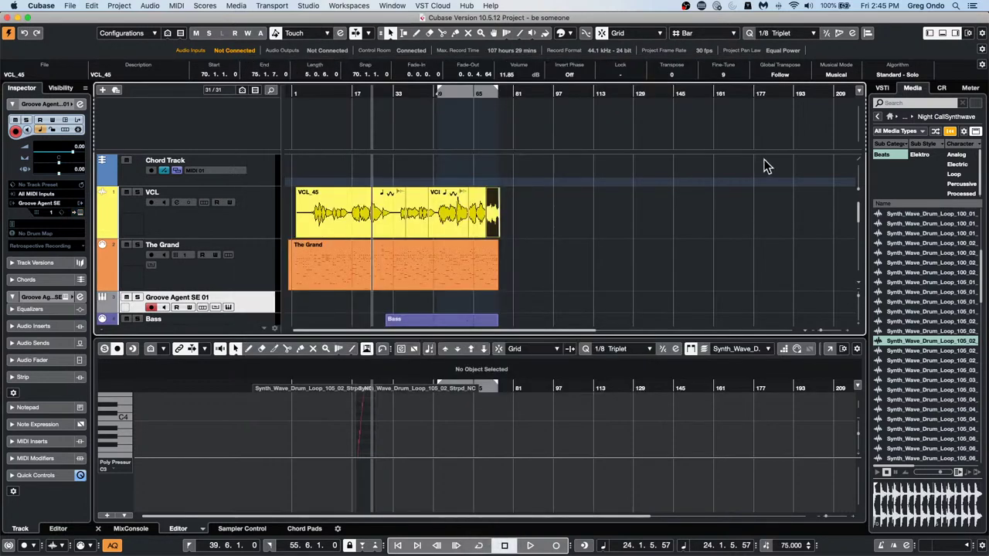
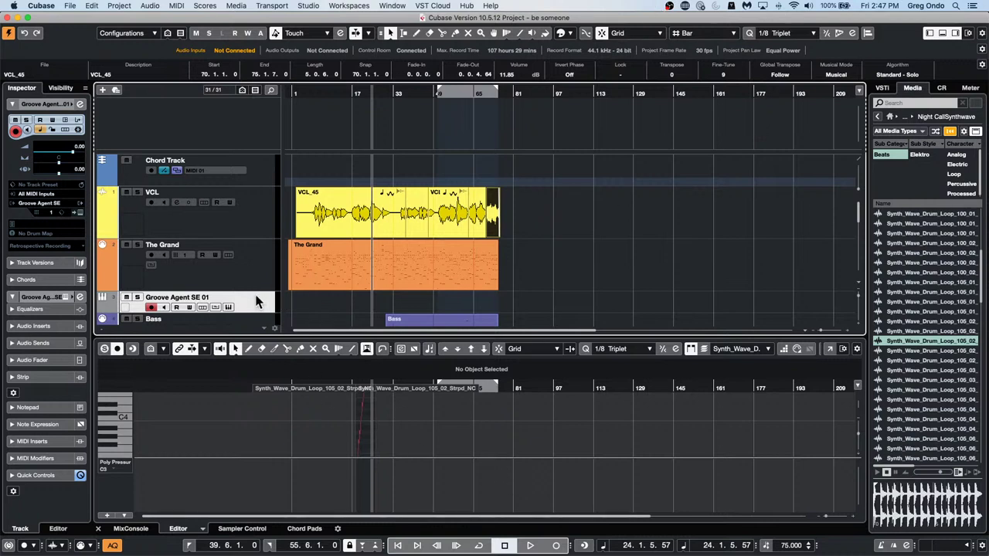
Draw a MIDI part on the Groove Agent SE 01 track from bar 2 to bar 78, and open it in the Key Editor.
{"action": "right_click", "coordinate": [324, 300]}
{"action": "left_click", "coordinate": [352, 302]}
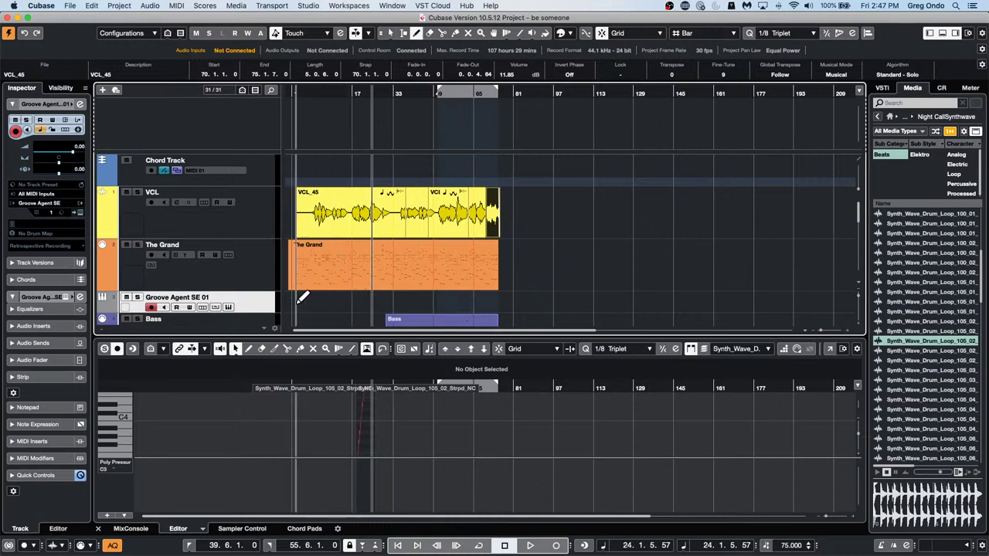
{"action": "left_click_drag", "start_coordinate": [297, 304], "coordinate": [510, 296]}
{"action": "key", "text": "1"}
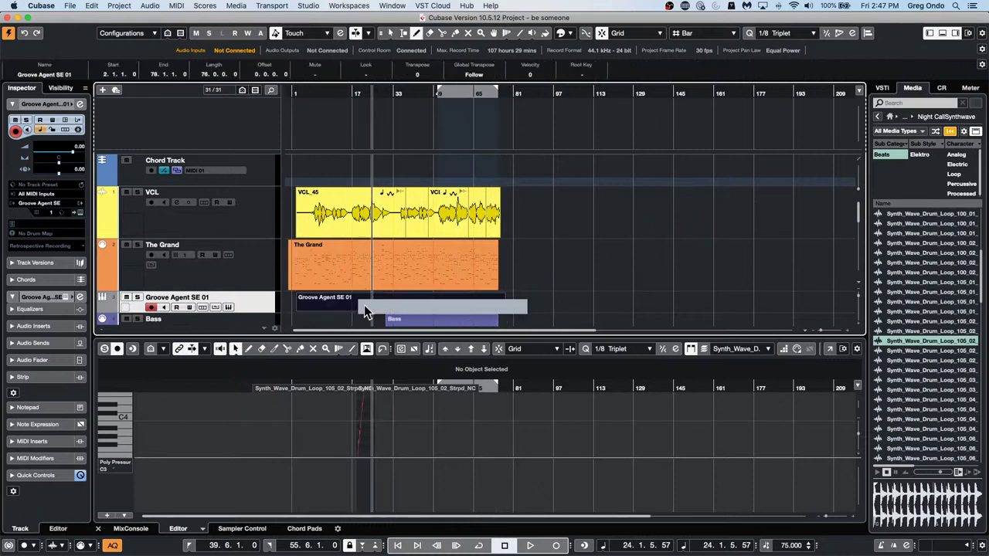
{"action": "left_click", "coordinate": [366, 303]}
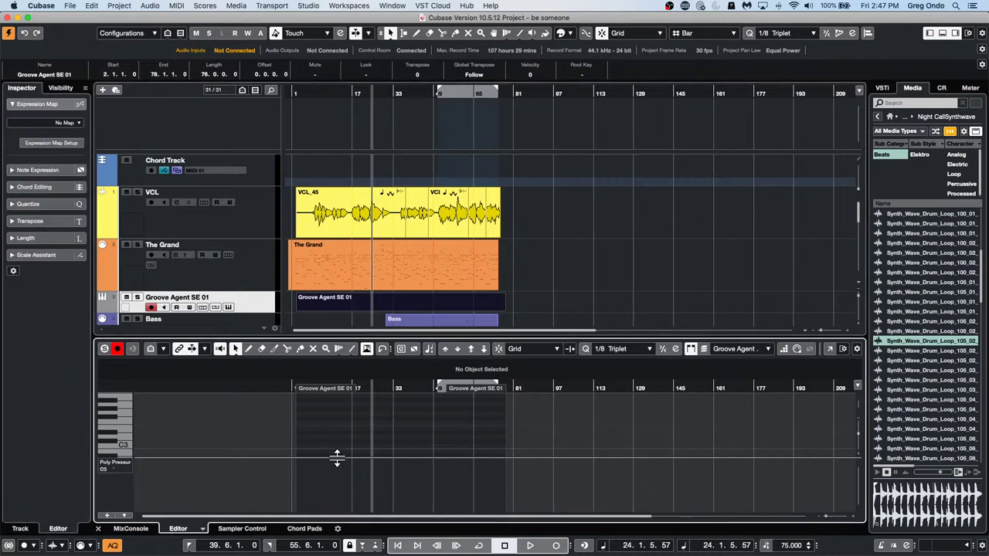
Draw scattered notes of different pitches and lengths in the Groove Agent SE 01 part, including lower ones around F2.
{"action": "right_click", "coordinate": [375, 421]}
{"action": "left_click", "coordinate": [387, 421]}
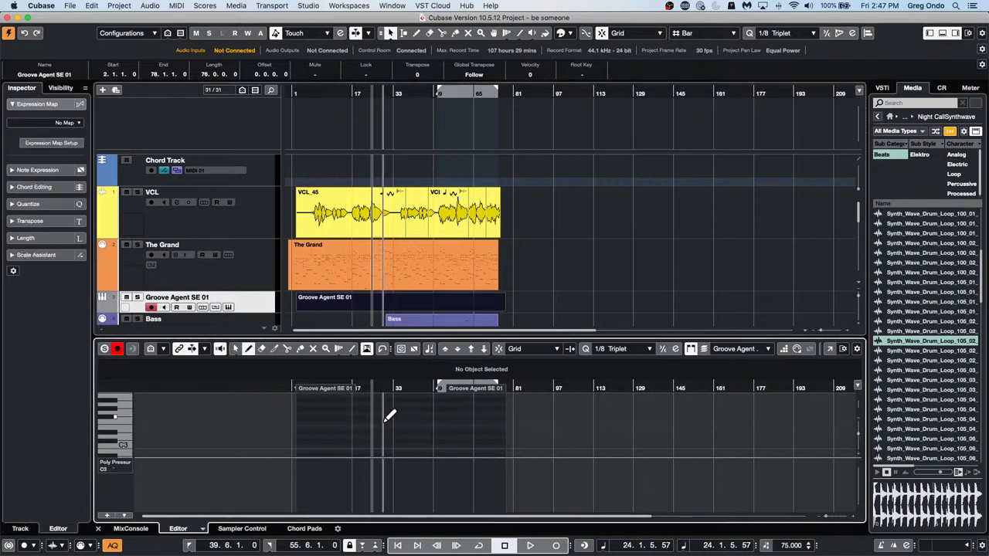
{"action": "left_click_drag", "start_coordinate": [323, 431], "coordinate": [356, 432]}
{"action": "left_click", "coordinate": [364, 424]}
{"action": "left_click", "coordinate": [380, 427]}
{"action": "left_click", "coordinate": [400, 427]}
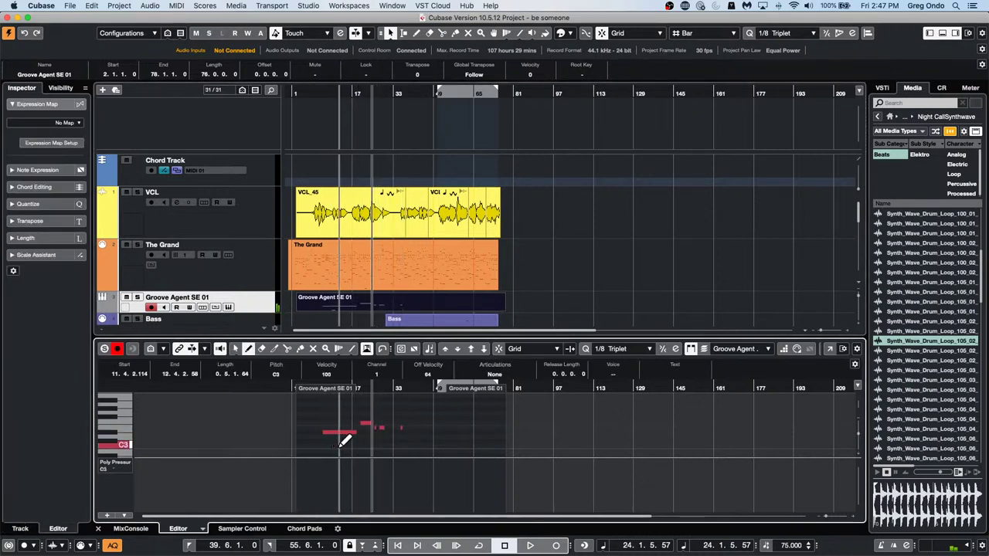
{"action": "left_click", "coordinate": [379, 430]}
{"action": "scroll", "coordinate": [421, 420], "scroll_direction": "down", "scroll_amount": 2}
{"action": "left_click", "coordinate": [355, 448]}
{"action": "left_click", "coordinate": [393, 439]}
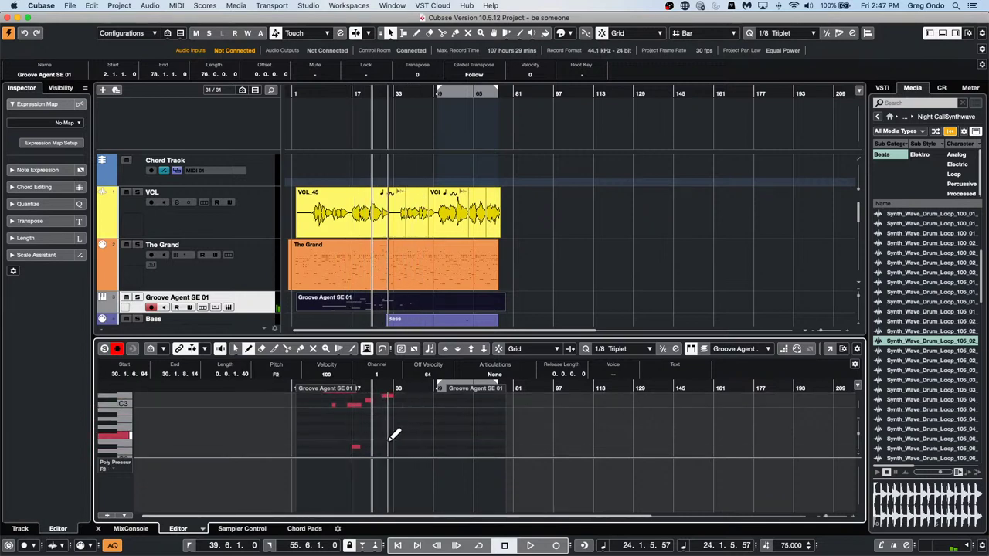
Draw more scattered notes in the Groove Agent SE 01 part, around F#2 and in the high range around C7 to D7.
{"action": "left_click", "coordinate": [429, 418]}
{"action": "left_click", "coordinate": [436, 421]}
{"action": "scroll", "coordinate": [417, 427], "scroll_direction": "up", "scroll_amount": 5}
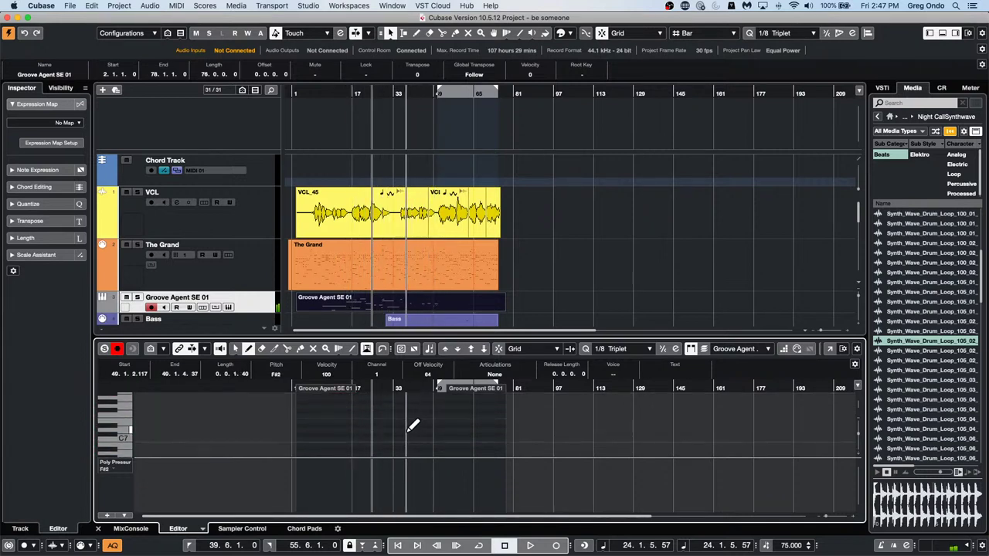
{"action": "left_click", "coordinate": [382, 441]}
{"action": "left_click", "coordinate": [398, 430]}
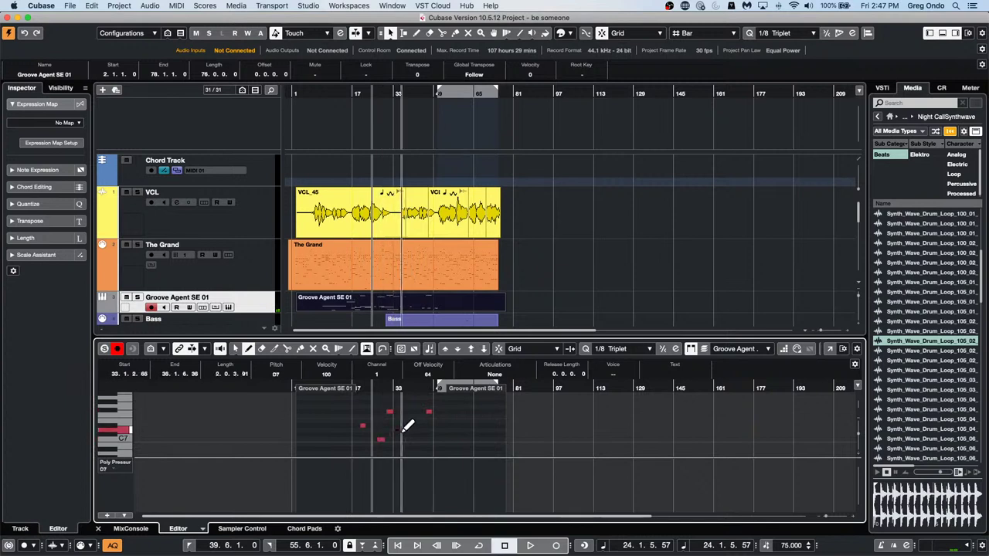
{"action": "left_click", "coordinate": [405, 429]}
{"action": "left_click", "coordinate": [411, 433]}
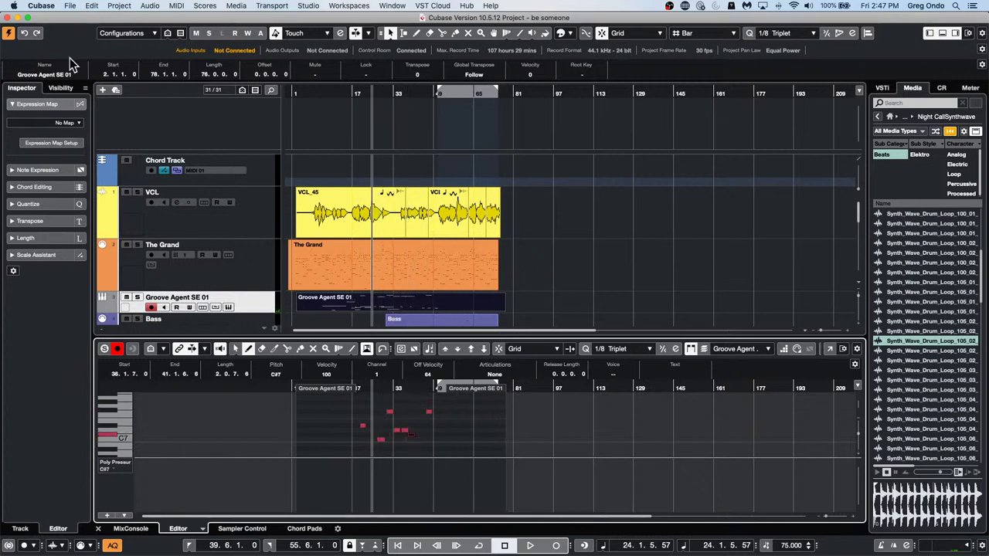
Open the Groove Agent SE 01 part in the List Editor and select the events from C#3 at bar 21 through F2 at bar 30.
{"action": "left_click", "coordinate": [177, 6]}
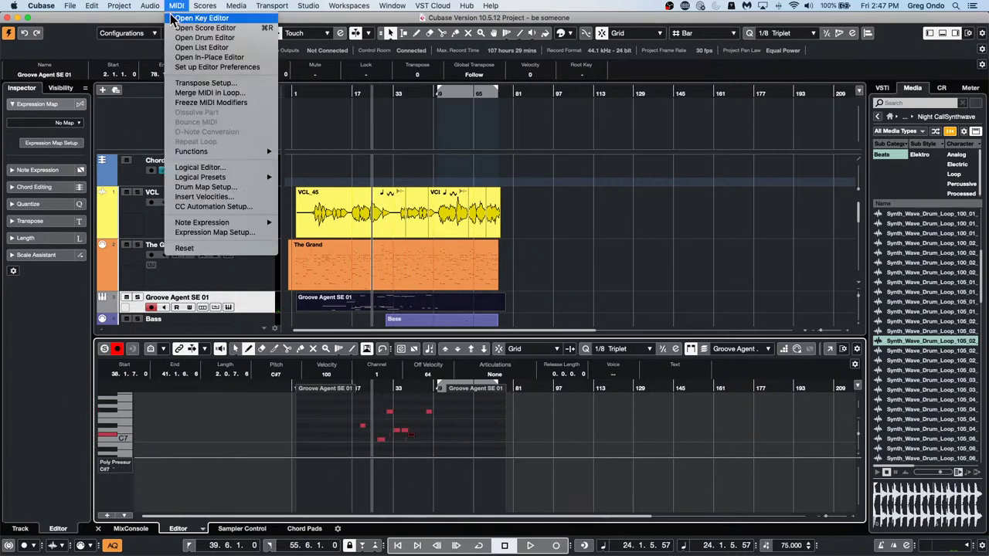
{"action": "left_click", "coordinate": [196, 49]}
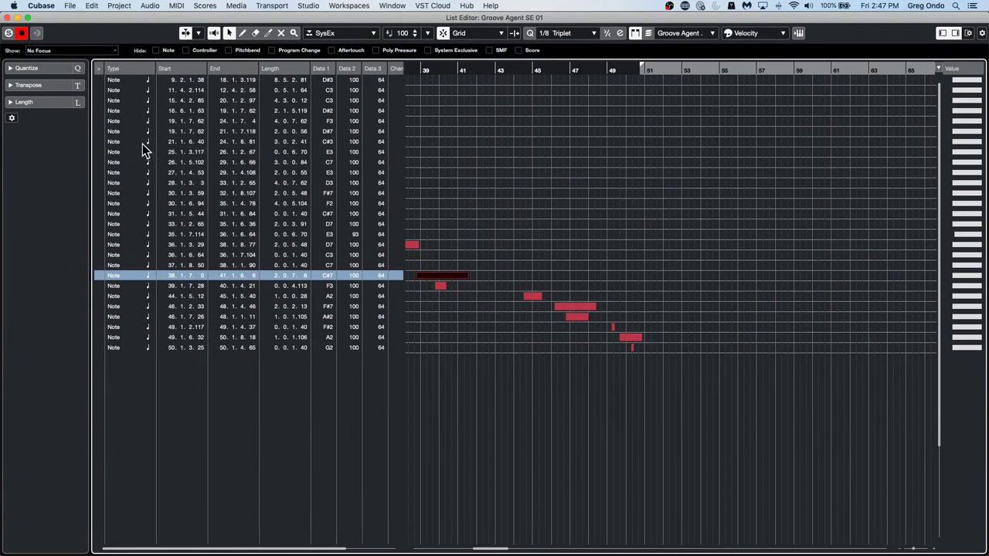
{"action": "left_click", "coordinate": [119, 142]}
{"action": "left_click", "coordinate": [116, 204], "text": "shift"}
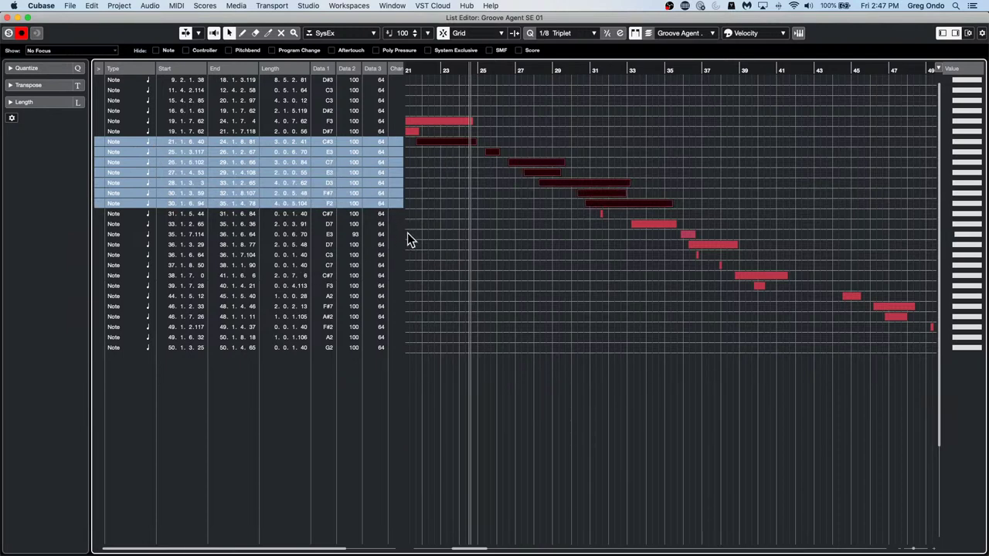
Widen the event list to reveal the channel column, set the selected notes to MIDI channel 2, and close the List Editor.
{"action": "left_click_drag", "start_coordinate": [405, 232], "coordinate": [496, 232]}
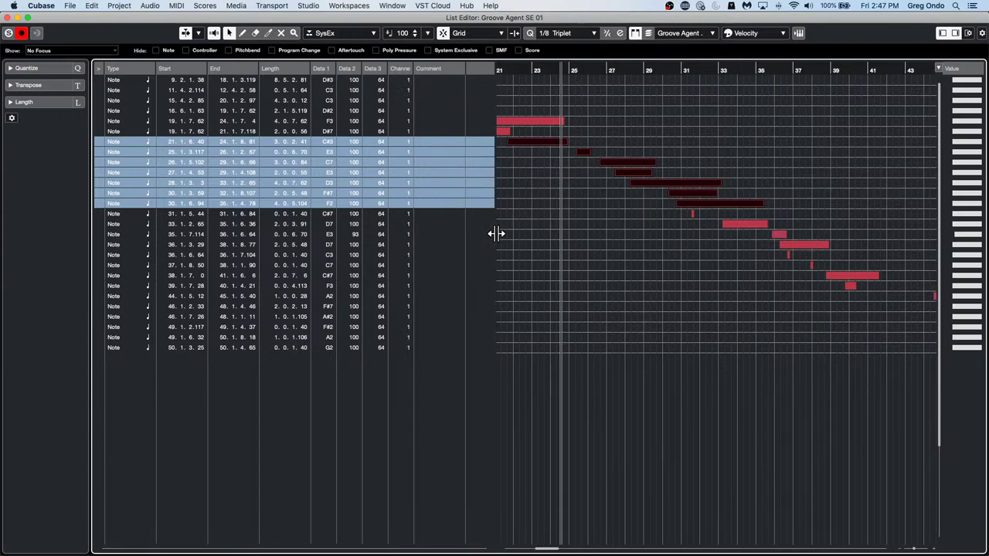
{"action": "double_click", "coordinate": [408, 142]}
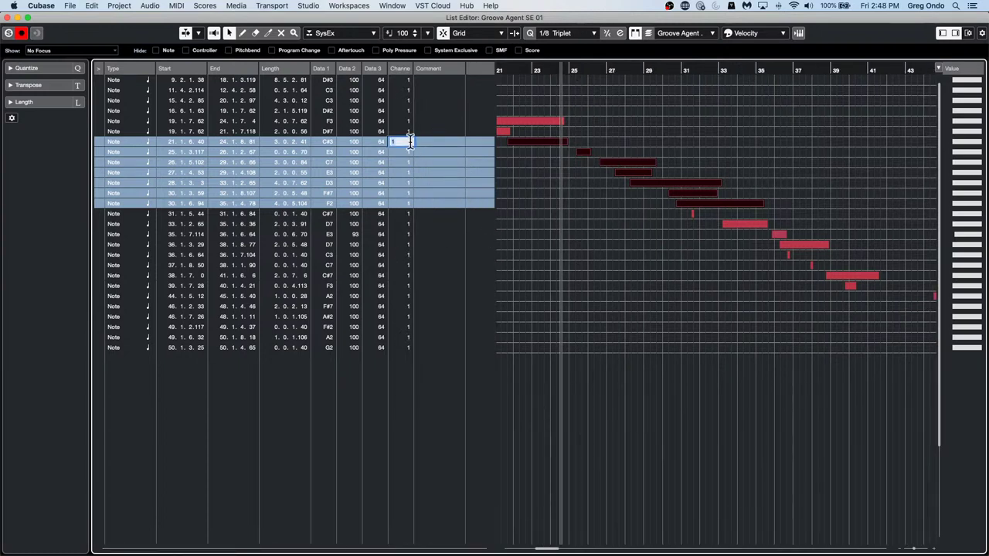
{"action": "type", "text": "2"}
{"action": "key", "text": "Return"}
{"action": "left_click", "coordinate": [10, 17]}
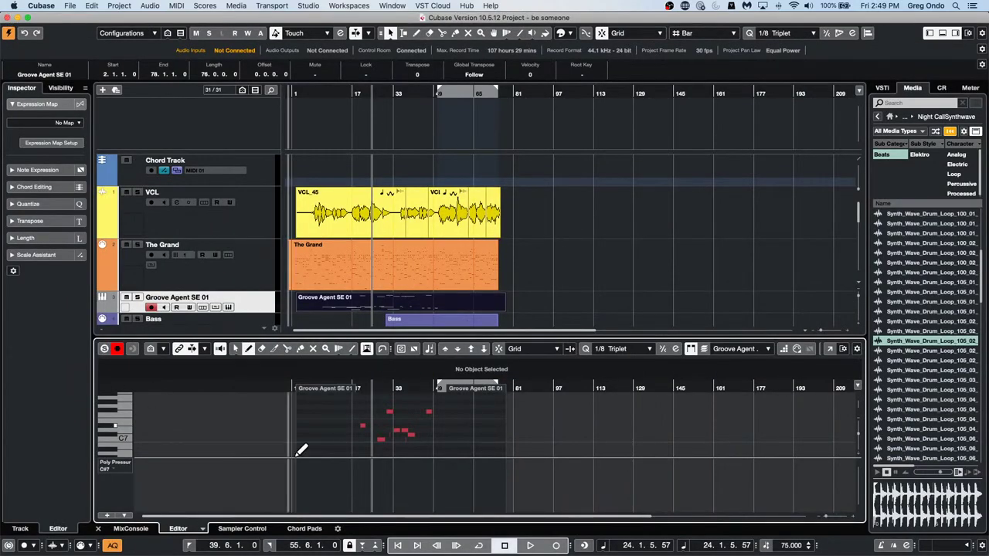
Show the MixConsole in the lower zone and look through its channels and the project's track list, with the VCL track selected.
{"action": "left_click", "coordinate": [133, 530]}
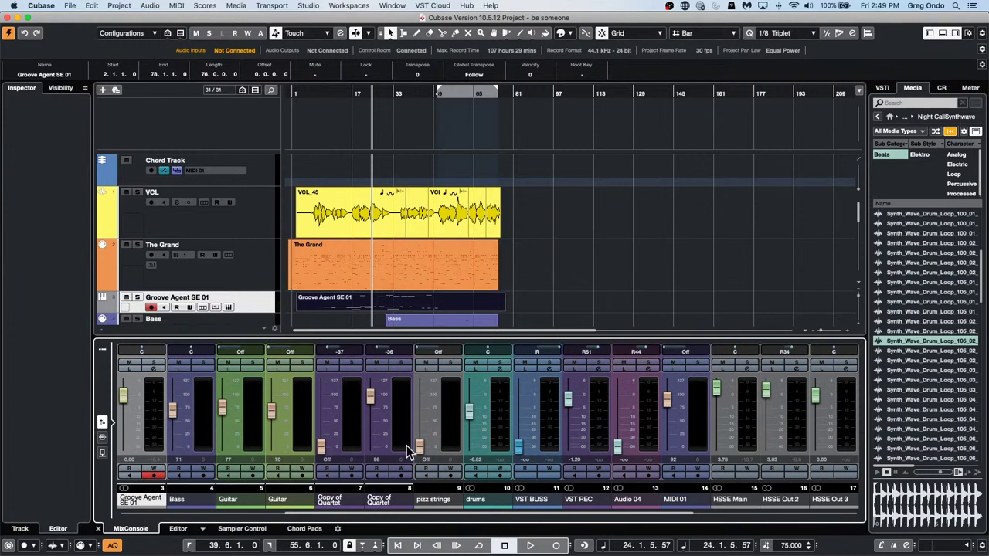
{"action": "left_click_drag", "start_coordinate": [302, 514], "coordinate": [495, 516]}
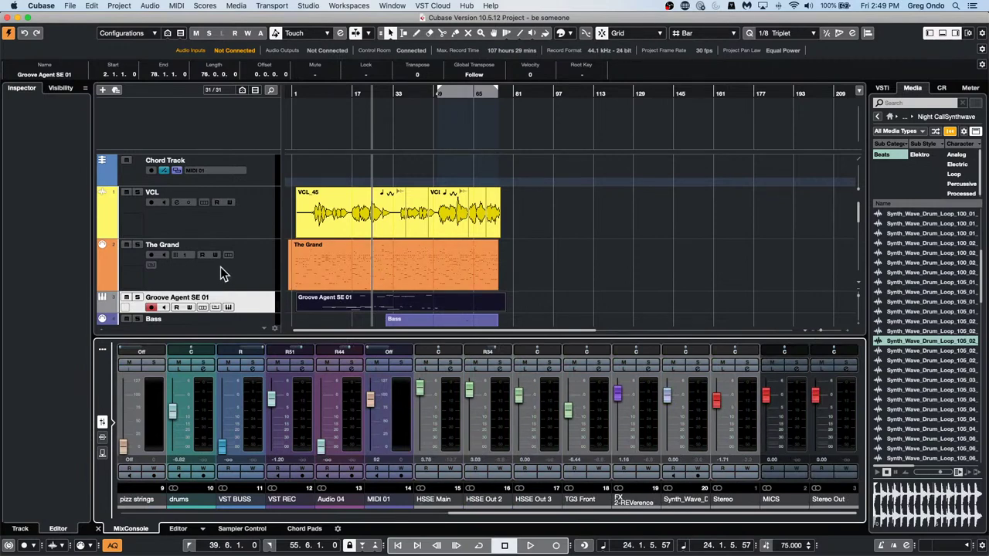
{"action": "left_click", "coordinate": [255, 233]}
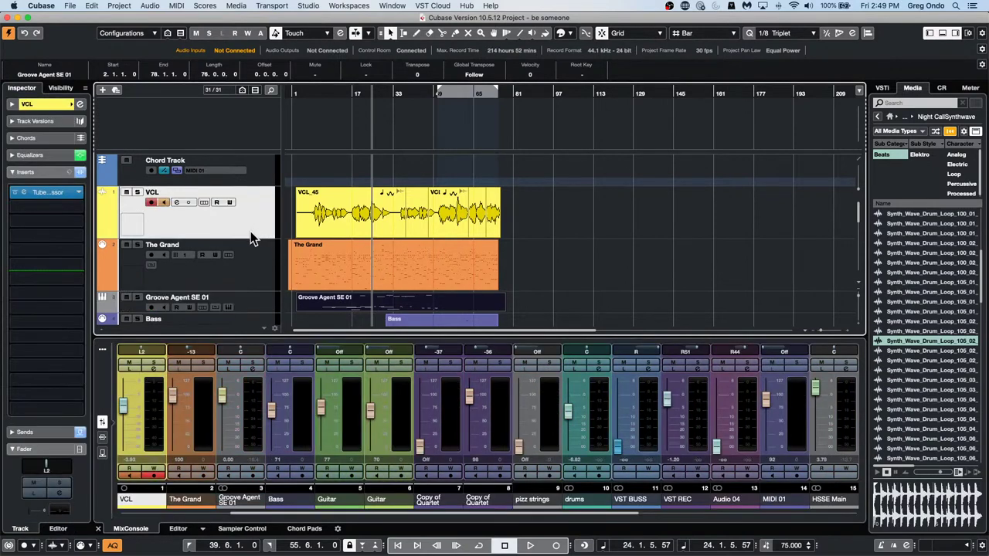
{"action": "scroll", "coordinate": [250, 231], "scroll_direction": "down", "scroll_amount": 10}
{"action": "scroll", "coordinate": [247, 234], "scroll_direction": "up", "scroll_amount": 5}
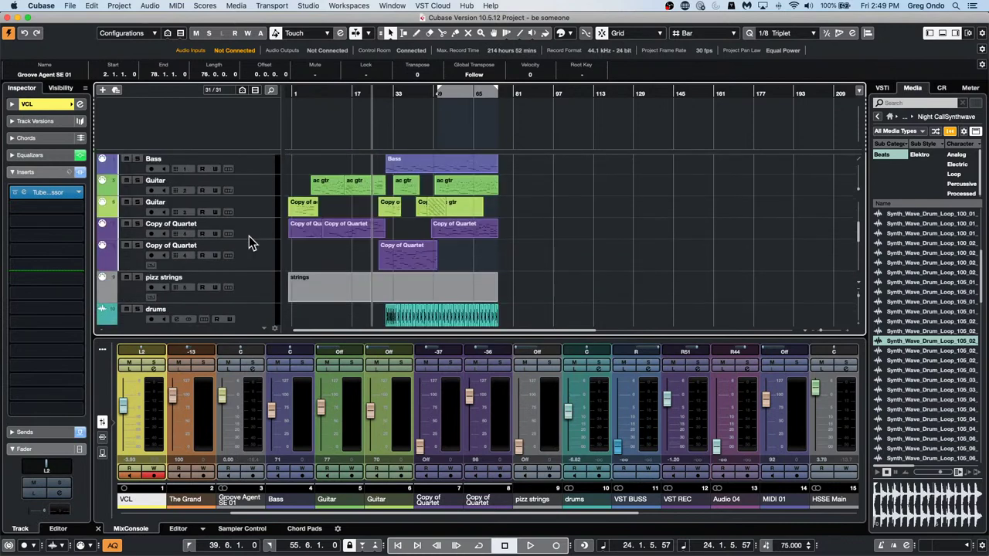
{"action": "scroll", "coordinate": [252, 241], "scroll_direction": "down", "scroll_amount": 5}
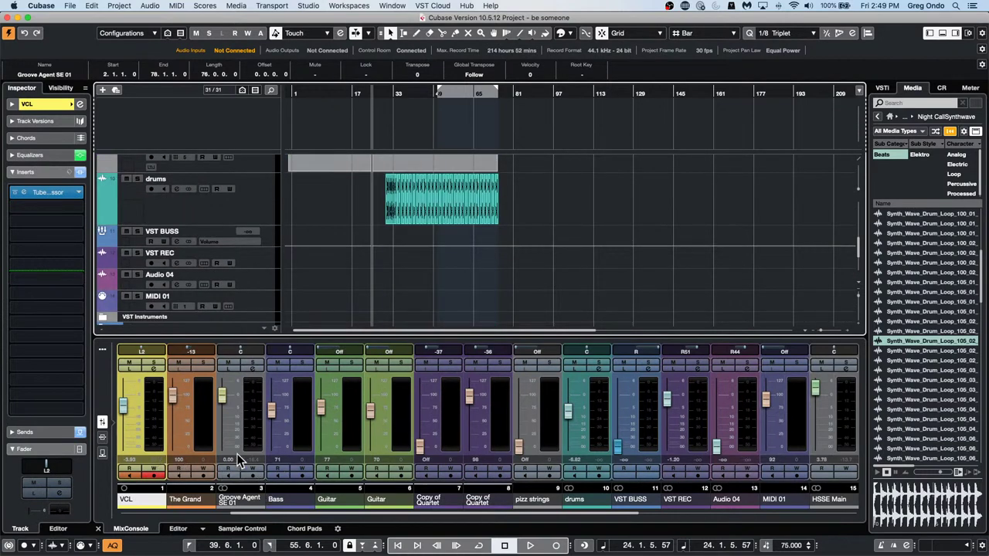
{"action": "scroll", "coordinate": [300, 274], "scroll_direction": "up", "scroll_amount": 6}
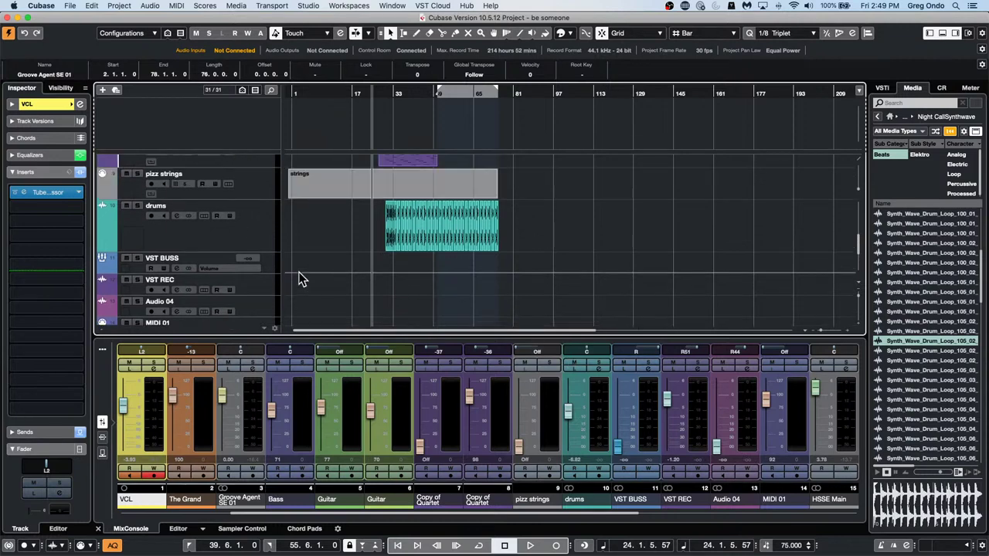
Open the recent project beatles stones t.cpr and activate it.
{"action": "left_click", "coordinate": [70, 5]}
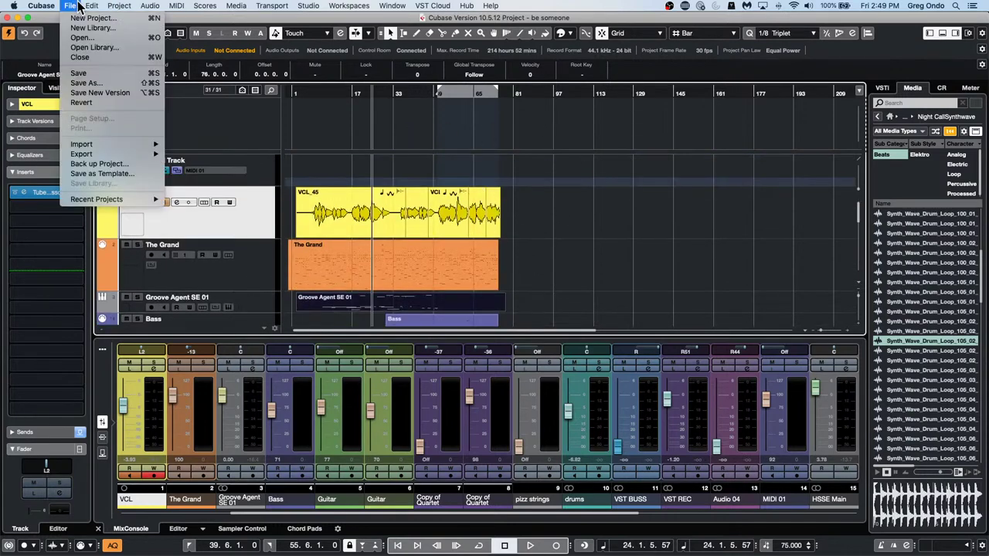
{"action": "mouse_move", "coordinate": [116, 200]}
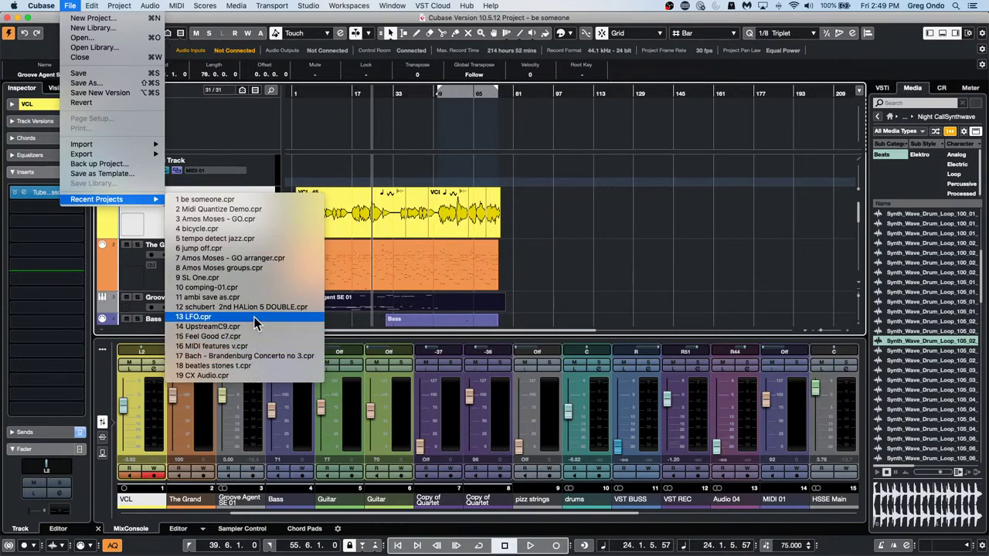
{"action": "left_click", "coordinate": [245, 366]}
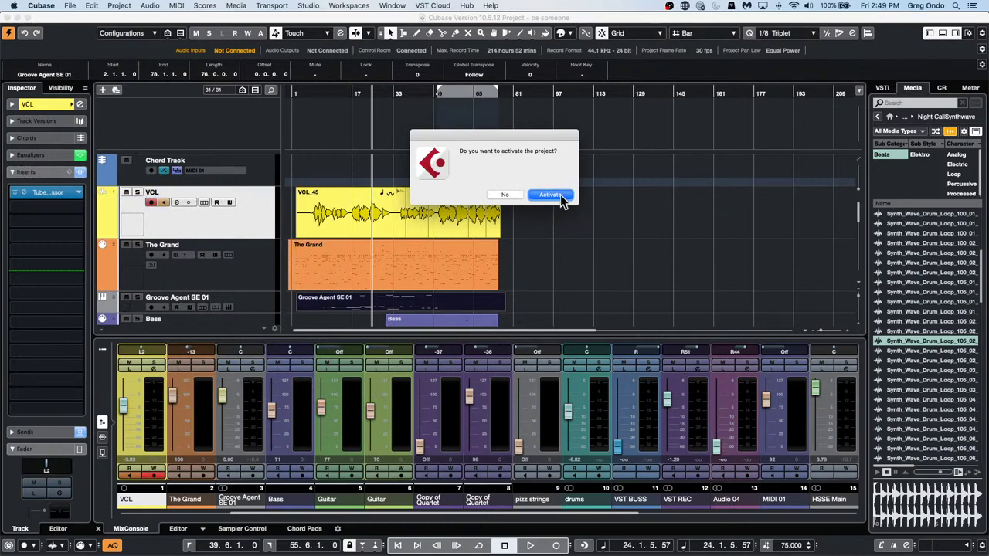
{"action": "left_click", "coordinate": [561, 197]}
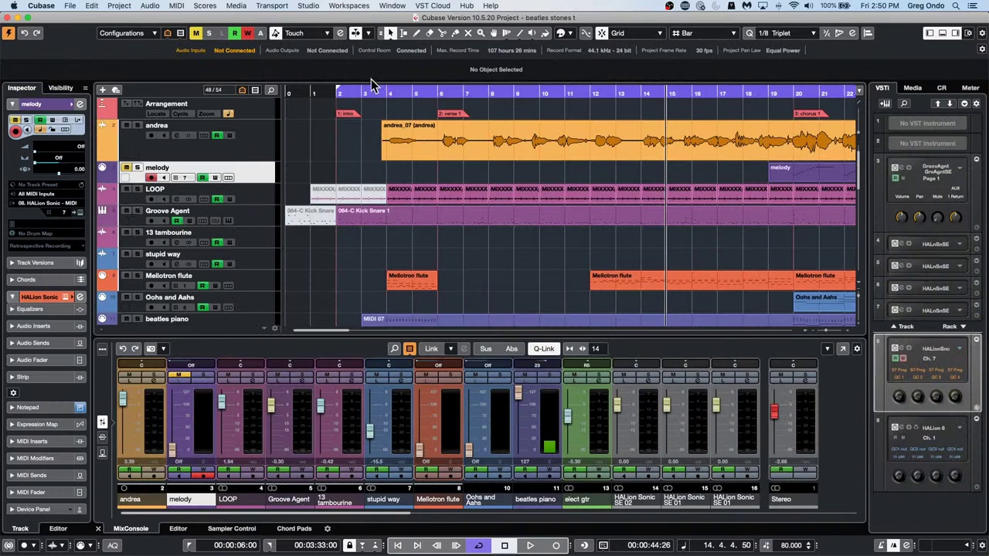
Zoom the timeline out to about 65 bars and select all tracks from the orange vocal track through bass2.
{"action": "left_click_drag", "start_coordinate": [324, 90], "coordinate": [325, 67]}
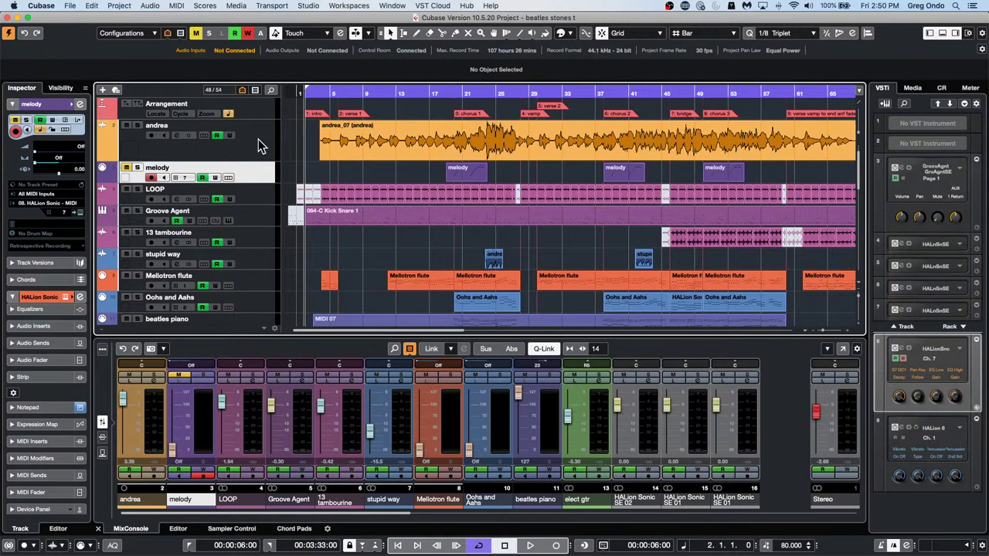
{"action": "scroll", "coordinate": [258, 139], "scroll_direction": "up", "scroll_amount": 2}
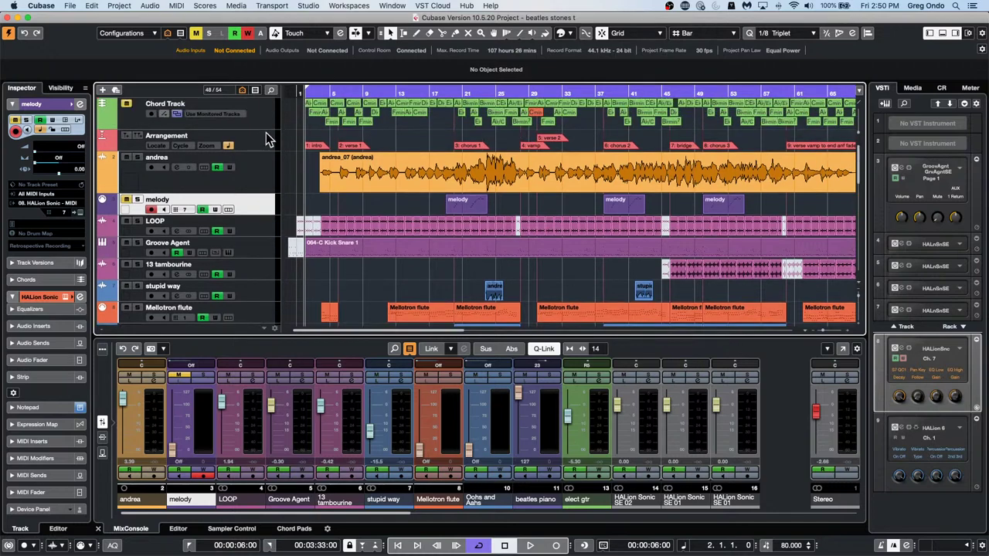
{"action": "left_click", "coordinate": [261, 170]}
{"action": "scroll", "coordinate": [261, 173], "scroll_direction": "down", "scroll_amount": 10}
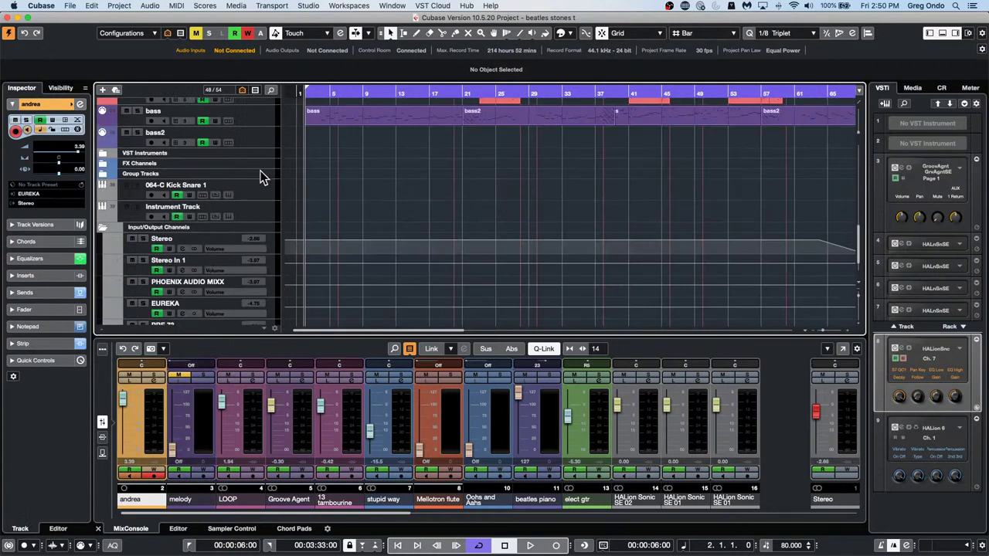
{"action": "scroll", "coordinate": [261, 177], "scroll_direction": "up", "scroll_amount": 5}
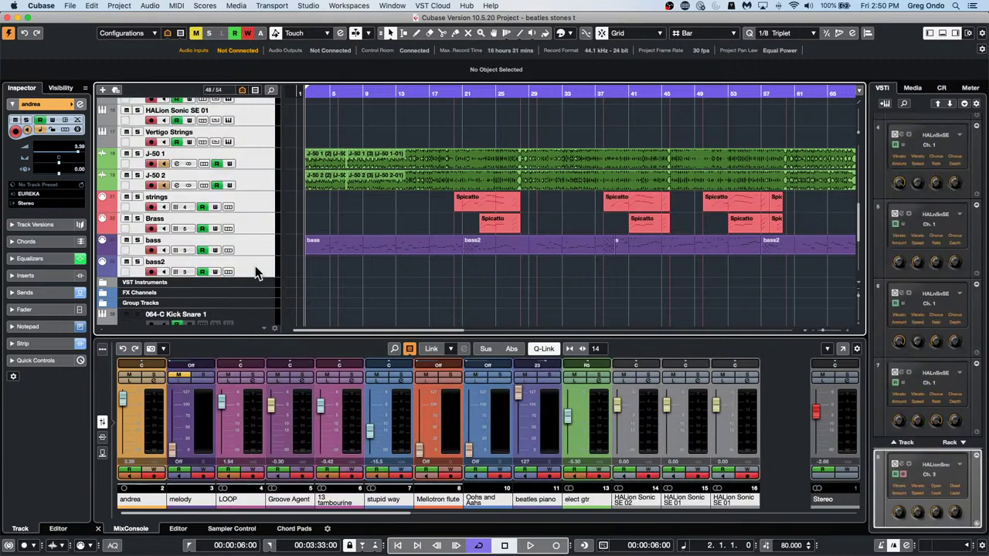
{"action": "right_click", "coordinate": [255, 268]}
{"action": "mouse_move", "coordinate": [370, 272]}
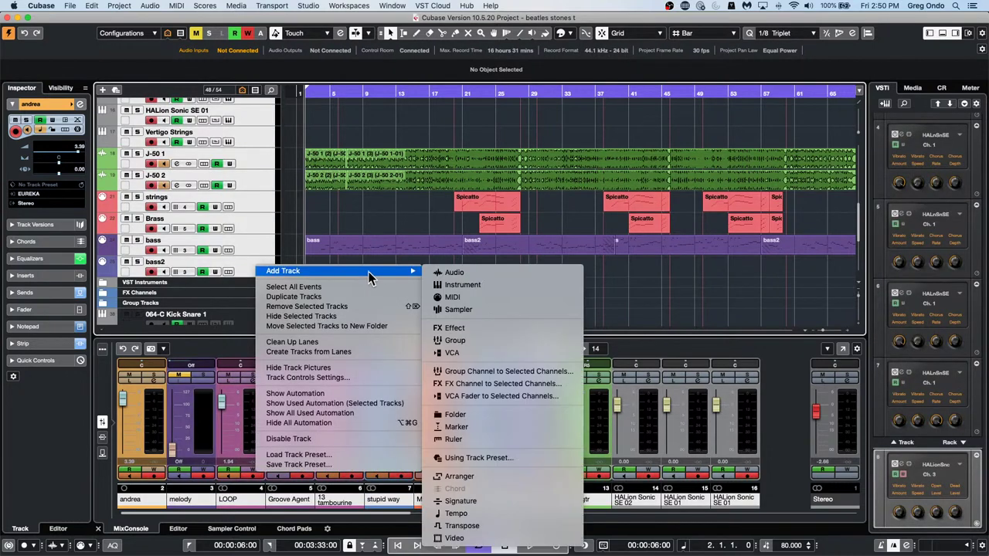
{"action": "left_click", "coordinate": [662, 285]}
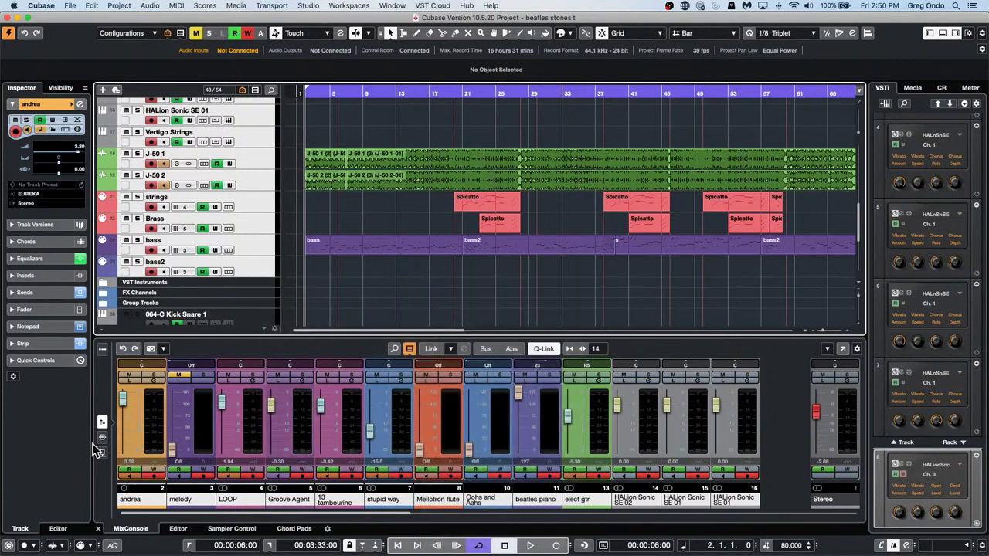
{"action": "right_click", "coordinate": [105, 400]}
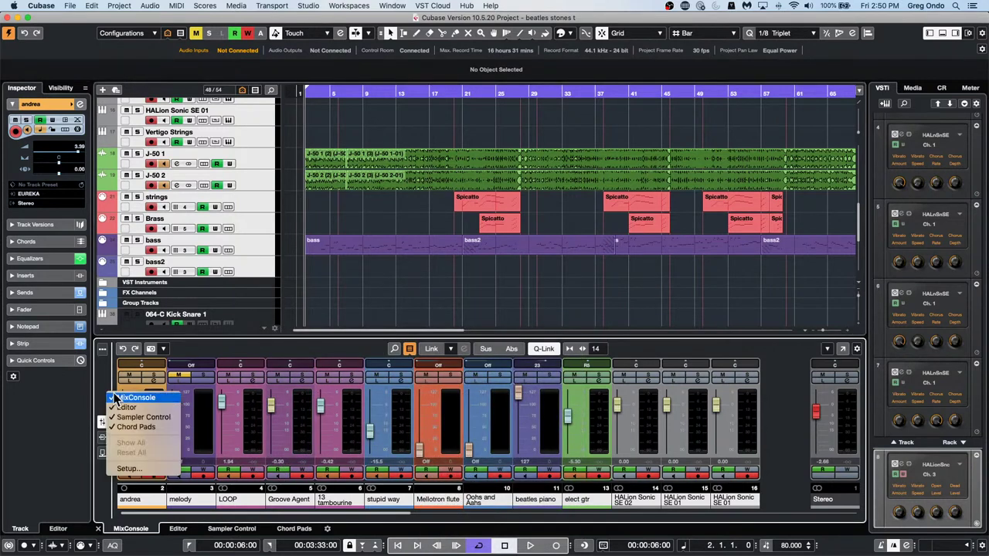
{"action": "left_click", "coordinate": [376, 345]}
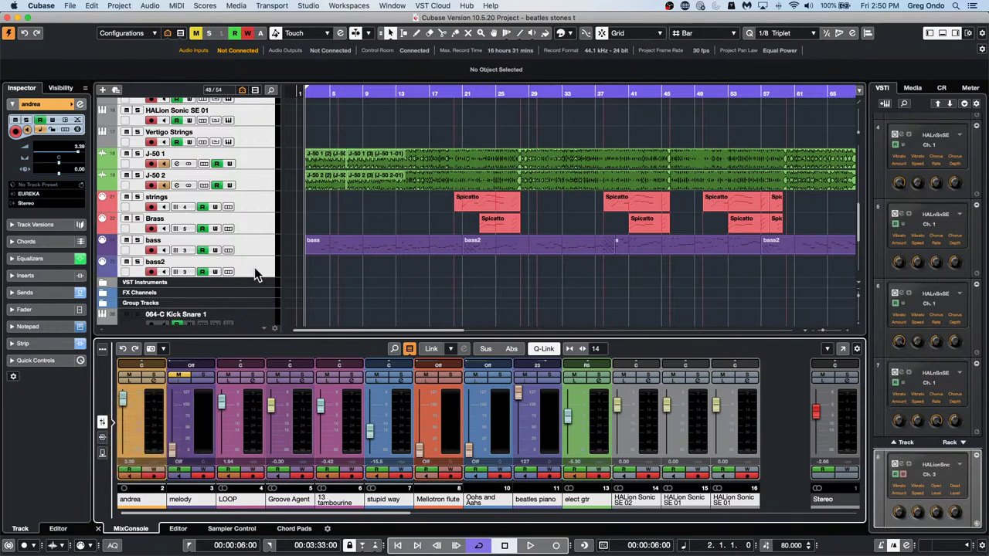
Add a stereo group track named "no vox" below the bass2 track.
{"action": "right_click", "coordinate": [258, 265]}
{"action": "mouse_move", "coordinate": [316, 268]}
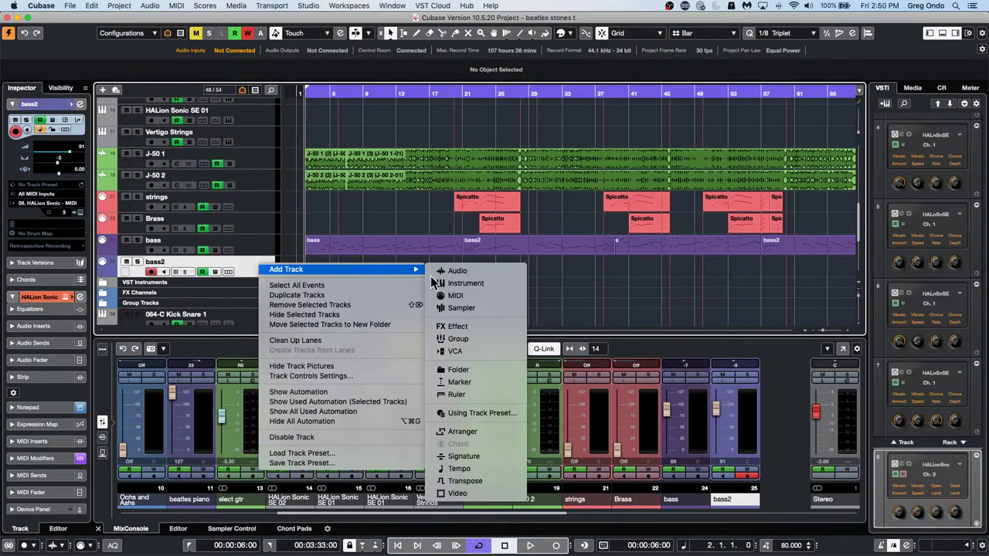
{"action": "left_click", "coordinate": [481, 340]}
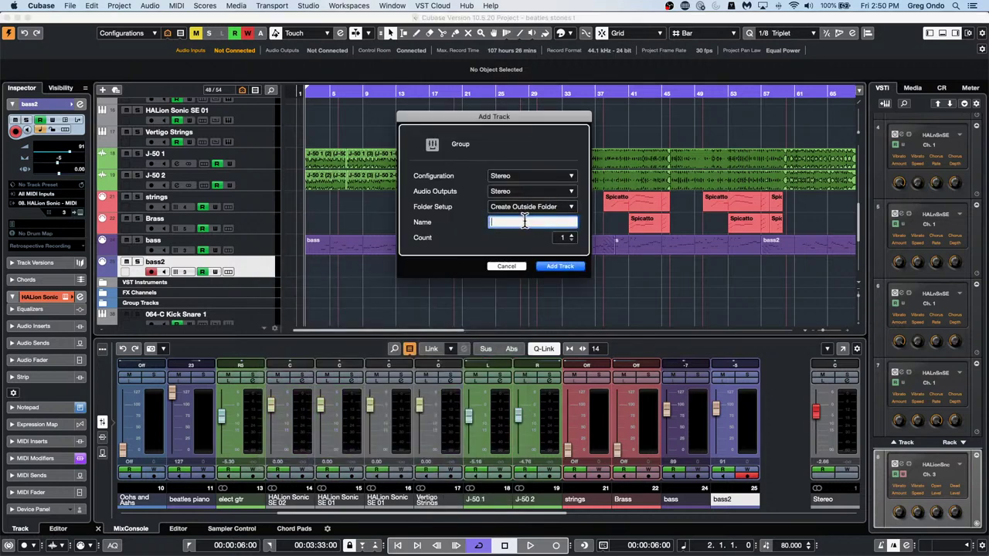
{"action": "type", "text": "no vox"}
{"action": "key", "text": "Return"}
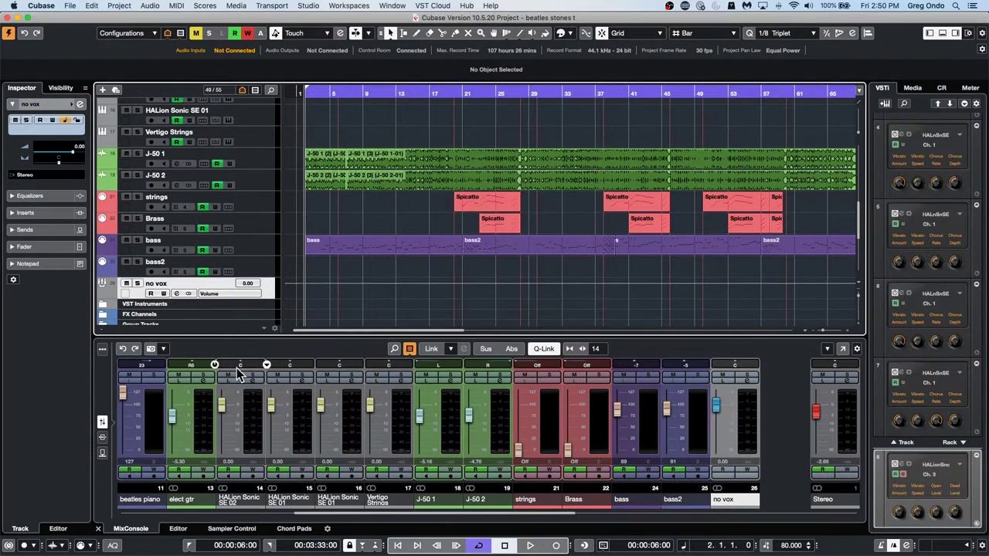
Add a second stereo group track named "everything" below the no vox group.
{"action": "right_click", "coordinate": [267, 288]}
{"action": "mouse_move", "coordinate": [339, 292]}
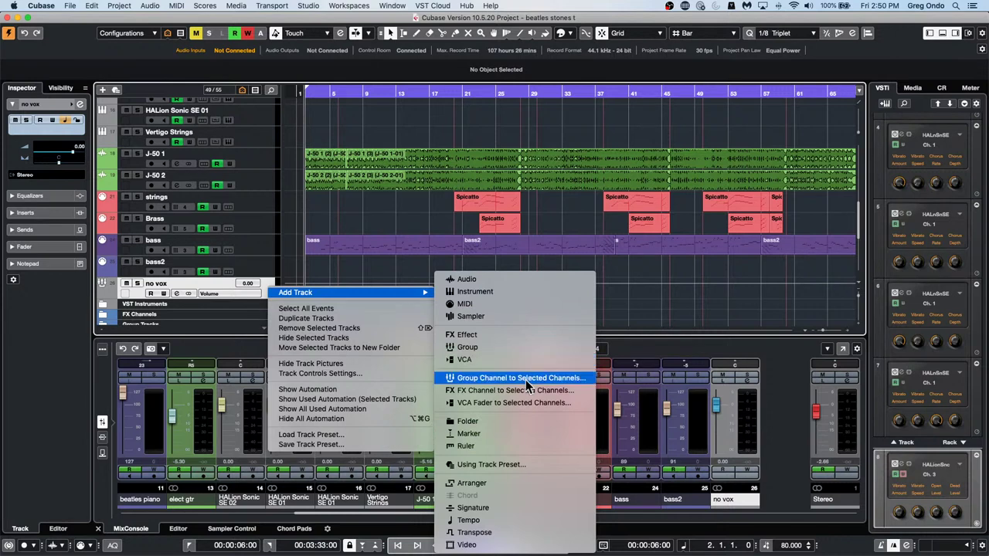
{"action": "left_click", "coordinate": [523, 347]}
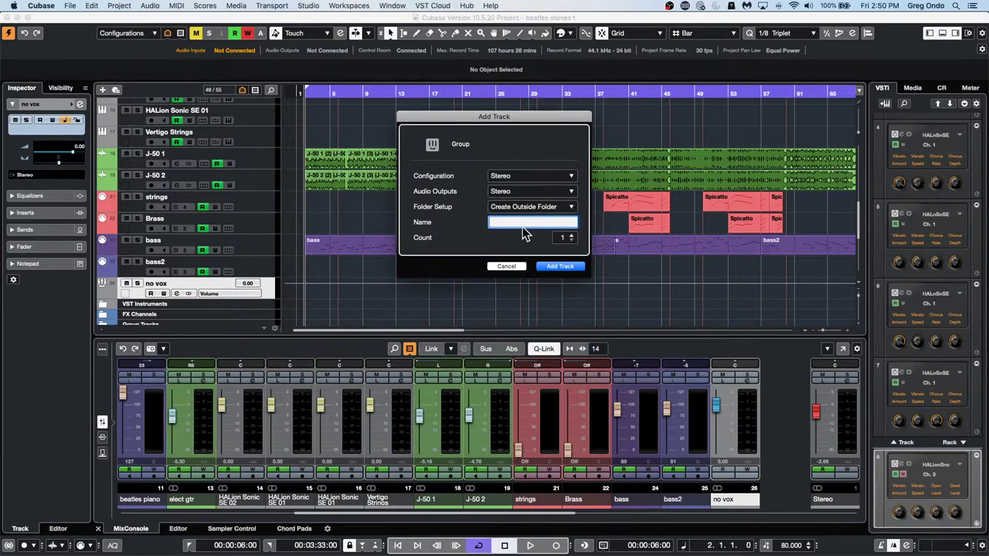
{"action": "type", "text": "everything"}
{"action": "key", "text": "Return"}
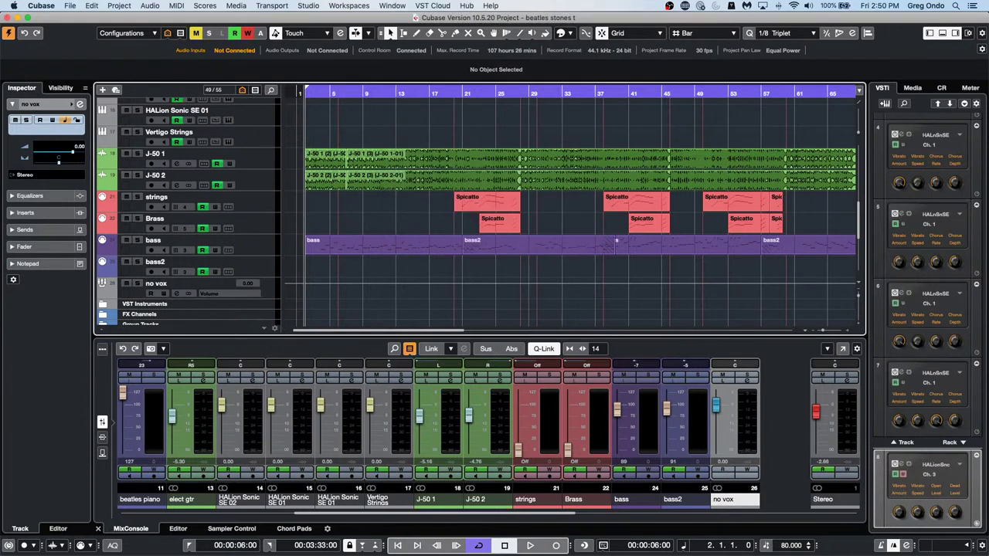
Select the no vox group track and switch the MixConsole channels to show their sends.
{"action": "left_click", "coordinate": [265, 287]}
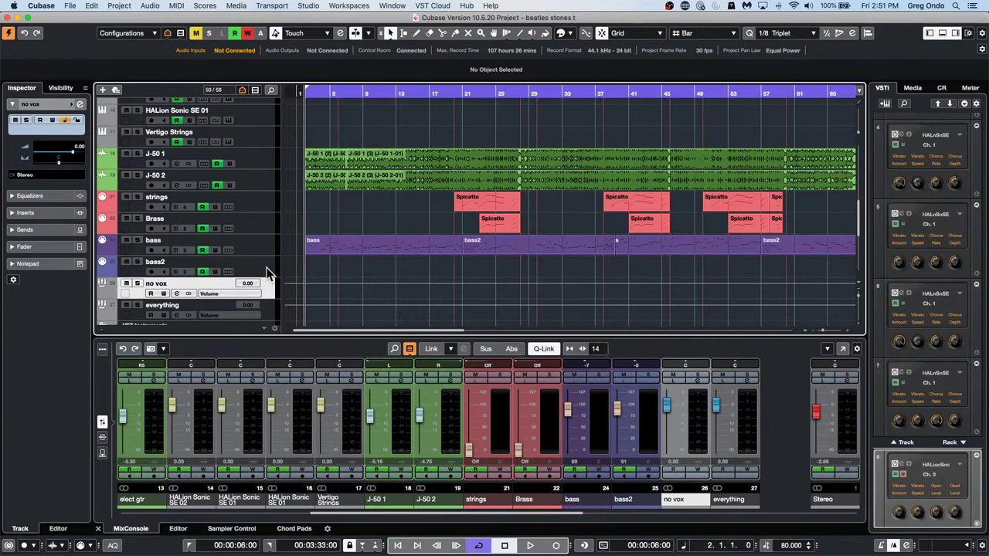
{"action": "left_click", "coordinate": [103, 437]}
{"action": "left_click", "coordinate": [101, 452]}
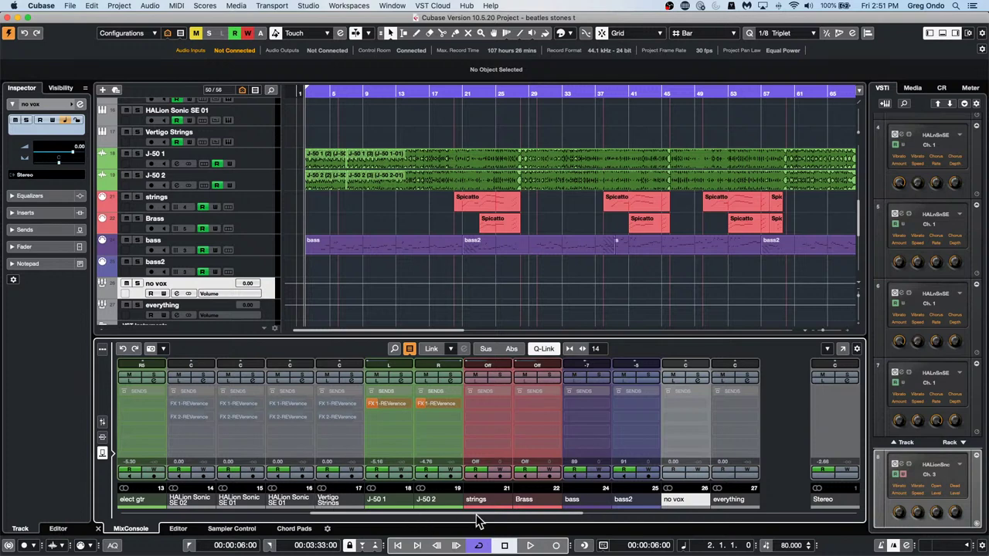
Select the MixConsole channels from the orange vocal through Instrument Track, excluding the no vox and everything groups.
{"action": "left_click_drag", "start_coordinate": [472, 513], "coordinate": [281, 516]}
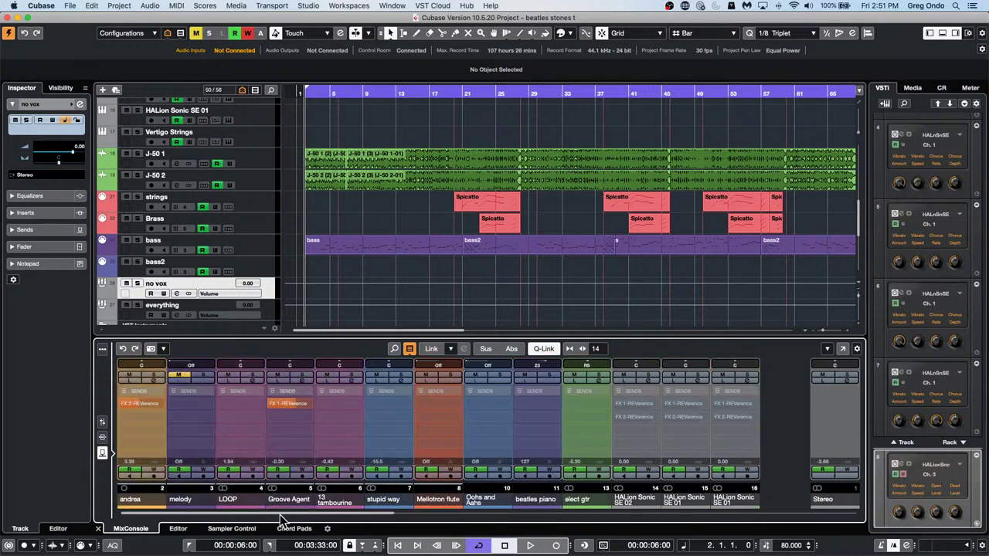
{"action": "left_click", "coordinate": [147, 501]}
{"action": "left_click_drag", "start_coordinate": [230, 517], "coordinate": [696, 534]}
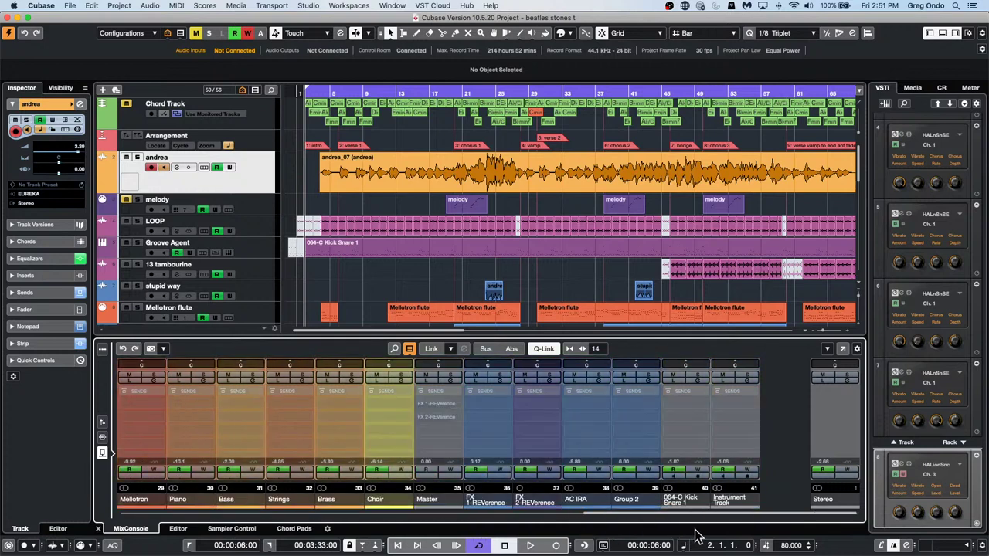
{"action": "left_click", "coordinate": [730, 501]}
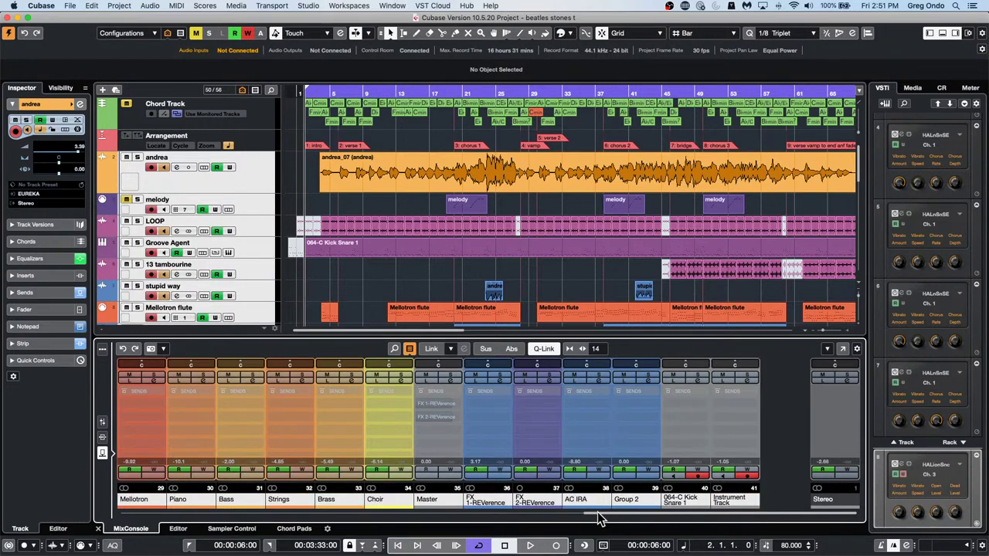
{"action": "left_click_drag", "start_coordinate": [601, 518], "coordinate": [412, 516]}
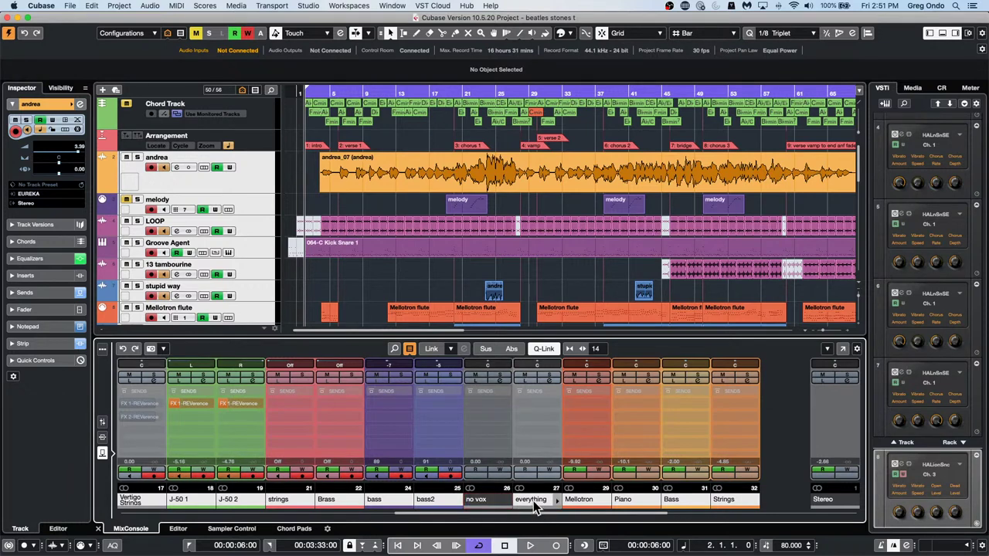
Assign a send to the no vox group on all selected channels and activate it.
{"action": "left_click", "coordinate": [160, 435]}
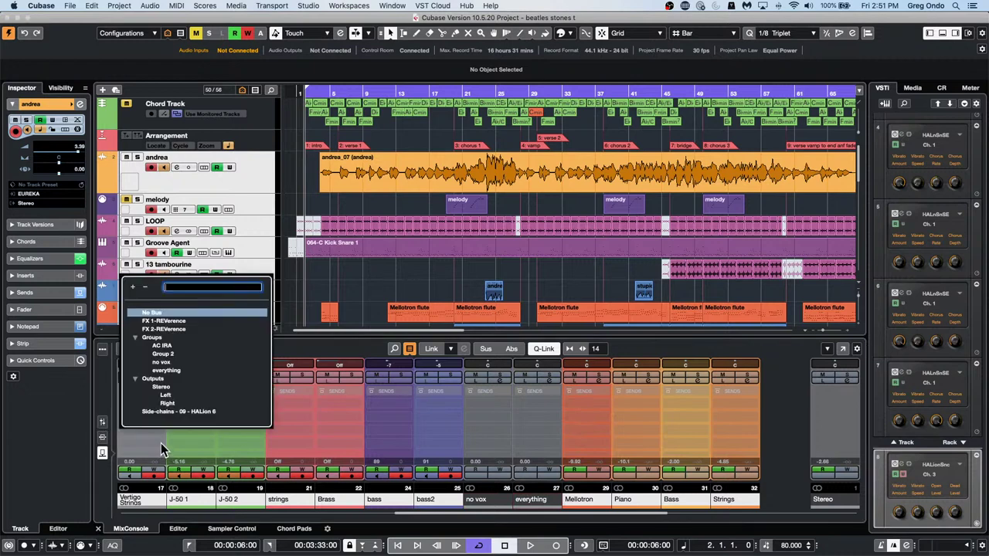
{"action": "left_click", "coordinate": [165, 362]}
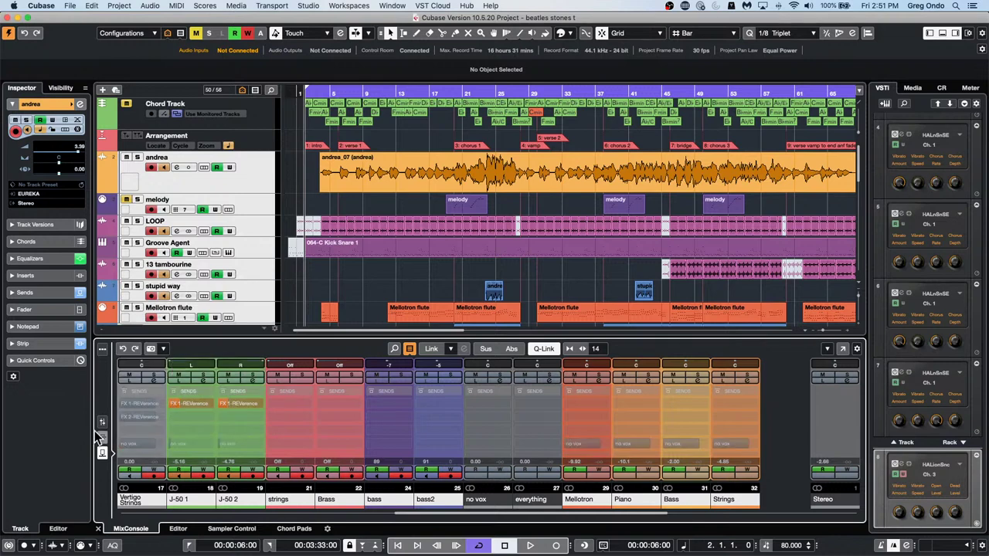
{"action": "left_click", "coordinate": [122, 444]}
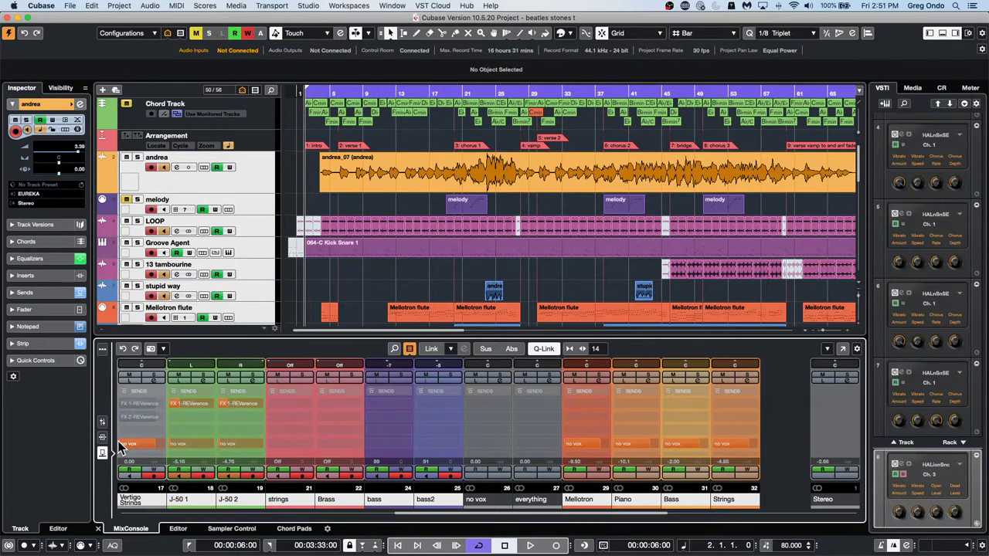
Set the no vox send level to 0 on all selected channels using absolute linking.
{"action": "mouse_move", "coordinate": [127, 448]}
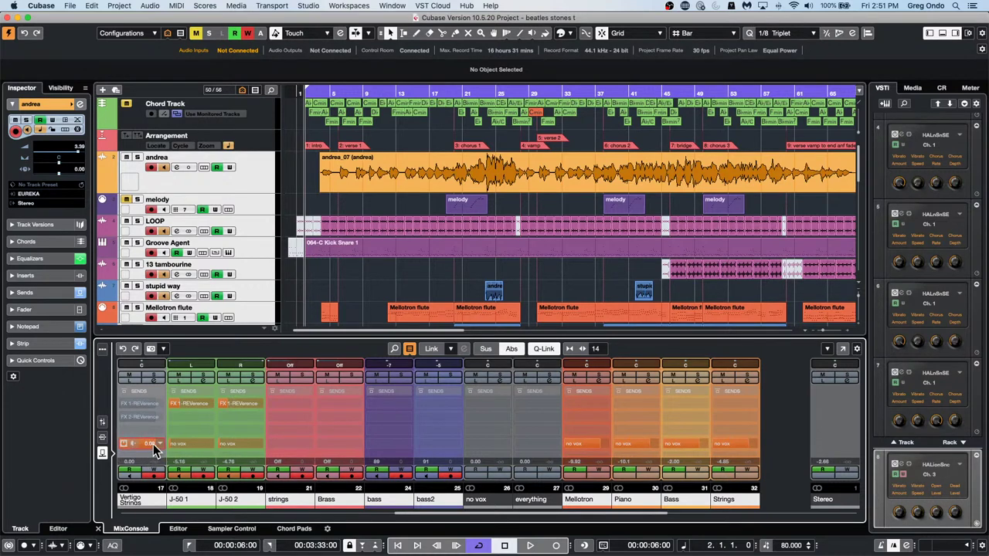
{"action": "mouse_move", "coordinate": [177, 448]}
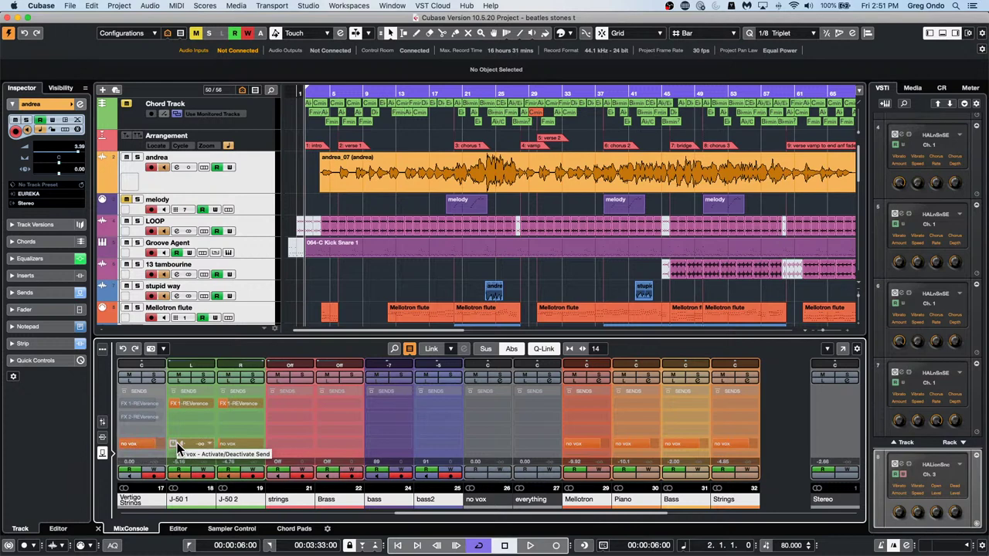
{"action": "double_click", "coordinate": [200, 443]}
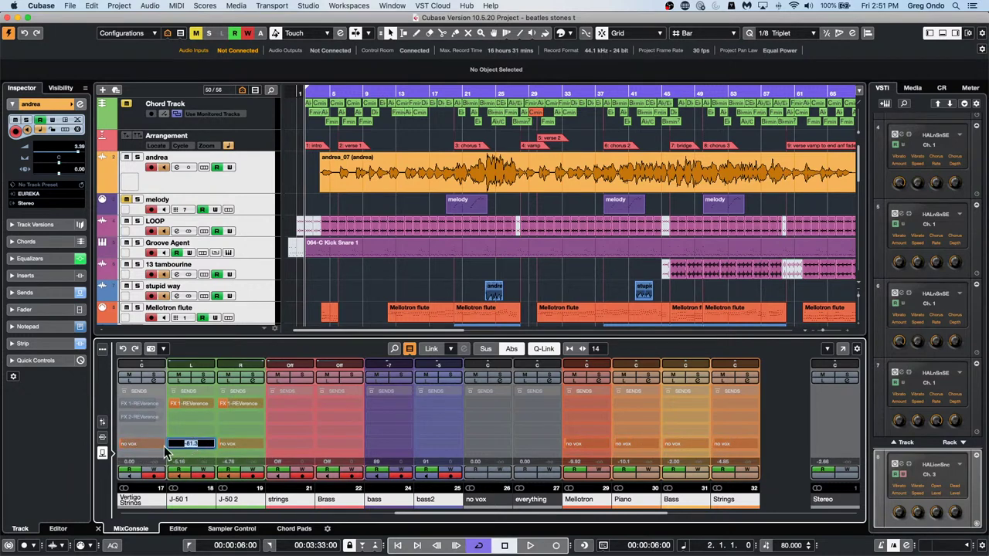
{"action": "type", "text": "0"}
{"action": "key", "text": "Return"}
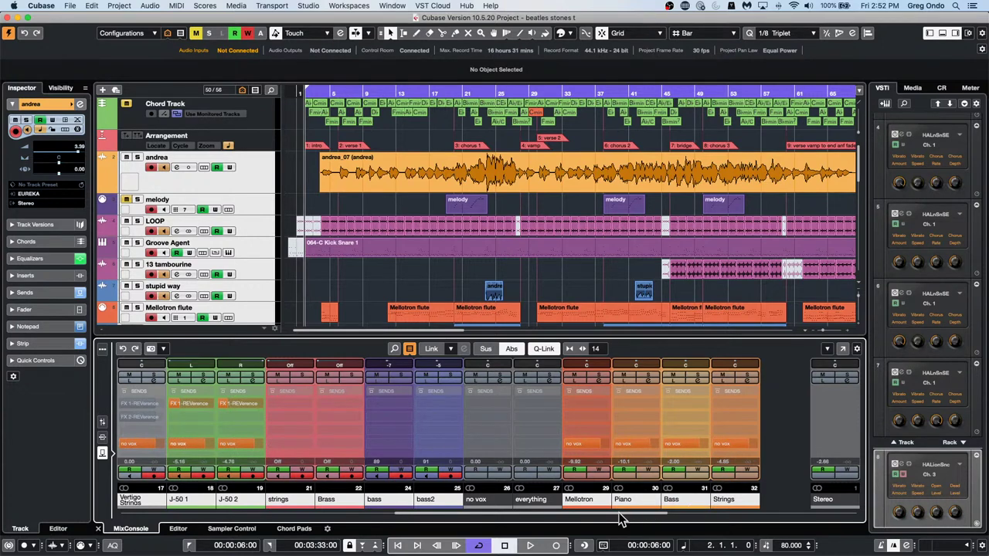
Set up a multiple-channel audio mixdown export that includes the no vox and everything groups, and leave it without exporting.
{"action": "left_click", "coordinate": [498, 500]}
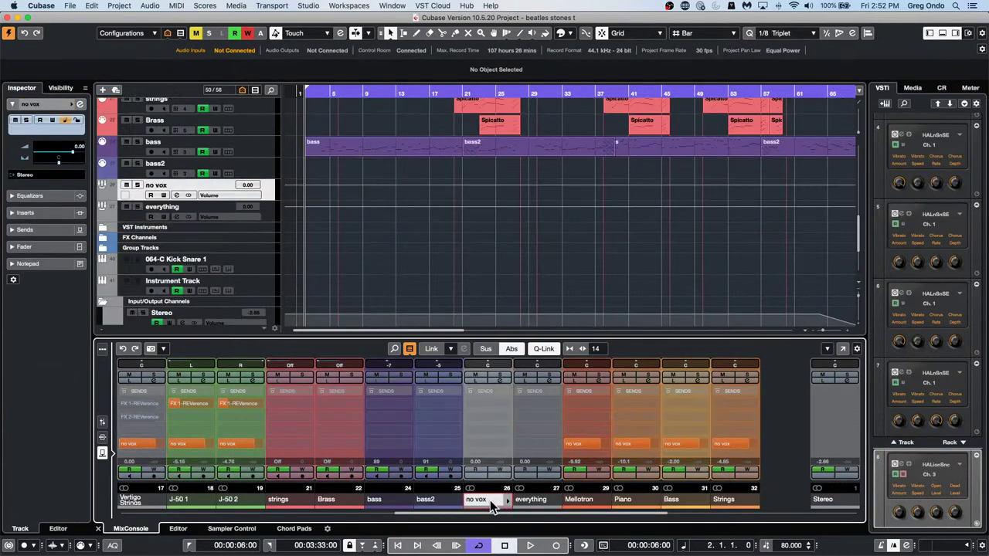
{"action": "left_click", "coordinate": [529, 499]}
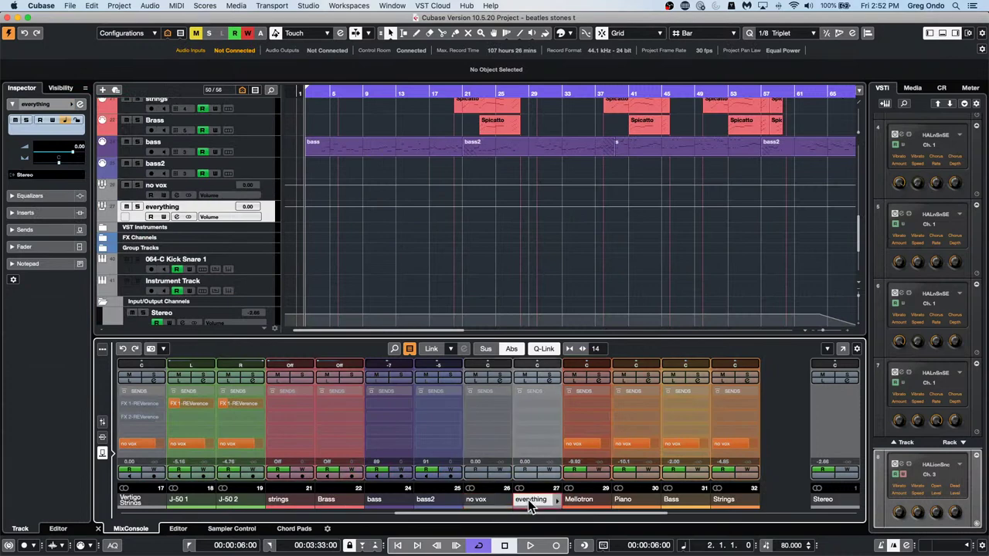
{"action": "left_click", "coordinate": [70, 6]}
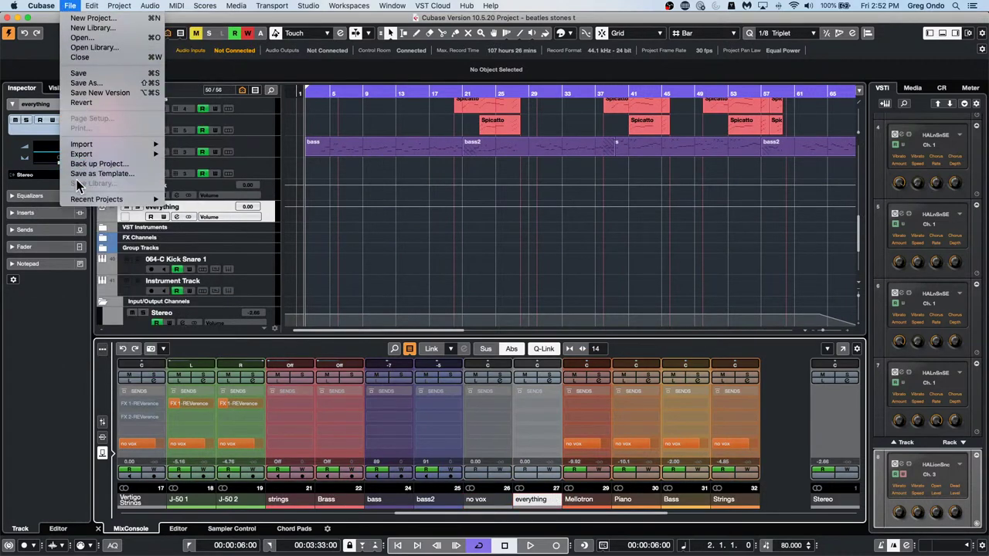
{"action": "mouse_move", "coordinate": [81, 153]}
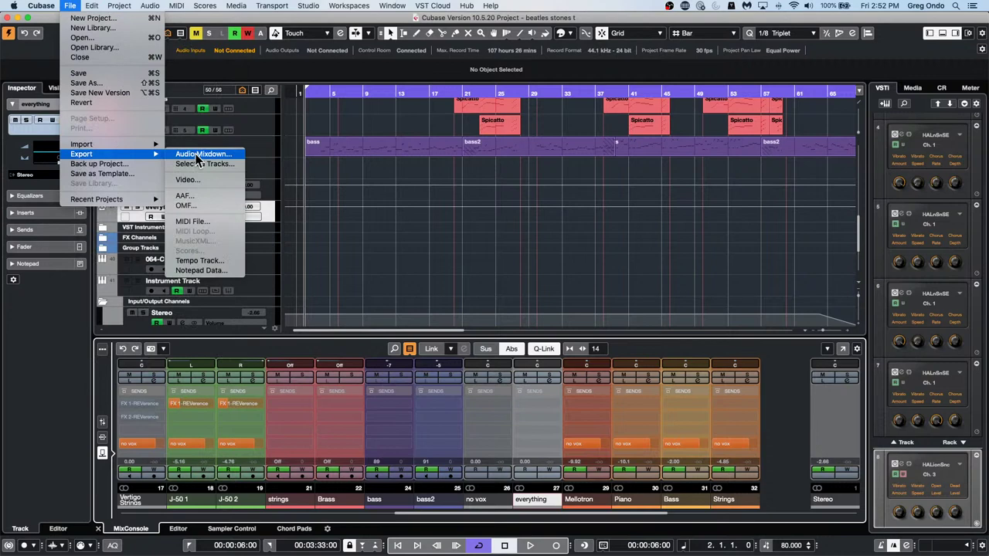
{"action": "left_click", "coordinate": [199, 155]}
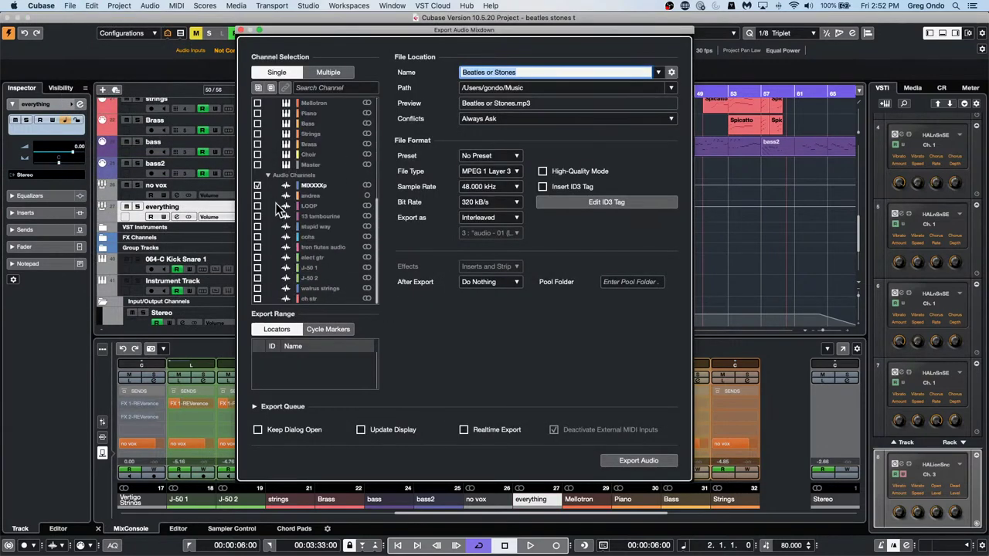
{"action": "left_click", "coordinate": [337, 72]}
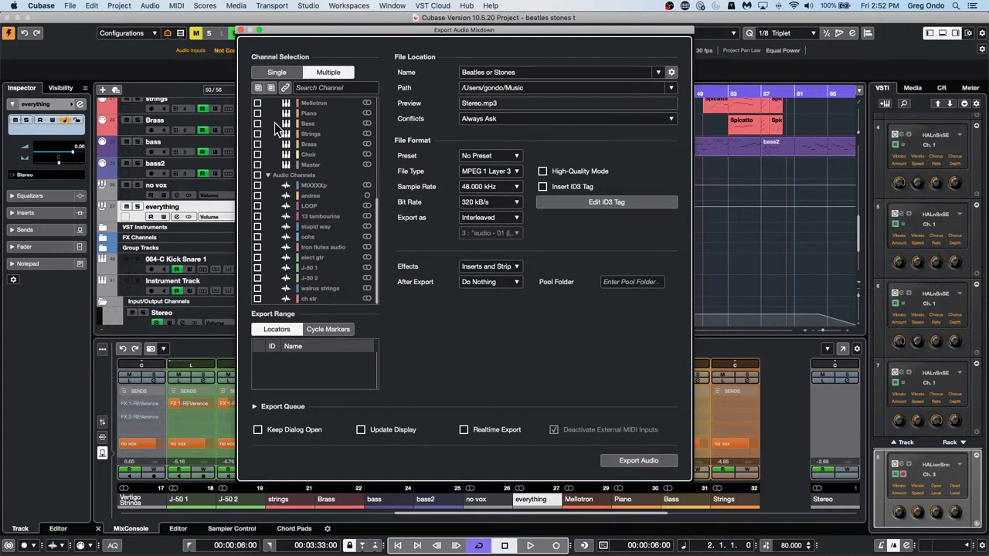
{"action": "scroll", "coordinate": [276, 128], "scroll_direction": "up", "scroll_amount": 5}
{"action": "scroll", "coordinate": [278, 132], "scroll_direction": "up", "scroll_amount": 5}
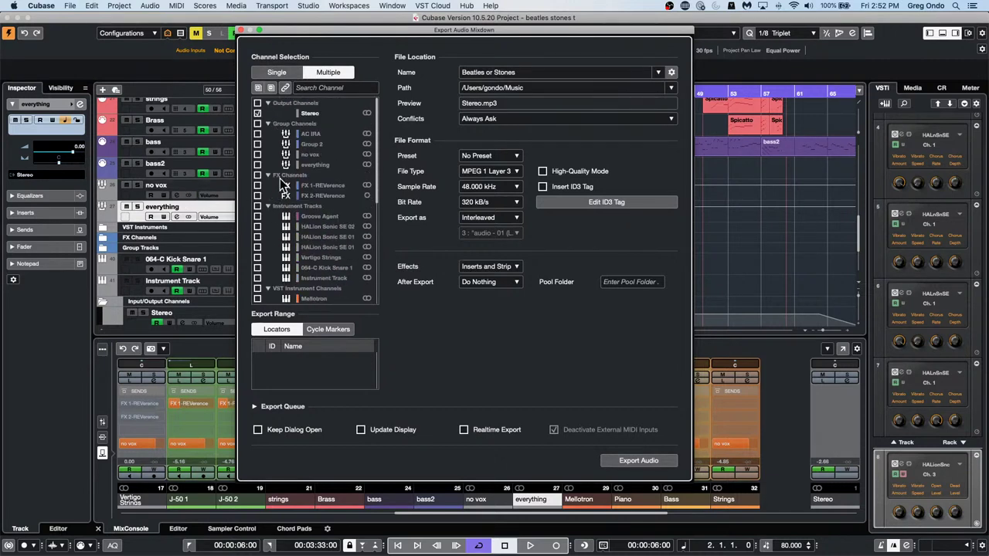
{"action": "left_click", "coordinate": [258, 154]}
{"action": "left_click", "coordinate": [258, 165]}
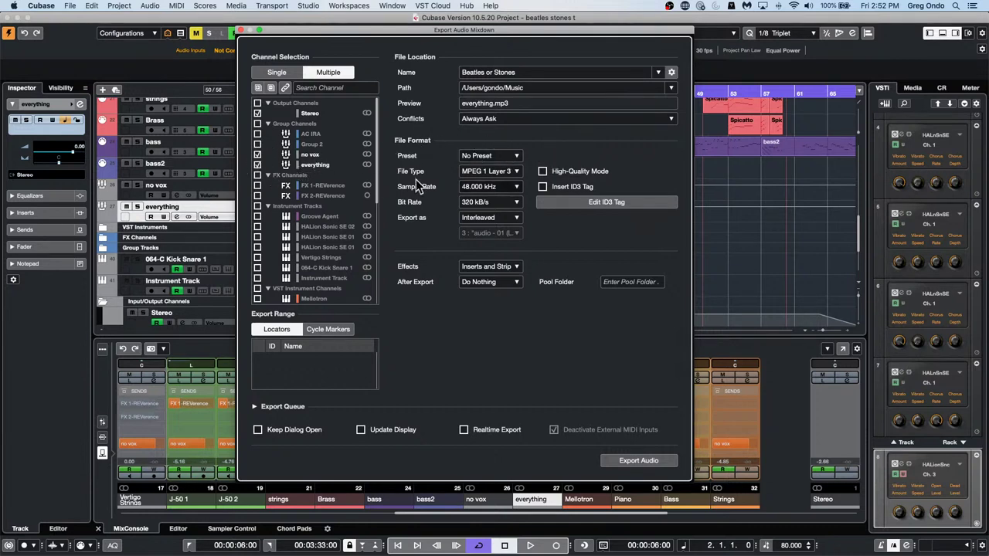
{"action": "left_click", "coordinate": [241, 30]}
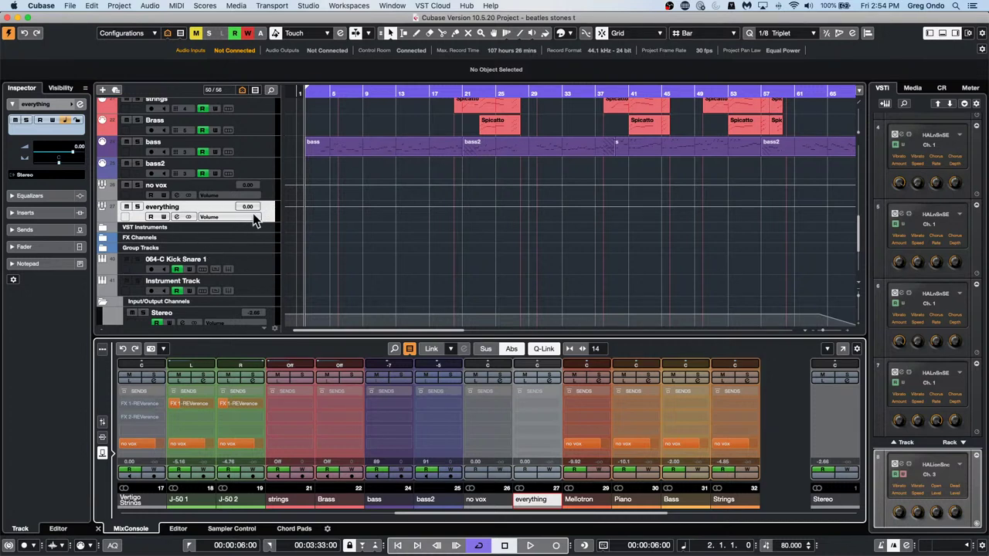
Select the bass track and look at its HALion Sonic instrument settings.
{"action": "left_click", "coordinate": [270, 148]}
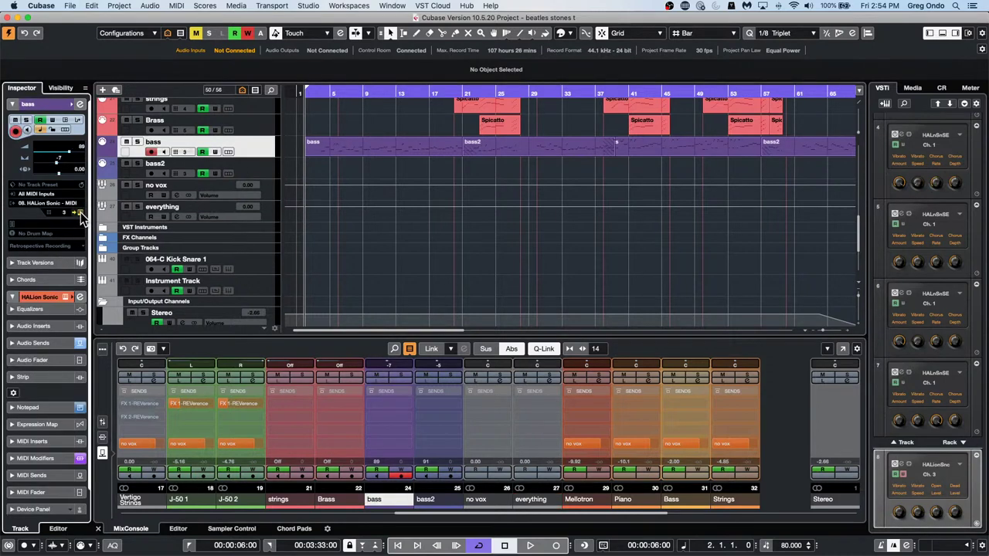
{"action": "left_click", "coordinate": [80, 214]}
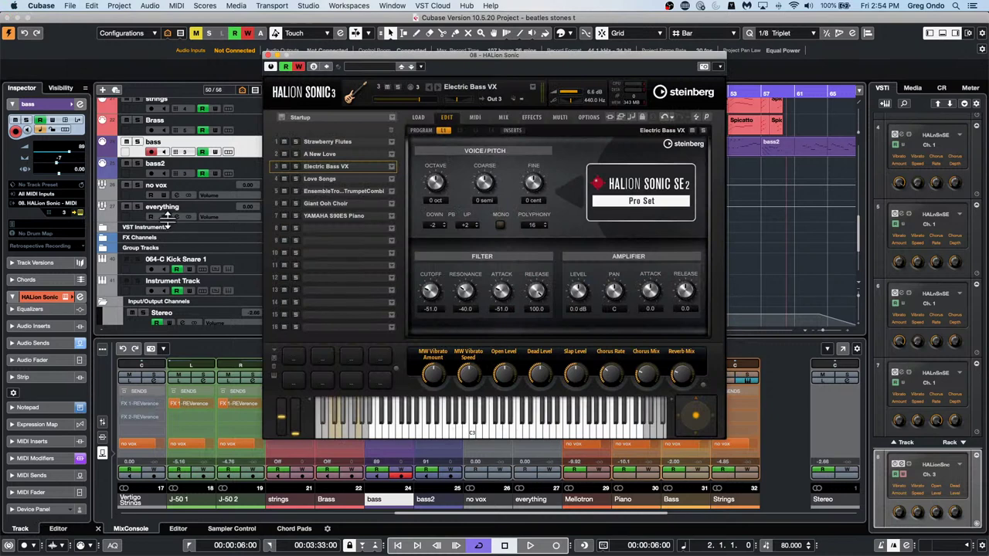
{"action": "left_click", "coordinate": [245, 153]}
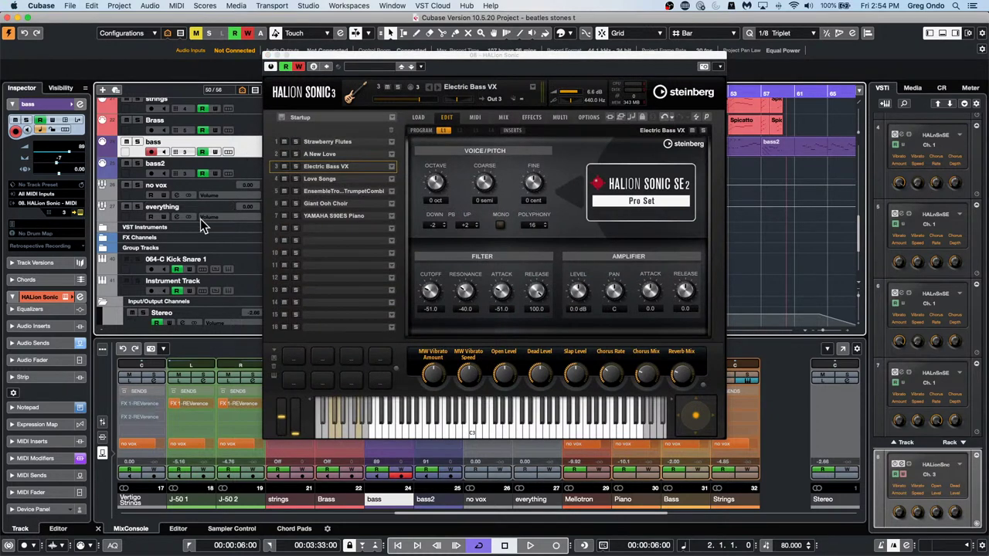
{"action": "left_click", "coordinate": [268, 56]}
Open the channel settings of the orange vocal track and load Compressor in its first insert slot.
{"action": "scroll", "coordinate": [251, 147], "scroll_direction": "up", "scroll_amount": 10}
{"action": "left_click", "coordinate": [259, 174]}
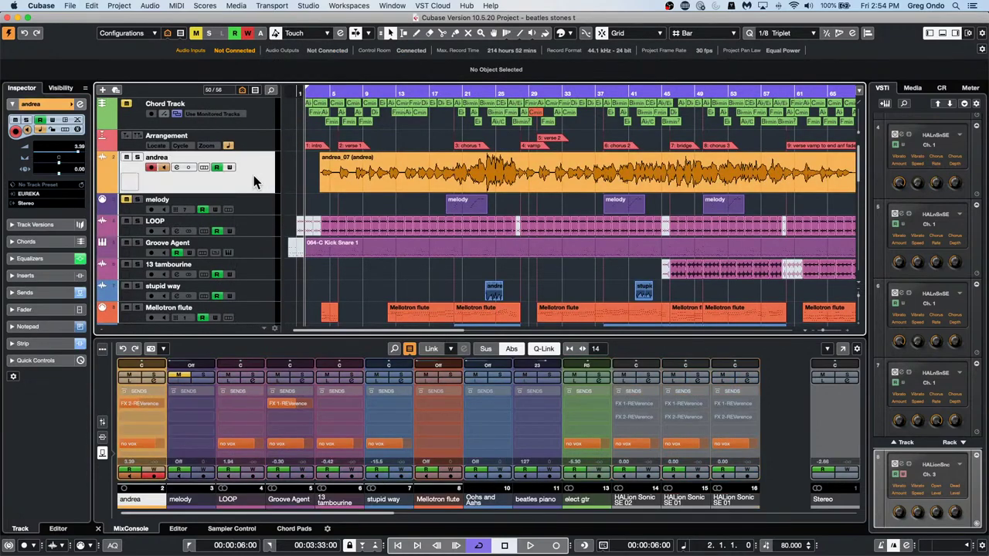
{"action": "left_click", "coordinate": [79, 105]}
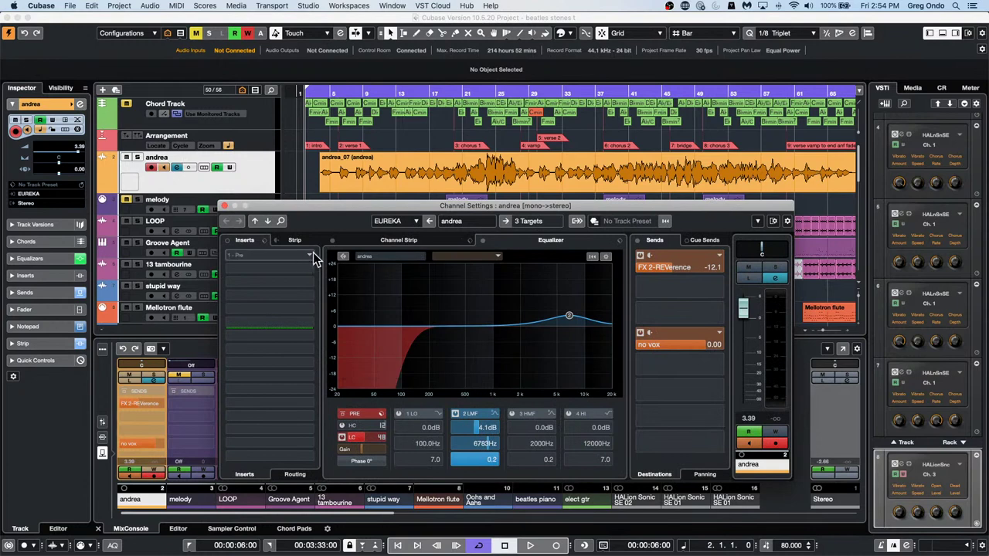
{"action": "left_click", "coordinate": [312, 257]}
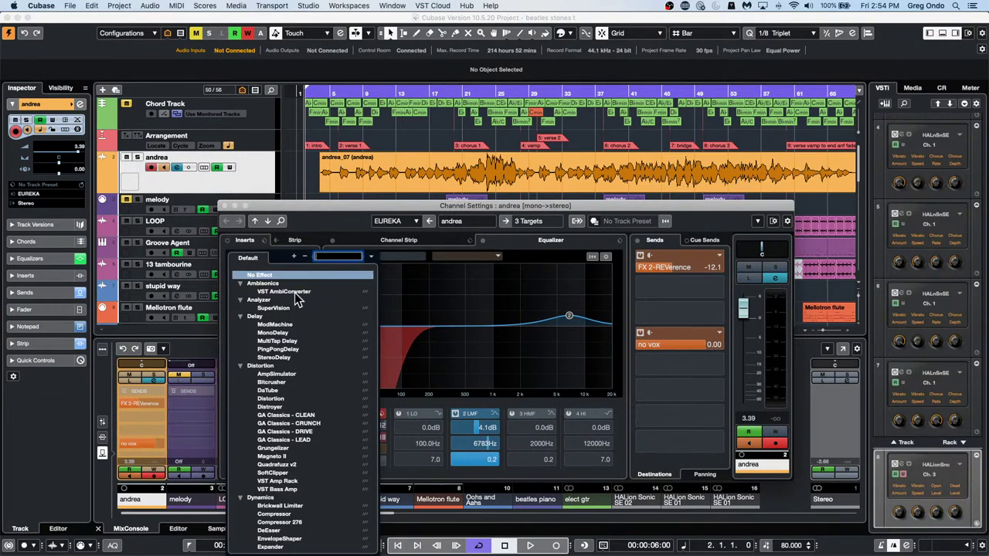
{"action": "left_click", "coordinate": [279, 514]}
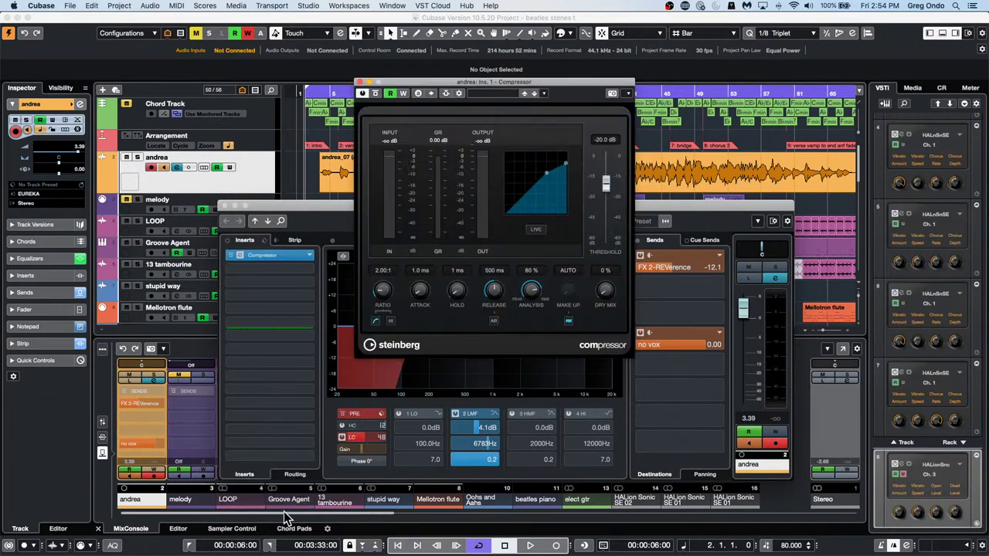
Examine the vocal Compressor's side-chain routing options and close the plug-in and channel settings.
{"action": "left_click", "coordinate": [459, 94]}
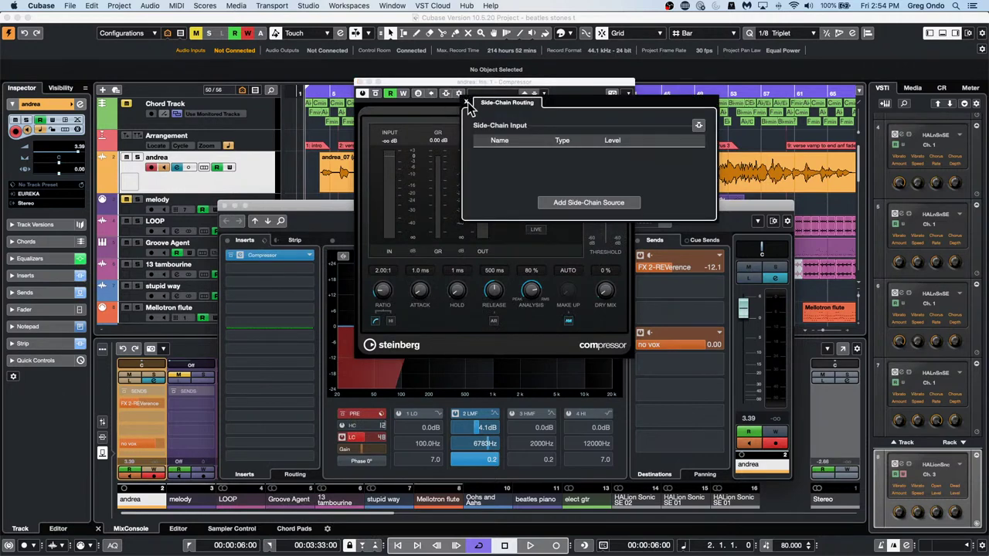
{"action": "left_click", "coordinate": [466, 102]}
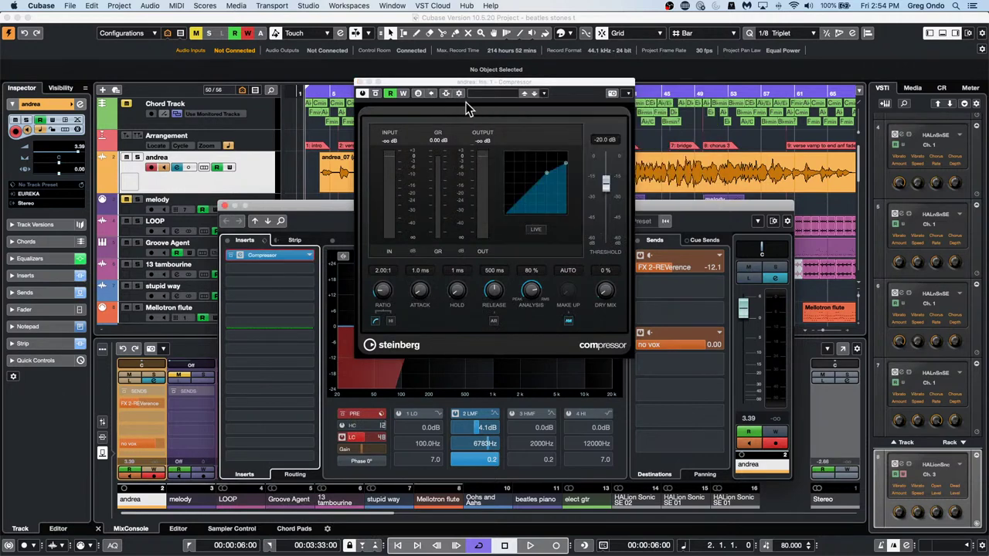
{"action": "left_click", "coordinate": [359, 82]}
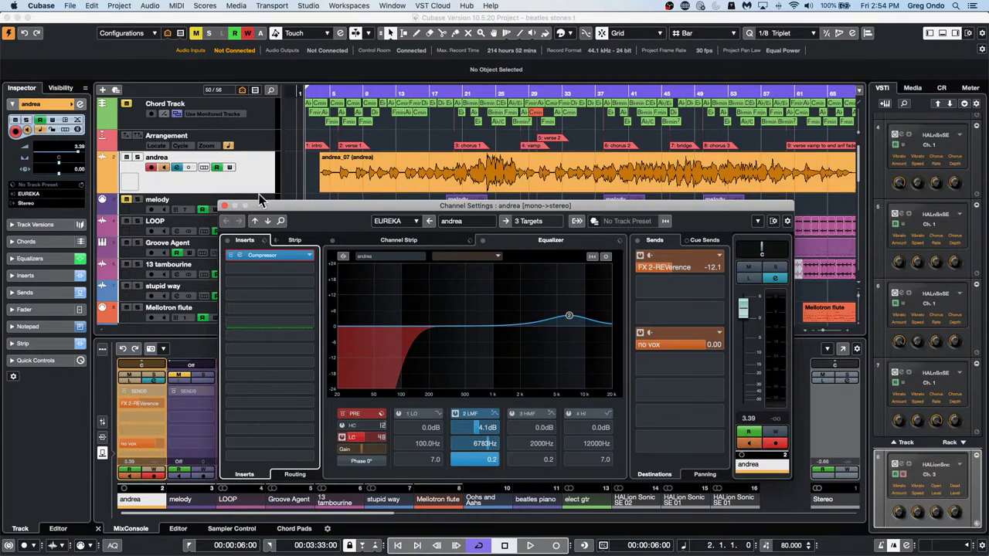
{"action": "left_click", "coordinate": [224, 207]}
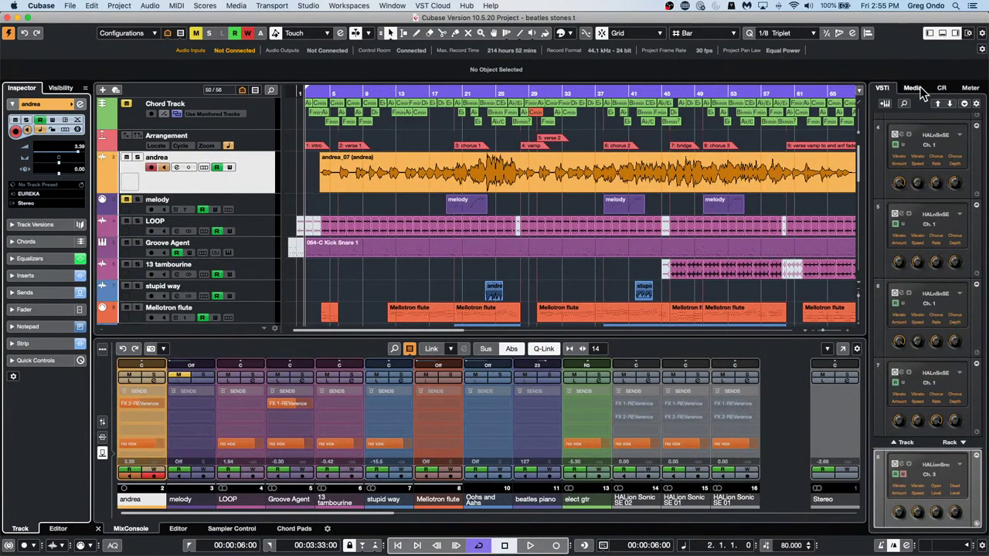
Load MultibandCompressor in the fifth insert slot of the Control Room's Phones channel and close the plug-in window.
{"action": "left_click", "coordinate": [942, 88]}
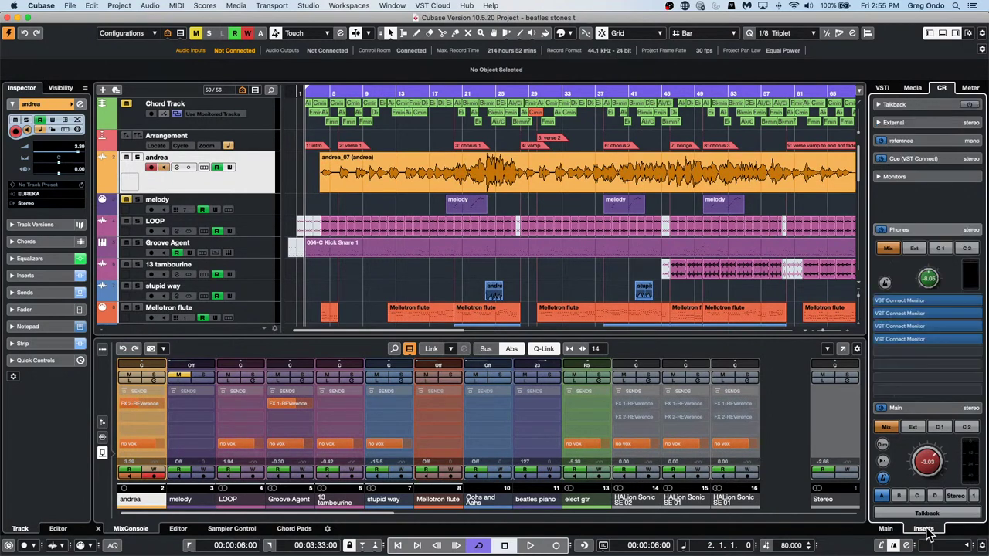
{"action": "left_click", "coordinate": [929, 352]}
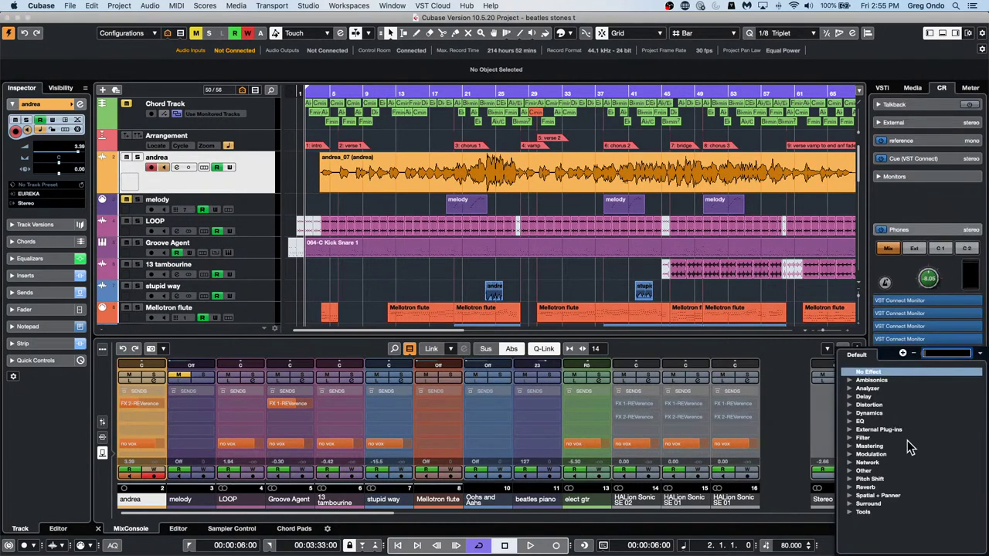
{"action": "left_click", "coordinate": [851, 413]}
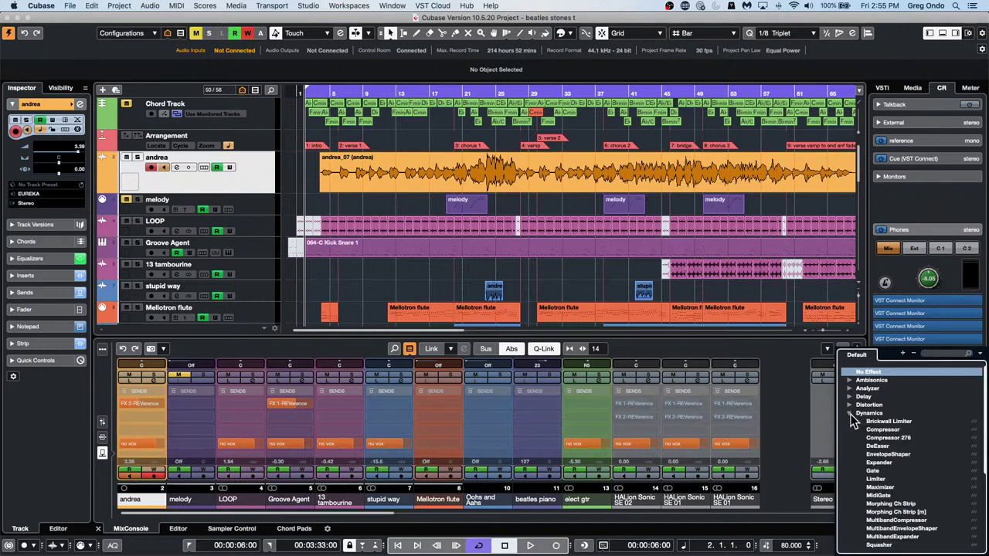
{"action": "left_click", "coordinate": [918, 520]}
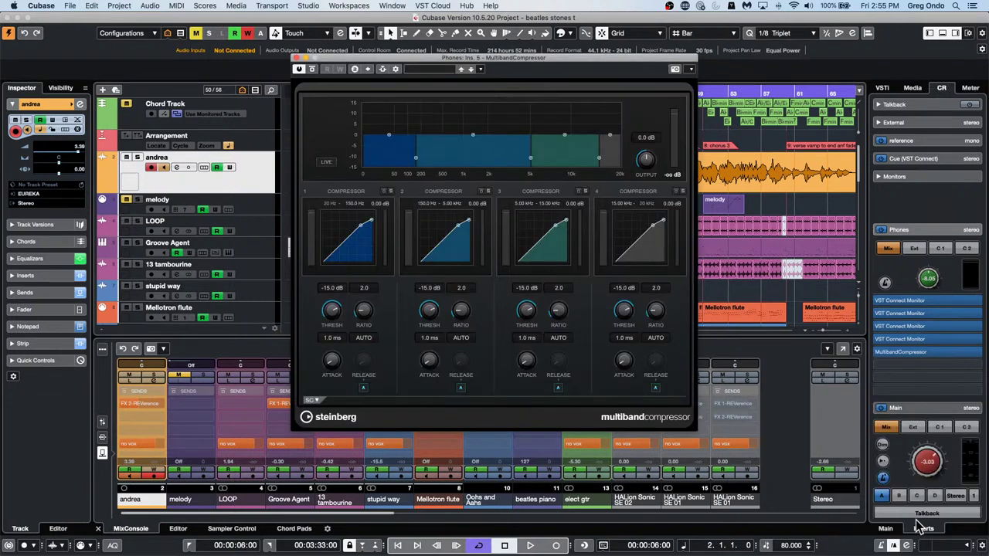
{"action": "left_click_drag", "start_coordinate": [433, 62], "coordinate": [739, 124]}
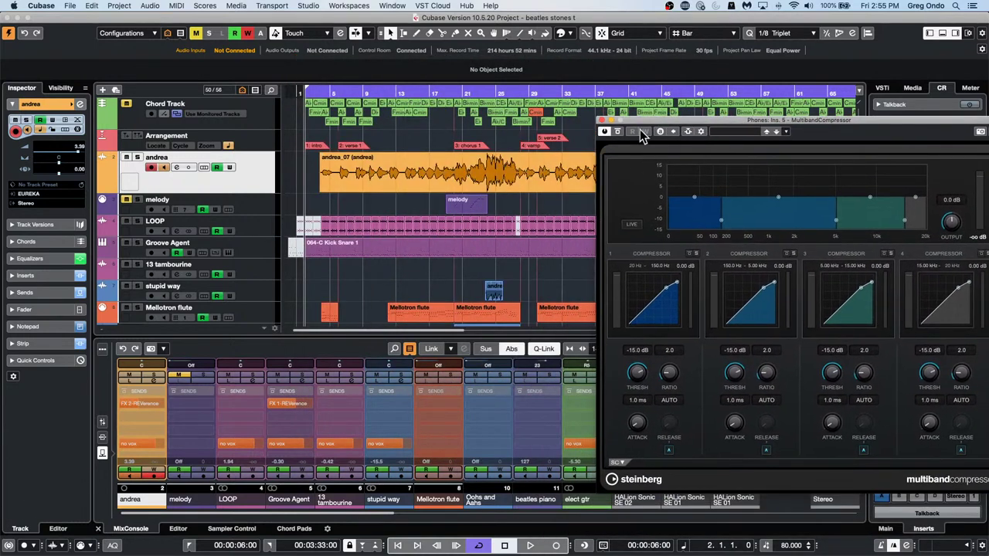
{"action": "left_click_drag", "start_coordinate": [640, 130], "coordinate": [540, 106]}
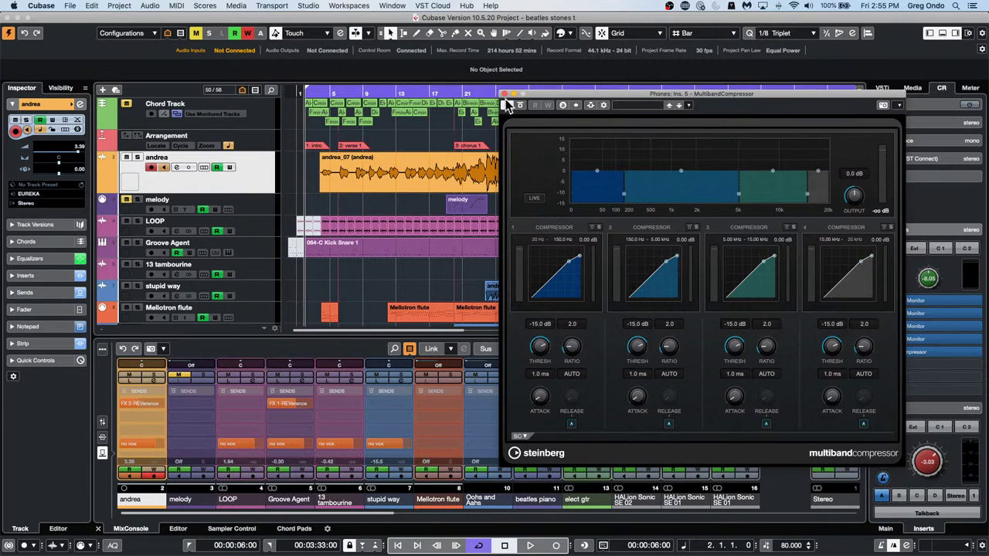
{"action": "left_click", "coordinate": [505, 95]}
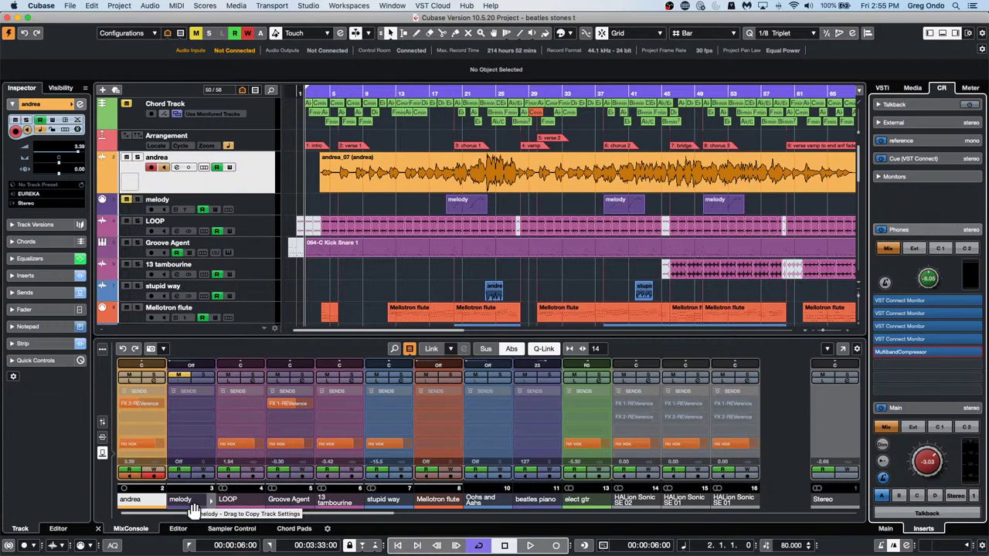
Toggle Constrain Delay Compensation on and off repeatedly for the project.
{"action": "left_click", "coordinate": [8, 545]}
{"action": "left_click", "coordinate": [7, 546]}
{"action": "left_click", "coordinate": [8, 545]}
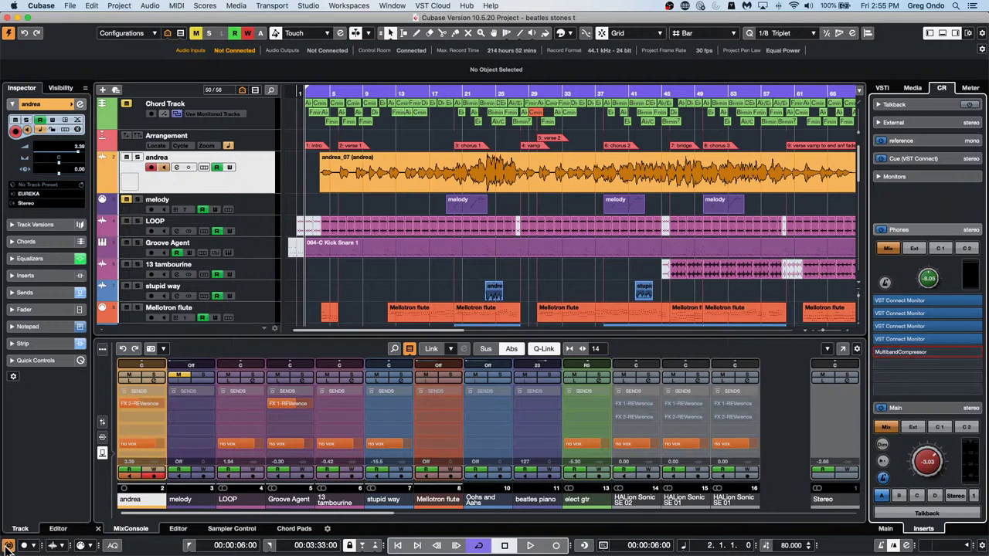
{"action": "left_click", "coordinate": [7, 546]}
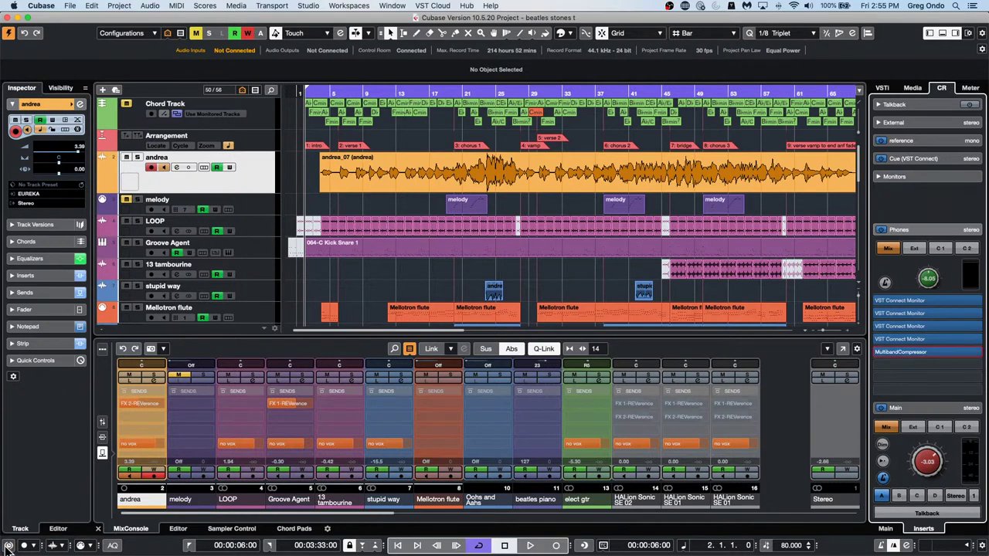
{"action": "left_click", "coordinate": [8, 546]}
{"action": "left_click", "coordinate": [8, 545]}
{"action": "left_click", "coordinate": [8, 546]}
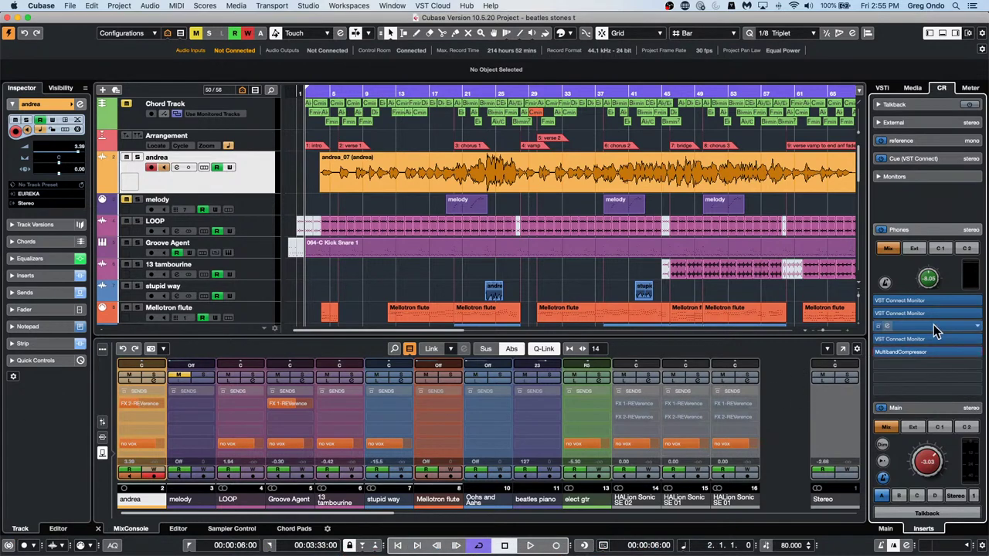
Create a new empty project in the JAN folder.
{"action": "scroll", "coordinate": [728, 323], "scroll_direction": "down", "scroll_amount": 3}
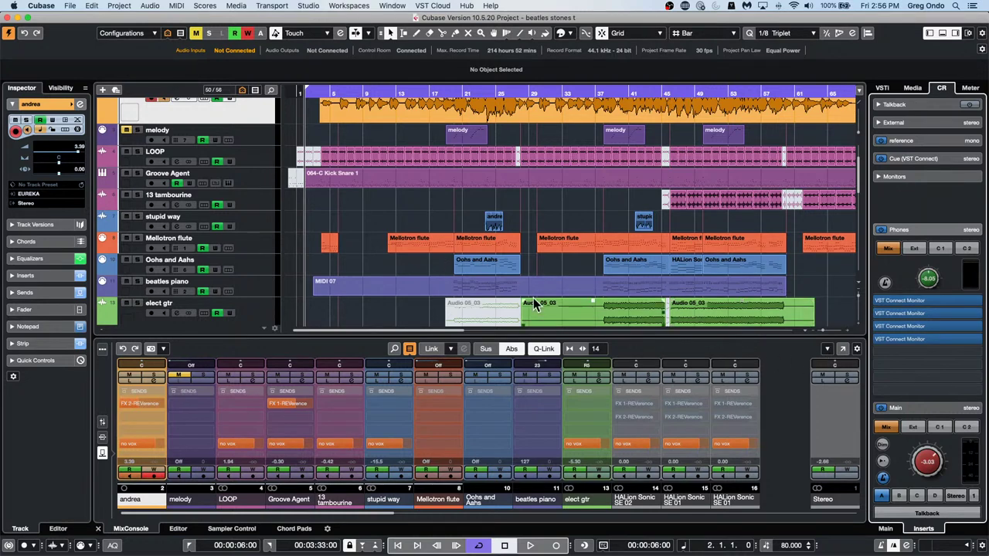
{"action": "left_click", "coordinate": [72, 6]}
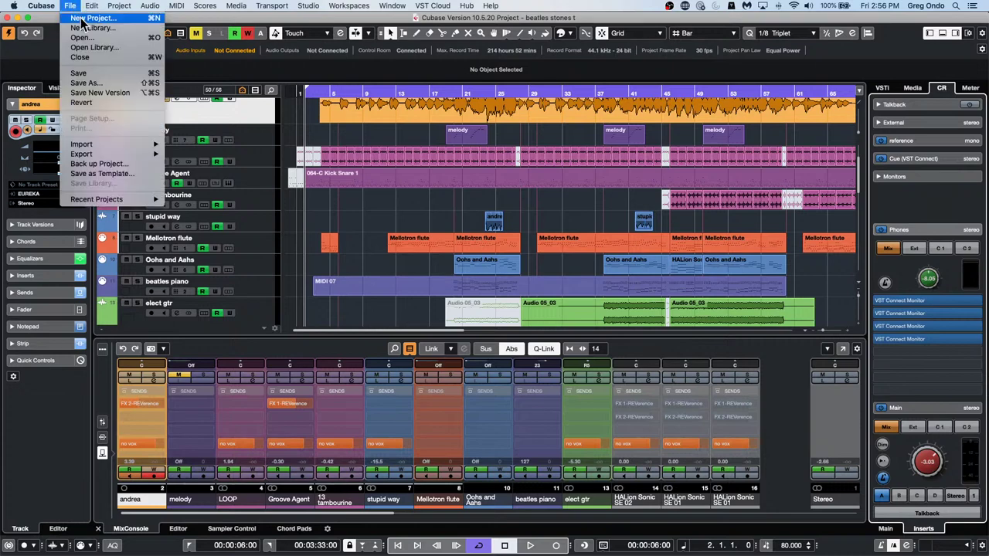
{"action": "left_click", "coordinate": [82, 18]}
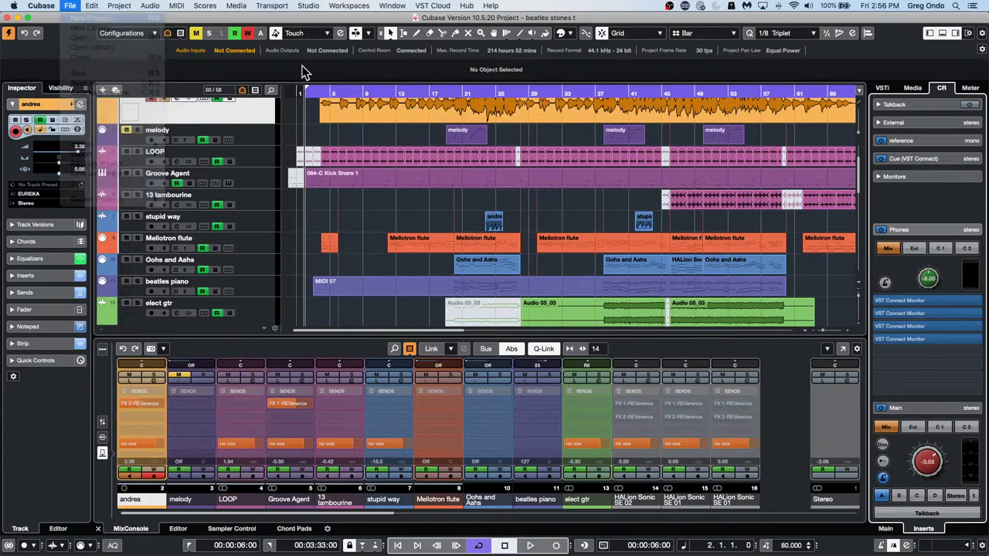
{"action": "left_click", "coordinate": [805, 421]}
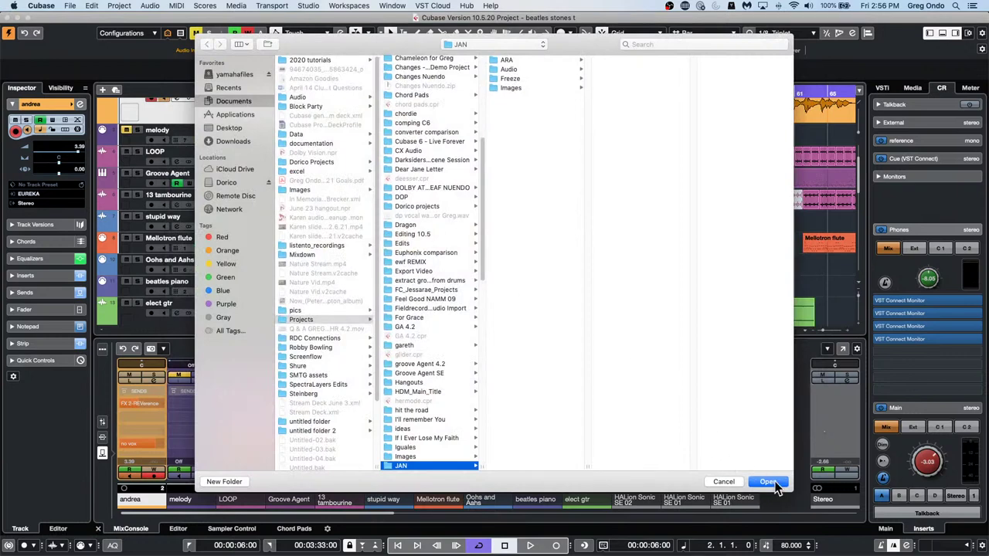
{"action": "left_click", "coordinate": [774, 481]}
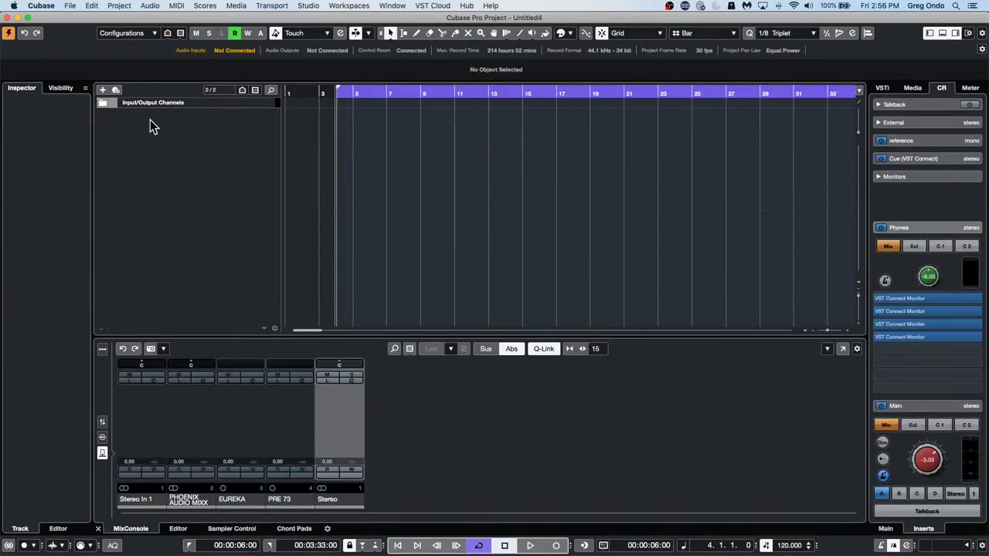
Add one instrument track using Retrologue with stereo audio outputs.
{"action": "right_click", "coordinate": [150, 120]}
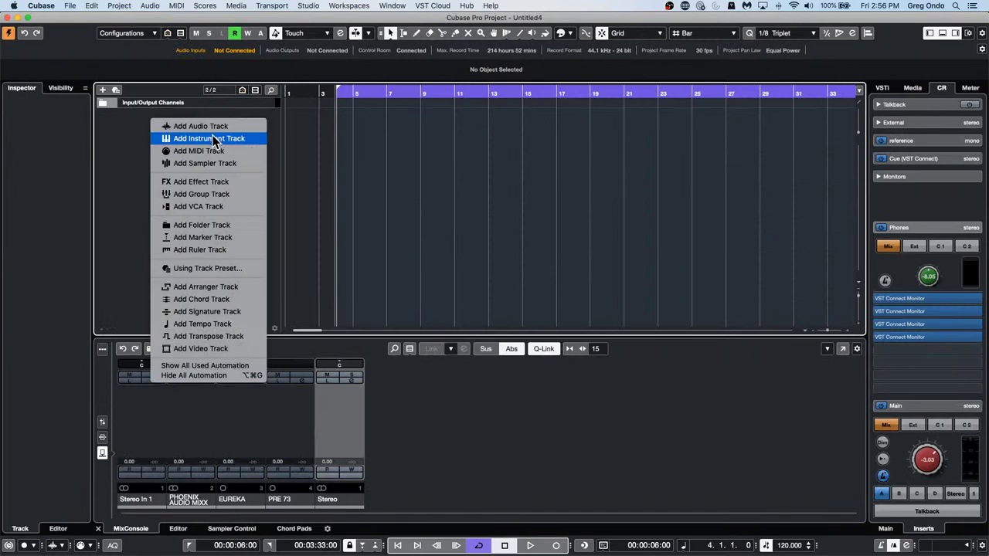
{"action": "left_click", "coordinate": [212, 137]}
{"action": "left_click", "coordinate": [568, 188]}
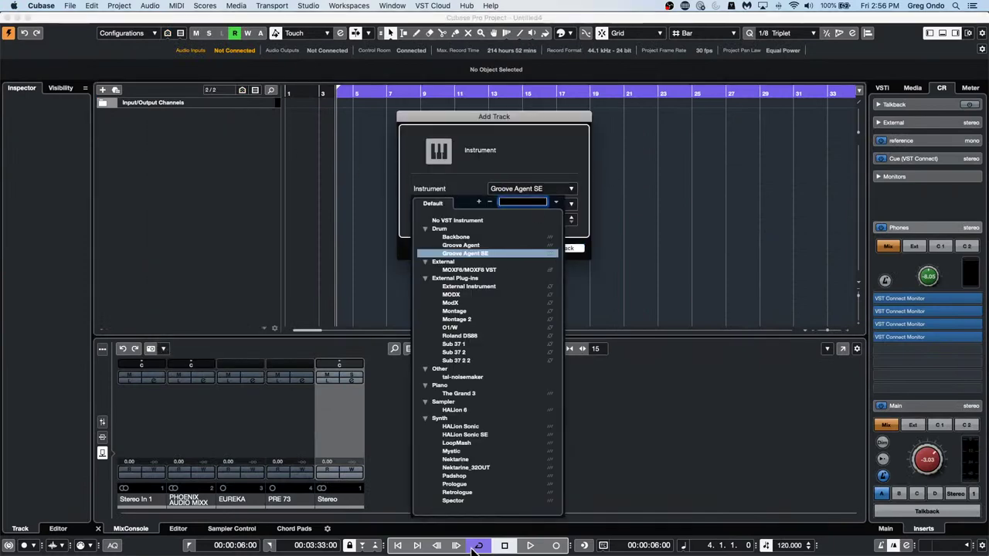
{"action": "left_click", "coordinate": [455, 492]}
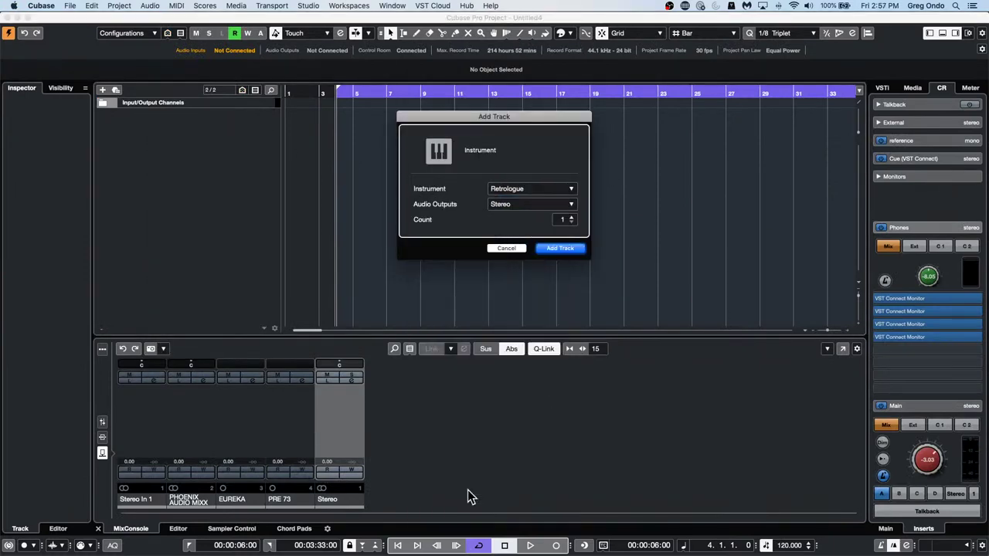
{"action": "left_click", "coordinate": [561, 248]}
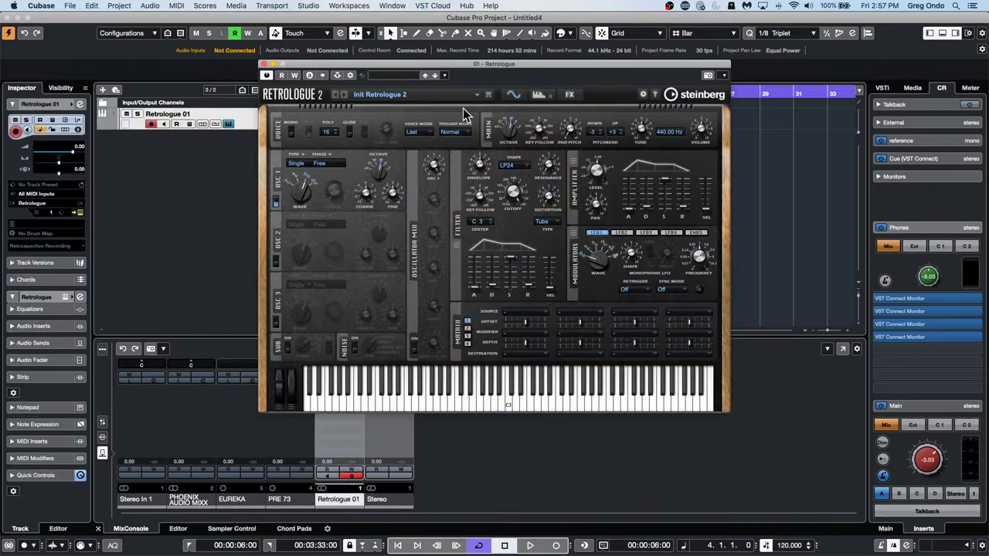
Load the Adrenaline Rush preset in Retrologue and audition a low note on its keyboard.
{"action": "left_click", "coordinate": [397, 94]}
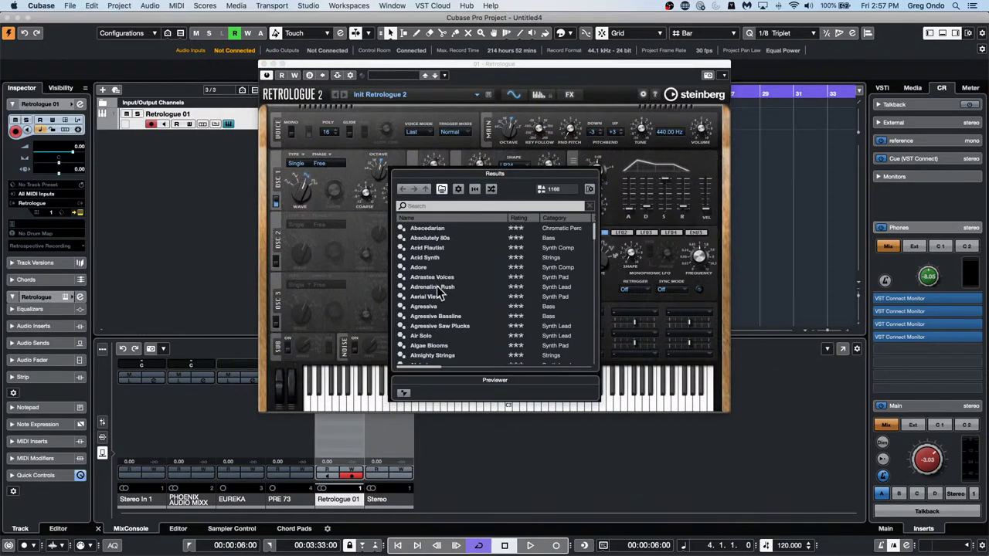
{"action": "double_click", "coordinate": [454, 286]}
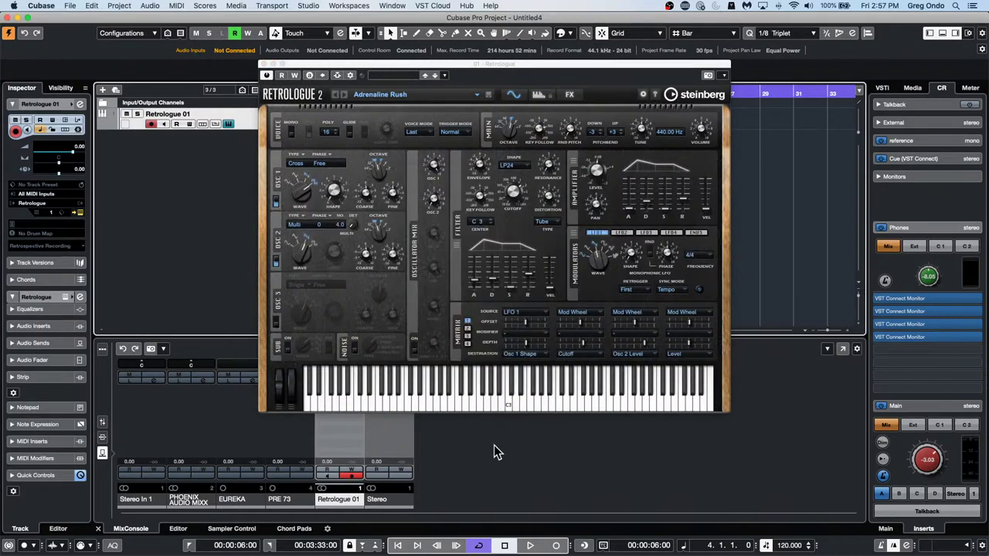
{"action": "left_click", "coordinate": [421, 406]}
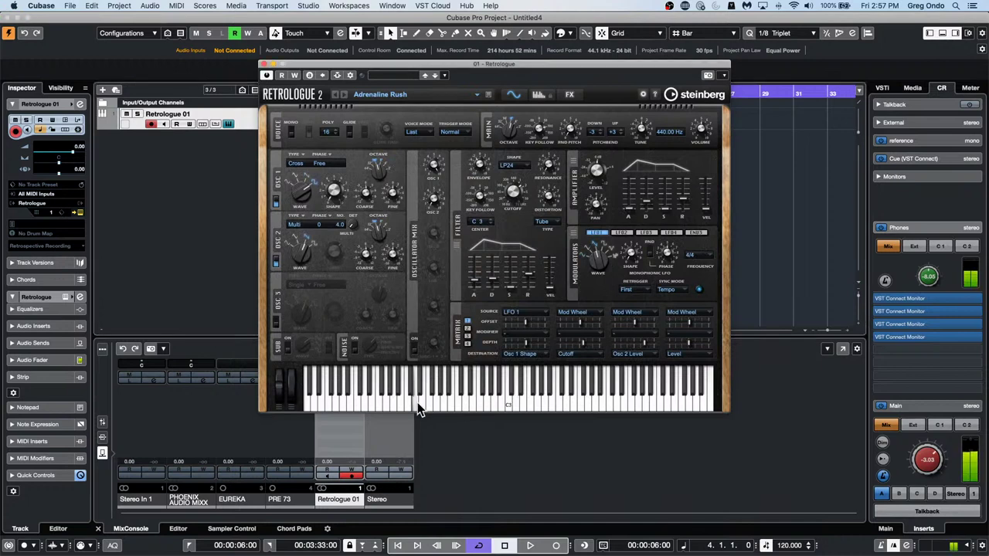
Add a stereo group channel to the selected Retrologue channel, created outside a folder and left unnamed.
{"action": "right_click", "coordinate": [178, 164]}
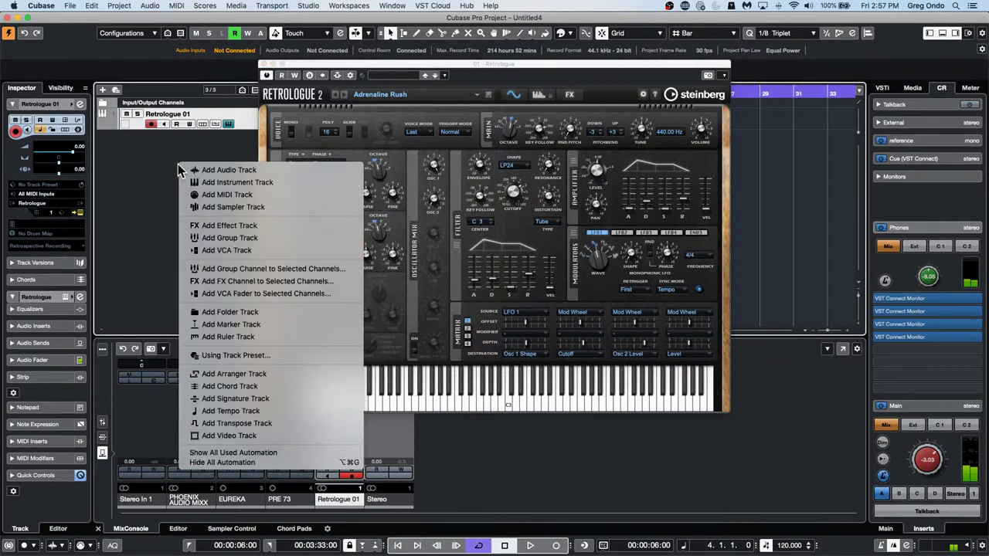
{"action": "left_click", "coordinate": [303, 269]}
{"action": "left_click", "coordinate": [523, 226]}
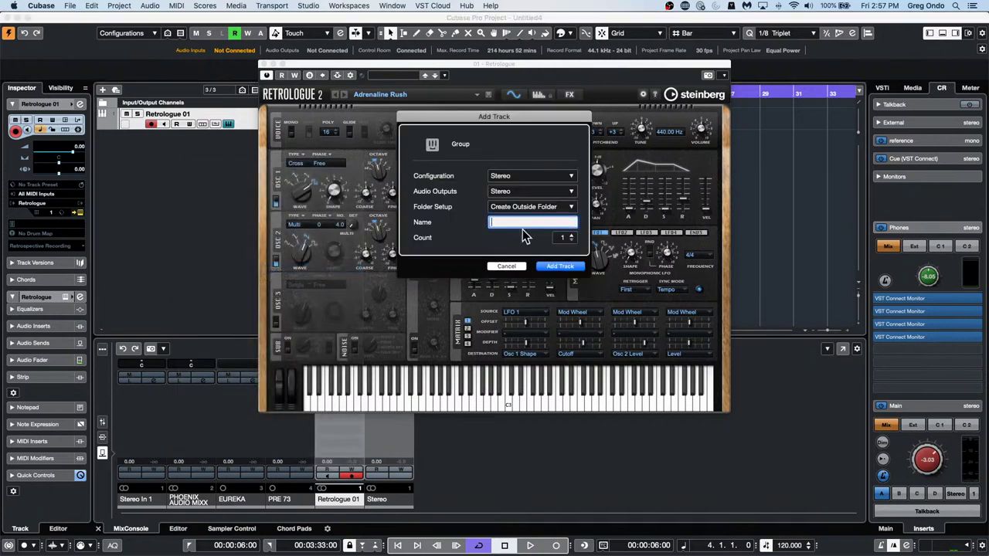
{"action": "left_click", "coordinate": [573, 268]}
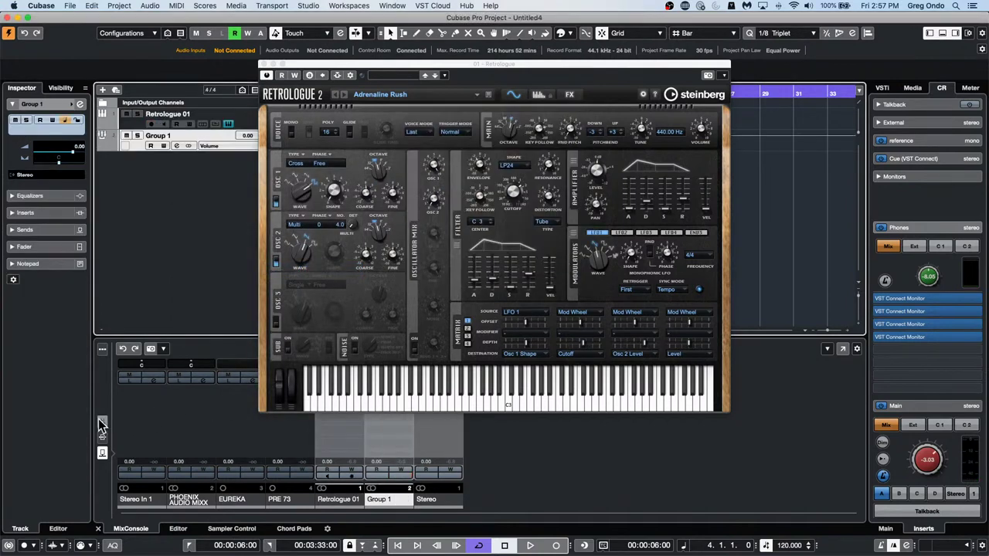
Show the mixer faders, move the Retrologue window clear of them, and play notes to check the group's signal.
{"action": "left_click", "coordinate": [517, 397]}
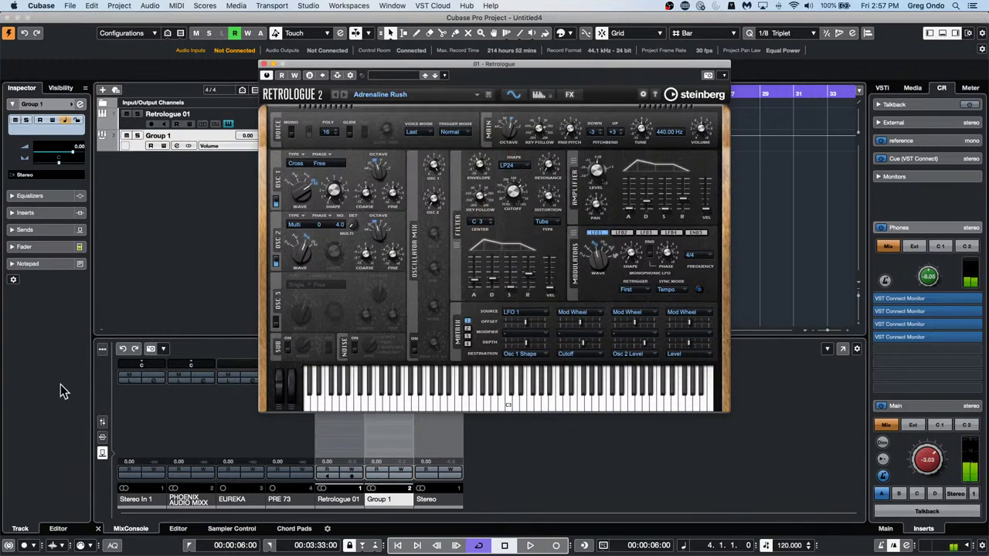
{"action": "left_click", "coordinate": [104, 426]}
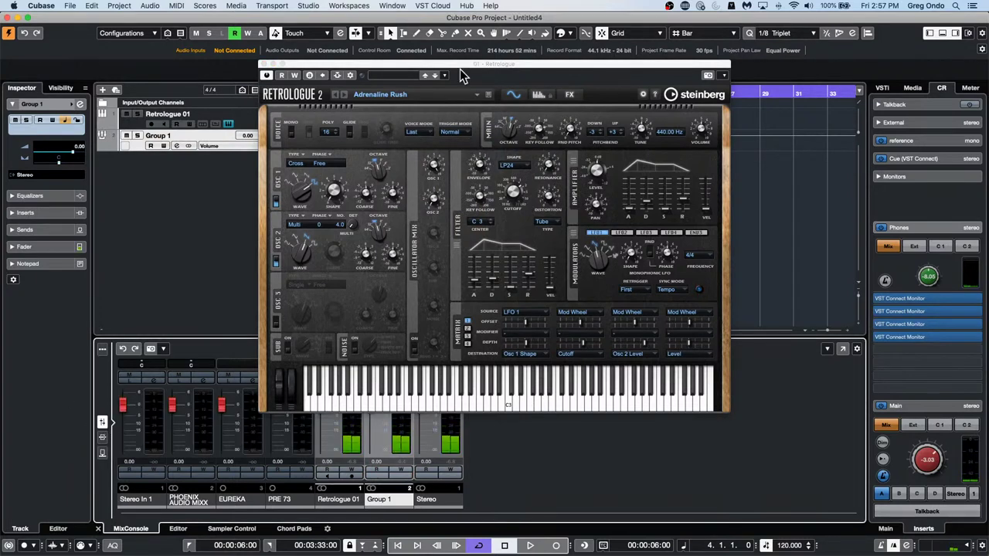
{"action": "left_click_drag", "start_coordinate": [460, 69], "coordinate": [748, 75]}
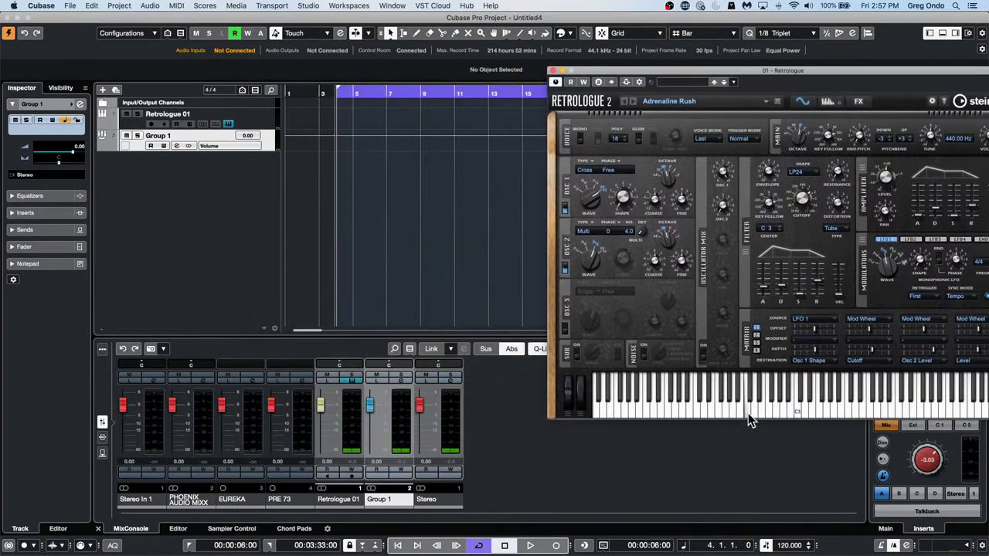
{"action": "left_click", "coordinate": [748, 415]}
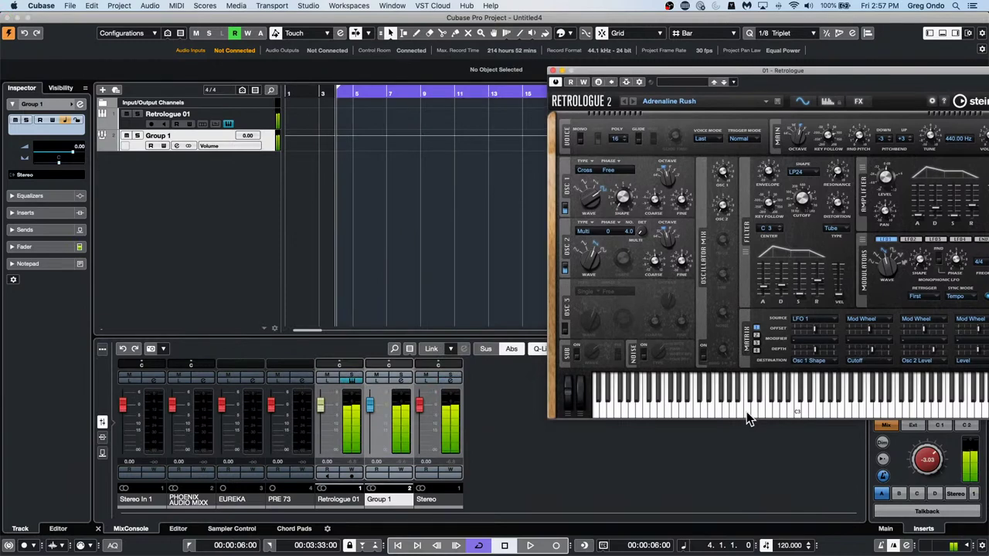
Add one instrument track using Padshop with stereo audio outputs.
{"action": "right_click", "coordinate": [216, 207]}
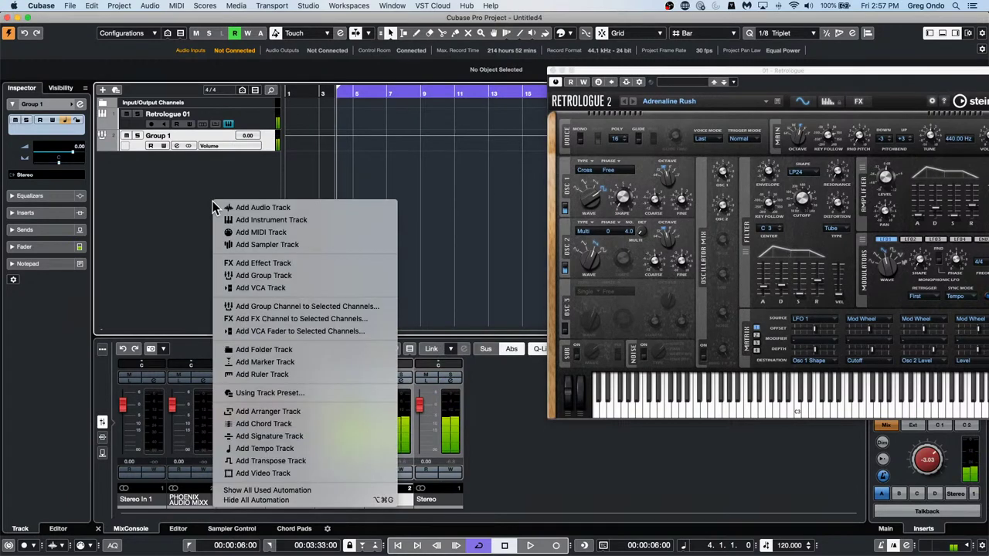
{"action": "left_click", "coordinate": [302, 219]}
{"action": "left_click", "coordinate": [516, 189]}
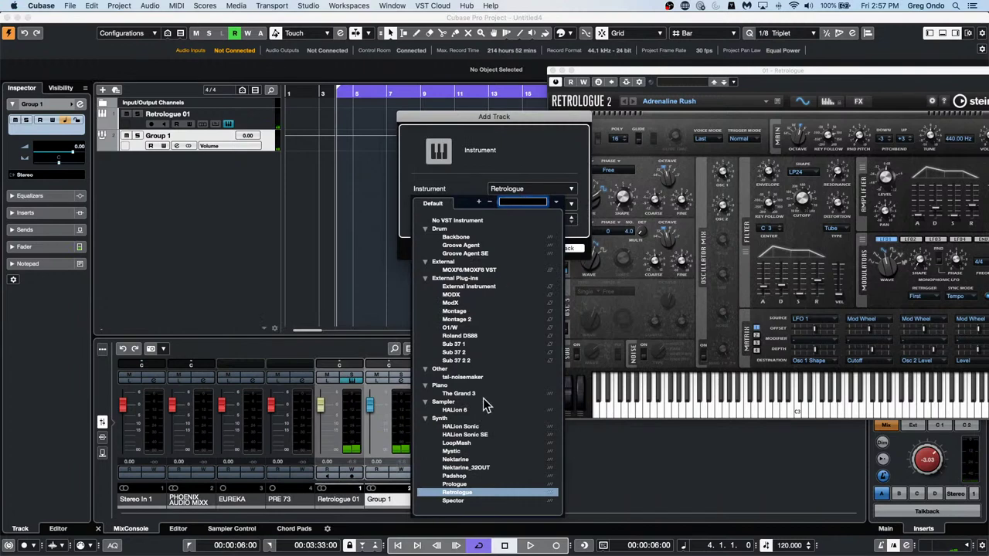
{"action": "left_click", "coordinate": [456, 476]}
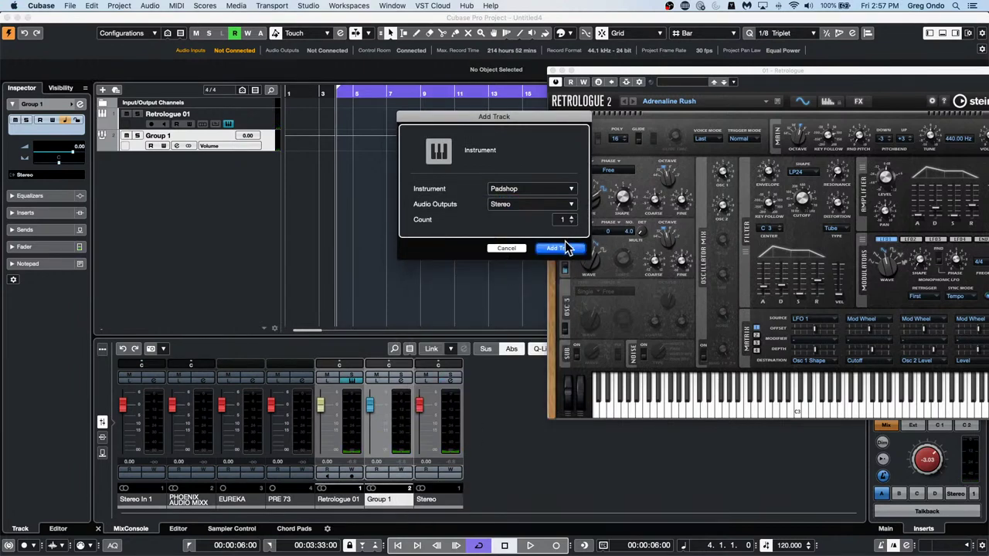
{"action": "key", "text": "Return"}
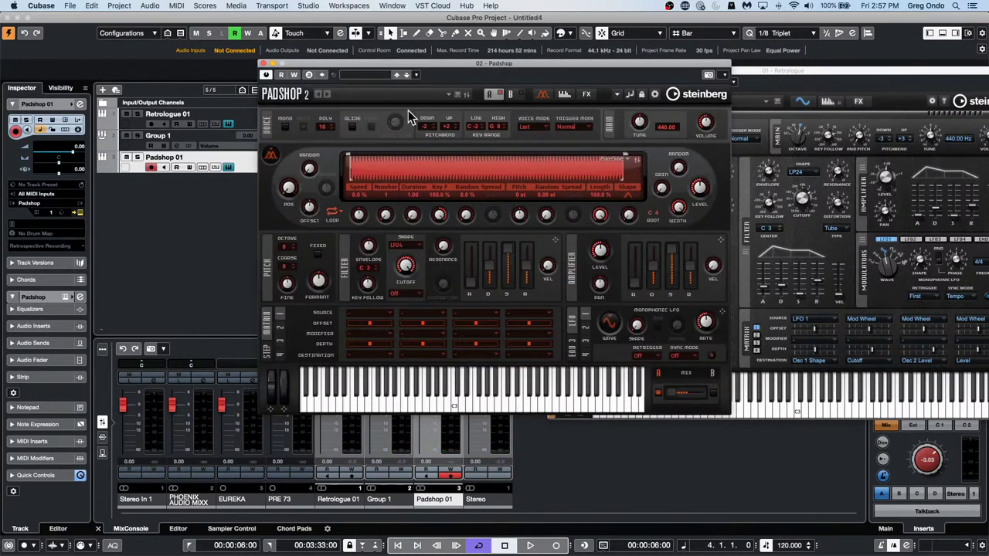
Filter the Padshop presets to the Doomstrophic content set and load Anxious Partials.
{"action": "left_click", "coordinate": [379, 74]}
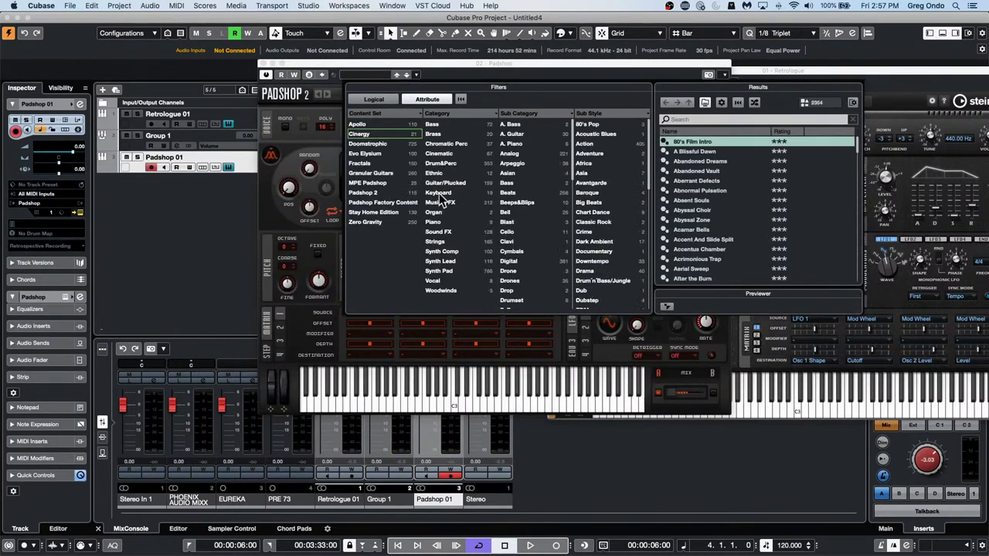
{"action": "left_click", "coordinate": [381, 144]}
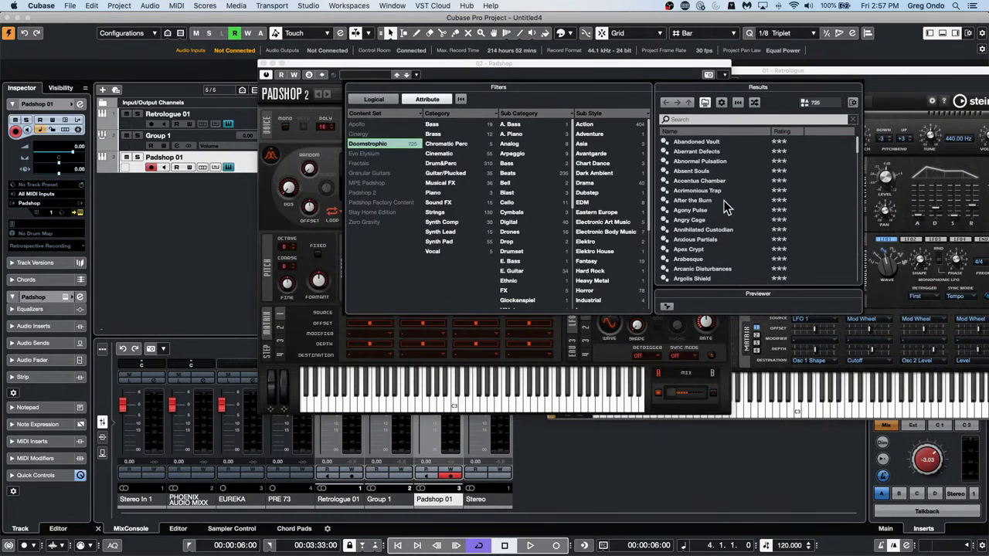
{"action": "left_click", "coordinate": [703, 241]}
{"action": "double_click", "coordinate": [699, 240]}
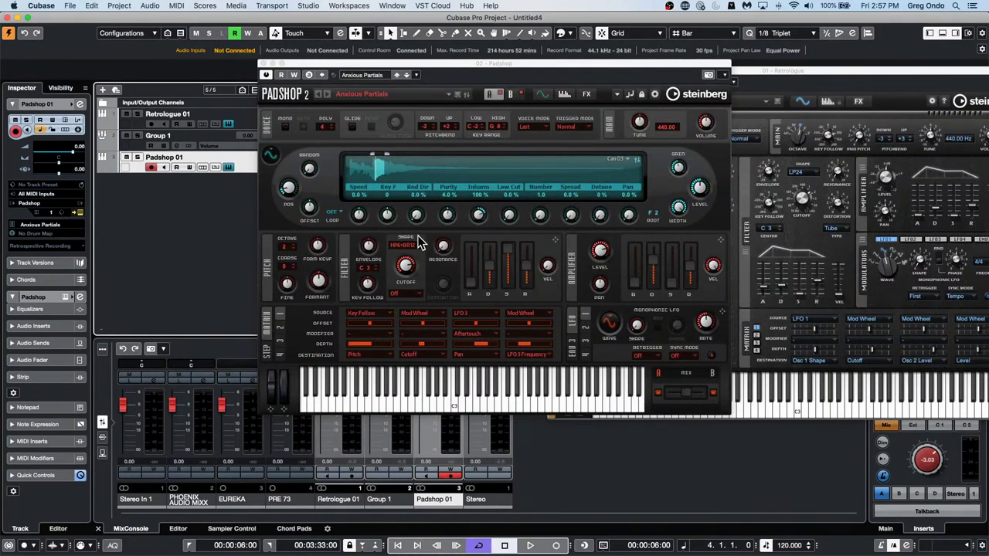
Play notes on the Padshop keyboard and move its window clear of the mixer meters to check the signal path.
{"action": "left_click", "coordinate": [467, 412]}
{"action": "left_click", "coordinate": [402, 407]}
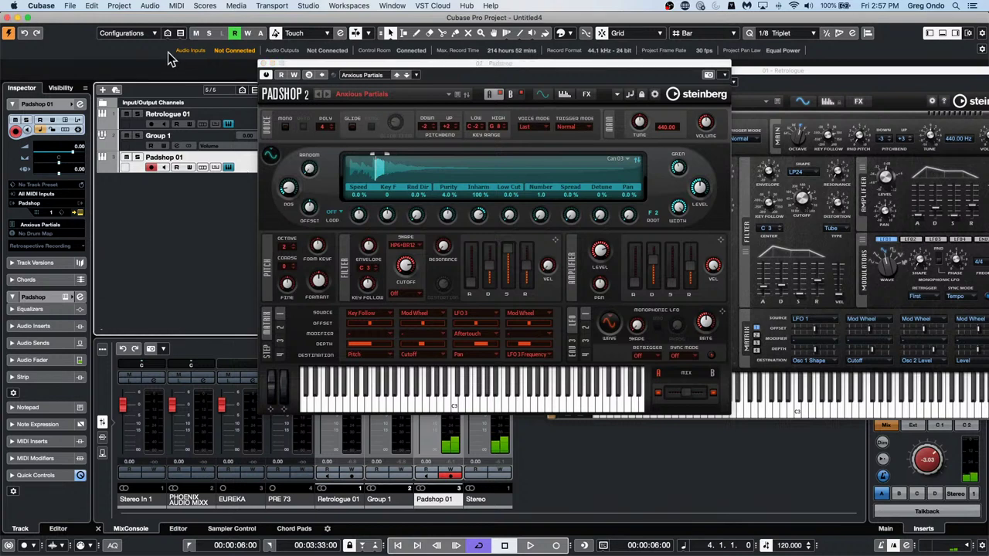
{"action": "left_click_drag", "start_coordinate": [317, 64], "coordinate": [506, 77]}
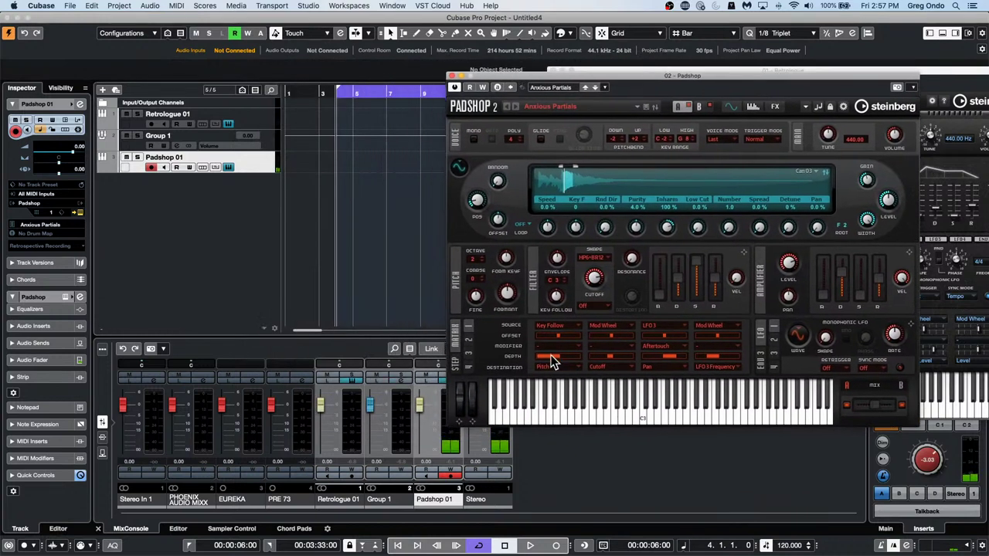
{"action": "left_click", "coordinate": [556, 422]}
Route the Padshop 01 track's output to Group 1 in its channel settings, then close the channel settings window.
{"action": "left_click", "coordinate": [267, 168]}
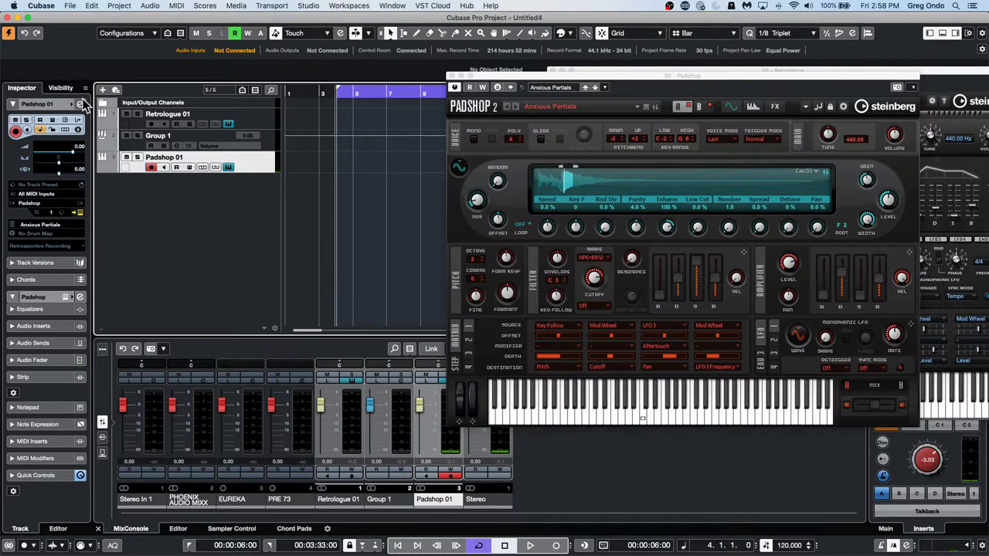
{"action": "left_click", "coordinate": [79, 298]}
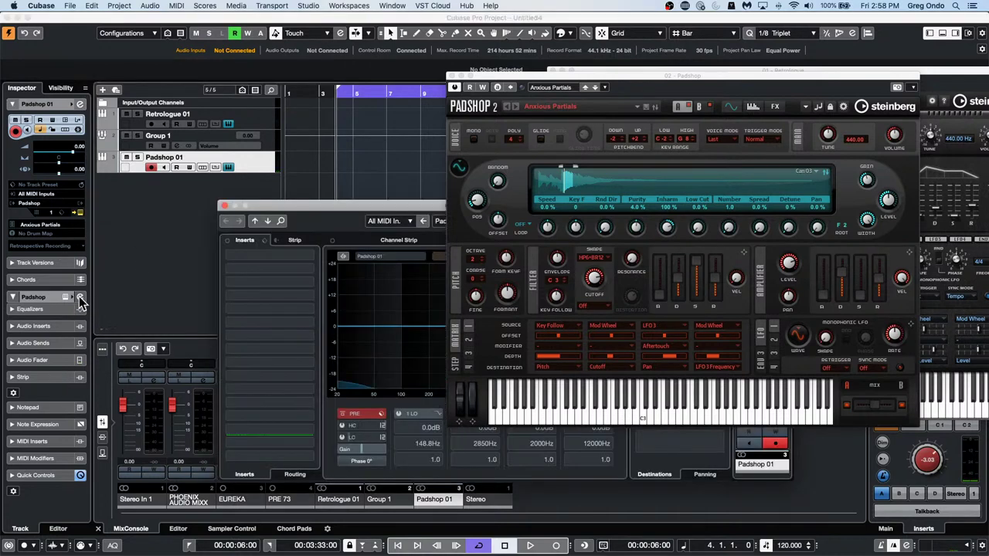
{"action": "left_click_drag", "start_coordinate": [344, 214], "coordinate": [116, 275]}
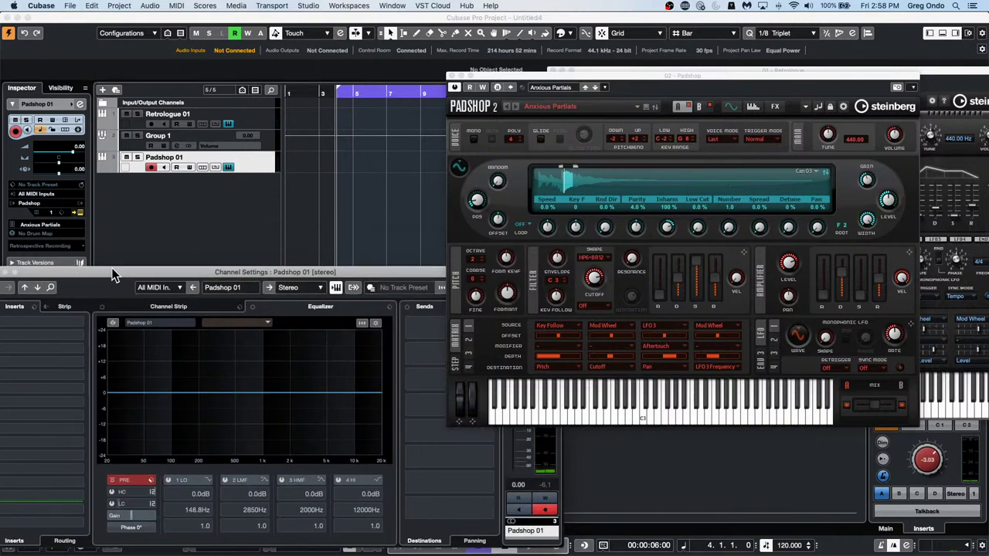
{"action": "left_click", "coordinate": [309, 288]}
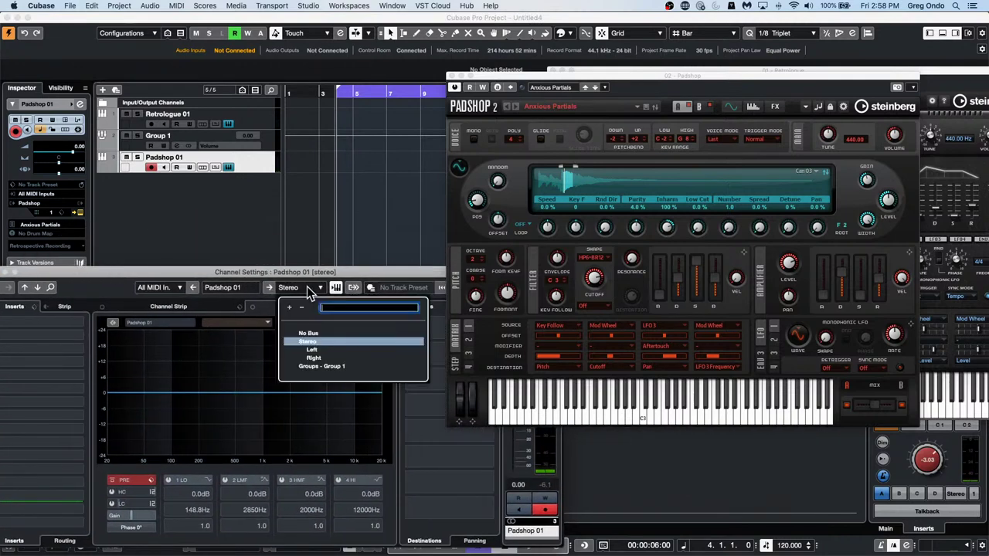
{"action": "left_click", "coordinate": [313, 367]}
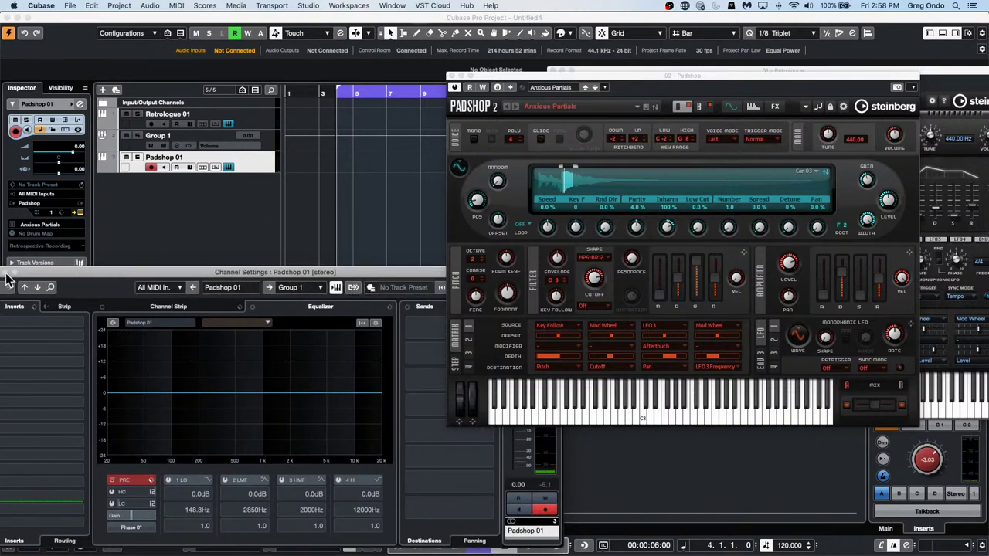
{"action": "left_click_drag", "start_coordinate": [6, 275], "coordinate": [87, 275]}
{"action": "left_click", "coordinate": [75, 272]}
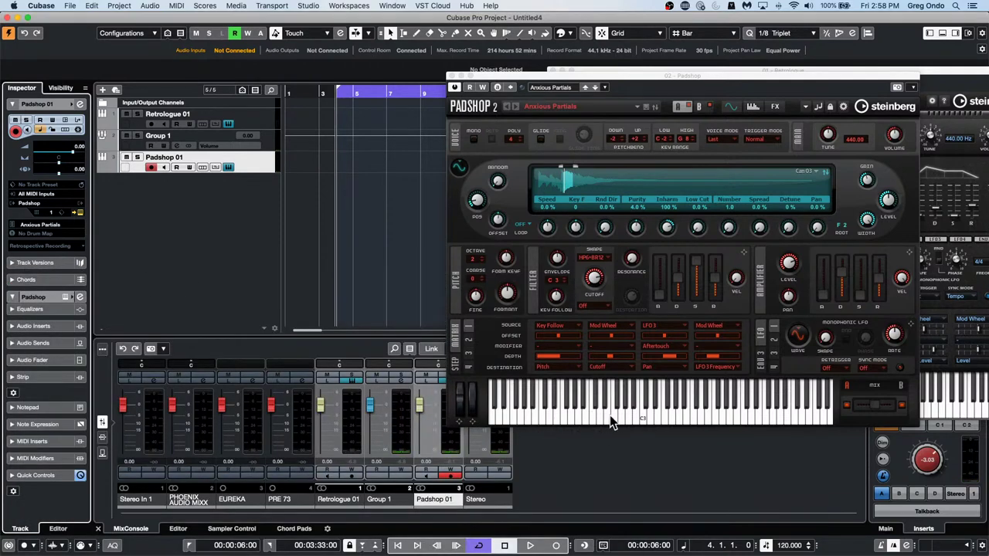
Play notes on the Padshop and Retrologue keyboards to check that both instruments feed the Group 1 meter.
{"action": "left_click", "coordinate": [609, 415]}
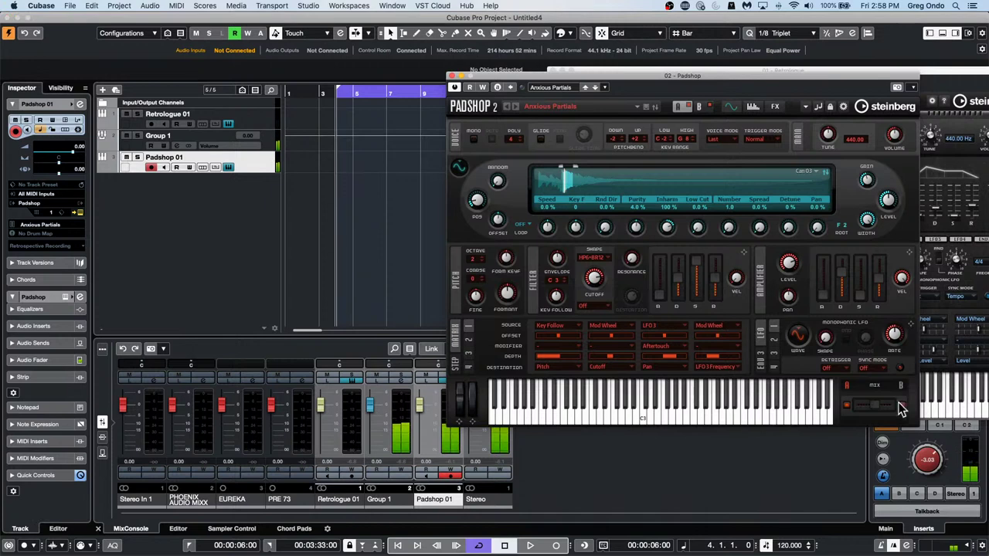
{"action": "left_click", "coordinate": [944, 397]}
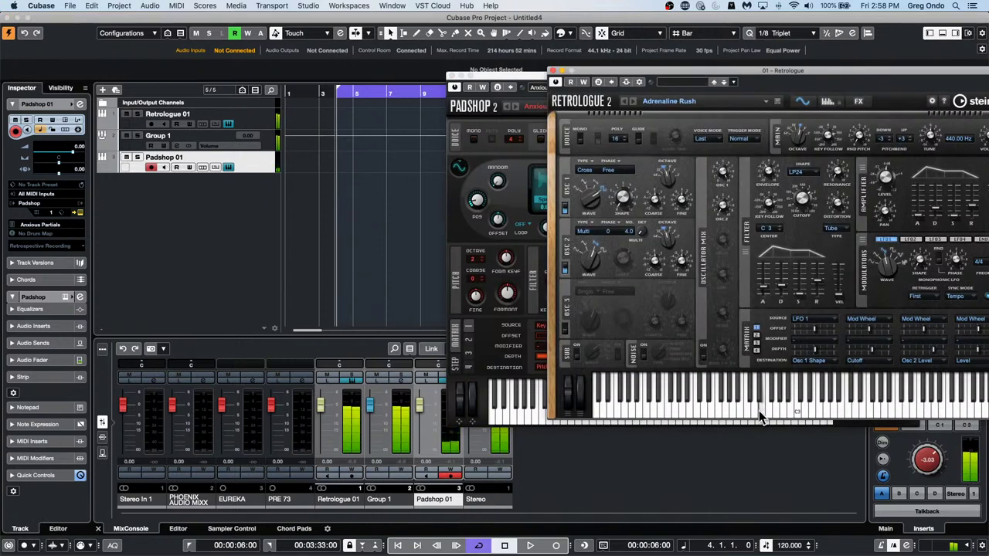
{"action": "left_click", "coordinate": [629, 414]}
{"action": "left_click", "coordinate": [715, 412]}
{"action": "left_click", "coordinate": [536, 417]}
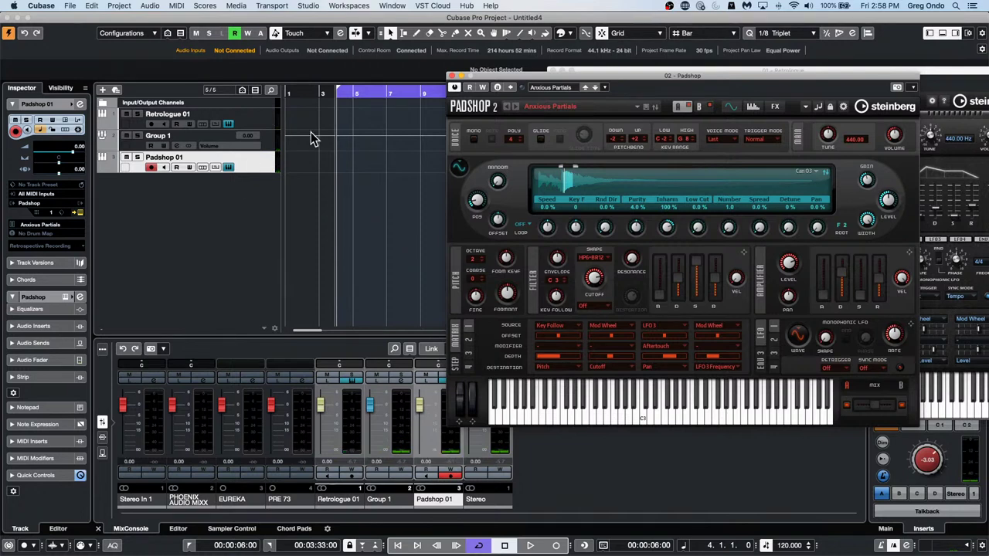
Switch to the bicycle project, activate it and revert it to its last saved version.
{"action": "left_click", "coordinate": [394, 6]}
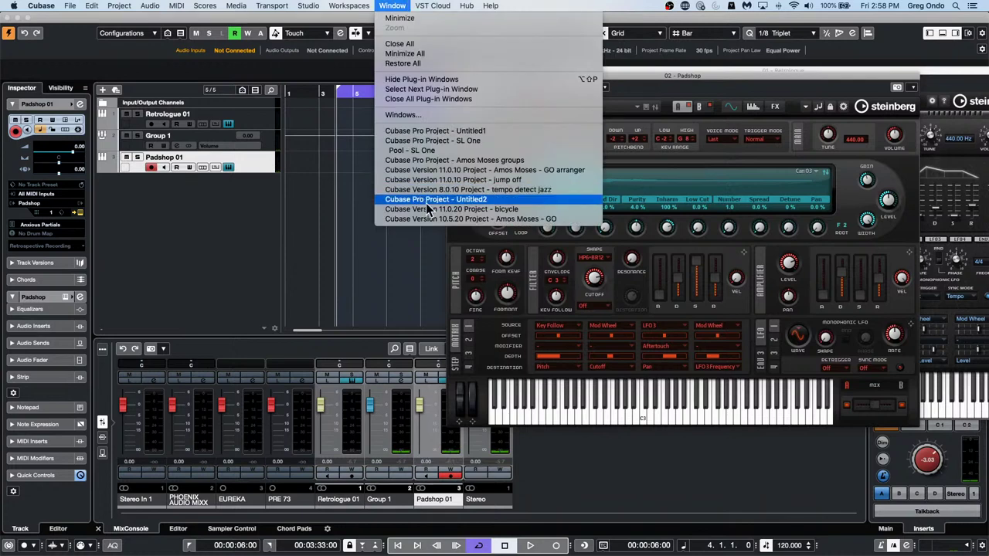
{"action": "left_click", "coordinate": [463, 210]}
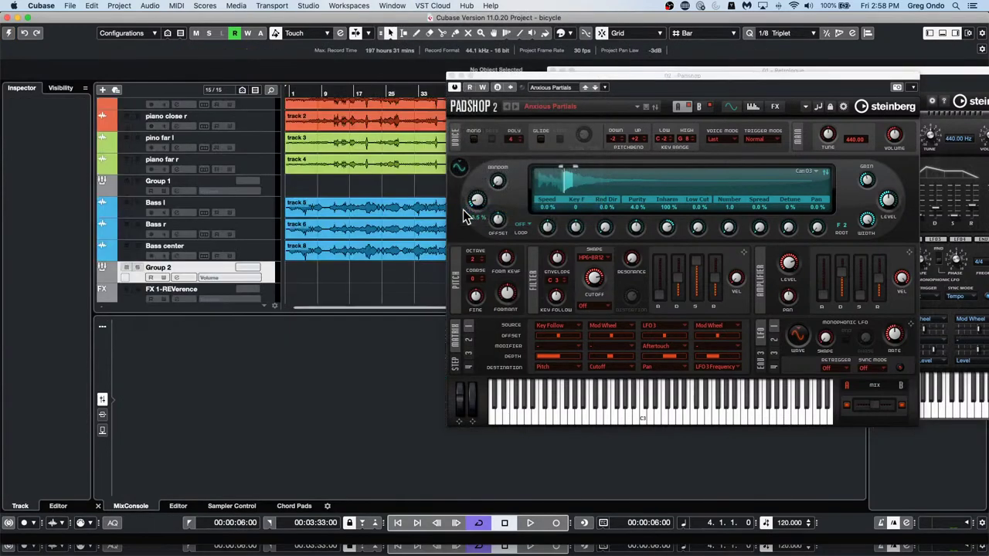
{"action": "left_click", "coordinate": [10, 33]}
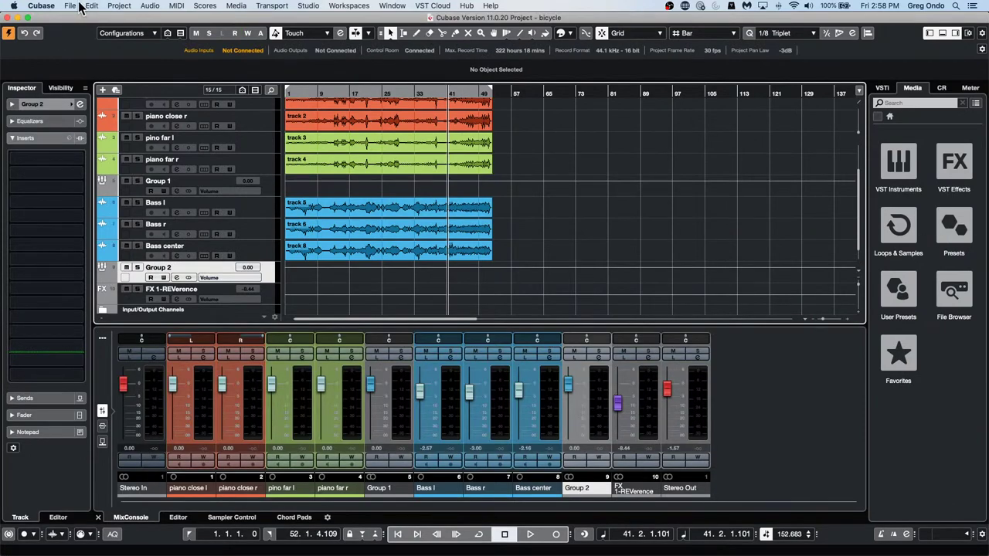
{"action": "left_click", "coordinate": [76, 5]}
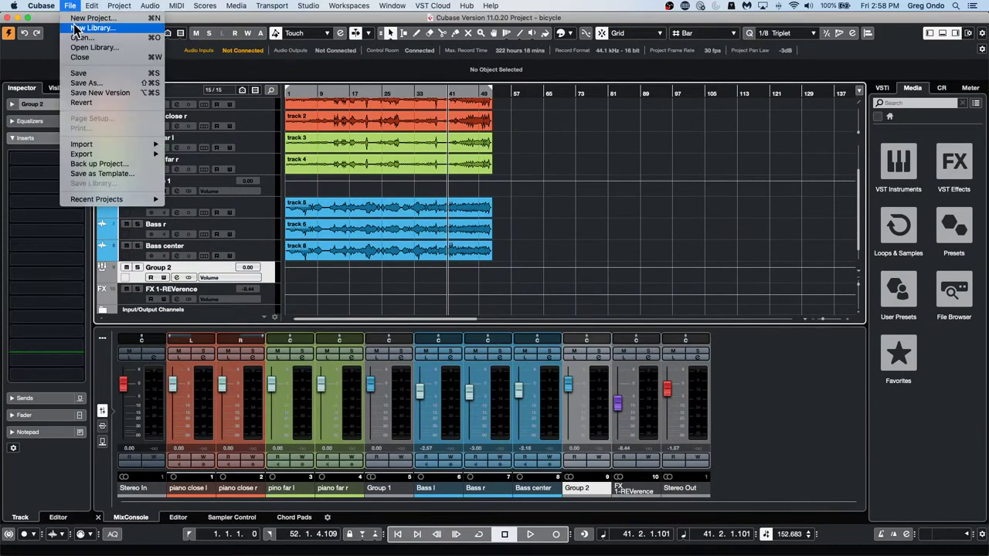
{"action": "left_click", "coordinate": [82, 103]}
{"action": "left_click", "coordinate": [554, 195]}
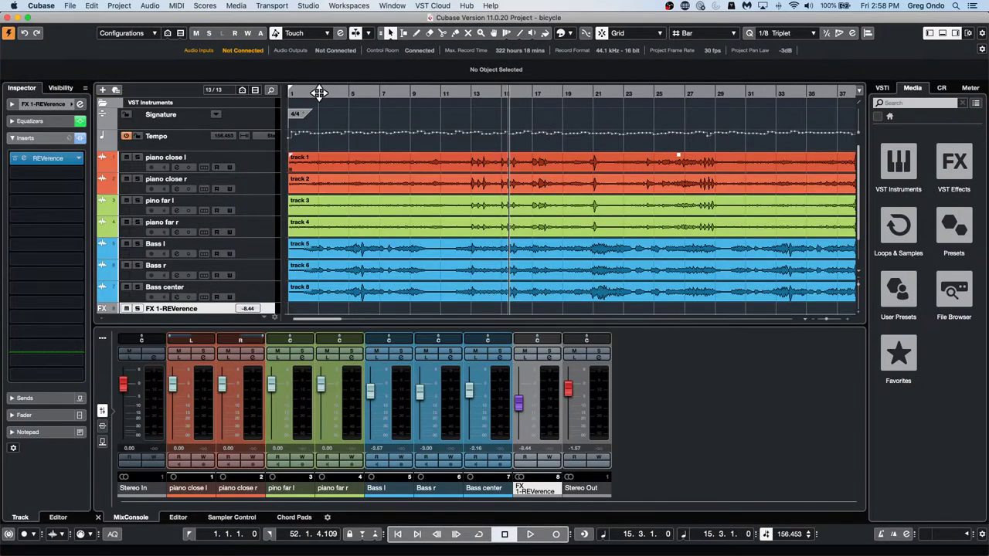
Fit the whole song in the project view, show the Master meter and start playback.
{"action": "left_click_drag", "start_coordinate": [319, 93], "coordinate": [277, 81]}
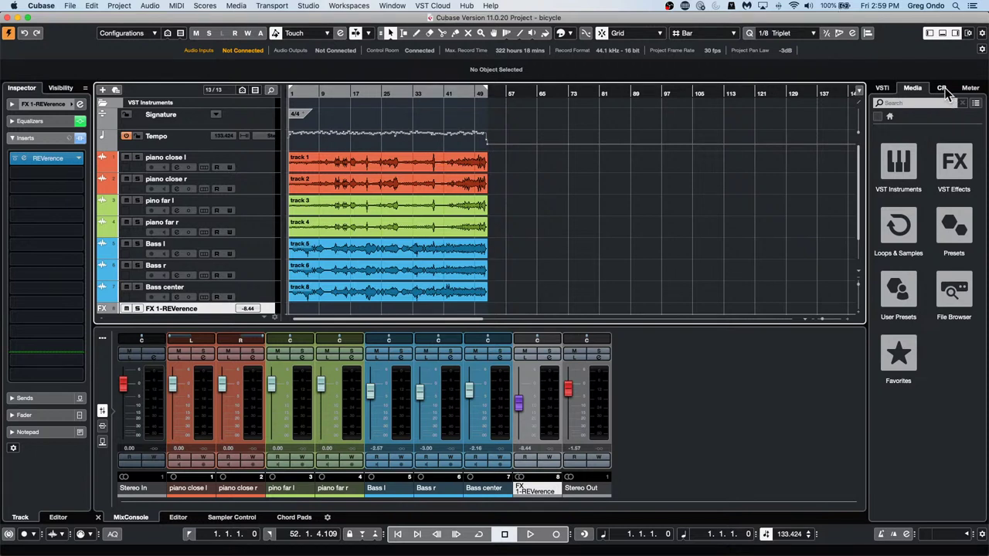
{"action": "left_click", "coordinate": [970, 88]}
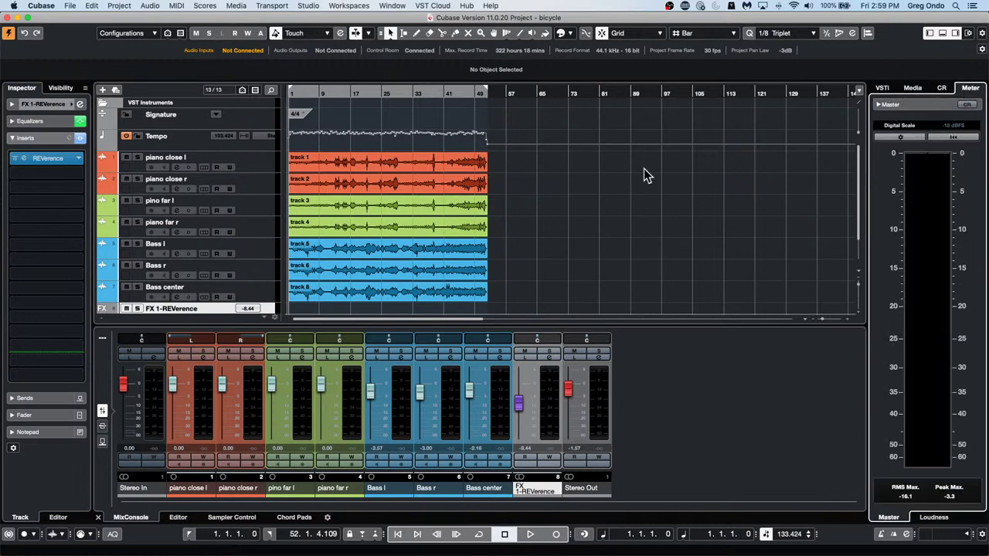
{"action": "key", "text": "space"}
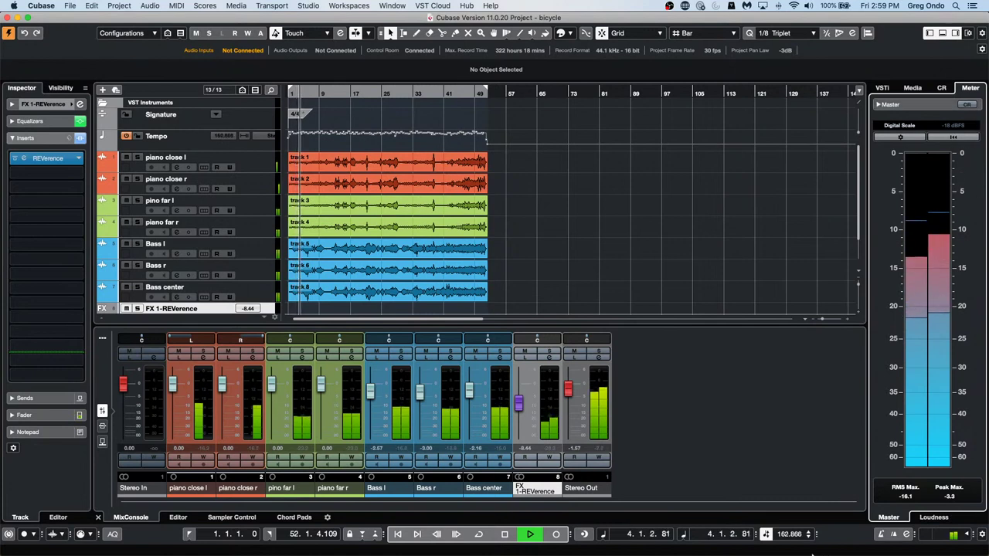
Display the Loudness meter and lower the Stereo Out fader to -9.58 dB during playback.
{"action": "left_click", "coordinate": [927, 518]}
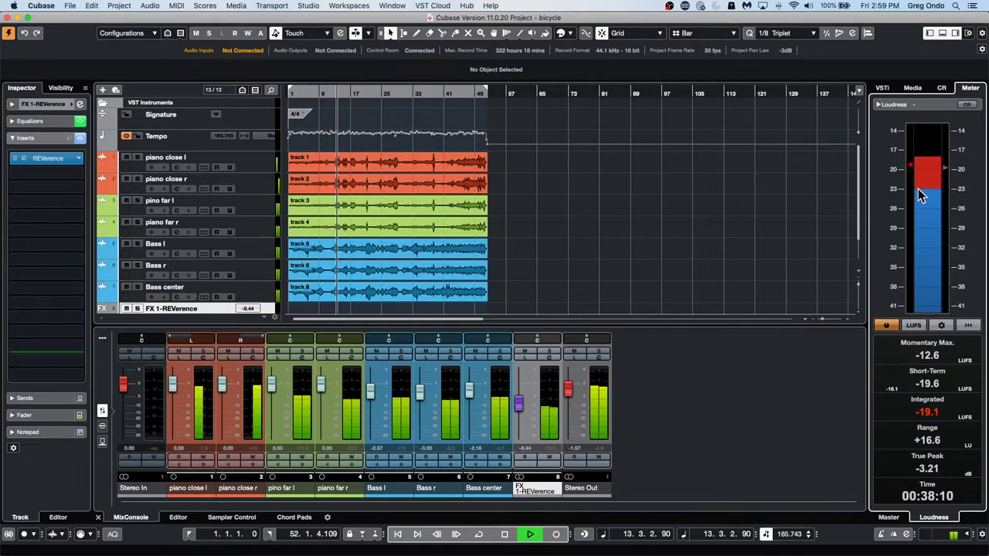
{"action": "left_click_drag", "start_coordinate": [569, 398], "coordinate": [571, 404]}
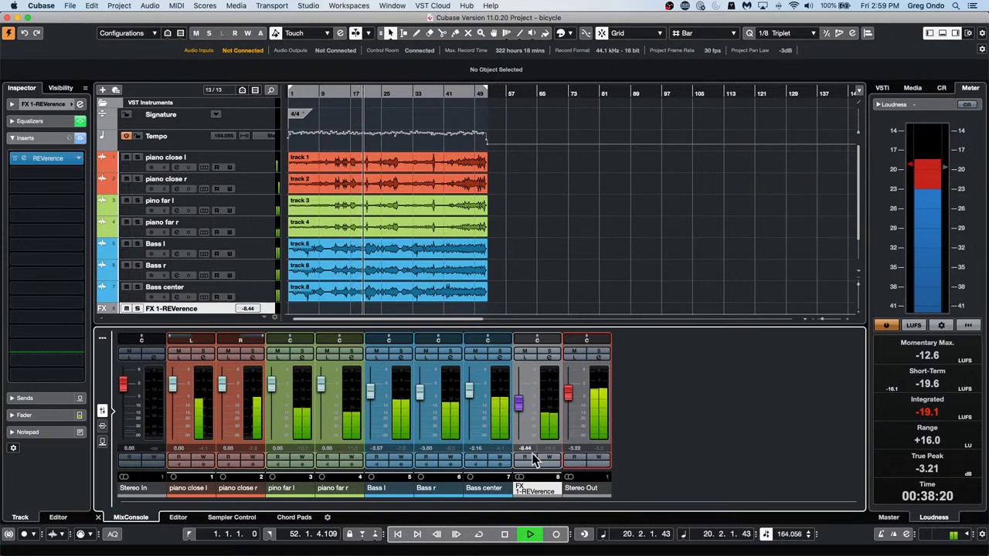
{"action": "left_click_drag", "start_coordinate": [569, 407], "coordinate": [572, 419]}
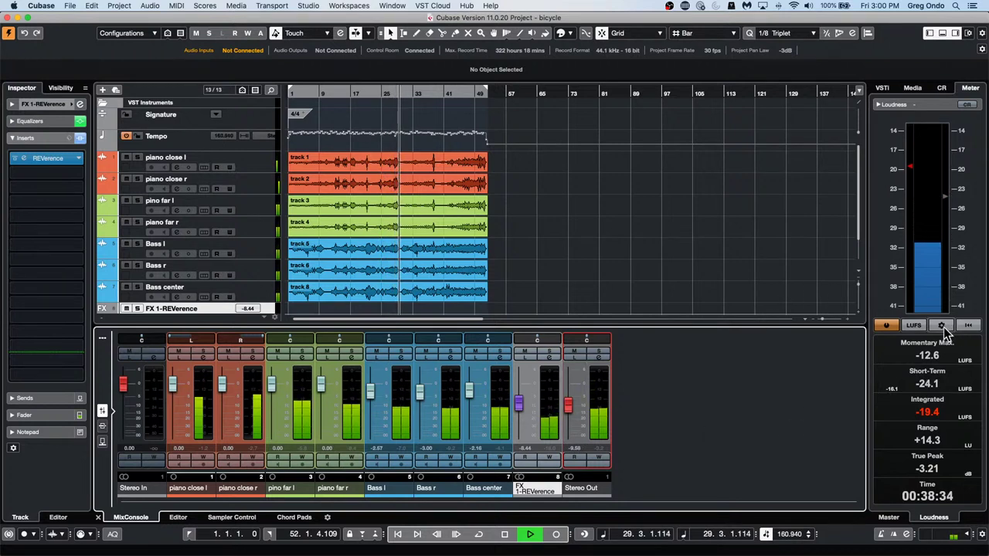
Insert the SuperVision analyzer in the first free insert slot of the Control Room's Phones channel.
{"action": "left_click", "coordinate": [941, 87]}
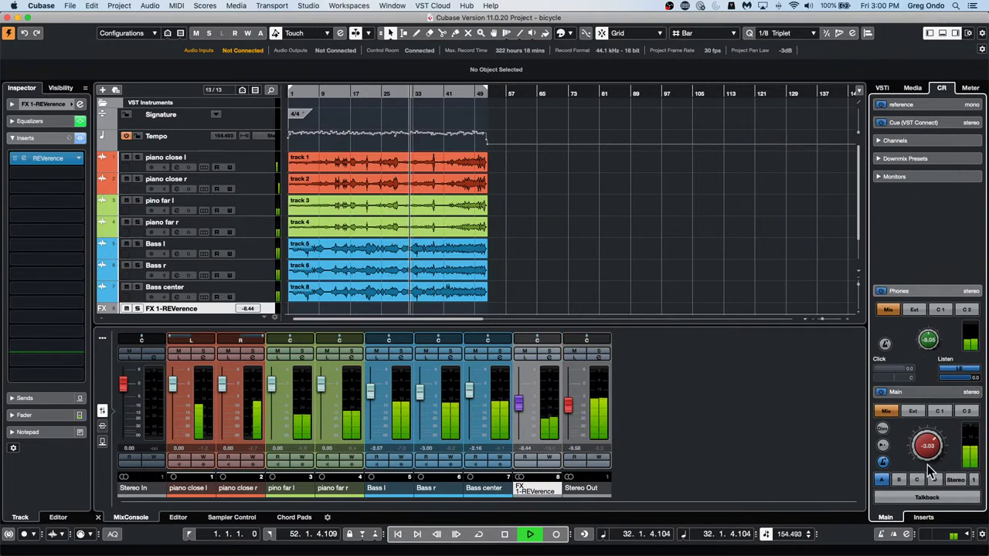
{"action": "left_click", "coordinate": [927, 517]}
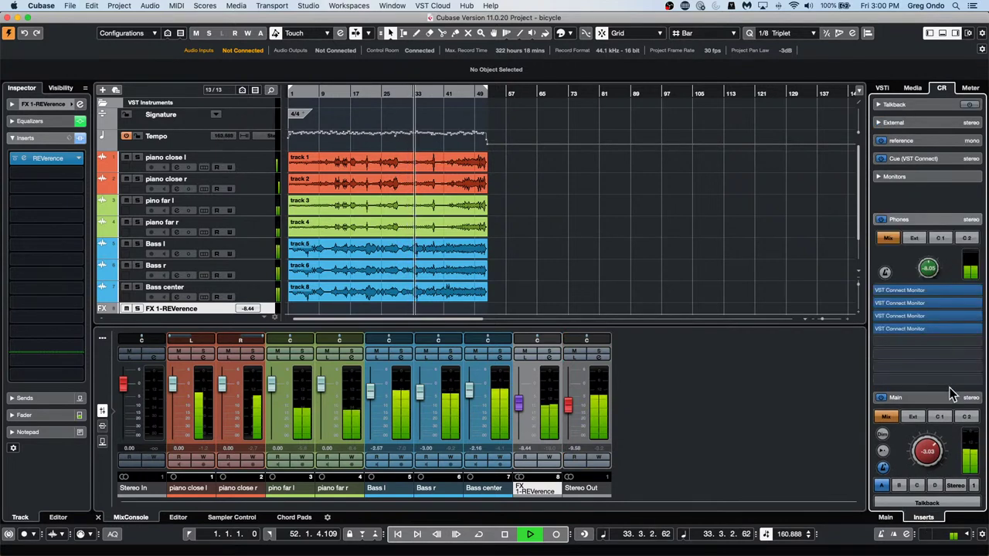
{"action": "left_click", "coordinate": [939, 340]}
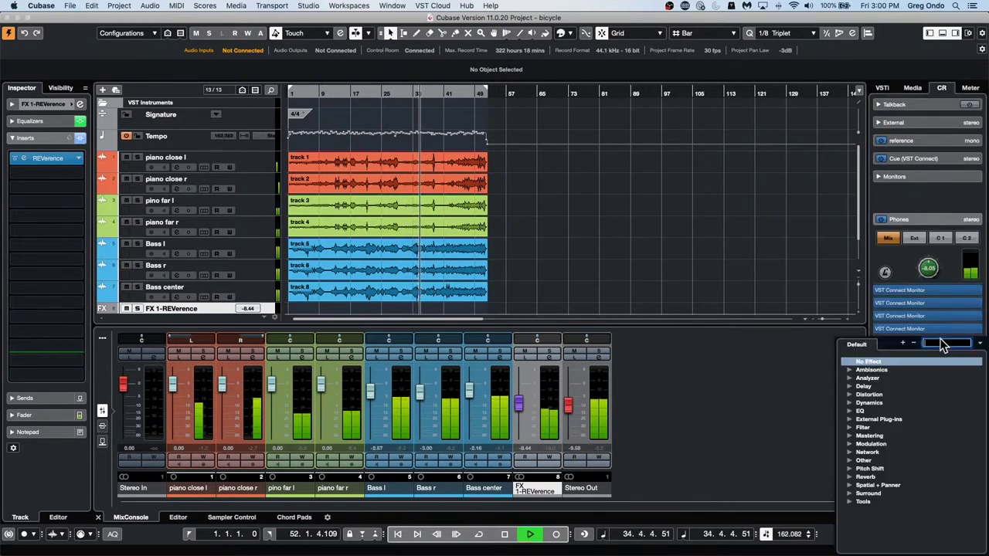
{"action": "left_click", "coordinate": [850, 378]}
{"action": "left_click", "coordinate": [882, 386]}
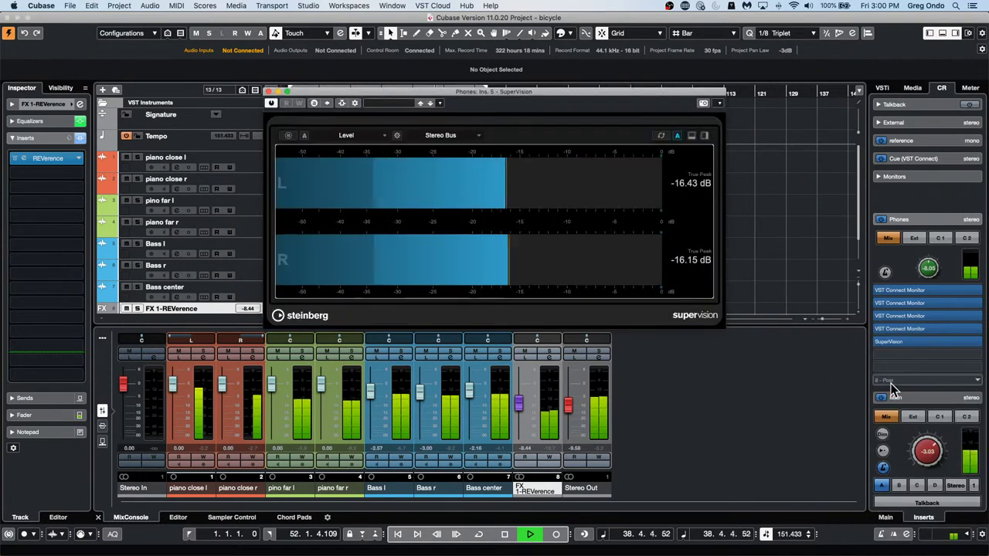
Set the SuperVision module to Loudness and resize its window to a tall, narrow layout.
{"action": "left_click", "coordinate": [364, 135]}
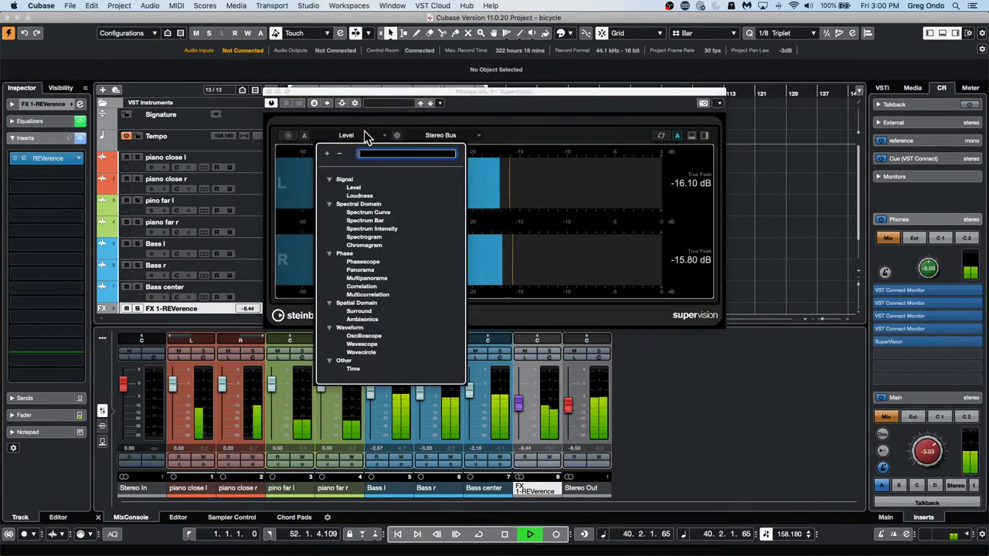
{"action": "left_click", "coordinate": [359, 194]}
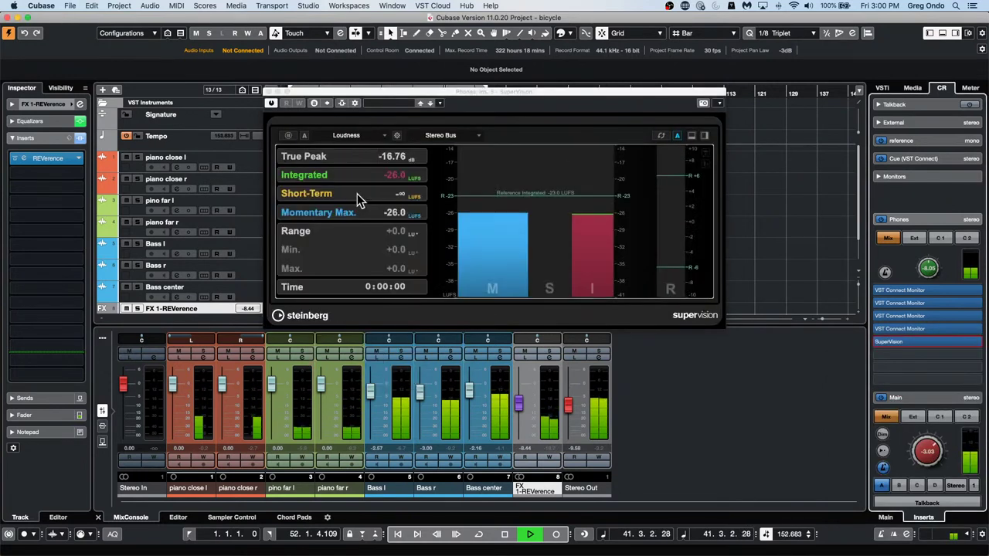
{"action": "left_click_drag", "start_coordinate": [719, 323], "coordinate": [477, 482]}
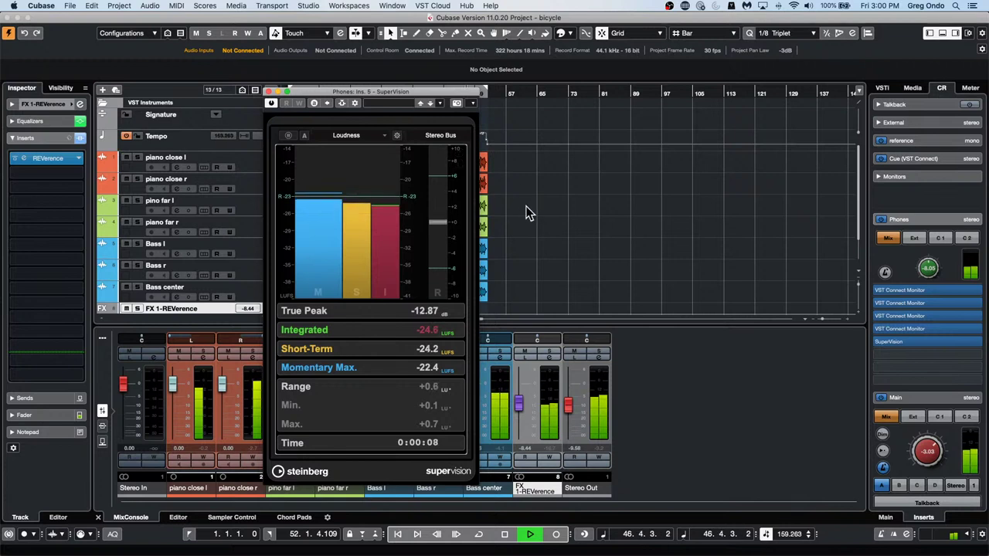
Compare SuperVision with the project's Loudness meter, stop playback and close the SuperVision window.
{"action": "left_click", "coordinate": [970, 87]}
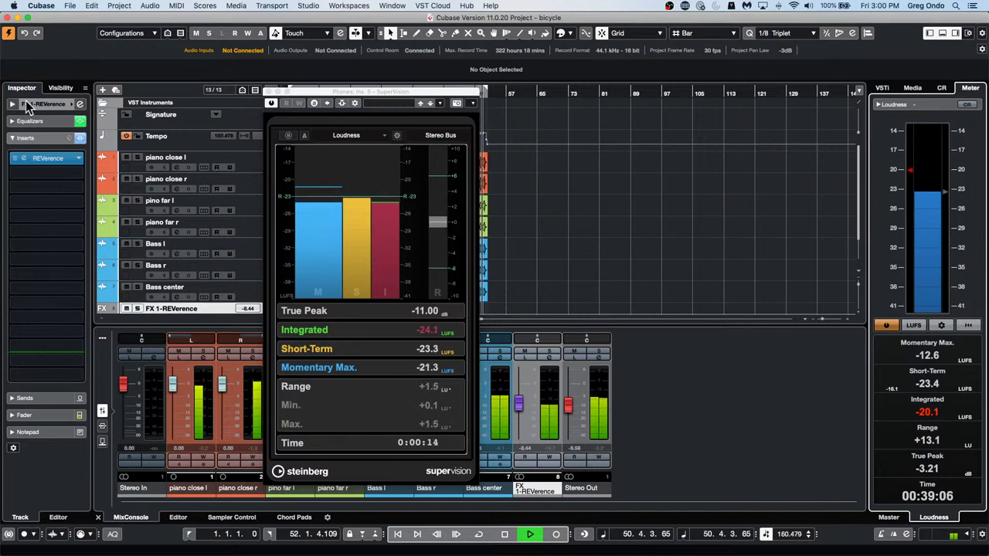
{"action": "key", "text": "space"}
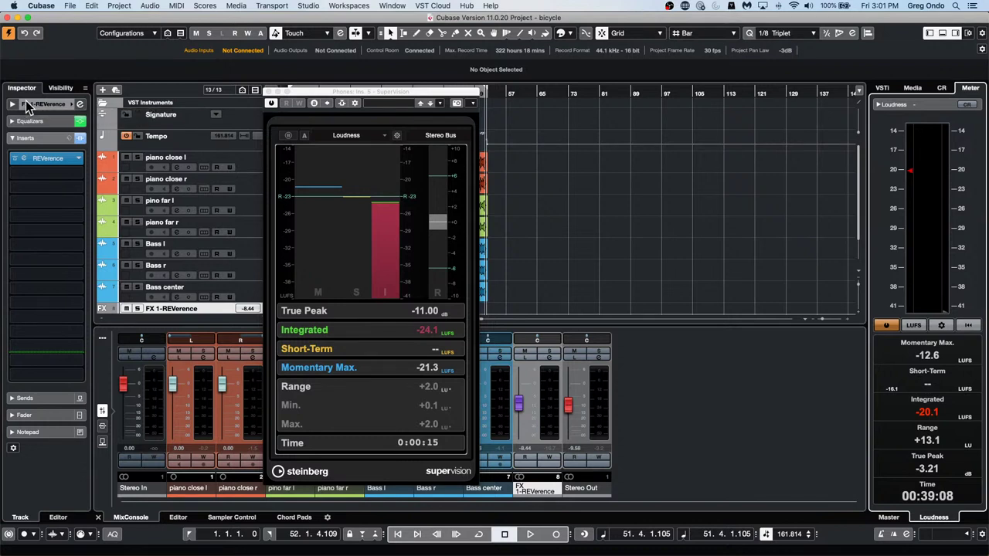
{"action": "left_click", "coordinate": [270, 91]}
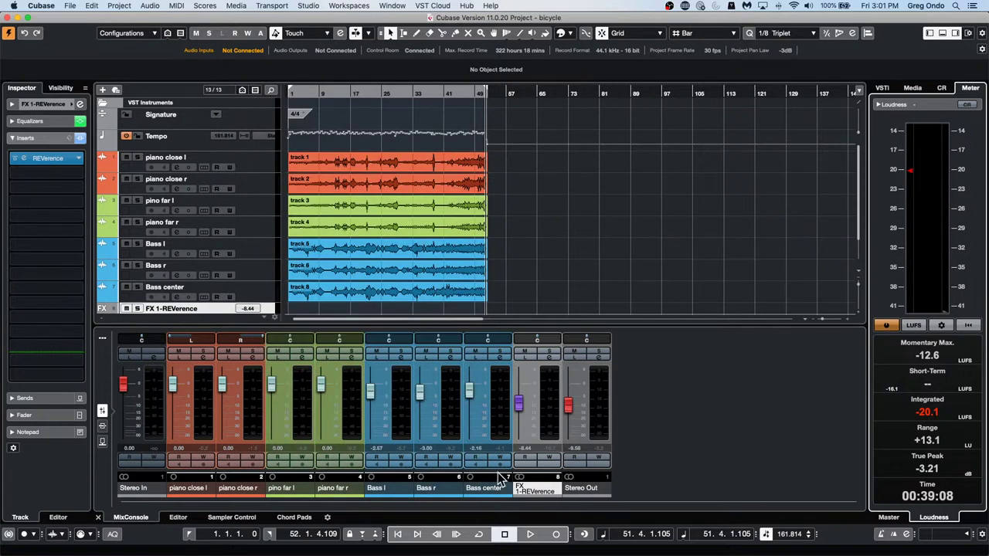
{"action": "left_click", "coordinate": [263, 506]}
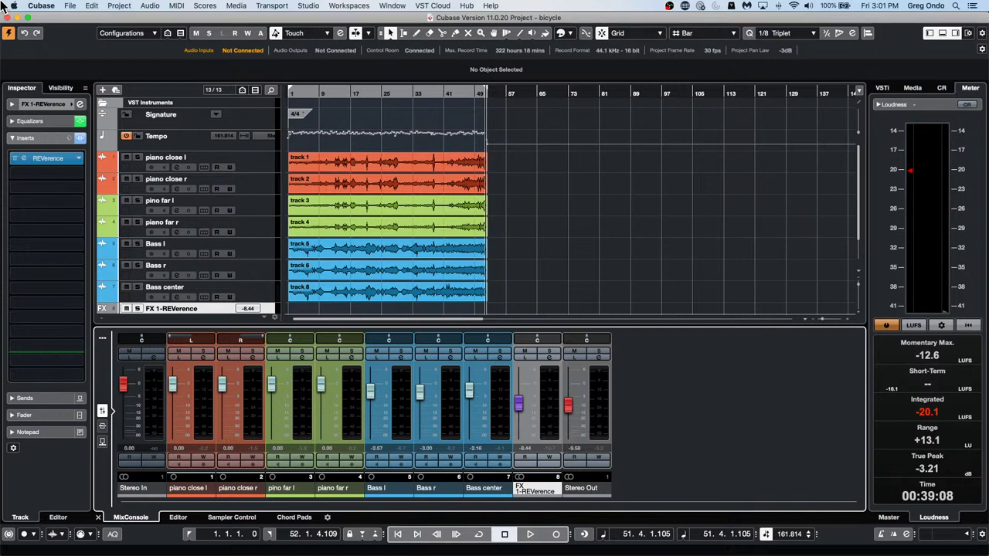
{"action": "key", "text": "h"}
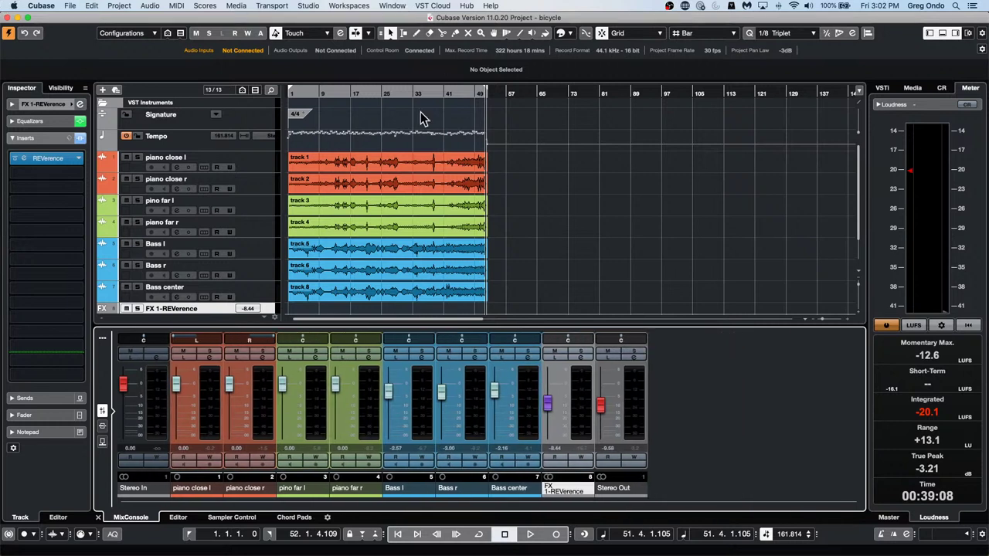
{"action": "left_click", "coordinate": [370, 94]}
{"action": "left_click_drag", "start_coordinate": [369, 93], "coordinate": [381, 129]}
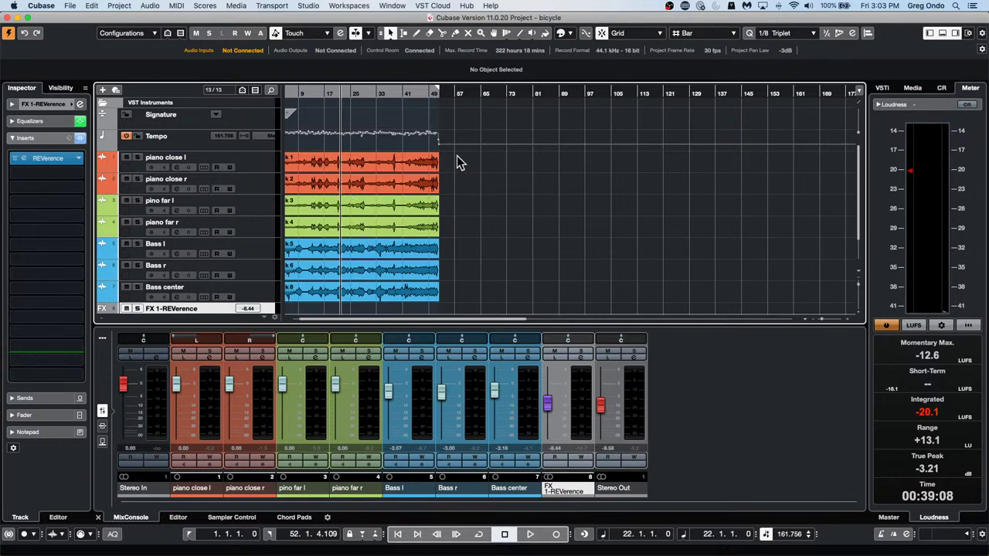
{"action": "left_click_drag", "start_coordinate": [456, 159], "coordinate": [417, 184]}
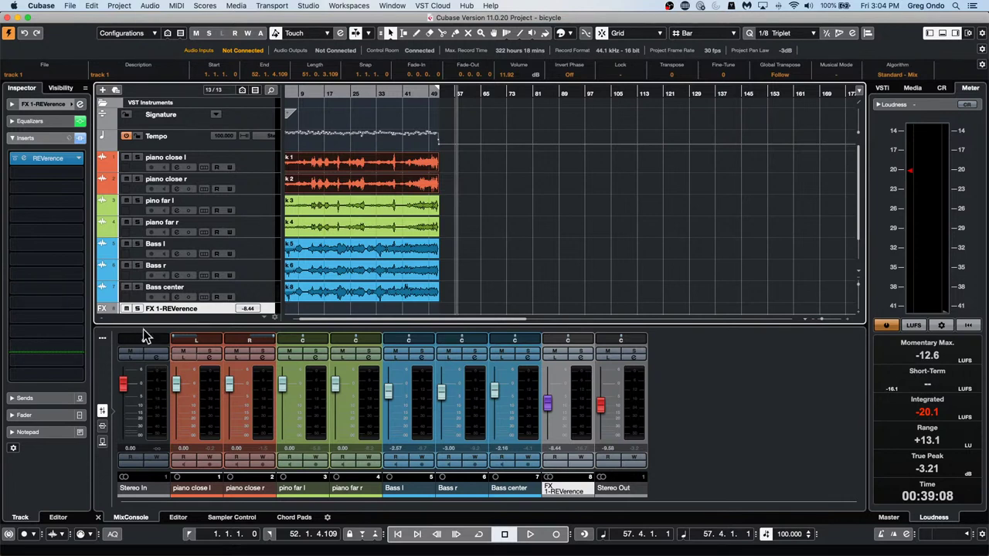
Open the recent project Amos Moses - GO.cpr and revert it to its last saved version.
{"action": "left_click", "coordinate": [70, 5]}
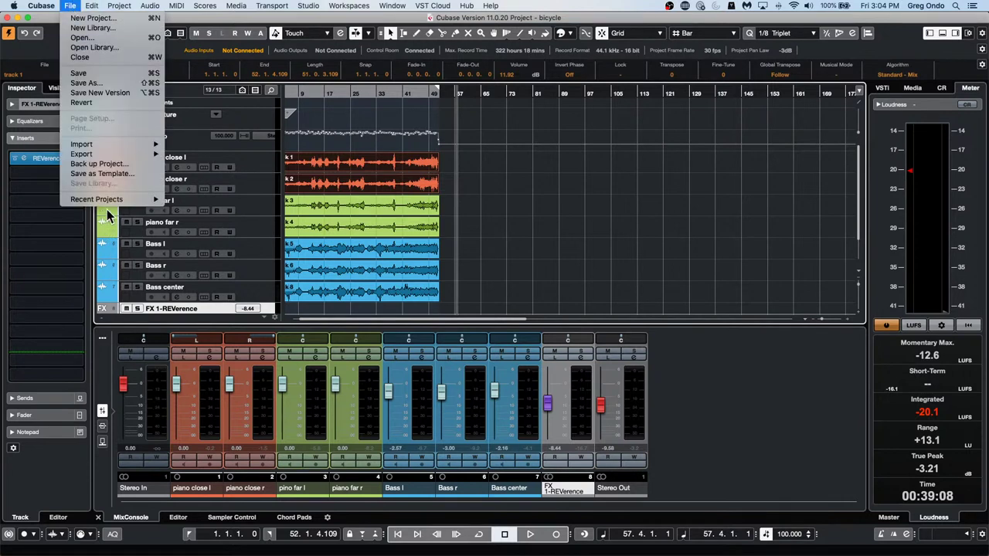
{"action": "mouse_move", "coordinate": [112, 200]}
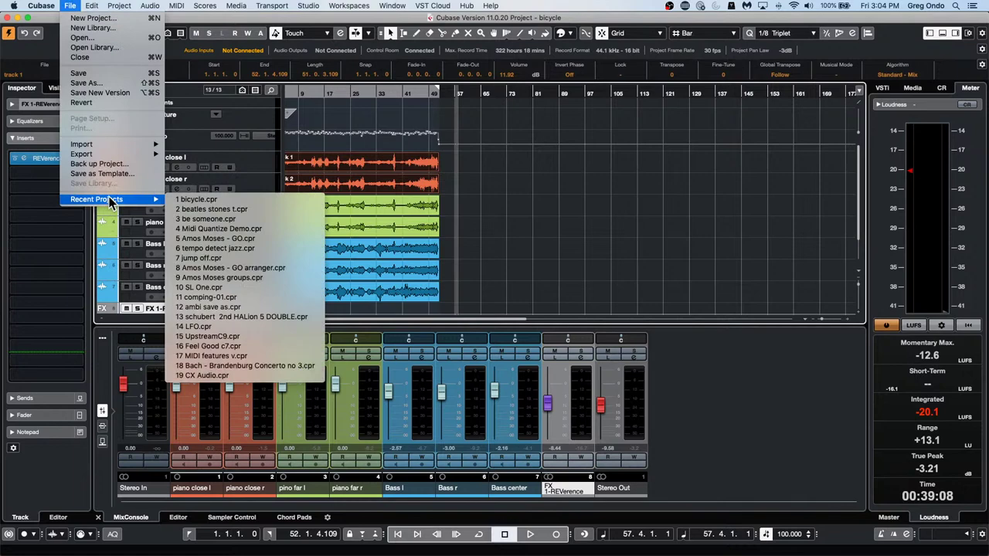
{"action": "left_click", "coordinate": [294, 238]}
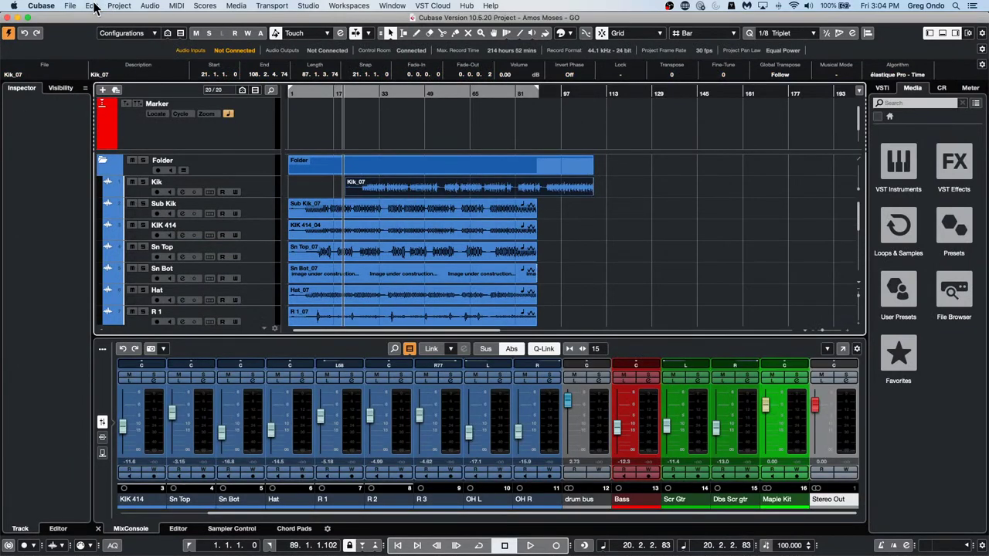
{"action": "left_click", "coordinate": [70, 5]}
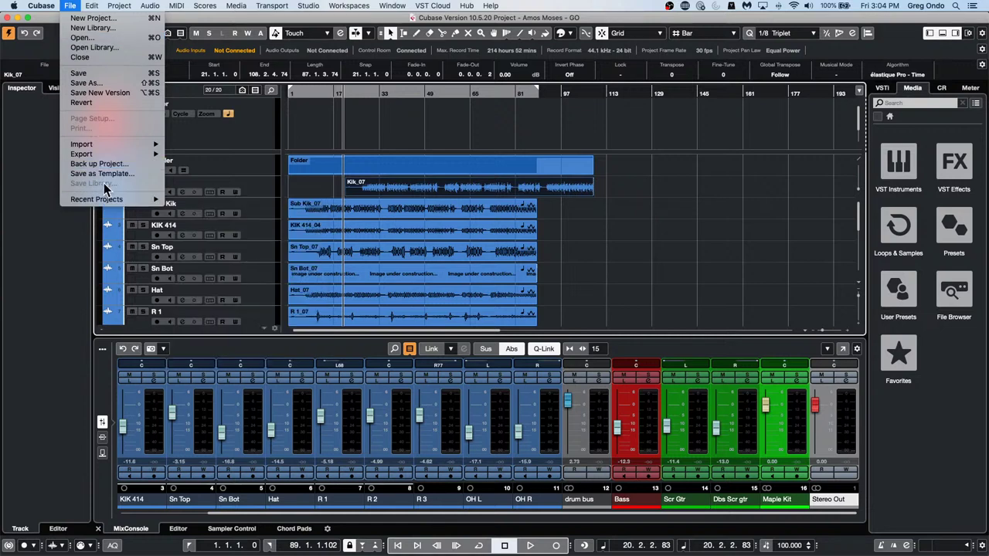
{"action": "left_click", "coordinate": [108, 102]}
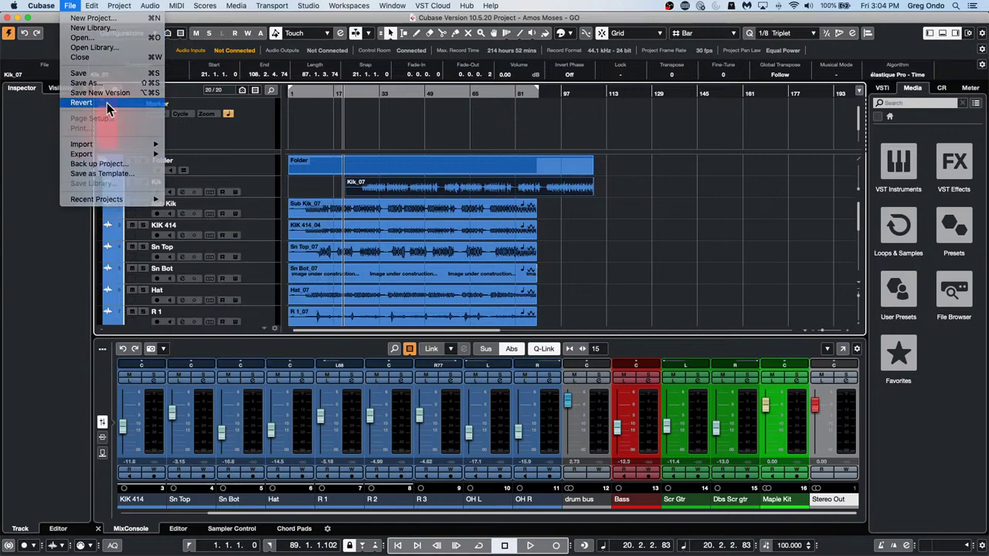
{"action": "left_click", "coordinate": [559, 195]}
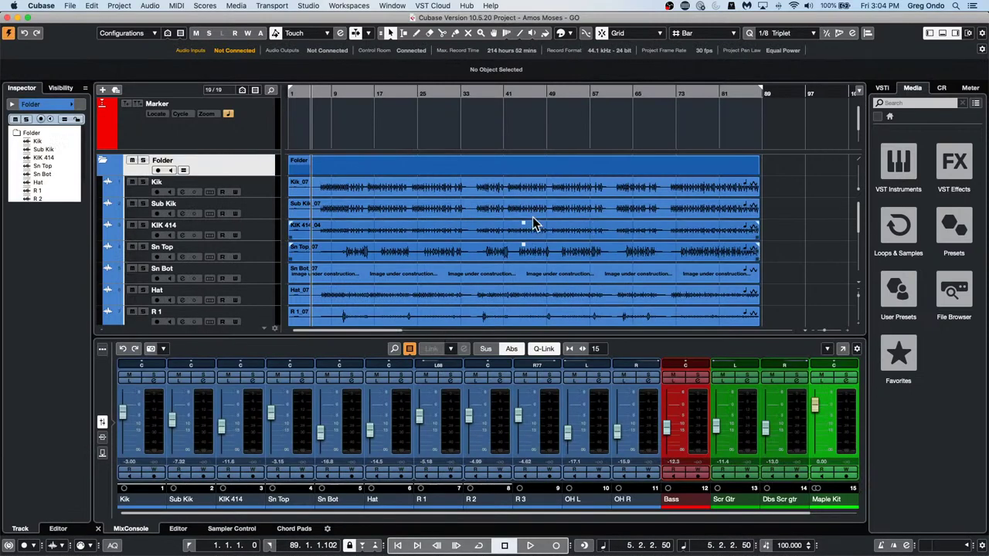
Try adding a plain stereo group track with the drum tracks selected during playback, and delete it after stopping.
{"action": "left_click_drag", "start_coordinate": [340, 93], "coordinate": [330, 72]}
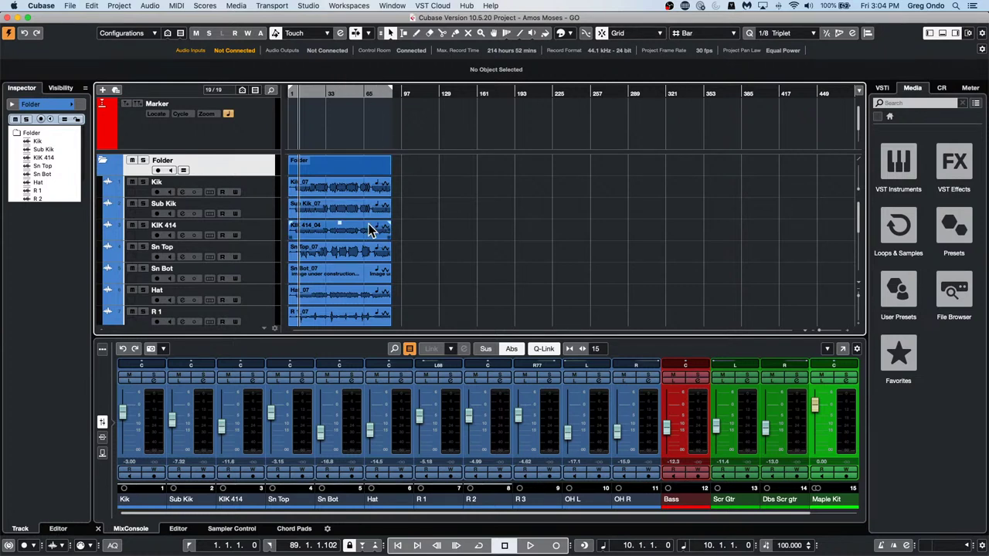
{"action": "scroll", "coordinate": [248, 245], "scroll_direction": "down", "scroll_amount": 2}
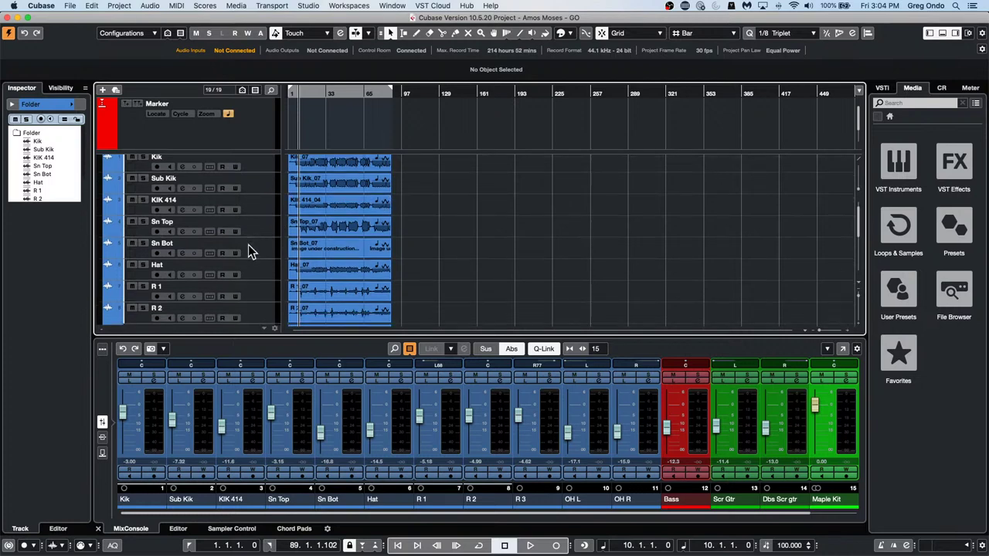
{"action": "scroll", "coordinate": [248, 245], "scroll_direction": "down", "scroll_amount": 6}
{"action": "left_click", "coordinate": [262, 252], "text": "shift"}
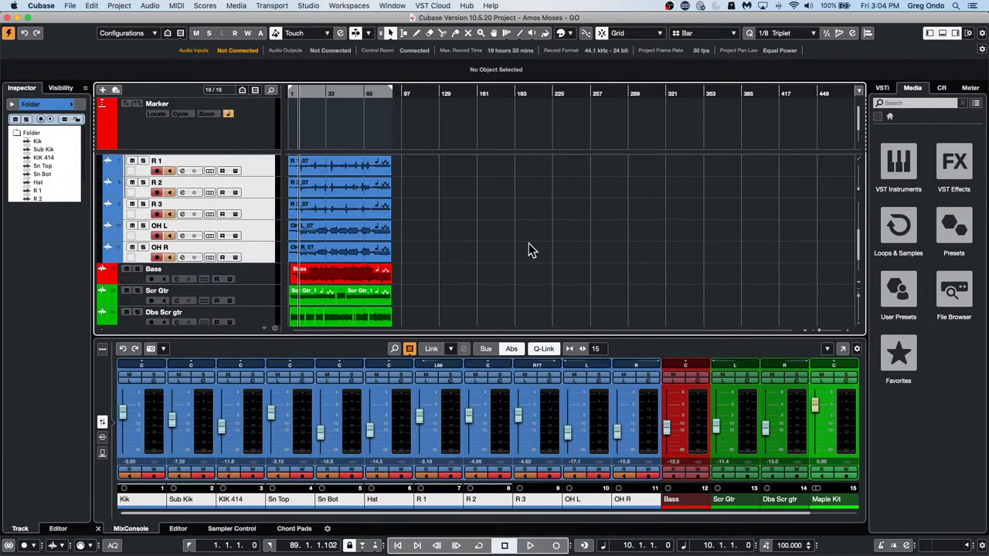
{"action": "key", "text": "space"}
{"action": "right_click", "coordinate": [260, 230]}
{"action": "mouse_move", "coordinate": [320, 234]}
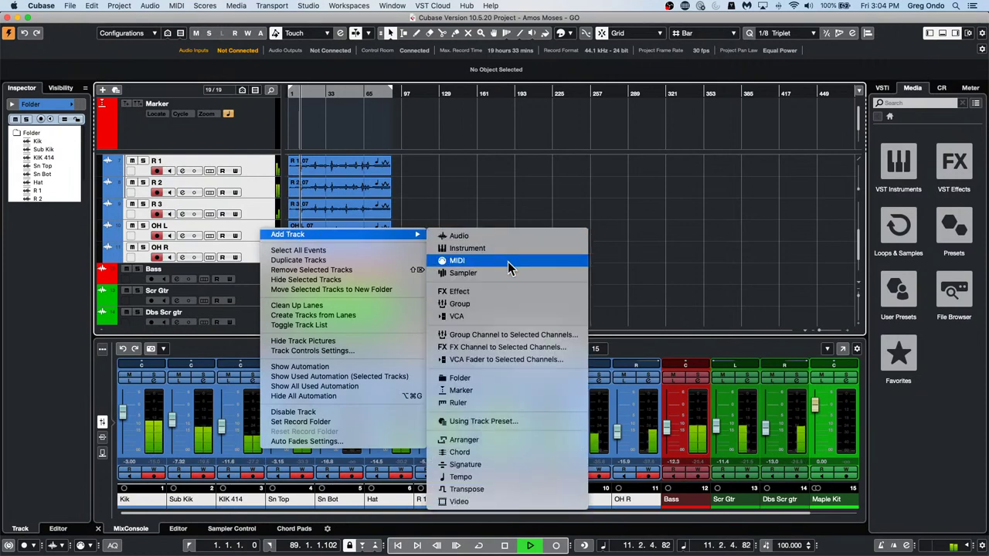
{"action": "left_click", "coordinate": [508, 304]}
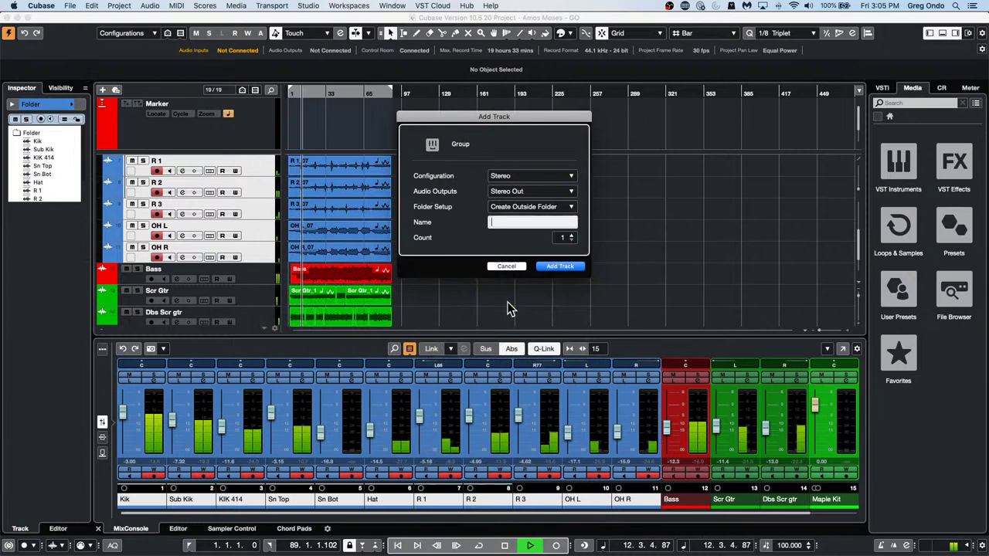
{"action": "left_click", "coordinate": [558, 267]}
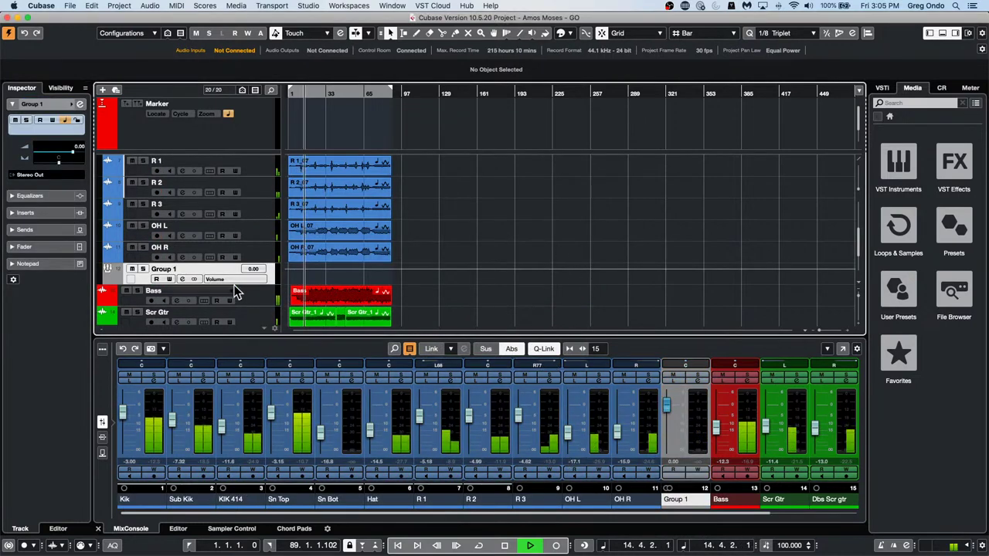
{"action": "key", "text": "space"}
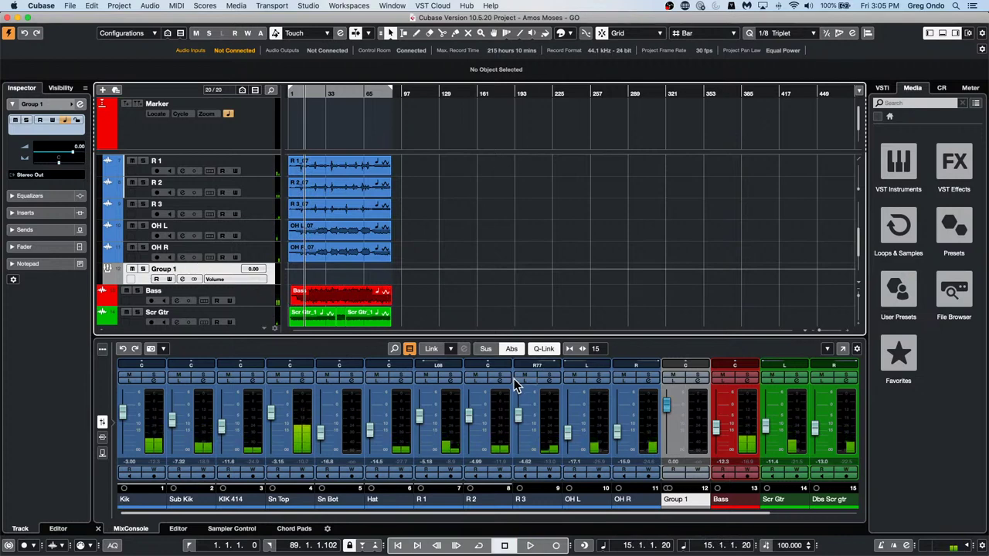
{"action": "key", "text": "Delete"}
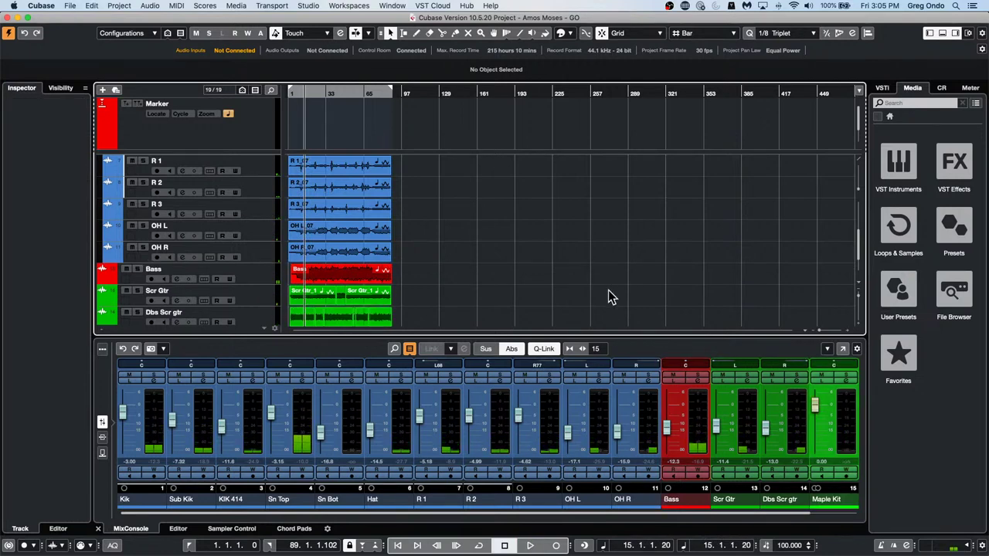
Select the channels Kik through OH R and add a stereo group channel to them, output to Stereo Out.
{"action": "left_click", "coordinate": [158, 421]}
{"action": "left_click", "coordinate": [624, 425], "text": "shift"}
{"action": "right_click", "coordinate": [653, 423]}
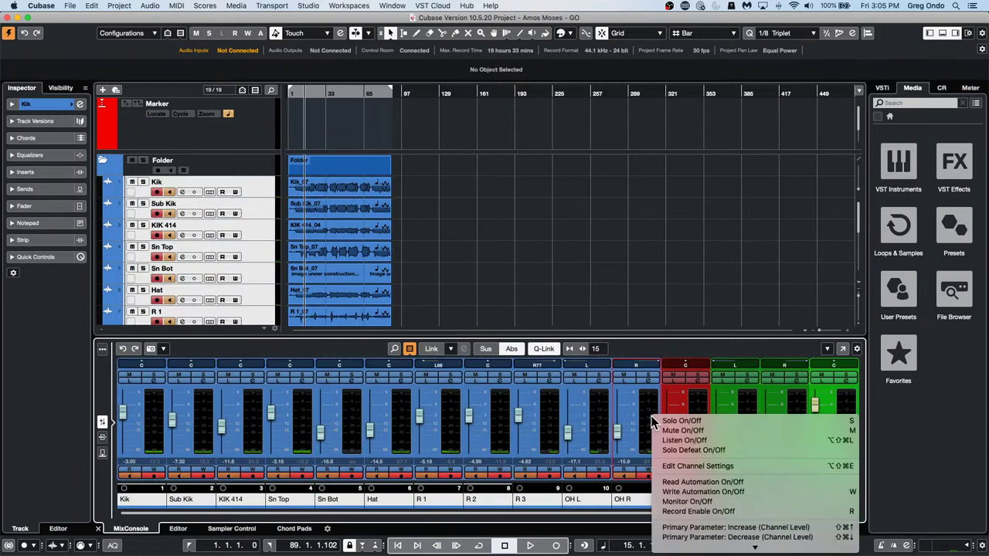
{"action": "scroll", "coordinate": [657, 427], "scroll_direction": "down", "scroll_amount": 5}
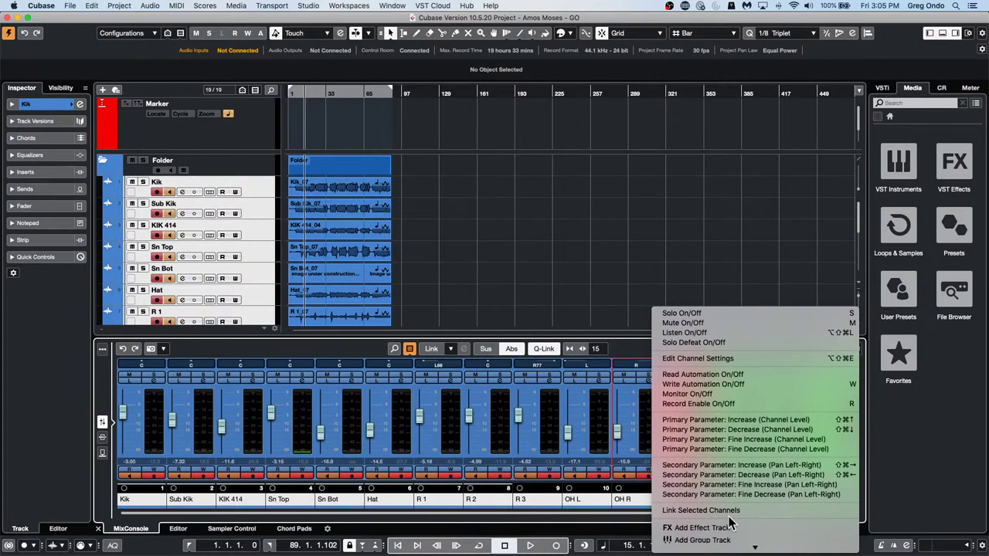
{"action": "right_click", "coordinate": [254, 192]}
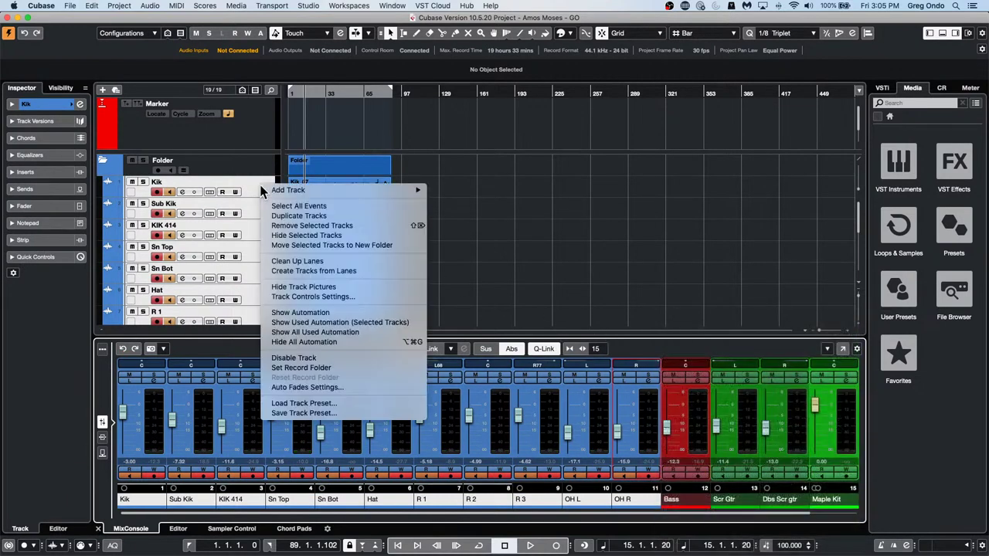
{"action": "key", "text": "Escape"}
{"action": "right_click", "coordinate": [260, 192]}
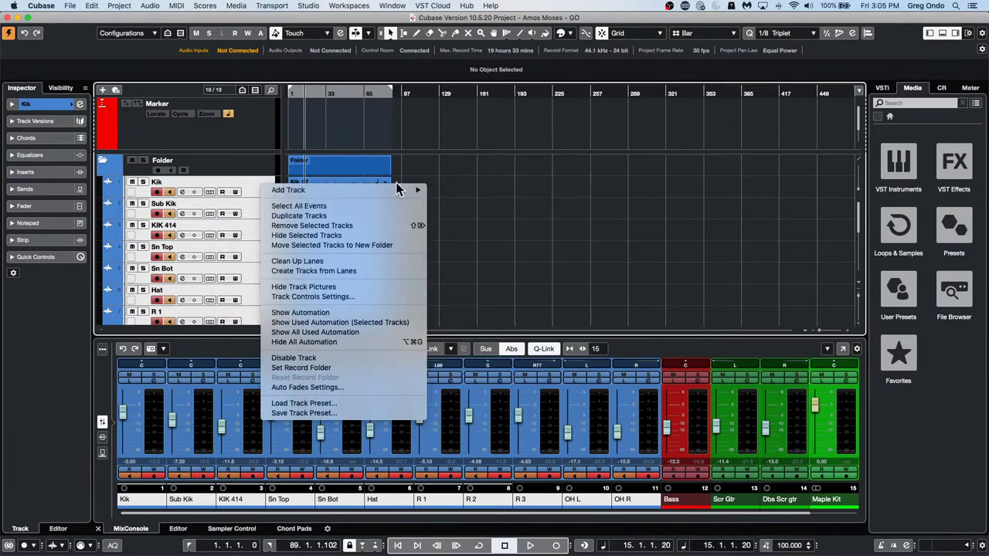
{"action": "mouse_move", "coordinate": [399, 190]}
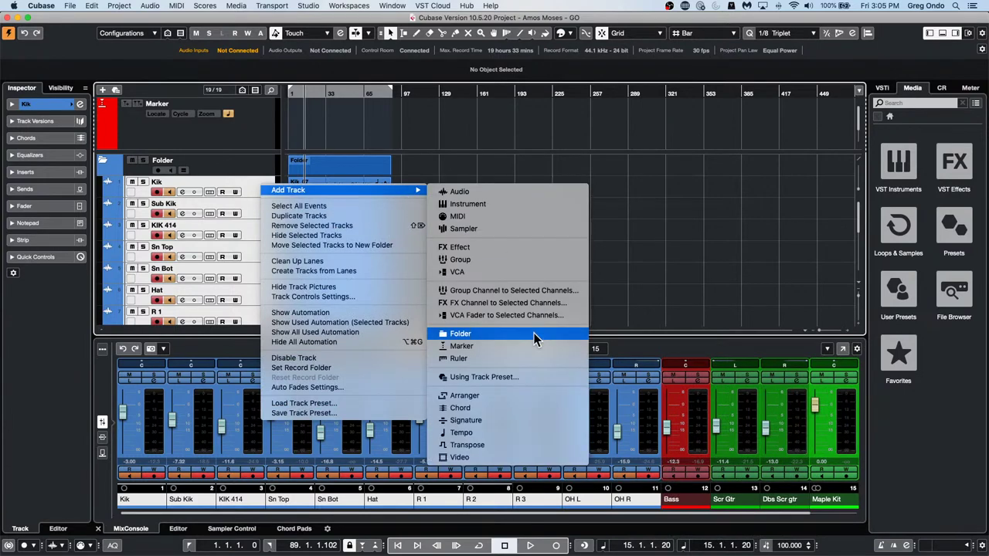
{"action": "left_click", "coordinate": [567, 292]}
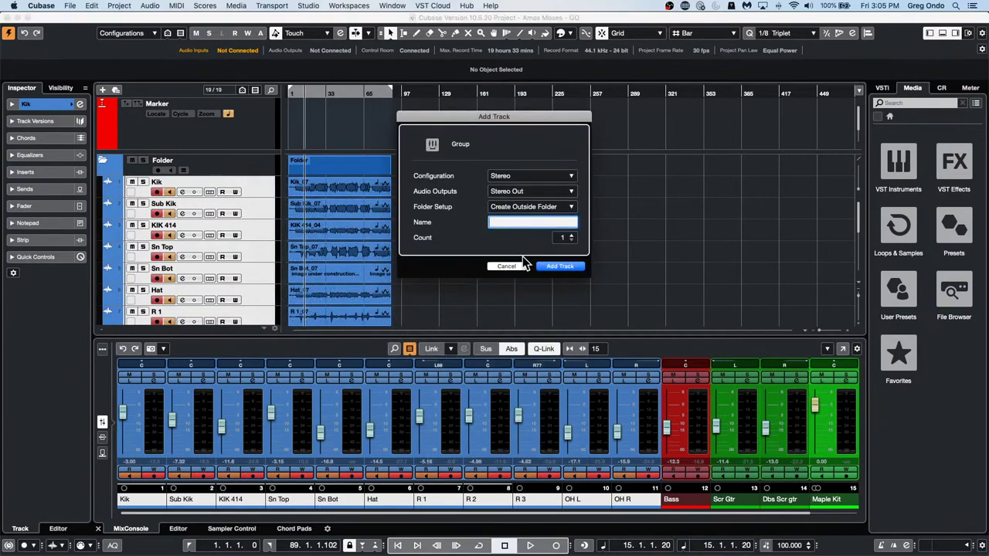
{"action": "left_click", "coordinate": [560, 267]}
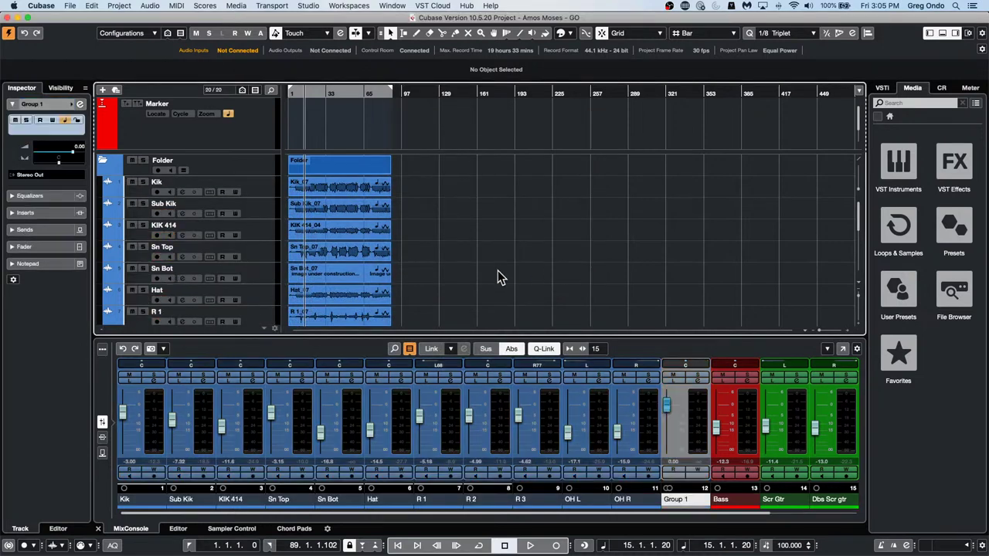
During playback, raise Group 1's fader to 2.70 dB and boost its EQ by 7.3 dB at 116.5 Hz and about 3.8 dB at 5892 Hz.
{"action": "key", "text": "space"}
{"action": "mouse_move", "coordinate": [667, 404]}
{"action": "left_mouse_down"}
{"action": "mouse_move", "coordinate": [671, 464]}
{"action": "mouse_move", "coordinate": [672, 407]}
{"action": "left_mouse_up"}
{"action": "left_click", "coordinate": [697, 380]}
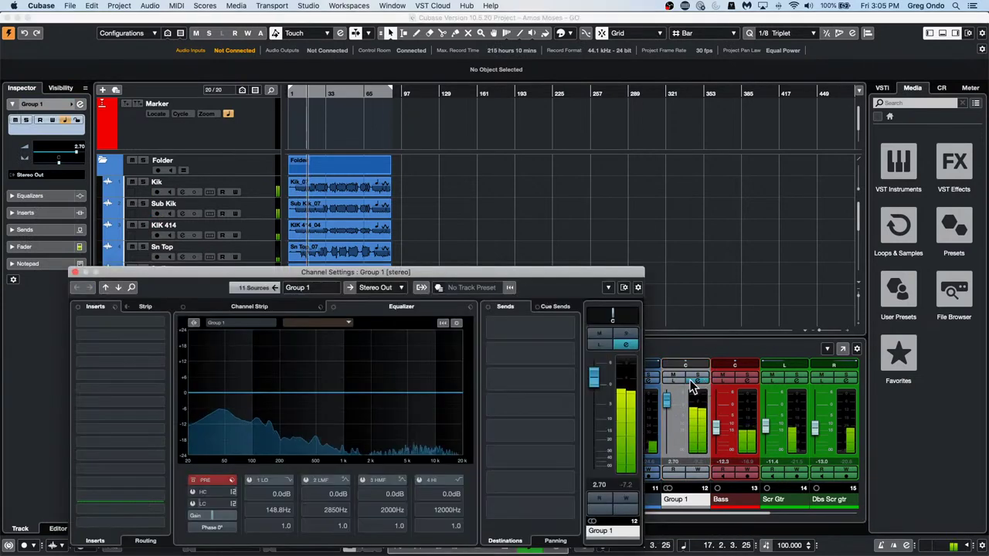
{"action": "left_click_drag", "start_coordinate": [239, 393], "coordinate": [258, 374]}
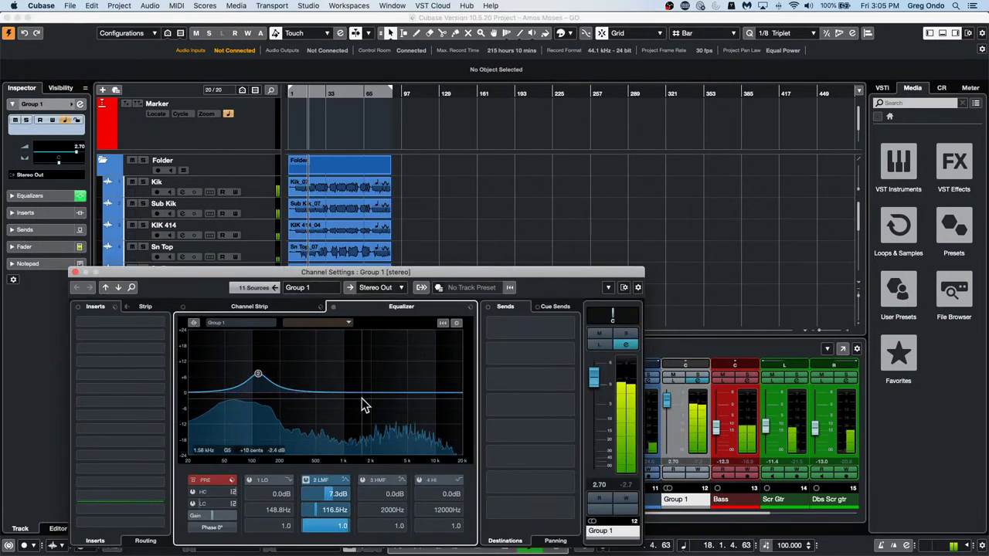
{"action": "left_click_drag", "start_coordinate": [393, 393], "coordinate": [415, 382]}
Load the Standard Compressor in Group 1's channel strip, adjust its curve, close the channel settings and stop playback.
{"action": "left_click", "coordinate": [272, 306]}
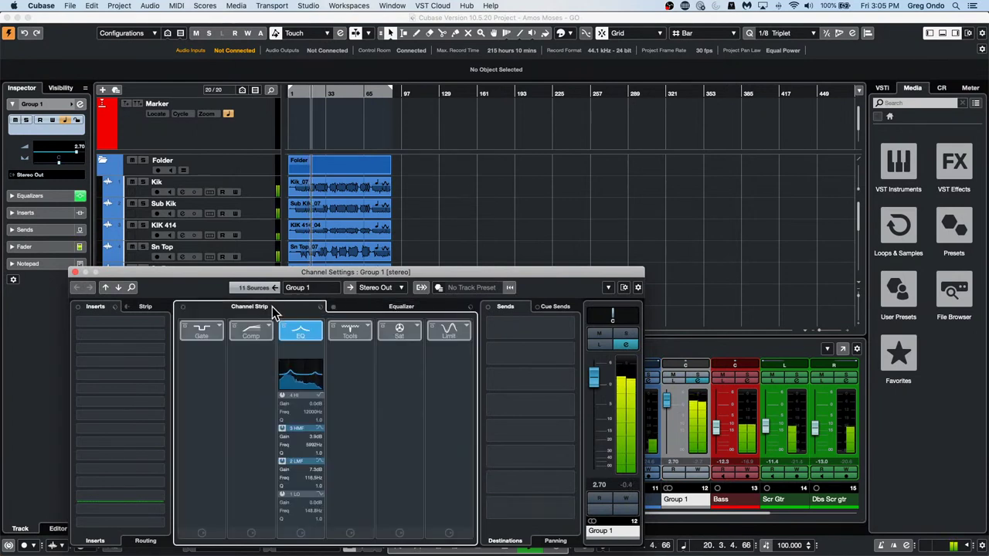
{"action": "left_click", "coordinate": [268, 325]}
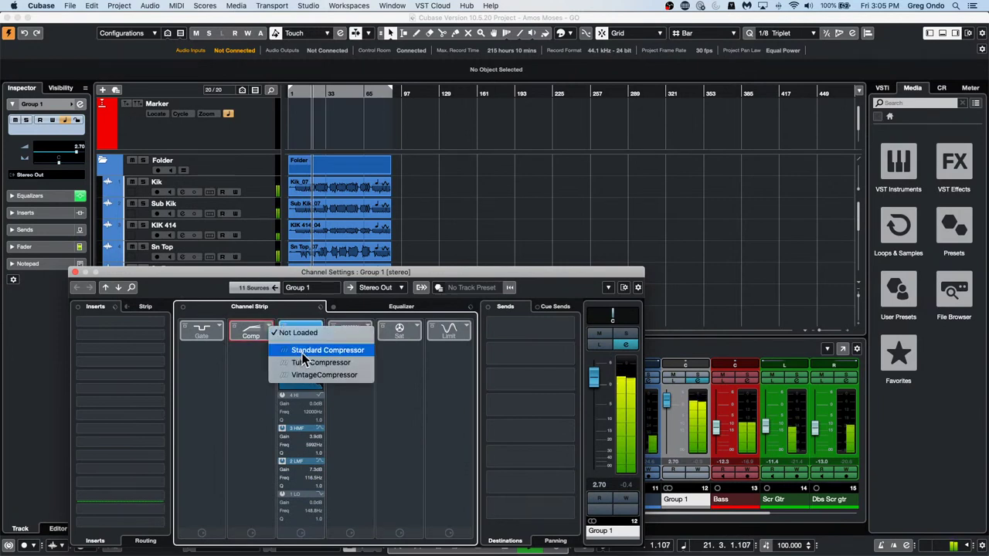
{"action": "left_click", "coordinate": [277, 348]}
{"action": "left_click", "coordinate": [250, 350]}
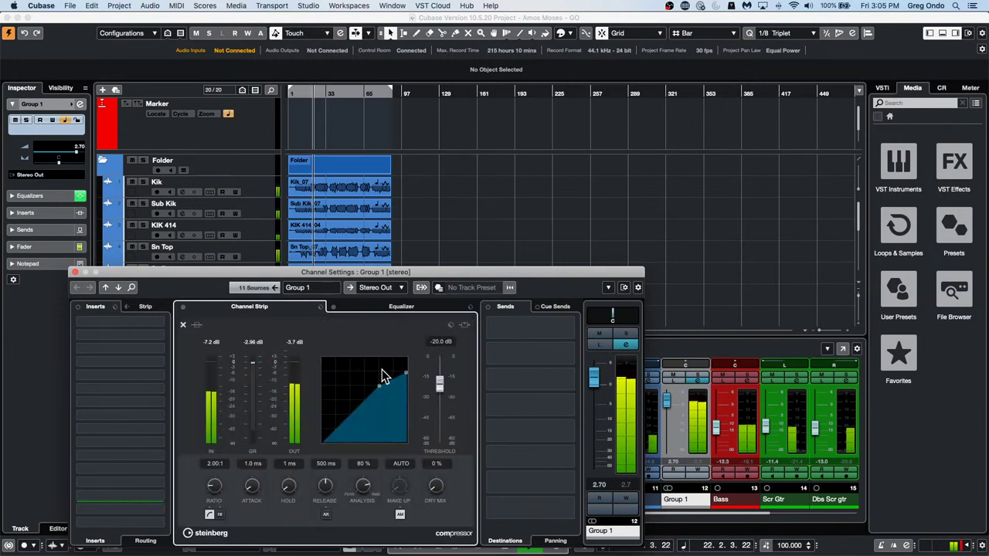
{"action": "left_click_drag", "start_coordinate": [371, 392], "coordinate": [407, 411]}
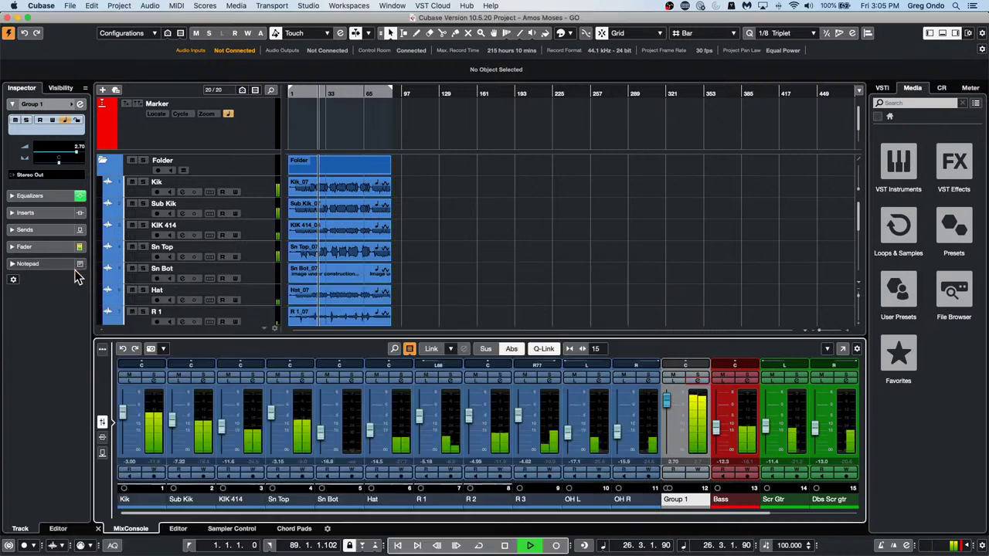
{"action": "left_click", "coordinate": [74, 272]}
{"action": "key", "text": "space"}
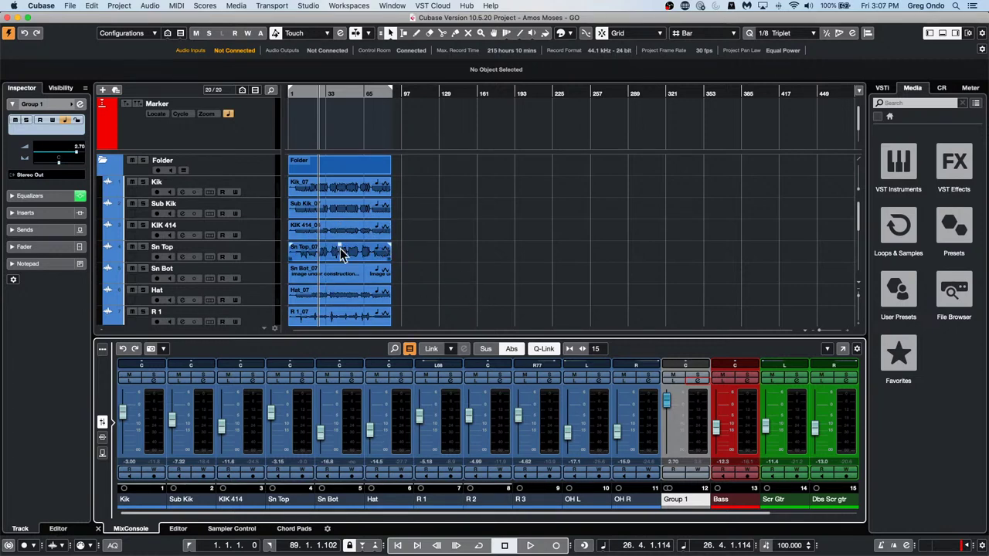
Select the Dbs Scr gtr_08 event and play it briefly as a loop over its own length.
{"action": "scroll", "coordinate": [363, 240], "scroll_direction": "down", "scroll_amount": 10}
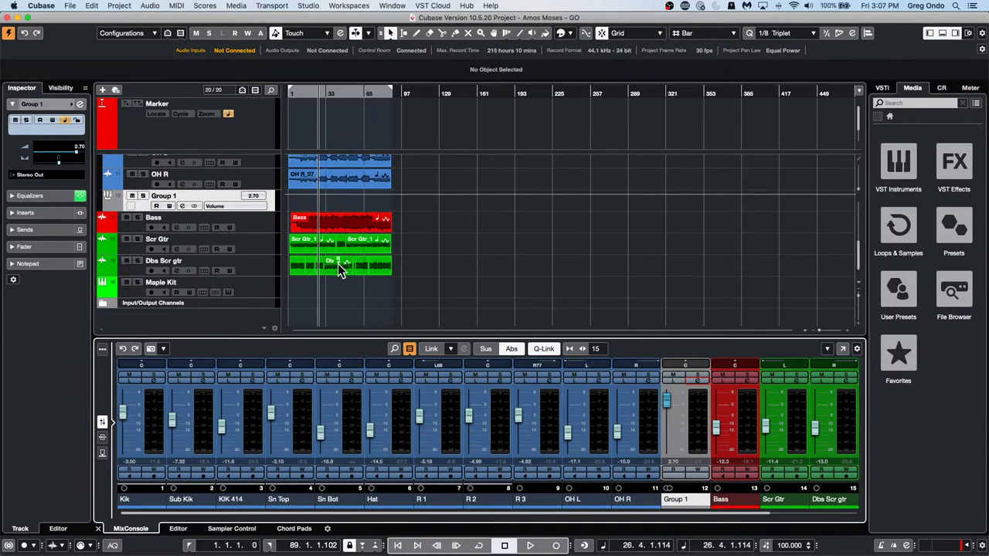
{"action": "left_click", "coordinate": [336, 268]}
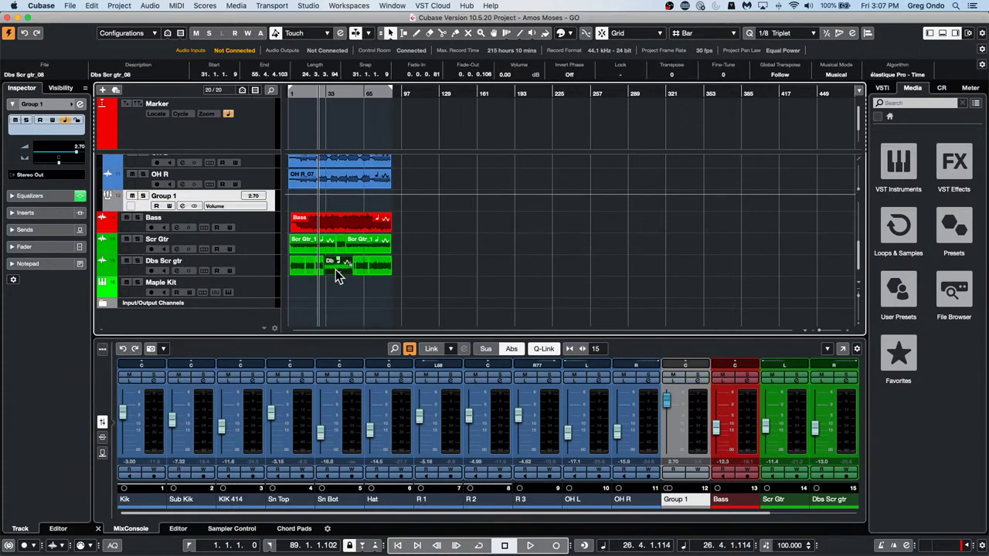
{"action": "key", "text": "super+p"}
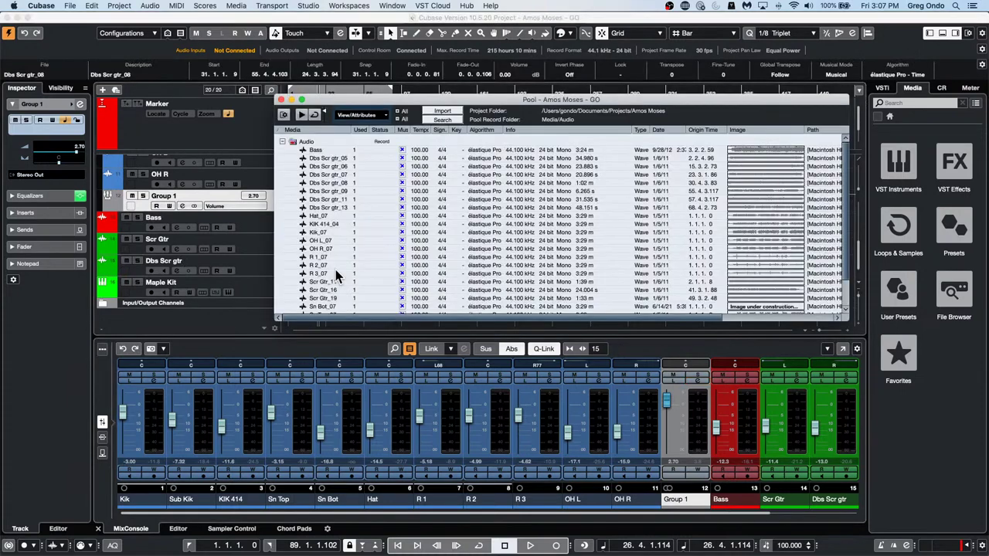
{"action": "left_click", "coordinate": [281, 100]}
{"action": "key", "text": "shift+g"}
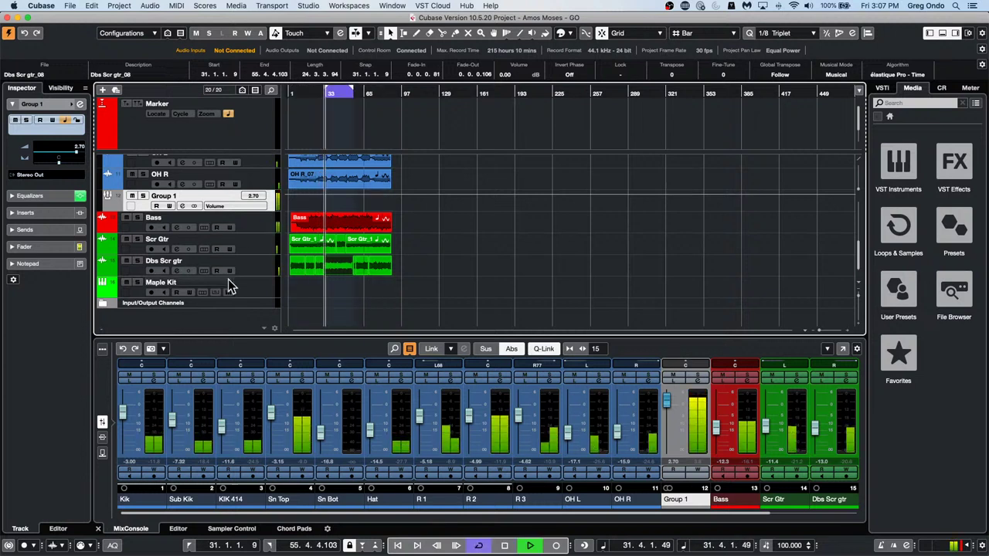
{"action": "key", "text": "space"}
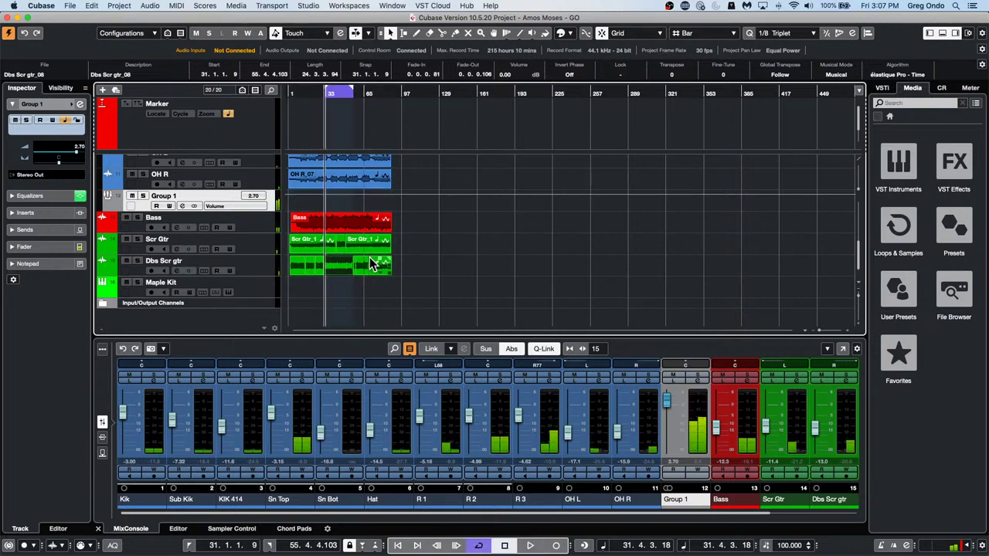
Select the Dbs Scr gtr_11 event and set the locators to its start and end.
{"action": "left_click", "coordinate": [361, 265]}
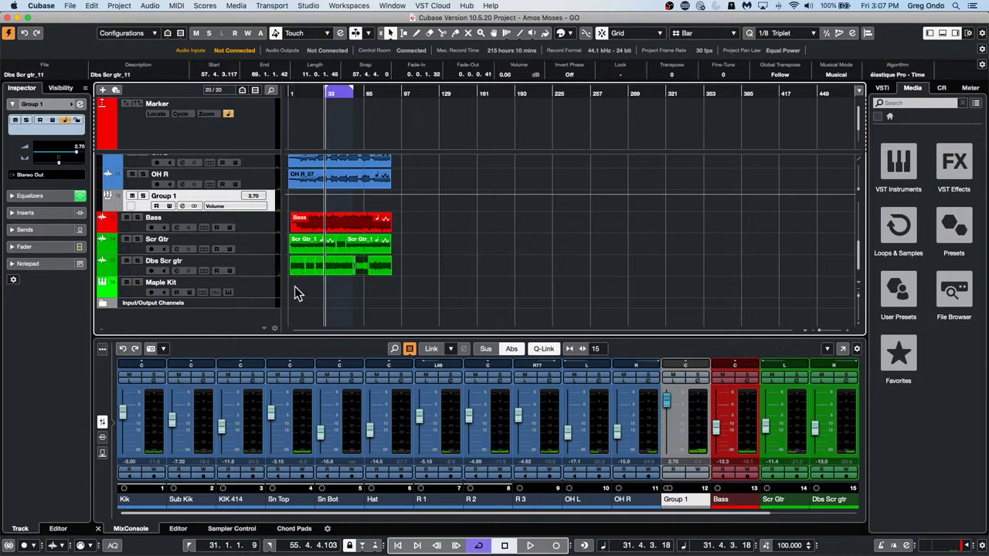
{"action": "key", "text": "p"}
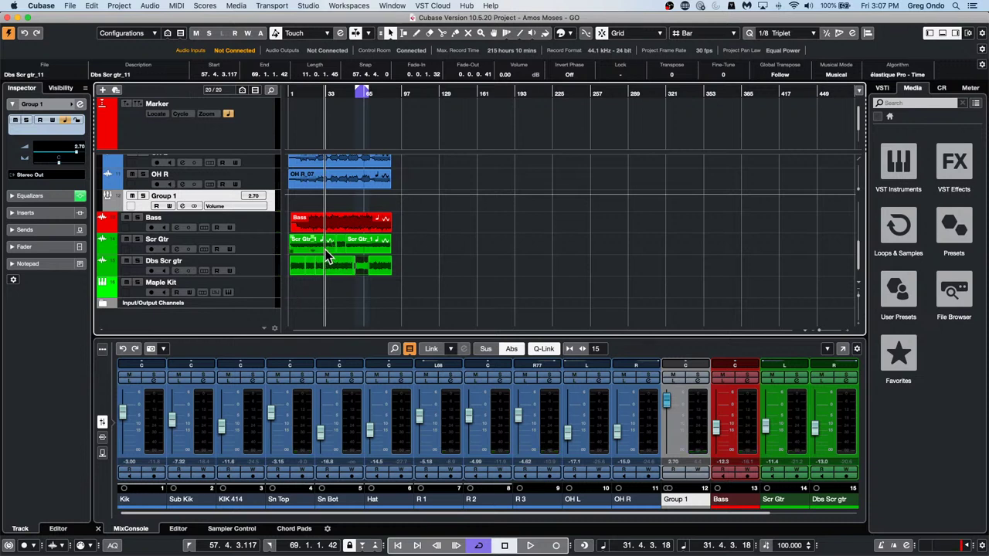
Select the Scr Gtr_19 event and set the locators to its start and end.
{"action": "left_click", "coordinate": [363, 244]}
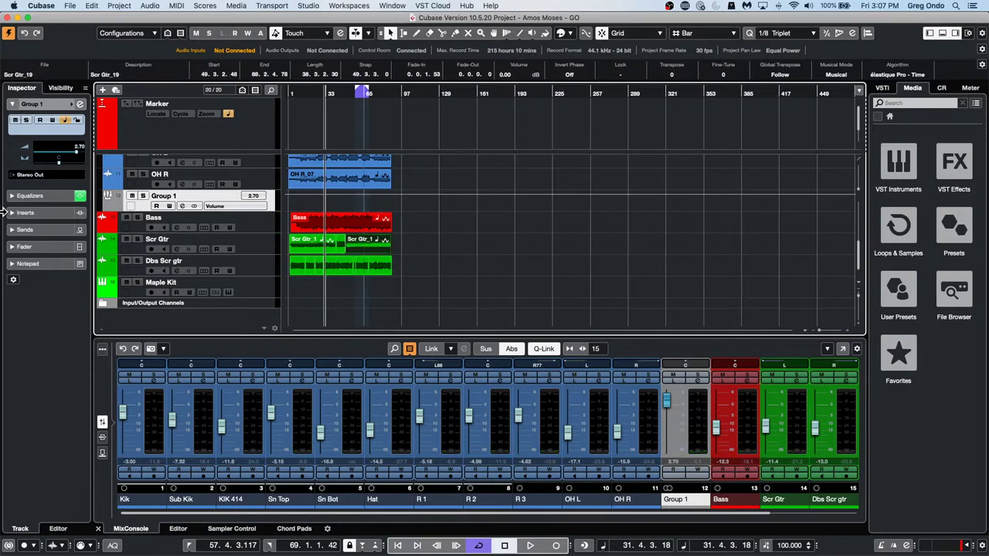
{"action": "key", "text": "p"}
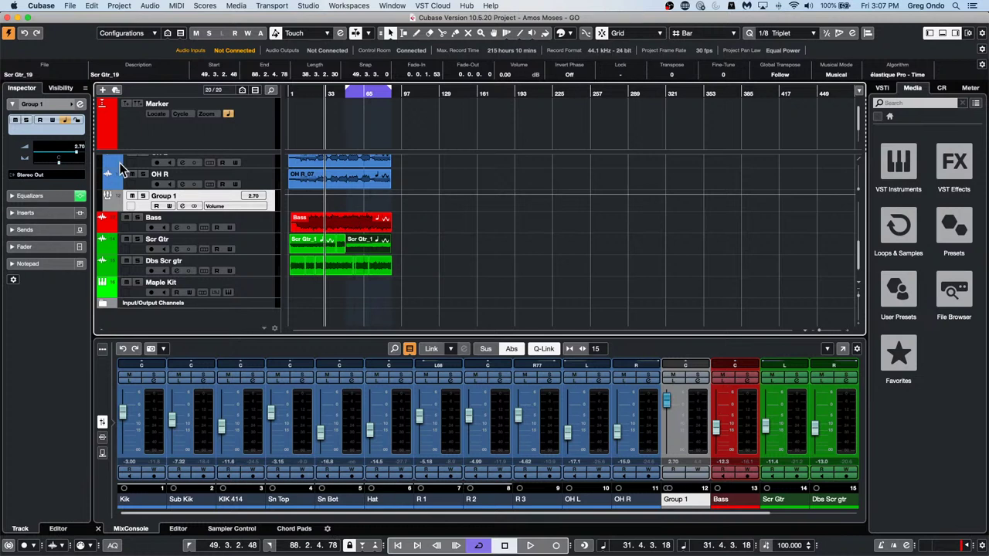
Set the locators back to the Dbs Scr gtr_11 event and play that range briefly as a loop.
{"action": "left_click", "coordinate": [364, 271]}
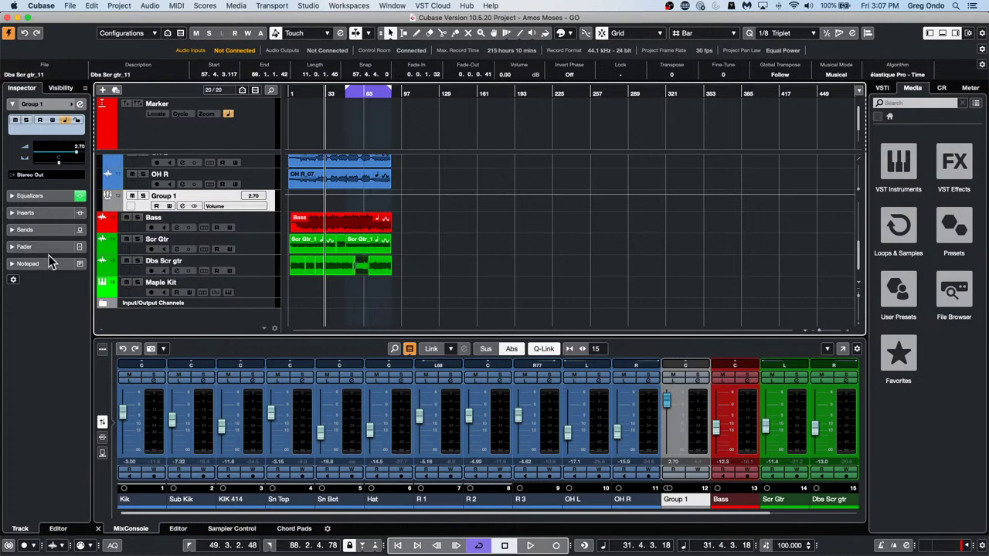
{"action": "key", "text": "p"}
{"action": "key", "text": "space"}
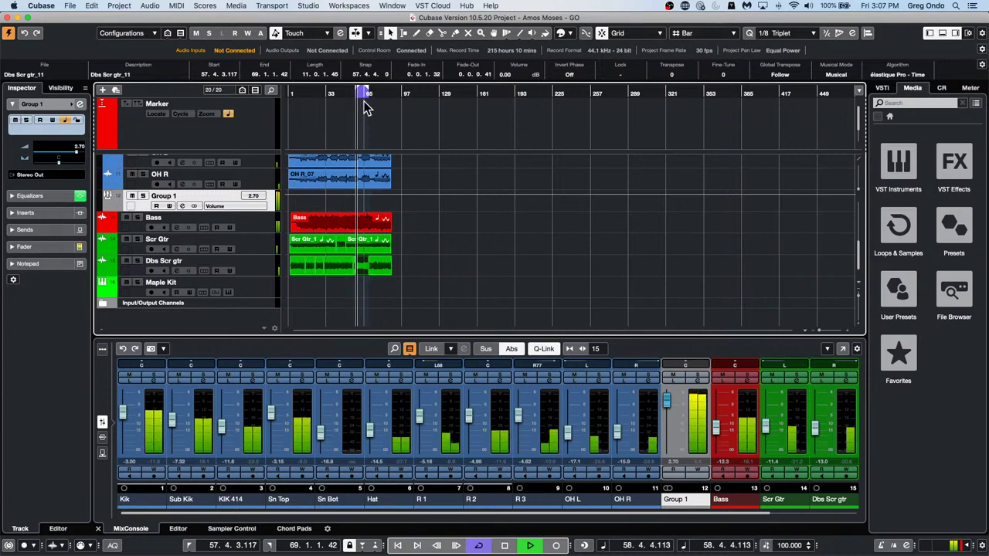
{"action": "key", "text": "space"}
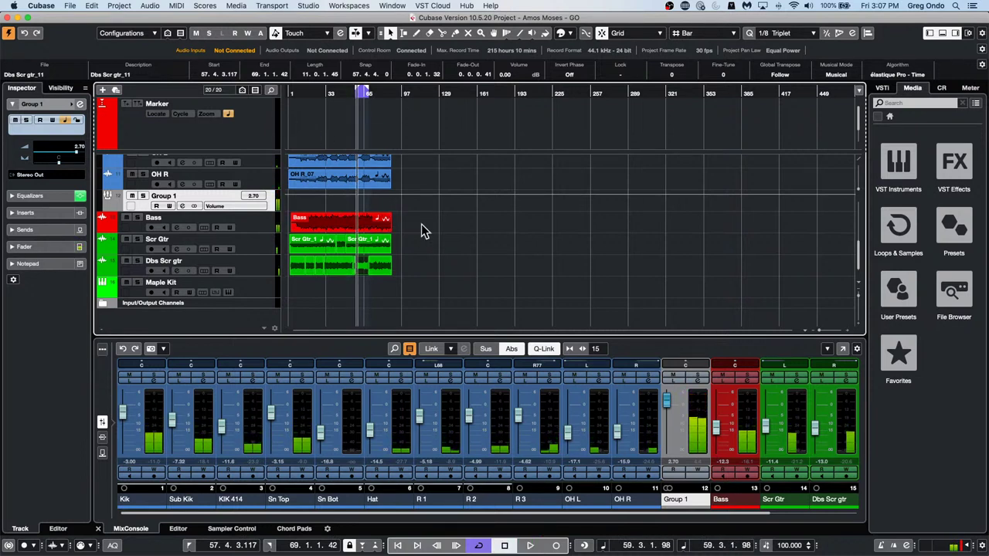
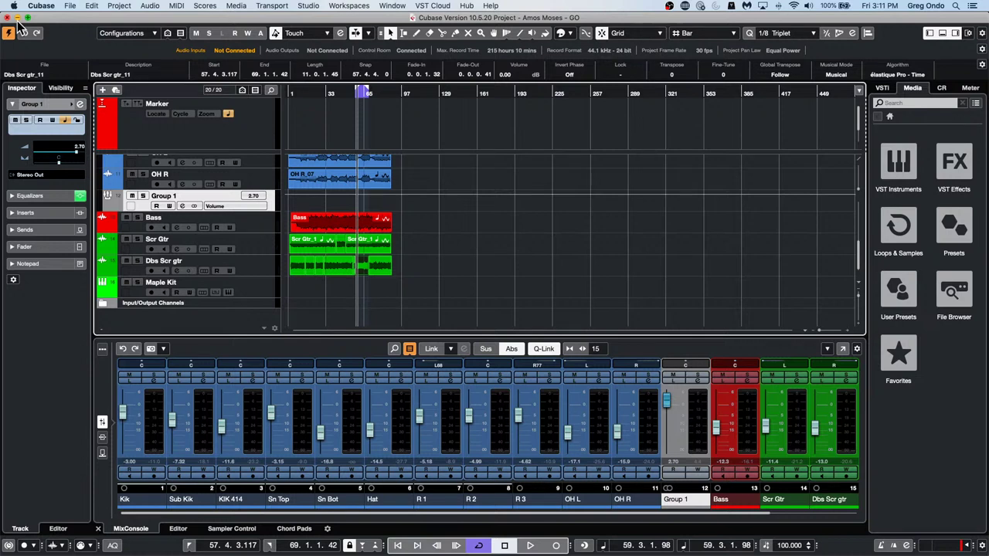
Create a backup destination folder named htrsjtrs inside Amos Moses, view the project backup options and cancel the backup.
{"action": "mouse_move", "coordinate": [68, 555]}
{"action": "left_click", "coordinate": [70, 6]}
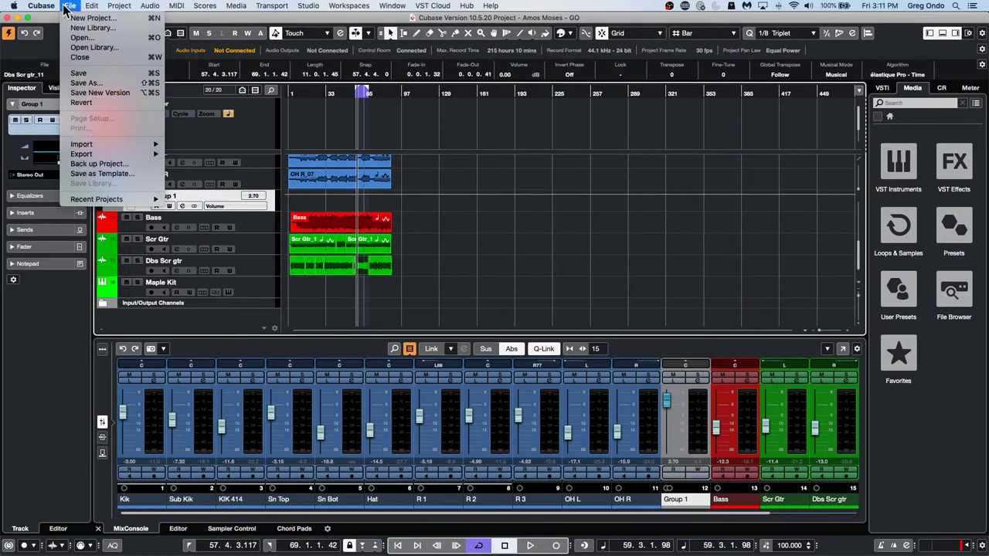
{"action": "left_click", "coordinate": [85, 164]}
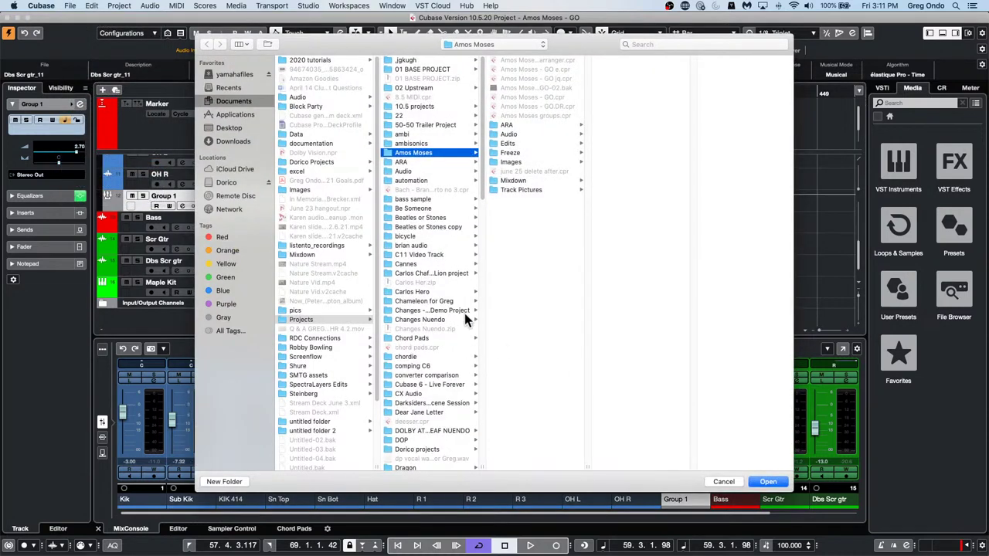
{"action": "left_click", "coordinate": [240, 486]}
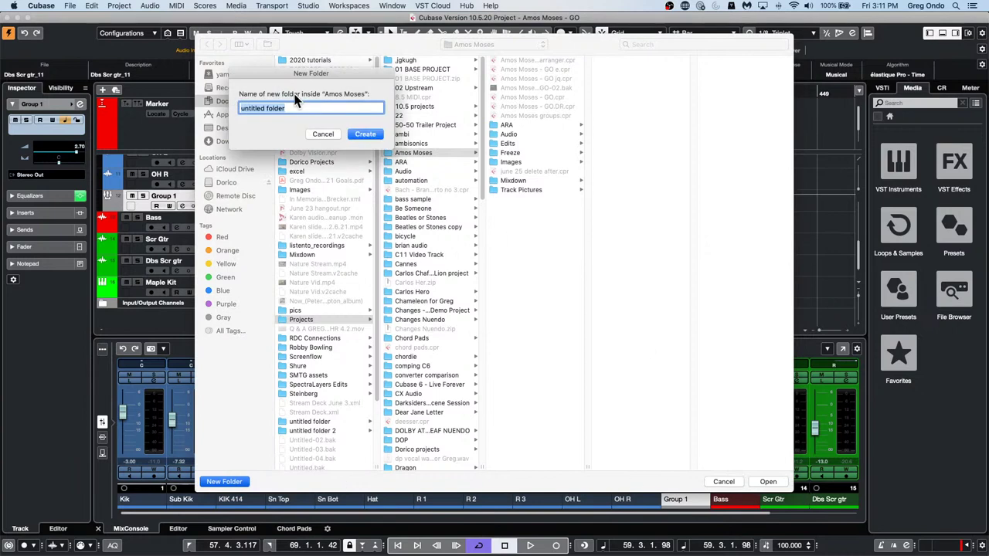
{"action": "type", "text": "htrsjtrs"}
{"action": "left_click", "coordinate": [363, 135]}
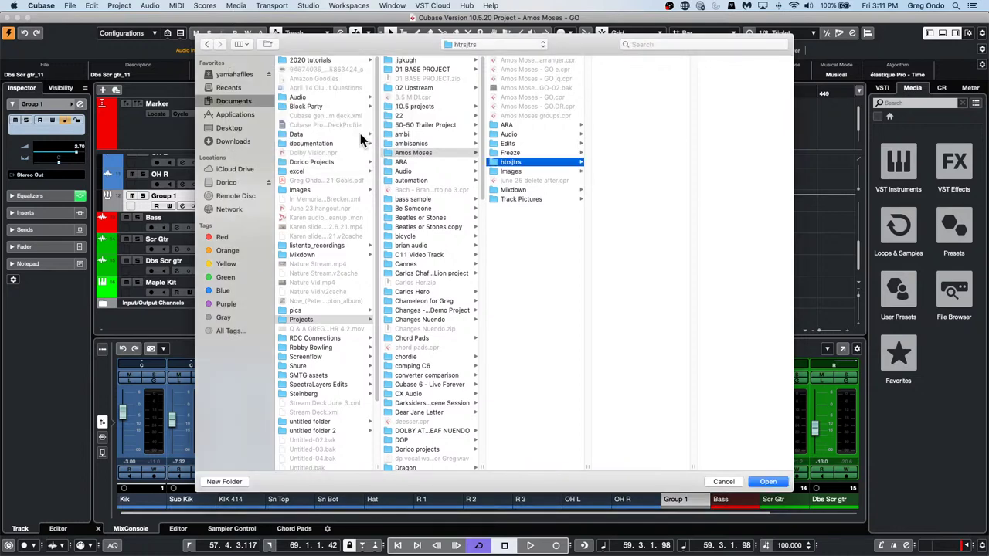
{"action": "left_click", "coordinate": [767, 483]}
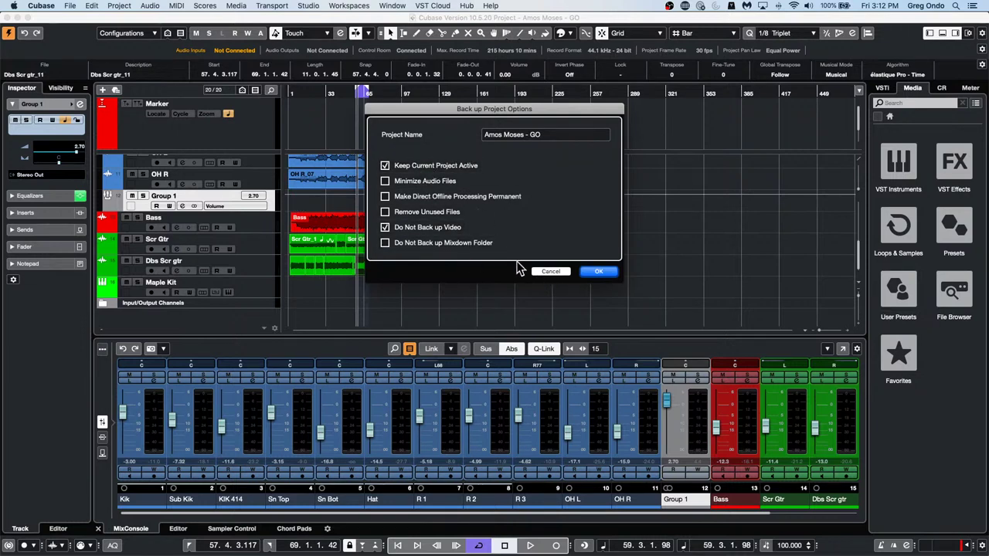
{"action": "left_click", "coordinate": [550, 273]}
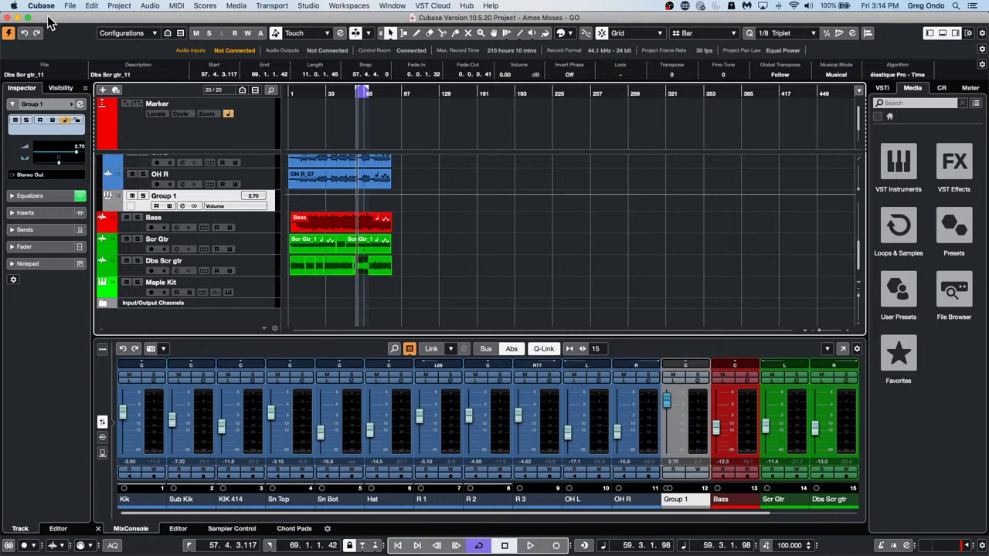
Open the project LoopMashFX.cpr from the LoopMashFX folder in Projects and activate it.
{"action": "left_click", "coordinate": [70, 6]}
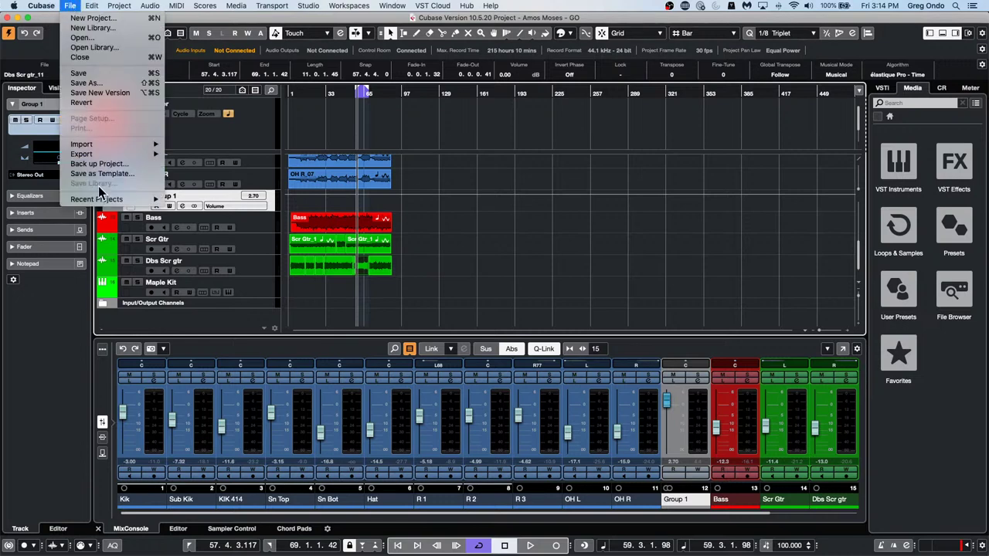
{"action": "mouse_move", "coordinate": [100, 200]}
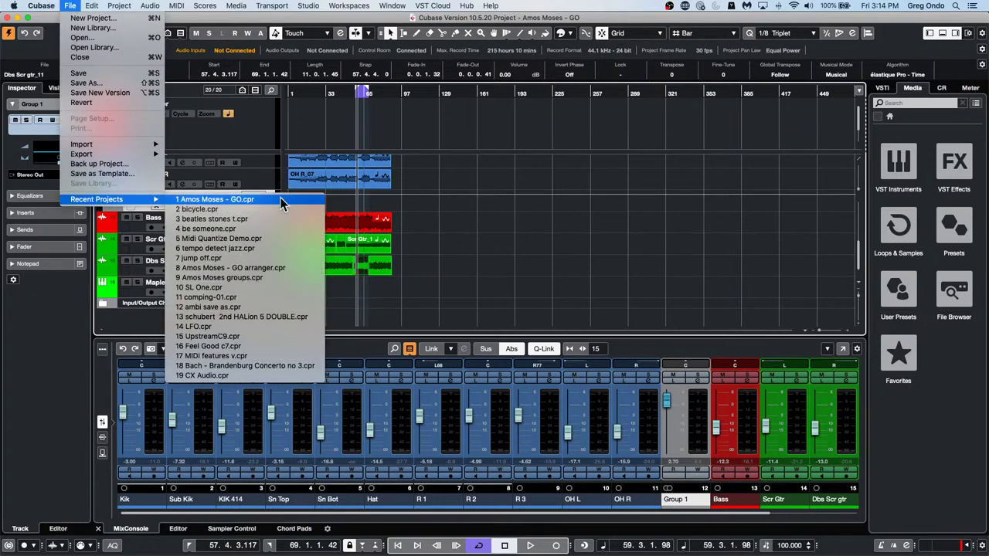
{"action": "left_click", "coordinate": [123, 38]}
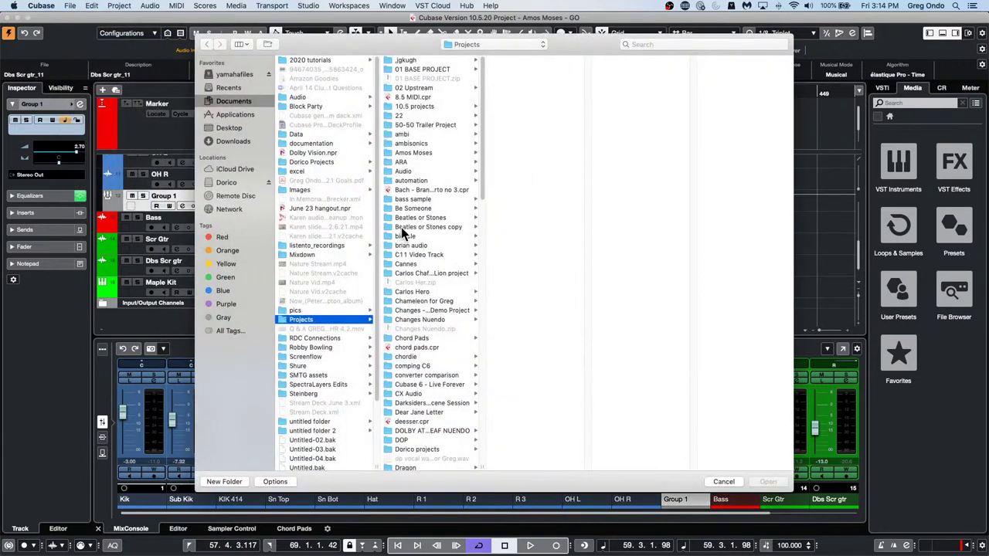
{"action": "scroll", "coordinate": [403, 236], "scroll_direction": "down", "scroll_amount": 5}
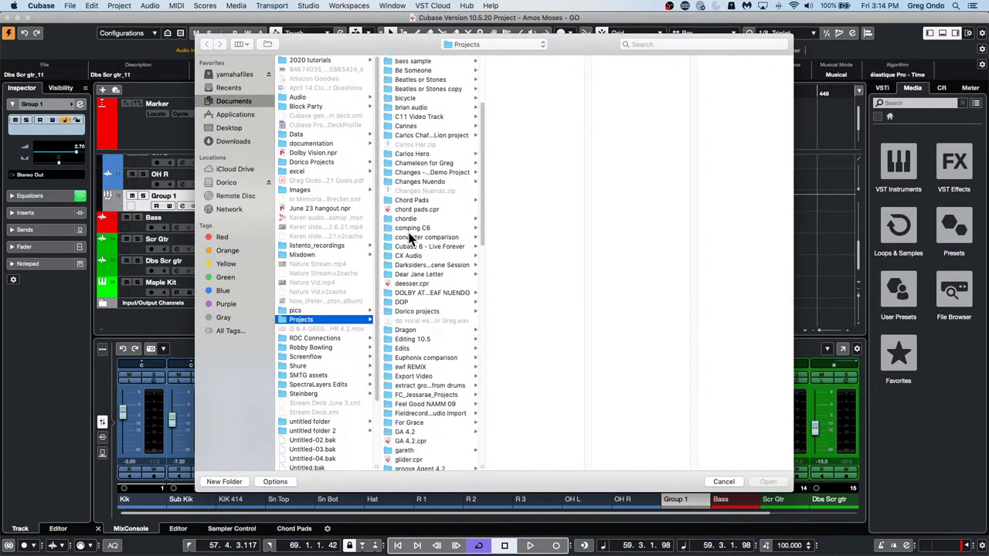
{"action": "scroll", "coordinate": [409, 240], "scroll_direction": "down", "scroll_amount": 3}
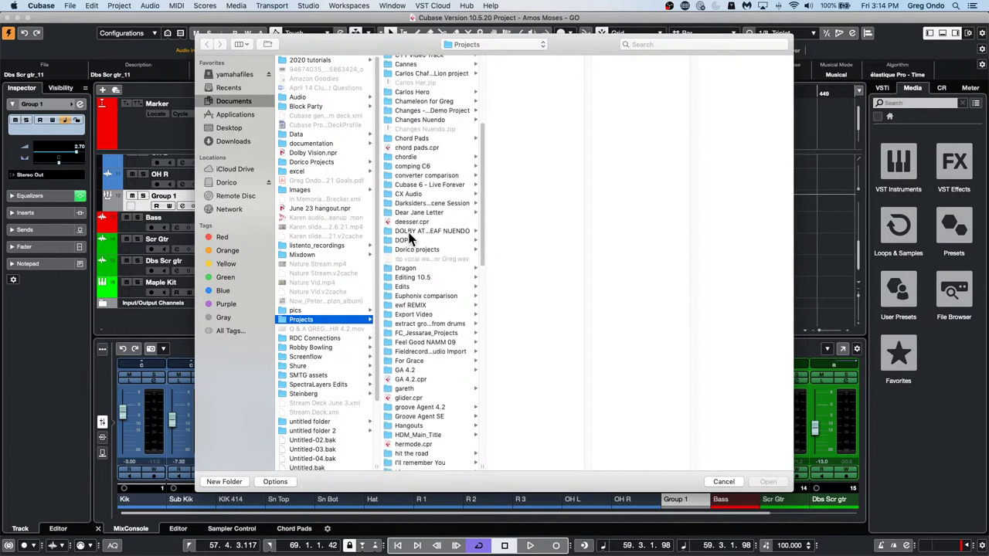
{"action": "scroll", "coordinate": [409, 240], "scroll_direction": "down", "scroll_amount": 3}
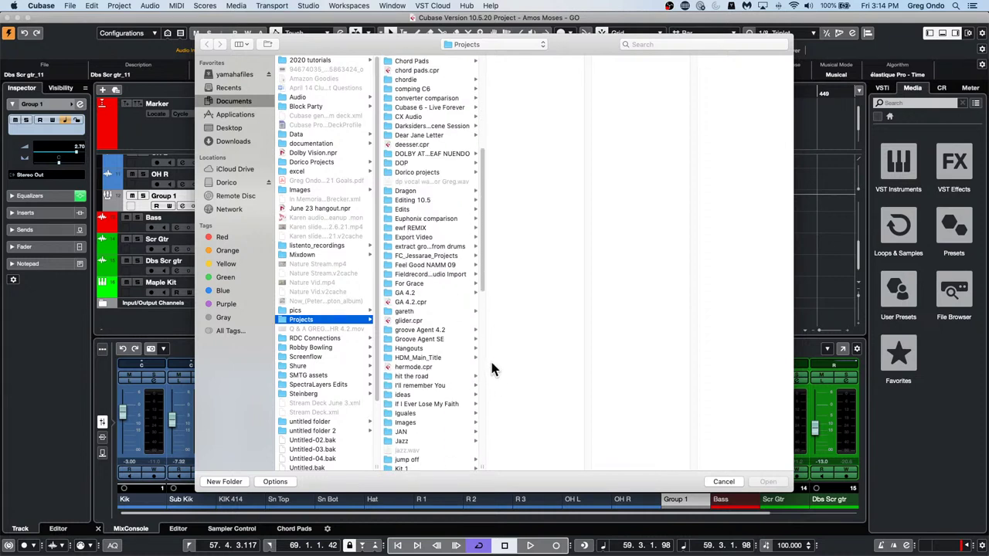
{"action": "scroll", "coordinate": [460, 377], "scroll_direction": "down", "scroll_amount": 4}
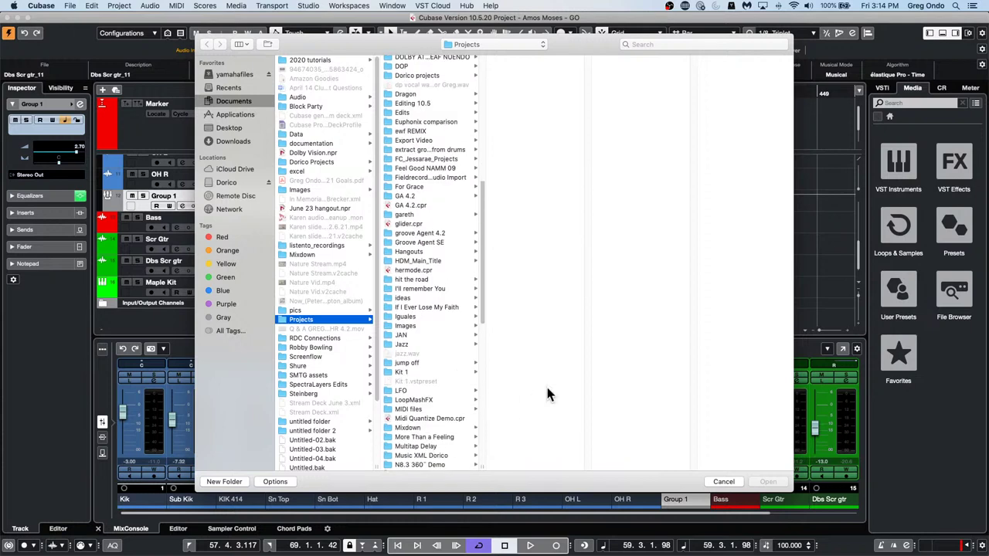
{"action": "left_click", "coordinate": [417, 398]}
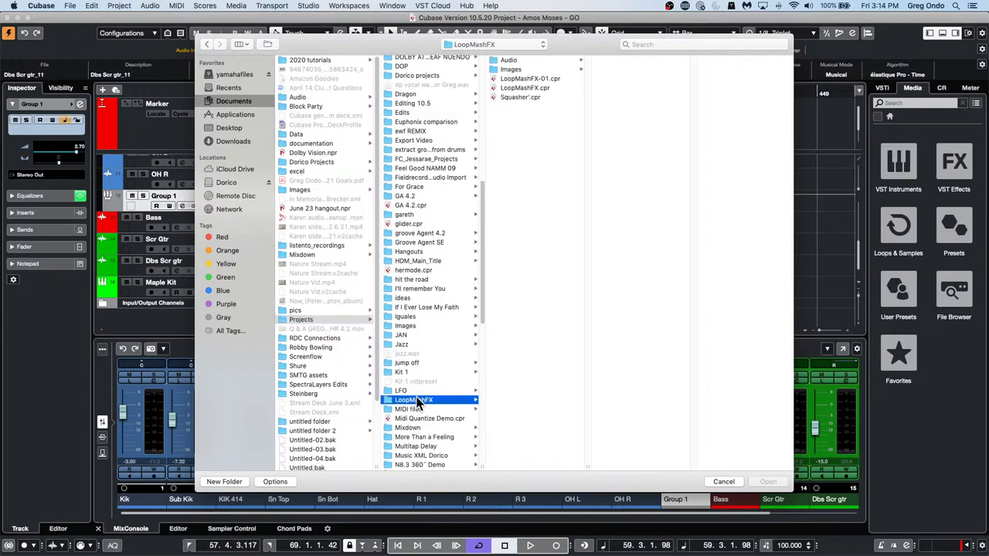
{"action": "double_click", "coordinate": [541, 89]}
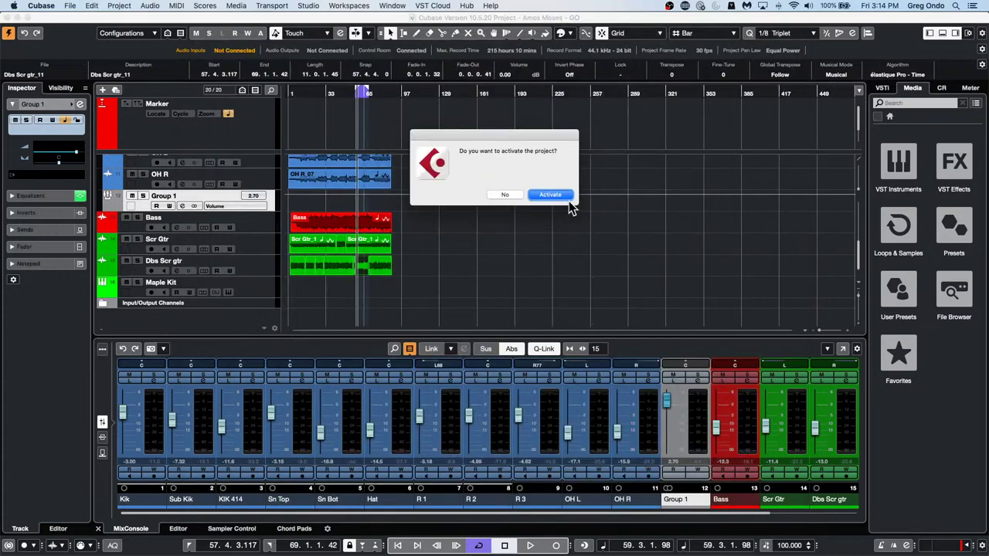
{"action": "left_click", "coordinate": [559, 196]}
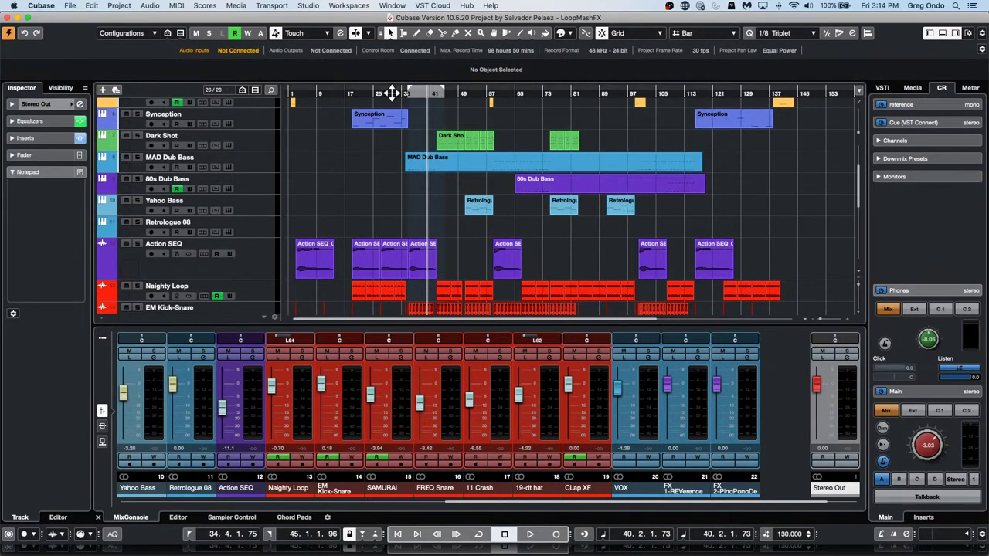
Move the playback position to bar 29, lower the Control Room main level to -18.0 and start playback.
{"action": "left_click", "coordinate": [387, 92]}
{"action": "left_click_drag", "start_coordinate": [919, 424], "coordinate": [918, 452]}
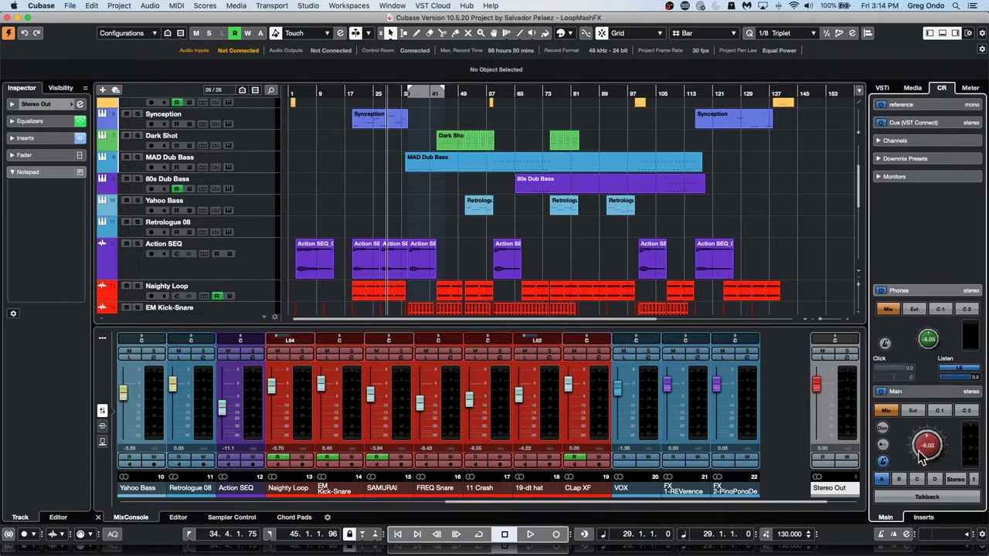
{"action": "key", "text": "space"}
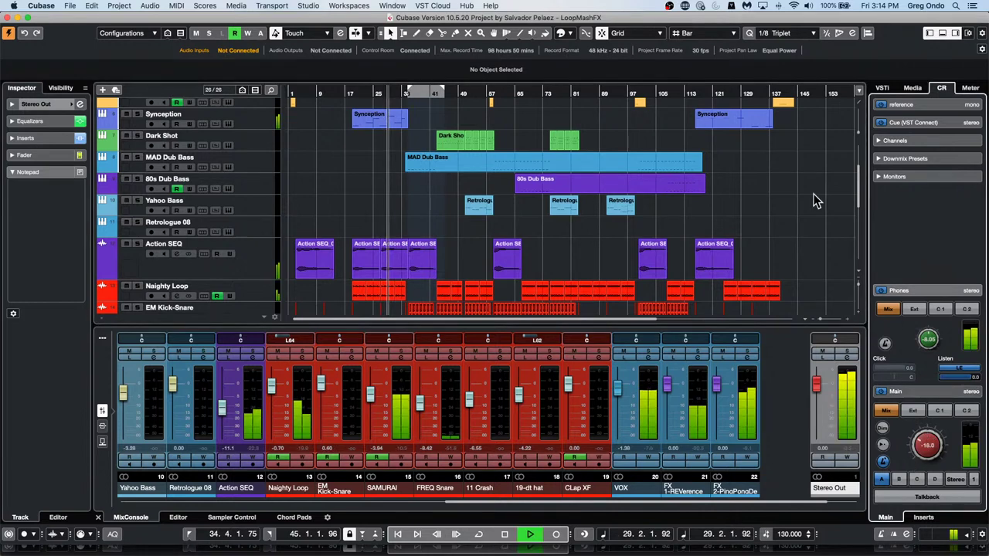
Open the Stereo Out channel settings, enable EQ band 2 and boost it by 2.8 dB at 783.3 Hz.
{"action": "left_click", "coordinate": [841, 357]}
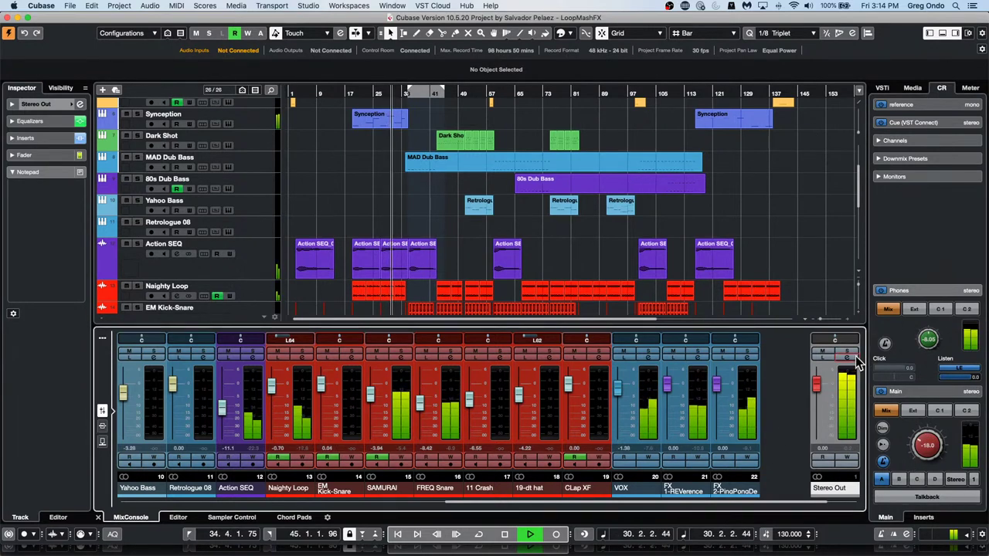
{"action": "left_click", "coordinate": [695, 326]}
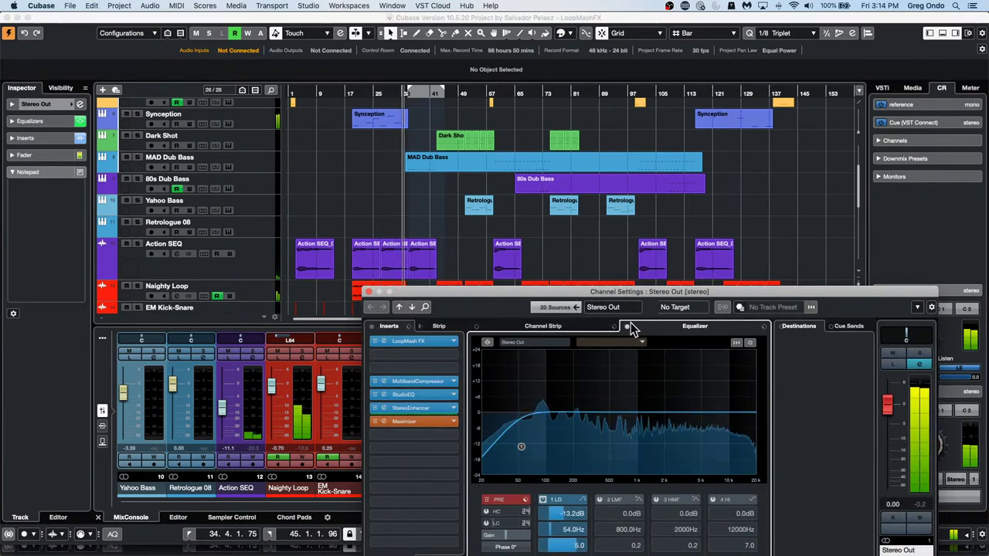
{"action": "left_click_drag", "start_coordinate": [637, 293], "coordinate": [532, 152]}
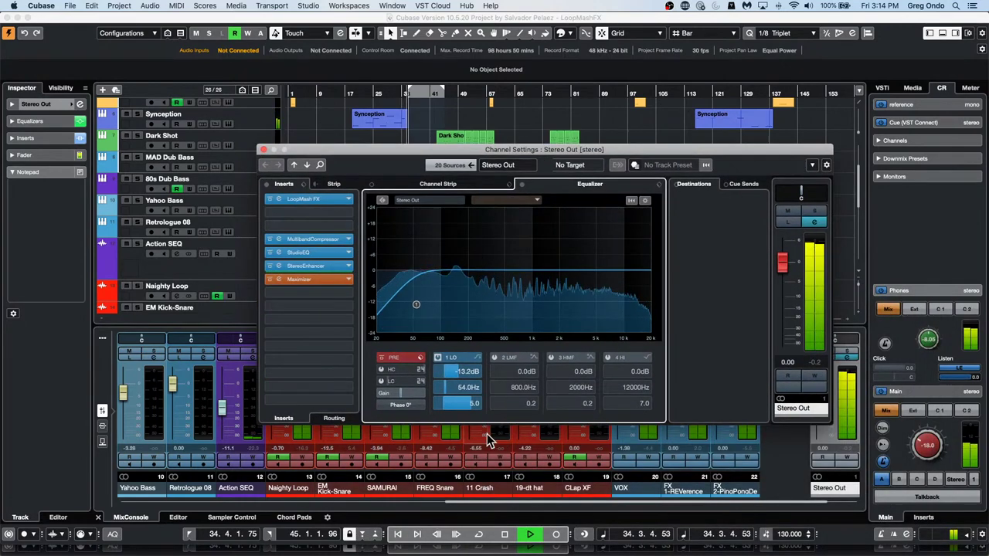
{"action": "left_click", "coordinate": [508, 358]}
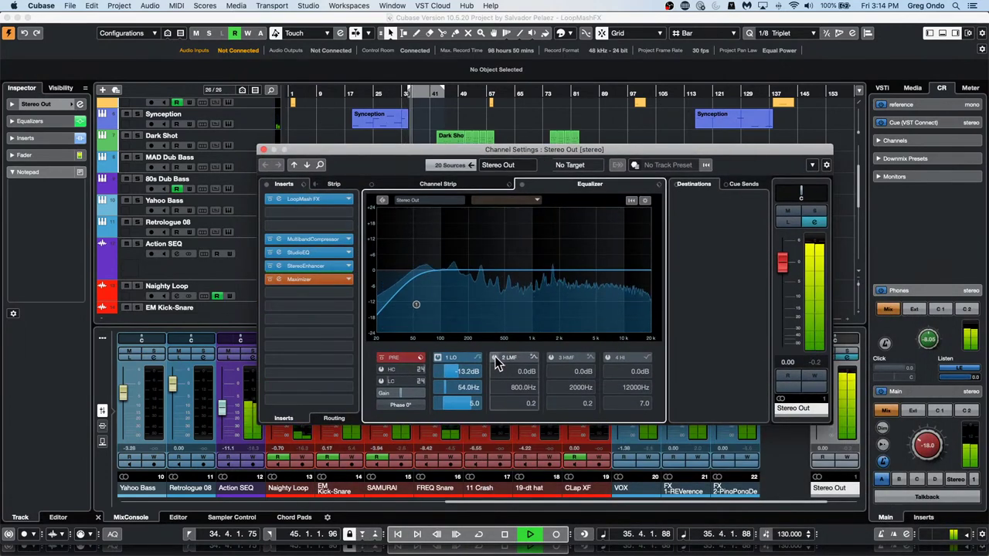
{"action": "left_click_drag", "start_coordinate": [524, 270], "coordinate": [522, 263]}
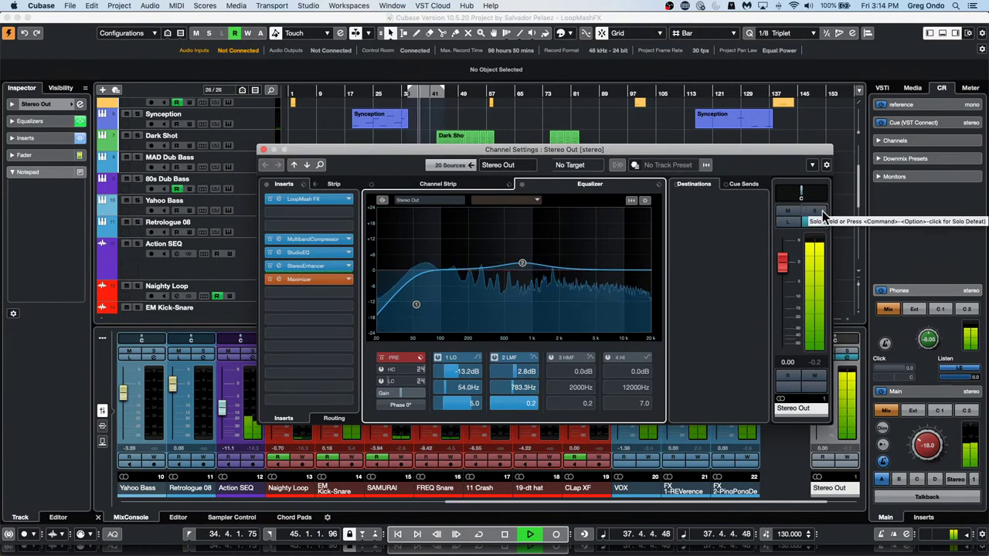
Enable automation read and write on Stereo Out and record EQ band 2 moves, ending at 715.3 Hz and -2.8 dB.
{"action": "left_click", "coordinate": [813, 376]}
{"action": "left_click", "coordinate": [524, 265]}
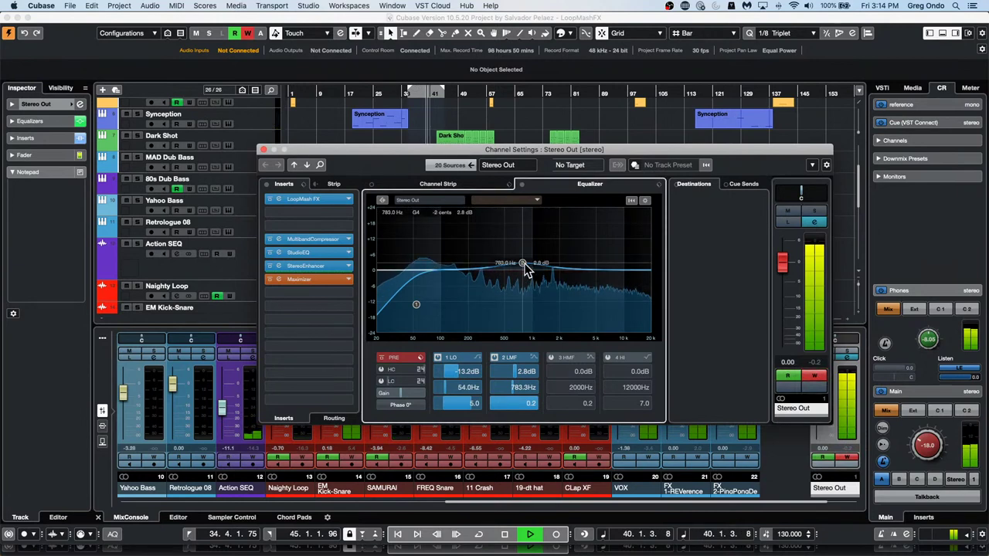
{"action": "left_click_drag", "start_coordinate": [524, 395], "coordinate": [515, 281]}
Play back the recorded EQ band 2 automation, watch it in the Stereo Out channel settings, and stop and close them.
{"action": "left_click", "coordinate": [425, 91]}
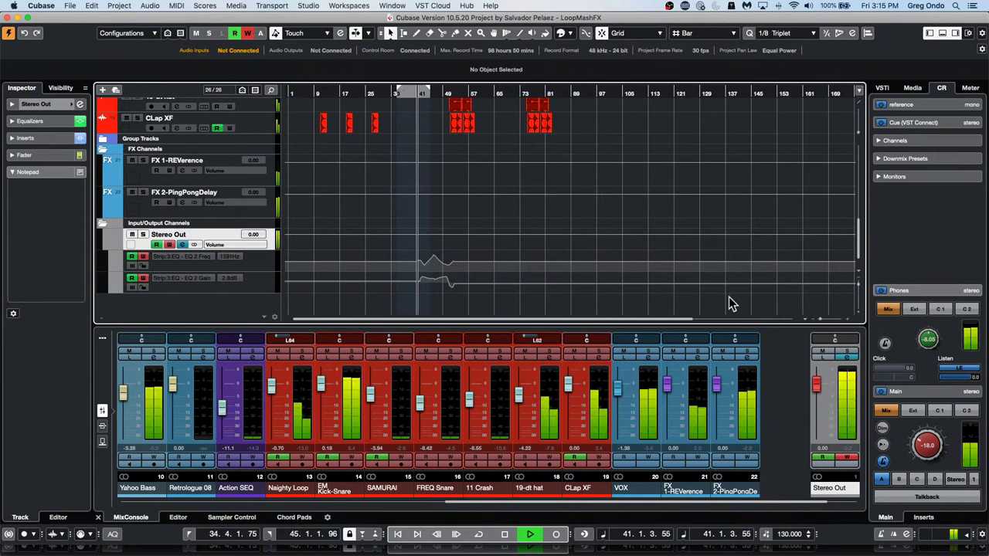
{"action": "left_click", "coordinate": [848, 361]}
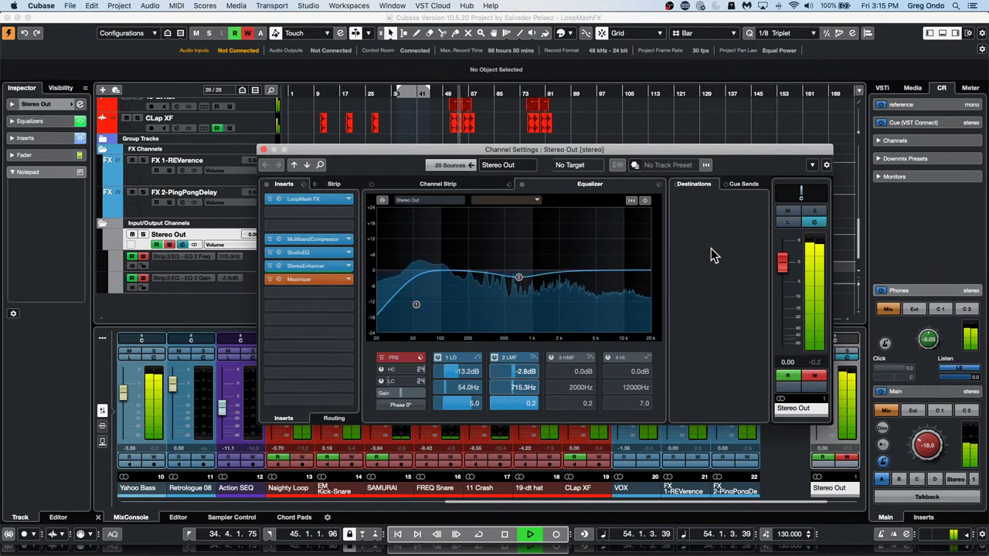
{"action": "key", "text": "space"}
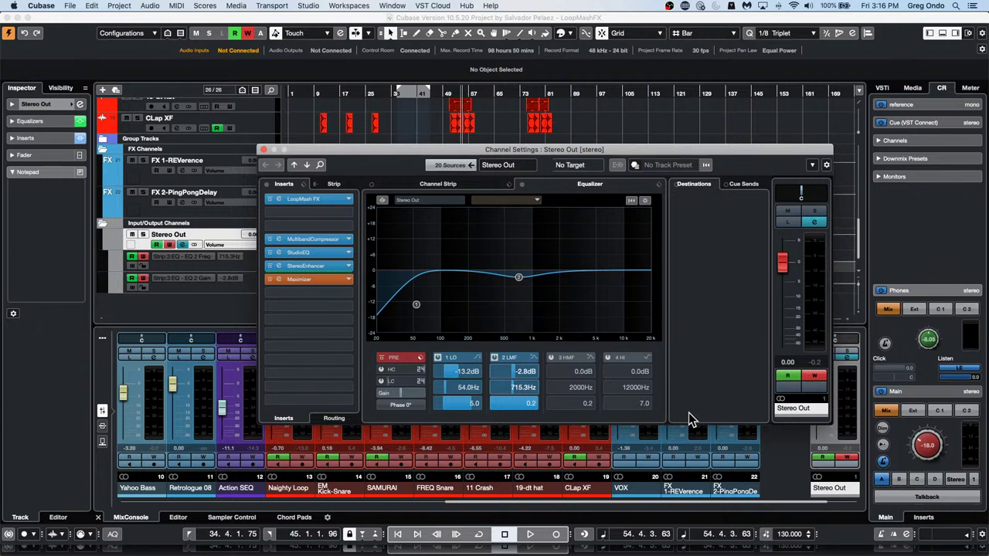
{"action": "left_click", "coordinate": [263, 150]}
Add an instrument track with Groove Agent SE below the CLap XF track.
{"action": "right_click", "coordinate": [259, 129]}
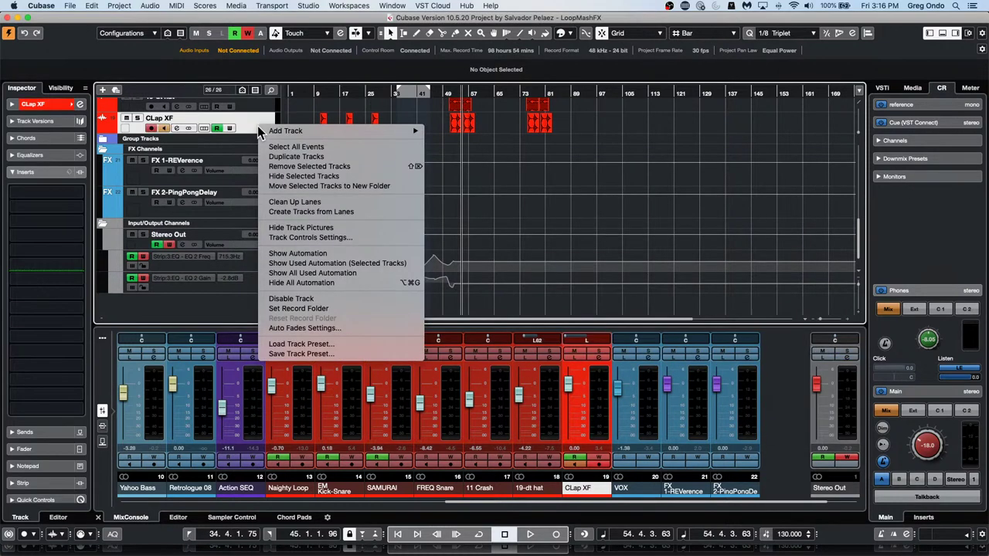
{"action": "mouse_move", "coordinate": [332, 137]}
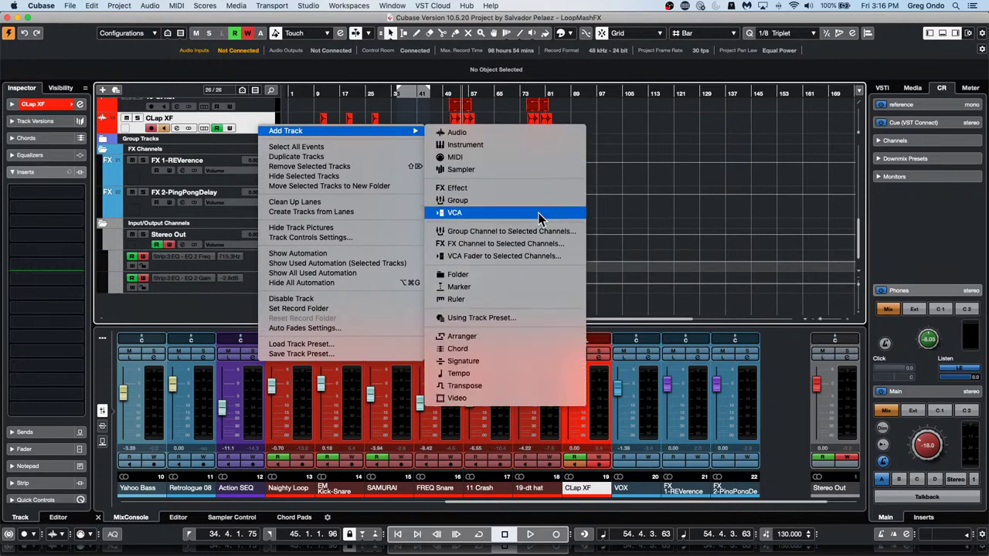
{"action": "left_click", "coordinate": [512, 151]}
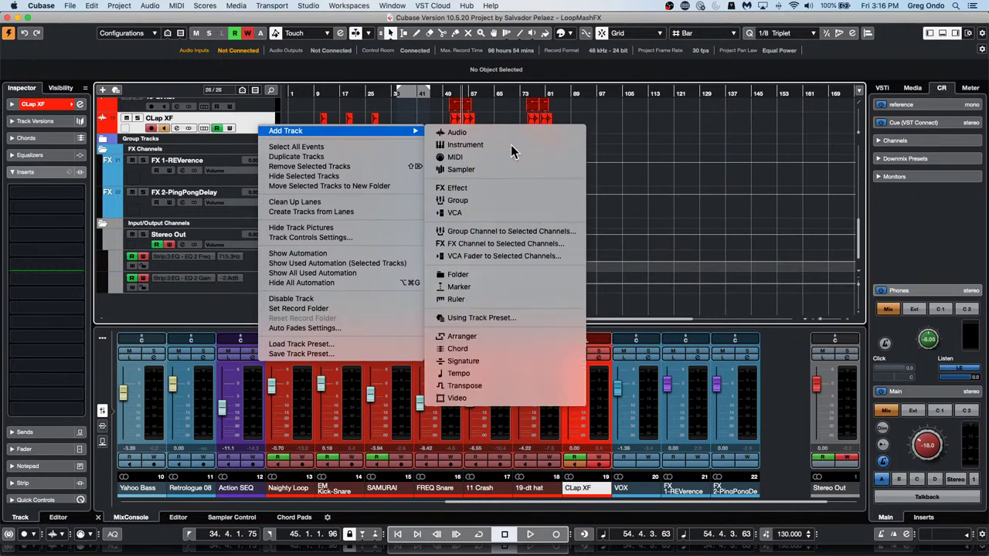
{"action": "left_click", "coordinate": [543, 194]}
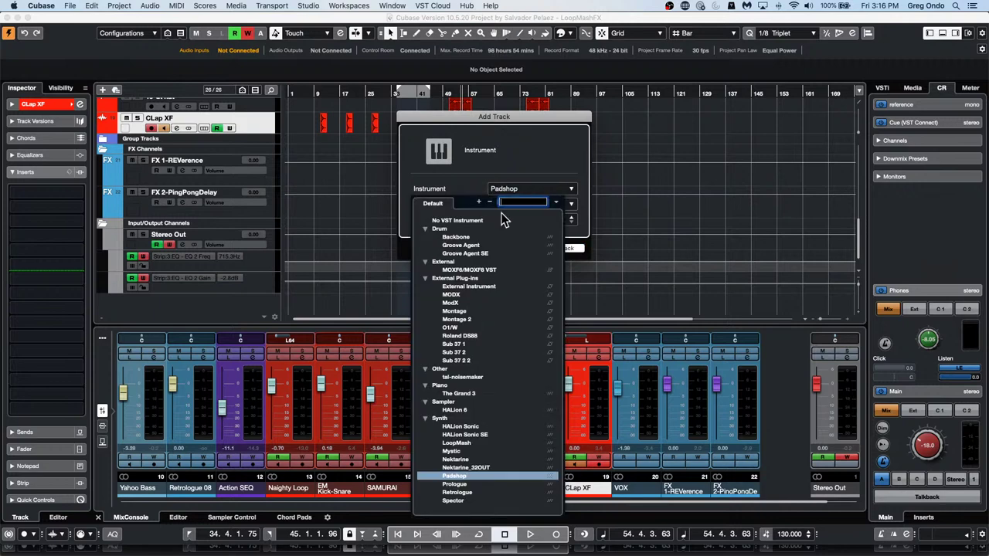
{"action": "left_click", "coordinate": [466, 255]}
{"action": "left_click", "coordinate": [572, 249]}
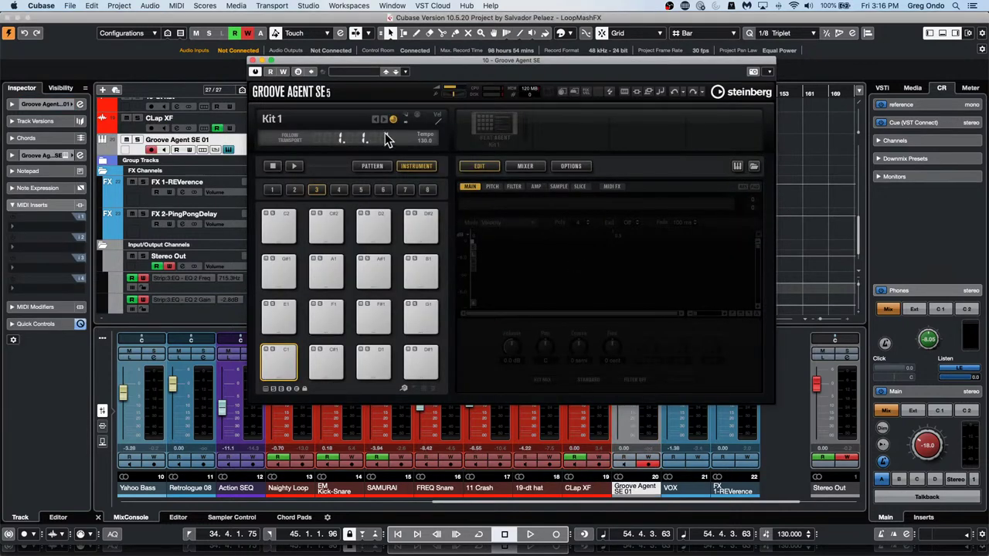
Load the Rolling the Dice Mix 01 kit into the empty Groove Agent SE slot.
{"action": "right_click", "coordinate": [506, 131]}
{"action": "left_click", "coordinate": [534, 146]}
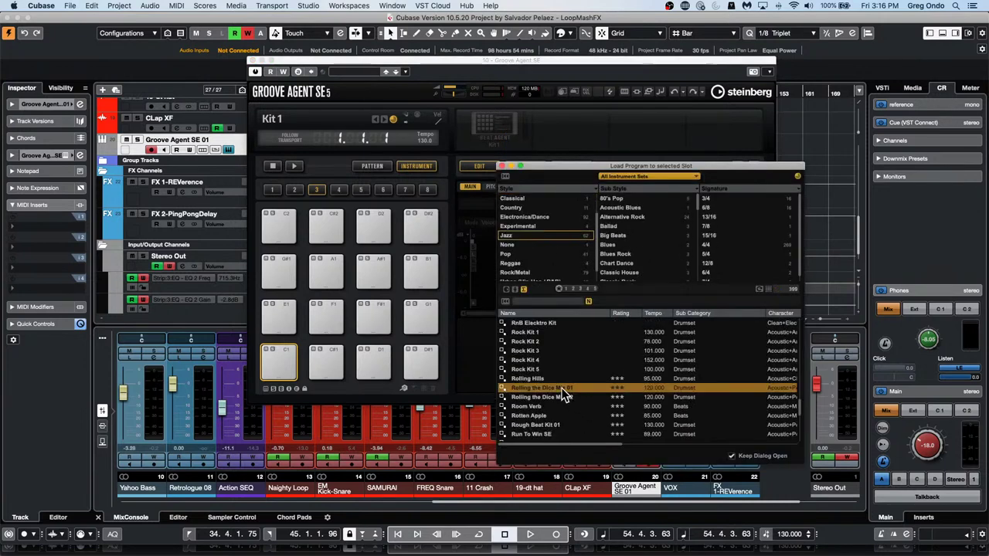
{"action": "double_click", "coordinate": [562, 389]}
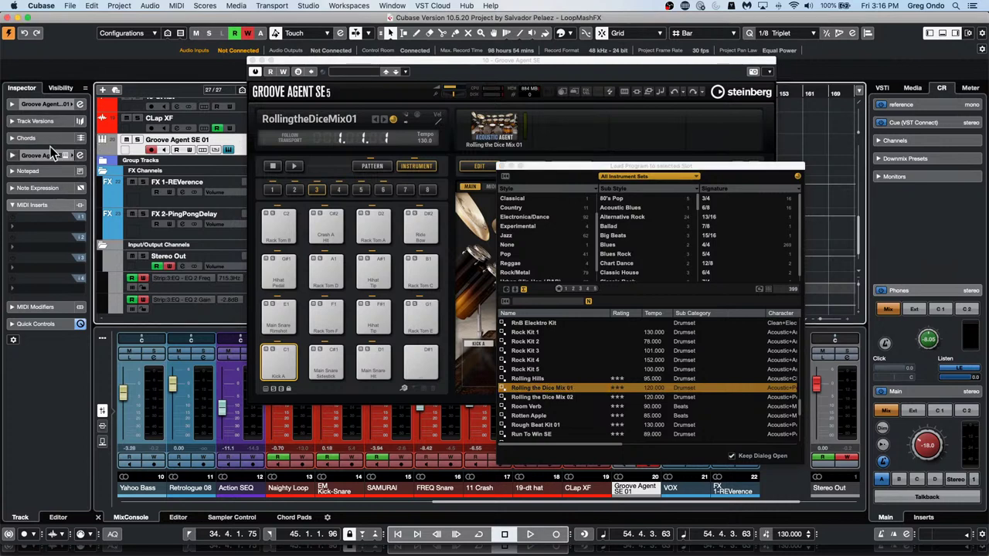
Create a drum map from the instrument for the Groove Agent SE 01 track and close the plug-in window.
{"action": "left_click", "coordinate": [50, 107]}
{"action": "left_click", "coordinate": [44, 232]}
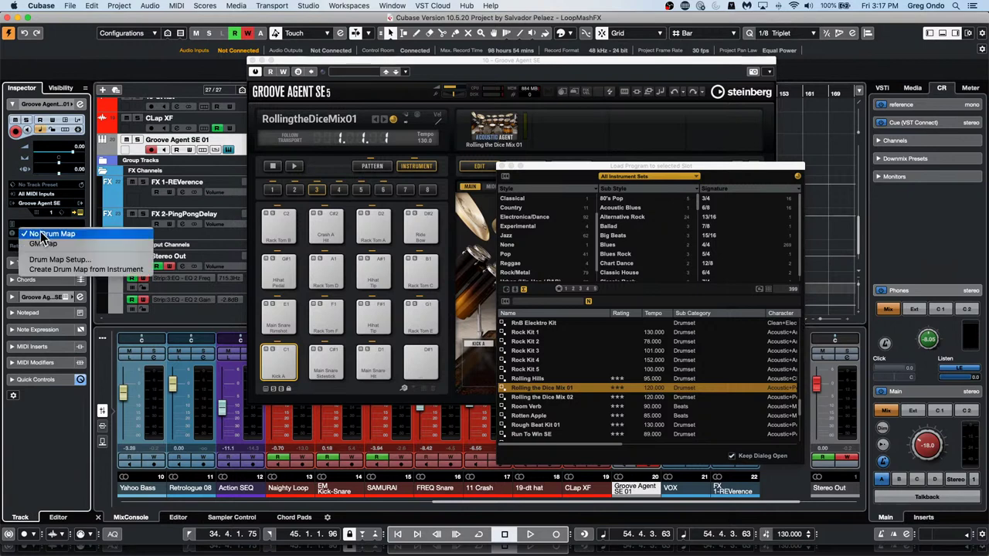
{"action": "left_click", "coordinate": [70, 269]}
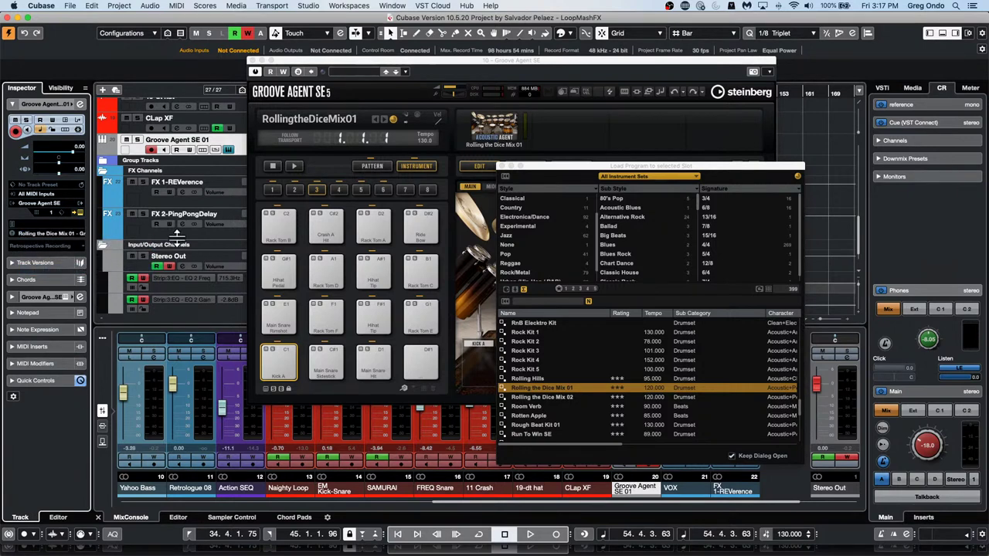
{"action": "left_click", "coordinate": [251, 61]}
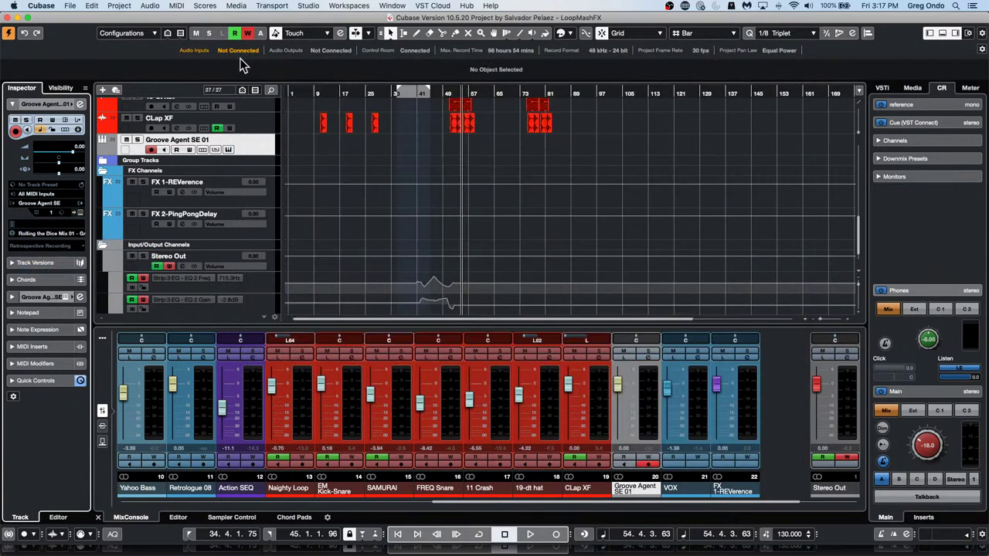
Create a part between the locators on Groove Agent SE 01, open it in a separate Drum Editor window and widen the drum sound list.
{"action": "double_click", "coordinate": [404, 148]}
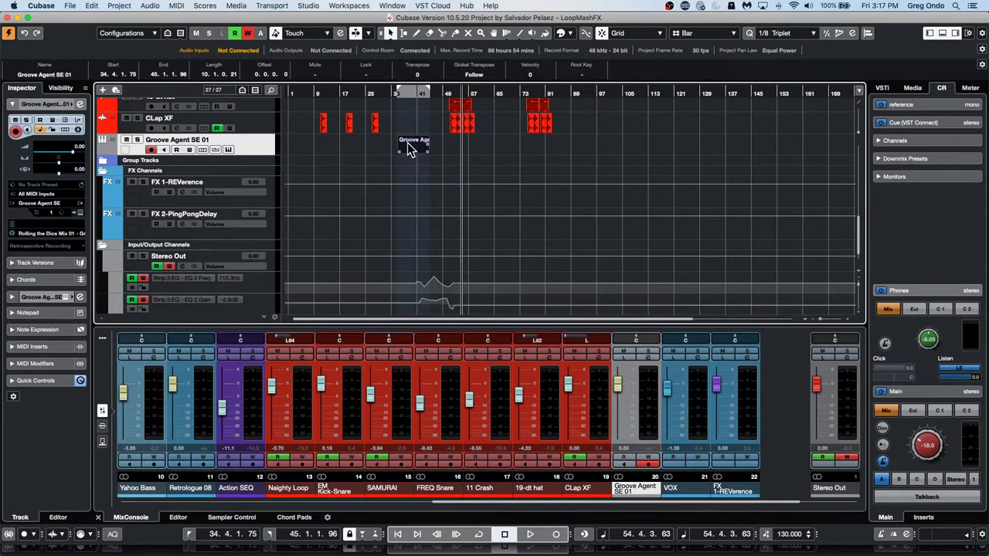
{"action": "double_click", "coordinate": [407, 142]}
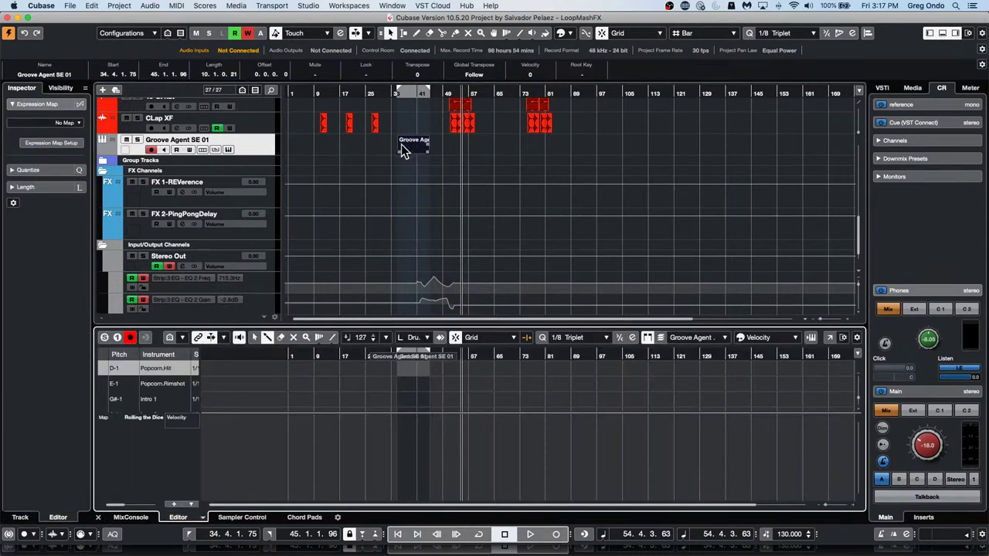
{"action": "left_click", "coordinate": [829, 338]}
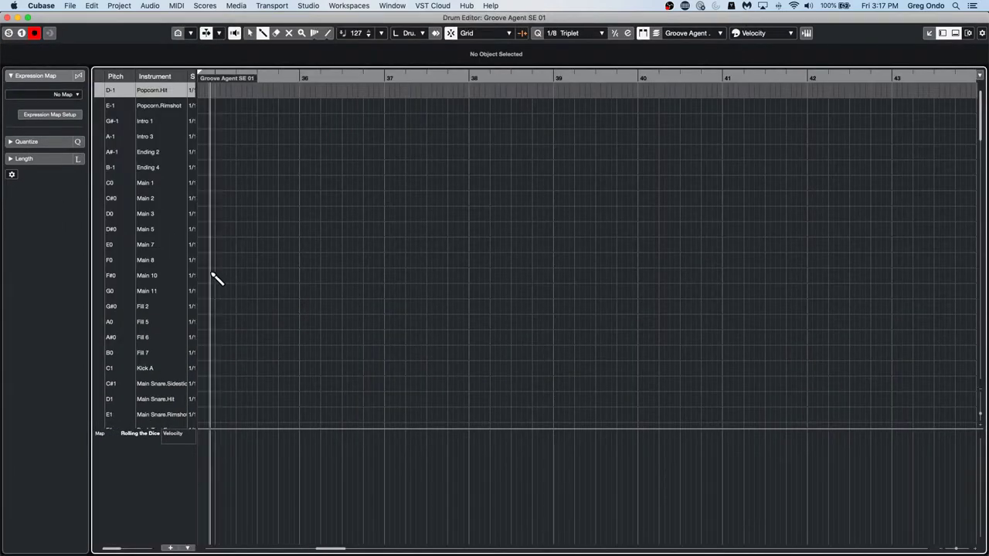
{"action": "left_click_drag", "start_coordinate": [196, 271], "coordinate": [360, 278]}
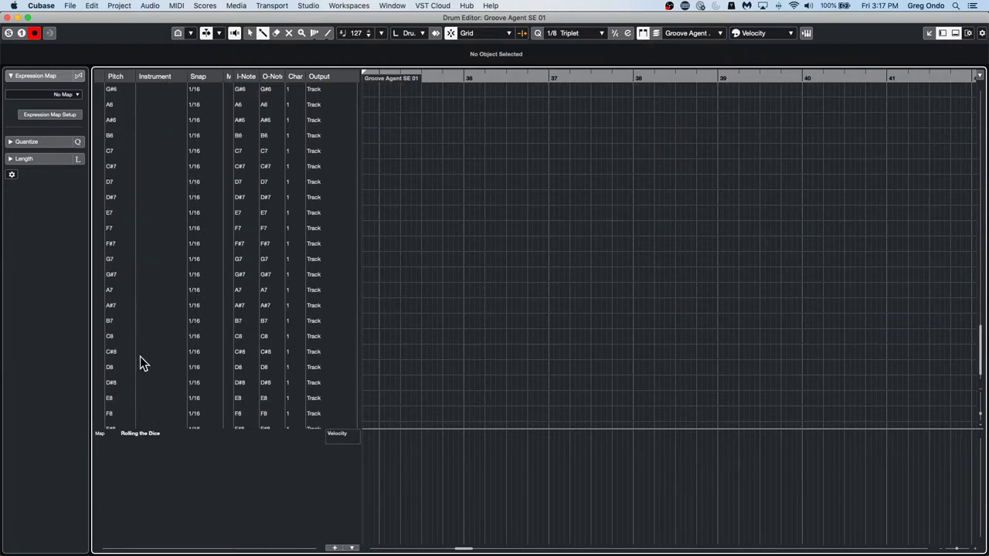
Try to select several drum sounds together, including C#7 to F#8, for a common snap value.
{"action": "scroll", "coordinate": [141, 363], "scroll_direction": "down", "scroll_amount": 2}
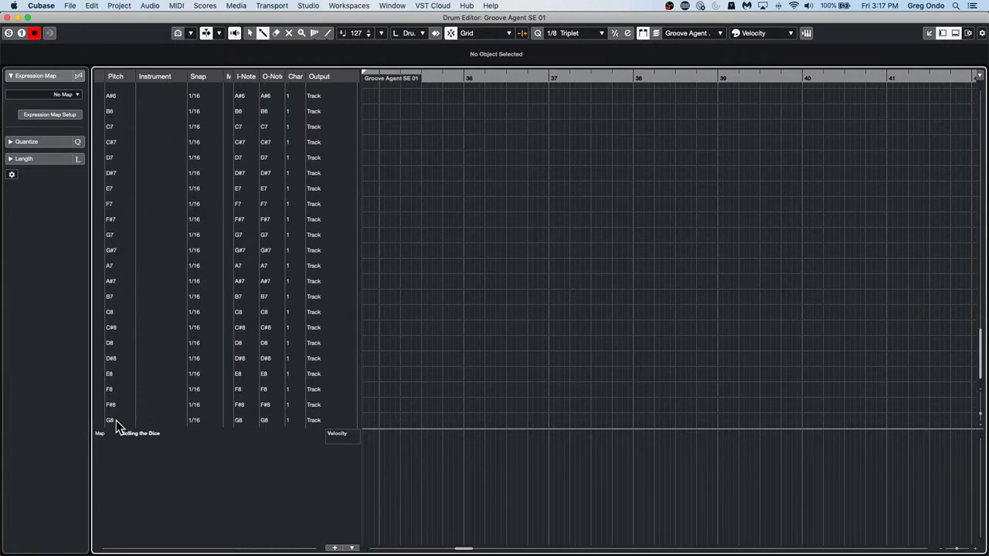
{"action": "key", "text": "super+a"}
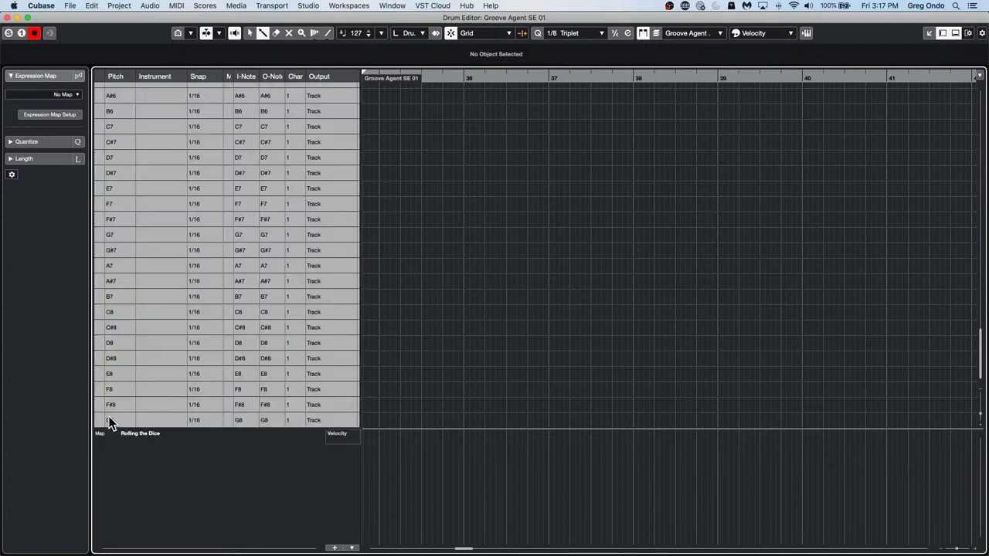
{"action": "left_click", "coordinate": [207, 315]}
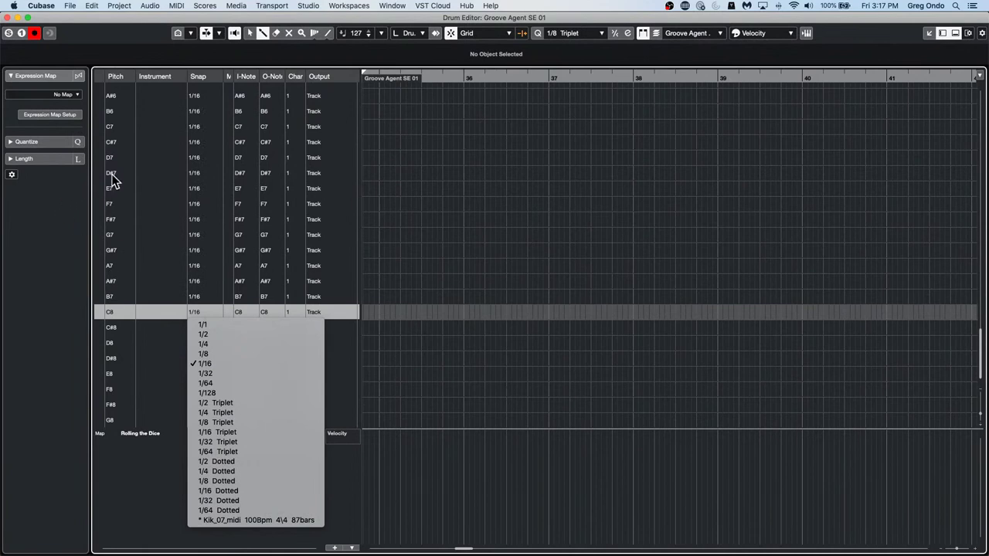
{"action": "left_click", "coordinate": [124, 407]}
{"action": "left_click", "coordinate": [112, 404]}
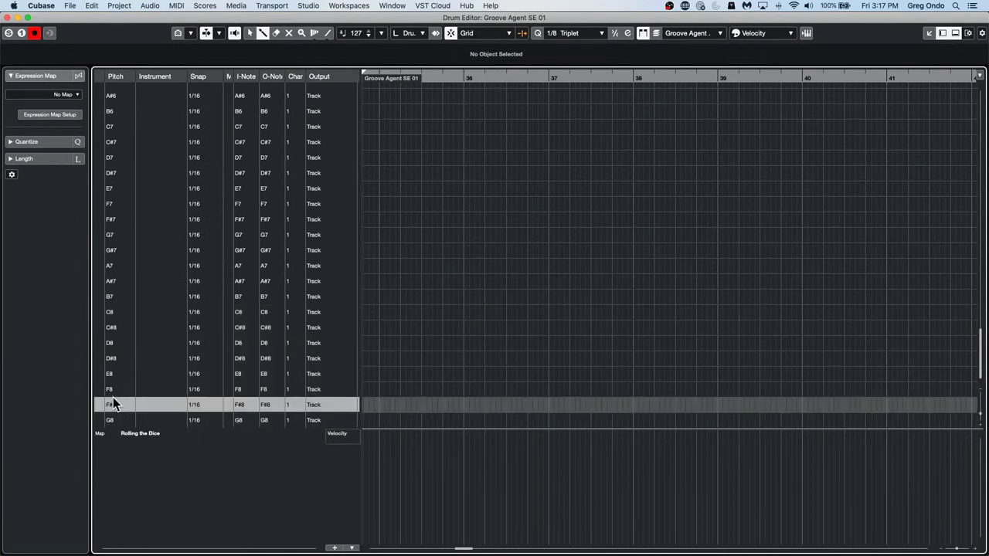
{"action": "left_click", "coordinate": [115, 143], "text": "shift"}
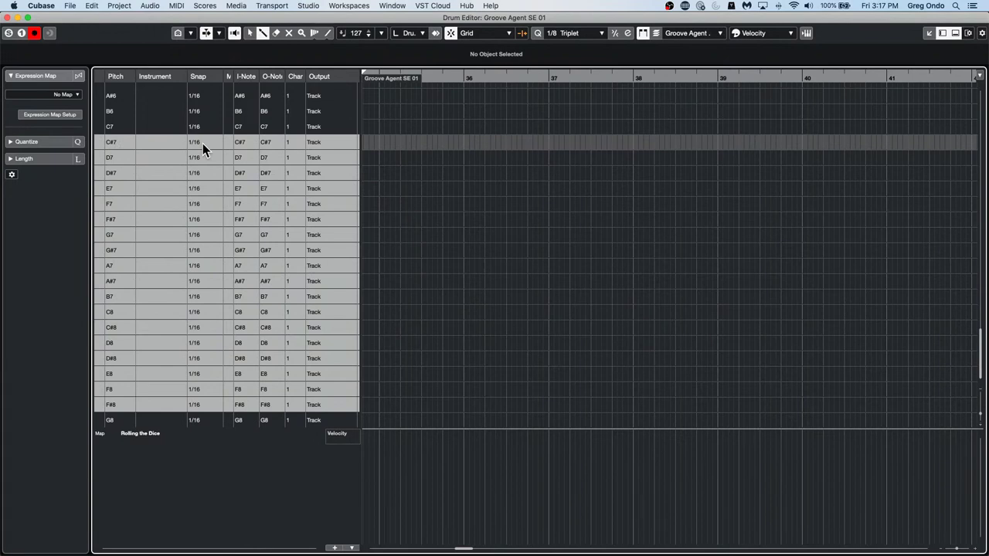
{"action": "scroll", "coordinate": [203, 143], "scroll_direction": "up", "scroll_amount": 5}
{"action": "scroll", "coordinate": [202, 267], "scroll_direction": "down", "scroll_amount": 5}
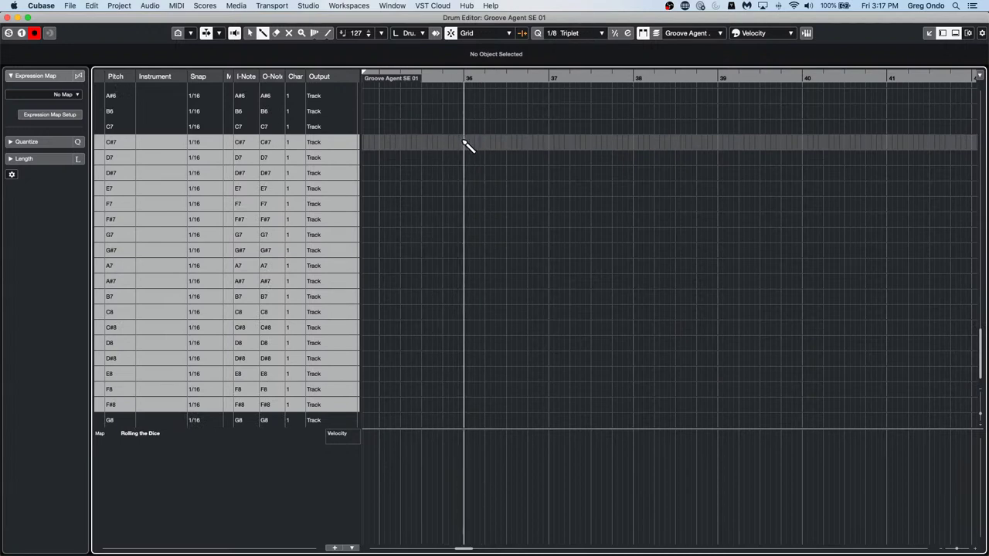
Draw C#7 notes from bar 36 at 1/16 snap, and from beat 36.2 with the C#7 snap set to 1/32 Triplet.
{"action": "mouse_move", "coordinate": [468, 80]}
{"action": "left_mouse_down"}
{"action": "mouse_move", "coordinate": [463, 121]}
{"action": "mouse_move", "coordinate": [549, 143]}
{"action": "mouse_move", "coordinate": [664, 155]}
{"action": "left_mouse_up"}
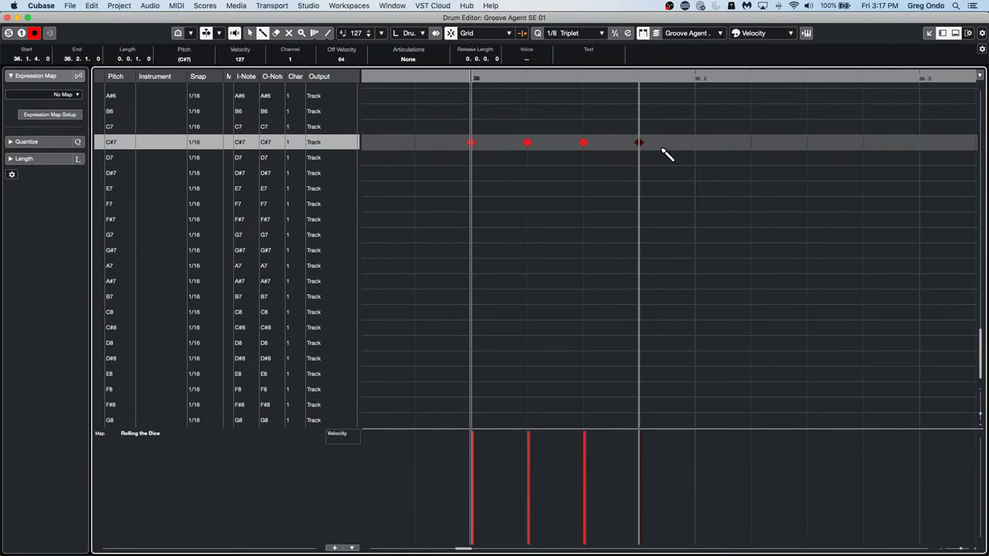
{"action": "left_click", "coordinate": [194, 144]}
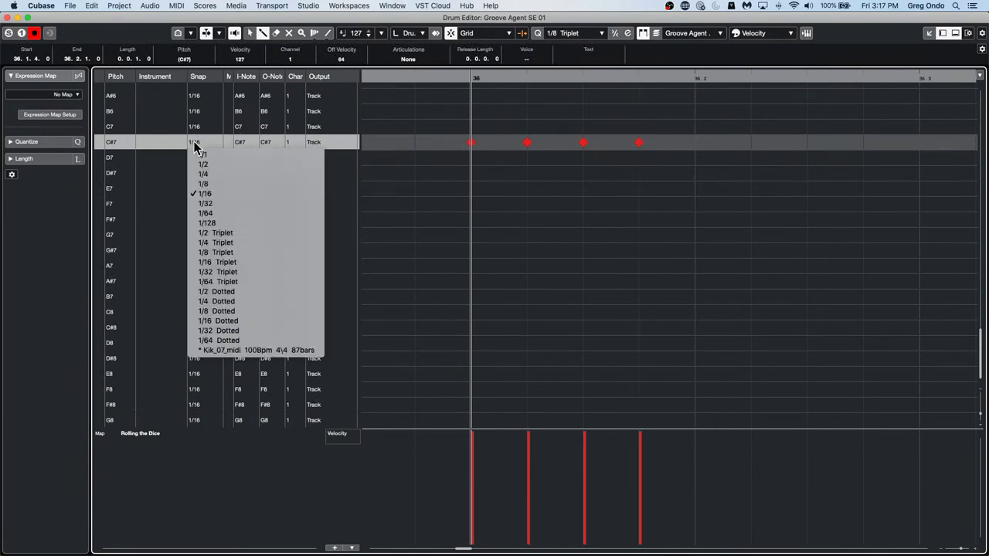
{"action": "left_click", "coordinate": [254, 273]}
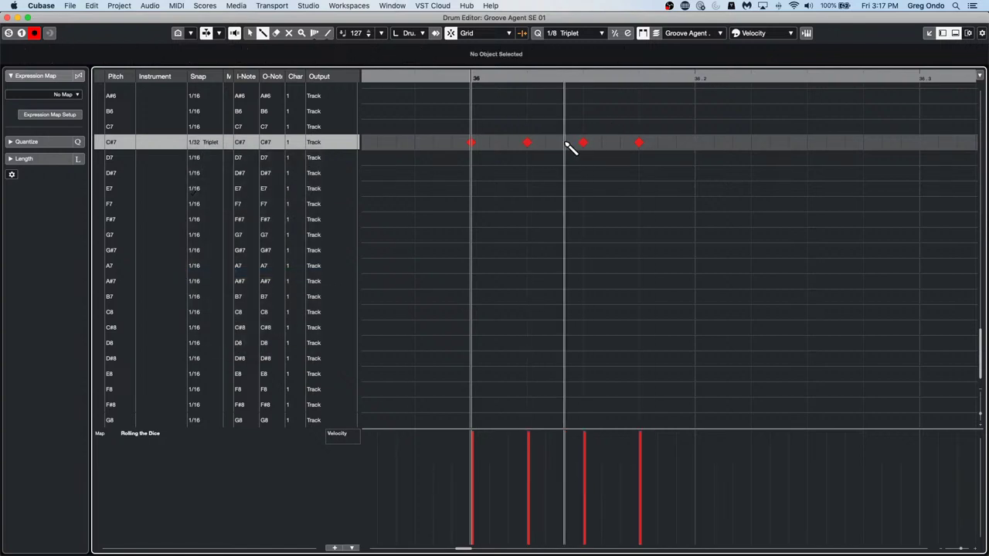
{"action": "left_click_drag", "start_coordinate": [702, 147], "coordinate": [822, 148]}
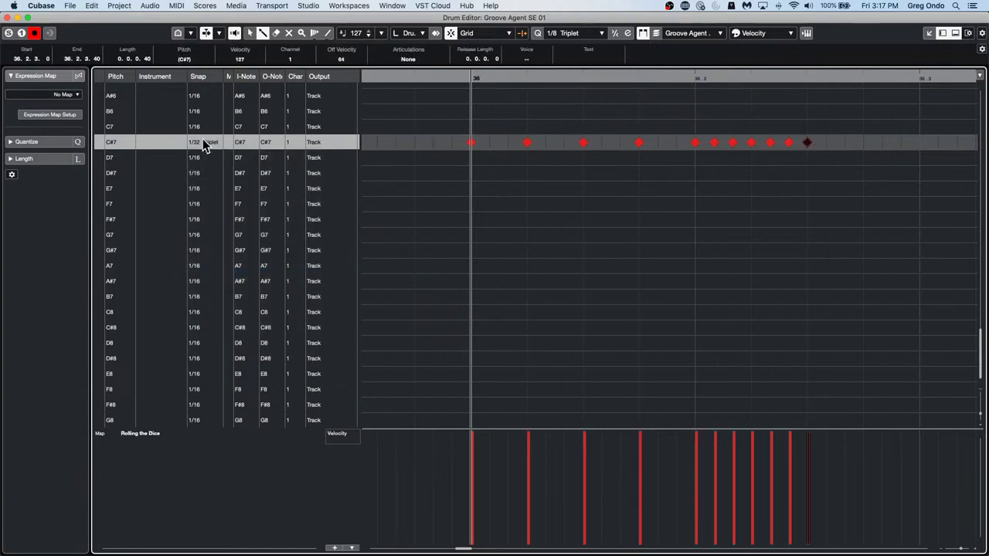
Set the quantize preset to 1/32 Triplet and draw three F7 notes ending at beat 36.2.
{"action": "left_click", "coordinate": [574, 36]}
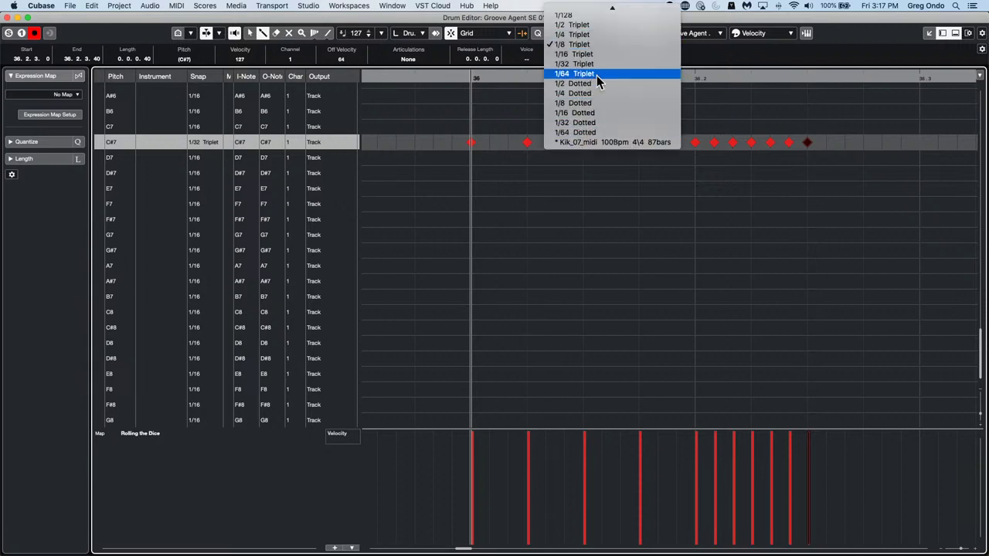
{"action": "left_click", "coordinate": [587, 63]}
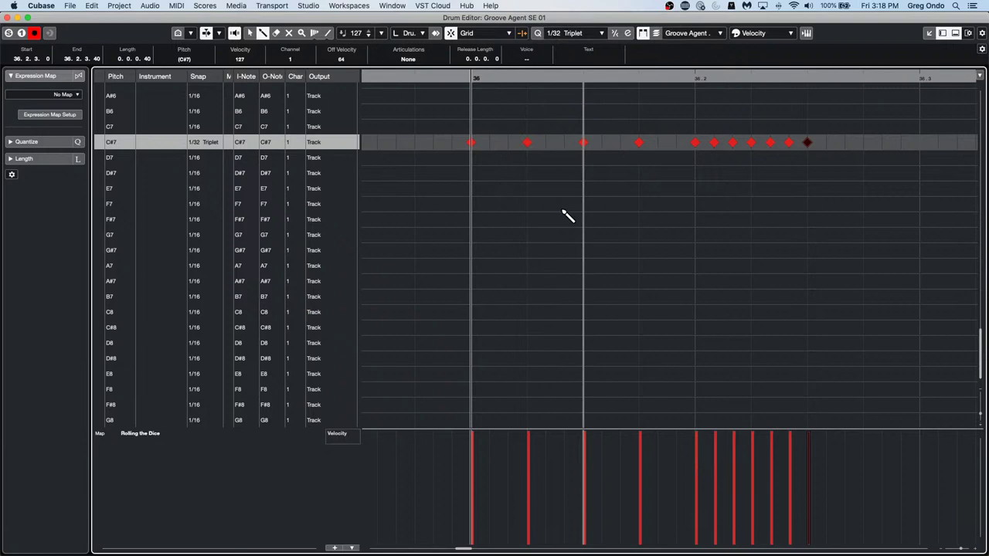
{"action": "left_click_drag", "start_coordinate": [564, 207], "coordinate": [684, 208]}
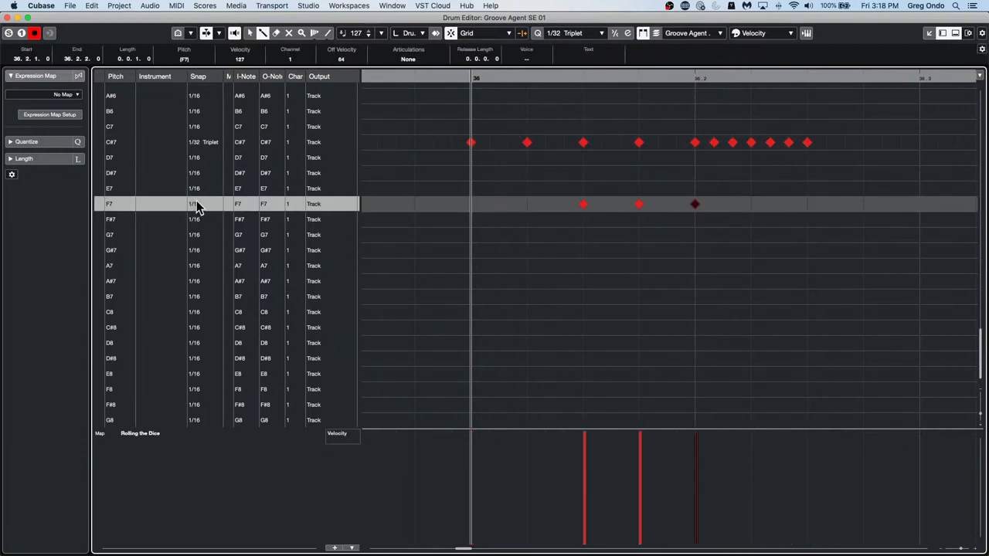
Try to change the snap of all drum sounds at once, choosing 1/32 Triplet on the A#6 row.
{"action": "left_click", "coordinate": [199, 80]}
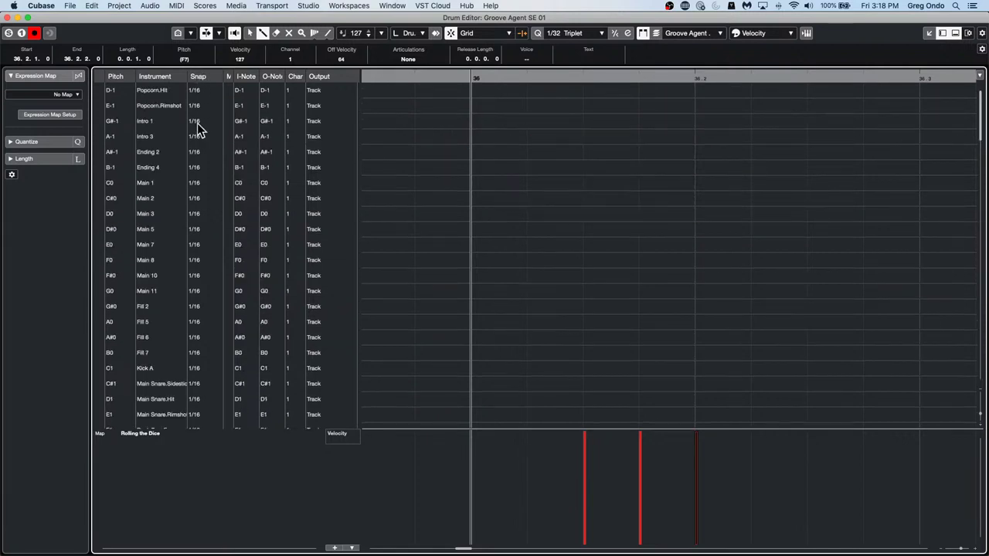
{"action": "left_click", "coordinate": [156, 82]}
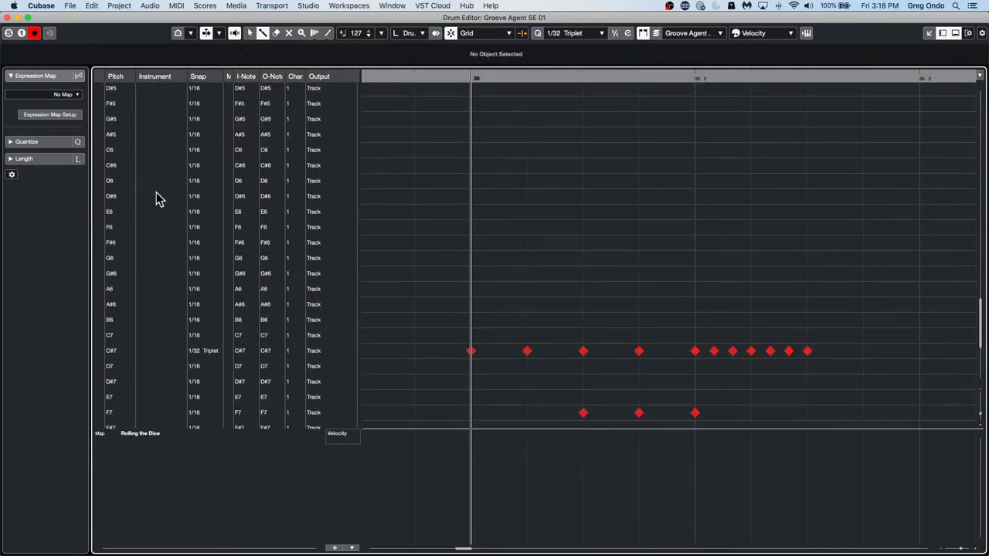
{"action": "scroll", "coordinate": [136, 347], "scroll_direction": "down", "scroll_amount": 5}
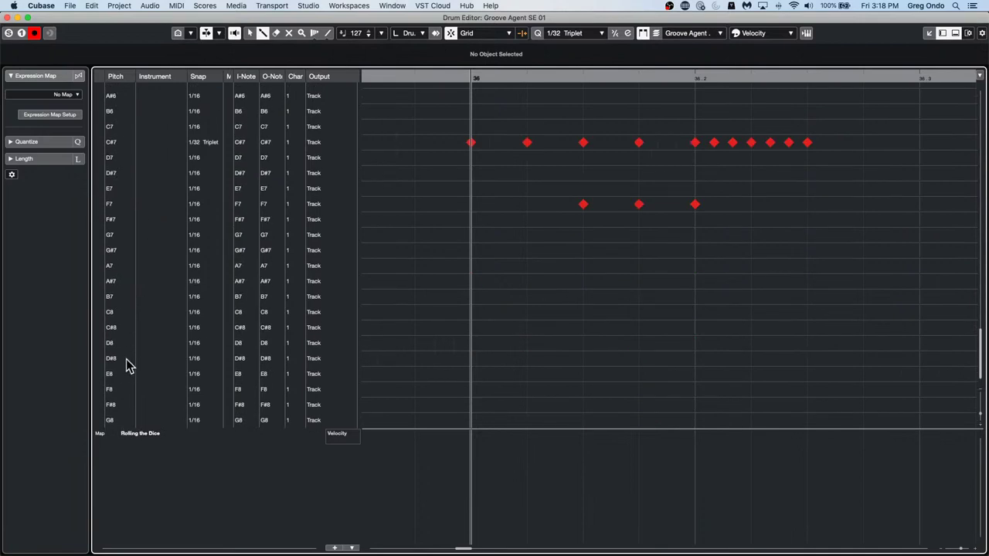
{"action": "left_click", "coordinate": [110, 412], "text": "shift"}
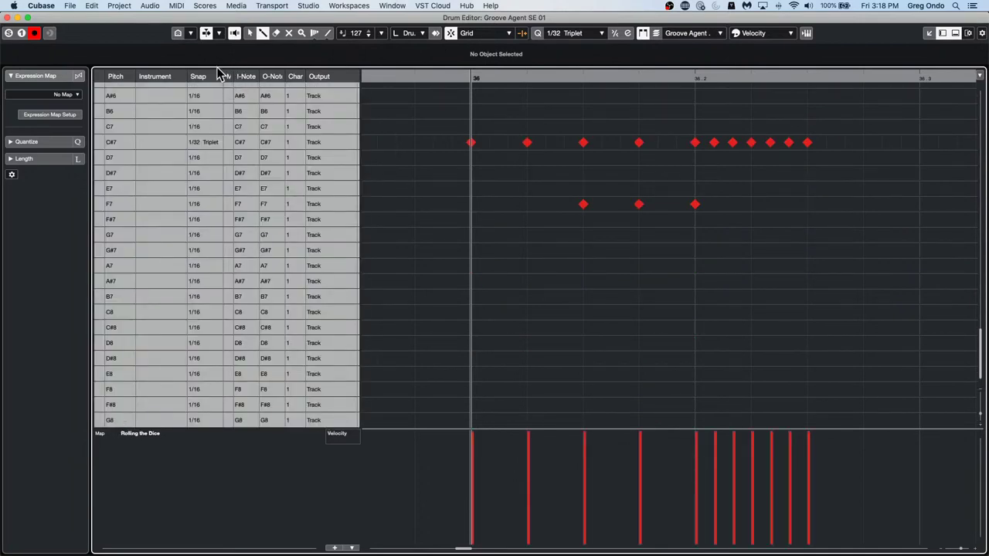
{"action": "key", "text": "1"}
{"action": "left_click", "coordinate": [207, 95]}
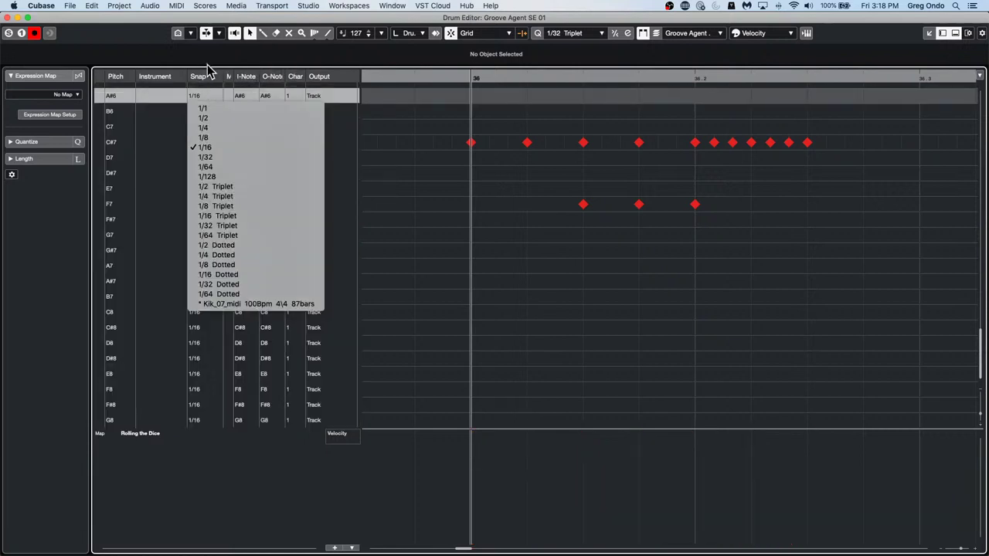
{"action": "left_click", "coordinate": [232, 225]}
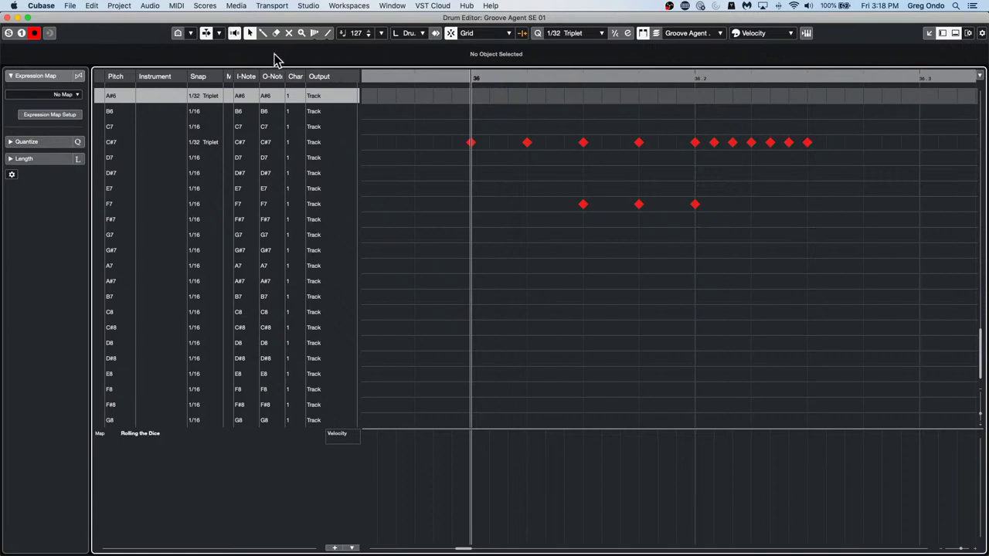
Close the separate Drum Editor window and select the Groove Agent SE 01 track.
{"action": "left_click", "coordinate": [7, 17]}
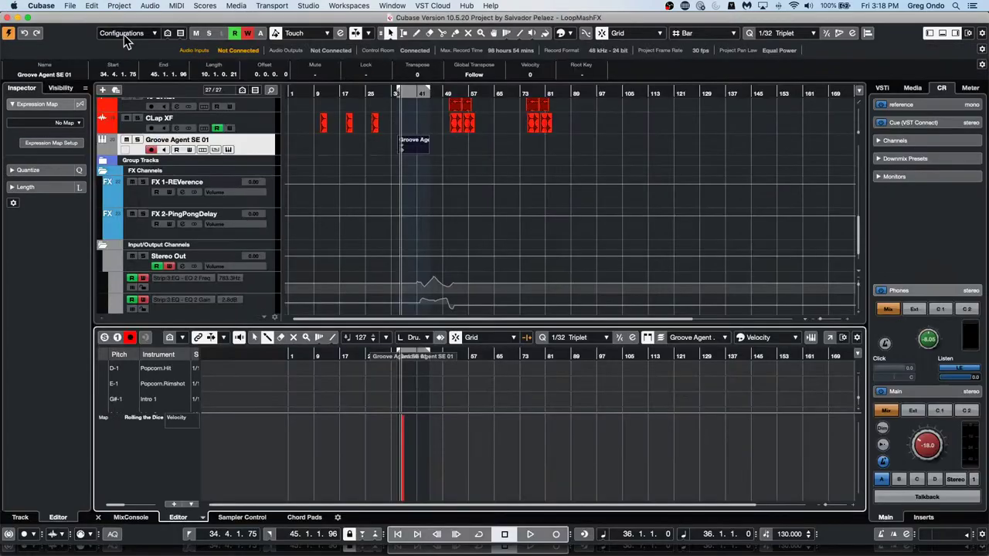
{"action": "left_click", "coordinate": [252, 142]}
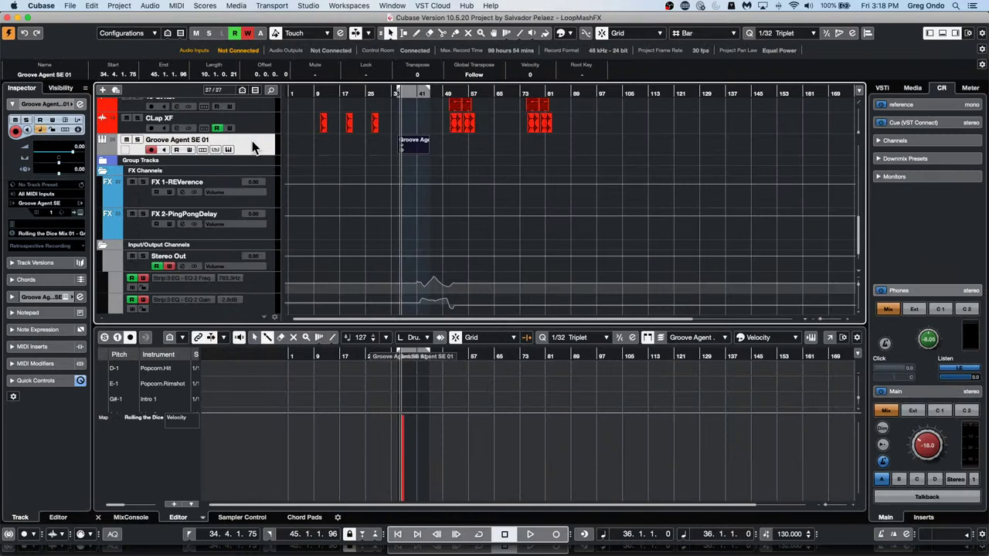
Open the drum map setup for the Groove Agent track and set the GM Map's Bass Drum snap to 1/32 Triplet.
{"action": "left_click", "coordinate": [53, 237]}
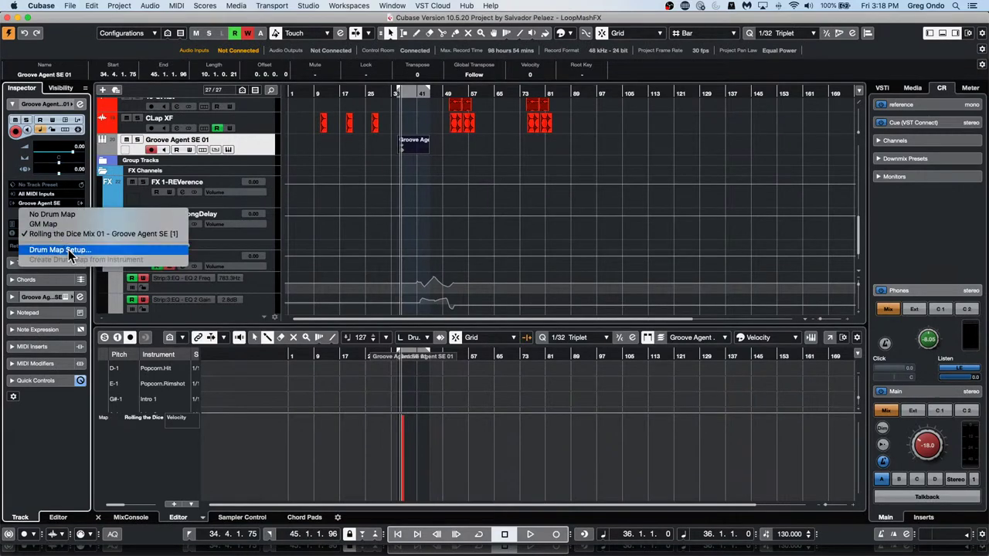
{"action": "left_click", "coordinate": [68, 249]}
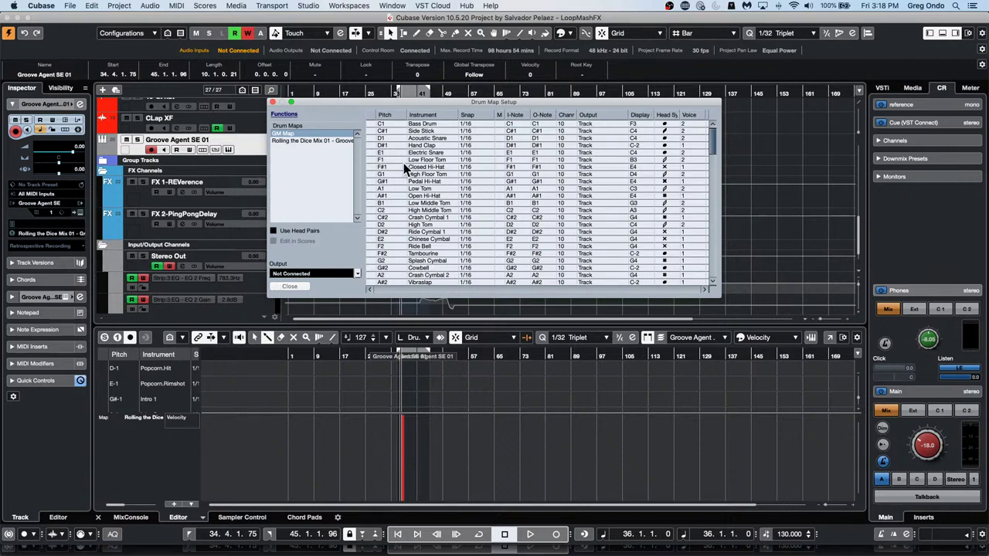
{"action": "left_click", "coordinate": [471, 124]}
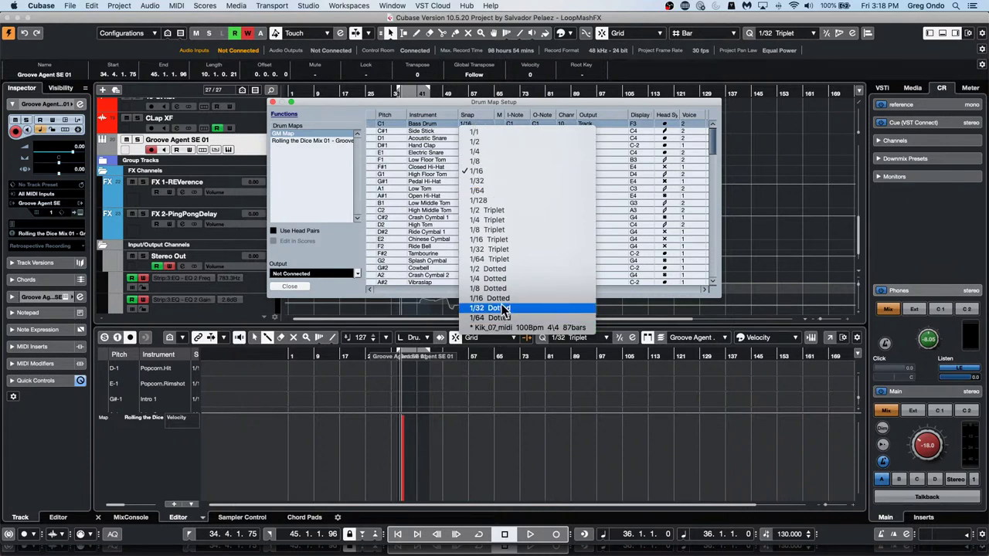
{"action": "left_click", "coordinate": [519, 250]}
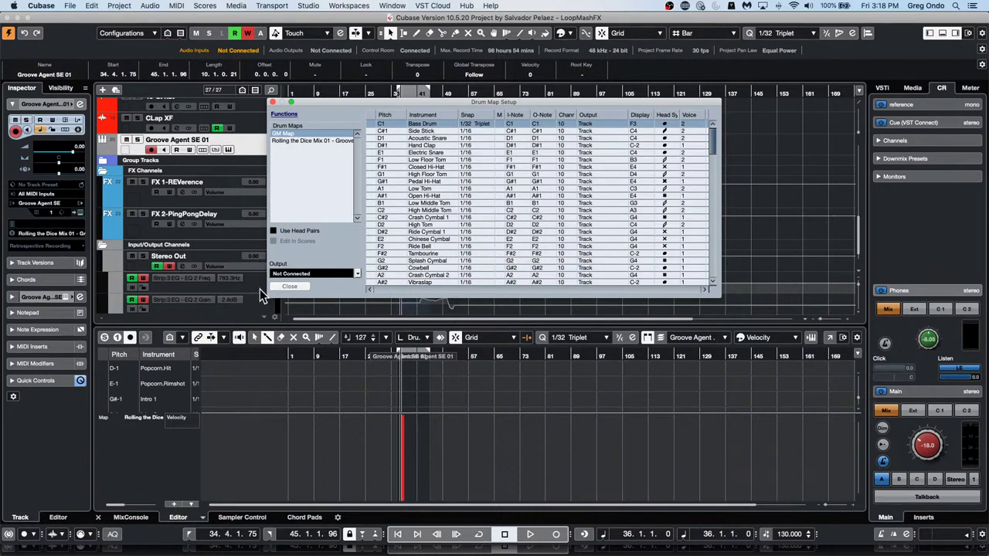
Select the rows from Bass Drum to Splash Cymbal and choose 1/32 Triplet as snap on the Side Stick row.
{"action": "scroll", "coordinate": [259, 289], "scroll_direction": "up", "scroll_amount": 10}
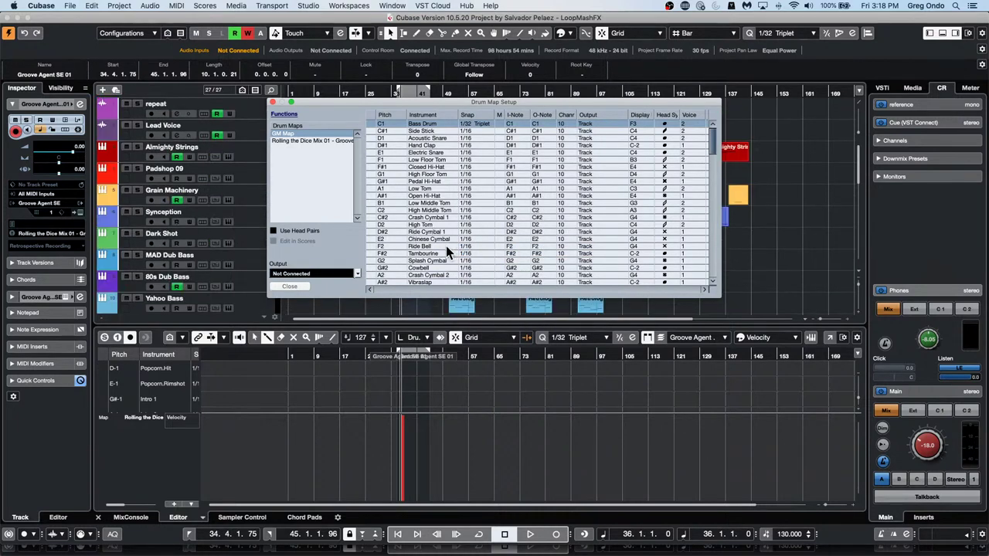
{"action": "left_click", "coordinate": [471, 262], "text": "shift"}
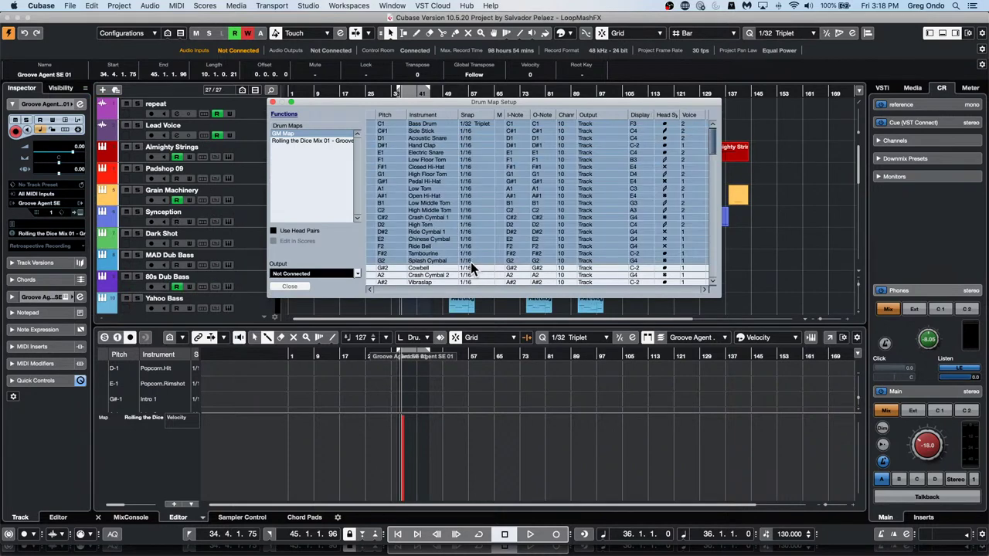
{"action": "left_click", "coordinate": [482, 130]}
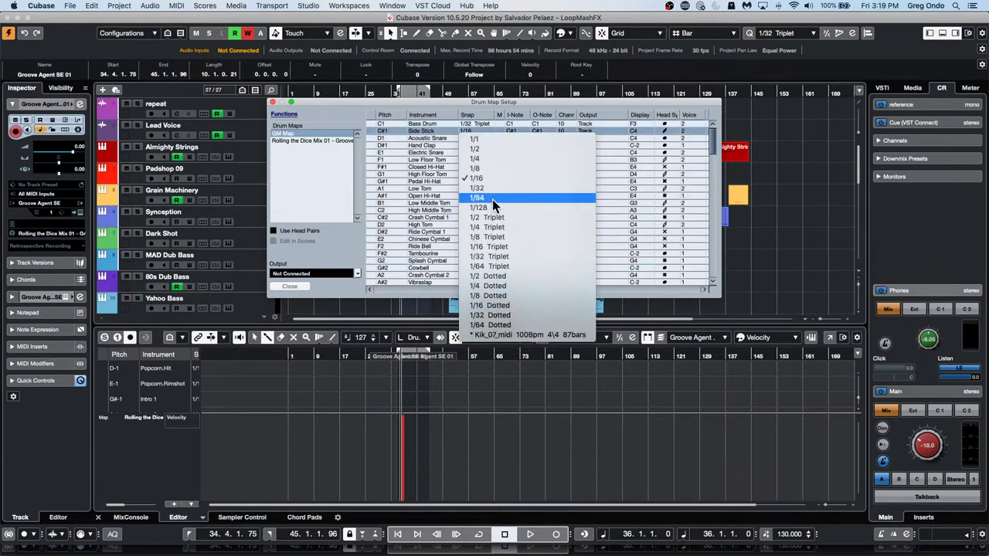
{"action": "left_click", "coordinate": [501, 258]}
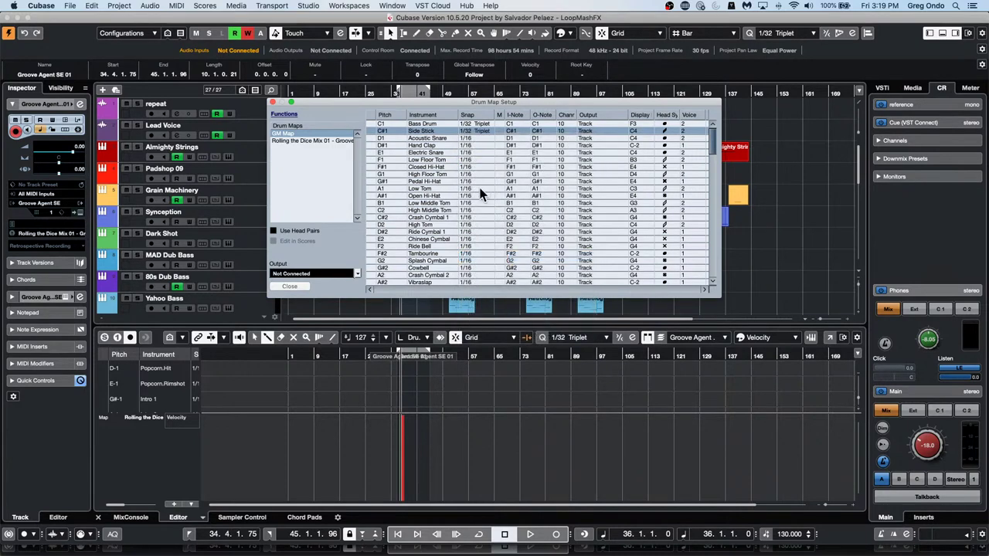
Select the rows from Side Stick to Open Hi-Hat and choose 1/2 Dotted as snap on the Open Hi-Hat row.
{"action": "left_click", "coordinate": [418, 196], "text": "shift"}
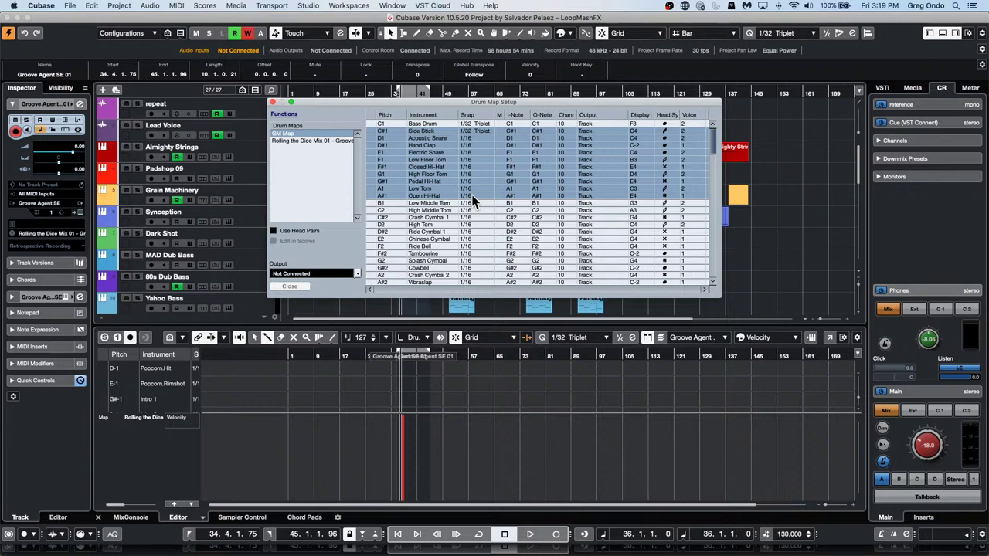
{"action": "left_click", "coordinate": [468, 196]}
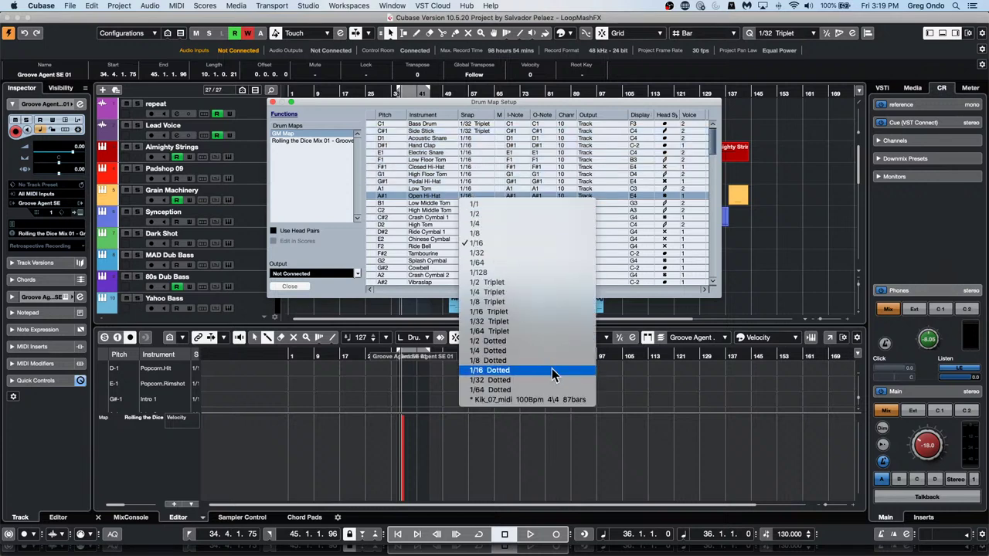
{"action": "left_click", "coordinate": [548, 344]}
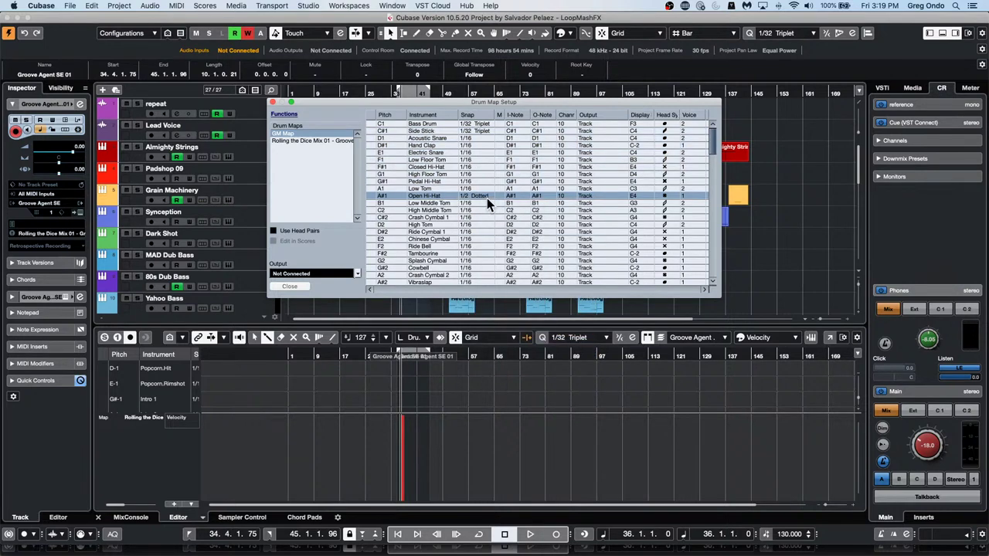
Select Acoustic Snare through Open Hi-Hat without Hand Clap, and choose 1/32 Triplet as snap on the Acoustic Snare row.
{"action": "left_click", "coordinate": [480, 136], "text": "shift"}
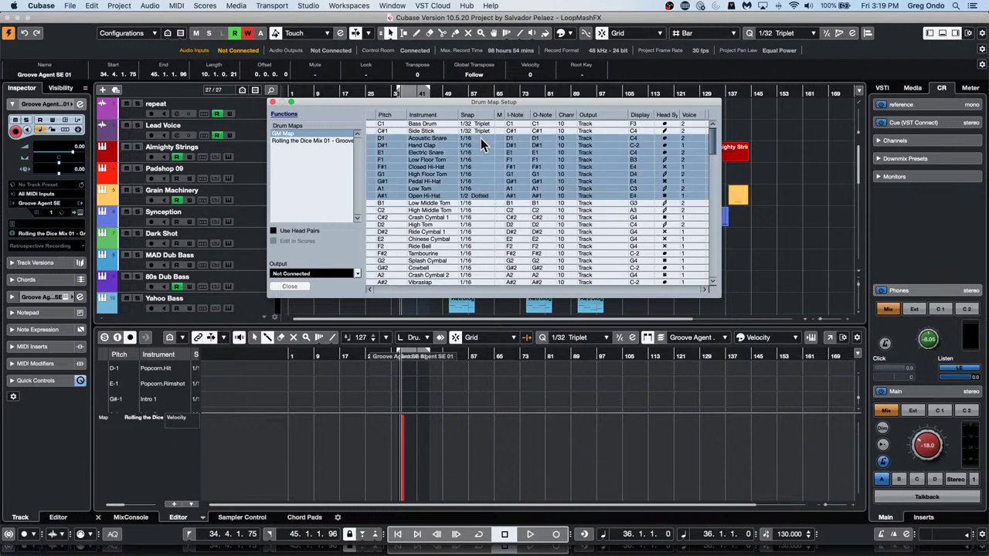
{"action": "left_click", "coordinate": [480, 140], "text": "super"}
{"action": "left_click", "coordinate": [481, 146], "text": "super"}
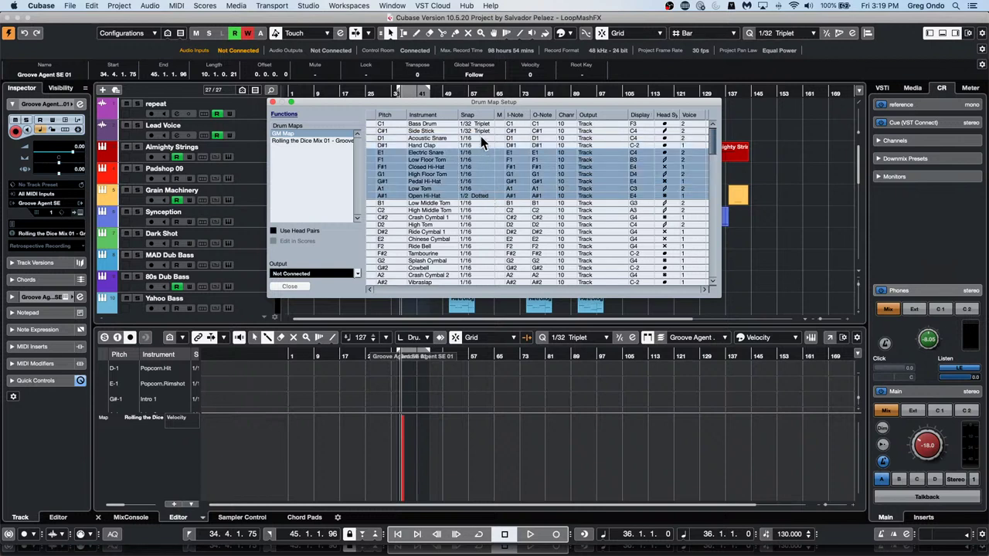
{"action": "left_click", "coordinate": [481, 138], "text": "super"}
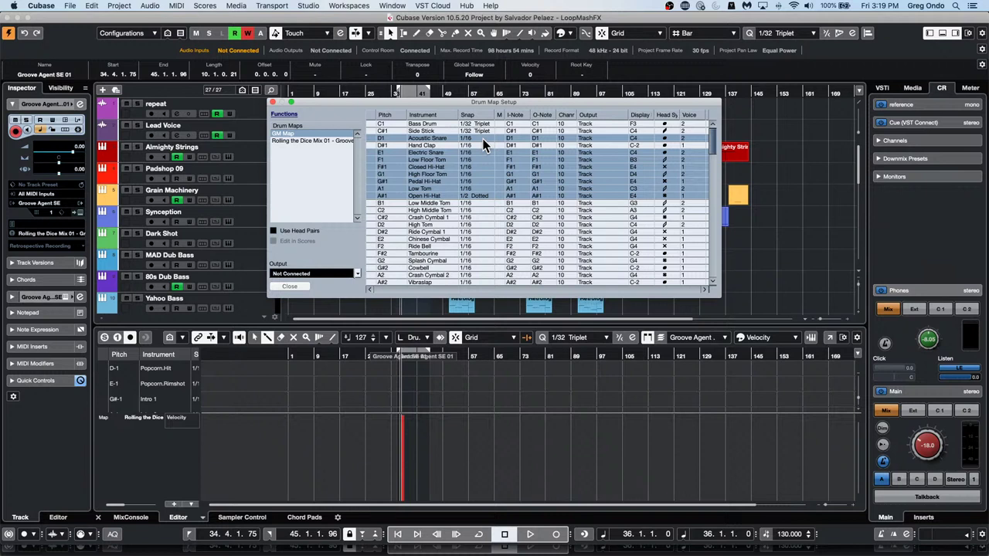
{"action": "left_click", "coordinate": [483, 139]}
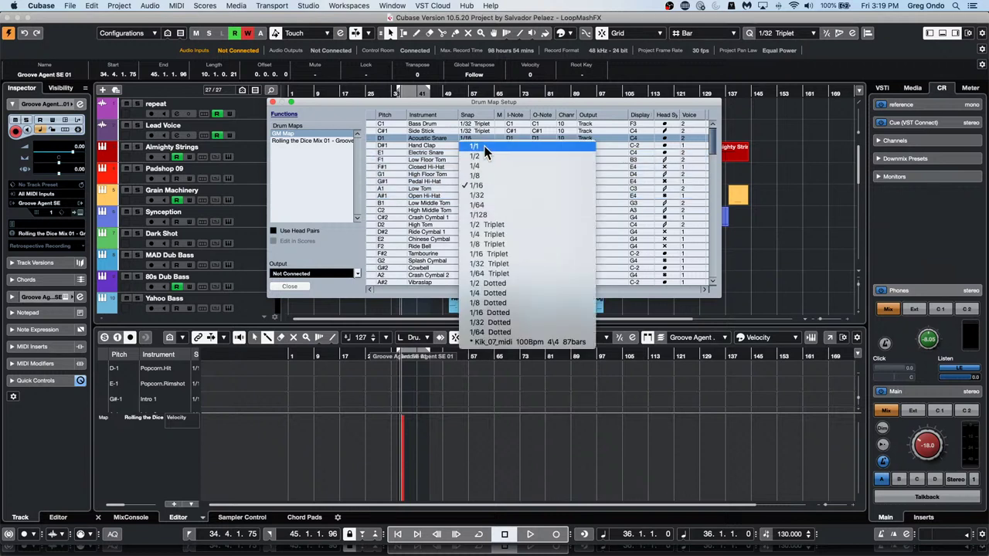
{"action": "left_click", "coordinate": [508, 264]}
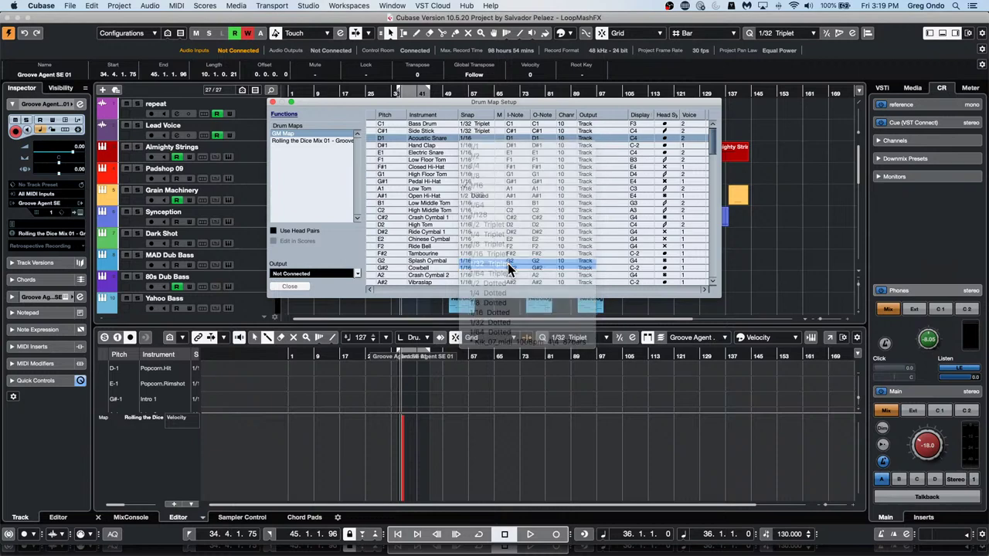
Close and reopen the drum map setup, and select the GM Map rows from Hand Clap to Low Tom.
{"action": "left_click", "coordinate": [273, 103]}
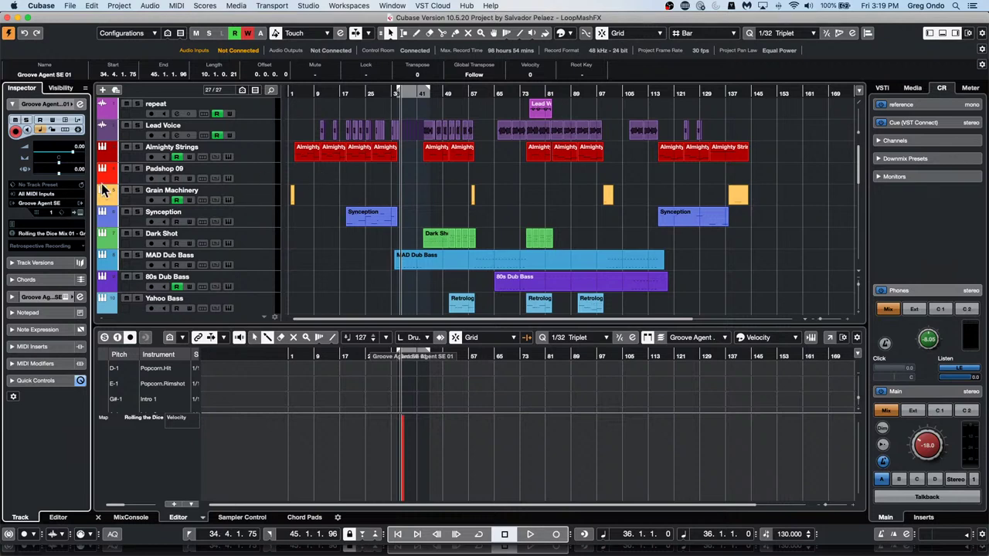
{"action": "left_click", "coordinate": [52, 232]}
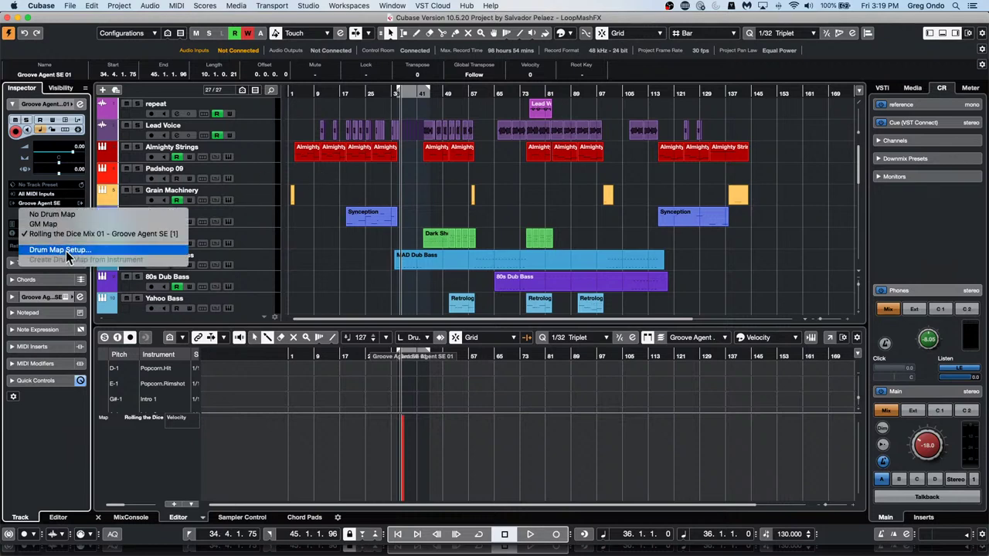
{"action": "left_click", "coordinate": [66, 250]}
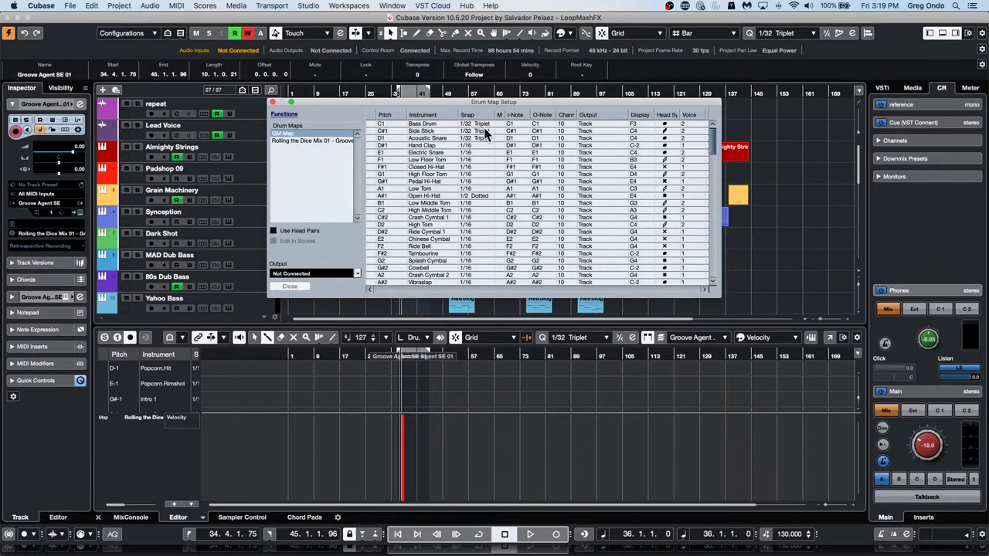
{"action": "left_click", "coordinate": [478, 146]}
{"action": "left_click", "coordinate": [388, 190]}
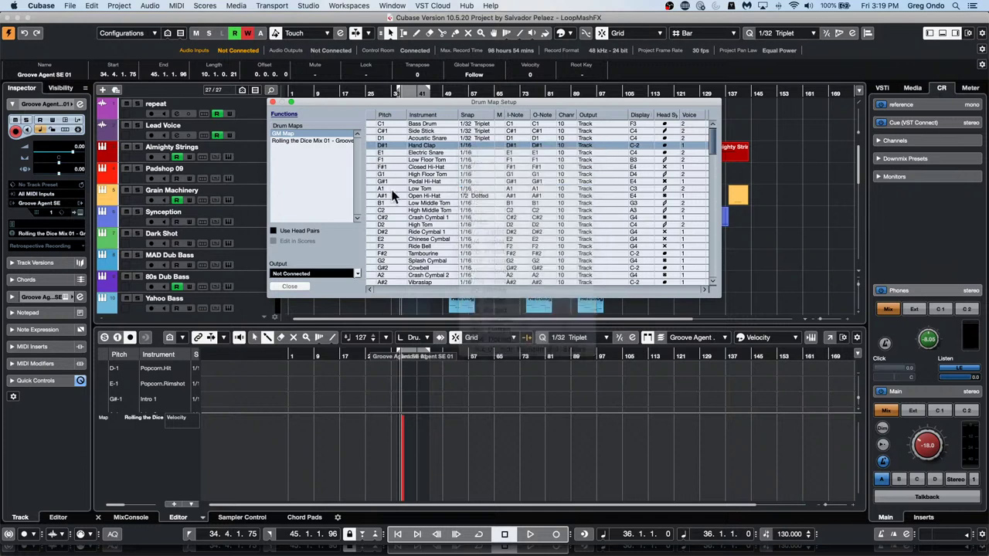
{"action": "left_click", "coordinate": [387, 184], "text": "shift"}
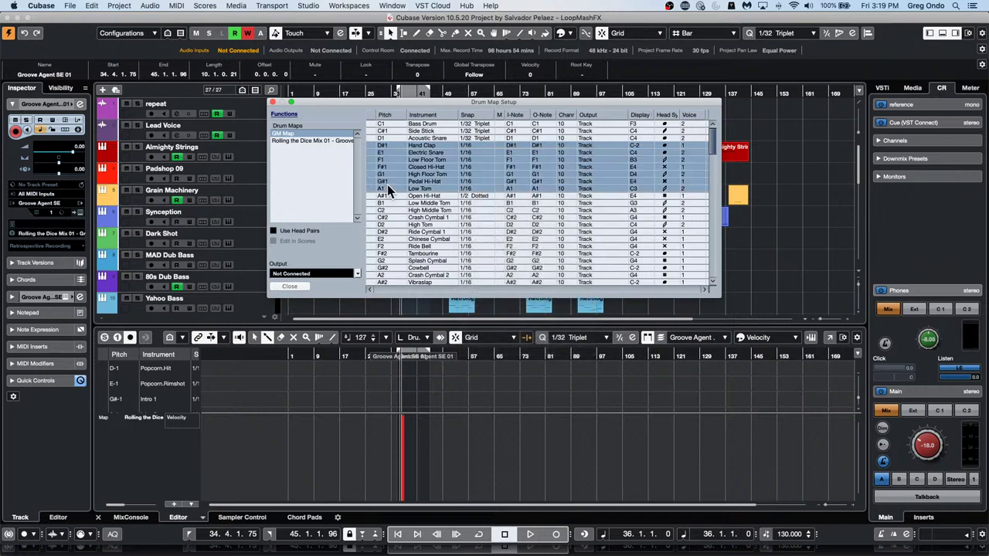
Try to change the snap of the Hand Clap to Low Tom rows together, and close the drum map setup.
{"action": "left_click", "coordinate": [476, 145]}
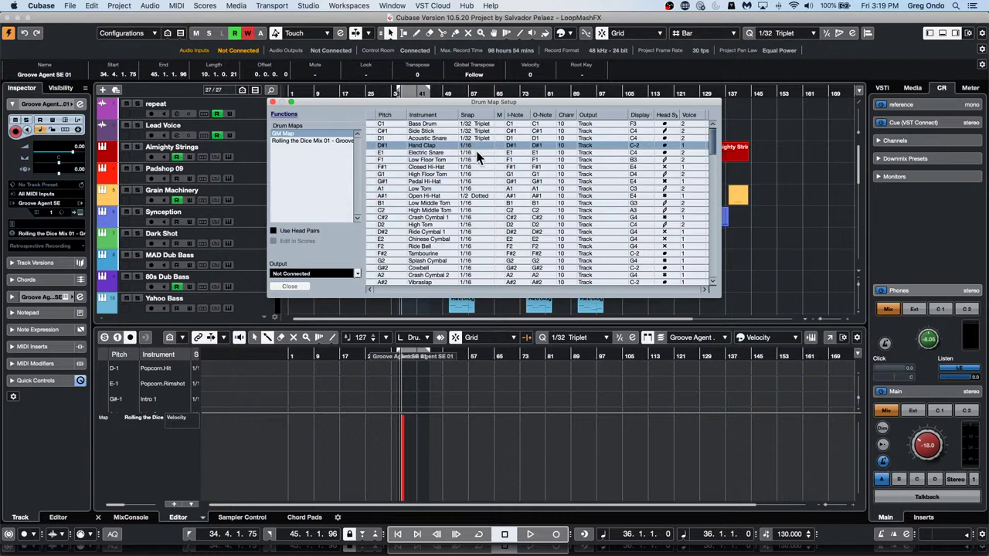
{"action": "left_click", "coordinate": [479, 187], "text": "shift"}
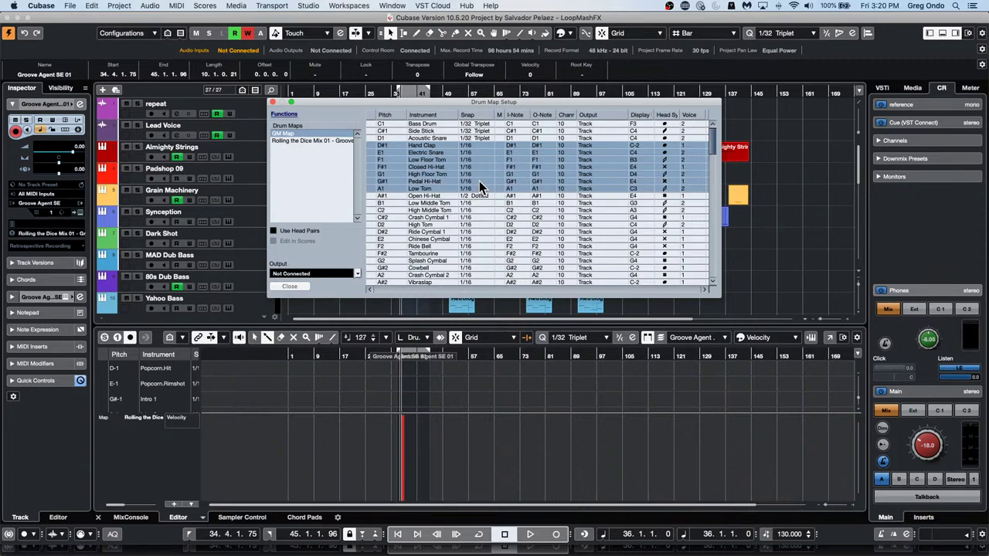
{"action": "left_click", "coordinate": [479, 187]}
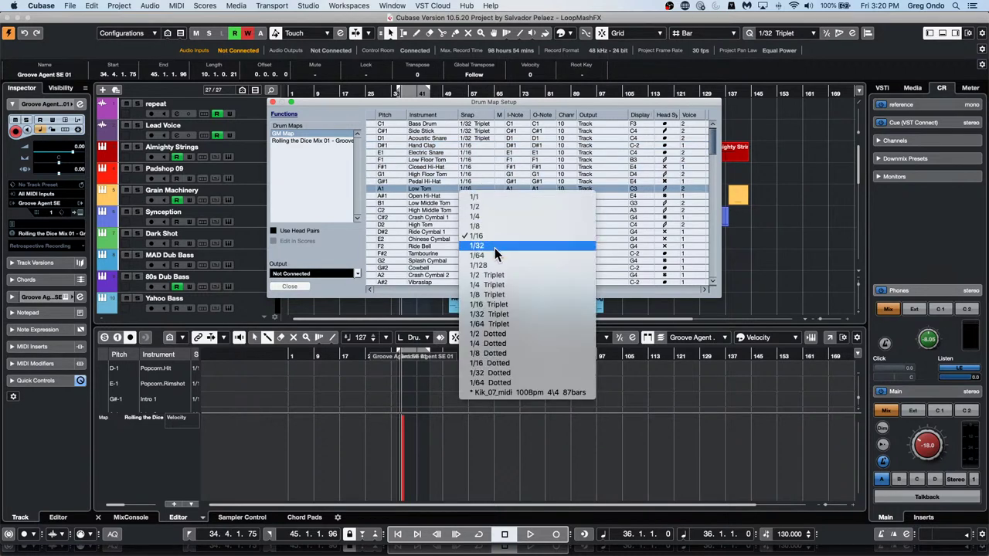
{"action": "left_click", "coordinate": [454, 173]}
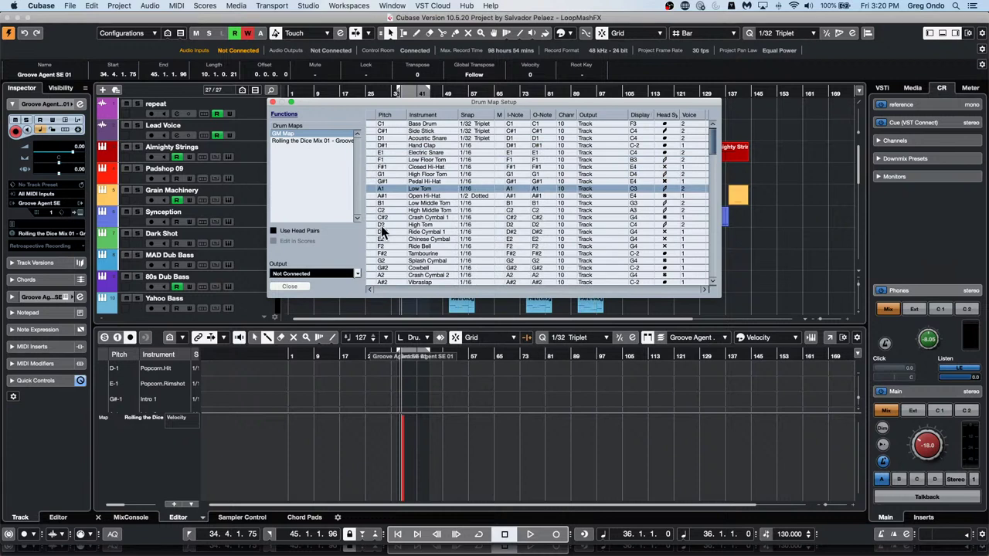
{"action": "left_click", "coordinate": [273, 103]}
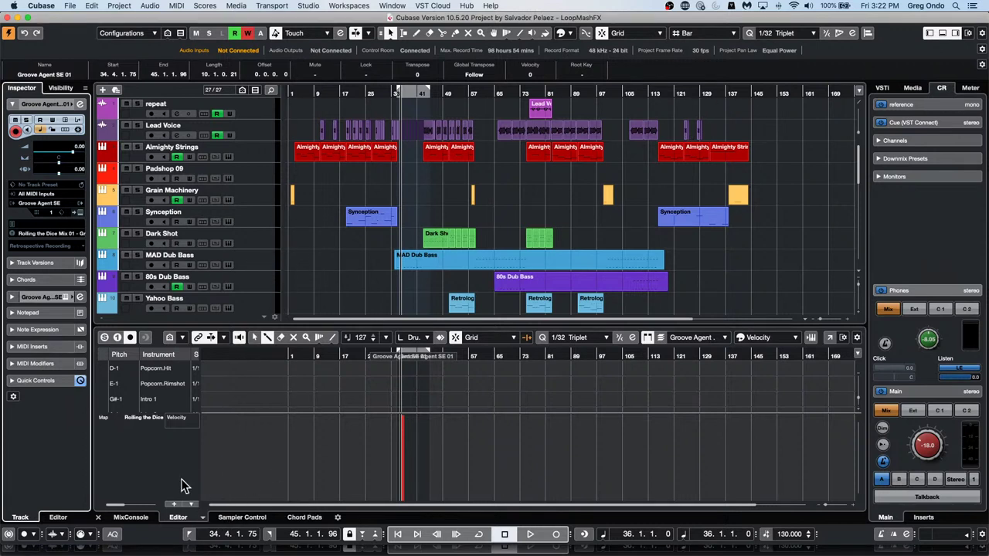
Show the MixConsole in the lower zone and disable the Yahoo Bass, Retrologue 08 and Action SEQ tracks together.
{"action": "left_click", "coordinate": [178, 518]}
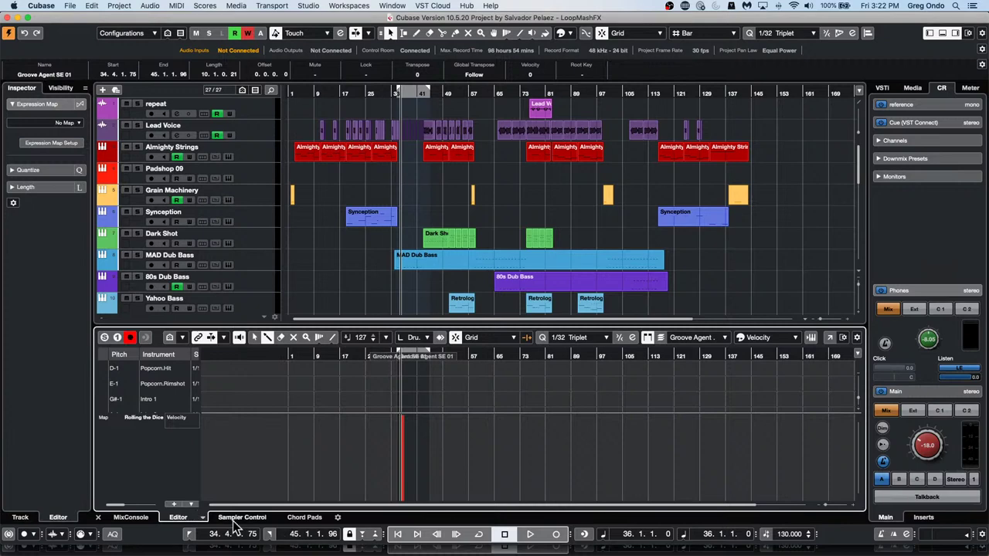
{"action": "left_click", "coordinate": [128, 518]}
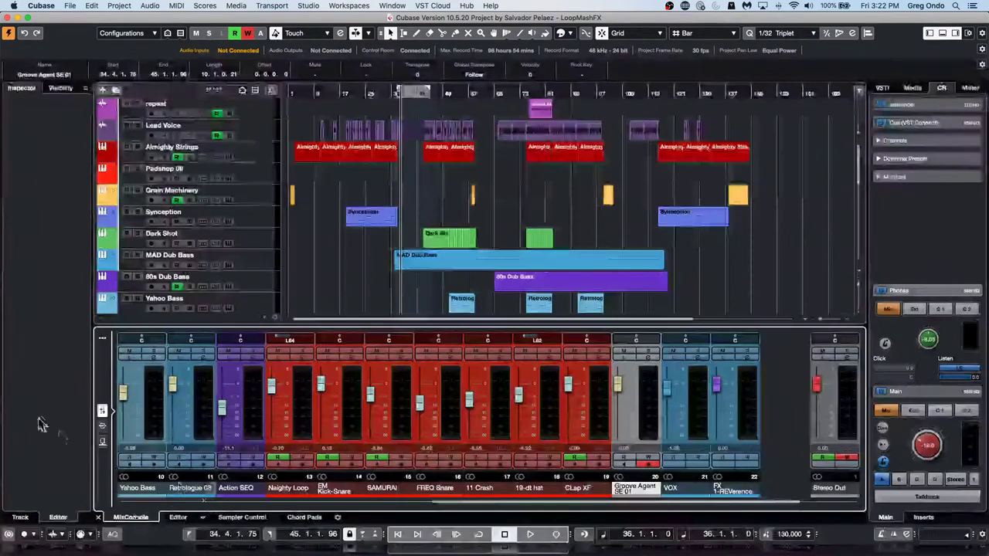
{"action": "left_click", "coordinate": [159, 402]}
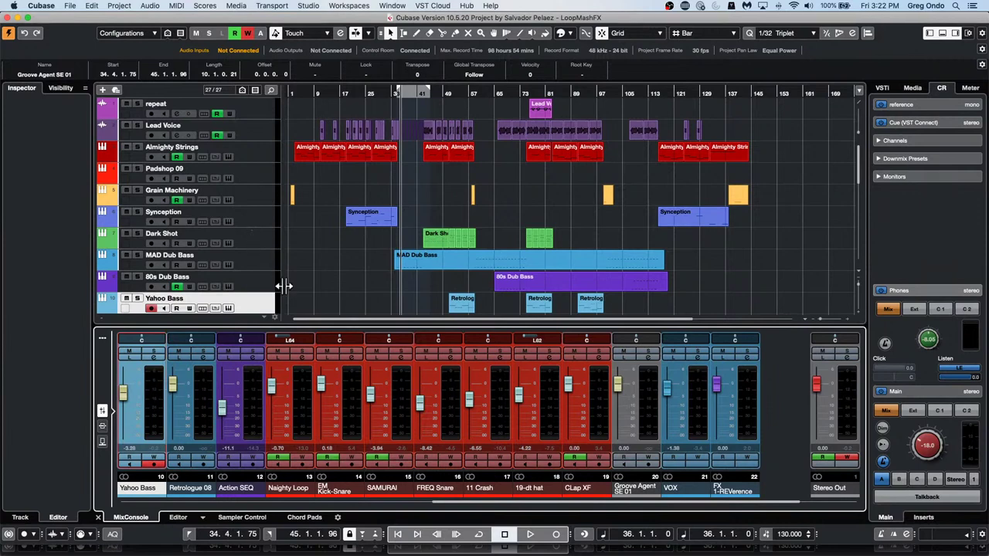
{"action": "scroll", "coordinate": [307, 279], "scroll_direction": "down", "scroll_amount": 3}
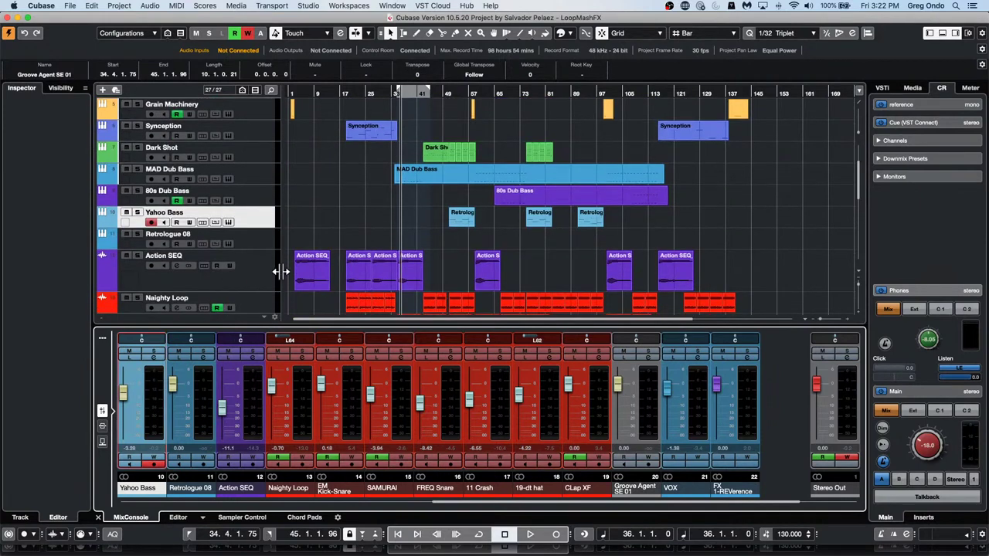
{"action": "left_click", "coordinate": [255, 284], "text": "shift"}
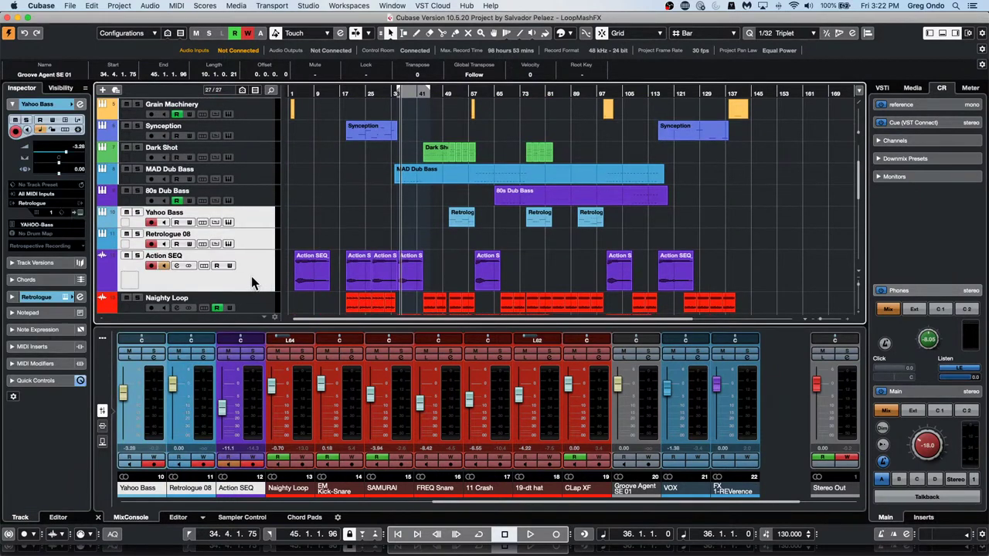
{"action": "right_click", "coordinate": [252, 276]}
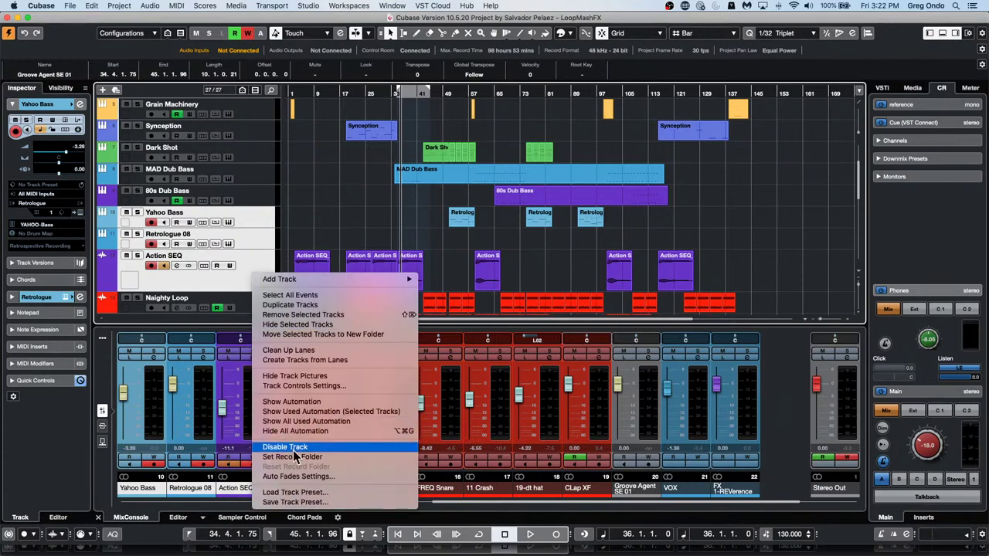
{"action": "left_click", "coordinate": [355, 444]}
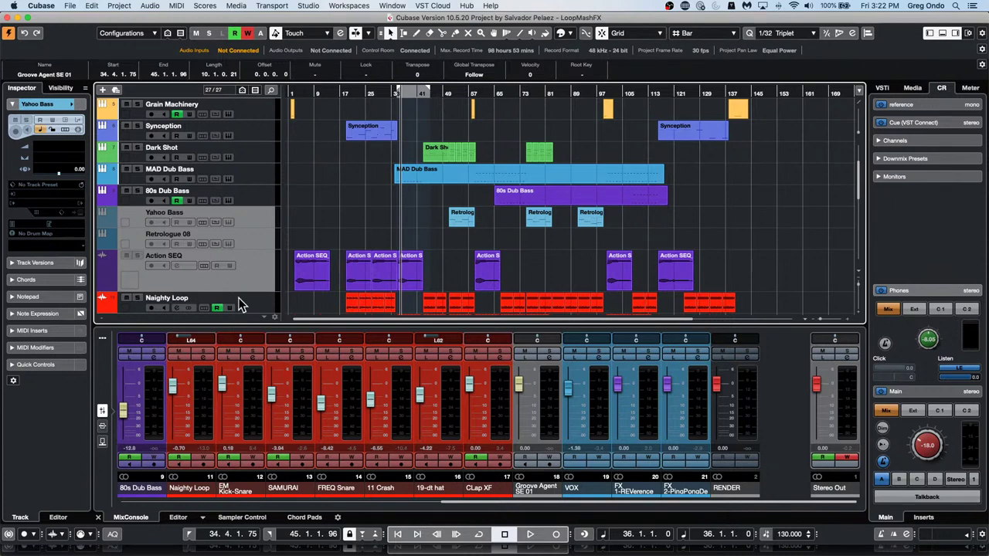
Enable the three disabled tracks Yahoo Bass, Retrologue 08 and Action SEQ again.
{"action": "right_click", "coordinate": [260, 275]}
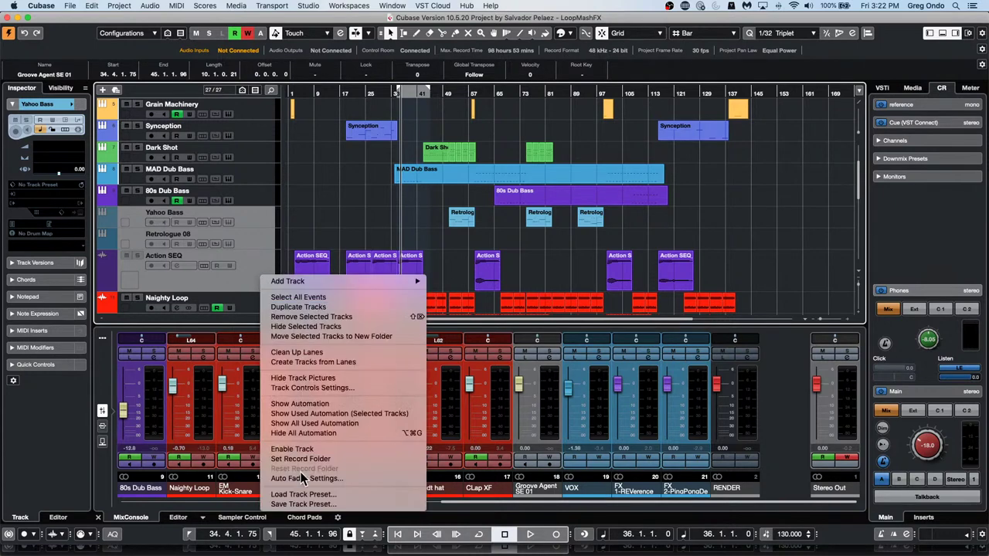
{"action": "left_click", "coordinate": [305, 449]}
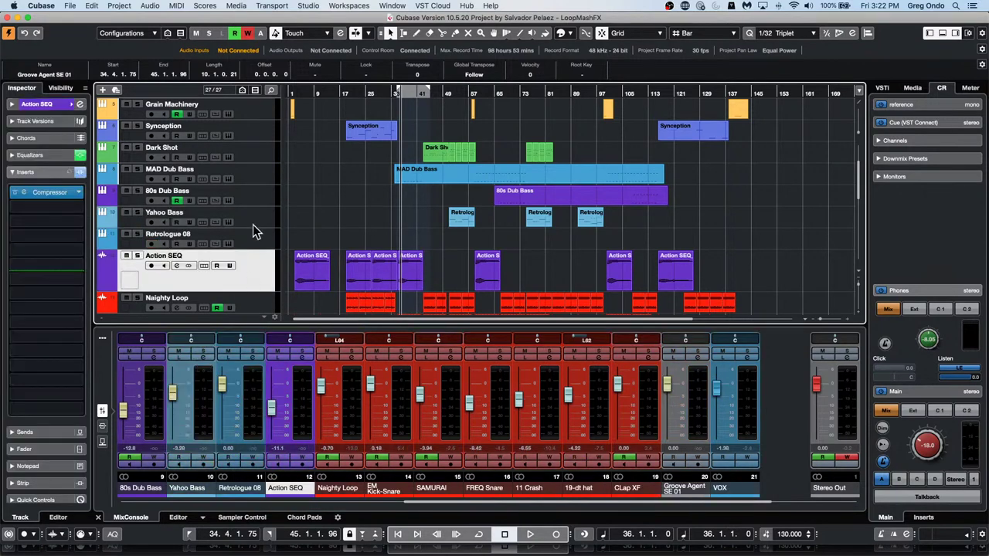
{"action": "scroll", "coordinate": [247, 263], "scroll_direction": "down", "scroll_amount": 1}
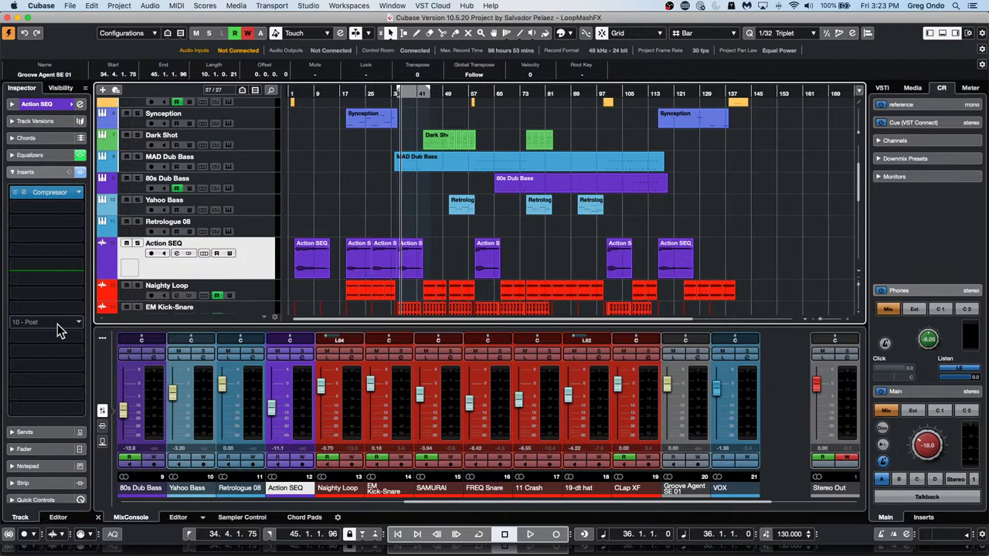
{"action": "left_click_drag", "start_coordinate": [57, 324], "coordinate": [81, 368]}
{"action": "left_click", "coordinate": [341, 7]}
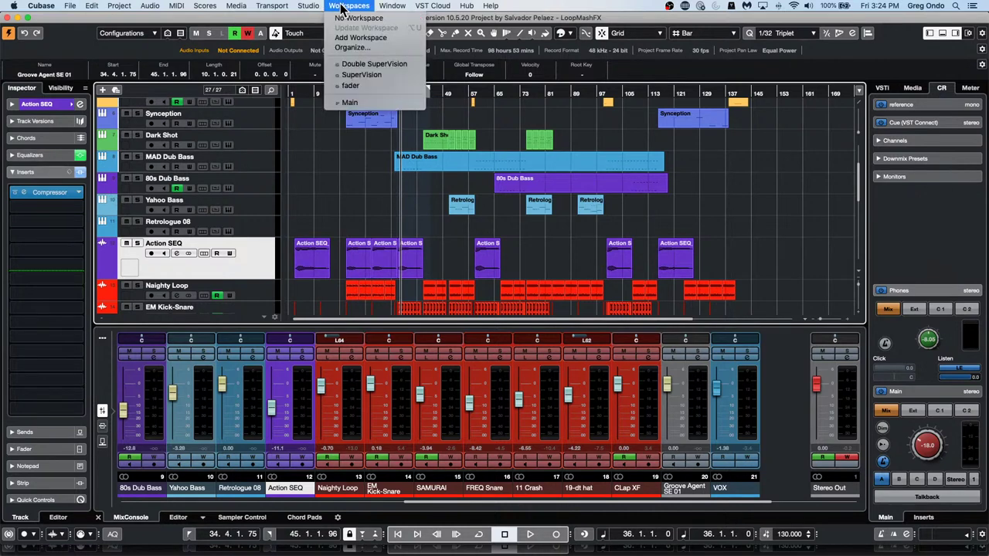
{"action": "mouse_move", "coordinate": [323, 7]}
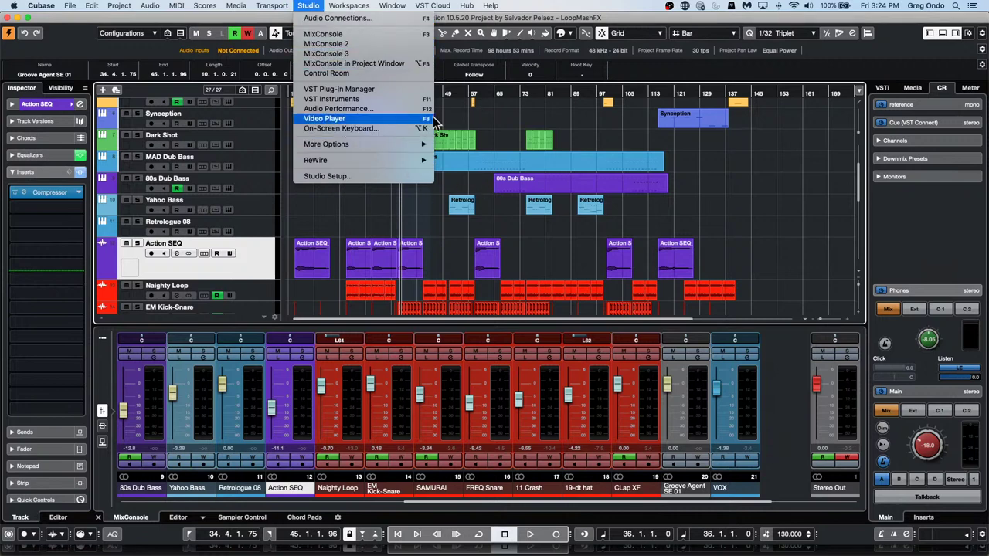
{"action": "left_click", "coordinate": [511, 121]}
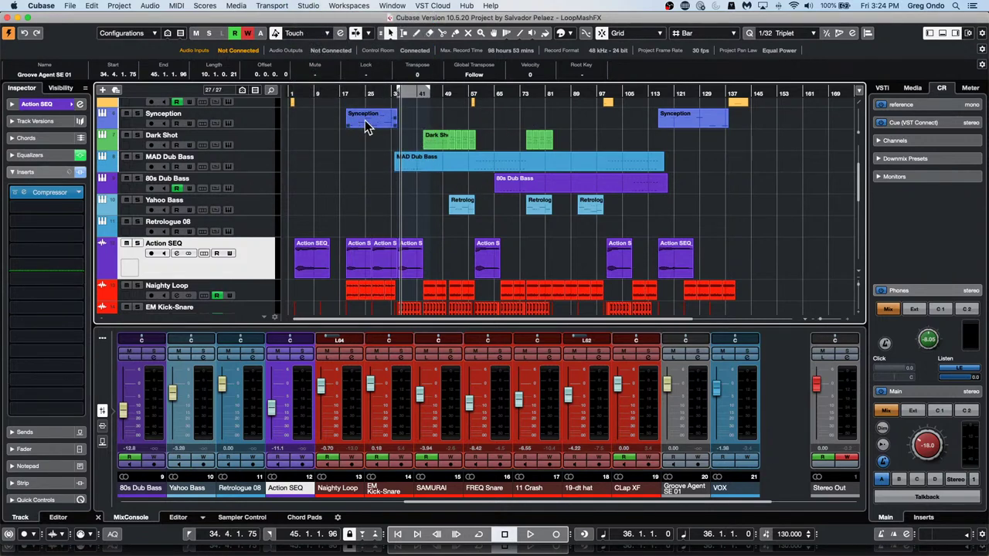
{"action": "left_click", "coordinate": [528, 141]}
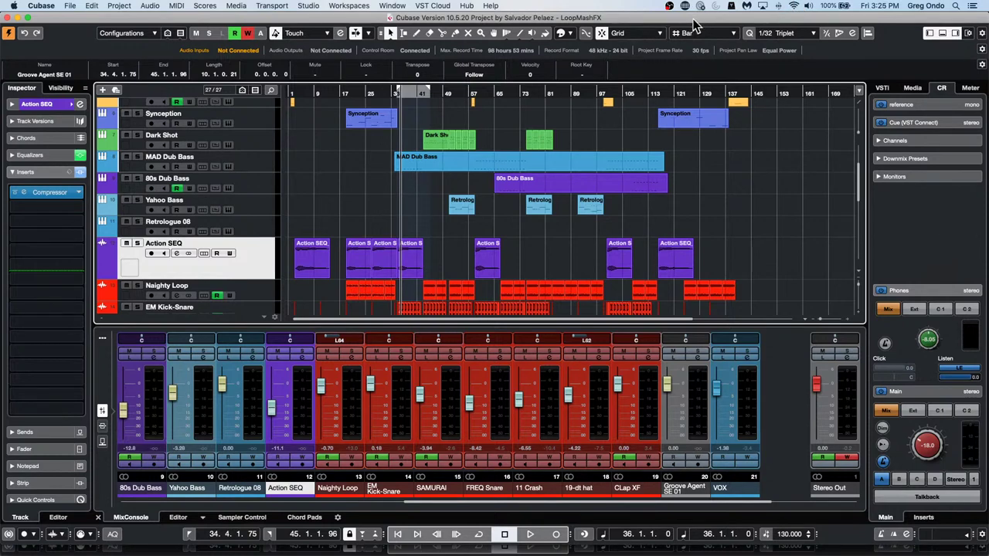
{"action": "left_click", "coordinate": [313, 6]}
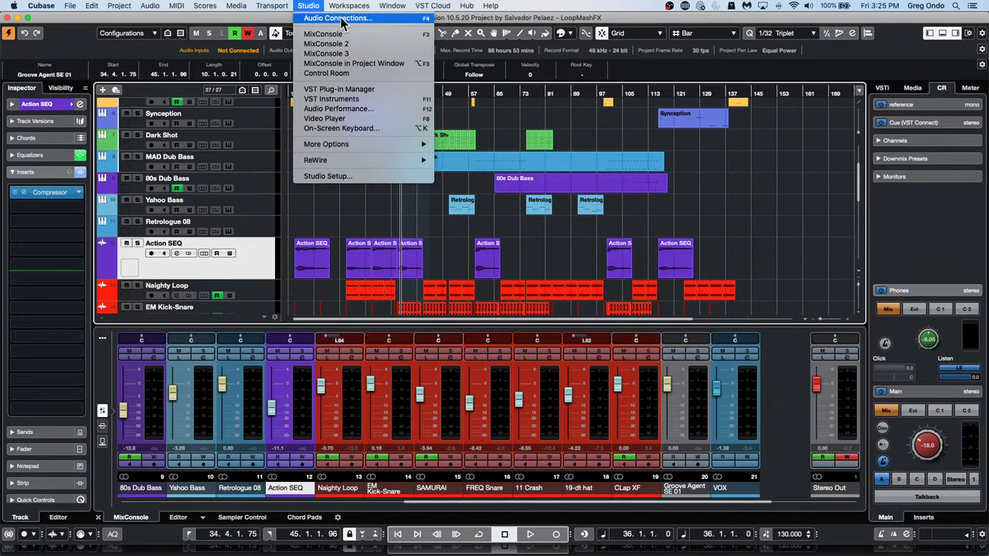
{"action": "left_click", "coordinate": [617, 6]}
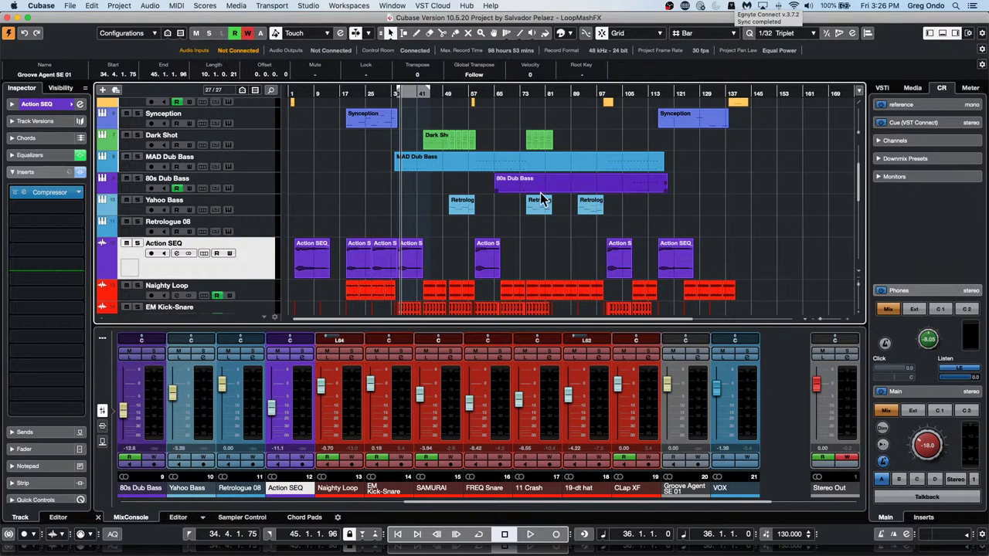
{"action": "left_click", "coordinate": [261, 226]}
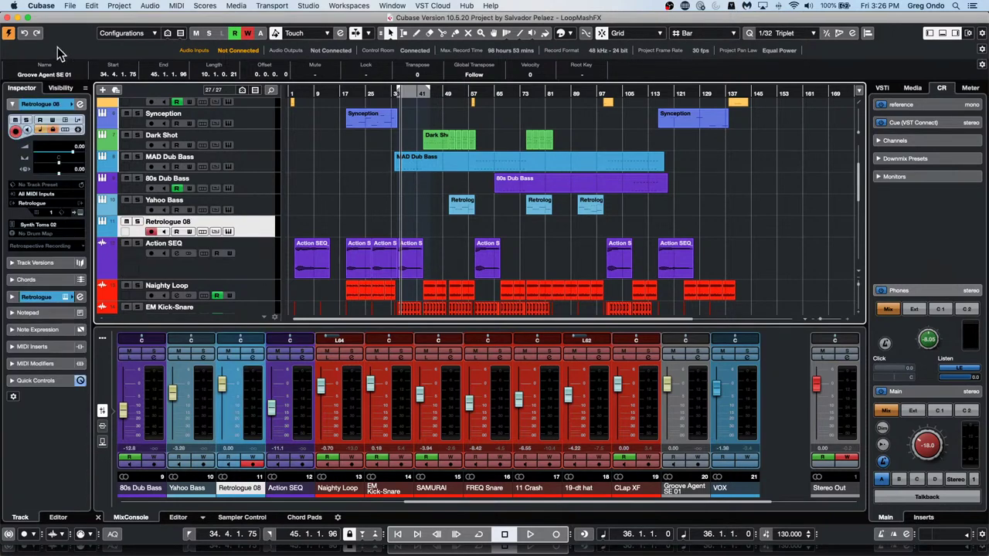
Open the chord track.cpr project from the chordie folder inside Projects.
{"action": "left_click", "coordinate": [69, 6]}
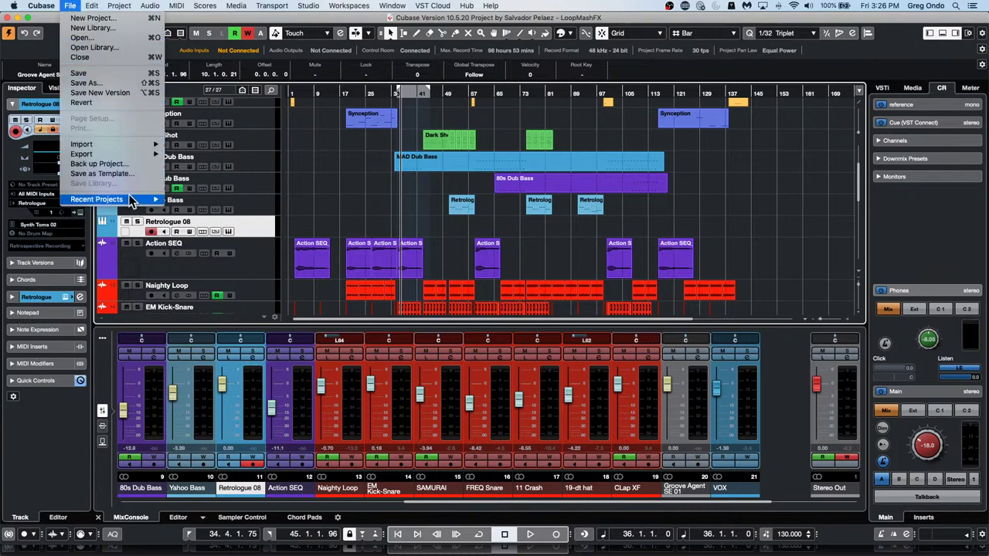
{"action": "mouse_move", "coordinate": [130, 199]}
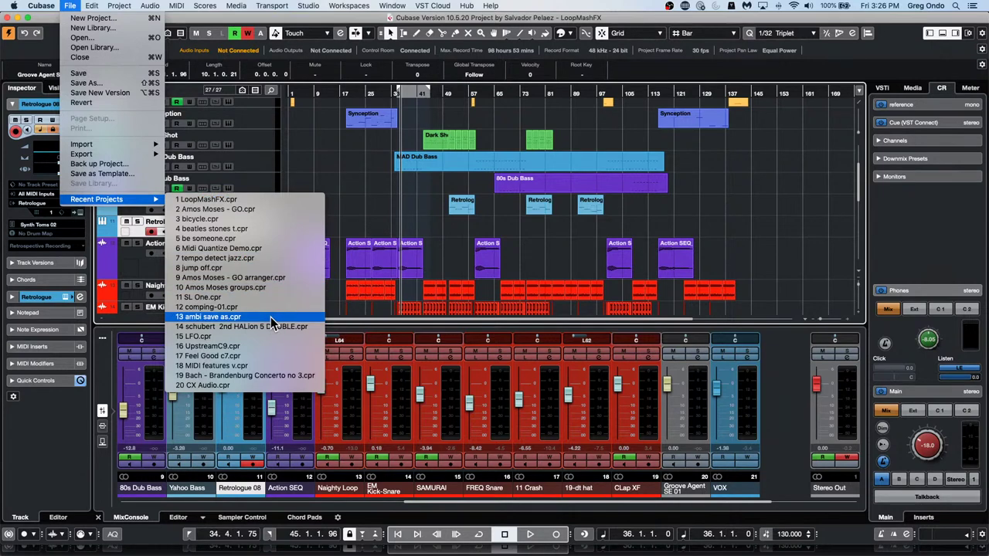
{"action": "left_click", "coordinate": [75, 38]}
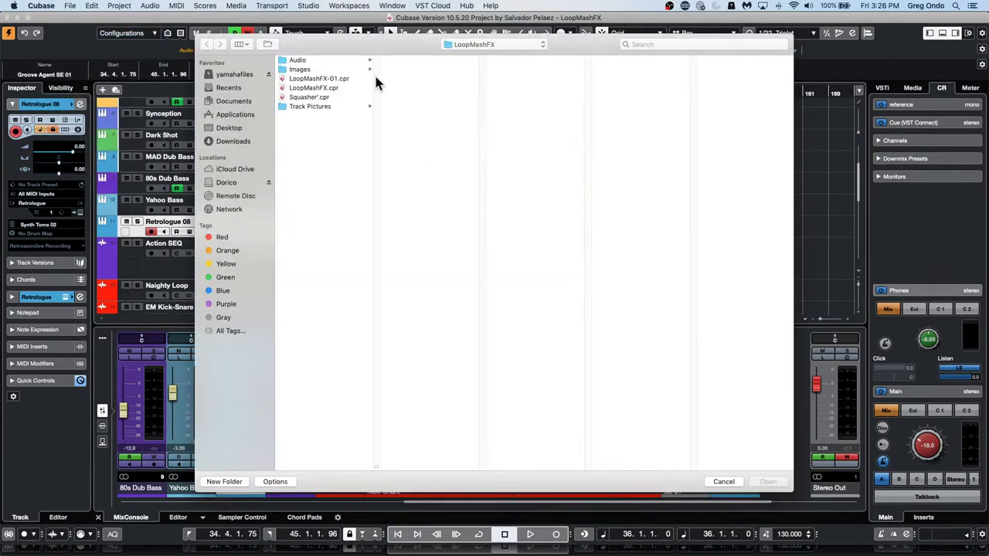
{"action": "left_click", "coordinate": [479, 46]}
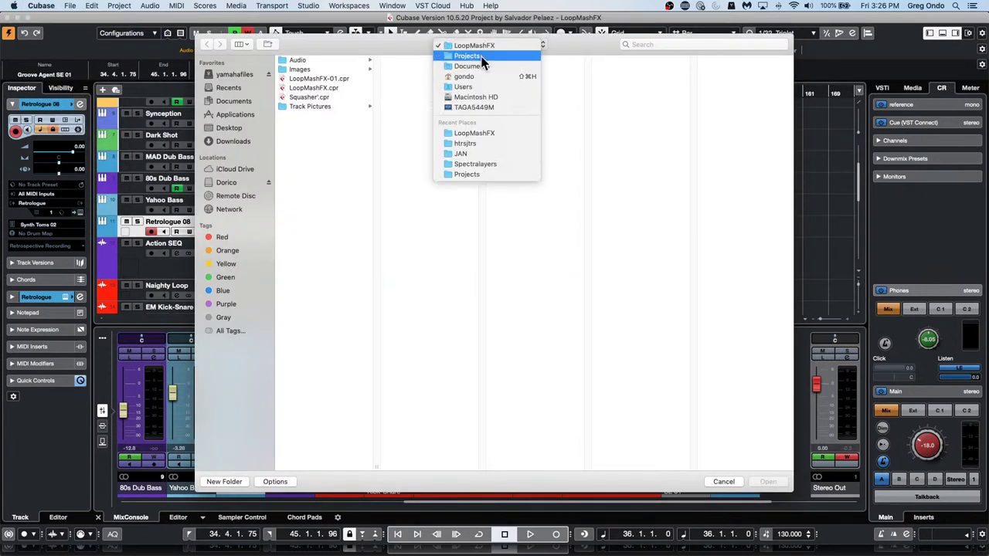
{"action": "left_click", "coordinate": [481, 60]}
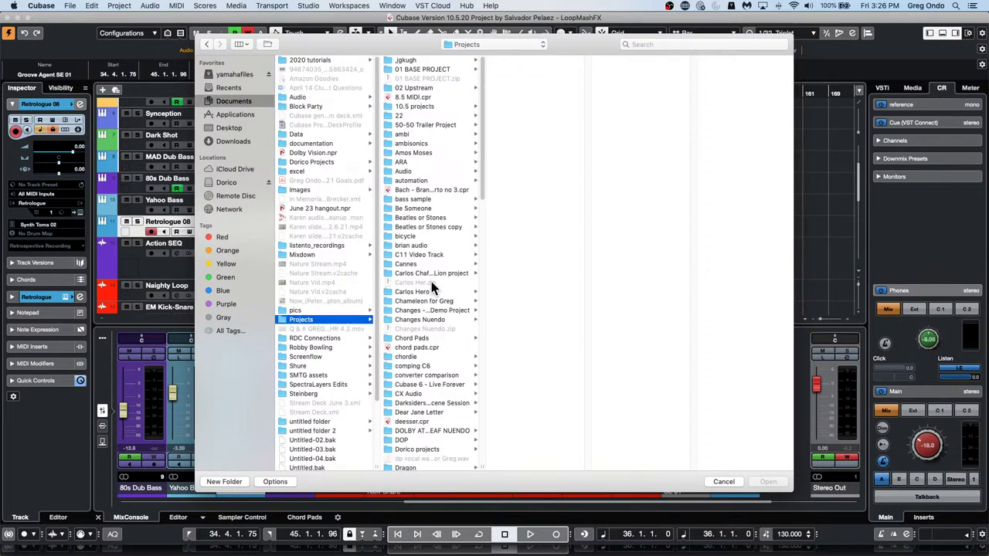
{"action": "left_click", "coordinate": [407, 356]}
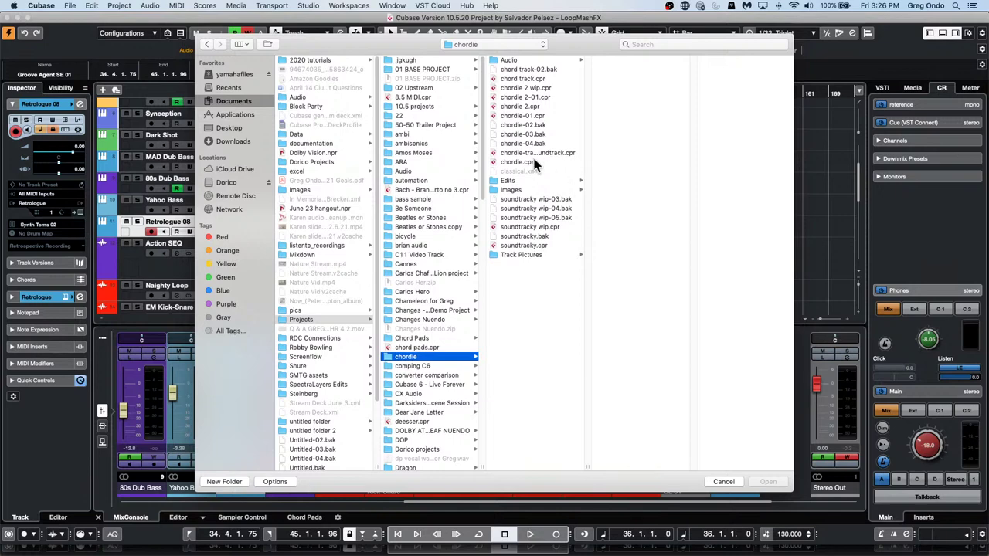
{"action": "double_click", "coordinate": [534, 75]}
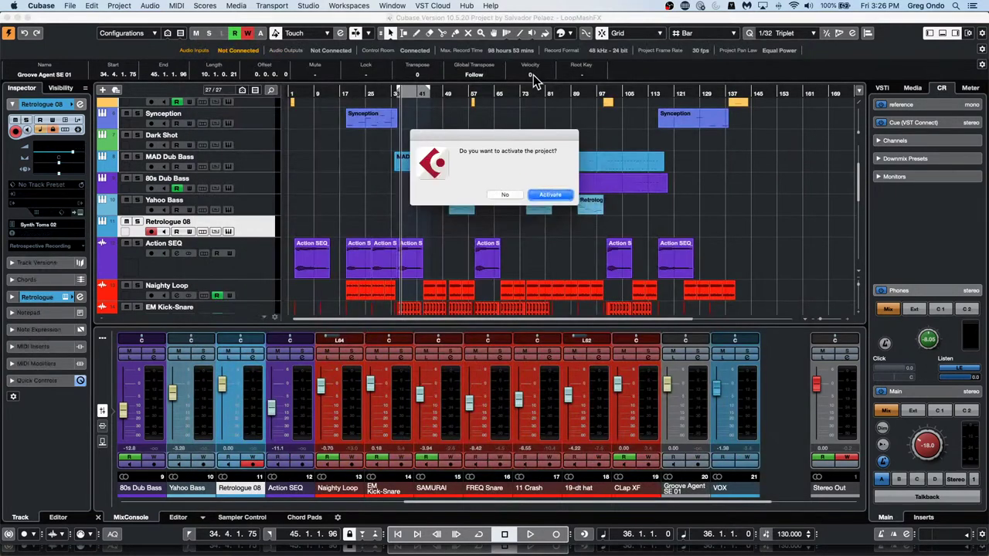
Activate the newly opened chord track project and close the HALion Sonic SE instrument window.
{"action": "left_click", "coordinate": [558, 195]}
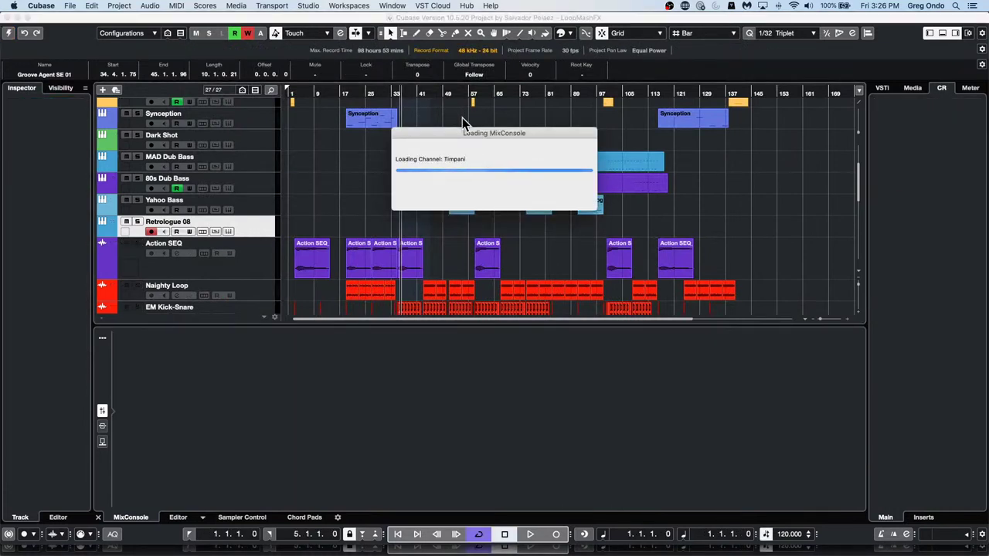
{"action": "left_click", "coordinate": [658, 245]}
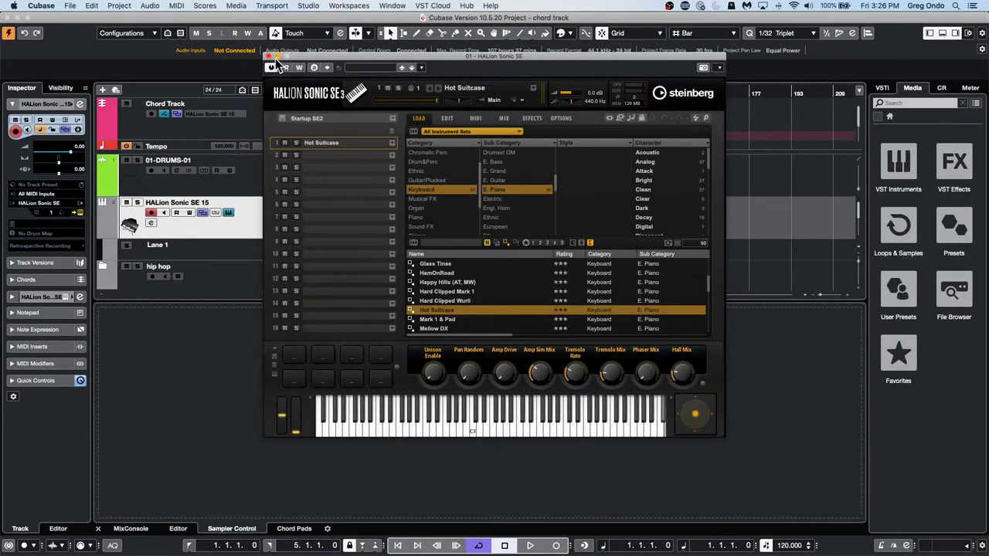
{"action": "left_click", "coordinate": [268, 57]}
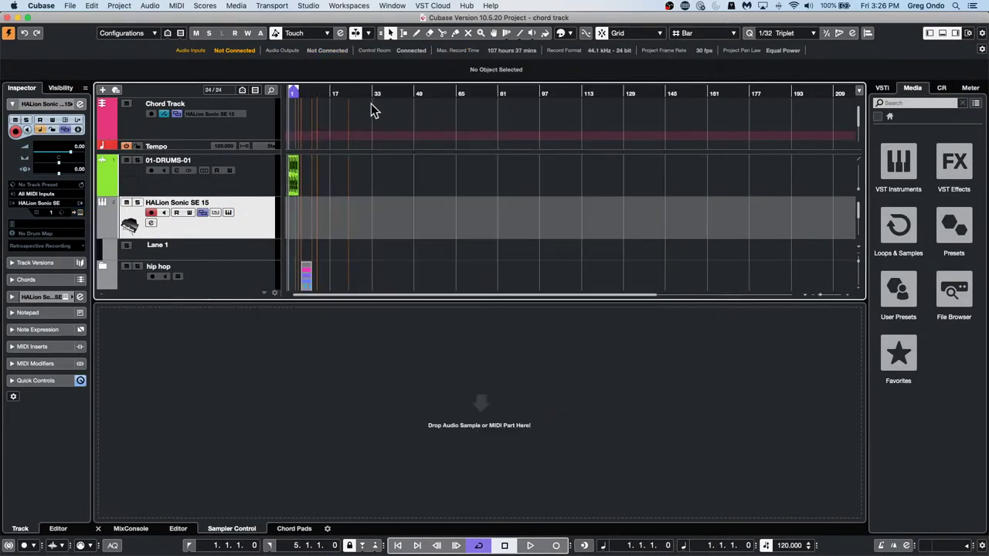
Set the locators around the soundtrack folder part, bars 12 to 24, and start cycled playback.
{"action": "scroll", "coordinate": [397, 205], "scroll_direction": "down", "scroll_amount": 5}
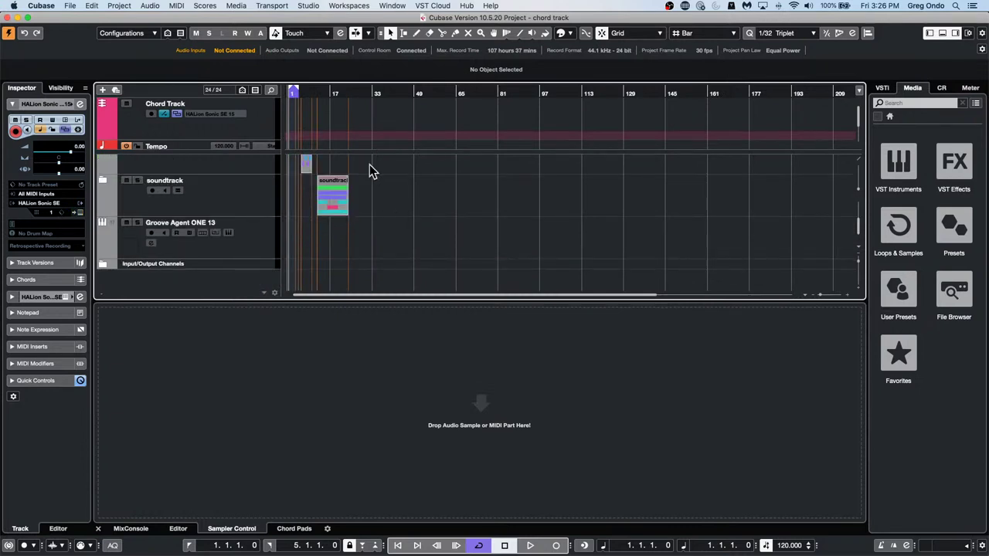
{"action": "left_click_drag", "start_coordinate": [323, 92], "coordinate": [340, 139]}
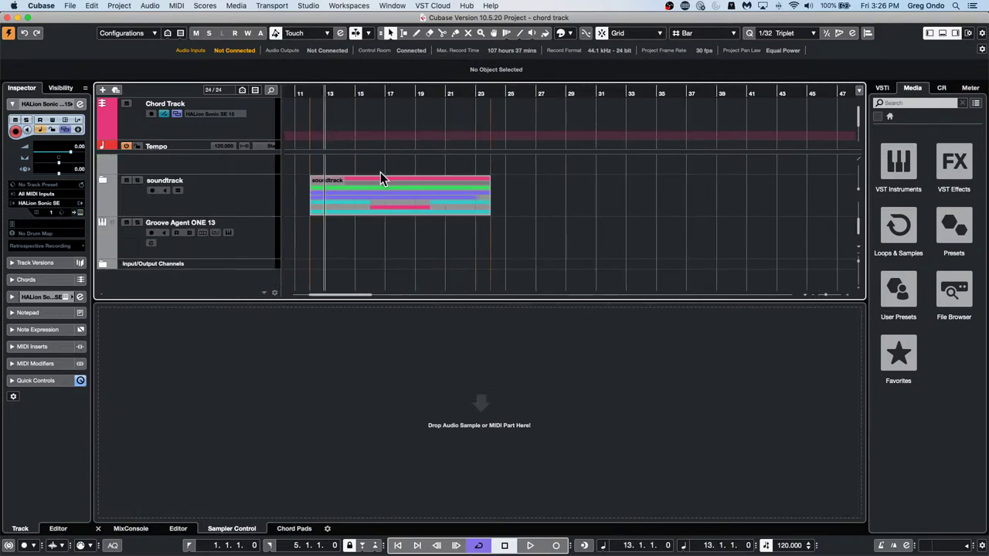
{"action": "left_click", "coordinate": [414, 211]}
{"action": "key", "text": "p"}
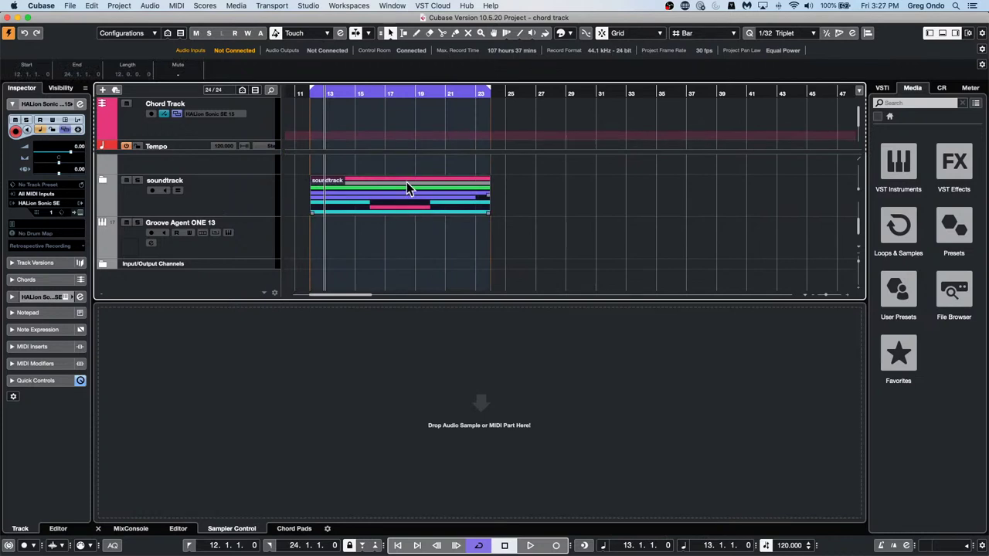
{"action": "key", "text": "space"}
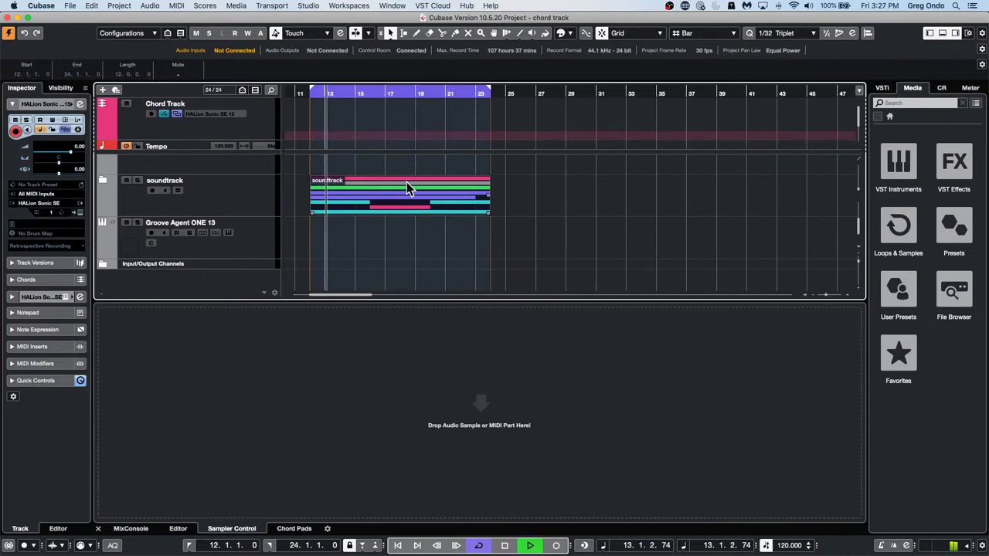
Add a chord event at bar 12 on the Chord Track and define it as D major.
{"action": "right_click", "coordinate": [323, 122]}
{"action": "left_click", "coordinate": [356, 121]}
{"action": "left_click", "coordinate": [315, 121]}
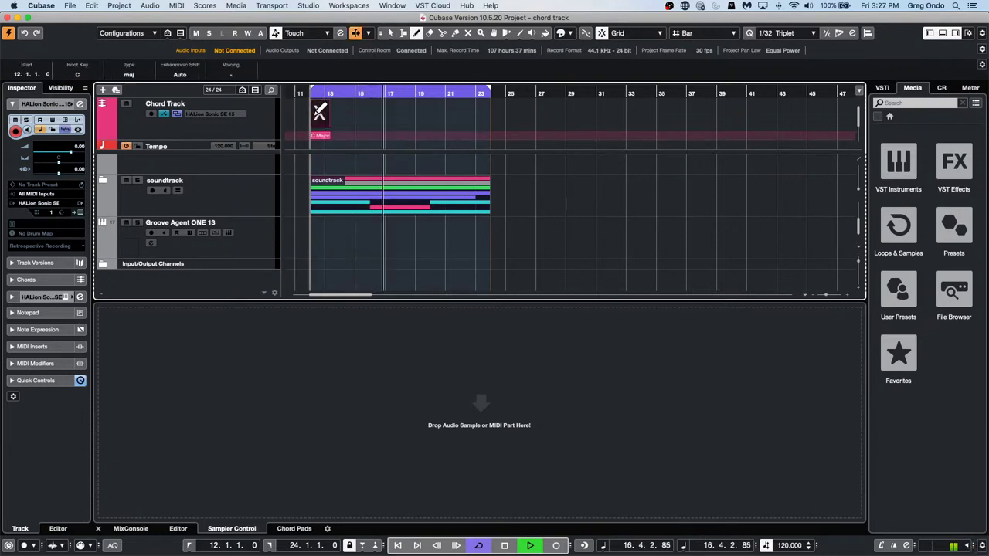
{"action": "key", "text": "1"}
{"action": "double_click", "coordinate": [320, 112]}
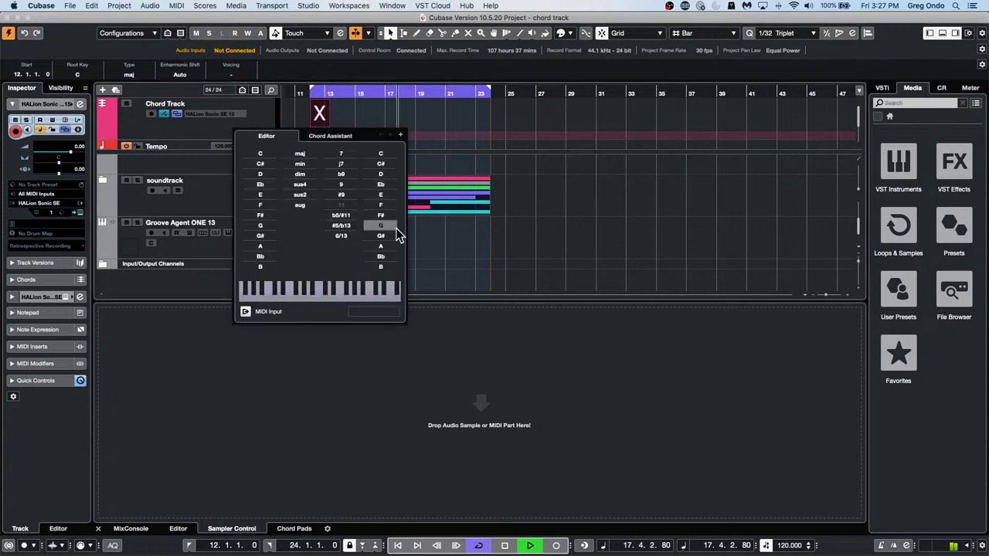
{"action": "left_click", "coordinate": [260, 174]}
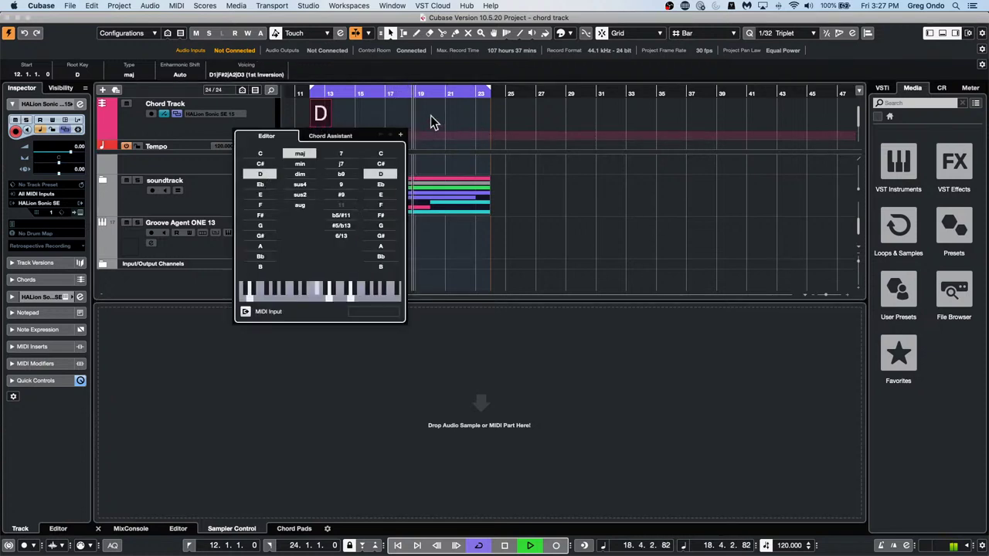
{"action": "left_click", "coordinate": [431, 122]}
{"action": "right_click", "coordinate": [424, 122]}
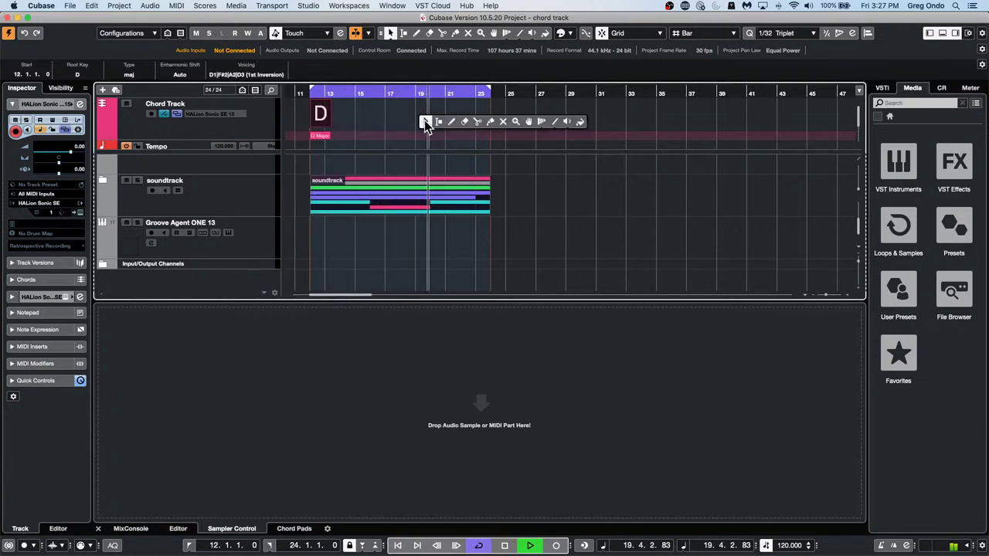
{"action": "left_click", "coordinate": [430, 121]}
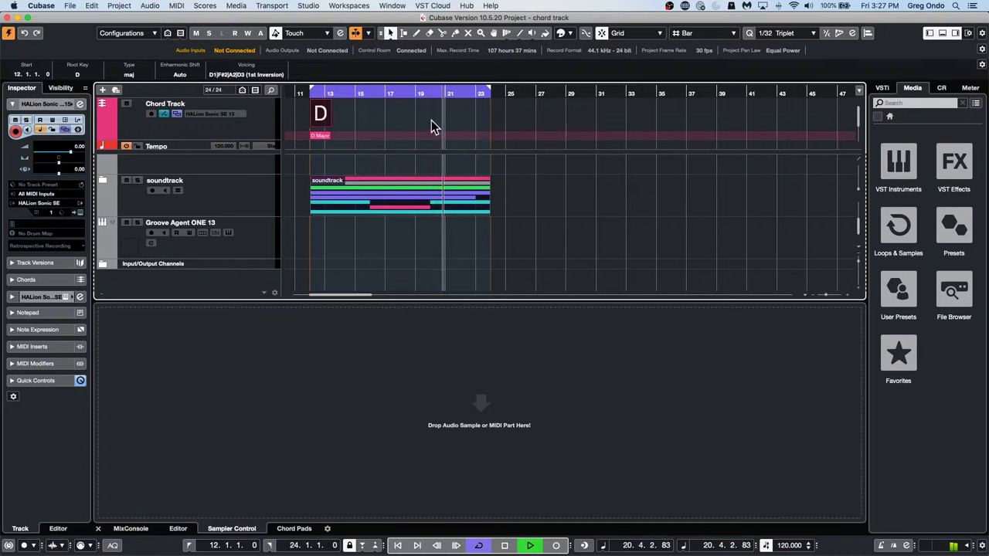
Choose the Draw tool for the end of the cycle range and mute the HALion Sonic SE 15 track.
{"action": "key", "text": "h"}
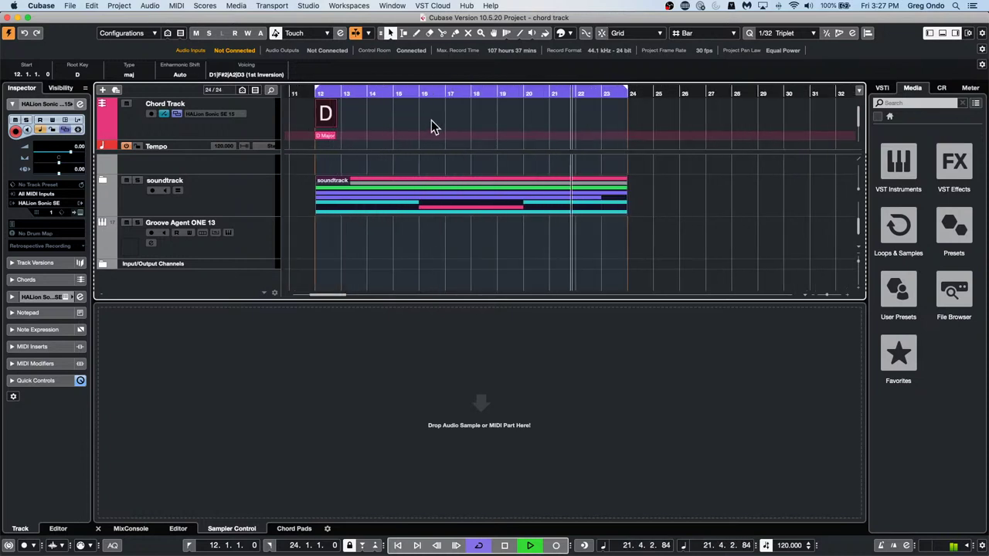
{"action": "key", "text": "h"}
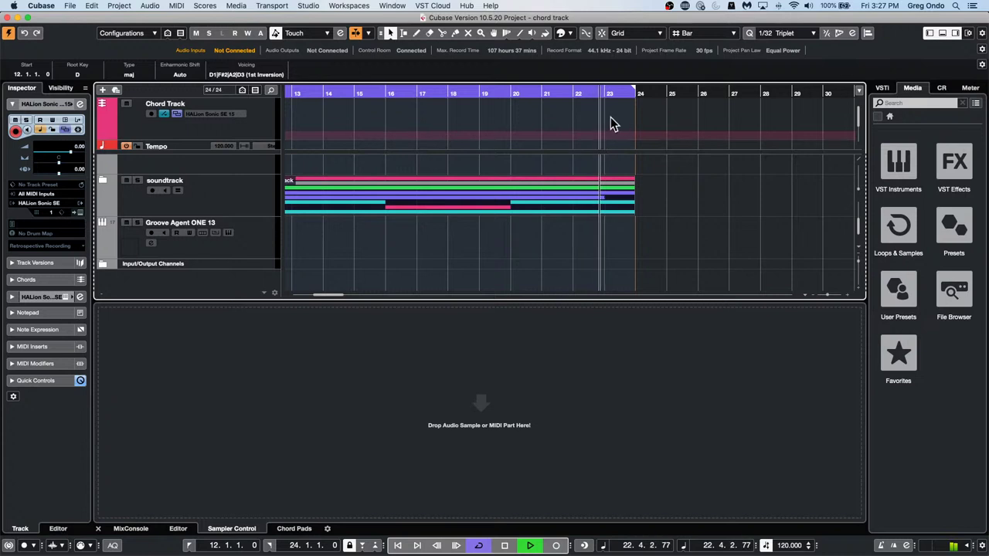
{"action": "right_click", "coordinate": [550, 117]}
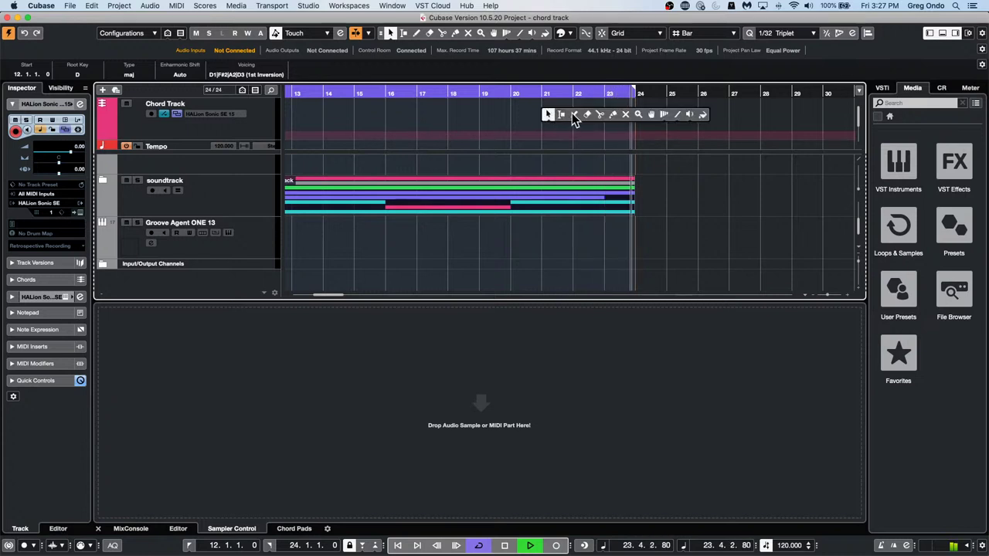
{"action": "left_click", "coordinate": [575, 115]}
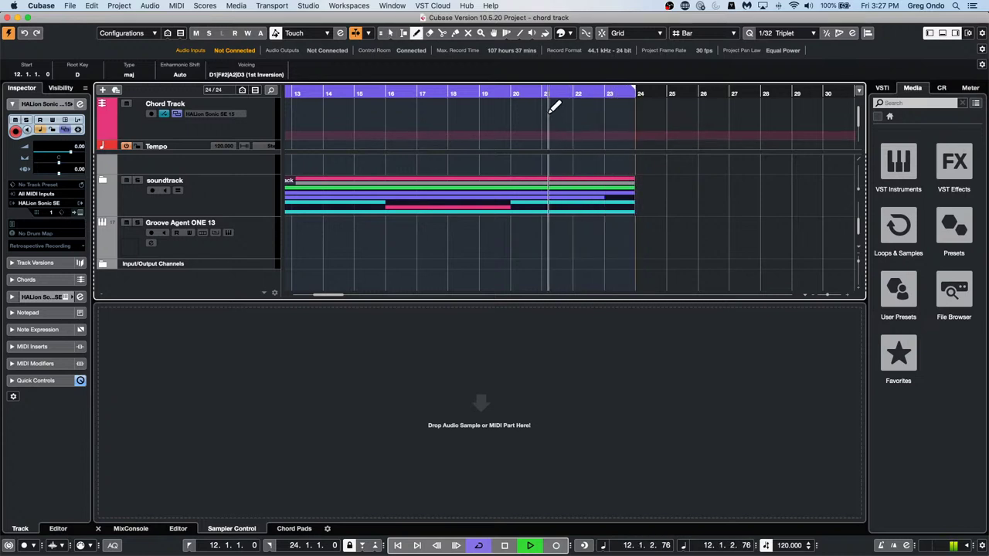
{"action": "scroll", "coordinate": [211, 203], "scroll_direction": "up", "scroll_amount": 5}
{"action": "left_click", "coordinate": [126, 202]}
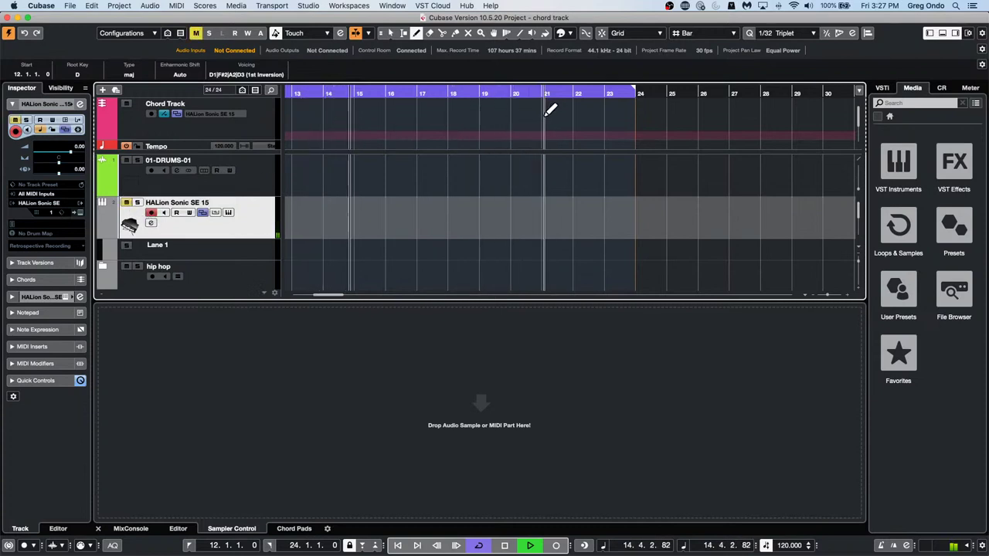
Add three undefined chord events on the Chord Track at bars 21, 22 and 23.
{"action": "left_click", "coordinate": [547, 110]}
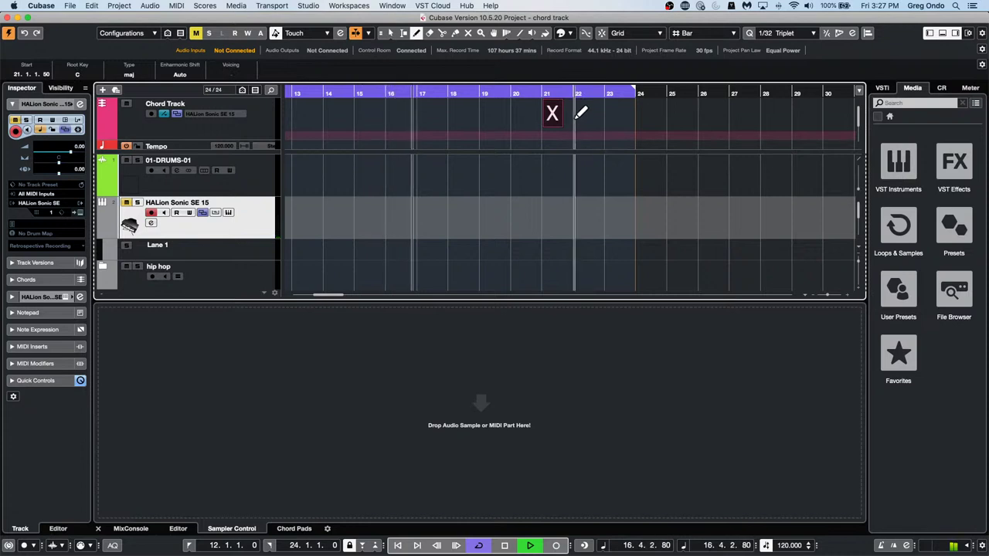
{"action": "left_click", "coordinate": [584, 113]}
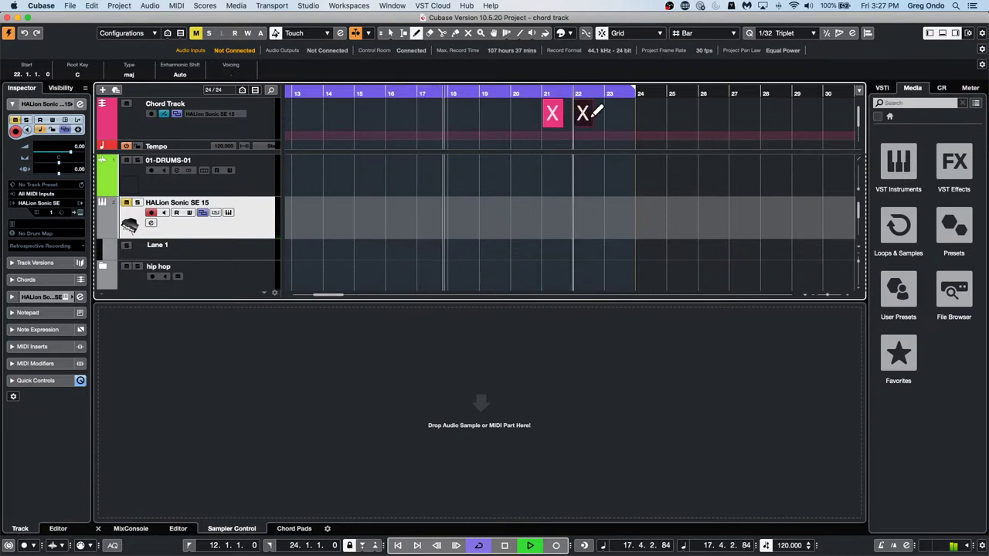
{"action": "left_click", "coordinate": [614, 113]}
Define the chord events at bars 21, 22 and 23 as F# major, G major and A7.
{"action": "key", "text": "1"}
{"action": "double_click", "coordinate": [561, 122]}
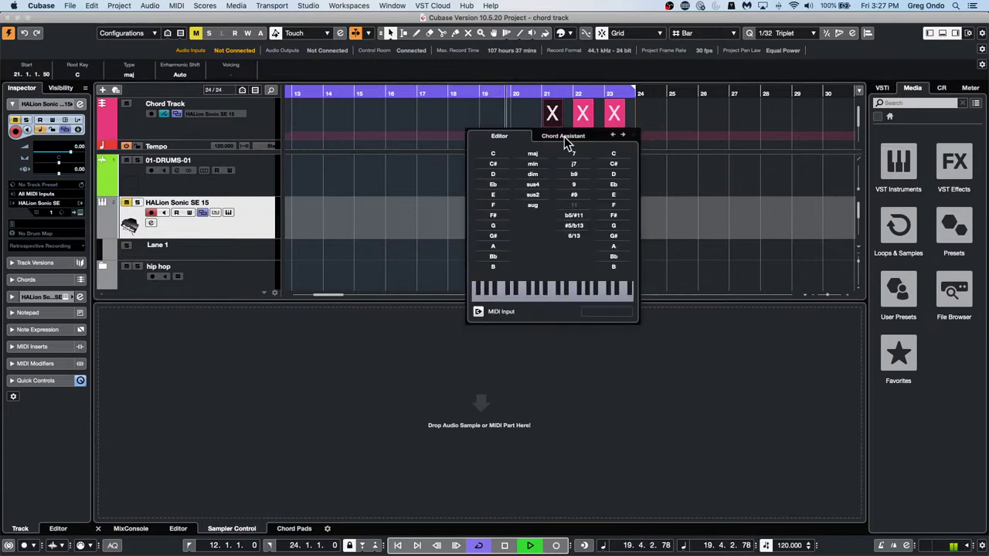
{"action": "left_click", "coordinate": [495, 215]}
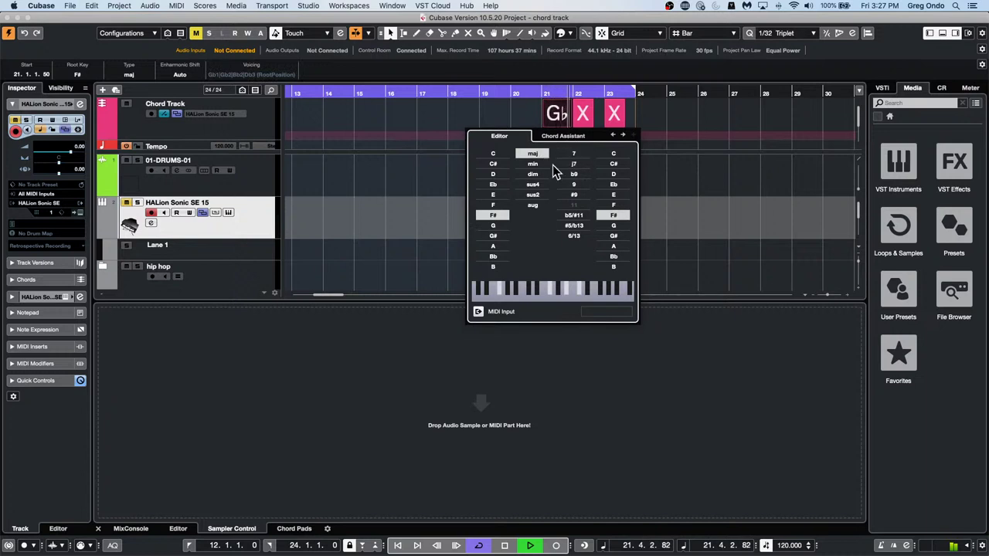
{"action": "left_click", "coordinate": [624, 136]}
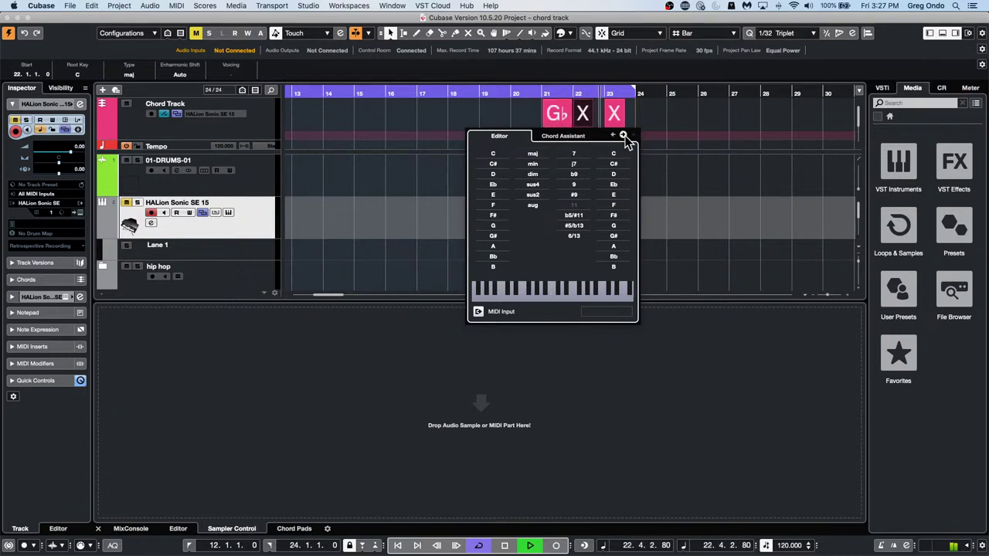
{"action": "left_click", "coordinate": [501, 228]}
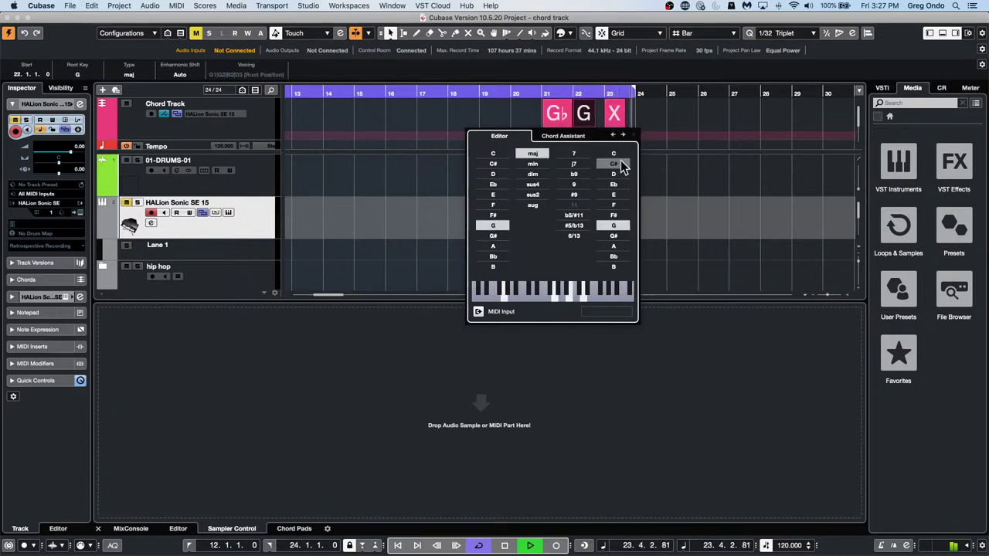
{"action": "left_click", "coordinate": [624, 136]}
{"action": "left_click", "coordinate": [502, 247]}
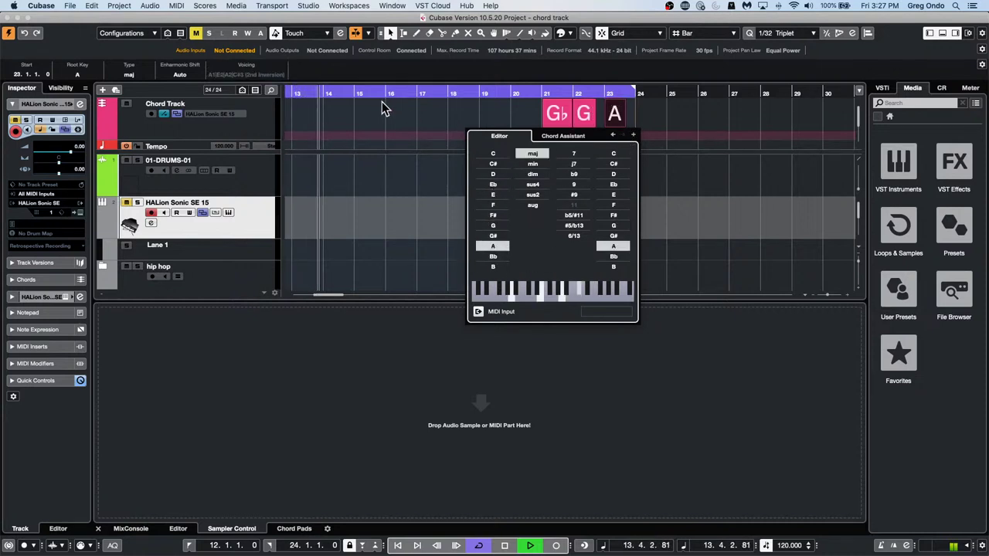
{"action": "left_click", "coordinate": [573, 153]}
{"action": "left_click", "coordinate": [359, 133]}
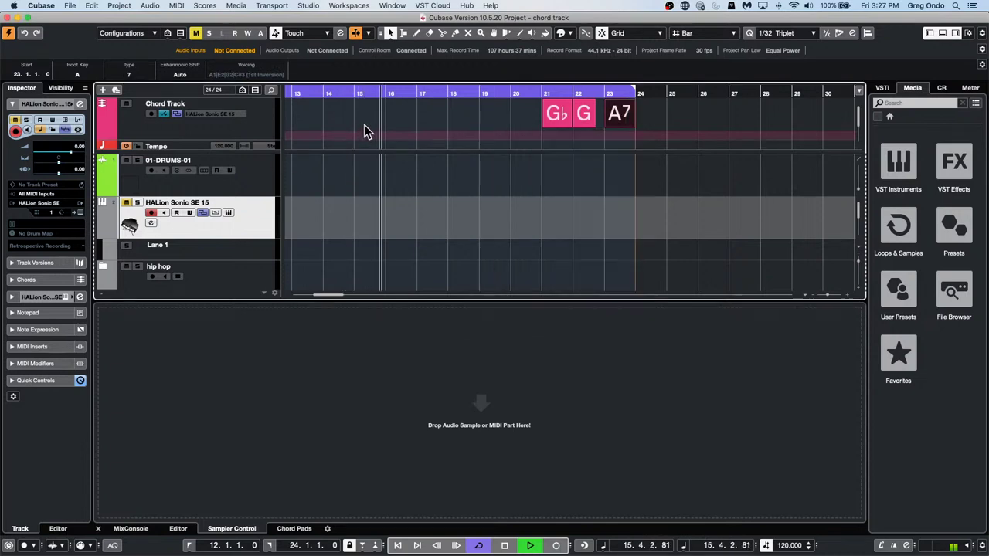
Draw an undefined chord event at bar 16 on the Chord Track.
{"action": "right_click", "coordinate": [364, 126]}
{"action": "left_click", "coordinate": [391, 124]}
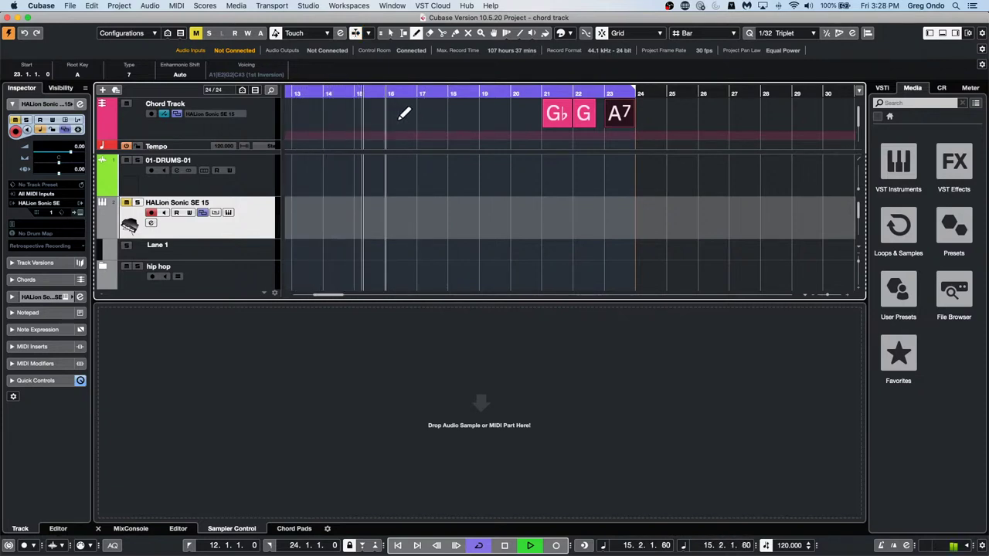
{"action": "left_click", "coordinate": [401, 114]}
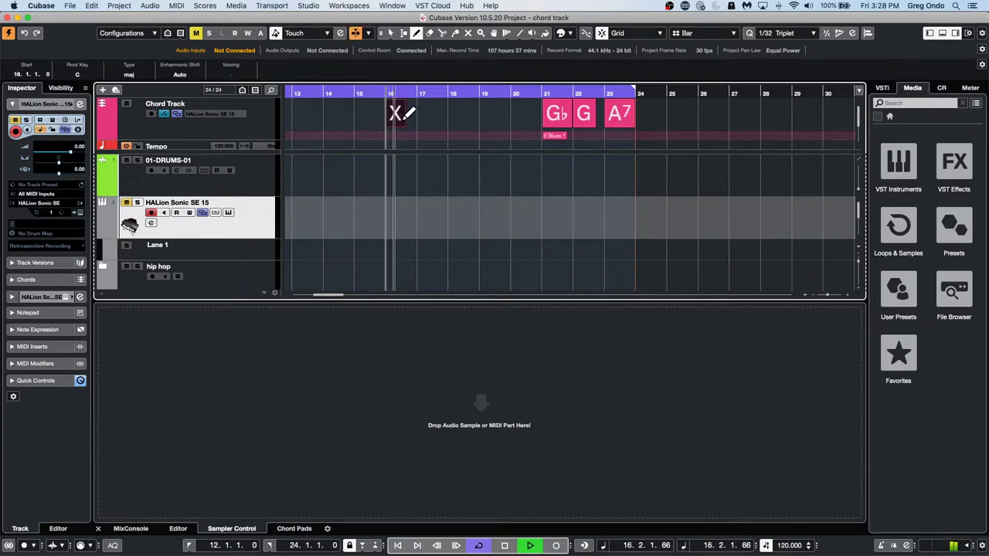
Open the Chord Assistant for the bar 16 chord and compare its list suggestions in Common Notes and Cadence modes.
{"action": "key", "text": "1"}
{"action": "double_click", "coordinate": [403, 117]}
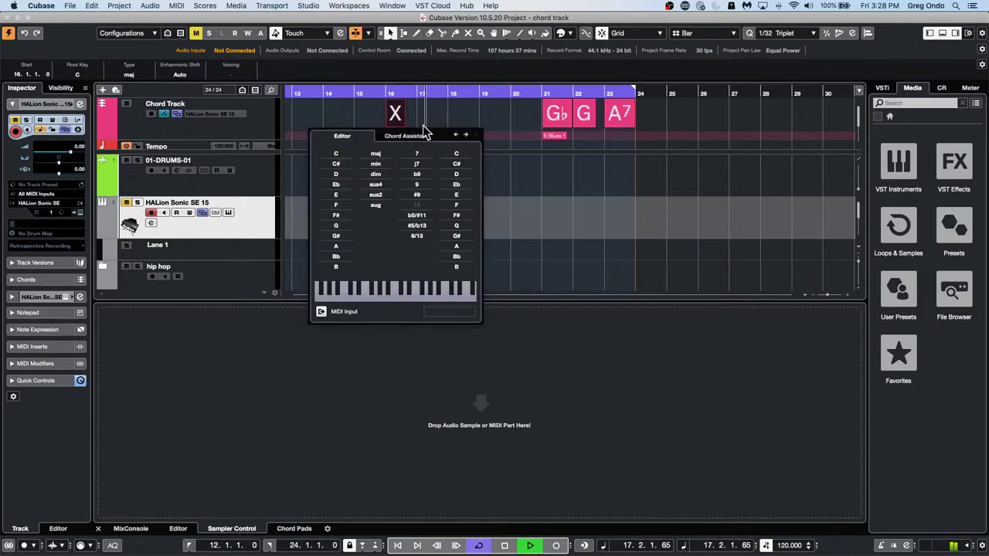
{"action": "left_click", "coordinate": [409, 130]}
{"action": "double_click", "coordinate": [397, 115]}
{"action": "left_click", "coordinate": [412, 138]}
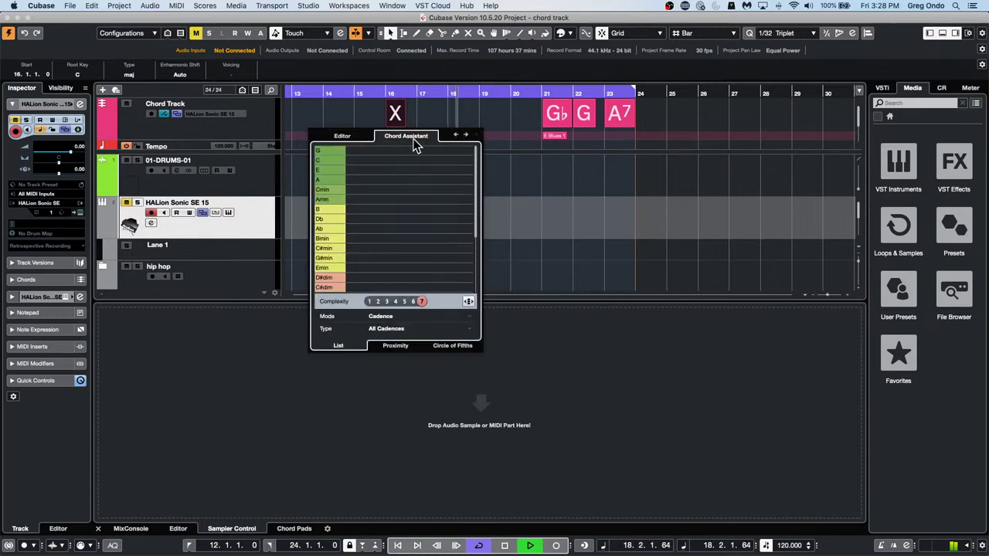
{"action": "left_click", "coordinate": [388, 316]}
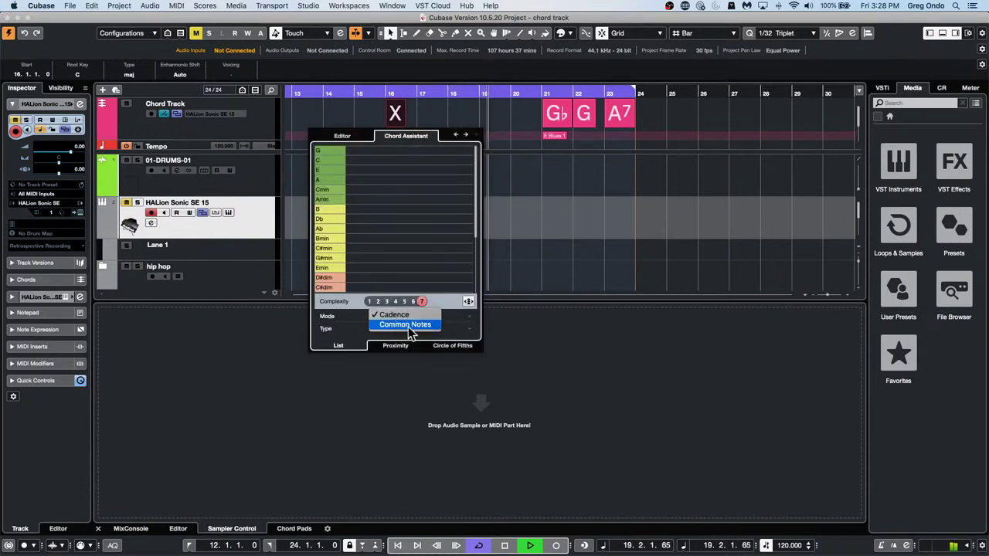
{"action": "left_click", "coordinate": [422, 325]}
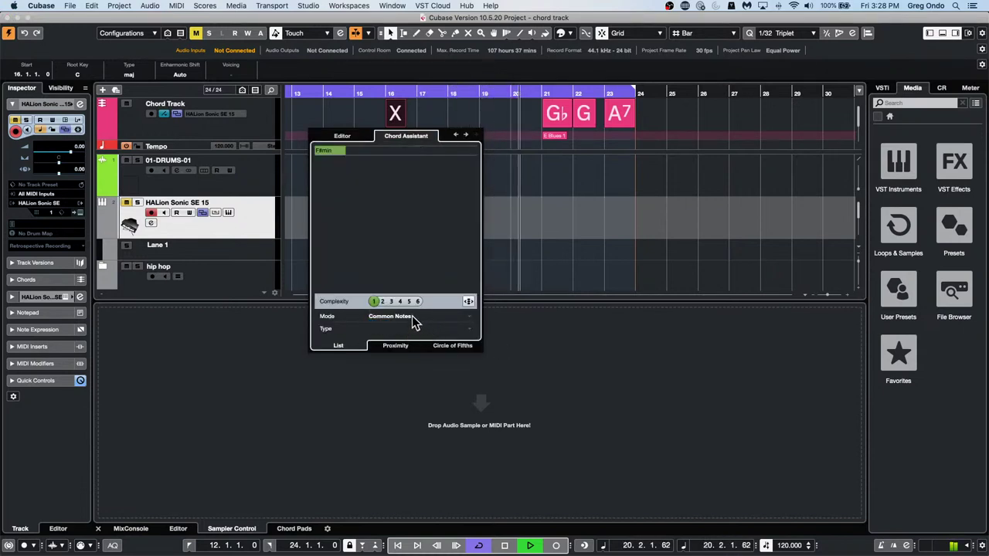
{"action": "left_click", "coordinate": [411, 316]}
{"action": "left_click", "coordinate": [410, 303]}
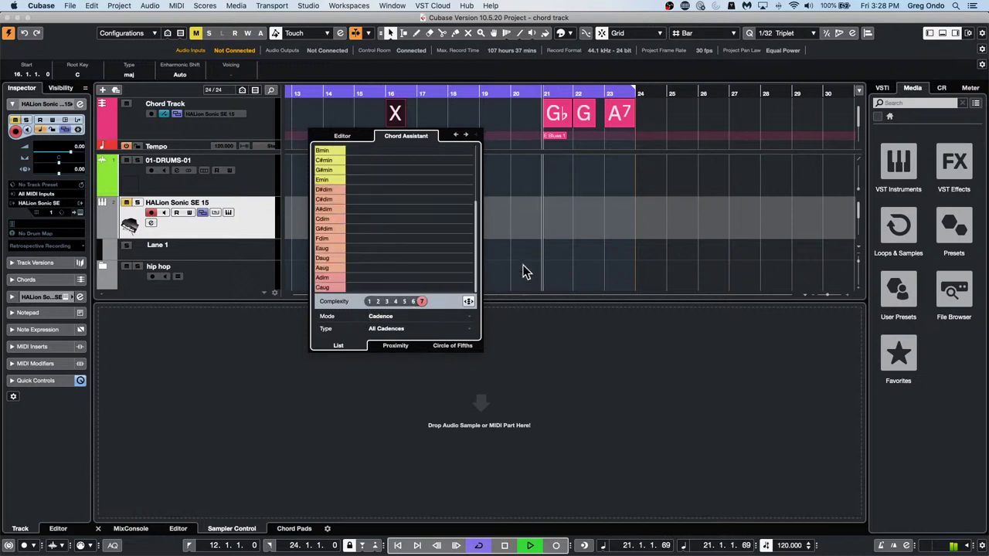
Examine the Chord Assistant's Proximity view and rotate its Circle of Fifths to the key of E major.
{"action": "left_click", "coordinate": [395, 346]}
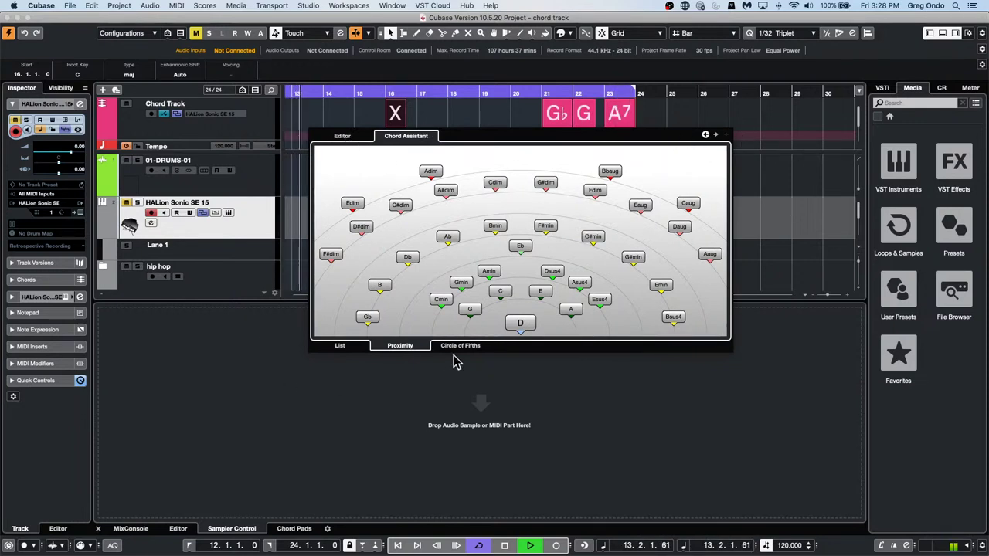
{"action": "left_click", "coordinate": [462, 346]}
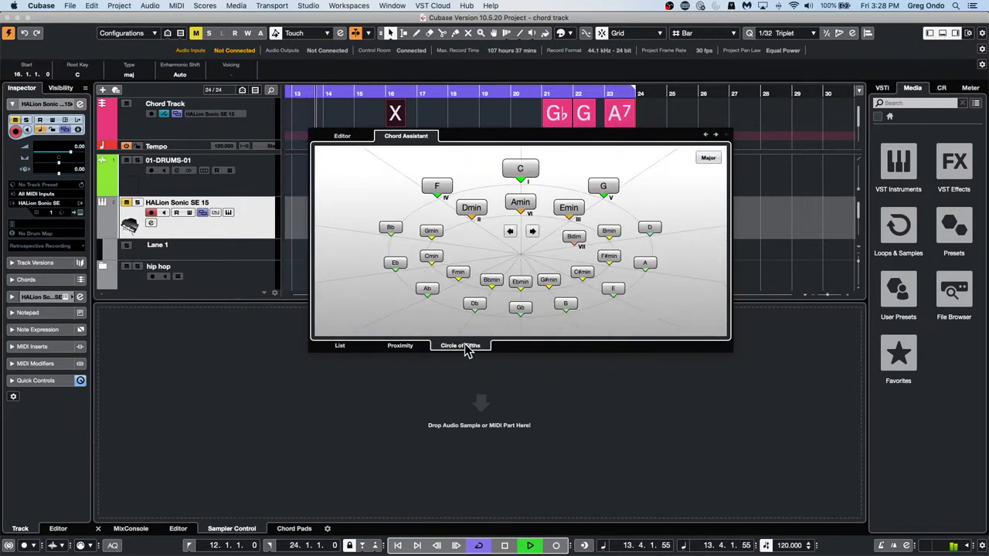
{"action": "left_click", "coordinate": [532, 231]}
{"action": "left_click", "coordinate": [532, 231]}
{"action": "left_click", "coordinate": [533, 231]}
{"action": "left_click", "coordinate": [533, 231]}
{"action": "left_click", "coordinate": [533, 232]}
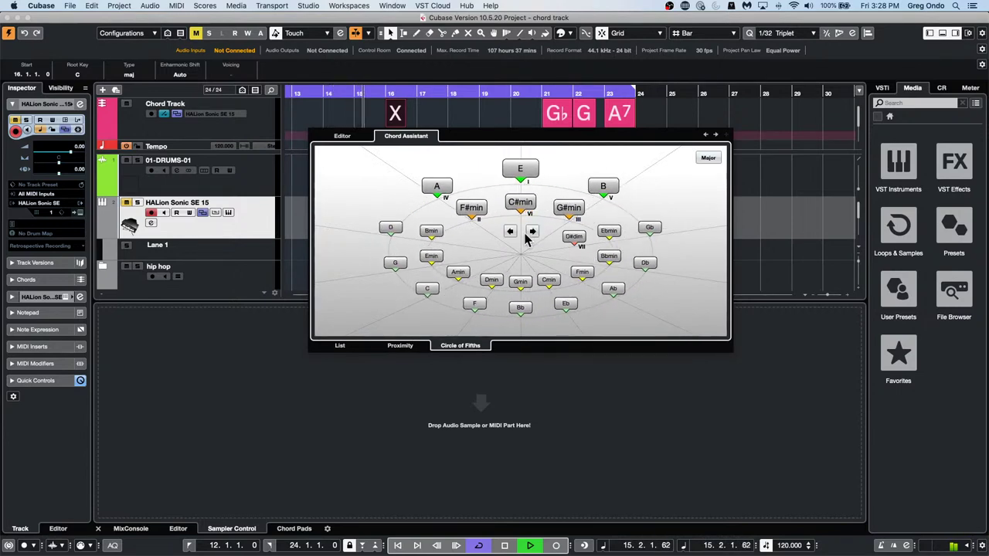
Assign the E major chord from the Proximity view to the bar 16 event and close the Chord Assistant.
{"action": "left_click", "coordinate": [396, 346]}
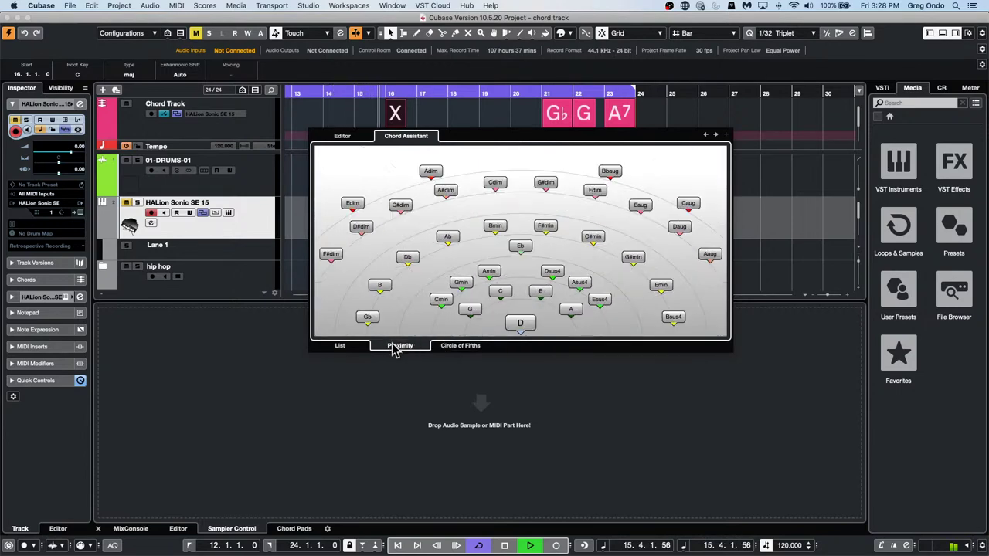
{"action": "left_click", "coordinate": [540, 292]}
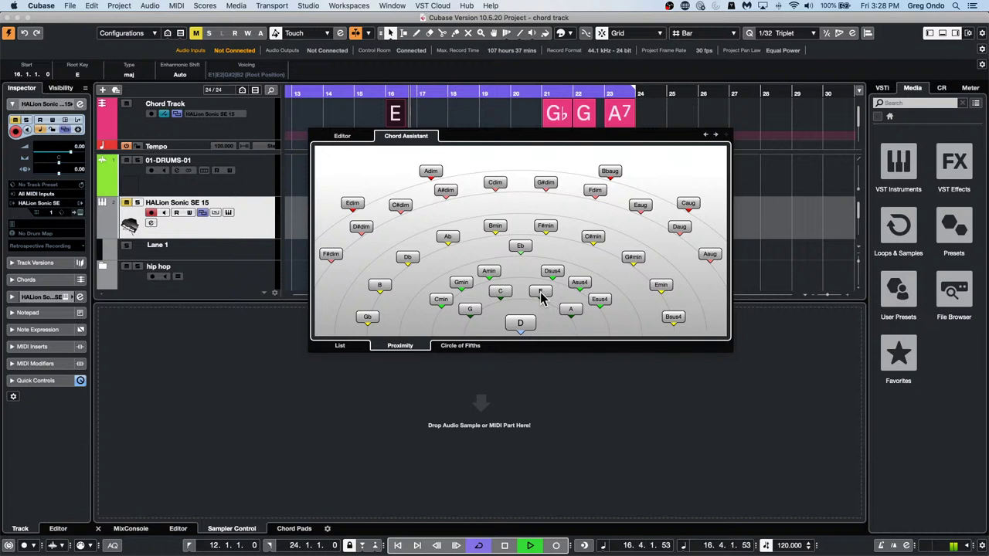
{"action": "left_click", "coordinate": [396, 113]}
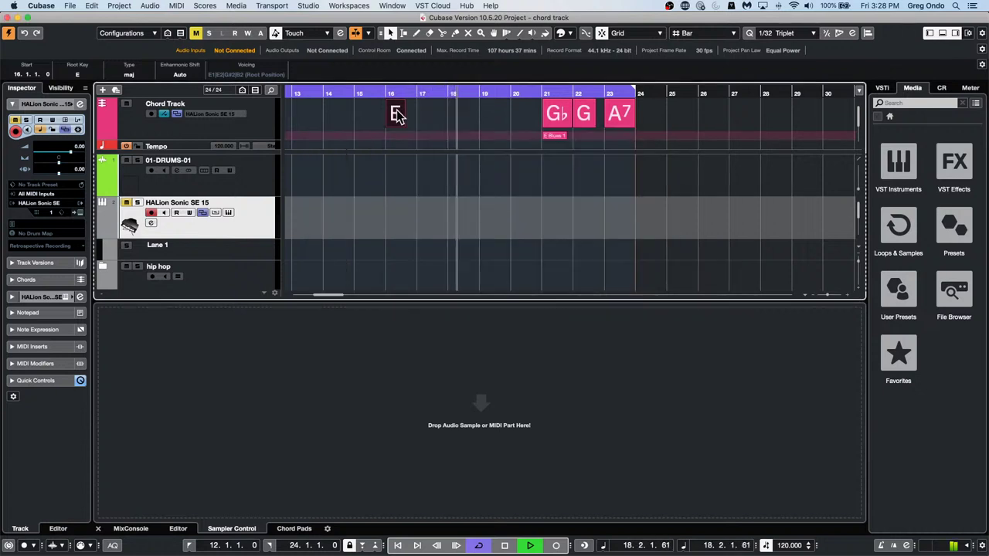
Change the bar 16 chord's type to minor in the chord editor and close it.
{"action": "double_click", "coordinate": [395, 116]}
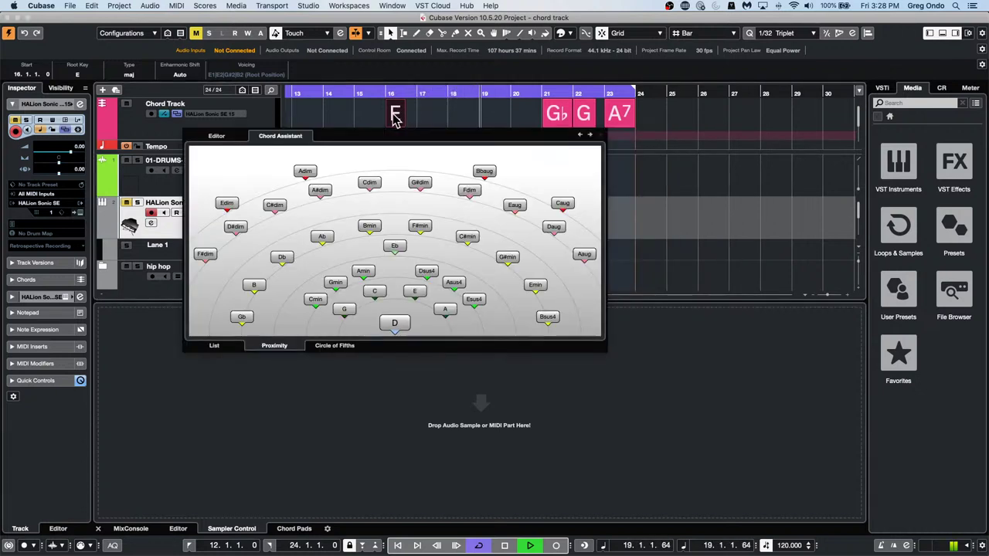
{"action": "left_click", "coordinate": [221, 136]}
{"action": "left_click", "coordinate": [259, 165]}
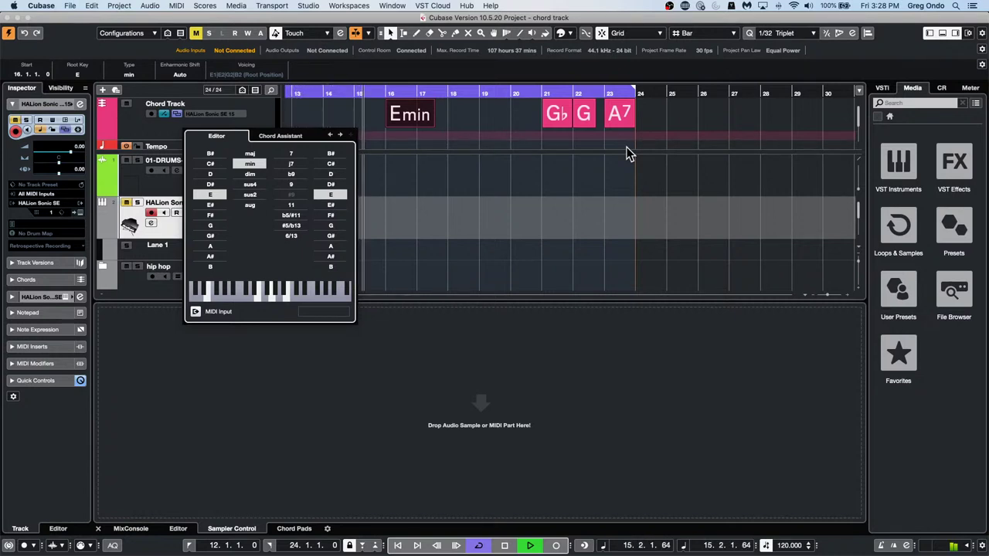
{"action": "left_click", "coordinate": [589, 176]}
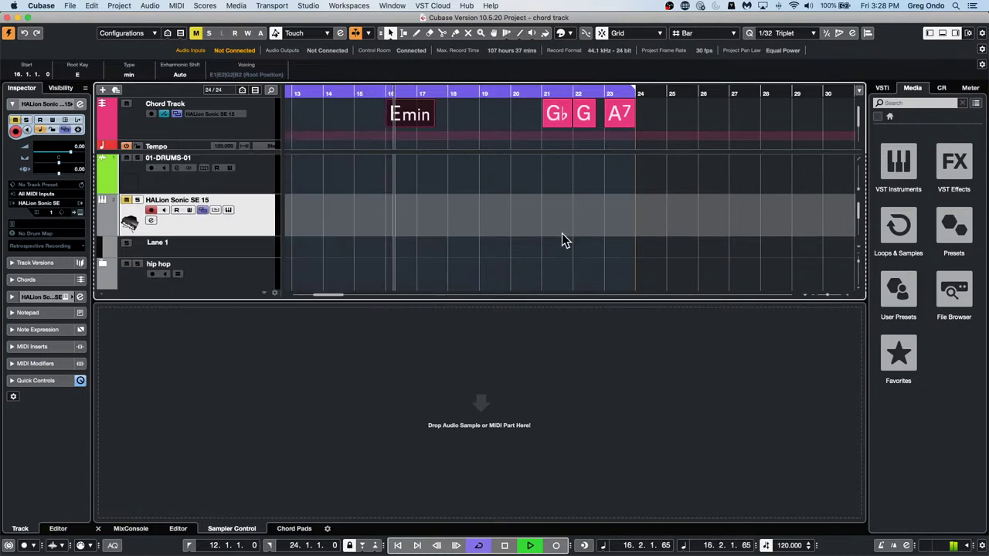
Expand the soundtrack folder track to show the tracks inside it.
{"action": "scroll", "coordinate": [562, 233], "scroll_direction": "down", "scroll_amount": 3}
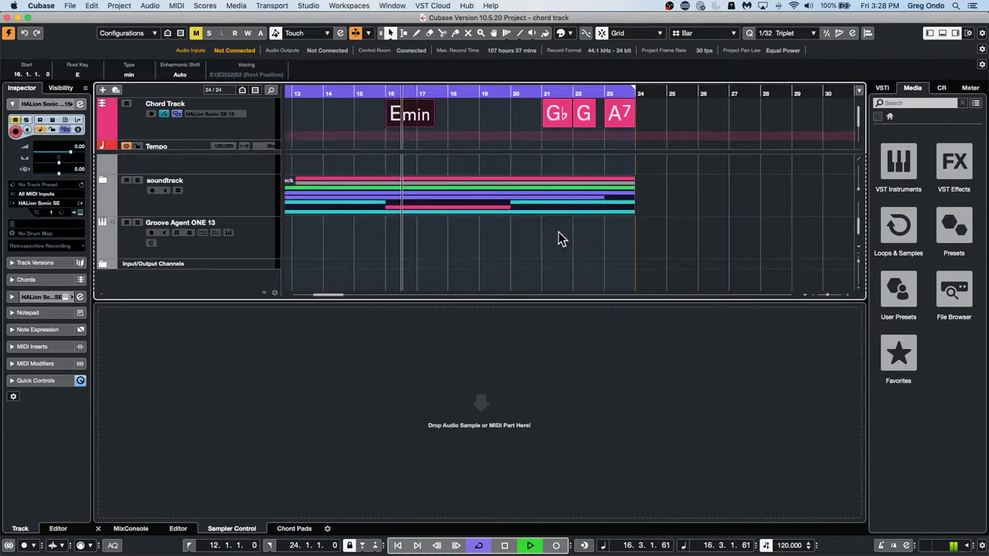
{"action": "left_click", "coordinate": [104, 180]}
{"action": "scroll", "coordinate": [486, 246], "scroll_direction": "down", "scroll_amount": 1}
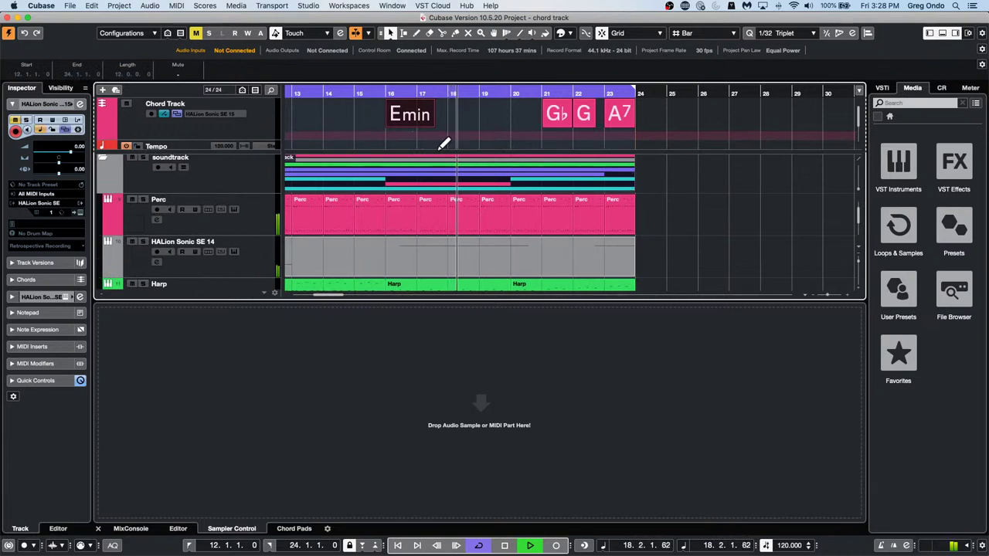
Set the bar 16 chord's root to A, keeping it minor, and stop playback.
{"action": "double_click", "coordinate": [421, 122]}
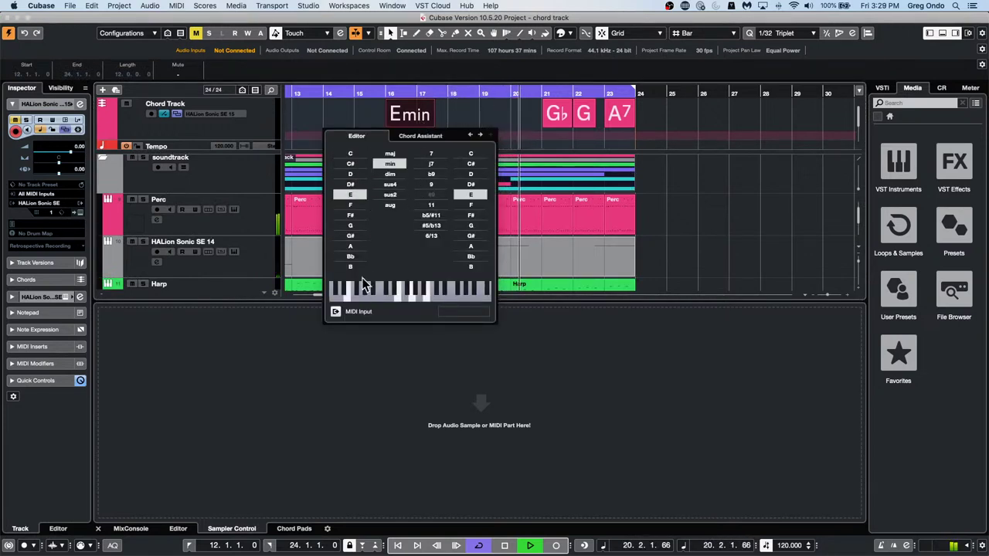
{"action": "left_click", "coordinate": [360, 247]}
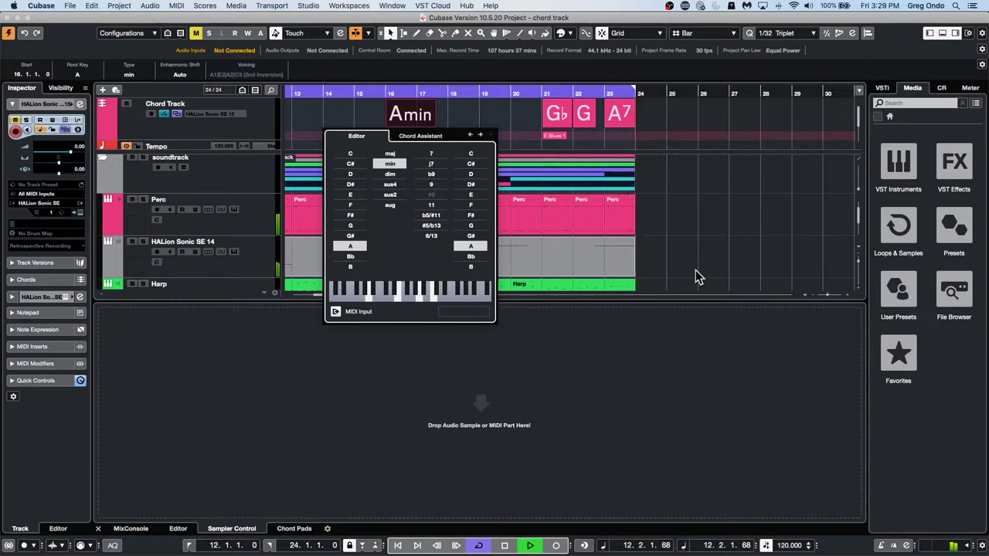
{"action": "left_click", "coordinate": [719, 243]}
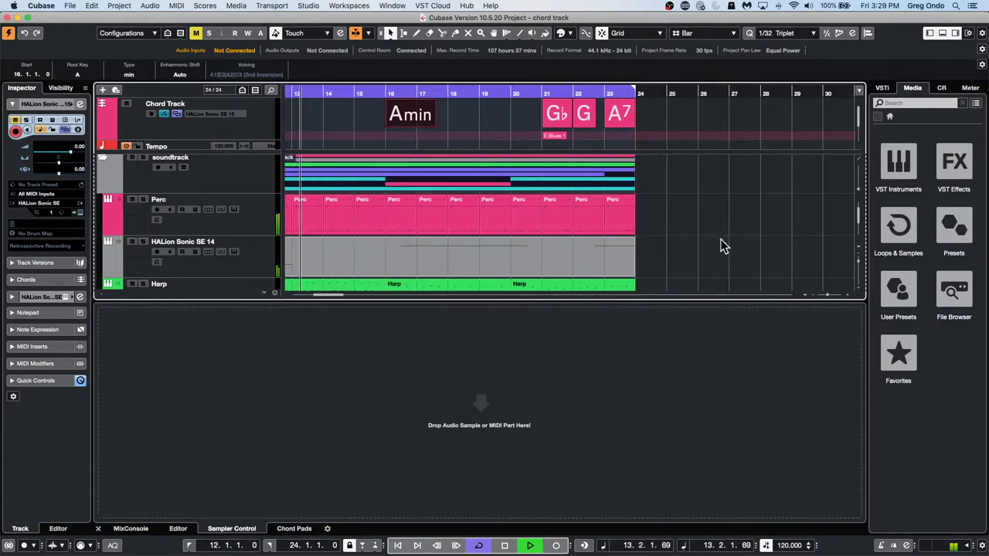
{"action": "key", "text": "space"}
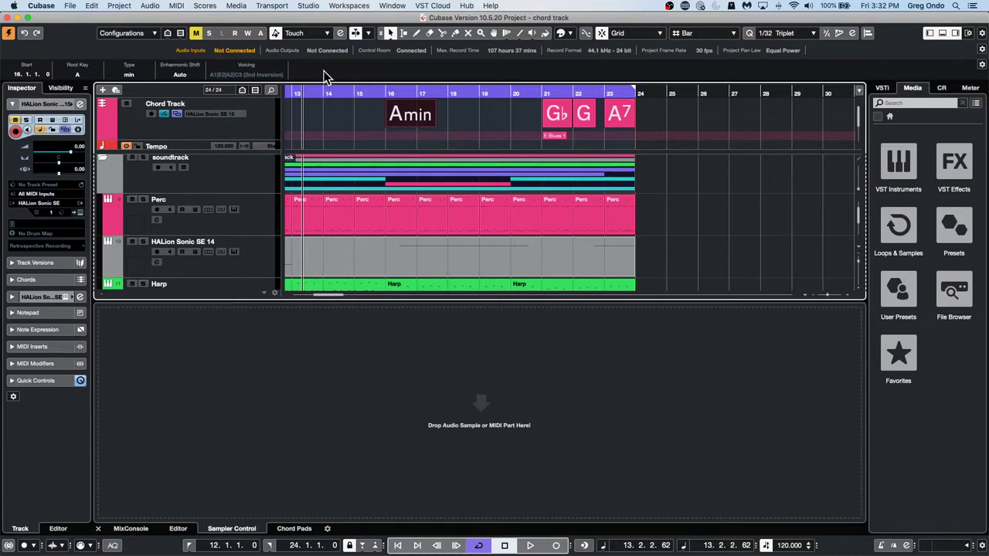
Open the recent project "jump off.cpr" and activate it.
{"action": "left_click", "coordinate": [69, 6]}
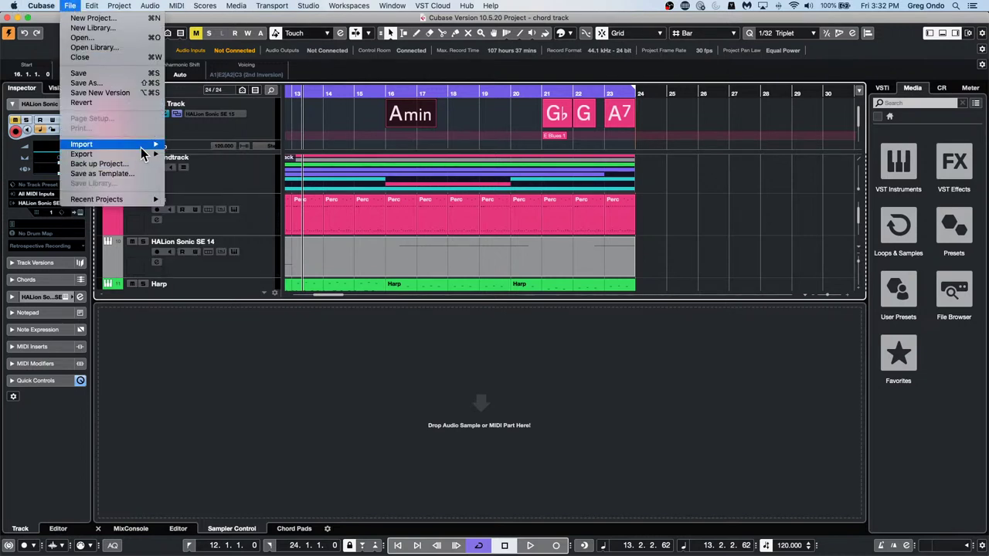
{"action": "mouse_move", "coordinate": [142, 154]}
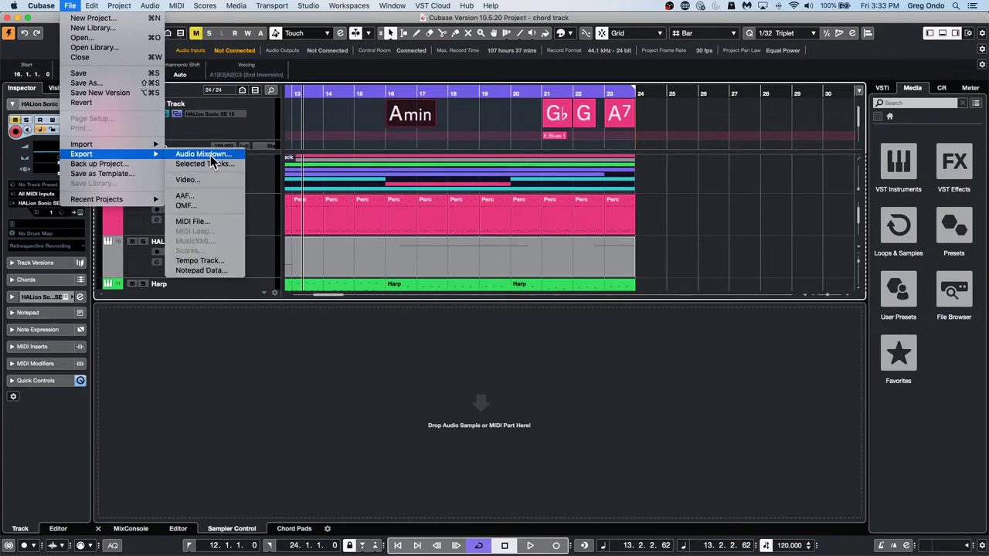
{"action": "mouse_move", "coordinate": [124, 200]}
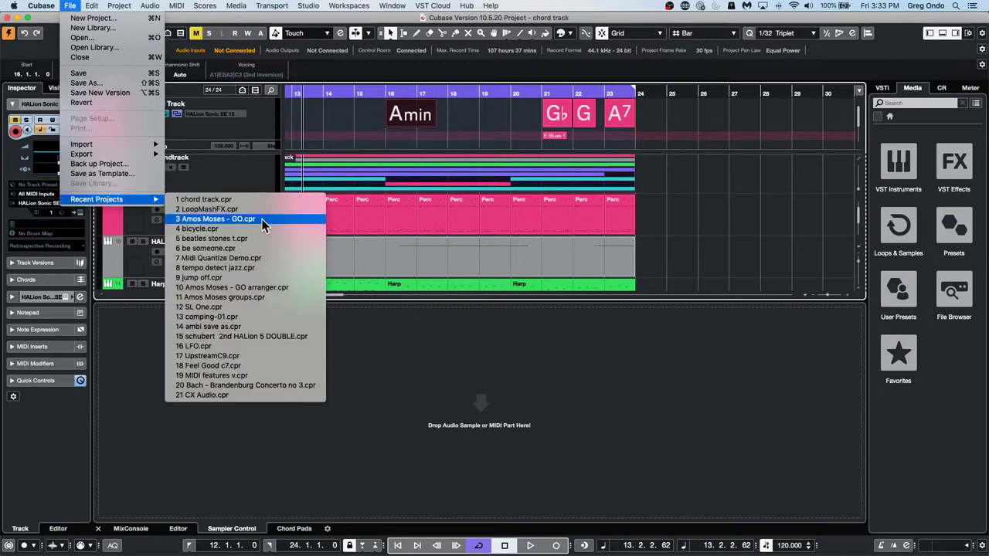
{"action": "left_click", "coordinate": [256, 277]}
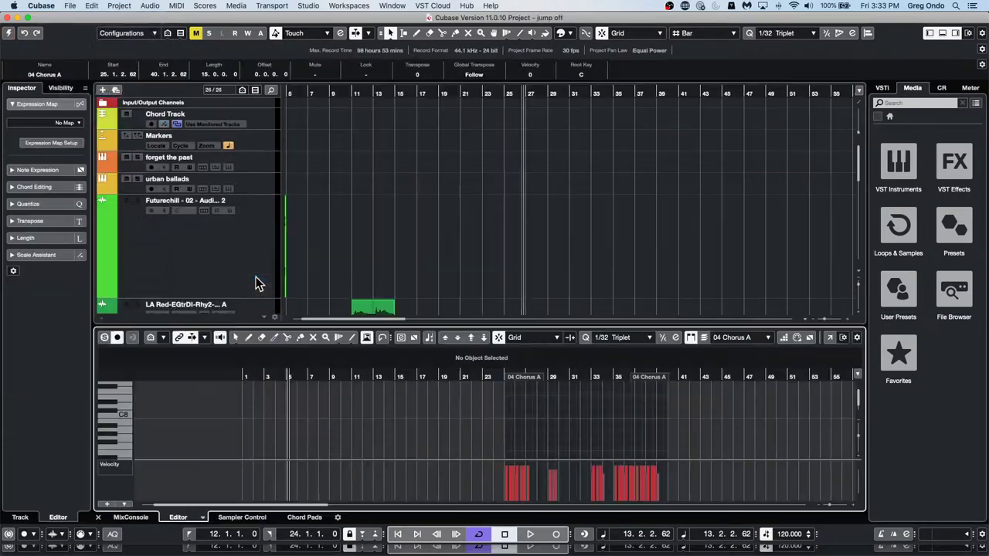
{"action": "left_click", "coordinate": [9, 34]}
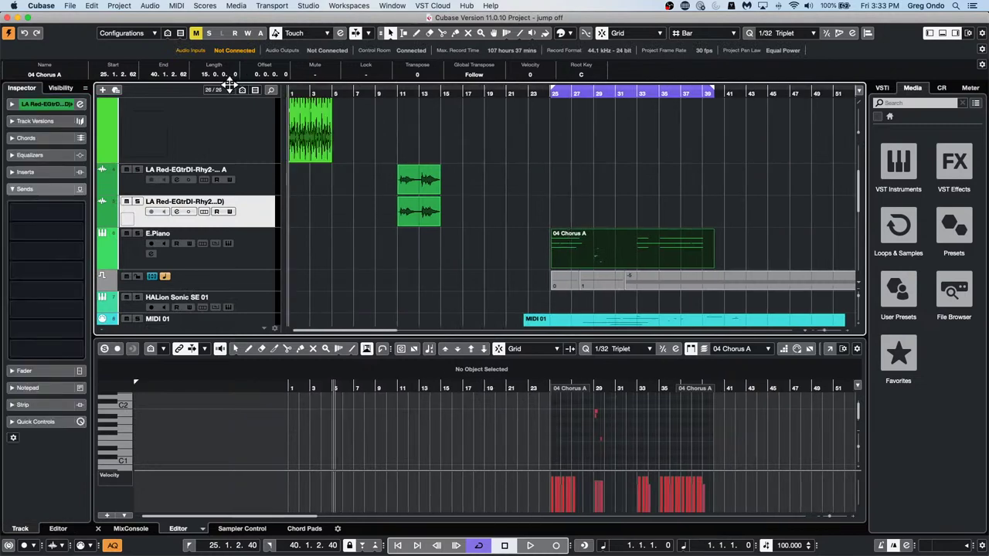
Select the Futurechill beat audio track and unmute it.
{"action": "scroll", "coordinate": [310, 166], "scroll_direction": "up", "scroll_amount": 3}
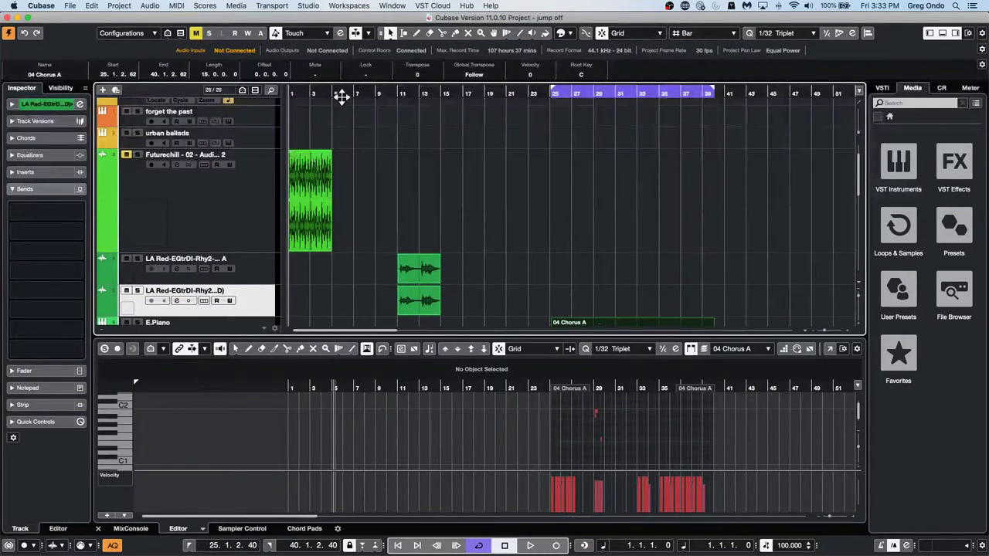
{"action": "key", "text": "h"}
{"action": "key", "text": "h"}
{"action": "key", "text": "h"}
{"action": "key", "text": "h"}
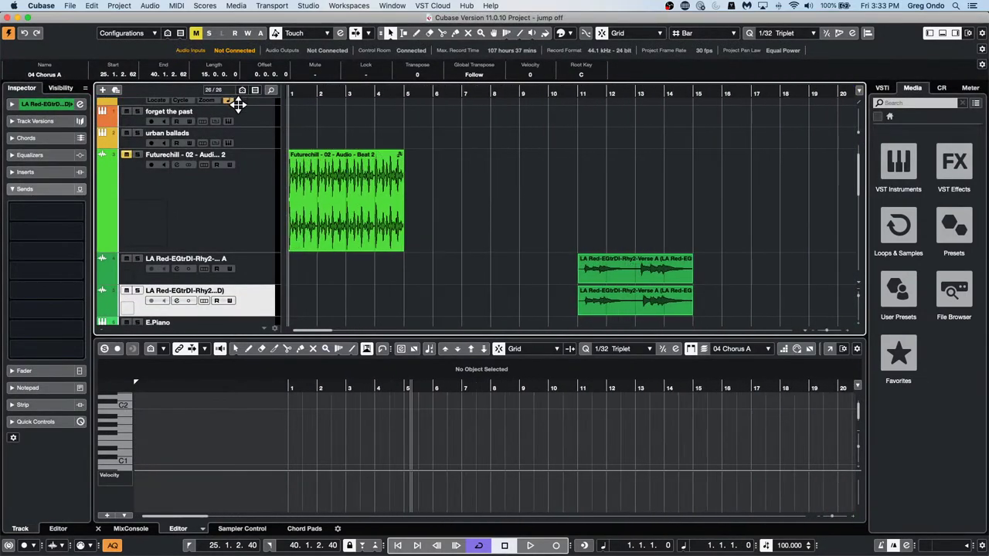
{"action": "left_click", "coordinate": [307, 220]}
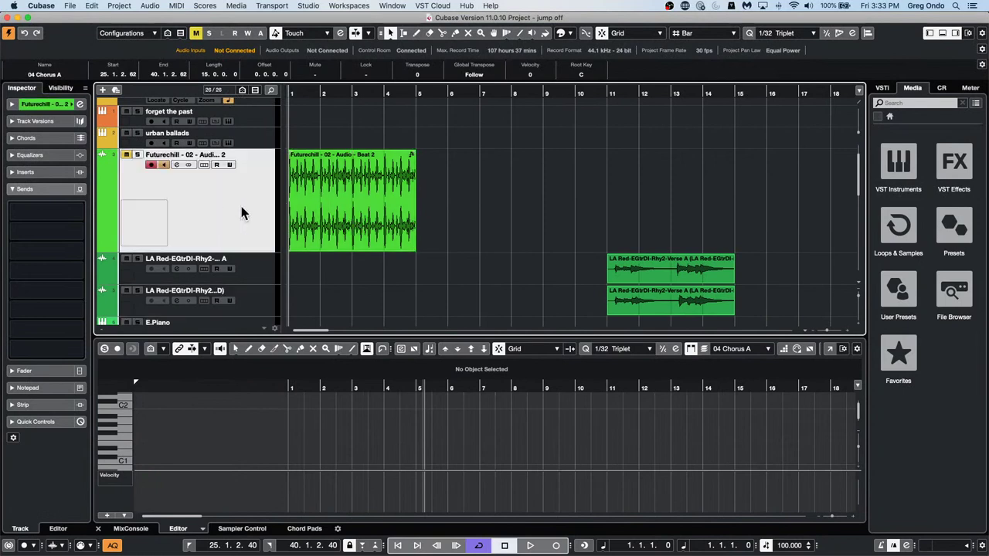
{"action": "left_click", "coordinate": [241, 206]}
{"action": "left_click", "coordinate": [126, 155]}
Set the locators around the Futurechill beat event at bars 1 to 5 and start looped playback.
{"action": "left_click", "coordinate": [360, 221]}
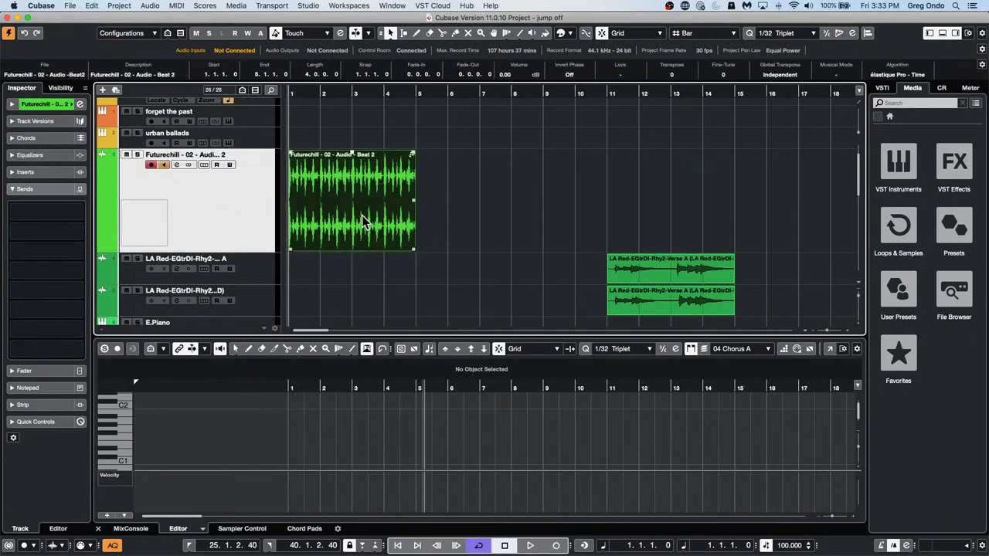
{"action": "key", "text": "p"}
{"action": "key", "text": "space"}
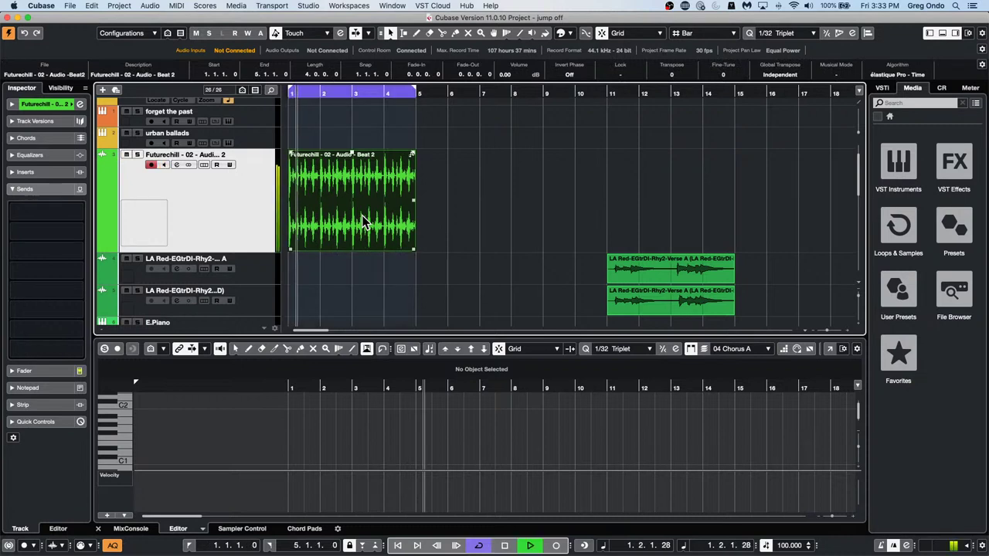
Add one stereo group channel to the selected Futurechill track, created outside folders and left unnamed.
{"action": "right_click", "coordinate": [227, 197]}
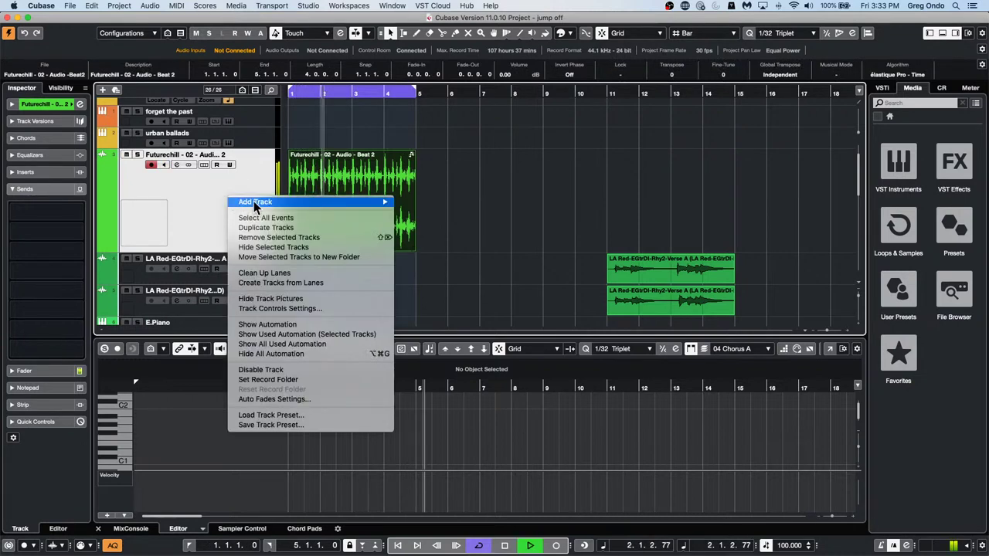
{"action": "mouse_move", "coordinate": [263, 203]}
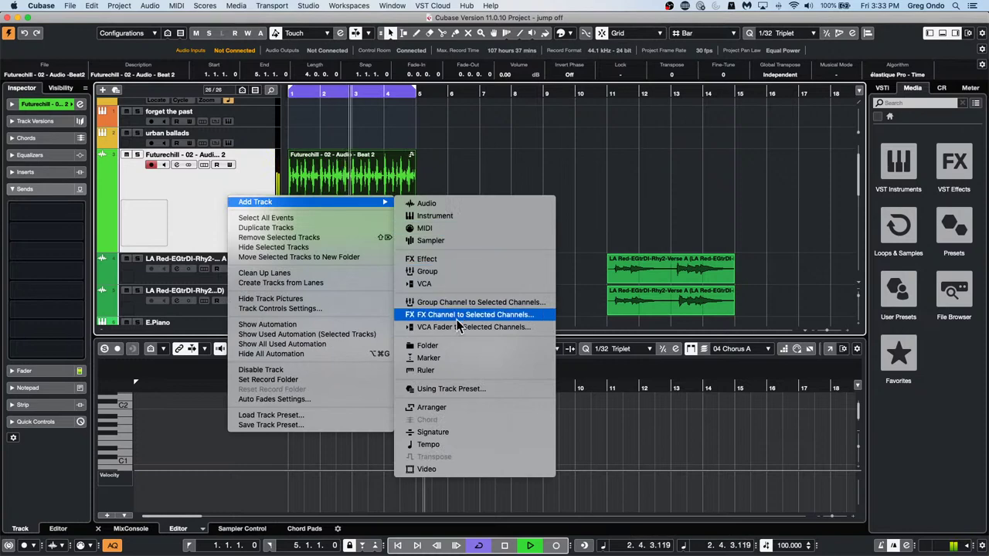
{"action": "left_click", "coordinate": [475, 302]}
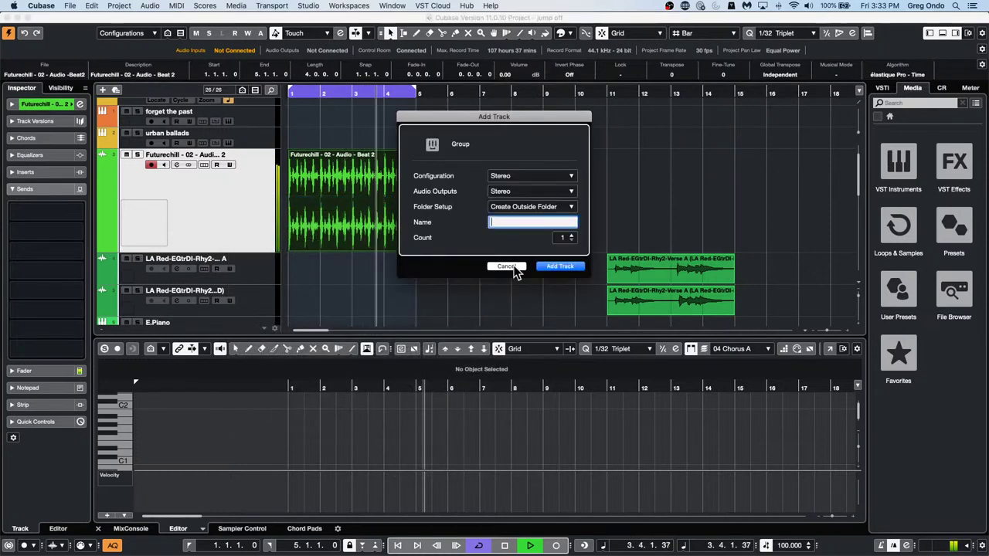
{"action": "left_click", "coordinate": [558, 266]}
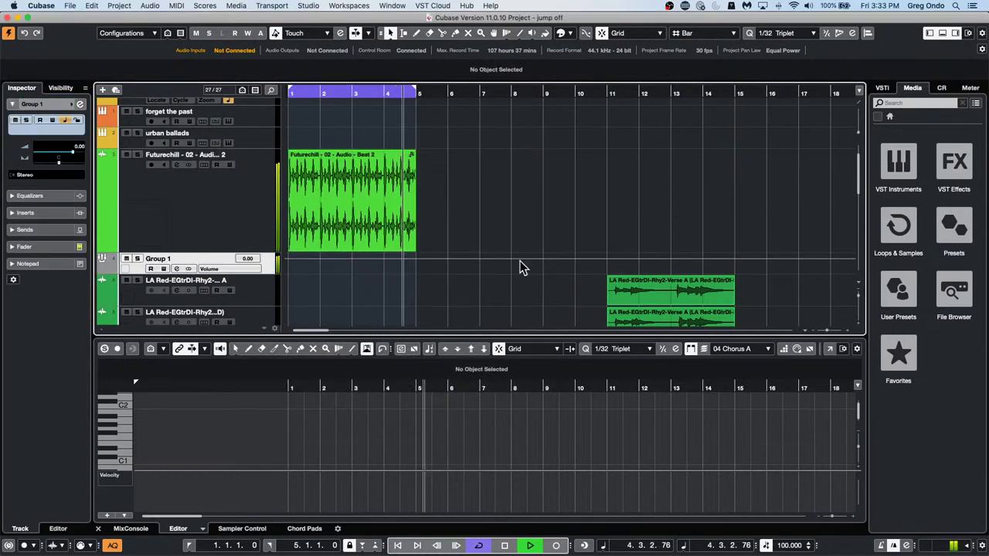
Add a stereo audio track below the group track, with Group 1 as its audio input.
{"action": "right_click", "coordinate": [267, 267]}
{"action": "mouse_move", "coordinate": [323, 270]}
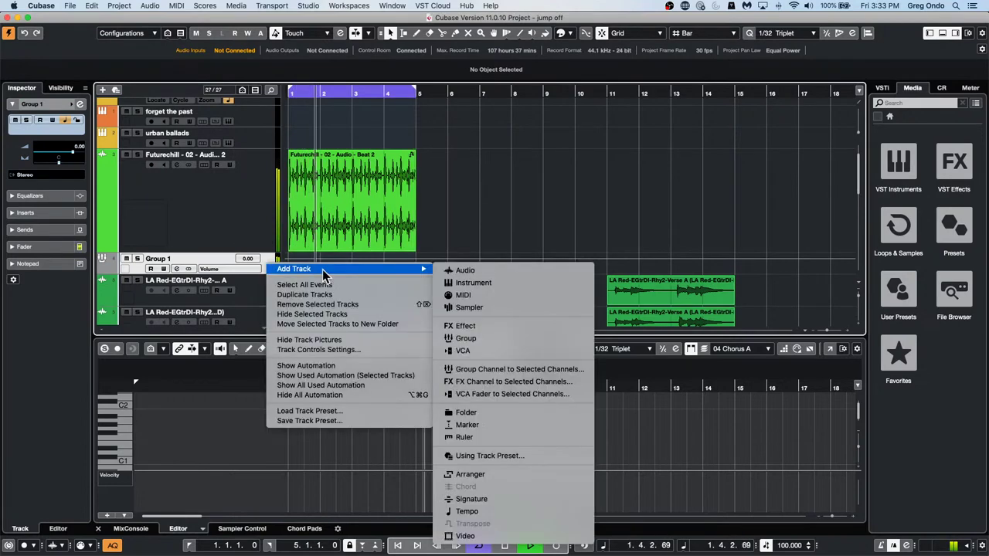
{"action": "left_click", "coordinate": [503, 275]}
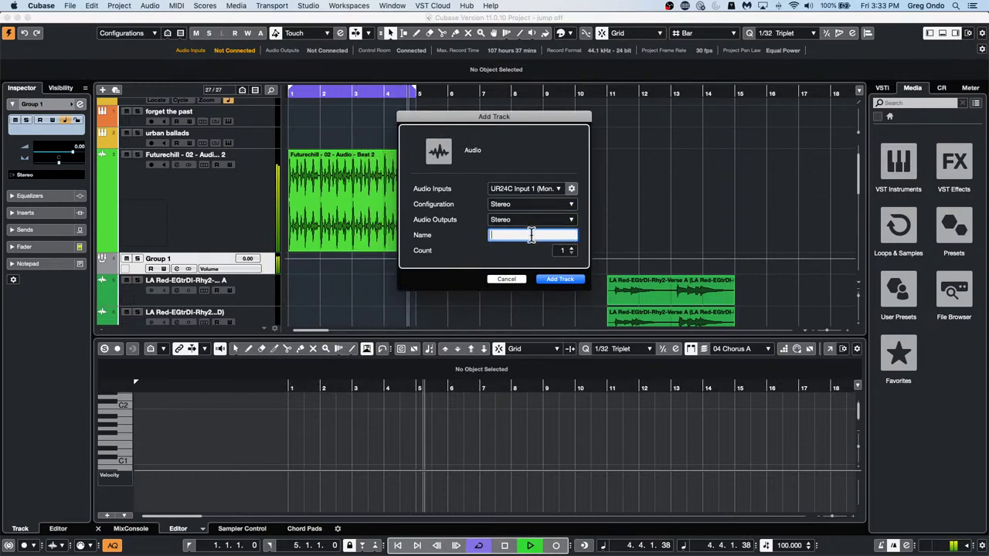
{"action": "left_click", "coordinate": [552, 189]}
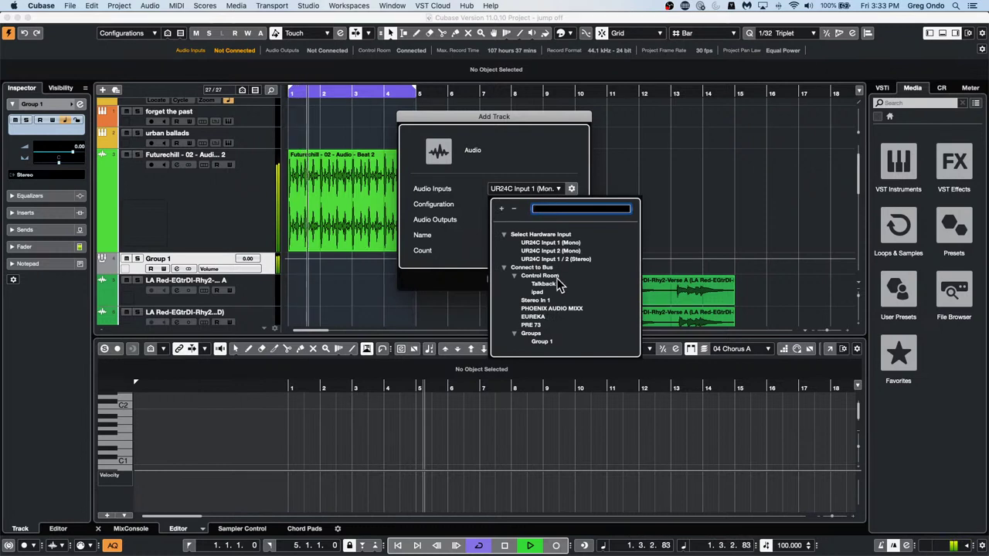
{"action": "left_click", "coordinate": [543, 342]}
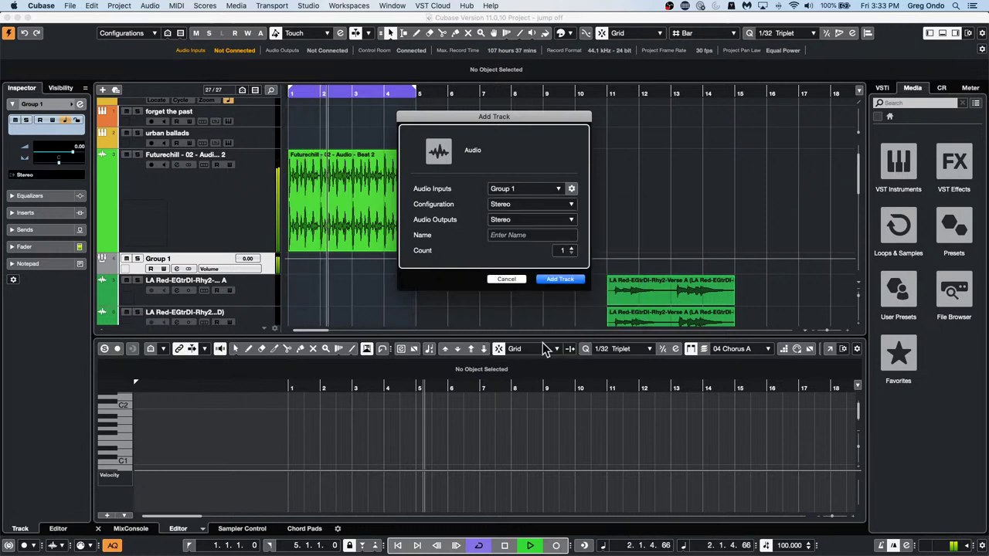
{"action": "left_click", "coordinate": [560, 280]}
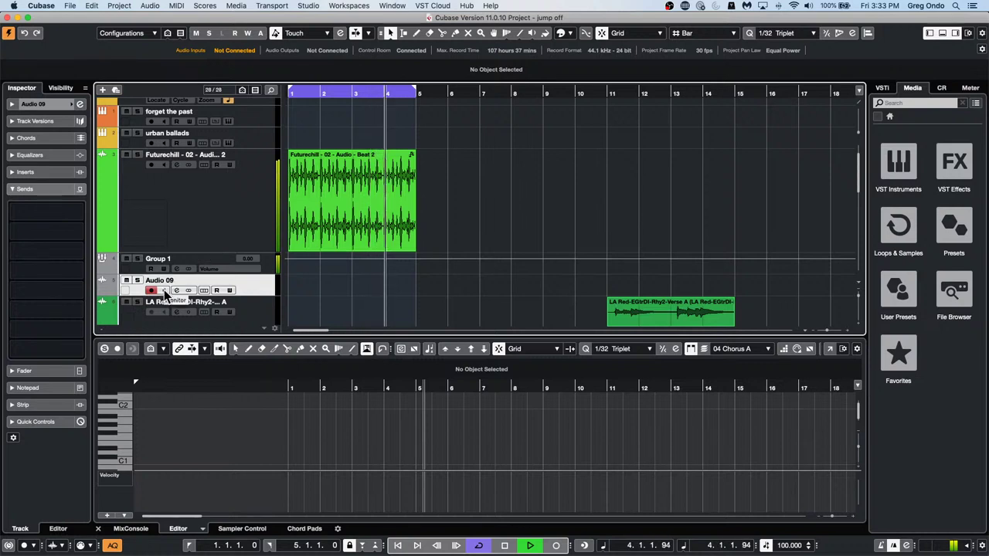
Enable monitoring on the new audio track, record the group's output onto it, and stop the transport.
{"action": "left_click", "coordinate": [163, 290]}
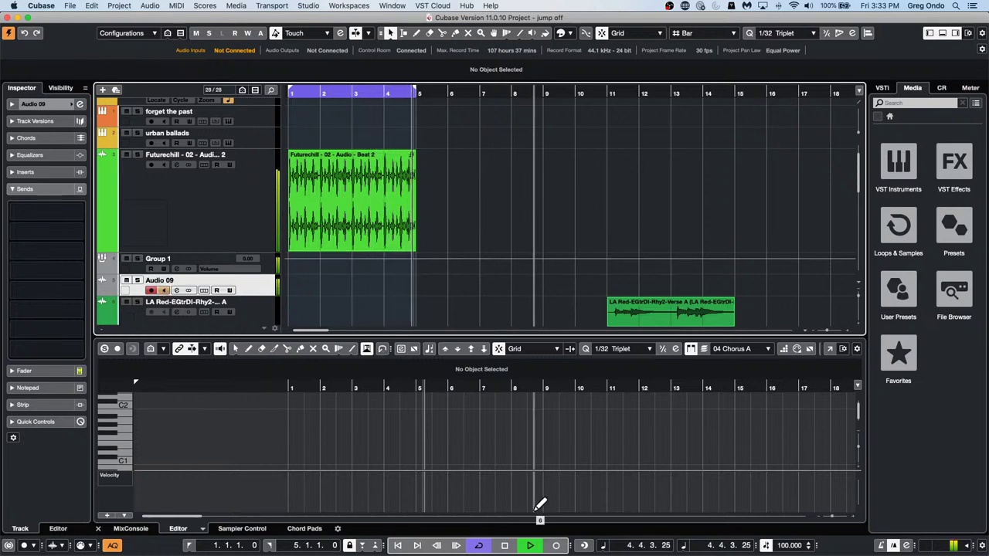
{"action": "left_click", "coordinate": [556, 545]}
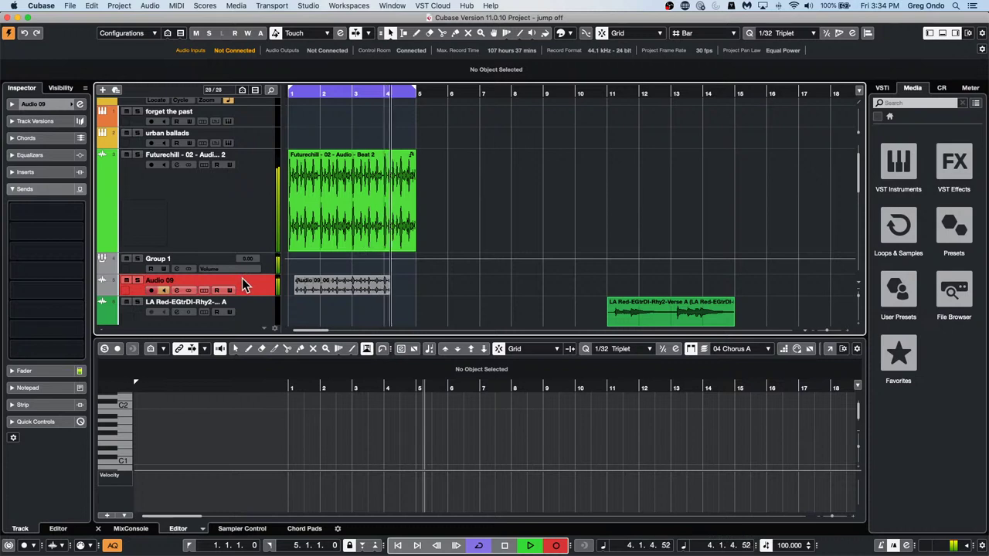
{"action": "key", "text": "space"}
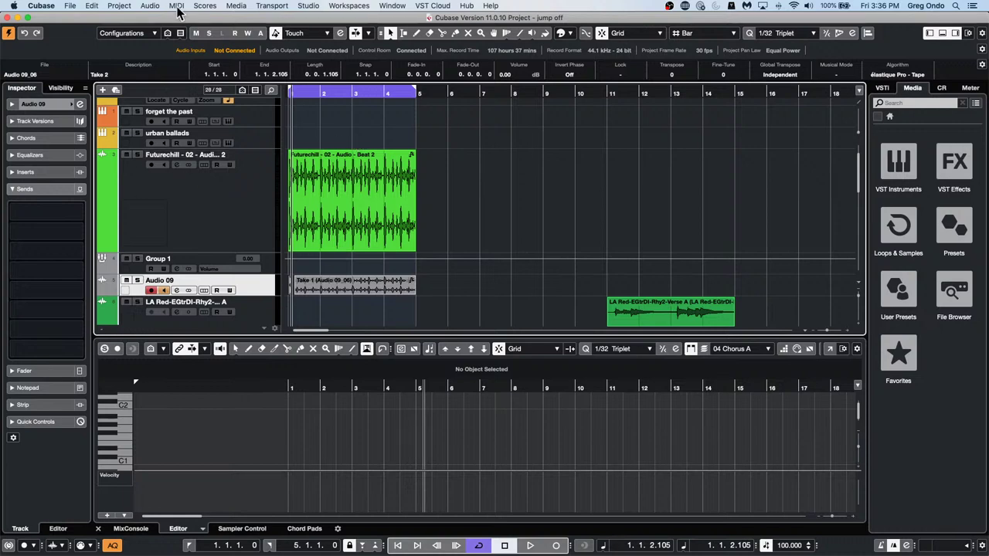
Create a new empty project, confirming the folder for it.
{"action": "left_click", "coordinate": [90, 6]}
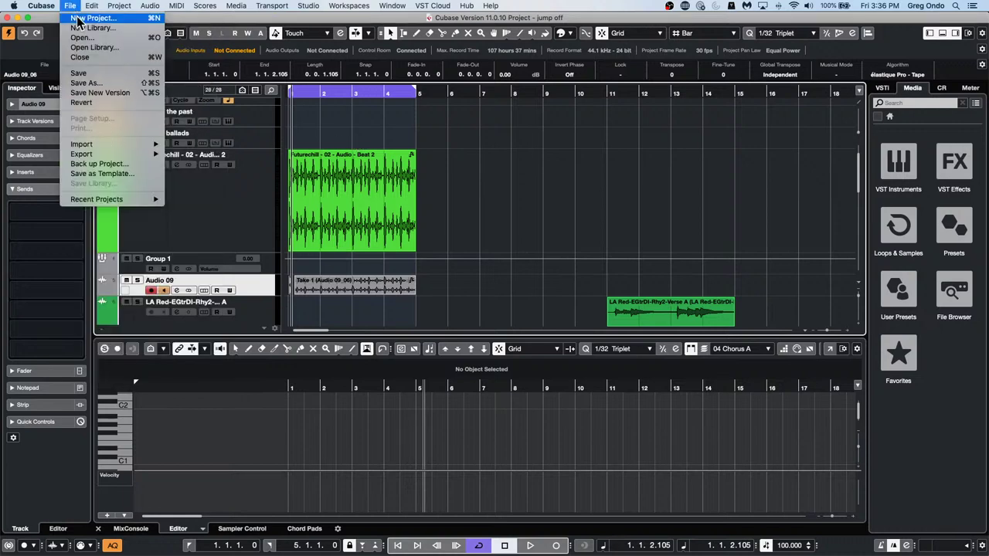
{"action": "left_click", "coordinate": [97, 18]}
{"action": "left_click", "coordinate": [782, 419]}
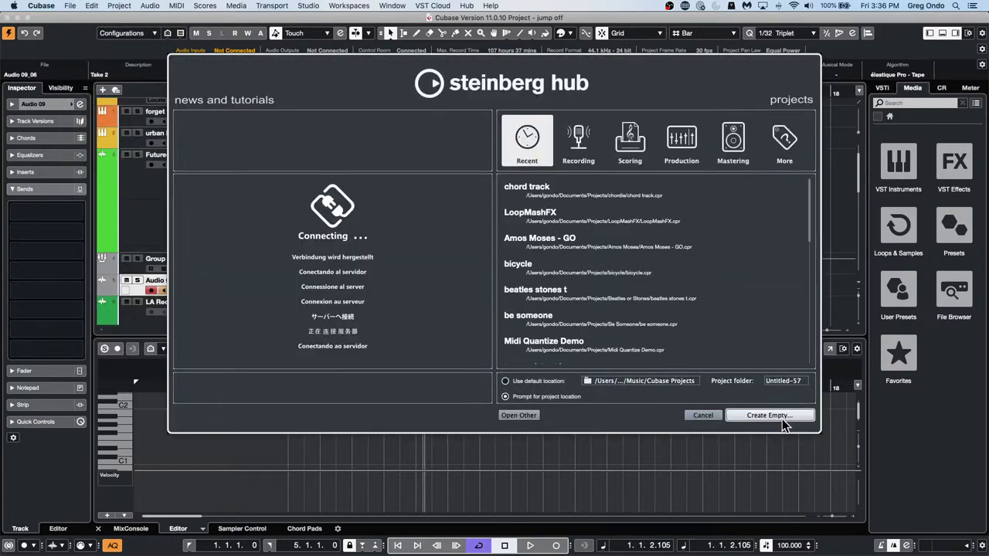
{"action": "left_click", "coordinate": [772, 483]}
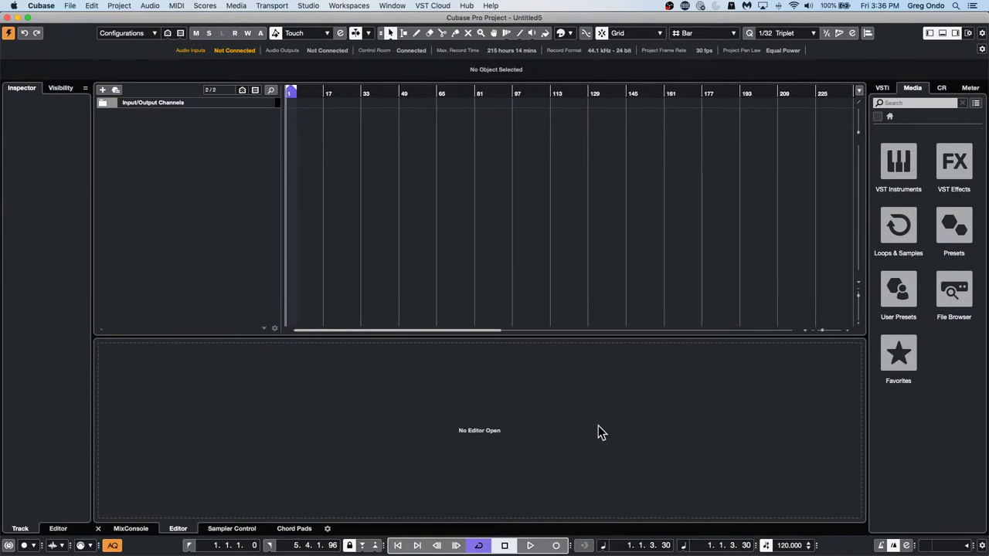
Open the recent project "be someone.cpr".
{"action": "left_click", "coordinate": [69, 6]}
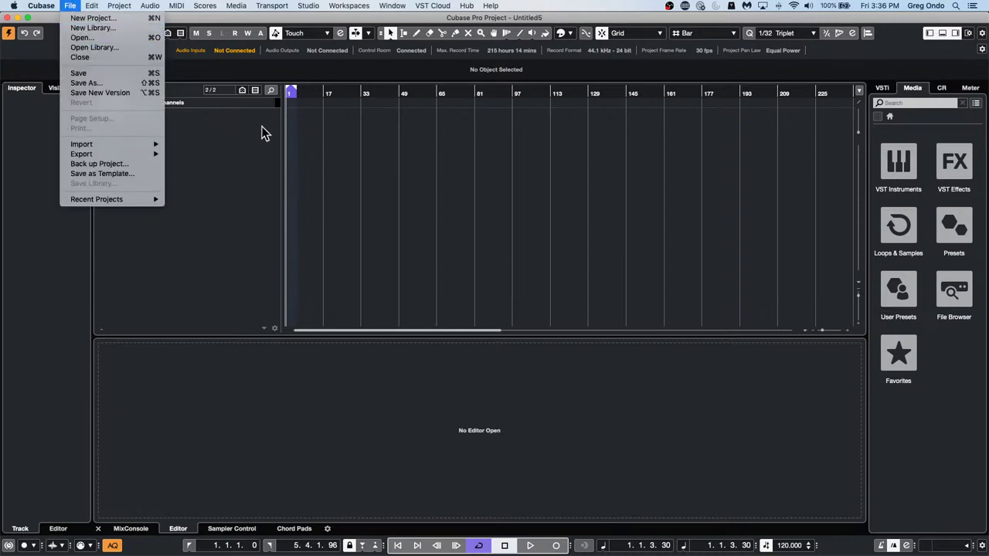
{"action": "left_click", "coordinate": [261, 128]}
{"action": "left_click", "coordinate": [70, 5]}
{"action": "mouse_move", "coordinate": [113, 200]}
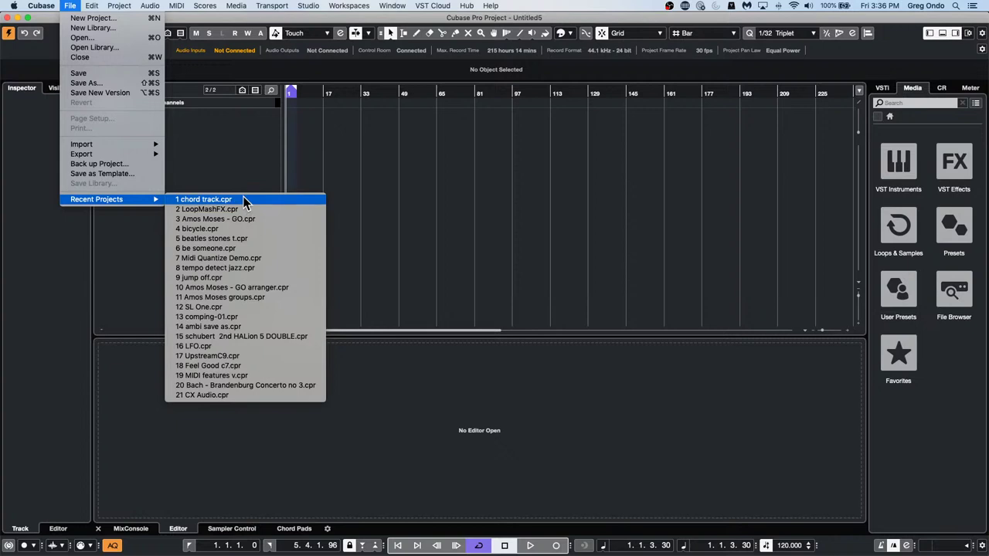
{"action": "left_click", "coordinate": [254, 251]}
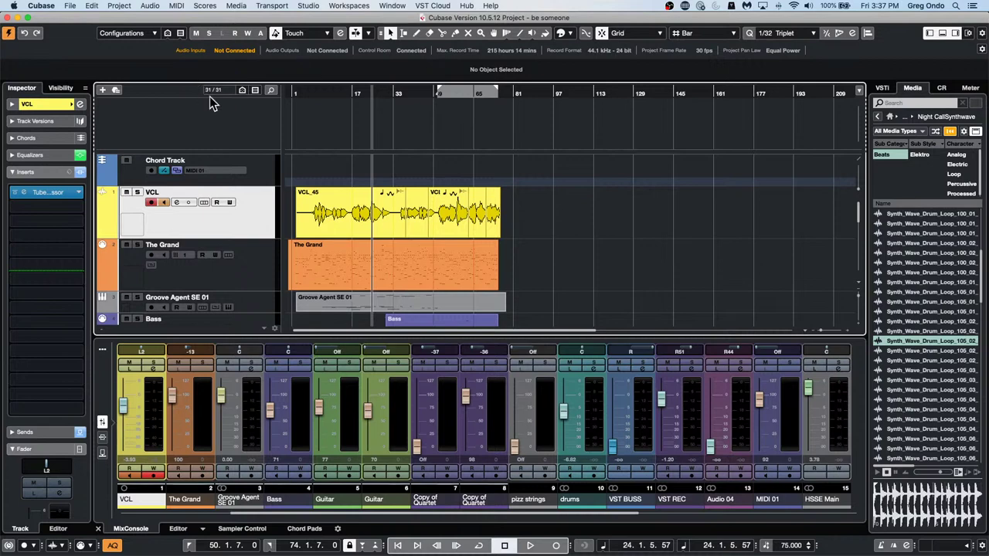
Create chord symbols on the Chord Track from The Grand's MIDI part, including bass notes and tensions.
{"action": "left_click", "coordinate": [374, 262]}
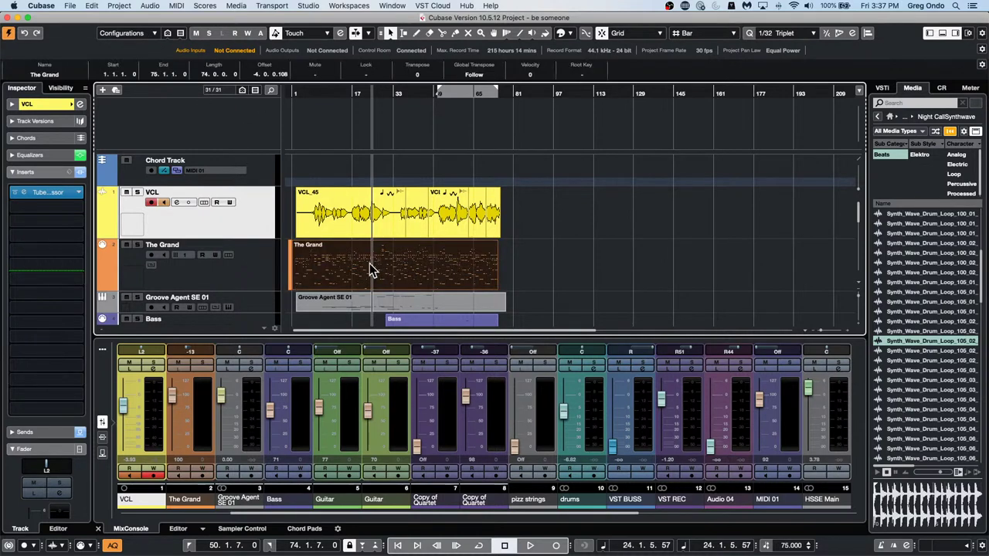
{"action": "left_click", "coordinate": [120, 6]}
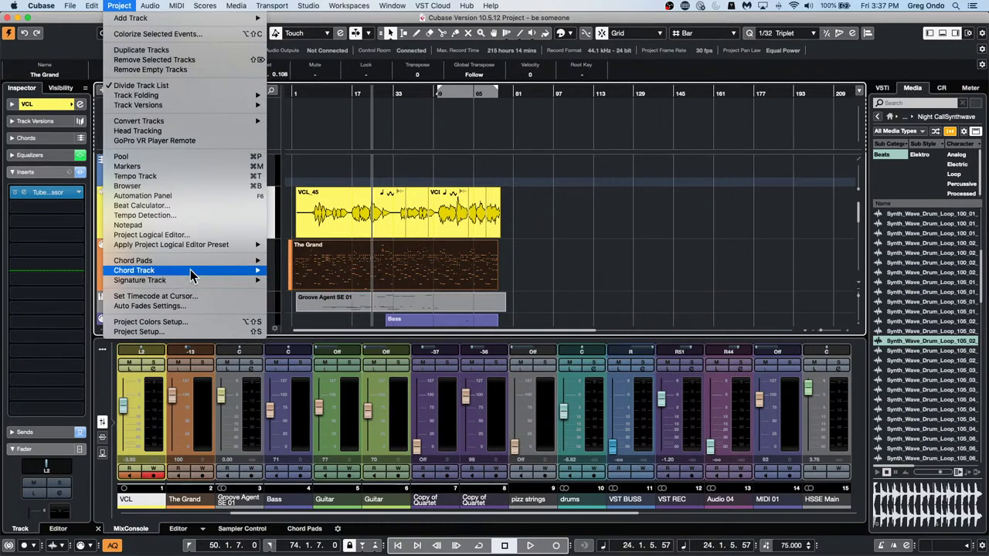
{"action": "mouse_move", "coordinate": [193, 270]}
{"action": "left_click", "coordinate": [313, 271]}
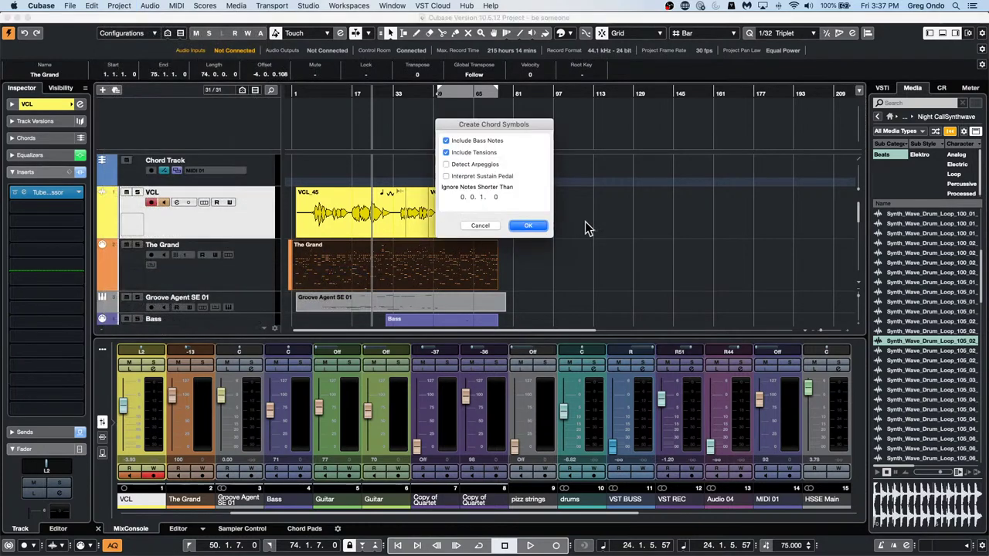
{"action": "left_click", "coordinate": [541, 226]}
Open the VCL_45 vocal event in the Sample Editor and show the editor in its own window.
{"action": "left_click", "coordinate": [355, 226]}
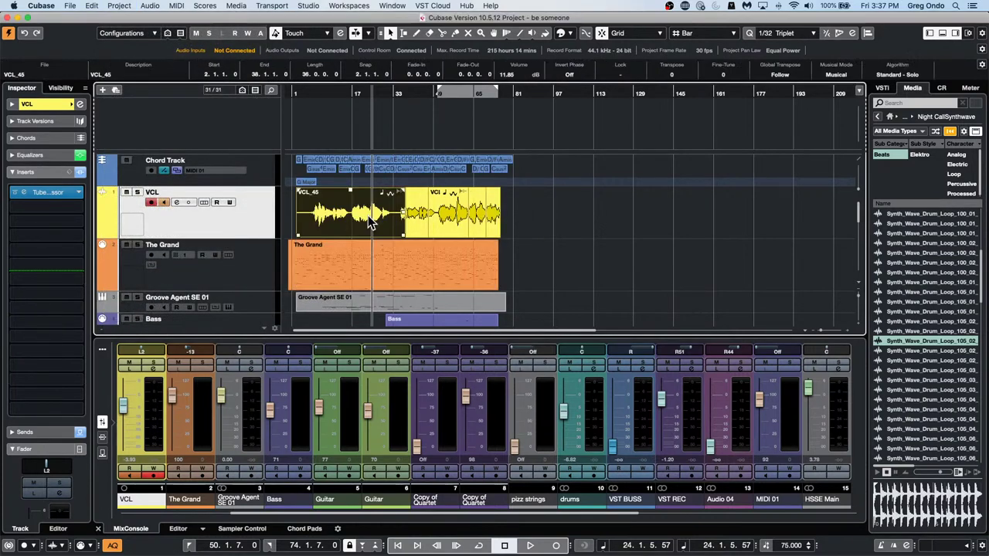
{"action": "double_click", "coordinate": [368, 216]}
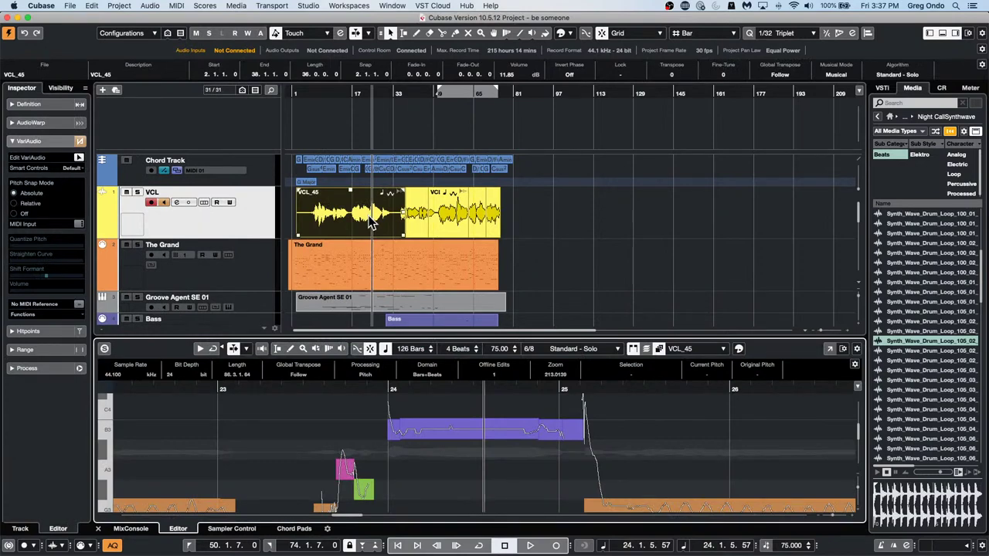
{"action": "left_click", "coordinate": [829, 349]}
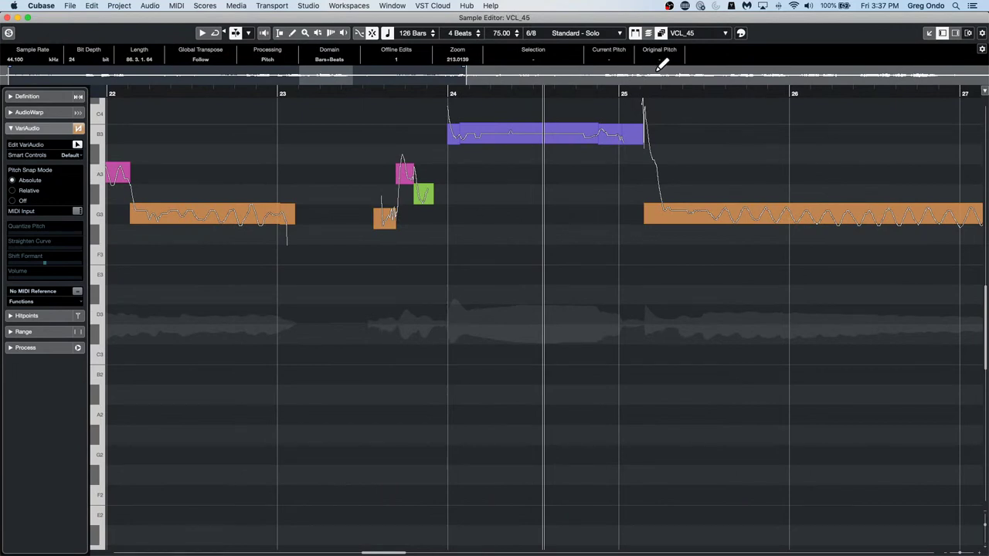
Color the vocal's VariAudio segments by the Chord Track, review them around bars 17 to 36, and close the editor window.
{"action": "left_click", "coordinate": [740, 33]}
{"action": "left_click", "coordinate": [753, 52]}
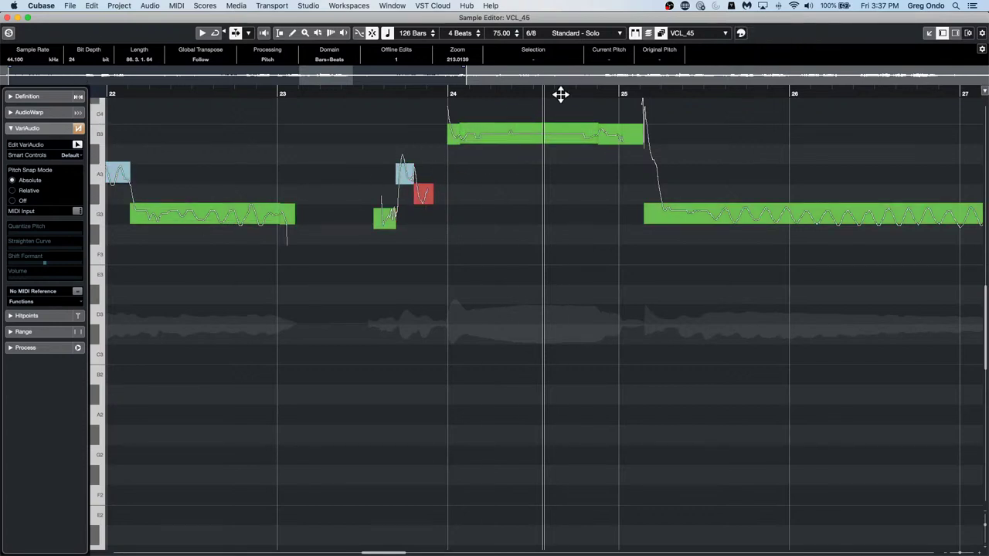
{"action": "scroll", "coordinate": [563, 177], "scroll_direction": "up", "scroll_amount": 5}
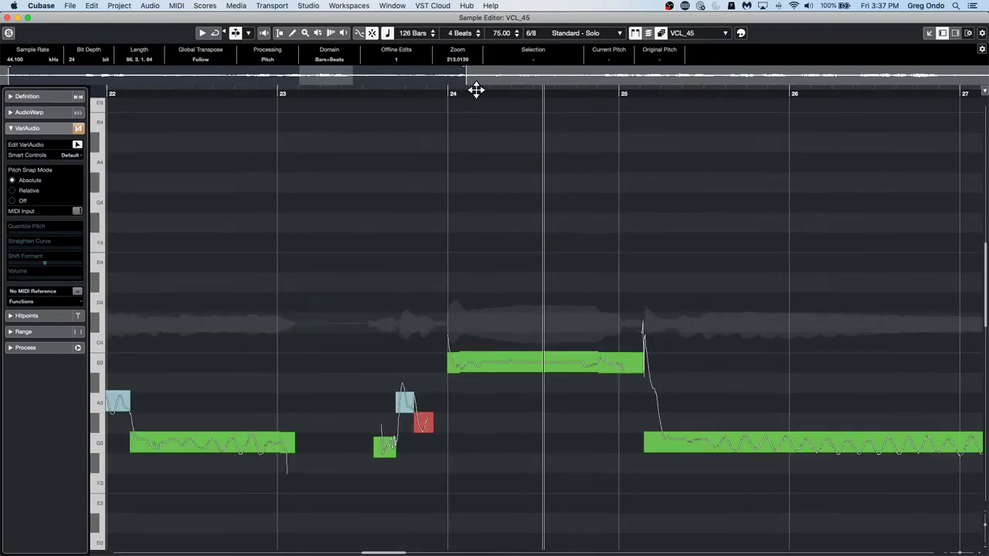
{"action": "left_click_drag", "start_coordinate": [476, 91], "coordinate": [472, 60]}
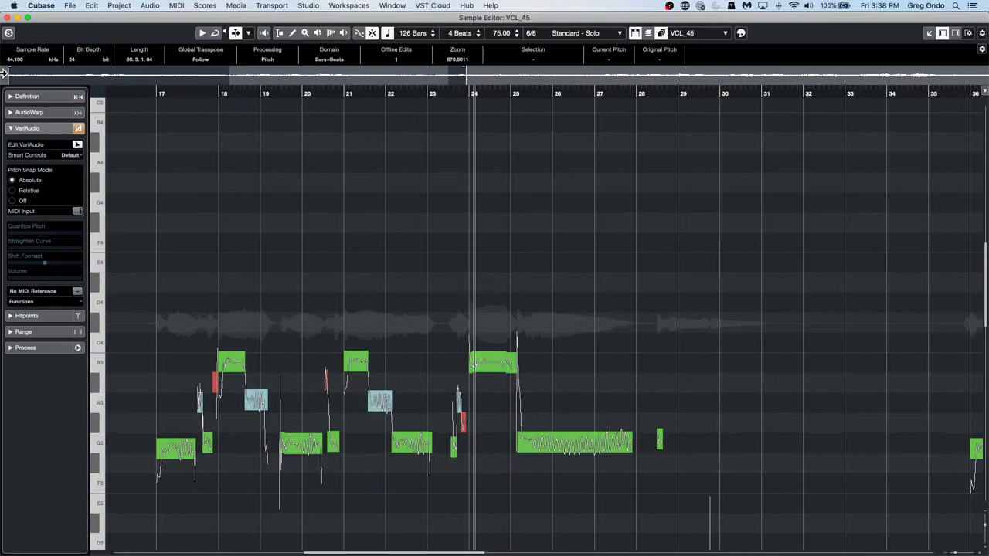
{"action": "left_click", "coordinate": [10, 17]}
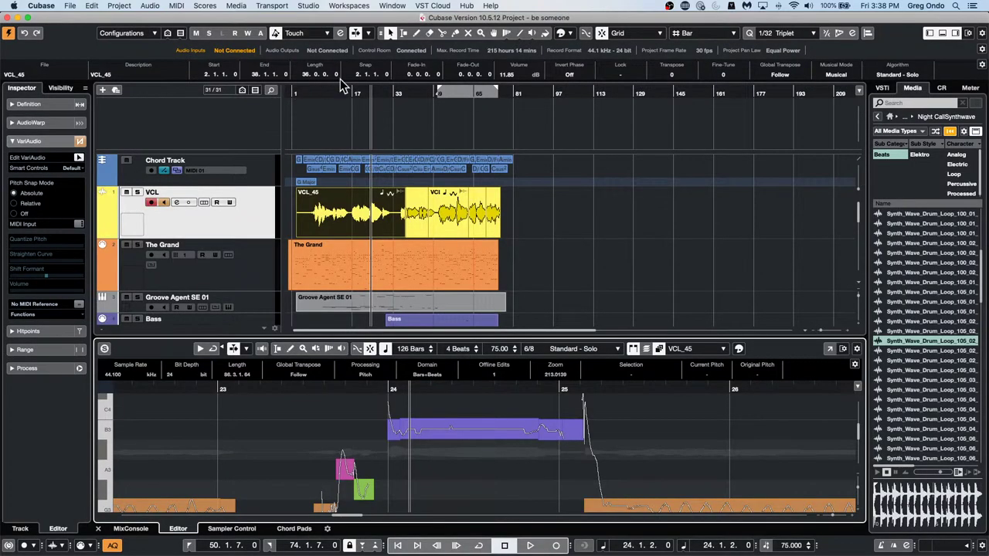
Change the G/B chord just before bar 23 on the Chord Track to G minor over B.
{"action": "left_click", "coordinate": [372, 94]}
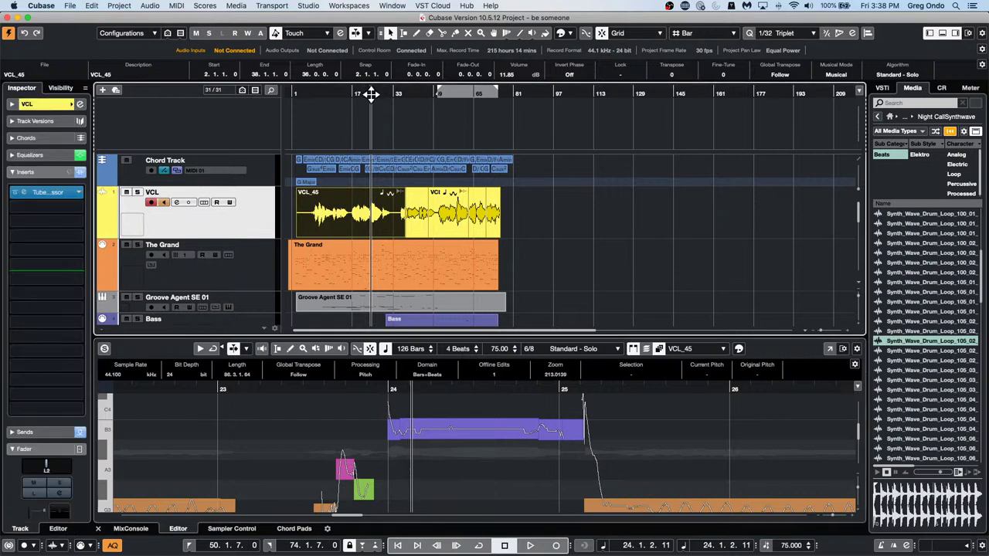
{"action": "left_click_drag", "start_coordinate": [371, 93], "coordinate": [320, 151]}
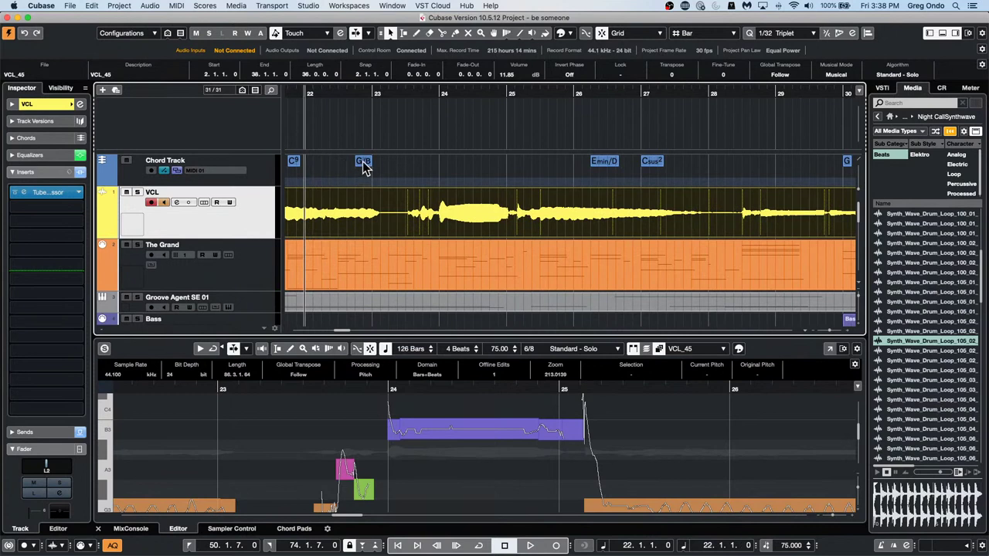
{"action": "double_click", "coordinate": [364, 168]}
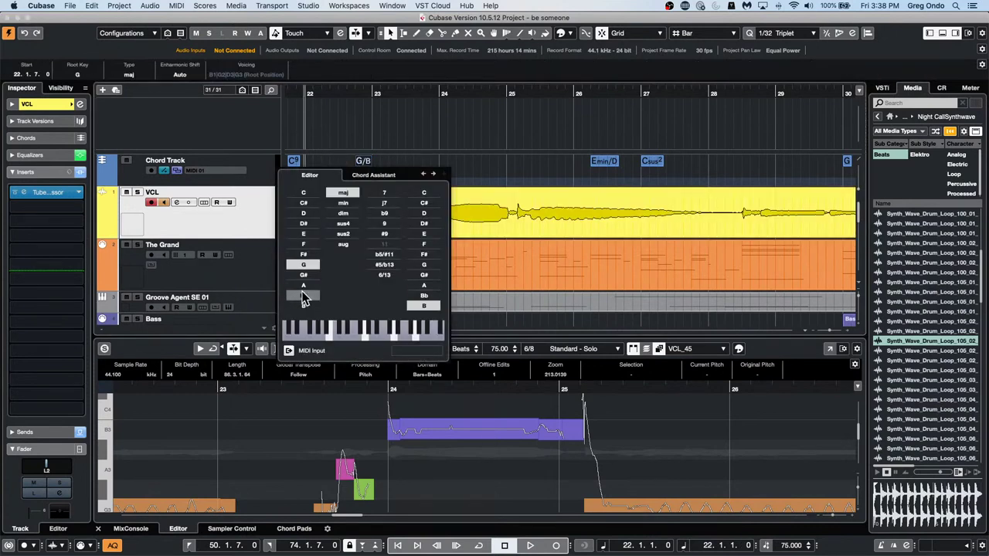
{"action": "left_click", "coordinate": [343, 202]}
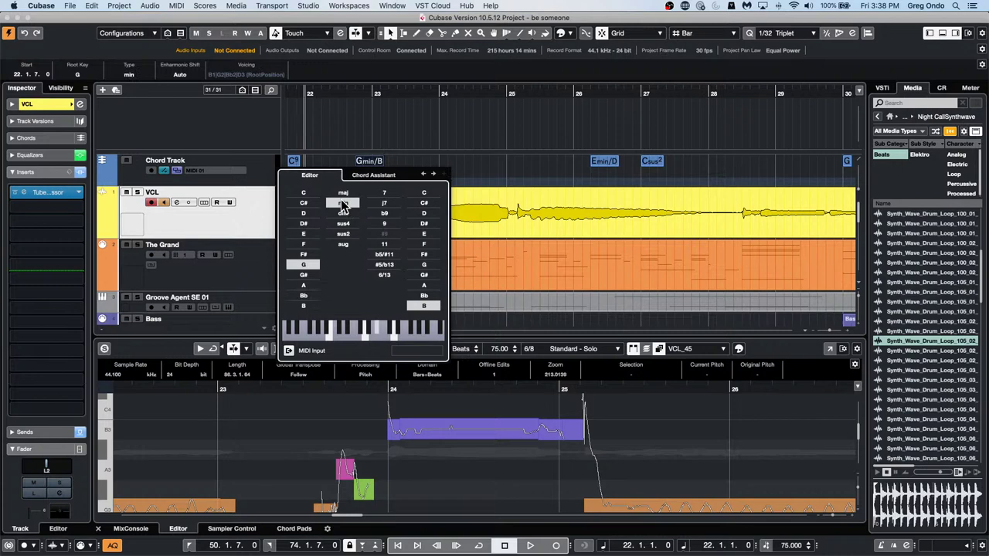
{"action": "left_click", "coordinate": [455, 159]}
Open the VCL_45 vocal event in a separate Sample Editor window and color its VariAudio segments by the Chord Track.
{"action": "left_click", "coordinate": [393, 211]}
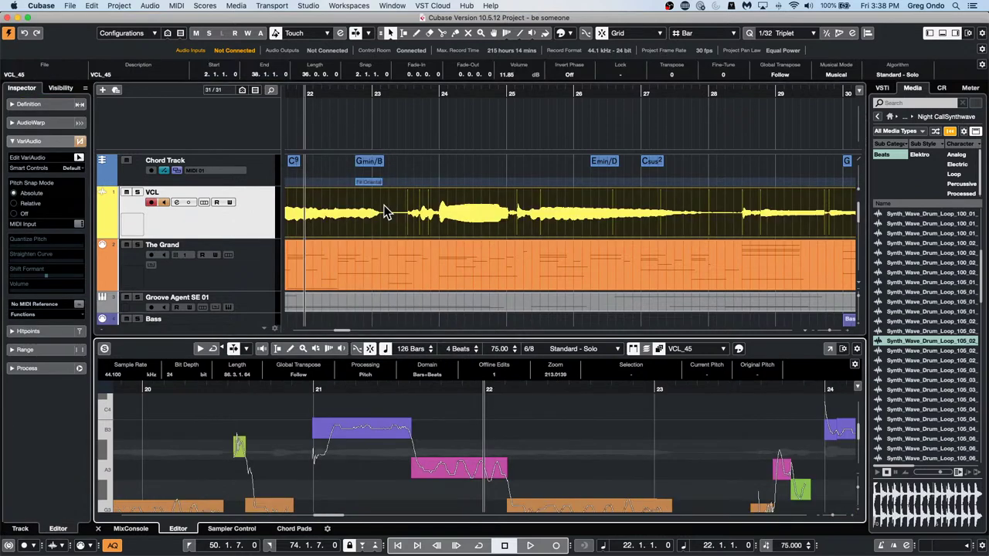
{"action": "left_click", "coordinate": [830, 349]}
{"action": "left_click", "coordinate": [427, 137]}
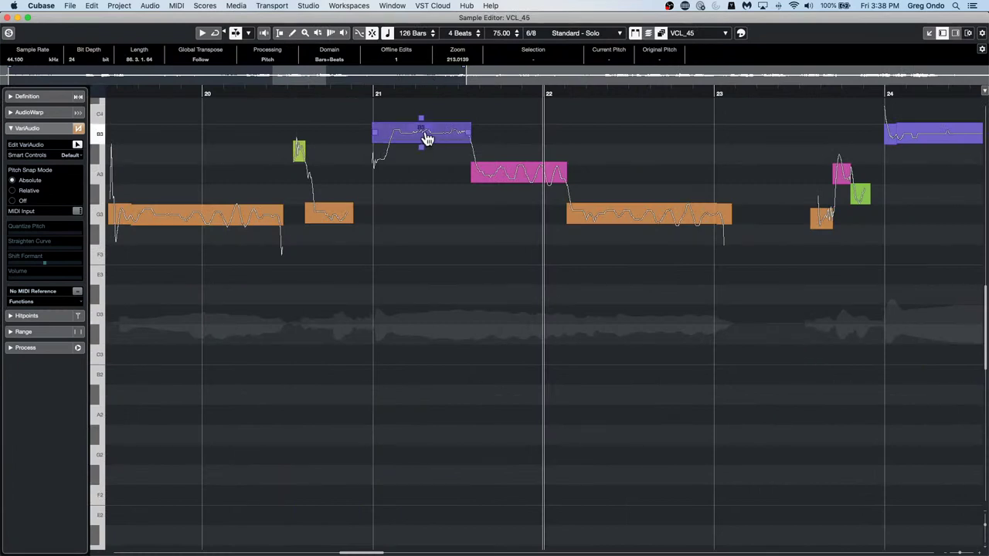
{"action": "left_click", "coordinate": [427, 137]}
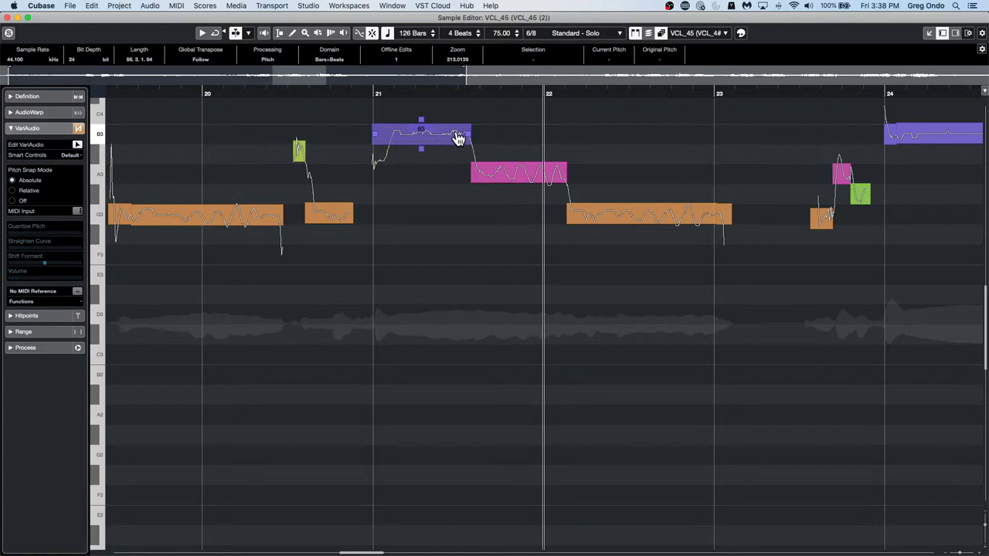
{"action": "left_click", "coordinate": [741, 34]}
{"action": "left_click", "coordinate": [752, 56]}
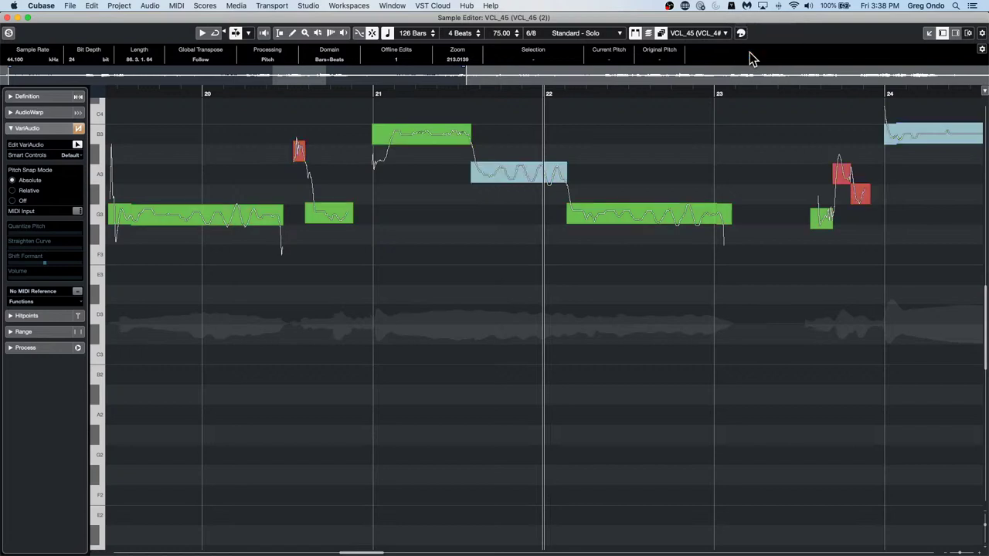
Lower the long G3 vocal segment between bars 22 and 23 to D#3 and close the editor window.
{"action": "left_click", "coordinate": [428, 140]}
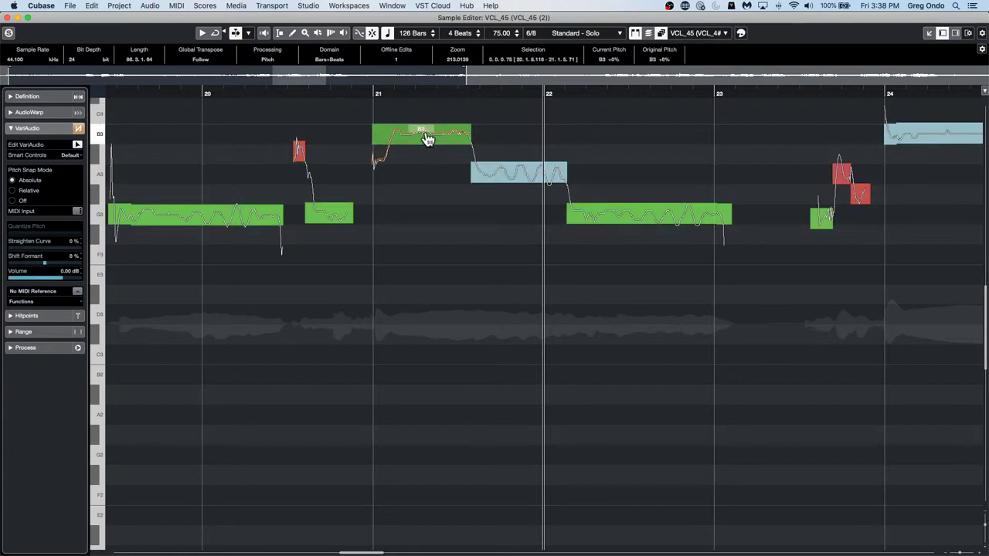
{"action": "mouse_move", "coordinate": [428, 139]}
{"action": "left_mouse_down"}
{"action": "mouse_move", "coordinate": [420, 154]}
{"action": "mouse_move", "coordinate": [424, 126]}
{"action": "mouse_move", "coordinate": [424, 137]}
{"action": "left_mouse_up"}
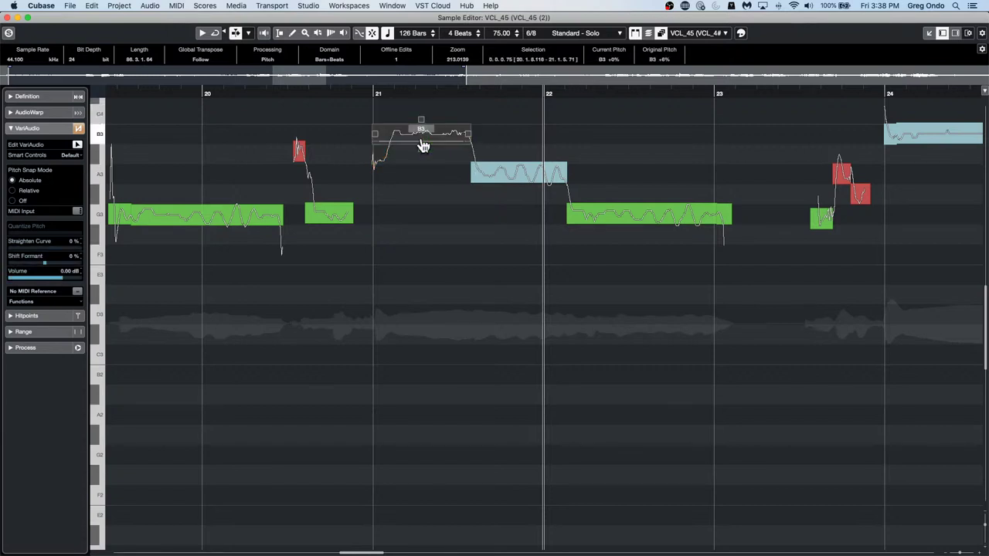
{"action": "left_click_drag", "start_coordinate": [642, 221], "coordinate": [630, 299]}
{"action": "left_click", "coordinate": [10, 17]}
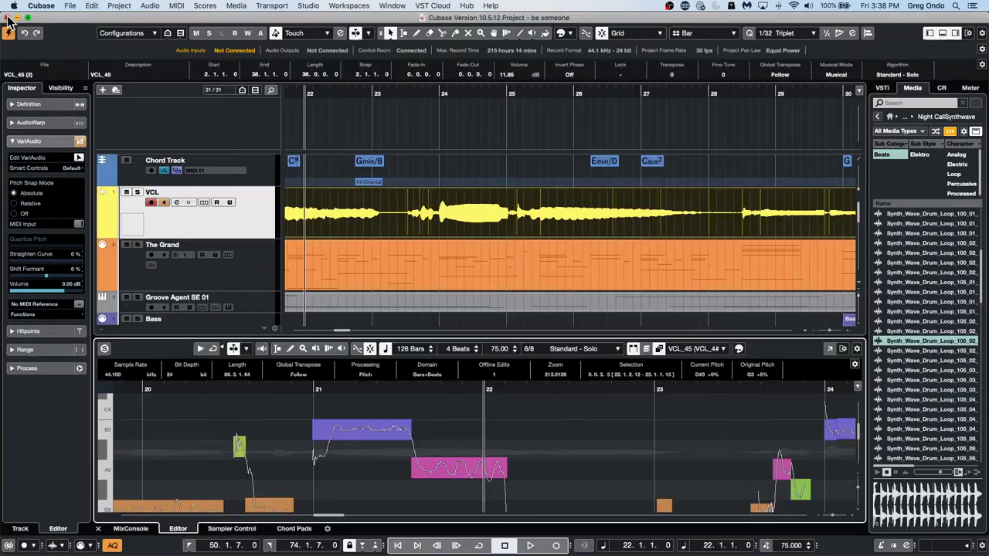
Place the project cursor at bar 23 and reopen the vocal's Sample Editor window, keeping Chord Track as the segment color scheme.
{"action": "left_click", "coordinate": [362, 94]}
{"action": "left_click_drag", "start_coordinate": [376, 92], "coordinate": [374, 110]}
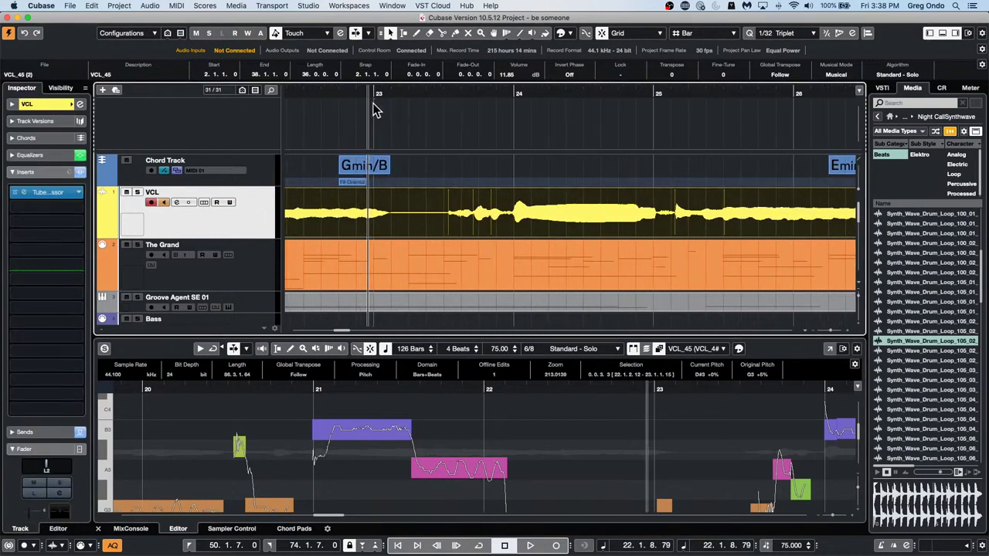
{"action": "left_click", "coordinate": [373, 110]}
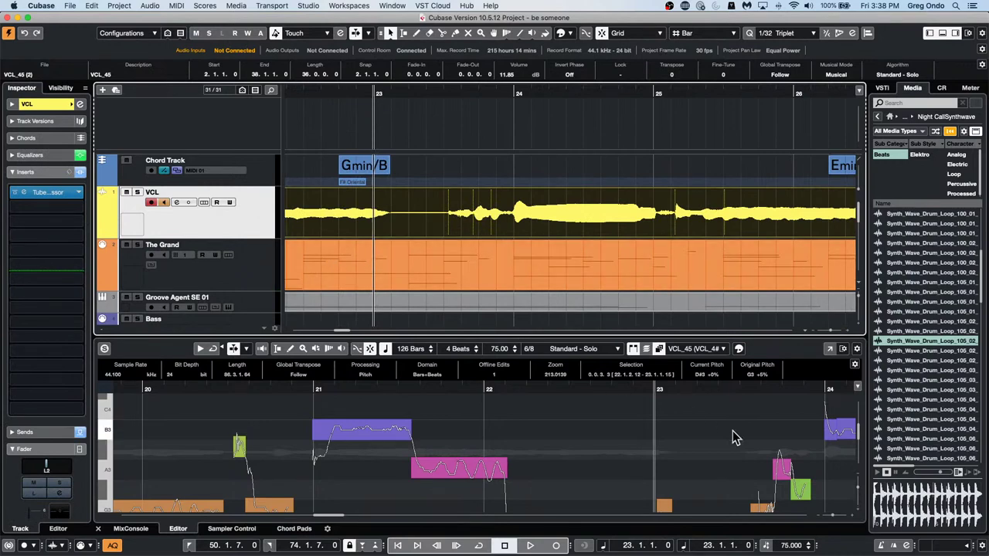
{"action": "left_click", "coordinate": [830, 349]}
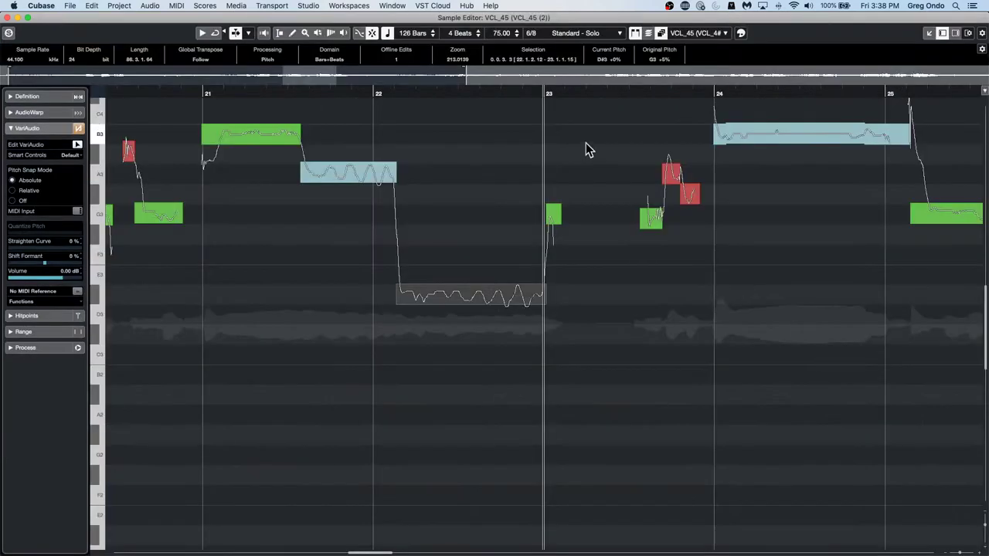
{"action": "left_click", "coordinate": [741, 33]}
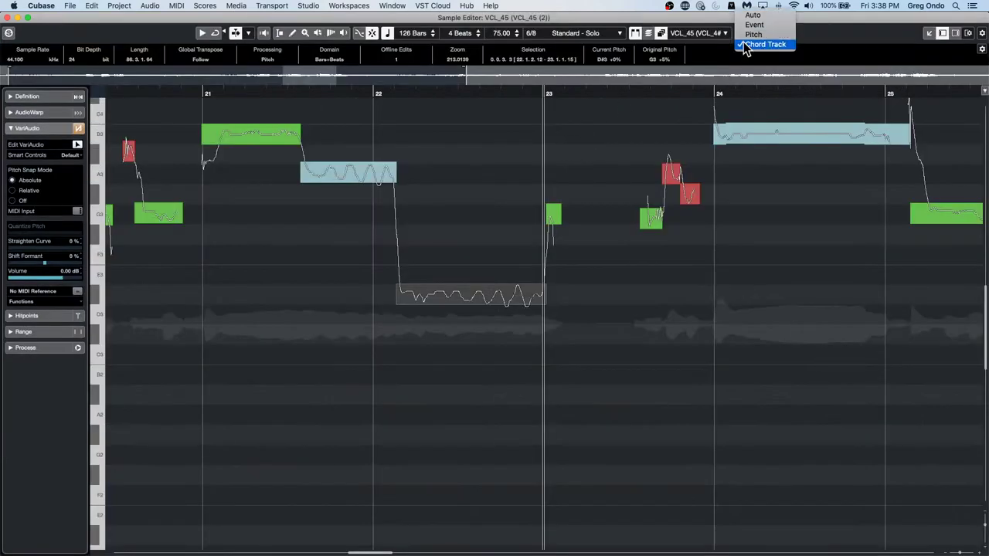
{"action": "left_click", "coordinate": [745, 48]}
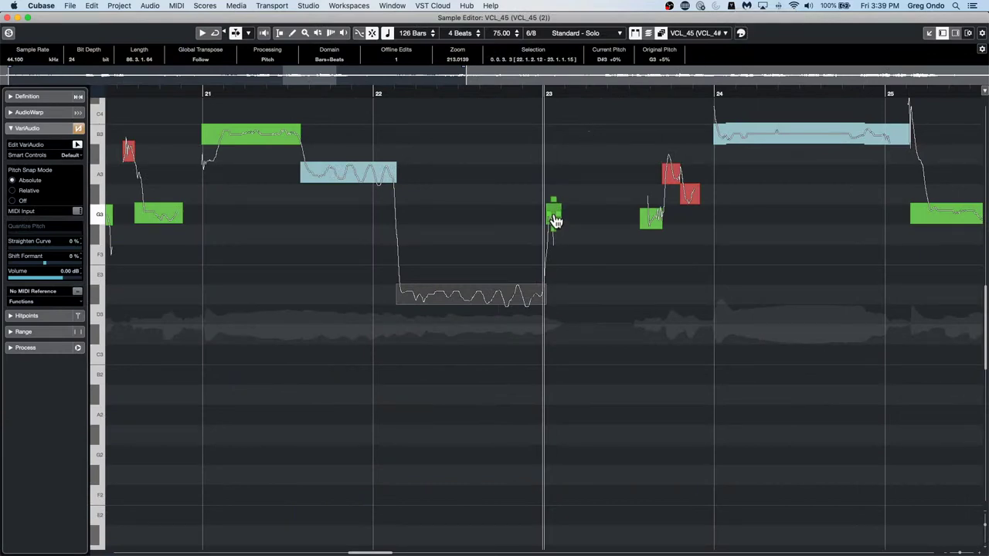
Raise the short vocal segment at bar 23 to A3, lower the G3 segment before bar 24 to F#3, and close the editor window.
{"action": "left_click_drag", "start_coordinate": [554, 221], "coordinate": [561, 175]}
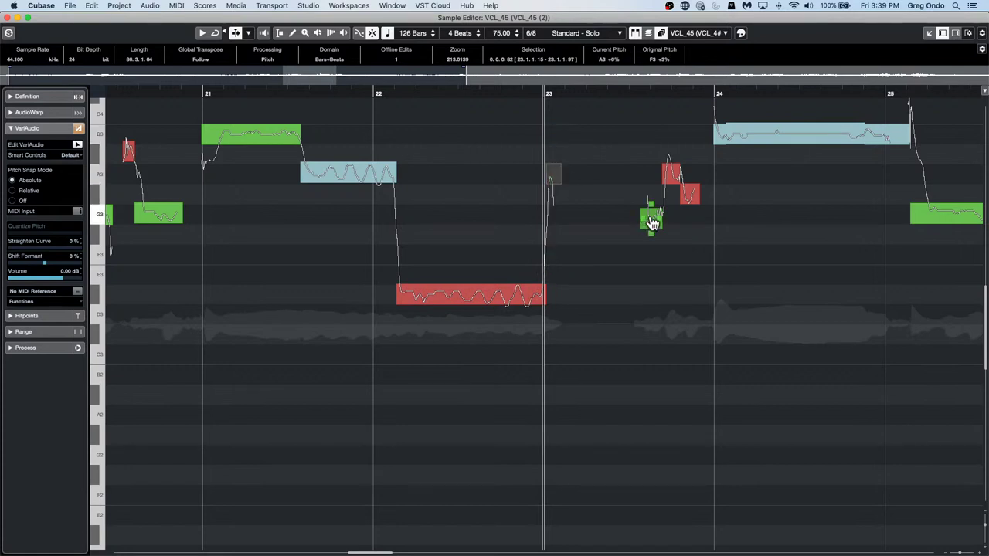
{"action": "mouse_move", "coordinate": [650, 222]}
{"action": "left_mouse_down"}
{"action": "mouse_move", "coordinate": [658, 132]}
{"action": "mouse_move", "coordinate": [658, 239]}
{"action": "mouse_move", "coordinate": [640, 333]}
{"action": "mouse_move", "coordinate": [631, 232]}
{"action": "left_mouse_up"}
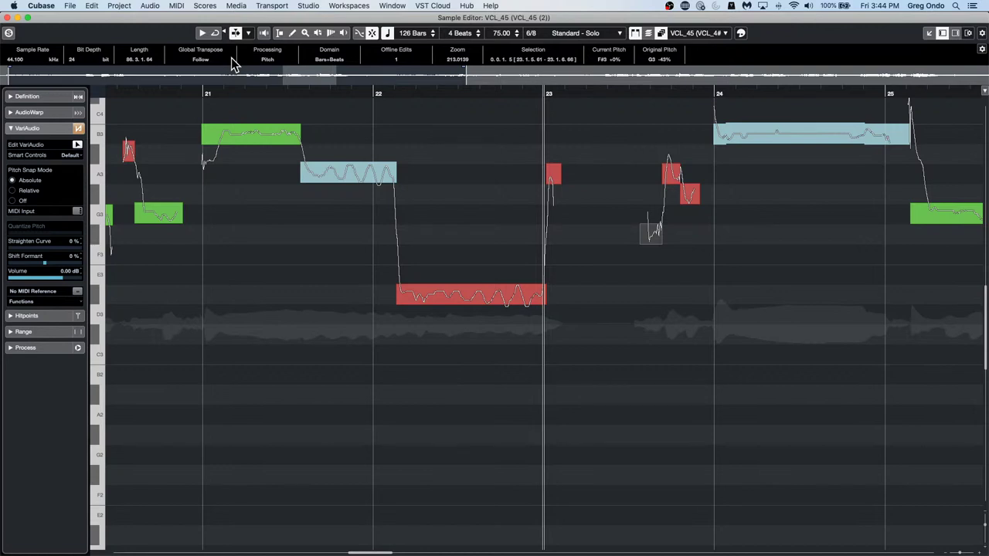
{"action": "left_click", "coordinate": [9, 17]}
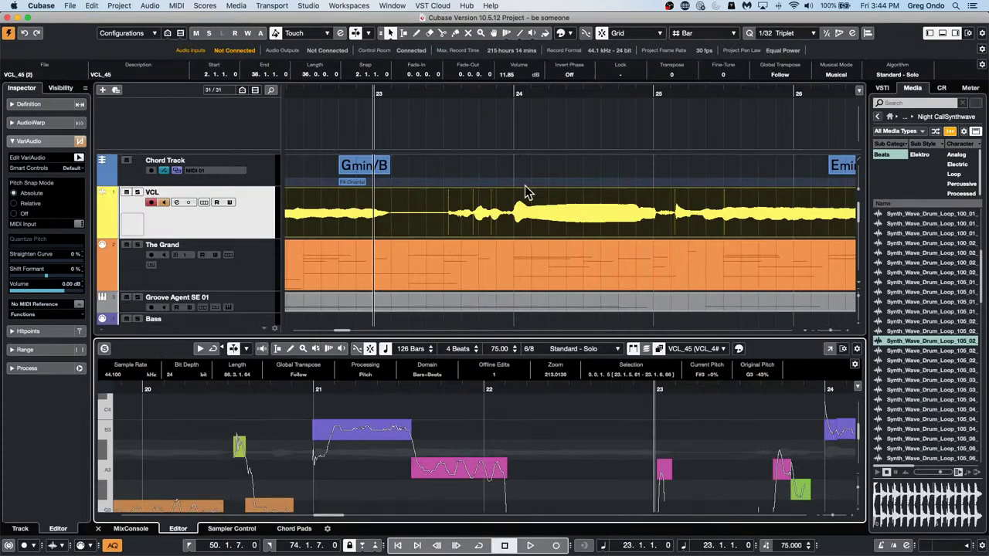
Open the recent project "Amos Moses groups.cpr".
{"action": "left_click", "coordinate": [69, 6]}
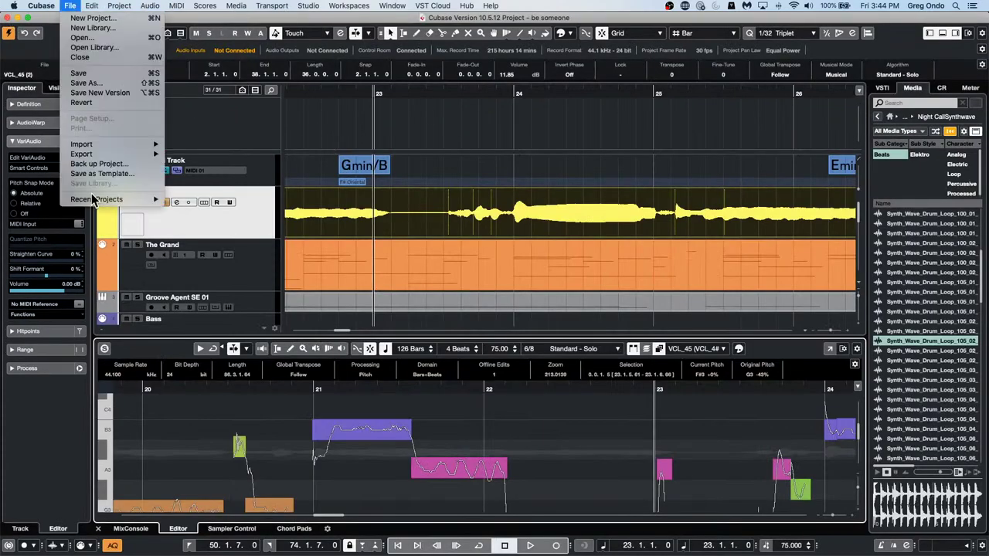
{"action": "mouse_move", "coordinate": [101, 200]}
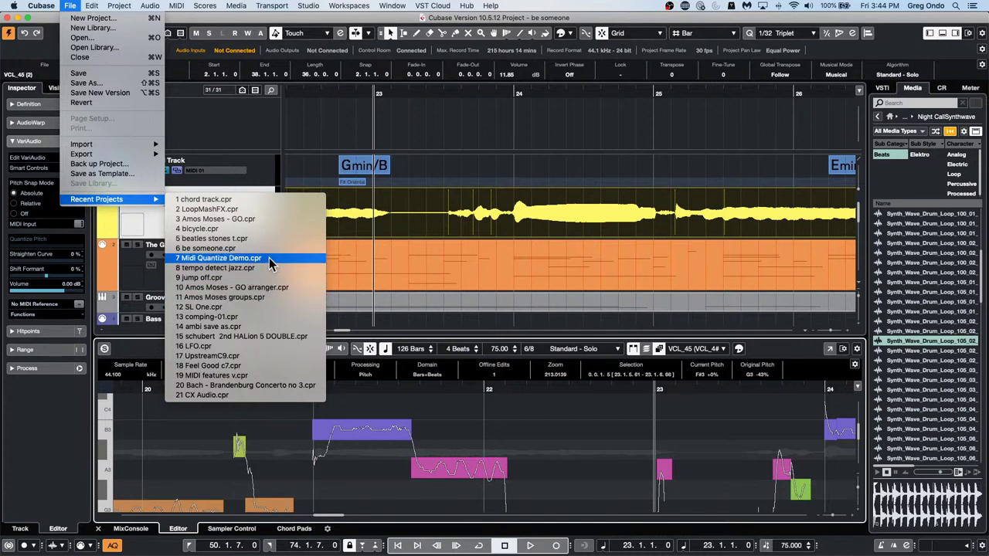
{"action": "left_click", "coordinate": [262, 297]}
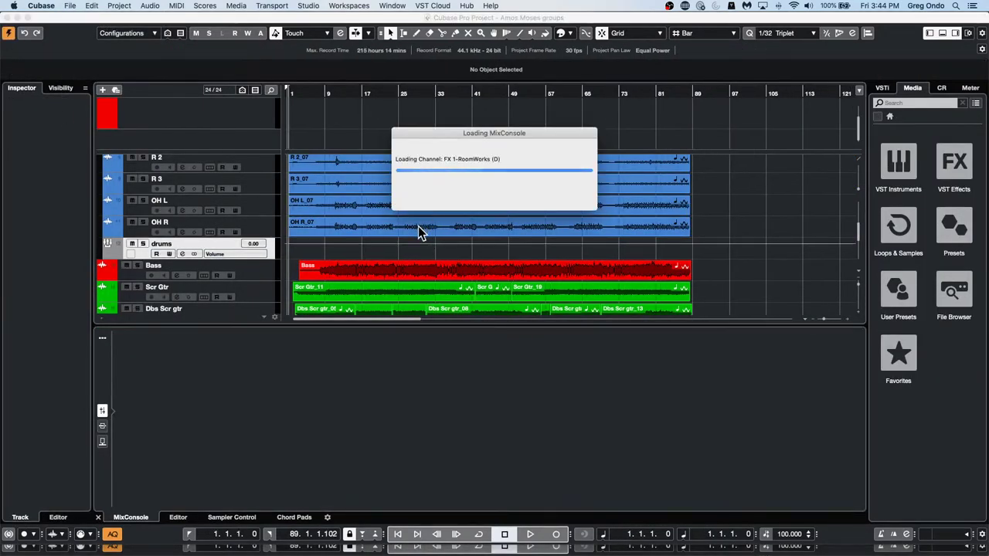
Play the project from around bar 9 while viewing the Stereo Out channel and Control Room meters, and stop playback.
{"action": "key", "text": "space"}
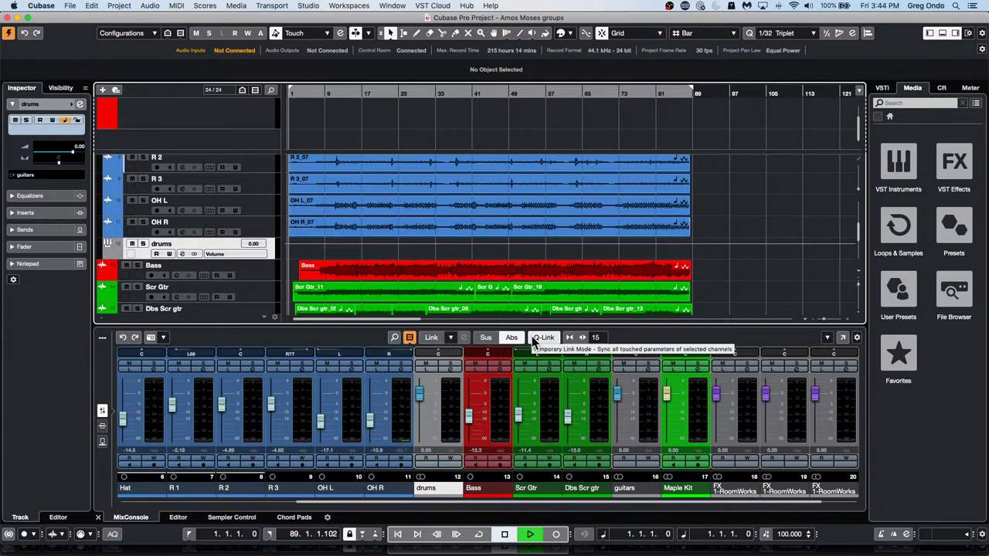
{"action": "left_click", "coordinate": [313, 96]}
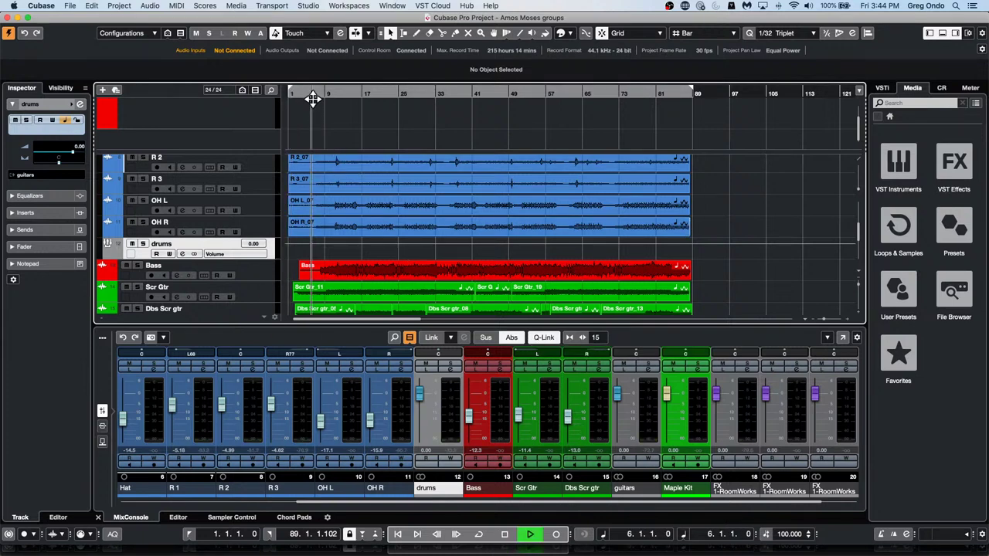
{"action": "left_click", "coordinate": [332, 97]}
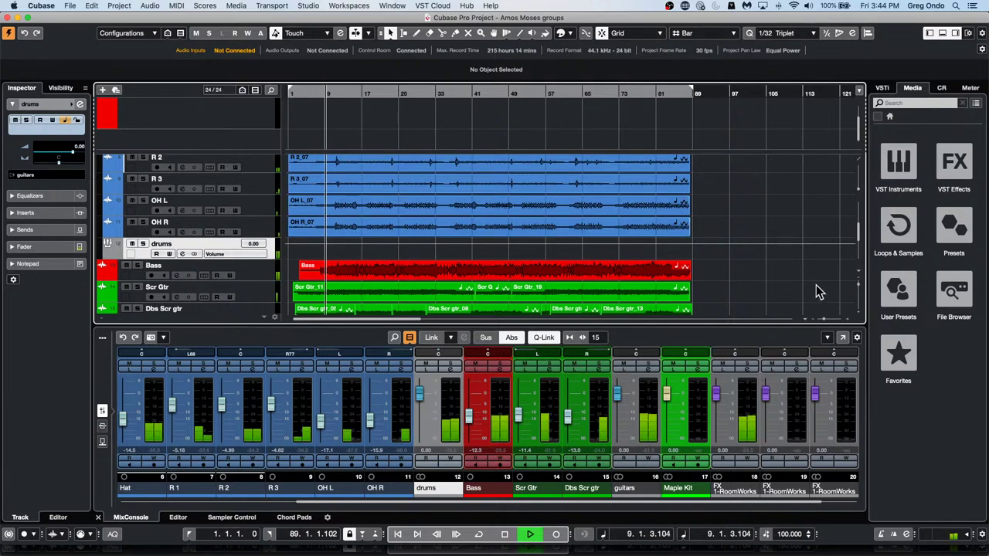
{"action": "scroll", "coordinate": [812, 390], "scroll_direction": "right", "scroll_amount": 1}
{"action": "left_click", "coordinate": [813, 390]}
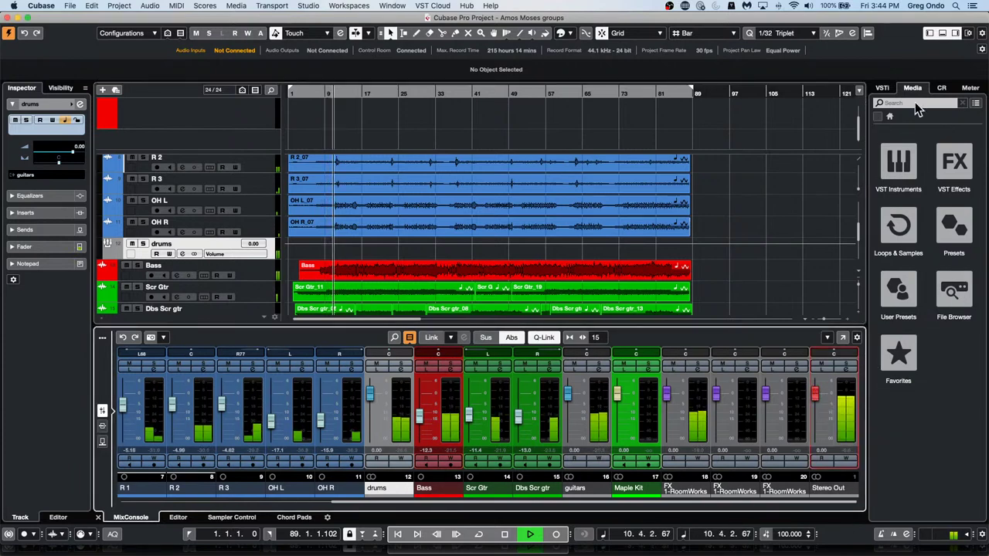
{"action": "left_click", "coordinate": [942, 87]}
{"action": "scroll", "coordinate": [928, 445], "scroll_direction": "up", "scroll_amount": 3}
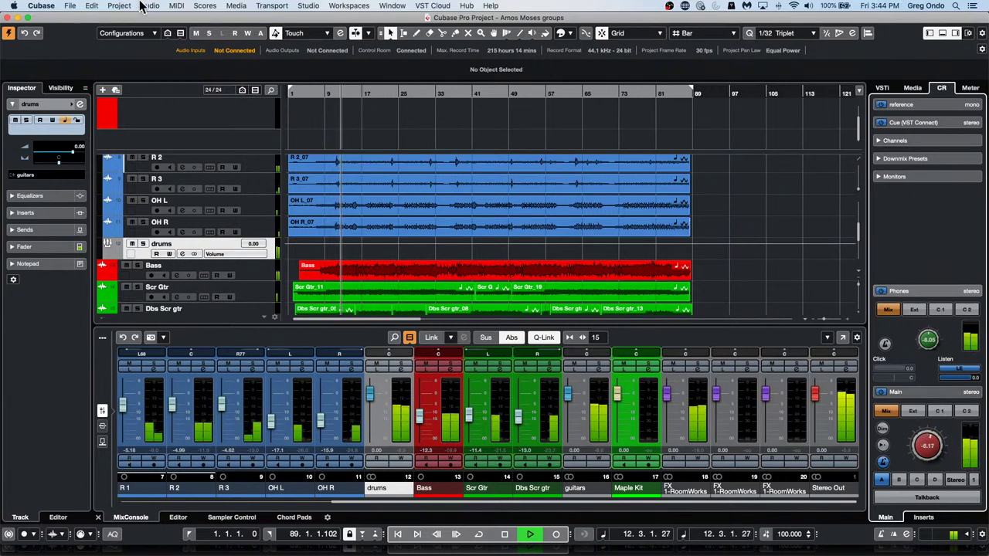
{"action": "key", "text": "space"}
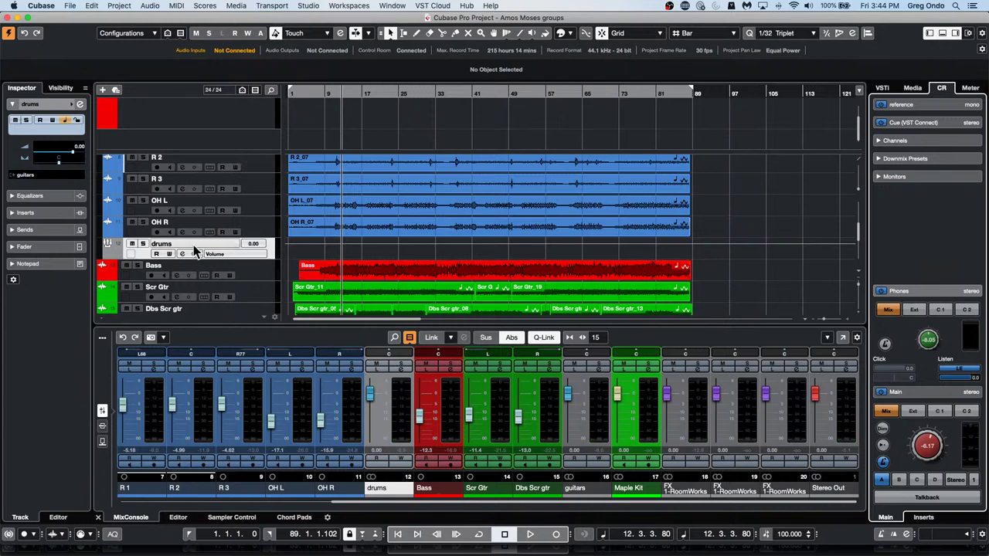
Route the output of the first FX 1-RoomWorks channel to the drums group.
{"action": "scroll", "coordinate": [239, 232], "scroll_direction": "down", "scroll_amount": 5}
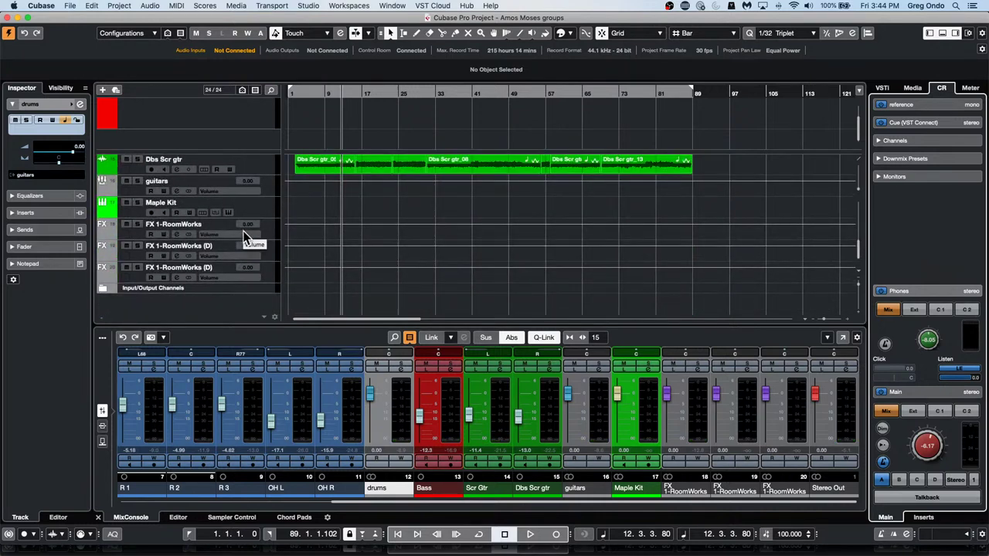
{"action": "left_click", "coordinate": [269, 230]}
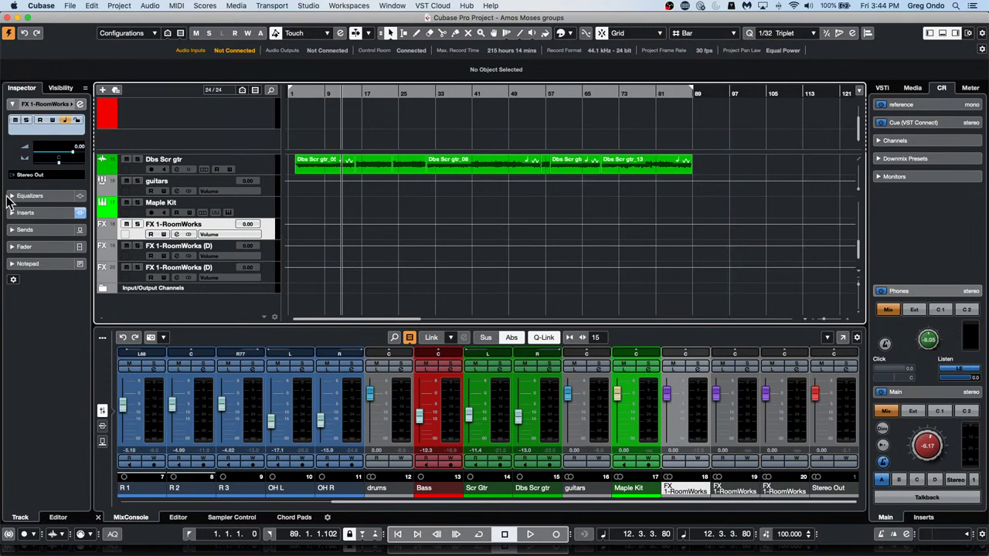
{"action": "left_click", "coordinate": [53, 174]}
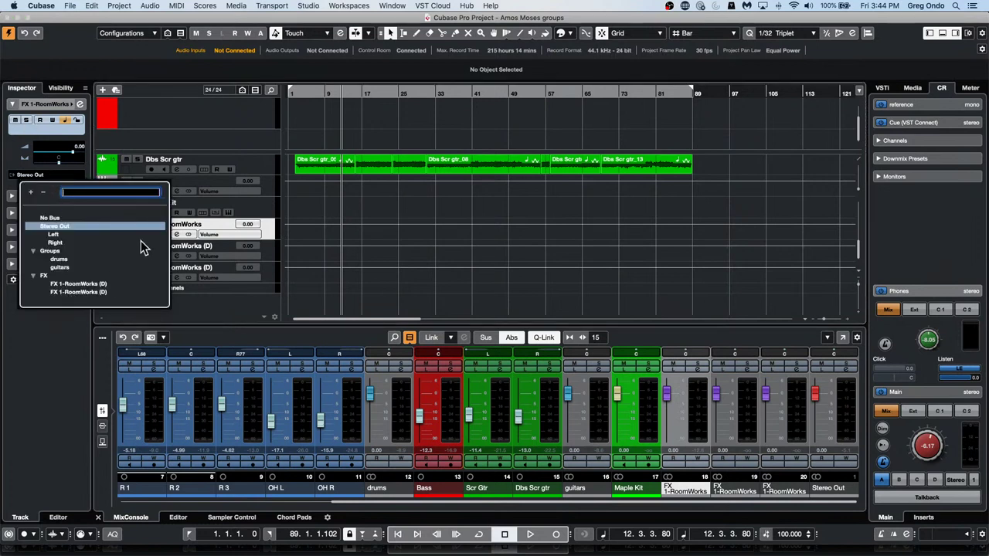
{"action": "left_click", "coordinate": [67, 258]}
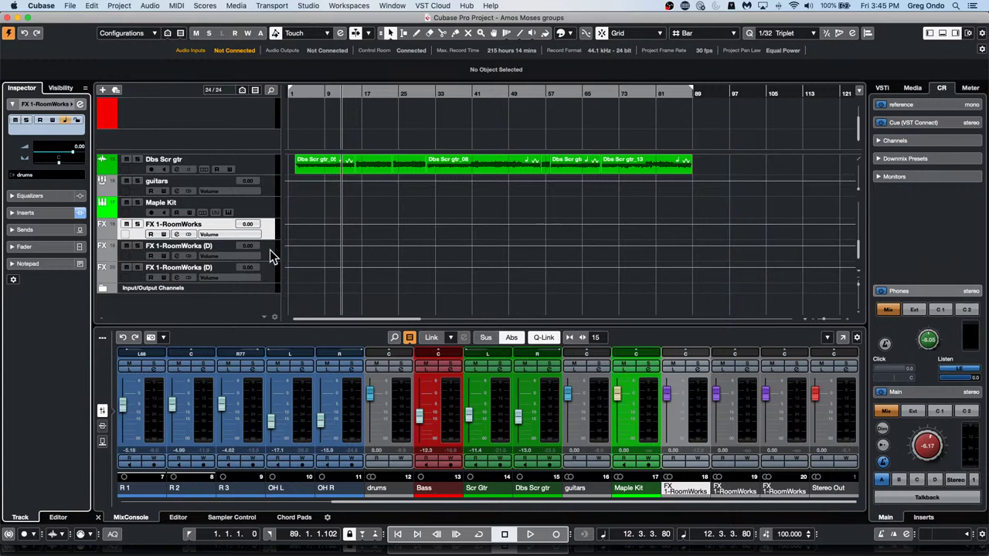
Open the Audio Mixdown export settings for the project.
{"action": "scroll", "coordinate": [397, 232], "scroll_direction": "up", "scroll_amount": 10}
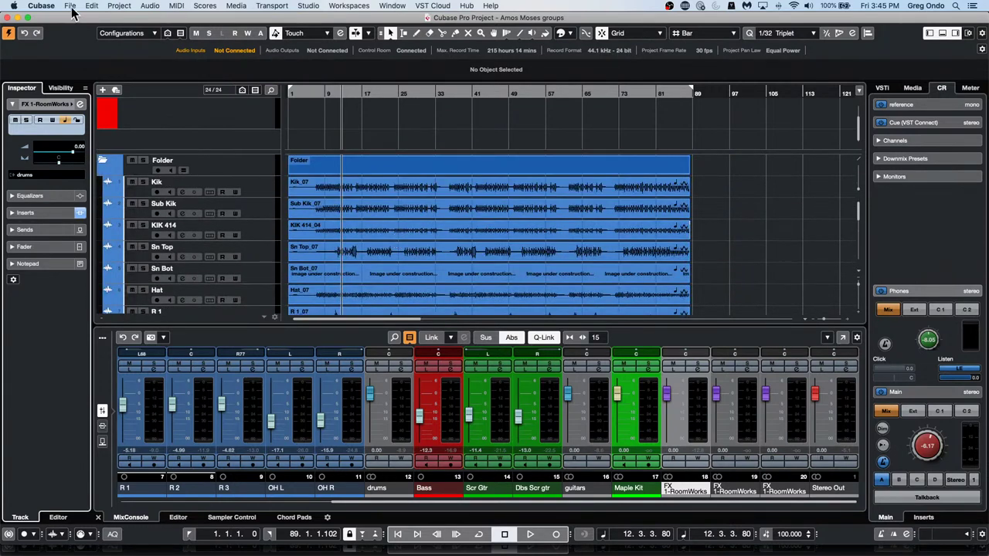
{"action": "left_click", "coordinate": [69, 6]}
{"action": "mouse_move", "coordinate": [98, 157]}
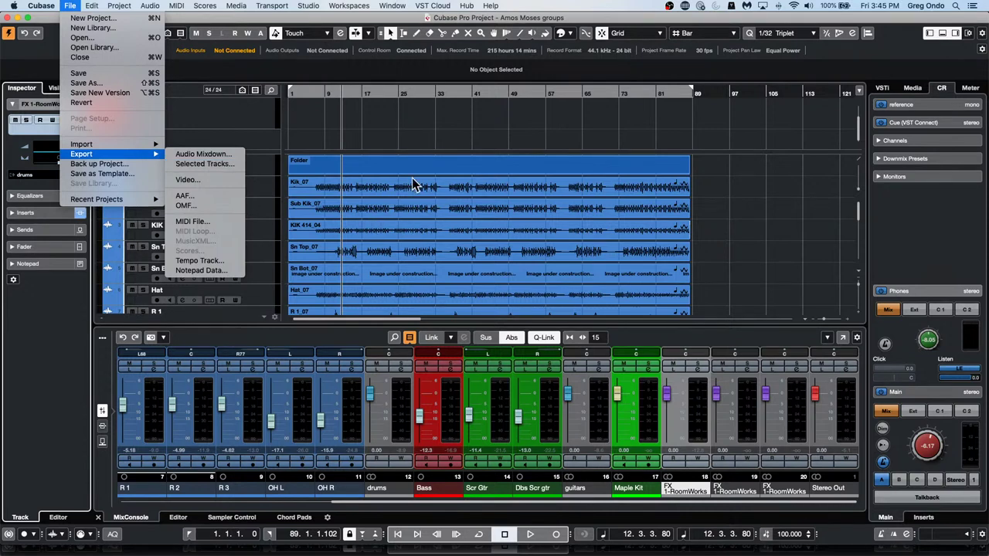
{"action": "mouse_move", "coordinate": [156, 157]}
{"action": "left_click", "coordinate": [239, 154]}
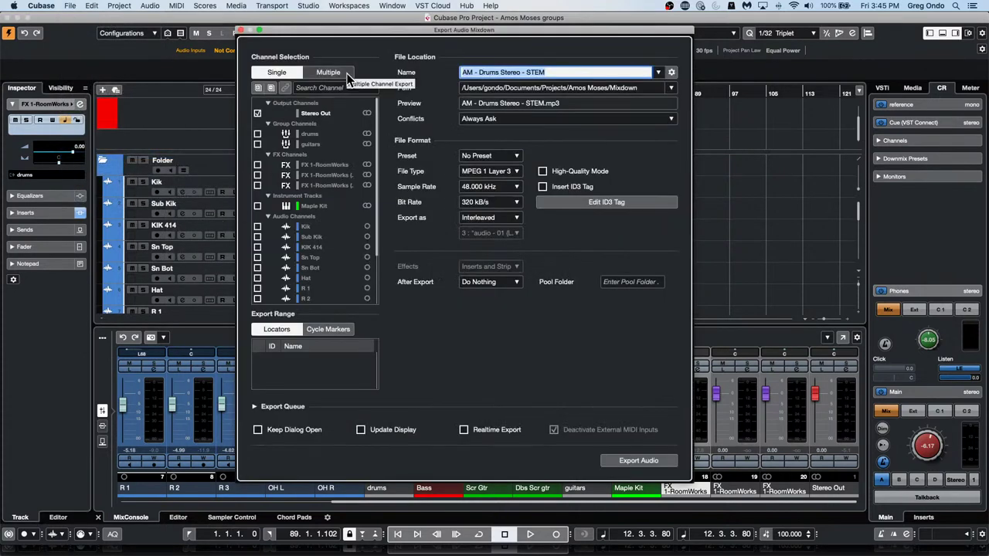
Export the drums group alone as "AM - Drums Stereo - STEM", with Create Audio Track set as the after-export action.
{"action": "left_click", "coordinate": [258, 134]}
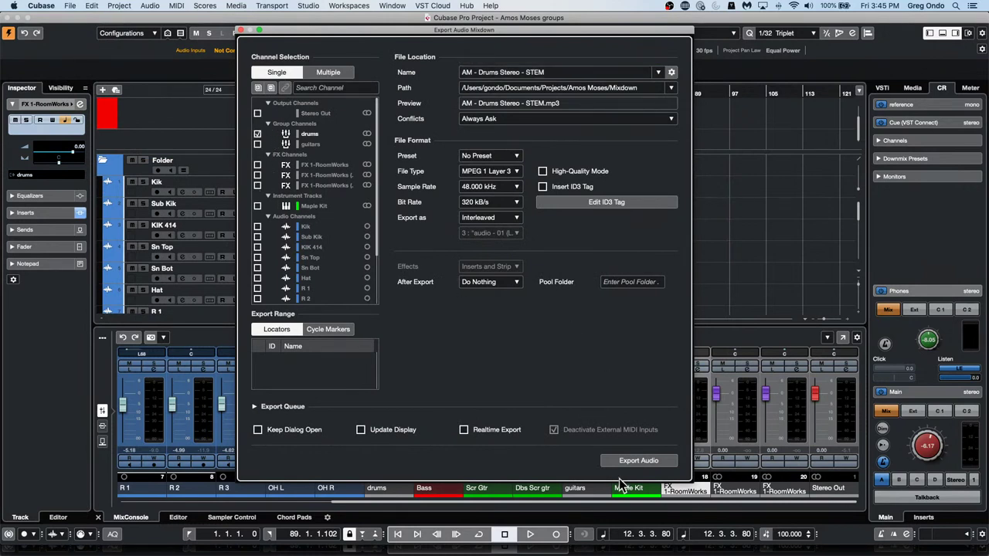
{"action": "left_click", "coordinate": [495, 282]}
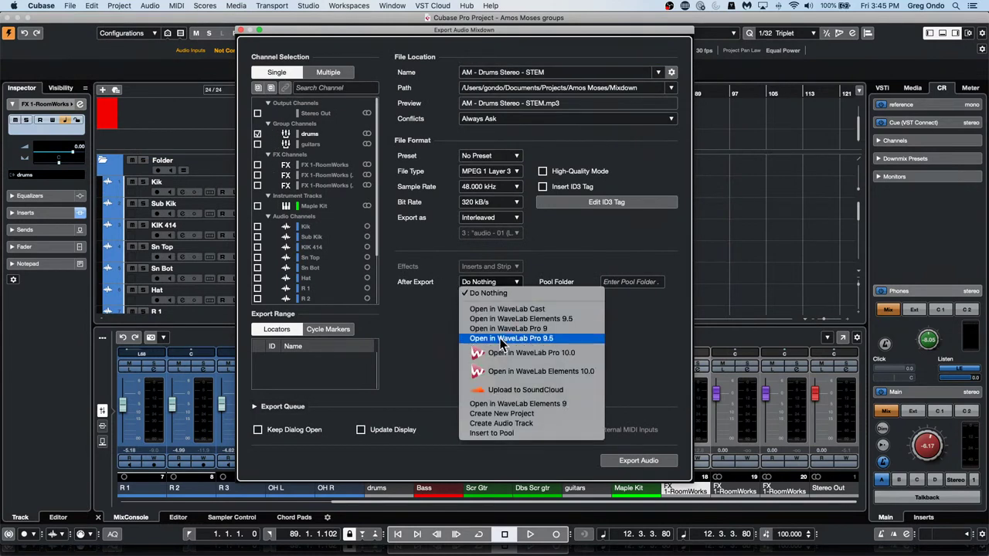
{"action": "left_click", "coordinate": [539, 424]}
{"action": "left_click", "coordinate": [639, 461]}
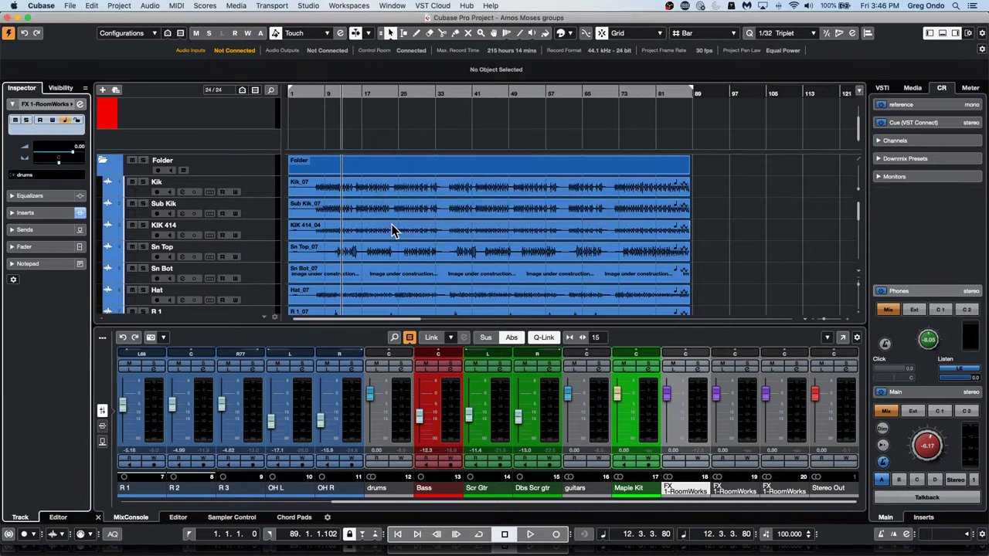
Solo the exported AM - Drums Stereo - STEM track, play it briefly from around bar 12, and stop playback.
{"action": "scroll", "coordinate": [393, 230], "scroll_direction": "down", "scroll_amount": 10}
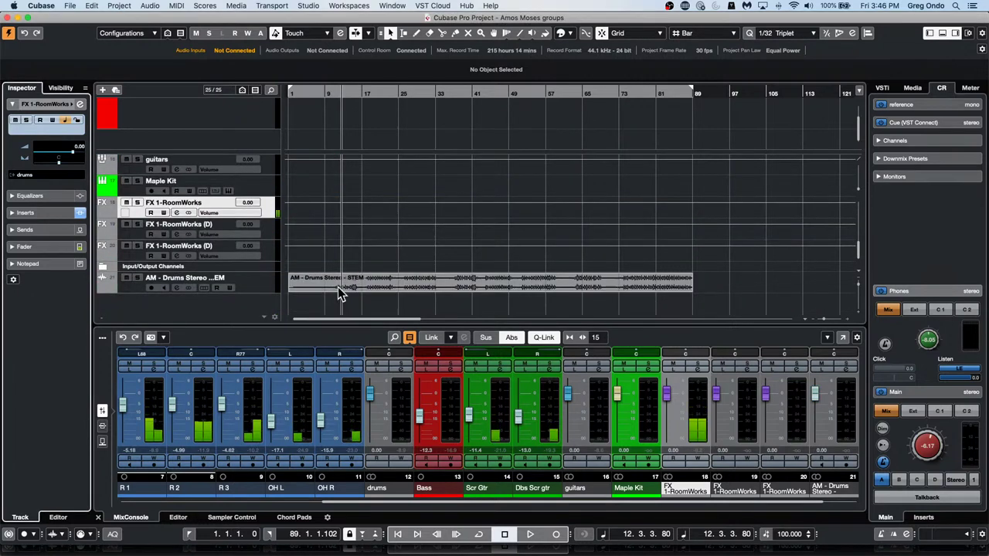
{"action": "left_click", "coordinate": [140, 281]}
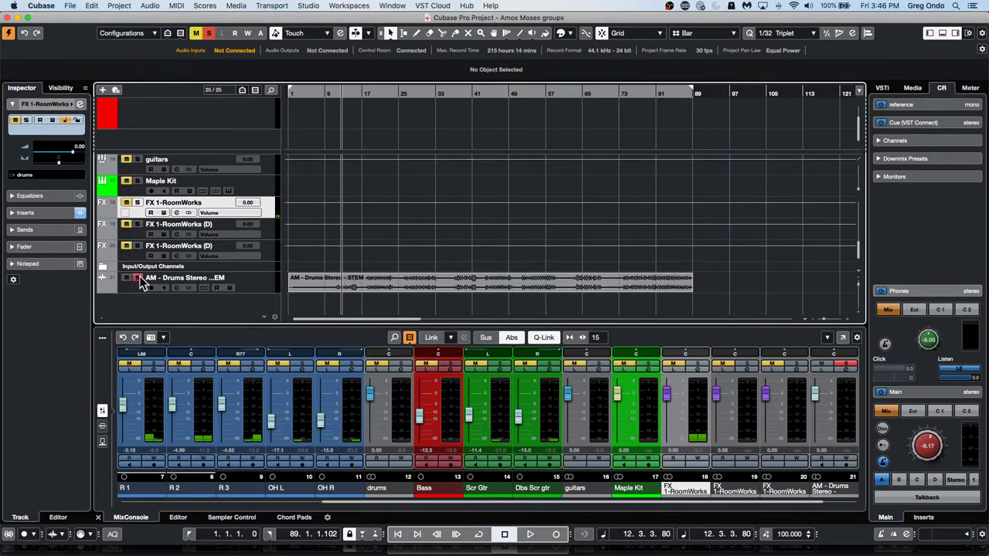
{"action": "key", "text": "space"}
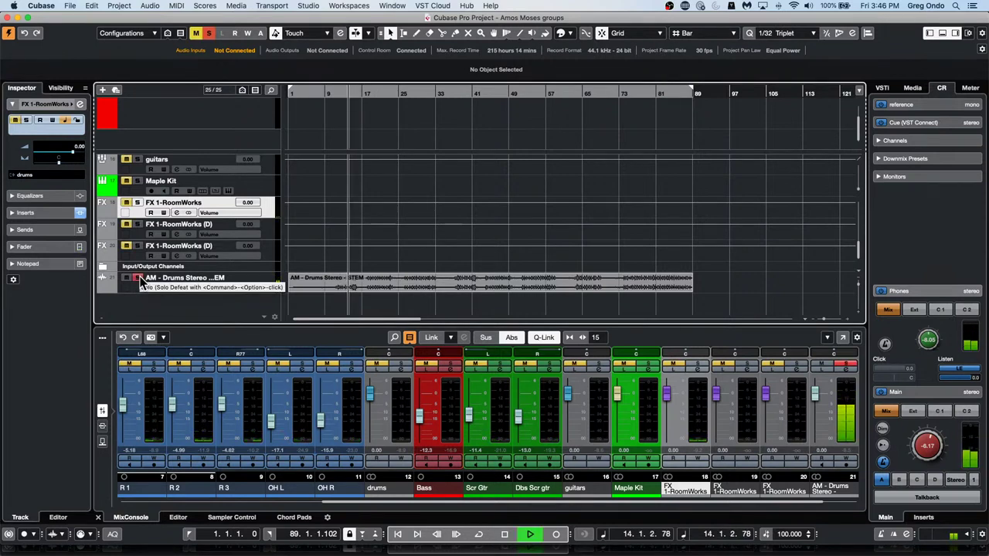
{"action": "key", "text": "space"}
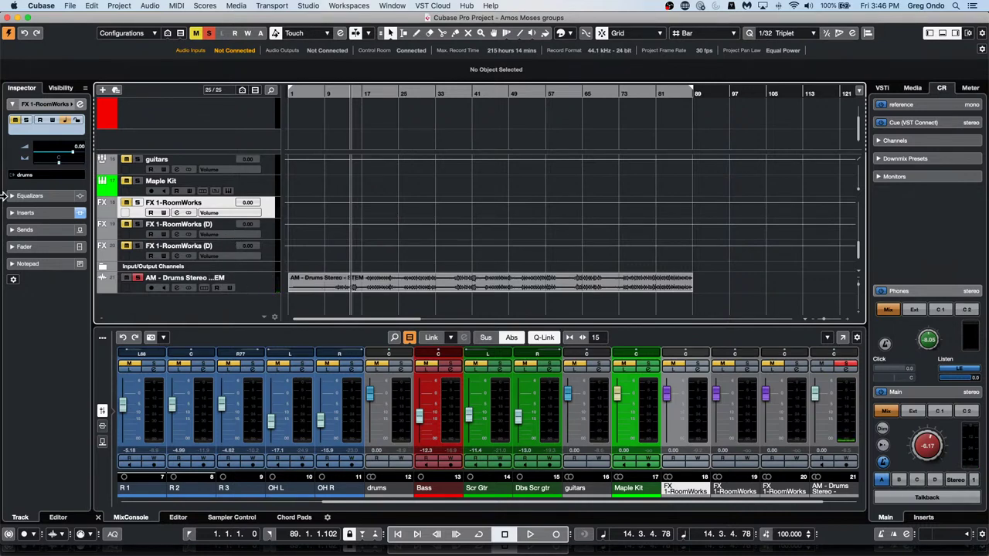
Undo the creation of the exported drums stem track.
{"action": "key", "text": "super+z"}
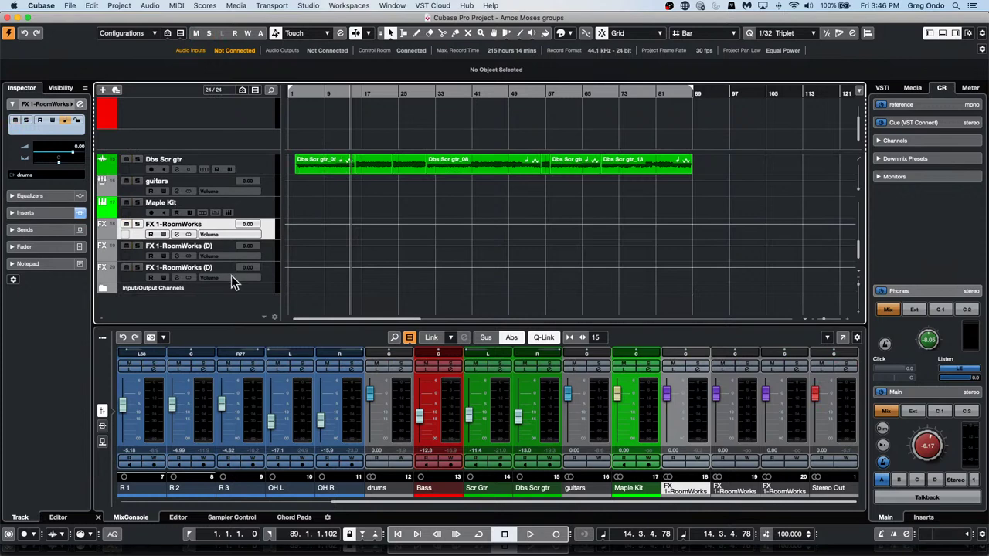
{"action": "scroll", "coordinate": [217, 221], "scroll_direction": "up", "scroll_amount": 1}
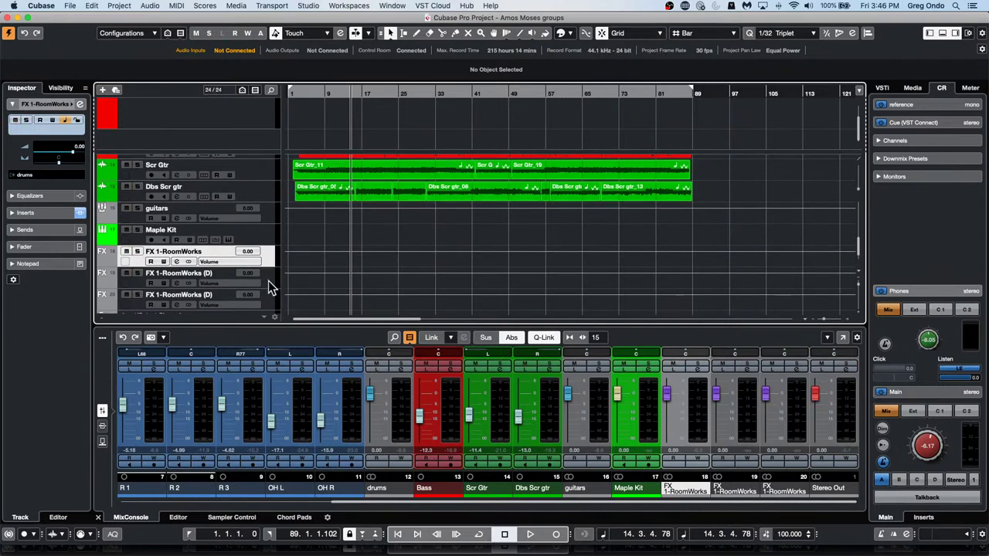
Select the Scr Gtr track, and switch the selection to the Dbs Scr gtr track.
{"action": "right_click", "coordinate": [269, 281]}
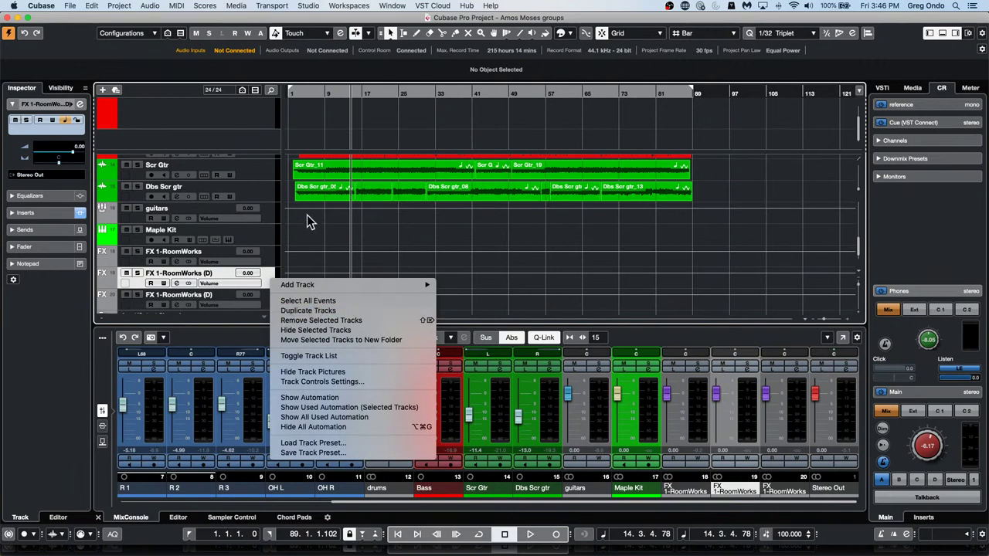
{"action": "left_click", "coordinate": [262, 175]}
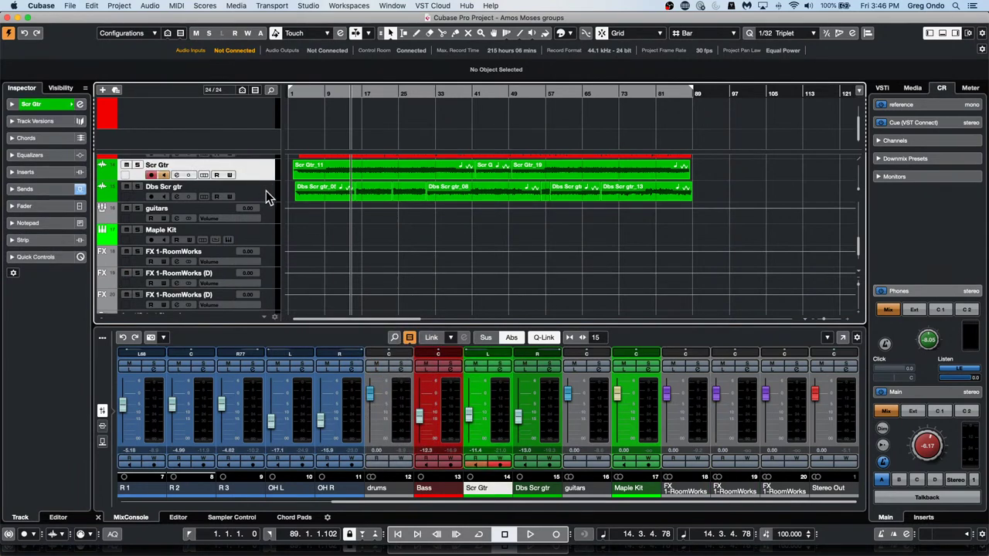
{"action": "left_click", "coordinate": [267, 193]}
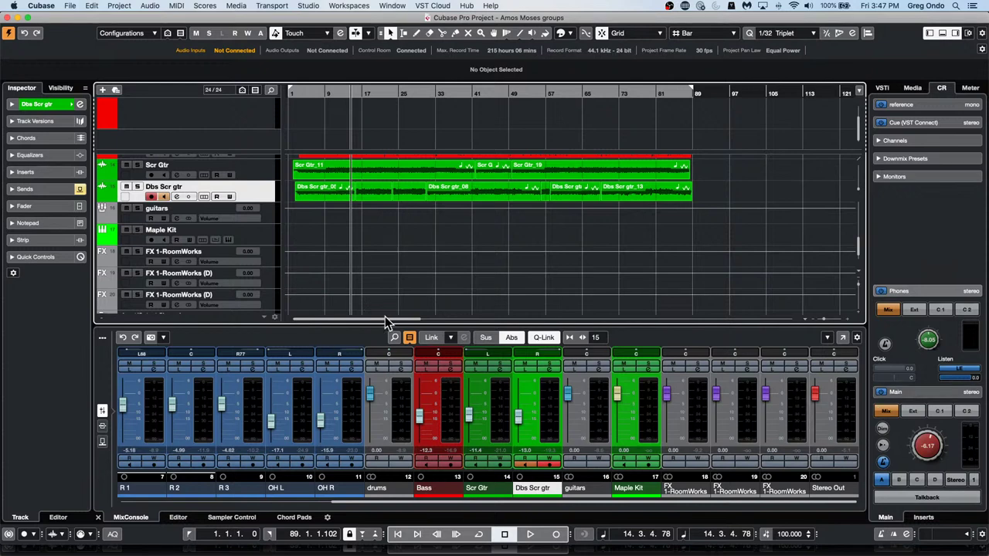
Return to the first tracks of the project and bring up the project's export options.
{"action": "scroll", "coordinate": [323, 249], "scroll_direction": "up", "scroll_amount": 10}
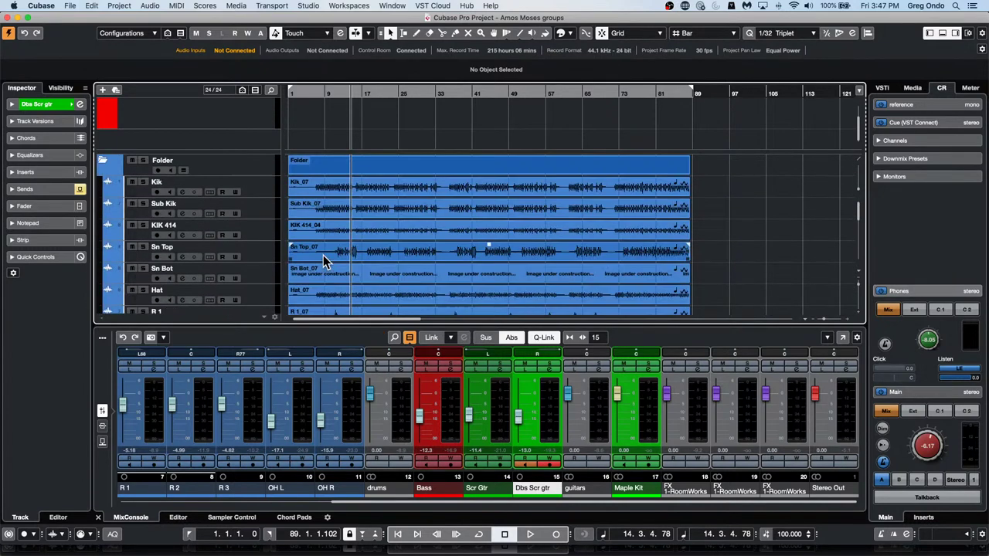
{"action": "left_click", "coordinate": [69, 6]}
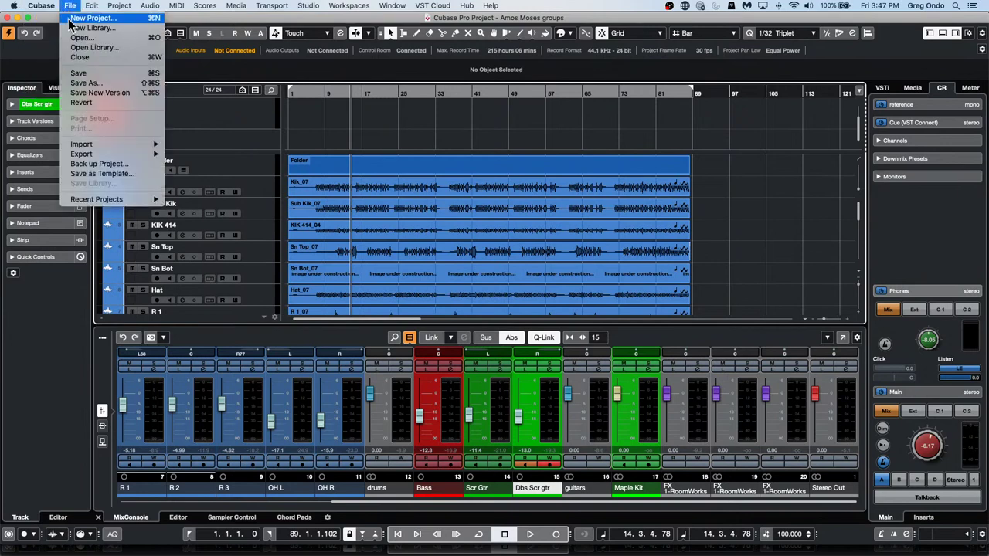
{"action": "mouse_move", "coordinate": [91, 155]}
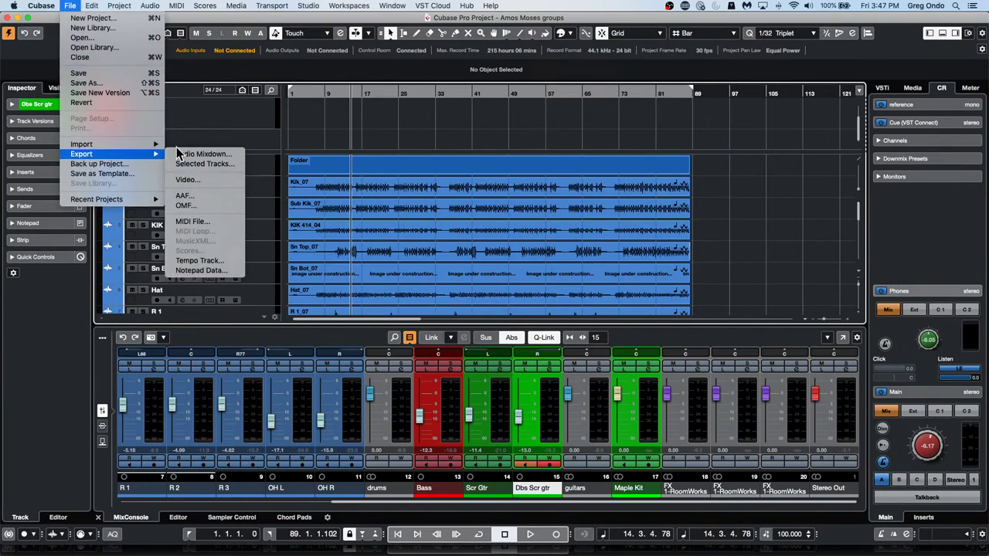
Revert the project to its last saved version and delete the files created since that save.
{"action": "left_click", "coordinate": [99, 102]}
{"action": "left_click", "coordinate": [550, 194]}
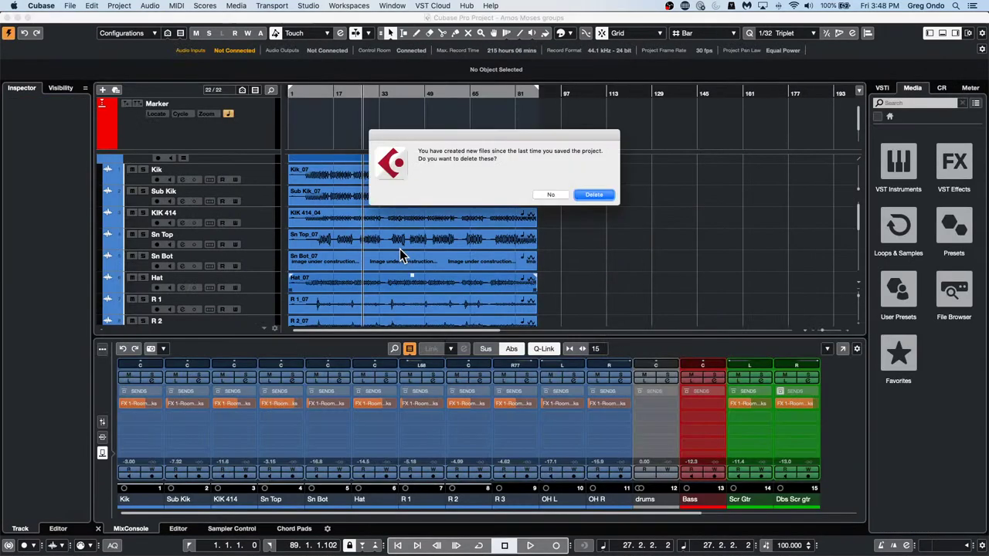
{"action": "left_click", "coordinate": [593, 196]}
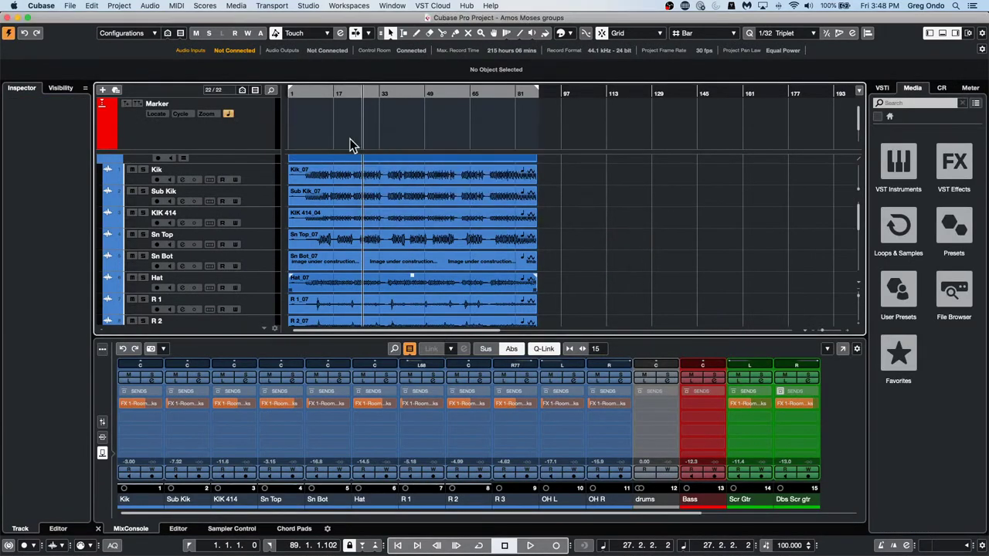
Show the channel faders in the MixConsole and play the project from about bar 11.
{"action": "left_click", "coordinate": [304, 92]}
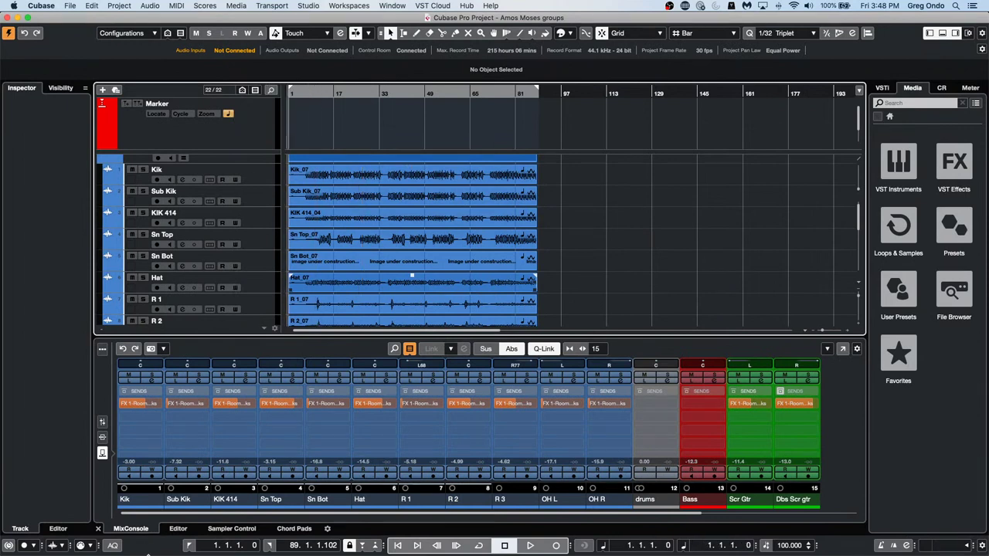
{"action": "left_click", "coordinate": [179, 528]}
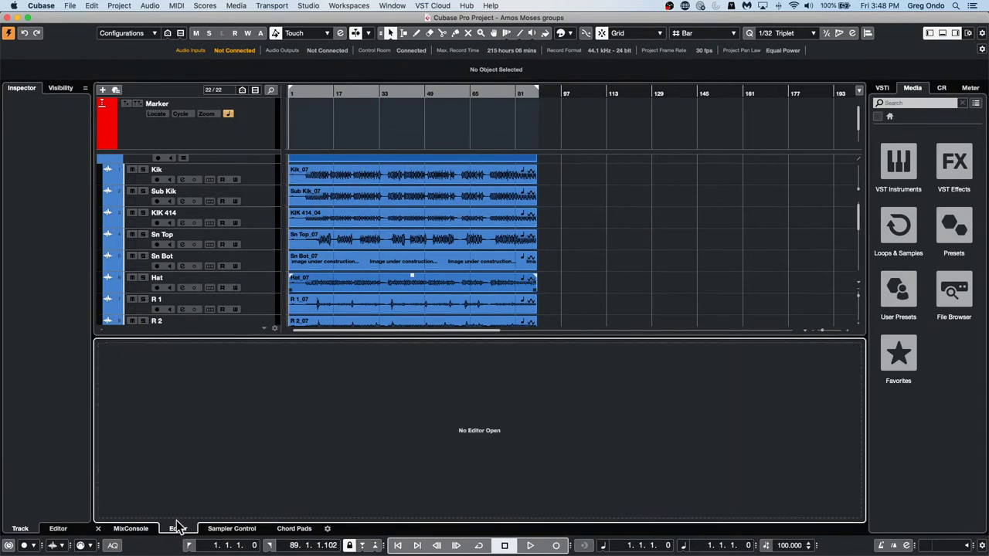
{"action": "left_click", "coordinate": [133, 528]}
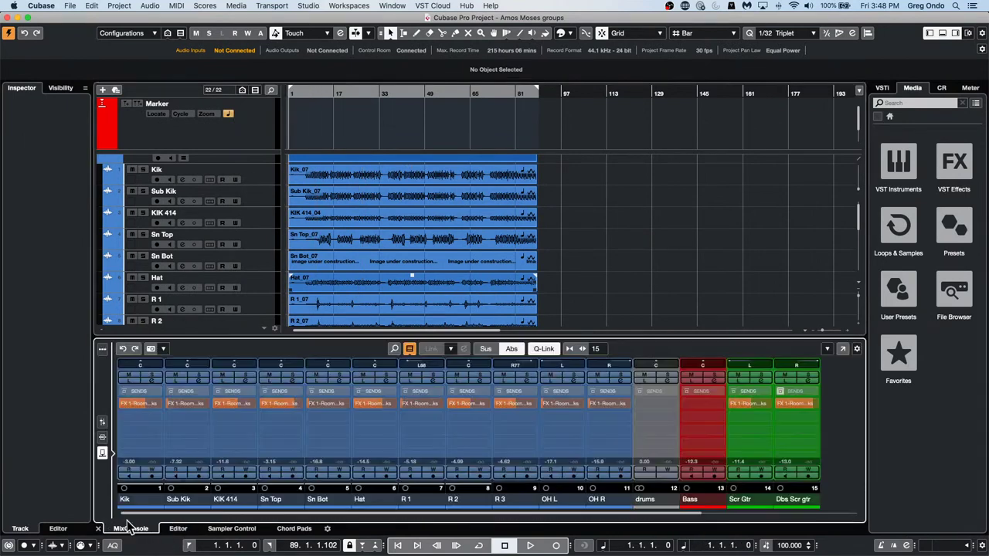
{"action": "left_click", "coordinate": [102, 424]}
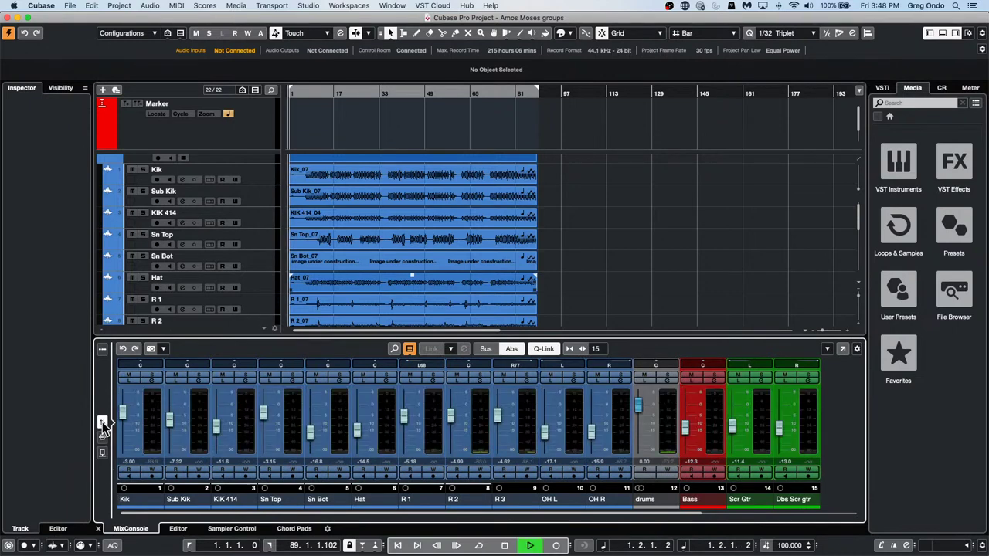
{"action": "left_click", "coordinate": [319, 95]}
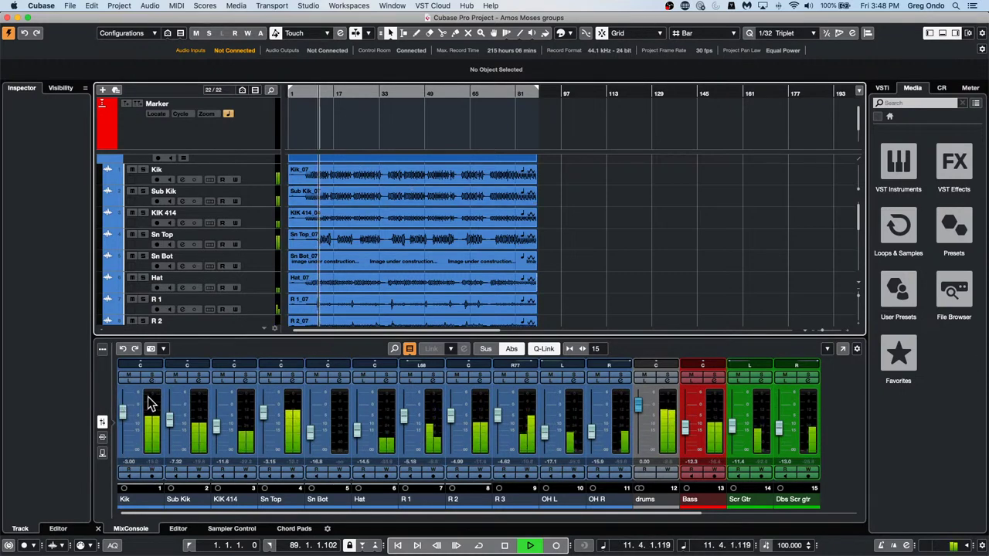
Solo the drums group during playback, followed by the Scr Gtr and Dbs Scr gtr tracks one at a time.
{"action": "left_click", "coordinate": [669, 376]}
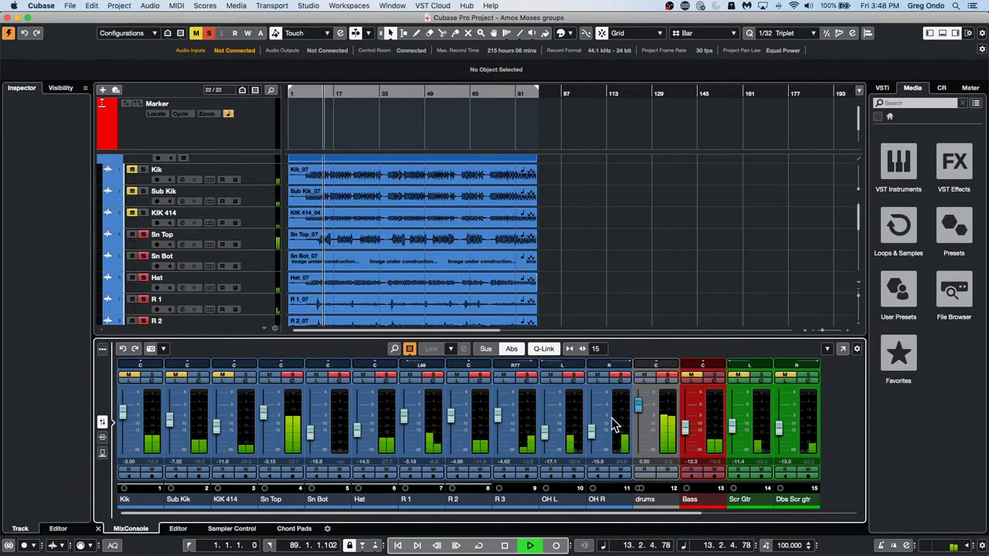
{"action": "scroll", "coordinate": [160, 247], "scroll_direction": "up", "scroll_amount": 1}
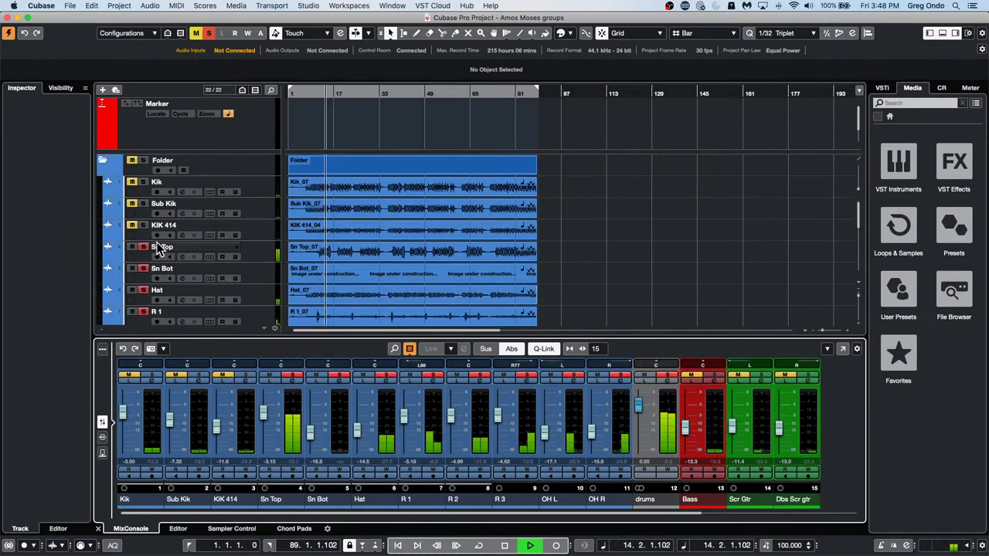
{"action": "scroll", "coordinate": [160, 247], "scroll_direction": "down", "scroll_amount": 5}
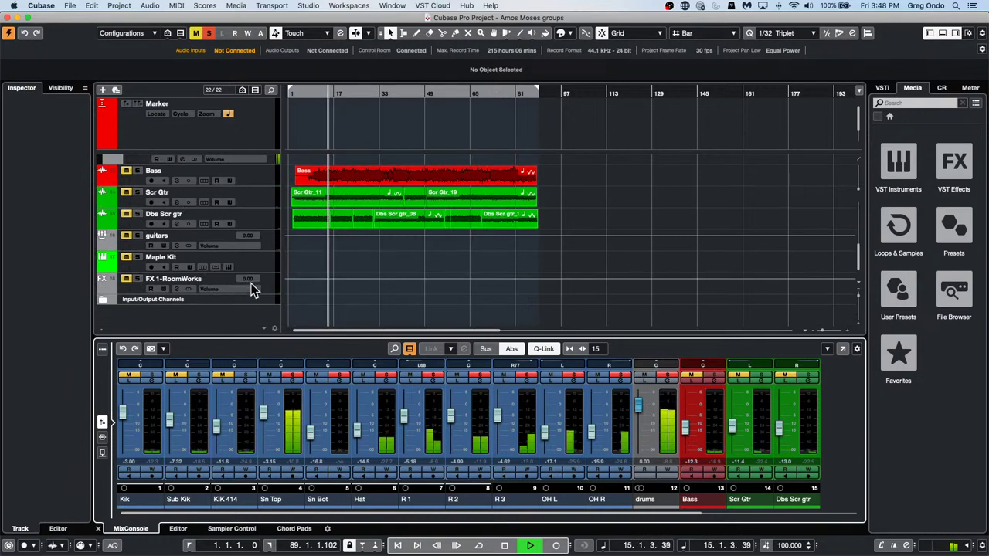
{"action": "left_click", "coordinate": [265, 200]}
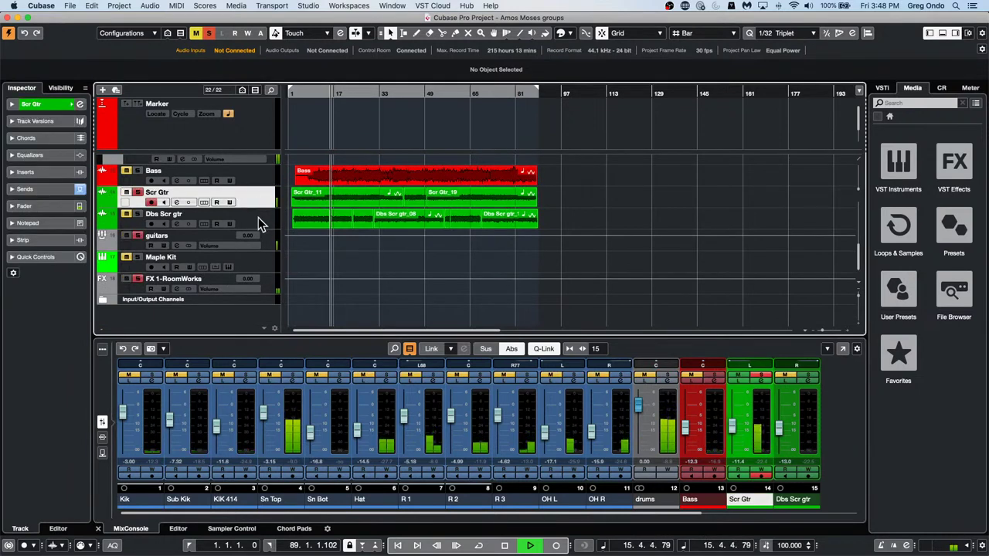
{"action": "left_click", "coordinate": [259, 223]}
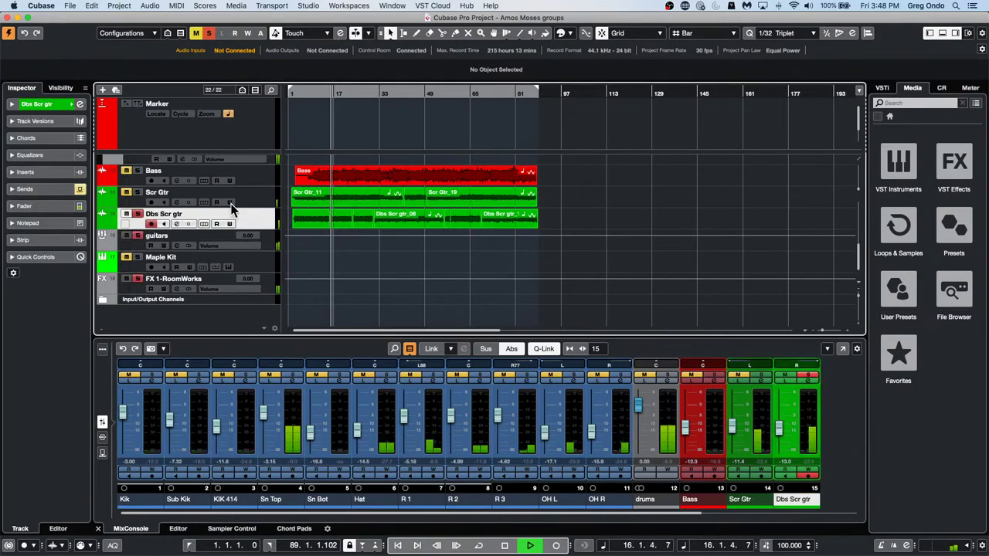
Switch off the FX 1-RoomWorks sends on Dbs Scr gtr and Scr Gtr, and raise the guitars group volume to 1.16.
{"action": "left_click", "coordinate": [20, 190]}
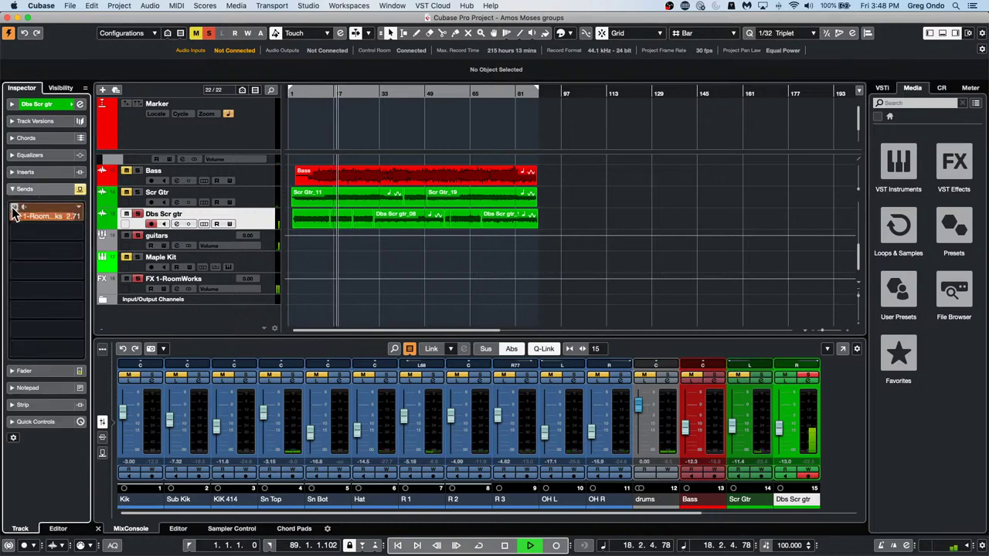
{"action": "left_click", "coordinate": [263, 198]}
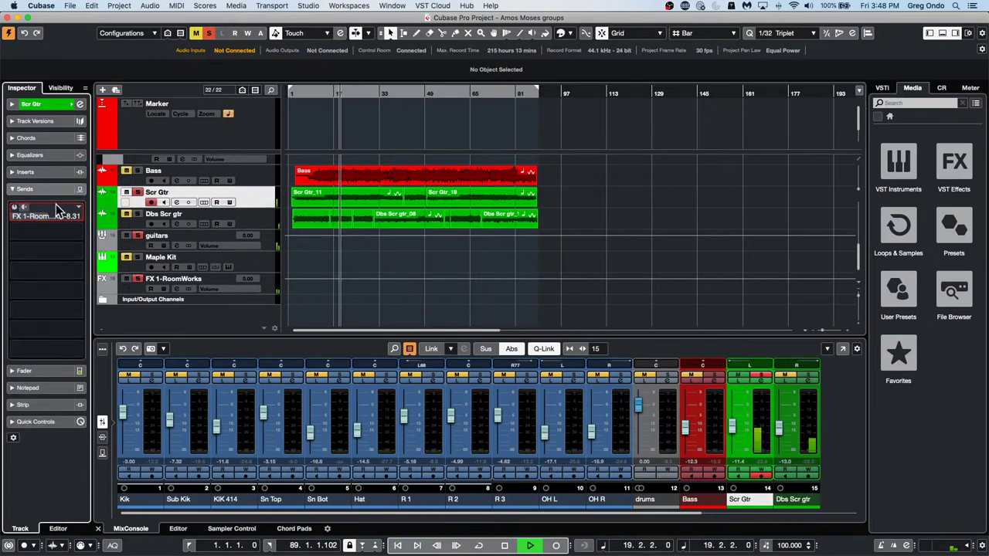
{"action": "scroll", "coordinate": [216, 226], "scroll_direction": "up", "scroll_amount": 1}
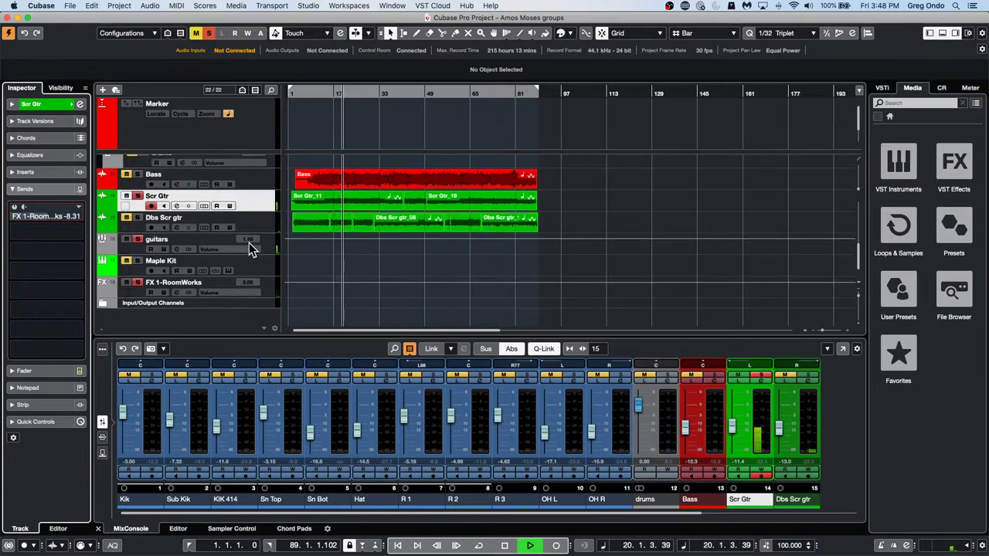
Check the output routing choices of the FX 1-RoomWorks channel without changing its routing.
{"action": "left_click", "coordinate": [267, 288]}
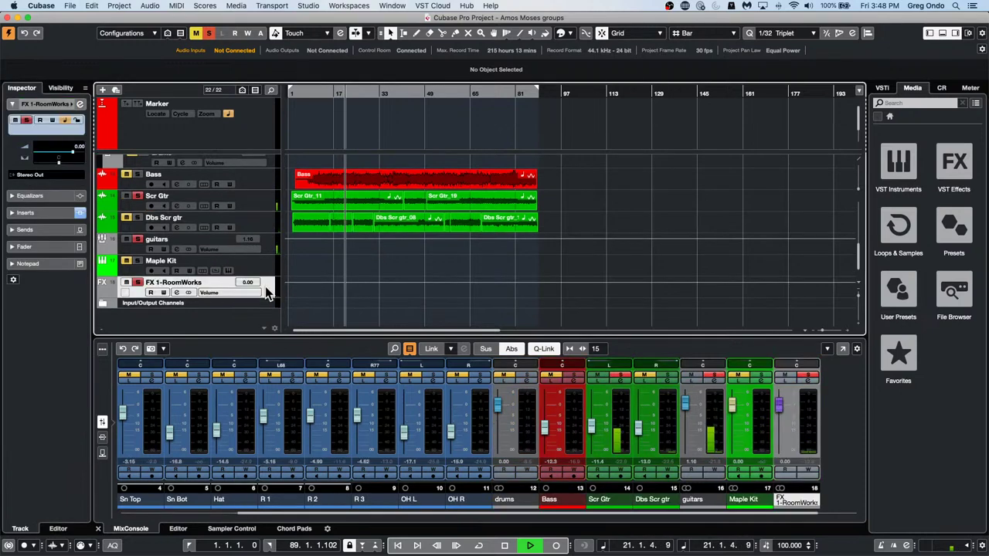
{"action": "left_click", "coordinate": [44, 177]}
{"action": "left_click", "coordinate": [51, 251]}
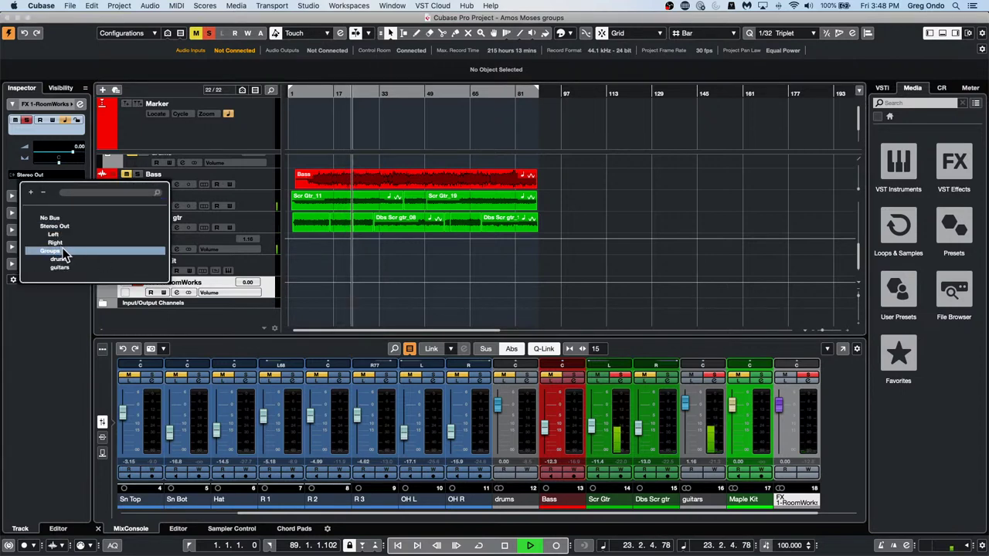
{"action": "left_click", "coordinate": [324, 263]}
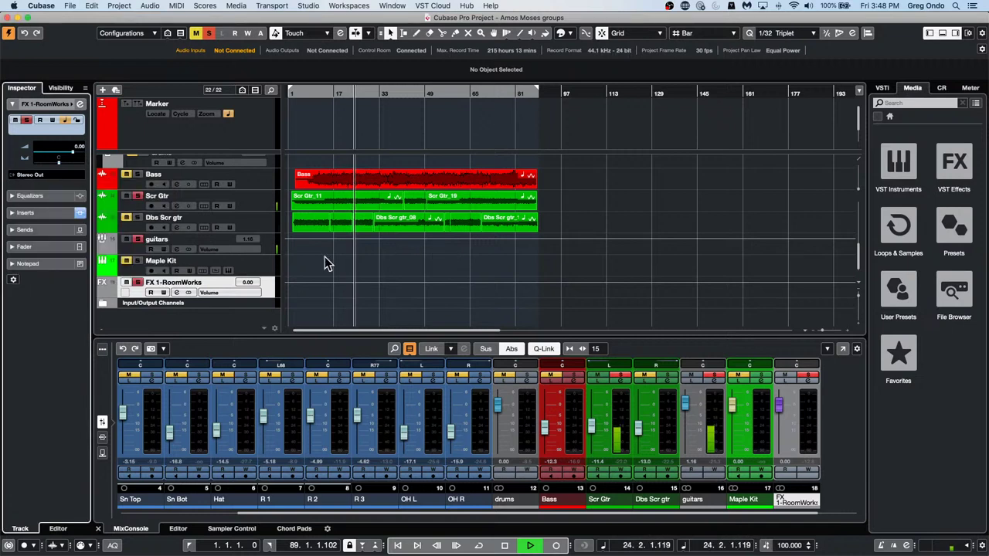
Clear all mute and solo states, and solo the drums group together with the FX 1-RoomWorks channel.
{"action": "left_click", "coordinate": [200, 34]}
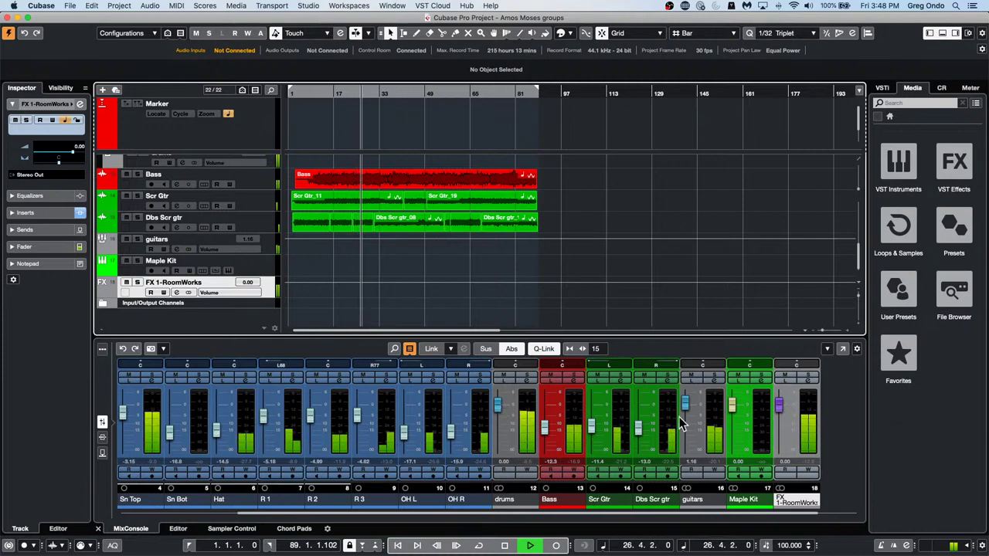
{"action": "left_click", "coordinate": [528, 377]}
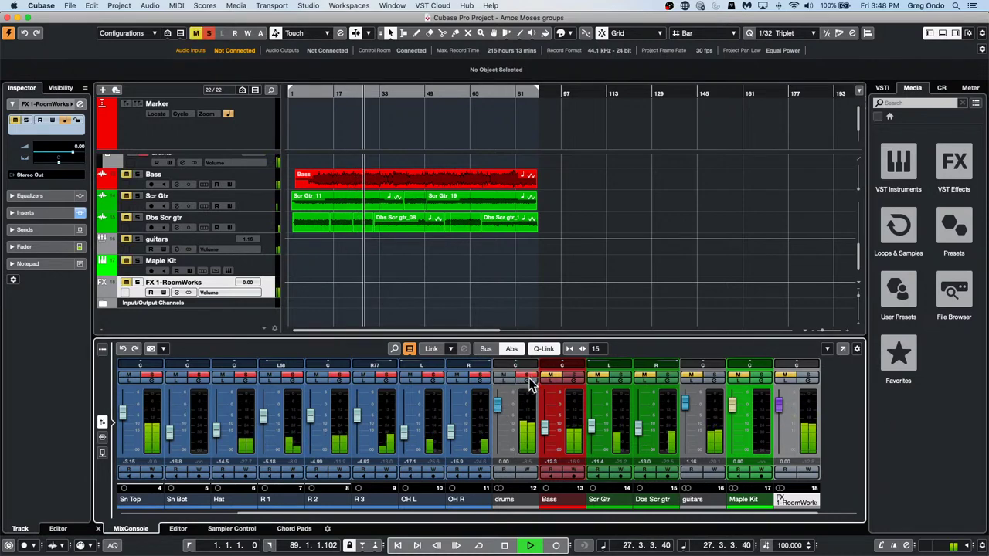
{"action": "left_click", "coordinate": [529, 377]}
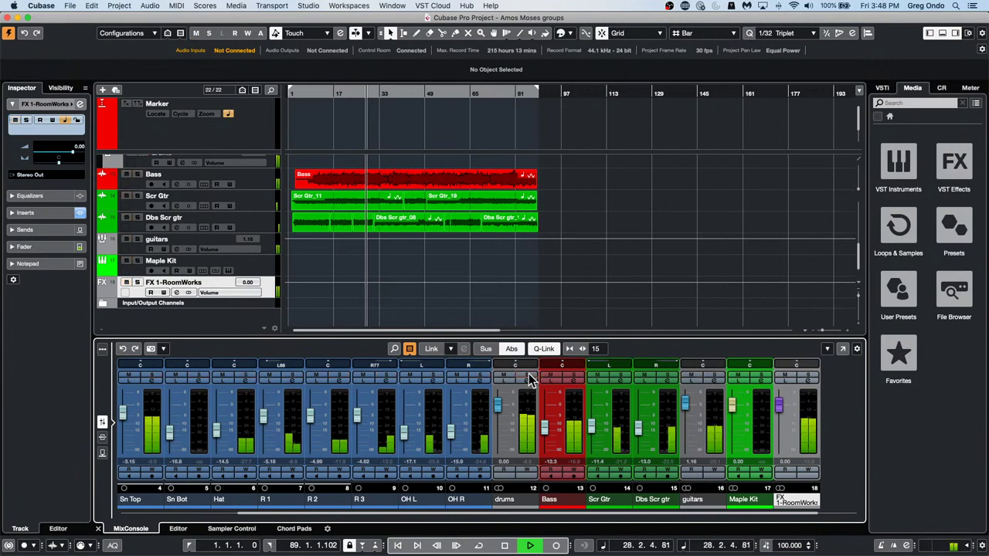
{"action": "left_click", "coordinate": [528, 377]}
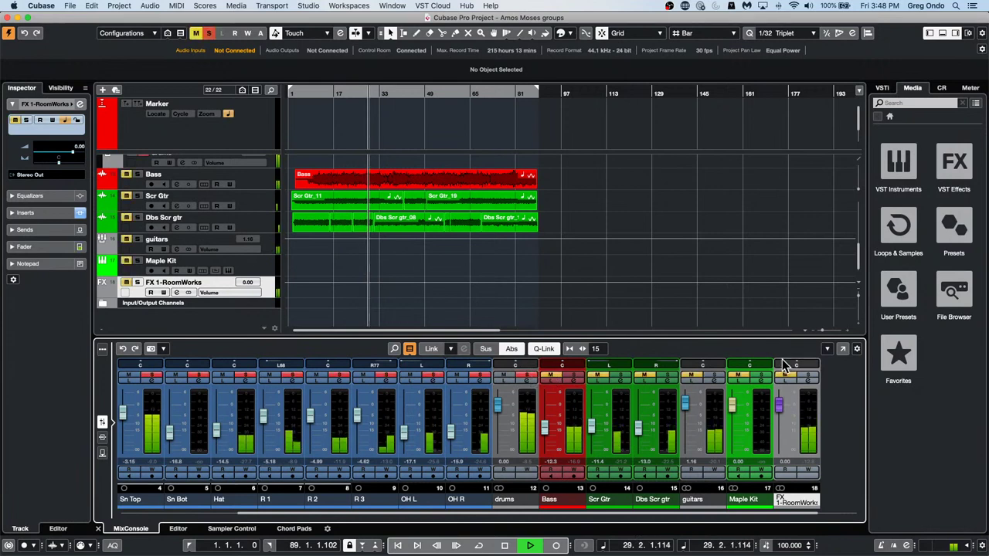
{"action": "left_click", "coordinate": [807, 376]}
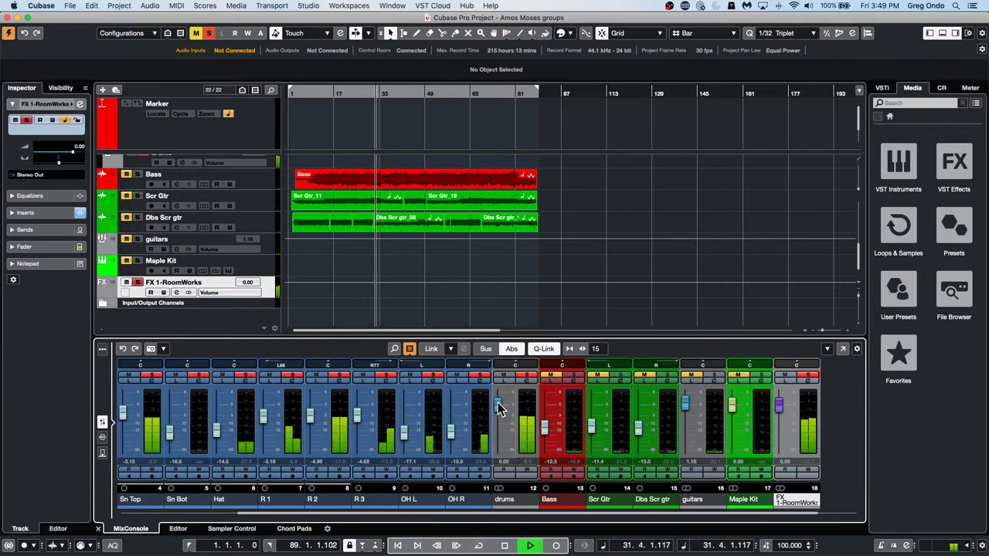
Pull the drums group fader down and bring it back up to about -1.21 dB.
{"action": "left_click_drag", "start_coordinate": [498, 409], "coordinate": [500, 458]}
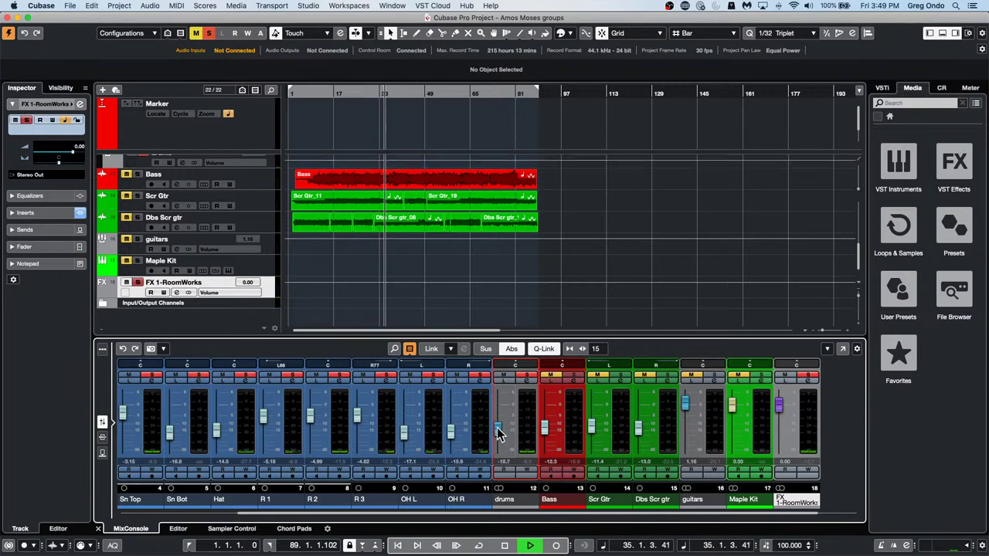
{"action": "left_click_drag", "start_coordinate": [500, 454], "coordinate": [498, 408]}
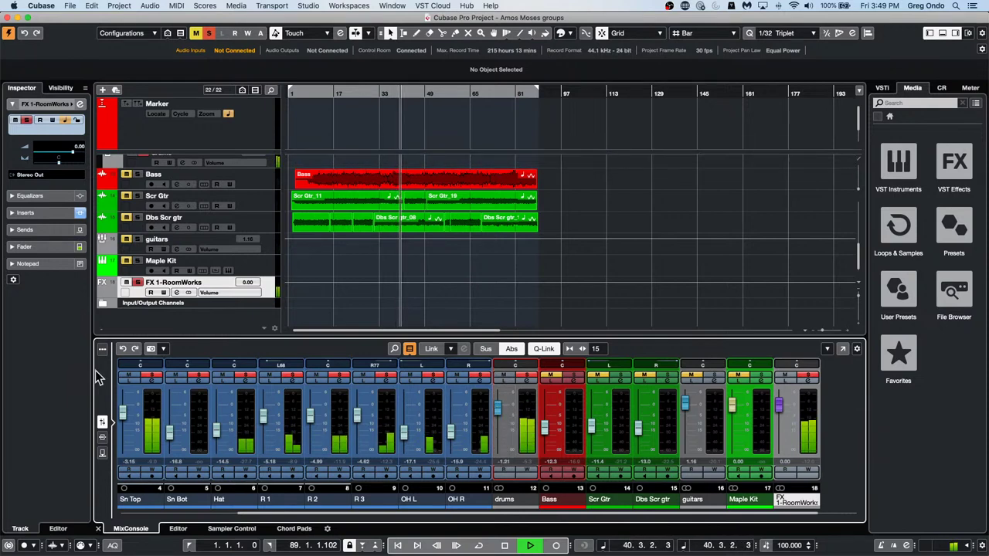
Add a VCA fader controlling all drum channels from Kik through OH R.
{"action": "left_click", "coordinate": [151, 410]}
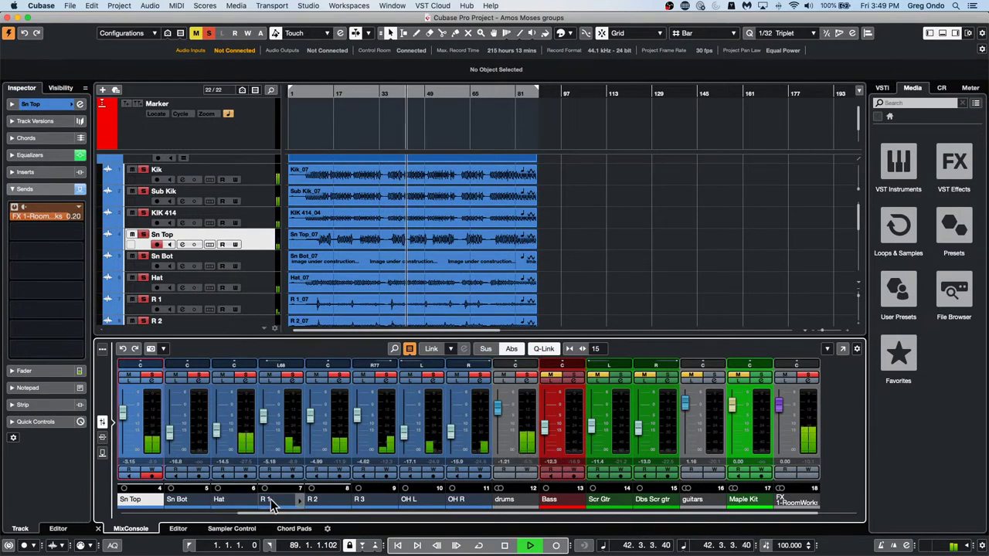
{"action": "left_click_drag", "start_coordinate": [251, 513], "coordinate": [159, 516]}
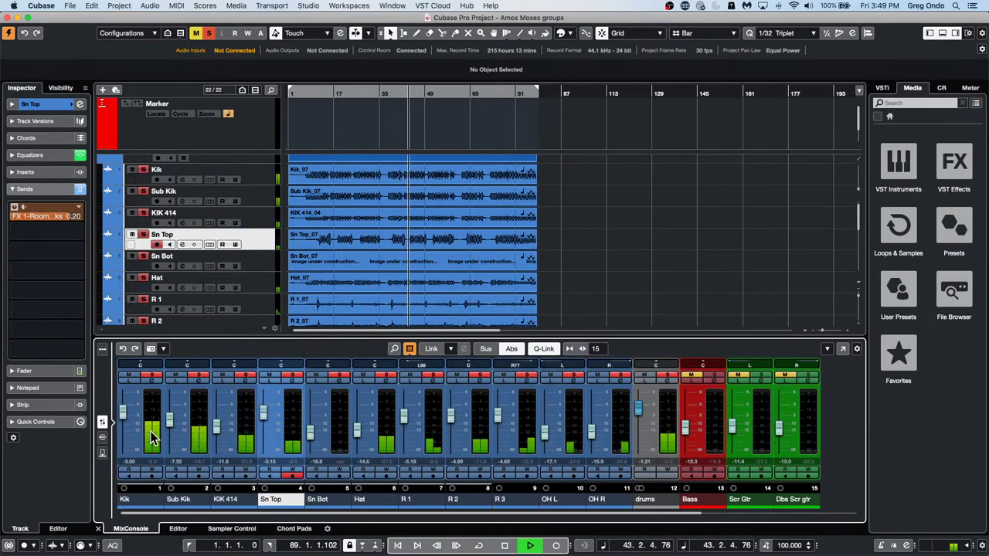
{"action": "left_click", "coordinate": [133, 440]}
{"action": "left_click", "coordinate": [618, 422], "text": "shift"}
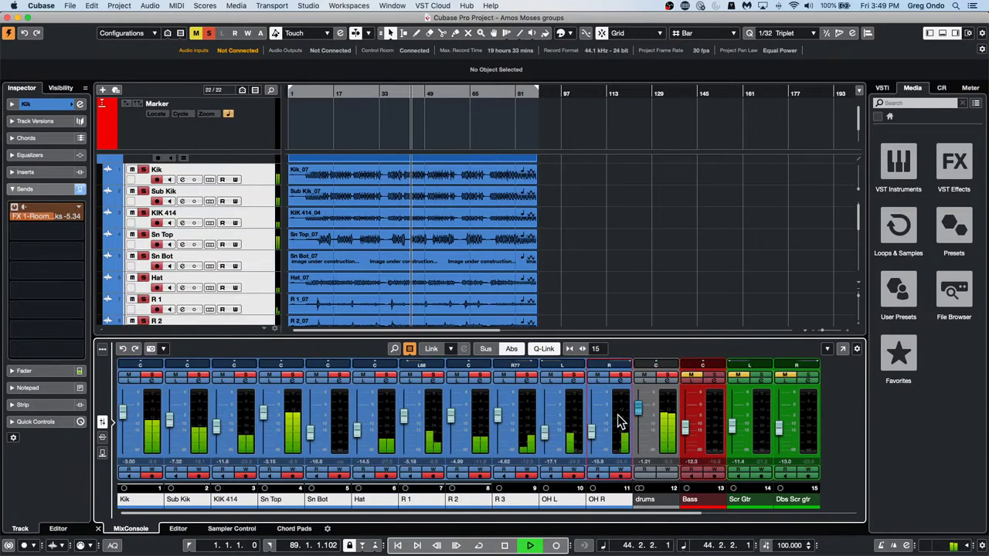
{"action": "right_click", "coordinate": [620, 418]}
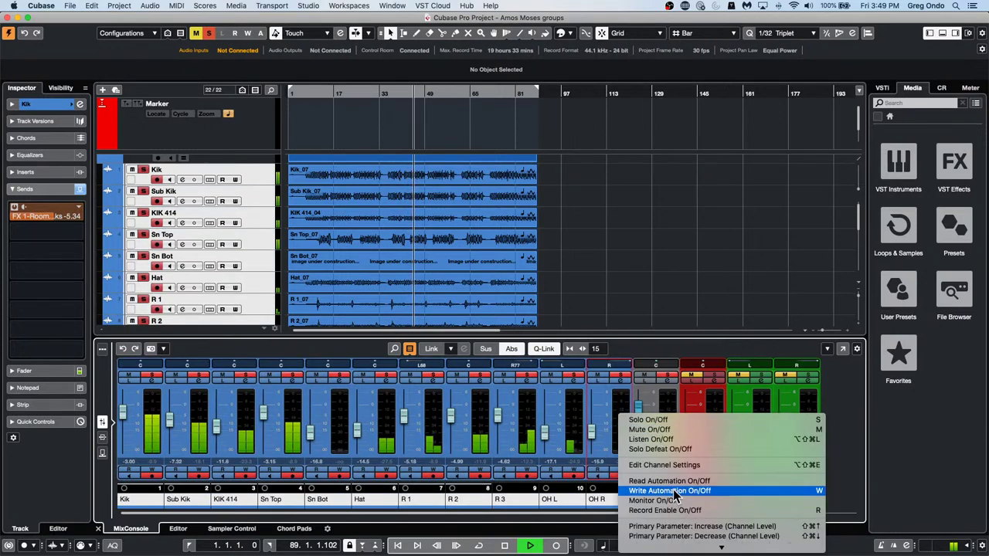
{"action": "mouse_move", "coordinate": [721, 545]}
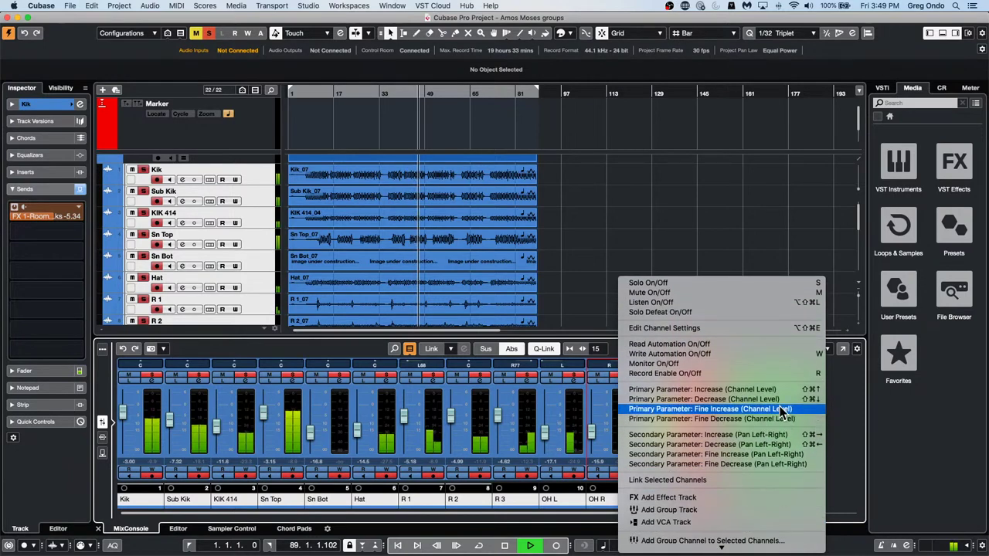
{"action": "right_click", "coordinate": [263, 243]}
{"action": "key", "text": "Escape"}
{"action": "right_click", "coordinate": [261, 244]}
{"action": "mouse_move", "coordinate": [325, 244]}
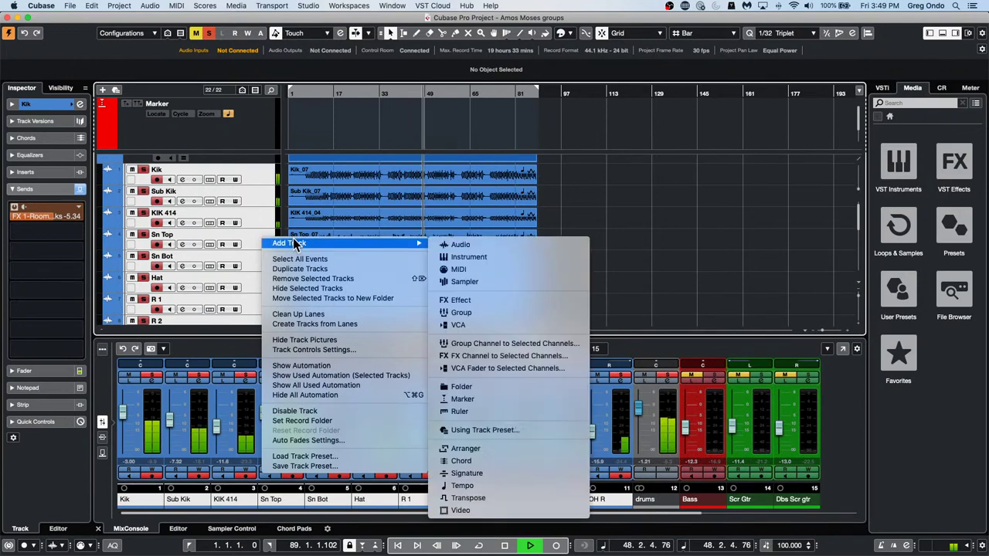
{"action": "left_click", "coordinate": [548, 368]}
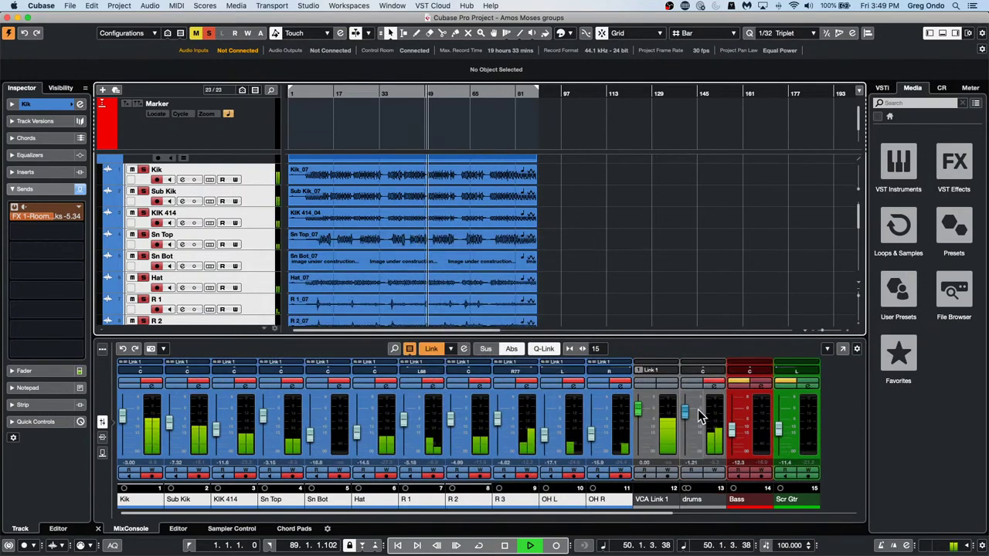
Move the drum channels' VCA fader, leaving it at about 1.15 dB, and stop playback.
{"action": "mouse_move", "coordinate": [639, 418]}
{"action": "left_mouse_down"}
{"action": "mouse_move", "coordinate": [638, 452]}
{"action": "mouse_move", "coordinate": [640, 417]}
{"action": "left_mouse_up"}
{"action": "key", "text": "space"}
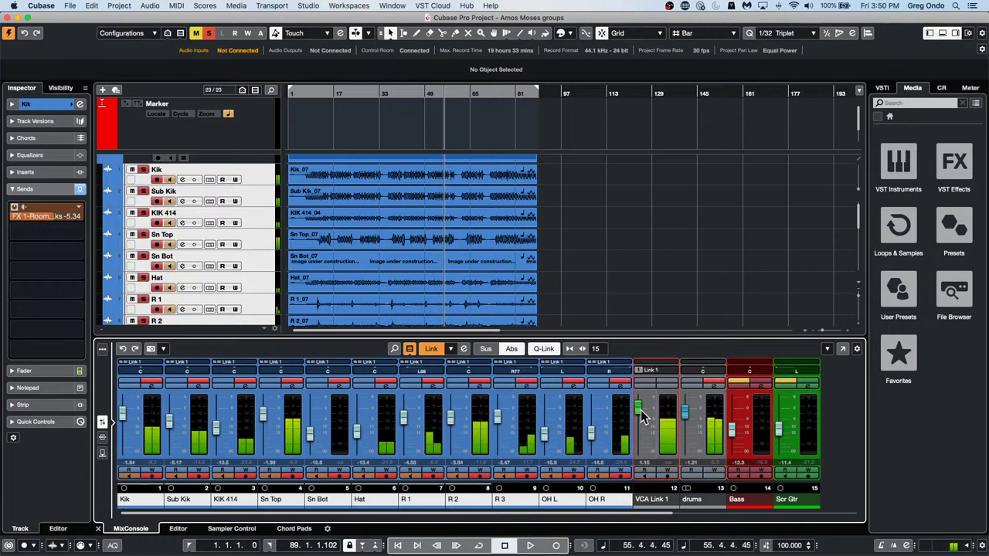
{"action": "left_click", "coordinate": [68, 6]}
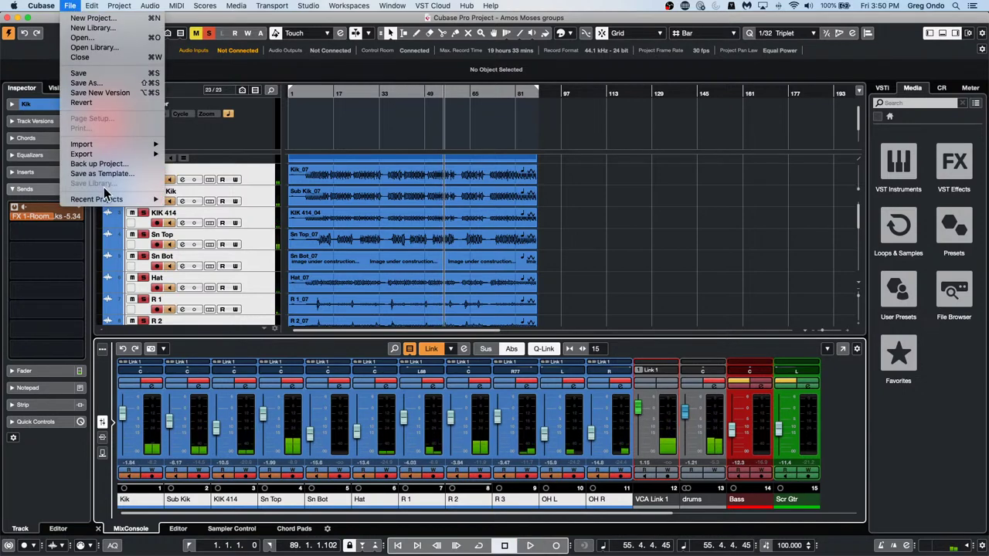
{"action": "left_click", "coordinate": [638, 422]}
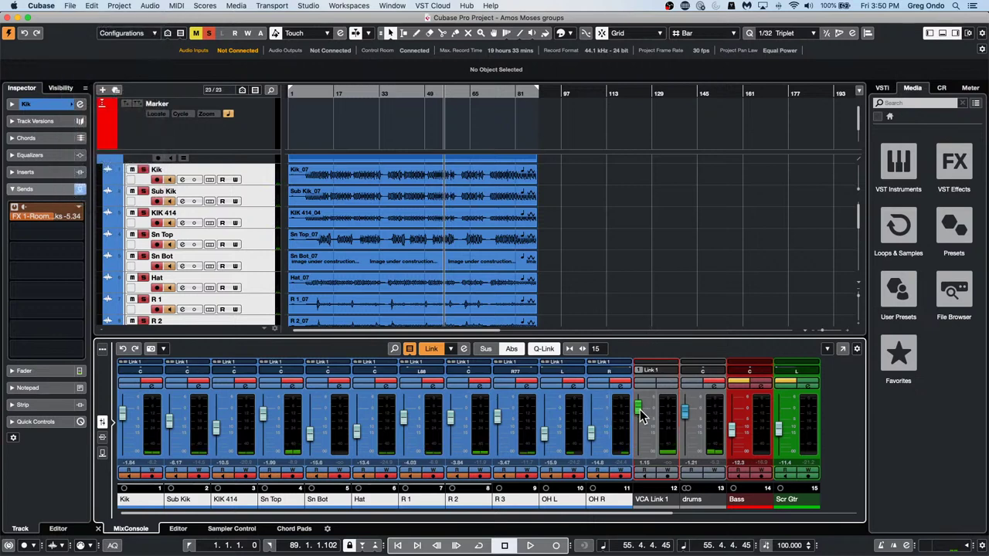
Lower the VCA fader controlling the drum channels to about -3.97 dB.
{"action": "left_click_drag", "start_coordinate": [640, 408], "coordinate": [642, 420]}
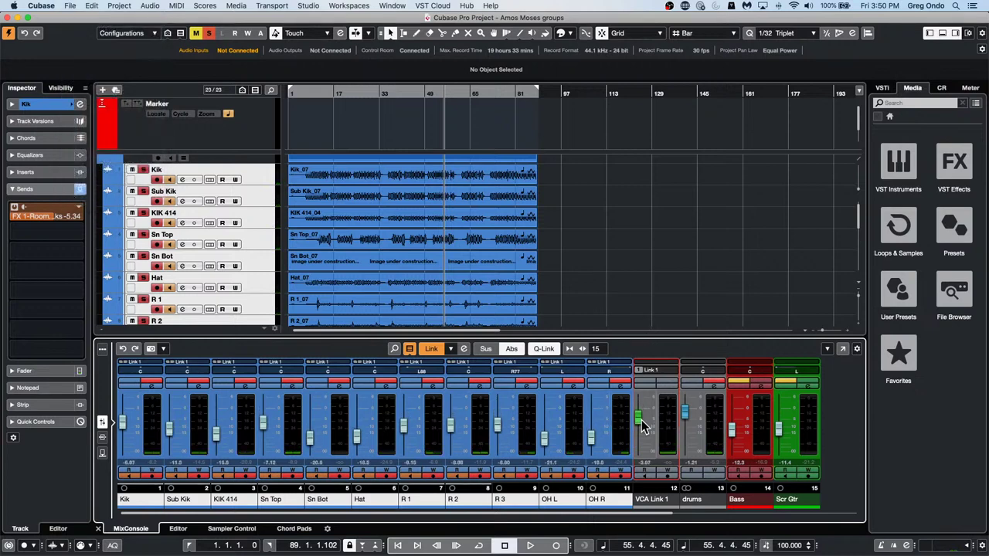
{"action": "left_click", "coordinate": [66, 6]}
{"action": "mouse_move", "coordinate": [80, 199]}
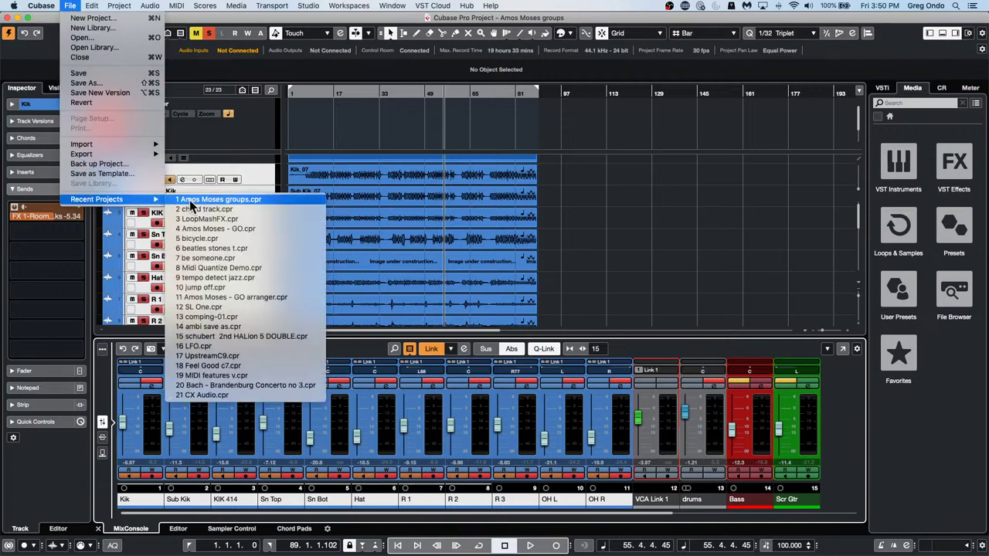
{"action": "left_click", "coordinate": [327, 135]}
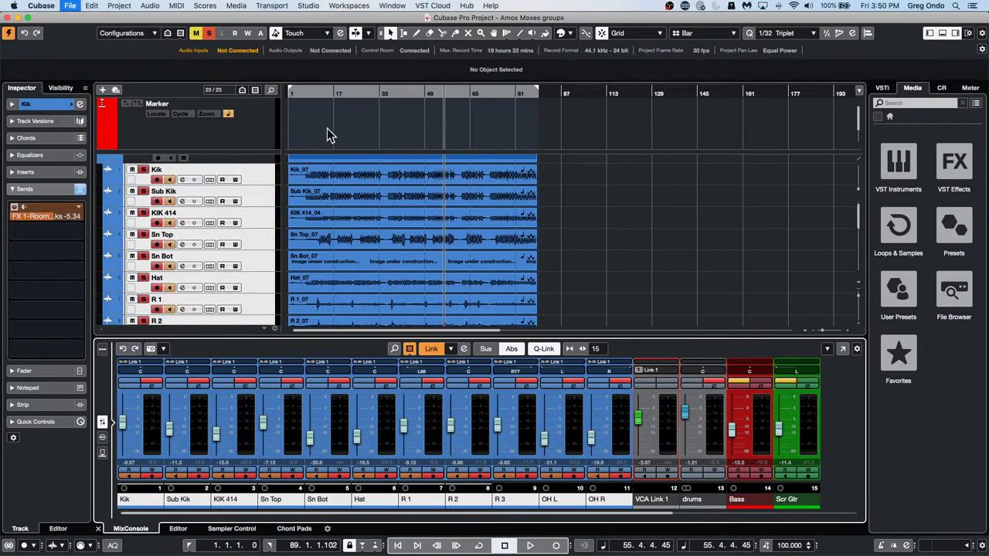
Start opening another project and browse to the If I Ever Lose My Faith folder inside Projects.
{"action": "key", "text": "super+o"}
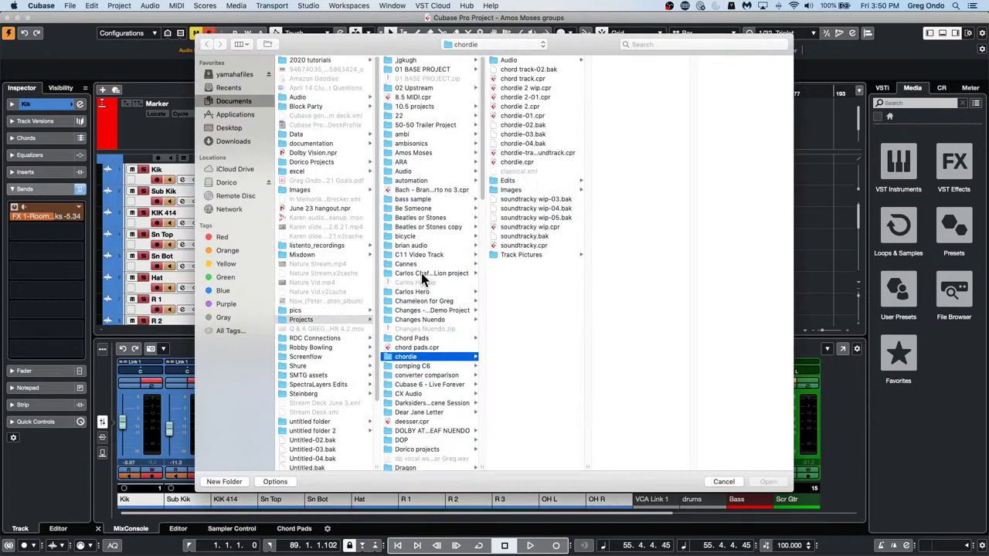
{"action": "scroll", "coordinate": [421, 275], "scroll_direction": "down", "scroll_amount": 5}
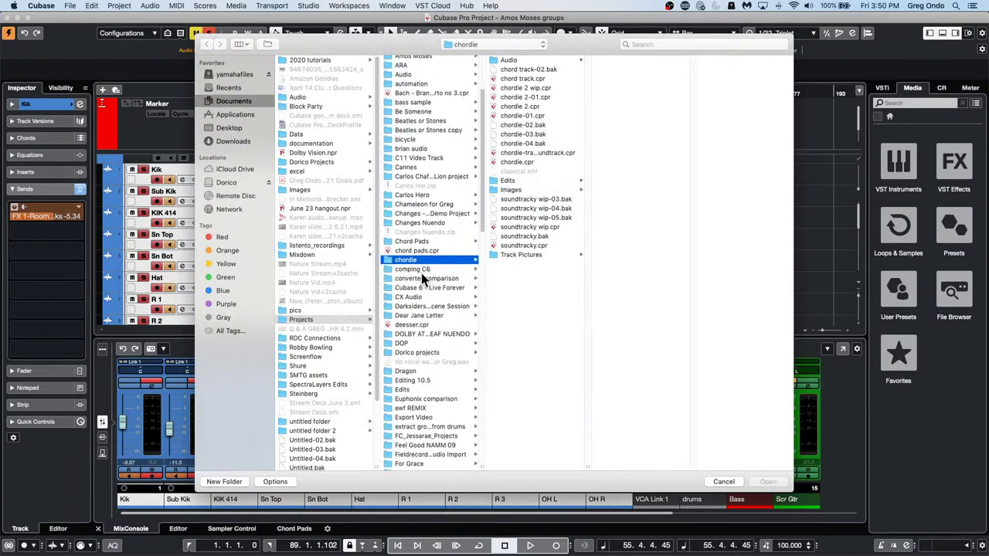
{"action": "scroll", "coordinate": [423, 278], "scroll_direction": "down", "scroll_amount": 2}
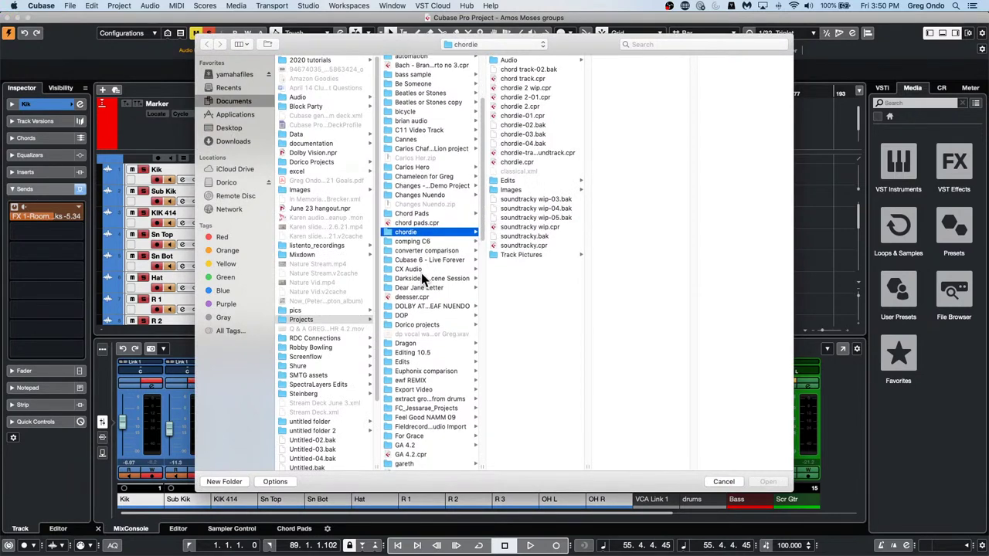
{"action": "scroll", "coordinate": [421, 279], "scroll_direction": "down", "scroll_amount": 3}
{"action": "scroll", "coordinate": [421, 279], "scroll_direction": "down", "scroll_amount": 3}
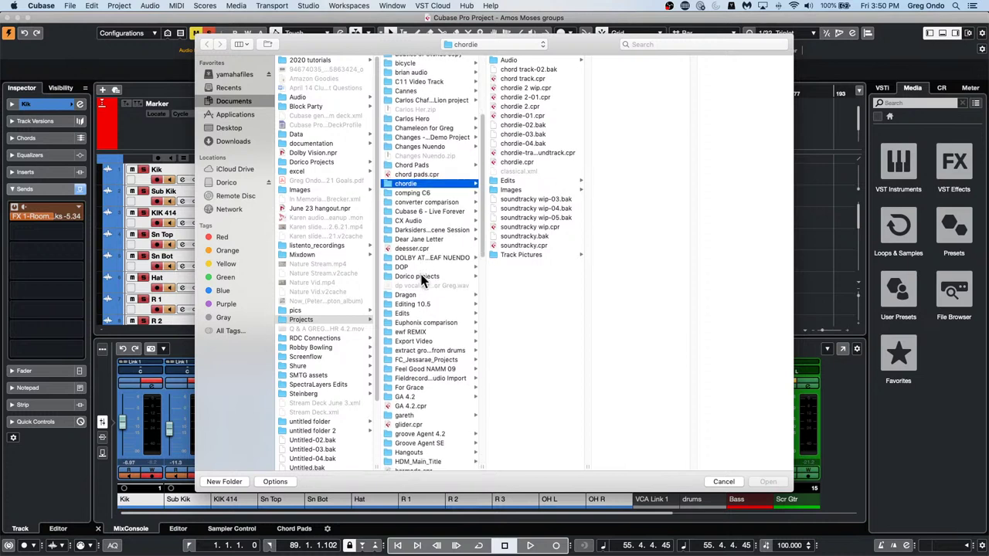
{"action": "scroll", "coordinate": [423, 280], "scroll_direction": "down", "scroll_amount": 4}
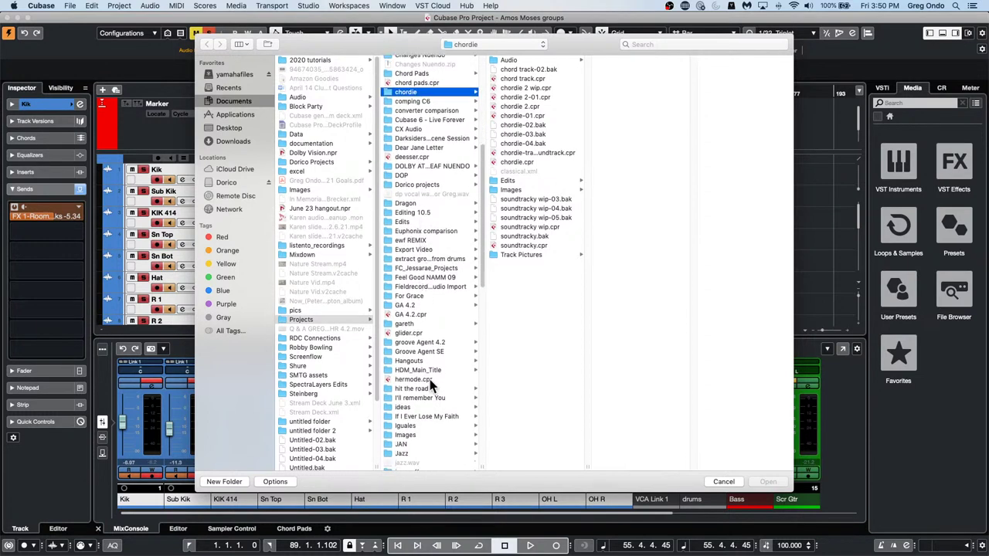
{"action": "left_click", "coordinate": [432, 417]}
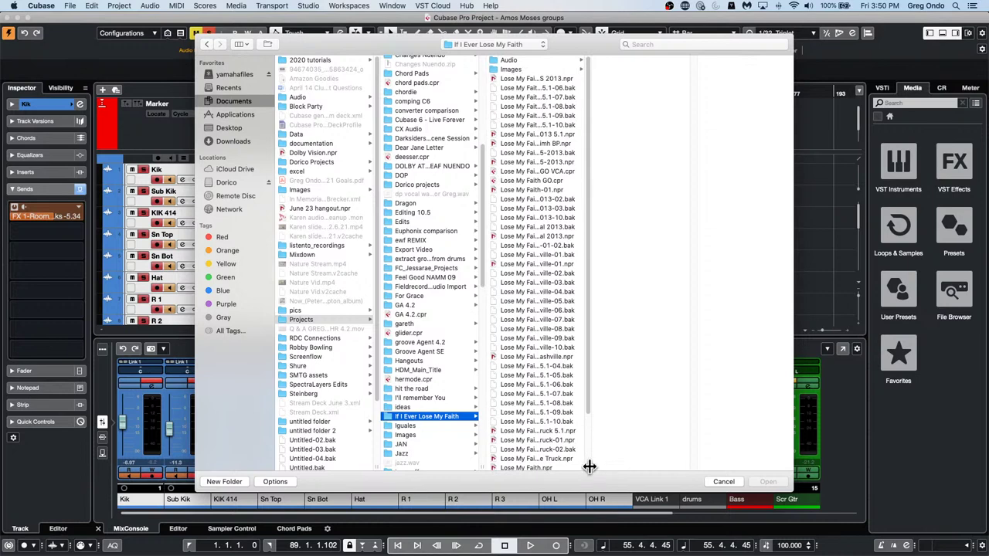
Open the project Lose My Faith GO VCA.cpr from the folder and activate it.
{"action": "left_click_drag", "start_coordinate": [589, 466], "coordinate": [690, 460]}
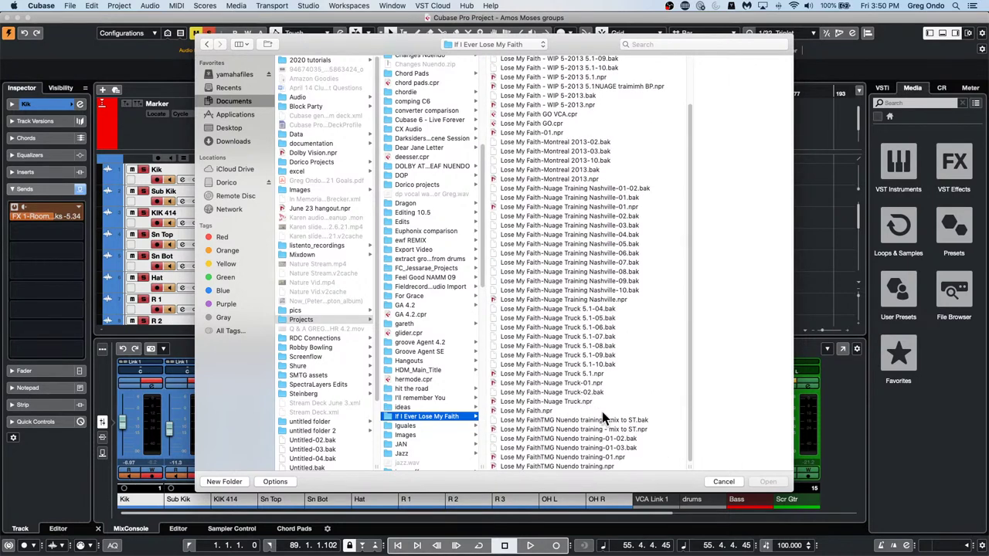
{"action": "scroll", "coordinate": [599, 397], "scroll_direction": "up", "scroll_amount": 1}
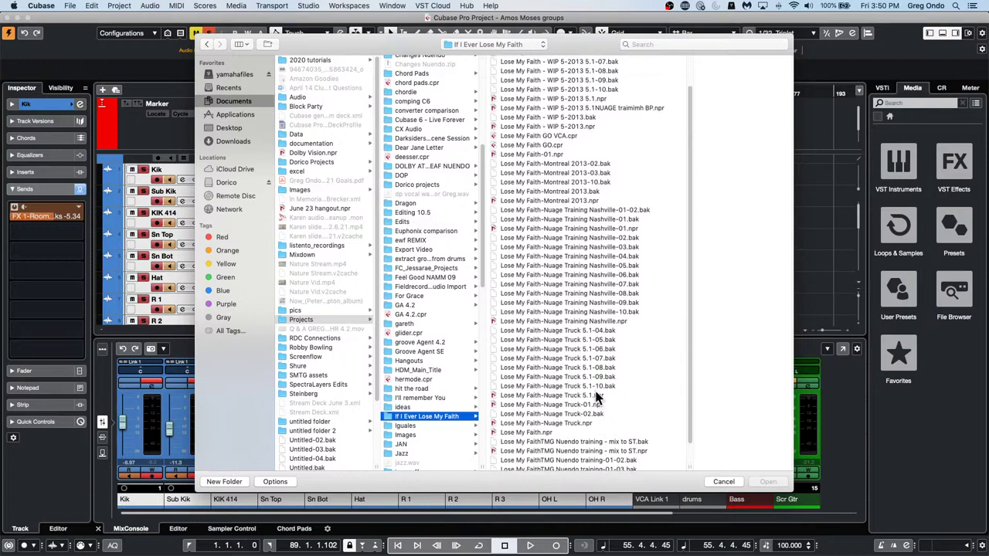
{"action": "double_click", "coordinate": [552, 135]}
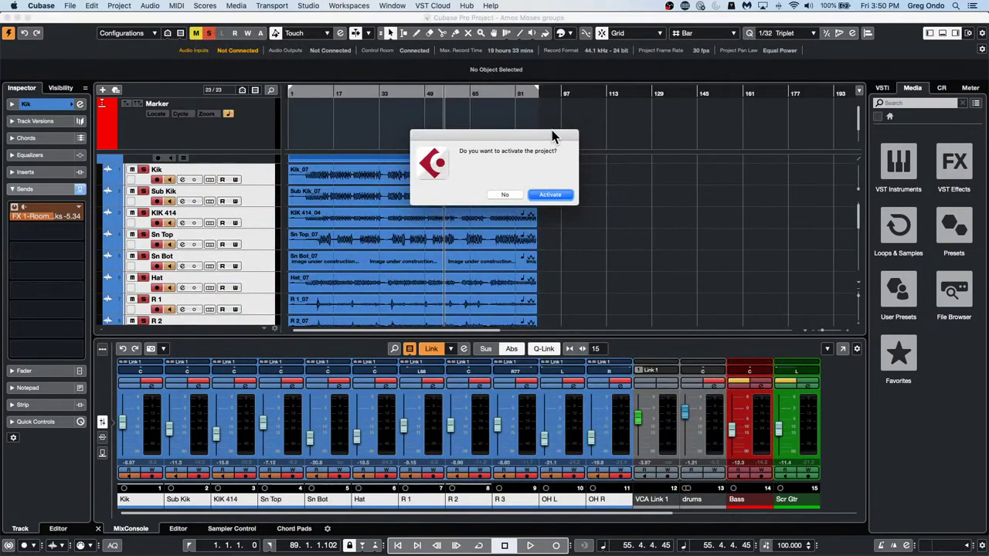
{"action": "left_click", "coordinate": [557, 194]}
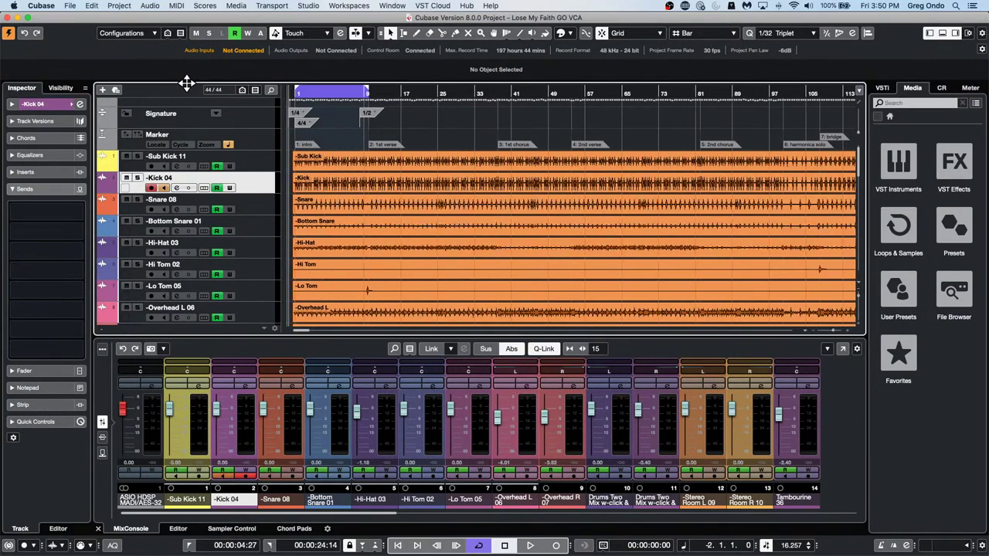
Start playback and add a VCA fader controlling all drum channels from Sub Kick 11 through Stereo Room R 10.
{"action": "key", "text": "space"}
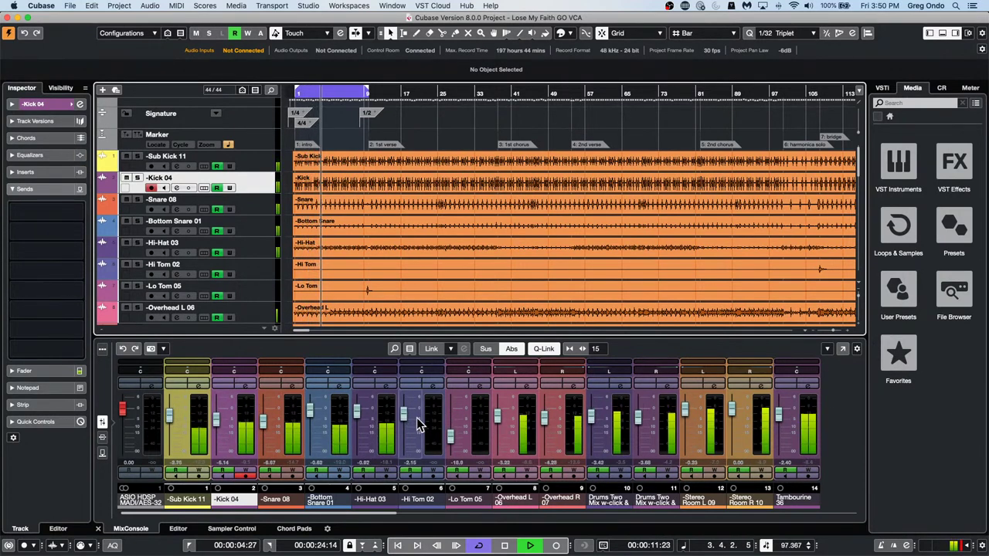
{"action": "left_click", "coordinate": [193, 435]}
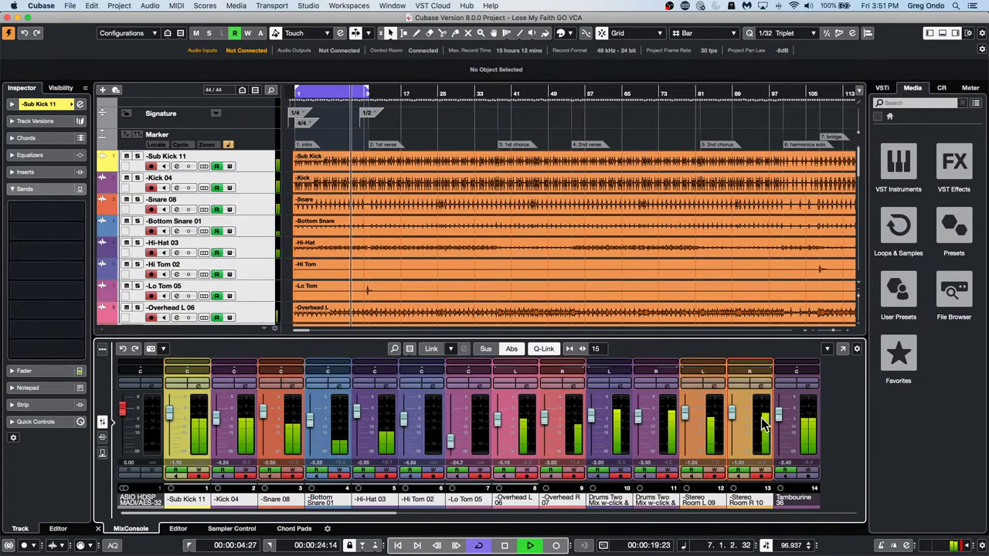
{"action": "right_click", "coordinate": [249, 221]}
{"action": "mouse_move", "coordinate": [293, 226]}
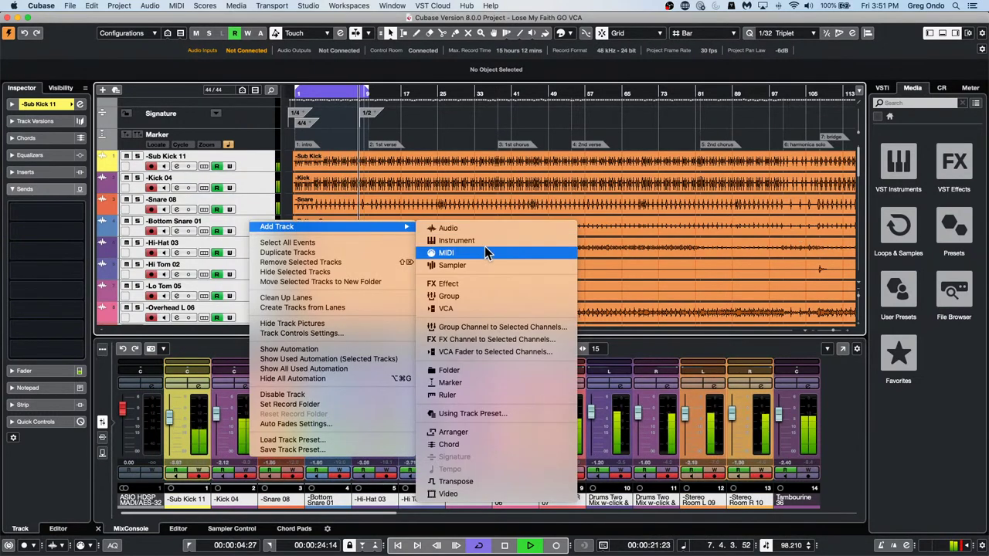
{"action": "left_click", "coordinate": [541, 350]}
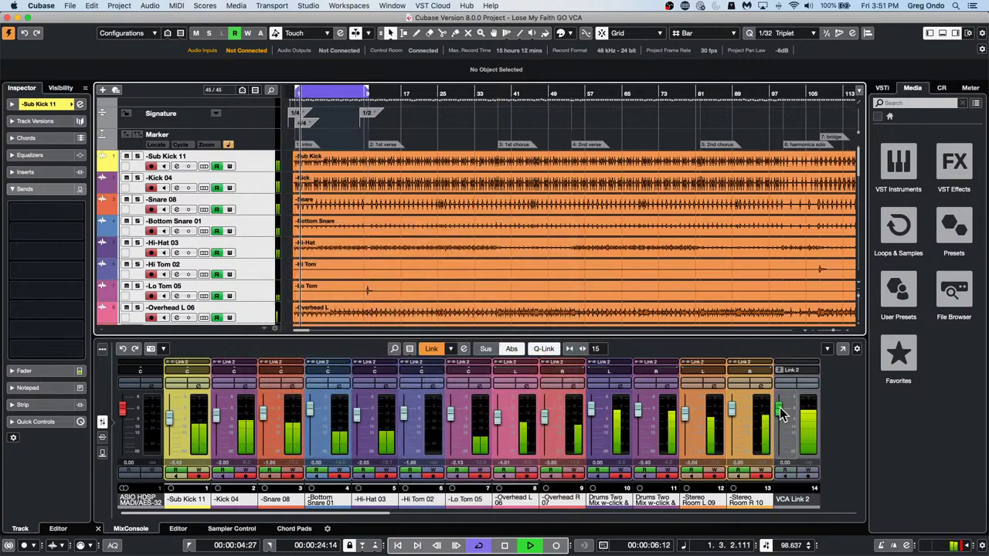
Lower the new VCA fader to about -1.63 dB, then enable automation writing on it and record a fader ride during playback.
{"action": "mouse_move", "coordinate": [780, 407]}
{"action": "left_mouse_down"}
{"action": "mouse_move", "coordinate": [780, 429]}
{"action": "mouse_move", "coordinate": [781, 412]}
{"action": "left_mouse_up"}
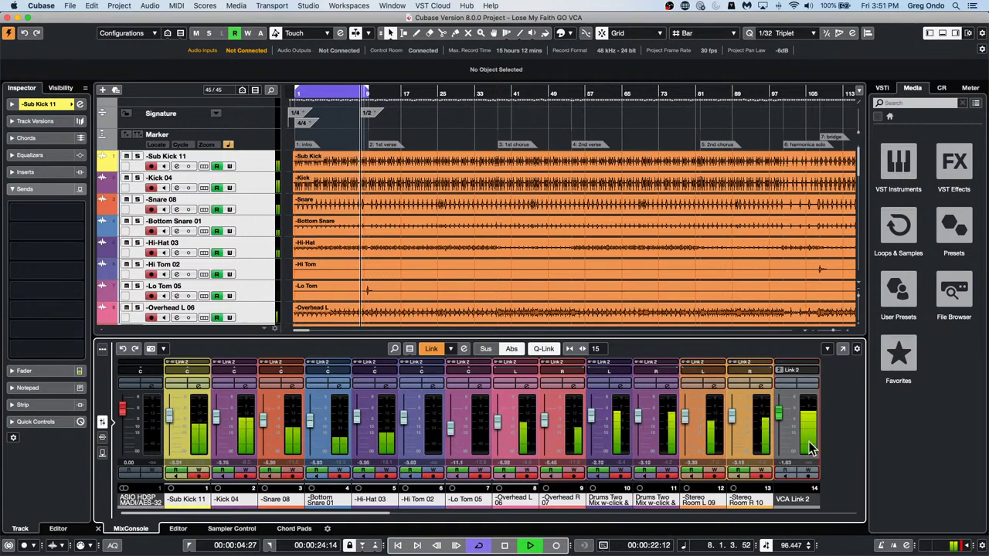
{"action": "left_click", "coordinate": [812, 472]}
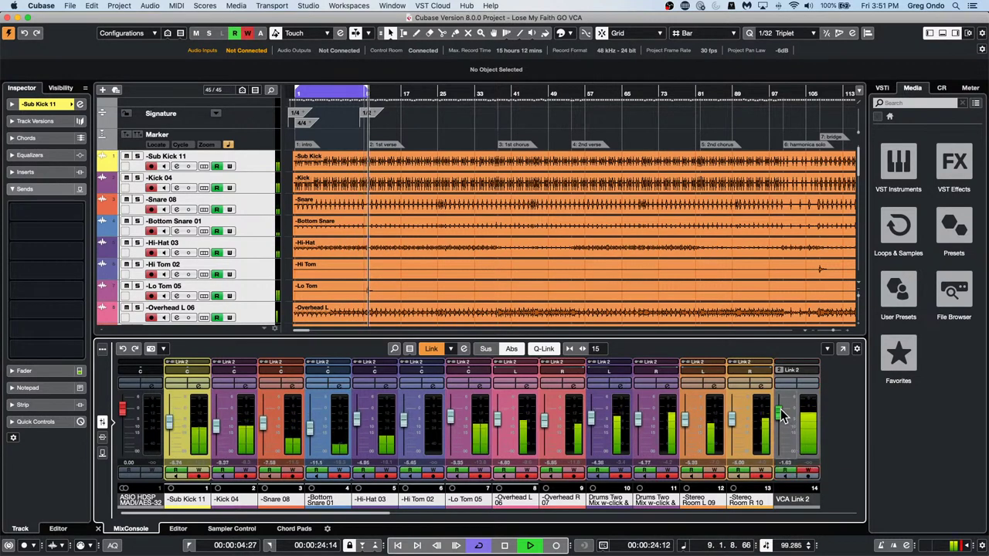
{"action": "mouse_move", "coordinate": [778, 408]}
{"action": "left_mouse_down"}
{"action": "mouse_move", "coordinate": [777, 434]}
{"action": "mouse_move", "coordinate": [779, 418]}
{"action": "left_mouse_up"}
{"action": "key", "text": "space"}
Show the Sub Kick 11 volume automation, enlarge its lane and examine the curve over the first bars.
{"action": "left_click", "coordinate": [104, 171]}
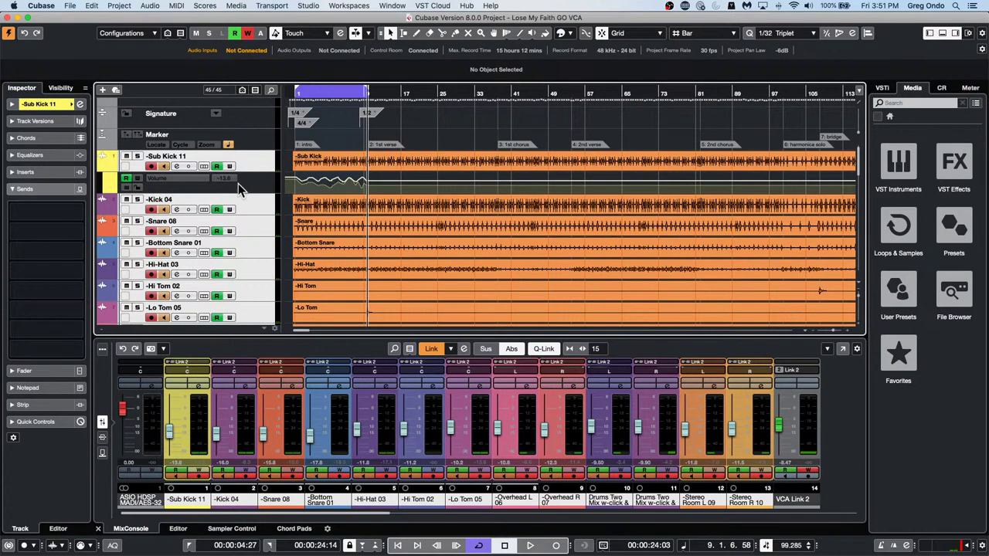
{"action": "left_click_drag", "start_coordinate": [246, 193], "coordinate": [244, 232]}
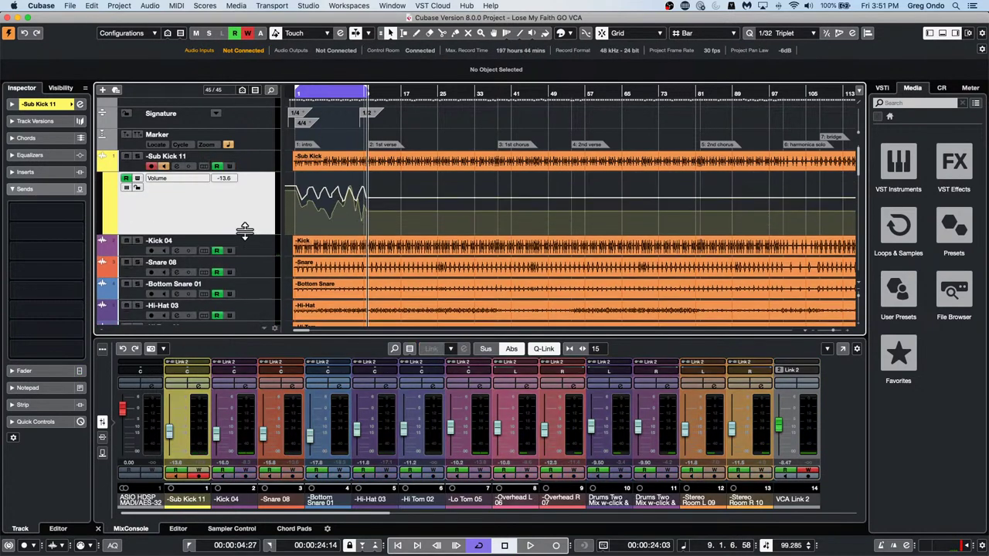
{"action": "left_click_drag", "start_coordinate": [292, 98], "coordinate": [296, 162]}
{"action": "right_click", "coordinate": [316, 94]}
{"action": "left_click", "coordinate": [621, 217]}
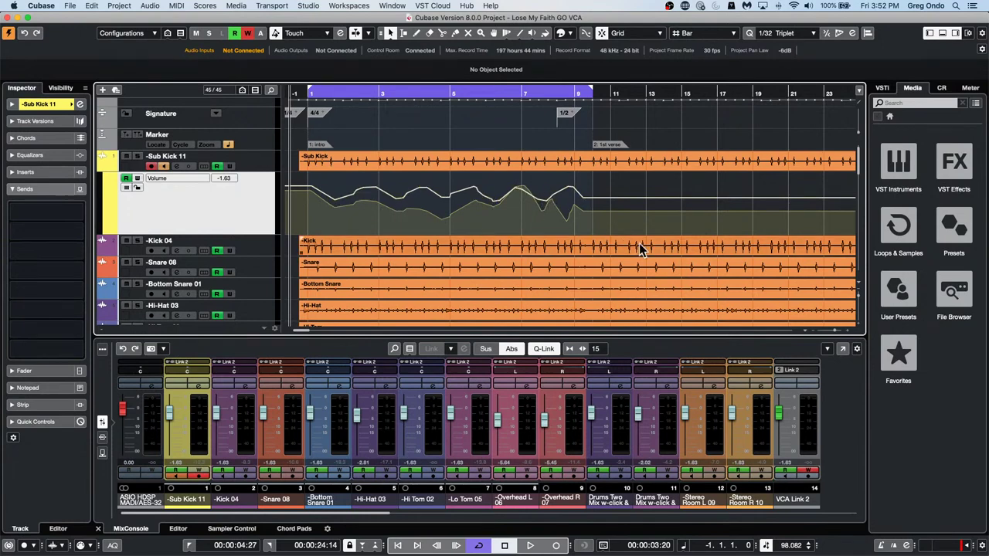
Combine the automation of the VCA fader with that of its linked drum channels.
{"action": "left_click", "coordinate": [814, 370]}
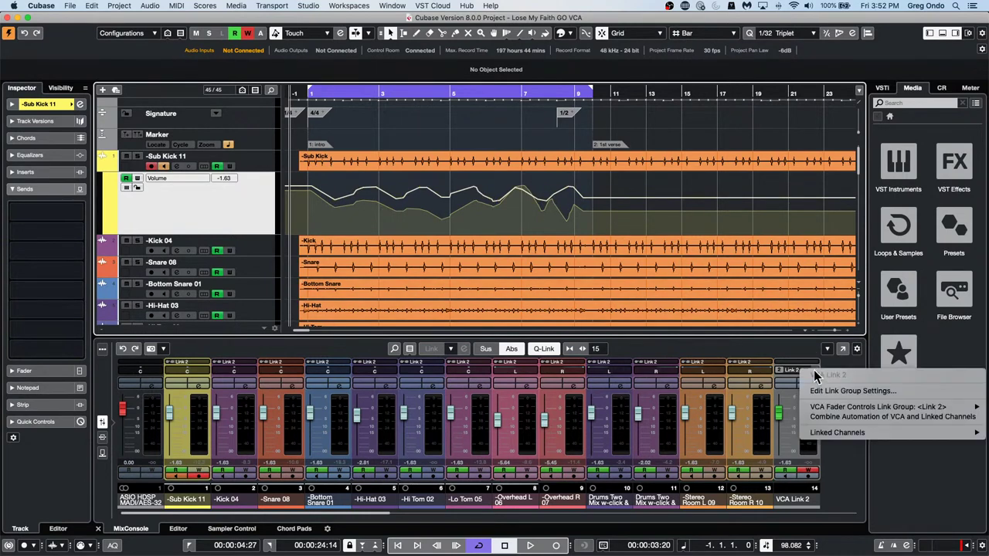
{"action": "mouse_move", "coordinate": [846, 408]}
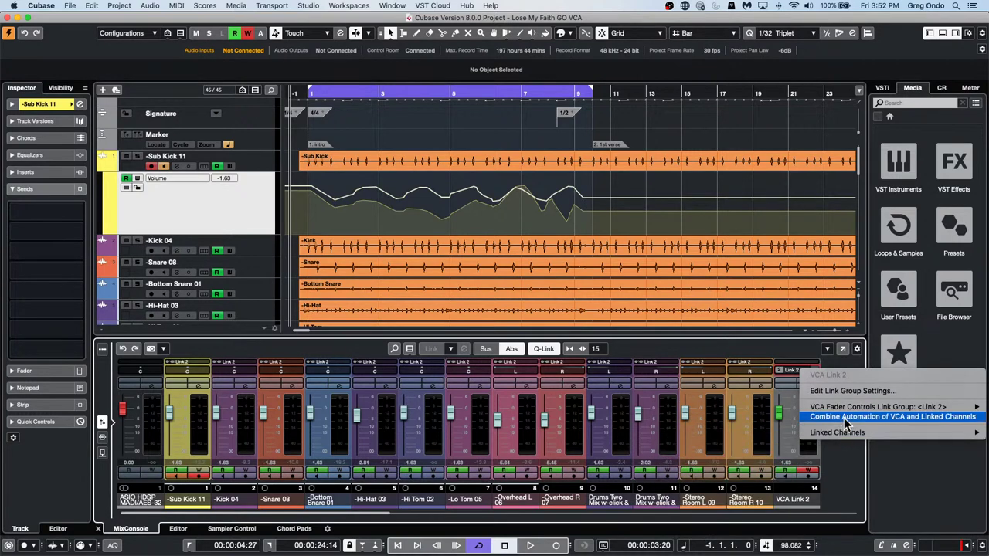
{"action": "left_click", "coordinate": [845, 421]}
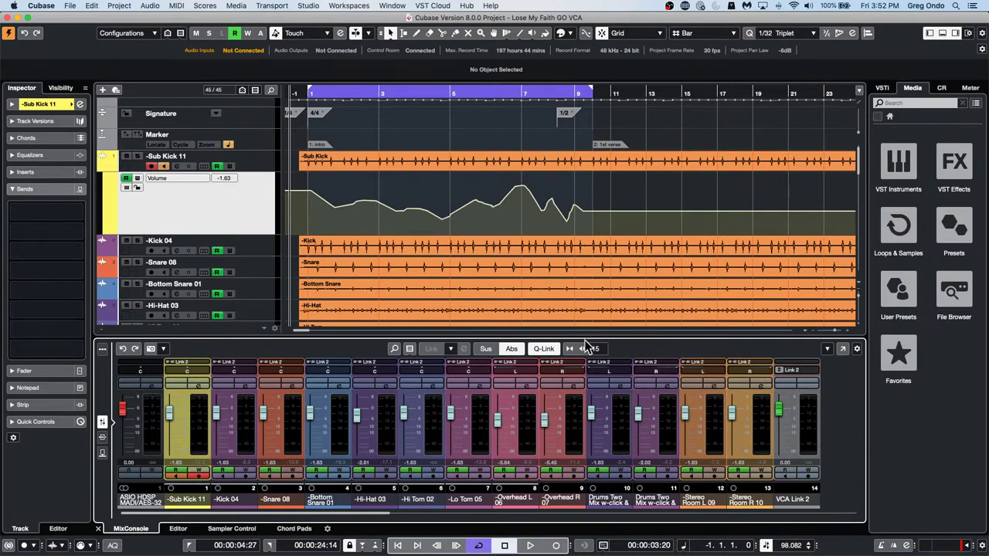
{"action": "mouse_move", "coordinate": [502, 207]}
{"action": "mouse_move", "coordinate": [578, 214]}
Open the recent project jump off.cpr and activate it.
{"action": "left_click", "coordinate": [70, 6]}
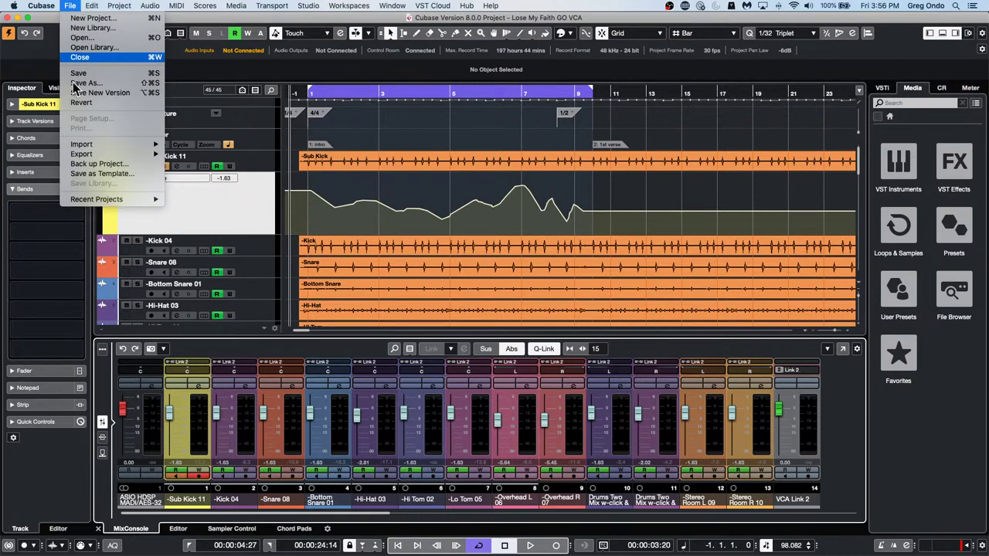
{"action": "mouse_move", "coordinate": [101, 199]}
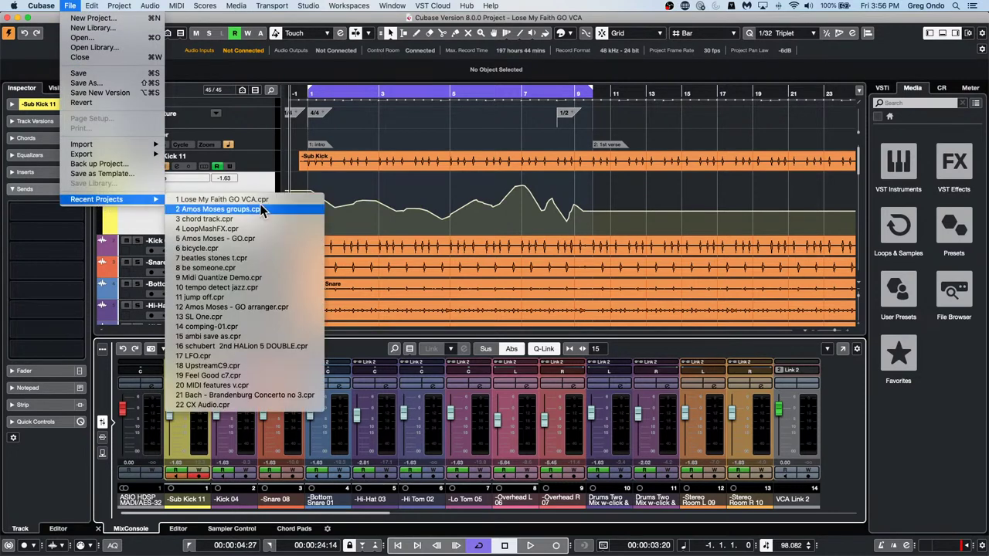
{"action": "left_click", "coordinate": [247, 297]}
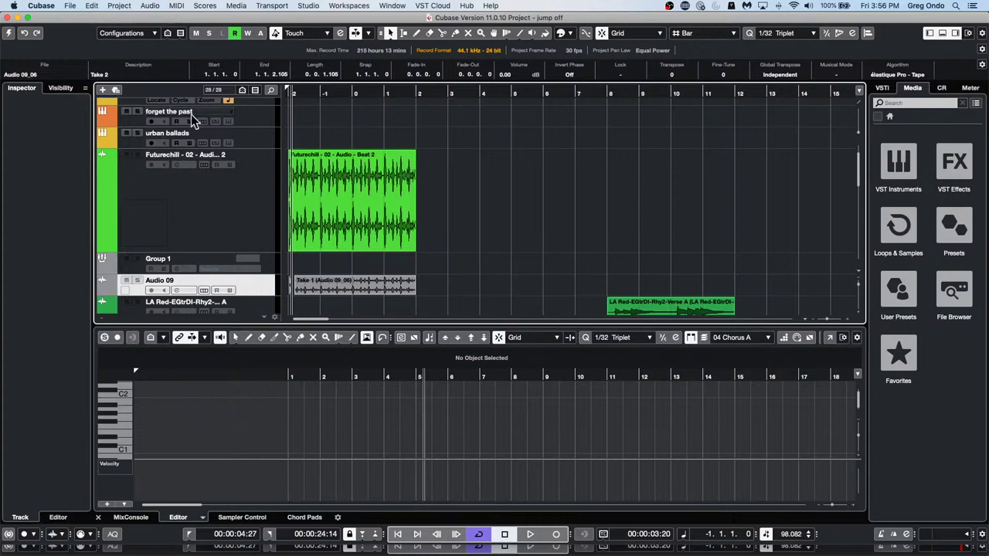
{"action": "left_click", "coordinate": [8, 33]}
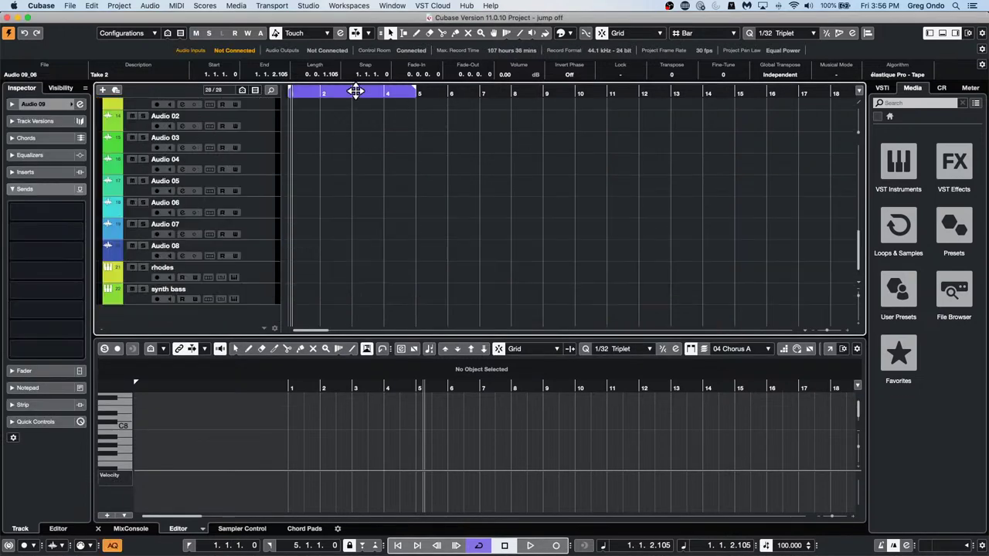
Open the 04 Chorus A part on the E.Piano track for note editing.
{"action": "left_click_drag", "start_coordinate": [355, 91], "coordinate": [357, 70]}
{"action": "scroll", "coordinate": [452, 193], "scroll_direction": "up", "scroll_amount": 1}
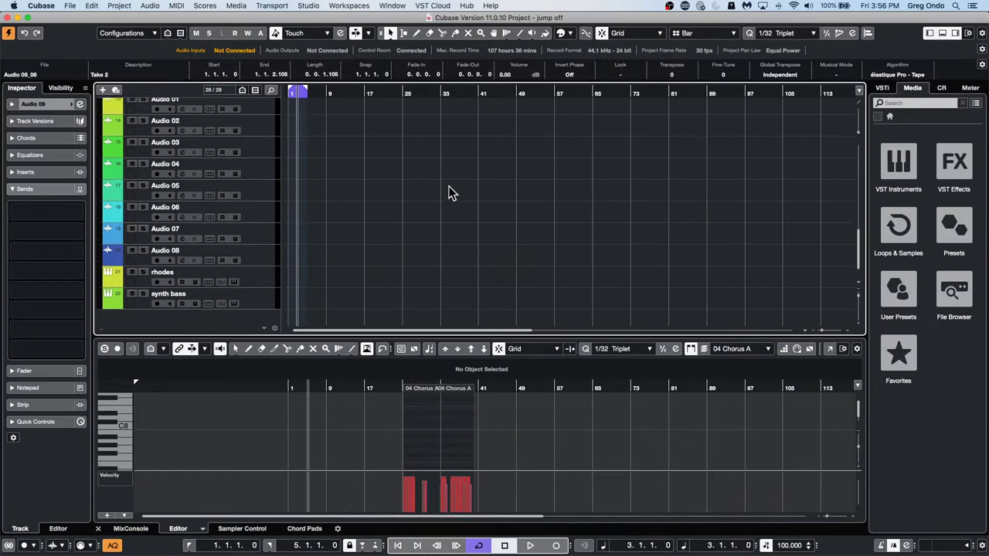
{"action": "scroll", "coordinate": [452, 193], "scroll_direction": "down", "scroll_amount": 5}
{"action": "left_click", "coordinate": [452, 251]}
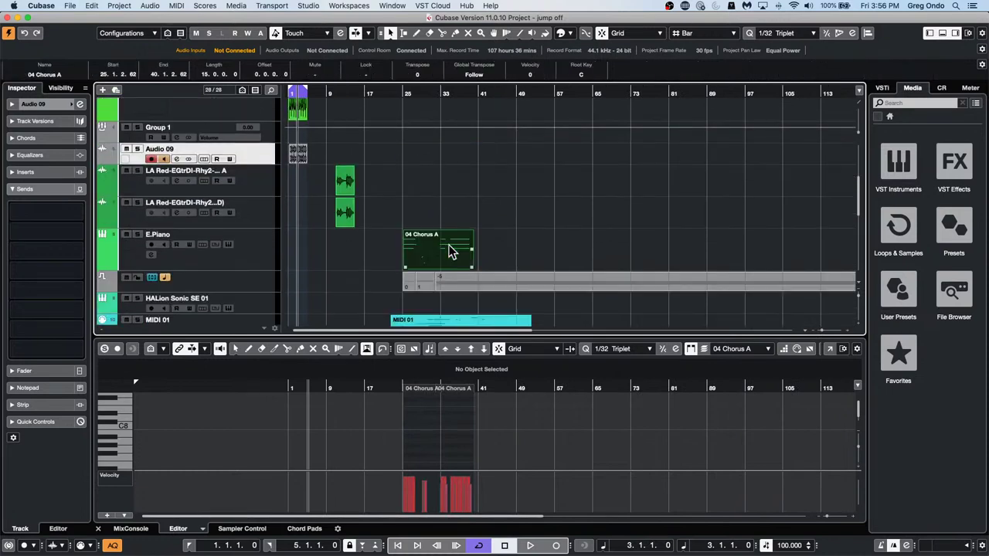
{"action": "double_click", "coordinate": [452, 251]}
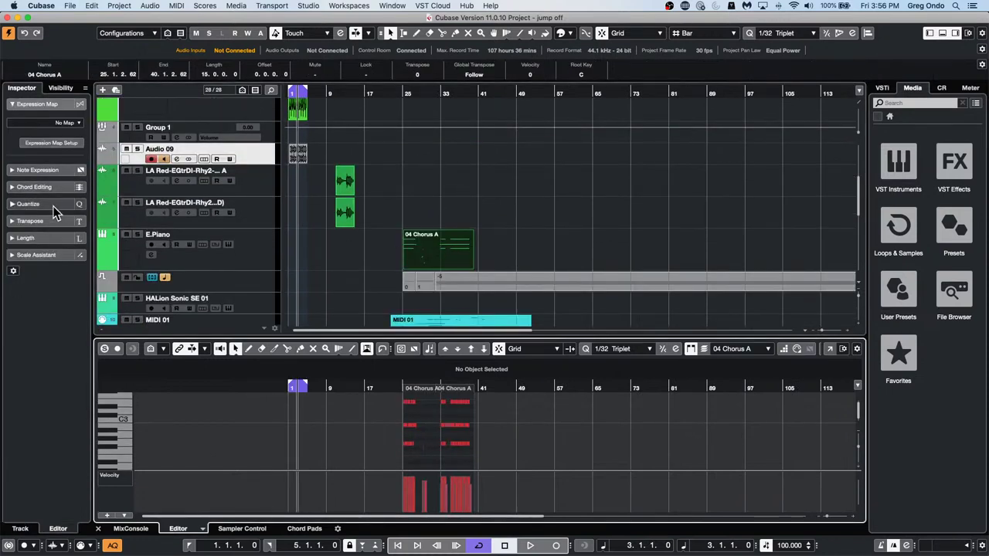
Set the E.Piano track's MIDI Modifiers velocity shift to 4 and expand the Random 1 settings.
{"action": "left_click", "coordinate": [244, 261]}
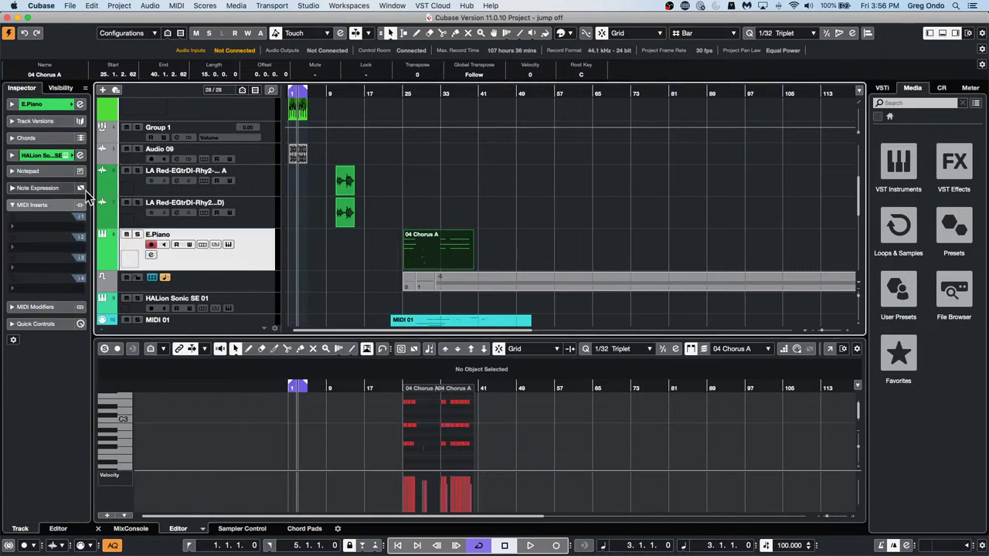
{"action": "left_click", "coordinate": [51, 305]}
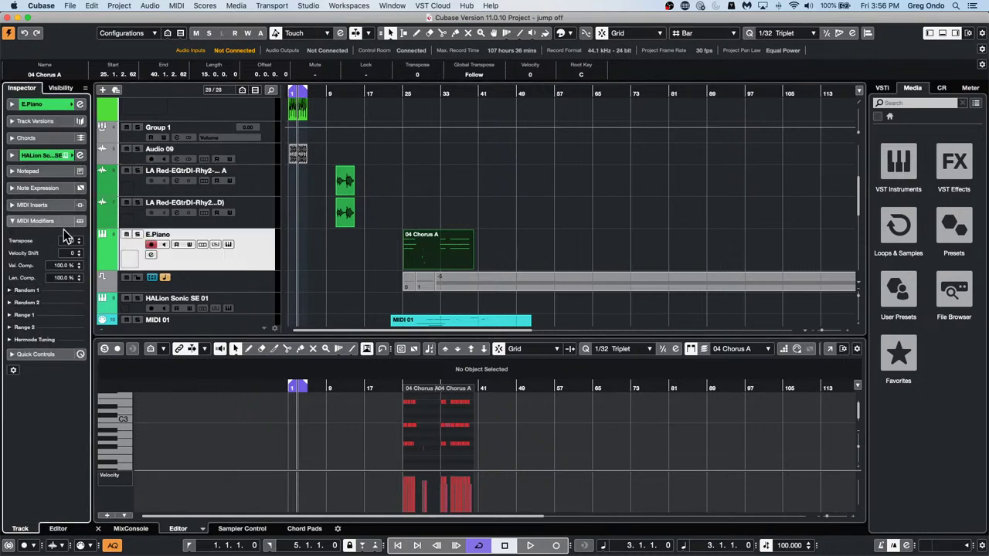
{"action": "left_click", "coordinate": [78, 255]}
{"action": "left_click", "coordinate": [78, 255]}
{"action": "left_click", "coordinate": [78, 250]}
{"action": "left_click", "coordinate": [78, 250]}
{"action": "left_click", "coordinate": [78, 251]}
{"action": "left_click", "coordinate": [78, 251]}
{"action": "left_click", "coordinate": [78, 251]}
{"action": "left_click", "coordinate": [78, 251]}
{"action": "left_click", "coordinate": [10, 291]}
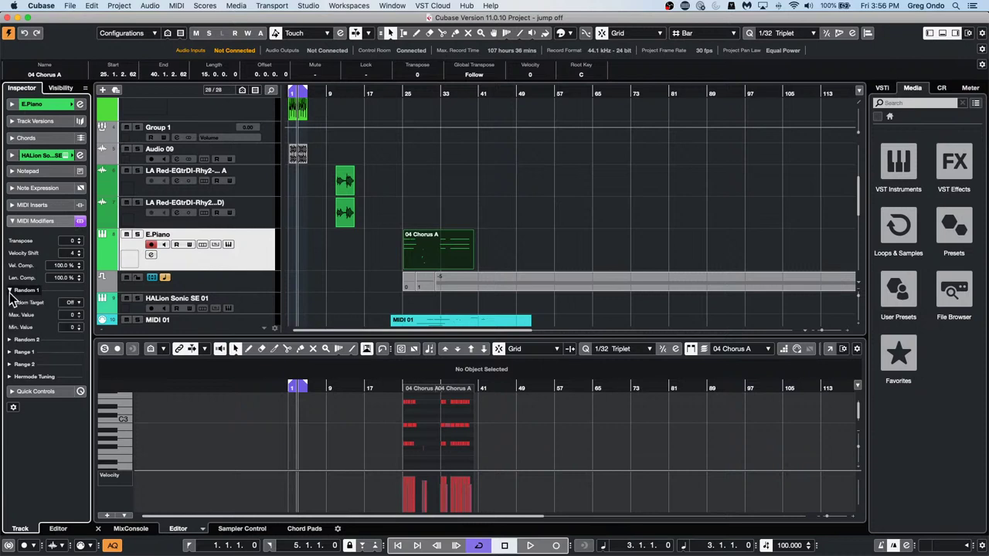
Set the Random 1 target to Velocity on the E.Piano track, with both the maximum and minimum values at 13.
{"action": "left_click", "coordinate": [71, 302]}
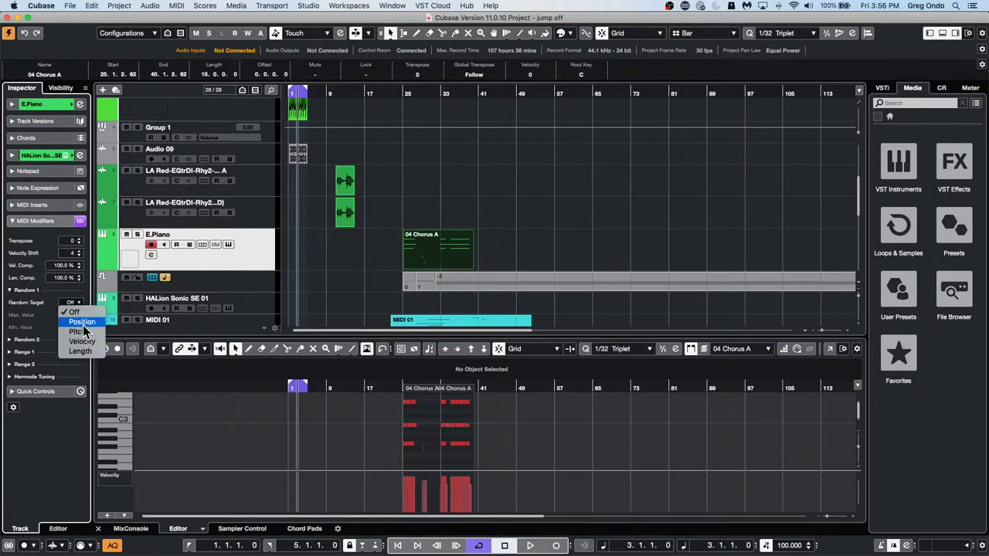
{"action": "left_click", "coordinate": [84, 323]}
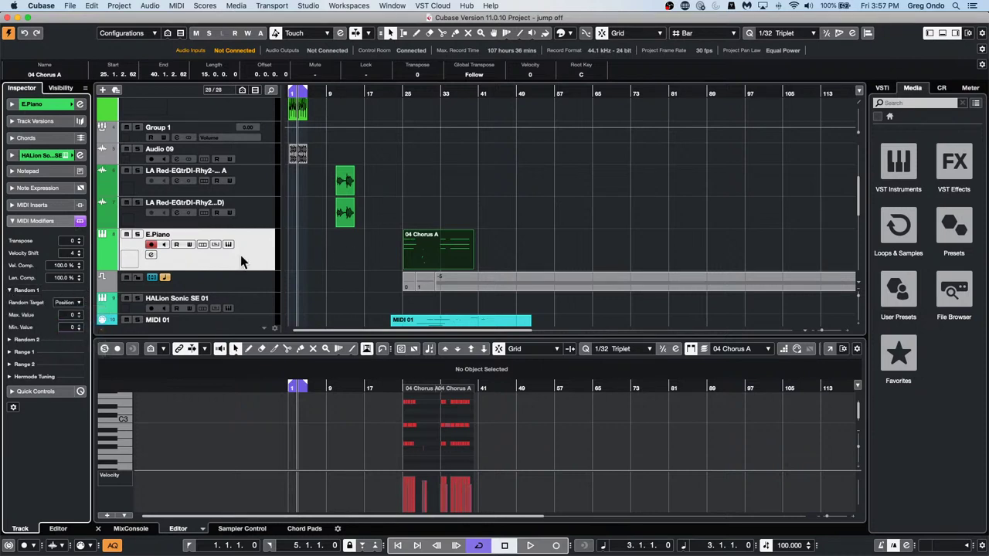
{"action": "left_click", "coordinate": [79, 303]}
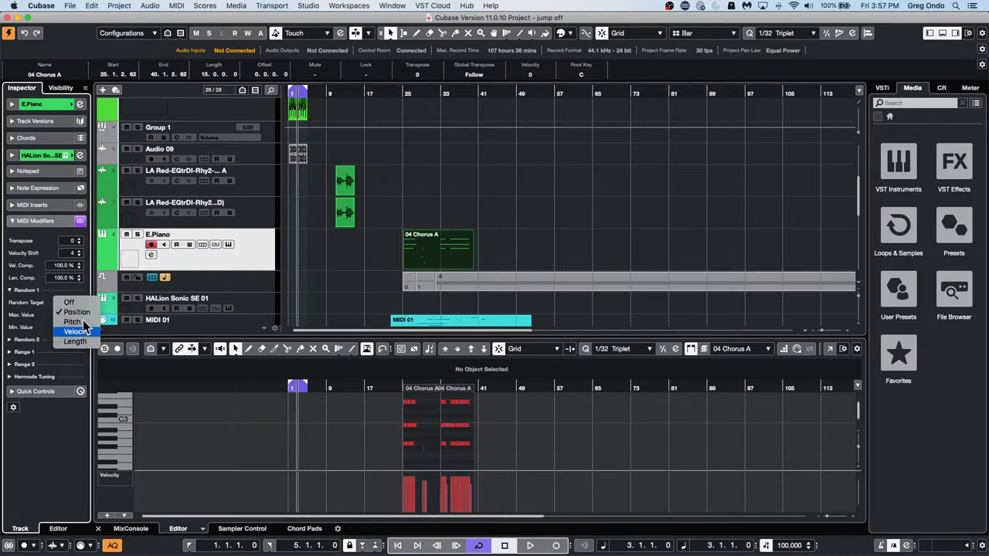
{"action": "left_click", "coordinate": [77, 332]}
{"action": "scroll", "coordinate": [75, 319], "scroll_direction": "up", "scroll_amount": 13}
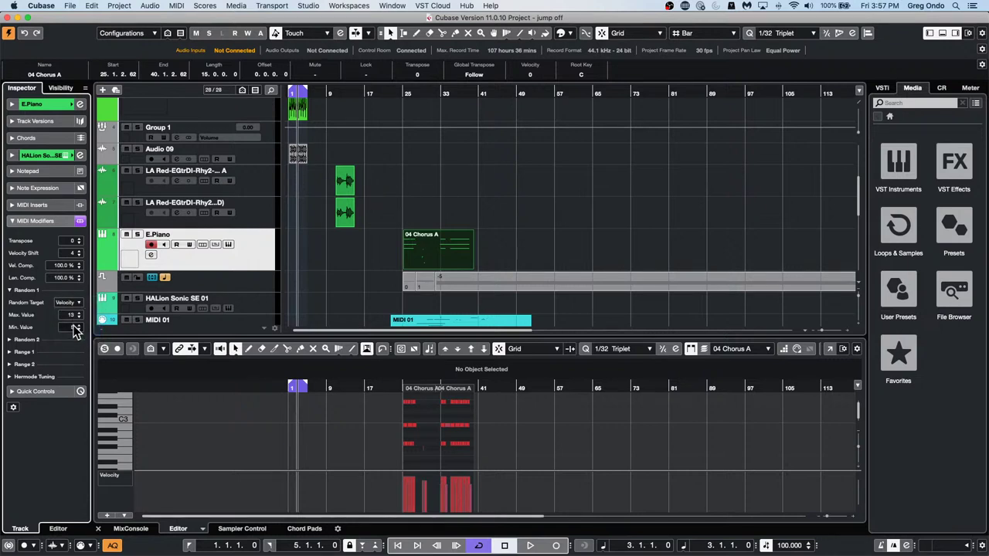
{"action": "scroll", "coordinate": [75, 329], "scroll_direction": "up", "scroll_amount": 3}
Freeze the E.Piano track's MIDI Modifiers into the notes of the 04 Chorus A part.
{"action": "left_click", "coordinate": [204, 6]}
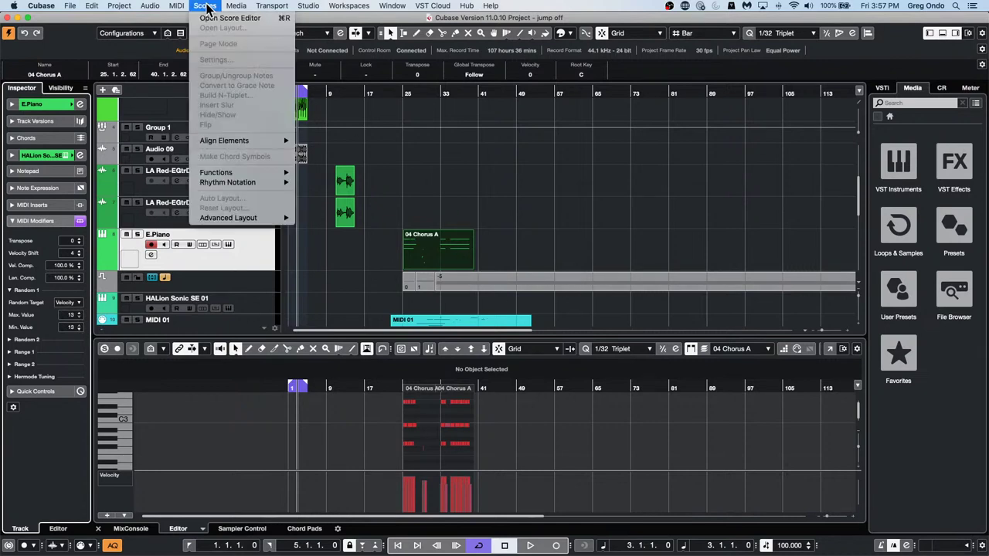
{"action": "mouse_move", "coordinate": [172, 9]}
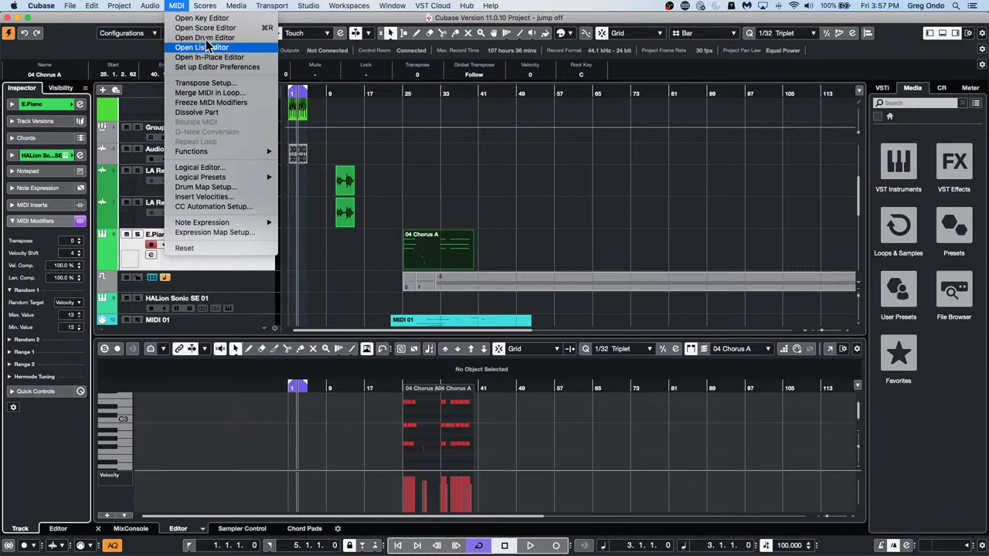
{"action": "left_click", "coordinate": [213, 102]}
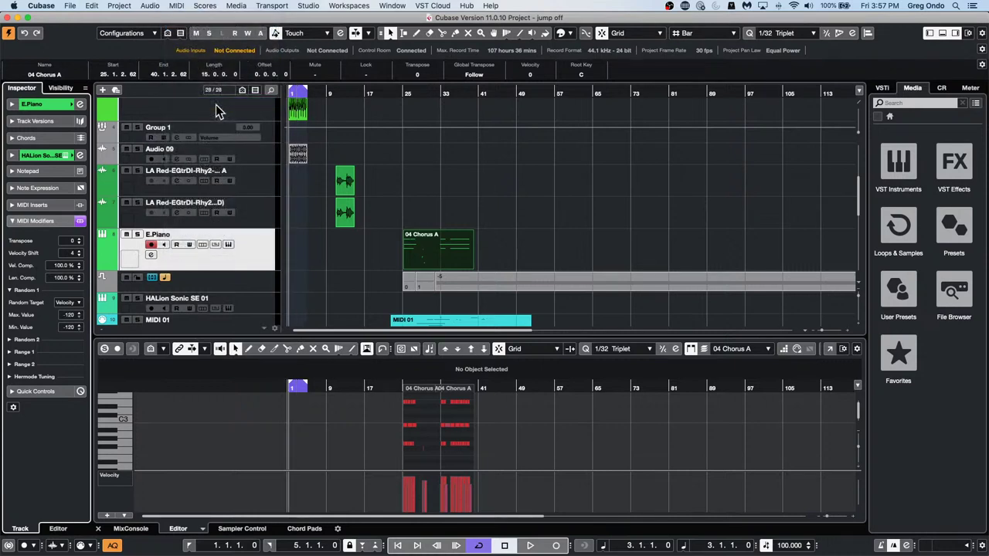
{"action": "left_click", "coordinate": [176, 5]}
{"action": "left_click", "coordinate": [402, 280]}
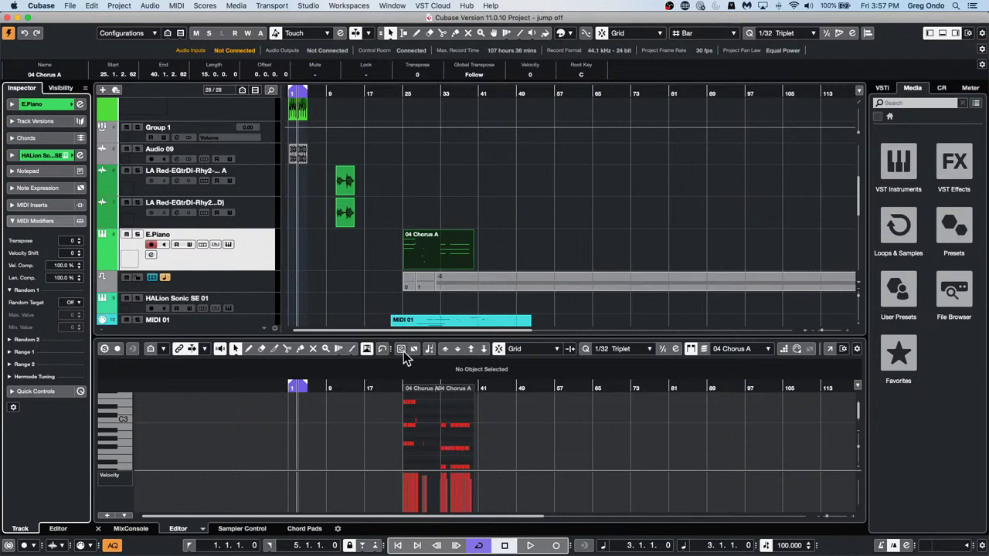
{"action": "left_click", "coordinate": [209, 9]}
{"action": "mouse_move", "coordinate": [177, 7]}
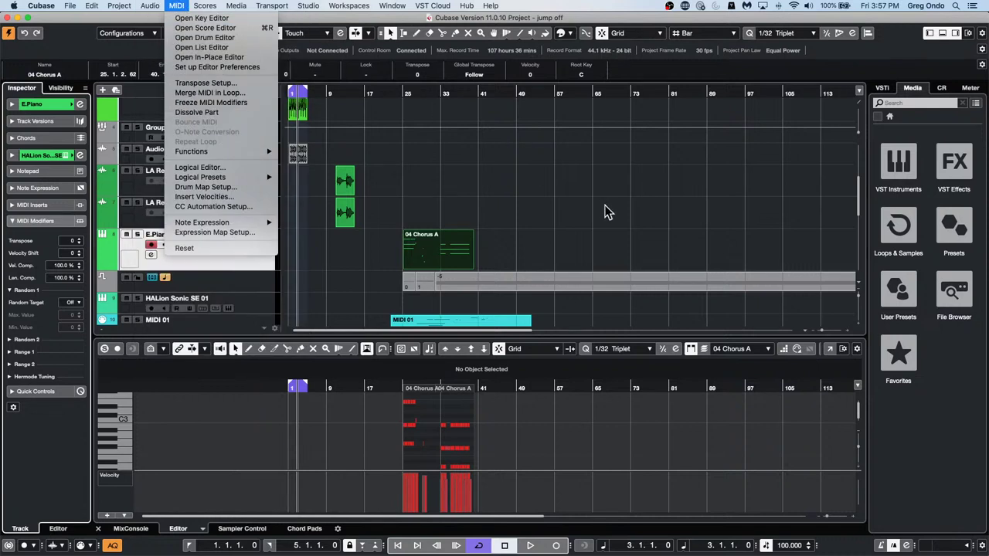
{"action": "left_click", "coordinate": [800, 281]}
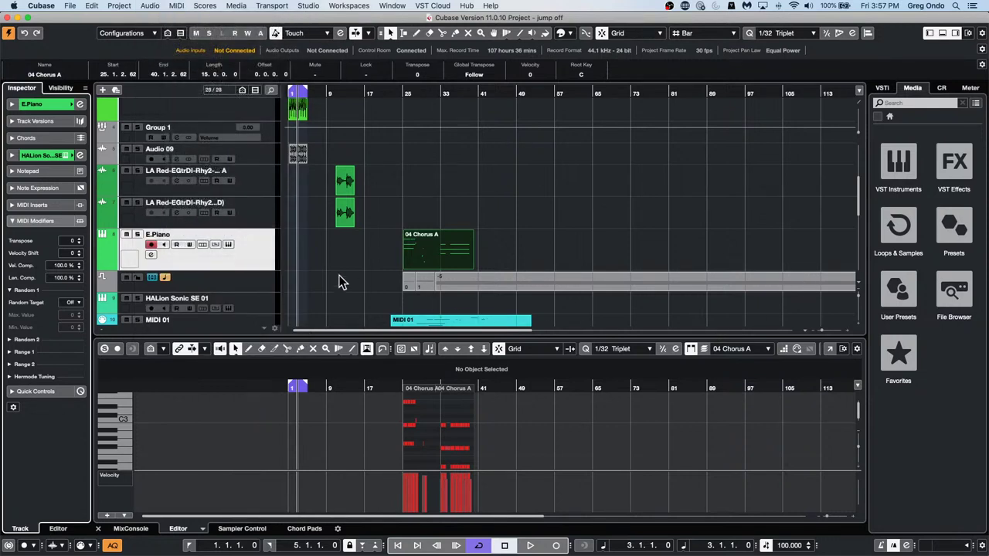
{"action": "left_click", "coordinate": [176, 6]}
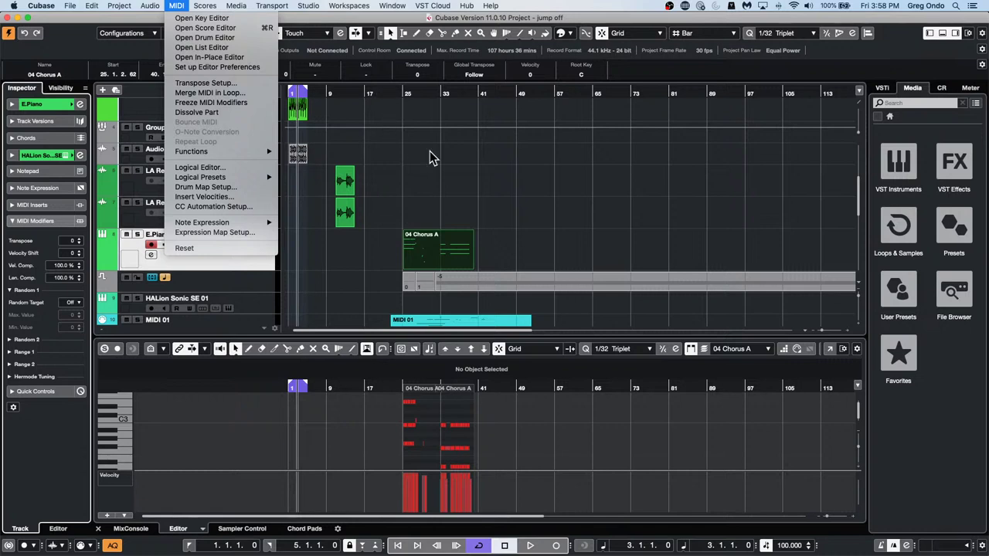
{"action": "left_click", "coordinate": [454, 247]}
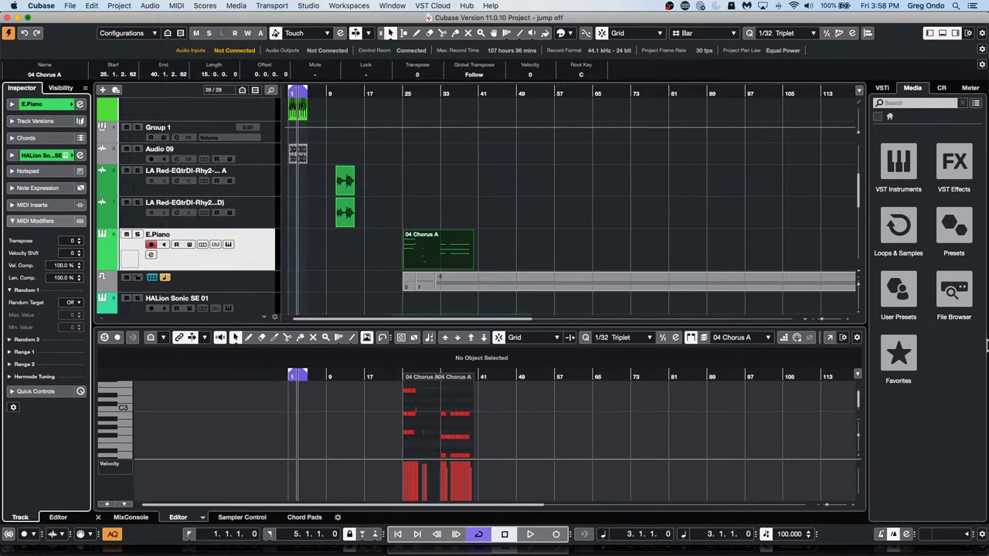
Draw lower velocities across the 04 Chorus A notes and open the part in a separate Key Editor window.
{"action": "mouse_move", "coordinate": [417, 473]}
{"action": "left_mouse_down"}
{"action": "mouse_move", "coordinate": [435, 491]}
{"action": "mouse_move", "coordinate": [480, 476]}
{"action": "mouse_move", "coordinate": [438, 478]}
{"action": "mouse_move", "coordinate": [488, 470]}
{"action": "left_mouse_up"}
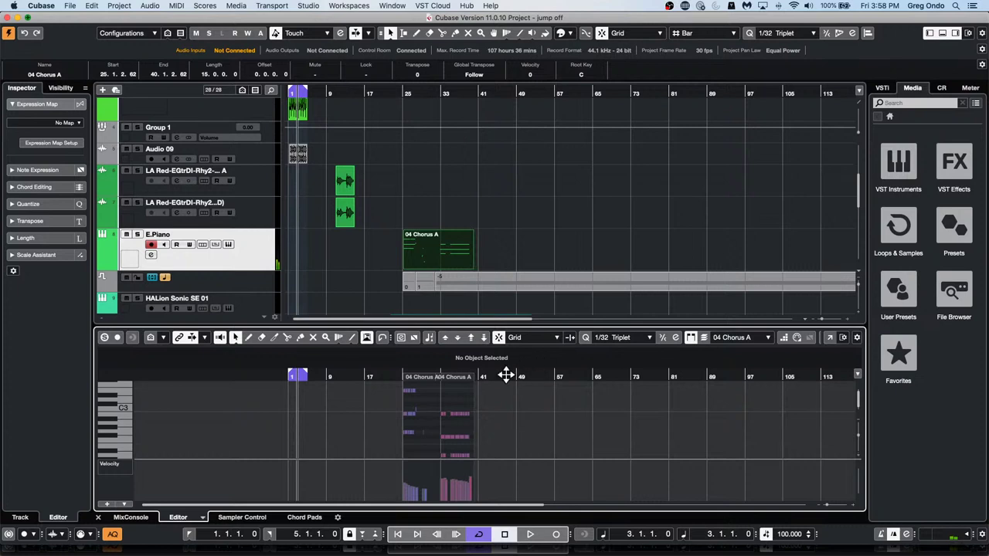
{"action": "left_click", "coordinate": [833, 338]}
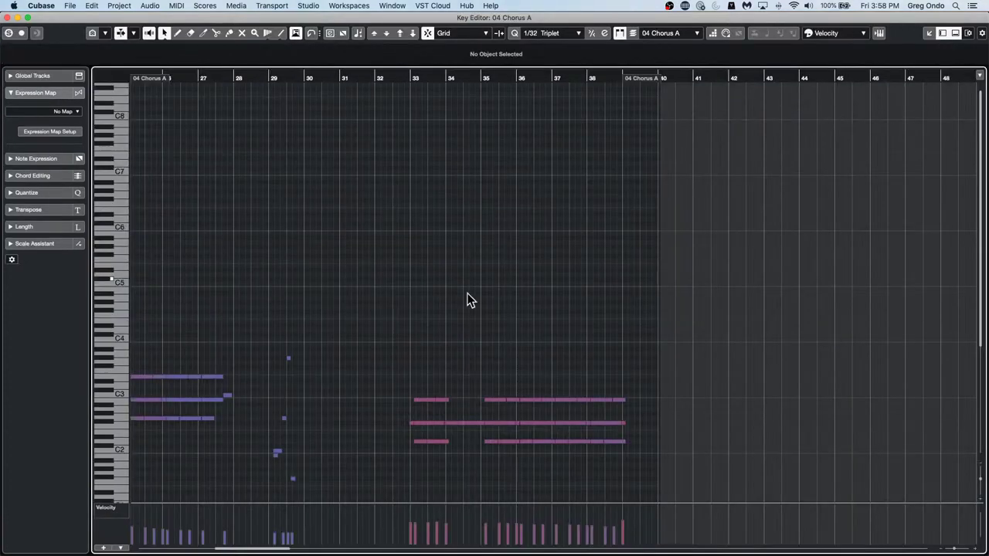
Enlarge the velocity lane and draw a falling velocity curve from bar 33 and a rising one up to bar 30.
{"action": "scroll", "coordinate": [454, 325], "scroll_direction": "down", "scroll_amount": 5}
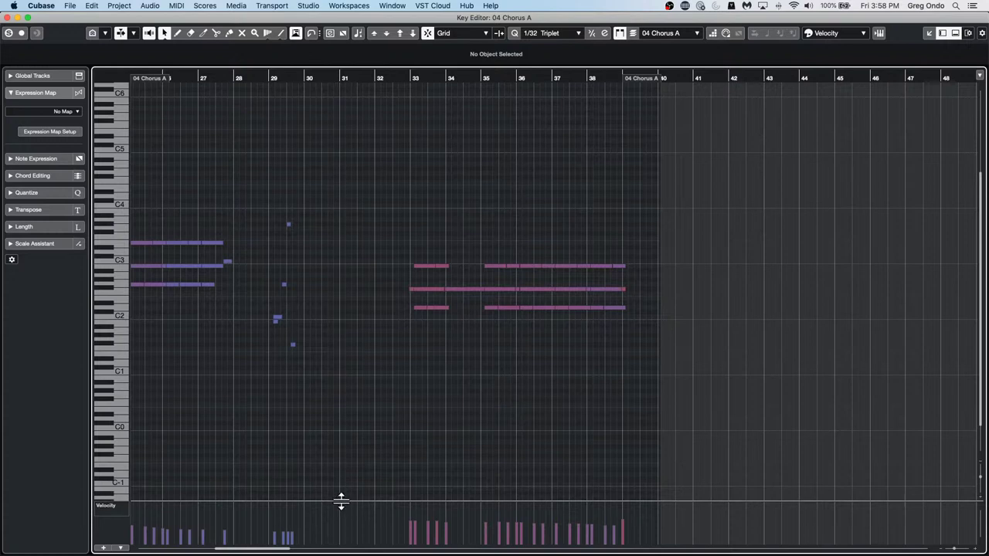
{"action": "left_click_drag", "start_coordinate": [342, 503], "coordinate": [368, 391]}
{"action": "mouse_move", "coordinate": [406, 419]}
{"action": "left_mouse_down"}
{"action": "mouse_move", "coordinate": [437, 448]}
{"action": "mouse_move", "coordinate": [561, 510]}
{"action": "mouse_move", "coordinate": [617, 506]}
{"action": "left_mouse_up"}
{"action": "mouse_move", "coordinate": [126, 512]}
{"action": "left_mouse_down"}
{"action": "mouse_move", "coordinate": [199, 469]}
{"action": "mouse_move", "coordinate": [281, 437]}
{"action": "mouse_move", "coordinate": [319, 441]}
{"action": "left_mouse_up"}
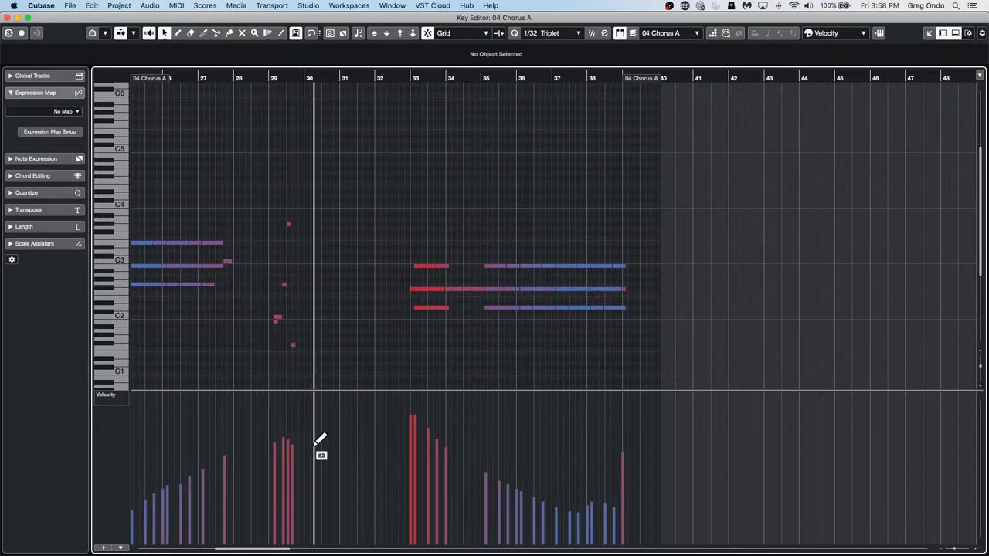
{"action": "right_click", "coordinate": [151, 457]}
{"action": "left_click", "coordinate": [150, 457]}
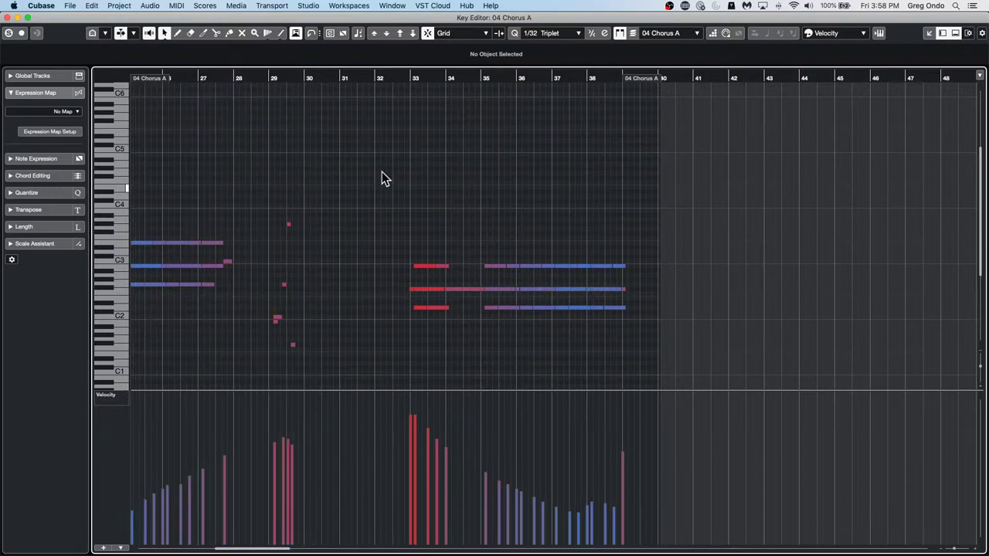
Open the Logical Editor for the 04 Chorus A notes and set its function to Select.
{"action": "left_click", "coordinate": [175, 6]}
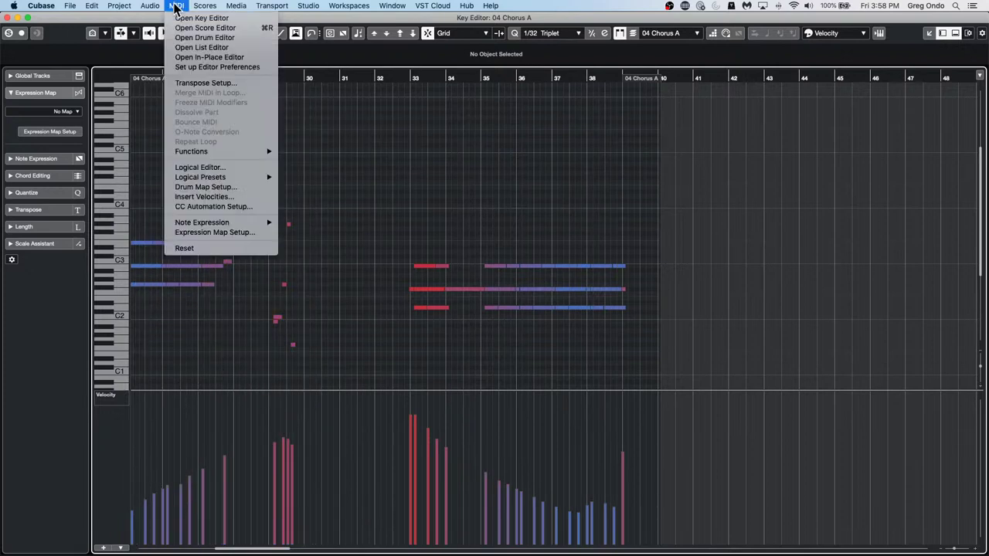
{"action": "left_click", "coordinate": [259, 167]}
{"action": "left_click", "coordinate": [522, 296]}
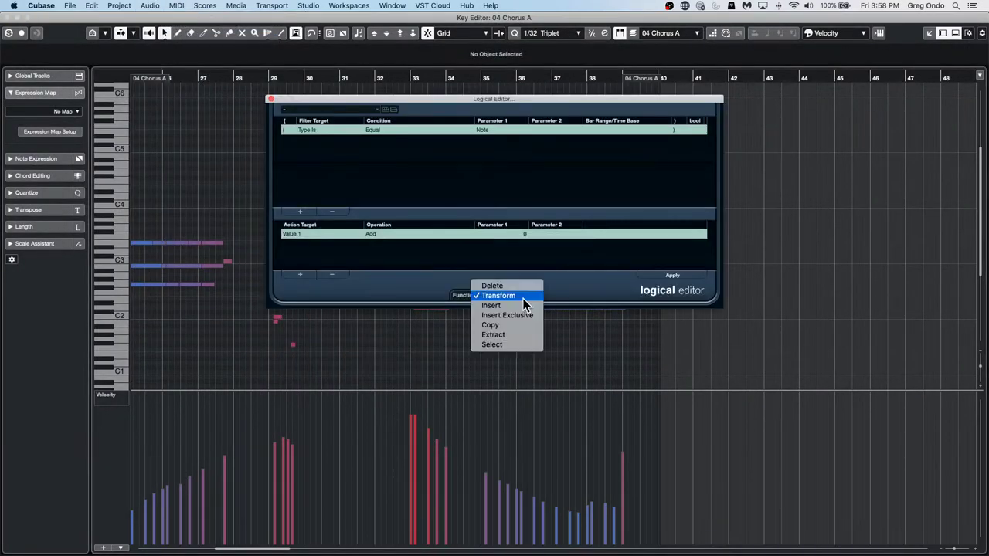
{"action": "left_click", "coordinate": [519, 345]}
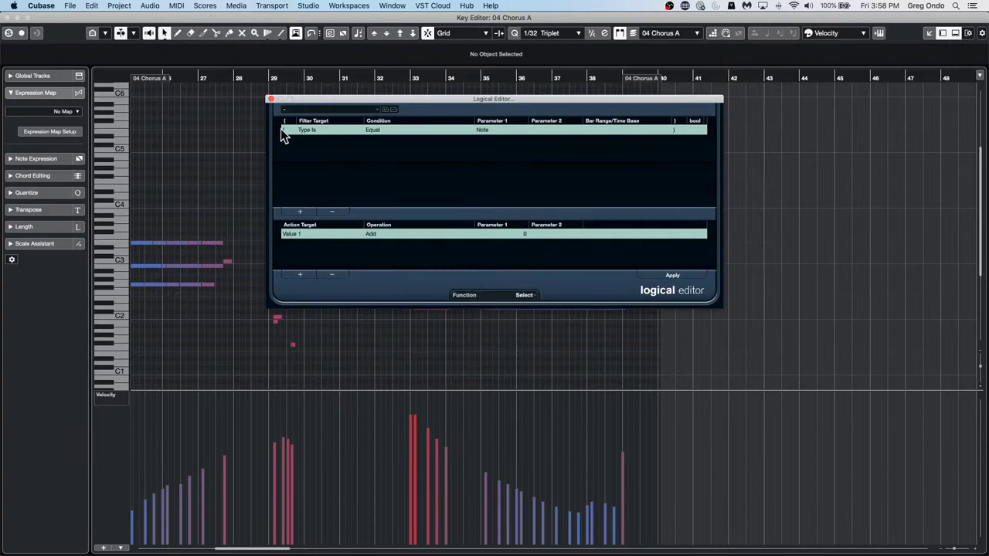
{"action": "left_click", "coordinate": [301, 236]}
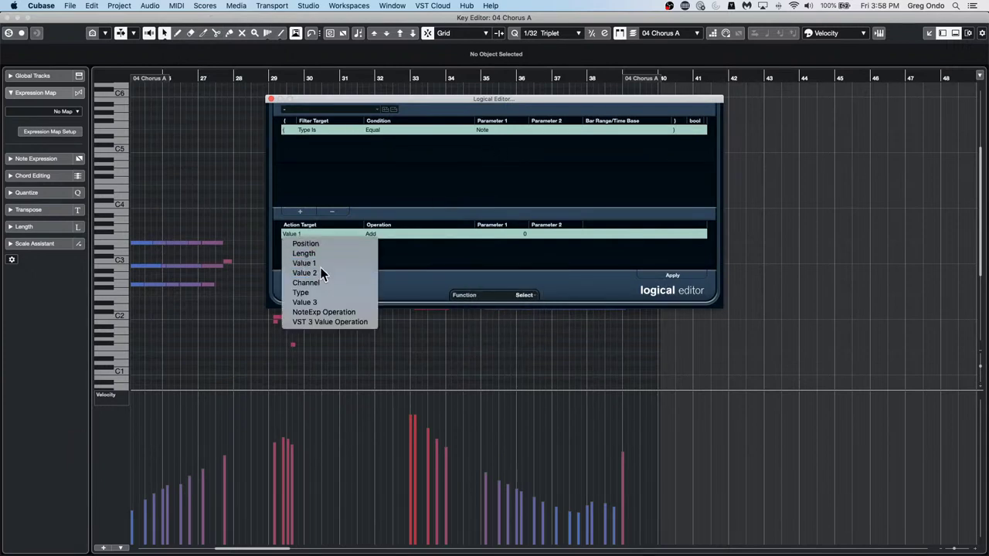
{"action": "left_click", "coordinate": [321, 272]}
{"action": "left_click", "coordinate": [375, 236]}
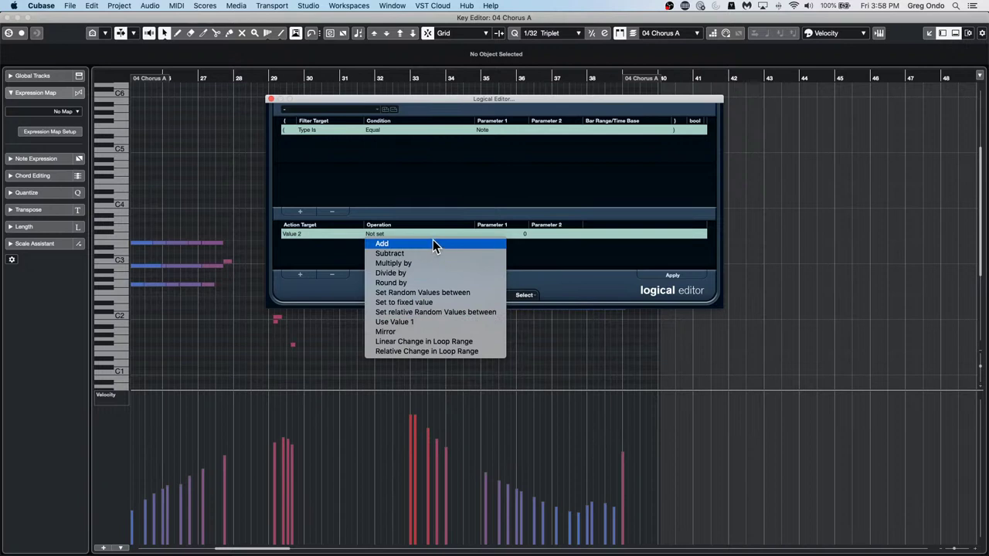
{"action": "left_click", "coordinate": [283, 235]}
{"action": "left_click", "coordinate": [292, 236]}
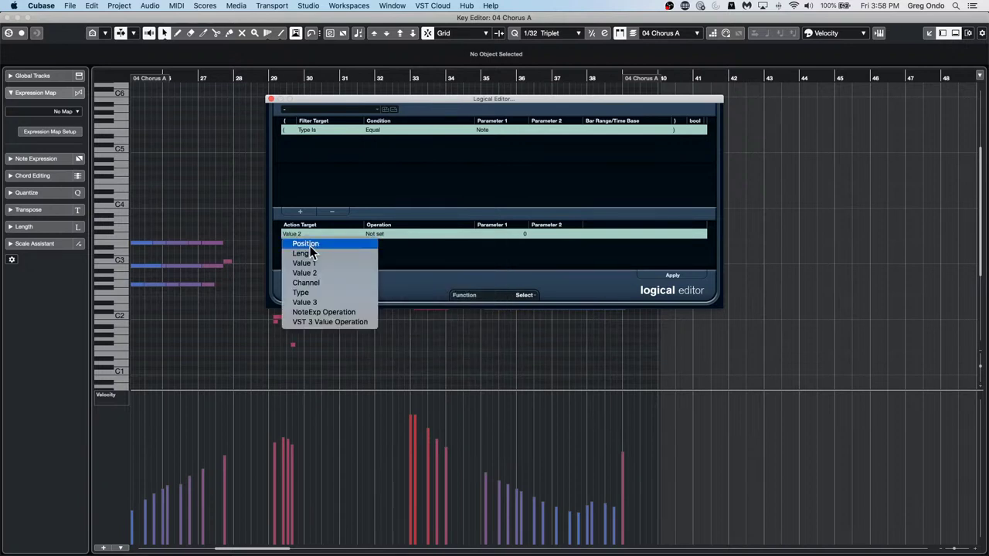
{"action": "left_click", "coordinate": [323, 272]}
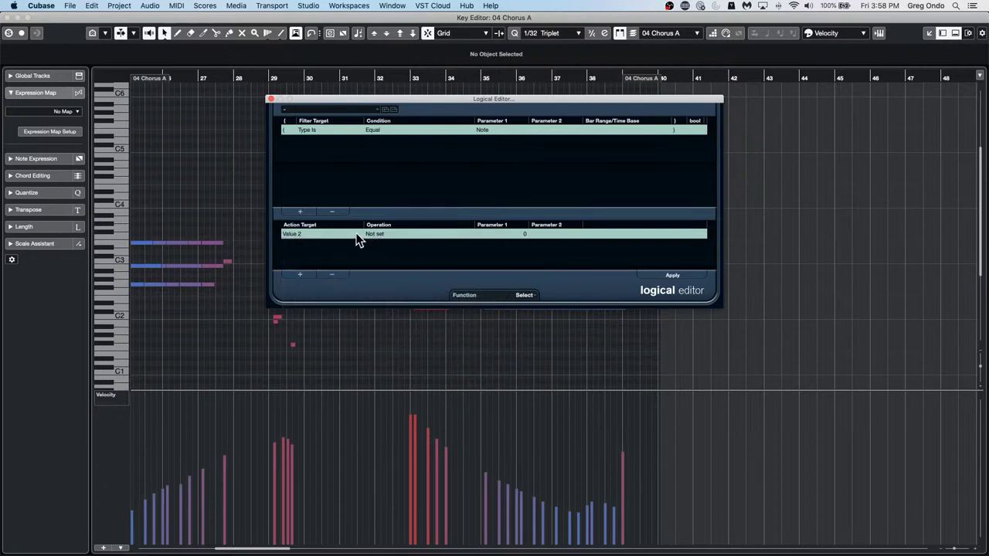
Replace the filter line with a fresh Type Is Equal Note condition and remove the action line.
{"action": "left_click", "coordinate": [333, 211]}
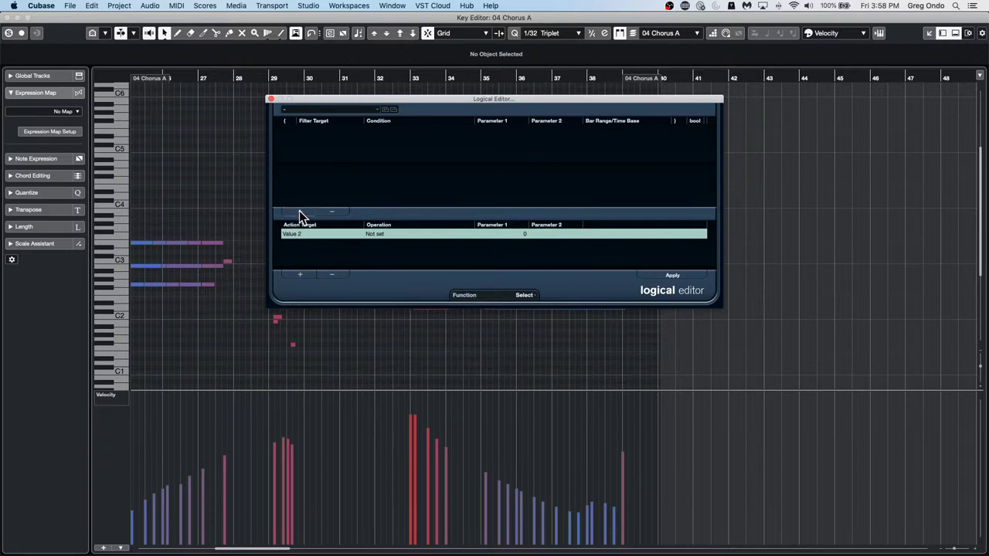
{"action": "left_click", "coordinate": [299, 211]}
{"action": "left_click", "coordinate": [335, 276]}
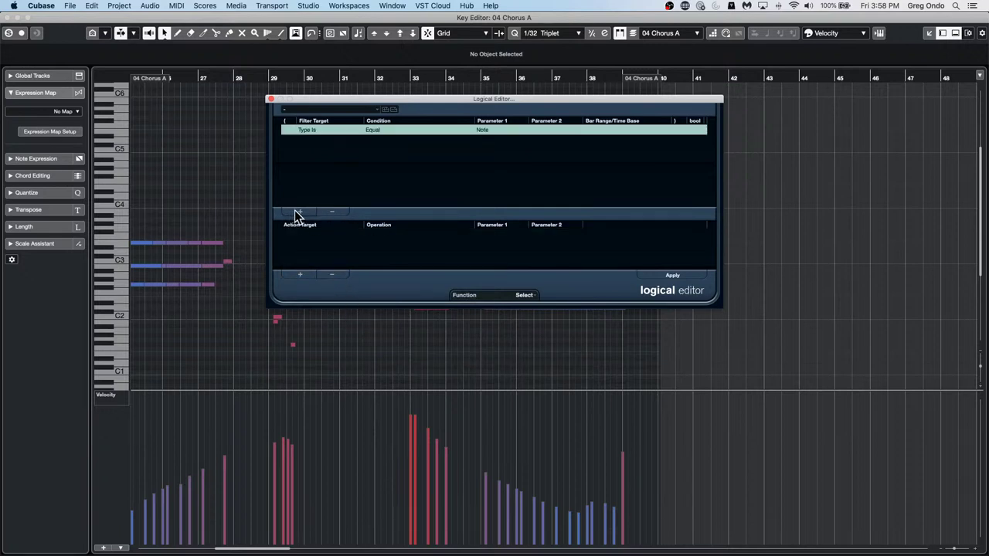
Add a second filter condition for Velocity Less 40 and apply the Logical Editor to select the matching notes.
{"action": "left_click", "coordinate": [300, 210]}
{"action": "left_click", "coordinate": [322, 143]}
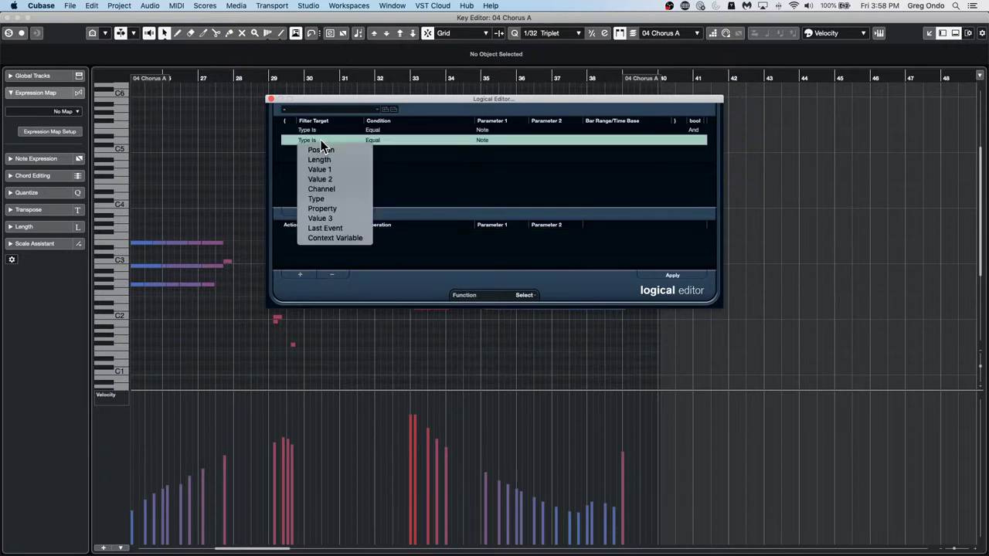
{"action": "left_click", "coordinate": [328, 179]}
{"action": "left_click", "coordinate": [397, 140]}
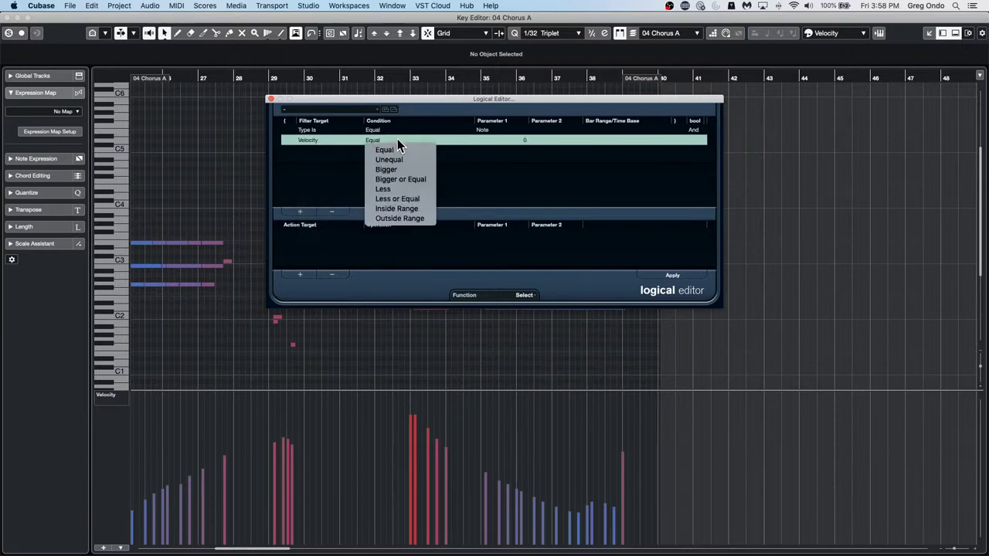
{"action": "left_click", "coordinate": [404, 189]}
{"action": "left_click", "coordinate": [529, 141]}
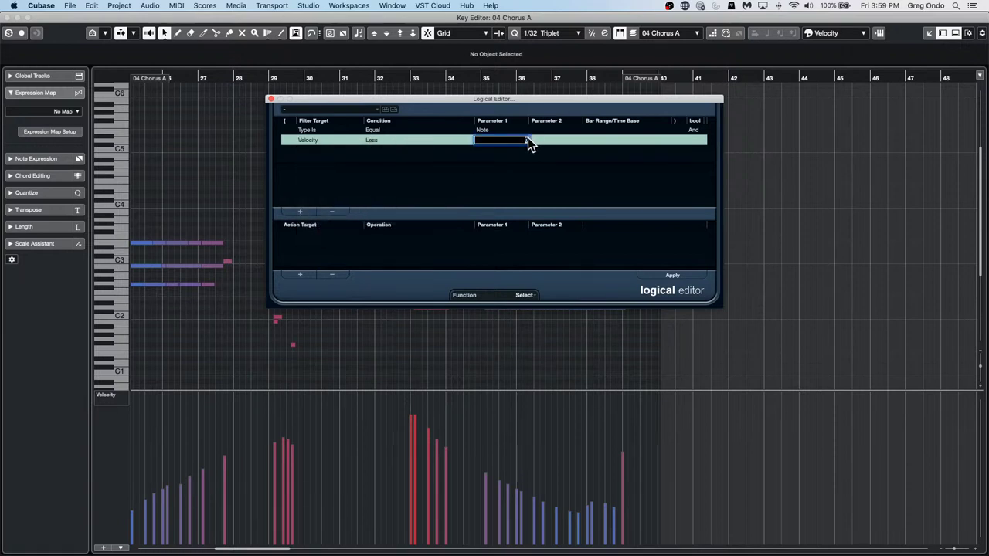
{"action": "key", "text": "Return"}
{"action": "left_click", "coordinate": [671, 276]}
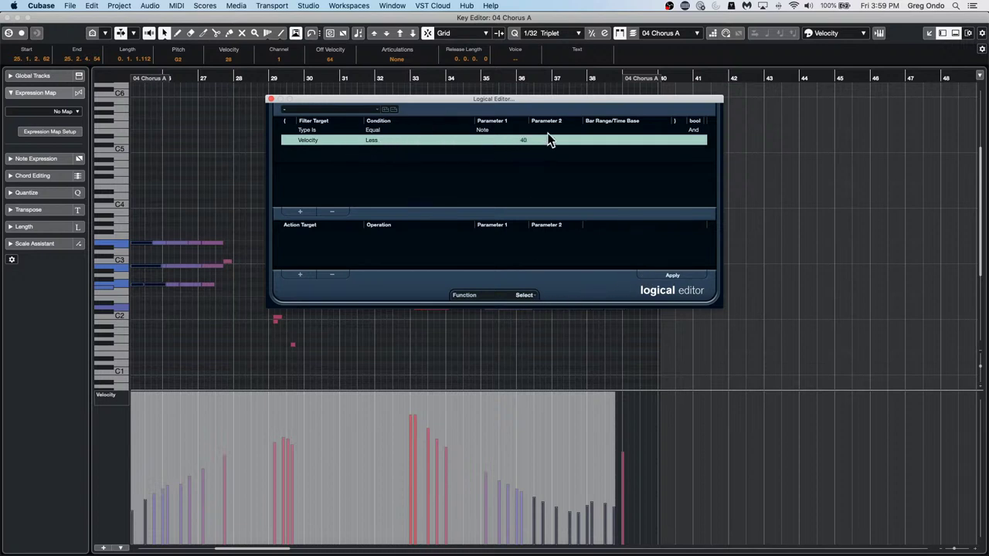
Close the Logical Editor and Key Editor windows and add one MIDI track below the E.Piano track.
{"action": "left_click", "coordinate": [271, 99]}
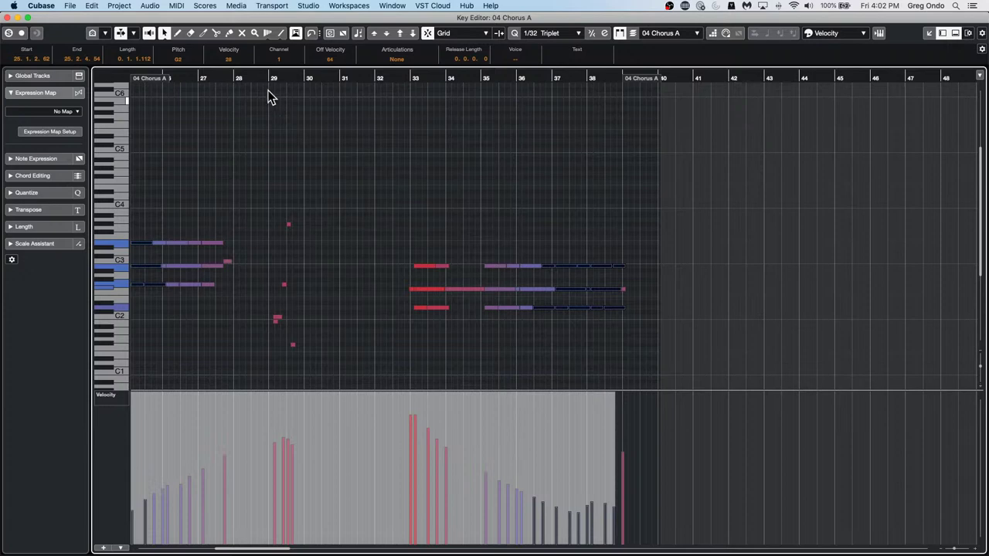
{"action": "left_click", "coordinate": [8, 18]}
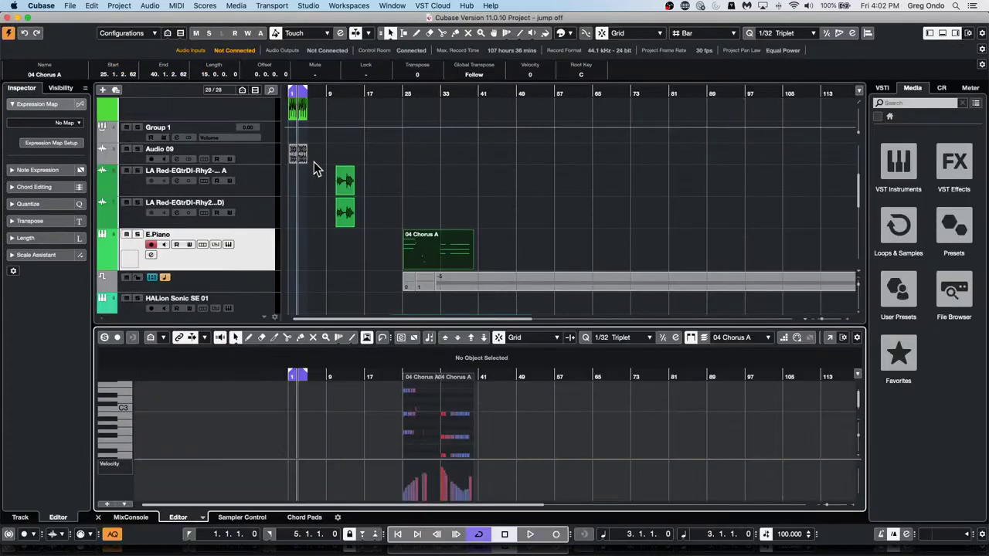
{"action": "right_click", "coordinate": [259, 233]}
{"action": "mouse_move", "coordinate": [327, 239]}
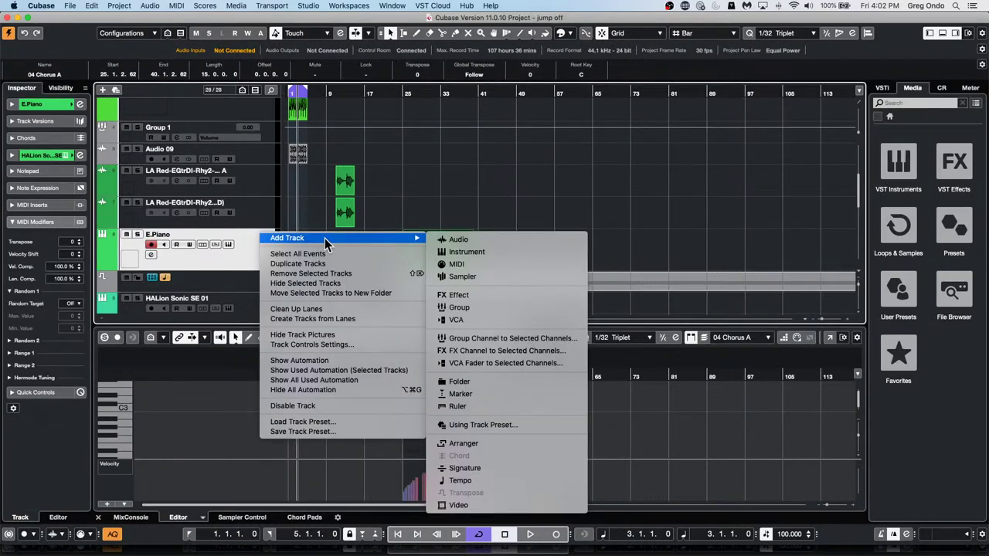
{"action": "left_click", "coordinate": [483, 268]}
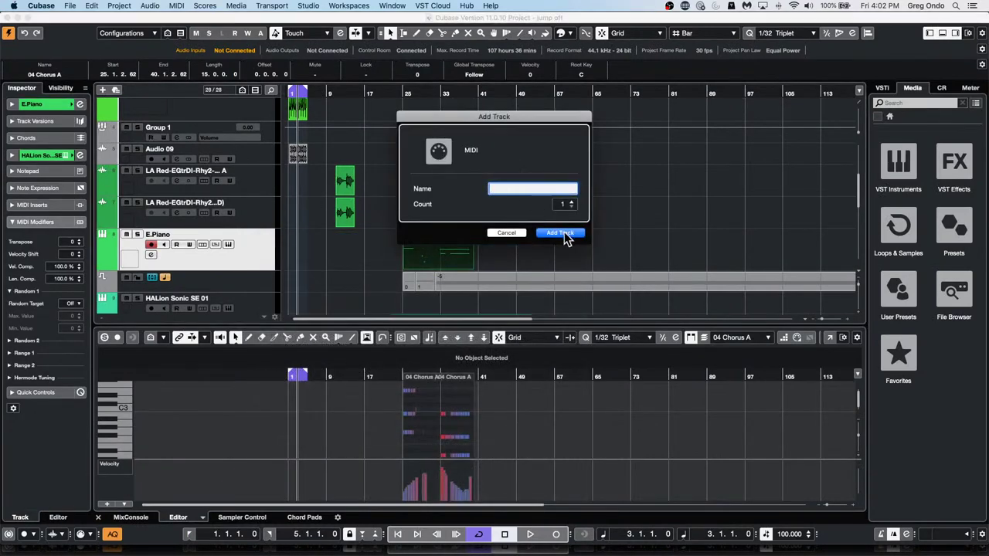
{"action": "left_click", "coordinate": [565, 236]}
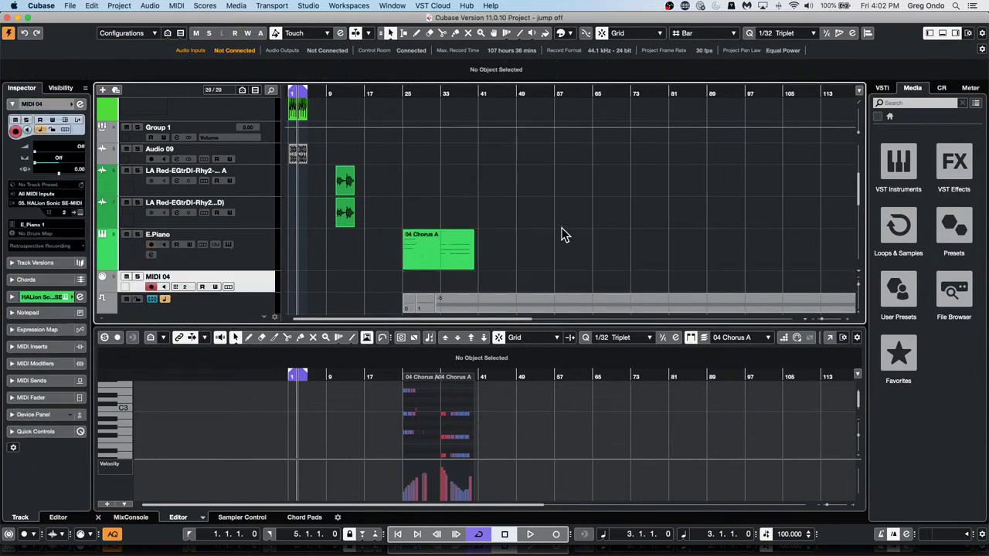
Look over the MIDI output destinations available for the MIDI 04 track.
{"action": "left_click", "coordinate": [54, 202]}
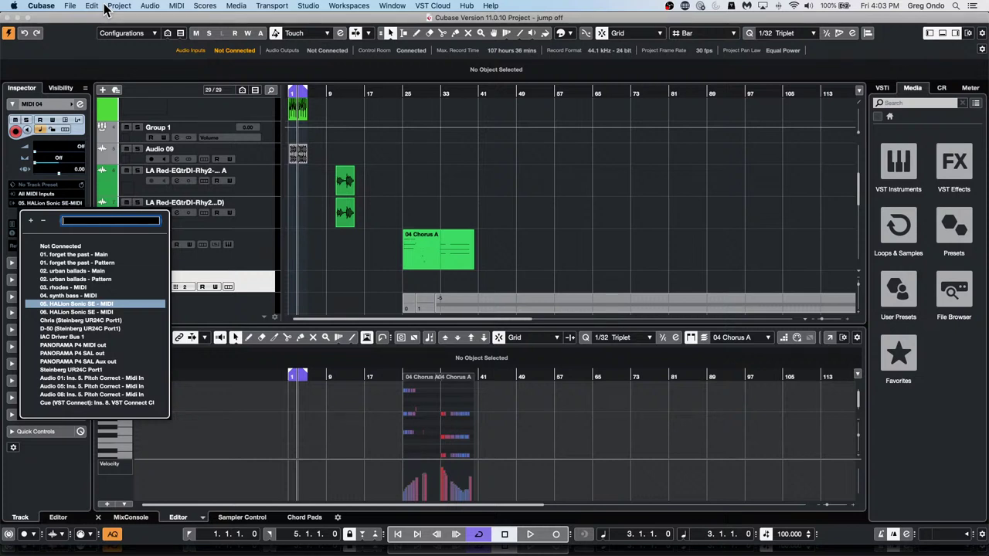
{"action": "left_click", "coordinate": [448, 262]}
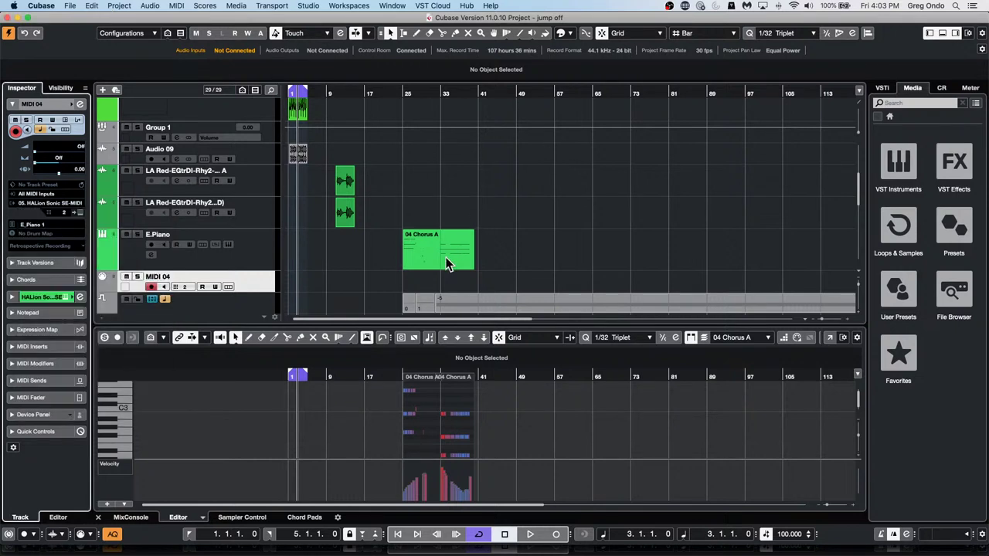
Show Pitchbend in the 04 Chorus A part's controller lane and enlarge that lane in a separate Key Editor window.
{"action": "left_click", "coordinate": [448, 263]}
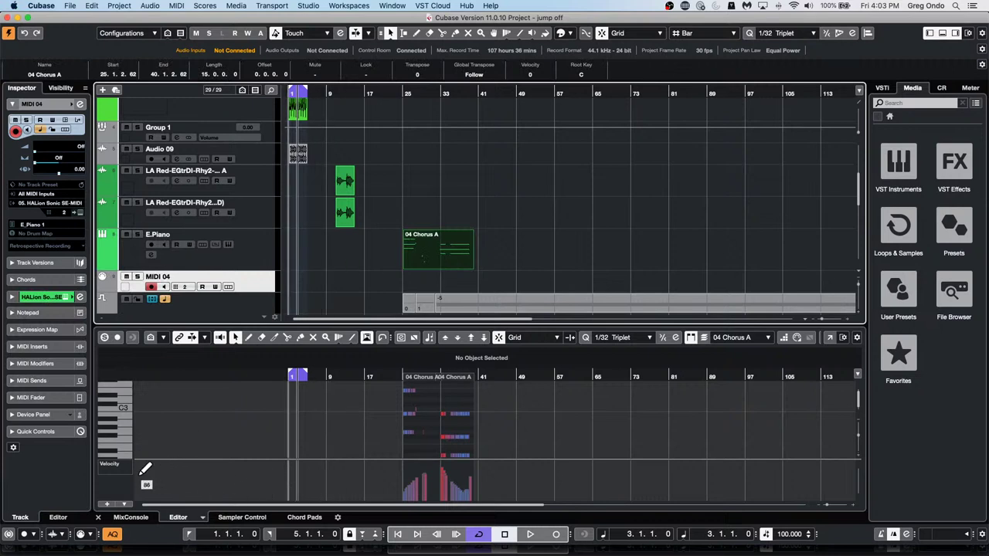
{"action": "left_click", "coordinate": [117, 466]}
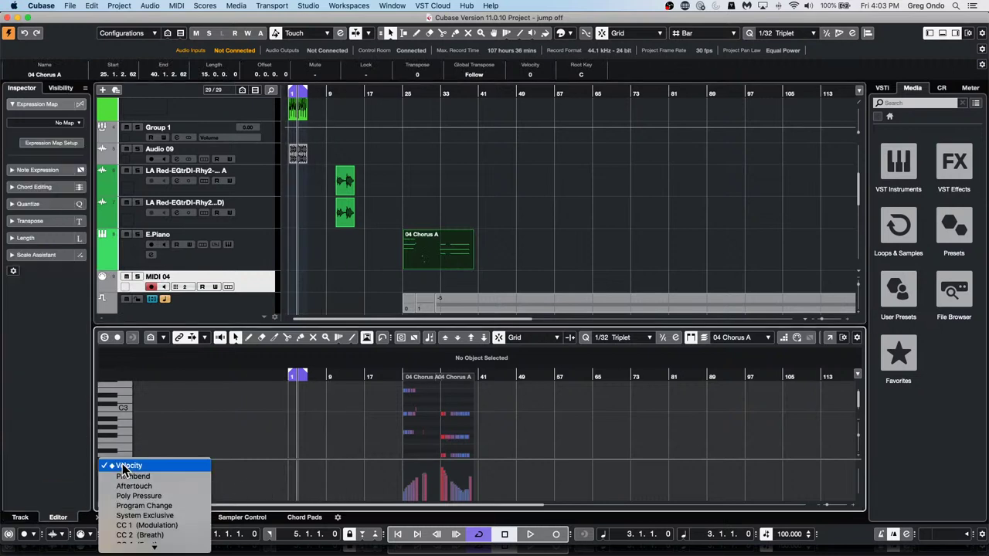
{"action": "left_click", "coordinate": [183, 483]}
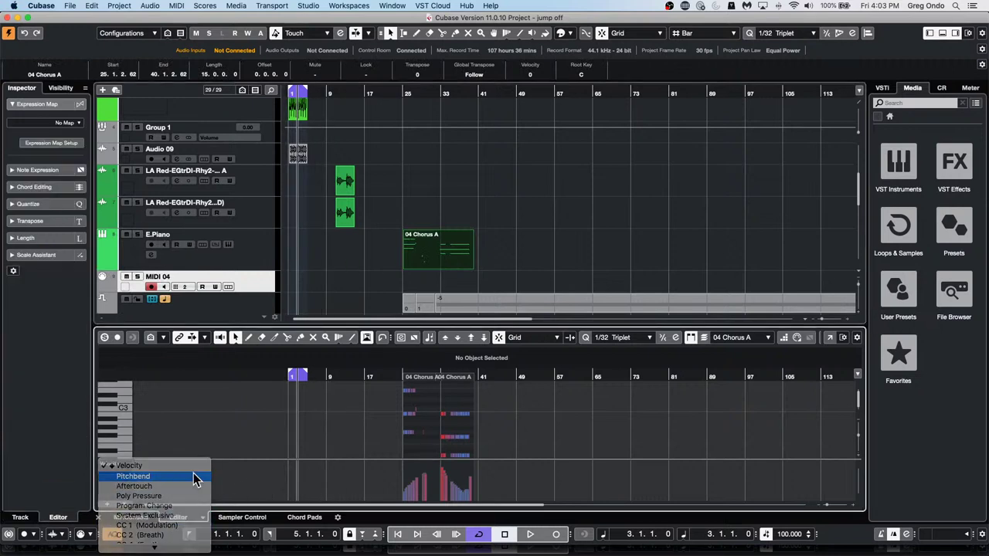
{"action": "left_click", "coordinate": [830, 338]}
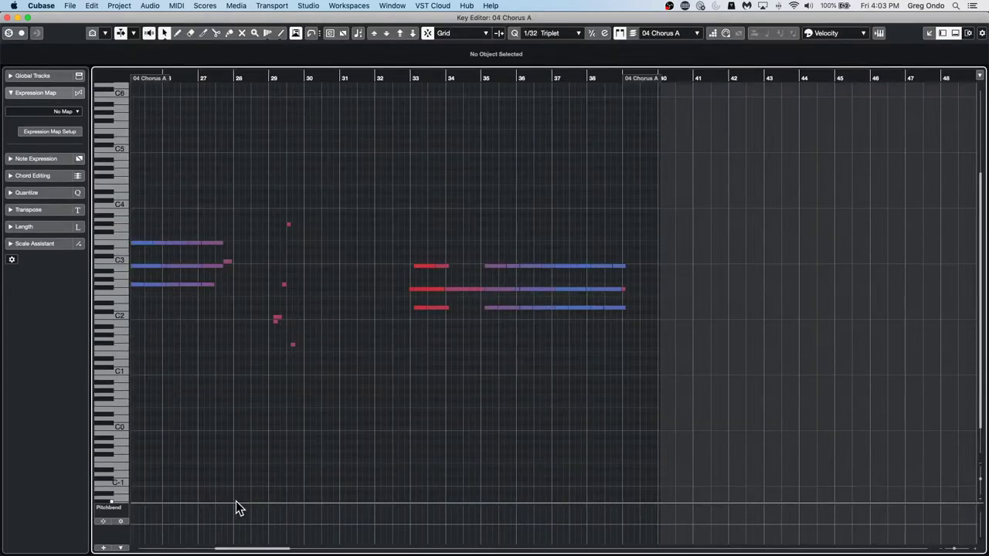
{"action": "left_click_drag", "start_coordinate": [235, 501], "coordinate": [279, 424]}
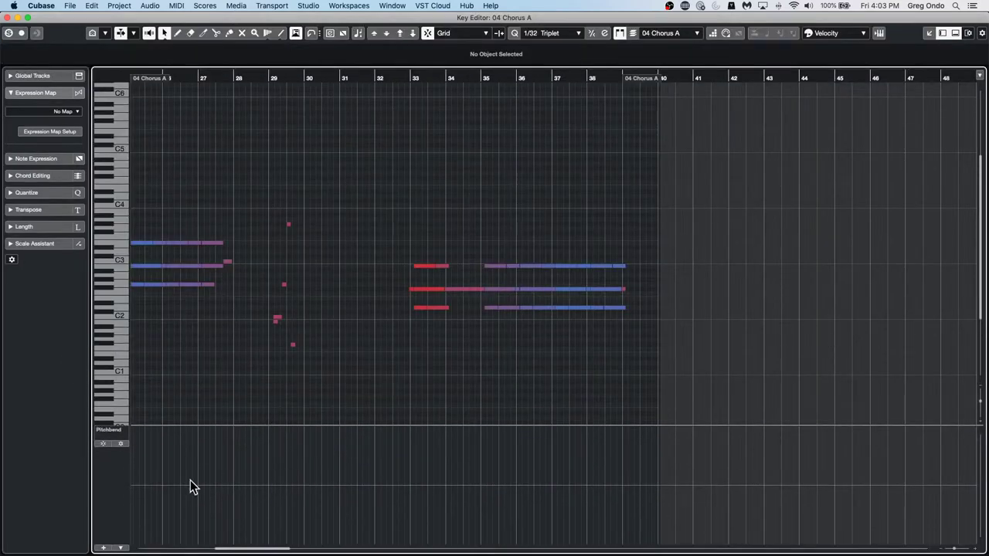
Draw two rising pitchbend steps with the Draw tool, one midway through bar 28 and one just before bar 30.
{"action": "right_click", "coordinate": [232, 459]}
{"action": "left_click", "coordinate": [248, 459]}
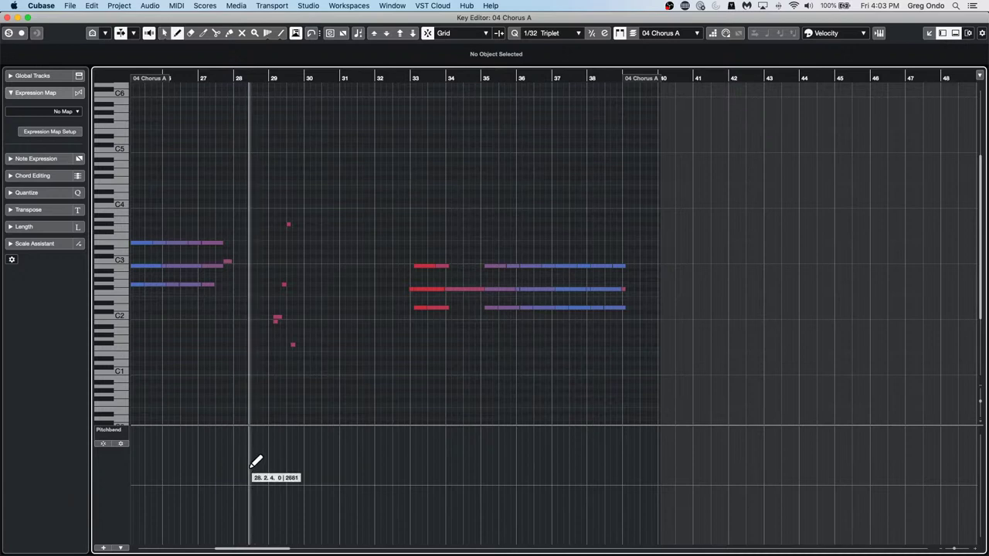
{"action": "left_click", "coordinate": [249, 467]}
{"action": "left_click", "coordinate": [300, 449]}
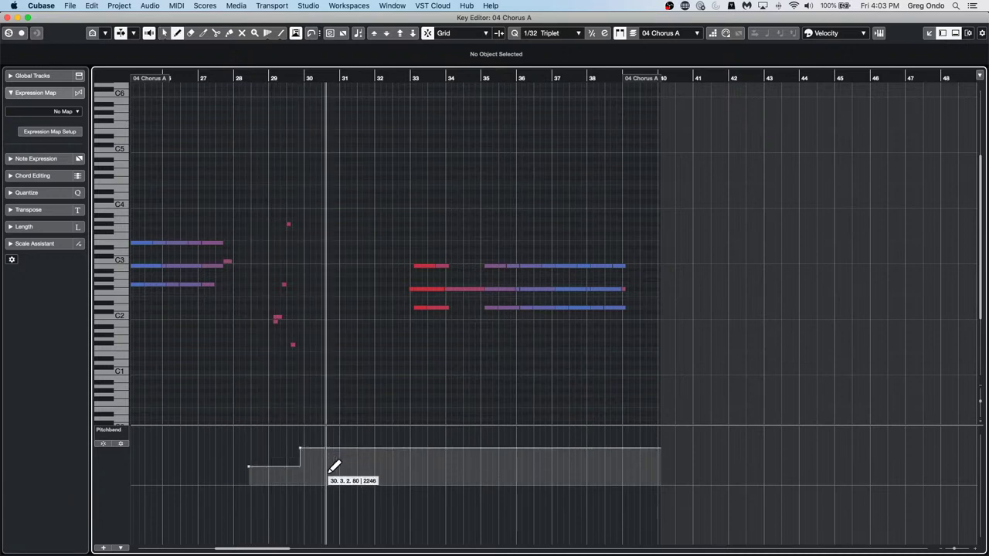
Show the semitones grid in the Pitchbend lane and draw four more steps between about bars 32 and 36, dipping below zero.
{"action": "left_click", "coordinate": [119, 444]}
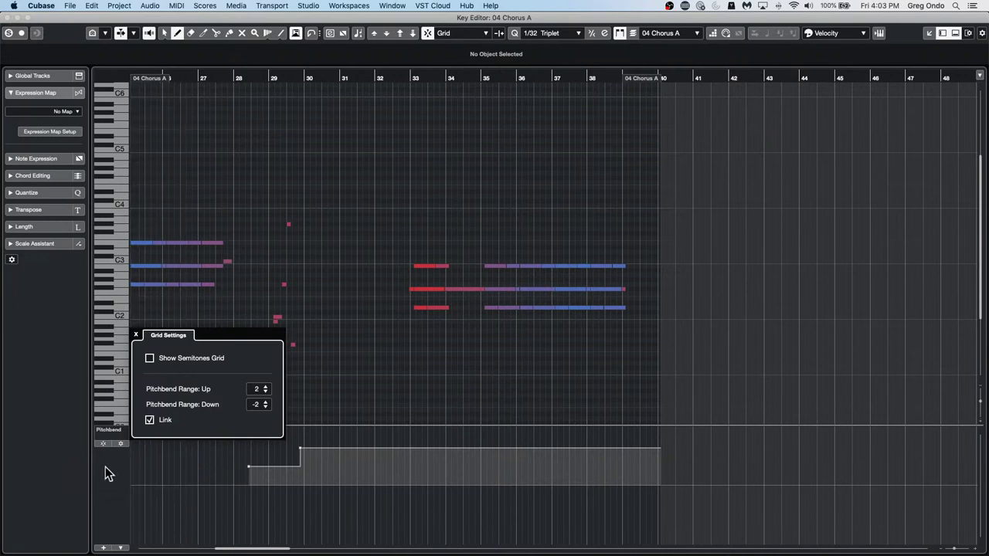
{"action": "left_click", "coordinate": [149, 359]}
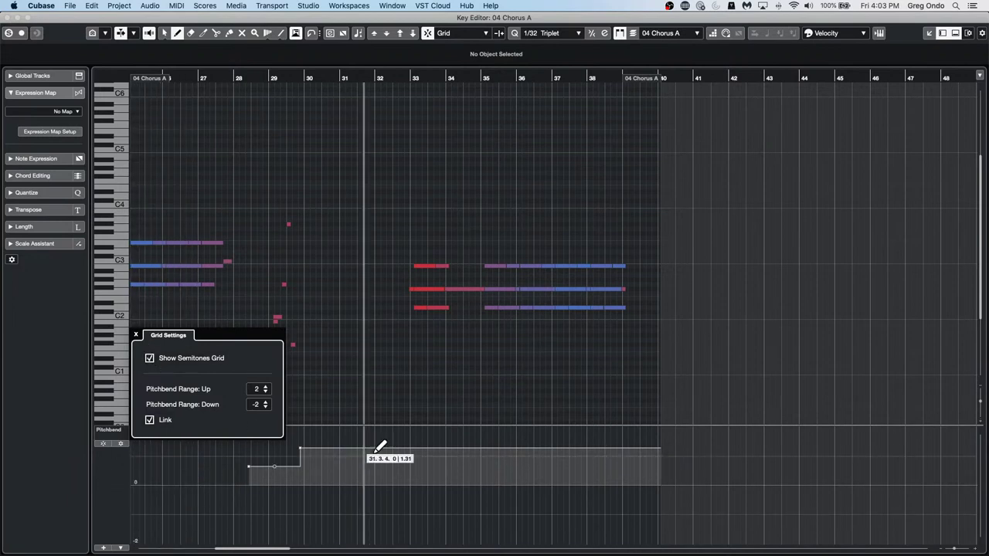
{"action": "left_click", "coordinate": [397, 466]}
{"action": "left_click", "coordinate": [447, 506]}
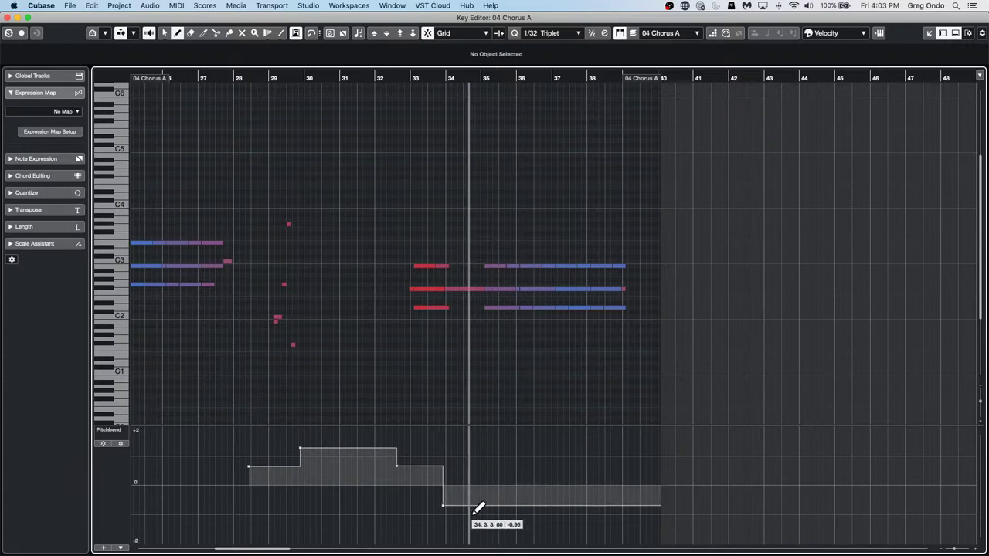
{"action": "left_click", "coordinate": [493, 527]}
{"action": "left_click", "coordinate": [528, 507]}
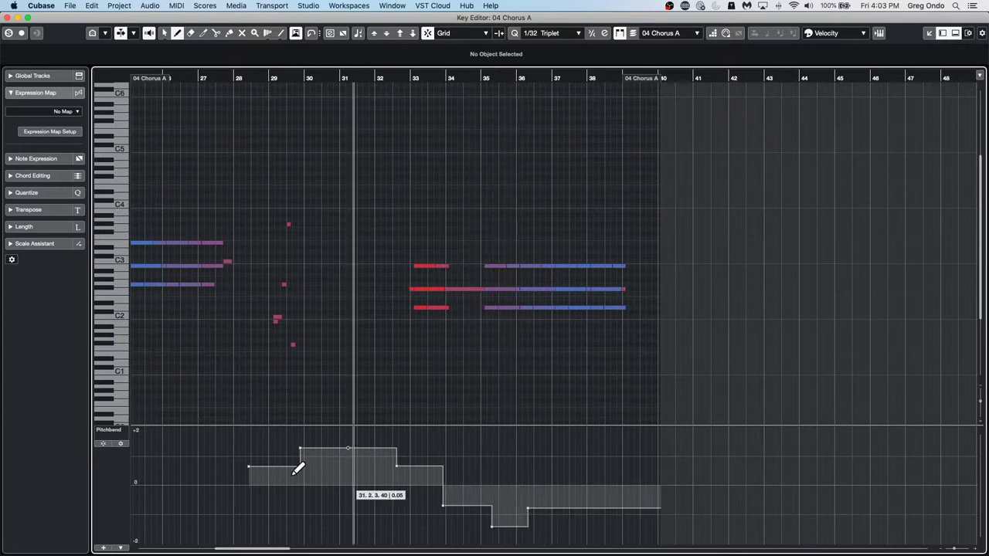
Turn on semitone snapping for the Pitchbend lane and select the drawn points from bar 28 to bar 36.
{"action": "right_click", "coordinate": [180, 467]}
{"action": "left_click", "coordinate": [179, 467]}
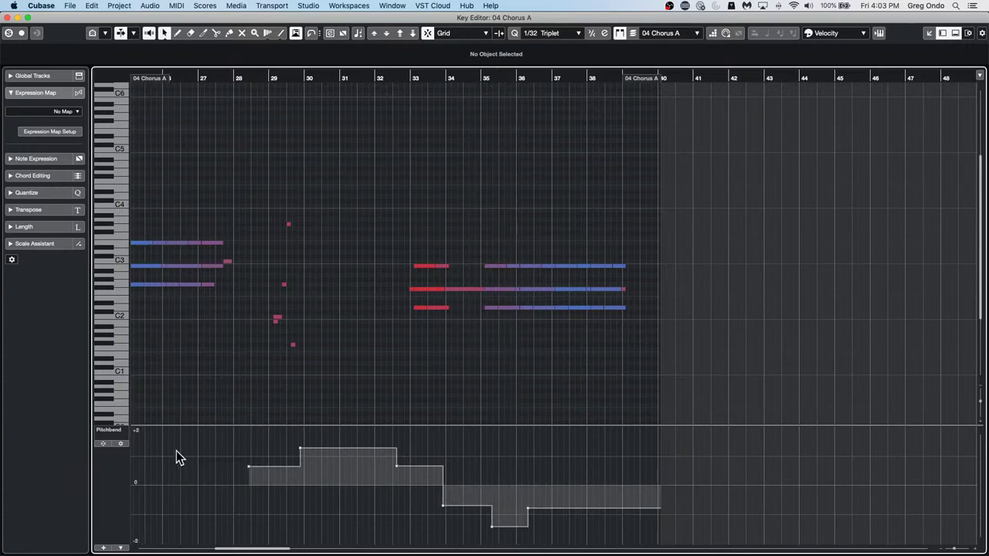
{"action": "left_click", "coordinate": [103, 444]}
{"action": "left_click_drag", "start_coordinate": [232, 439], "coordinate": [530, 522]}
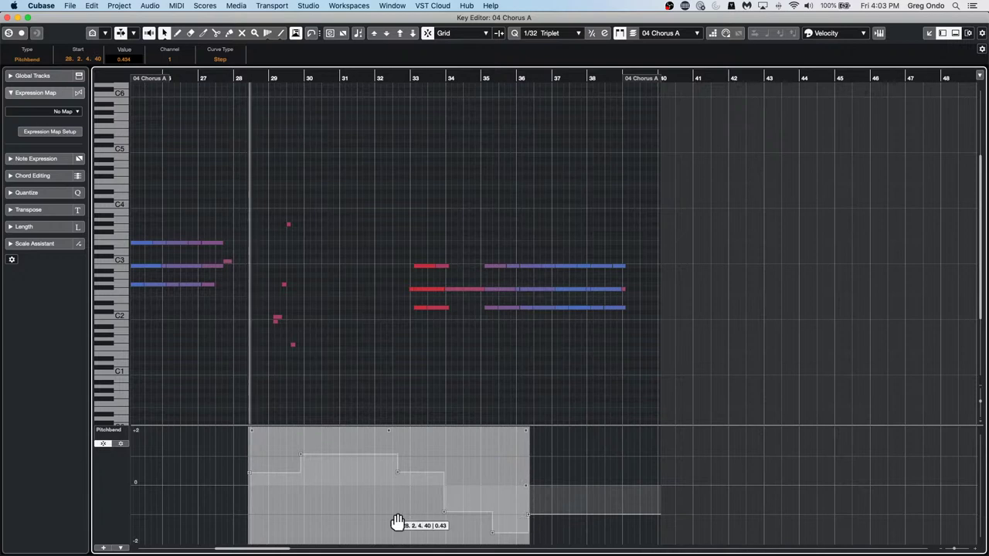
Raise the first two pitchbend points, in bars 28 and 29, to the 1-semitone line.
{"action": "right_click", "coordinate": [211, 447]}
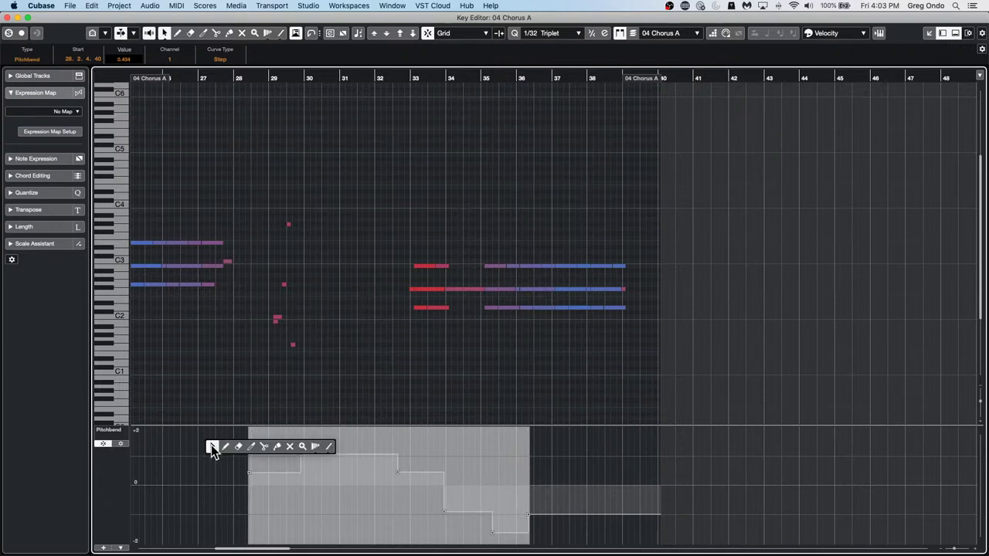
{"action": "left_click", "coordinate": [211, 447]}
{"action": "left_click_drag", "start_coordinate": [251, 479], "coordinate": [252, 456]}
{"action": "left_click", "coordinate": [302, 458]}
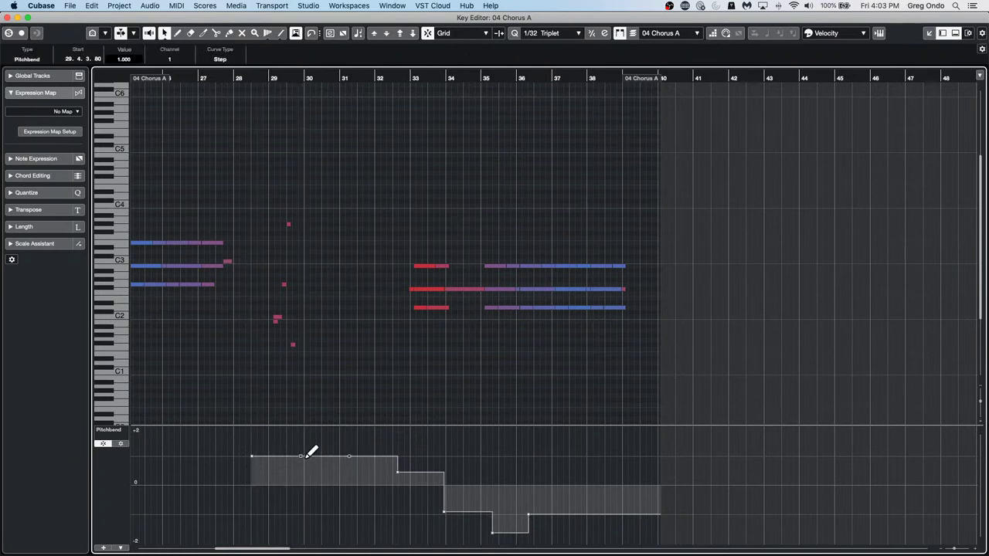
{"action": "key", "text": "Delete"}
{"action": "left_click", "coordinate": [285, 443]}
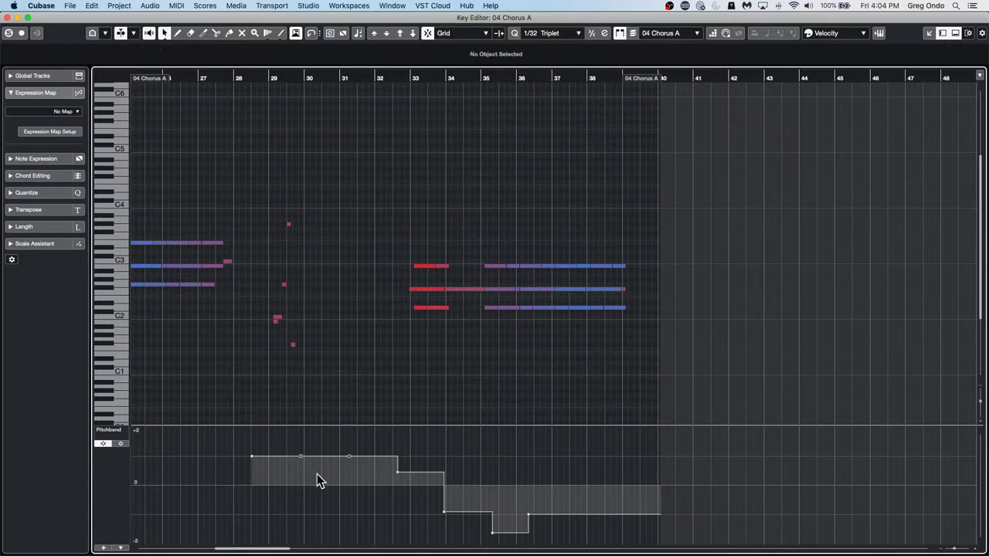
Step the selection back and forth through the points of the pitchbend curve.
{"action": "key", "text": "Right"}
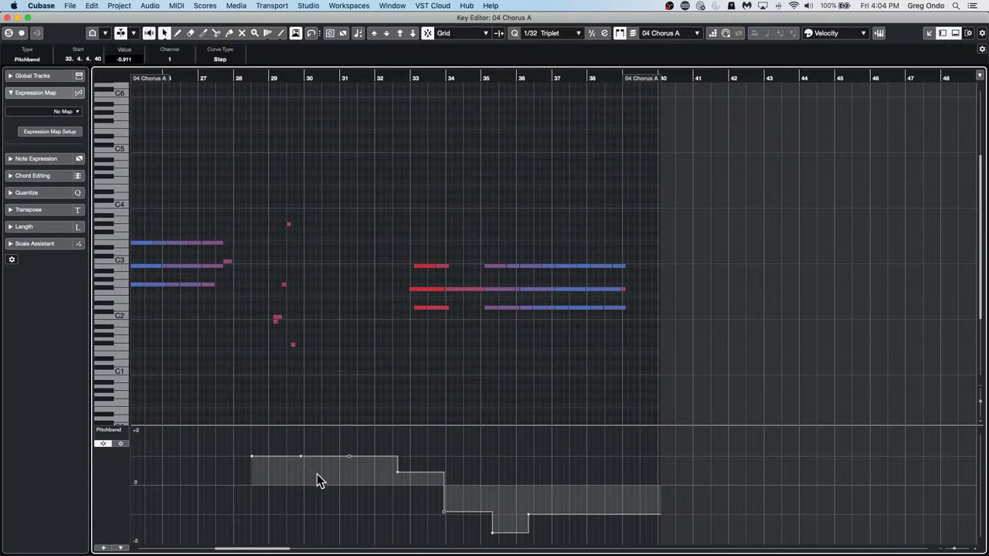
{"action": "key", "text": "Left"}
{"action": "key", "text": "Left"}
{"action": "key", "text": "Left"}
{"action": "key", "text": "Left"}
{"action": "key", "text": "Left"}
{"action": "key", "text": "Left"}
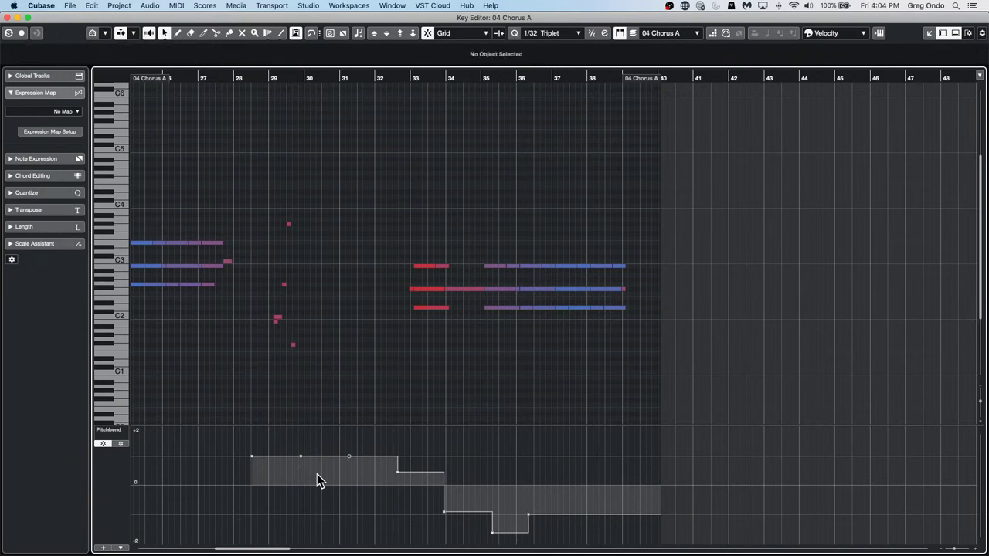
{"action": "key", "text": "Left"}
{"action": "key", "text": "Right"}
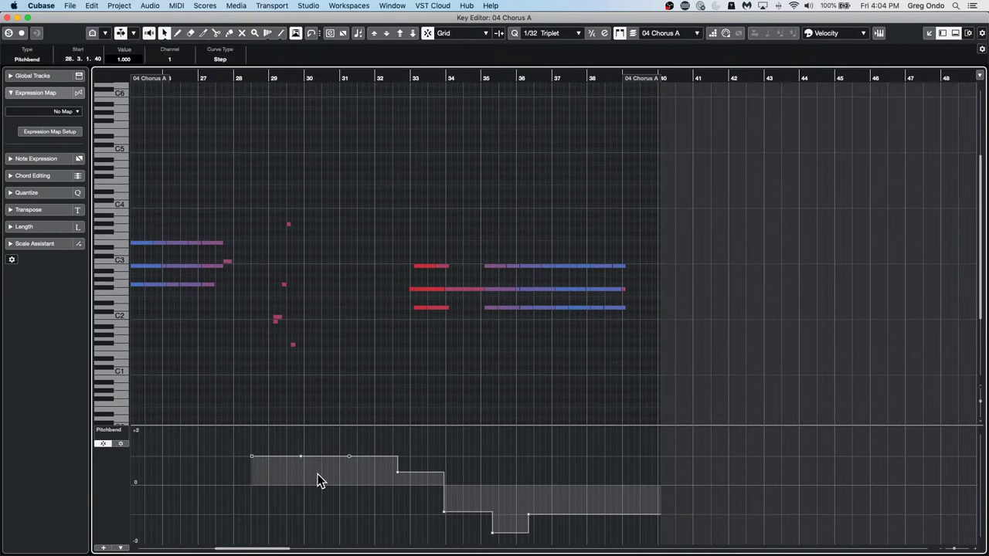
{"action": "key", "text": "Left"}
{"action": "key", "text": "Right"}
{"action": "key", "text": "Right"}
{"action": "key", "text": "Right"}
{"action": "key", "text": "Left"}
{"action": "key", "text": "Left"}
{"action": "key", "text": "Left"}
{"action": "key", "text": "Left"}
{"action": "key", "text": "Right"}
Raise the pitchbend point in bar 32 to the 1-semitone line and reselect the first point.
{"action": "left_click_drag", "start_coordinate": [398, 479], "coordinate": [400, 472]}
{"action": "key", "text": "Left"}
{"action": "key", "text": "Left"}
Move the Key Editor window aside and review the Editor Content Follows Event Selection option in the Editors preferences.
{"action": "double_click", "coordinate": [73, 17]}
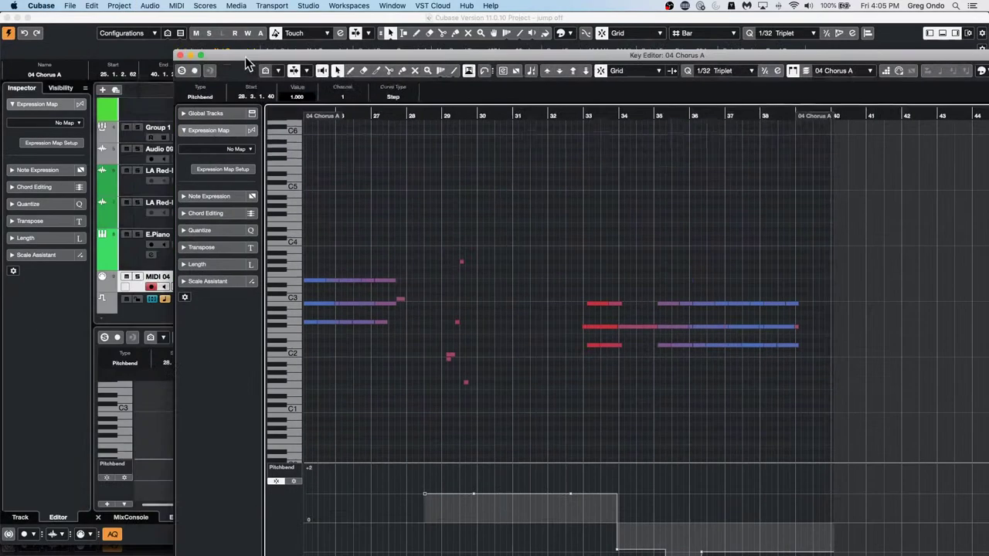
{"action": "left_click_drag", "start_coordinate": [247, 60], "coordinate": [630, 58]}
{"action": "left_click", "coordinate": [40, 5]}
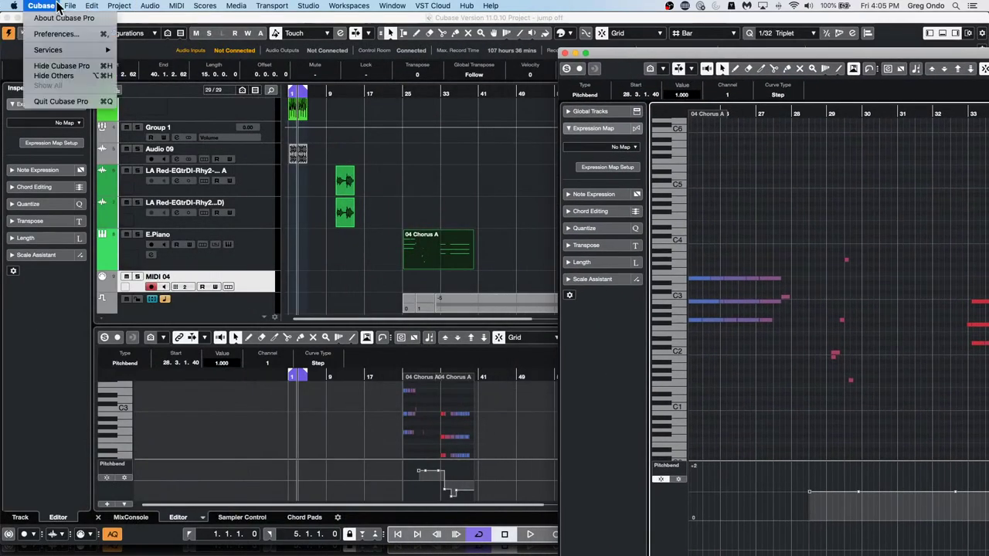
{"action": "left_click", "coordinate": [54, 33]}
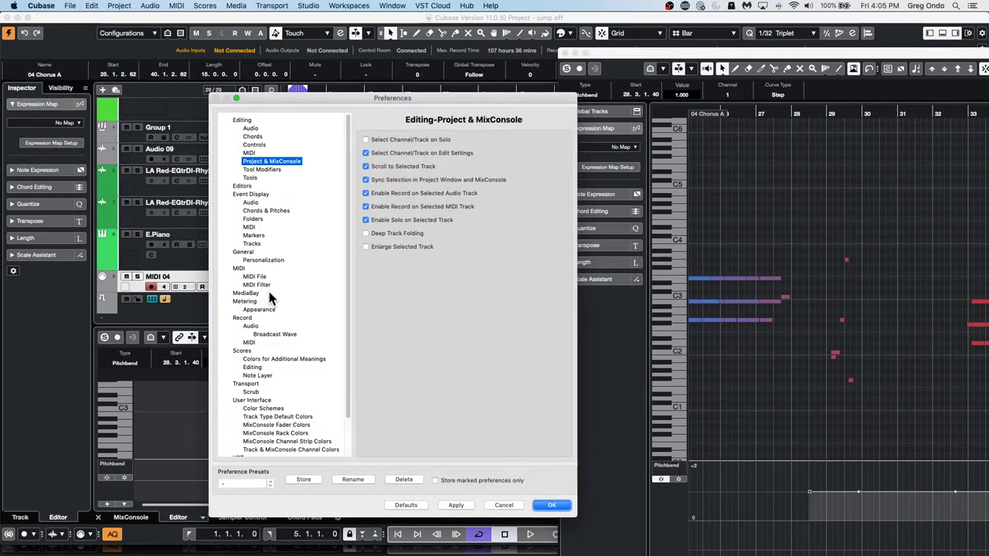
{"action": "left_click", "coordinate": [245, 186]}
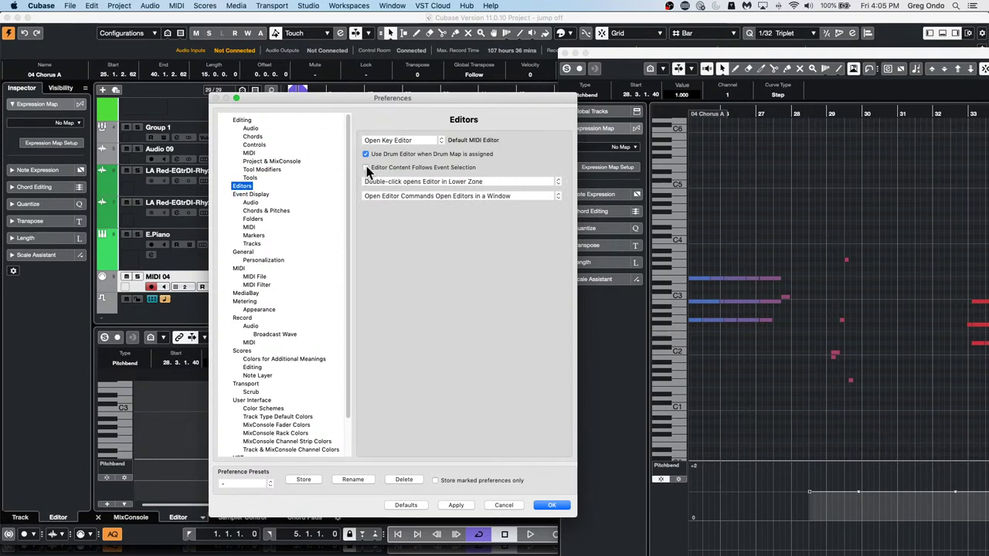
{"action": "left_click", "coordinate": [553, 506]}
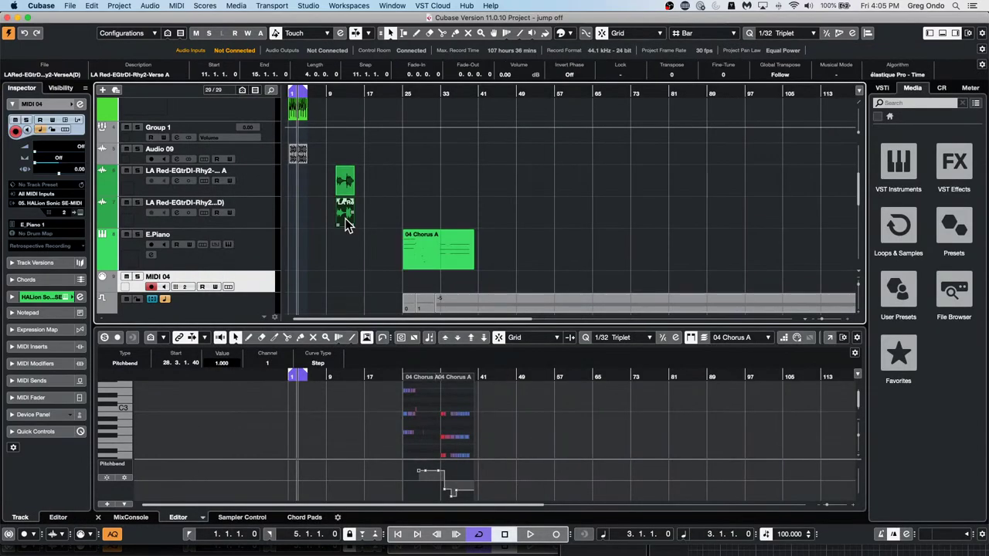
Shift the project window to uncover the Key Editor and select various audio and MIDI events to test whether its content follows.
{"action": "left_click", "coordinate": [345, 218]}
{"action": "left_click_drag", "start_coordinate": [864, 19], "coordinate": [672, 60]}
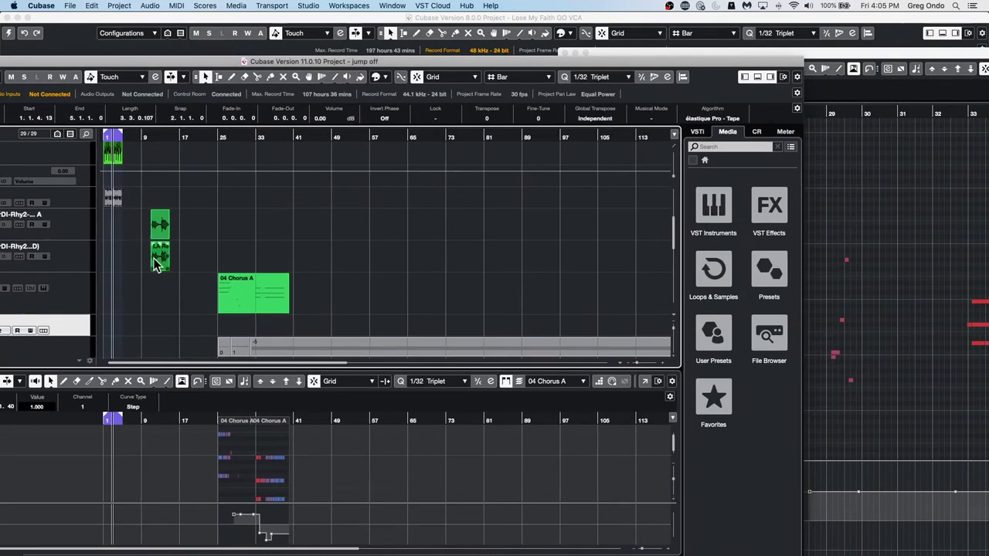
{"action": "left_click", "coordinate": [231, 288]}
{"action": "left_click", "coordinate": [160, 250]}
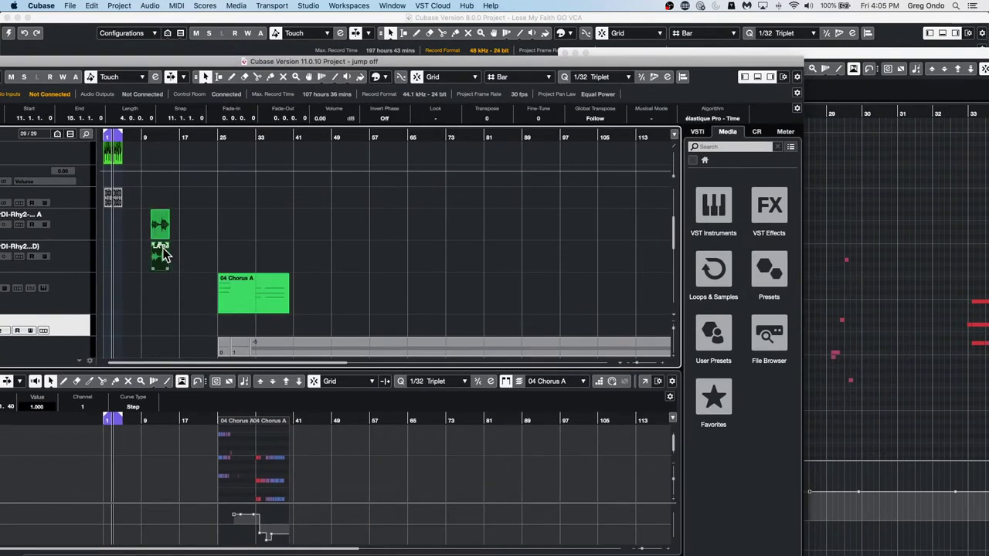
{"action": "left_click", "coordinate": [111, 194]}
{"action": "left_click", "coordinate": [889, 209]}
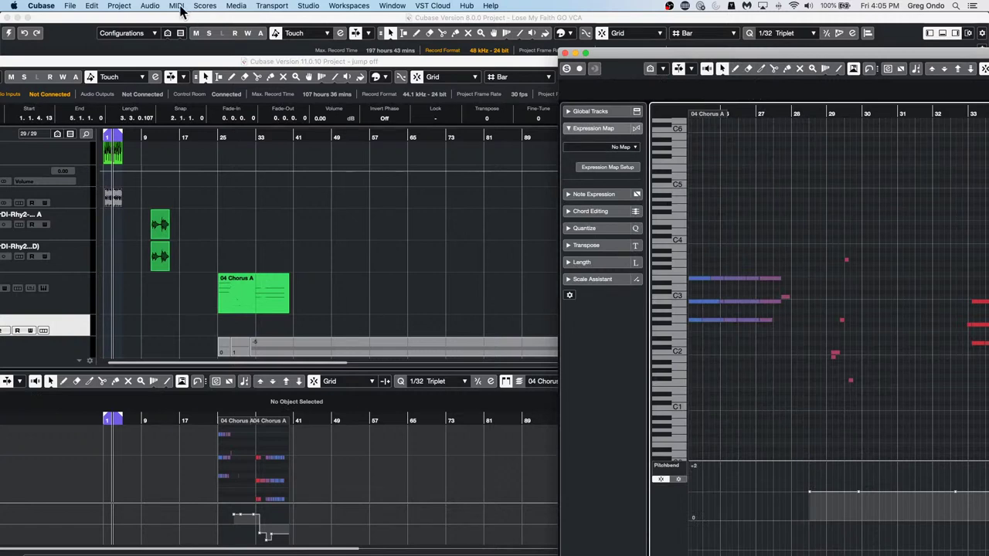
Recheck the Editor Content Follows Event Selection option in the Editors preferences.
{"action": "left_click", "coordinate": [40, 5]}
{"action": "left_click", "coordinate": [51, 34]}
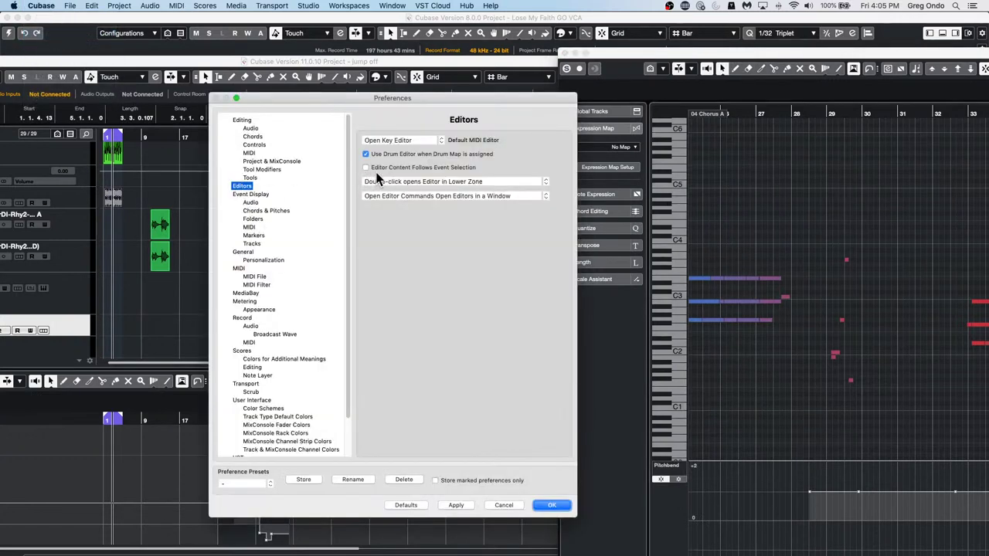
{"action": "left_click", "coordinate": [552, 506]}
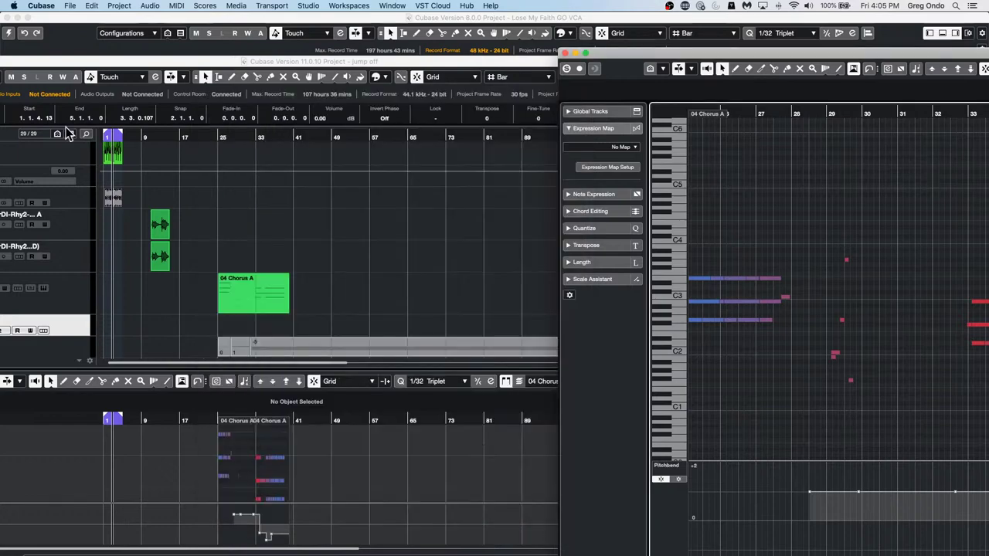
Bring the jump off project window back to full size.
{"action": "double_click", "coordinate": [174, 60]}
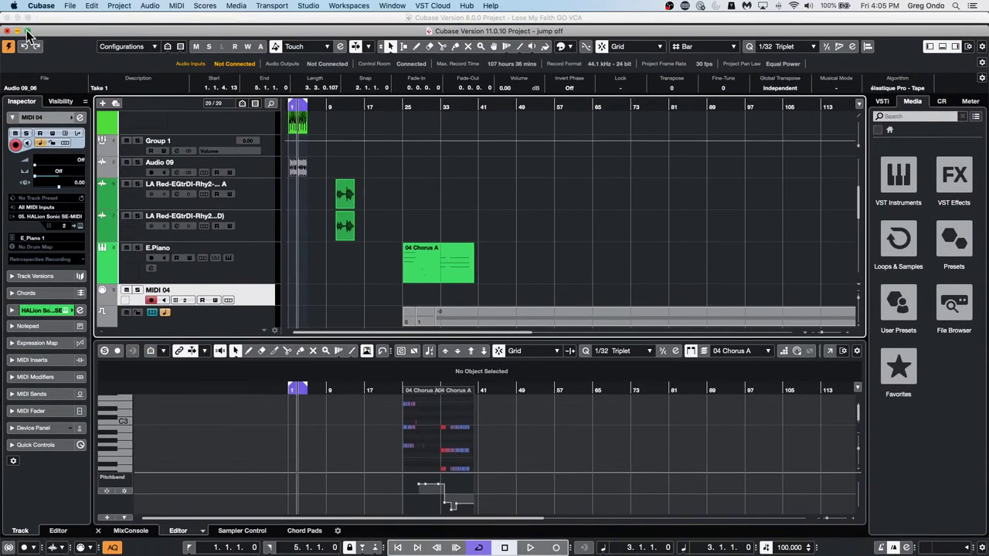
{"action": "left_click", "coordinate": [27, 32]}
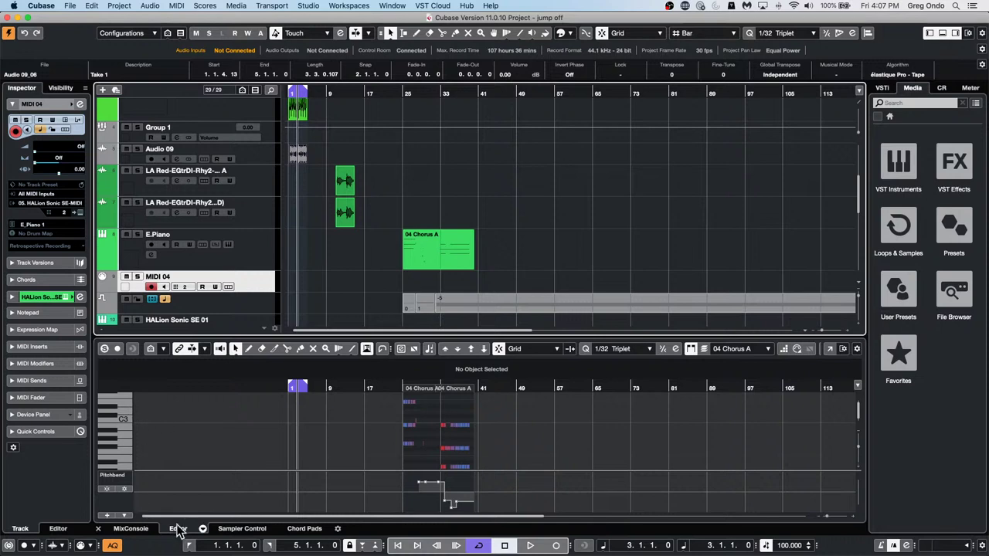
Load the 04 Chorus A MIDI part from the E.Piano track into Sampler Control and audition it on the keyboard.
{"action": "left_click", "coordinate": [253, 530]}
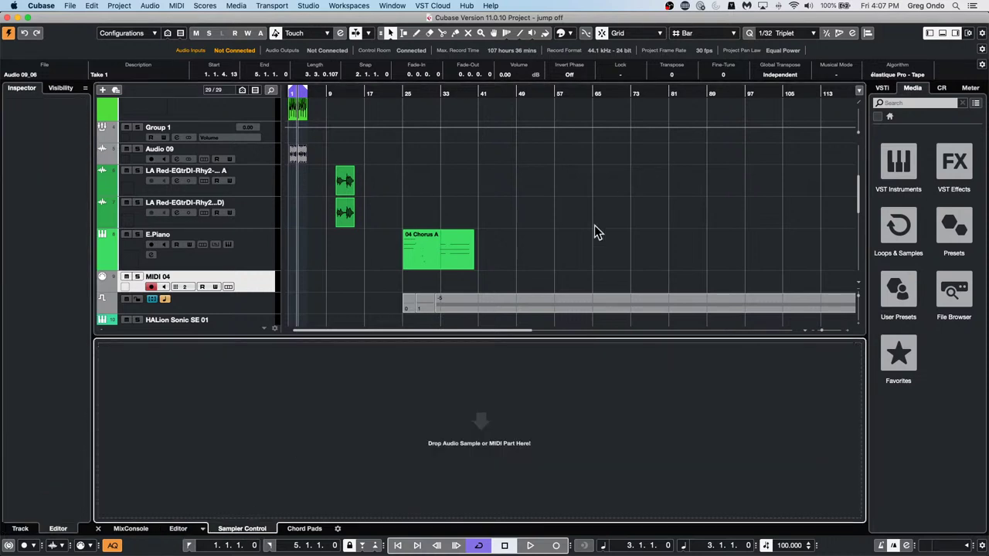
{"action": "left_click", "coordinate": [436, 243]}
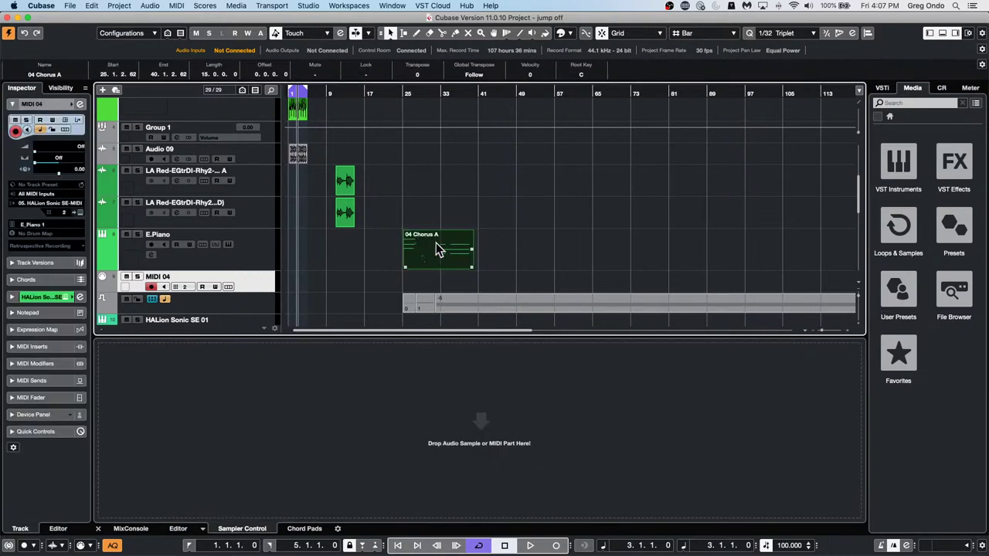
{"action": "left_click_drag", "start_coordinate": [430, 249], "coordinate": [451, 426]}
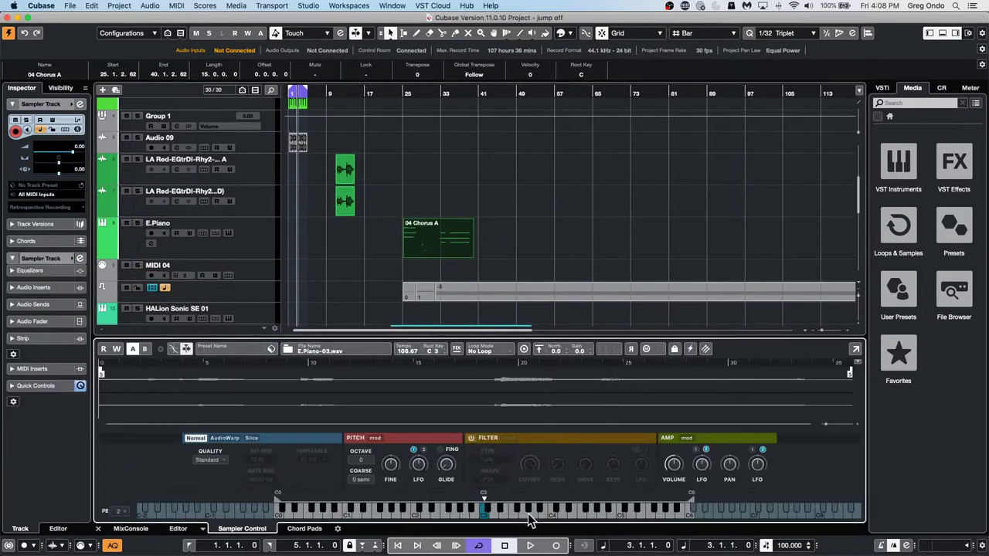
{"action": "left_click", "coordinate": [457, 513]}
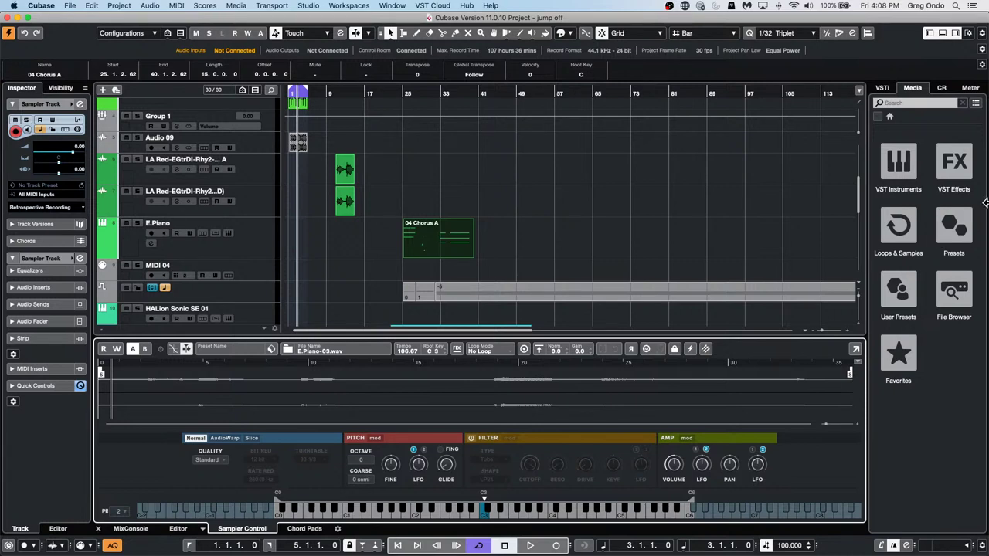
Open a local Input Transformer for the sampler track with the Transform function and add an action row.
{"action": "left_click", "coordinate": [77, 119]}
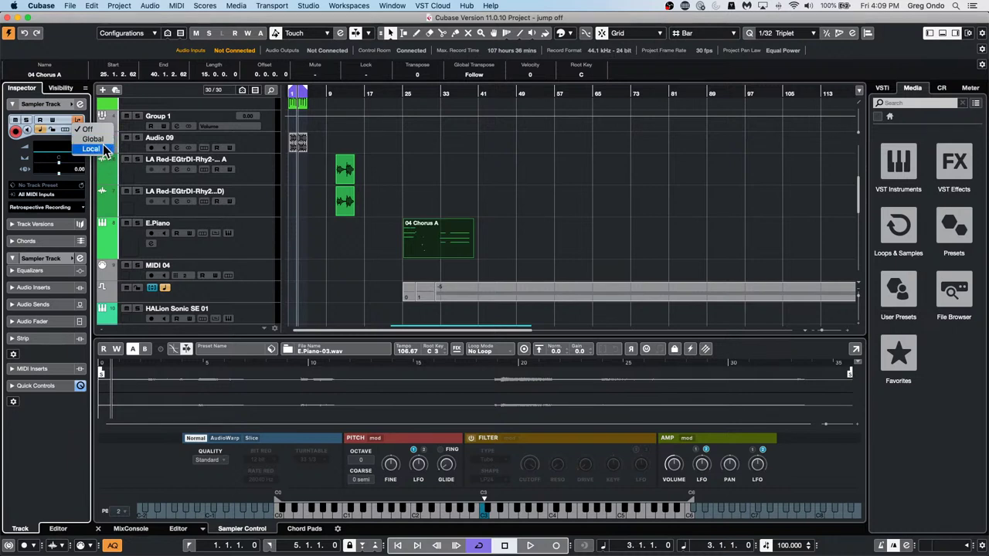
{"action": "left_click", "coordinate": [91, 148]}
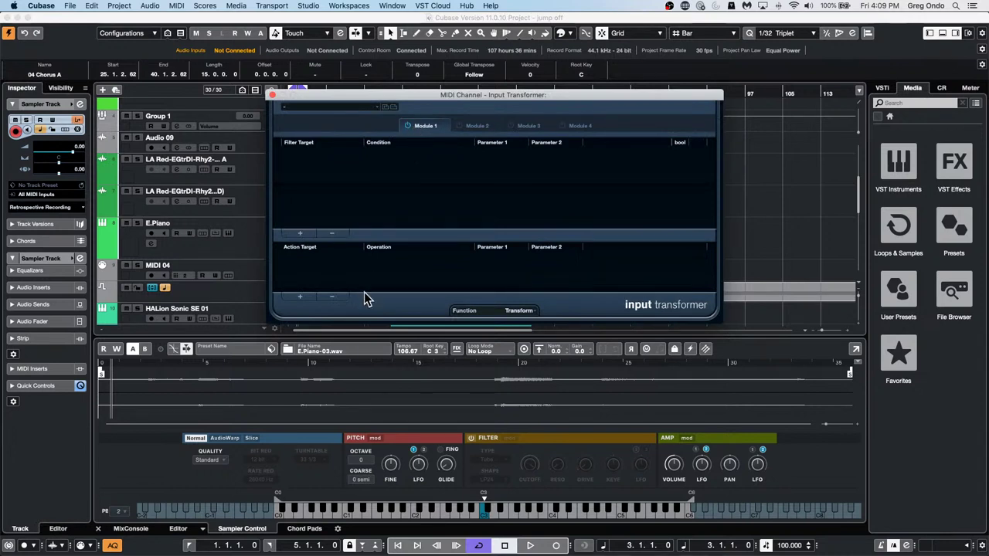
{"action": "left_click", "coordinate": [513, 311]}
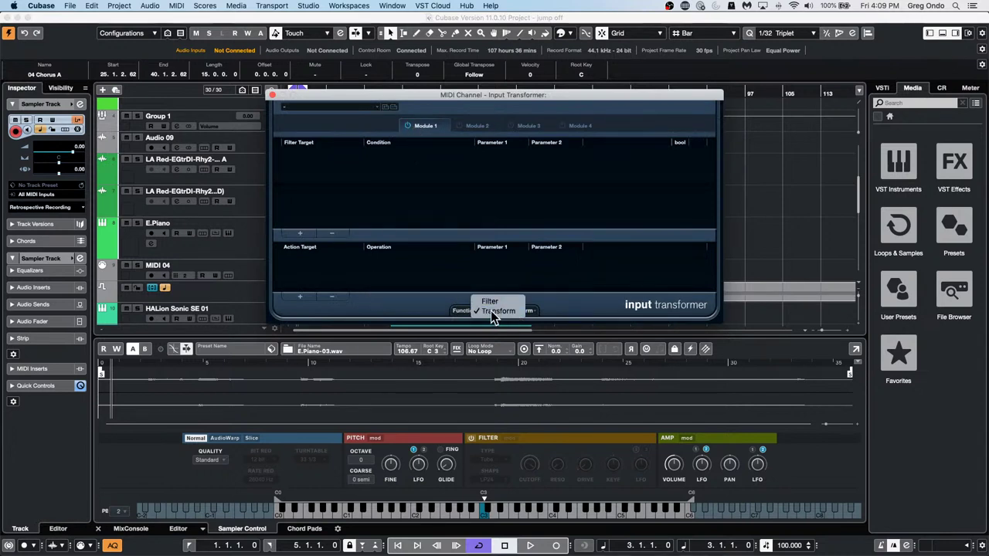
{"action": "left_click", "coordinate": [506, 311]}
{"action": "left_click", "coordinate": [299, 296]}
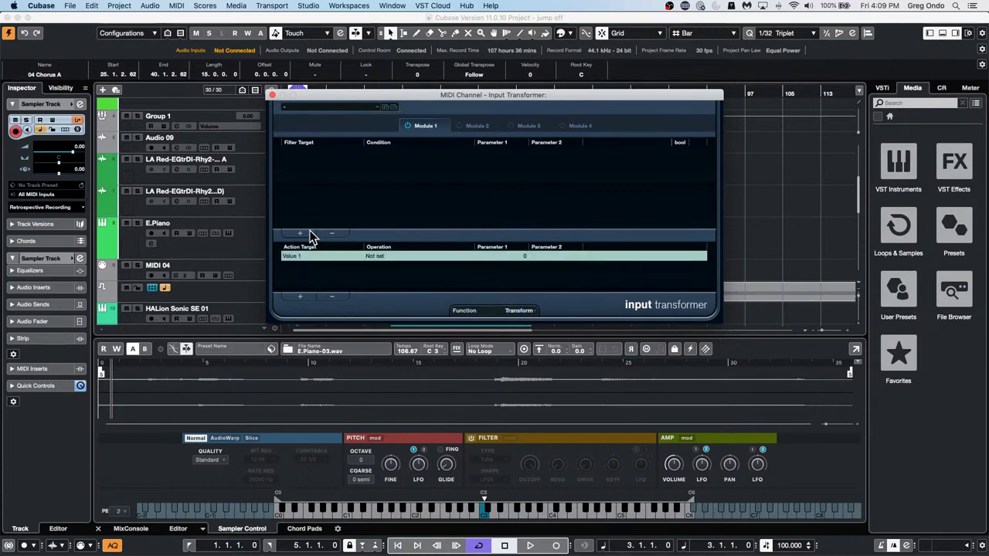
Add Input Transformer filter conditions for Type Is Equal Note and Pitch Less than C2.
{"action": "left_click", "coordinate": [299, 233]}
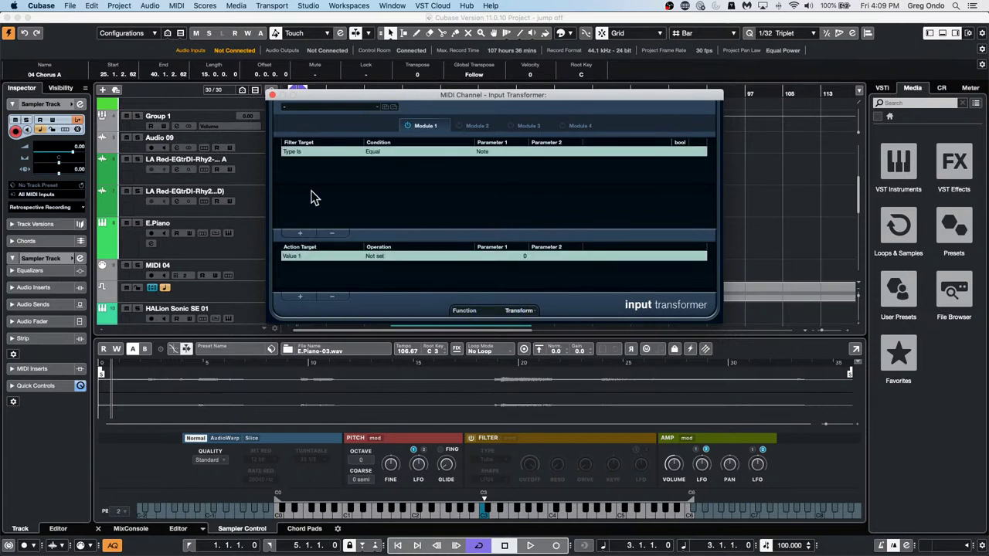
{"action": "left_click", "coordinate": [302, 233]}
{"action": "left_click", "coordinate": [312, 165]}
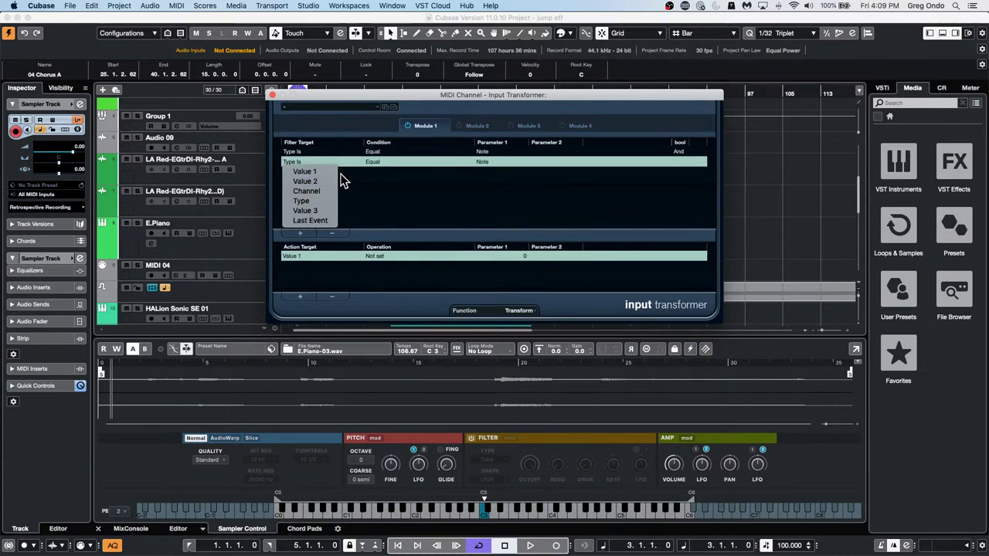
{"action": "left_click", "coordinate": [325, 173]}
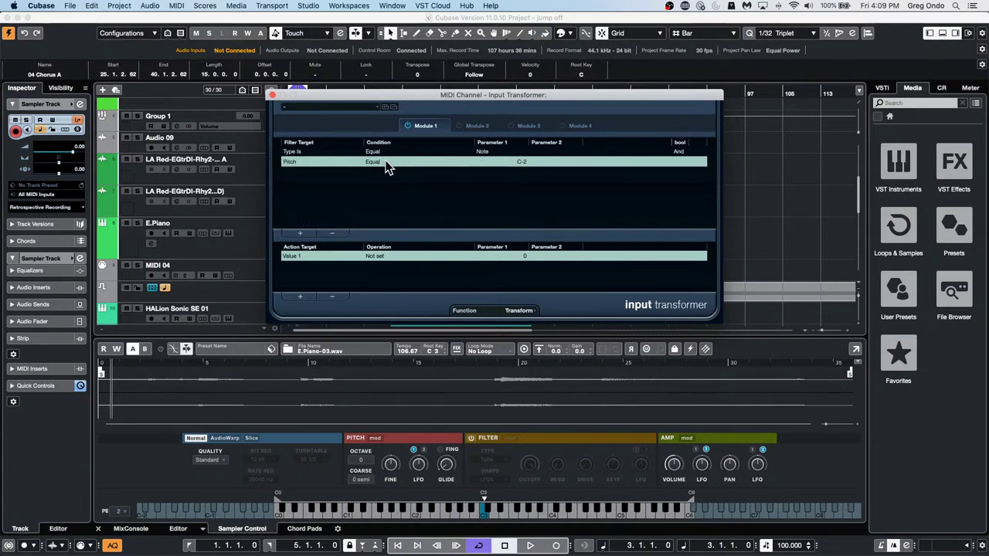
{"action": "left_click", "coordinate": [389, 164]}
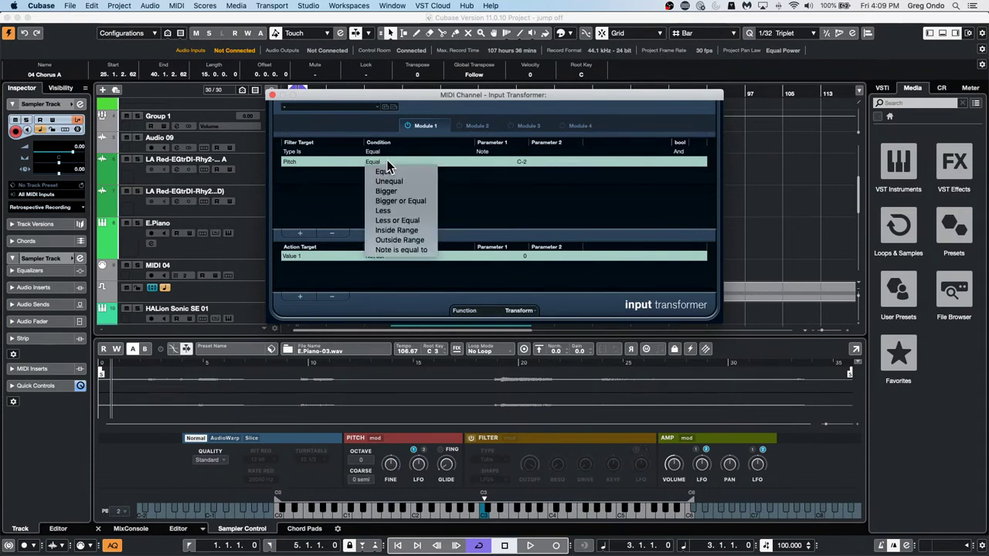
{"action": "left_click", "coordinate": [412, 213]}
{"action": "left_click", "coordinate": [524, 161]}
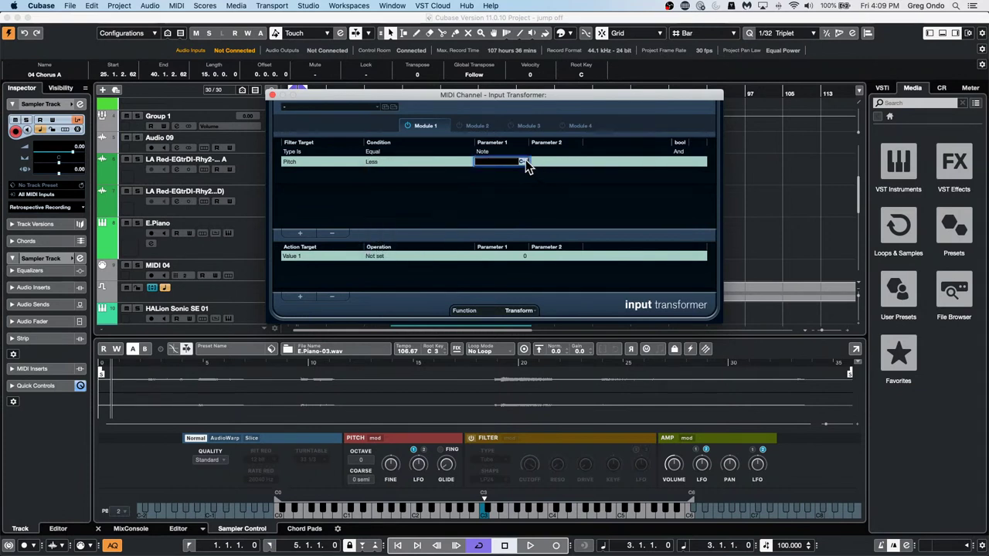
{"action": "type", "text": "c2"}
{"action": "key", "text": "Return"}
Make the transformer action set Channel to a fixed value of 2, and close the Input Transformer.
{"action": "left_click", "coordinate": [317, 258]}
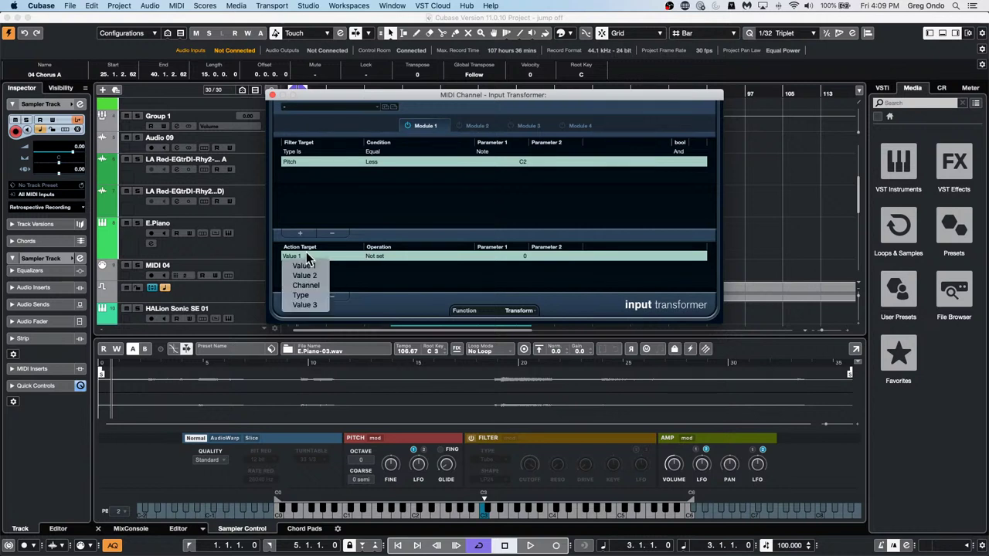
{"action": "left_click", "coordinate": [315, 286]}
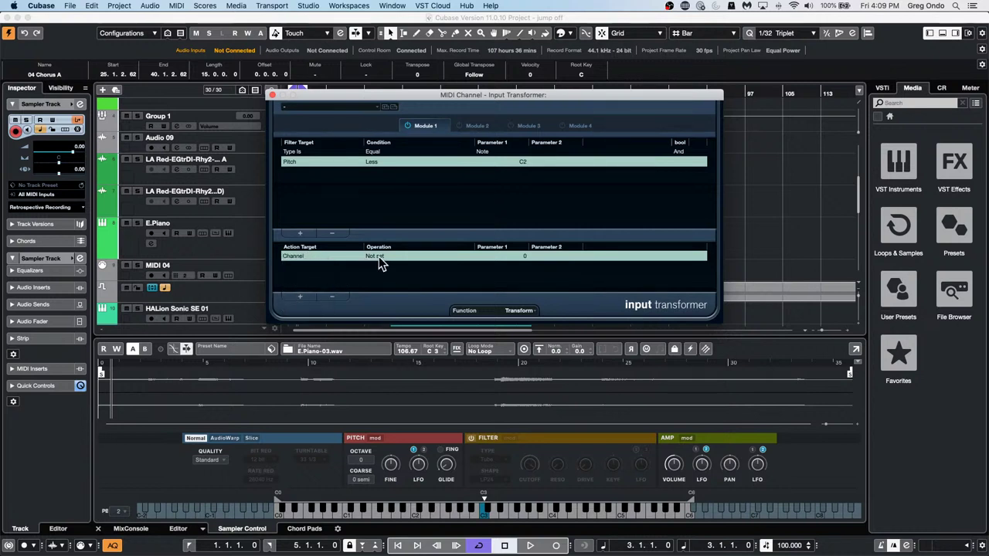
{"action": "left_click", "coordinate": [375, 257]}
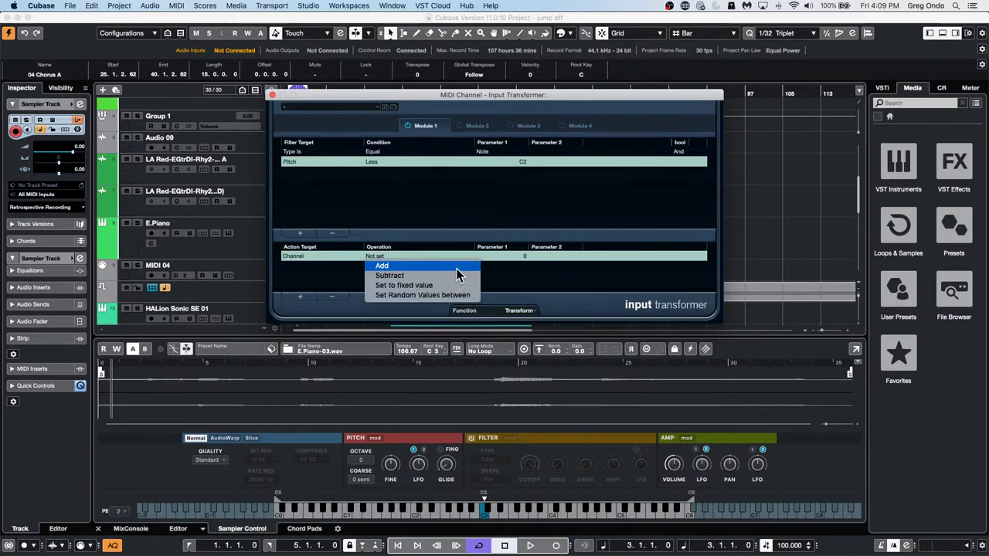
{"action": "left_click", "coordinate": [433, 285]}
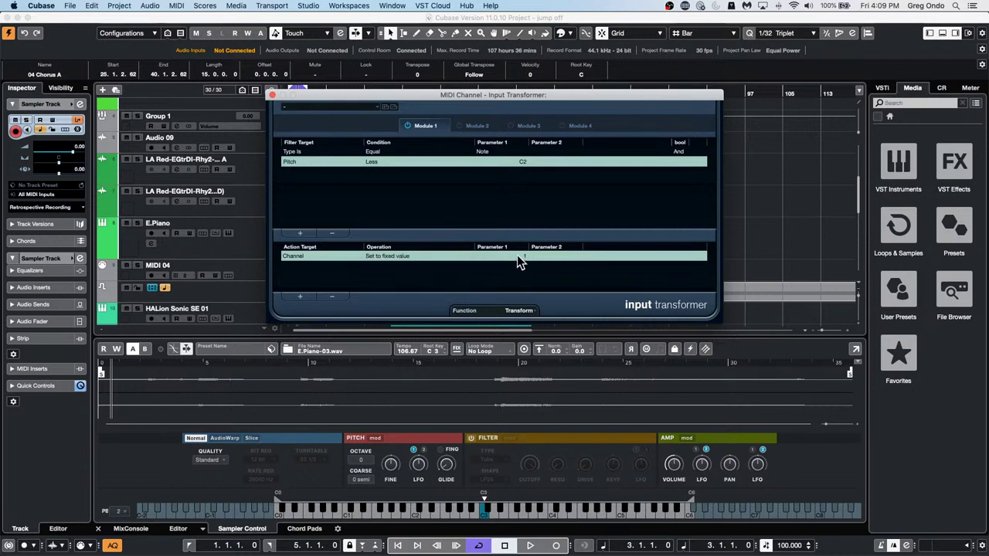
{"action": "left_click", "coordinate": [510, 257]}
{"action": "type", "text": "2"}
{"action": "key", "text": "Return"}
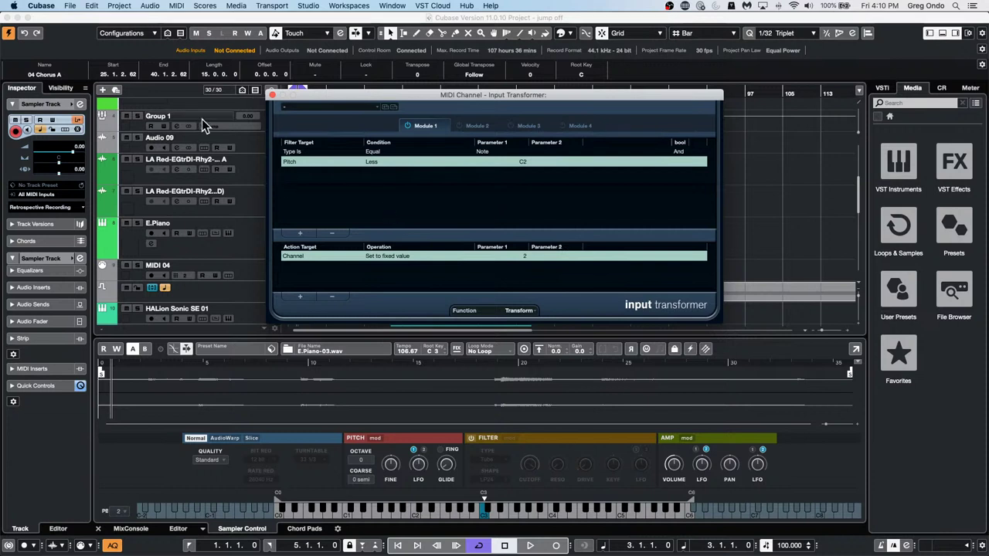
{"action": "left_click", "coordinate": [272, 96]}
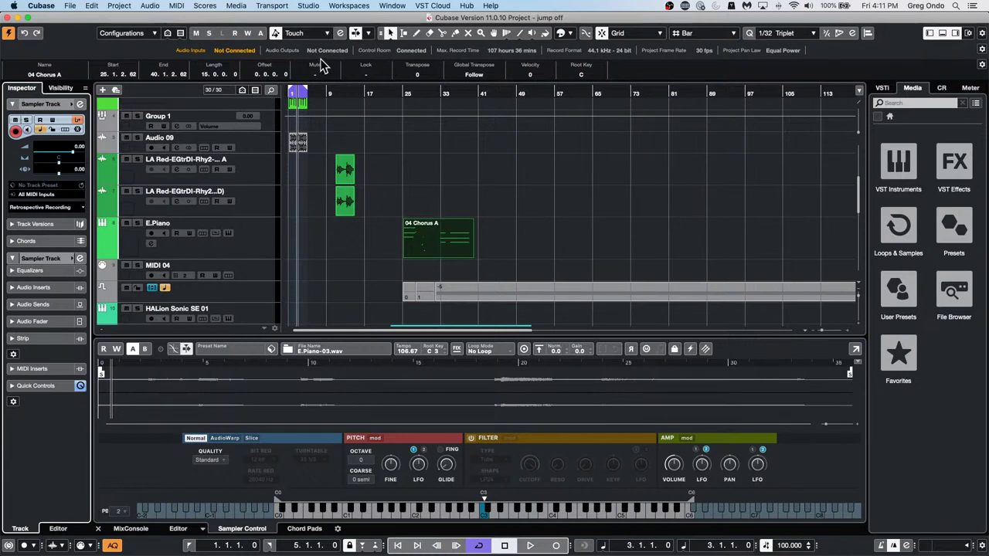
Open ne demo.cpr from the NE demo folder in Projects and activate the project.
{"action": "left_click", "coordinate": [69, 6]}
{"action": "mouse_move", "coordinate": [108, 202]}
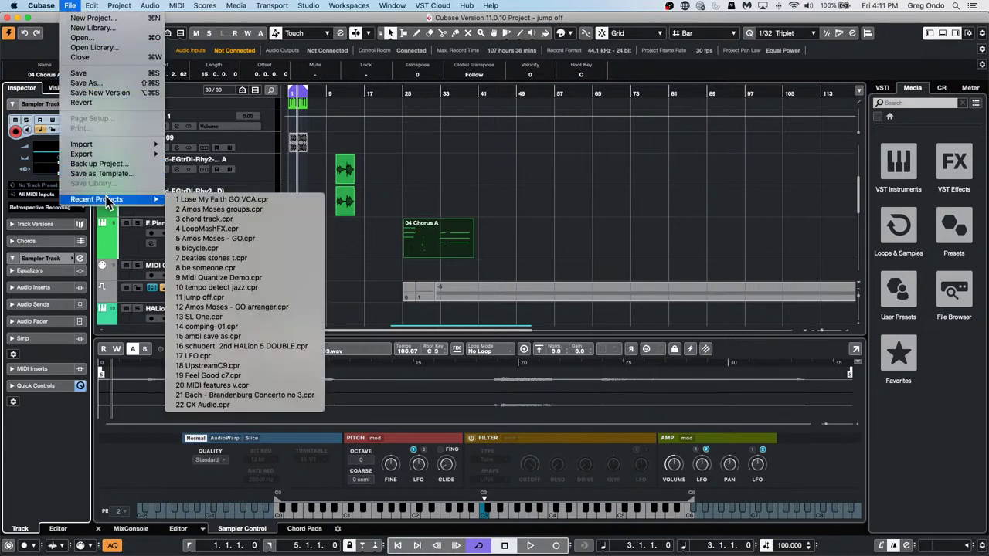
{"action": "left_click", "coordinate": [114, 38]}
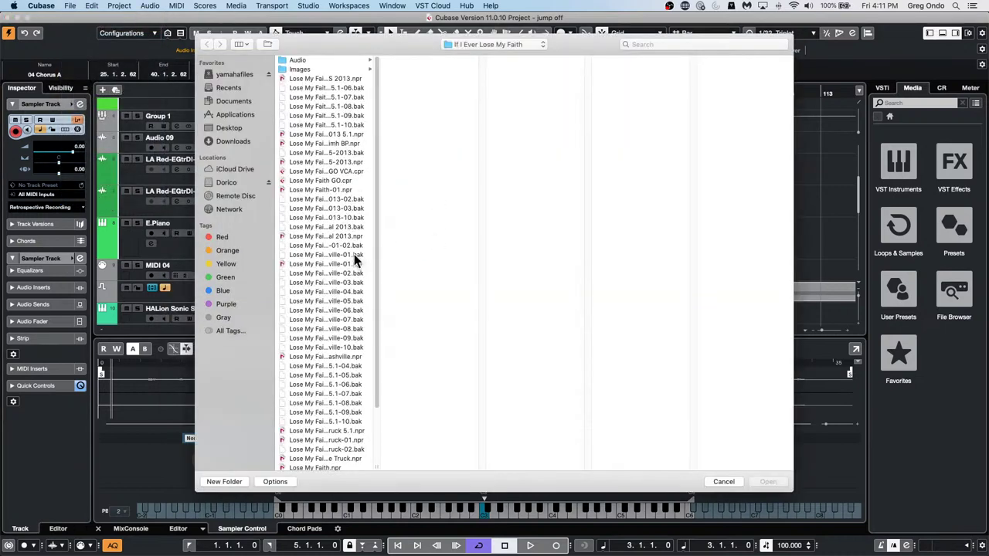
{"action": "left_click", "coordinate": [520, 45]}
{"action": "left_click", "coordinate": [517, 54]}
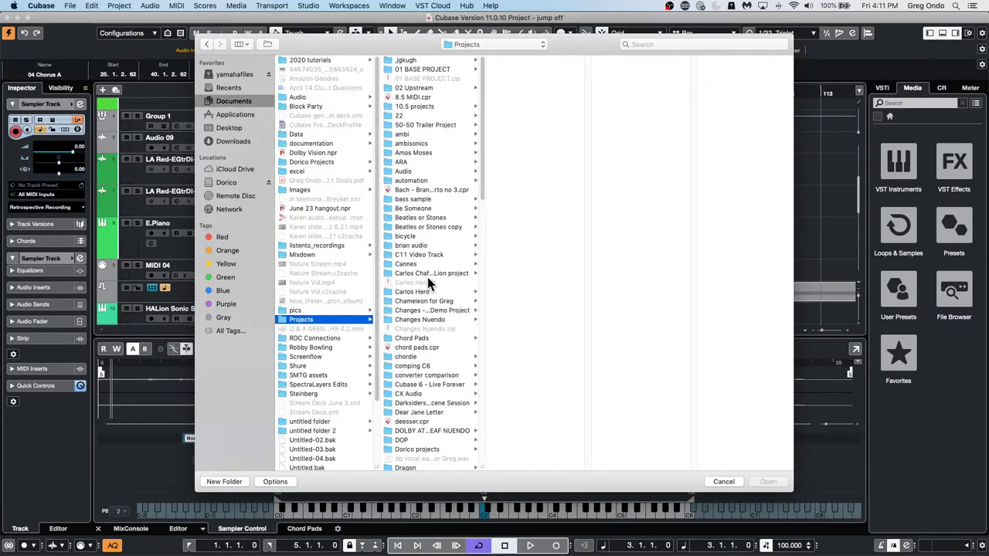
{"action": "scroll", "coordinate": [431, 283], "scroll_direction": "down", "scroll_amount": 10}
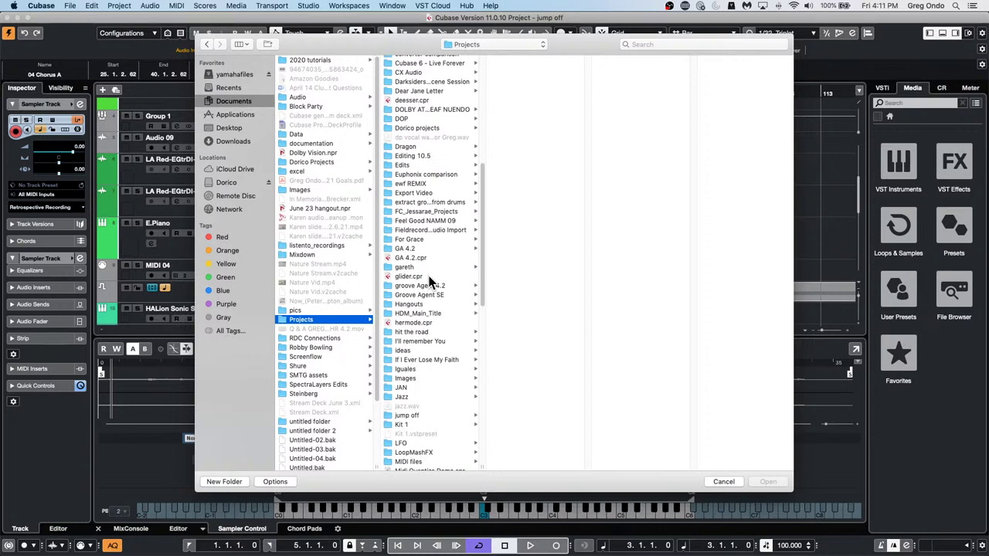
{"action": "scroll", "coordinate": [431, 283], "scroll_direction": "down", "scroll_amount": 12}
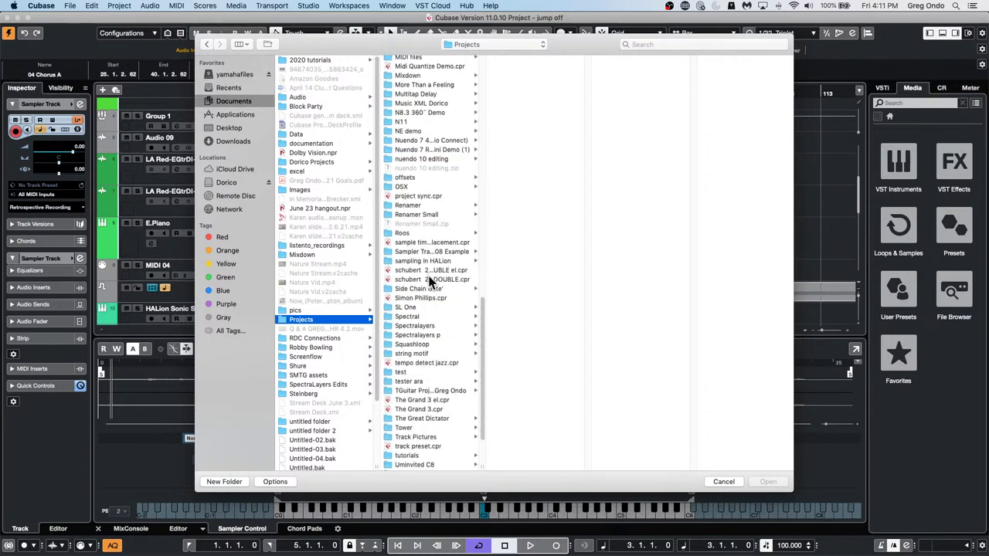
{"action": "scroll", "coordinate": [431, 283], "scroll_direction": "down", "scroll_amount": 1}
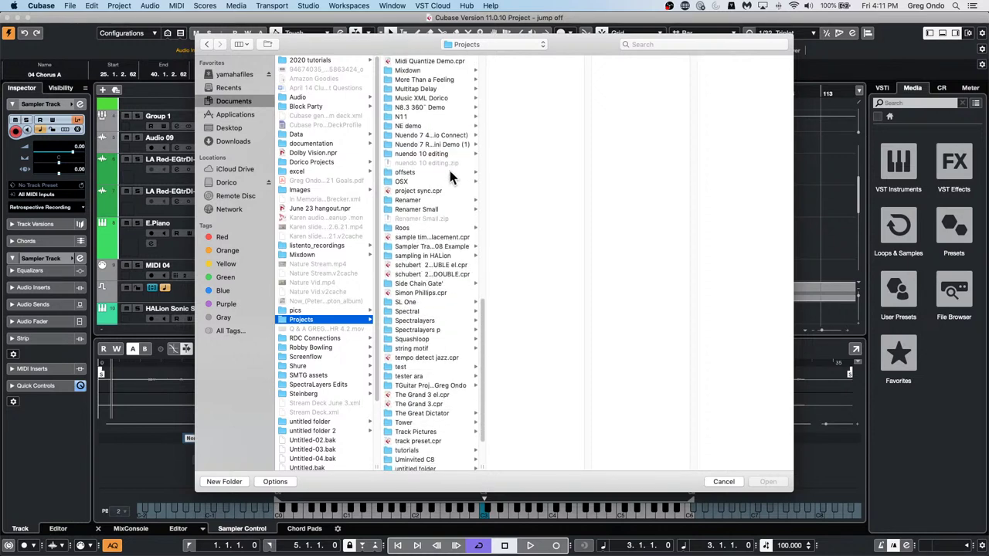
{"action": "left_click", "coordinate": [416, 128]}
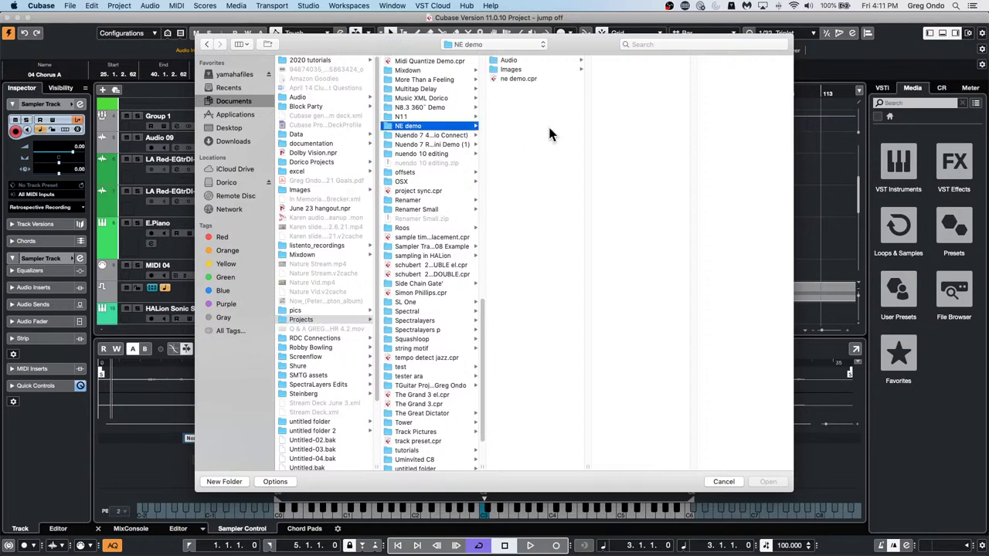
{"action": "double_click", "coordinate": [531, 79]}
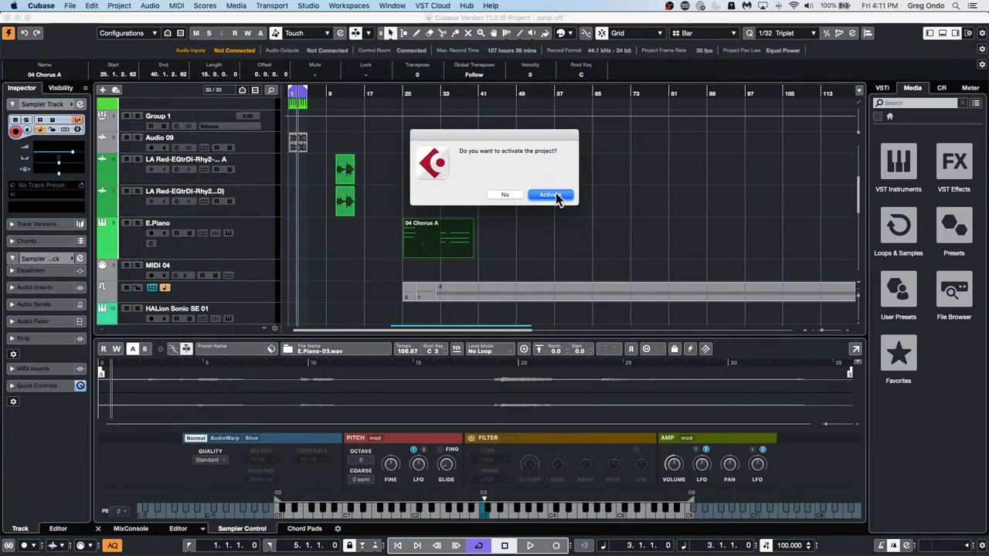
{"action": "left_click", "coordinate": [551, 195]}
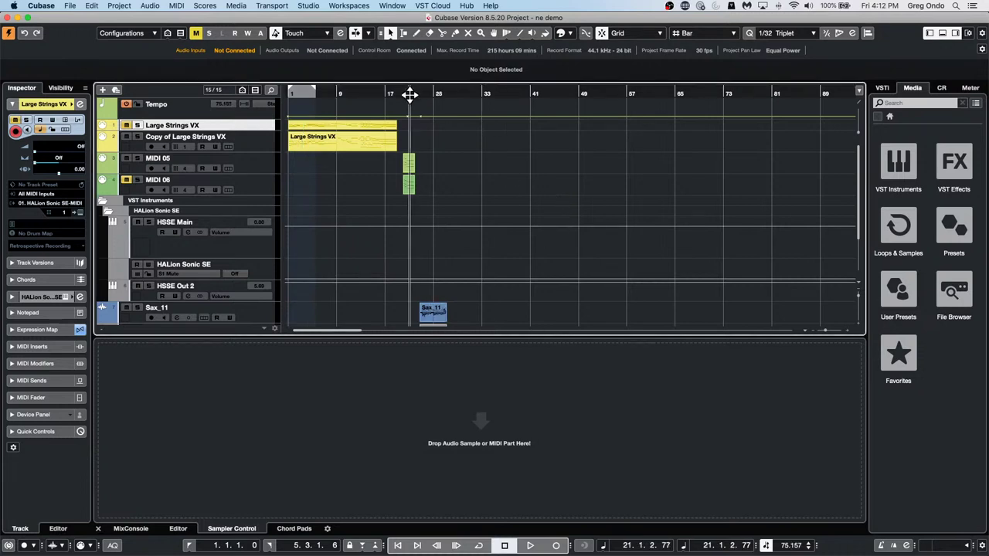
Open the NOte Expression Horns part on the MIDI 05 track in a separate Key Editor window.
{"action": "left_click_drag", "start_coordinate": [404, 95], "coordinate": [517, 228]}
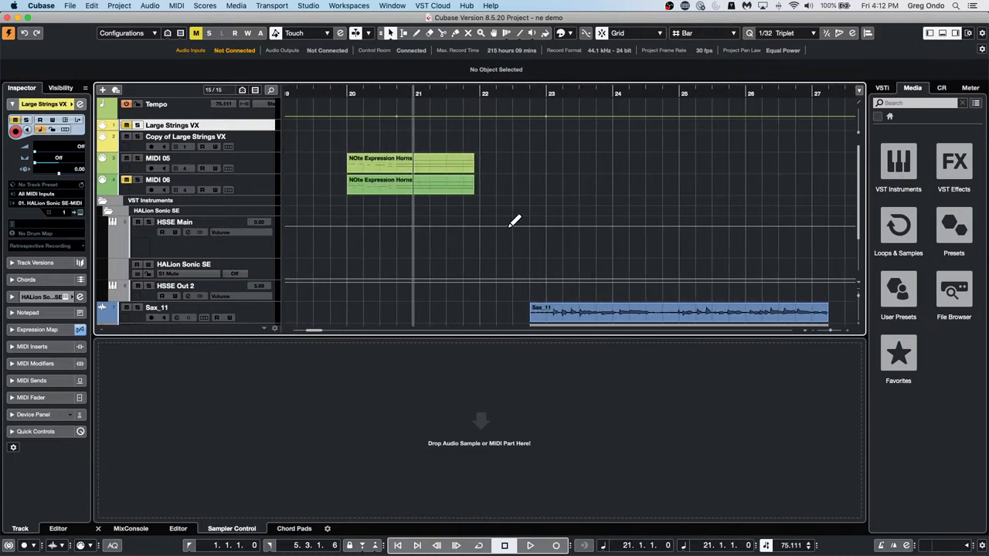
{"action": "scroll", "coordinate": [541, 223], "scroll_direction": "down", "scroll_amount": 4}
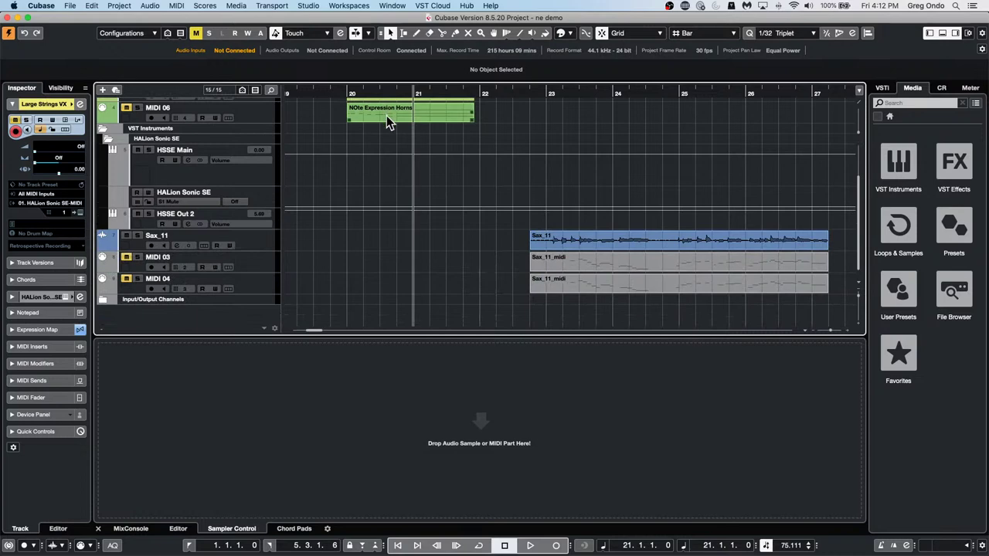
{"action": "scroll", "coordinate": [386, 114], "scroll_direction": "up", "scroll_amount": 4}
{"action": "double_click", "coordinate": [411, 171]}
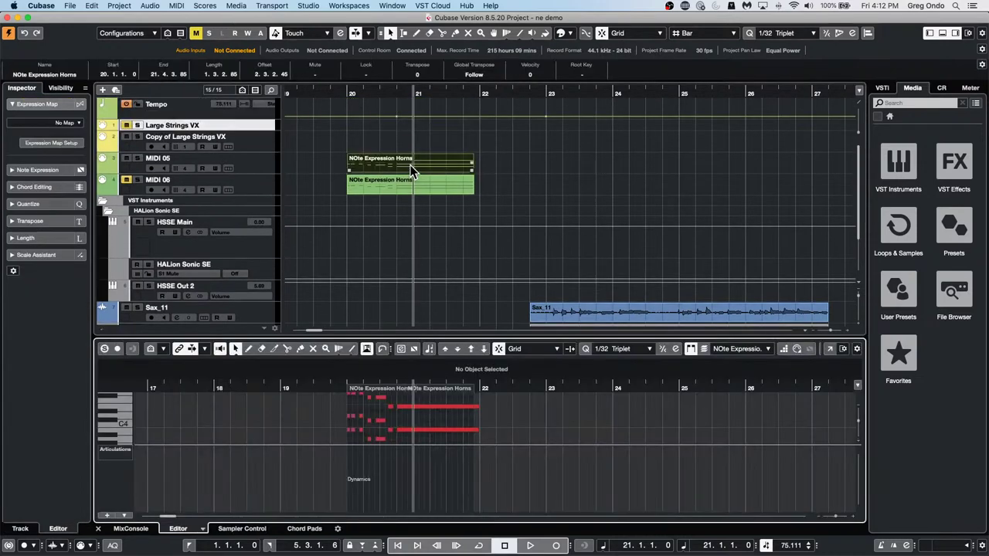
{"action": "left_click", "coordinate": [829, 349]}
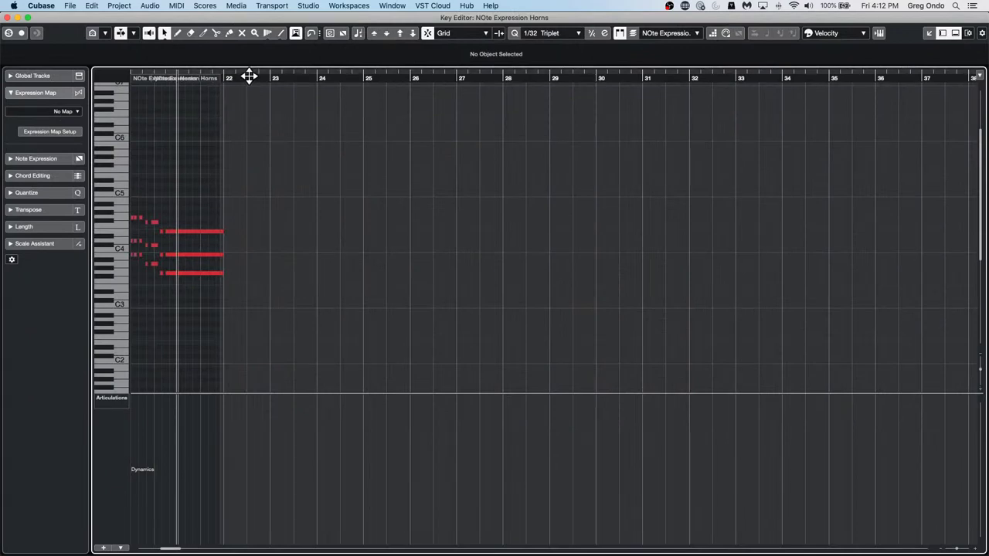
Delete the highest of the three long sustained notes at the end of the horn part and clear the selection.
{"action": "scroll", "coordinate": [124, 77], "scroll_direction": "left", "scroll_amount": 2}
{"action": "left_click_drag", "start_coordinate": [124, 78], "coordinate": [140, 106]}
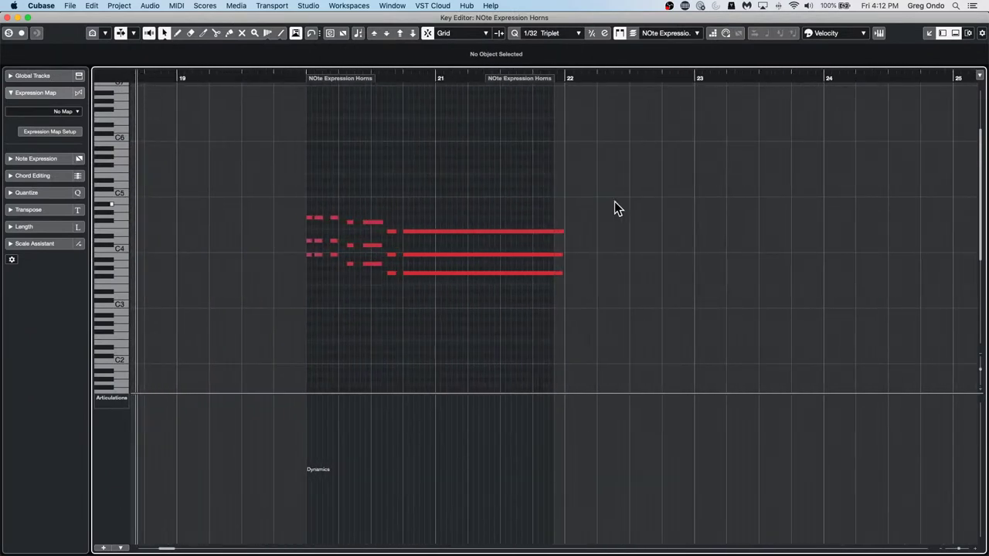
{"action": "left_click", "coordinate": [413, 232]}
{"action": "key", "text": "Delete"}
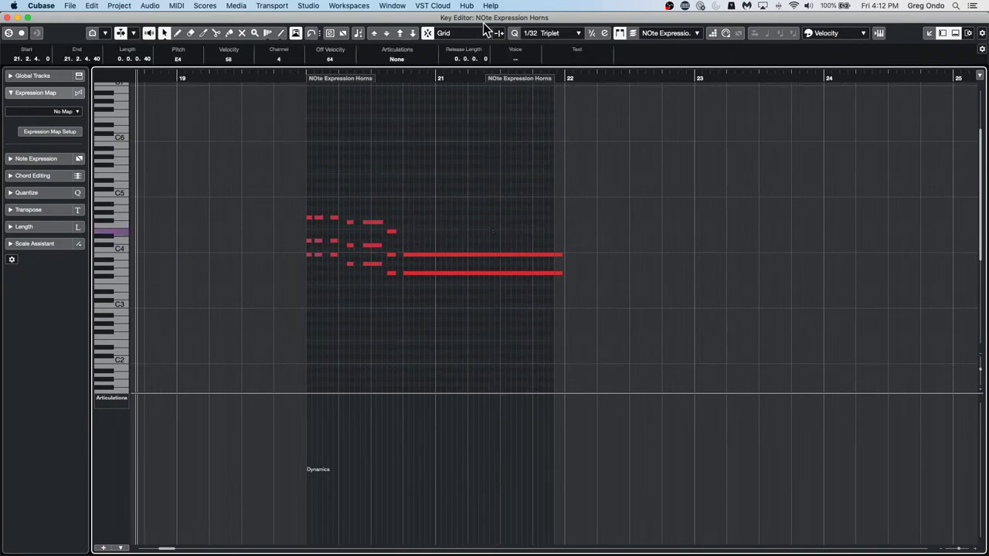
{"action": "left_click", "coordinate": [484, 202]}
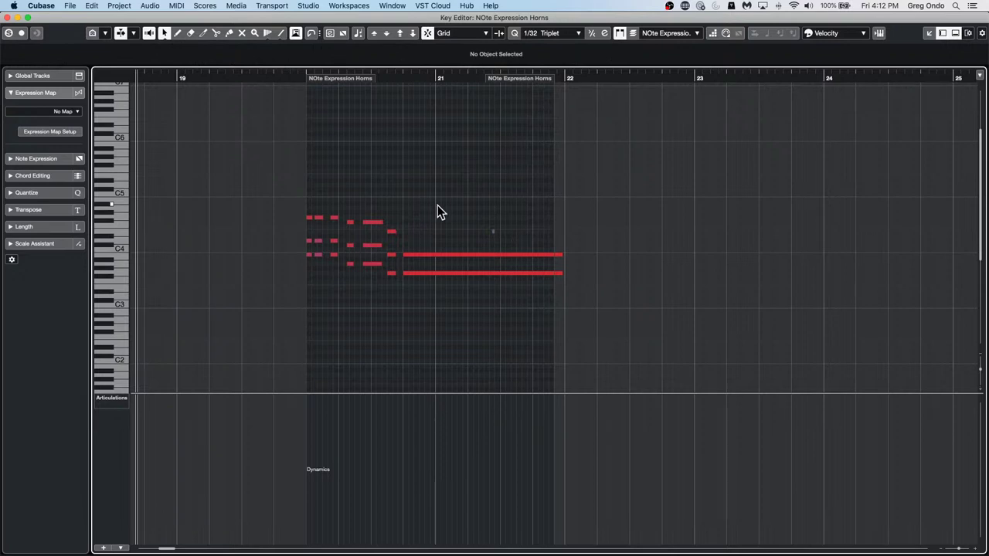
Stop playback, undo the deletion of the highest sustained horn note, and open that note's Note Expression editor.
{"action": "key", "text": "space"}
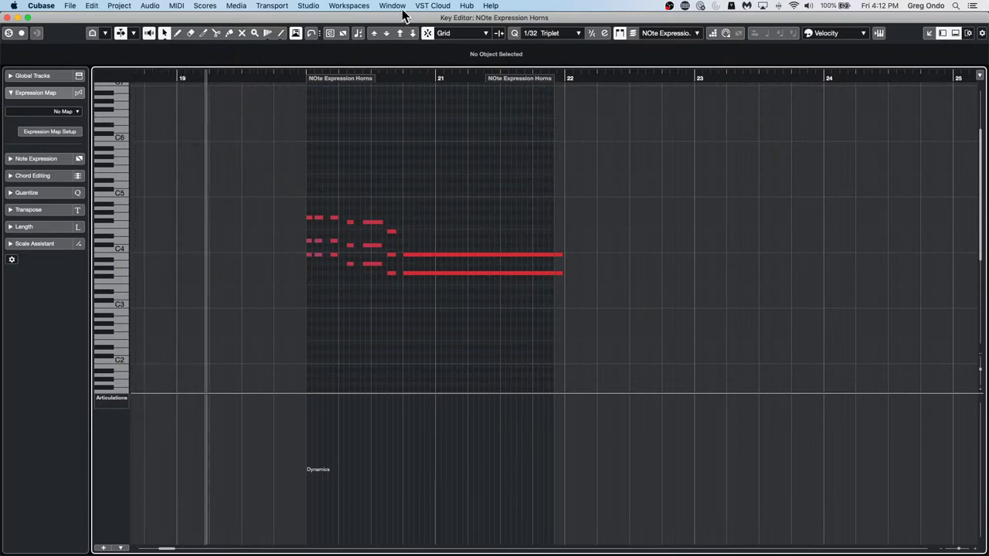
{"action": "key", "text": "super+z"}
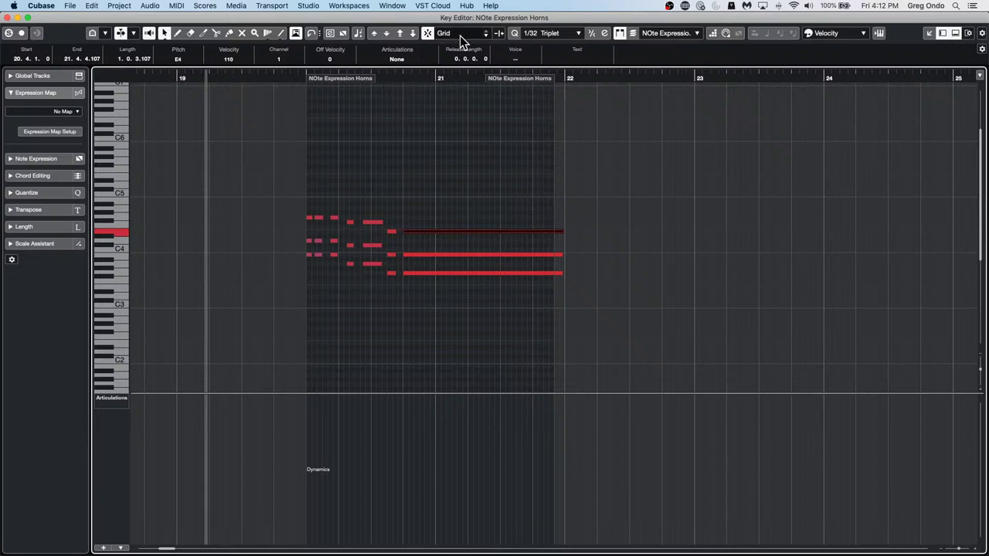
{"action": "left_click", "coordinate": [333, 33]}
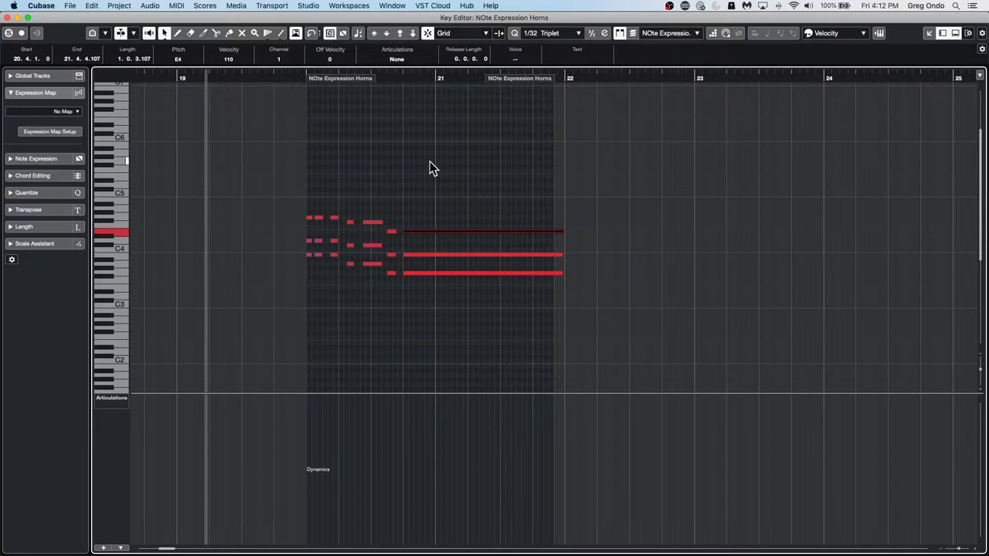
{"action": "double_click", "coordinate": [438, 232]}
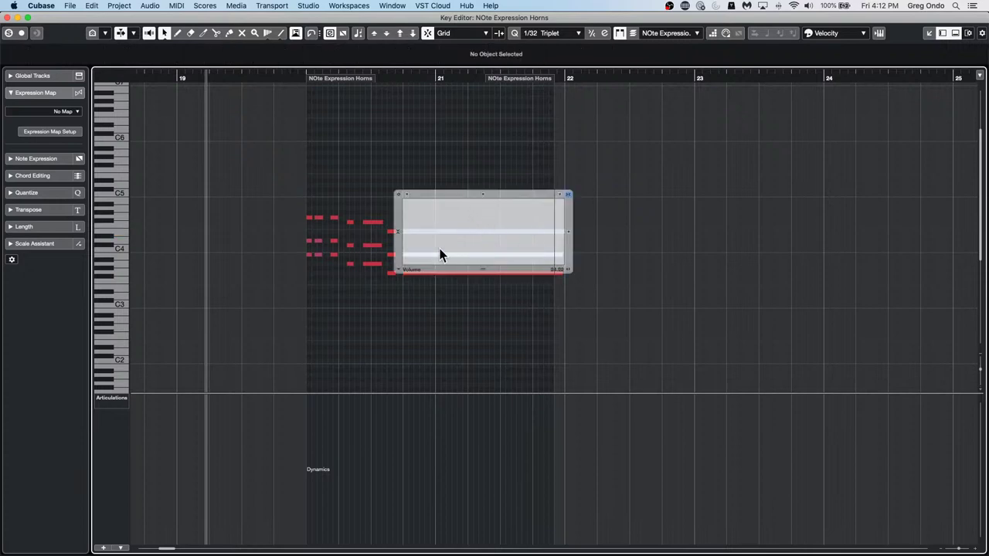
Draw a freehand Volume curve that rises and falls several times across the sustained note, and close its Note Expression editor.
{"action": "right_click", "coordinate": [439, 252]}
{"action": "left_click", "coordinate": [454, 248]}
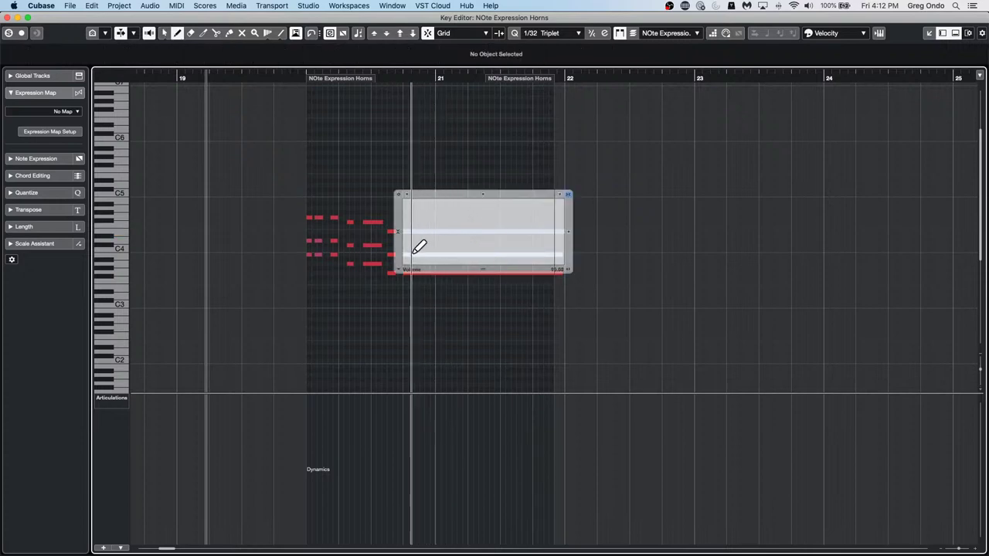
{"action": "mouse_move", "coordinate": [404, 249]}
{"action": "left_mouse_down"}
{"action": "mouse_move", "coordinate": [439, 222]}
{"action": "mouse_move", "coordinate": [513, 255]}
{"action": "left_mouse_up"}
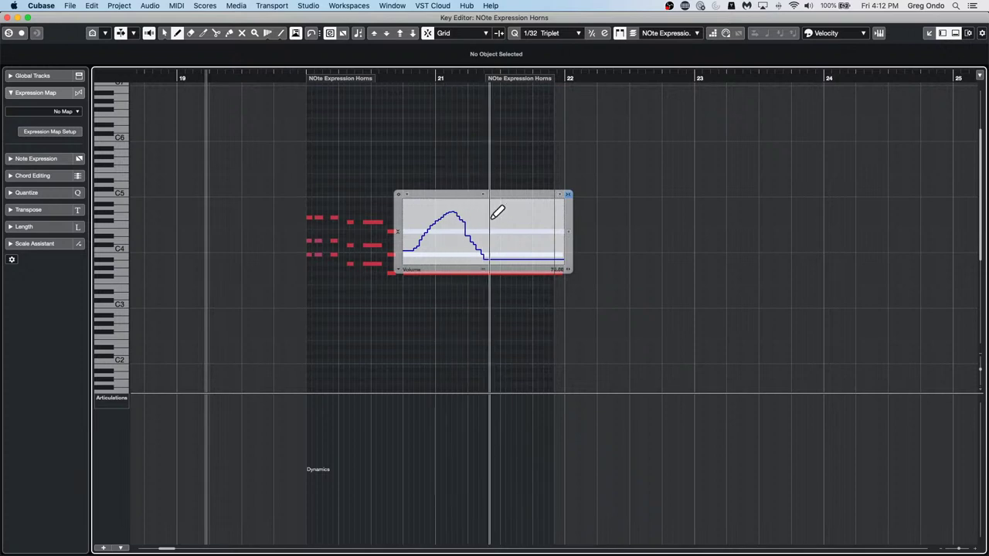
{"action": "mouse_move", "coordinate": [495, 236]}
{"action": "left_mouse_down"}
{"action": "mouse_move", "coordinate": [514, 207]}
{"action": "mouse_move", "coordinate": [531, 256]}
{"action": "mouse_move", "coordinate": [546, 205]}
{"action": "mouse_move", "coordinate": [550, 263]}
{"action": "left_mouse_up"}
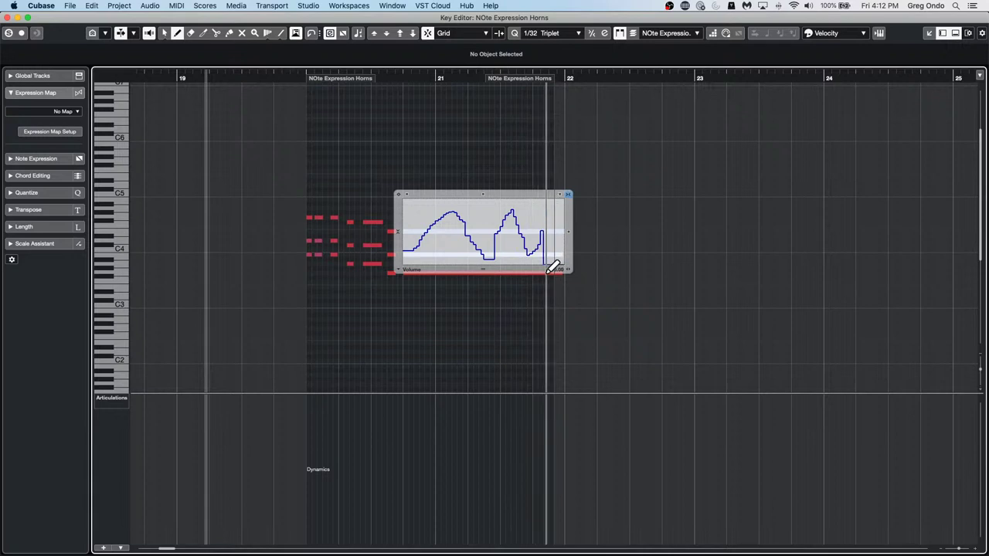
{"action": "right_click", "coordinate": [420, 165]}
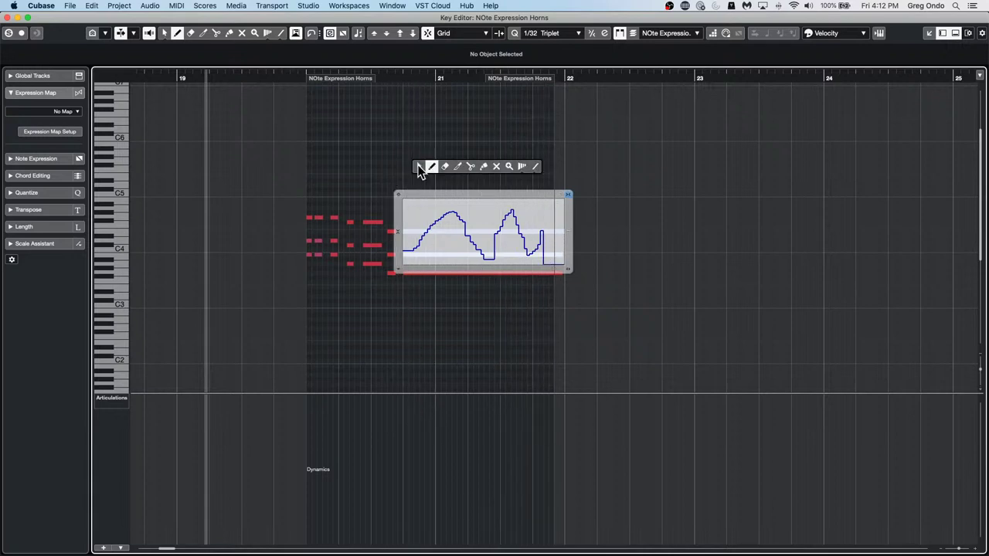
{"action": "left_click", "coordinate": [420, 167]}
{"action": "left_click", "coordinate": [416, 167]}
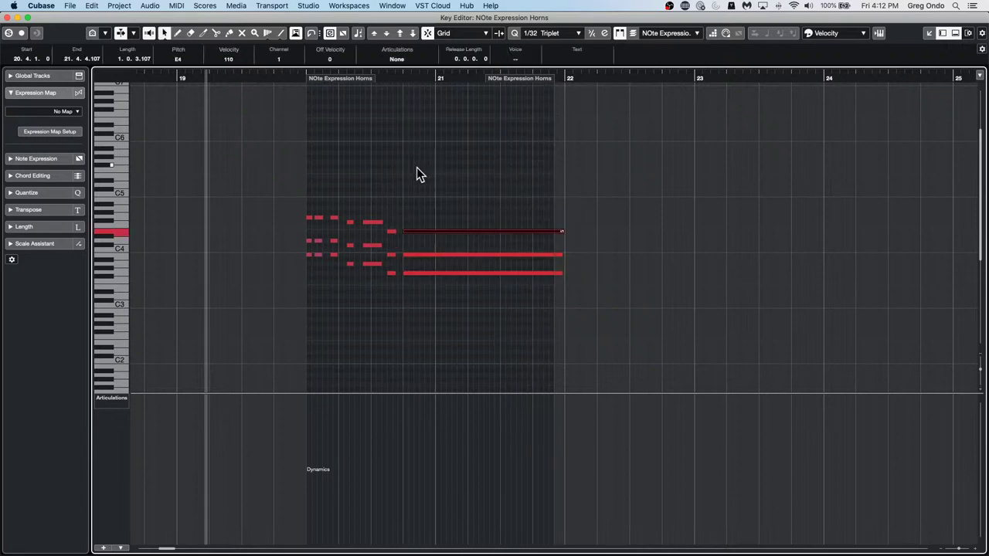
Reopen the top sustained note's Note Expression editor, play from just before the horn part, and close the editor.
{"action": "left_click", "coordinate": [466, 242]}
{"action": "left_click", "coordinate": [458, 232]}
{"action": "double_click", "coordinate": [459, 232]}
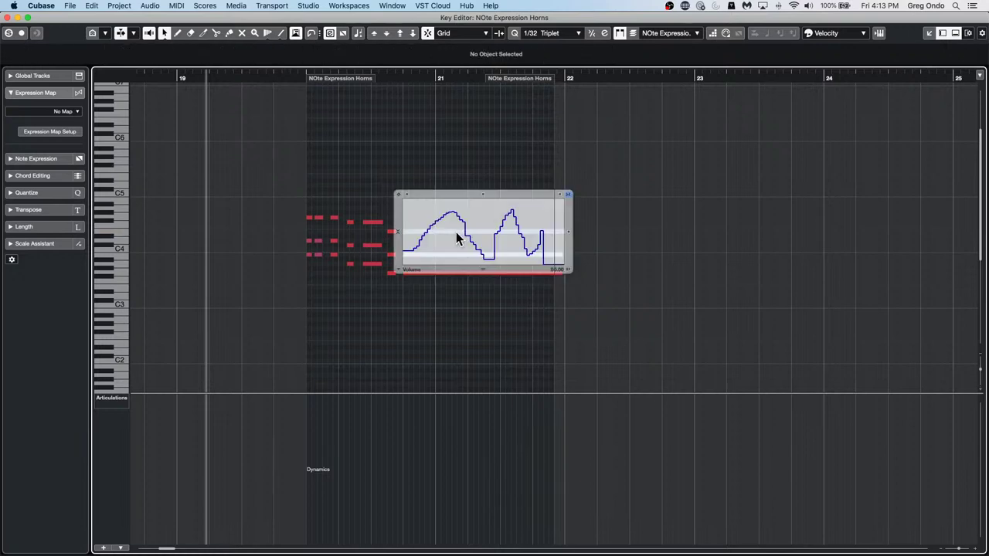
{"action": "left_click", "coordinate": [296, 74]}
{"action": "key", "text": "space"}
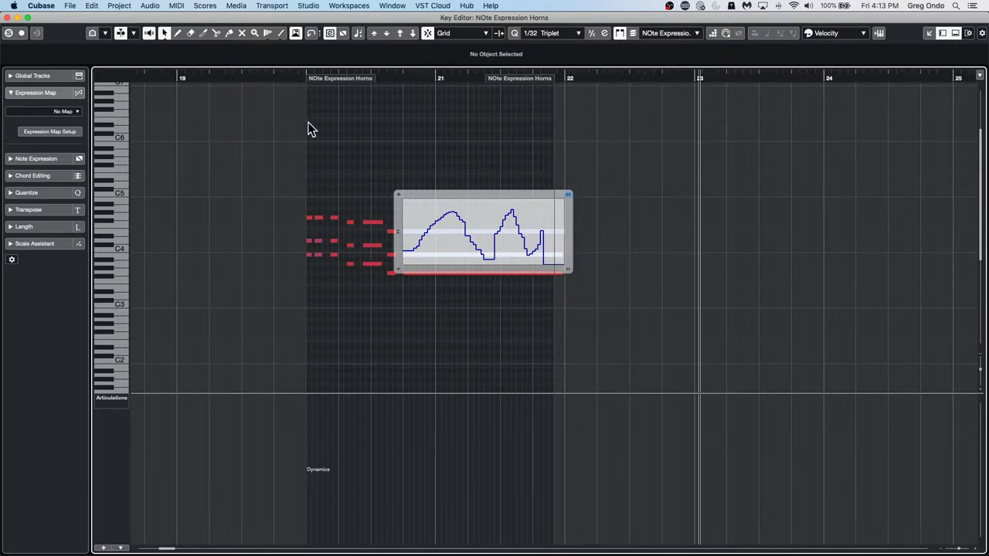
{"action": "left_click", "coordinate": [479, 231]}
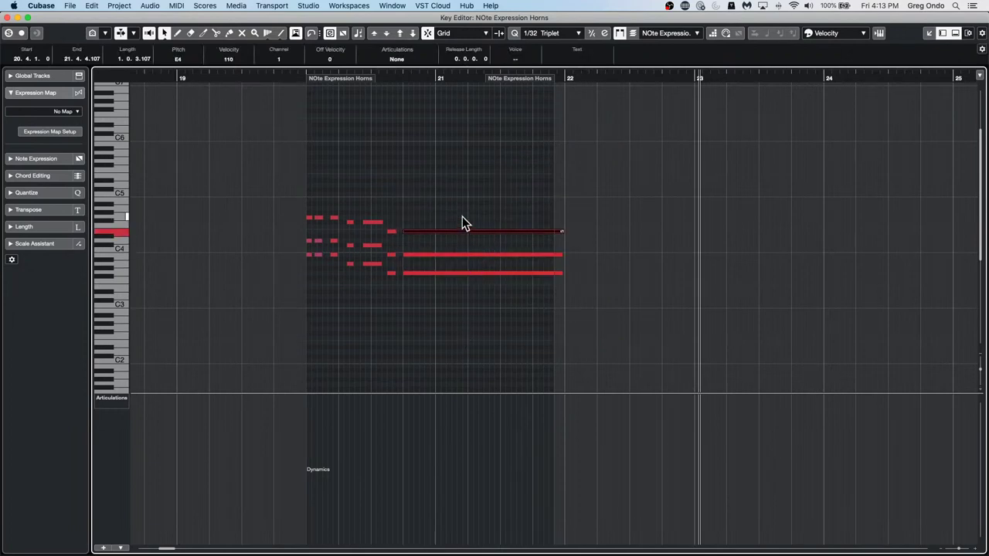
{"action": "left_click", "coordinate": [421, 42]}
Bring up the options for importing tracks from ne demo.cpr, include Events and Parts, and cancel the import.
{"action": "left_click", "coordinate": [70, 6]}
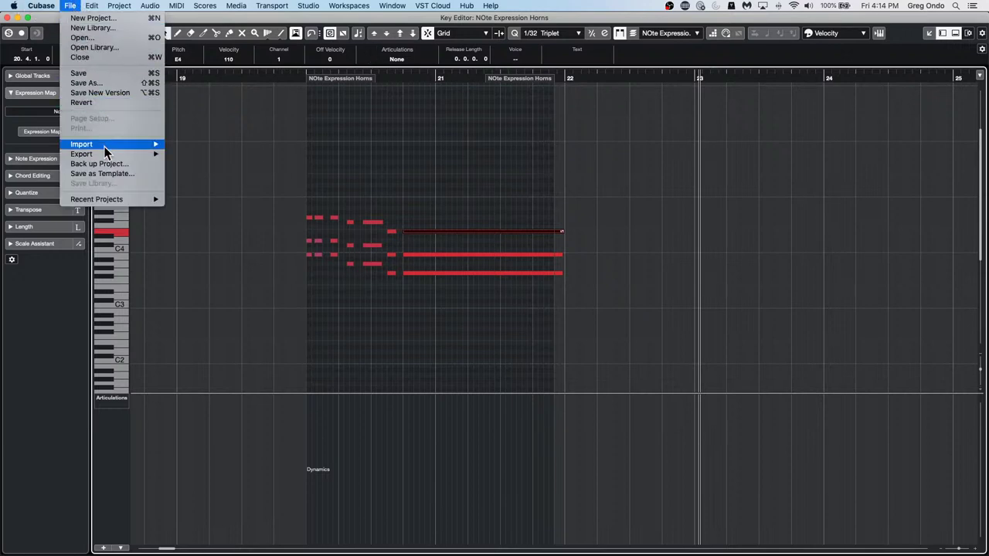
{"action": "mouse_move", "coordinate": [109, 147]}
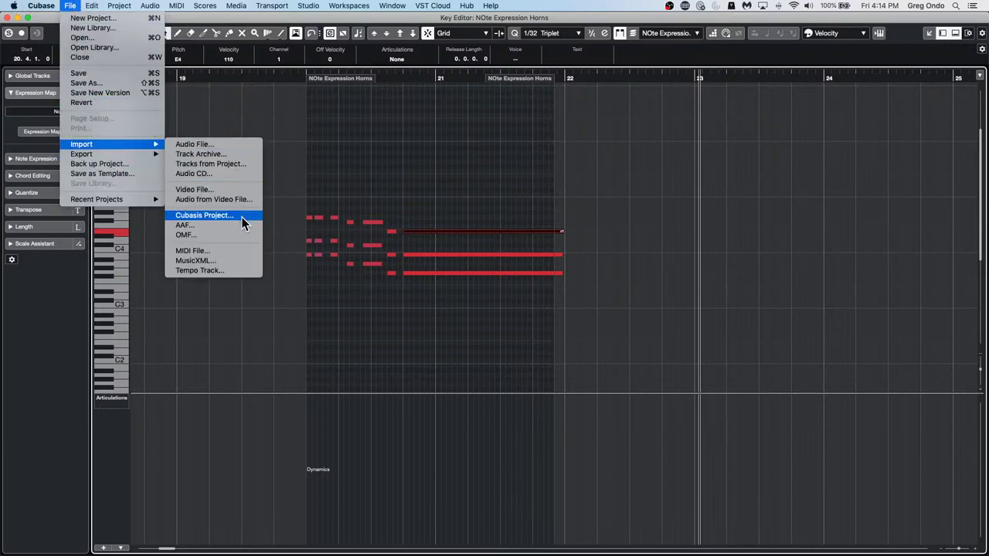
{"action": "left_click", "coordinate": [232, 164]}
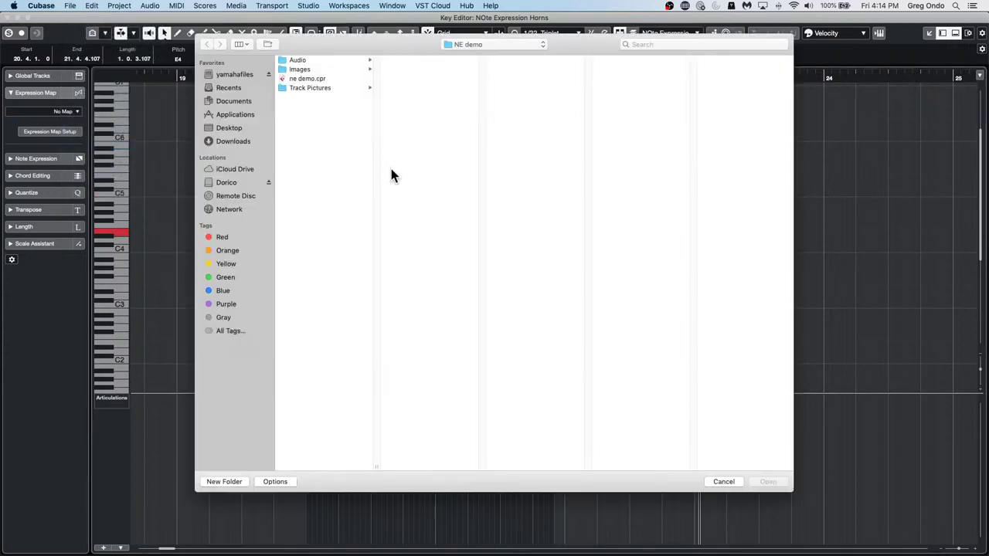
{"action": "left_click", "coordinate": [307, 79]}
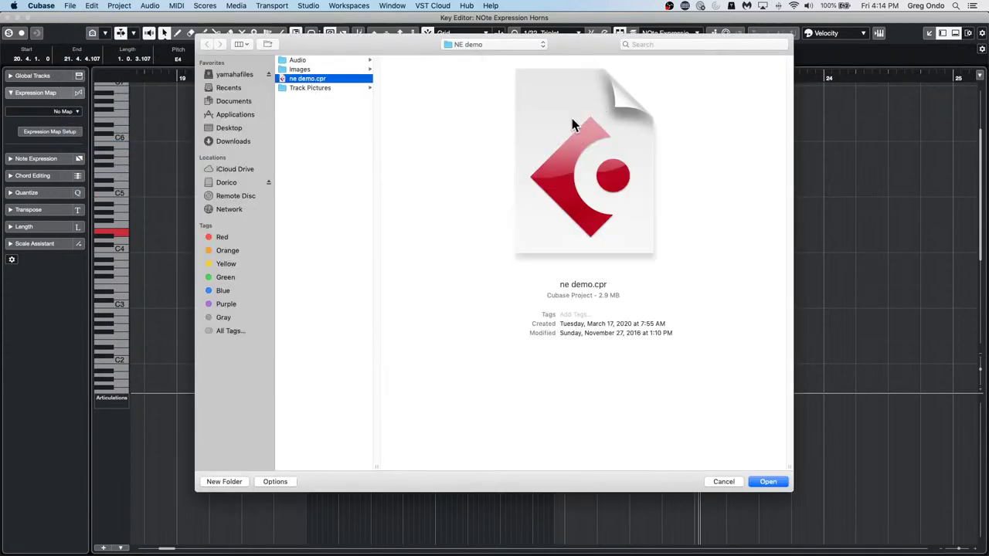
{"action": "left_click", "coordinate": [768, 482]}
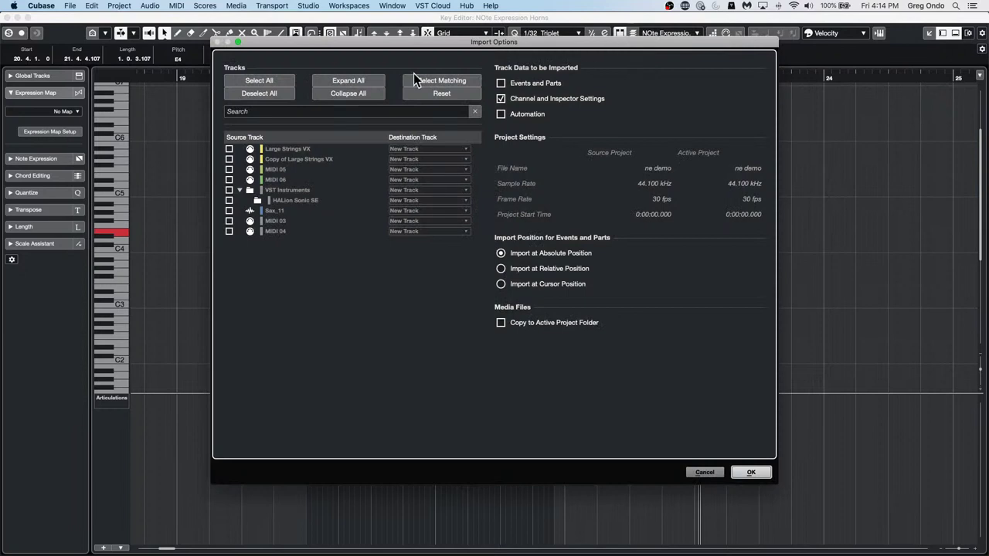
{"action": "left_click", "coordinate": [501, 83]}
{"action": "left_click", "coordinate": [703, 472]}
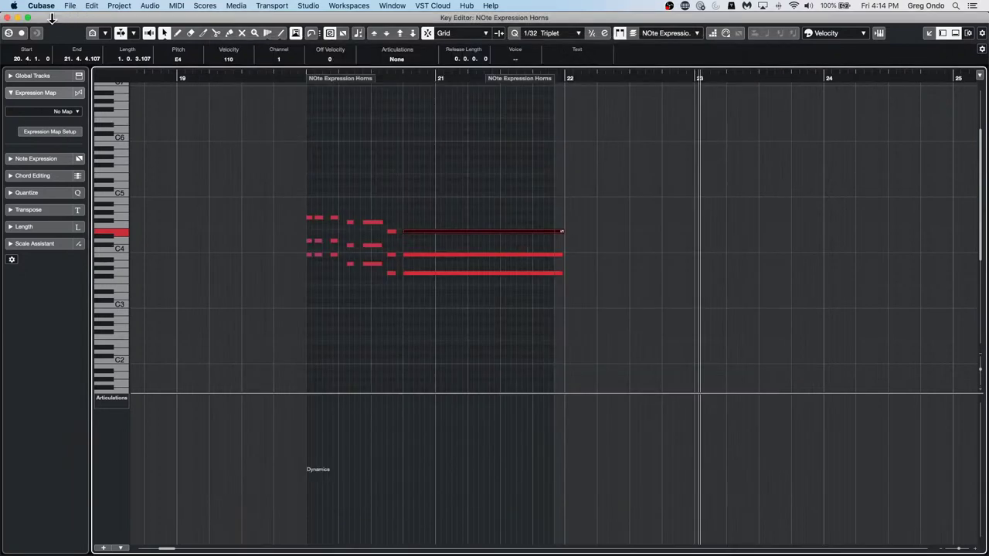
Close the Key Editor window, reveal the Volume automation lane of the Sax_11 track, and make the lane taller.
{"action": "left_click", "coordinate": [9, 18]}
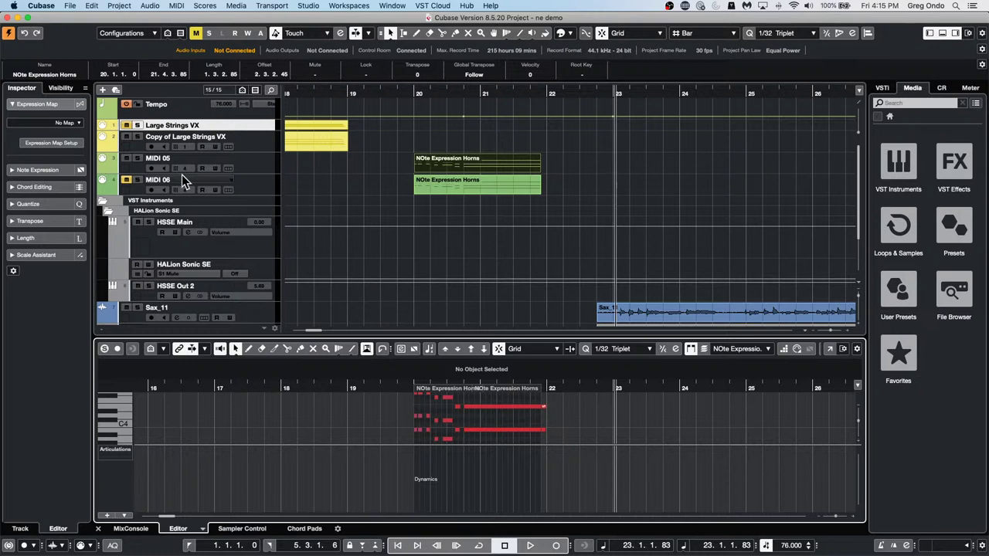
{"action": "scroll", "coordinate": [371, 255], "scroll_direction": "down", "scroll_amount": 1}
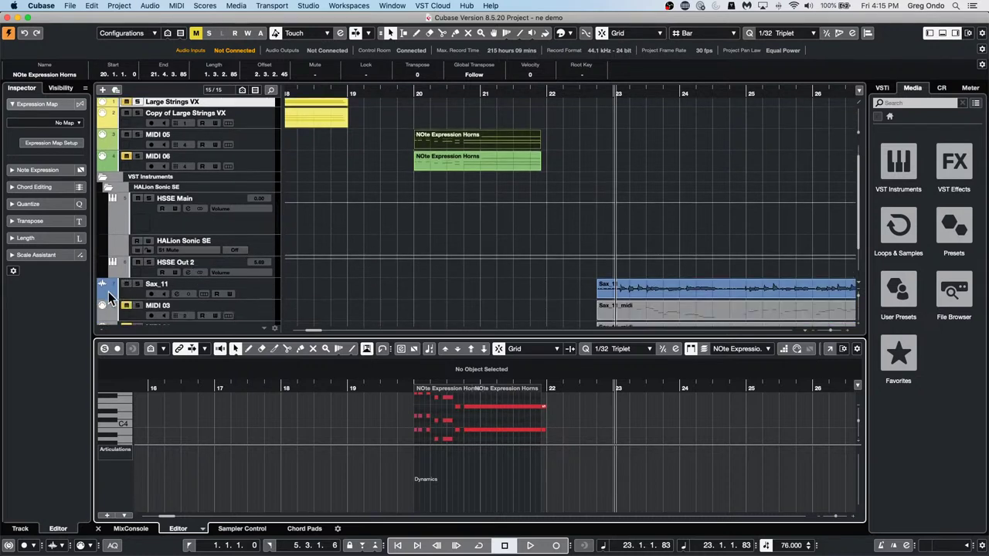
{"action": "left_click", "coordinate": [257, 288]}
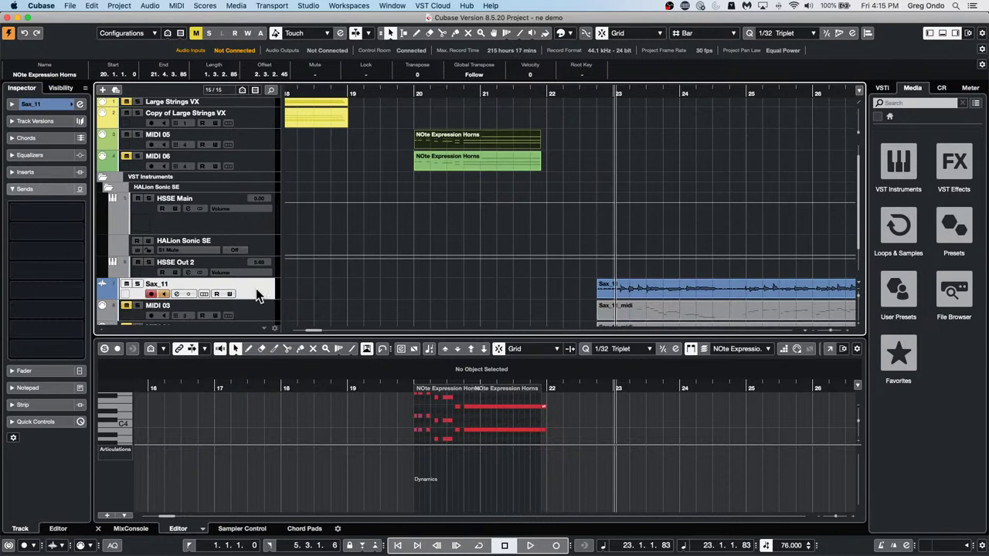
{"action": "left_click", "coordinate": [102, 298]}
{"action": "scroll", "coordinate": [533, 255], "scroll_direction": "down", "scroll_amount": 3}
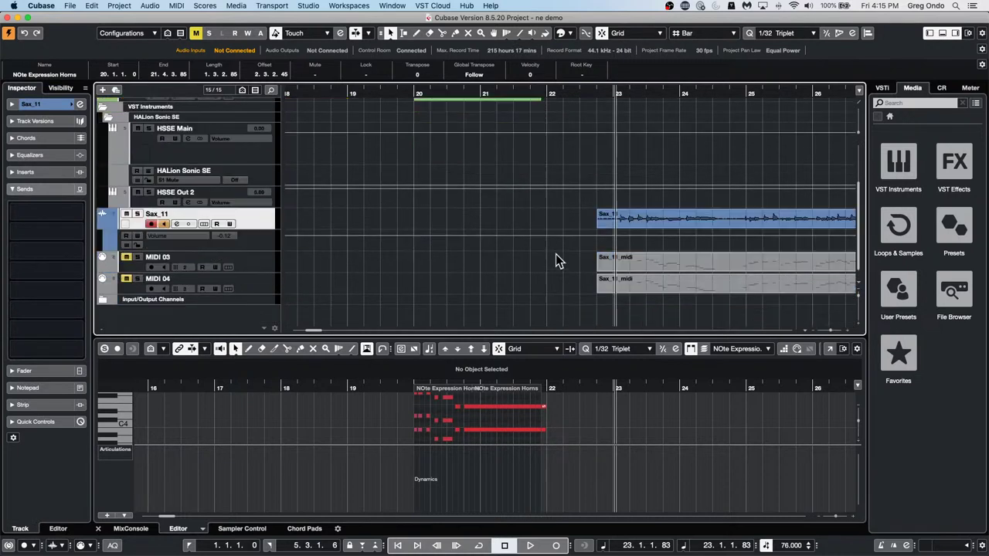
{"action": "left_click_drag", "start_coordinate": [243, 250], "coordinate": [241, 281]}
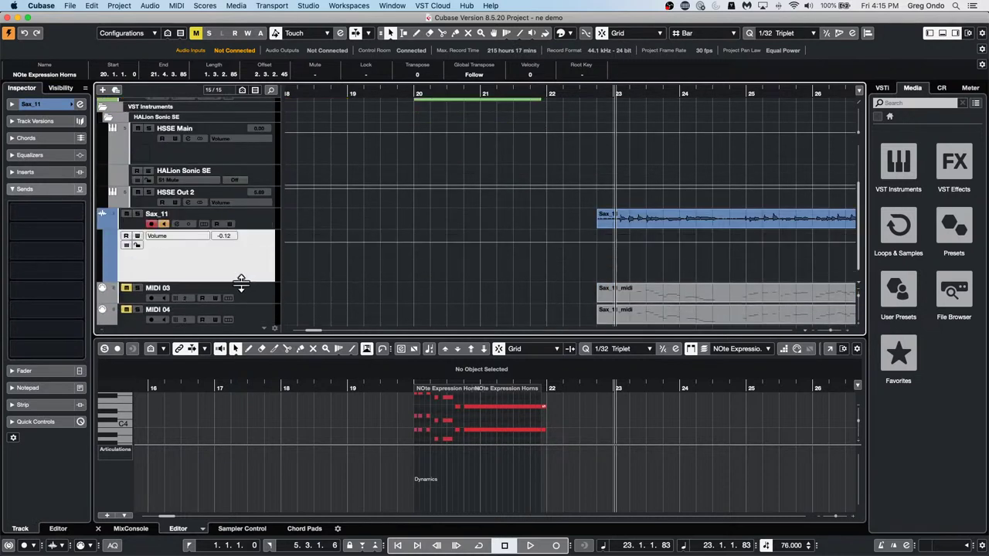
Draw a freehand volume automation curve on the Sax_11 lane from just after bar 23 to about bar 24.7.
{"action": "right_click", "coordinate": [625, 255]}
{"action": "left_click", "coordinate": [649, 258]}
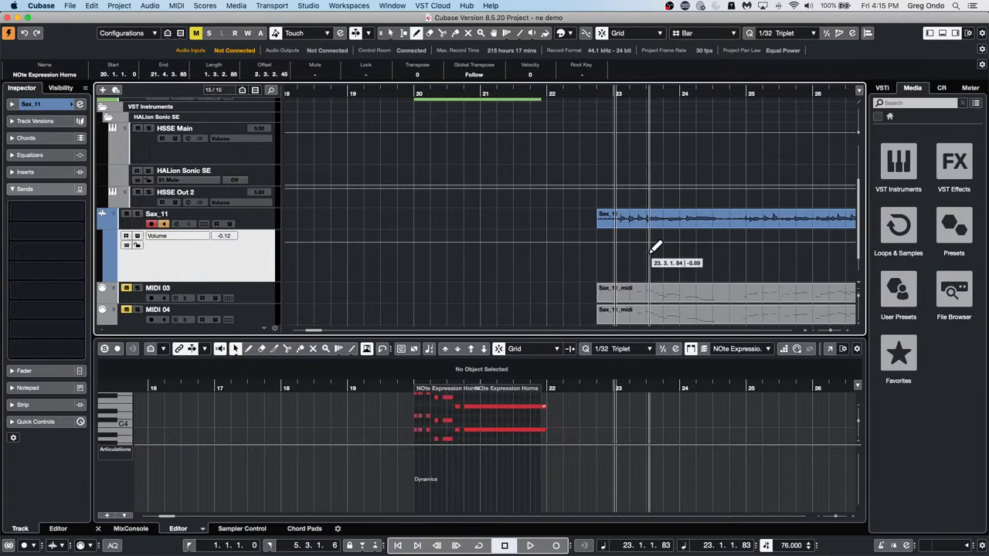
{"action": "left_click_drag", "start_coordinate": [628, 244], "coordinate": [728, 253]}
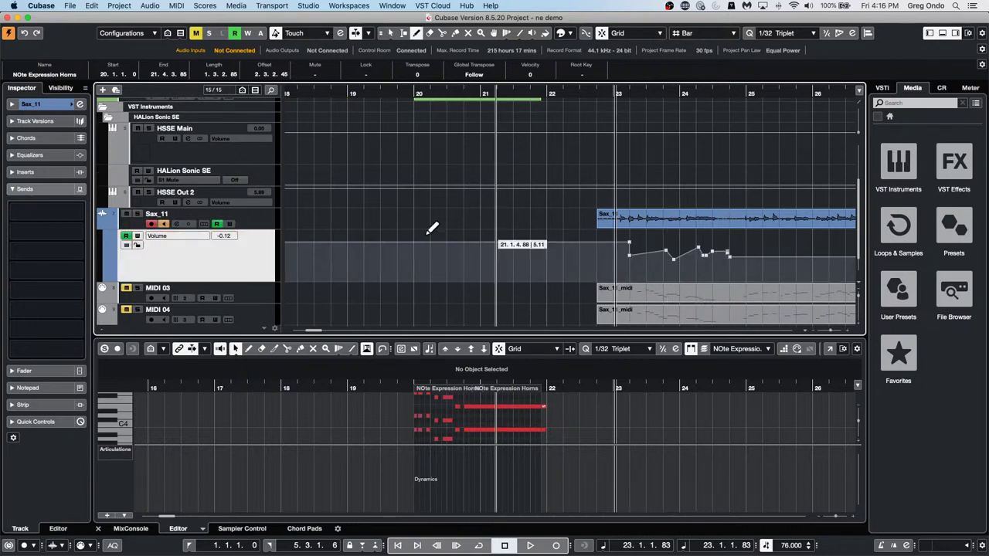
{"action": "left_click", "coordinate": [193, 238]}
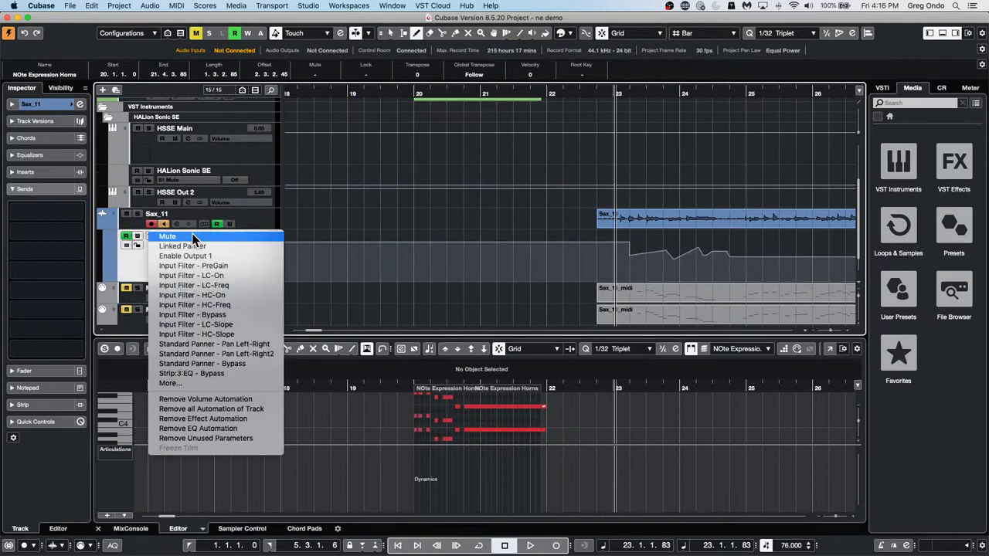
{"action": "left_click", "coordinate": [485, 250]}
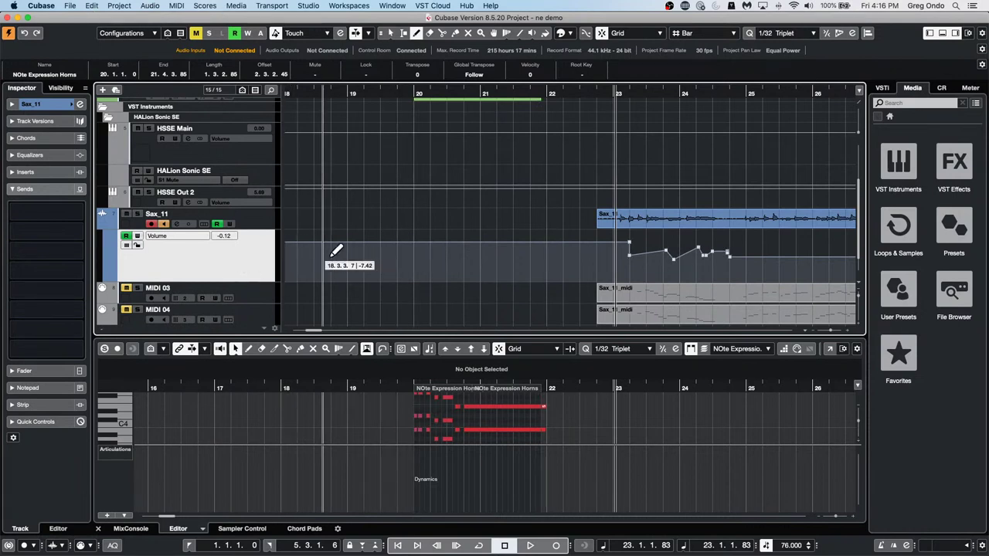
Select all events on the Sax_11 Volume automation lane and copy them.
{"action": "right_click", "coordinate": [221, 254]}
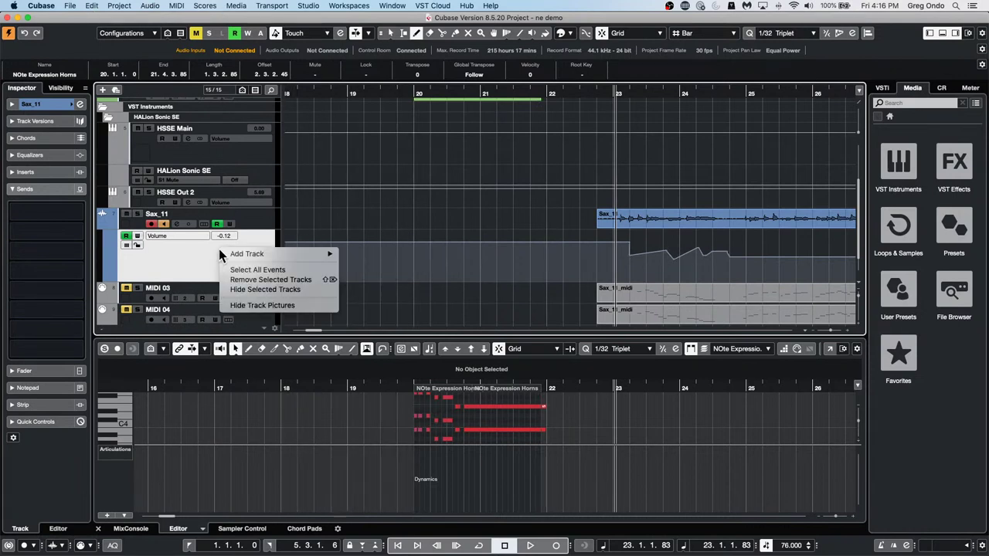
{"action": "left_click", "coordinate": [263, 269]}
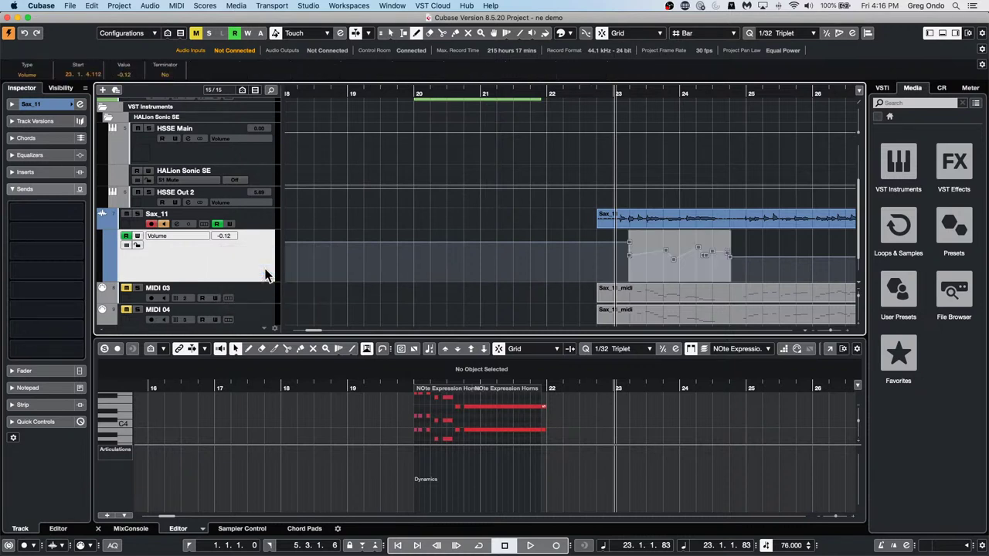
{"action": "left_click", "coordinate": [119, 6]}
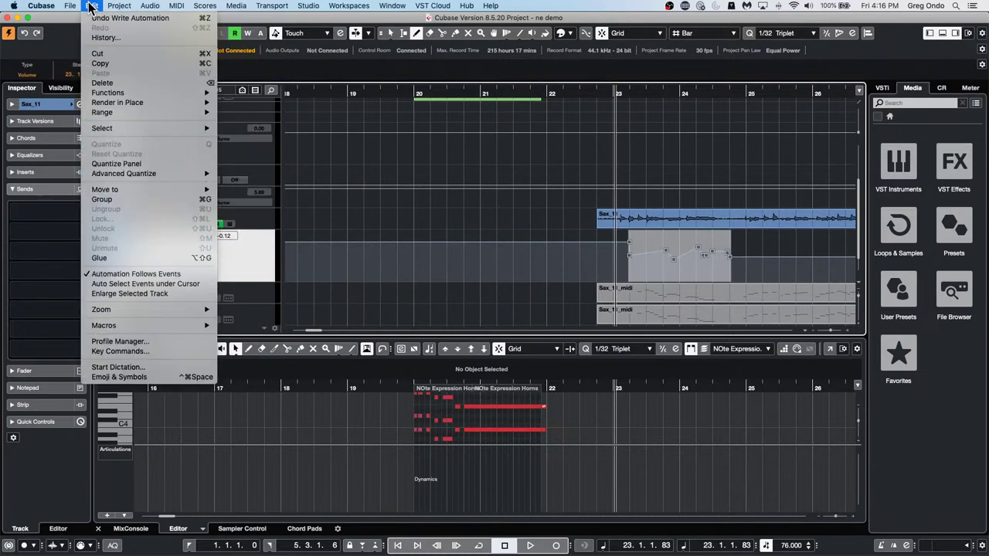
{"action": "left_click", "coordinate": [121, 62]}
{"action": "right_click", "coordinate": [242, 264]}
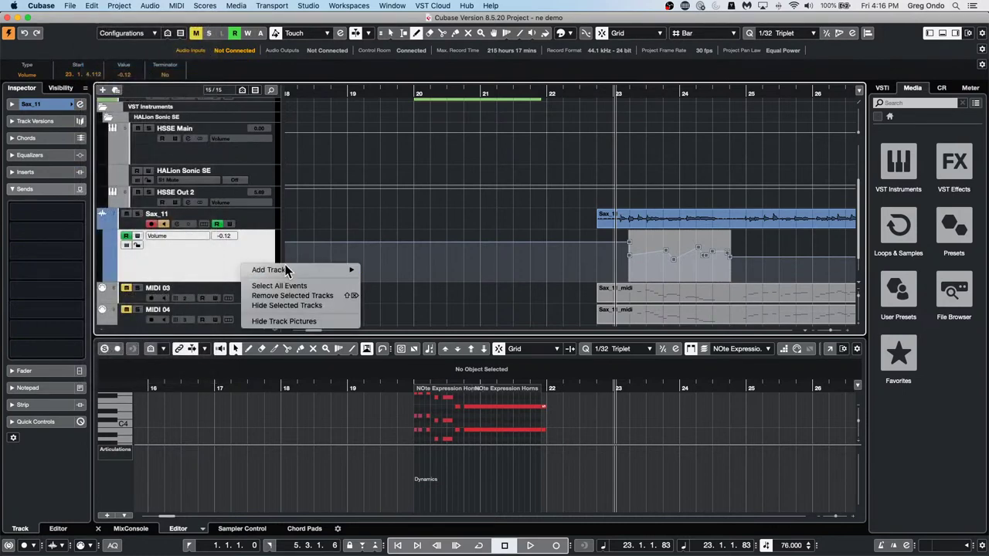
{"action": "mouse_move", "coordinate": [285, 270]}
{"action": "left_click", "coordinate": [536, 265]}
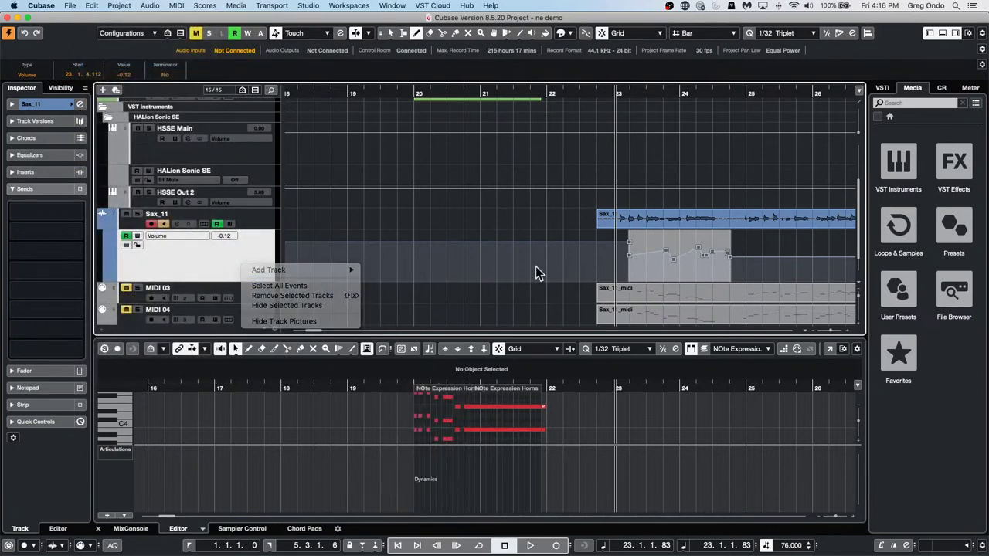
Fold away the Sax_11 automation lane, select the HSSE Main track, and reveal its Mute automation lane.
{"action": "left_click", "coordinate": [105, 301]}
{"action": "scroll", "coordinate": [457, 177], "scroll_direction": "up", "scroll_amount": 5}
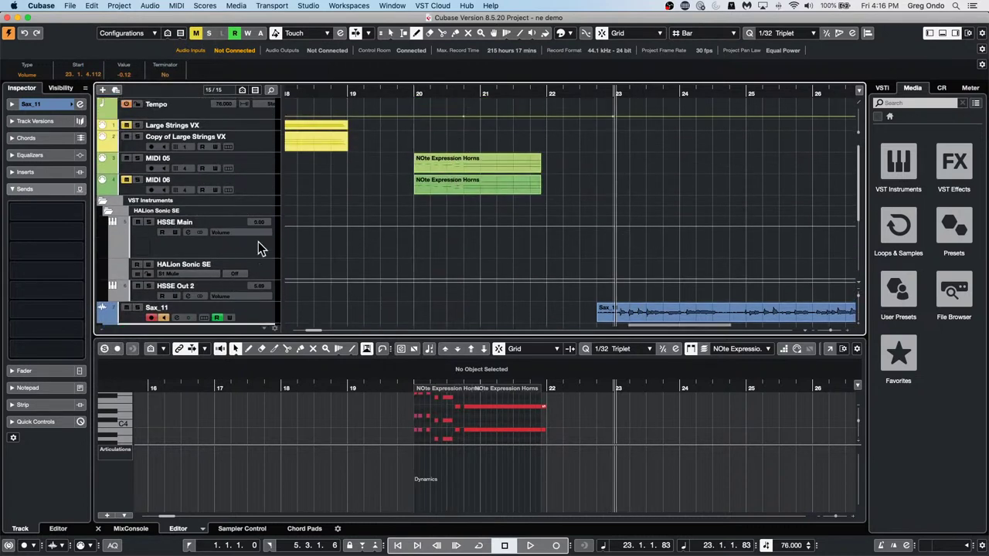
{"action": "left_click", "coordinate": [239, 249]}
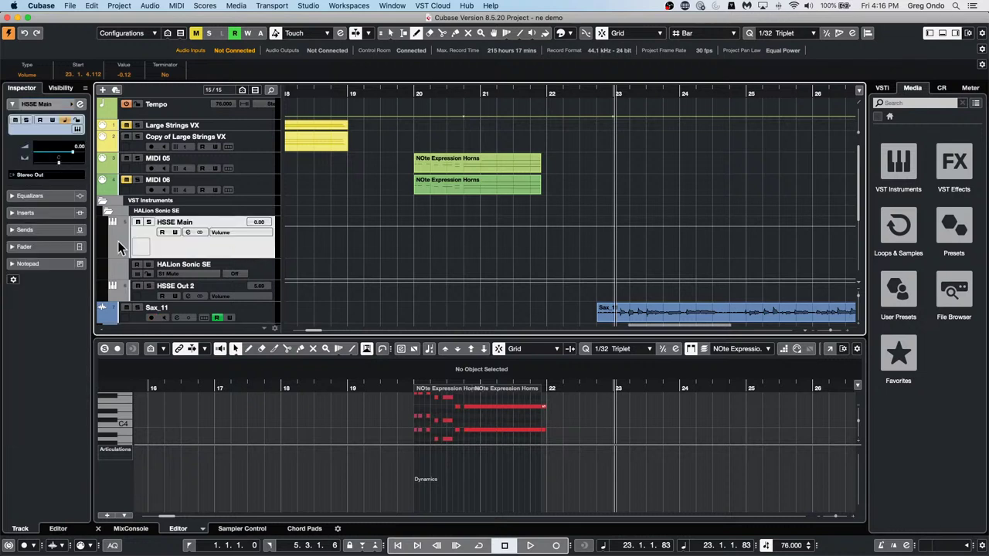
{"action": "left_click", "coordinate": [111, 258]}
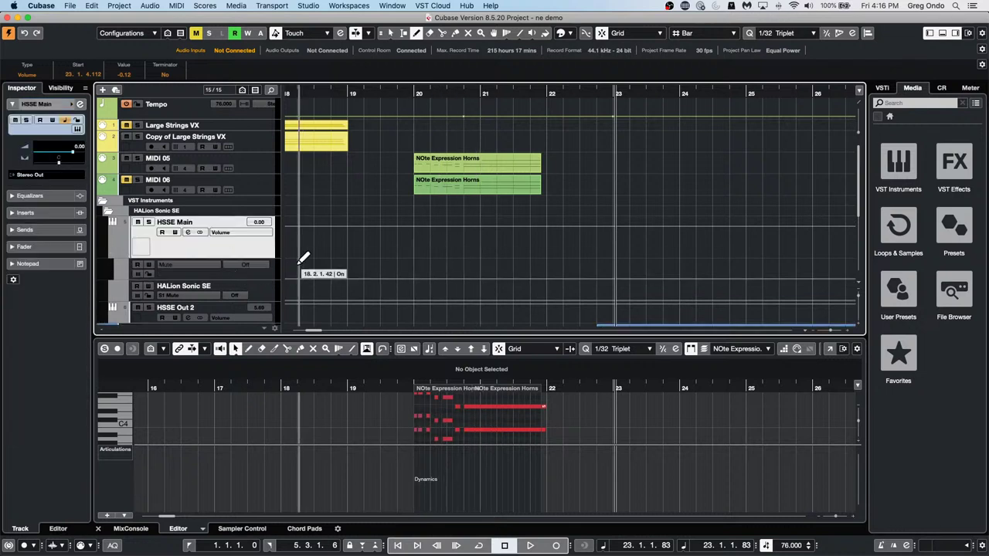
Paste the copied volume automation onto the Mute automation lane of the HSSE Main track.
{"action": "right_click", "coordinate": [252, 273]}
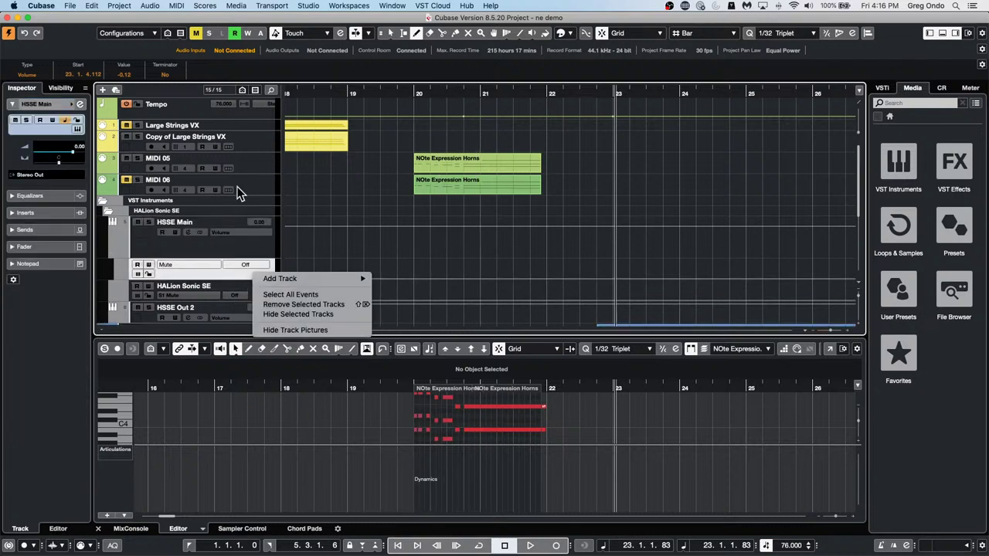
{"action": "left_click", "coordinate": [92, 6]}
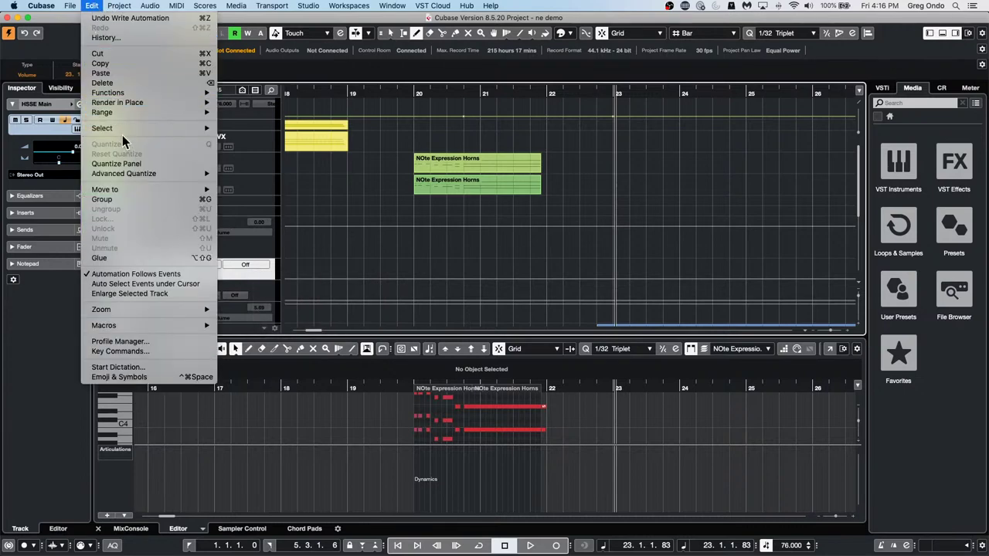
{"action": "left_click", "coordinate": [101, 73]}
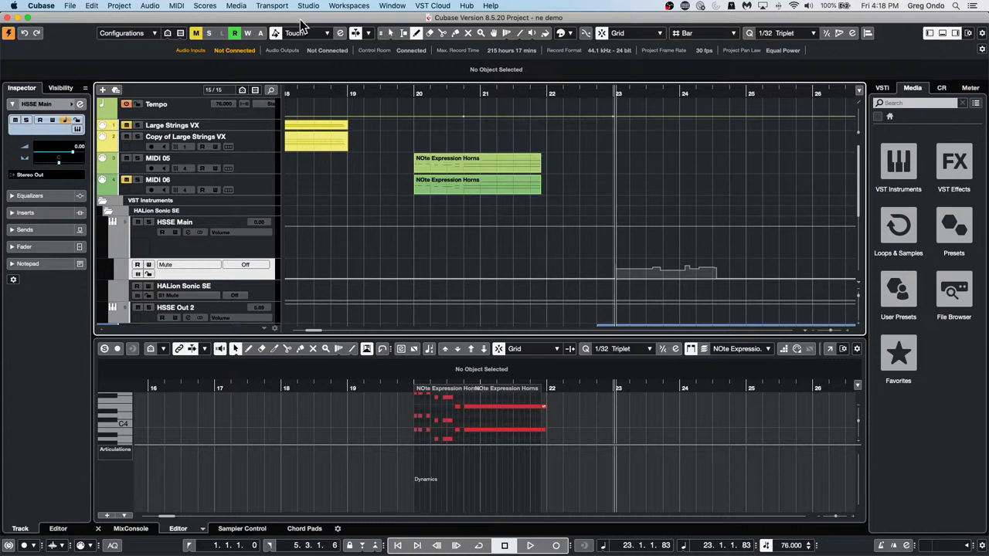
Open the Expression Map Setup, examine the MIDI 07 map's sound slots and output mapping, and close the window.
{"action": "left_click", "coordinate": [177, 6]}
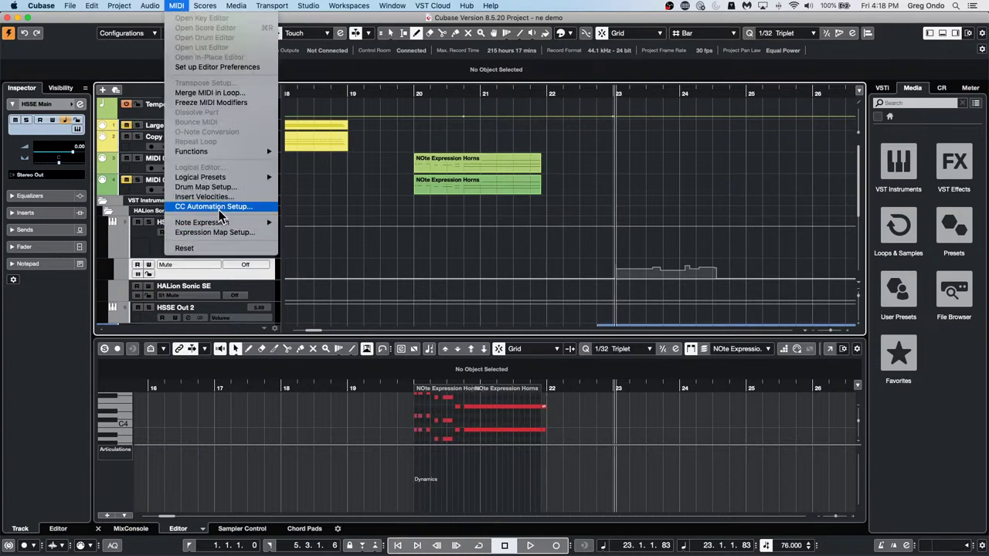
{"action": "mouse_move", "coordinate": [224, 178]}
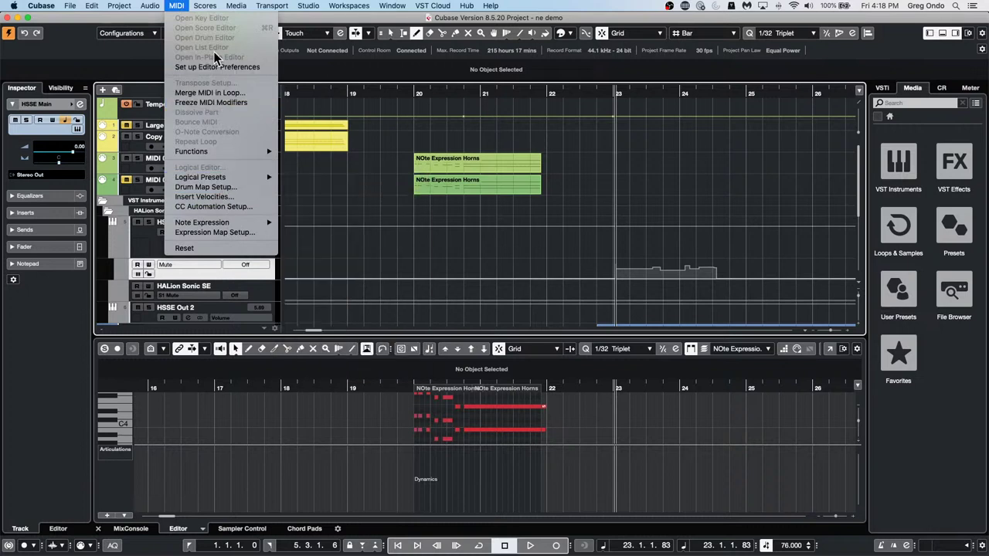
{"action": "mouse_move", "coordinate": [205, 6]}
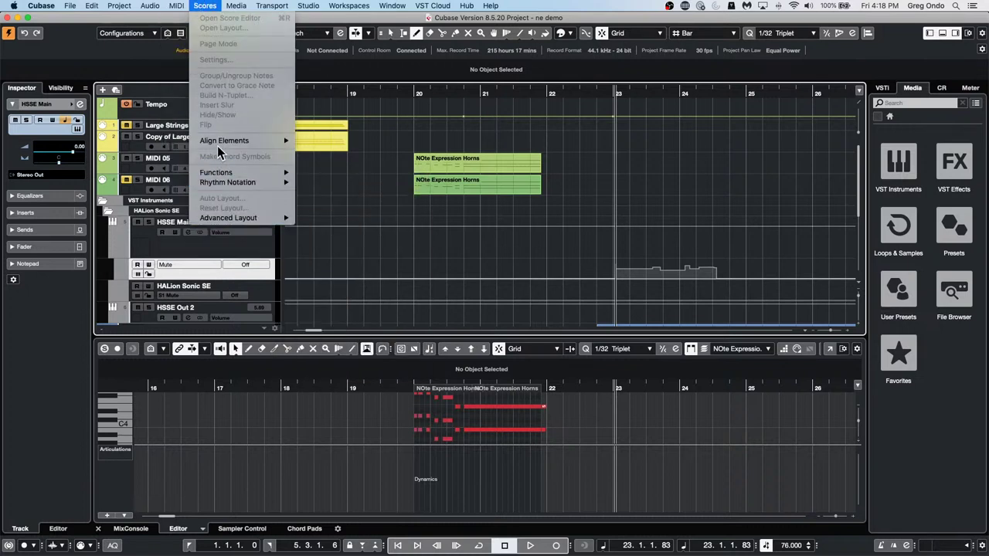
{"action": "mouse_move", "coordinate": [162, 6]}
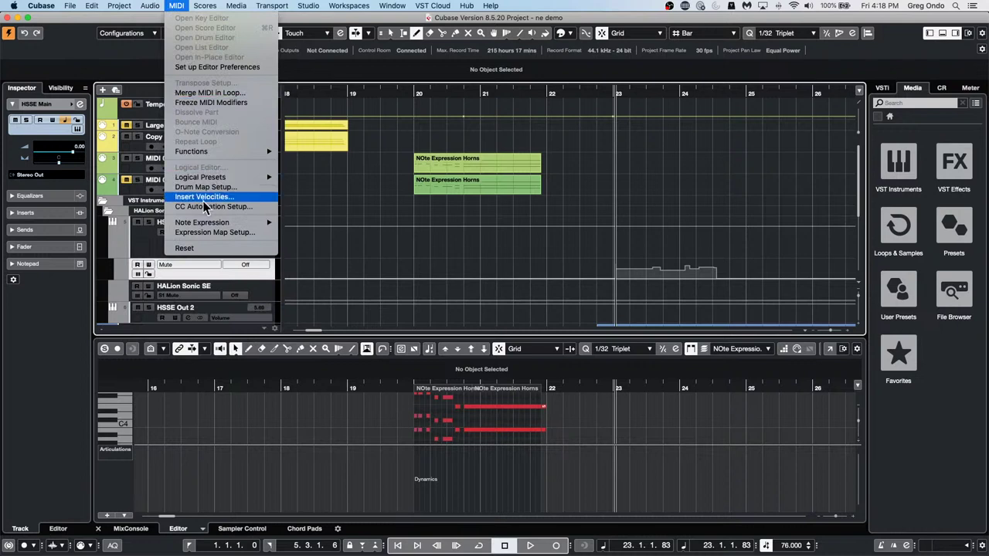
{"action": "mouse_move", "coordinate": [207, 225]}
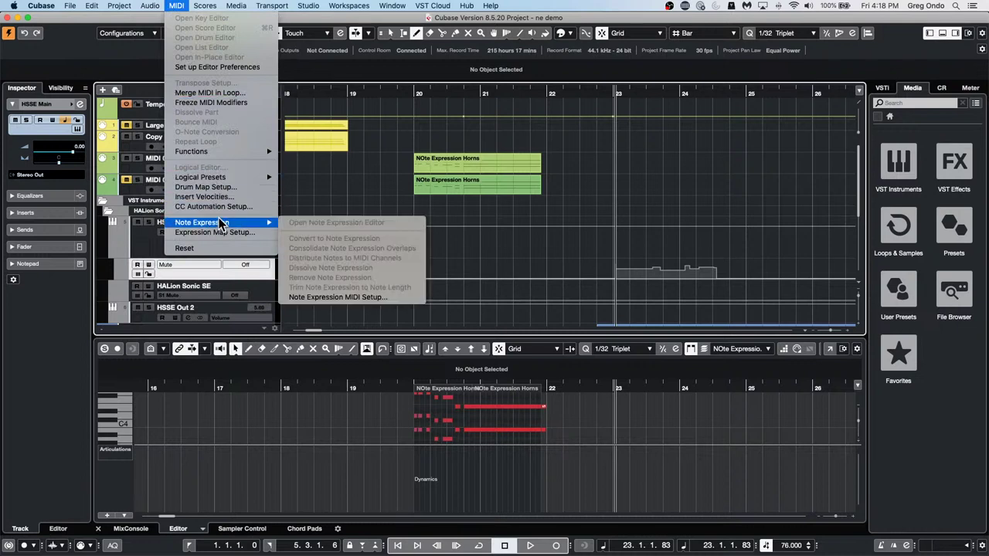
{"action": "left_click", "coordinate": [225, 232]}
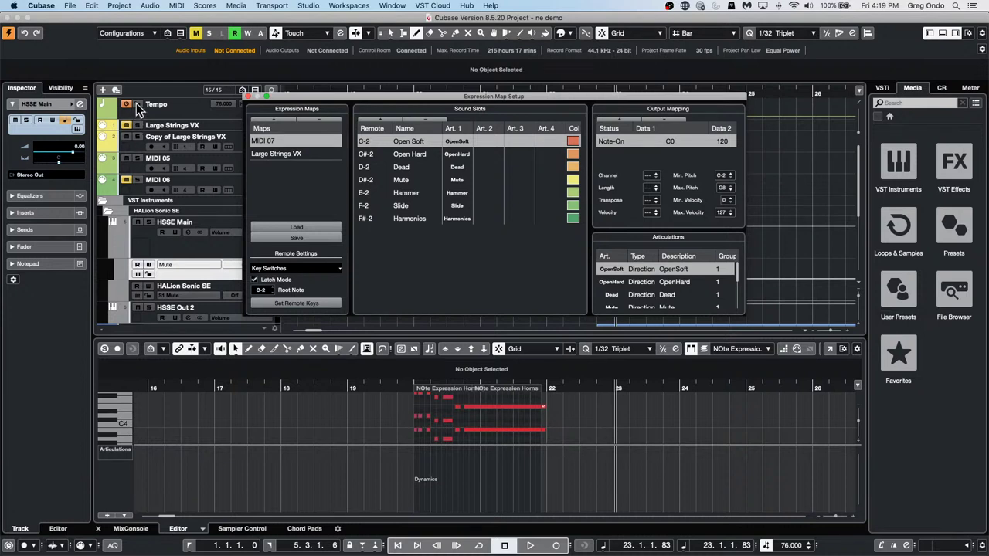
{"action": "left_click", "coordinate": [249, 98]}
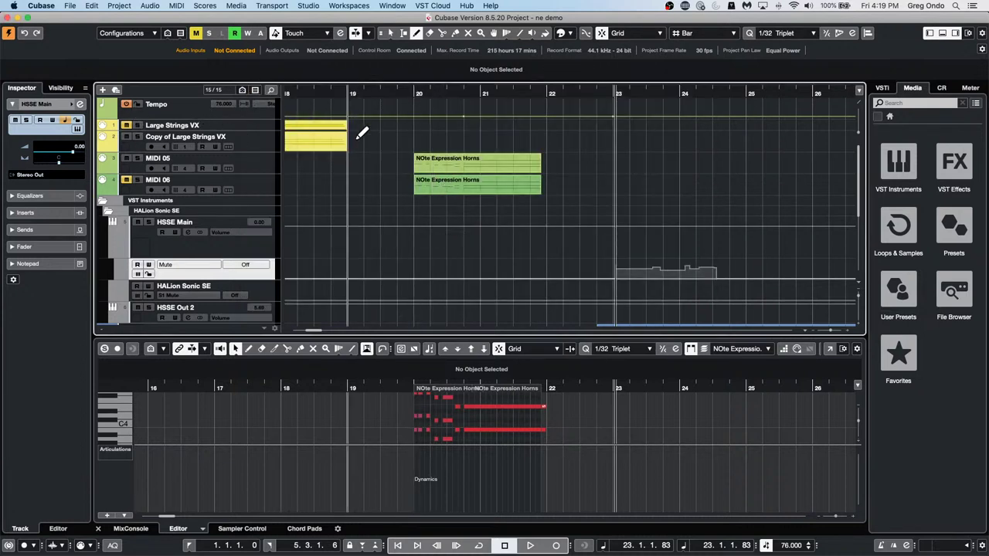
Return to the project start, select the Large Strings VX part on the copied strings track, and open it in a separate Key Editor window.
{"action": "scroll", "coordinate": [344, 160], "scroll_direction": "down", "scroll_amount": 5}
{"action": "scroll", "coordinate": [344, 161], "scroll_direction": "up", "scroll_amount": 5}
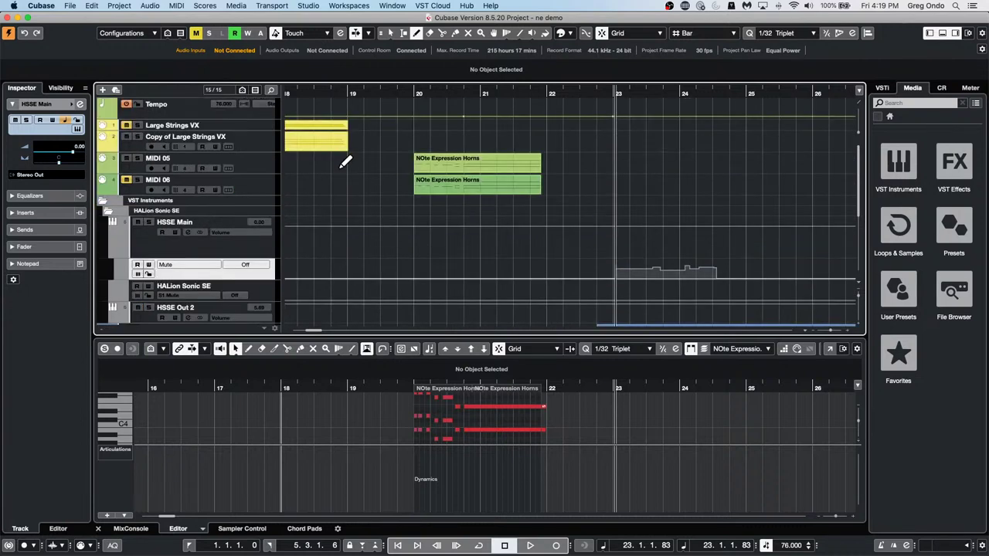
{"action": "key", "text": "Home"}
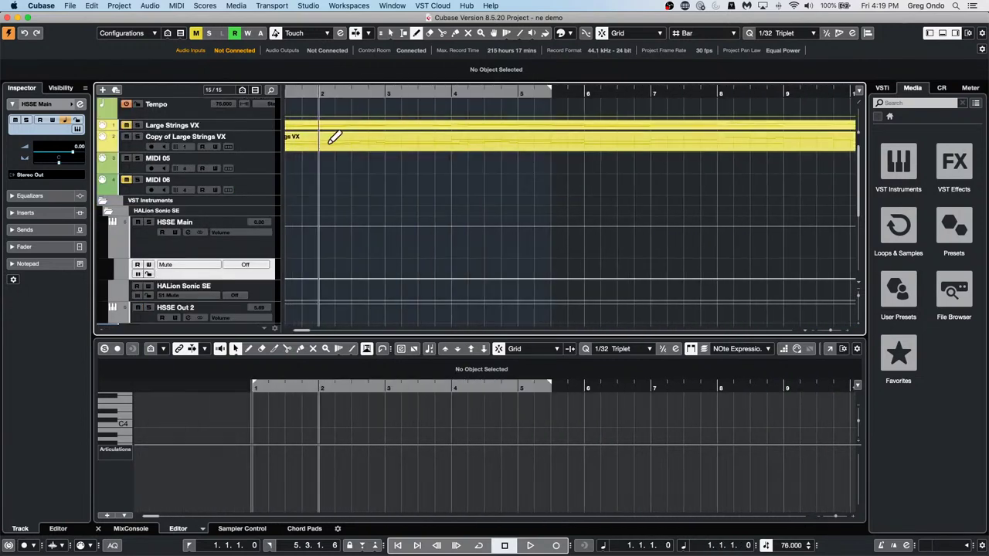
{"action": "right_click", "coordinate": [336, 148]}
{"action": "left_click", "coordinate": [336, 147]}
{"action": "left_click", "coordinate": [335, 150]}
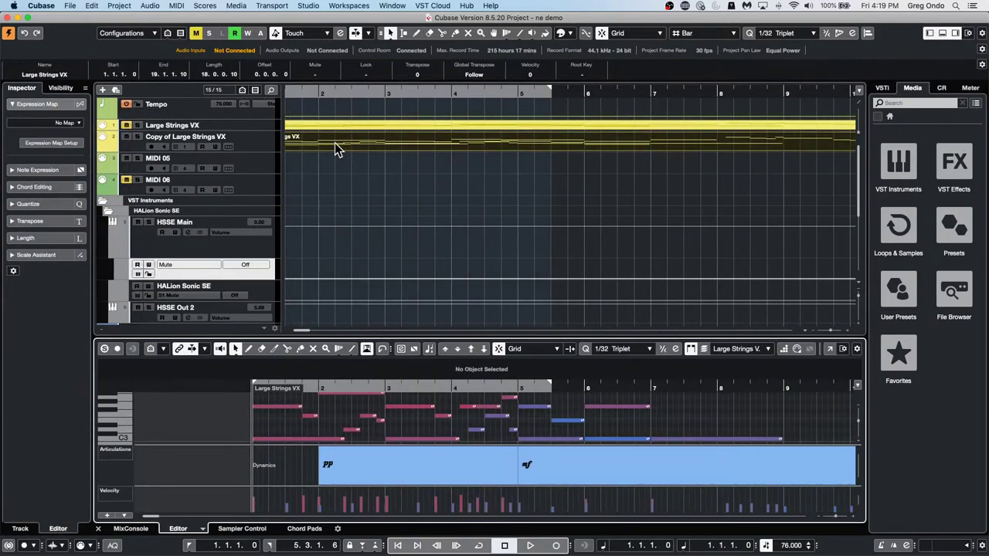
{"action": "left_click", "coordinate": [830, 348]}
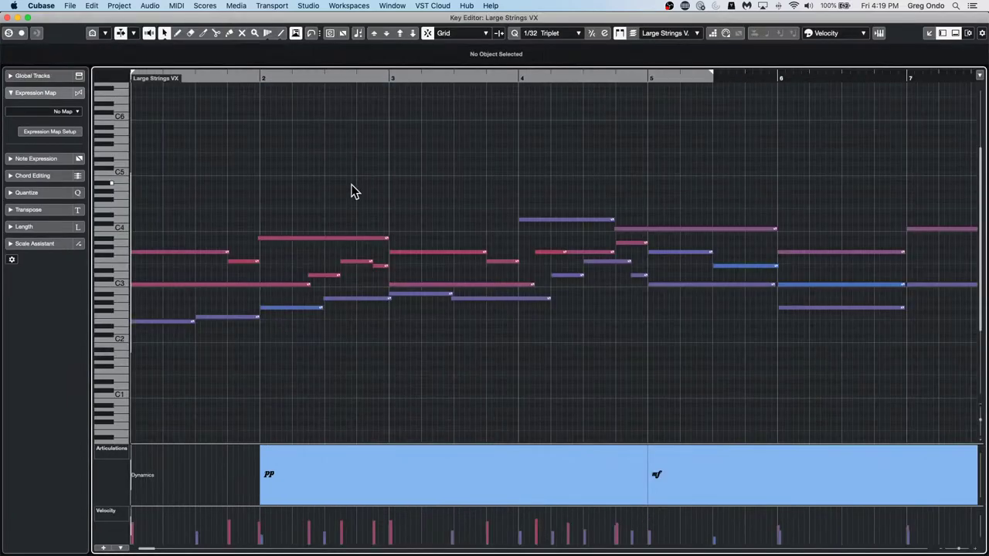
Select most of the notes in the first four bars, shorten them together by dragging their ends earlier, and deselect them.
{"action": "left_click_drag", "start_coordinate": [246, 172], "coordinate": [627, 320]}
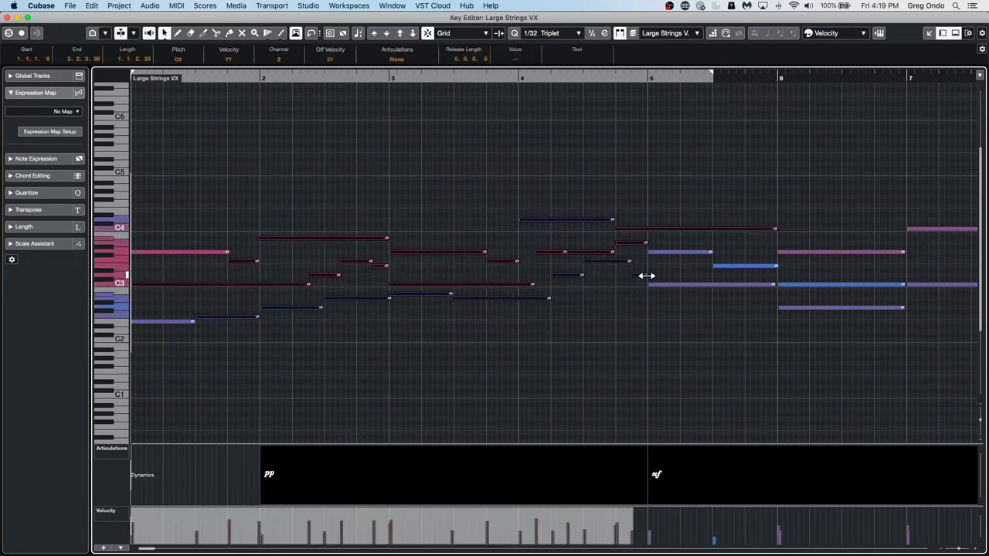
{"action": "left_click_drag", "start_coordinate": [644, 276], "coordinate": [632, 277]}
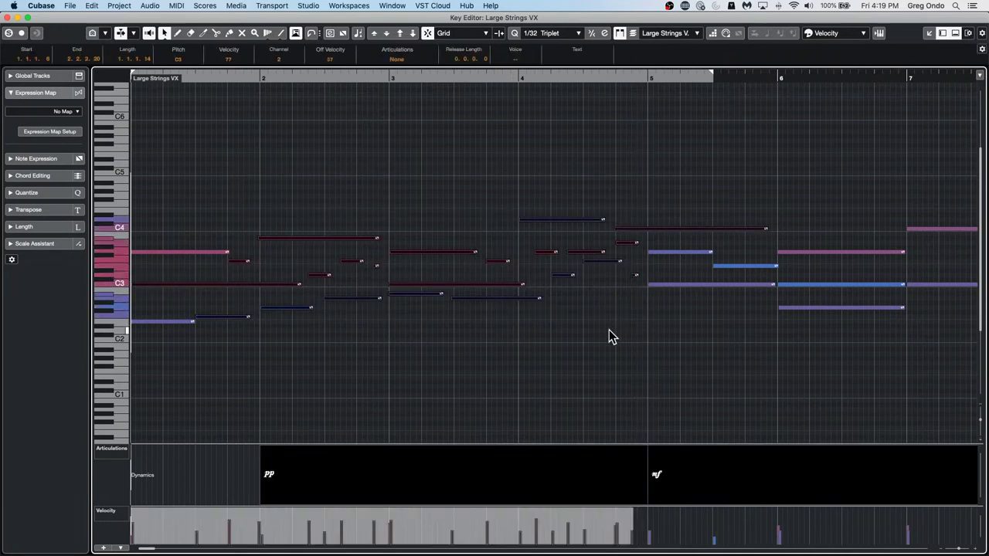
{"action": "left_click", "coordinate": [613, 337]}
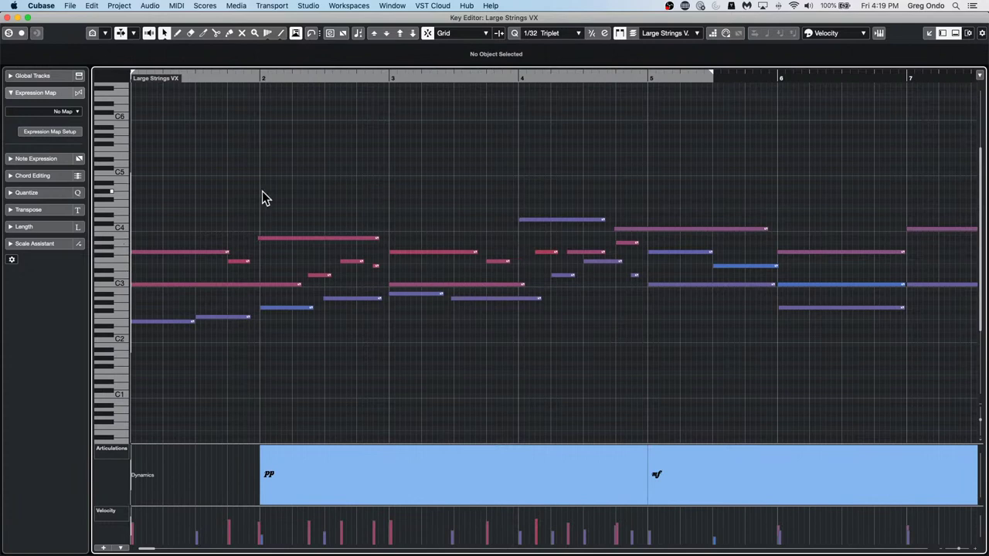
Quantize the MIDI event ends of the Large Strings VX notes with the 1/32 Triplet setting.
{"action": "left_click_drag", "start_coordinate": [279, 186], "coordinate": [541, 347]}
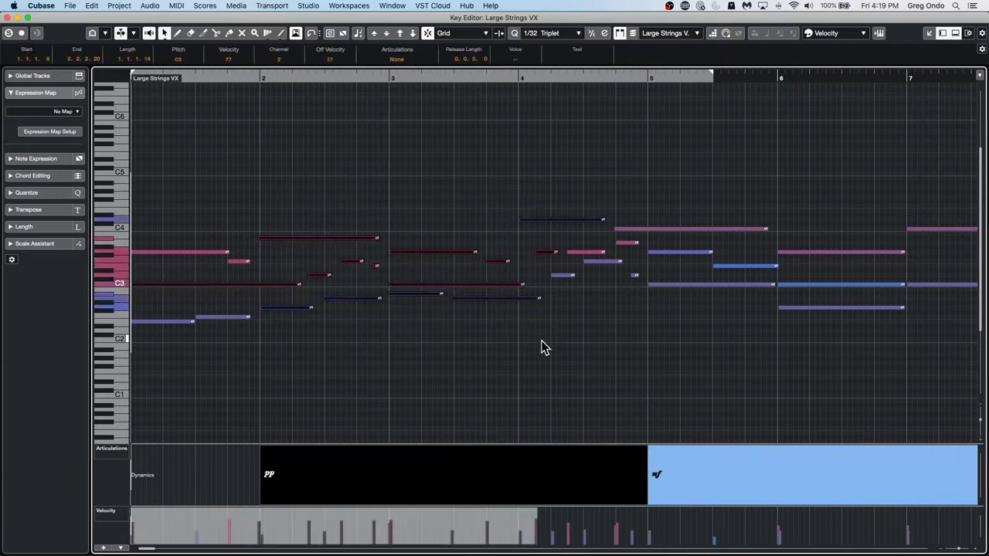
{"action": "left_click", "coordinate": [258, 177]}
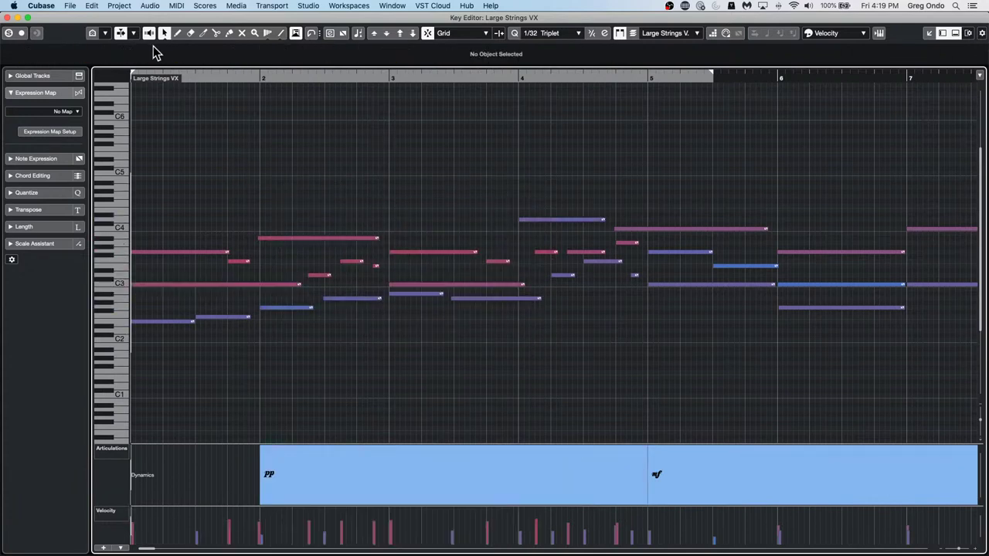
{"action": "left_click", "coordinate": [91, 5]}
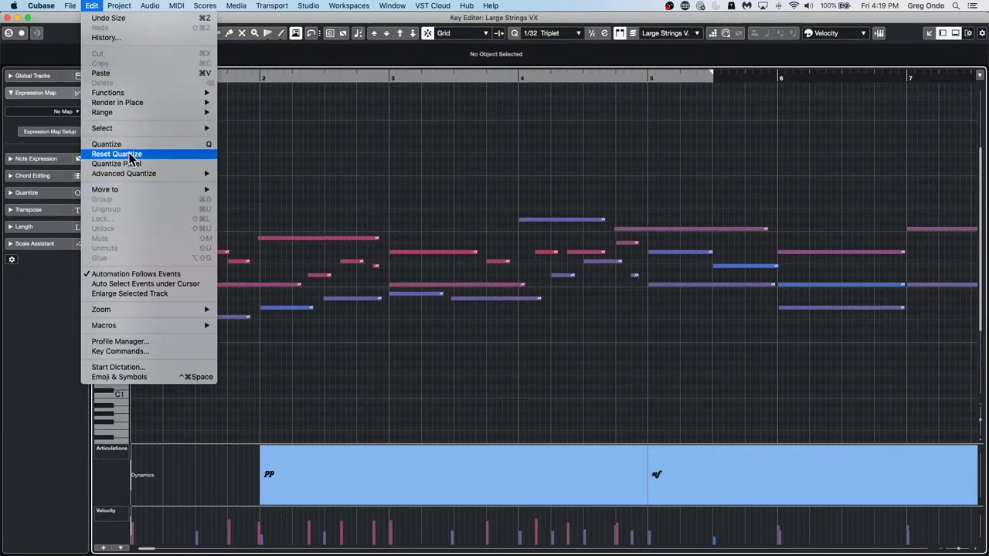
{"action": "mouse_move", "coordinate": [132, 174]}
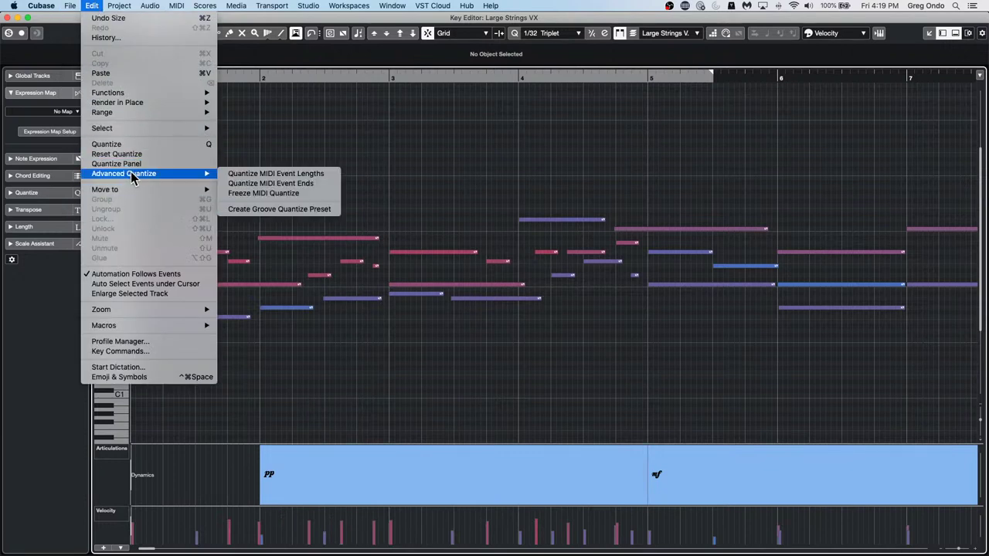
{"action": "left_click", "coordinate": [324, 184]}
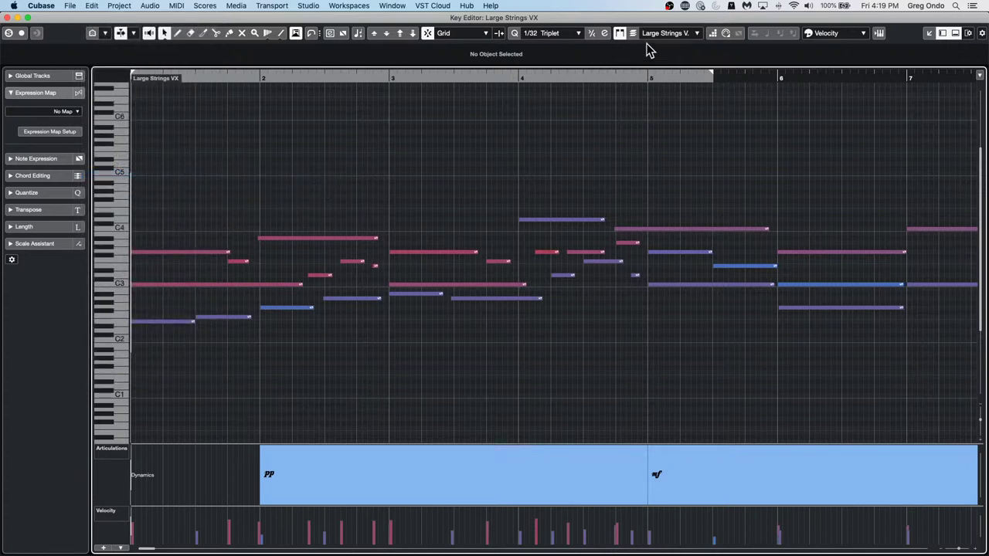
Set the quantize value to 1/4 and quantize the MIDI event ends of the Large Strings VX notes.
{"action": "left_click", "coordinate": [552, 34]}
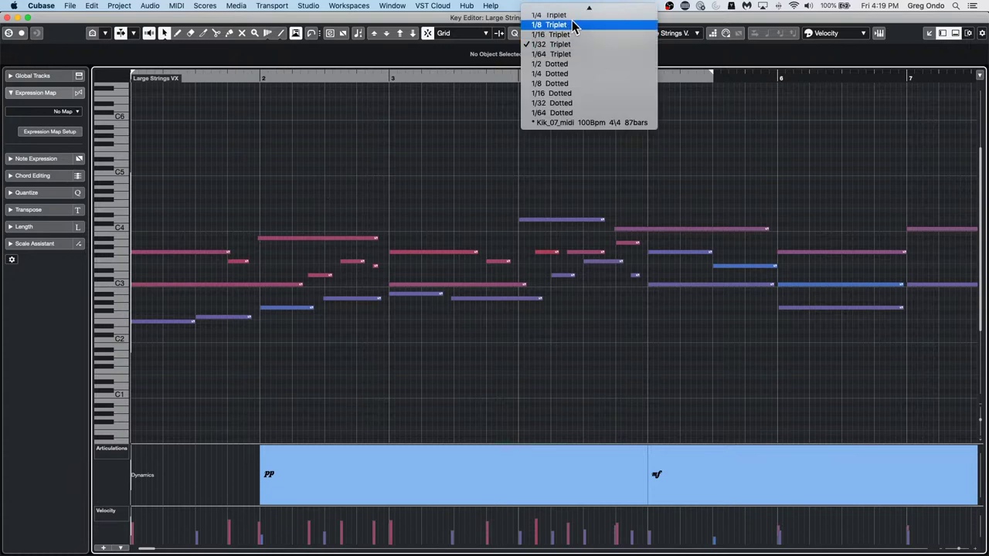
{"action": "left_click", "coordinate": [400, 36]}
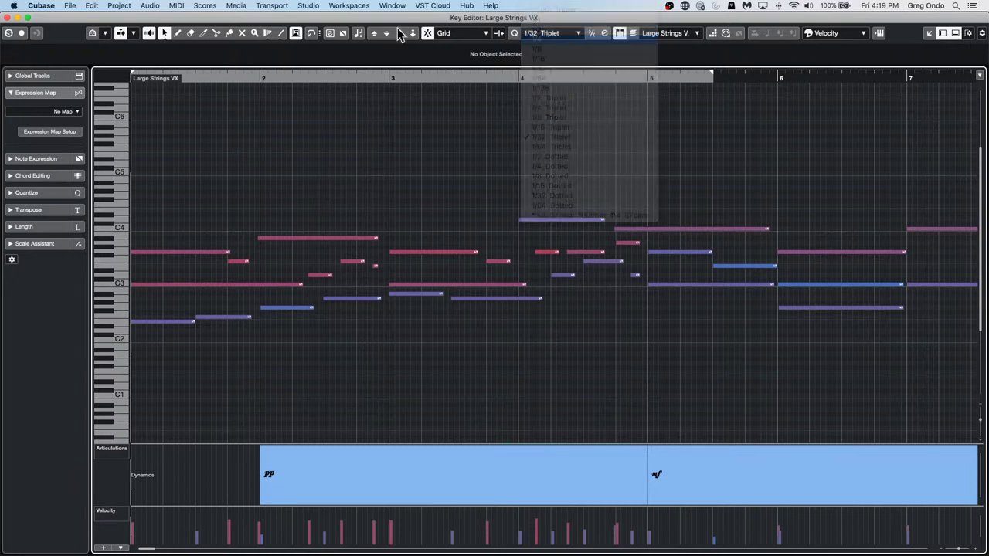
{"action": "left_click", "coordinate": [91, 5]}
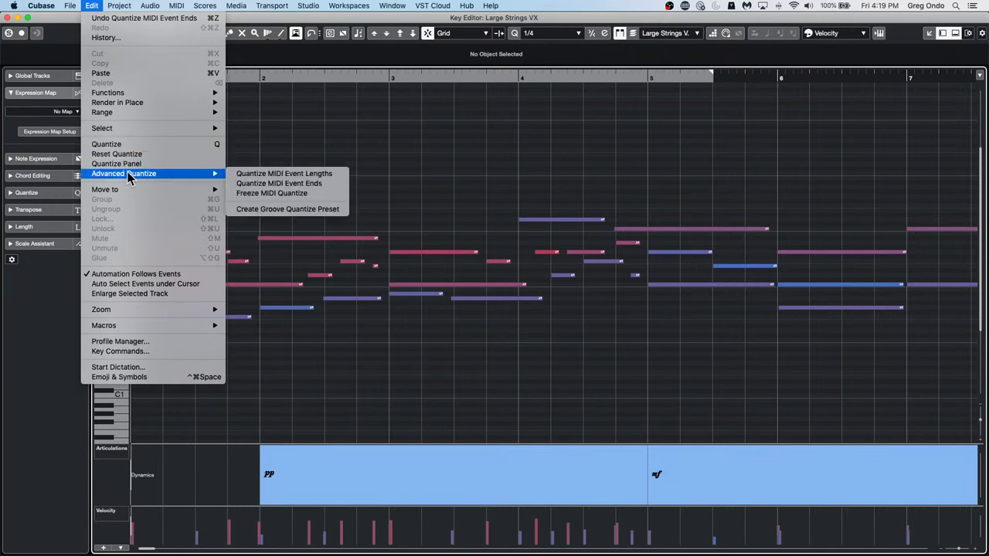
{"action": "left_click", "coordinate": [319, 184]}
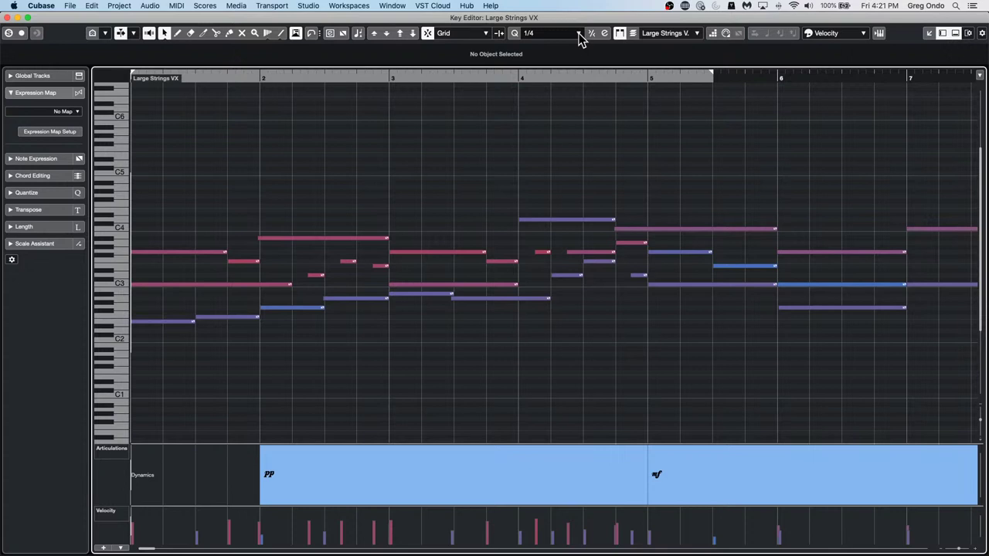
Close the Key Editor window, select the MIDI 05 track, and set the Large Strings VX part's lock to Position.
{"action": "left_click", "coordinate": [9, 17]}
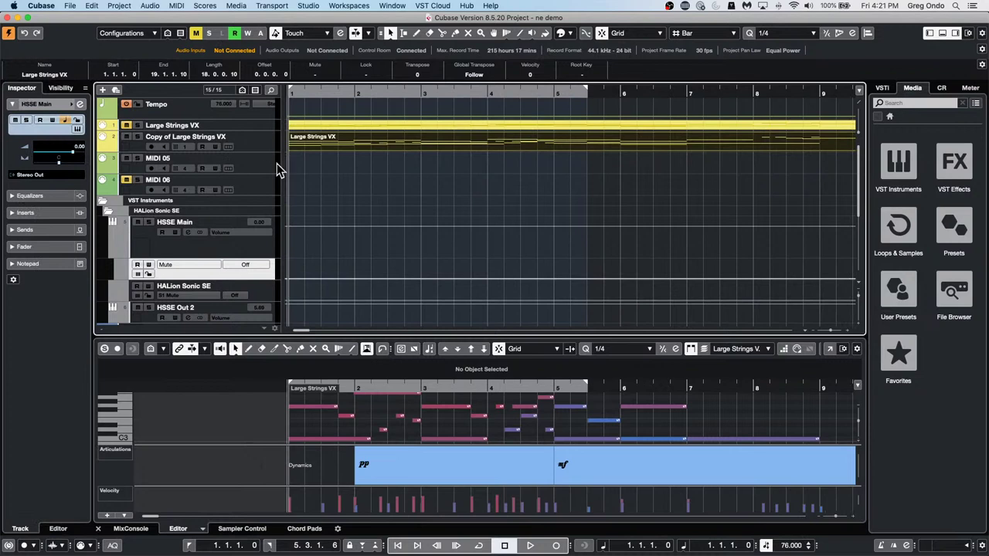
{"action": "left_click", "coordinate": [253, 159]}
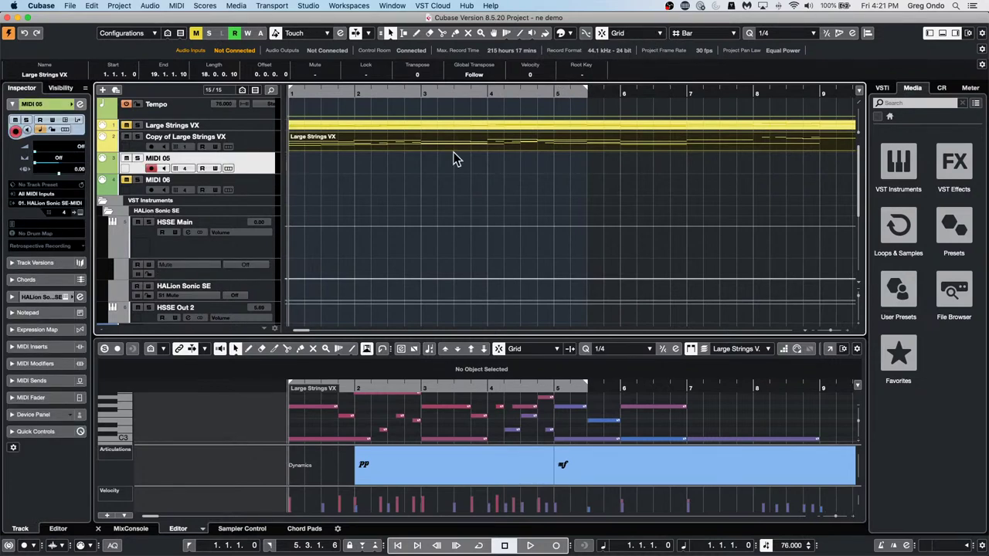
{"action": "left_click", "coordinate": [367, 73]}
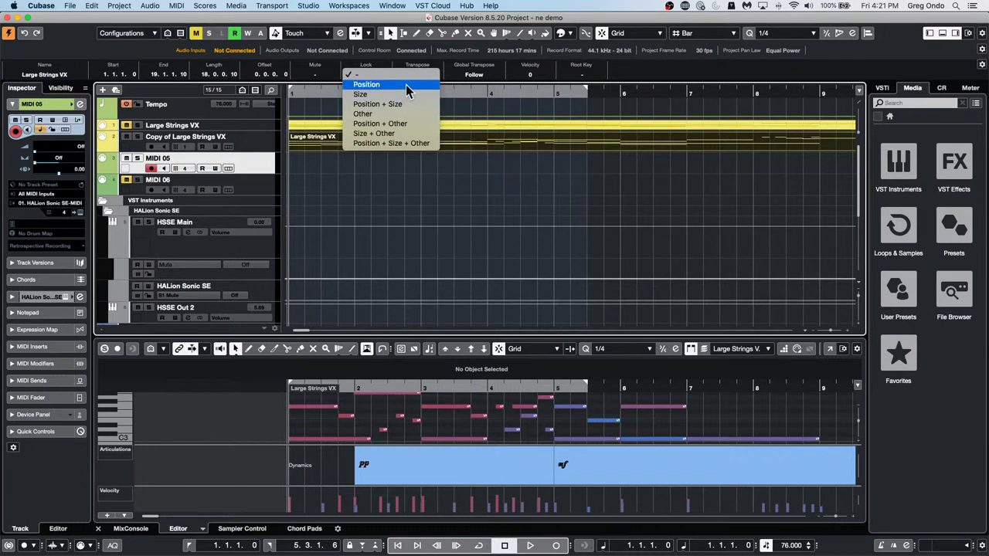
{"action": "left_click", "coordinate": [407, 84]}
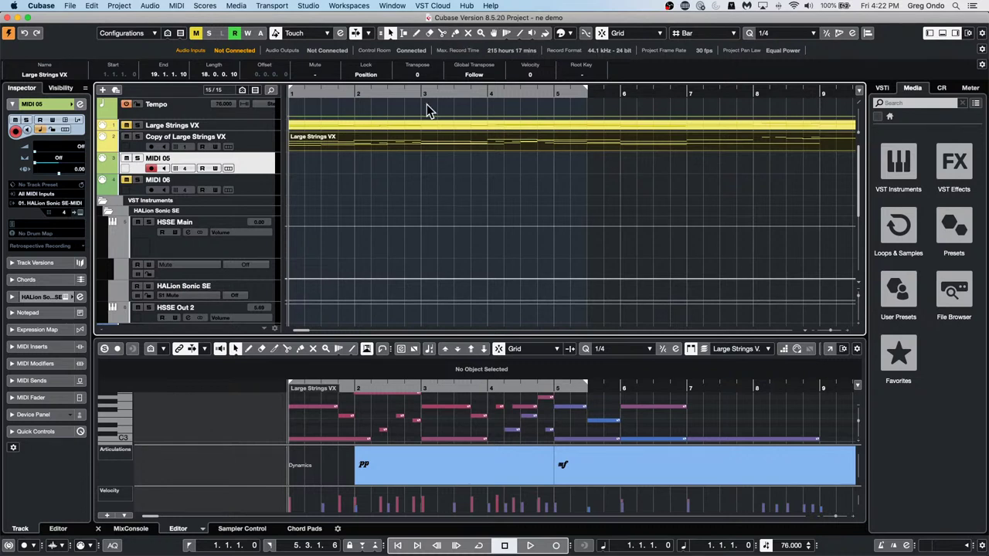
Open the External FX settings in Audio Connections and expand the compressor entry and its Send Bus 1 to examine the port assignments.
{"action": "left_click", "coordinate": [340, 6]}
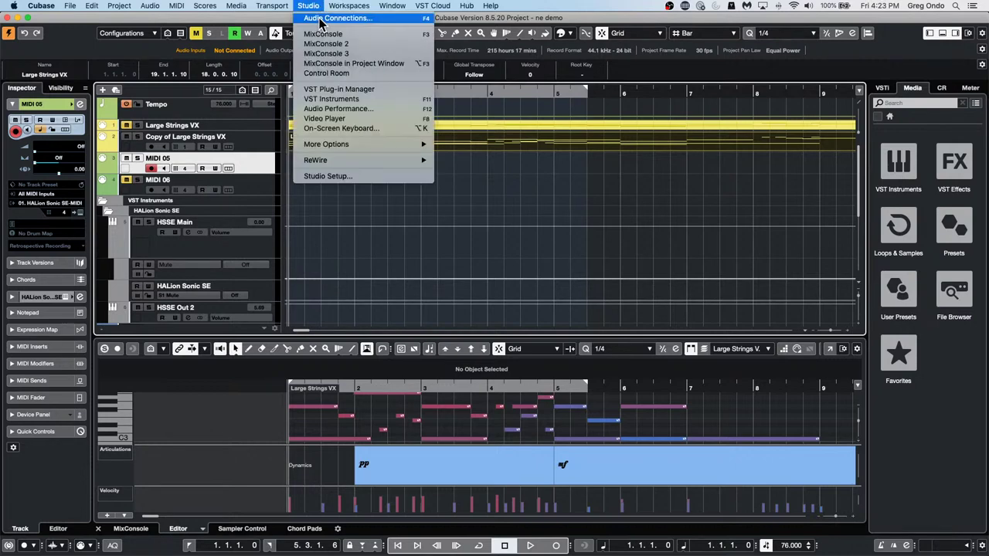
{"action": "left_click", "coordinate": [321, 23]}
{"action": "left_click", "coordinate": [506, 152]}
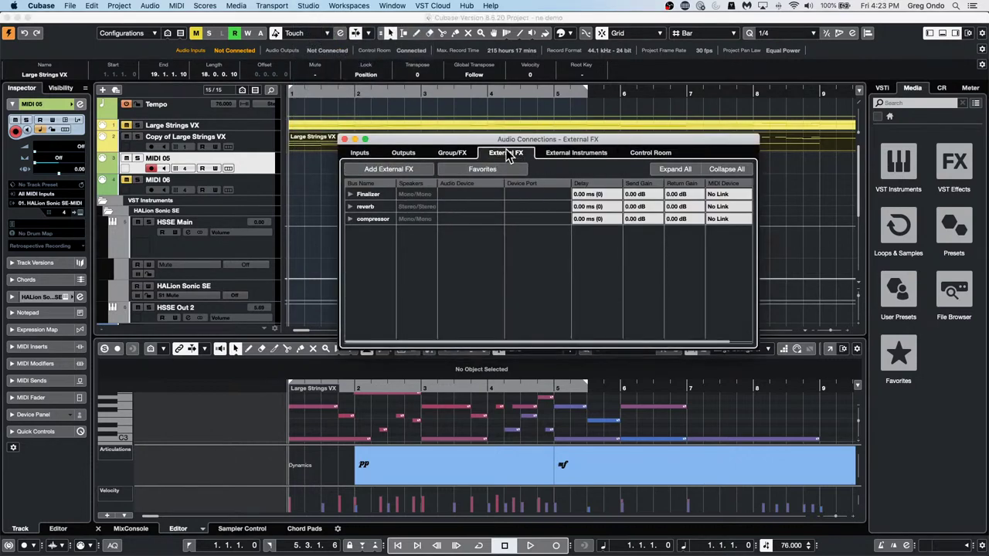
{"action": "right_click", "coordinate": [361, 235]}
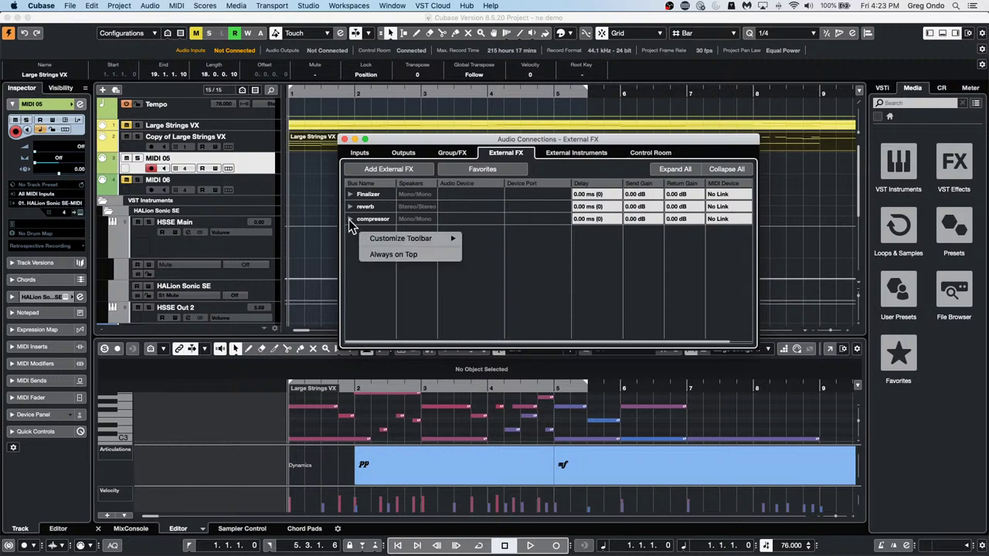
{"action": "left_click", "coordinate": [351, 219]}
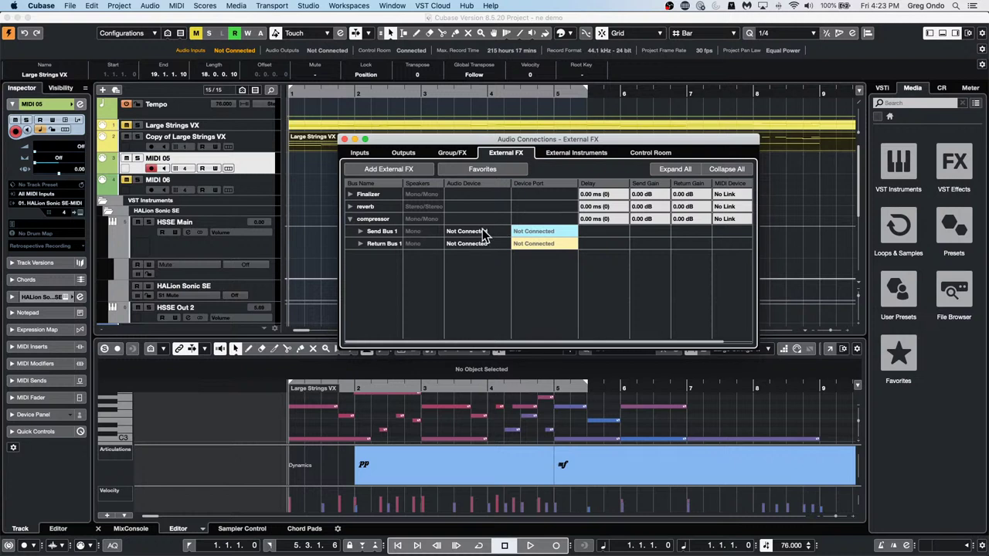
{"action": "left_click", "coordinate": [360, 231]}
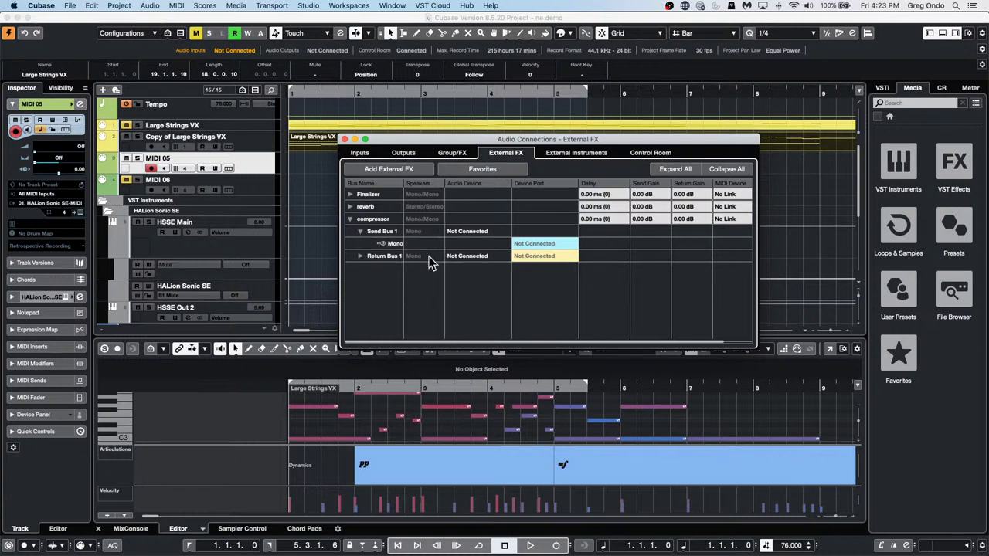
Assign the compressor's send to UR24C DAW Direct 1 and its return to UR24C Input 2, and close Audio Connections.
{"action": "left_click", "coordinate": [360, 256]}
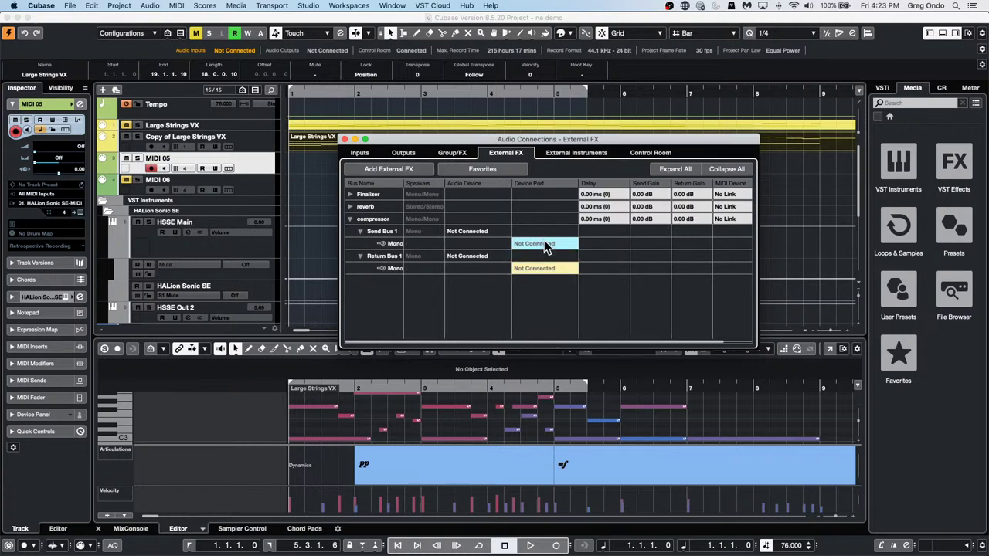
{"action": "left_click", "coordinate": [544, 245]}
{"action": "left_click", "coordinate": [554, 300]}
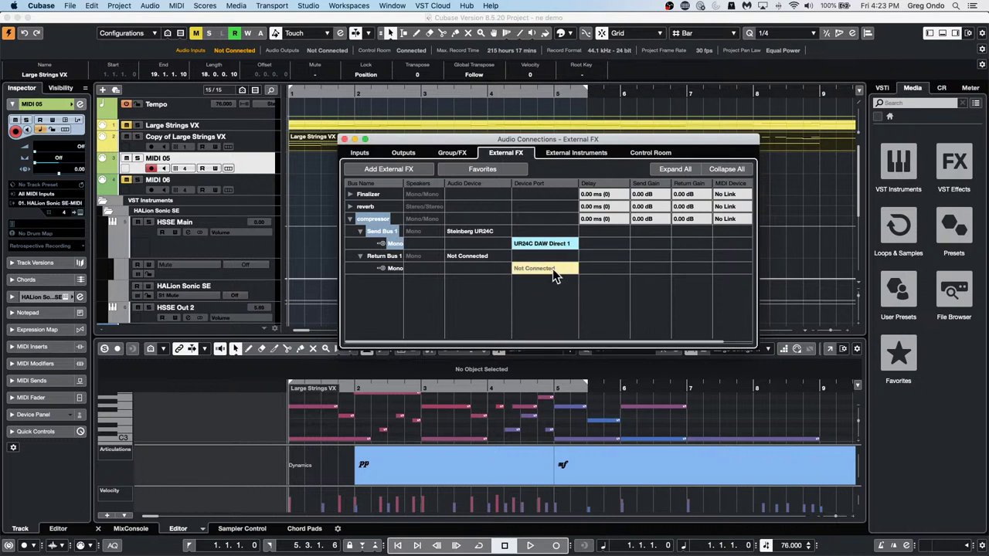
{"action": "left_click", "coordinate": [552, 270]}
{"action": "left_click", "coordinate": [553, 310]}
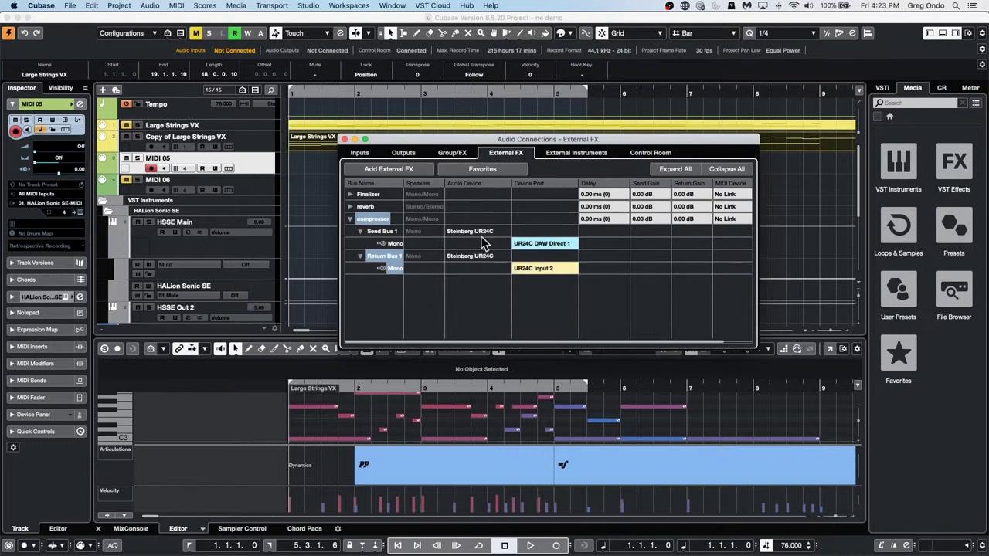
{"action": "left_click", "coordinate": [346, 139]}
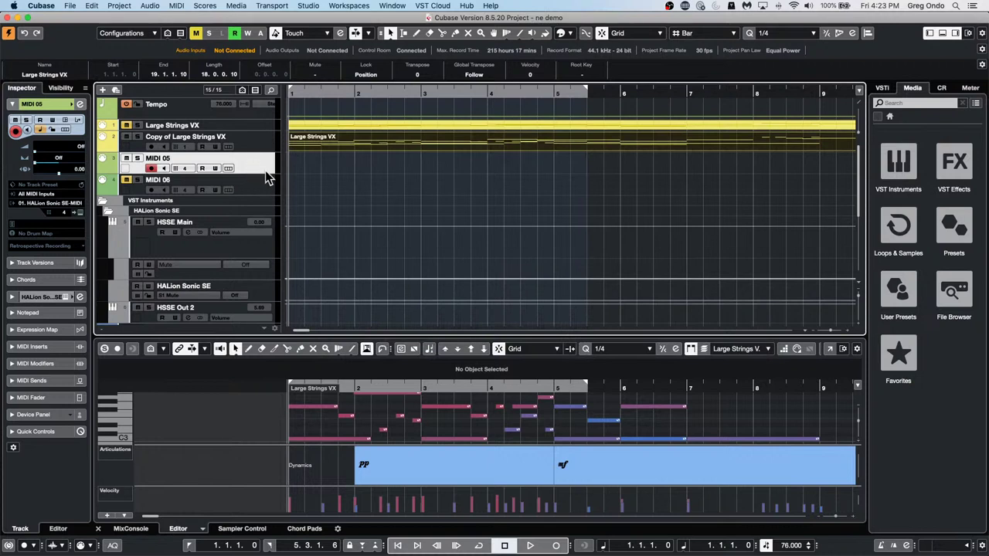
Insert the external compressor plug-in in the first insert slot of the Sax_11 track and measure its delay.
{"action": "scroll", "coordinate": [265, 176], "scroll_direction": "down", "scroll_amount": 2}
{"action": "left_click", "coordinate": [260, 294]}
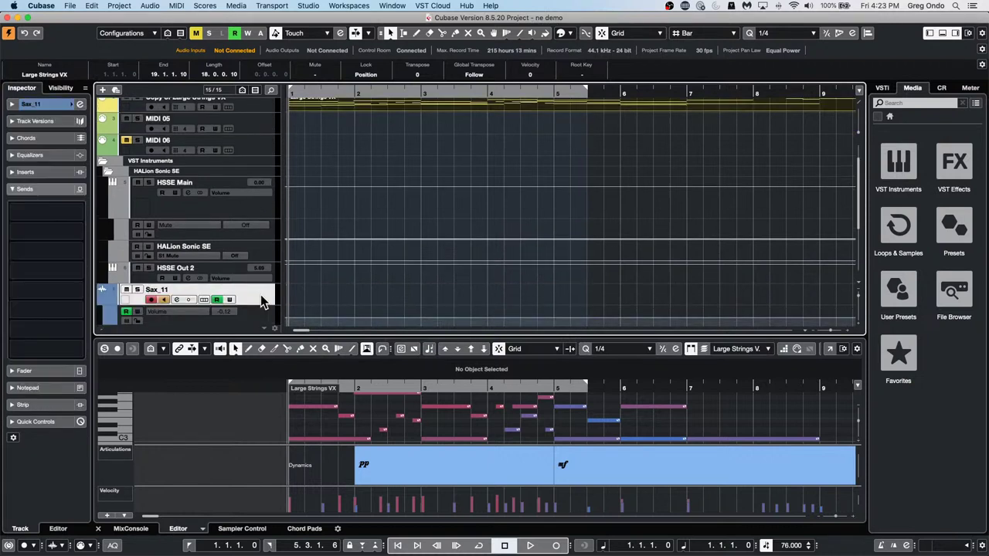
{"action": "left_click", "coordinate": [66, 173]}
{"action": "left_click", "coordinate": [72, 193]}
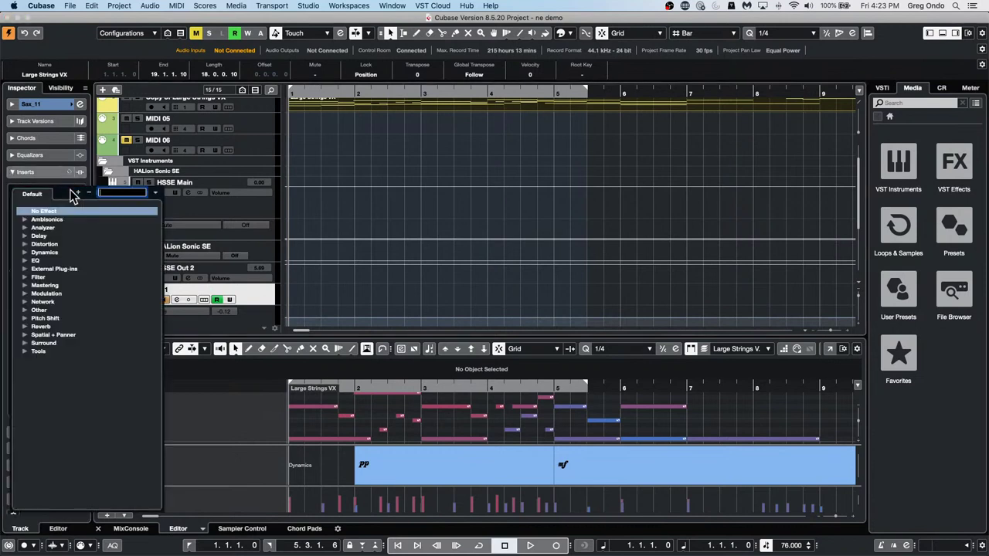
{"action": "left_click", "coordinate": [25, 269]}
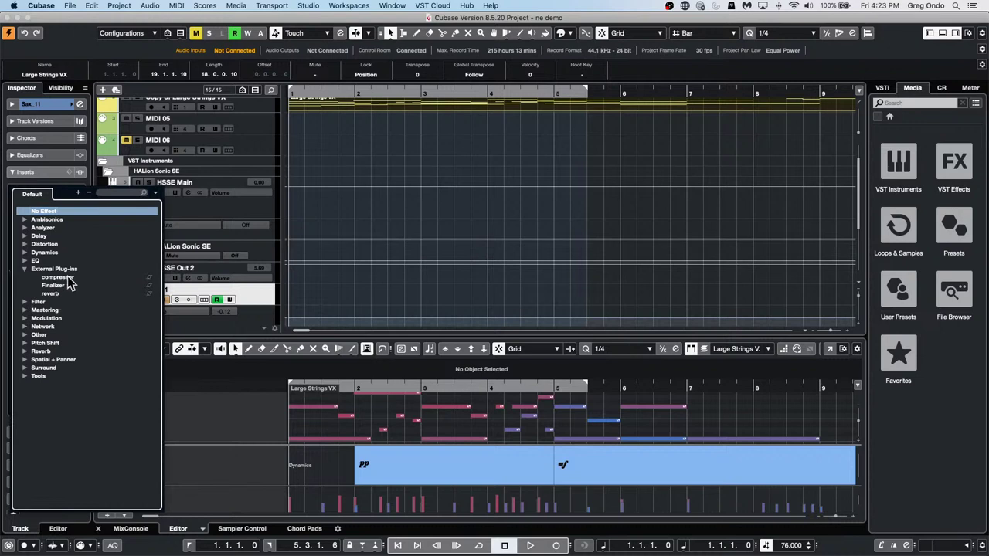
{"action": "left_click", "coordinate": [66, 277]}
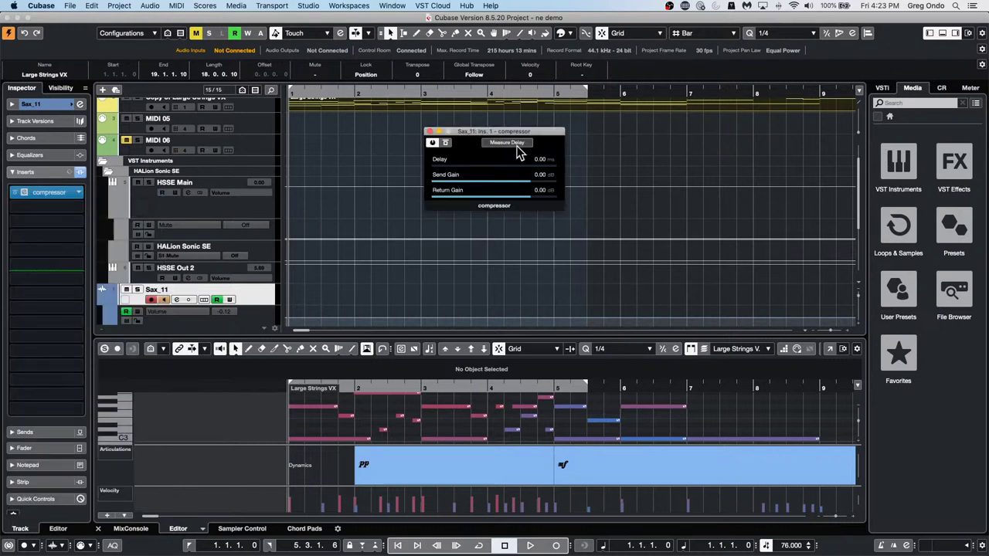
{"action": "left_click", "coordinate": [517, 145]}
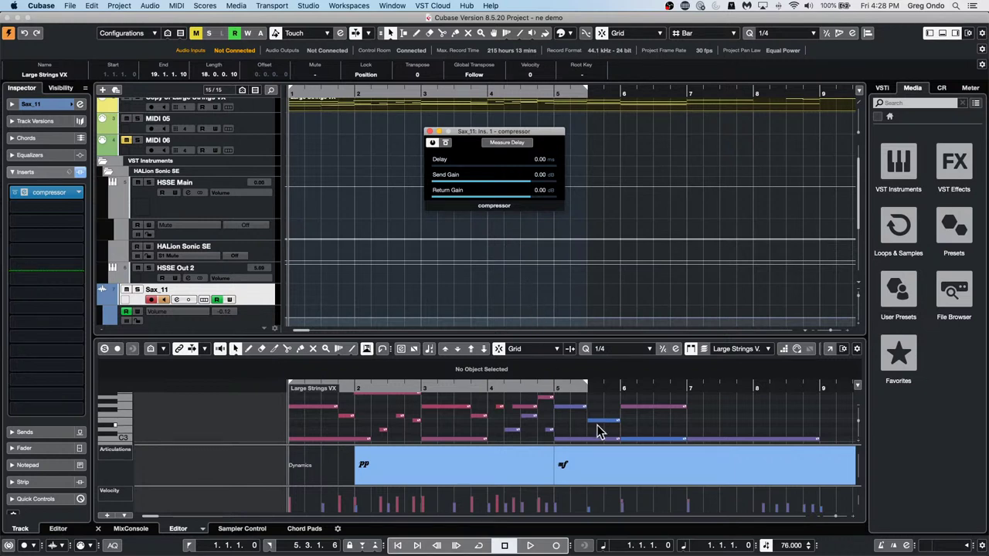
Open the project chord pads.cpr from the Chord Pads folder in Projects and accept the missing ports mapping.
{"action": "left_click", "coordinate": [67, 7]}
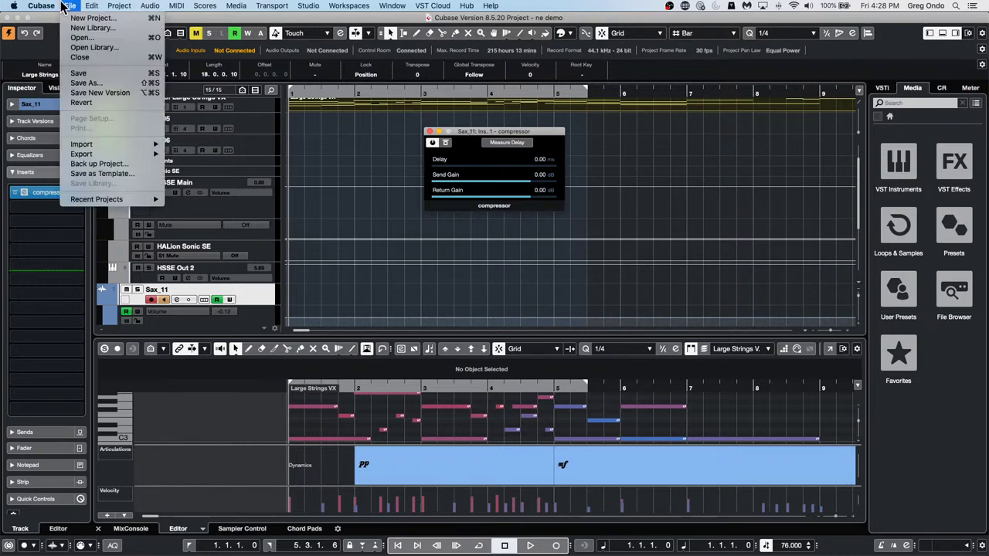
{"action": "mouse_move", "coordinate": [83, 201]}
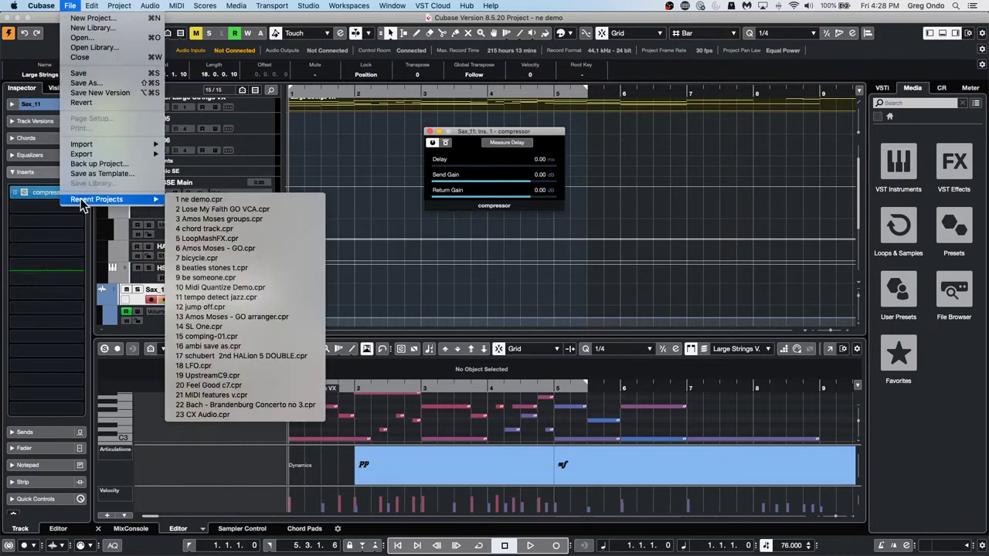
{"action": "left_click", "coordinate": [116, 37]}
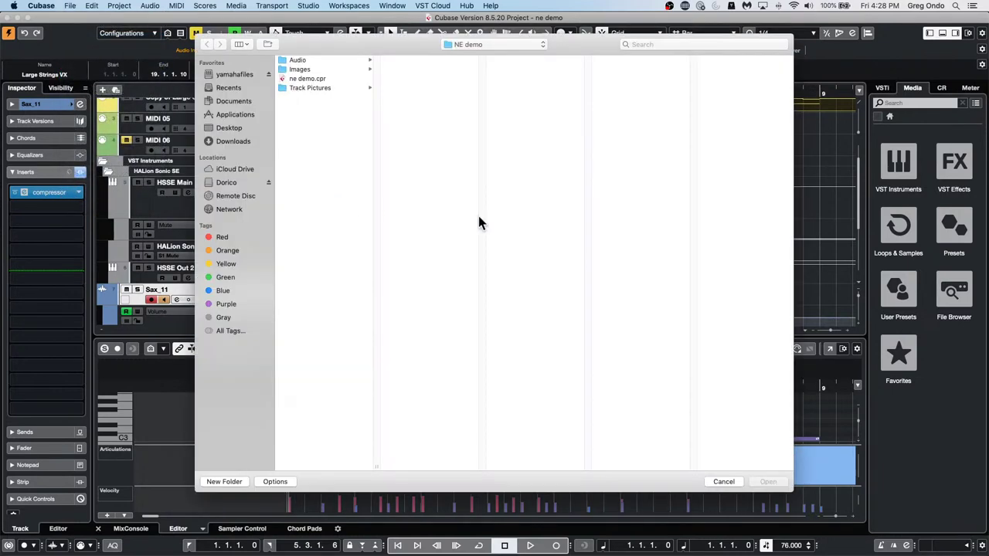
{"action": "left_click", "coordinate": [486, 45]}
{"action": "left_click", "coordinate": [468, 56]}
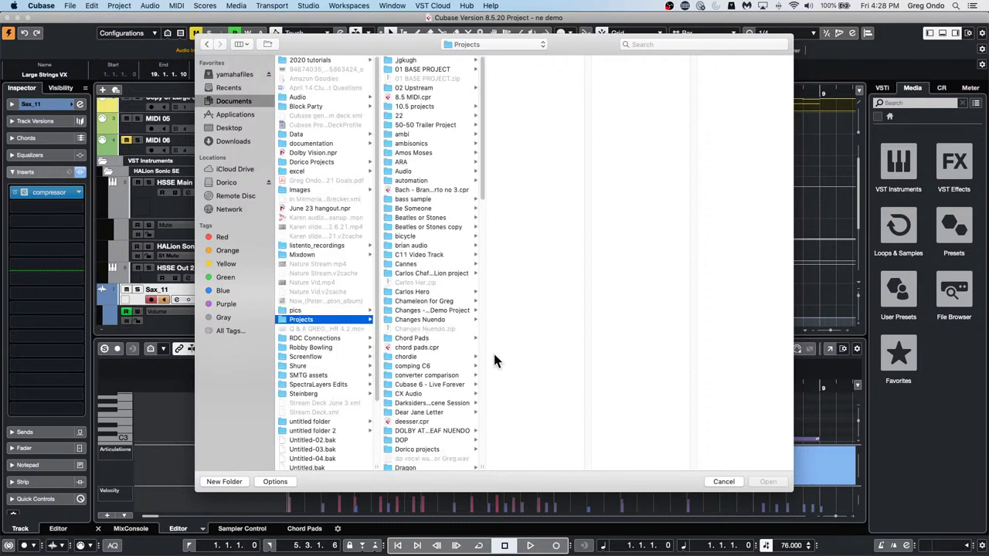
{"action": "left_click", "coordinate": [421, 339]}
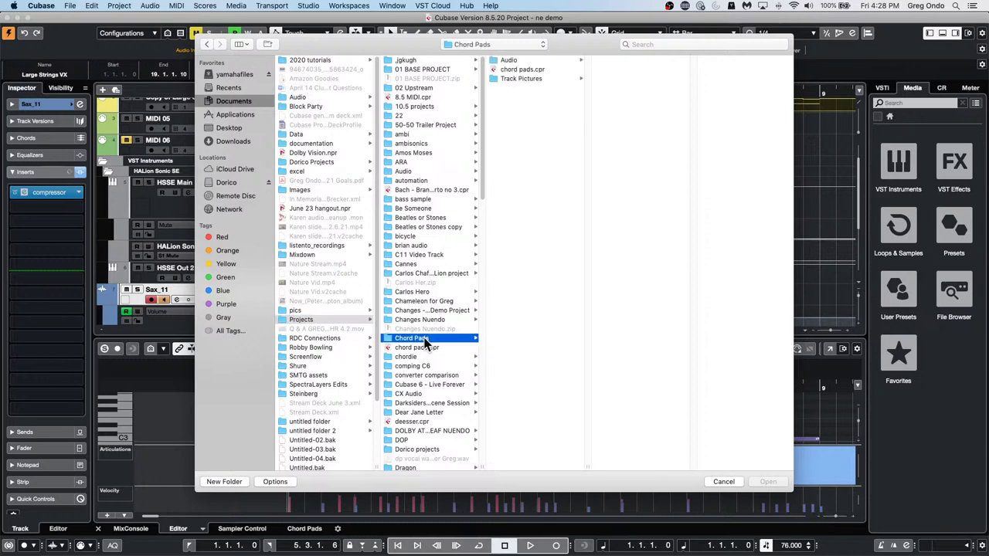
{"action": "double_click", "coordinate": [533, 69]}
{"action": "left_click", "coordinate": [557, 195]}
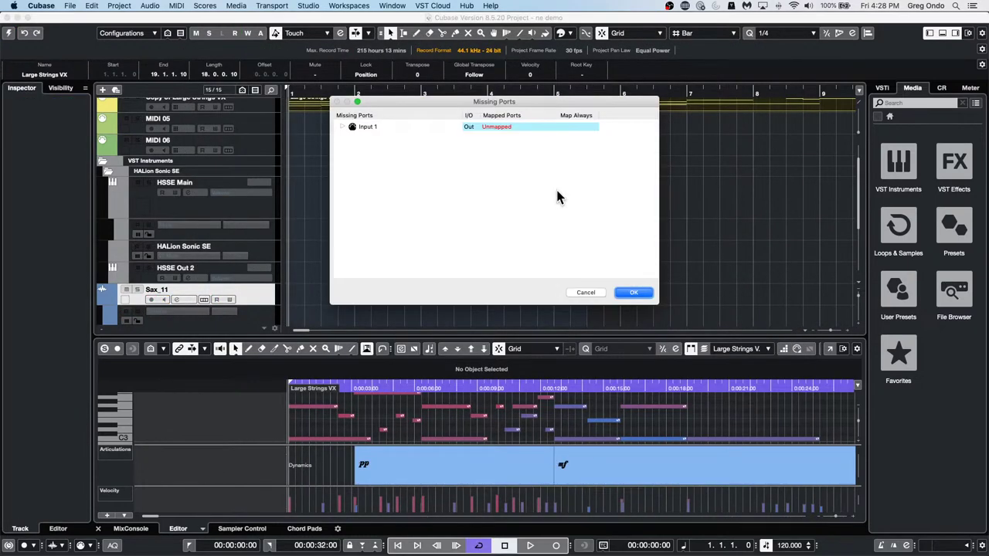
{"action": "left_click", "coordinate": [634, 293]}
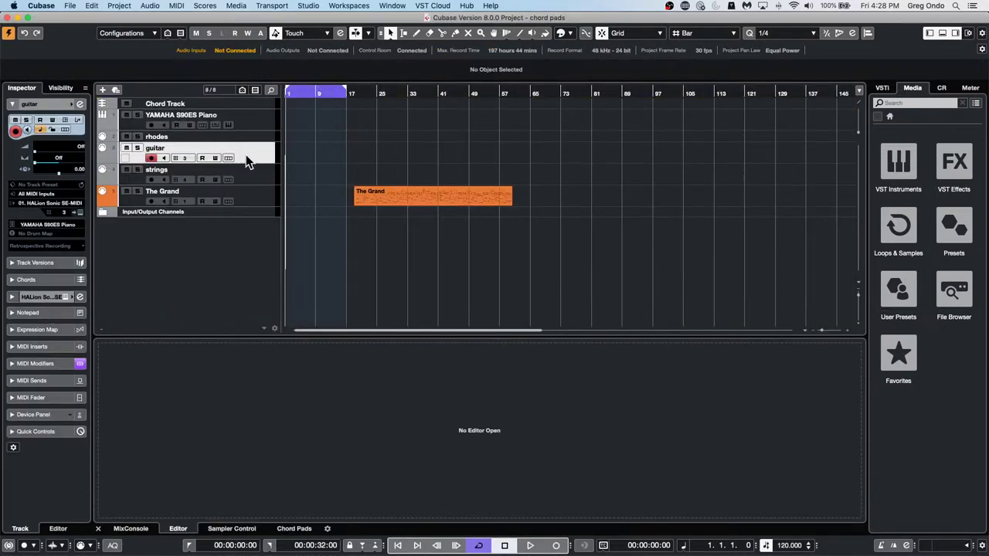
Show the chord pads, set the Guitar Player mode to Plain Chords, and audition the E, D♭7 and F♯min pads.
{"action": "left_click", "coordinate": [294, 530]}
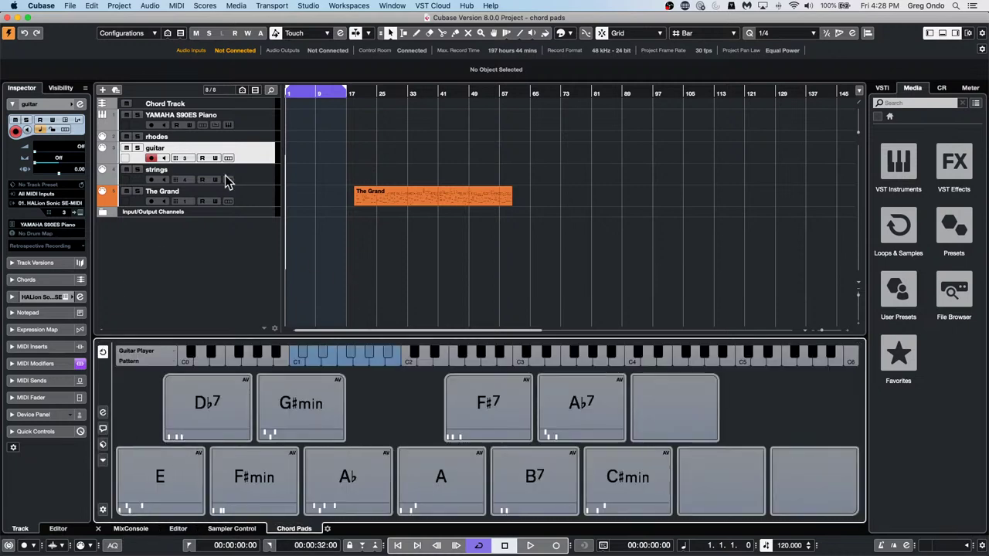
{"action": "left_click", "coordinate": [184, 468]}
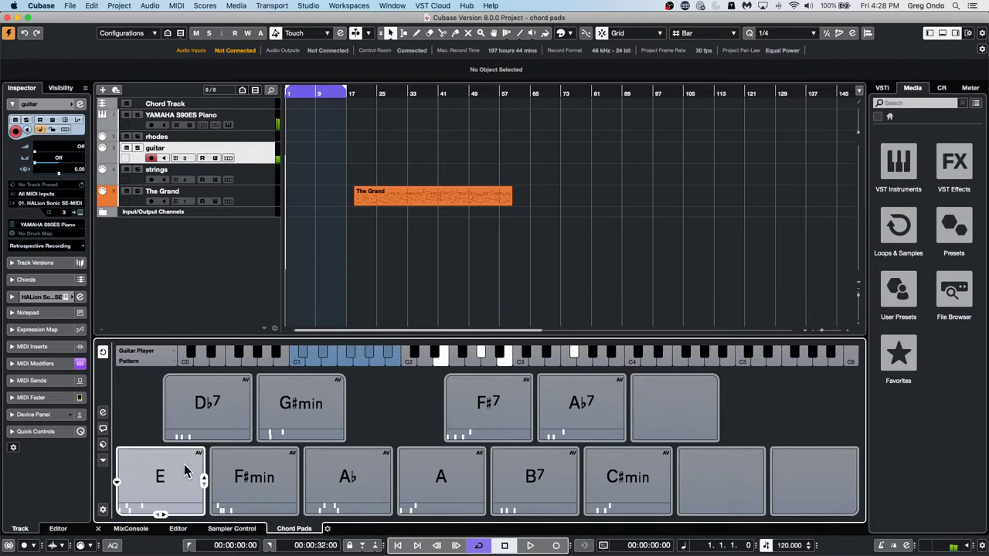
{"action": "left_click", "coordinate": [154, 358]}
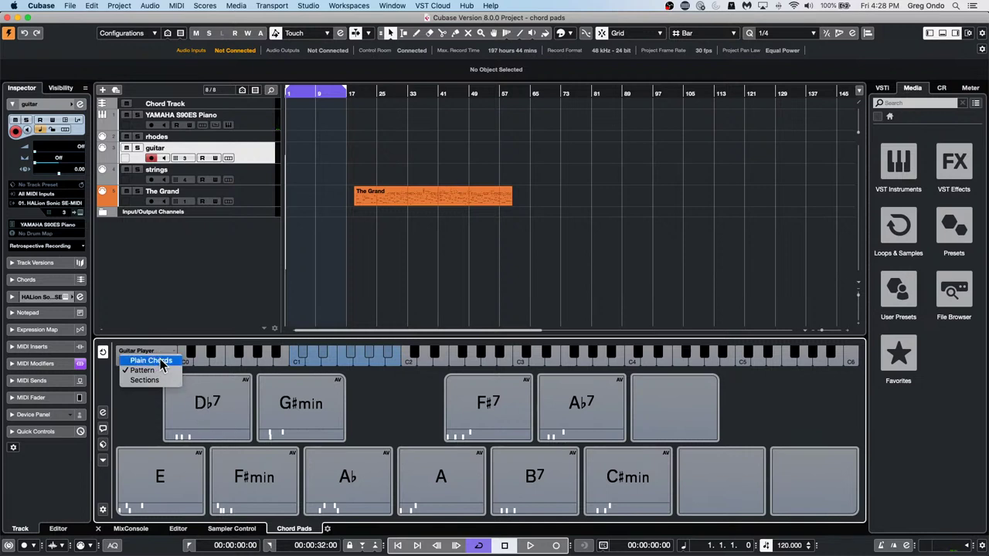
{"action": "left_click", "coordinate": [146, 360]}
{"action": "left_click", "coordinate": [162, 479]}
{"action": "left_click", "coordinate": [199, 422]}
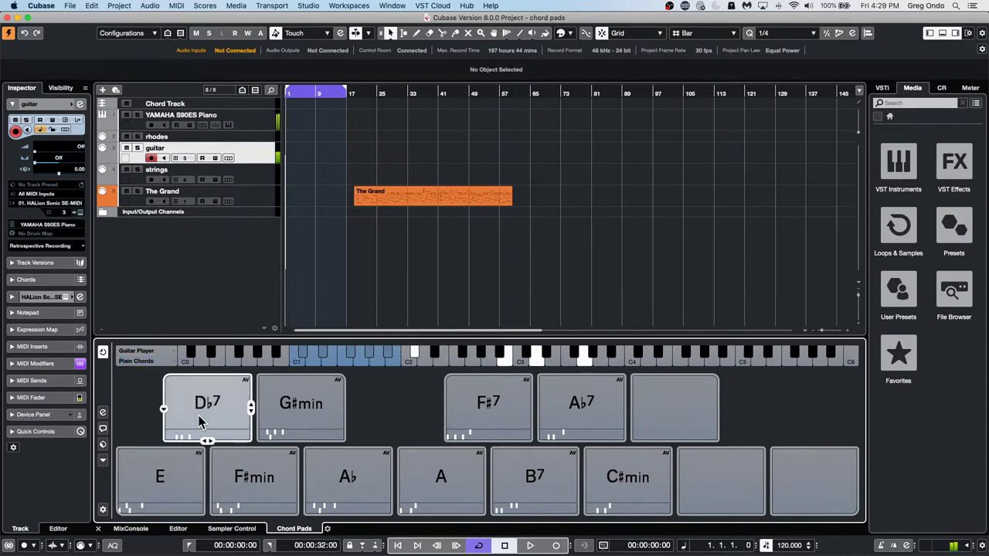
{"action": "left_click", "coordinate": [261, 481]}
{"action": "left_click", "coordinate": [159, 479]}
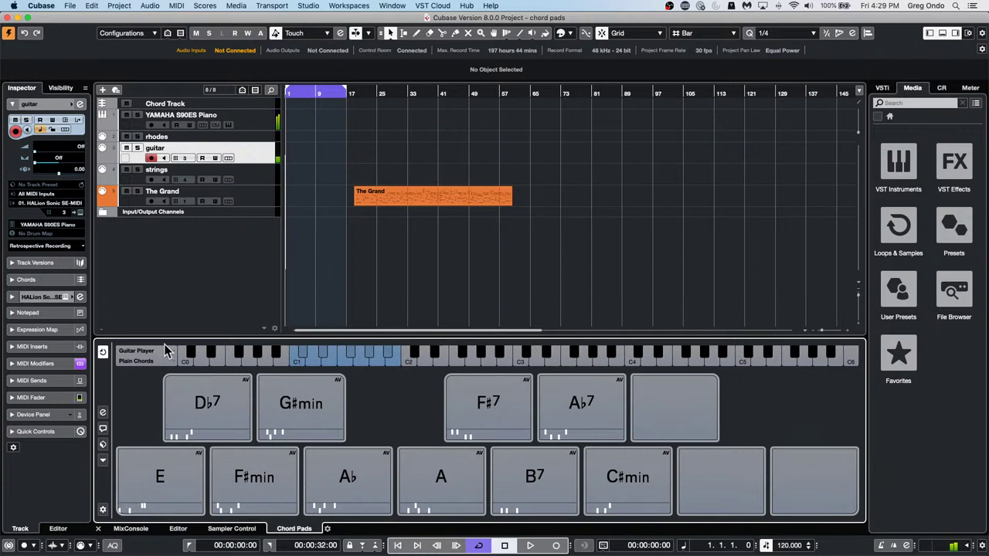
Set the Guitar Player mode to Pattern and audition the E chord pad on the guitar track.
{"action": "left_click", "coordinate": [147, 360]}
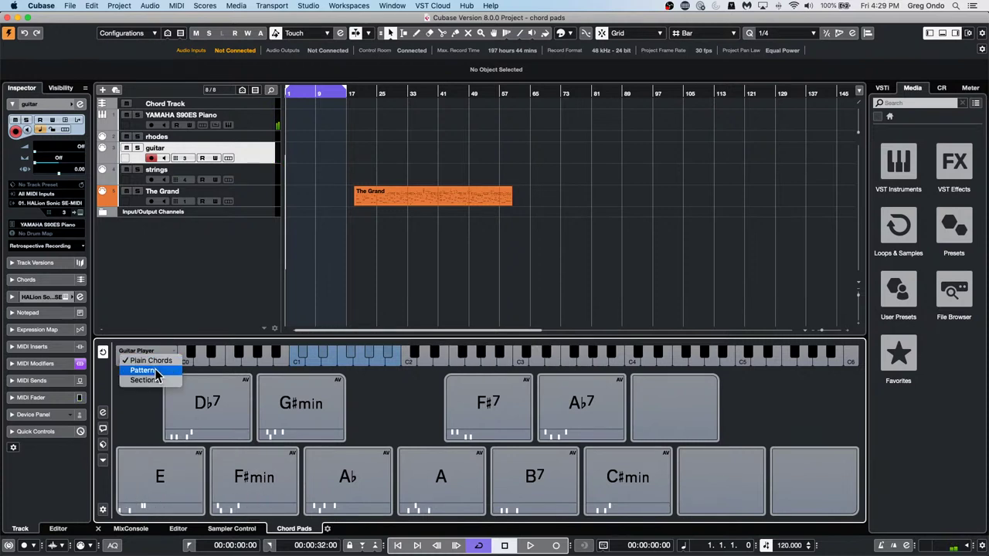
{"action": "left_click", "coordinate": [156, 372]}
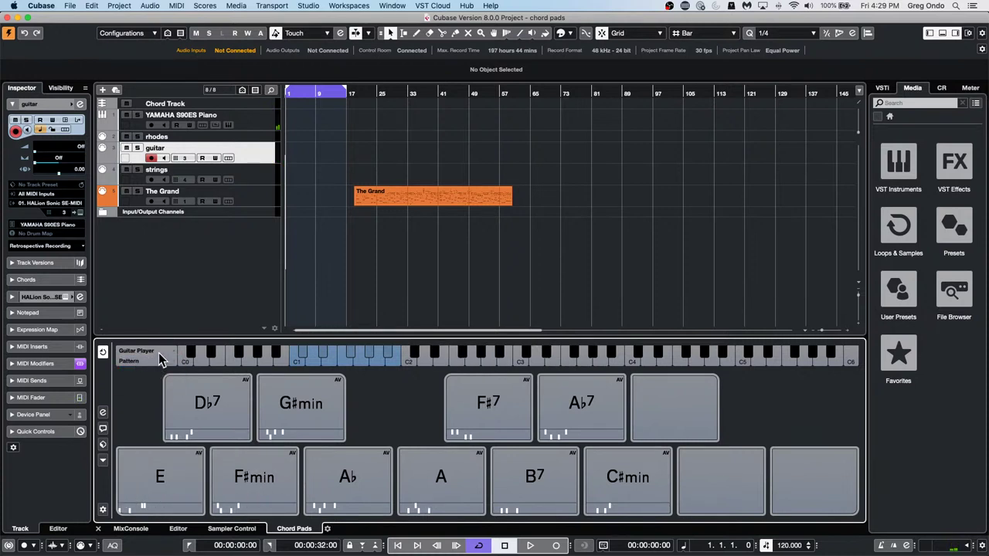
{"action": "left_click", "coordinate": [157, 481]}
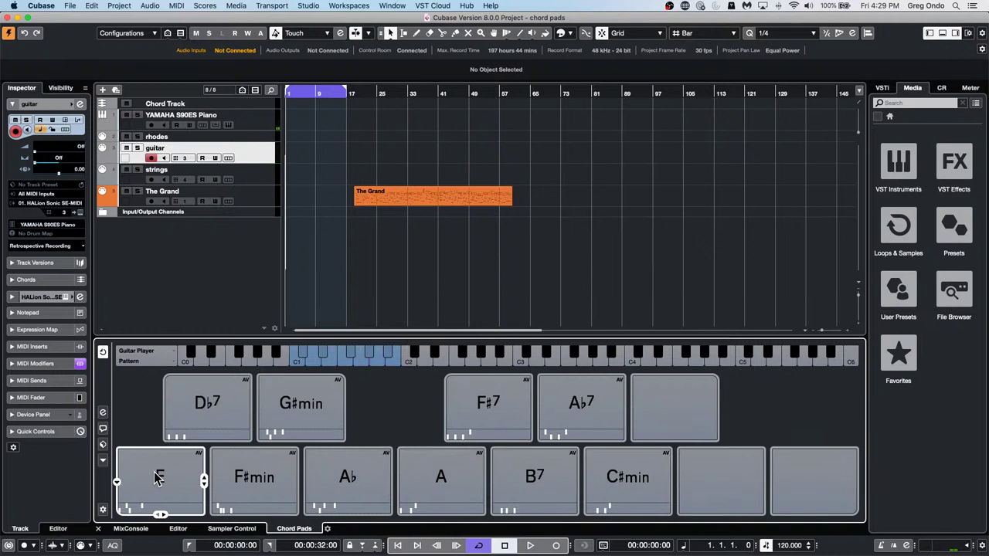
{"action": "left_click", "coordinate": [157, 476]}
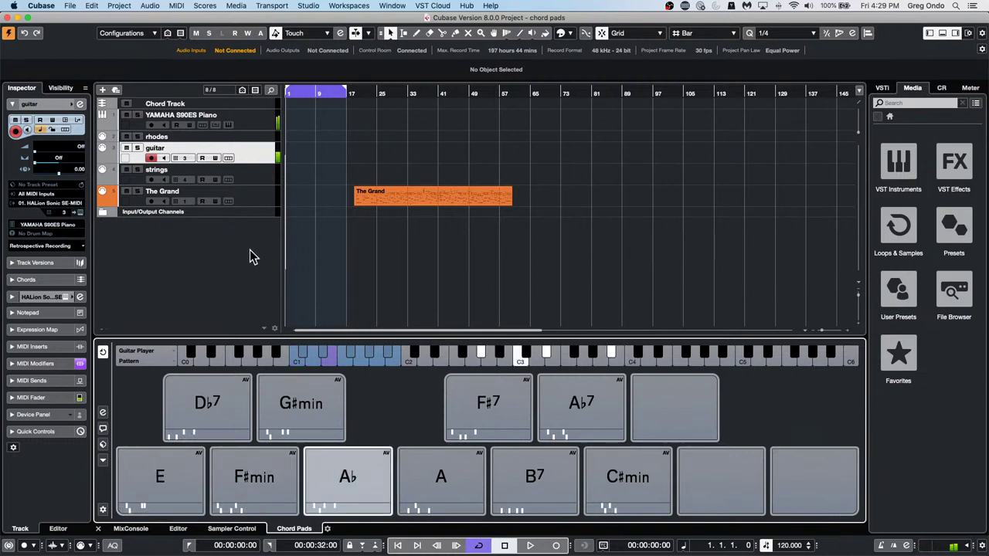
Audition the E chord pad with the strings track armed alongside guitar, and switch the layered track to rhodes.
{"action": "left_click", "coordinate": [142, 179]}
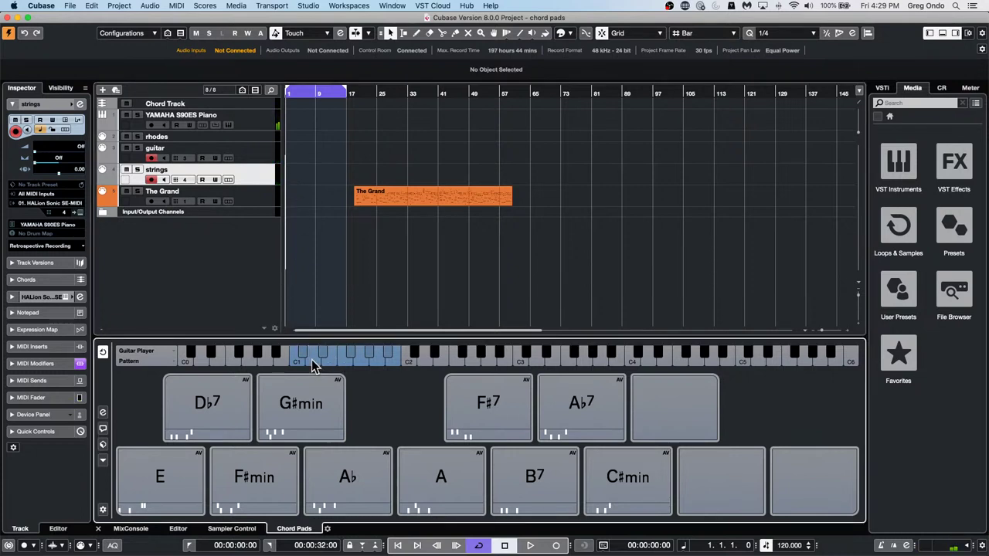
{"action": "left_click", "coordinate": [172, 483]}
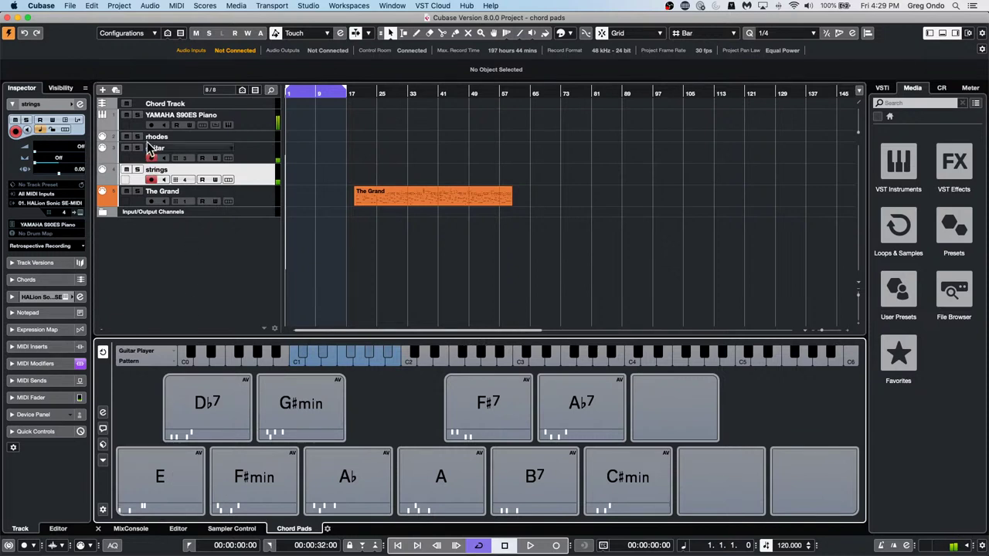
{"action": "left_click", "coordinate": [204, 144]}
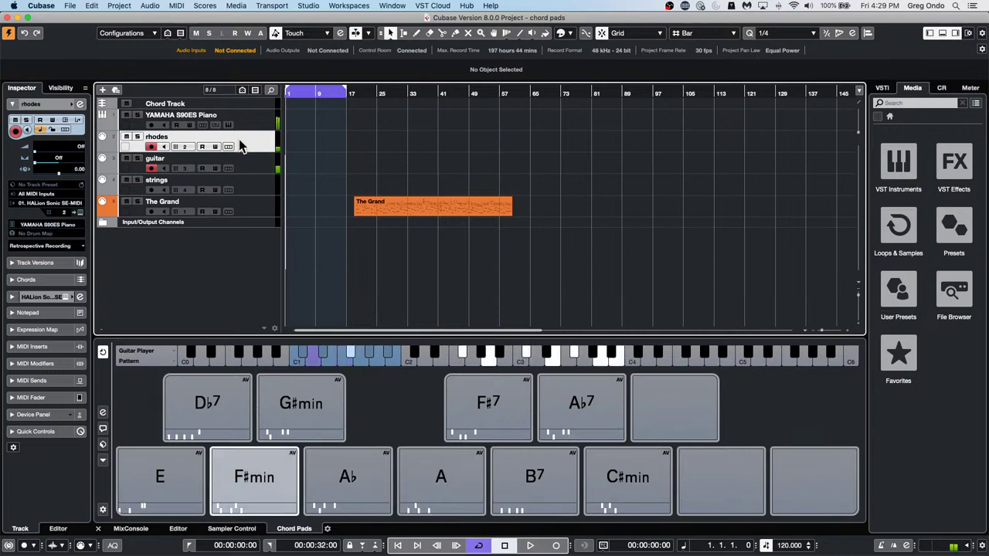
Mute The Grand and record the chord pad performance on the rhodes and guitar tracks with strings also record-enabled.
{"action": "left_click", "coordinate": [126, 202]}
{"action": "left_click", "coordinate": [555, 545]}
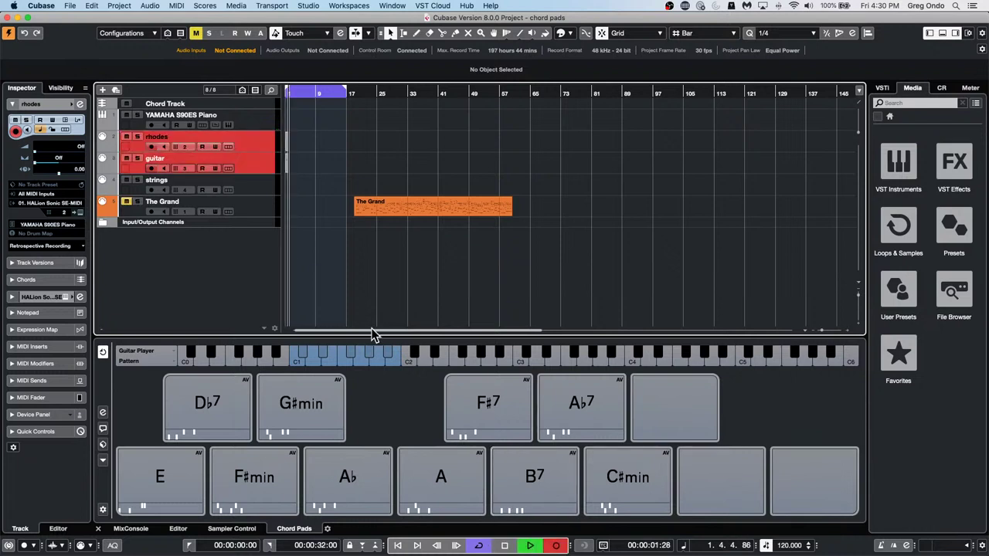
{"action": "left_click", "coordinate": [152, 190]}
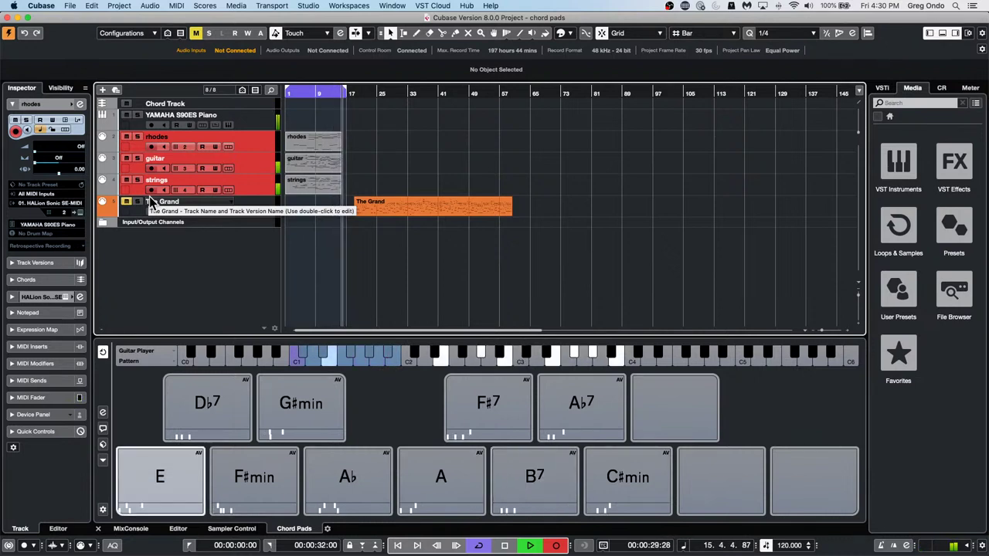
{"action": "key", "text": "space"}
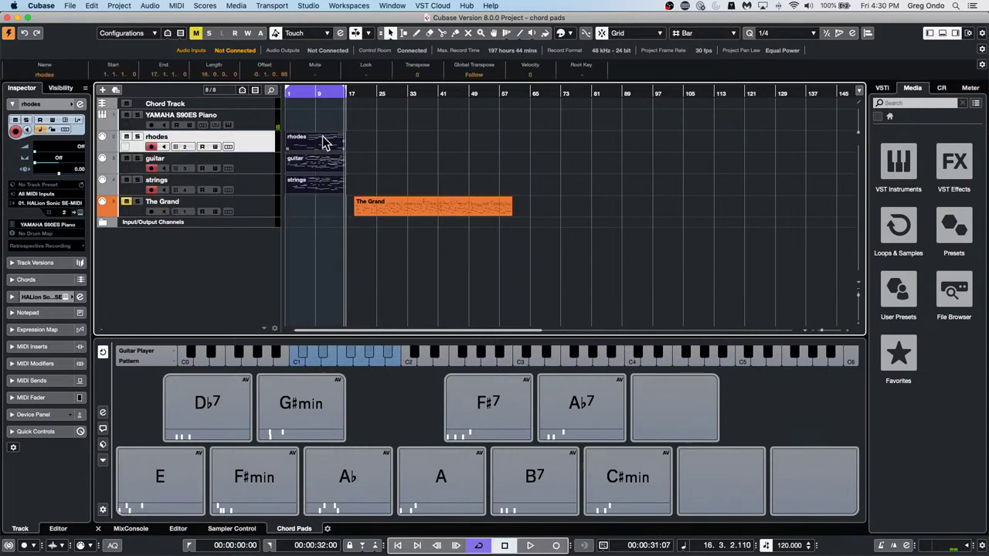
Open the recorded guitar part in the Key Editor and return the project cursor to the start.
{"action": "left_click", "coordinate": [446, 161]}
{"action": "double_click", "coordinate": [324, 167]}
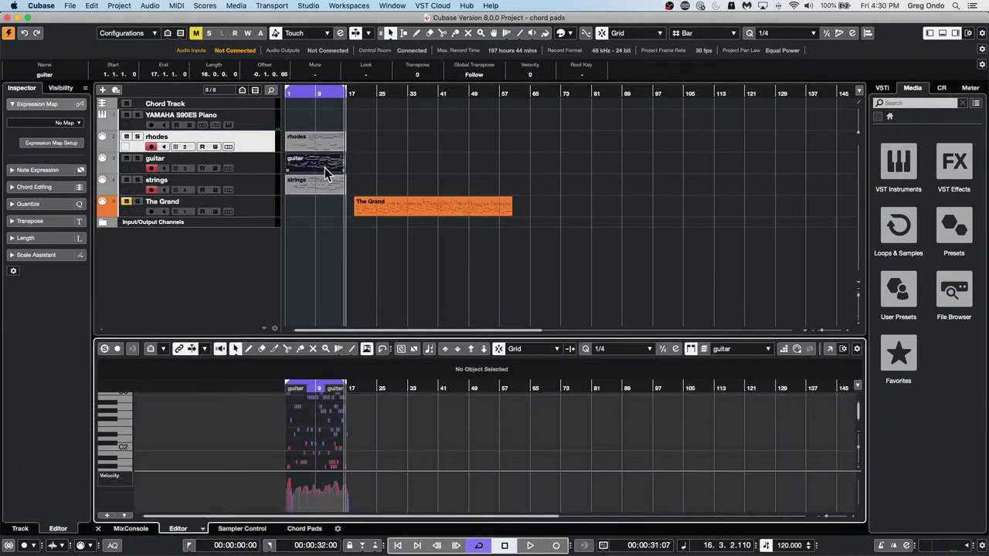
{"action": "key", "text": "alt+s"}
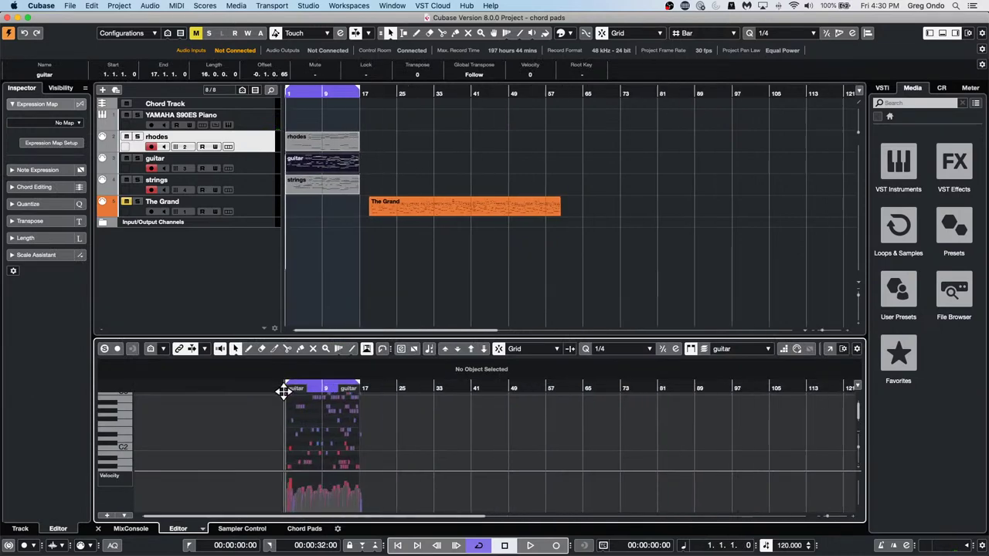
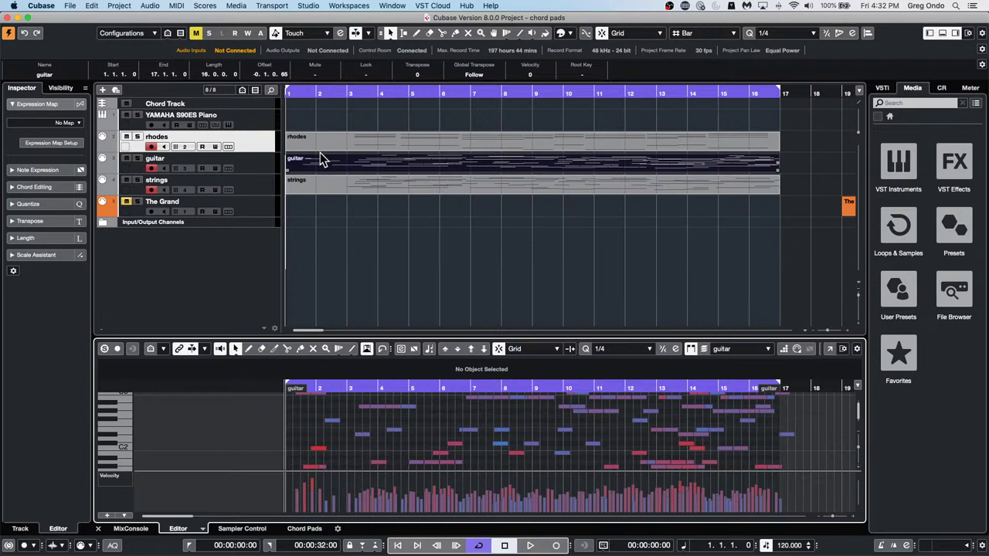
Examine the VST 2 plug-in path settings in the VST Plug-in Manager and close the manager.
{"action": "left_click", "coordinate": [318, 7]}
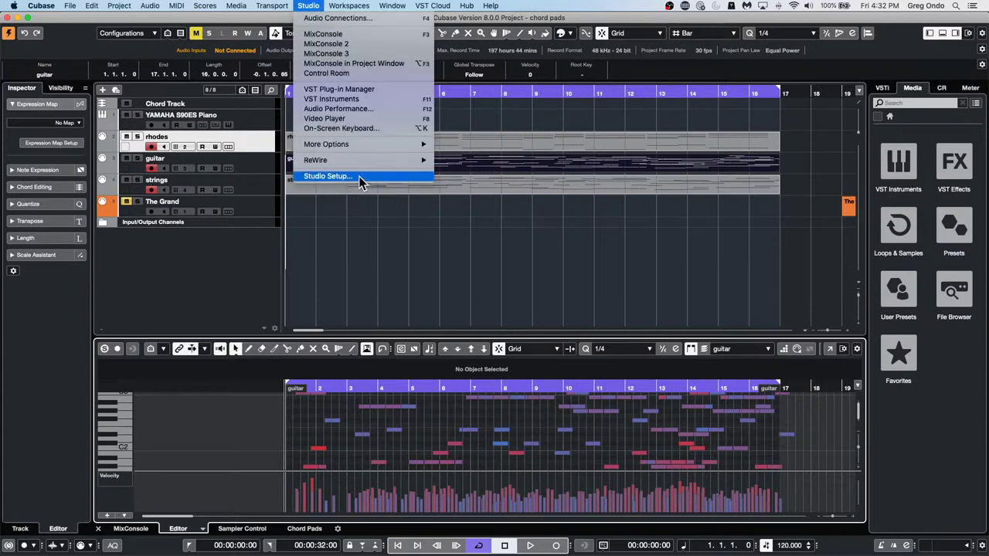
{"action": "left_click", "coordinate": [350, 91]}
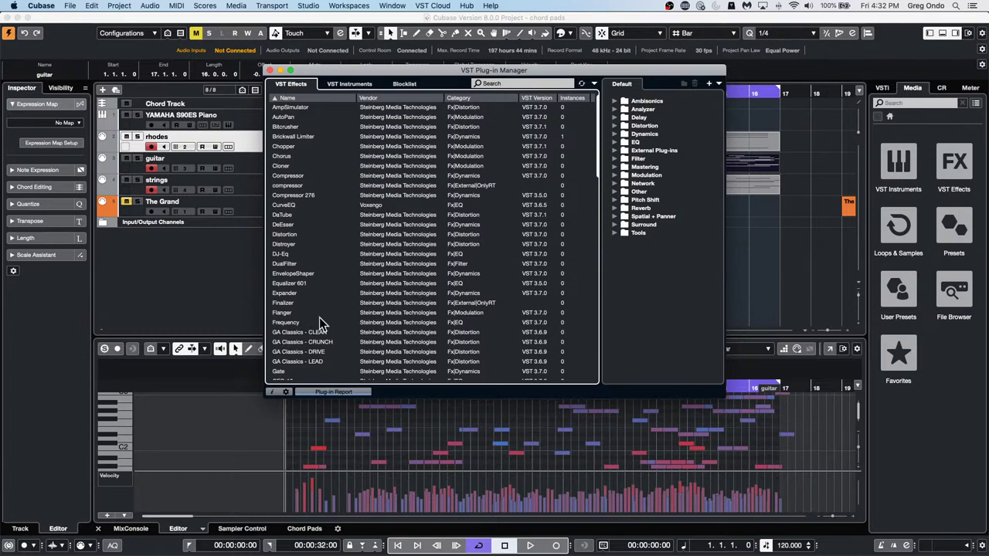
{"action": "left_click", "coordinate": [285, 392]}
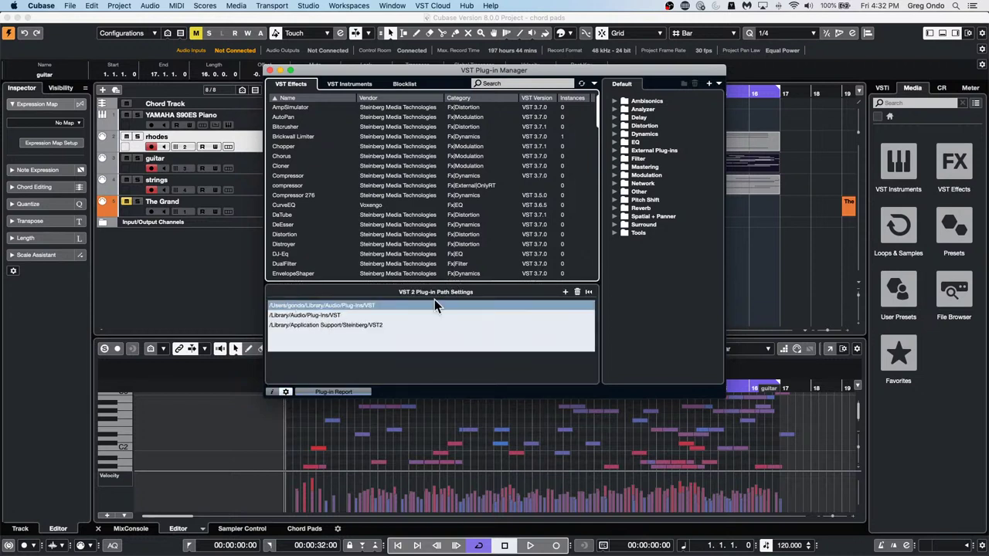
{"action": "left_click", "coordinate": [285, 392]}
{"action": "left_click", "coordinate": [285, 391]}
{"action": "left_click", "coordinate": [285, 391]}
{"action": "left_click", "coordinate": [285, 392]}
{"action": "left_click", "coordinate": [270, 70]}
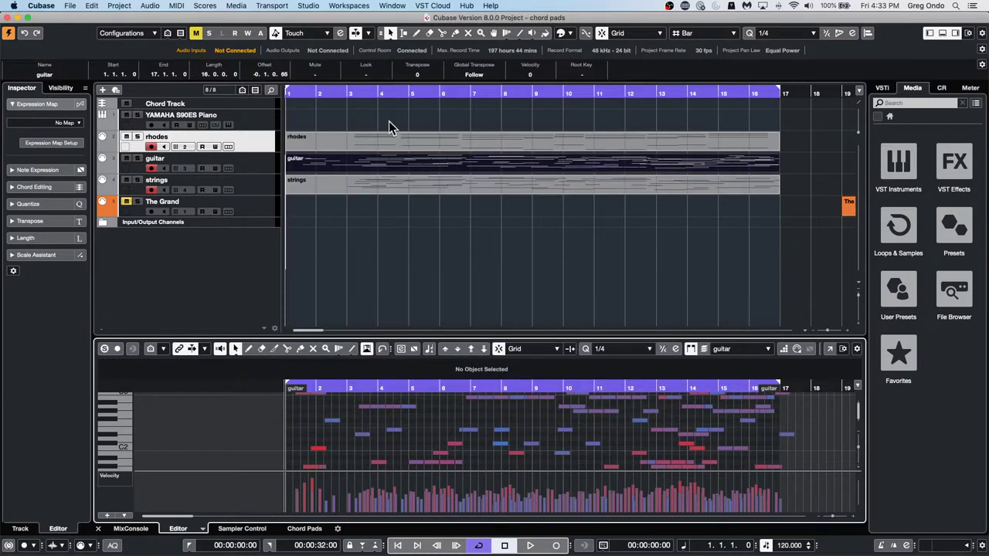
Check the blocklist of rejected plug-ins in the VST Plug-in Manager and close the manager.
{"action": "left_click", "coordinate": [348, 5]}
{"action": "mouse_move", "coordinate": [268, 6]}
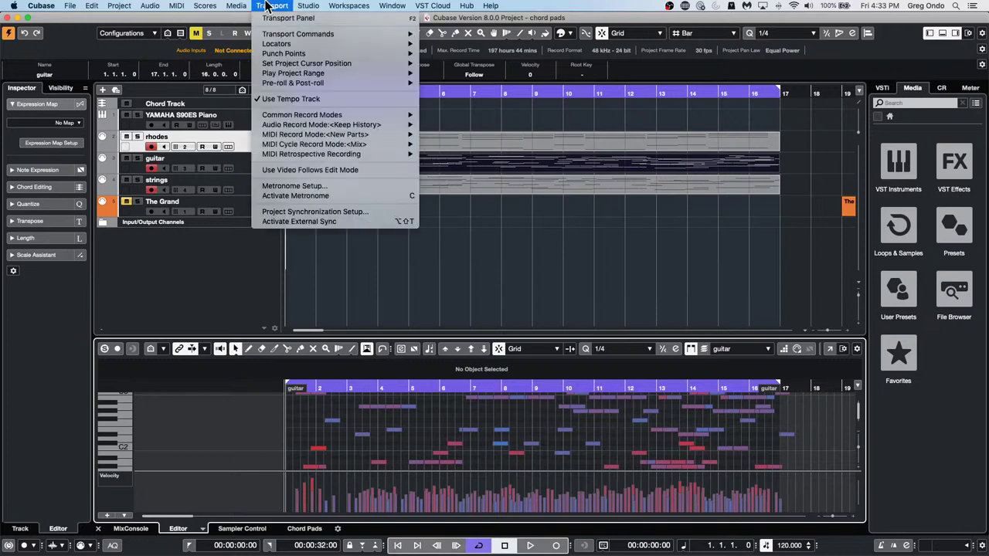
{"action": "mouse_move", "coordinate": [343, 6]}
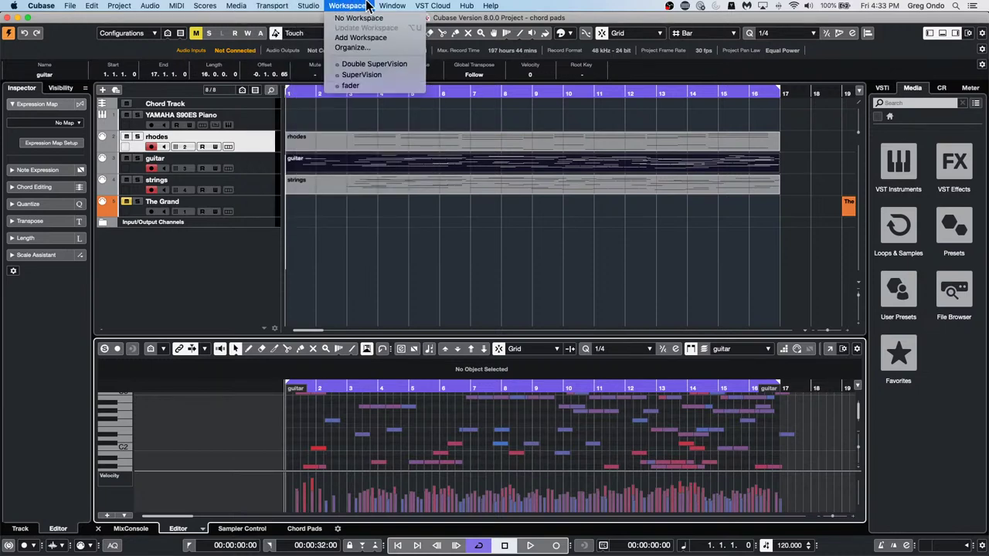
{"action": "mouse_move", "coordinate": [310, 6]}
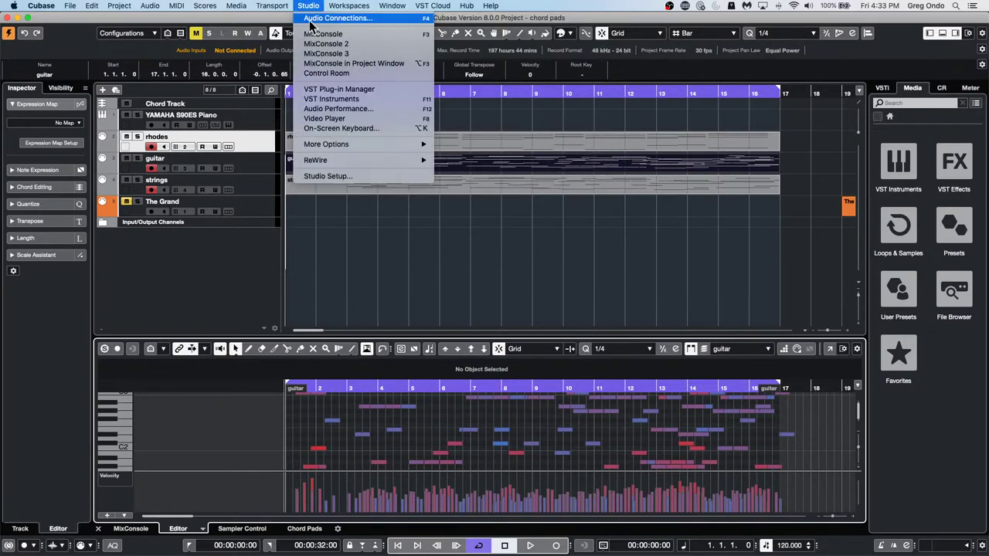
{"action": "left_click", "coordinate": [333, 89]}
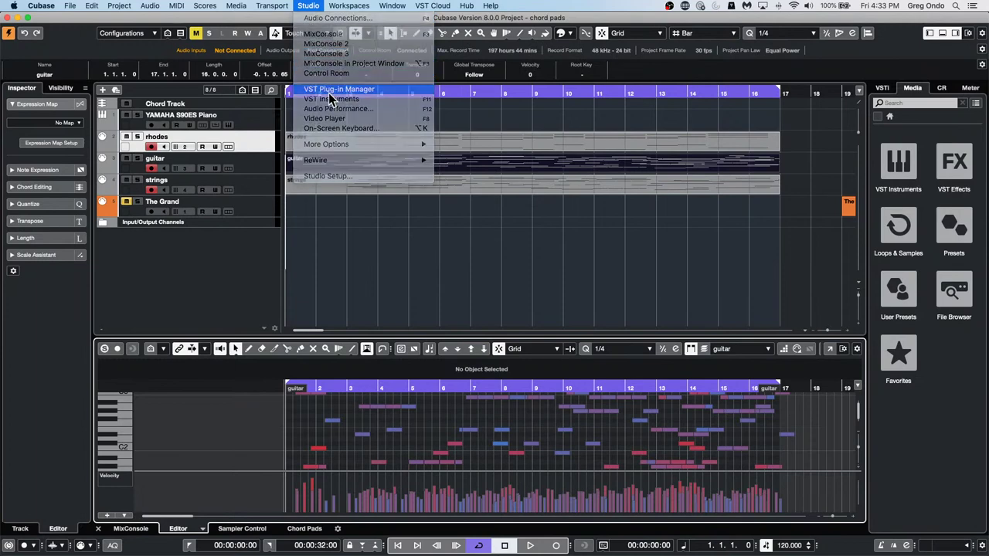
{"action": "left_click", "coordinate": [407, 85]}
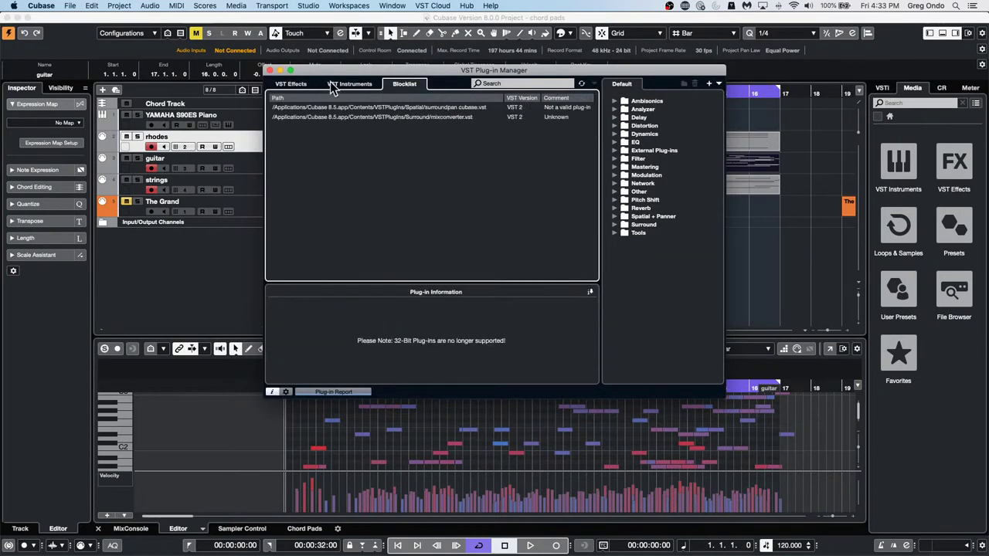
{"action": "left_click", "coordinate": [269, 71]}
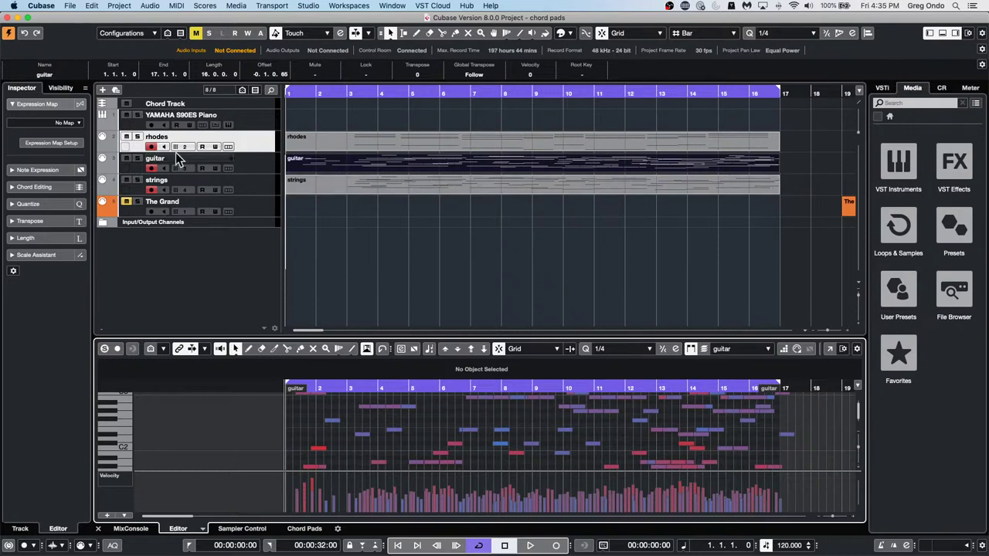
Look through the MIDI Logical Presets, including standard set 2, and the controller types available for the Key Editor's velocity lane.
{"action": "left_click", "coordinate": [230, 6]}
{"action": "left_click", "coordinate": [228, 7]}
{"action": "left_click", "coordinate": [238, 7]}
{"action": "mouse_move", "coordinate": [184, 7]}
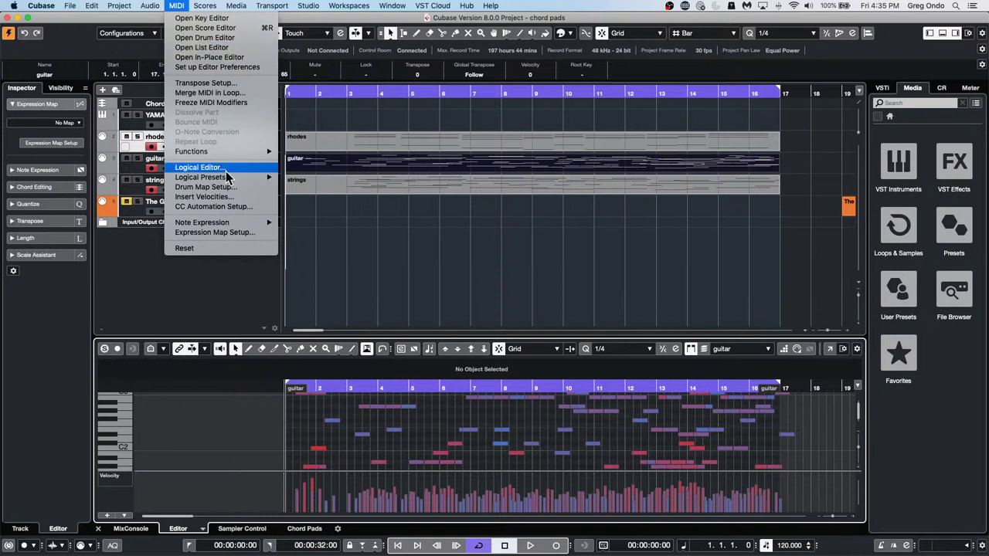
{"action": "mouse_move", "coordinate": [228, 177]}
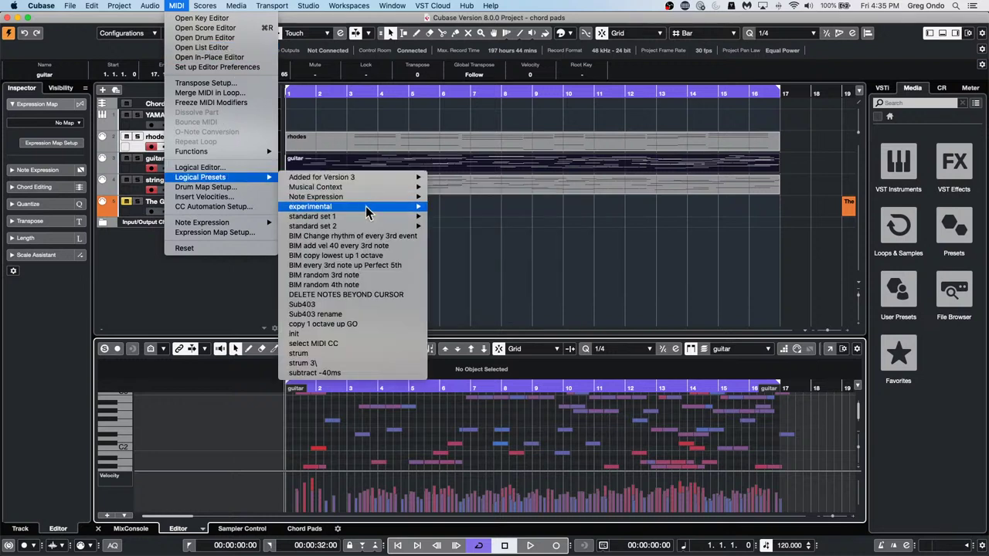
{"action": "mouse_move", "coordinate": [365, 227]}
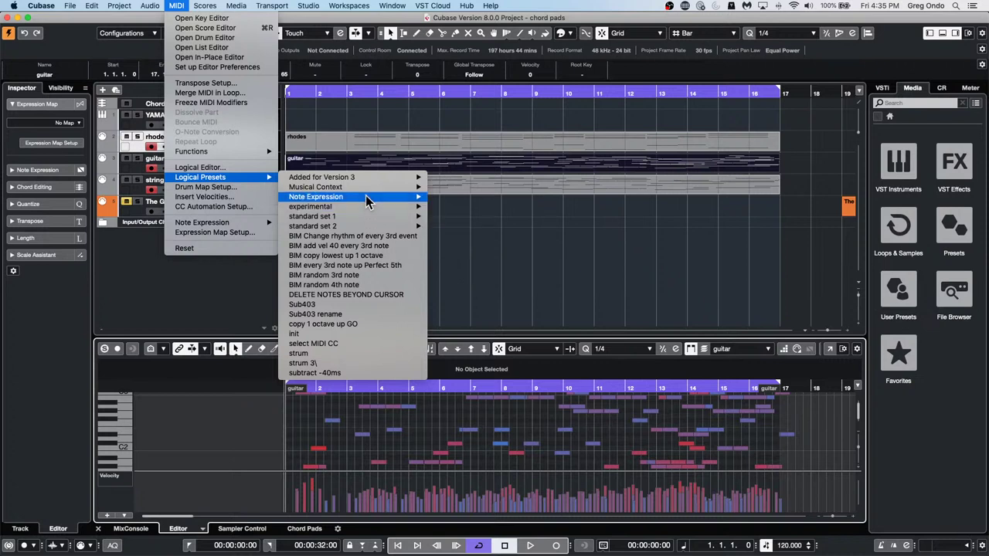
{"action": "mouse_move", "coordinate": [364, 187]}
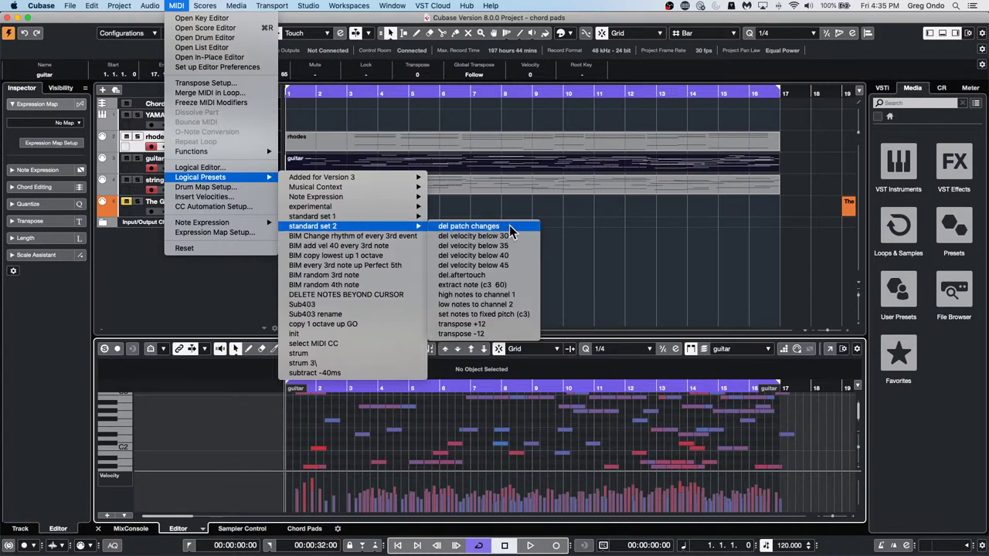
{"action": "left_click", "coordinate": [593, 224]}
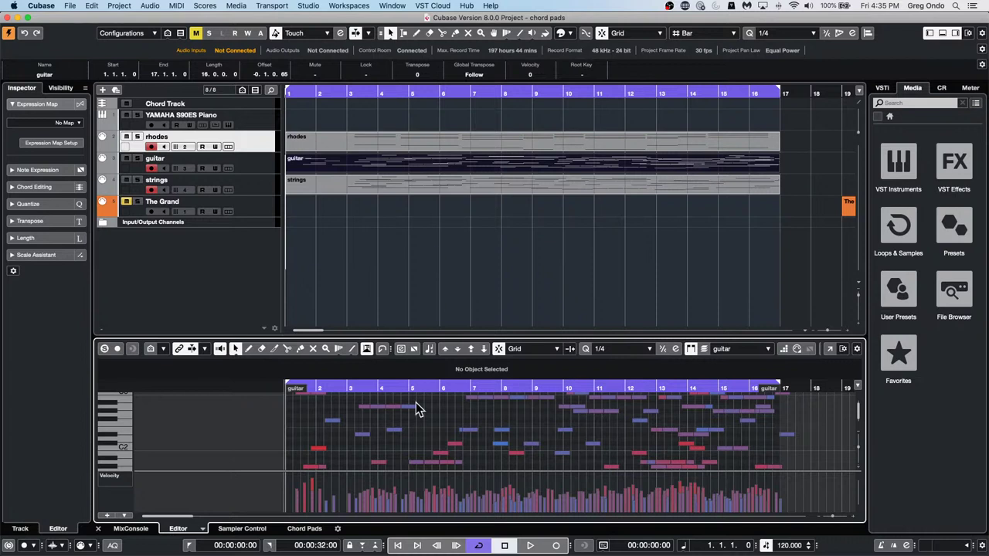
{"action": "left_click", "coordinate": [117, 475]}
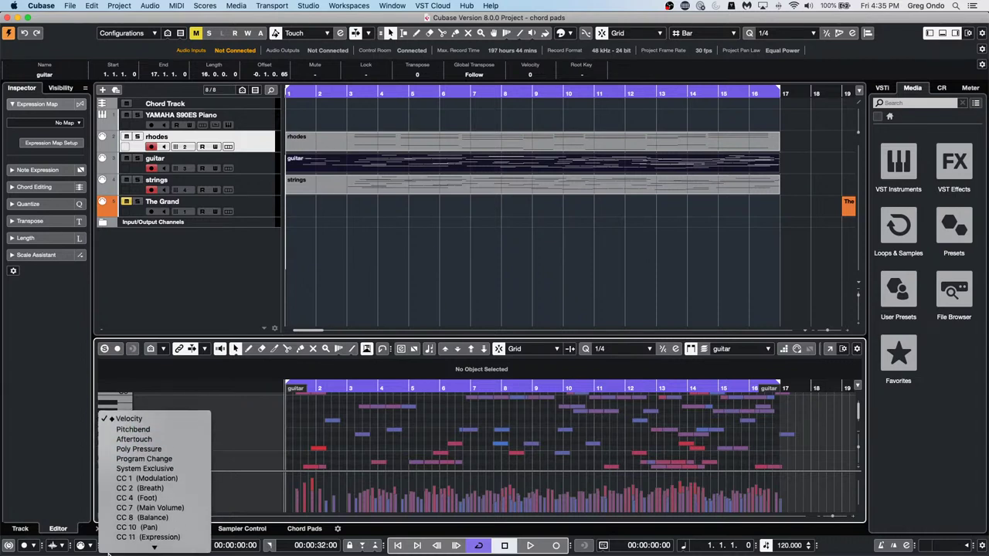
{"action": "left_click", "coordinate": [486, 446]}
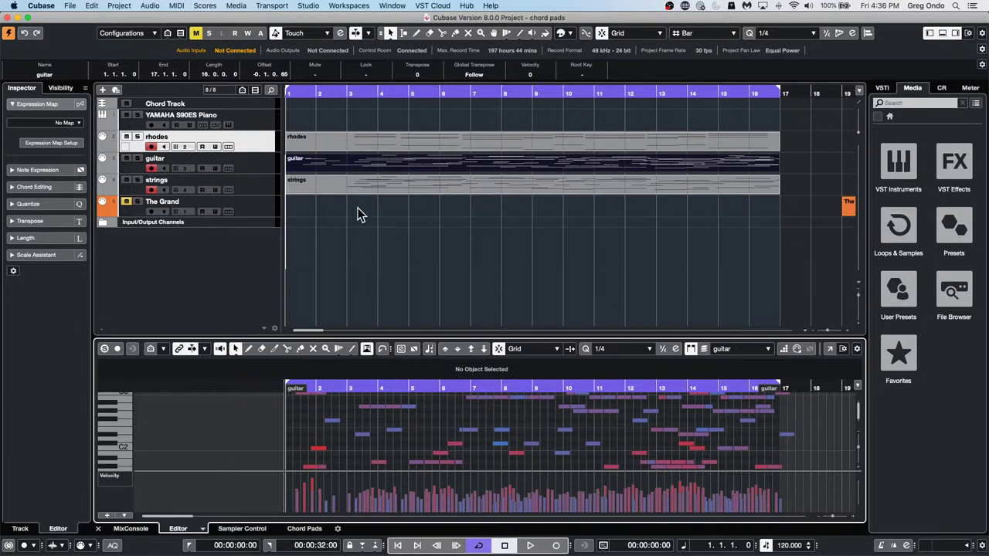
{"action": "left_click", "coordinate": [69, 5]}
{"action": "mouse_move", "coordinate": [106, 201]}
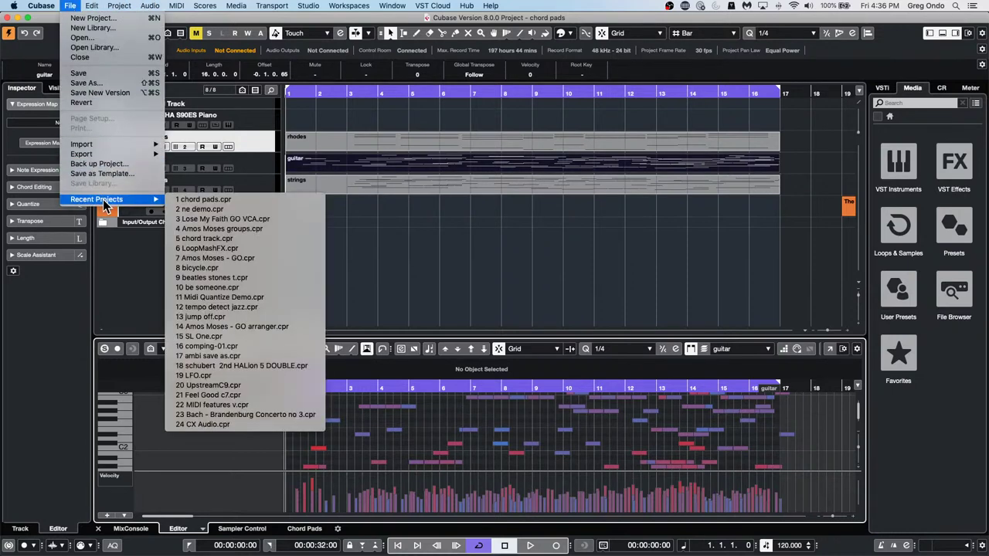
{"action": "left_click", "coordinate": [268, 208]}
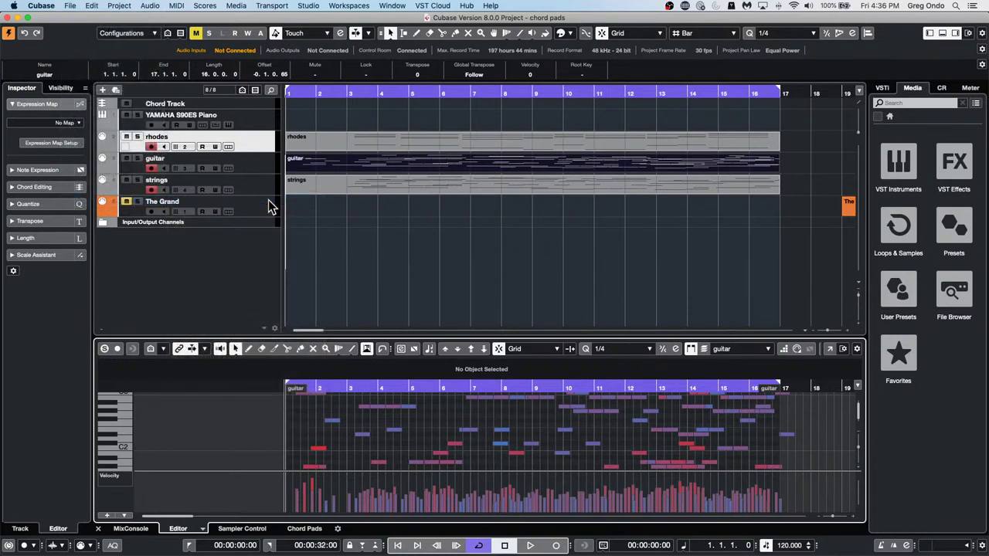
Open The Grand part in the Key Editor and create chord symbols from it, including bass notes and tensions.
{"action": "left_click_drag", "start_coordinate": [424, 93], "coordinate": [419, 72]}
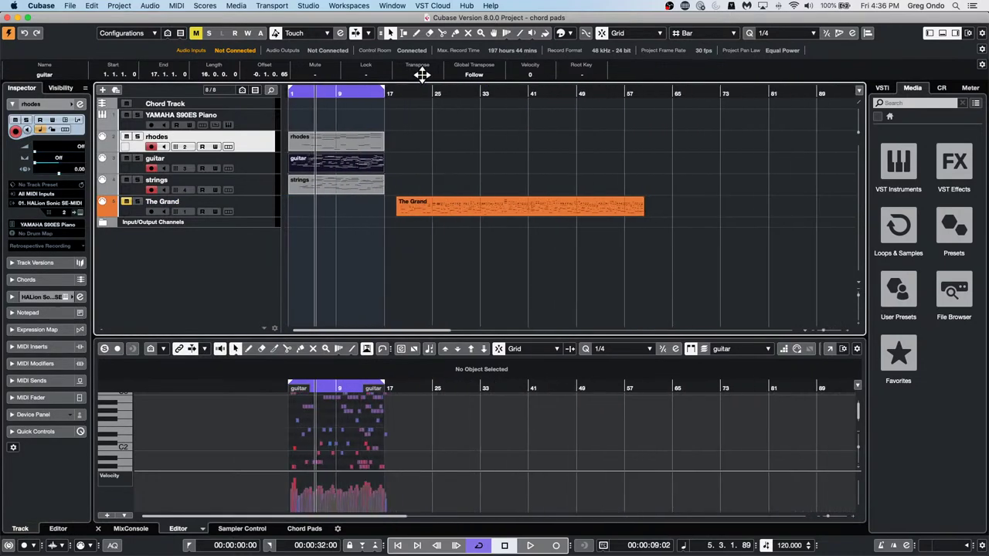
{"action": "left_click", "coordinate": [478, 206]}
{"action": "double_click", "coordinate": [524, 214]}
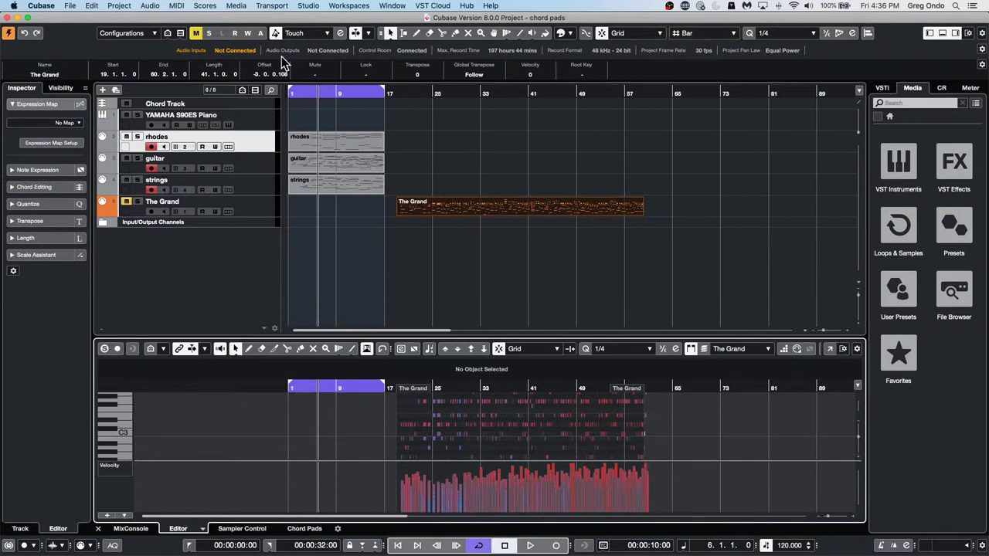
{"action": "left_click", "coordinate": [120, 6]}
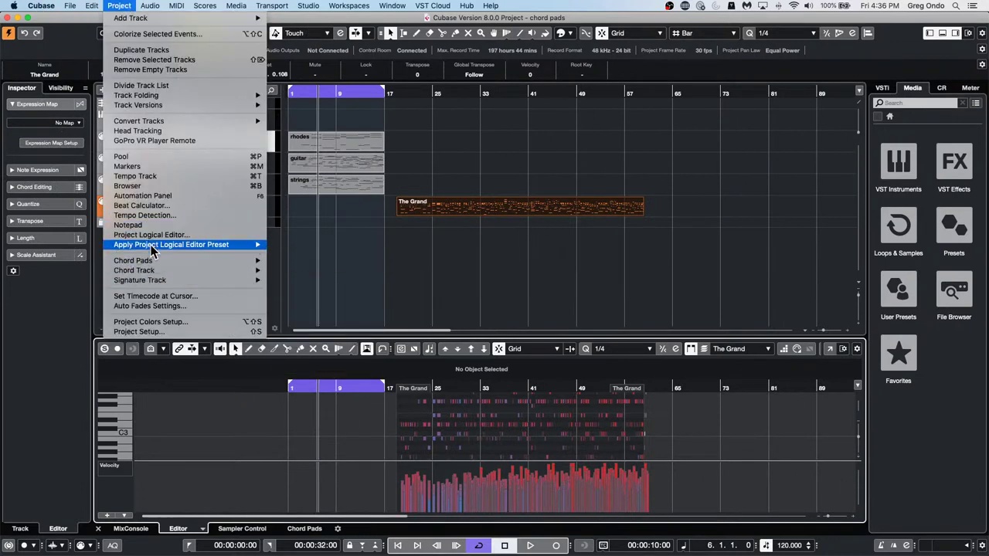
{"action": "mouse_move", "coordinate": [236, 270]}
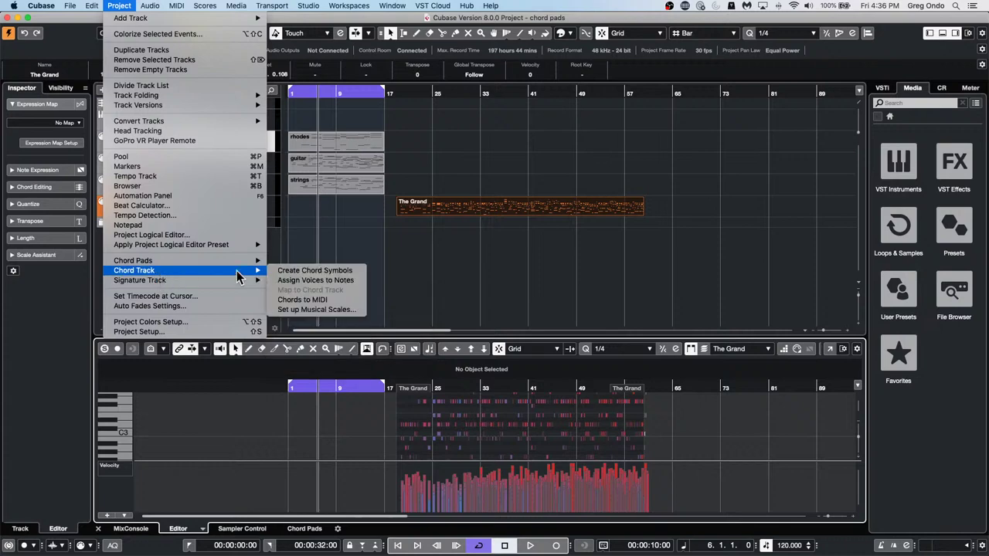
{"action": "left_click", "coordinate": [346, 271]}
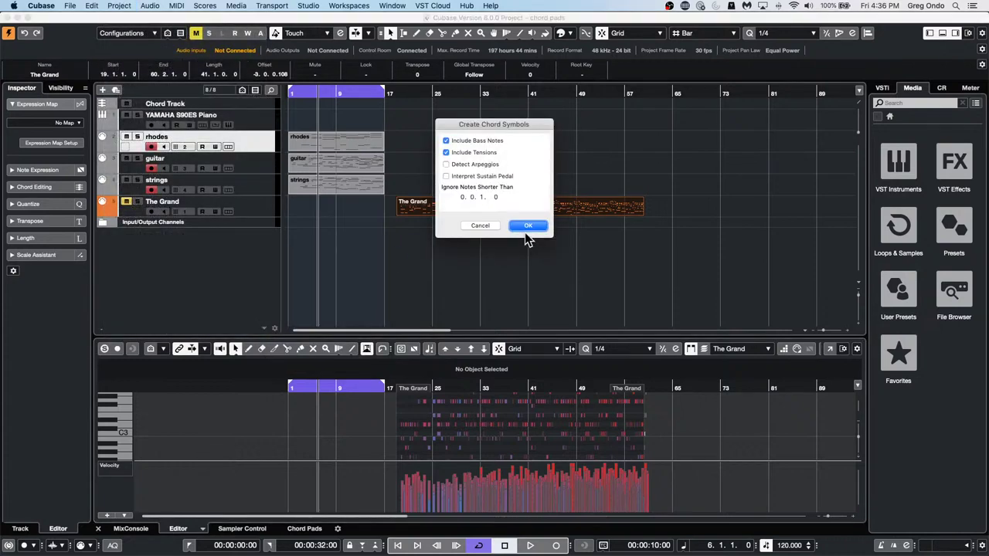
{"action": "left_click", "coordinate": [527, 228]}
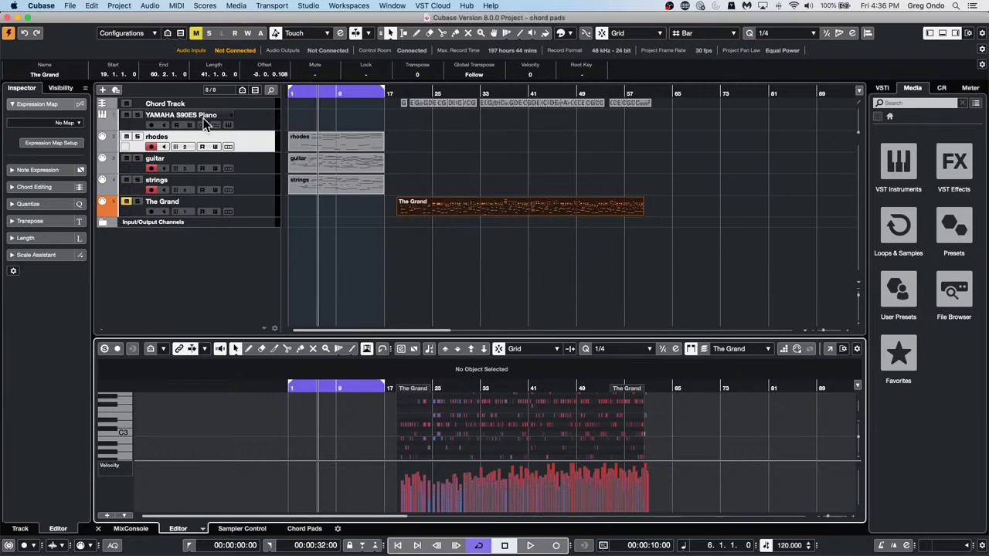
Select the Chord Track and increase its height so the chord symbols from bar 20 onward are easy to read.
{"action": "left_click", "coordinate": [220, 106]}
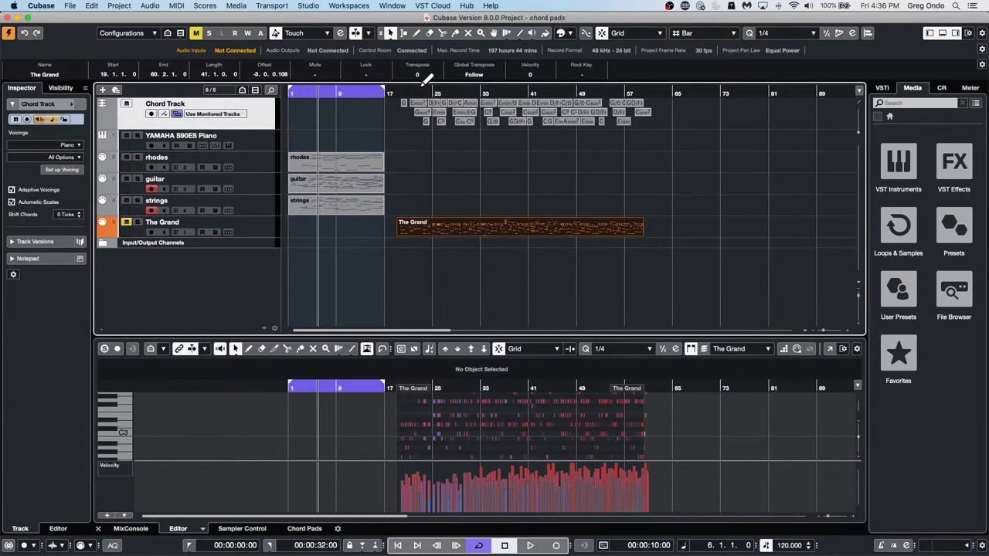
{"action": "left_click_drag", "start_coordinate": [399, 93], "coordinate": [402, 115]}
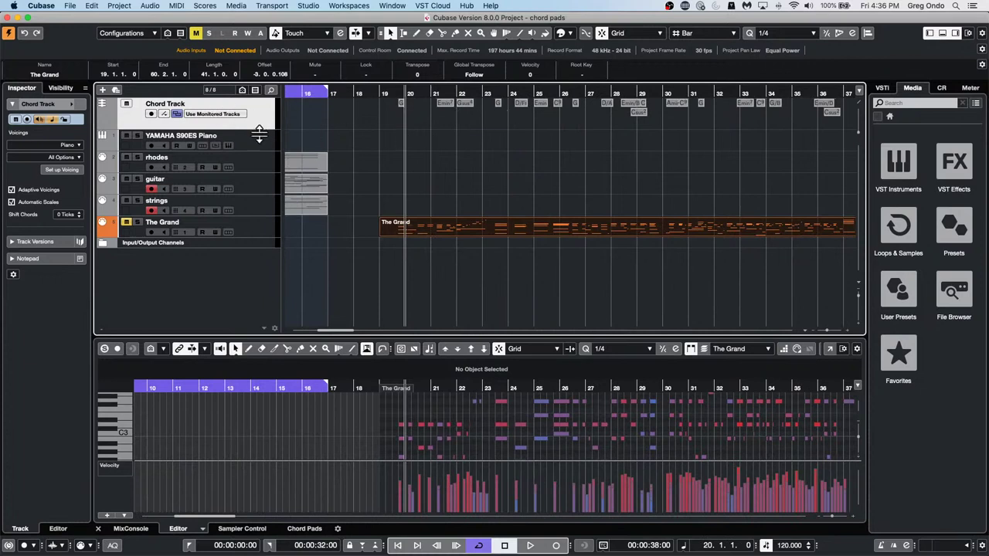
{"action": "left_click_drag", "start_coordinate": [263, 136], "coordinate": [259, 156]}
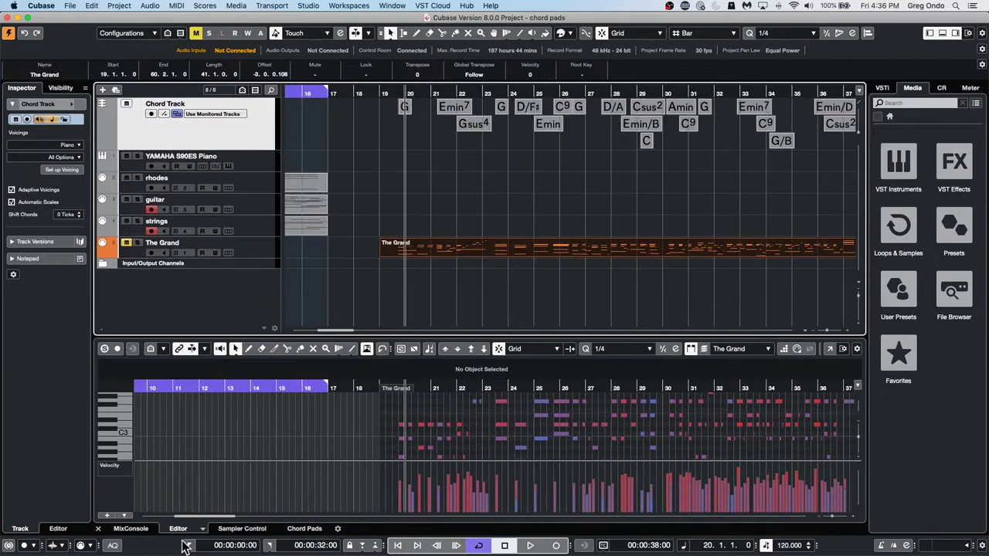
Show the chord pads and assign them from the Chord Track.
{"action": "left_click", "coordinate": [304, 528]}
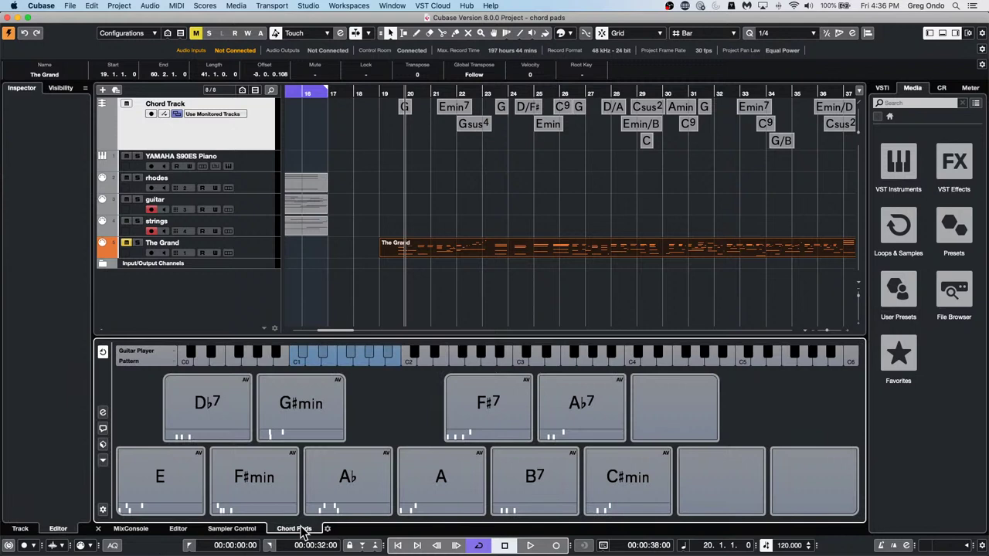
{"action": "left_click", "coordinate": [103, 461]}
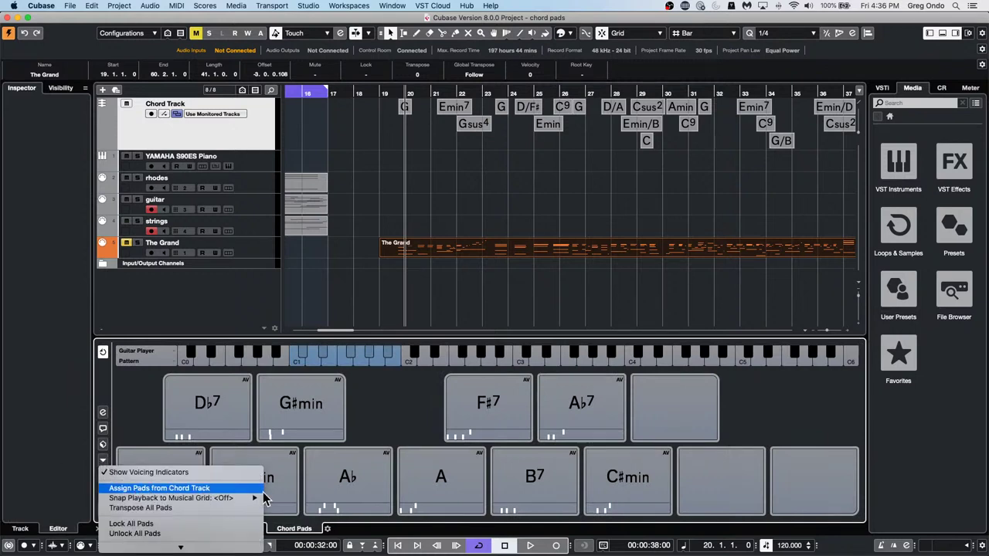
{"action": "left_click", "coordinate": [149, 413]}
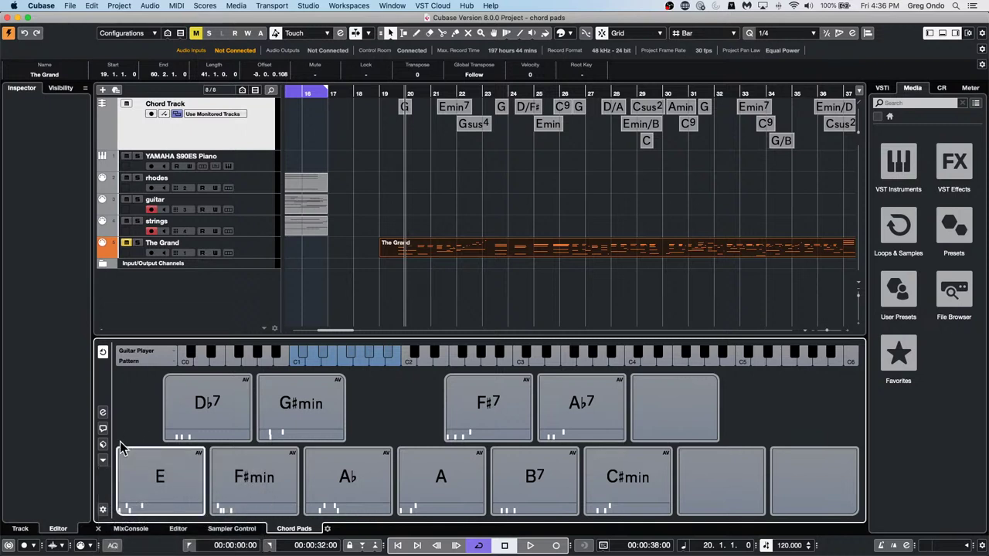
{"action": "left_click", "coordinate": [102, 461]}
{"action": "mouse_move", "coordinate": [194, 500]}
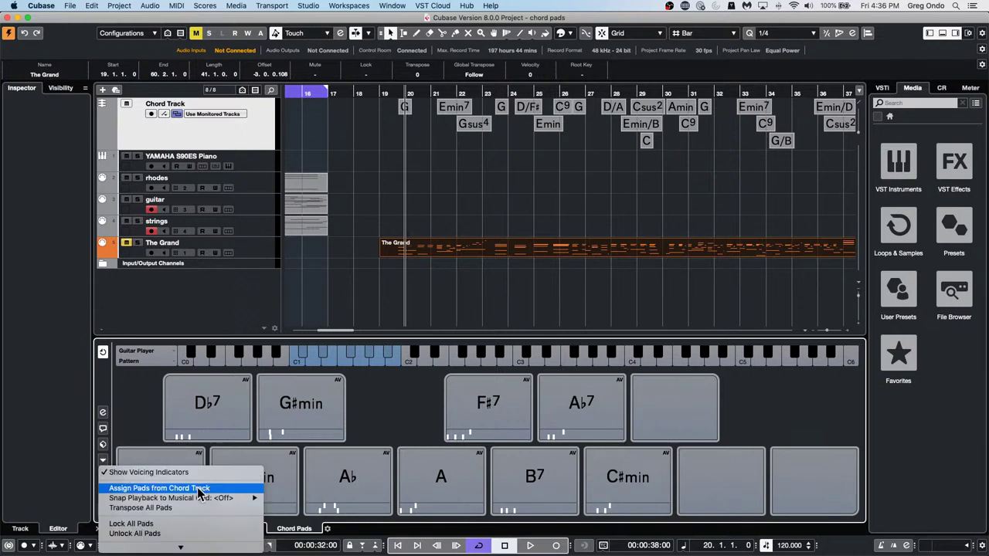
{"action": "left_click", "coordinate": [190, 489]}
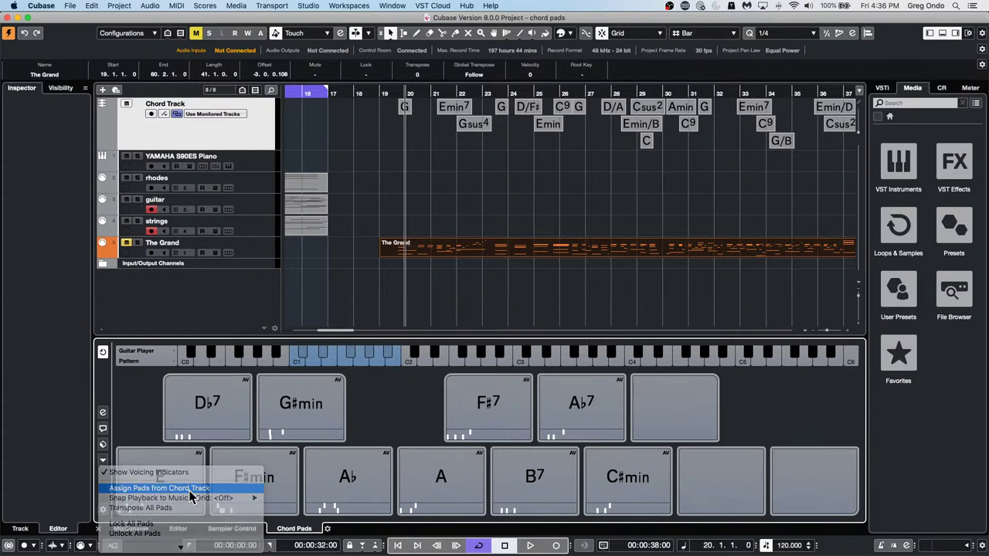
{"action": "left_click", "coordinate": [599, 196]}
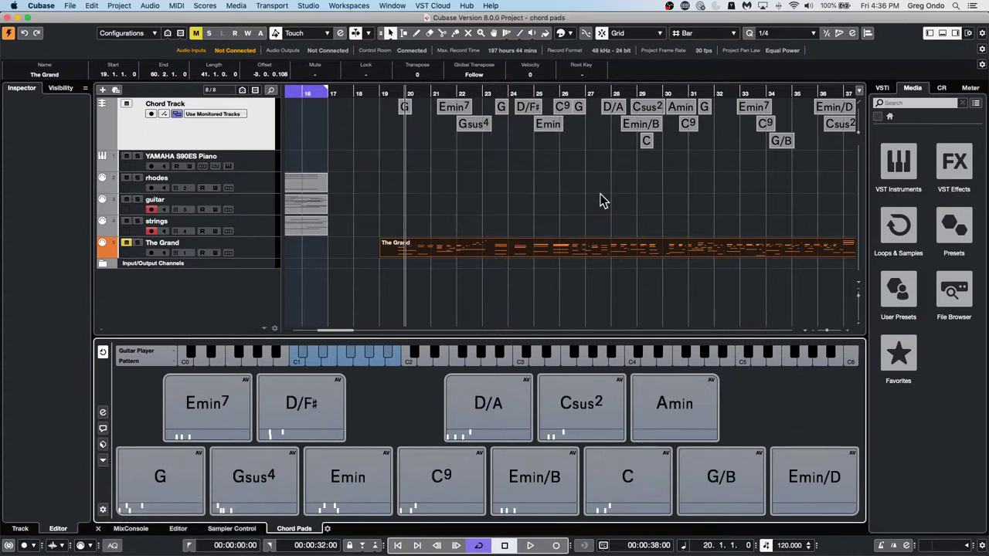
Audition the newly assigned G, D/F♯, C9 and Csus2 chord pads.
{"action": "left_click", "coordinate": [160, 479]}
{"action": "left_click", "coordinate": [299, 425]}
{"action": "left_click", "coordinate": [441, 479]}
{"action": "left_click", "coordinate": [576, 417]}
Review the VST 2 plug-in path settings in the VST Plug-in Manager, including the folder chooser for adding a path.
{"action": "left_click", "coordinate": [310, 6]}
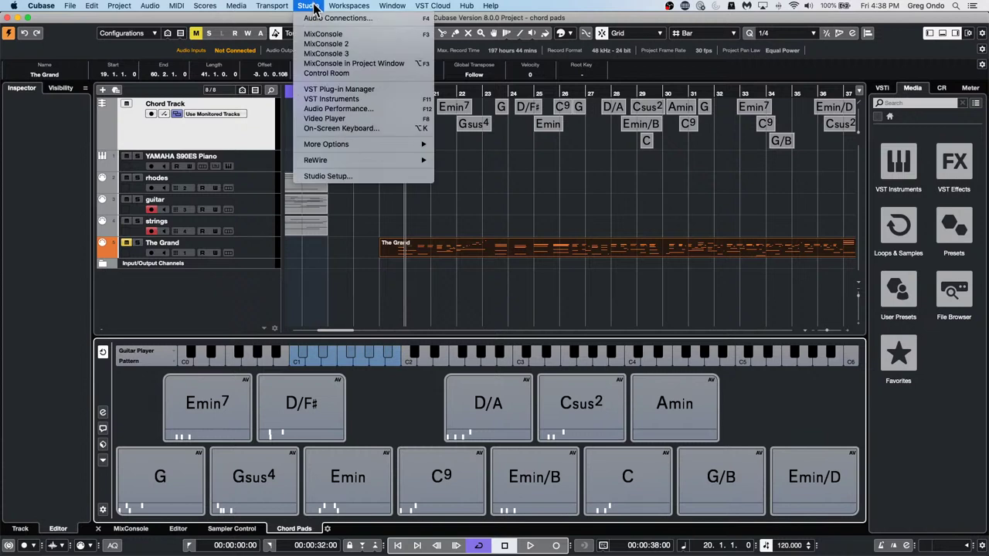
{"action": "left_click", "coordinate": [340, 91]}
{"action": "left_click", "coordinate": [287, 392]}
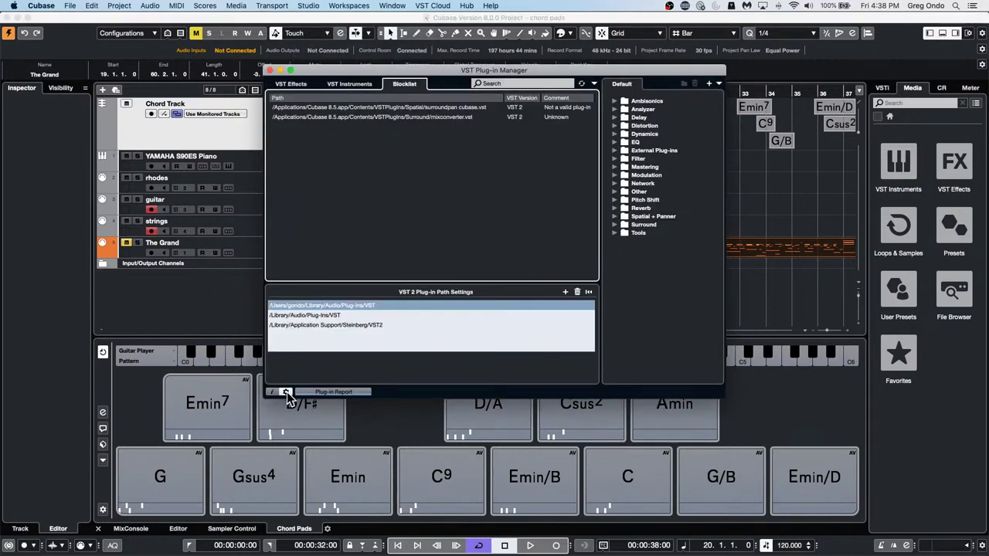
{"action": "left_click", "coordinate": [566, 293]}
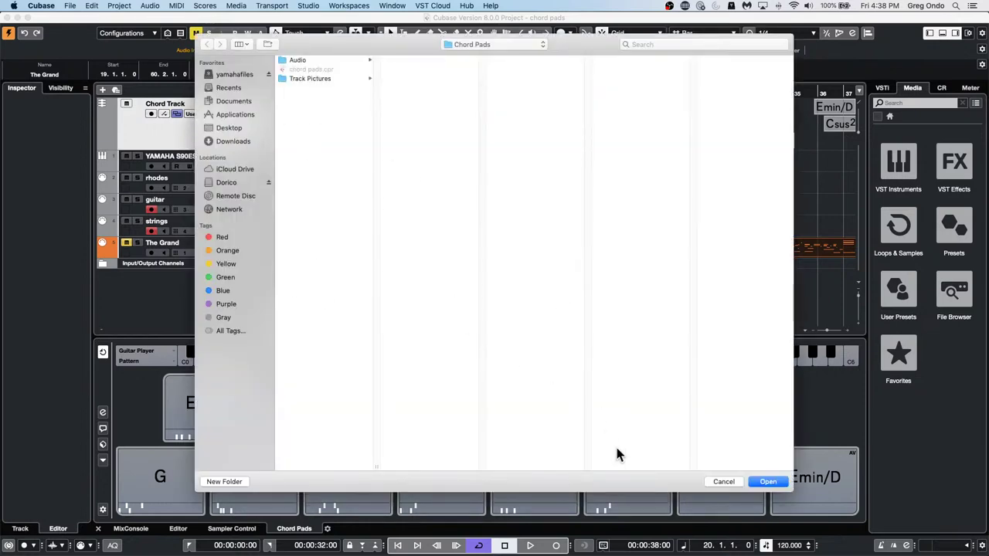
{"action": "left_click", "coordinate": [721, 482]}
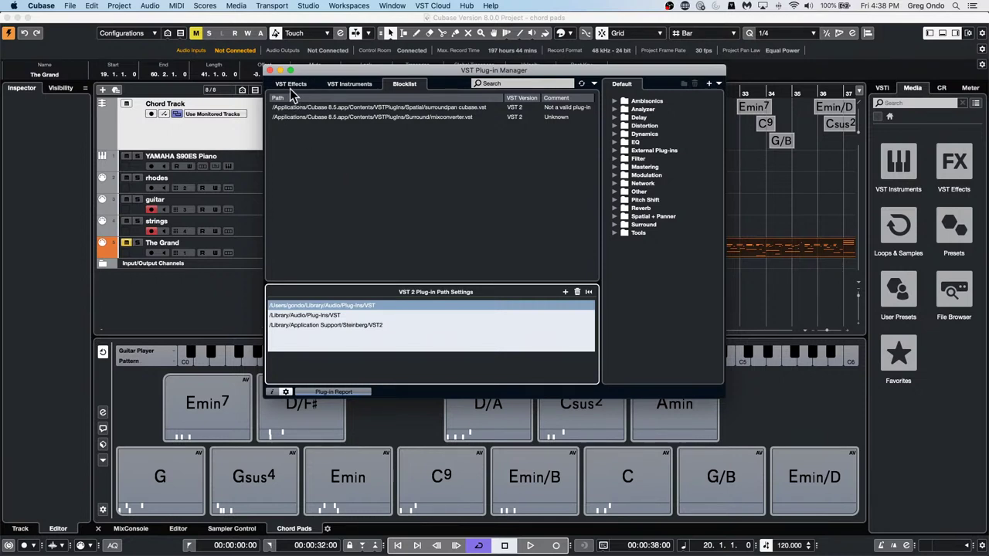
{"action": "left_click", "coordinate": [269, 70]}
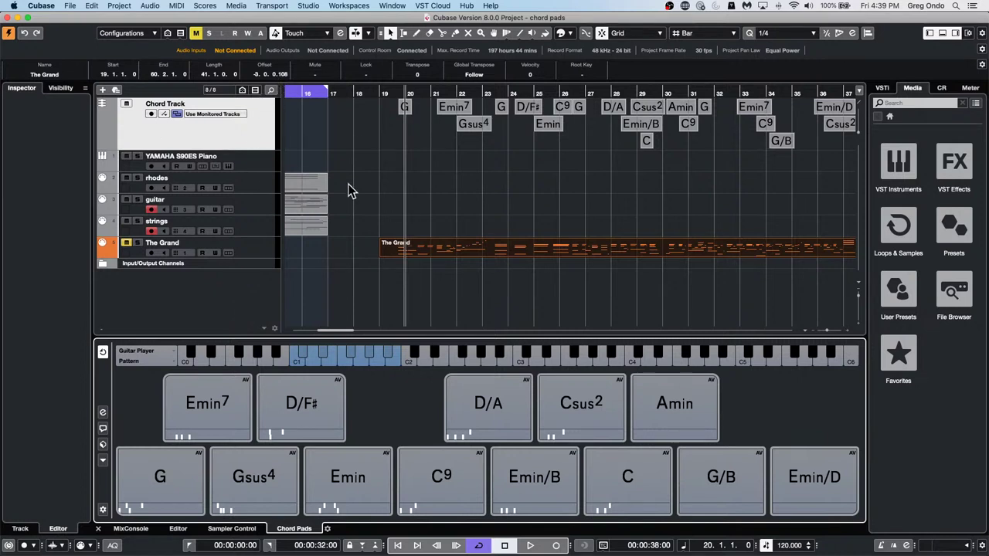
Create a new empty project in the JAN folder and activate it.
{"action": "right_click", "coordinate": [244, 216]}
{"action": "mouse_move", "coordinate": [327, 219]}
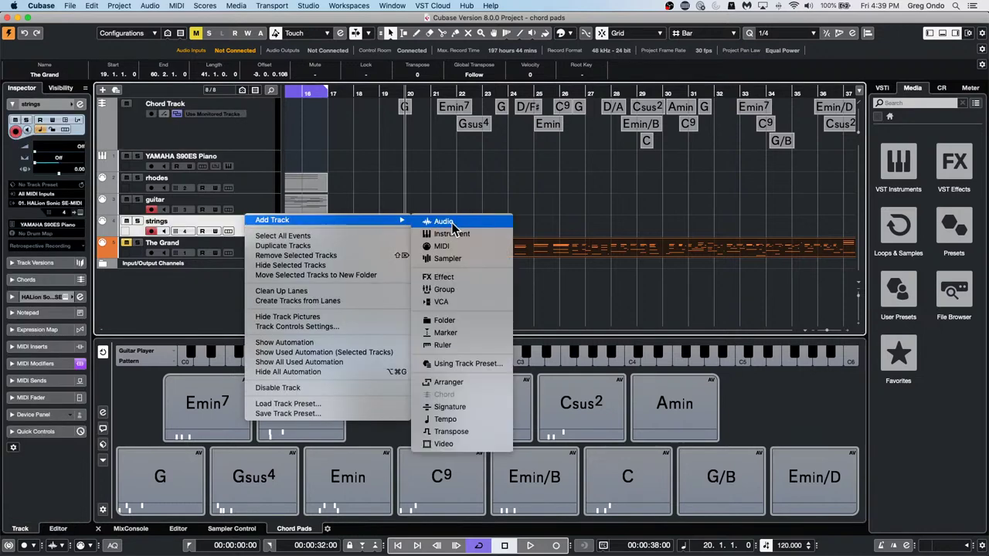
{"action": "left_click", "coordinate": [70, 7]}
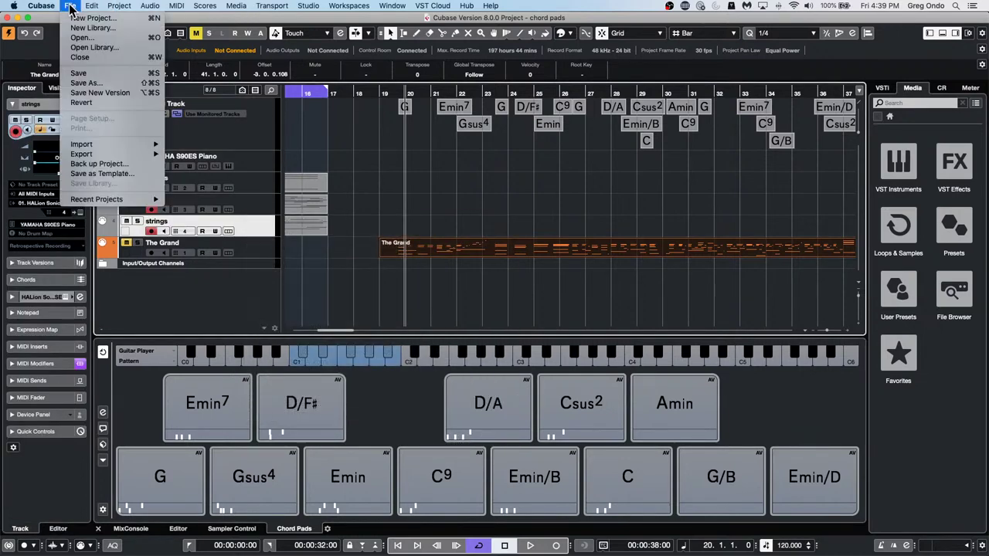
{"action": "left_click", "coordinate": [84, 19]}
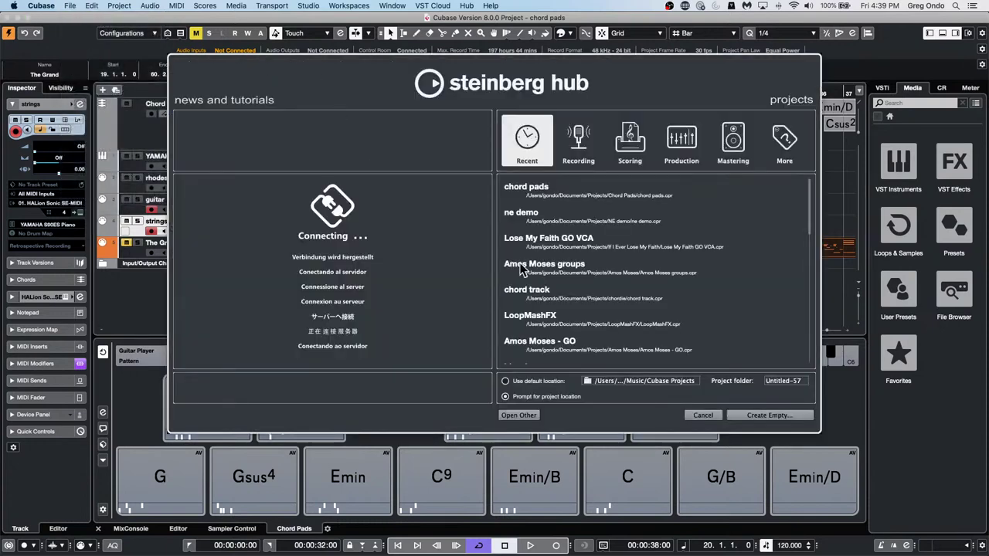
{"action": "left_click", "coordinate": [796, 418]}
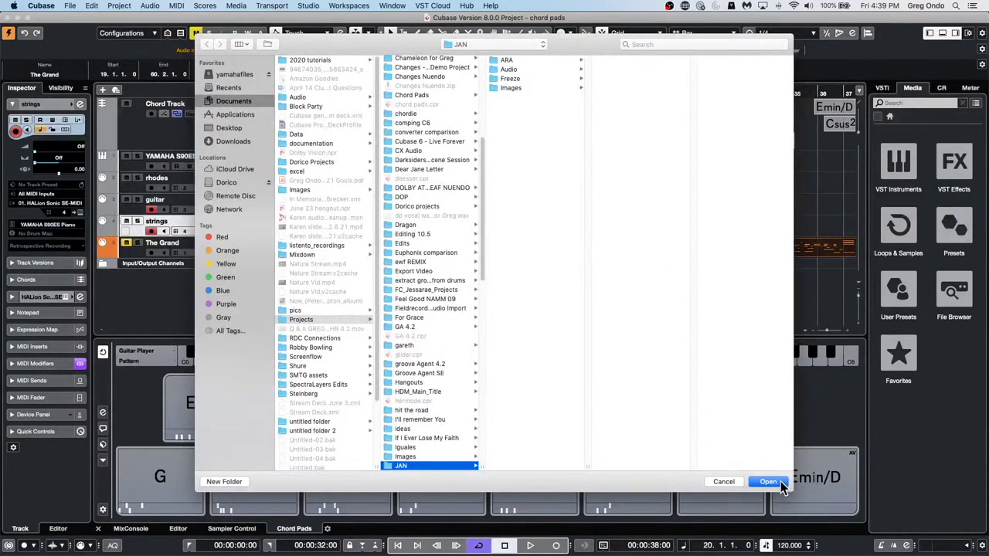
{"action": "left_click", "coordinate": [771, 478]}
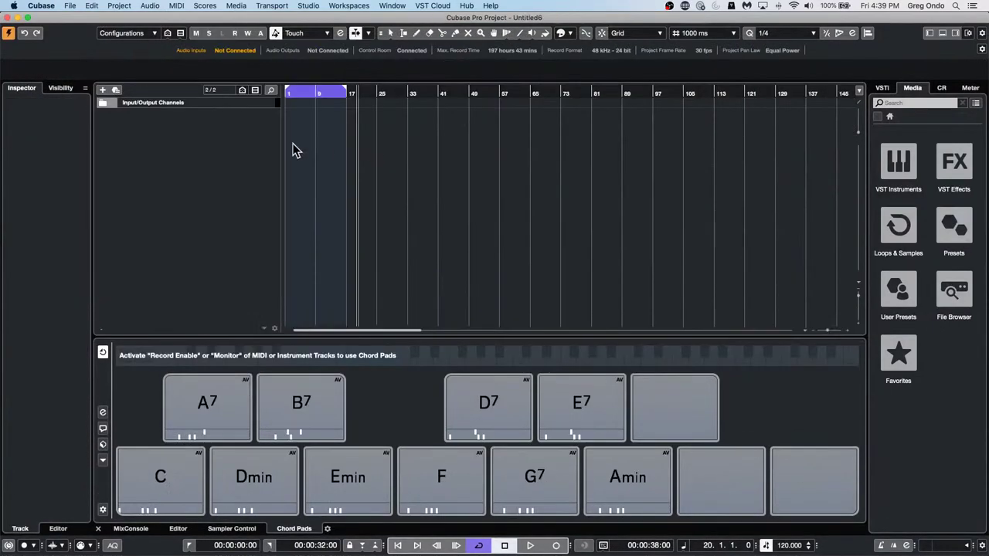
Add one instrument track using Groove Agent SE with stereo audio outputs.
{"action": "right_click", "coordinate": [209, 129]}
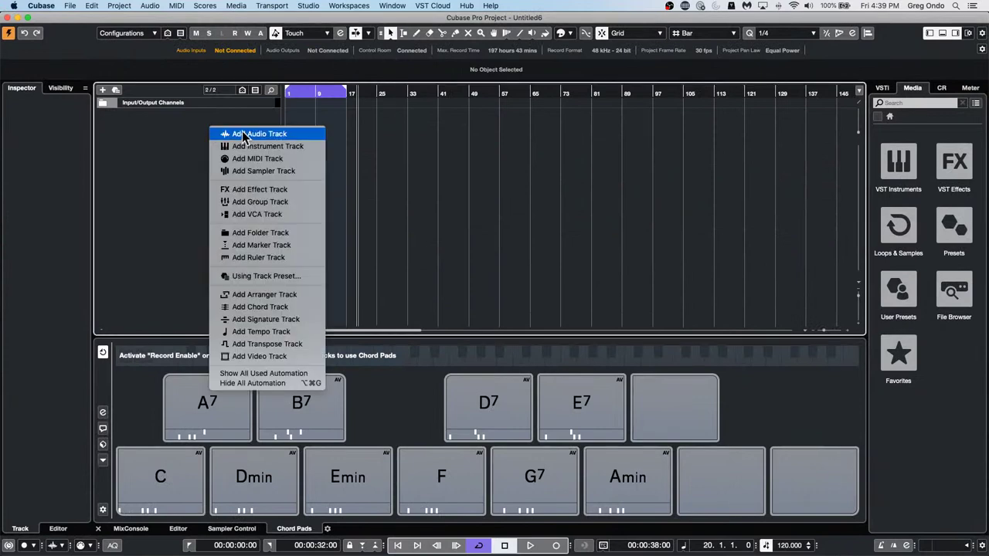
{"action": "left_click", "coordinate": [287, 147]}
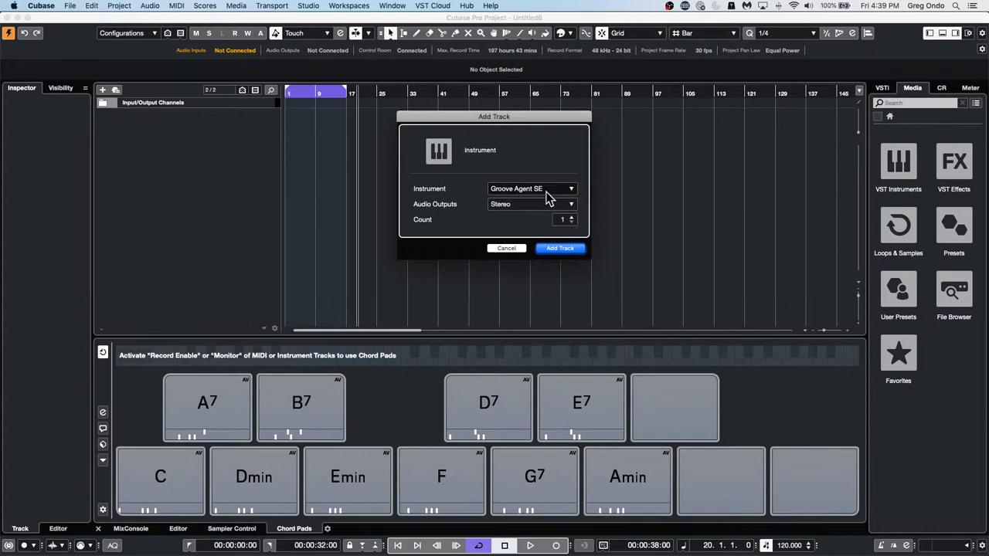
{"action": "left_click", "coordinate": [568, 249]}
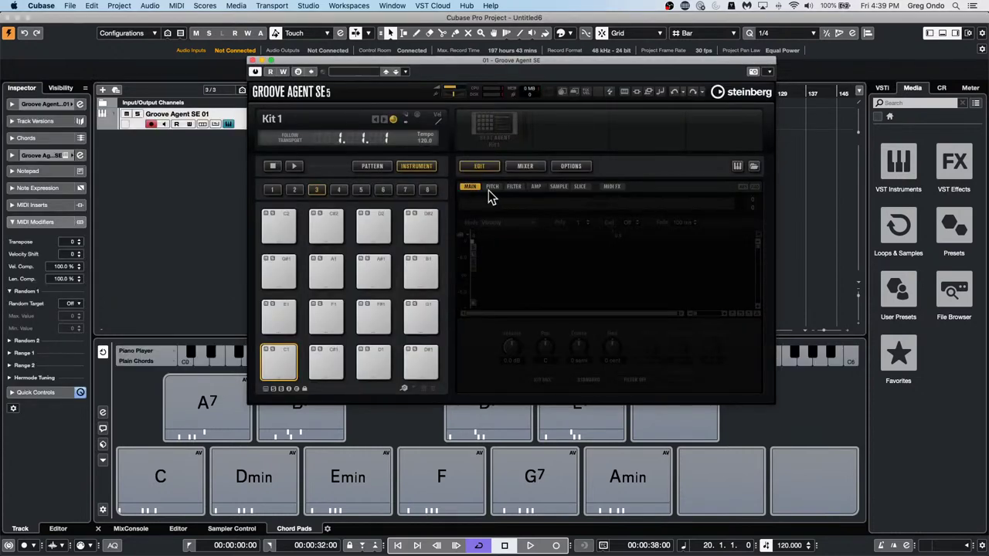
Load the Rolling the Dice Mix 01 kit with patterns into Groove Agent SE and audition its kick drum.
{"action": "left_click", "coordinate": [503, 129]}
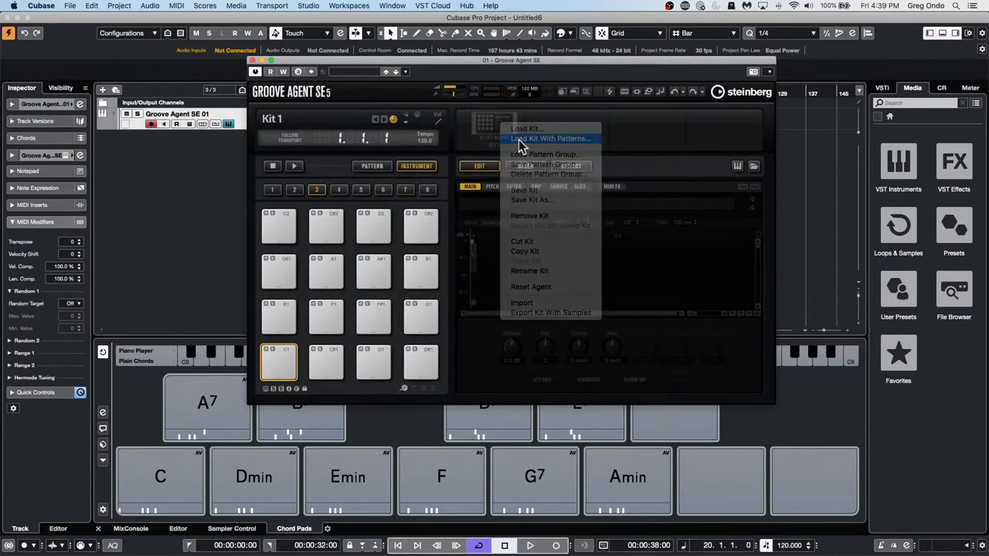
{"action": "left_click", "coordinate": [519, 145]}
{"action": "left_click", "coordinate": [531, 390]}
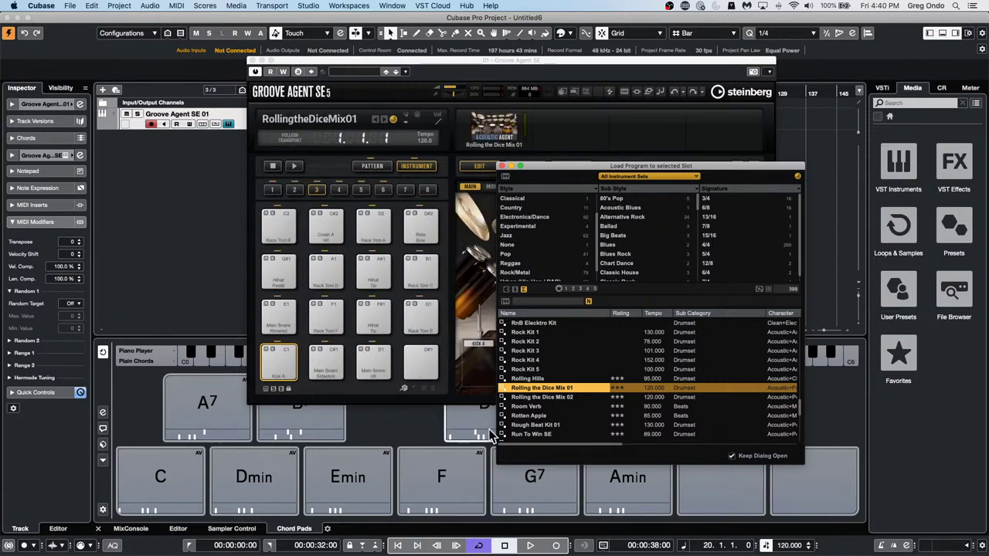
{"action": "left_click", "coordinate": [503, 166]}
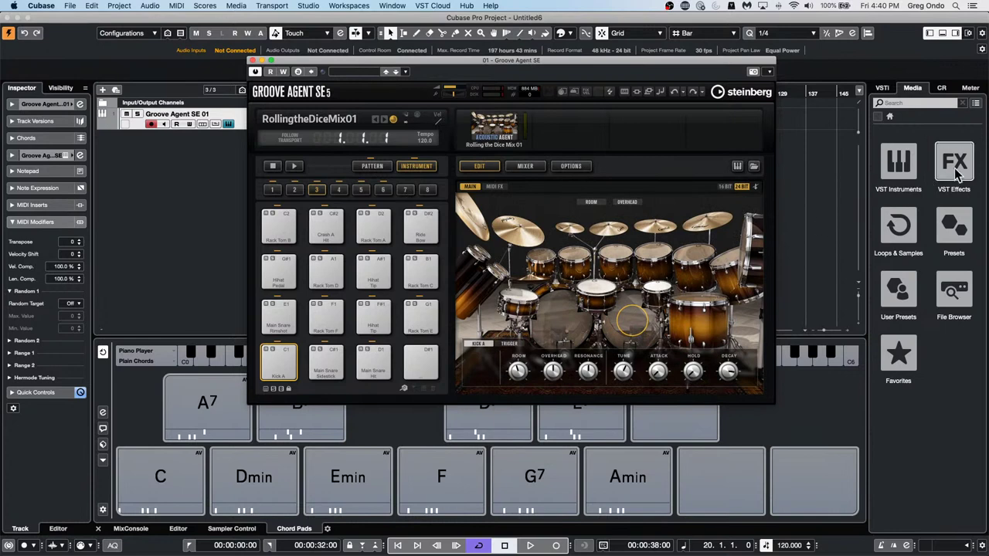
{"action": "left_click_drag", "start_coordinate": [708, 62], "coordinate": [542, 58]}
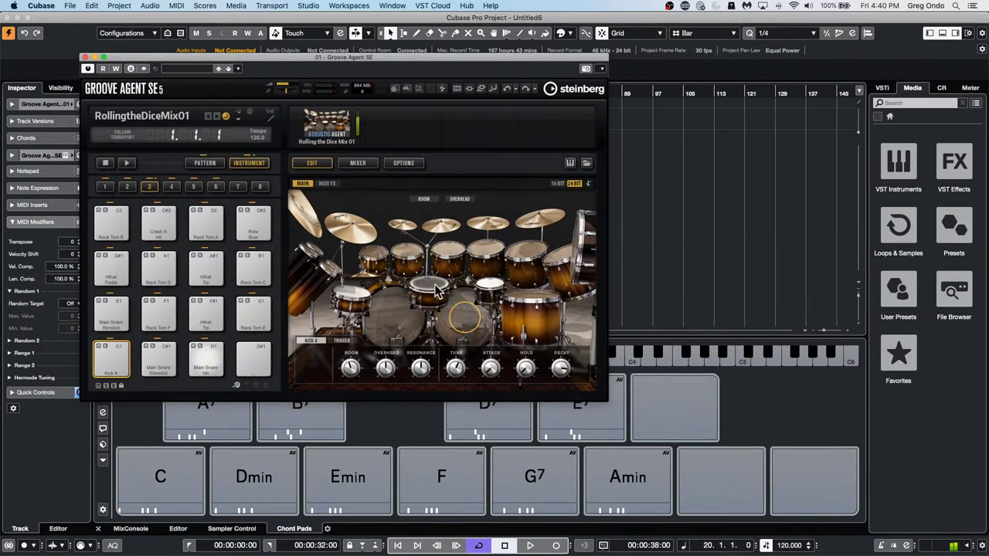
{"action": "left_click", "coordinate": [390, 319]}
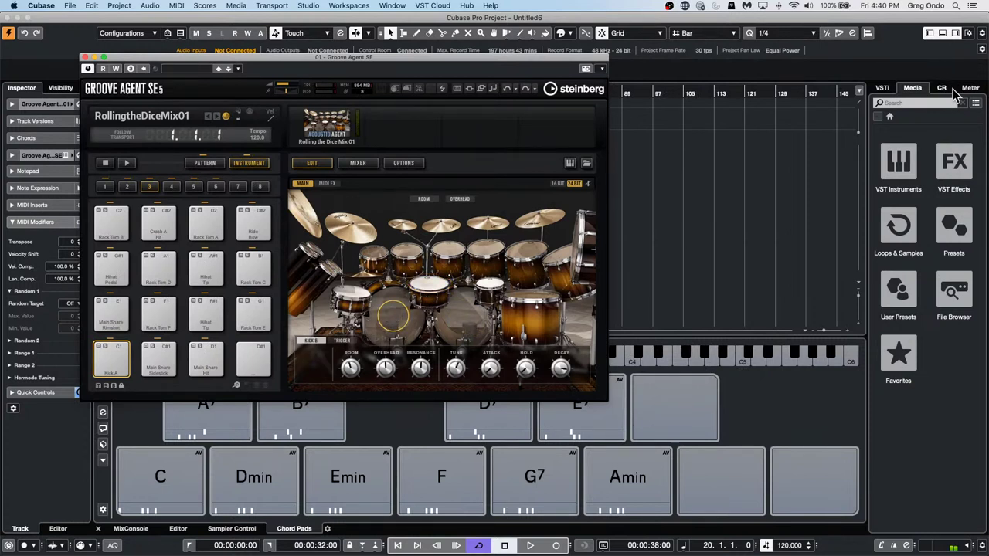
Activate the stereo outputs Out 2 through Out 16 for the Groove Agent SE instrument.
{"action": "left_click", "coordinate": [881, 88]}
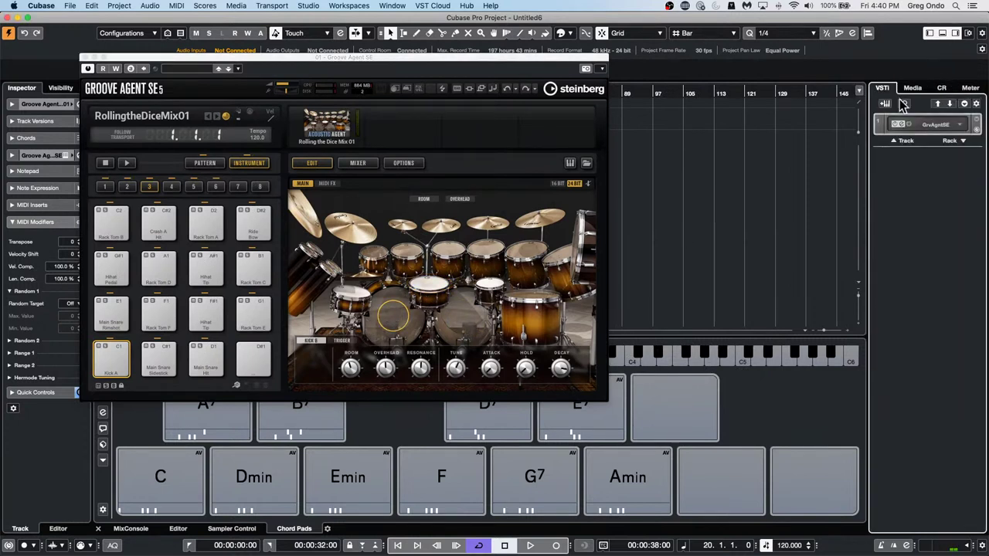
{"action": "left_click", "coordinate": [959, 124]}
{"action": "mouse_move", "coordinate": [963, 136]}
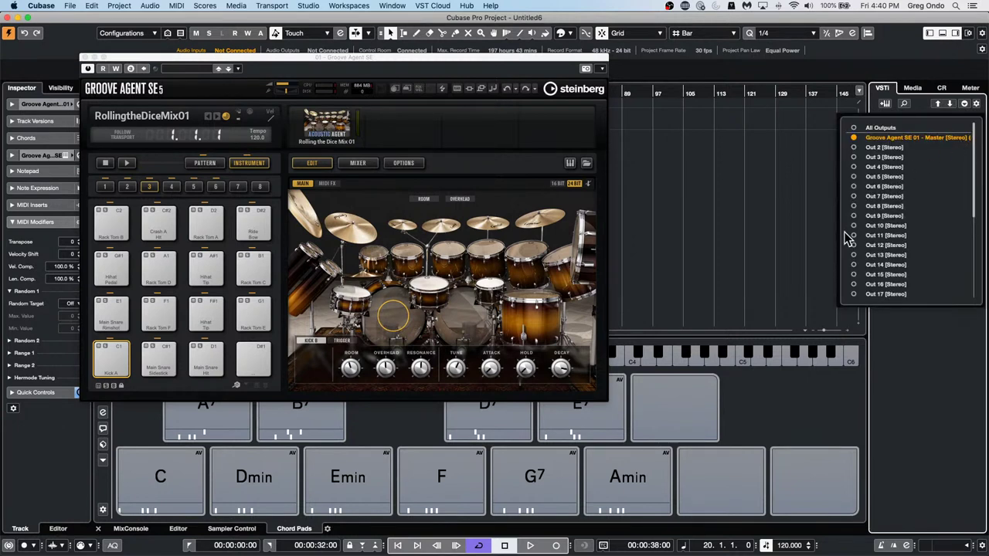
{"action": "left_click", "coordinate": [856, 284]}
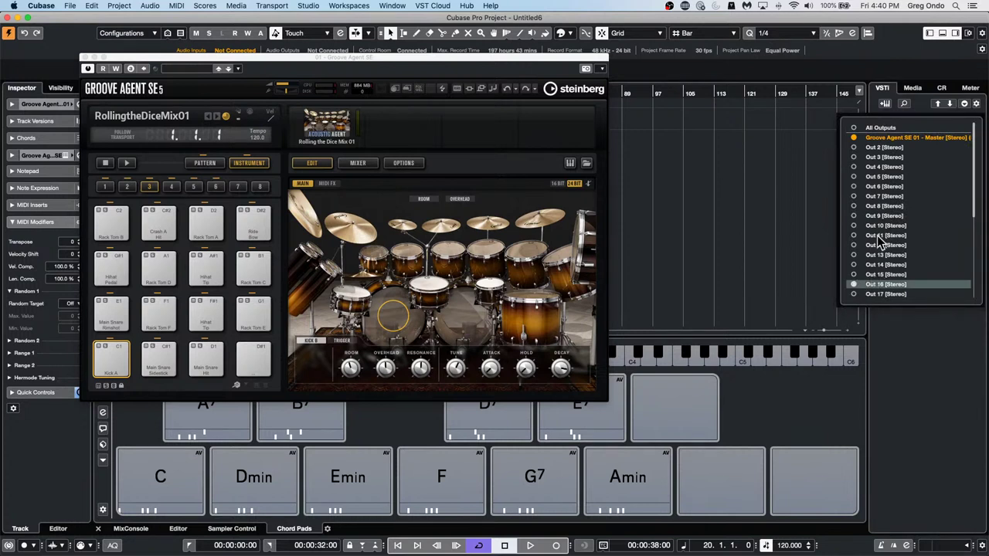
{"action": "left_click", "coordinate": [855, 274]}
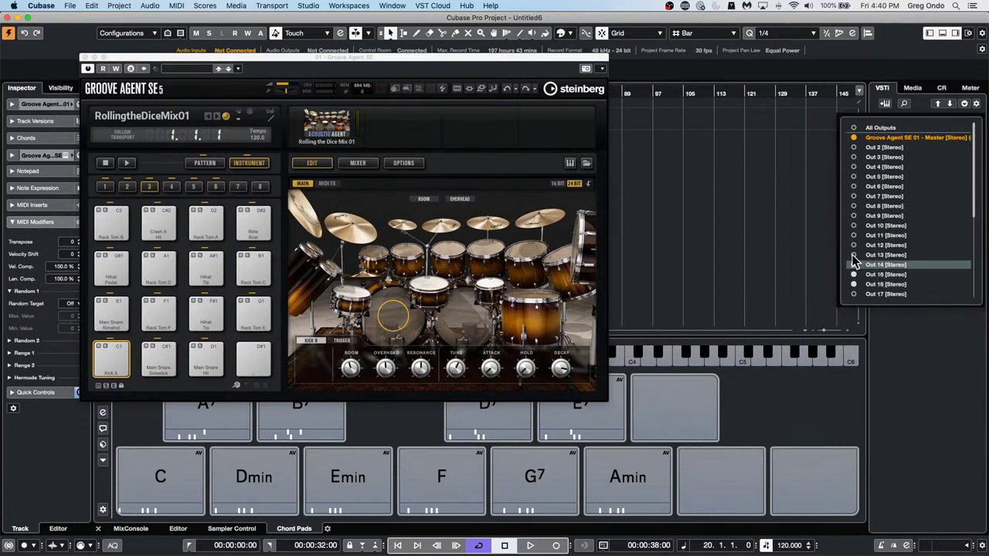
{"action": "left_click", "coordinate": [854, 255]}
{"action": "left_click", "coordinate": [853, 245]}
{"action": "left_click", "coordinate": [854, 235]}
{"action": "left_click", "coordinate": [854, 224]}
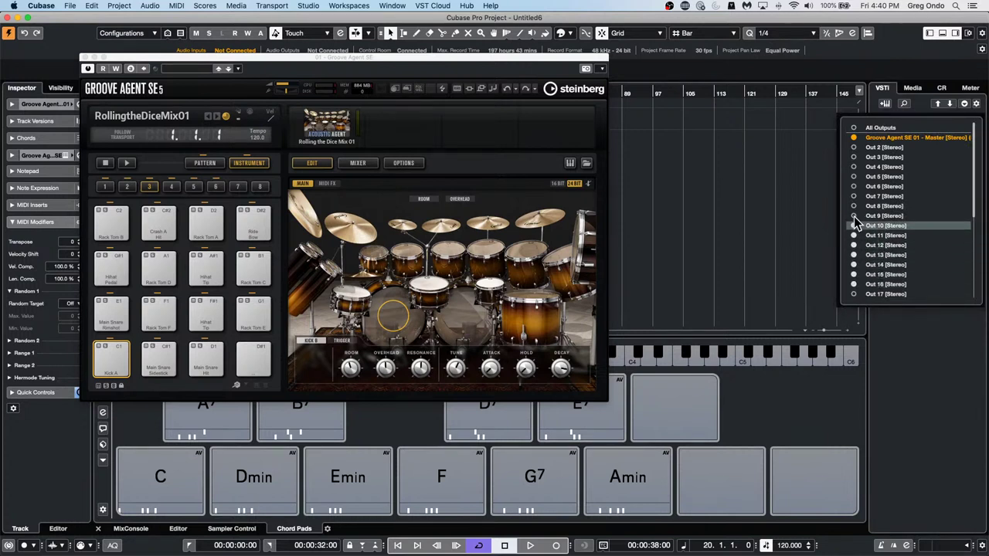
{"action": "left_click", "coordinate": [853, 216]}
{"action": "left_click", "coordinate": [853, 206]}
{"action": "left_click", "coordinate": [853, 196]}
{"action": "left_click", "coordinate": [853, 186]}
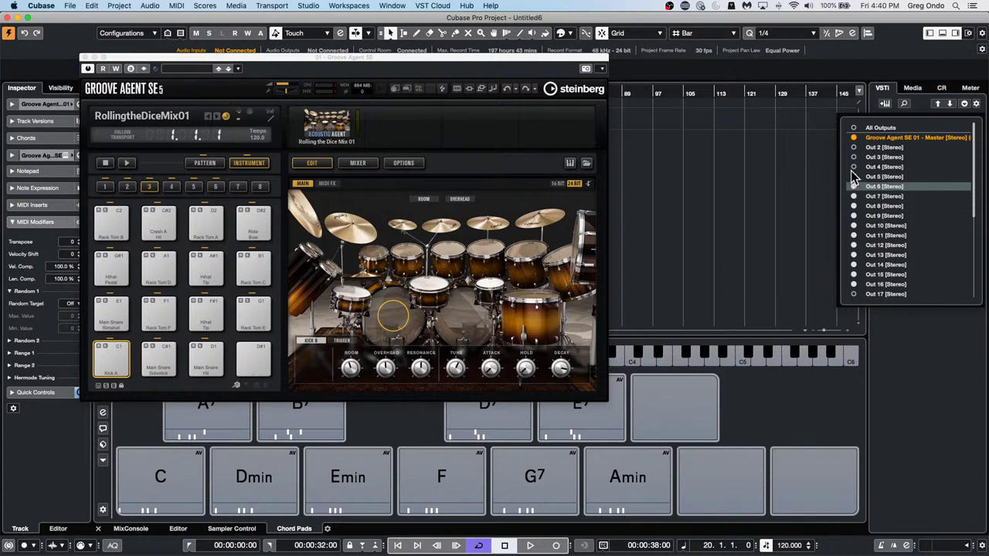
{"action": "left_click", "coordinate": [853, 176]}
{"action": "left_click", "coordinate": [853, 167]}
{"action": "left_click", "coordinate": [853, 157]}
{"action": "left_click", "coordinate": [853, 146]}
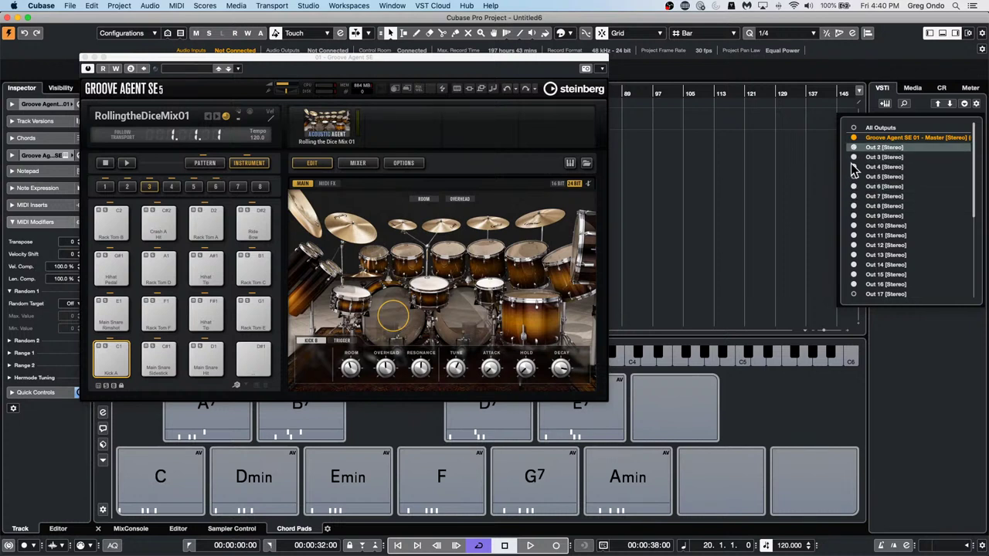
{"action": "left_click", "coordinate": [792, 193]}
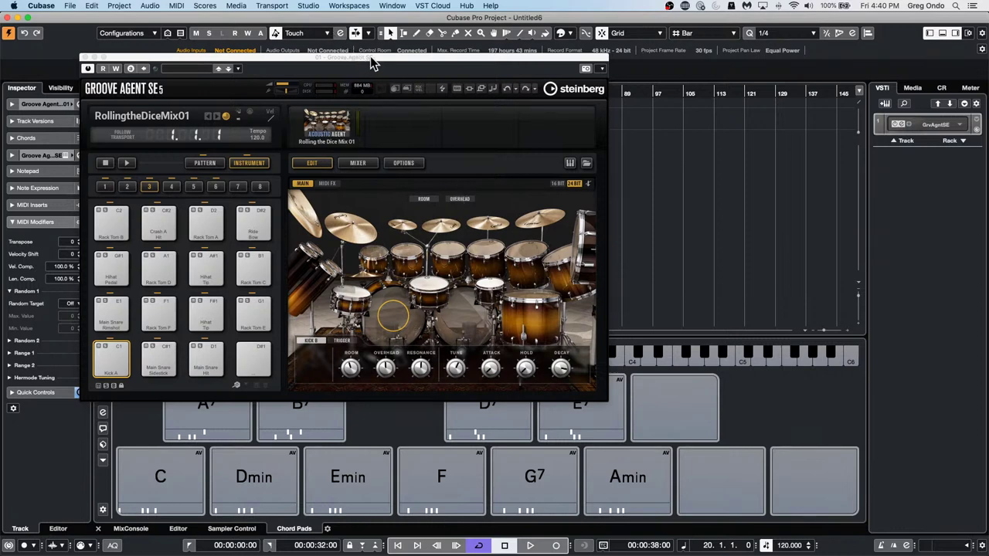
Uncover the track list and expand the Groove Agent SE 01 track to show its output channels.
{"action": "left_click_drag", "start_coordinate": [370, 62], "coordinate": [674, 87]}
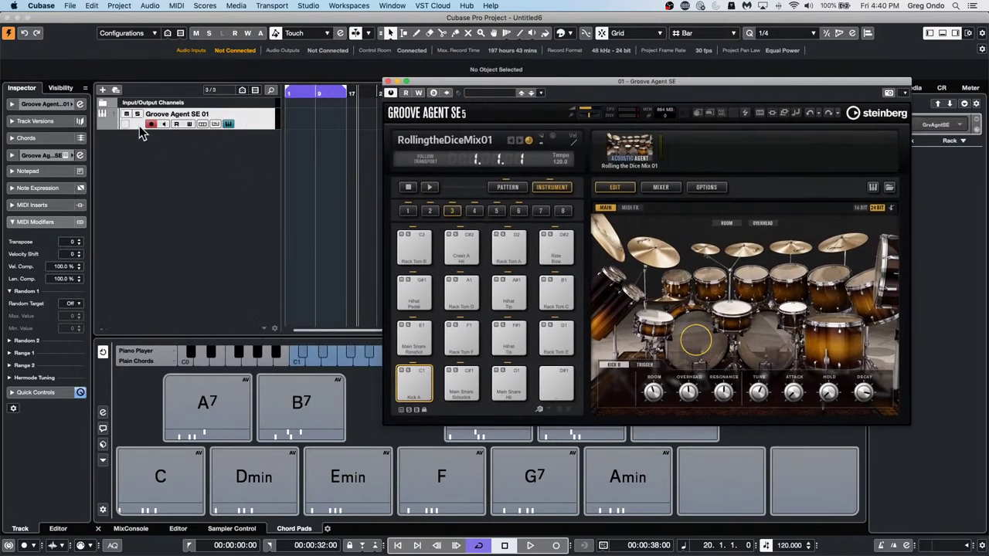
{"action": "left_click", "coordinate": [104, 127]}
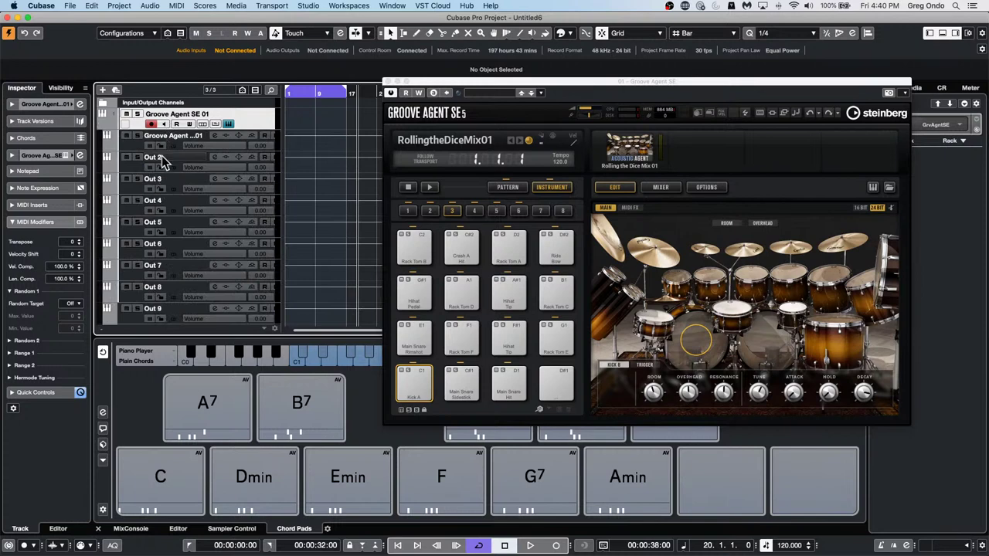
{"action": "left_click", "coordinate": [108, 123]}
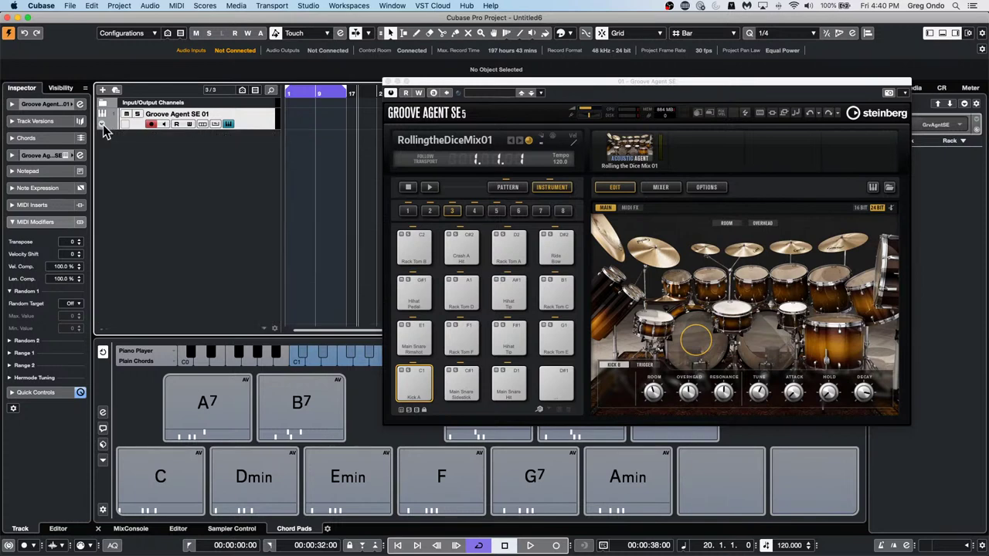
{"action": "left_click", "coordinate": [103, 124]}
Audition the kick drum and route the Kicks group to Out 2 in Groove Agent's mixer.
{"action": "left_click", "coordinate": [692, 351]}
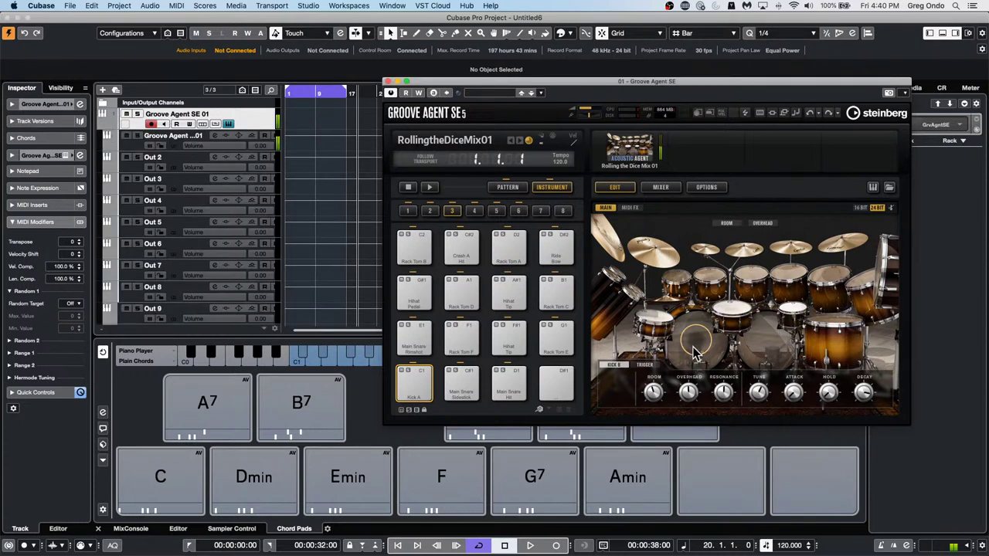
{"action": "left_click", "coordinate": [661, 187]}
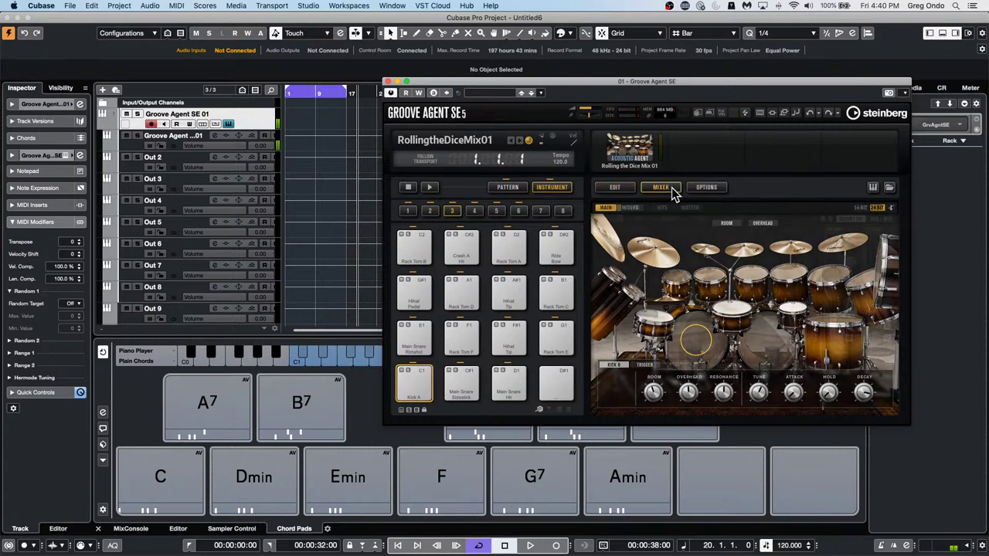
{"action": "left_click", "coordinate": [631, 230]}
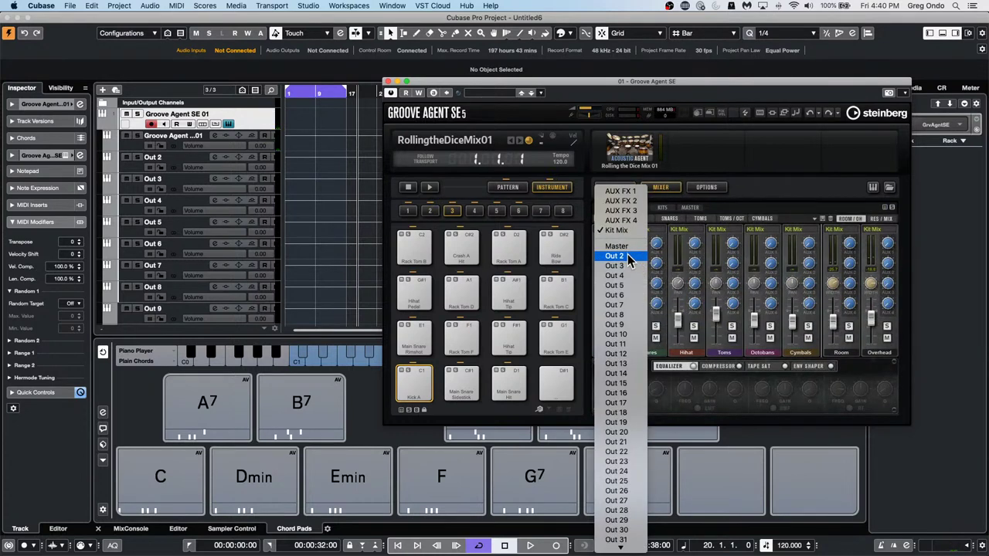
{"action": "left_click", "coordinate": [628, 256]}
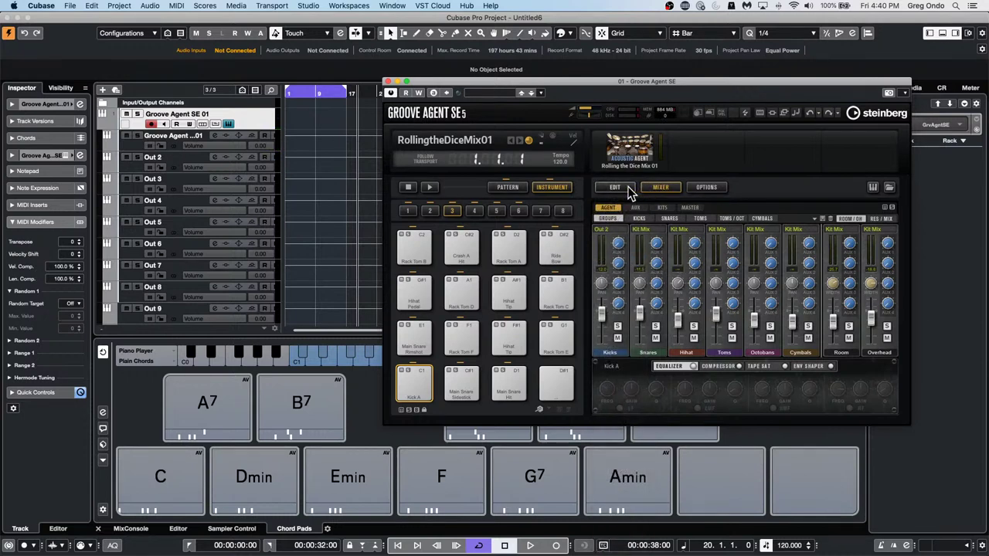
Display the acoustic kit's instrument edit page in Groove Agent and audition both kick drums.
{"action": "left_click", "coordinate": [501, 183]}
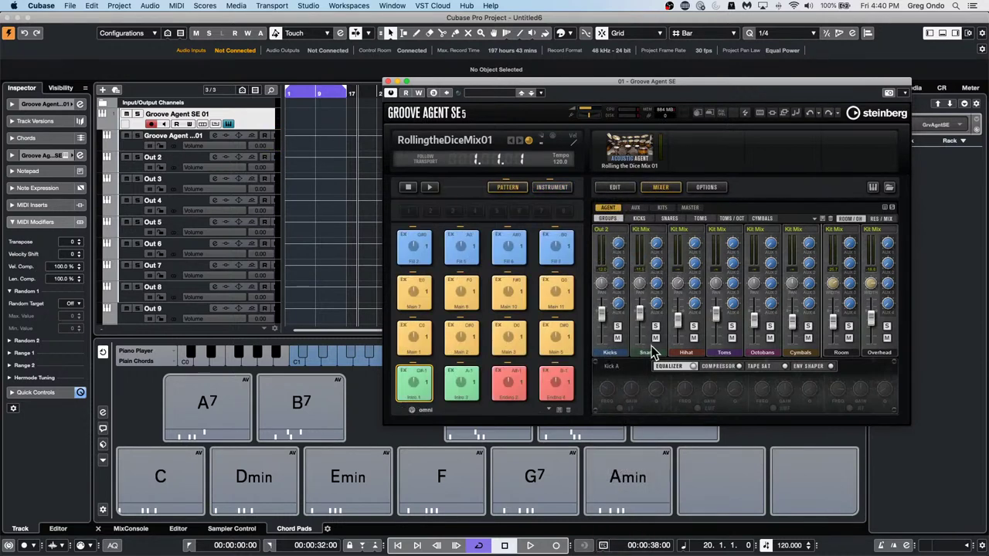
{"action": "left_click", "coordinate": [622, 185]}
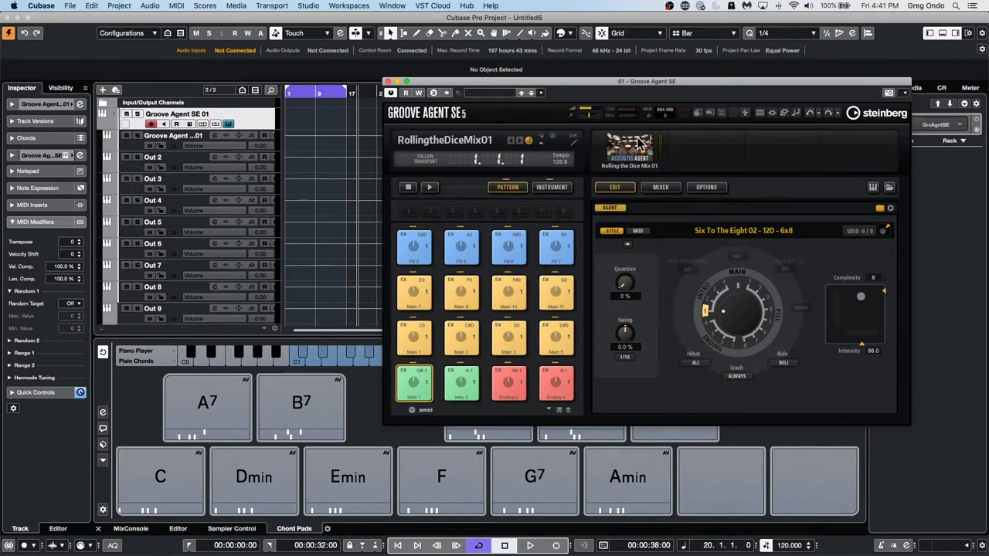
{"action": "left_click", "coordinate": [555, 188]}
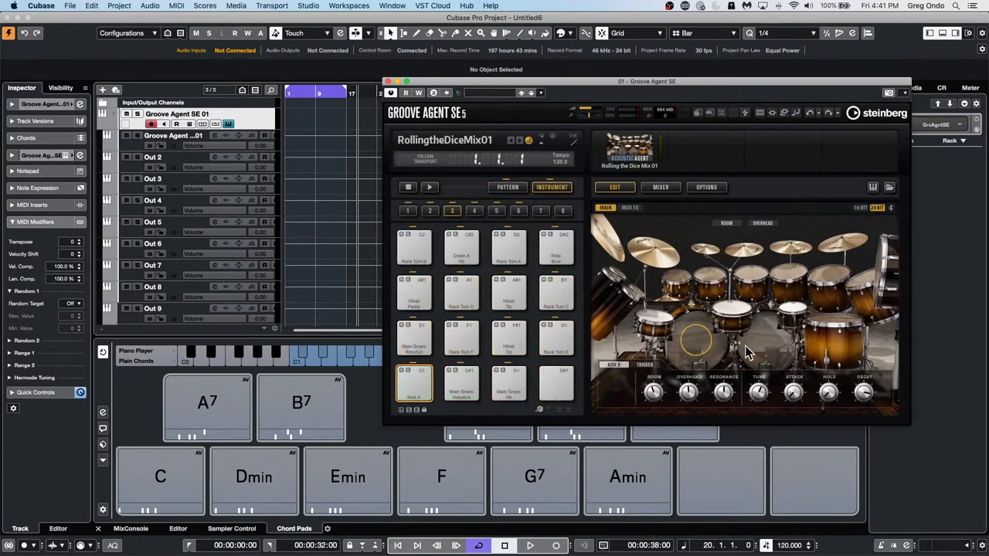
{"action": "left_click", "coordinate": [698, 345]}
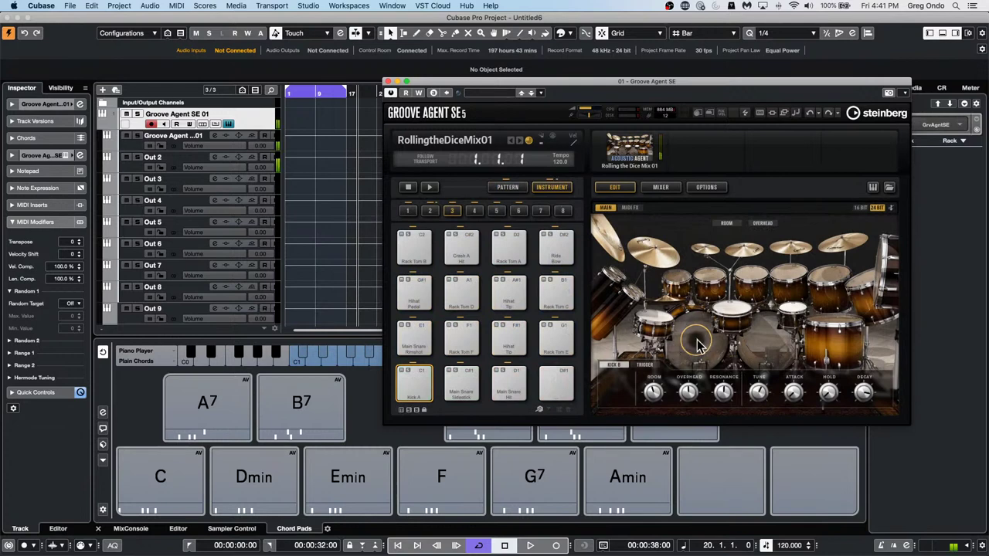
{"action": "left_click", "coordinate": [767, 342]}
{"action": "left_click", "coordinate": [768, 341]}
{"action": "left_click", "coordinate": [768, 341]}
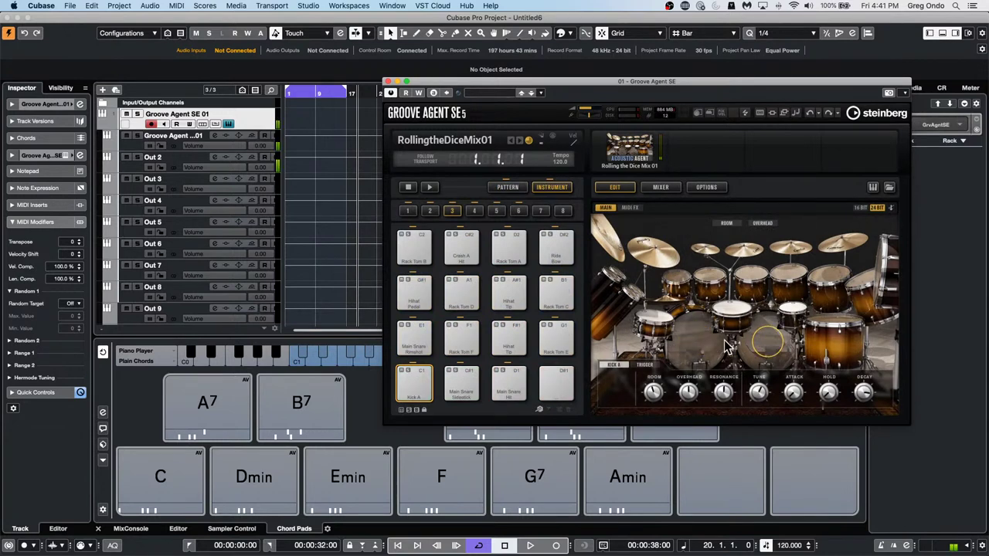
{"action": "left_click", "coordinate": [697, 340]}
{"action": "left_click", "coordinate": [698, 340]}
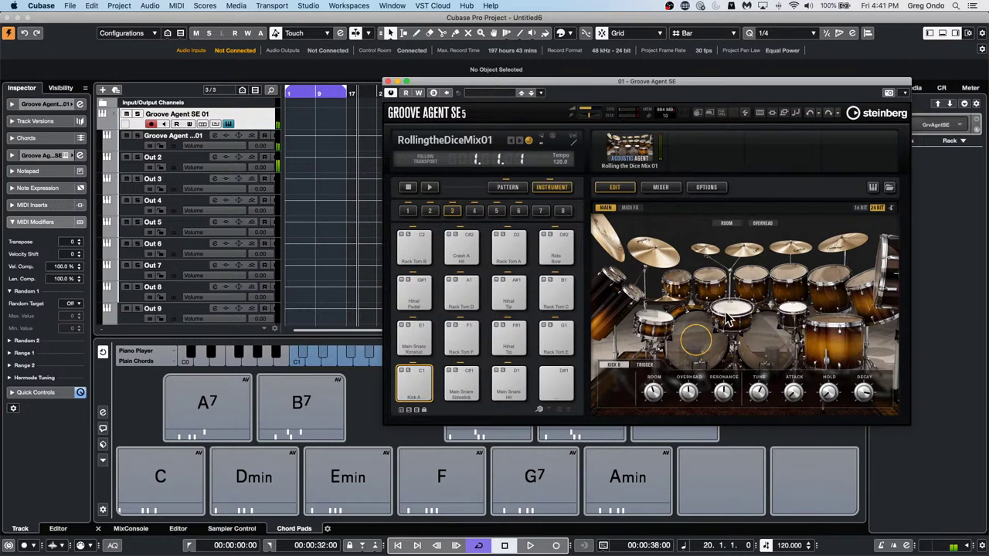
Audition the rack toms across the back of the drum kit and the gong drum.
{"action": "left_click", "coordinate": [717, 283]}
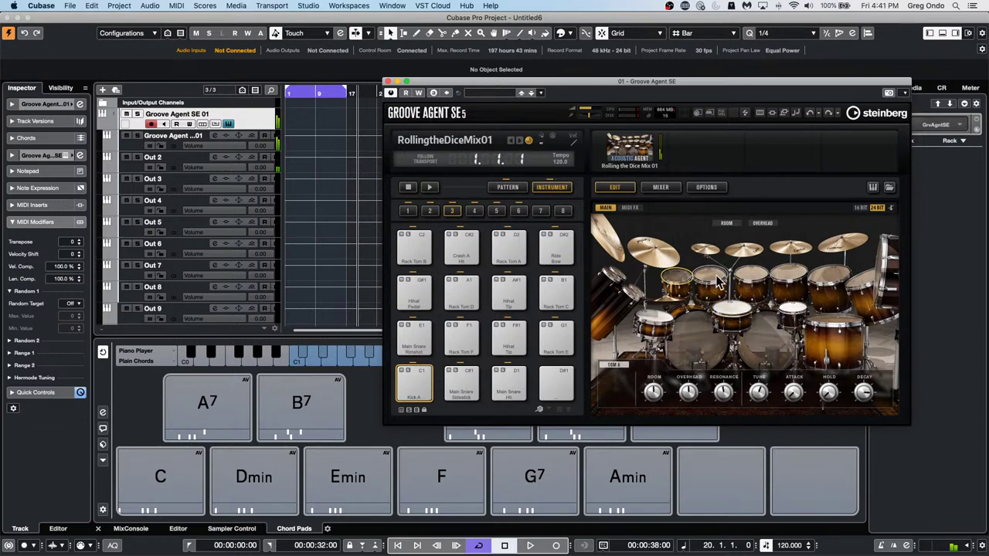
{"action": "left_click", "coordinate": [717, 282]}
{"action": "left_click", "coordinate": [751, 280]}
{"action": "left_click", "coordinate": [833, 282]}
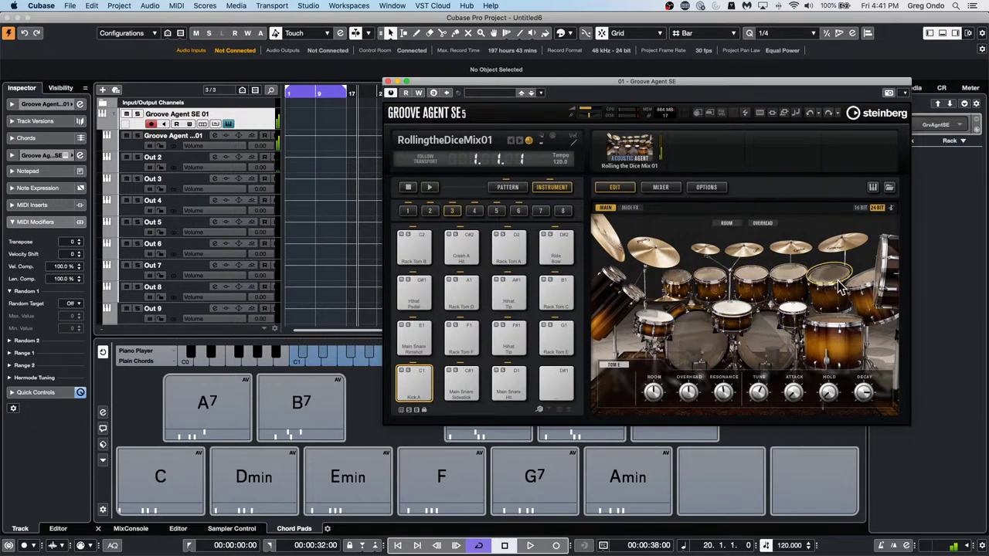
{"action": "left_click", "coordinate": [841, 285]}
{"action": "left_click", "coordinate": [883, 274]}
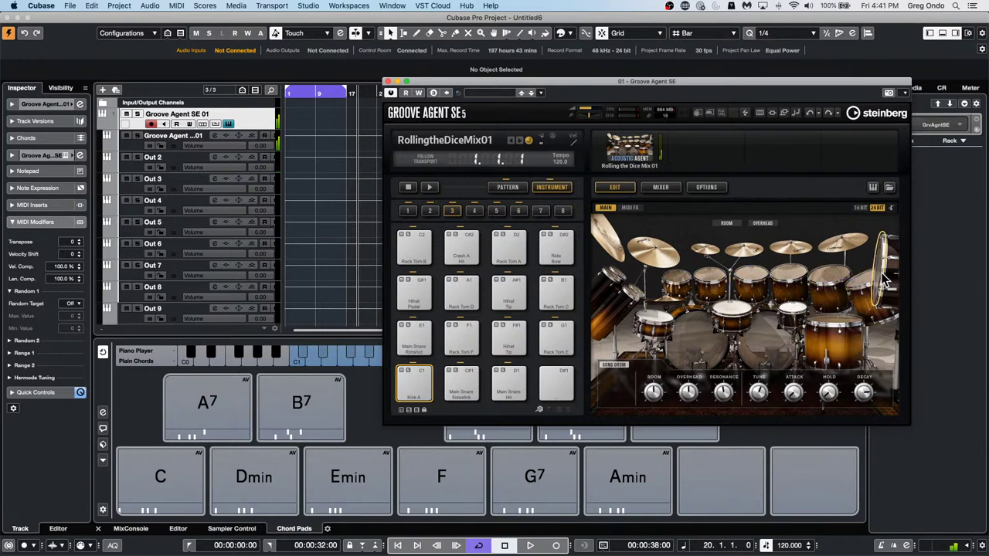